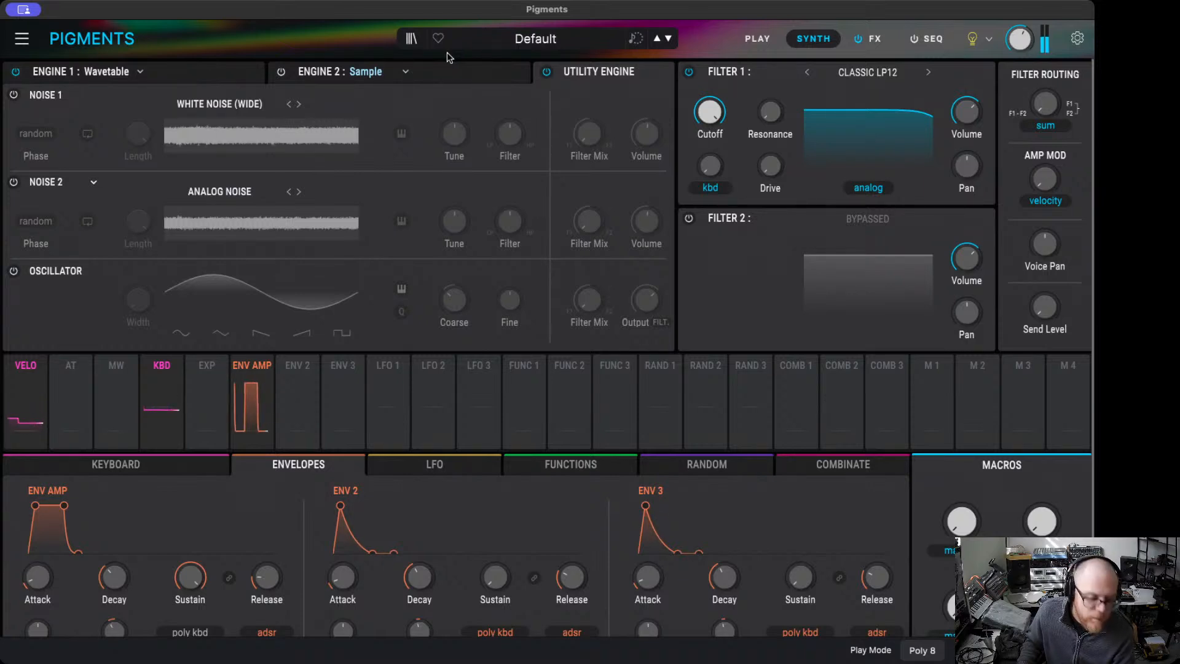
- Show Engine 1, drop the Env Amp sustain to zero and set its release to 318 ms
{"action": "left_click", "coordinate": [174, 72]}
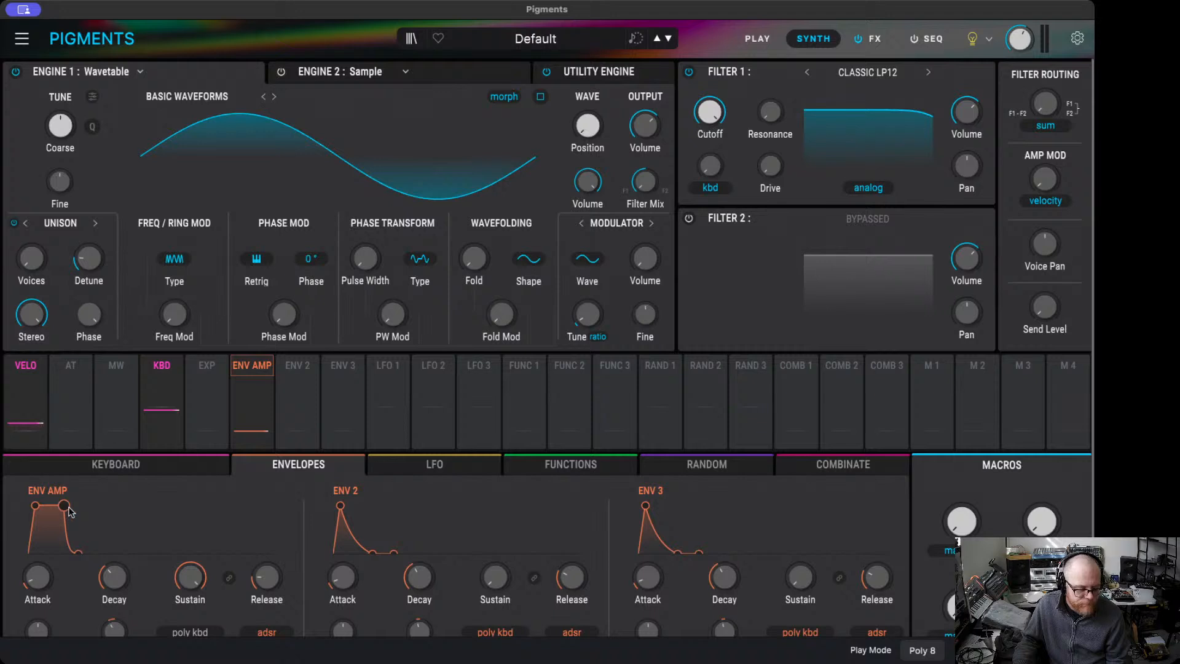
{"action": "left_click_drag", "start_coordinate": [63, 505], "coordinate": [61, 572]}
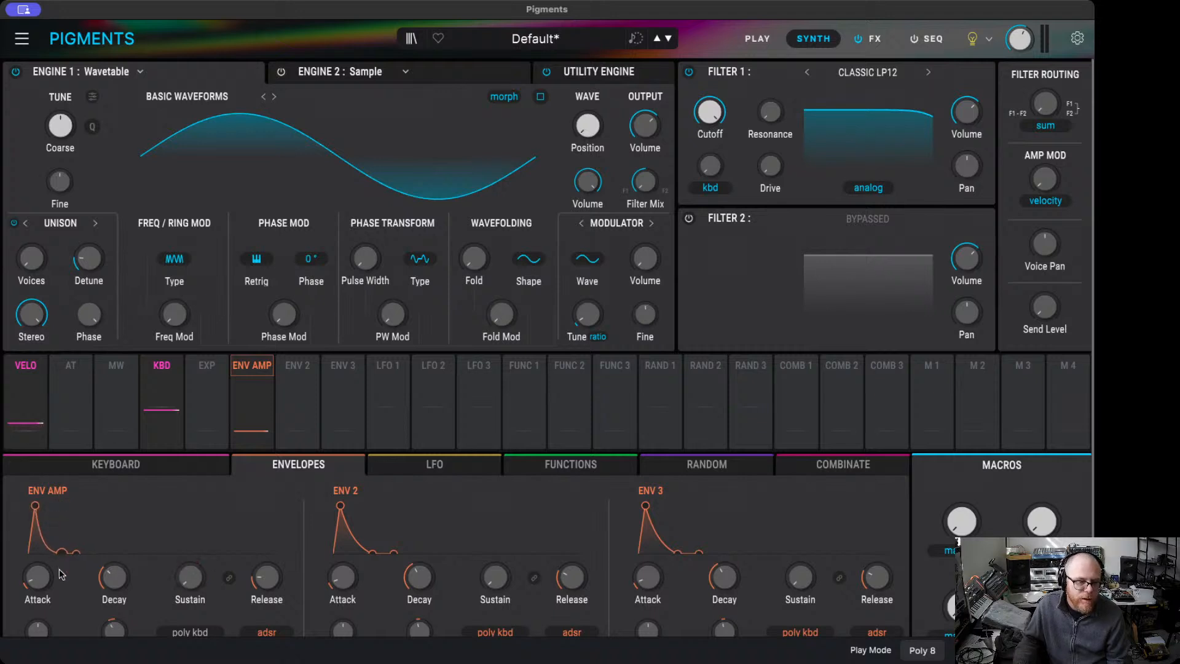
{"action": "mouse_move", "coordinate": [118, 588]}
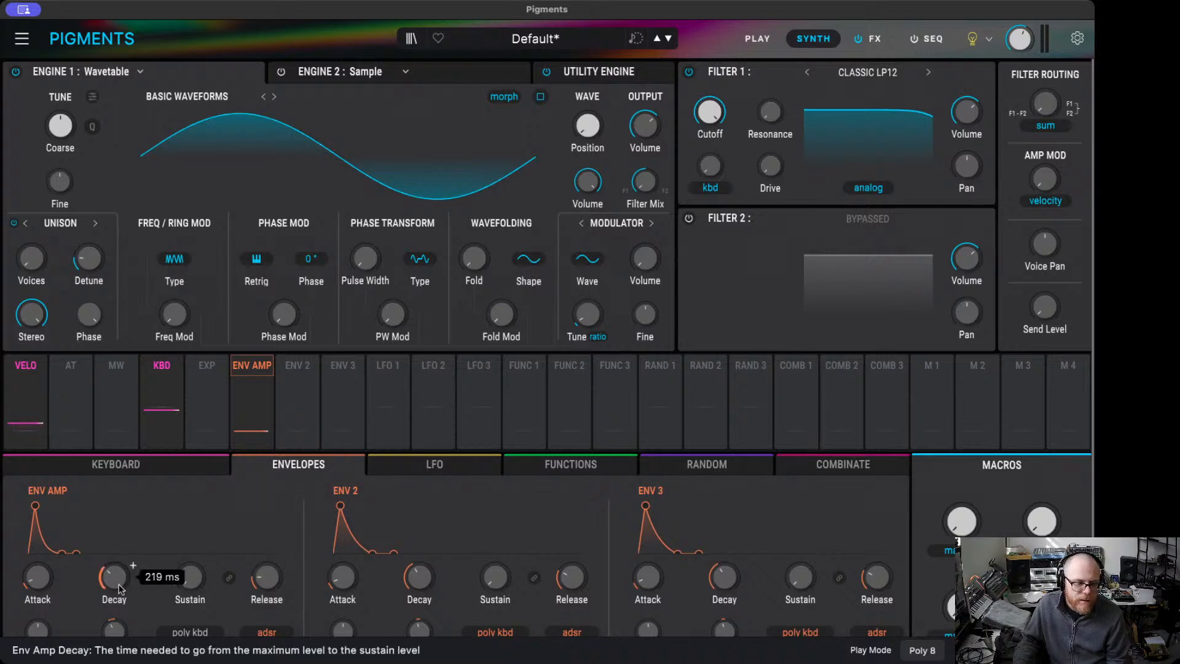
{"action": "left_click_drag", "start_coordinate": [266, 581], "coordinate": [266, 536]}
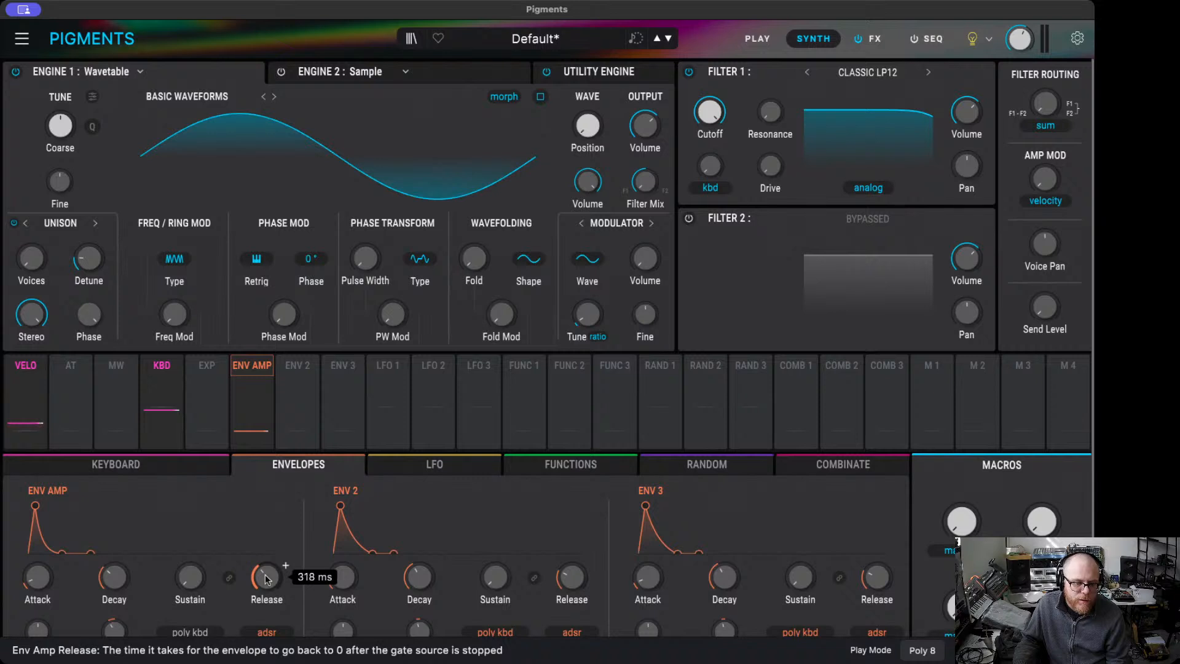
- Shorten the Env 2 decay slightly and fine-tune the release times of Env 2 and Env 3
{"action": "left_click_drag", "start_coordinate": [420, 579], "coordinate": [420, 593]}
{"action": "left_click_drag", "start_coordinate": [581, 583], "coordinate": [580, 596]}
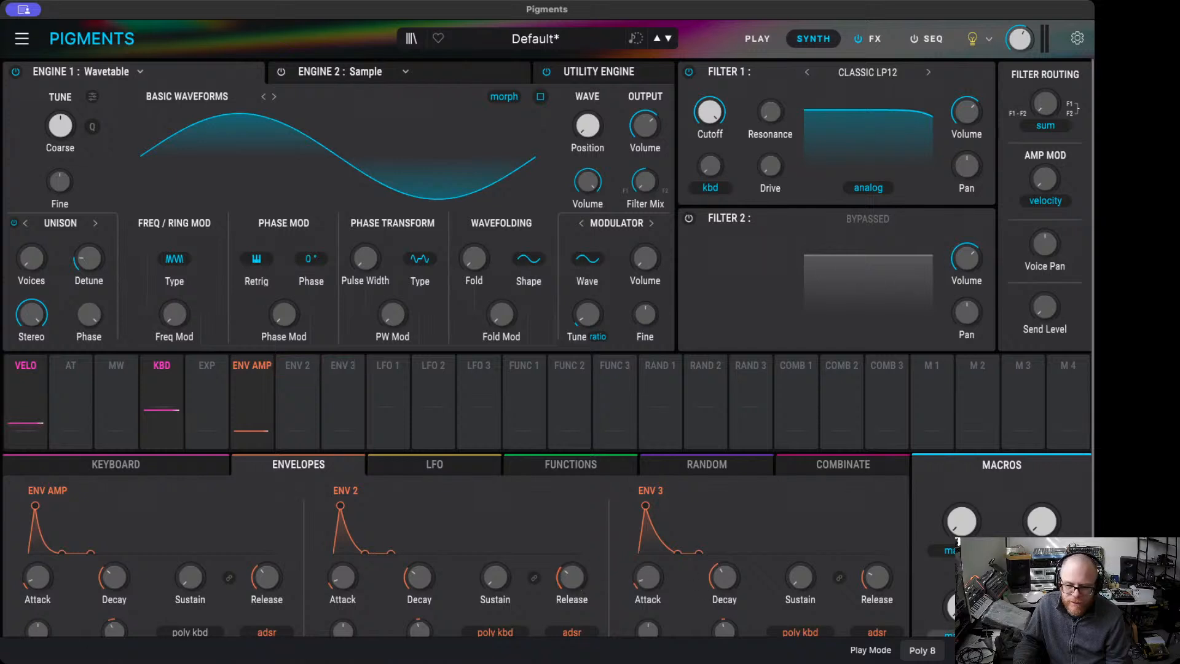
{"action": "left_click_drag", "start_coordinate": [885, 581], "coordinate": [885, 584]}
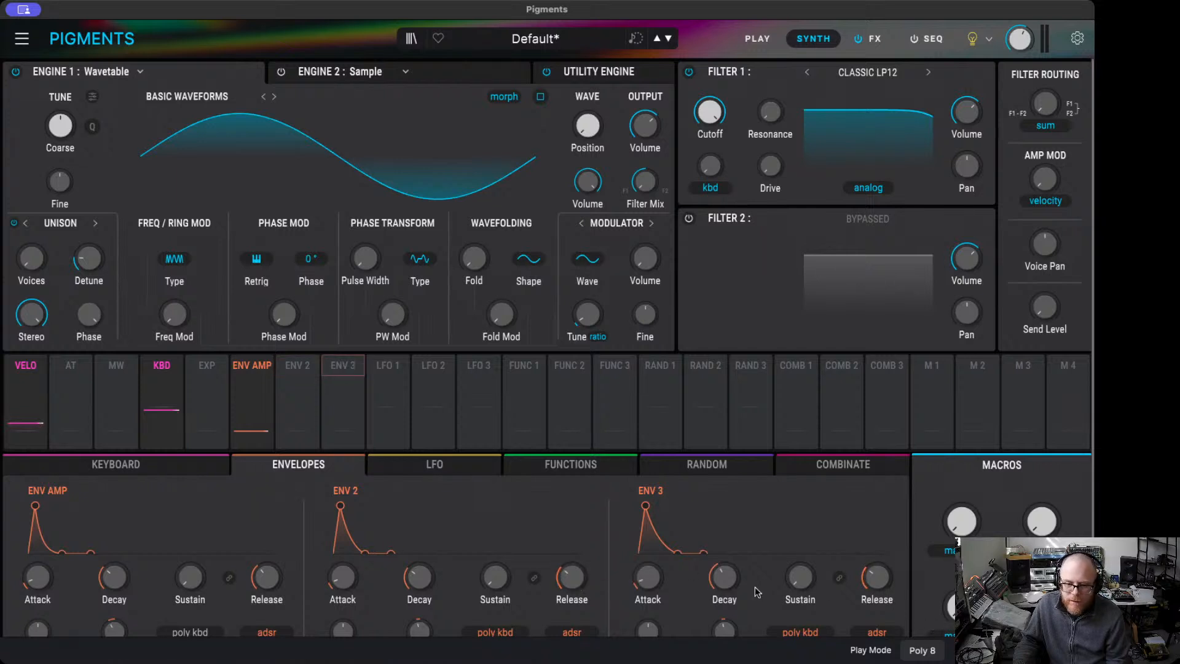
{"action": "mouse_move", "coordinate": [577, 581]}
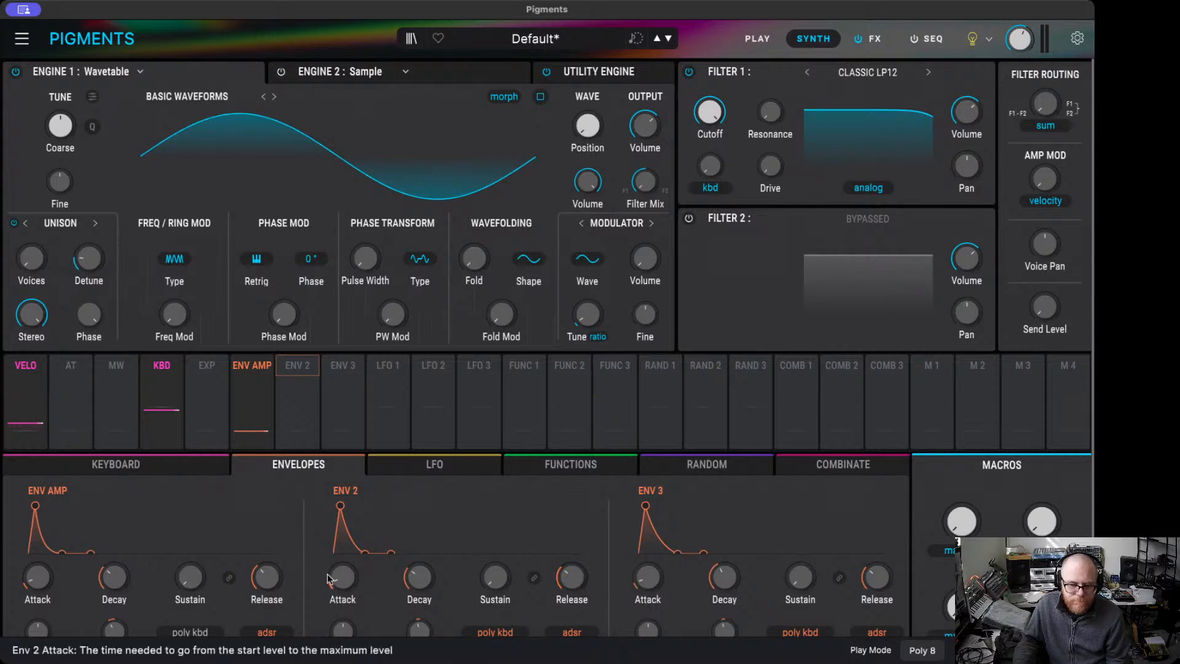
{"action": "left_click_drag", "start_coordinate": [871, 579], "coordinate": [871, 584]}
{"action": "mouse_move", "coordinate": [269, 580]}
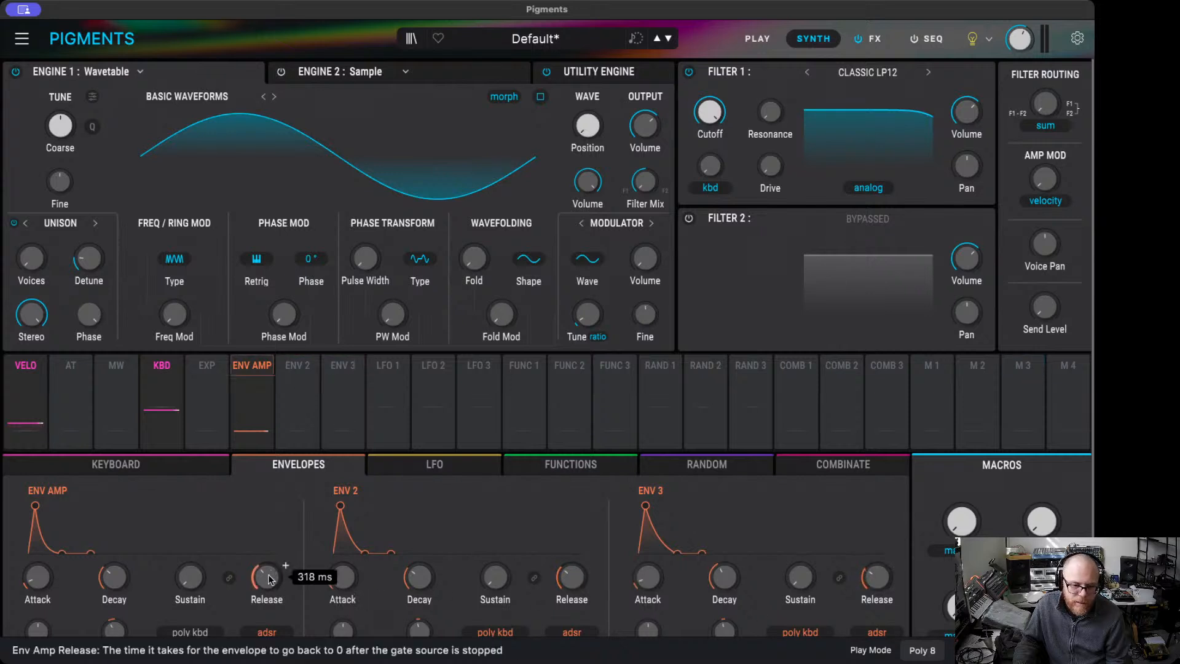
{"action": "mouse_move", "coordinate": [572, 584]}
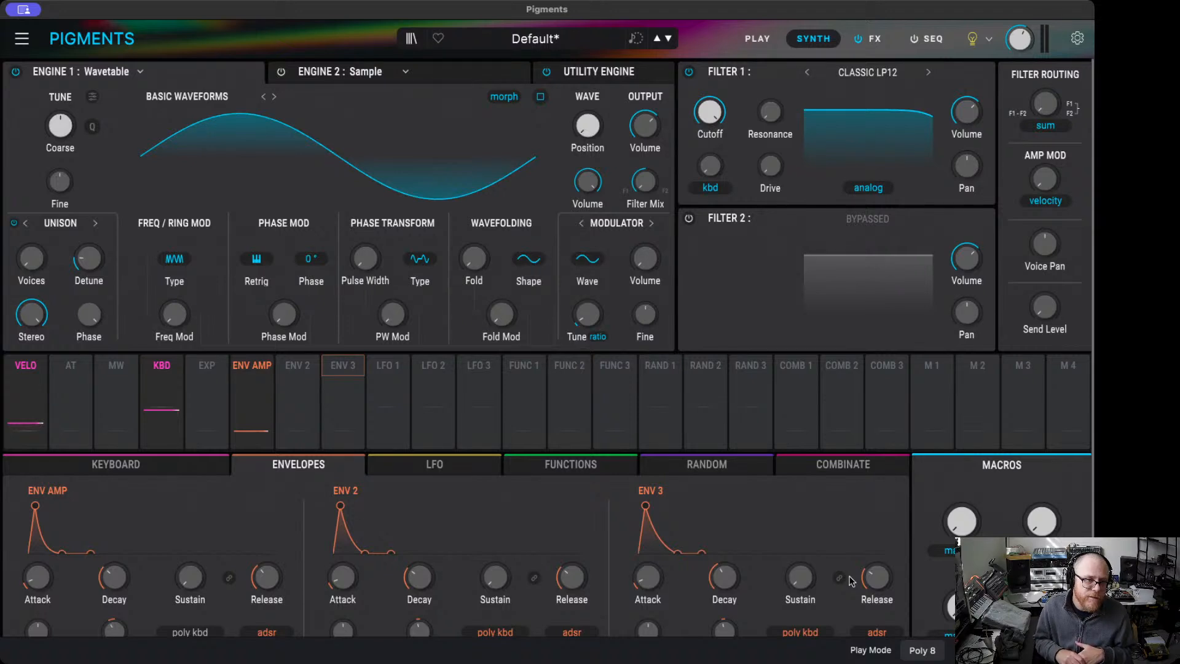
- Set Engine 1 to the Modal type with the Beam resonator and shorten the Env Amp attack
{"action": "left_click", "coordinate": [131, 72]}
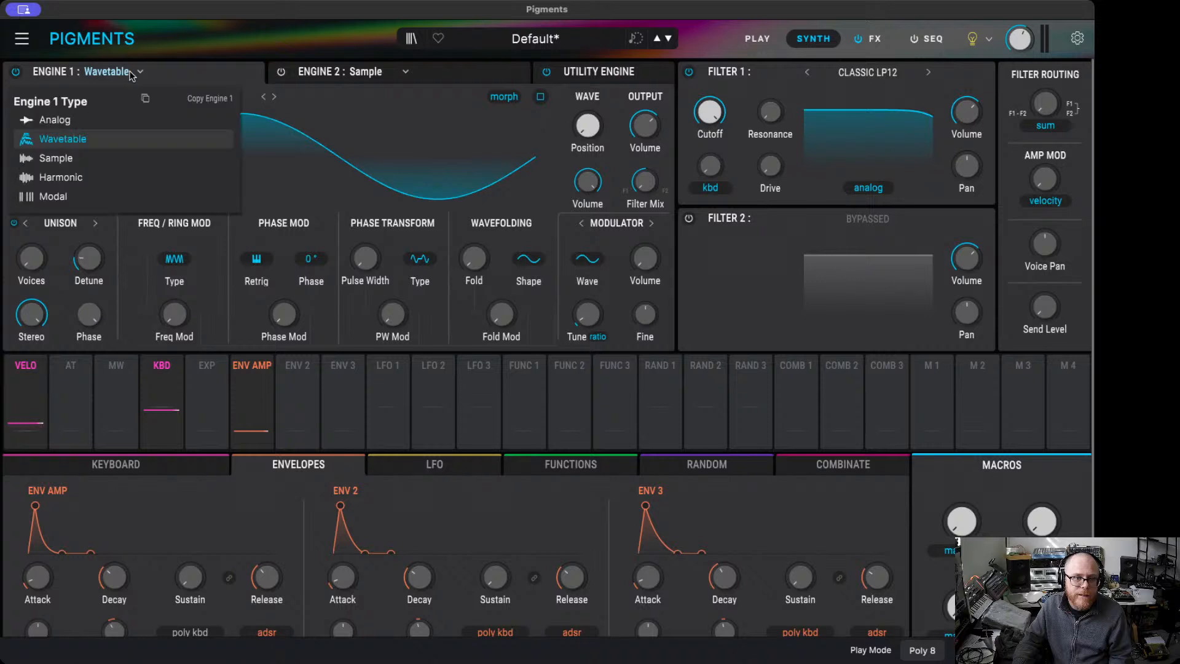
{"action": "left_click", "coordinate": [117, 196]}
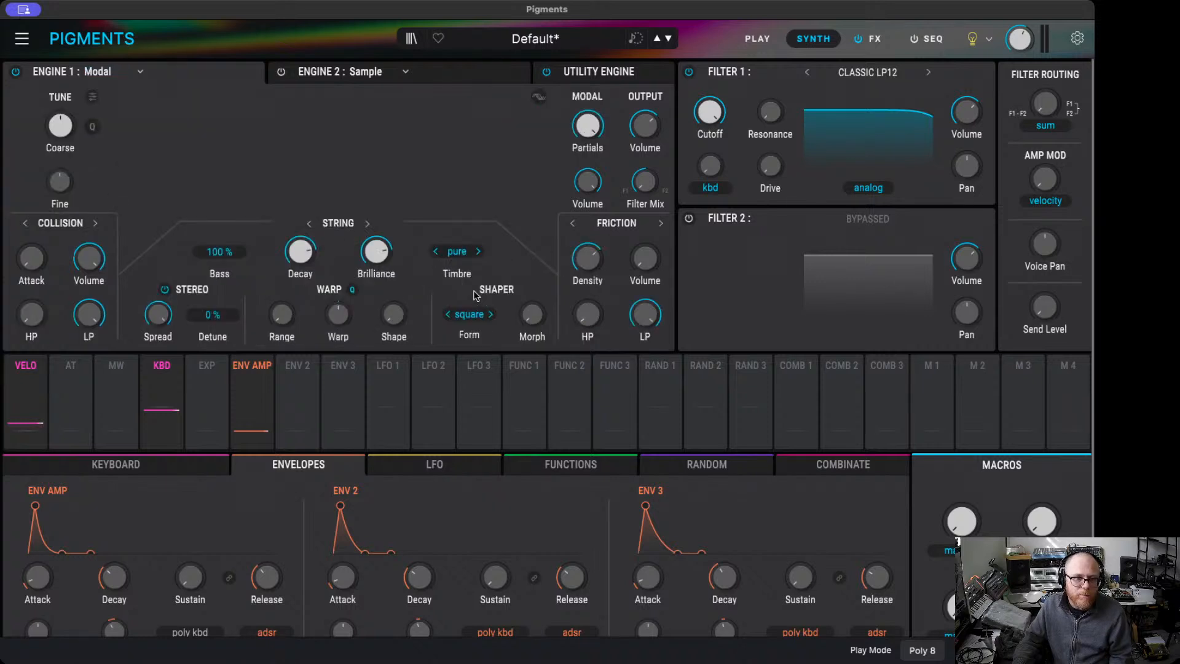
{"action": "left_click", "coordinate": [367, 225]}
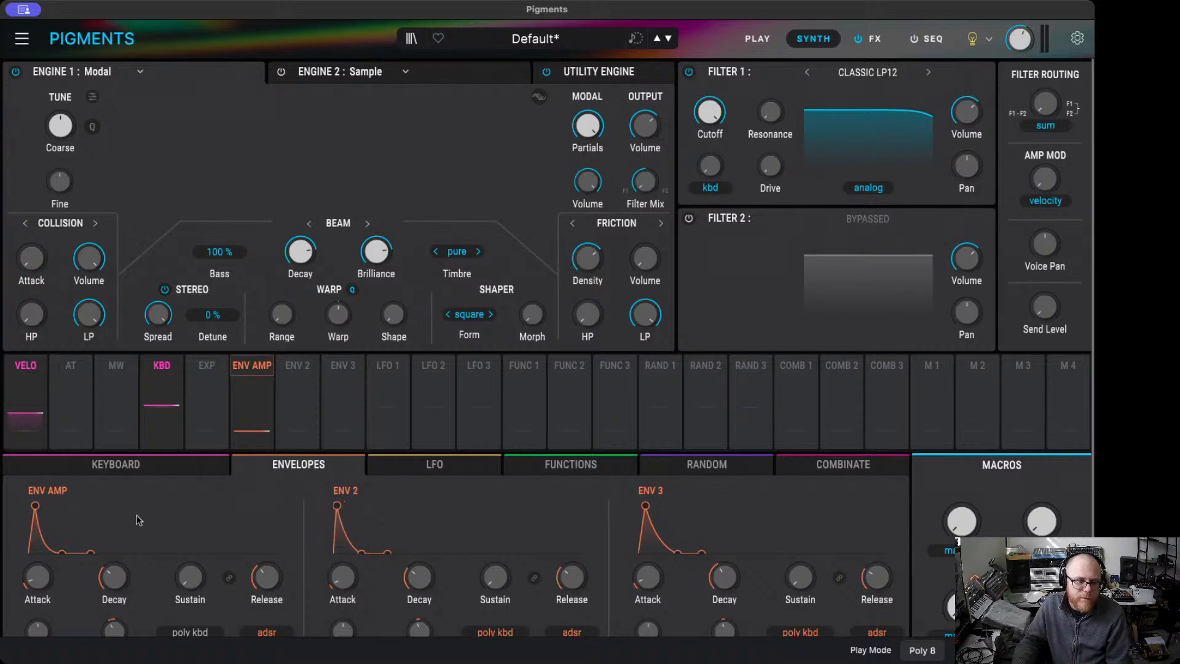
{"action": "left_click_drag", "start_coordinate": [34, 509], "coordinate": [29, 508]}
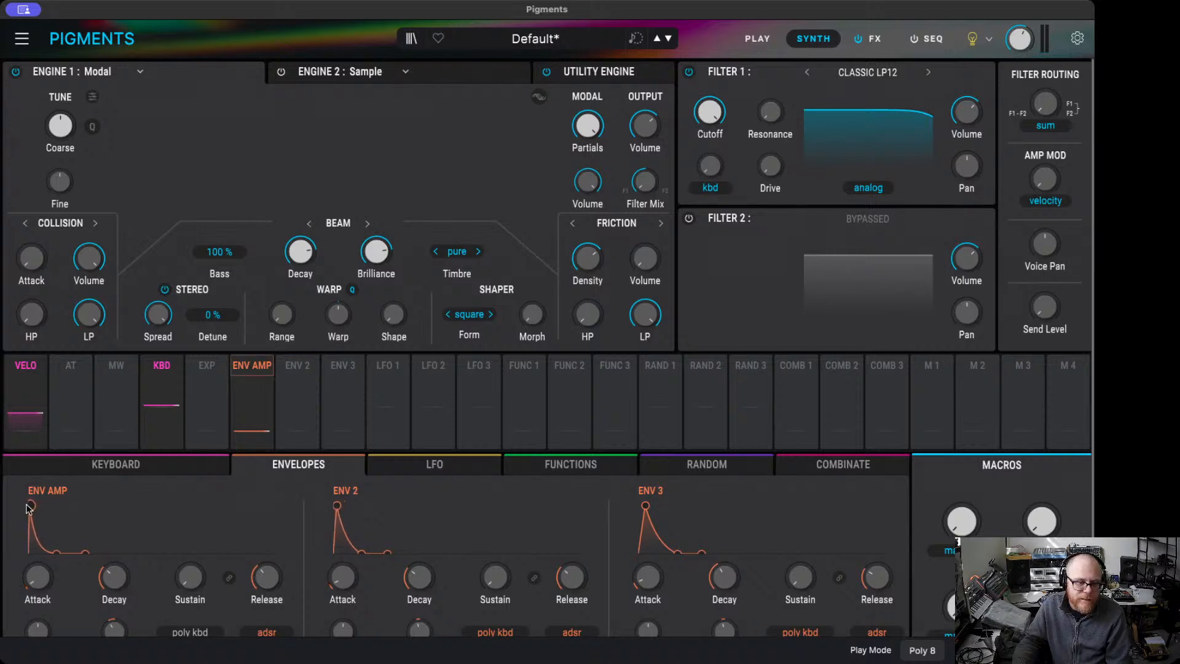
{"action": "left_click_drag", "start_coordinate": [440, 381], "coordinate": [387, 162]}
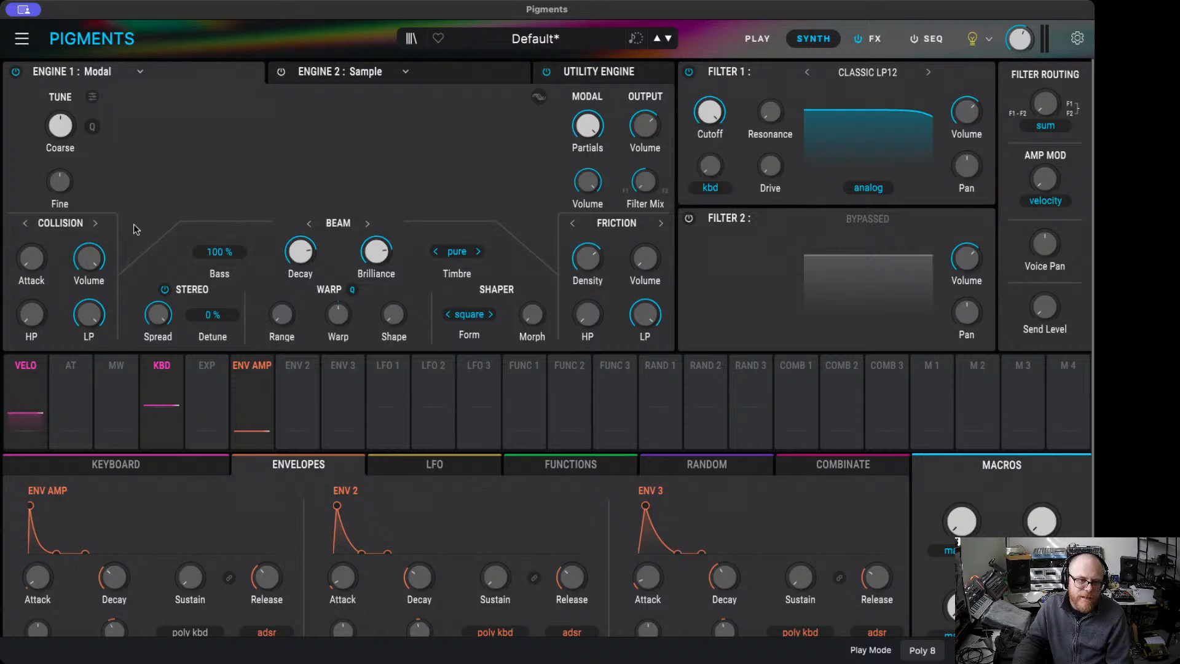
- Look through the Transient and Audio Input modes of the collision exciter and return it to Collision
{"action": "left_click", "coordinate": [95, 225]}
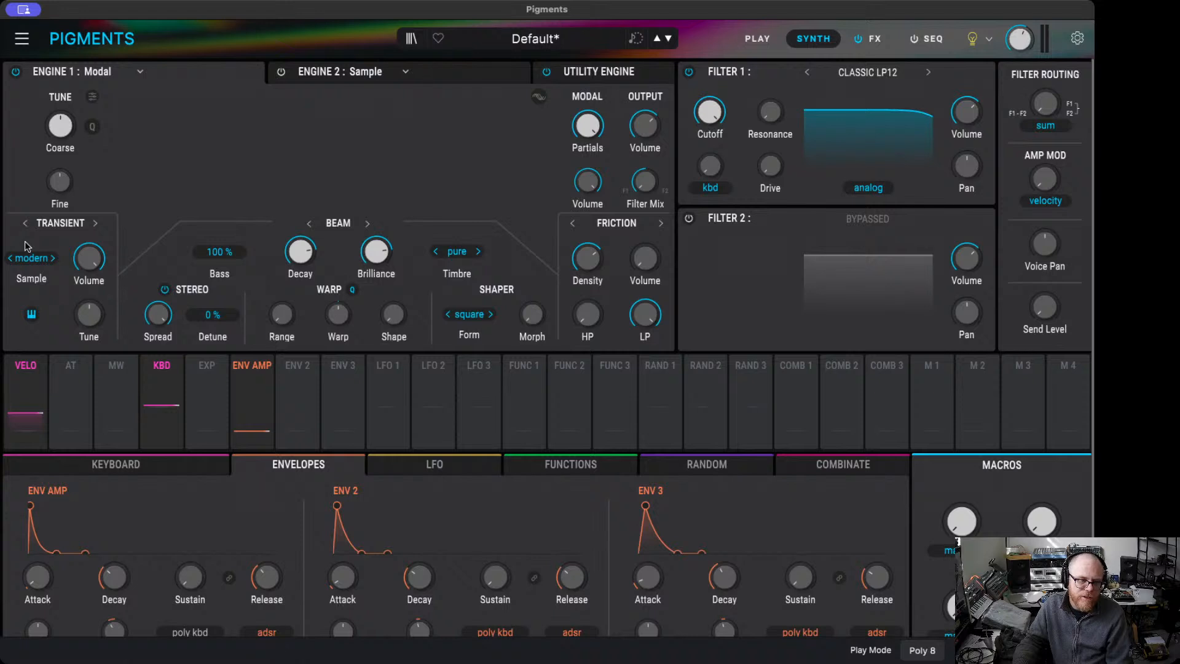
{"action": "mouse_move", "coordinate": [91, 310]}
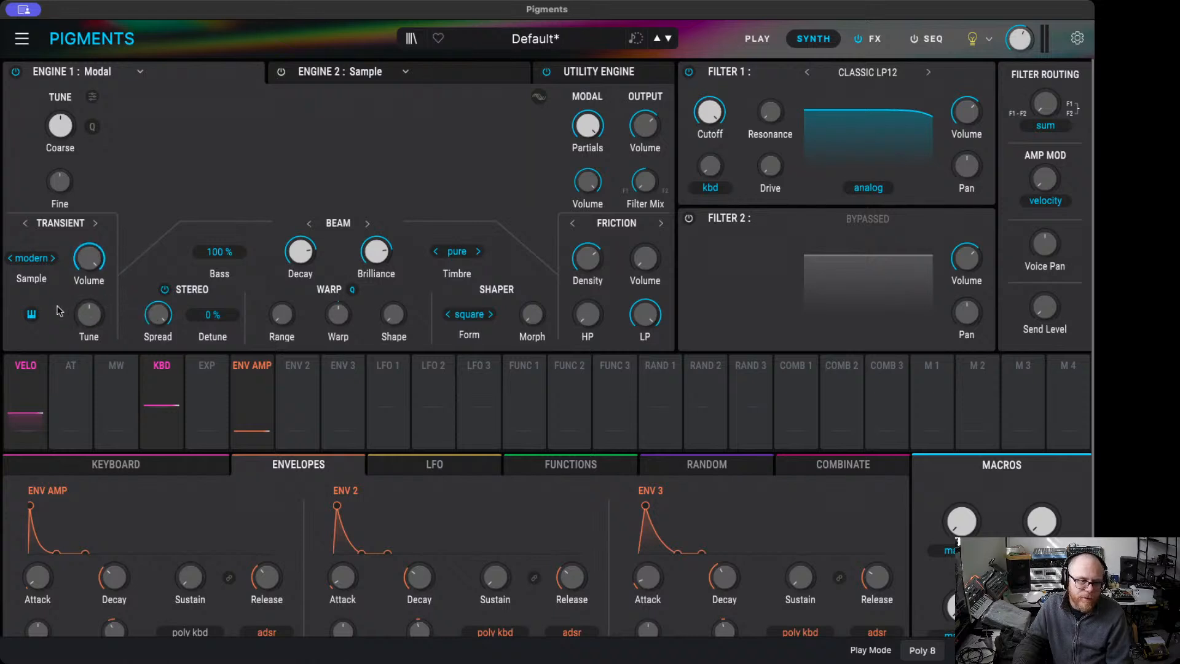
{"action": "left_click", "coordinate": [93, 223]}
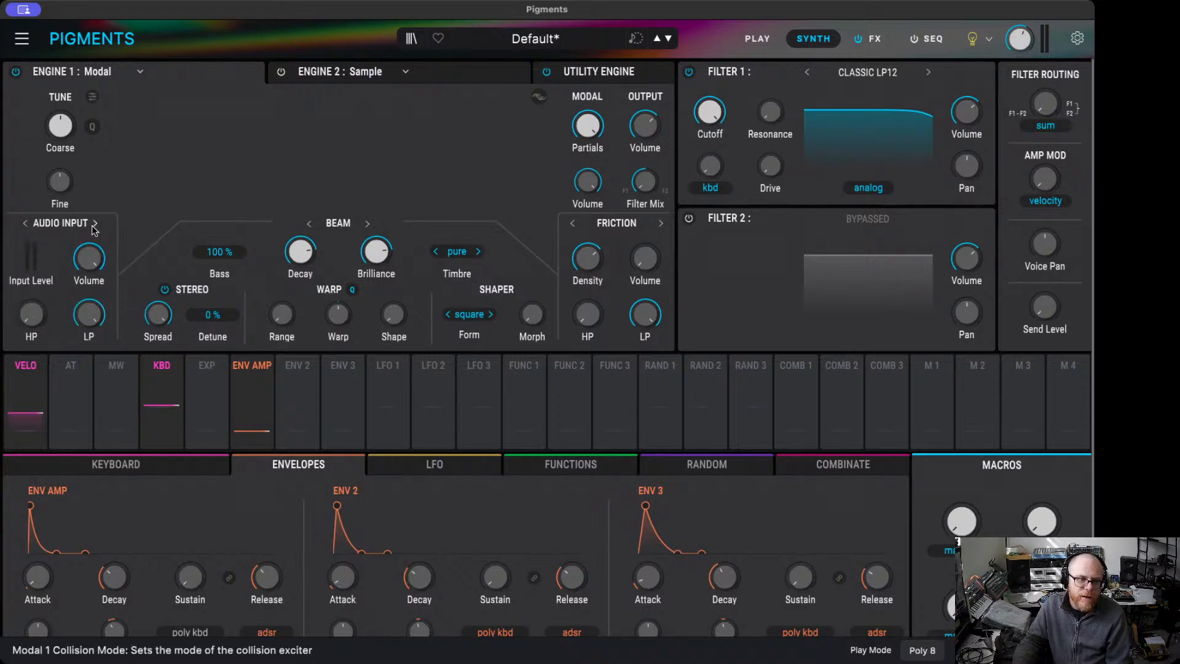
{"action": "left_click", "coordinate": [95, 224]}
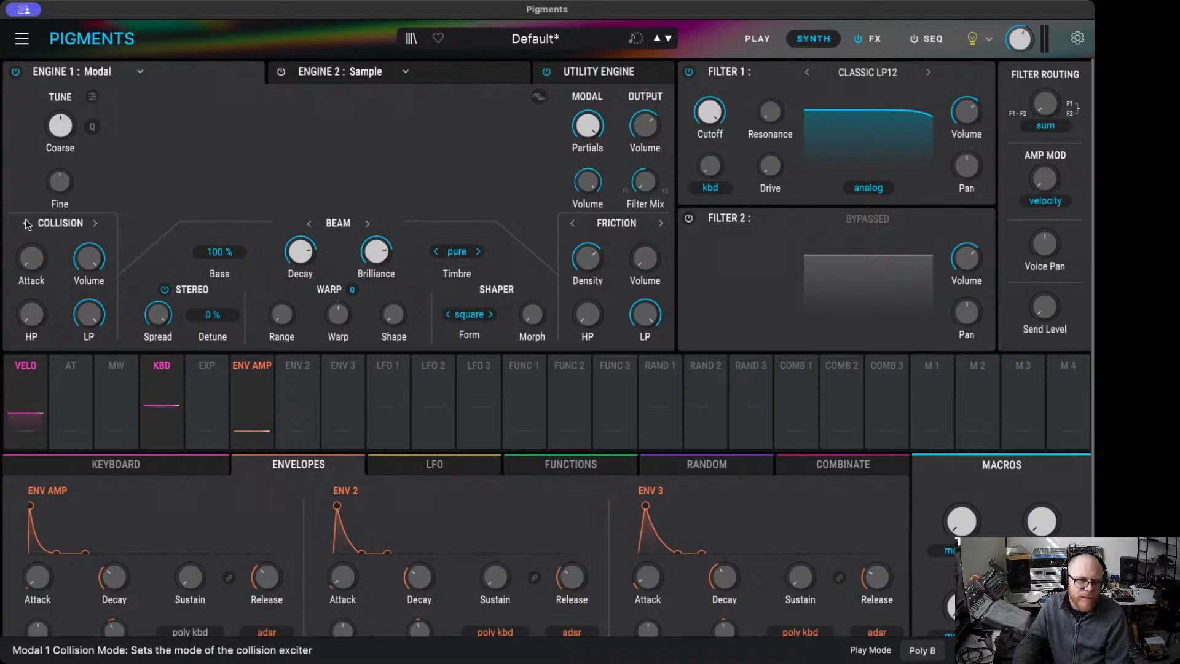
{"action": "left_click", "coordinate": [95, 223]}
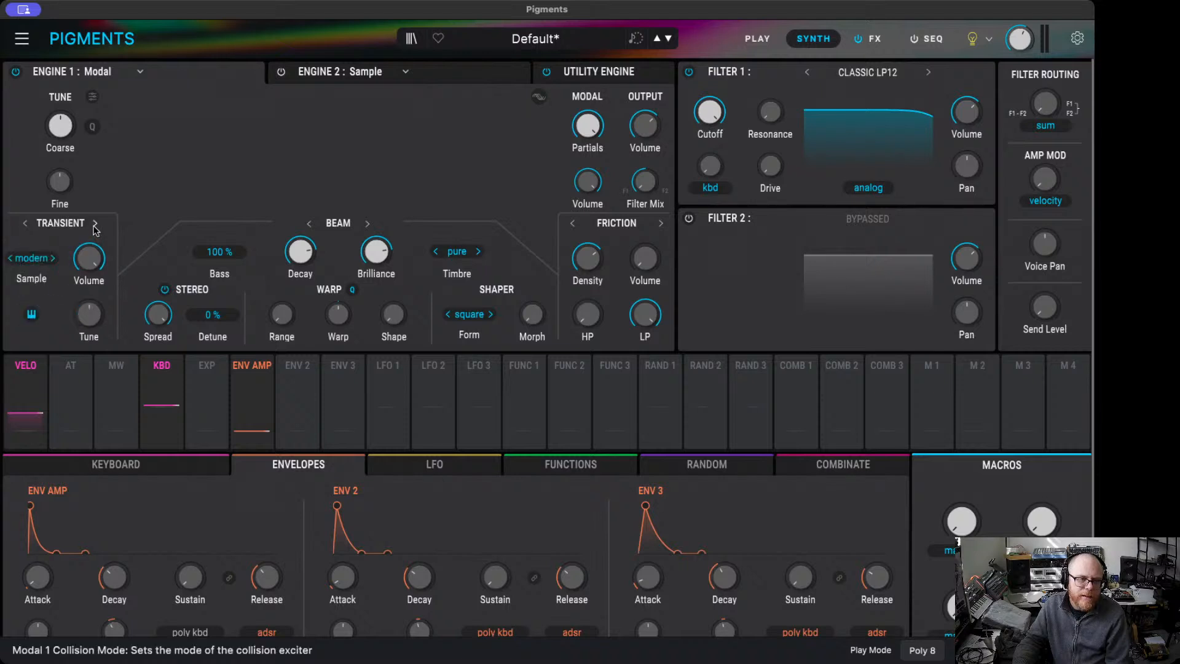
{"action": "left_click", "coordinate": [95, 224]}
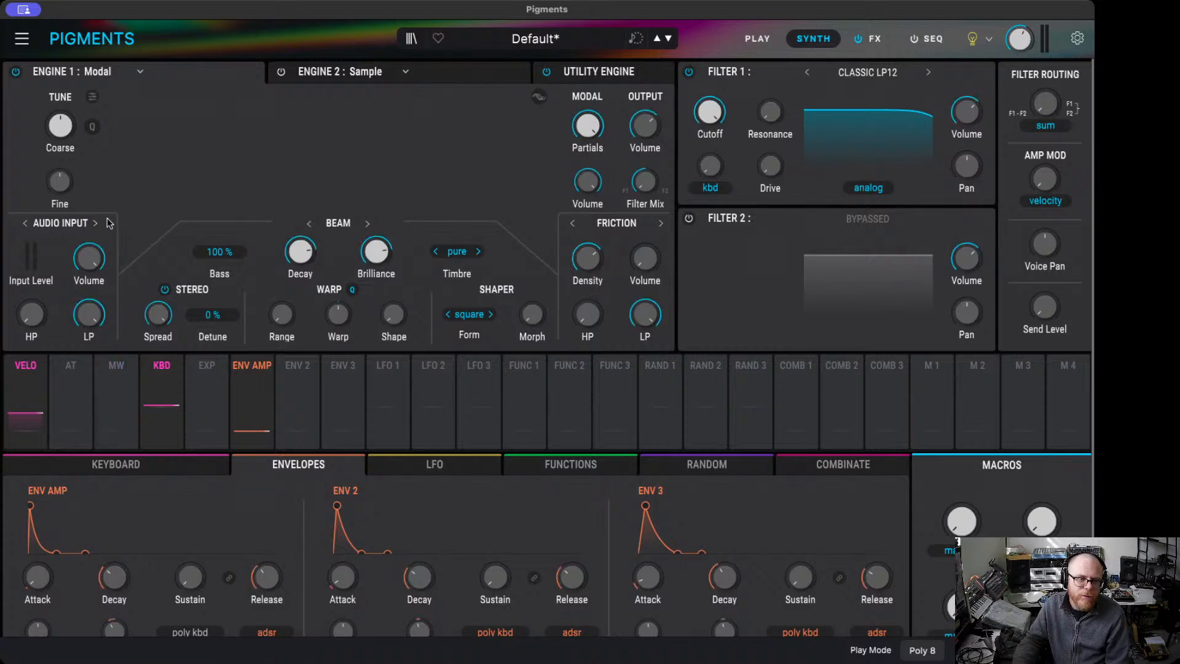
{"action": "left_click", "coordinate": [25, 224]}
{"action": "left_click", "coordinate": [25, 223]}
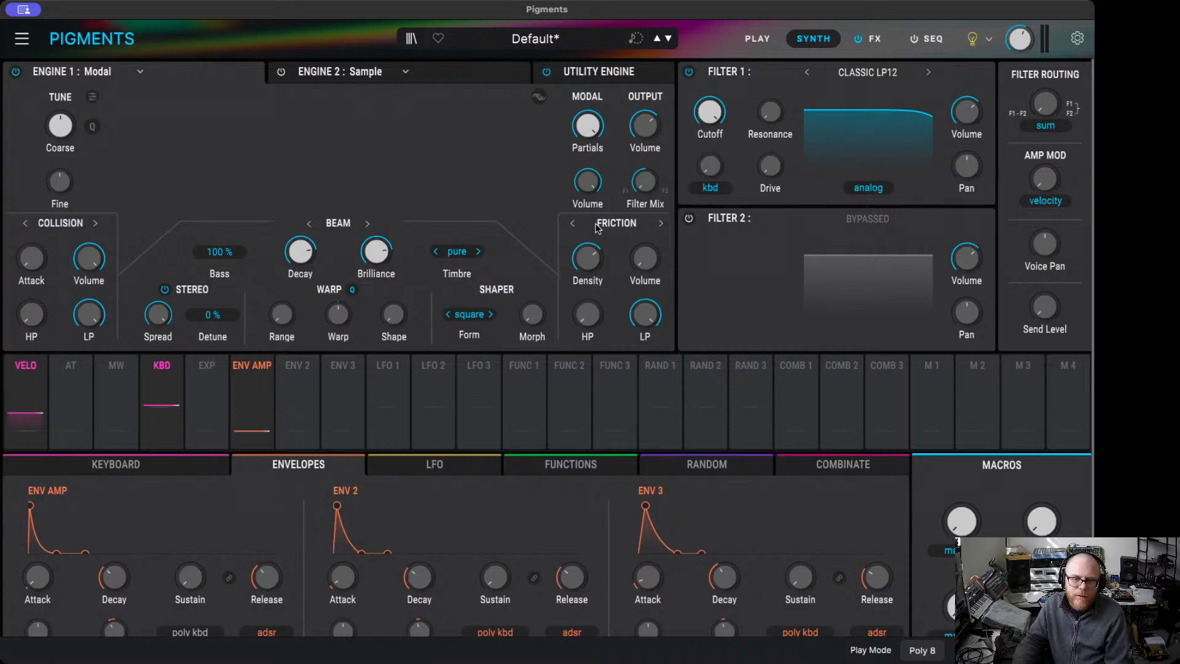
- Raise the Friction exciter volume to near its maximum and bring the Env Amp sustain up to a high level
{"action": "mouse_move", "coordinate": [645, 261]}
{"action": "left_mouse_down"}
{"action": "mouse_move", "coordinate": [663, 246]}
{"action": "mouse_move", "coordinate": [645, 244]}
{"action": "left_mouse_up"}
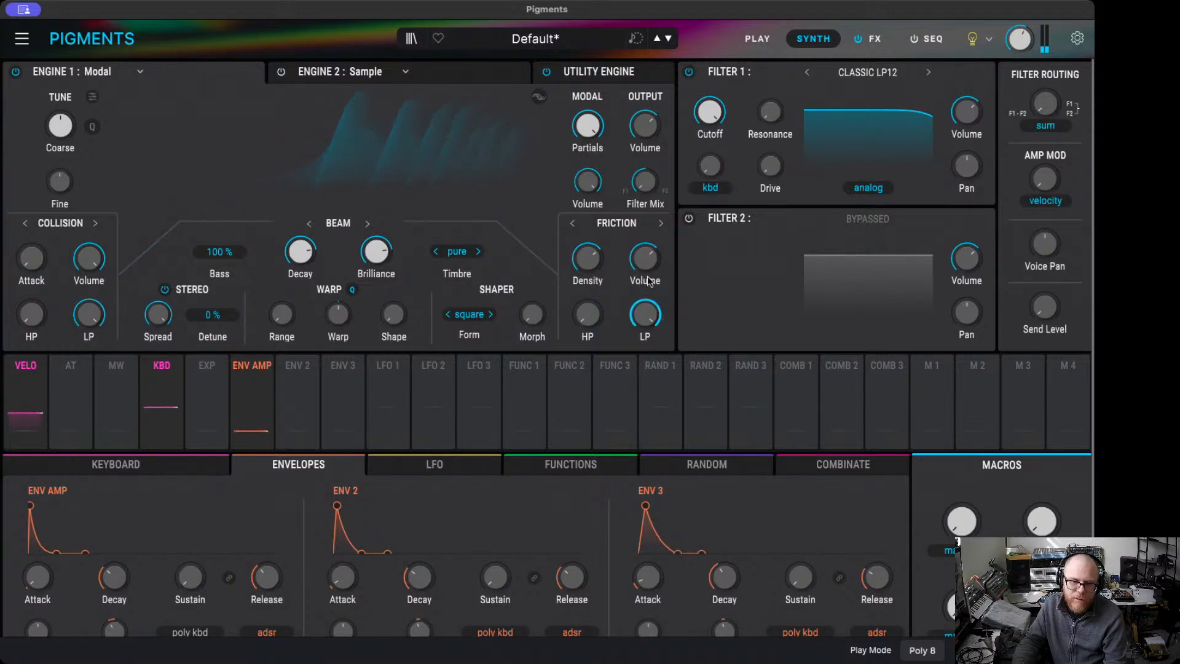
{"action": "left_click_drag", "start_coordinate": [645, 261], "coordinate": [645, 246]}
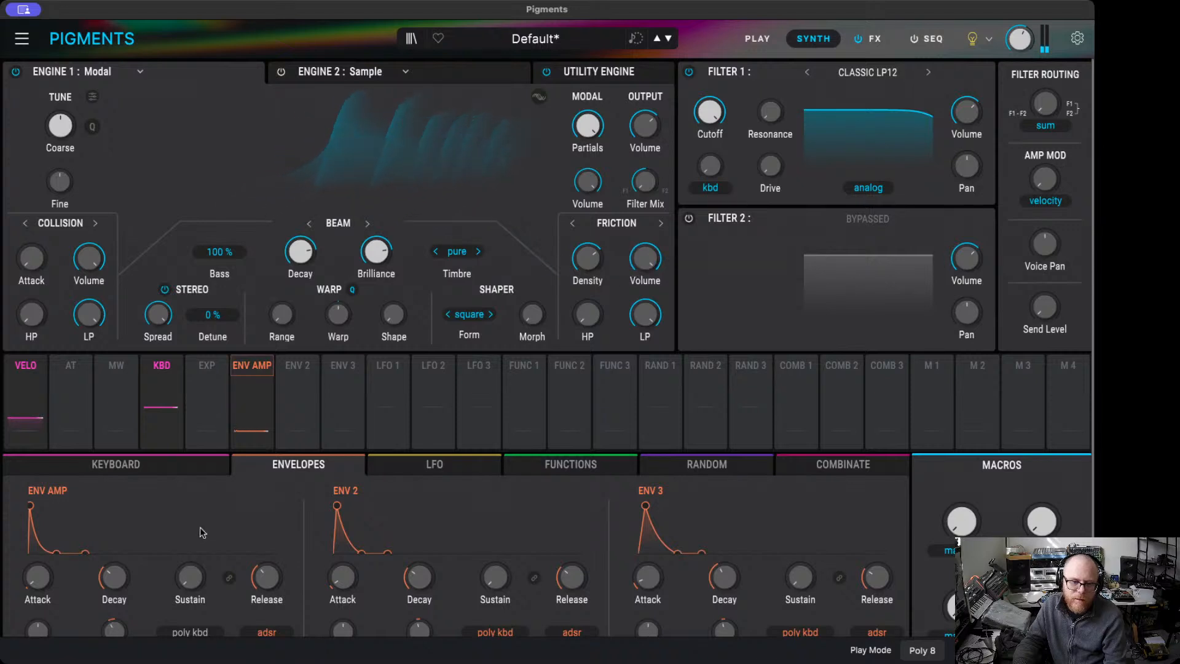
{"action": "scroll", "coordinate": [201, 581], "scroll_direction": "up", "scroll_amount": 8}
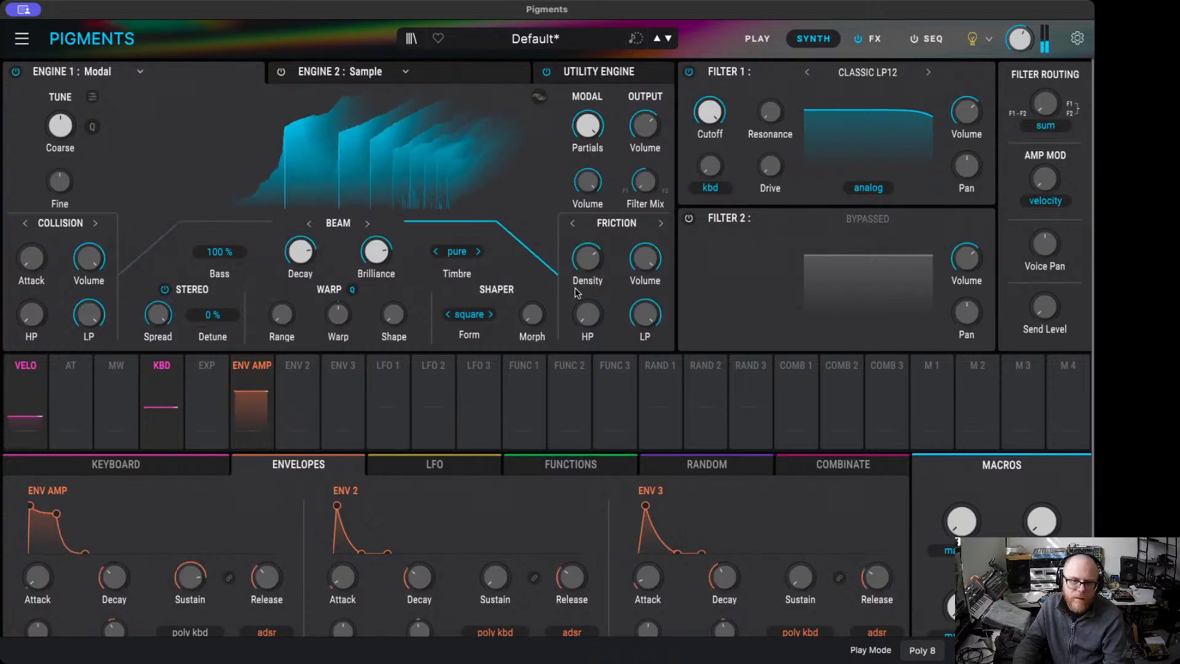
{"action": "left_click_drag", "start_coordinate": [645, 258], "coordinate": [645, 178]}
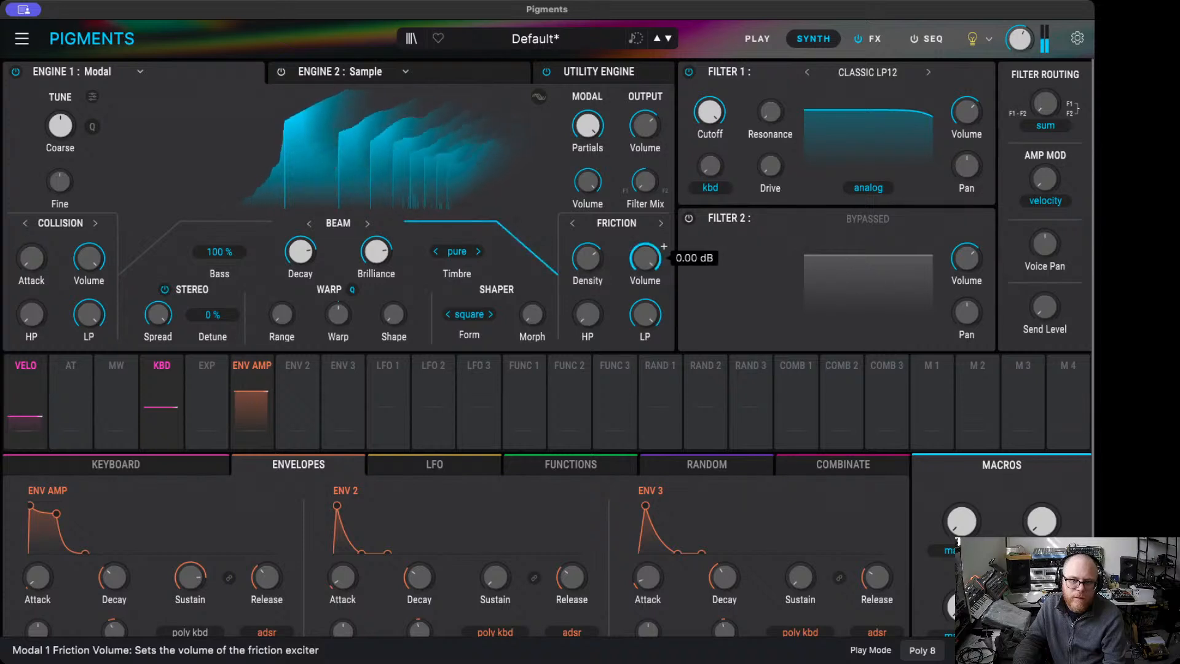
{"action": "left_click_drag", "start_coordinate": [645, 258], "coordinate": [646, 218]}
- Switch the friction exciter to Granular with the harmo sample and set the grain rate to 6.47 Hz
{"action": "left_click", "coordinate": [661, 223]}
{"action": "left_click", "coordinate": [662, 224]}
{"action": "left_click", "coordinate": [662, 224]}
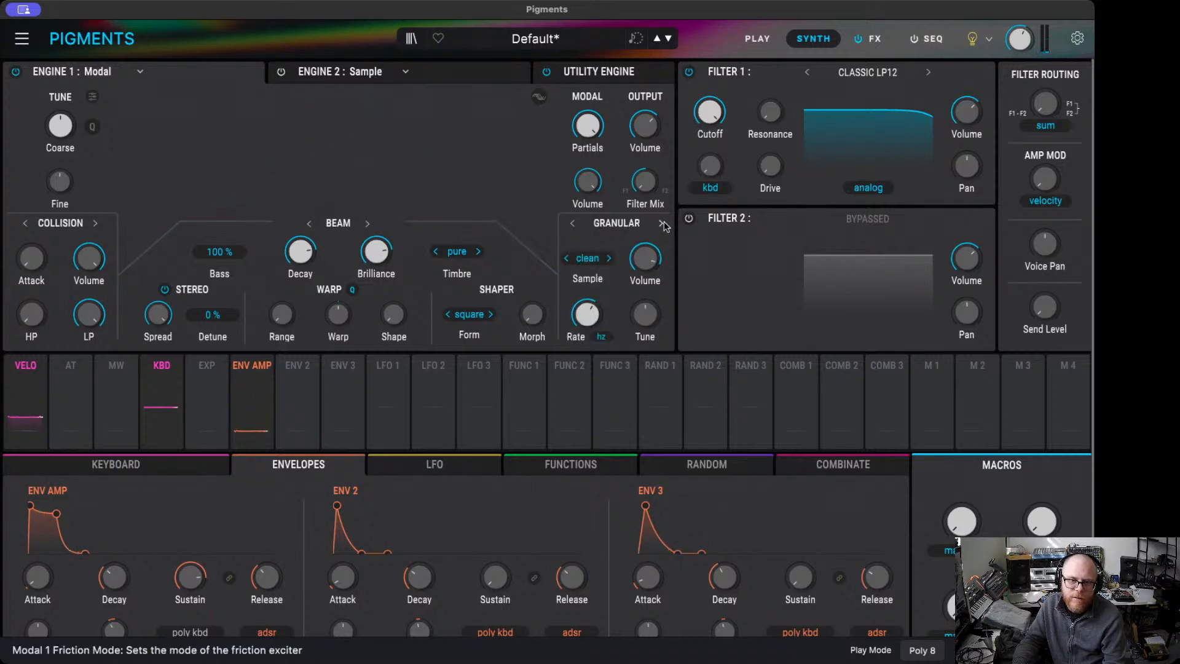
{"action": "left_click", "coordinate": [608, 259]}
{"action": "left_click", "coordinate": [609, 259]}
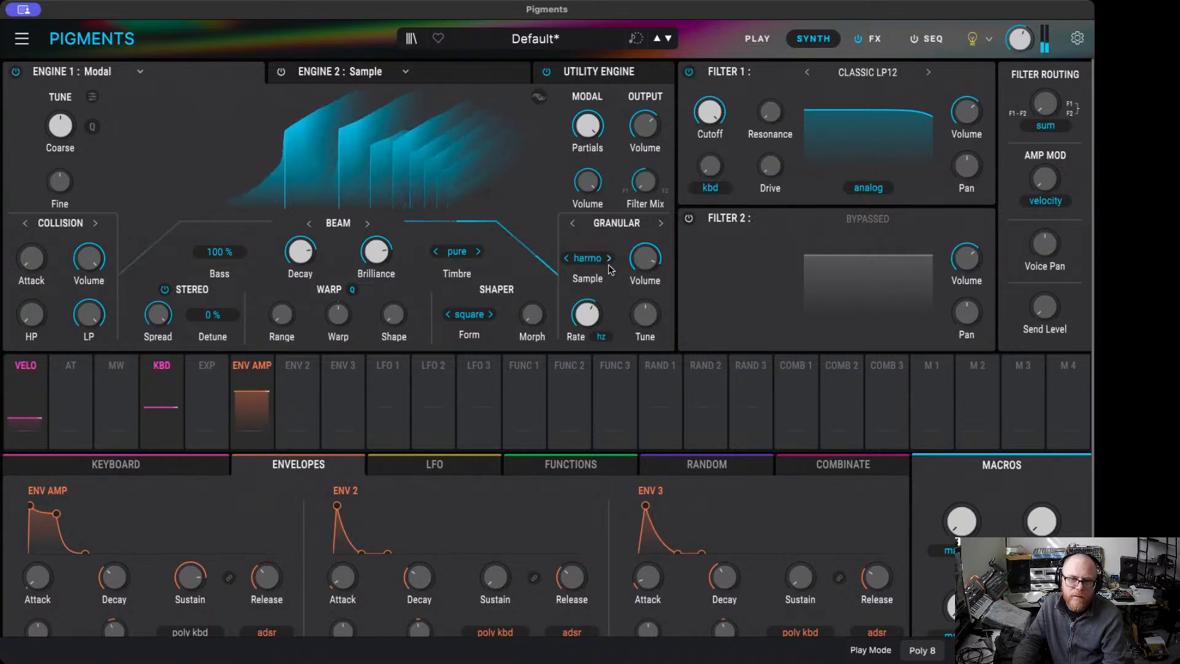
{"action": "mouse_move", "coordinate": [606, 302]}
{"action": "mouse_move", "coordinate": [587, 314]}
{"action": "left_mouse_down"}
{"action": "mouse_move", "coordinate": [587, 349]}
{"action": "mouse_move", "coordinate": [587, 300]}
{"action": "mouse_move", "coordinate": [587, 369]}
{"action": "mouse_move", "coordinate": [583, 323]}
{"action": "left_mouse_up"}
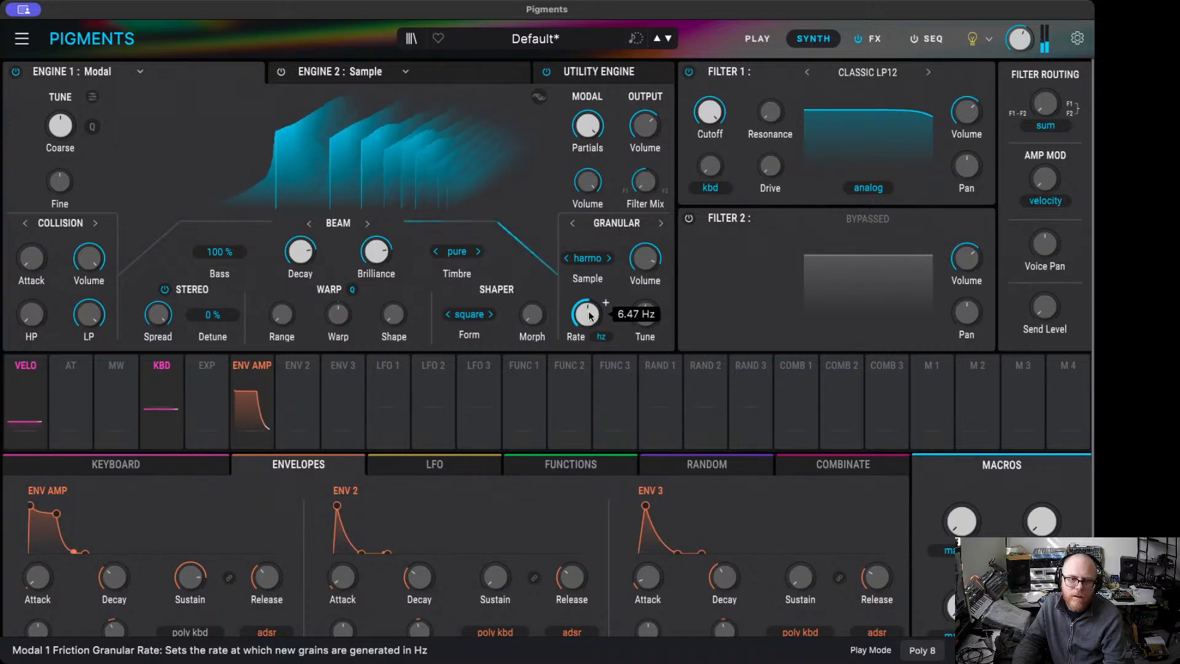
{"action": "mouse_move", "coordinate": [657, 364]}
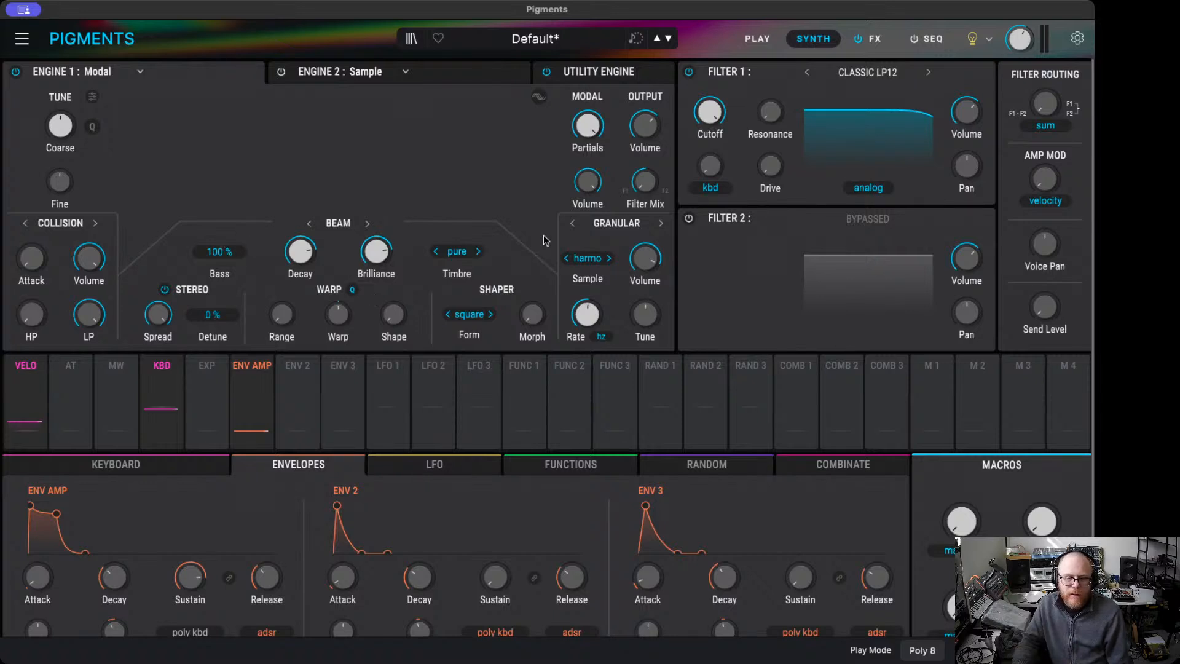
{"action": "mouse_move", "coordinate": [525, 327]}
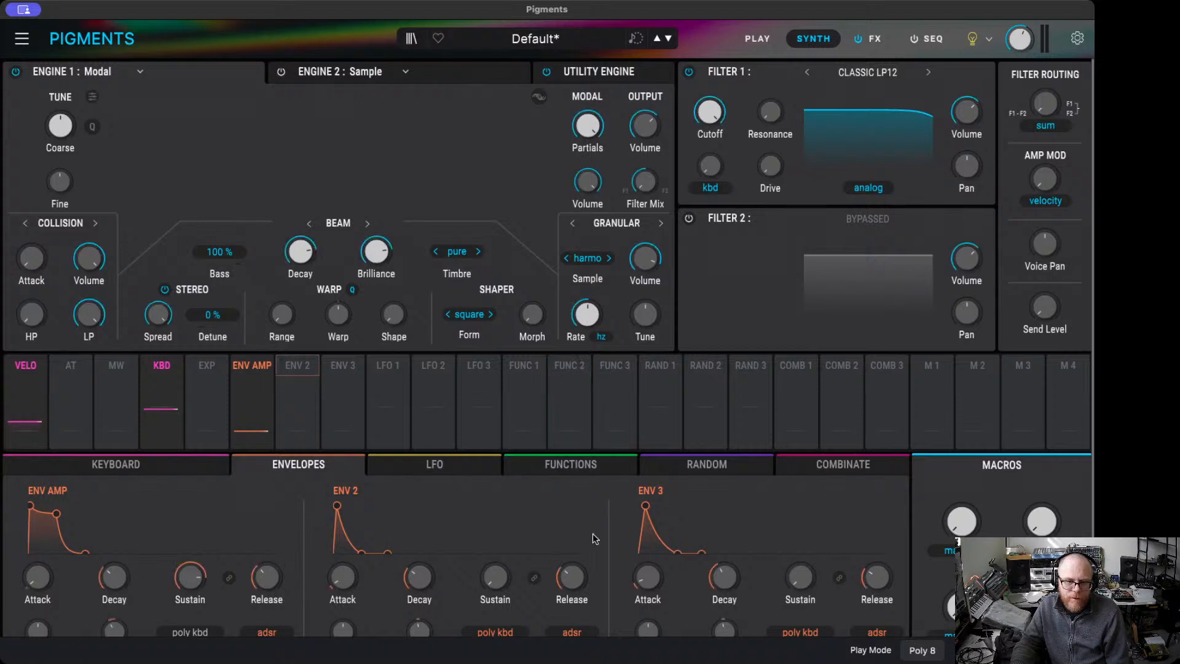
- Add a Vocoder effect to the first slot of FX B
{"action": "left_click", "coordinate": [878, 43]}
{"action": "left_click", "coordinate": [300, 76]}
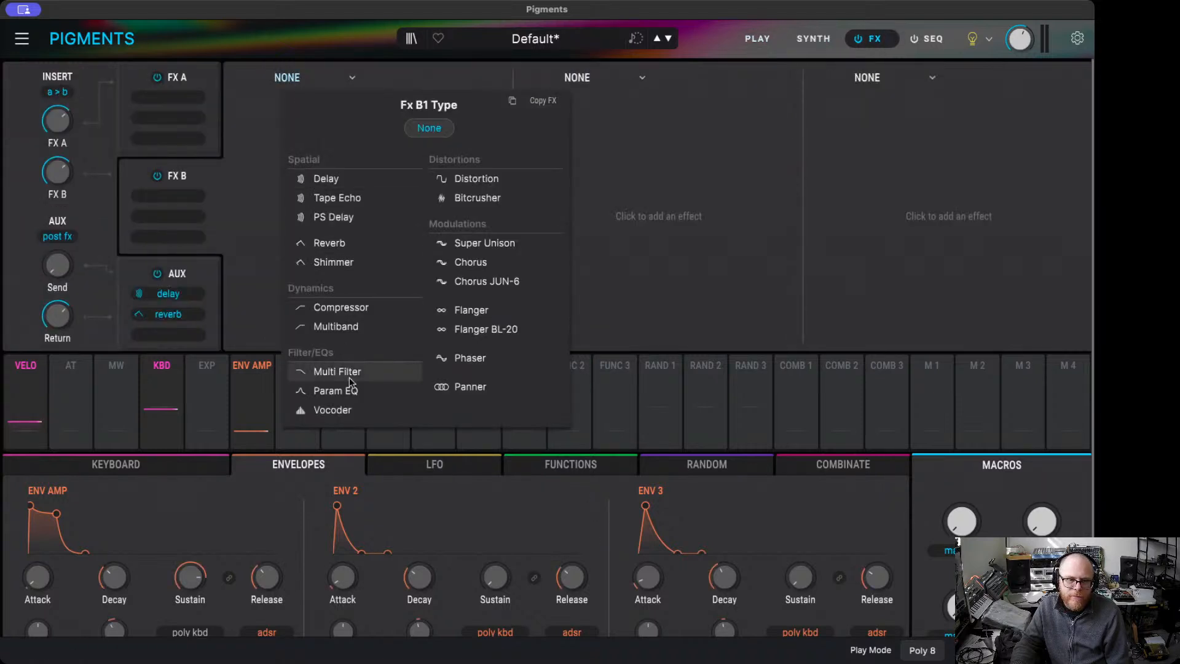
{"action": "left_click", "coordinate": [352, 410]}
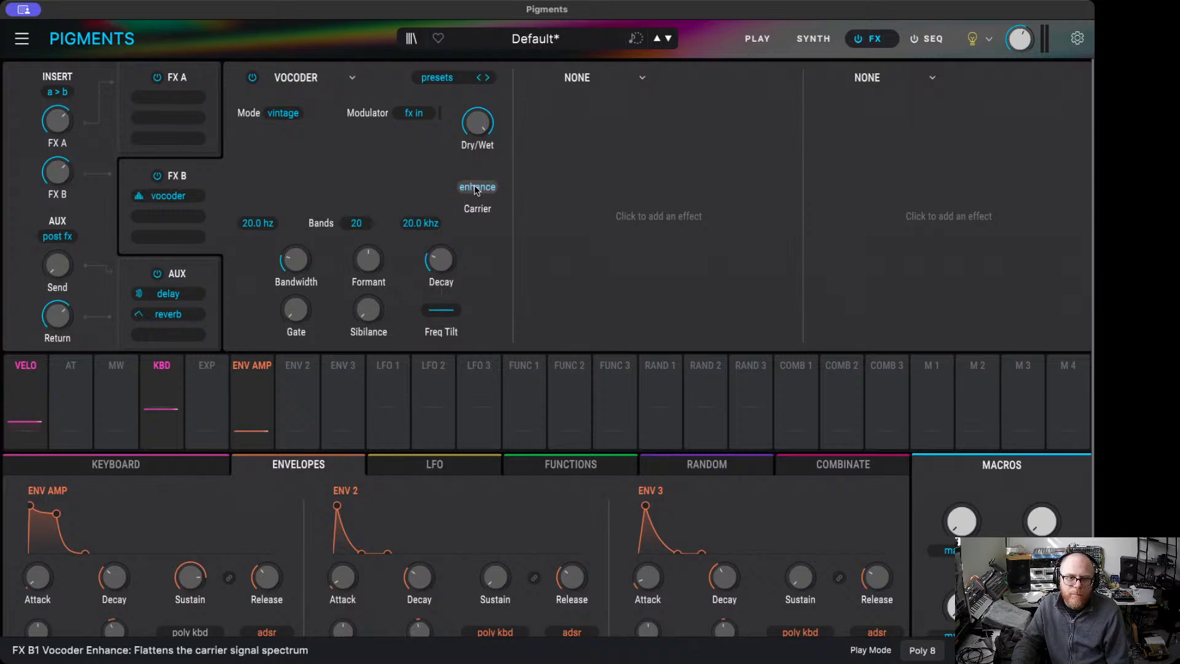
- Examine the modulator sources available for the Vocoder, keeping FX In selected
{"action": "left_click", "coordinate": [418, 118]}
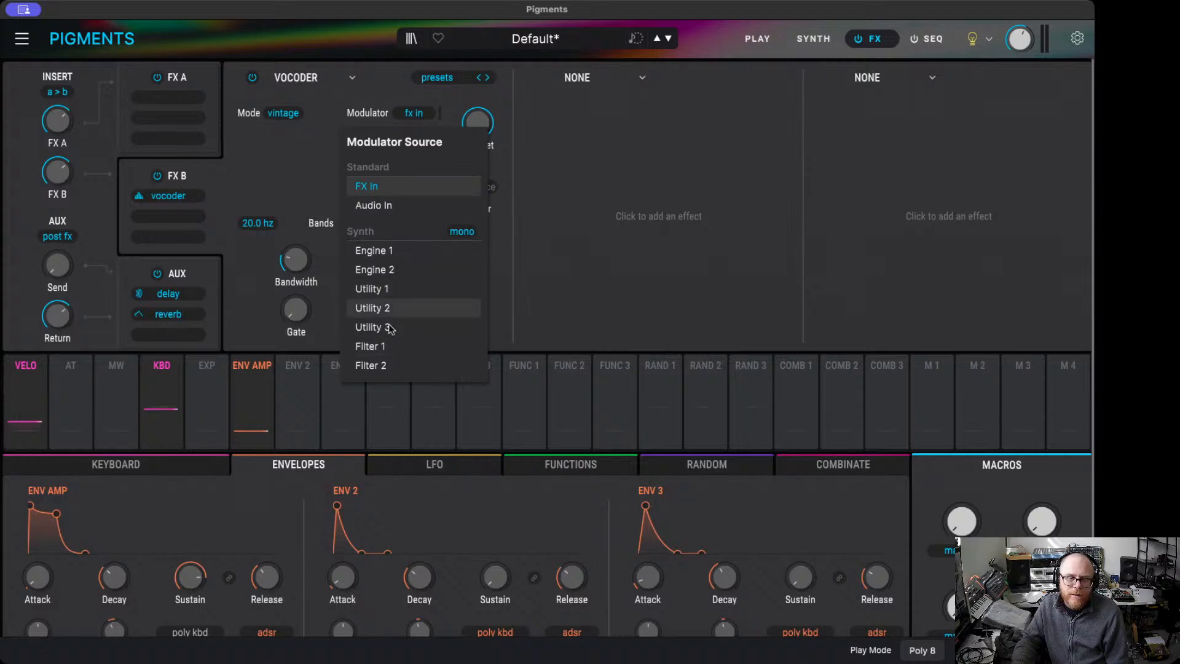
{"action": "left_click", "coordinate": [314, 188]}
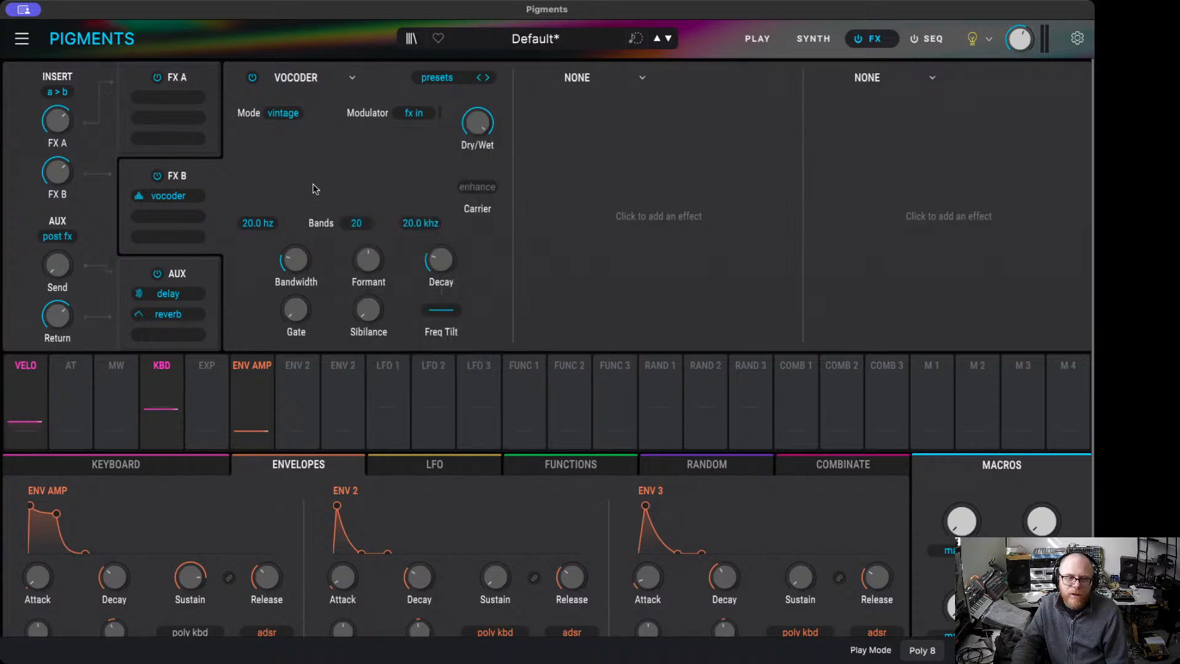
{"action": "mouse_move", "coordinate": [489, 119]}
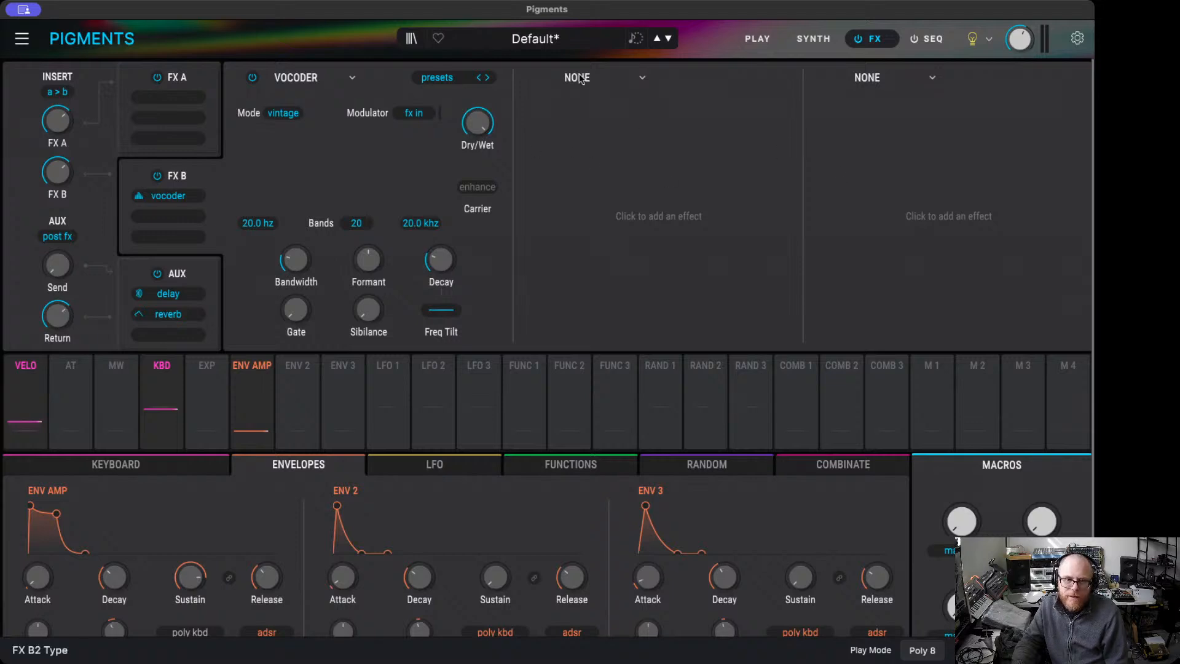
- Examine the filter types available for Filter 1 in the synth section, including Classic, Cluster, Surgeon and Comb, keeping the current type
{"action": "left_click", "coordinate": [817, 38]}
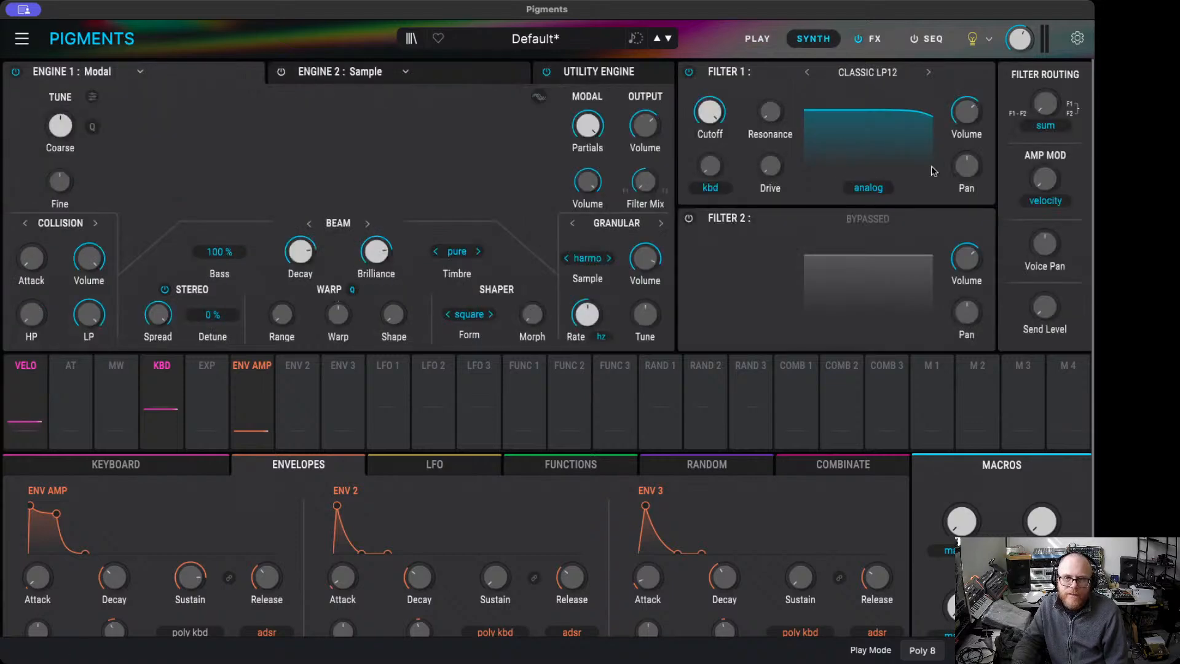
{"action": "left_click", "coordinate": [885, 74]}
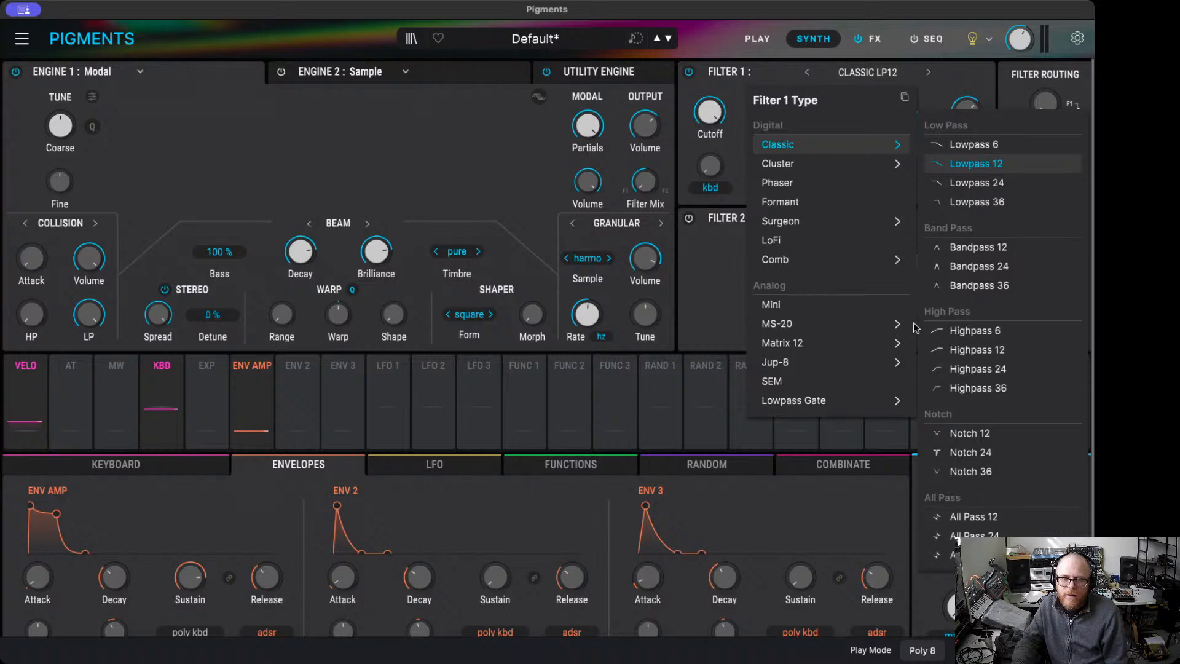
{"action": "mouse_move", "coordinate": [857, 161]}
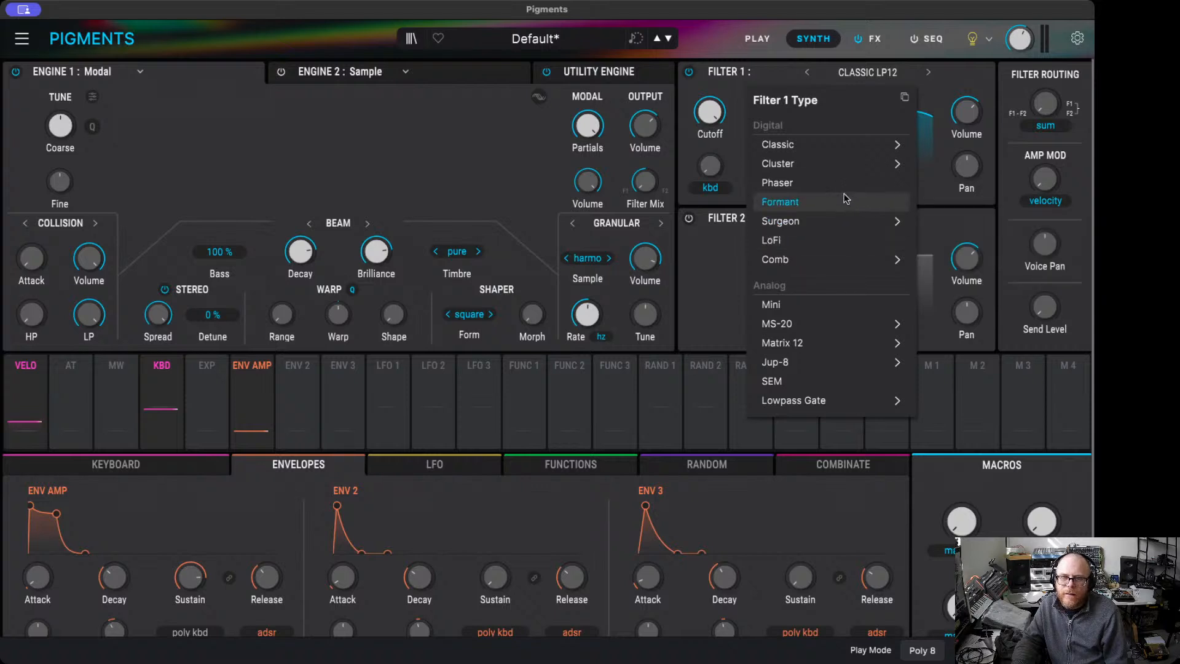
{"action": "mouse_move", "coordinate": [845, 218]}
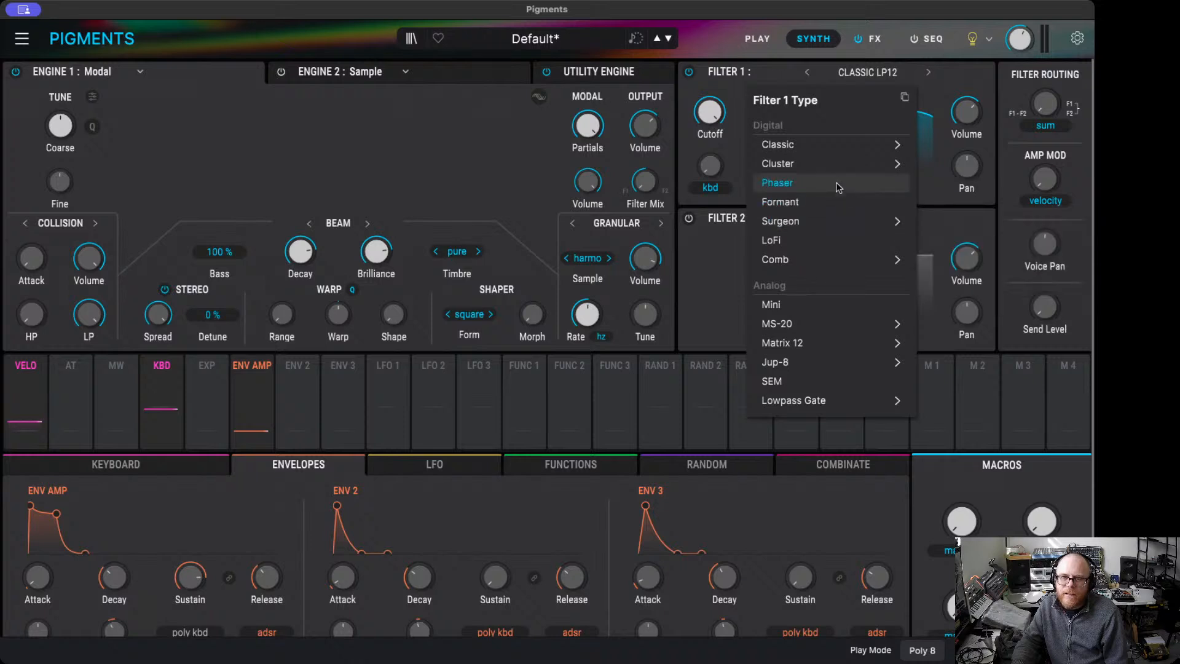
{"action": "mouse_move", "coordinate": [839, 263]}
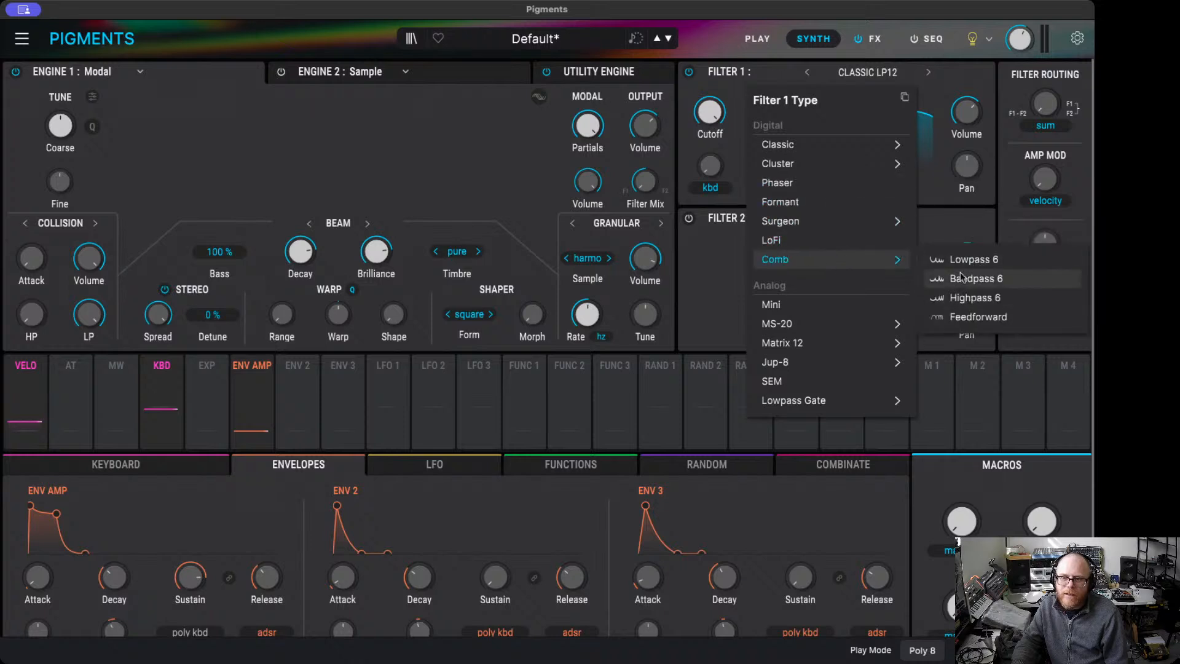
{"action": "left_click", "coordinate": [689, 256]}
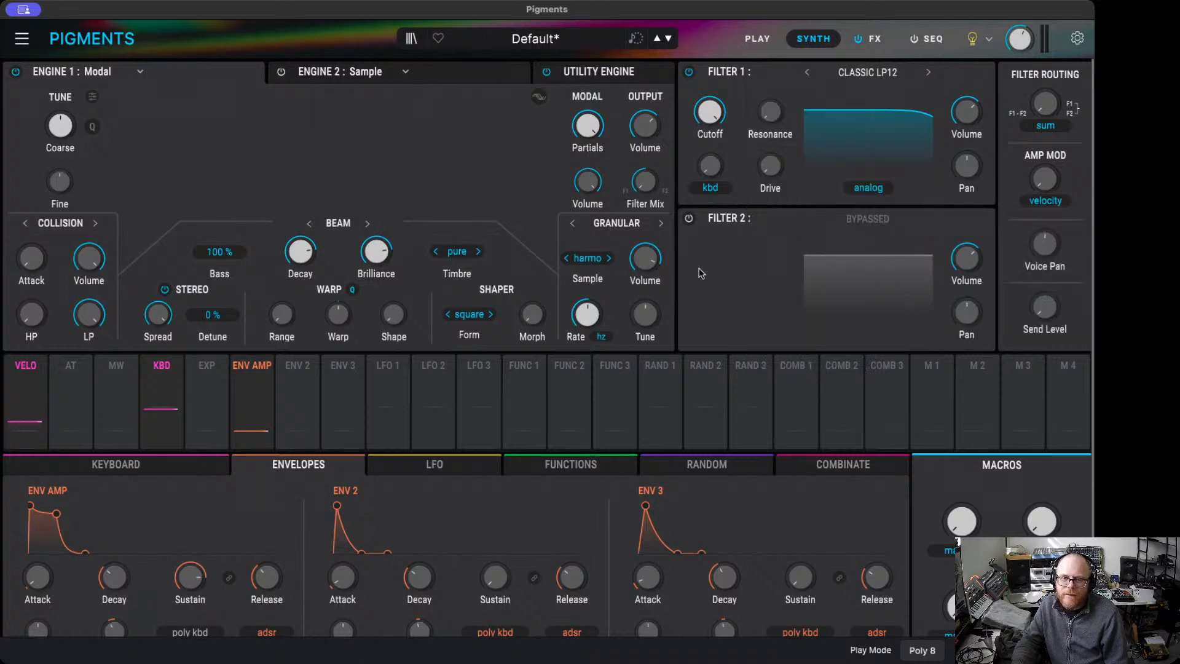
- Add a Multi Filter effect to the second slot of FX B
{"action": "left_click", "coordinate": [866, 39]}
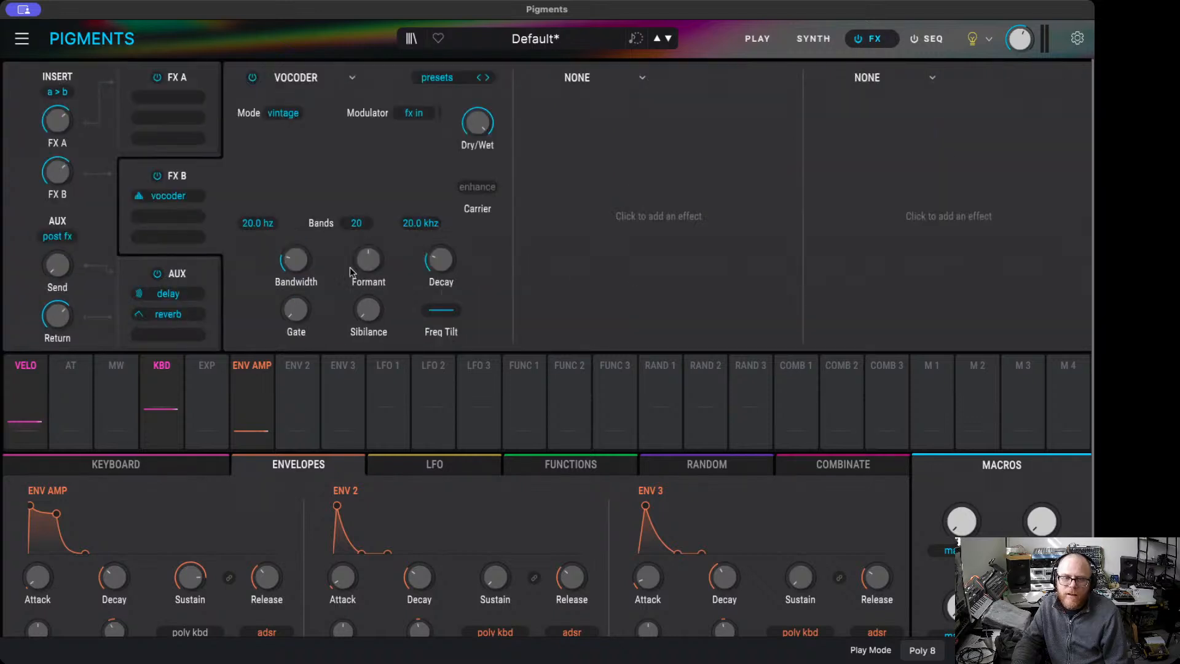
{"action": "left_click", "coordinate": [604, 85]}
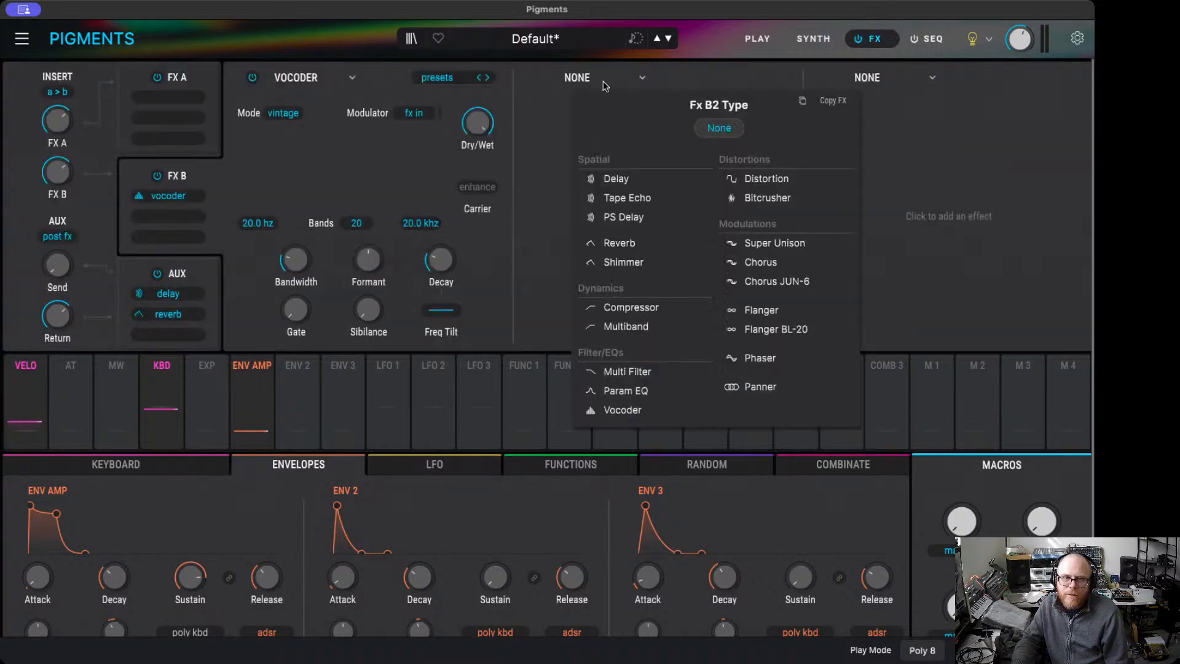
{"action": "left_click", "coordinate": [628, 372]}
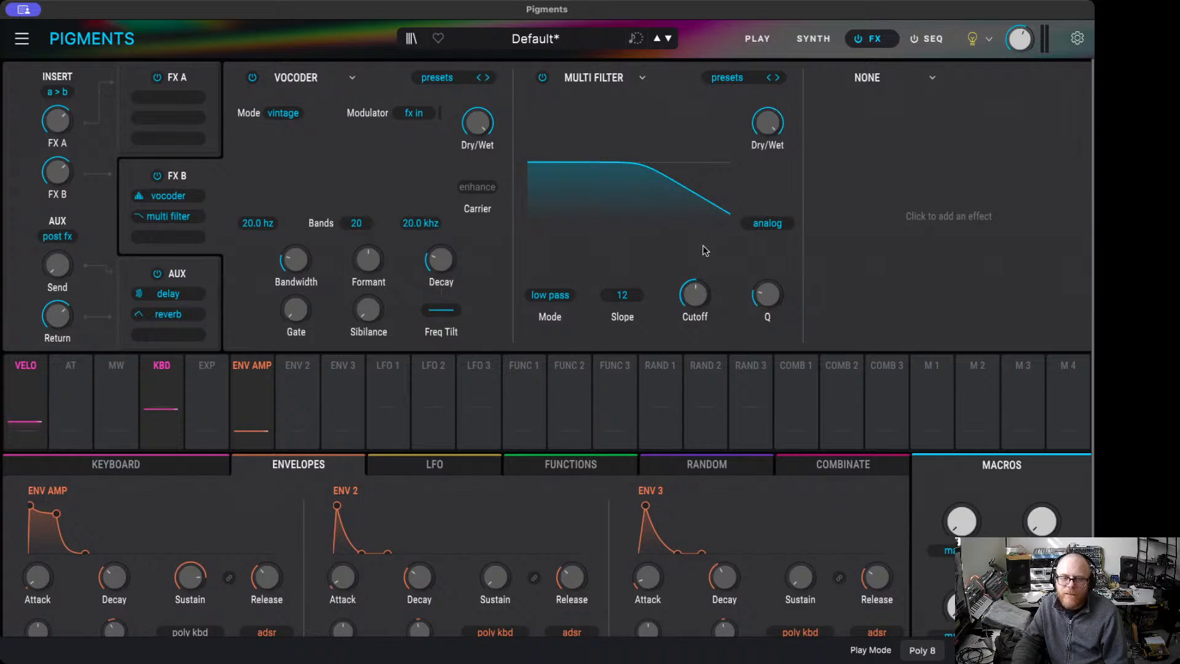
- Try out Filter 1's analog mode switch and its Drive control in the synth section
{"action": "left_click", "coordinate": [828, 39]}
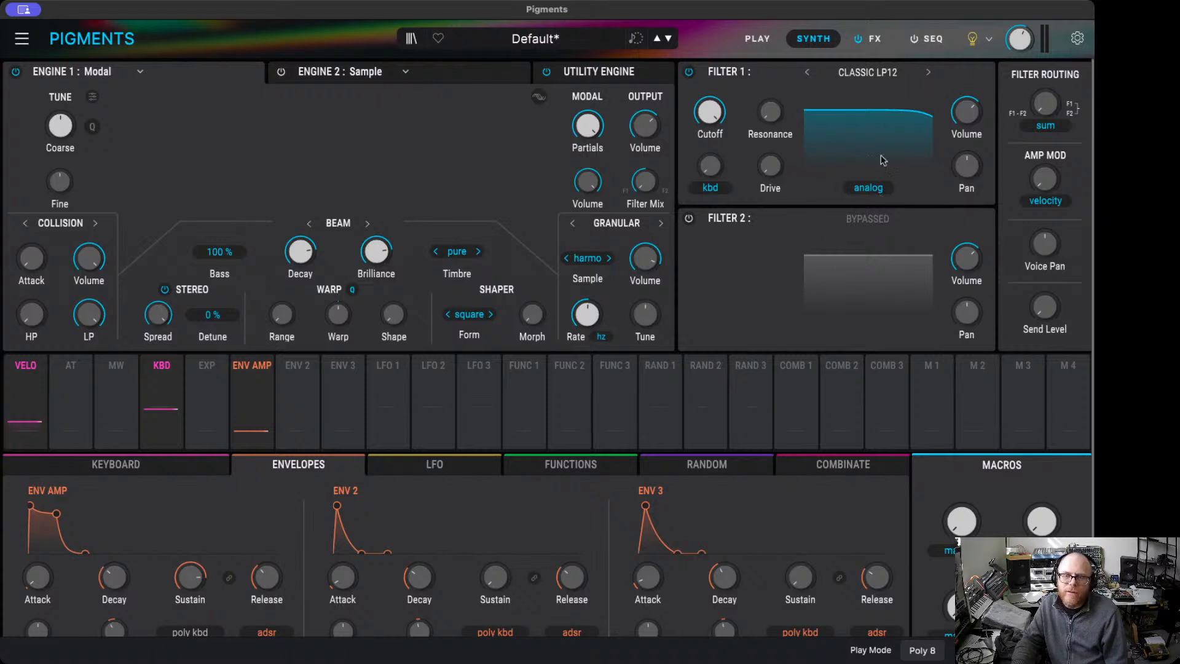
{"action": "left_click", "coordinate": [886, 192]}
{"action": "left_click", "coordinate": [886, 192]}
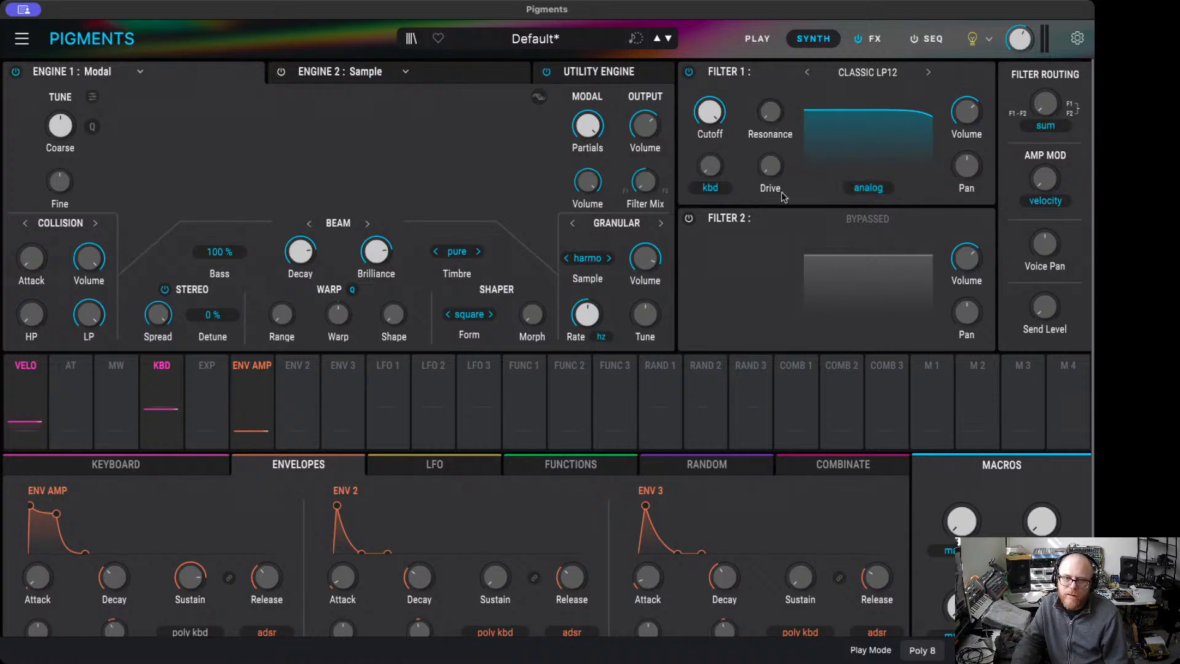
{"action": "mouse_move", "coordinate": [773, 184]}
{"action": "left_mouse_down"}
{"action": "mouse_move", "coordinate": [786, 156]}
{"action": "mouse_move", "coordinate": [786, 184]}
{"action": "mouse_move", "coordinate": [766, 185]}
{"action": "left_mouse_up"}
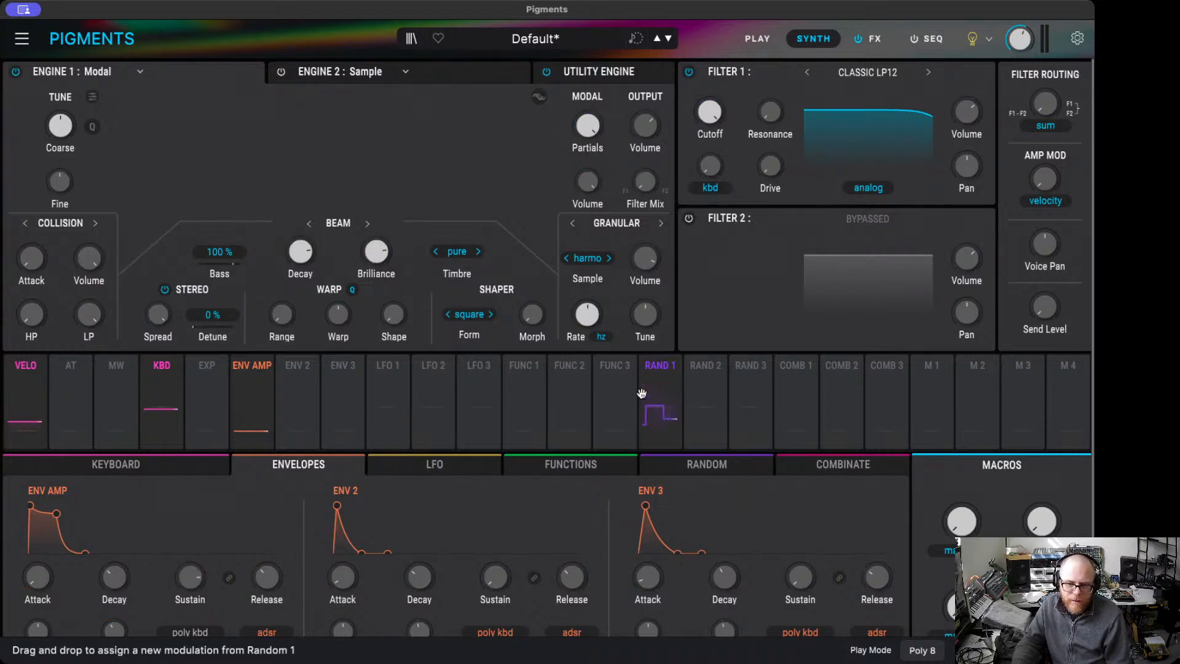
- Lower the fourth voice's value in the Random 3 Voice Modulator
{"action": "left_click", "coordinate": [750, 367]}
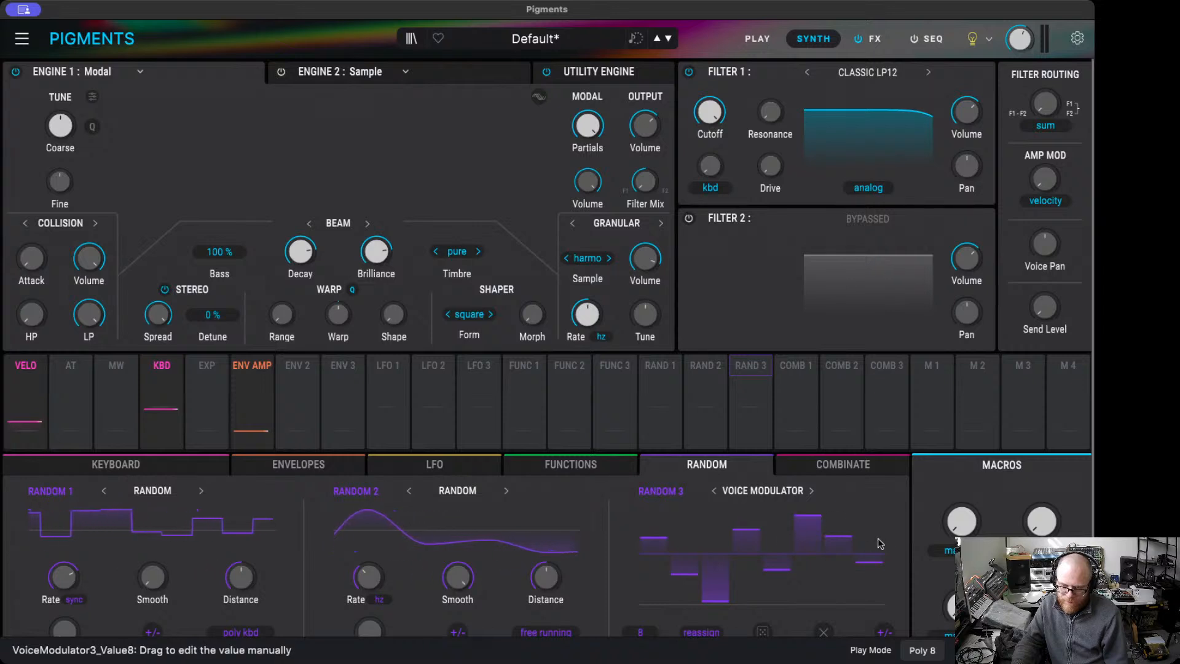
{"action": "mouse_move", "coordinate": [873, 551]}
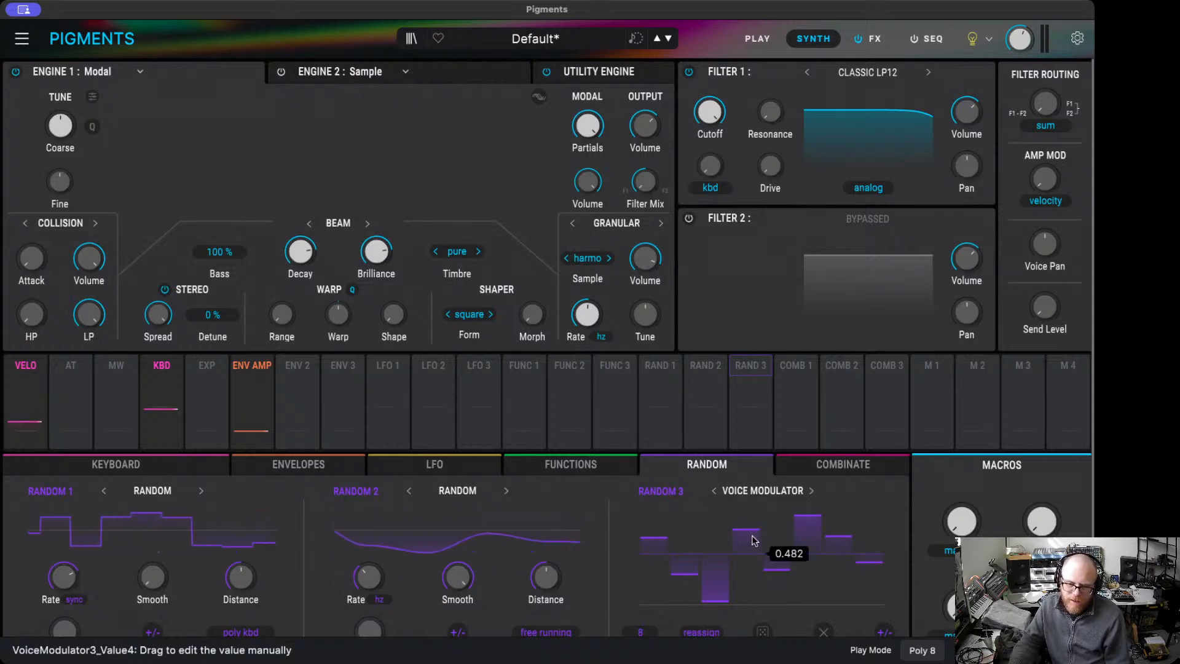
{"action": "left_click_drag", "start_coordinate": [756, 538], "coordinate": [757, 550]}
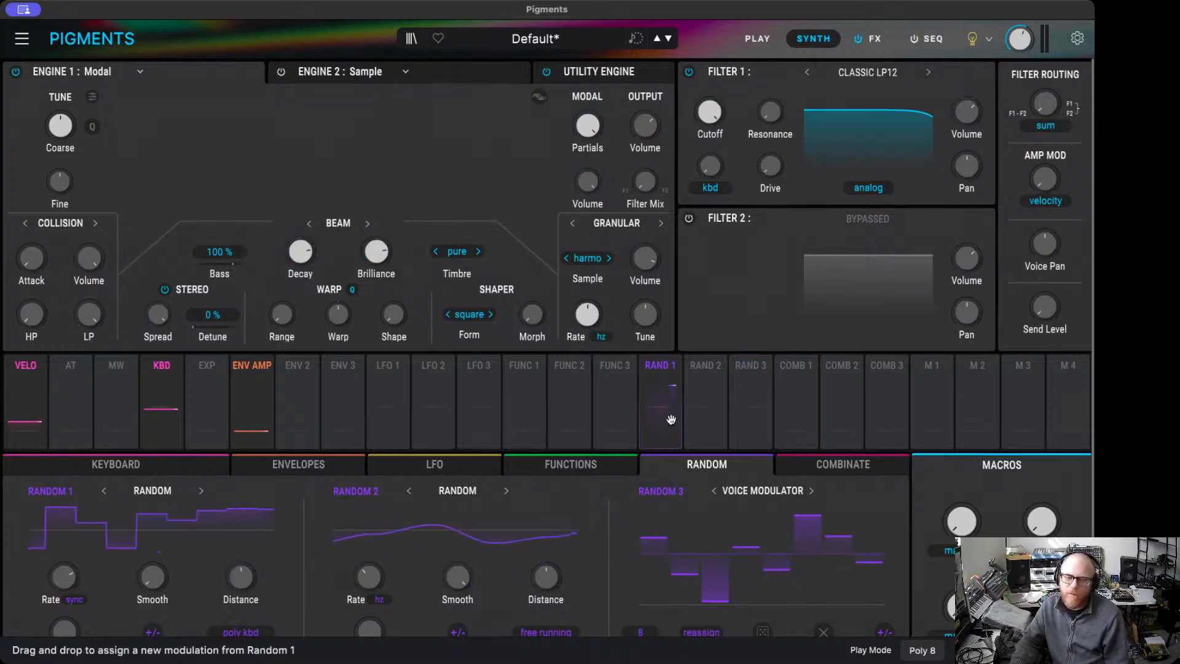
{"action": "scroll", "coordinate": [669, 455], "scroll_direction": "down", "scroll_amount": 2}
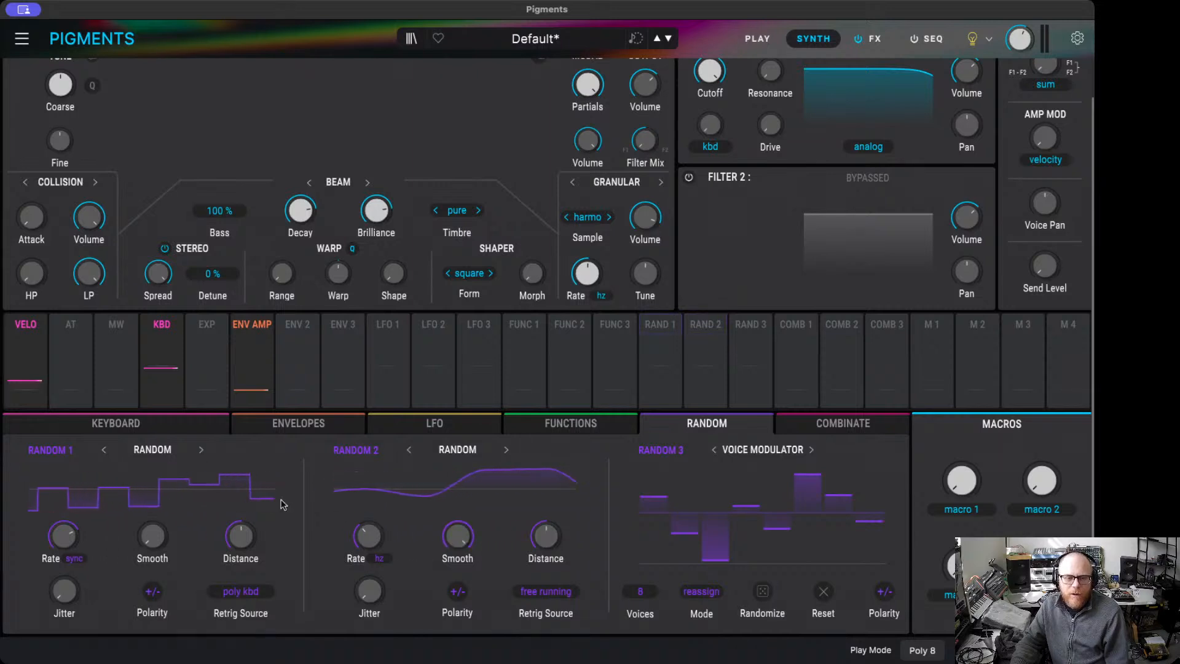
{"action": "mouse_move", "coordinate": [462, 333]}
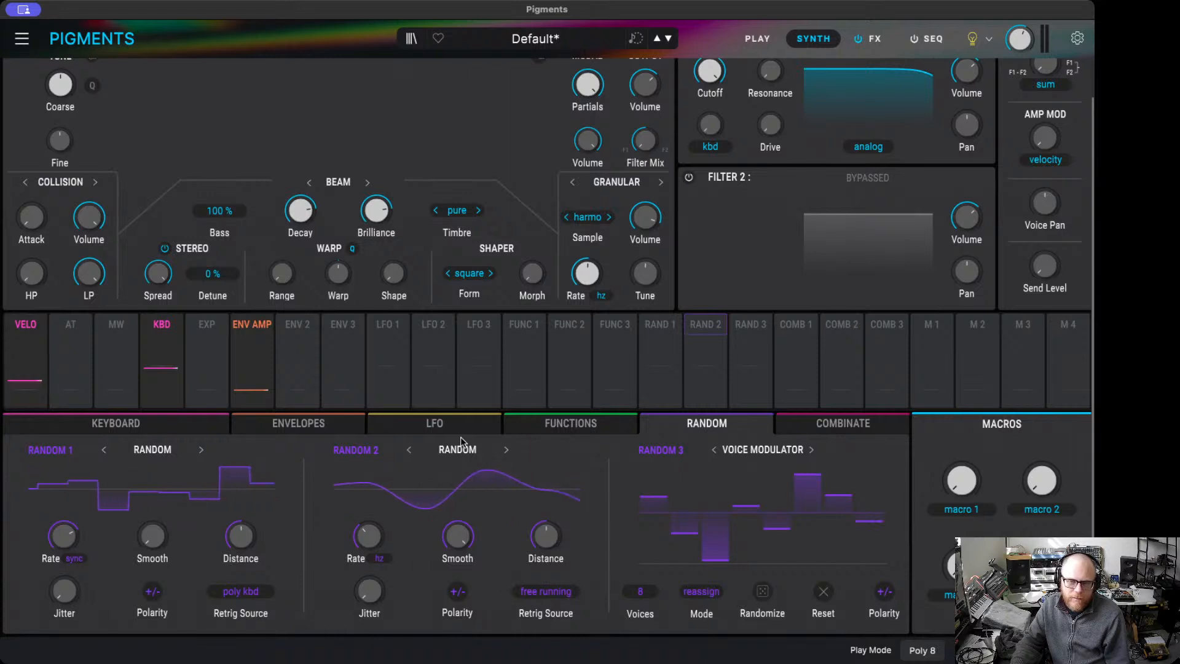
{"action": "scroll", "coordinate": [614, 362], "scroll_direction": "up", "scroll_amount": 2}
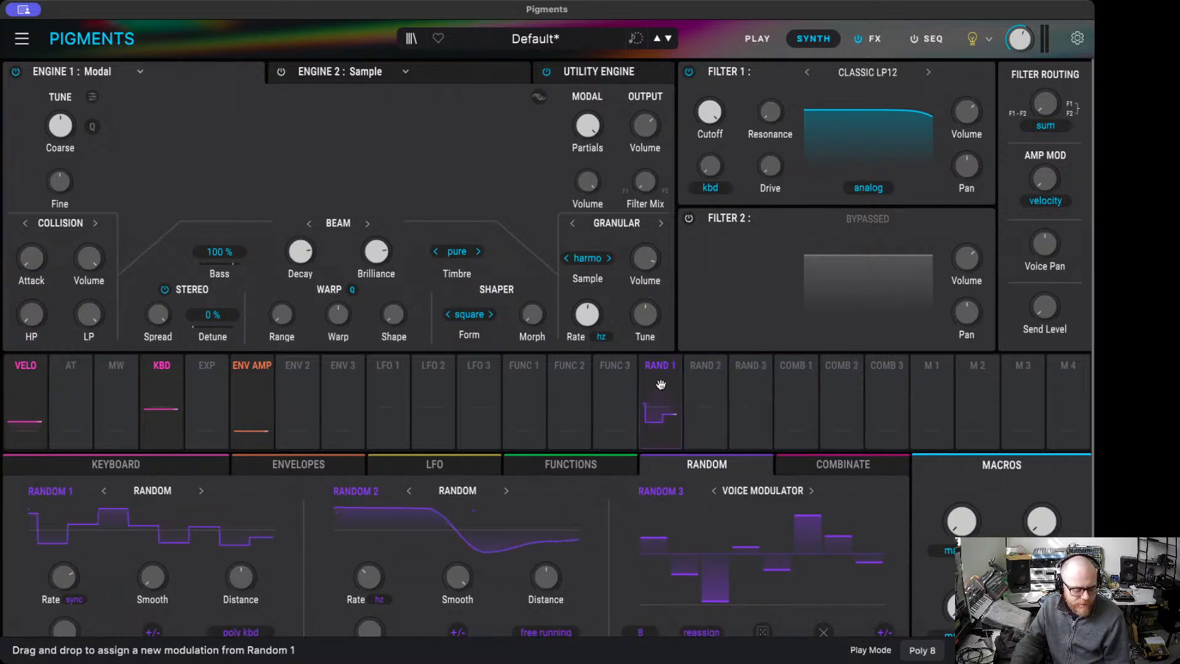
{"action": "left_click_drag", "start_coordinate": [658, 382], "coordinate": [315, 286]}
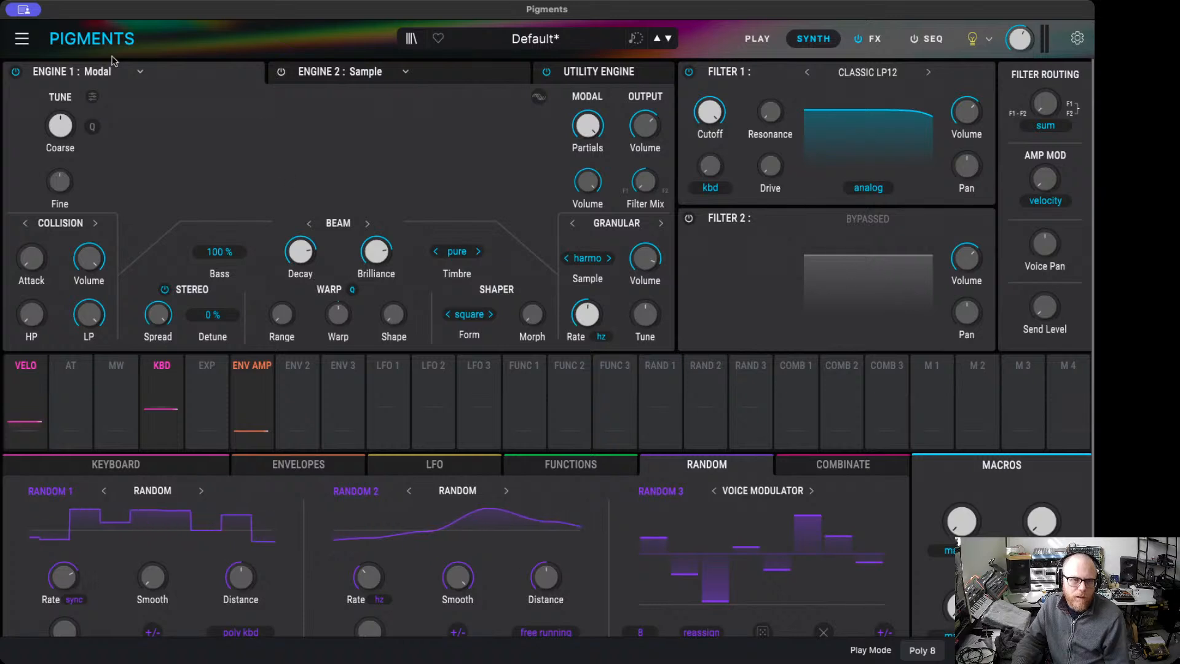
- Switch Engine 1 to the Analog type and bring the Env Amp sustain down to zero
{"action": "left_click", "coordinate": [128, 73]}
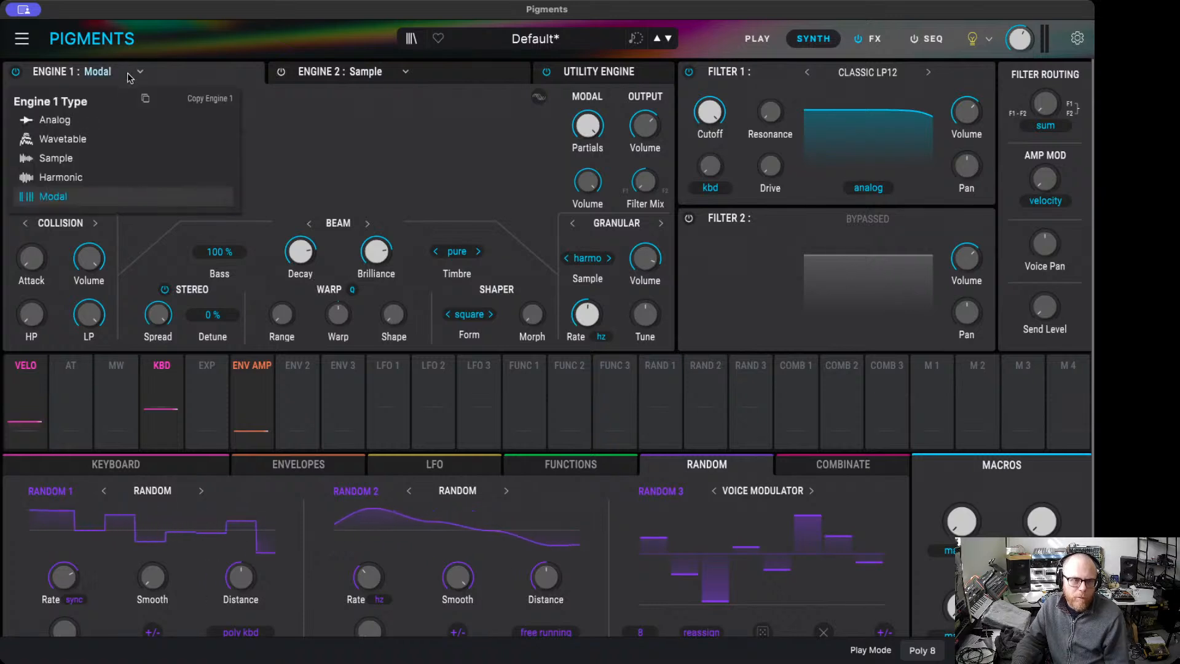
{"action": "left_click", "coordinate": [109, 120]}
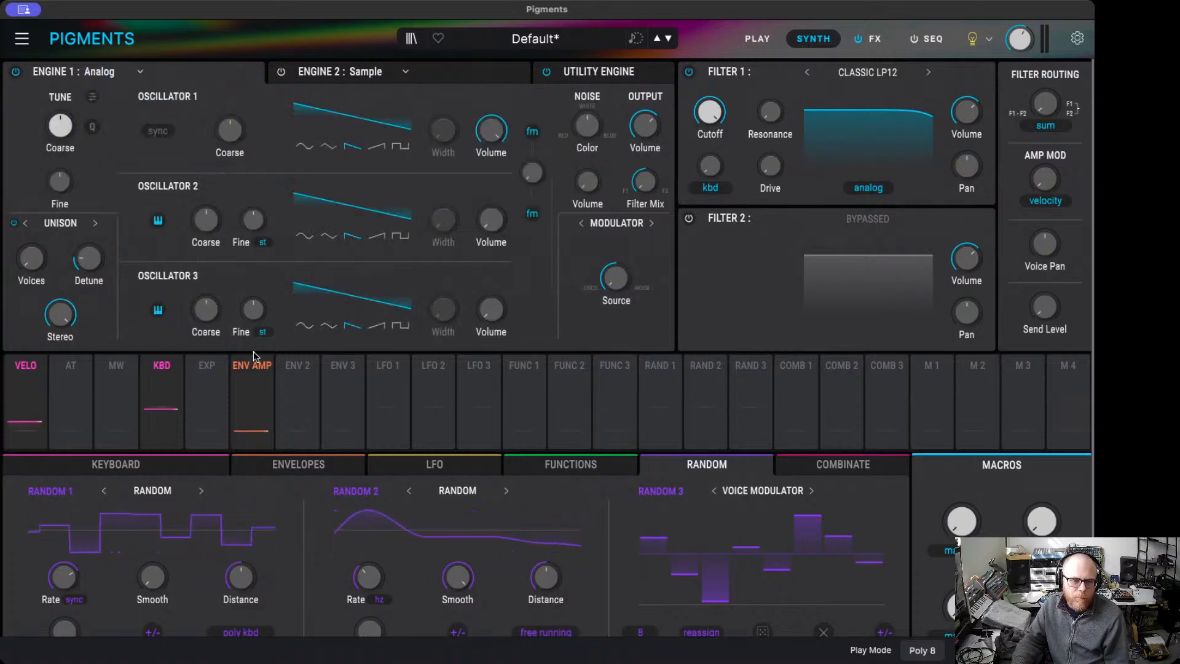
{"action": "left_click", "coordinate": [252, 372]}
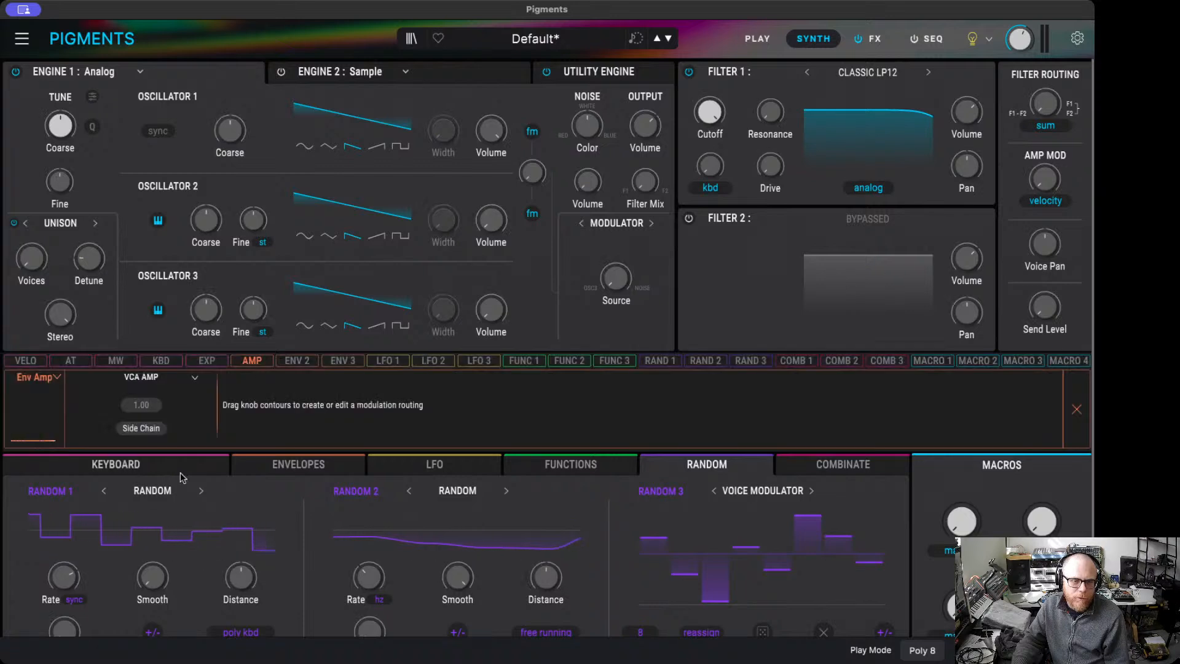
{"action": "left_click", "coordinate": [277, 467]}
{"action": "left_click_drag", "start_coordinate": [57, 521], "coordinate": [72, 590]}
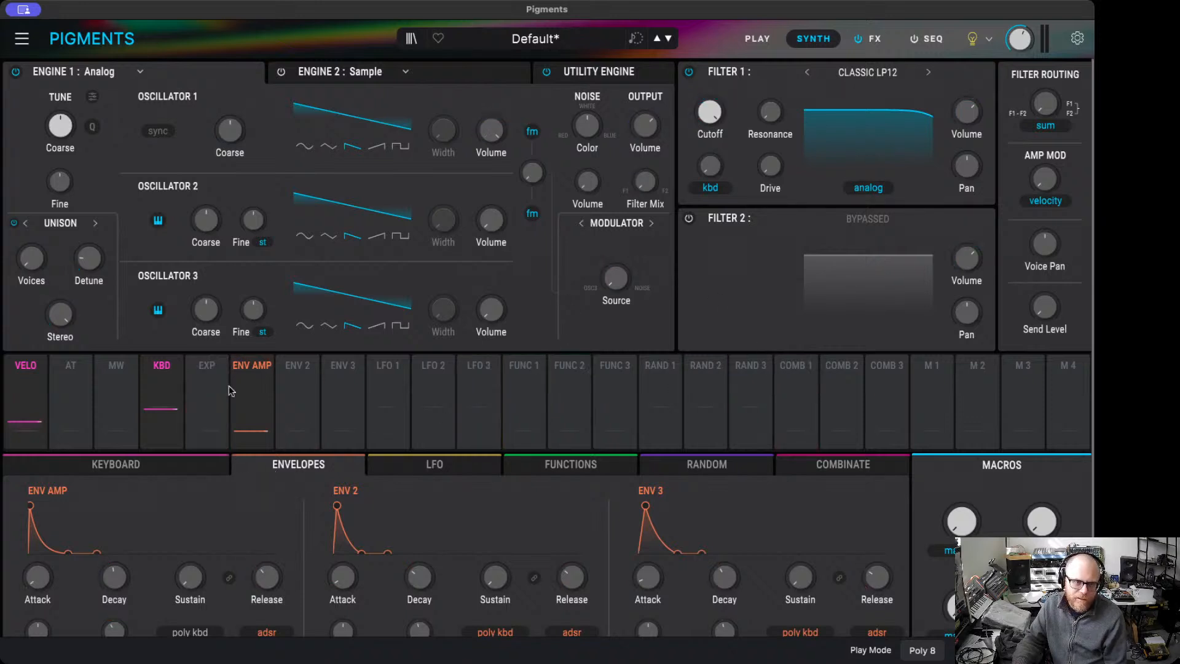
- Set Oscillator 1 to a sine wave and try FM modulation from Oscillator 3, resetting the FM amount to zero
{"action": "left_click", "coordinate": [305, 148]}
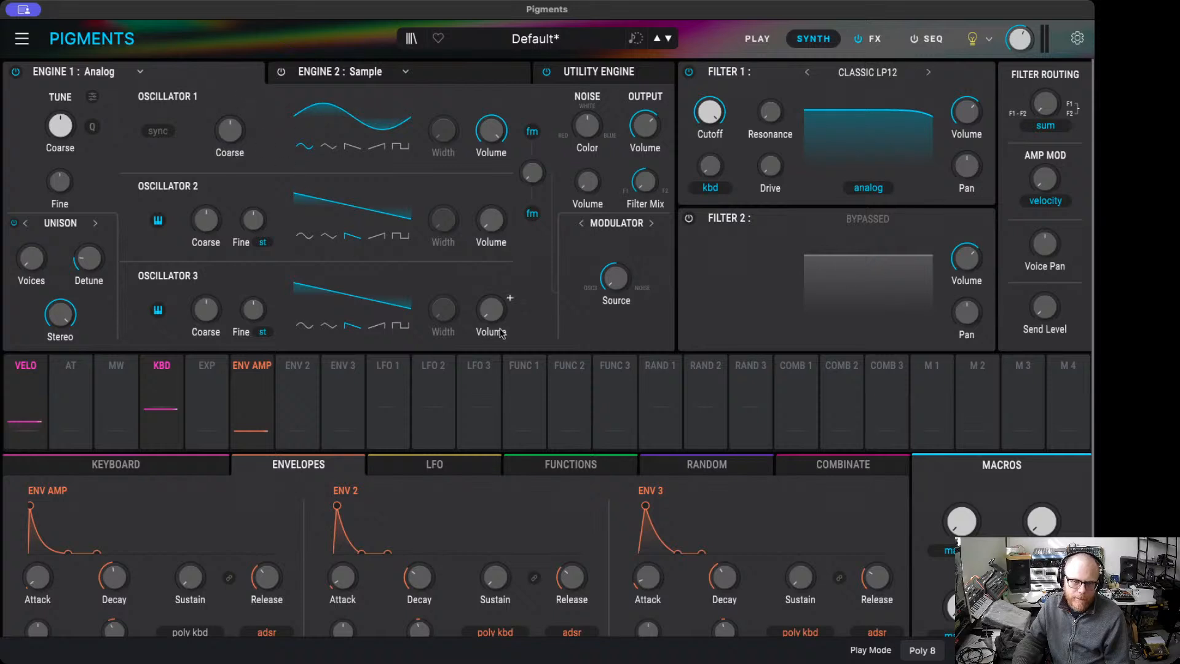
{"action": "mouse_move", "coordinate": [618, 288]}
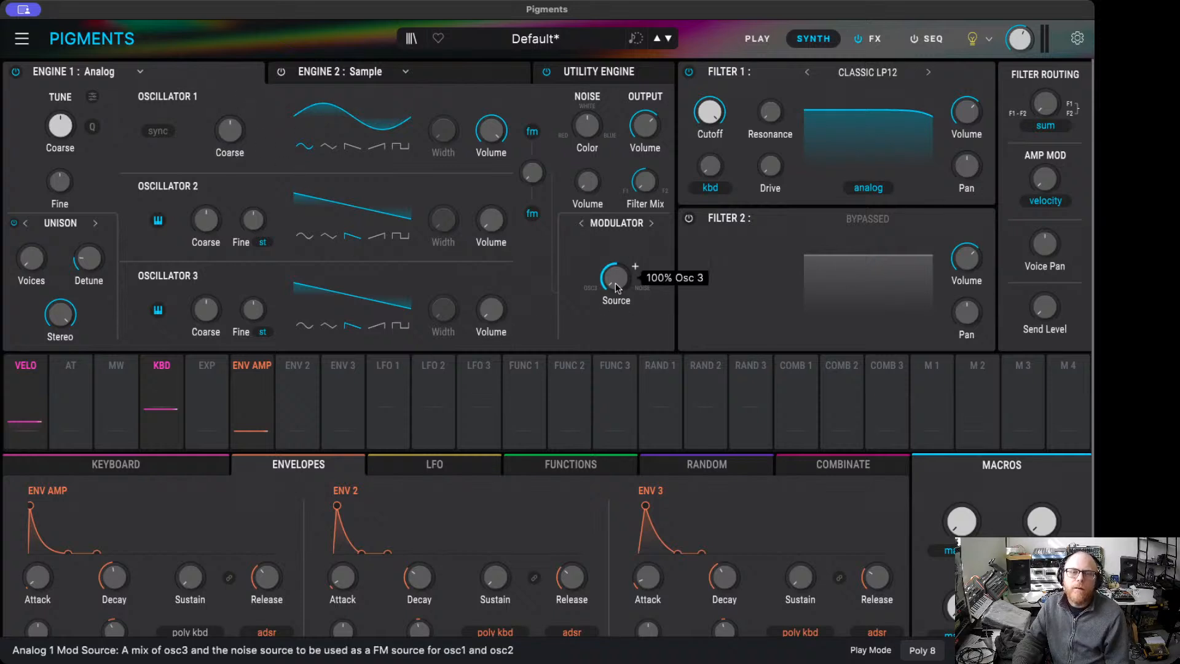
{"action": "mouse_move", "coordinate": [532, 173]}
{"action": "left_mouse_down"}
{"action": "mouse_move", "coordinate": [532, 123]}
{"action": "mouse_move", "coordinate": [532, 166]}
{"action": "left_mouse_up"}
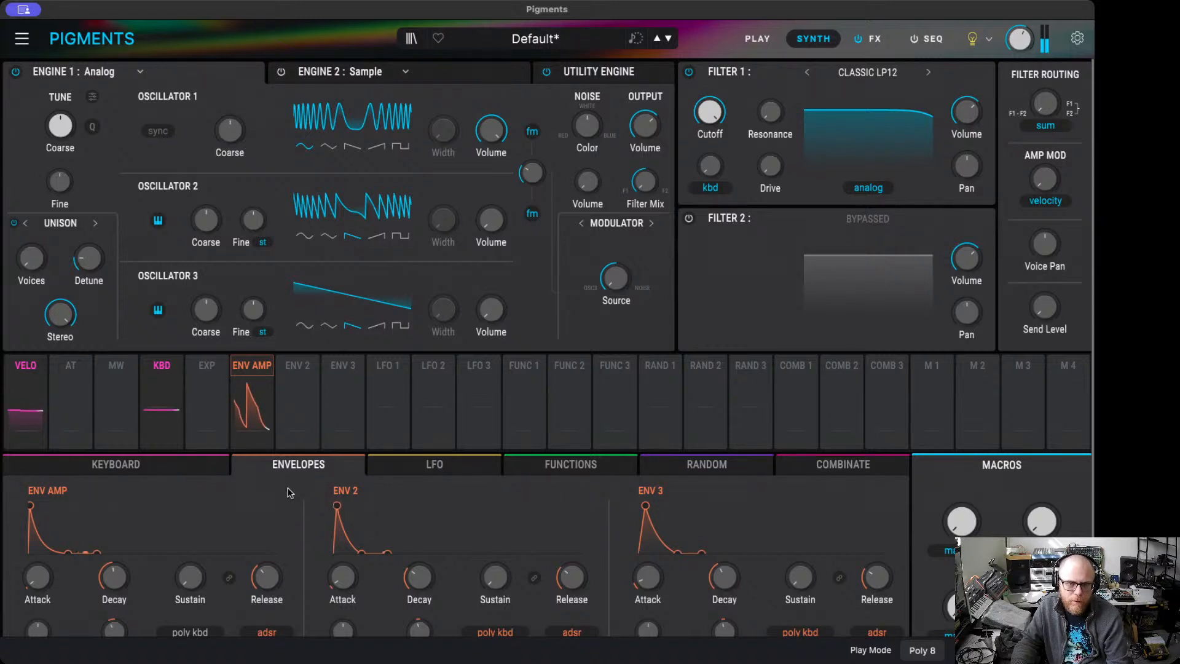
{"action": "double_click", "coordinate": [523, 173]}
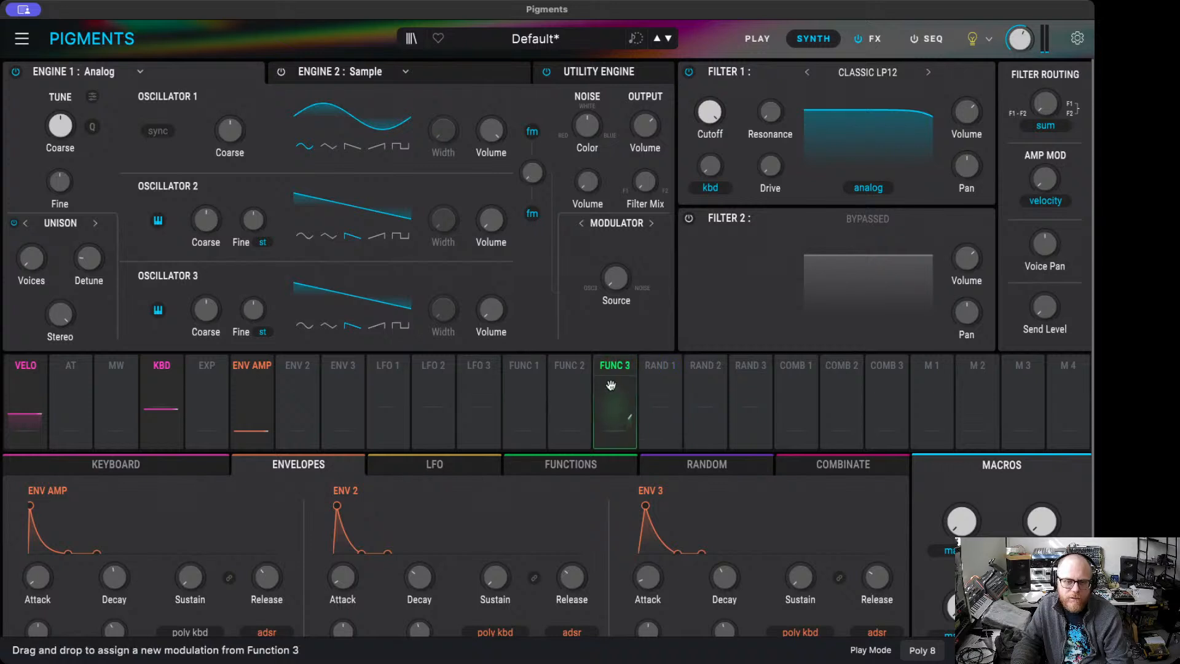
- Lengthen the Env Amp release to about 1.12 s
{"action": "left_click", "coordinate": [569, 366]}
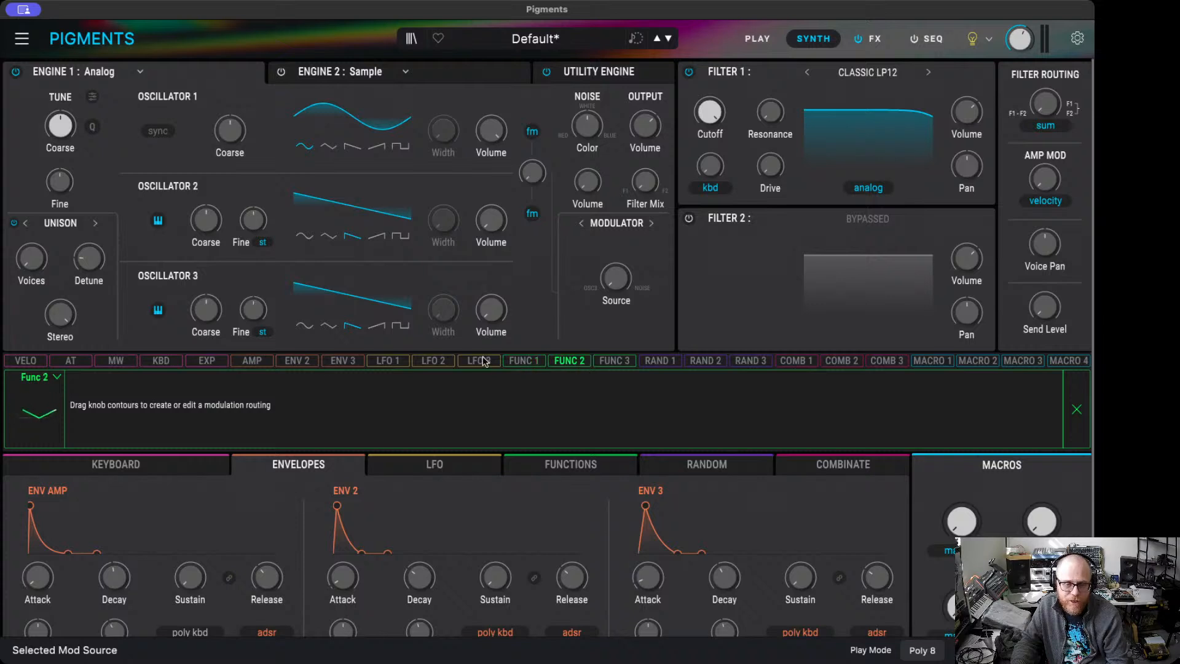
{"action": "left_click", "coordinate": [392, 362]}
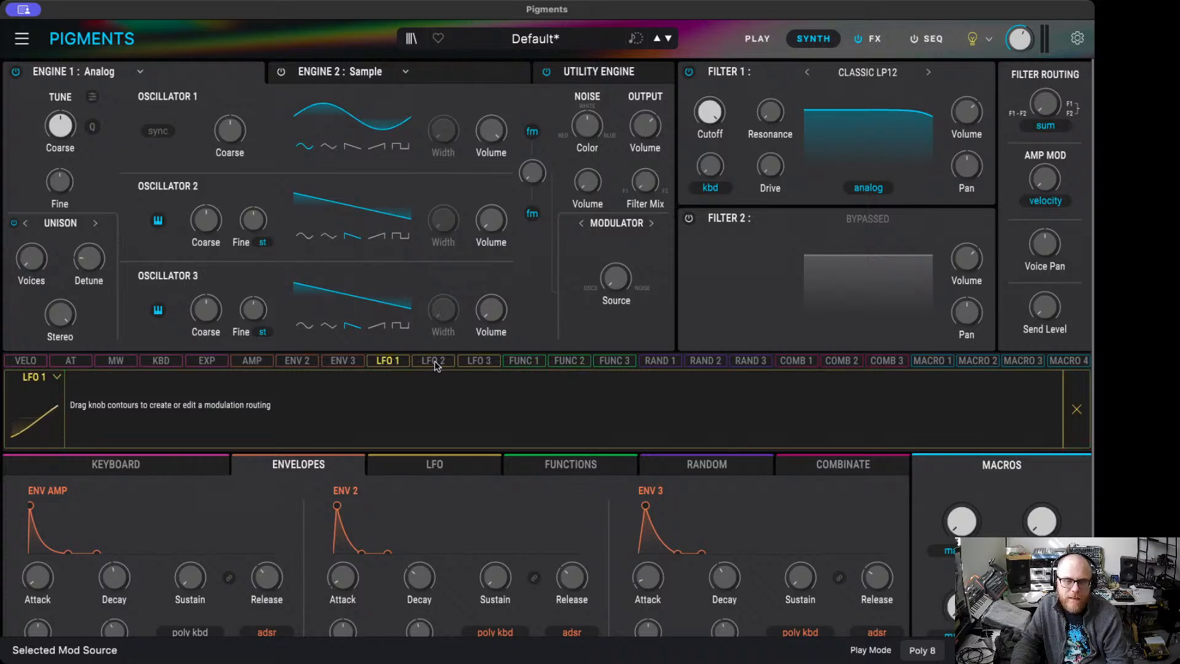
{"action": "left_click", "coordinate": [265, 365]}
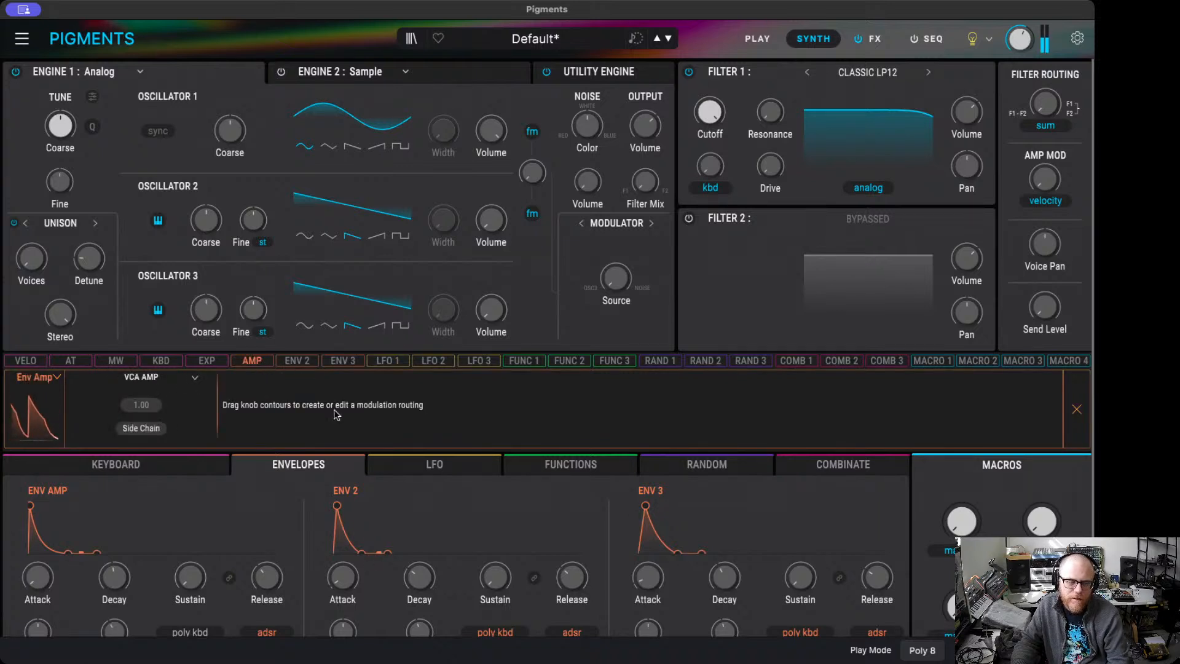
{"action": "left_click_drag", "start_coordinate": [266, 582], "coordinate": [267, 579]}
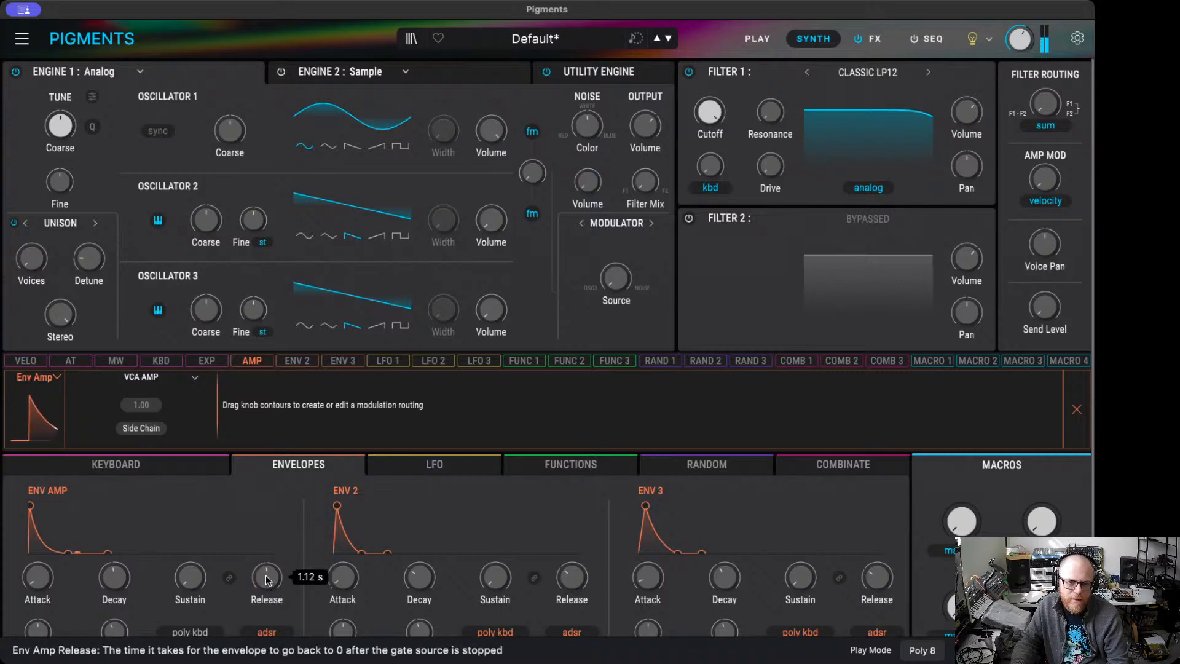
{"action": "left_click_drag", "start_coordinate": [267, 580], "coordinate": [266, 577]}
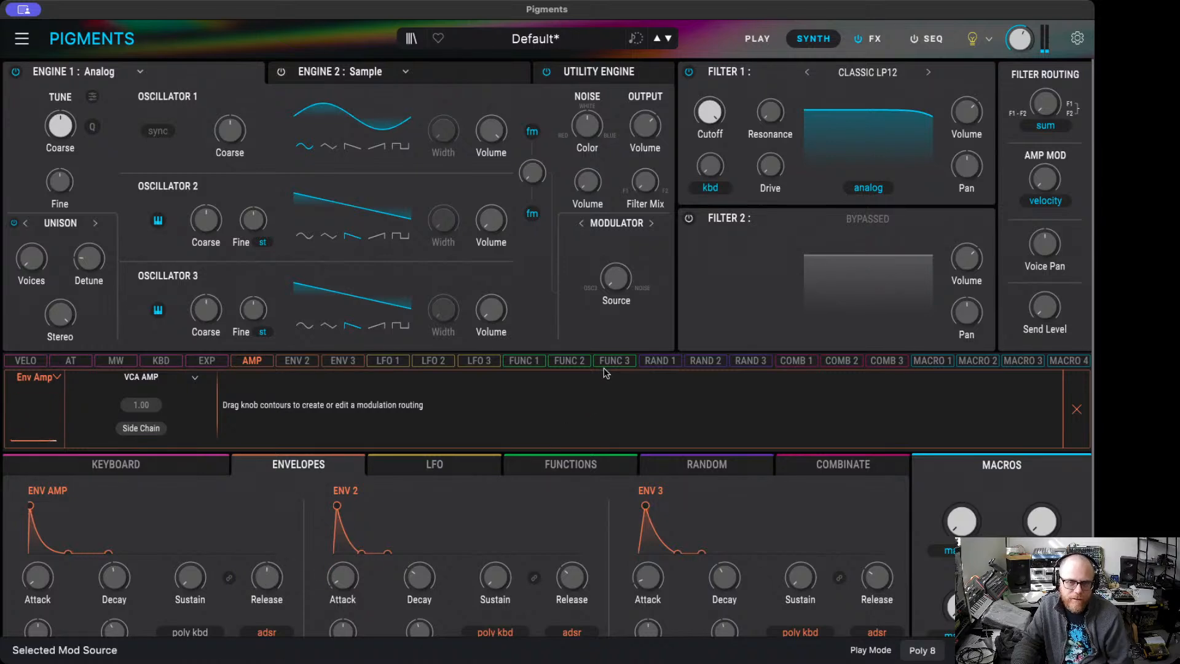
- Raise Filter 1's Drive slightly and shorten the Env 2 decay to about 8 ms
{"action": "left_click_drag", "start_coordinate": [773, 175], "coordinate": [771, 174]}
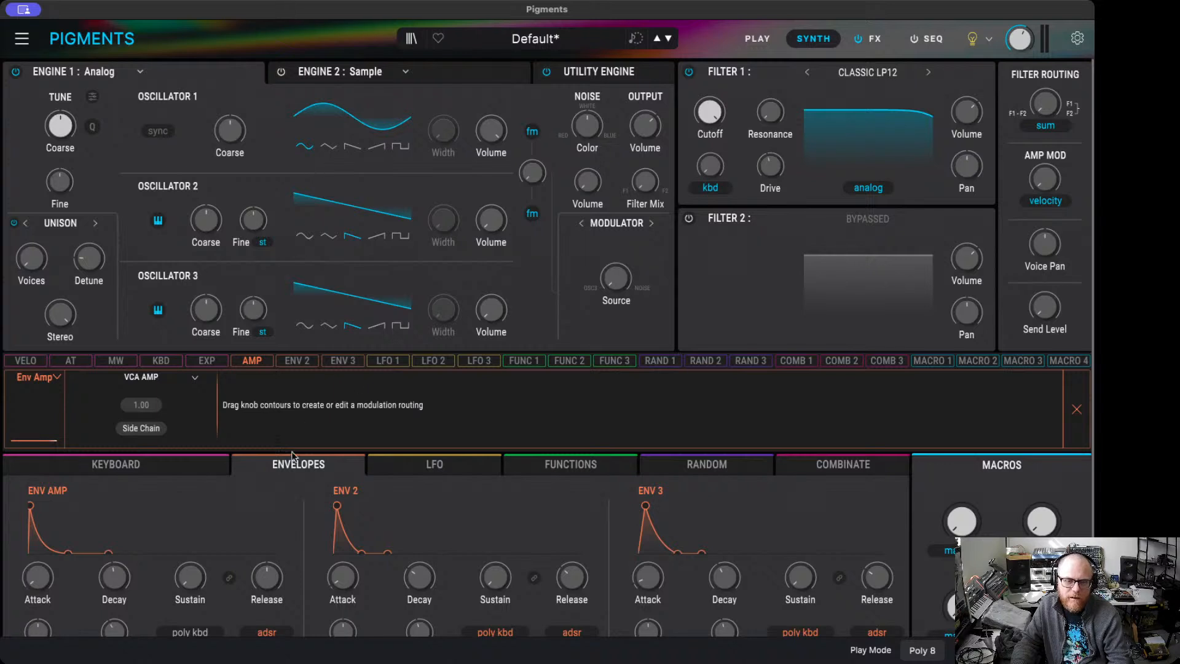
{"action": "left_click_drag", "start_coordinate": [422, 591], "coordinate": [421, 620]}
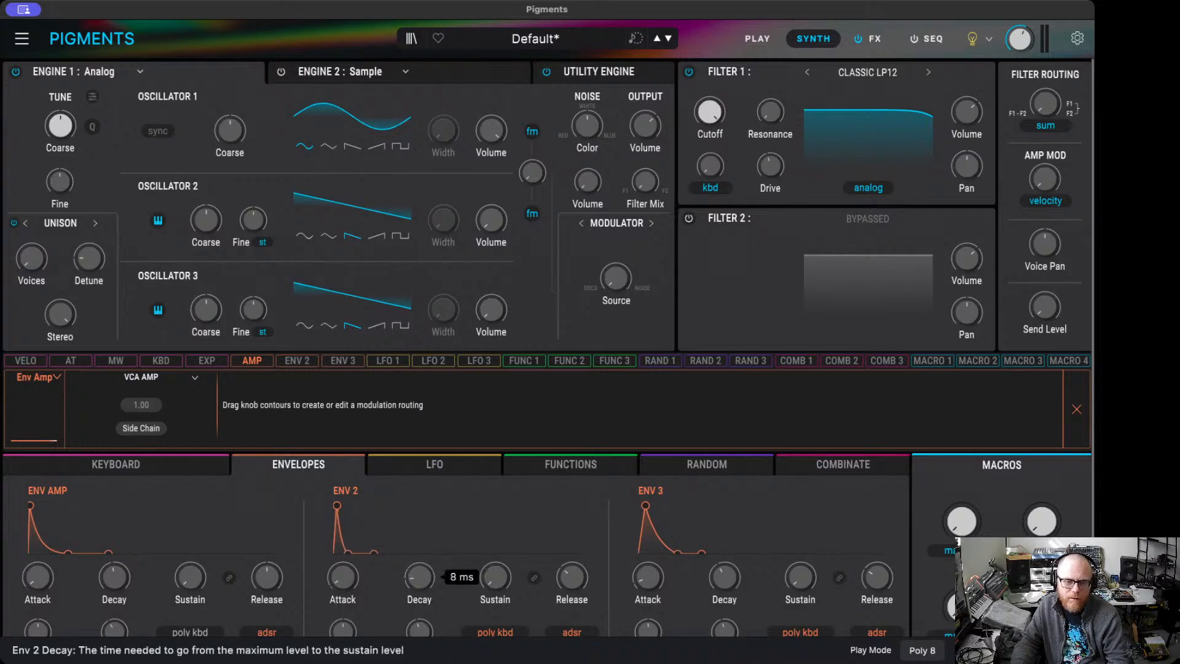
{"action": "left_click_drag", "start_coordinate": [338, 505], "coordinate": [336, 505]}
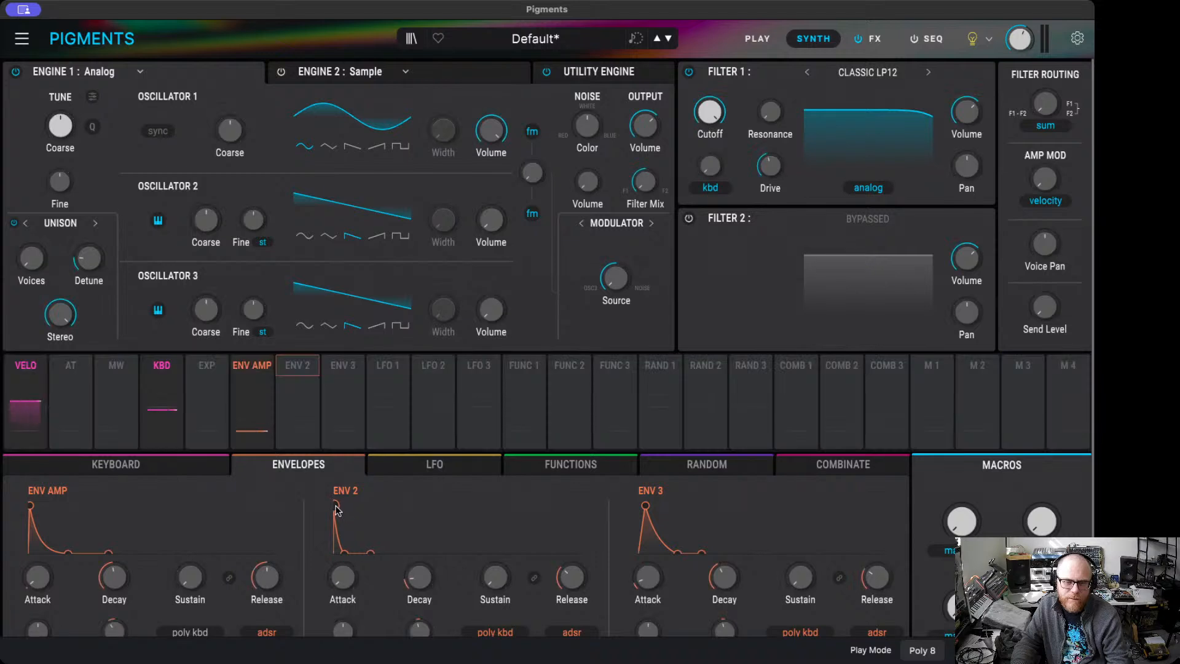
- Lengthen the Env Amp attack very slightly and make the Env 2 decay a little longer
{"action": "left_click_drag", "start_coordinate": [31, 507], "coordinate": [32, 509]}
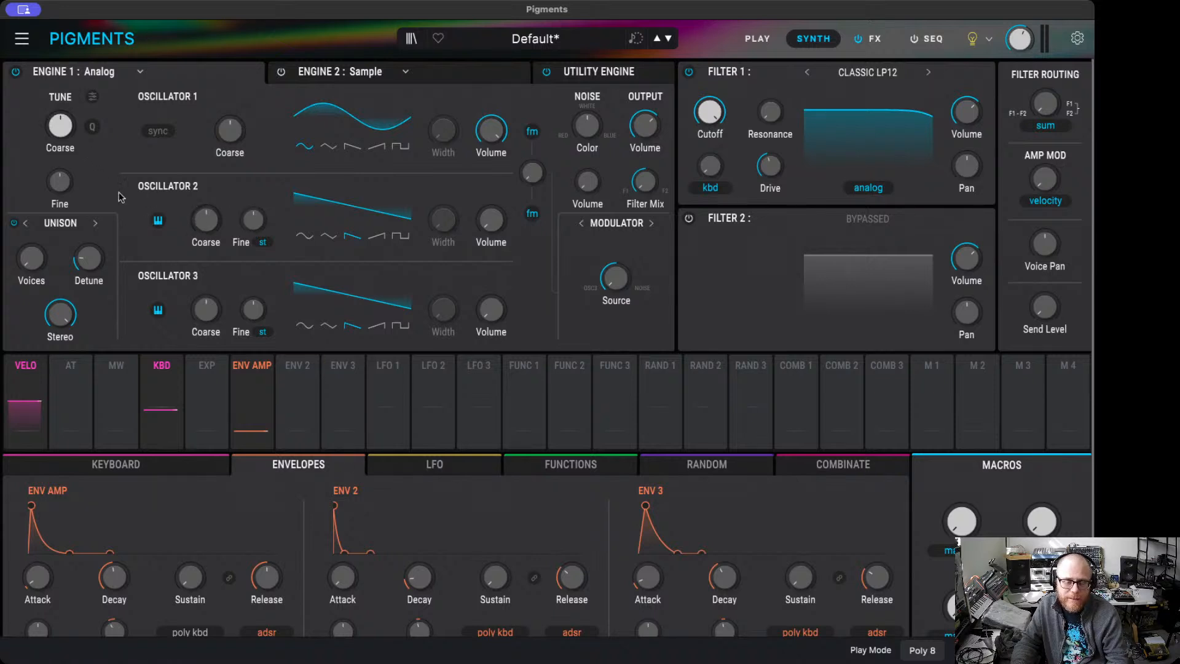
{"action": "mouse_move", "coordinate": [60, 117]}
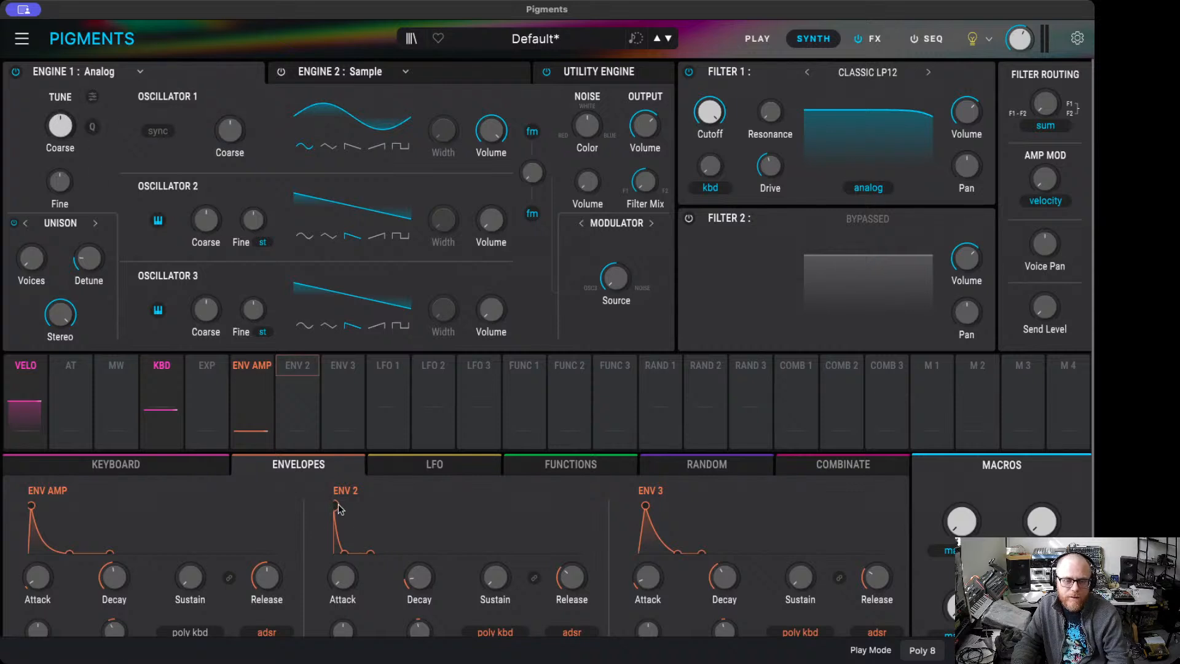
{"action": "mouse_move", "coordinate": [343, 588]}
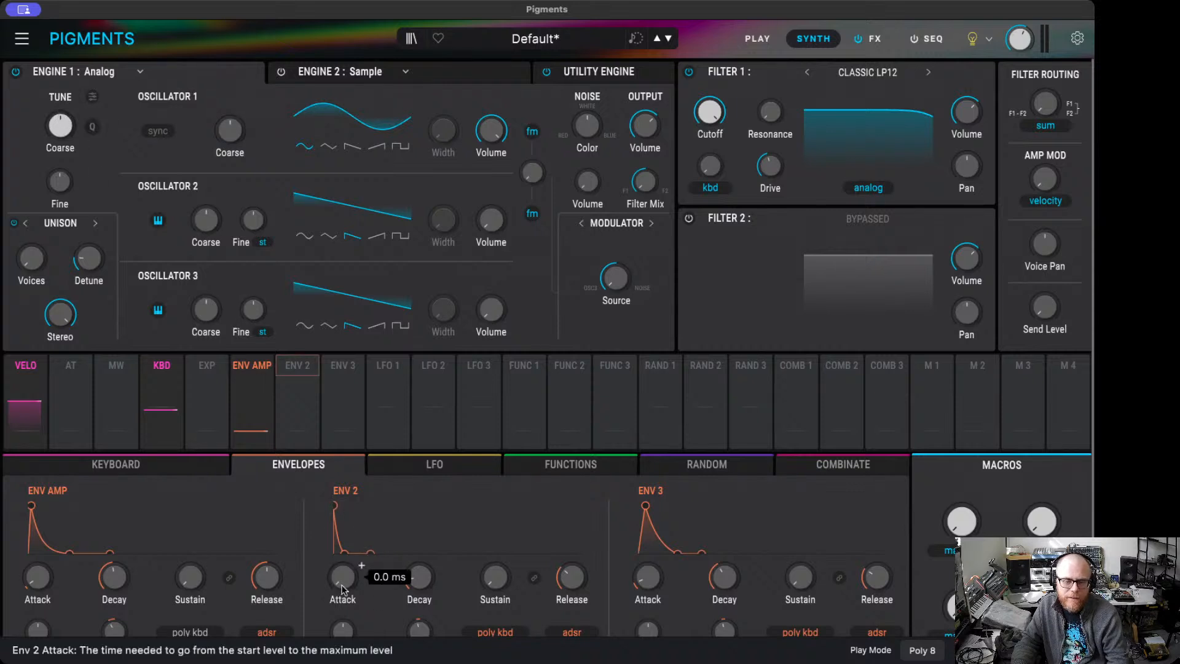
{"action": "mouse_move", "coordinate": [418, 581]}
{"action": "left_click_drag", "start_coordinate": [418, 581], "coordinate": [418, 572]}
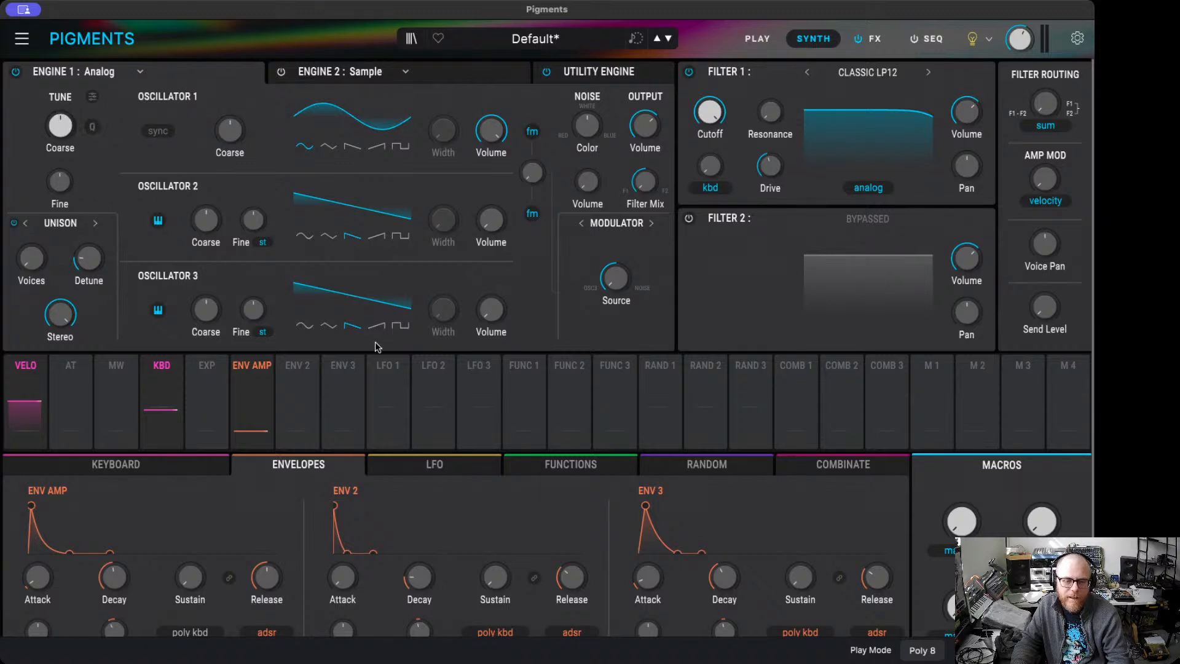
- Route Env 2 to Engine 1's Coarse tuning with a modulation amount of 0.50
{"action": "left_click", "coordinate": [298, 372]}
{"action": "mouse_move", "coordinate": [57, 113]}
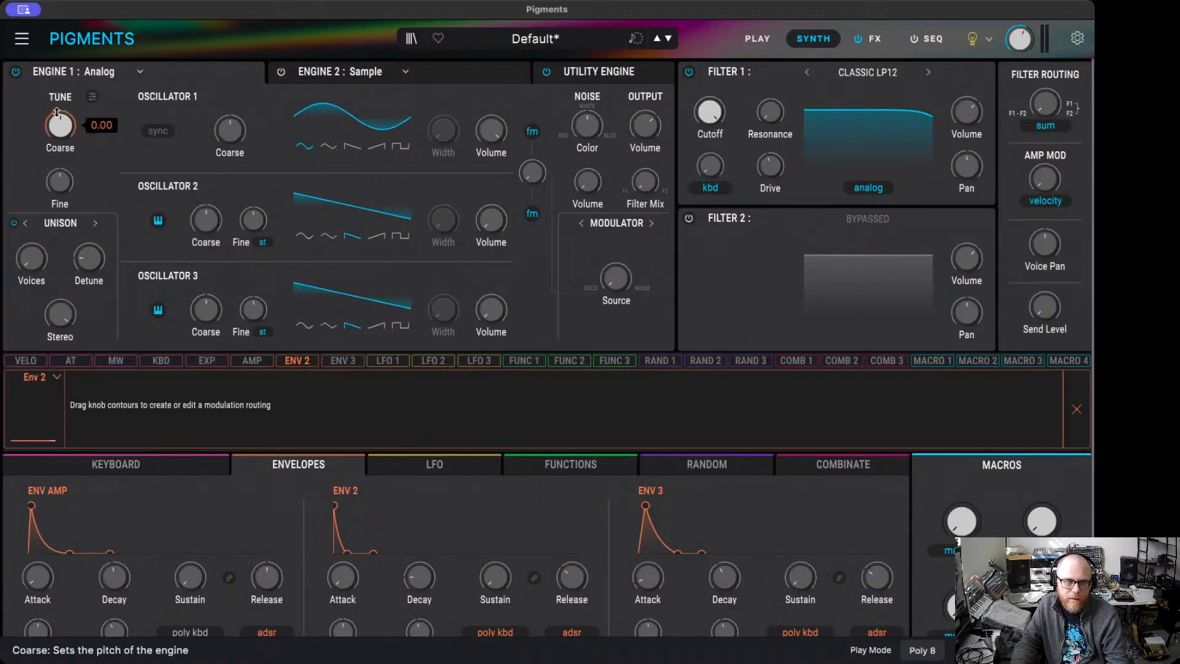
{"action": "left_click_drag", "start_coordinate": [56, 112], "coordinate": [57, 103]}
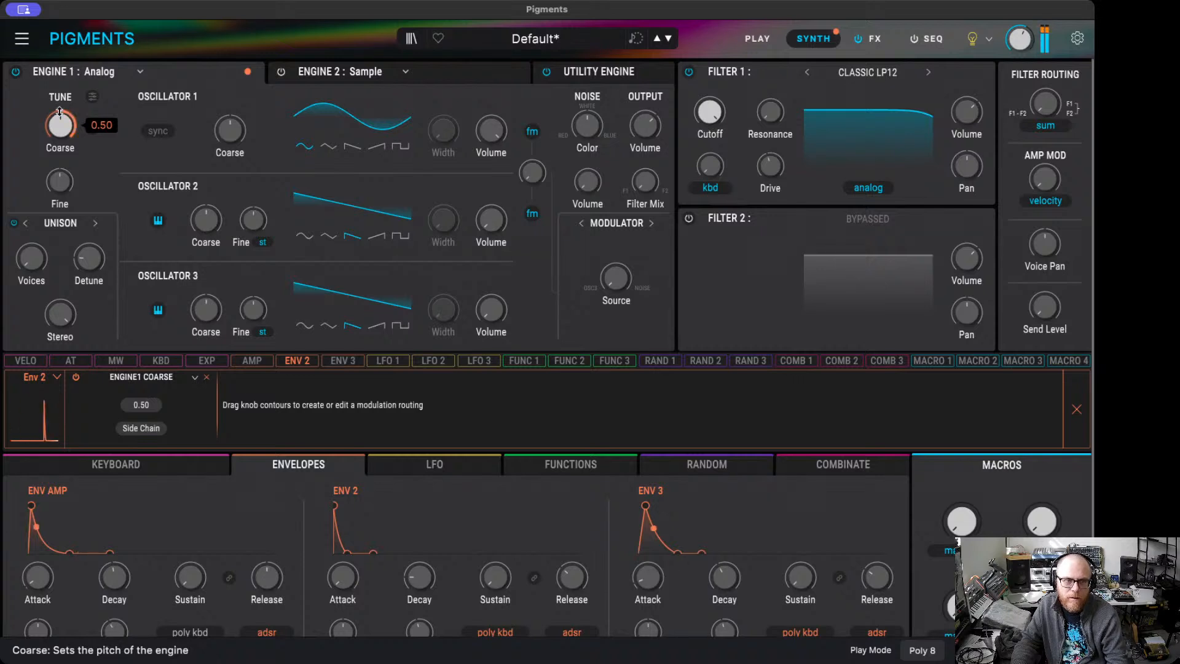
{"action": "left_click_drag", "start_coordinate": [62, 110], "coordinate": [62, 111]}
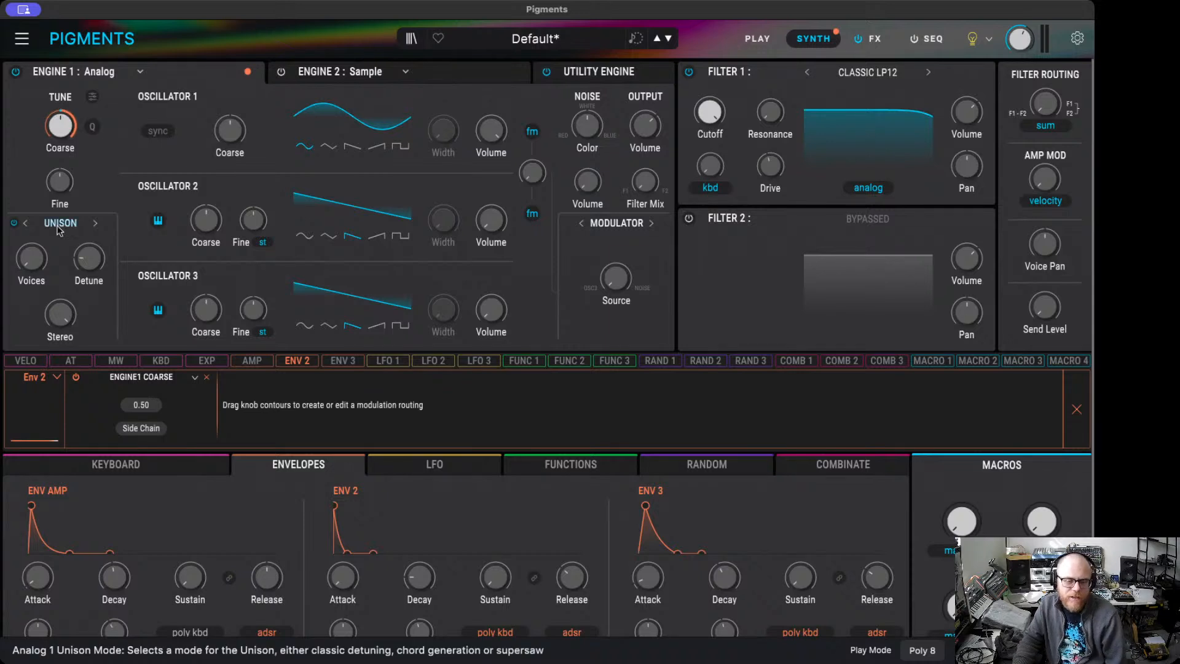
- Switch Env Amp, Env 2 and Env 3 to ADR mode
{"action": "scroll", "coordinate": [60, 234], "scroll_direction": "down", "scroll_amount": 1}
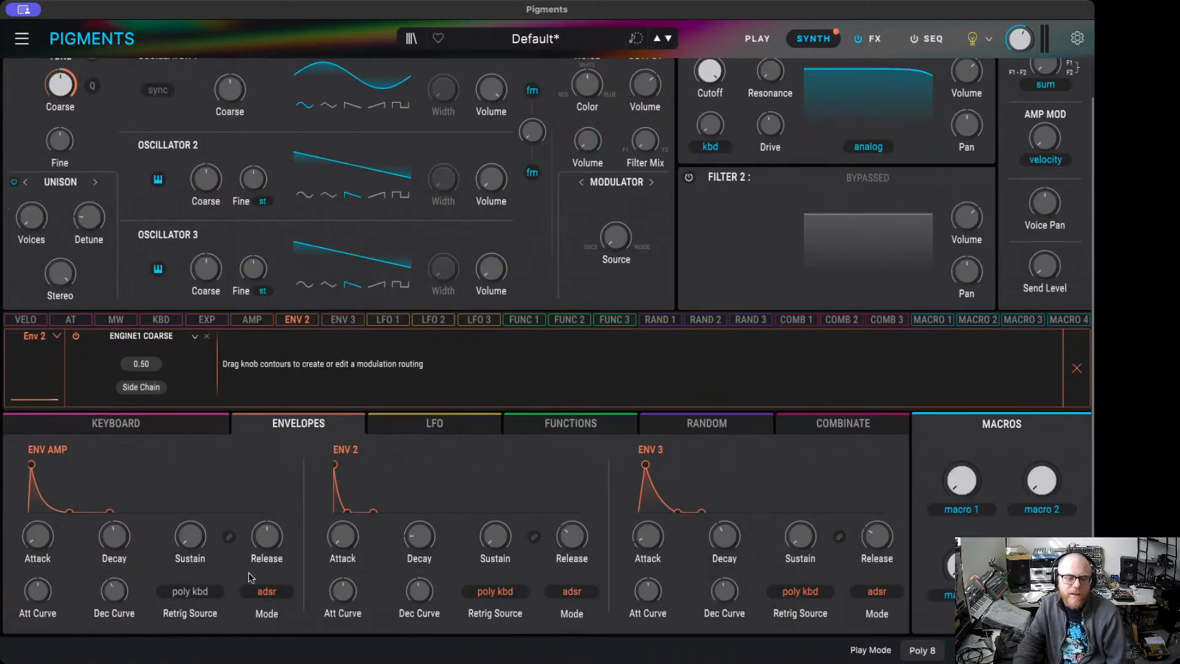
{"action": "left_click", "coordinate": [276, 596]}
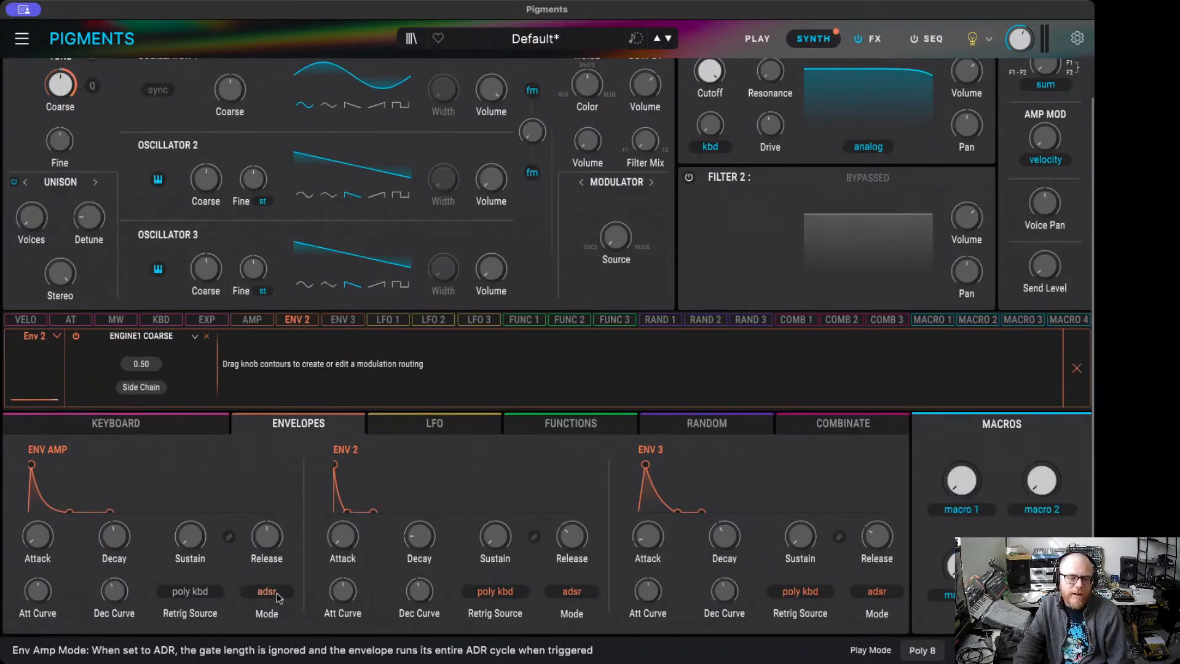
{"action": "left_click", "coordinate": [572, 591]}
{"action": "left_click", "coordinate": [877, 591]}
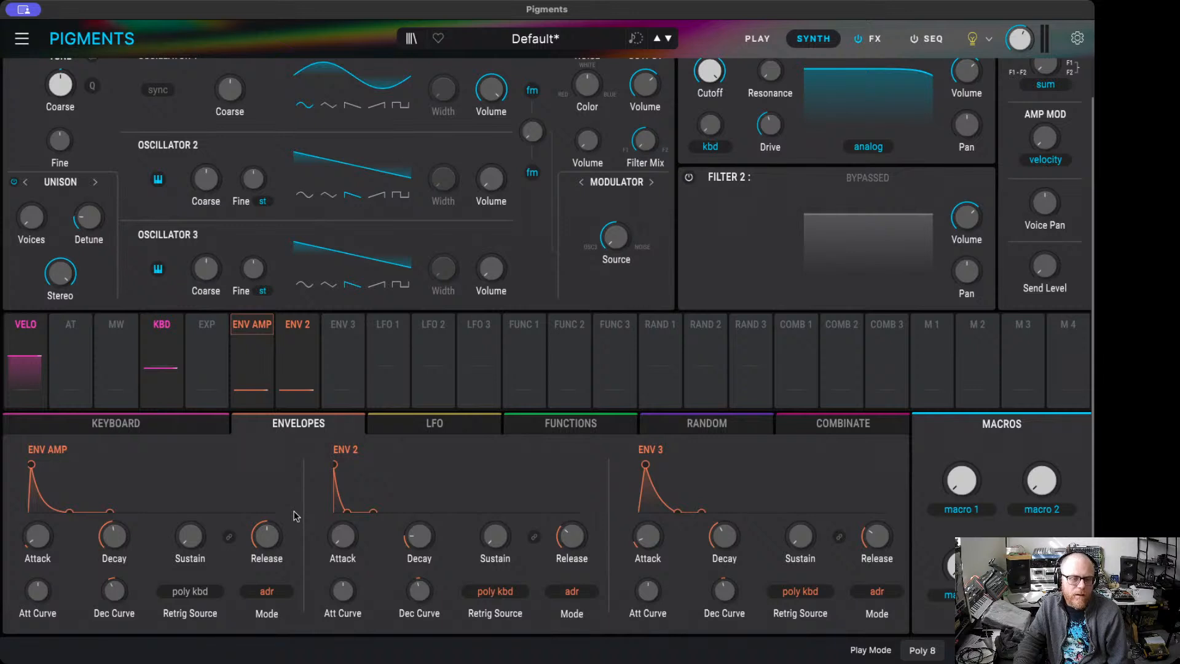
- Keep the Env Amp release unlinked from the decay, shorten the decay to about 368 ms and set the release to about 1.70 s
{"action": "left_click", "coordinate": [229, 537]}
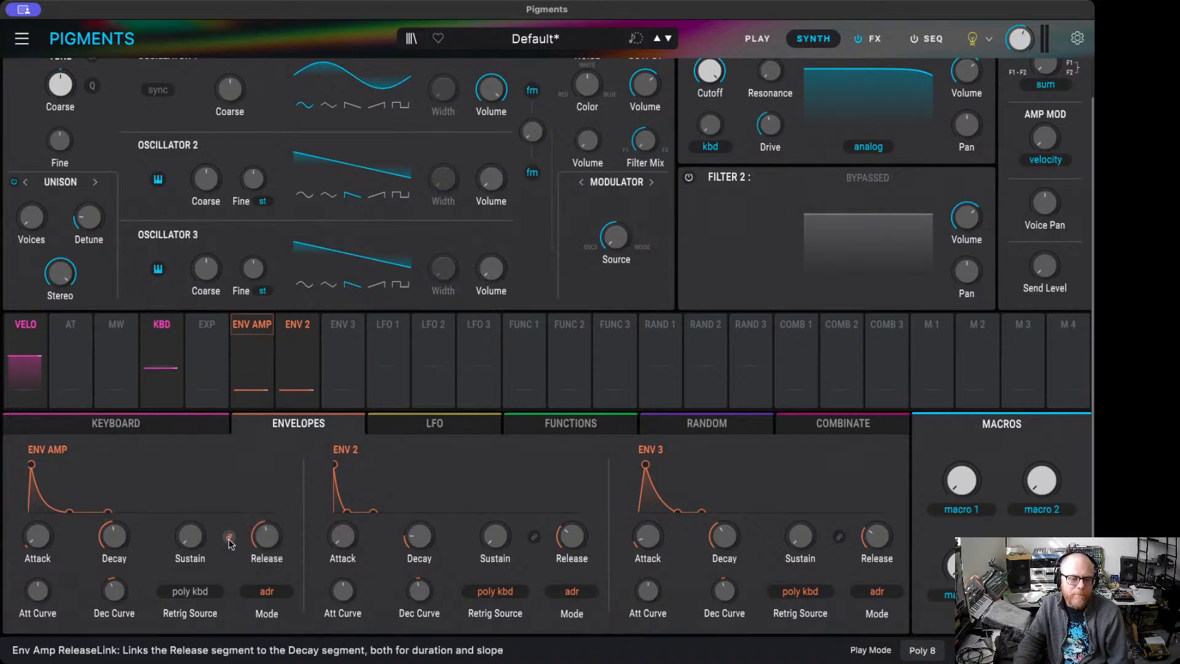
{"action": "left_click", "coordinate": [229, 538]}
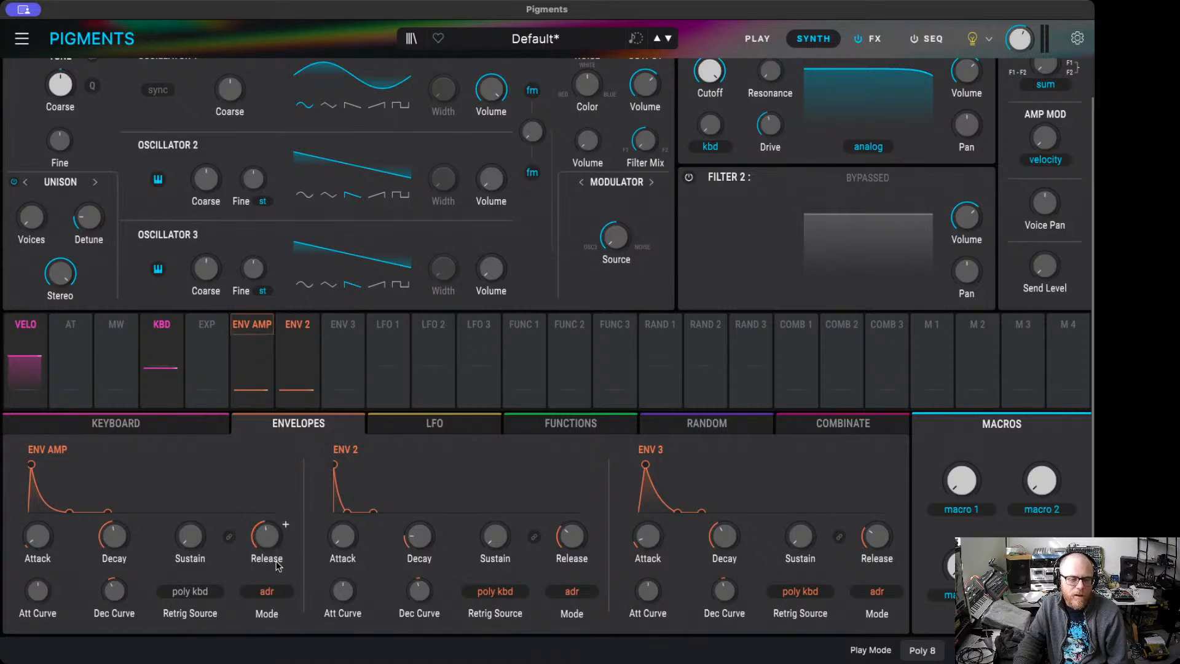
{"action": "mouse_move", "coordinate": [268, 531]}
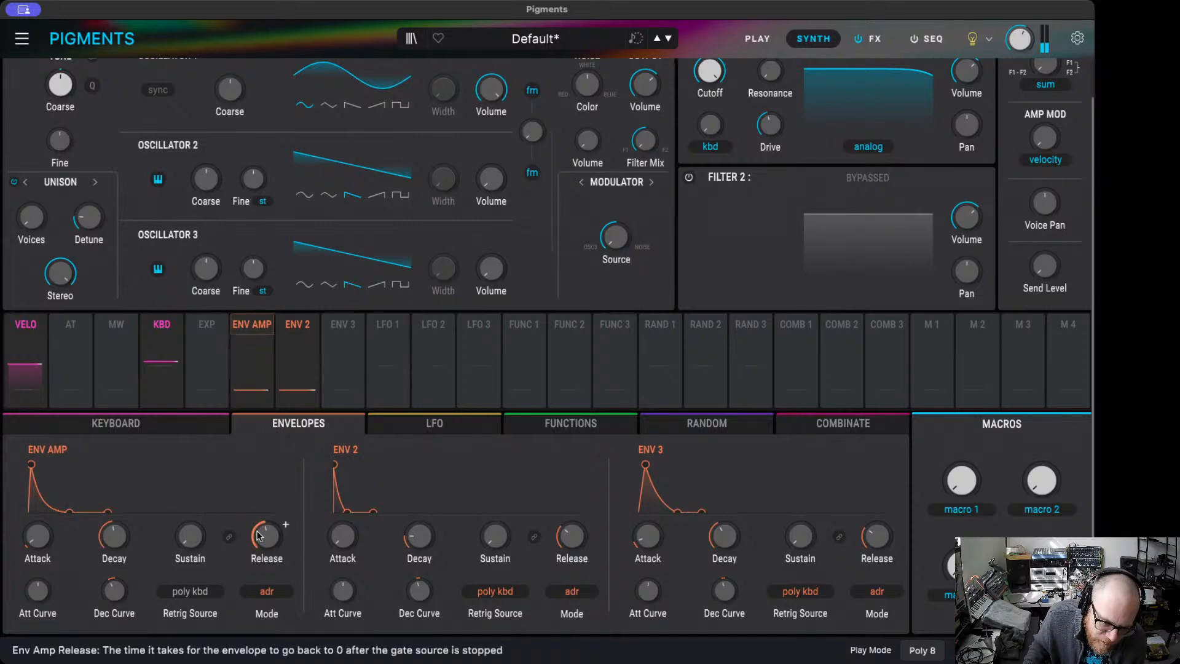
{"action": "left_click_drag", "start_coordinate": [113, 536], "coordinate": [114, 556]}
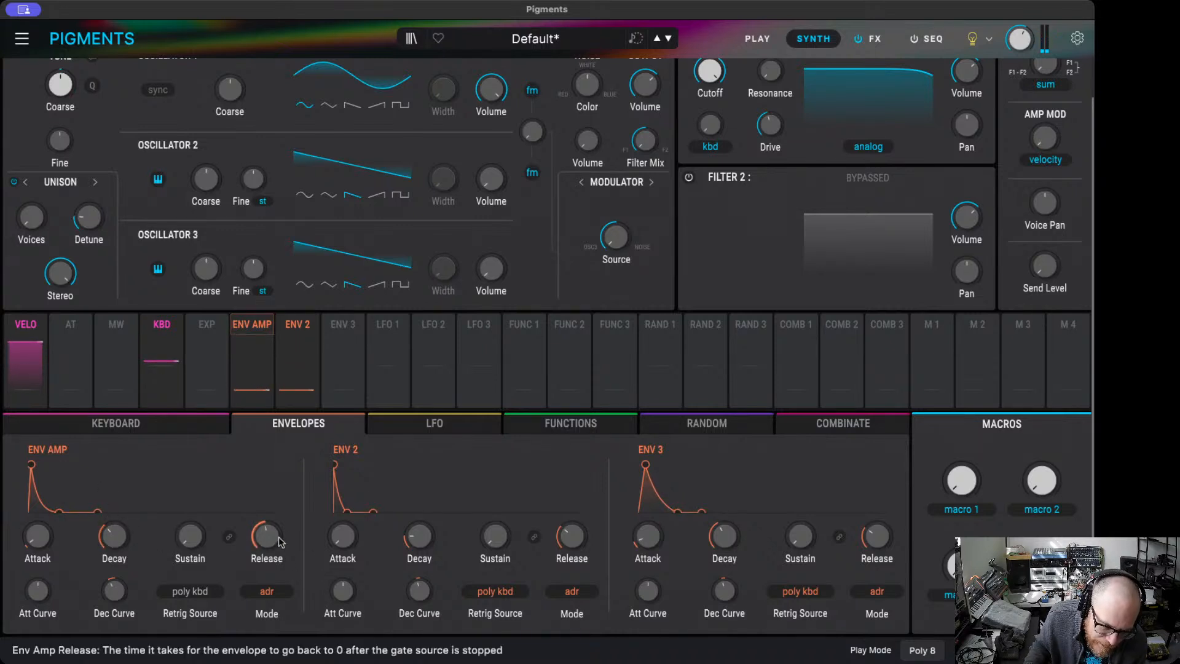
{"action": "mouse_move", "coordinate": [112, 544]}
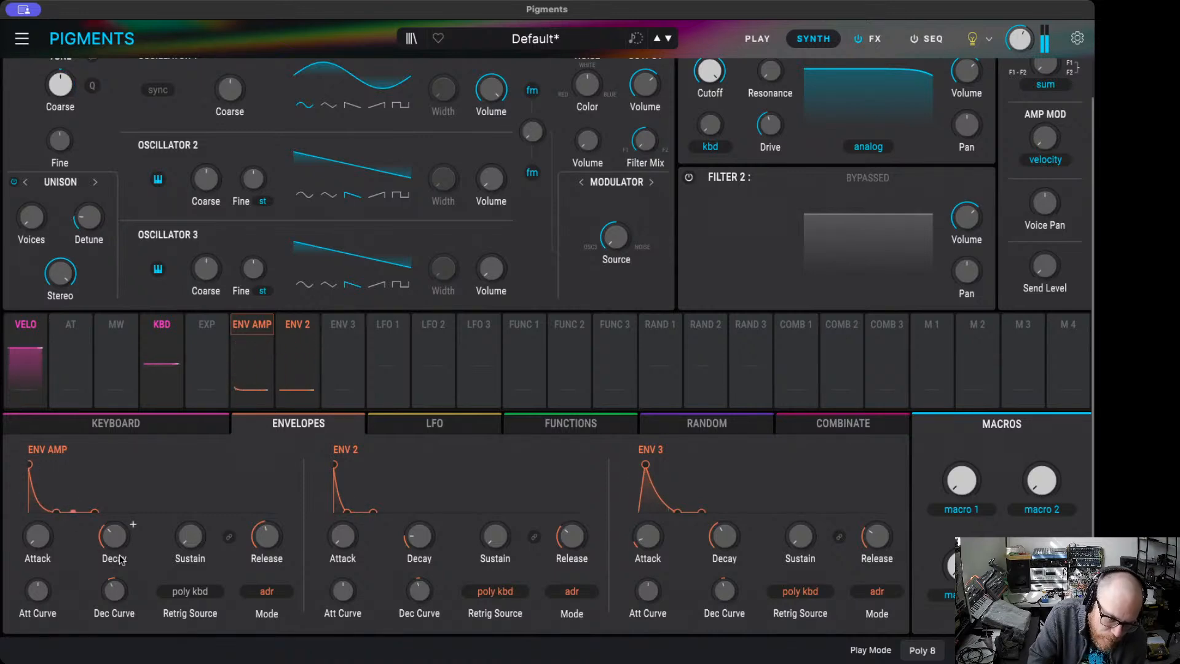
{"action": "left_click_drag", "start_coordinate": [270, 533], "coordinate": [270, 525]}
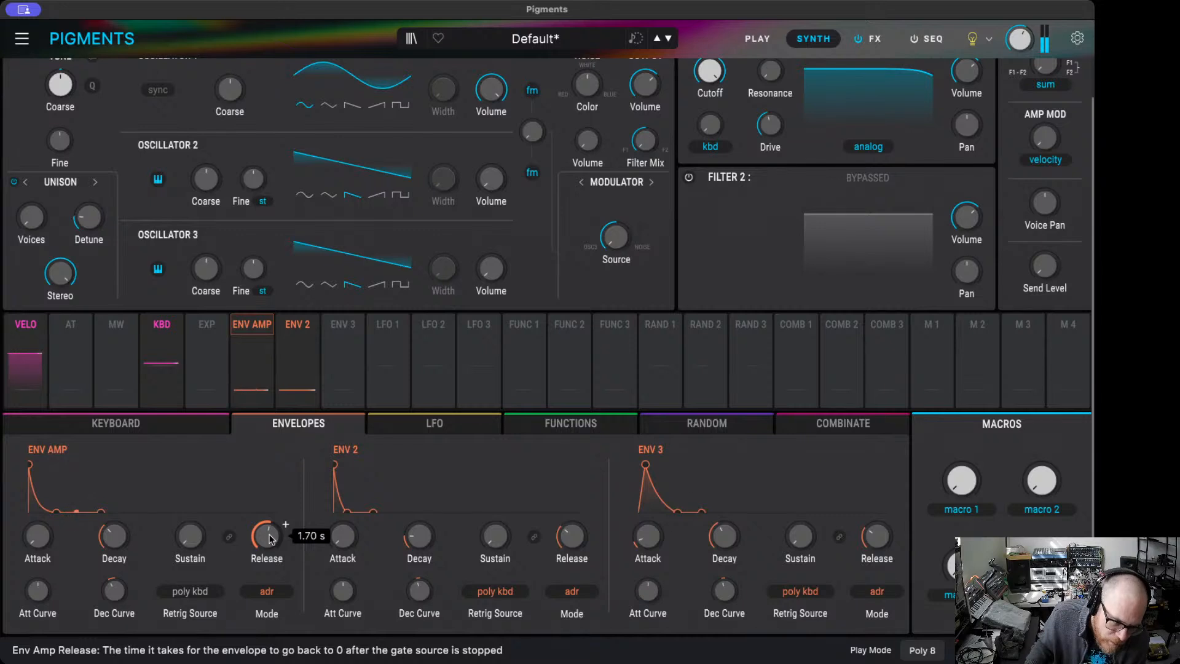
{"action": "left_click_drag", "start_coordinate": [116, 539], "coordinate": [117, 541]}
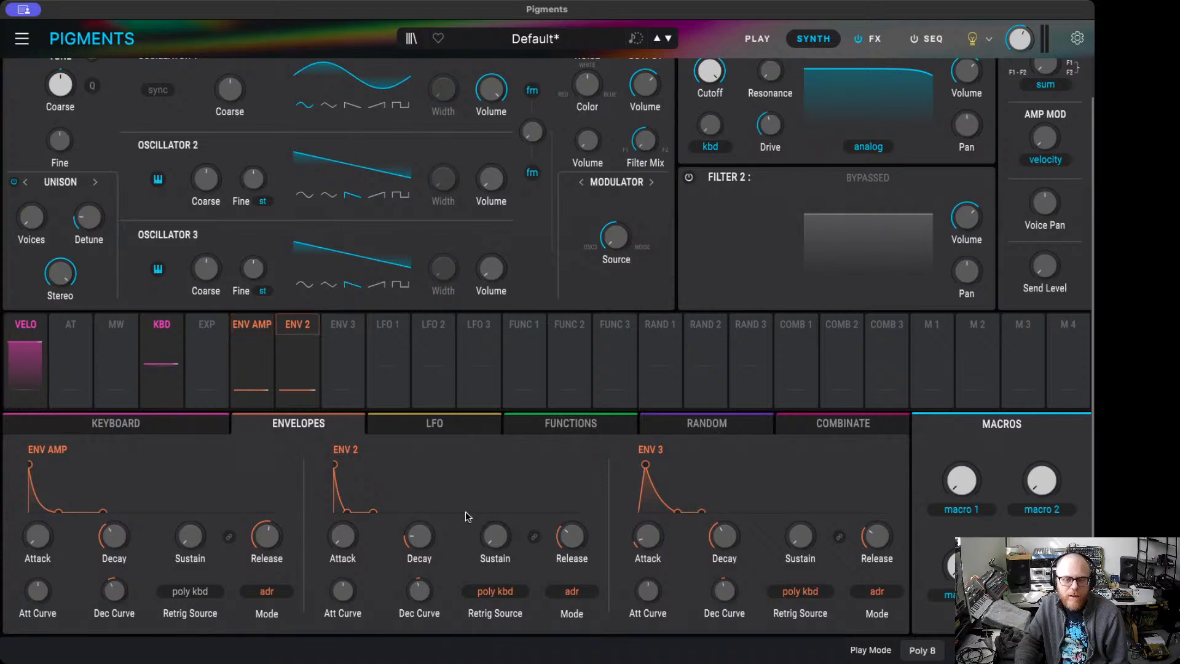
- Reshape the Function 2 curve with extra points into a slow rise, a central peak, a dip and a second lower peak
{"action": "left_click", "coordinate": [570, 423]}
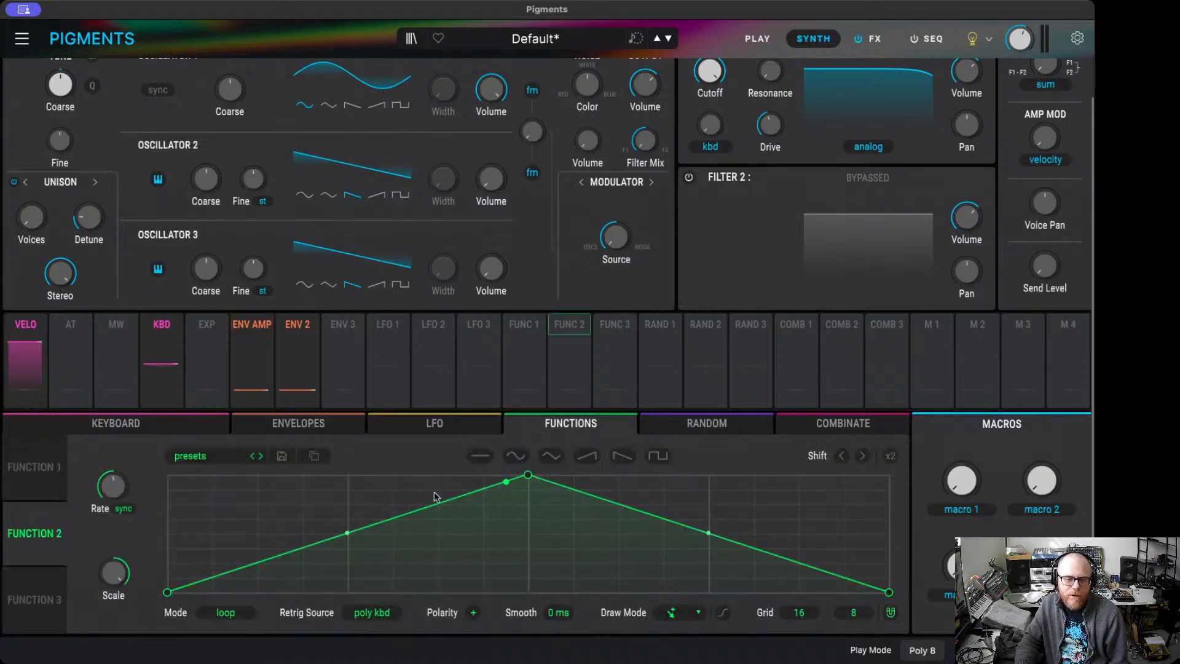
{"action": "left_click_drag", "start_coordinate": [306, 548], "coordinate": [313, 575]}
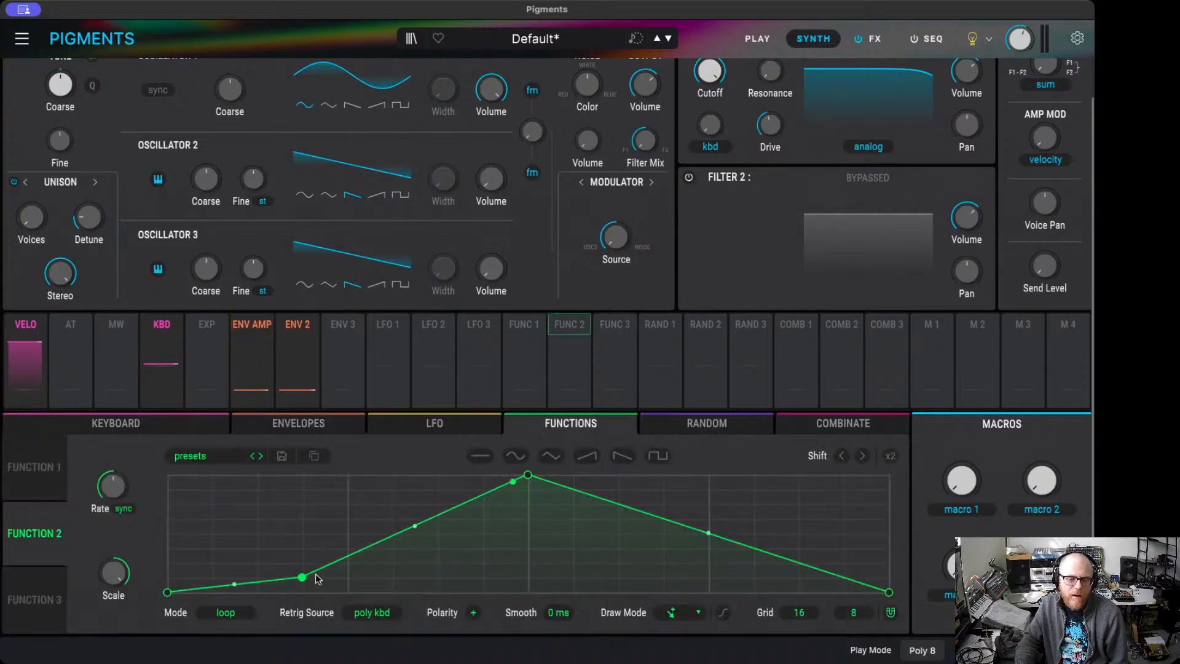
{"action": "left_click_drag", "start_coordinate": [408, 532], "coordinate": [410, 563]}
{"action": "left_click_drag", "start_coordinate": [475, 518], "coordinate": [482, 548]}
{"action": "mouse_move", "coordinate": [532, 477]}
{"action": "left_mouse_down"}
{"action": "mouse_move", "coordinate": [528, 513]}
{"action": "mouse_move", "coordinate": [585, 492]}
{"action": "left_mouse_up"}
{"action": "mouse_move", "coordinate": [610, 502]}
{"action": "left_mouse_down"}
{"action": "mouse_move", "coordinate": [614, 541]}
{"action": "mouse_move", "coordinate": [663, 562]}
{"action": "mouse_move", "coordinate": [693, 518]}
{"action": "mouse_move", "coordinate": [753, 504]}
{"action": "mouse_move", "coordinate": [781, 562]}
{"action": "mouse_move", "coordinate": [845, 564]}
{"action": "left_mouse_up"}
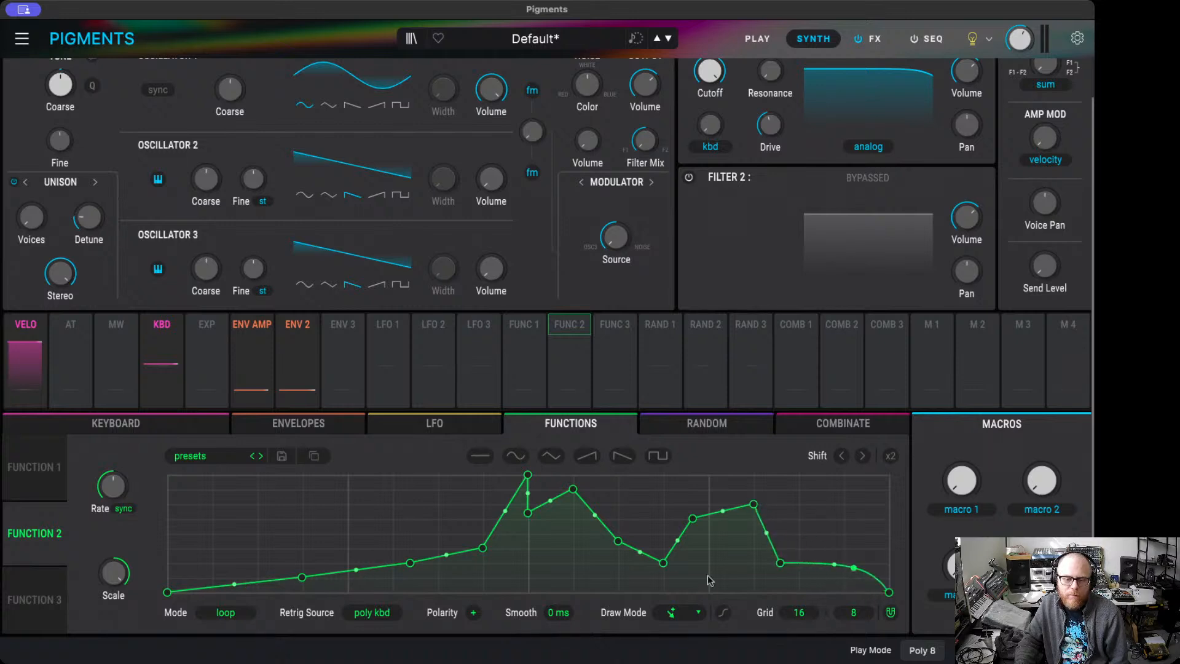
- Set Function 2's mode to Envelope and review the other available function modes
{"action": "left_click", "coordinate": [230, 612]}
{"action": "left_click", "coordinate": [262, 563]}
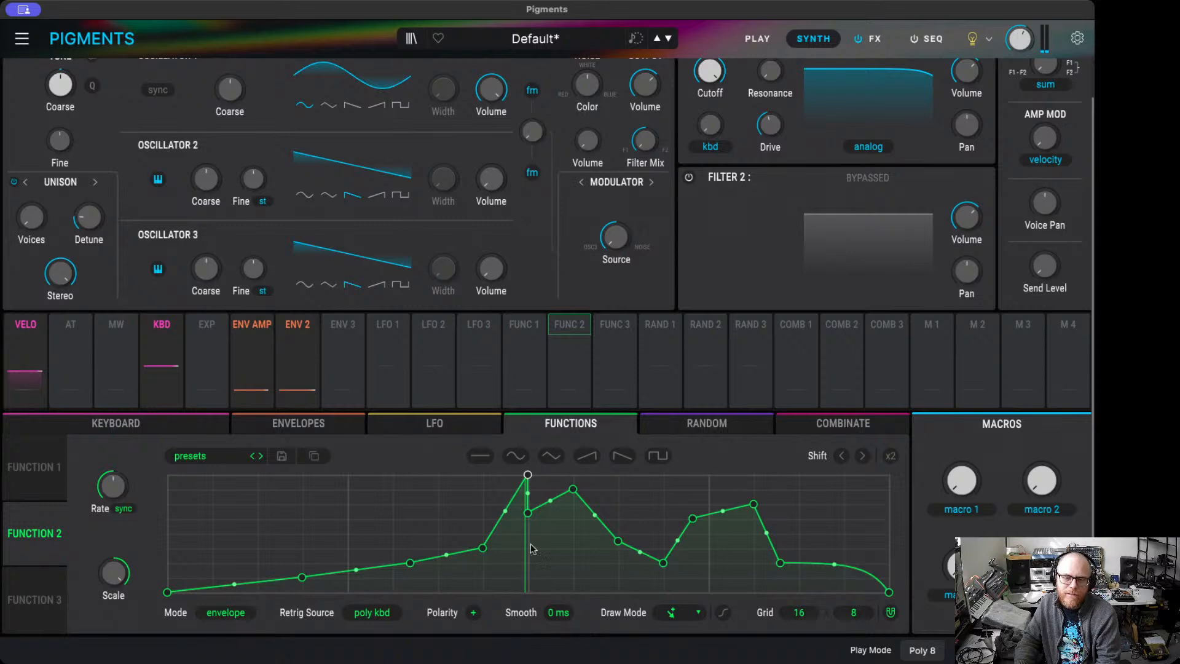
{"action": "left_click_drag", "start_coordinate": [590, 471], "coordinate": [599, 470]}
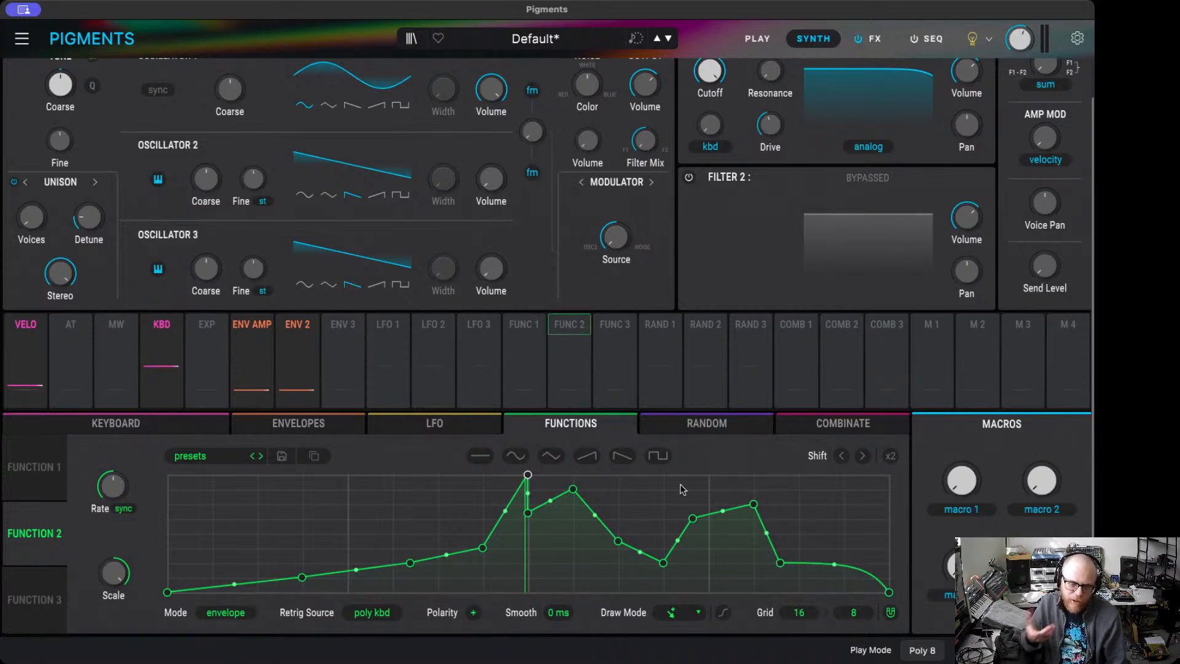
{"action": "left_click", "coordinate": [233, 613]}
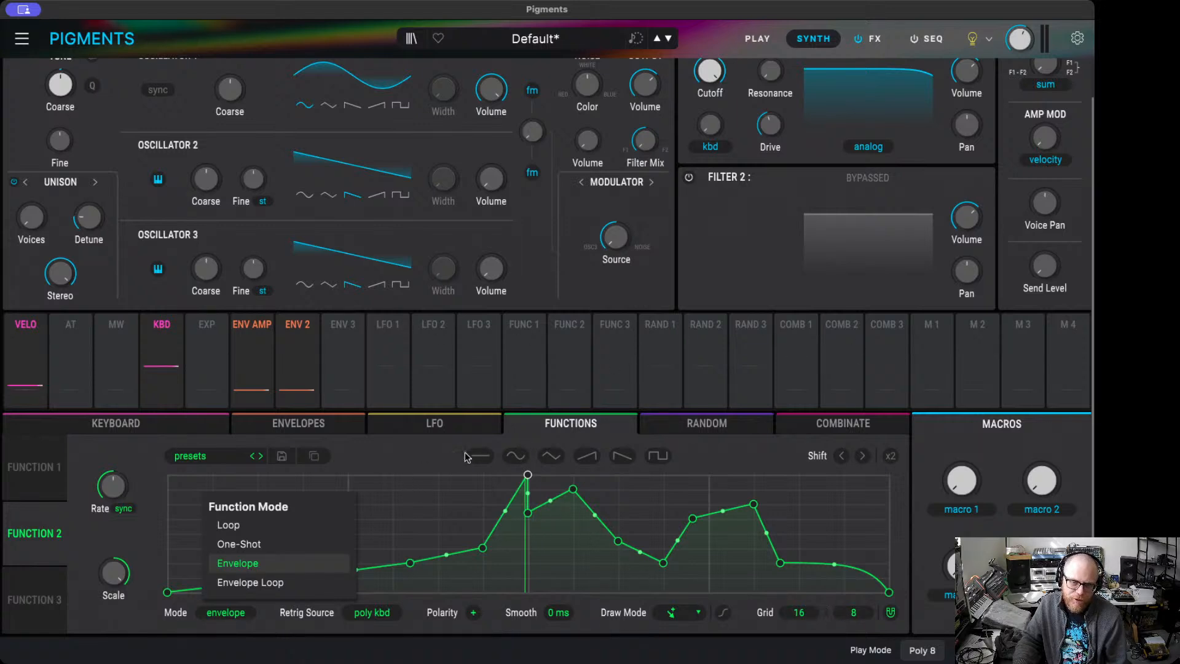
{"action": "left_click", "coordinate": [400, 468]}
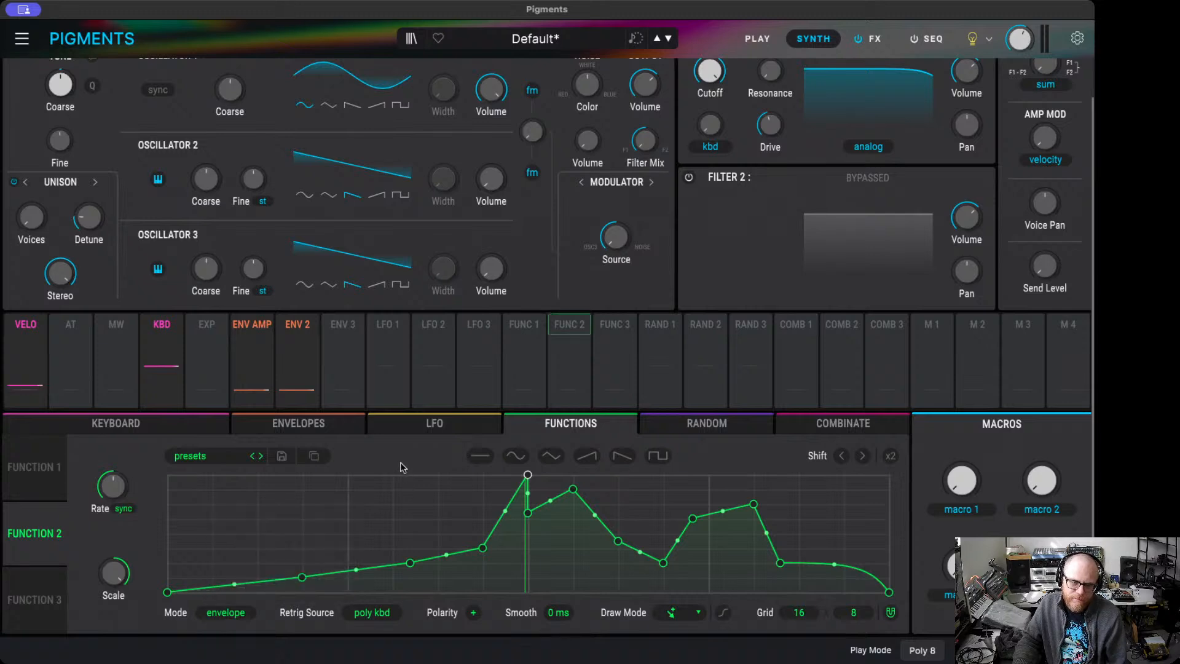
- Raise Function 2's first inner point and the point just after its second peak
{"action": "left_click_drag", "start_coordinate": [302, 579], "coordinate": [298, 554]}
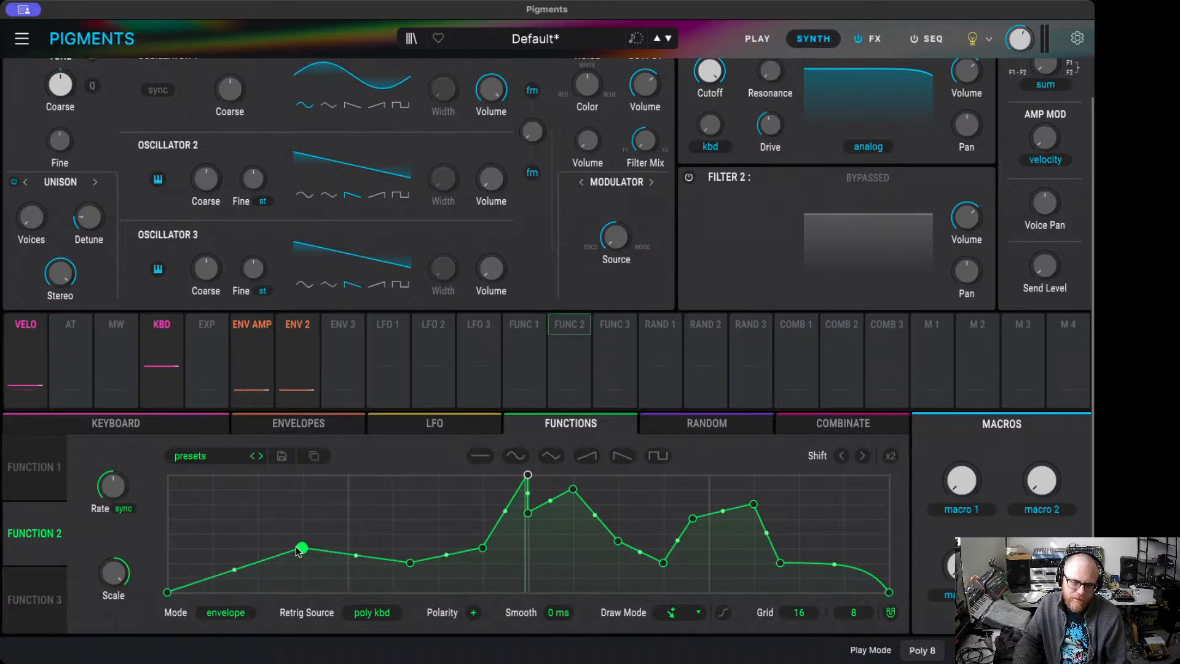
{"action": "mouse_move", "coordinate": [103, 490]}
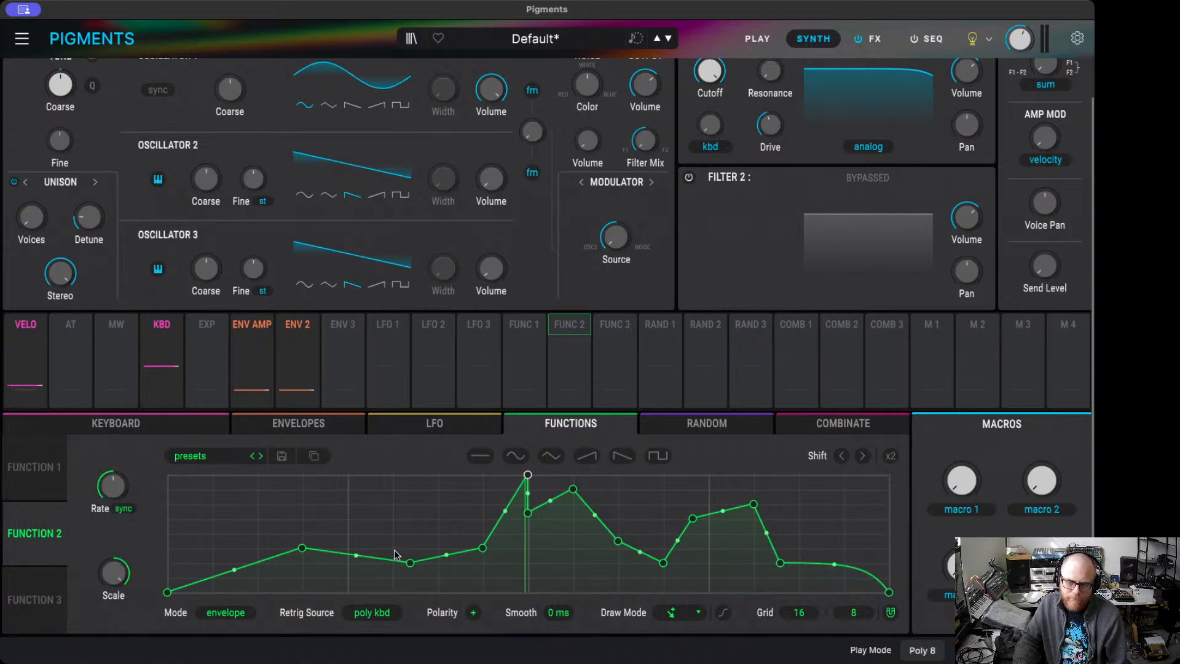
{"action": "left_click_drag", "start_coordinate": [618, 541], "coordinate": [591, 517]}
- Set Function 2 to Envelope Loop mode and confine the loop to the short rise into its last peak
{"action": "left_click", "coordinate": [222, 613]}
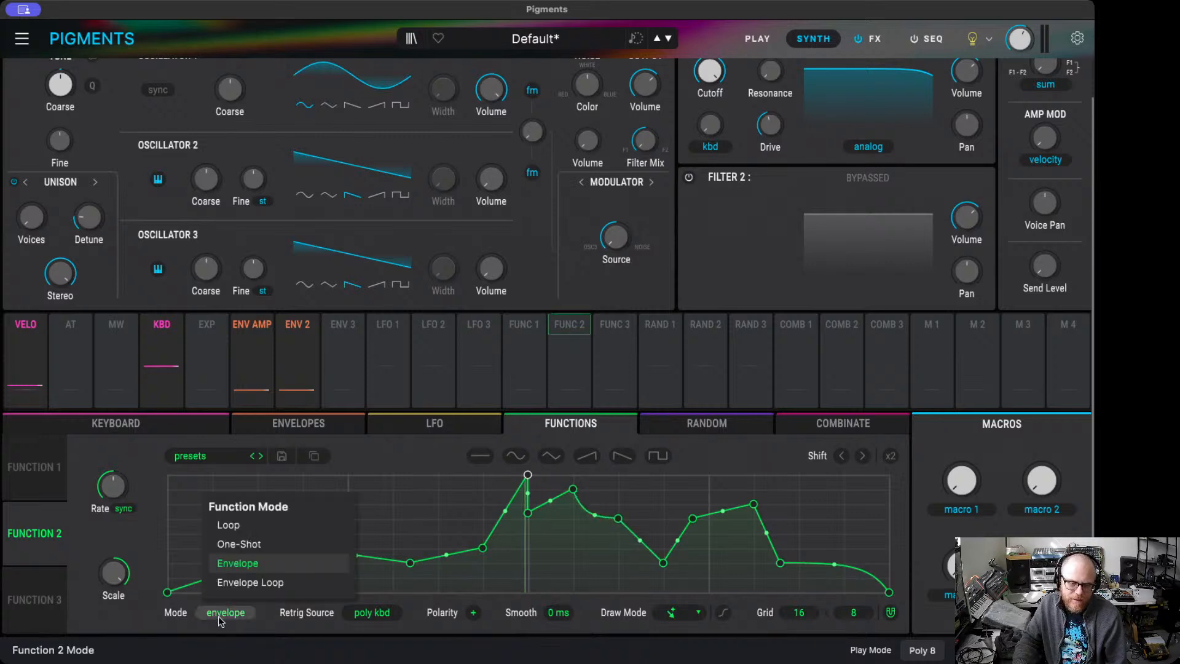
{"action": "left_click", "coordinate": [251, 584]}
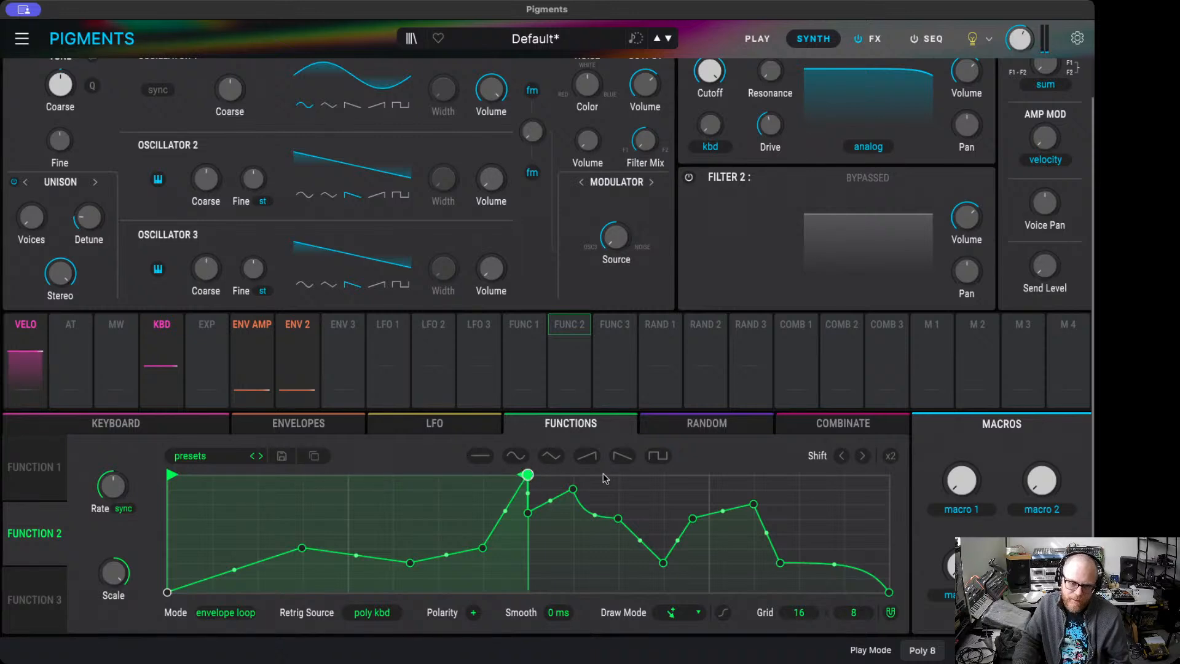
{"action": "left_click_drag", "start_coordinate": [527, 474], "coordinate": [768, 475]}
{"action": "left_click_drag", "start_coordinate": [172, 474], "coordinate": [707, 505]}
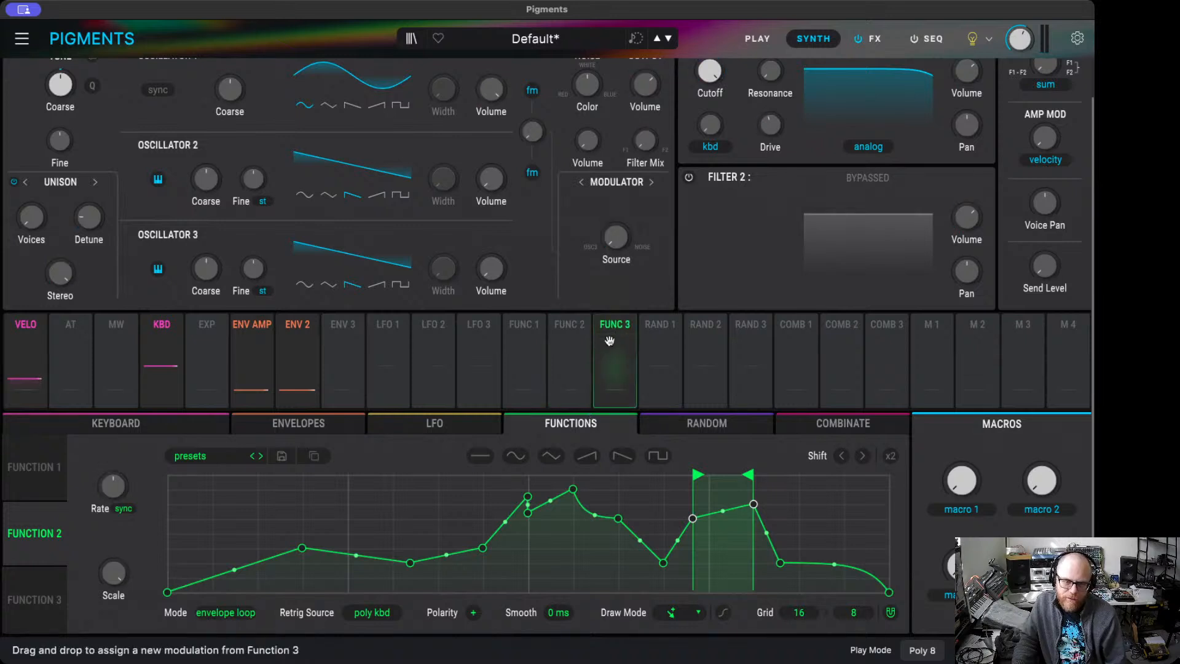
- Review Functions 1 to 3, the envelope settings, Filter 1's Drive and Engine 1's Coarse tuning
{"action": "left_click", "coordinate": [35, 467]}
{"action": "left_click", "coordinate": [35, 533]}
{"action": "left_click", "coordinate": [36, 588]}
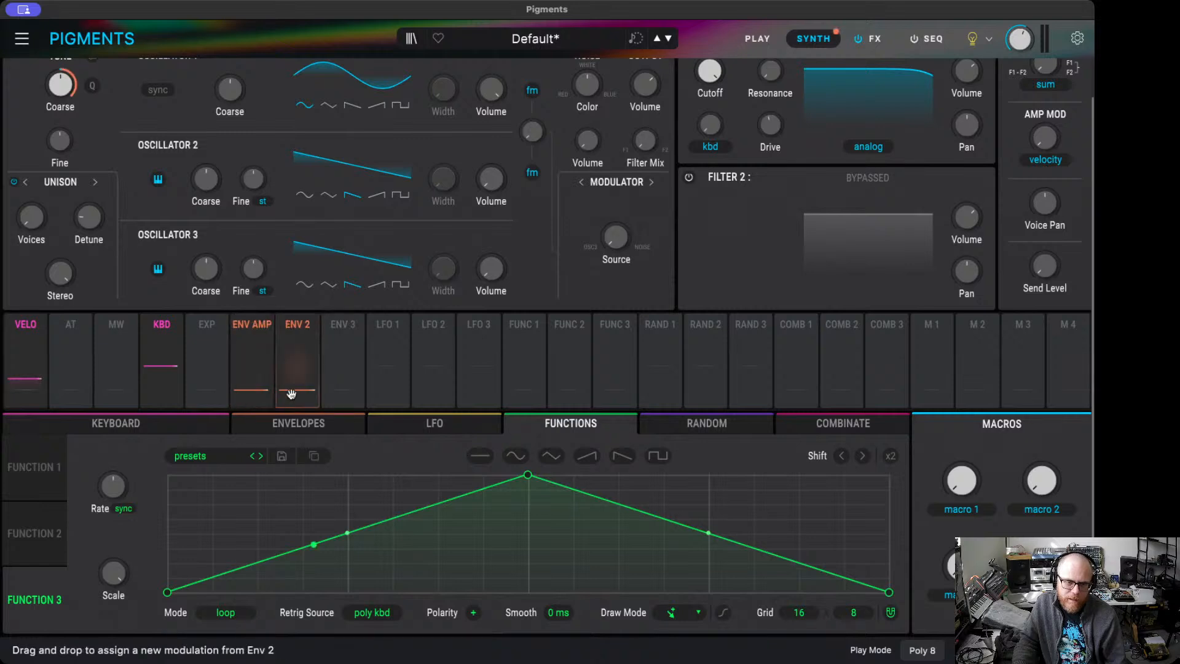
{"action": "left_click", "coordinate": [320, 424]}
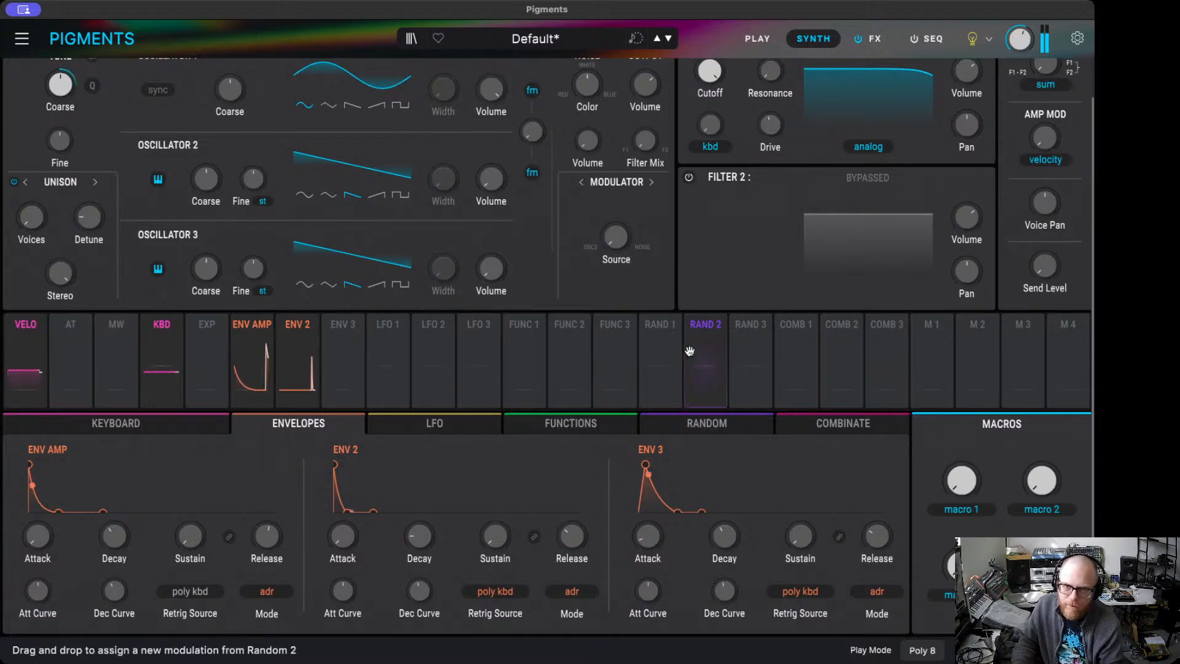
{"action": "scroll", "coordinate": [743, 233], "scroll_direction": "up", "scroll_amount": 2}
{"action": "scroll", "coordinate": [756, 243], "scroll_direction": "up", "scroll_amount": 1}
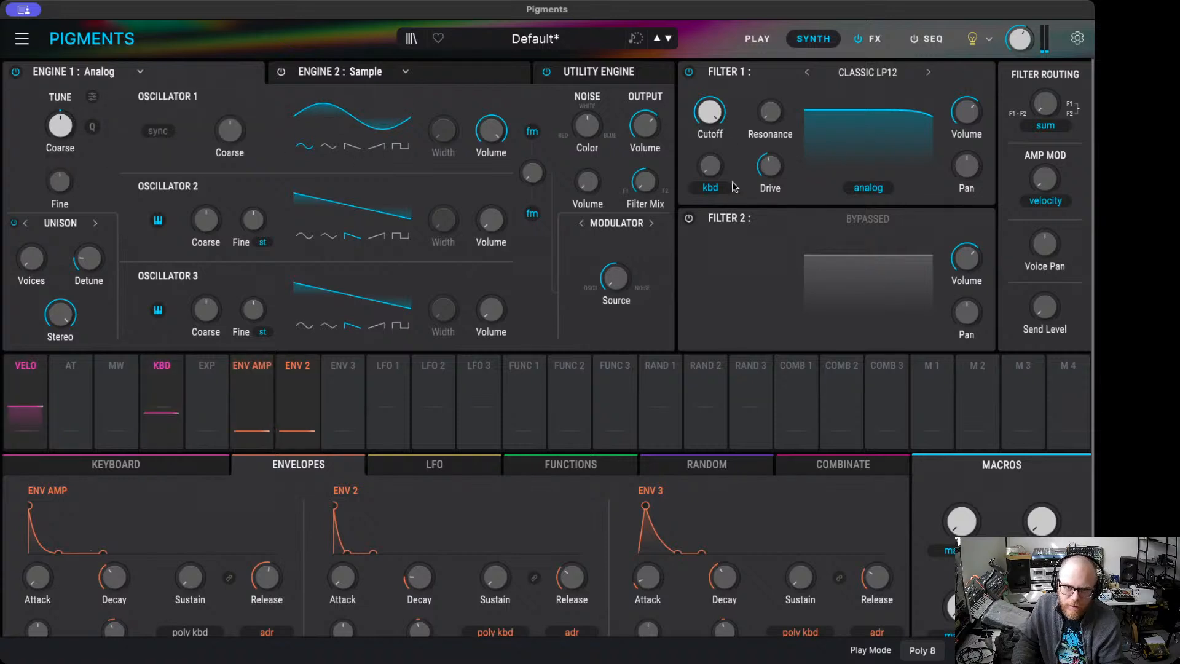
{"action": "mouse_move", "coordinate": [779, 168]}
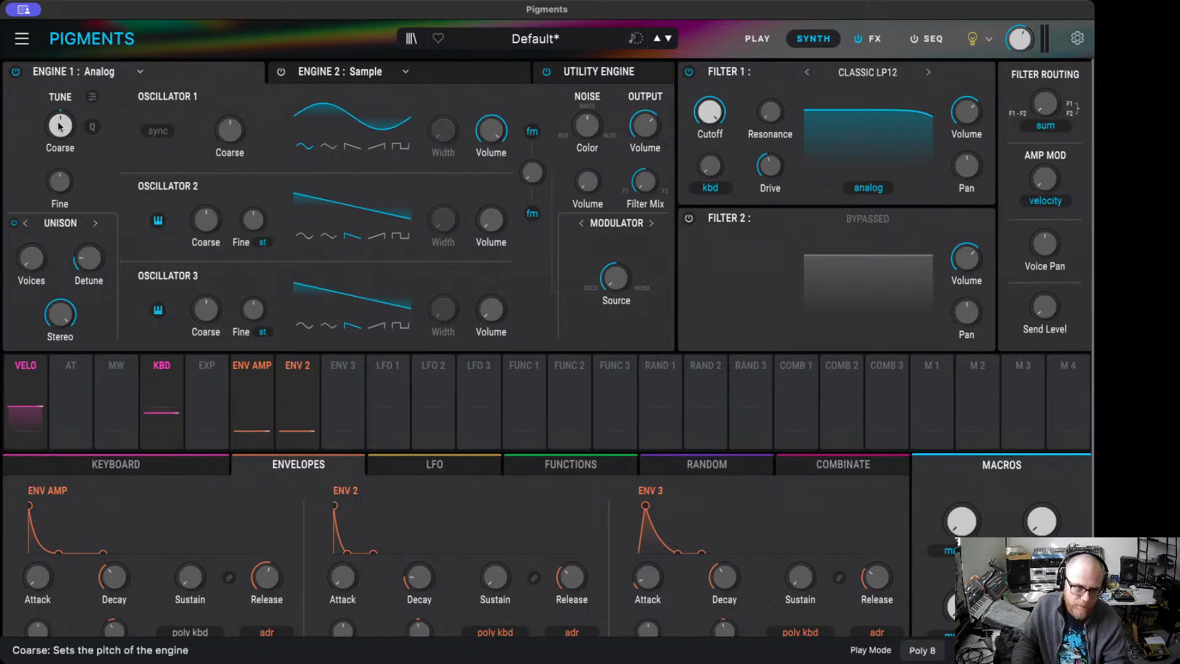
{"action": "mouse_move", "coordinate": [55, 125]}
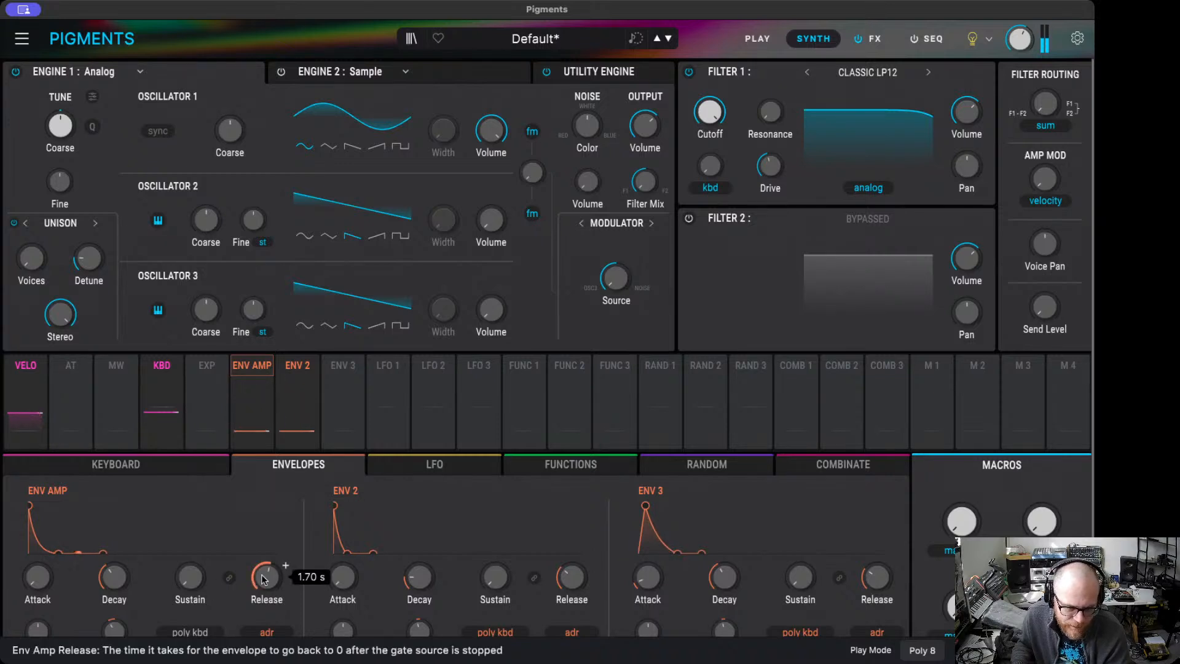
{"action": "mouse_move", "coordinate": [102, 582]}
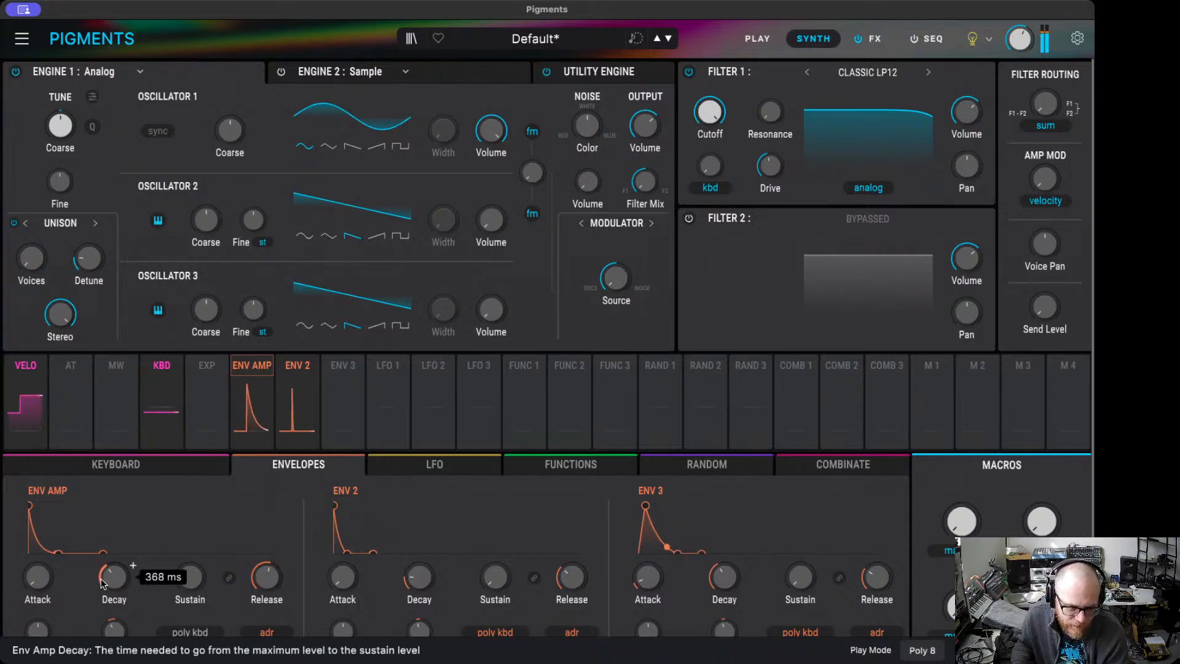
- Try Env 2 decay times from 2 ms up to 1.35 s and settle on a very short decay of about 12 ms
{"action": "mouse_move", "coordinate": [424, 581]}
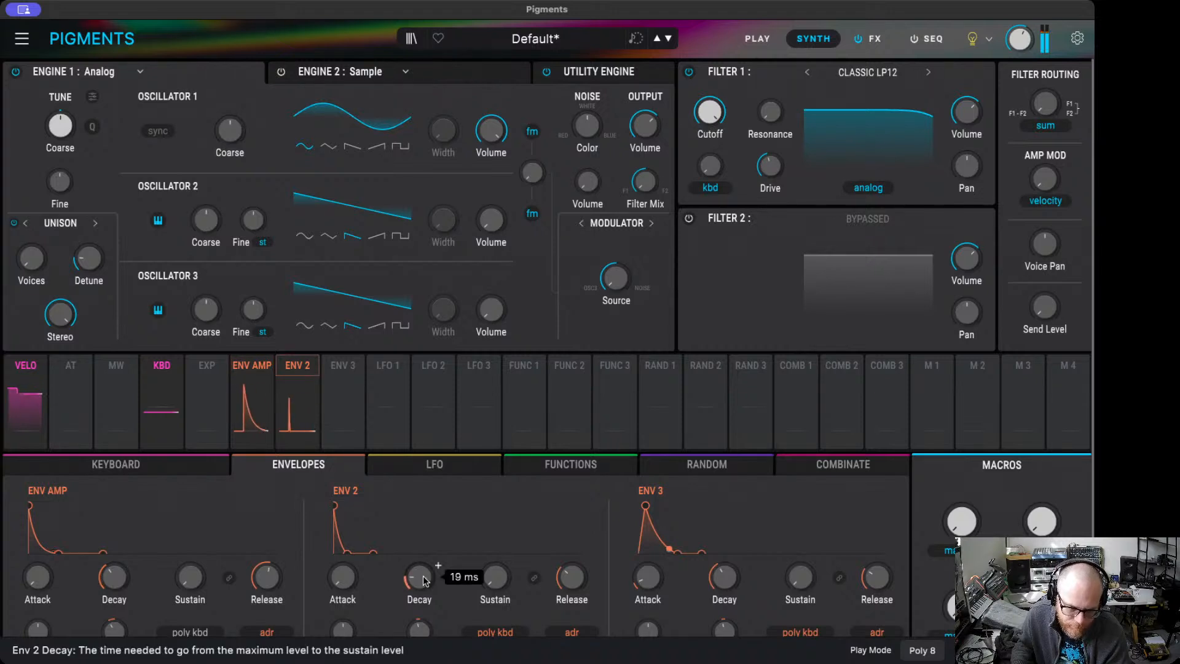
{"action": "scroll", "coordinate": [423, 580], "scroll_direction": "up", "scroll_amount": 10}
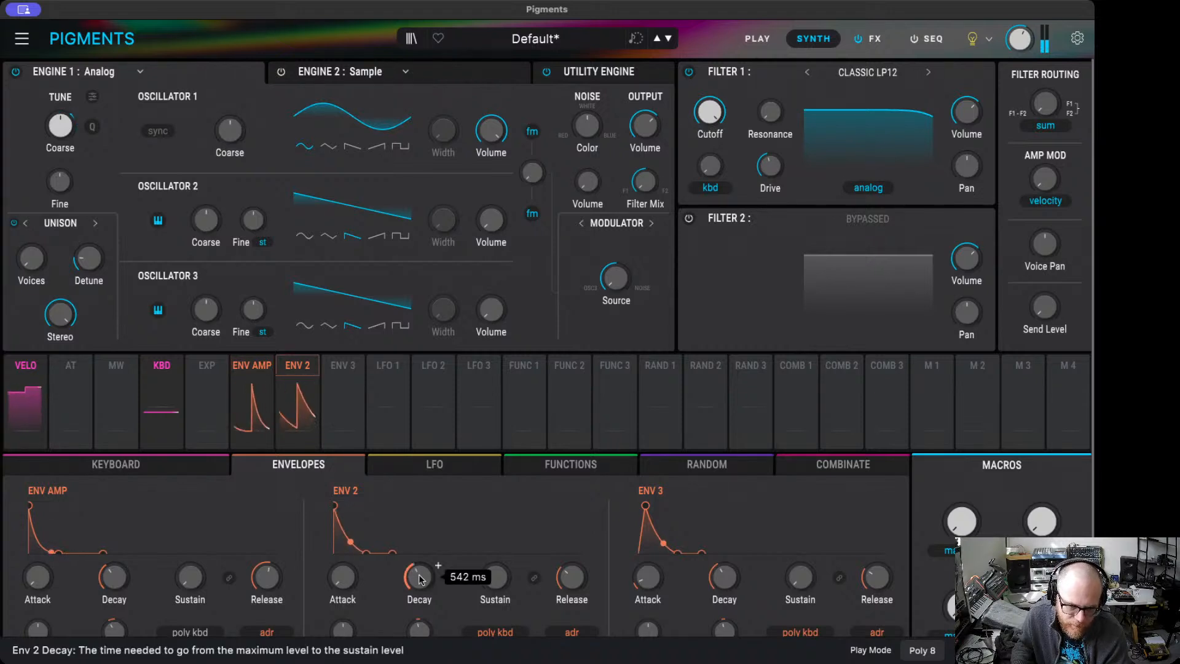
{"action": "scroll", "coordinate": [419, 581], "scroll_direction": "up", "scroll_amount": 5}
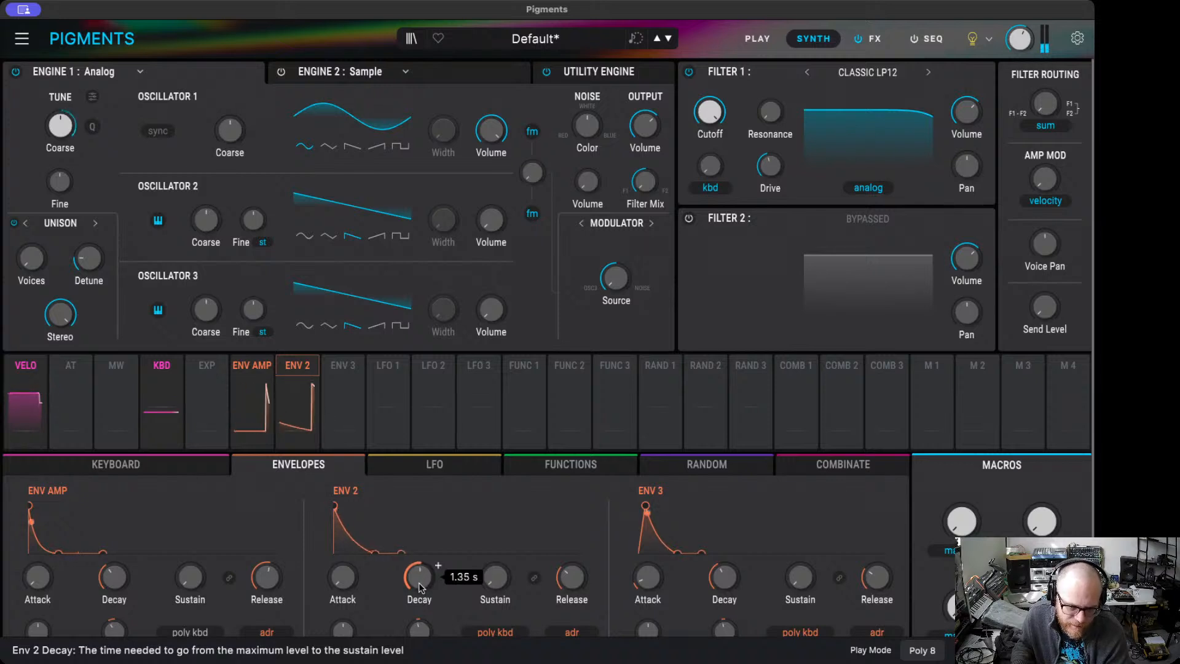
{"action": "scroll", "coordinate": [420, 581], "scroll_direction": "down", "scroll_amount": 12}
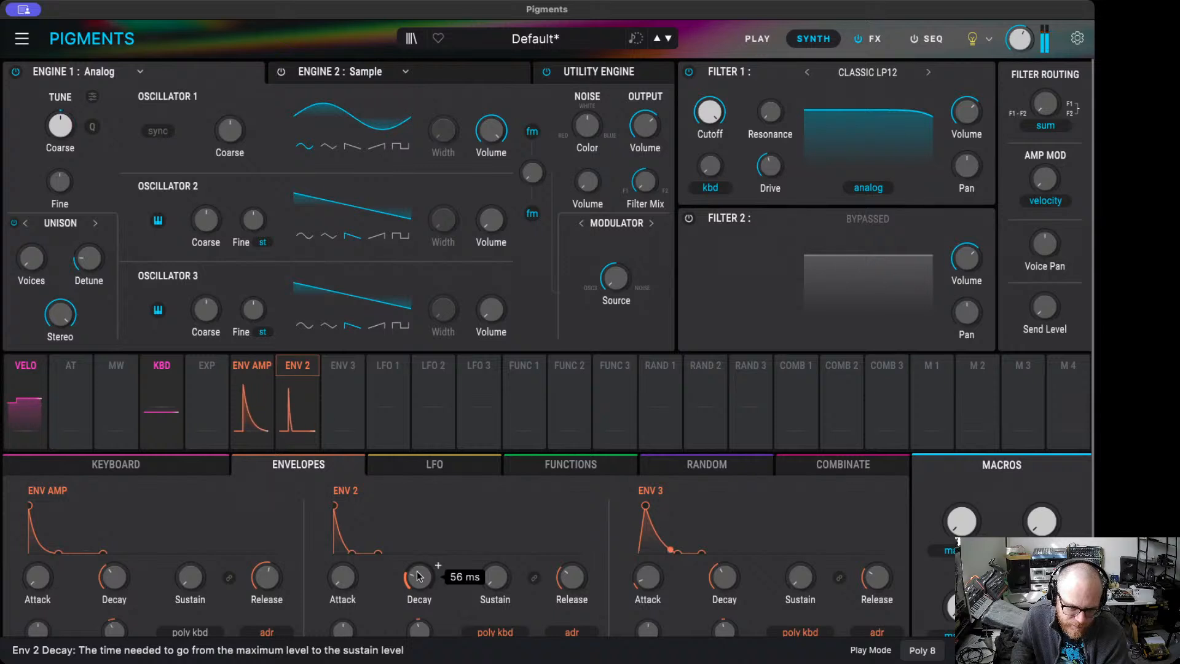
{"action": "scroll", "coordinate": [419, 575], "scroll_direction": "down", "scroll_amount": 3}
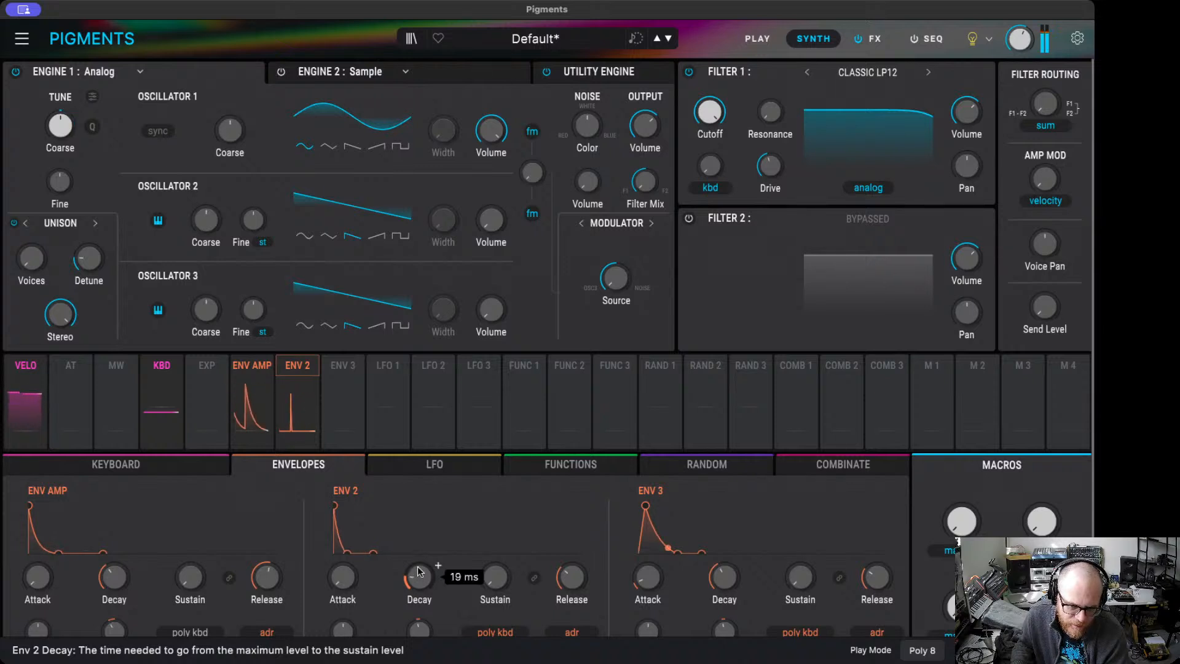
{"action": "scroll", "coordinate": [438, 565], "scroll_direction": "down", "scroll_amount": 1}
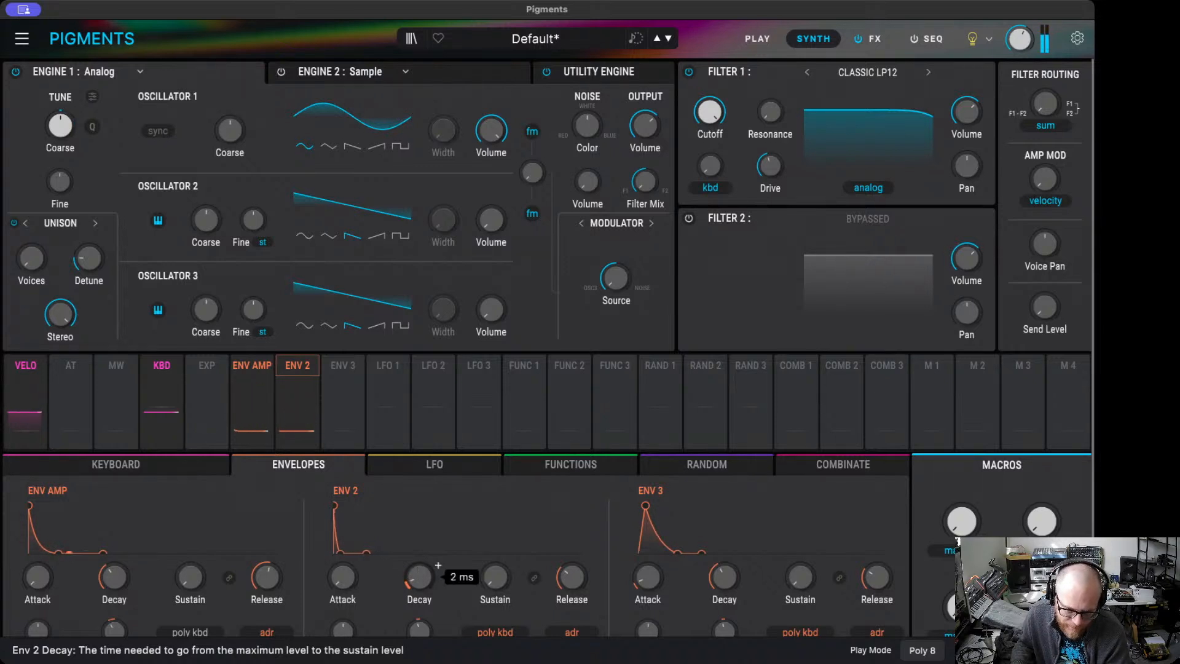
{"action": "scroll", "coordinate": [438, 565], "scroll_direction": "up", "scroll_amount": 2}
{"action": "scroll", "coordinate": [438, 564], "scroll_direction": "up", "scroll_amount": 5}
{"action": "scroll", "coordinate": [438, 565], "scroll_direction": "down", "scroll_amount": 5}
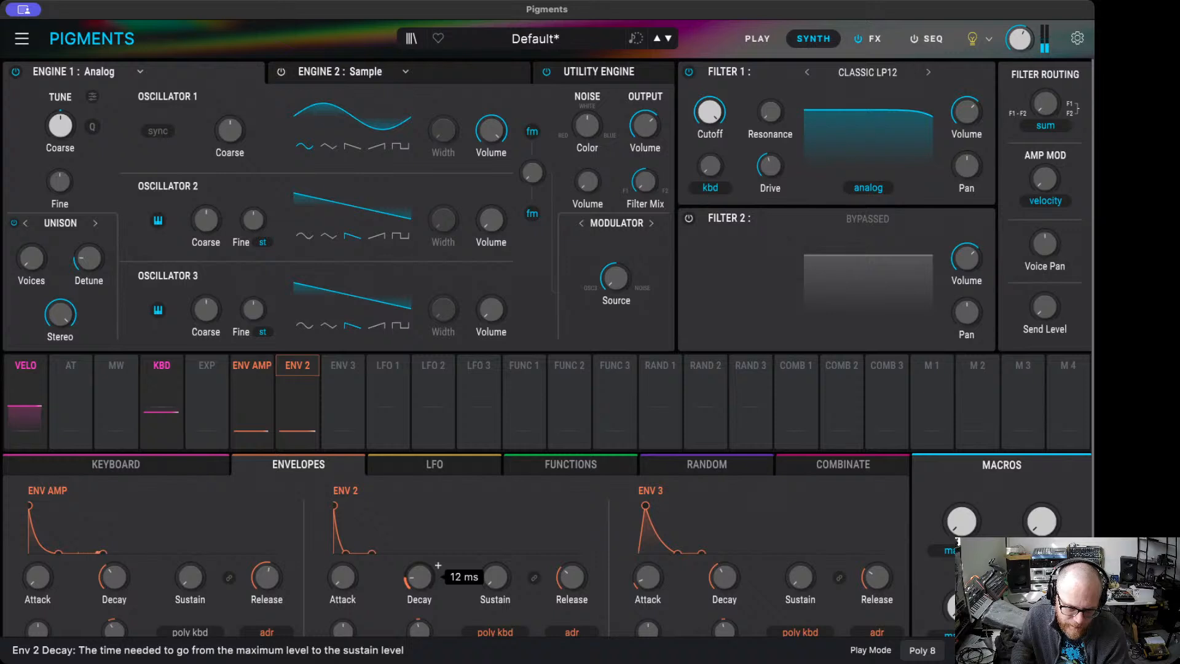
{"action": "scroll", "coordinate": [438, 565], "scroll_direction": "up", "scroll_amount": 1}
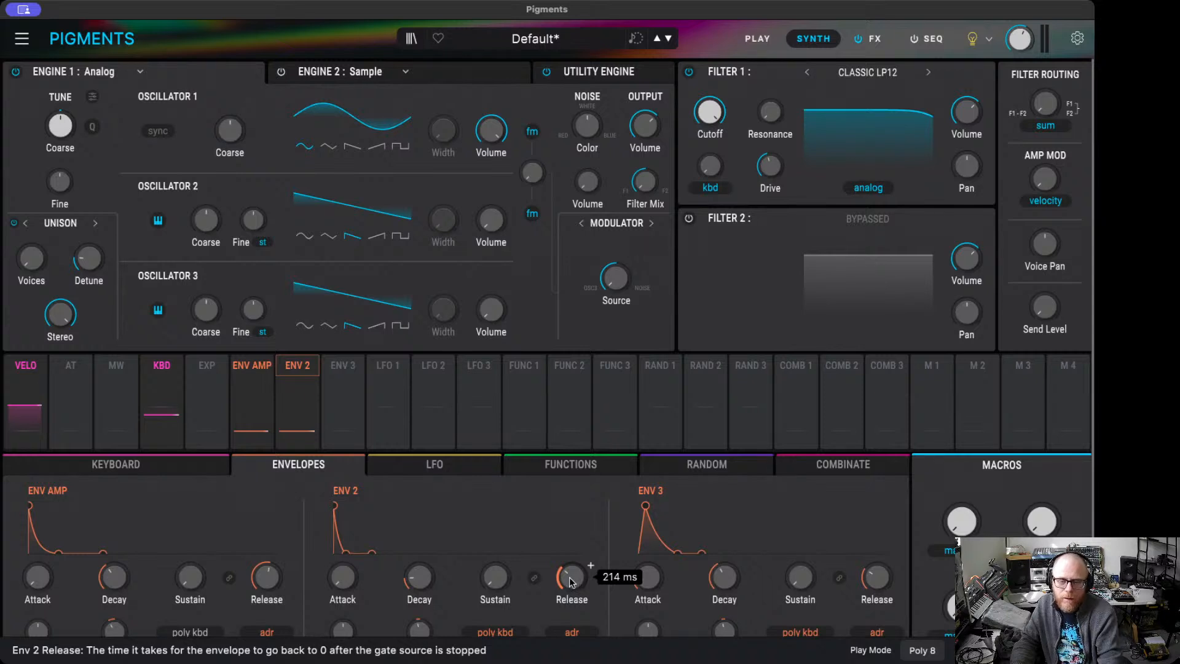
- Shorten Env 2's release to about 19 ms
{"action": "left_click_drag", "start_coordinate": [570, 581], "coordinate": [570, 612]}
{"action": "left_click_drag", "start_coordinate": [590, 564], "coordinate": [590, 565]}
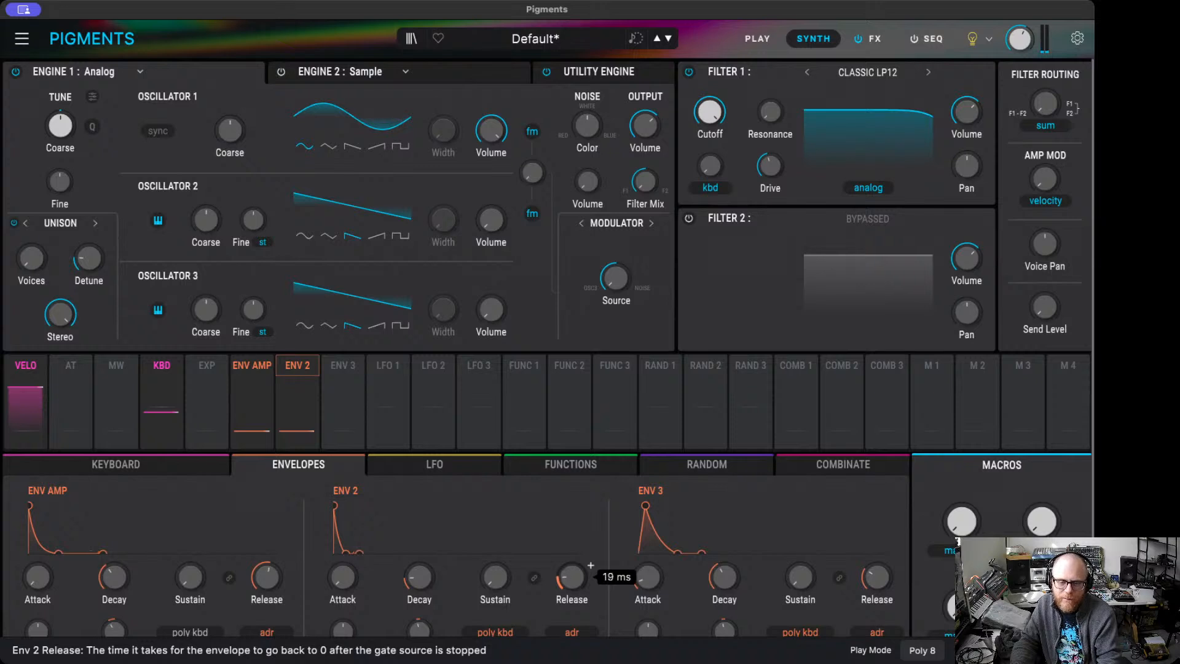
{"action": "left_click_drag", "start_coordinate": [576, 579], "coordinate": [577, 584]}
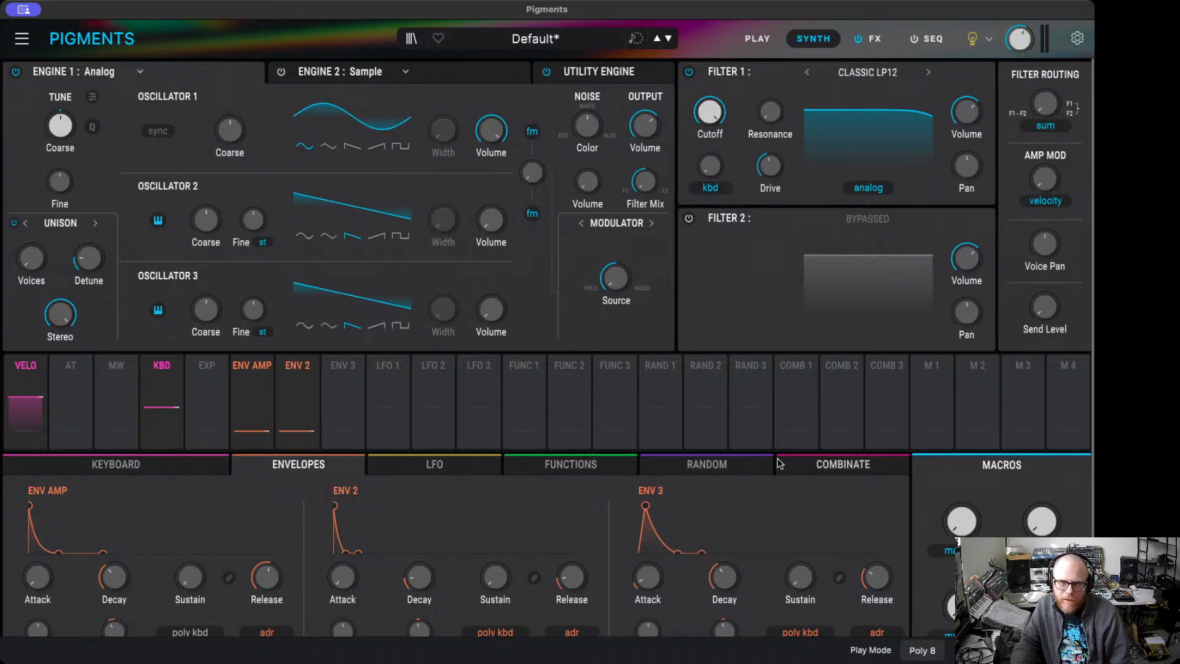
- Set Engine 1's Modulator Source to 100% Noise and raise the FM amount for oscillators 1 and 2 to about 0.064
{"action": "left_click", "coordinate": [753, 464]}
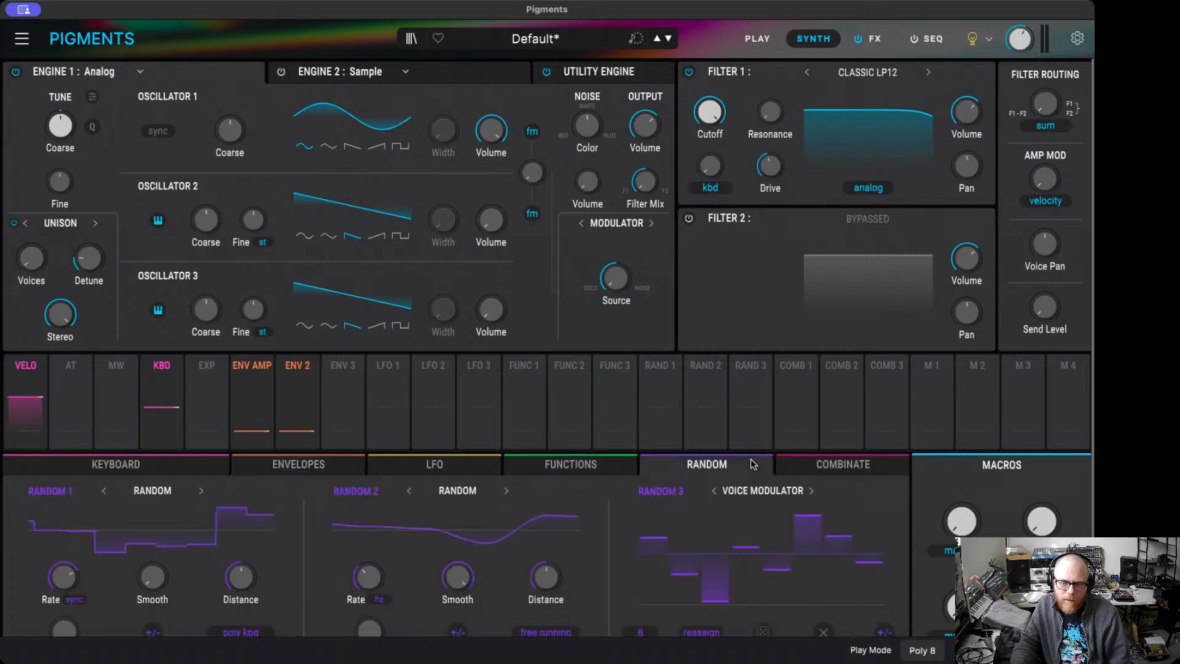
{"action": "left_click", "coordinate": [563, 72]}
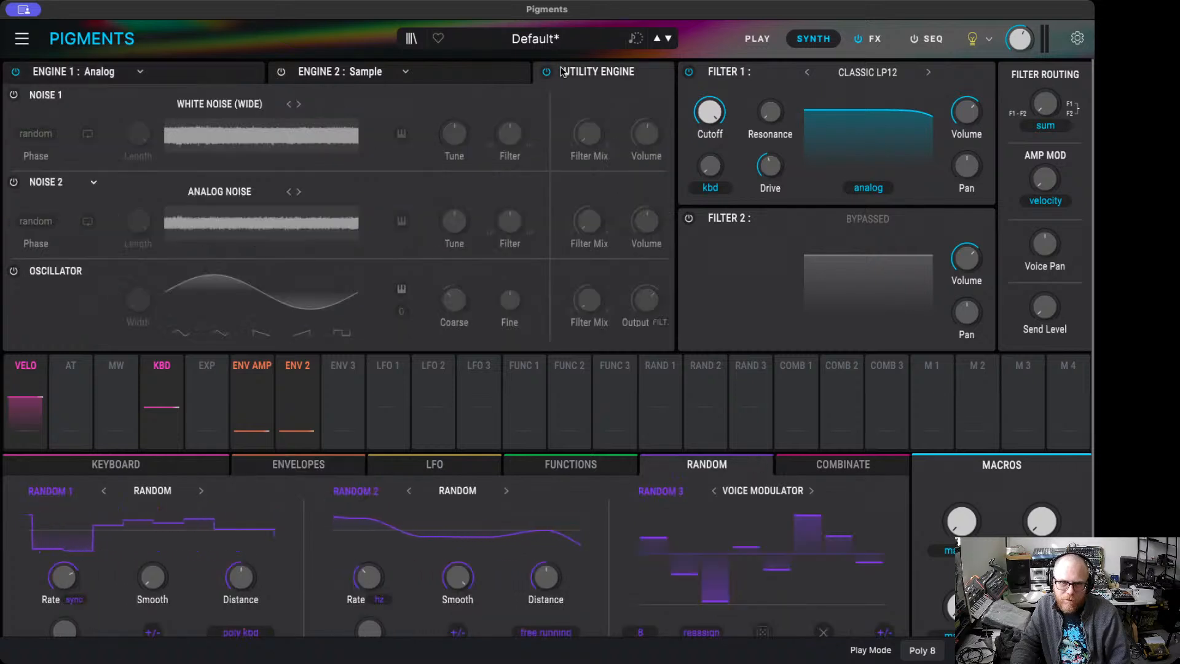
{"action": "left_click", "coordinate": [209, 75]}
{"action": "left_click_drag", "start_coordinate": [601, 278], "coordinate": [595, 283]}
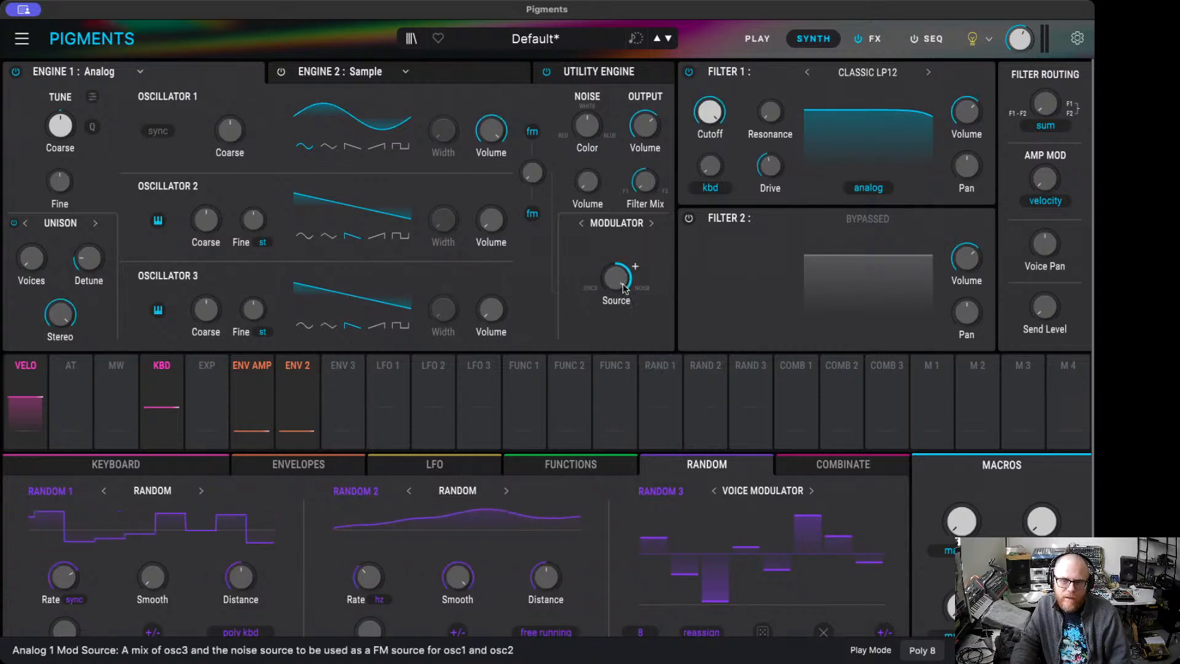
{"action": "left_click_drag", "start_coordinate": [532, 172], "coordinate": [533, 154]}
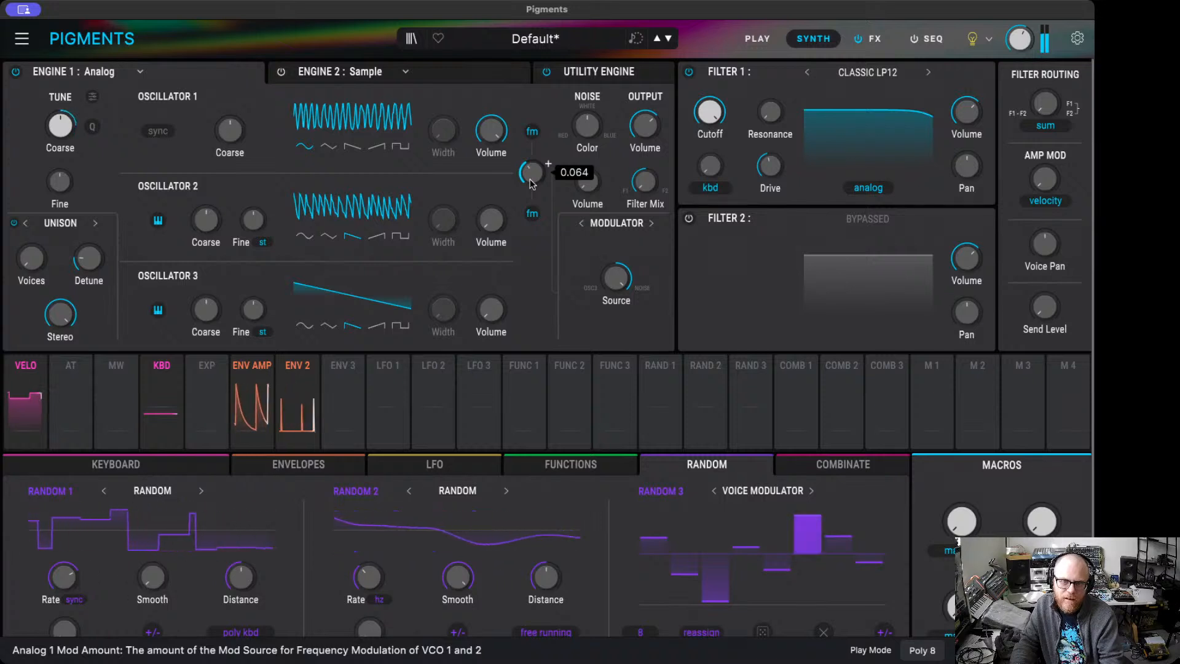
{"action": "mouse_move", "coordinate": [617, 283]}
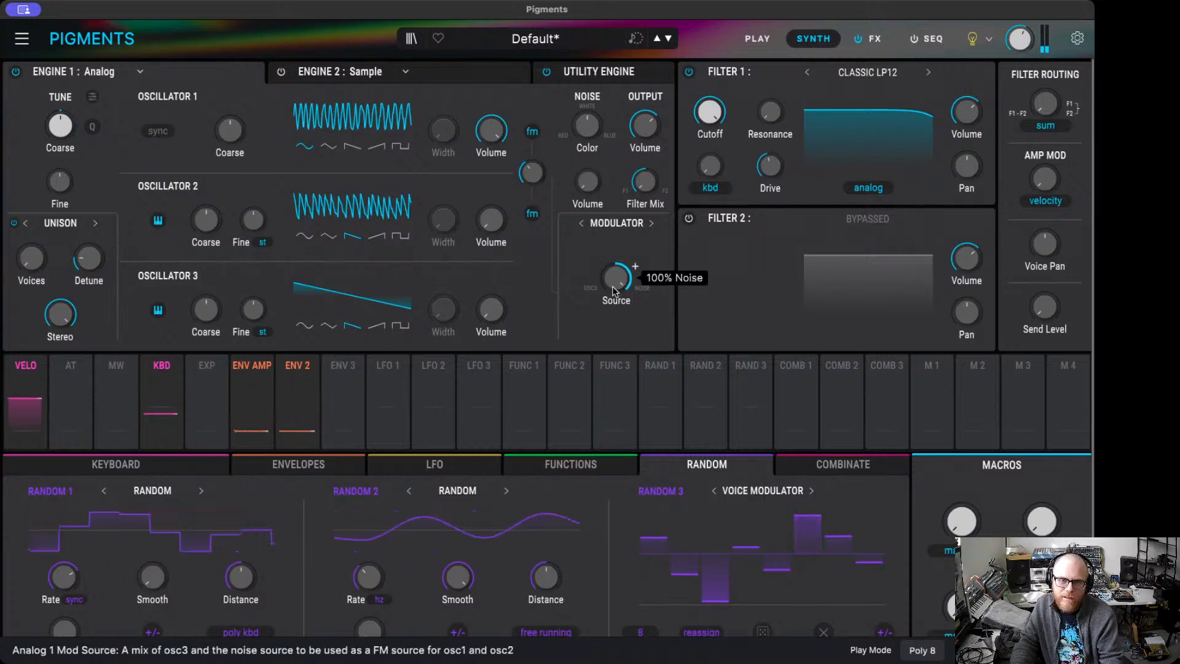
- Sweep Engine 1's noise Color between the blue and red extremes and bring it back near white at about 0.504
{"action": "mouse_move", "coordinate": [589, 140]}
{"action": "scroll", "coordinate": [605, 113], "scroll_direction": "down", "scroll_amount": 6}
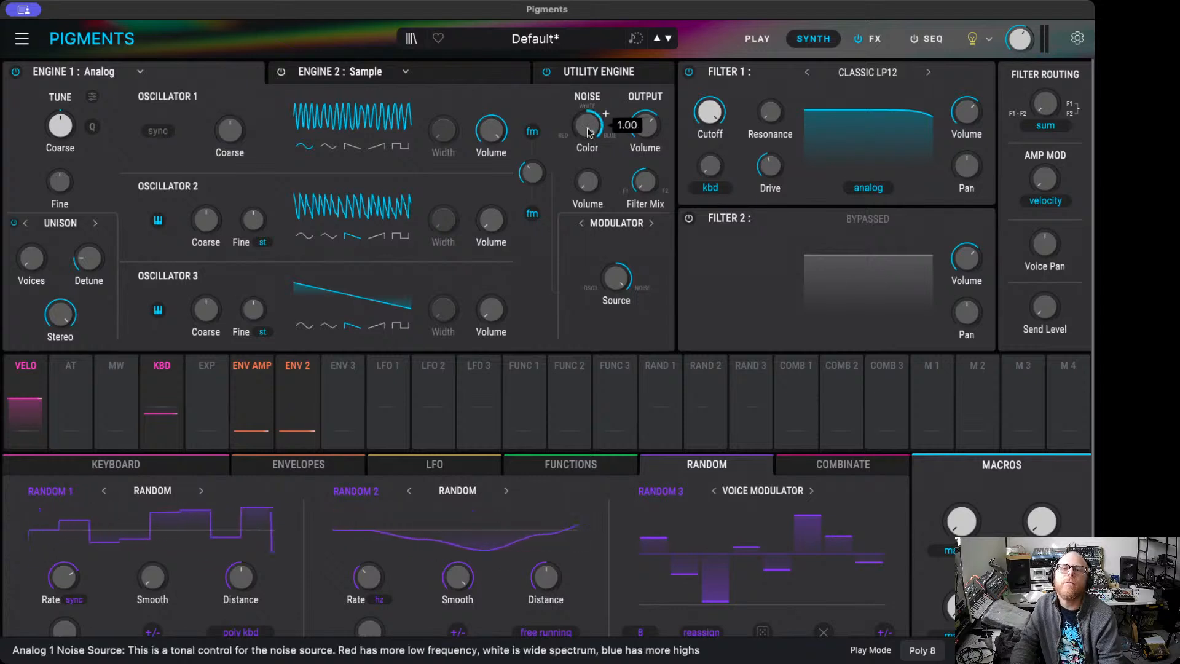
{"action": "scroll", "coordinate": [606, 113], "scroll_direction": "down", "scroll_amount": 15}
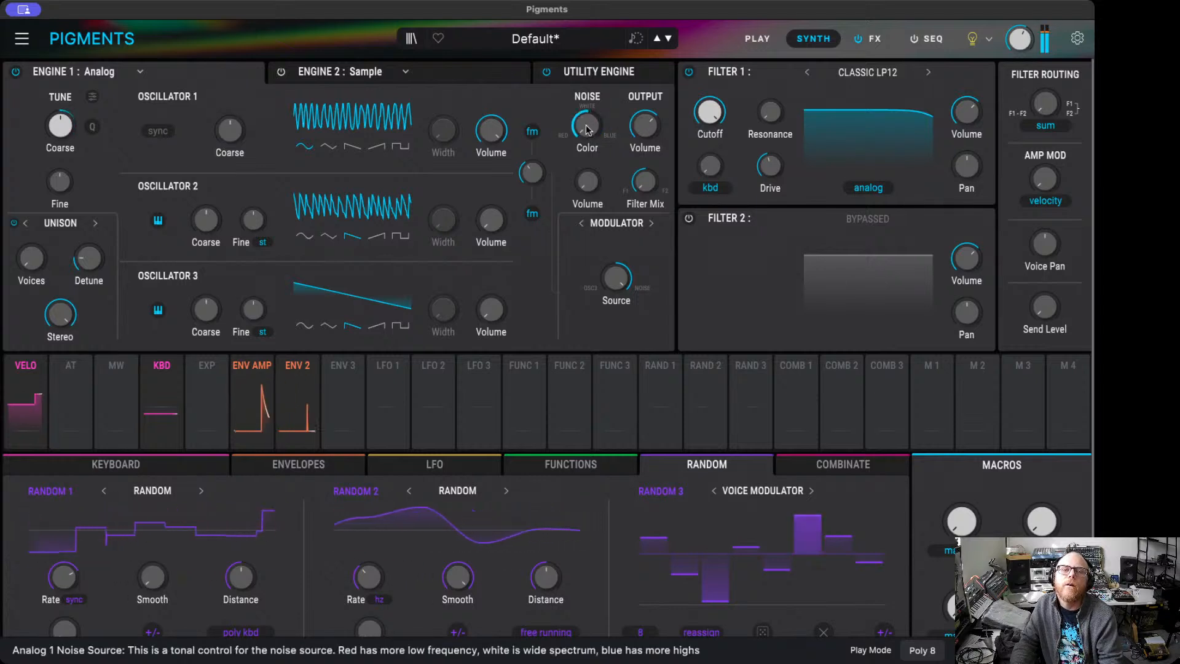
{"action": "scroll", "coordinate": [605, 114], "scroll_direction": "up", "scroll_amount": 20}
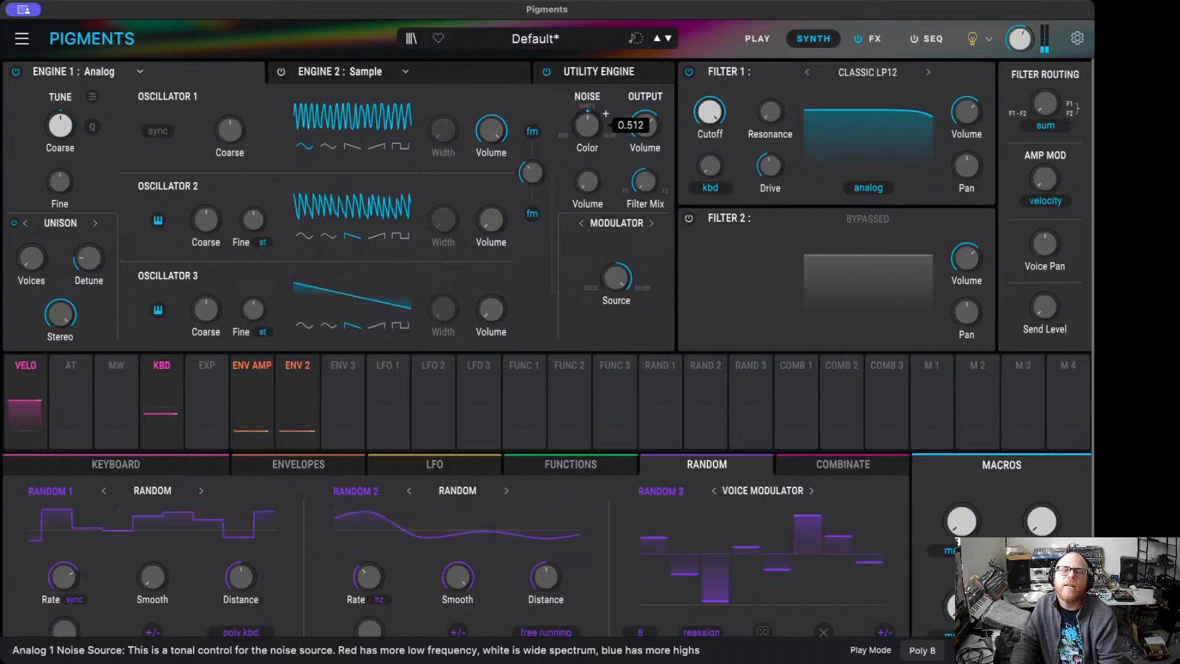
{"action": "left_click_drag", "start_coordinate": [588, 136], "coordinate": [588, 136]}
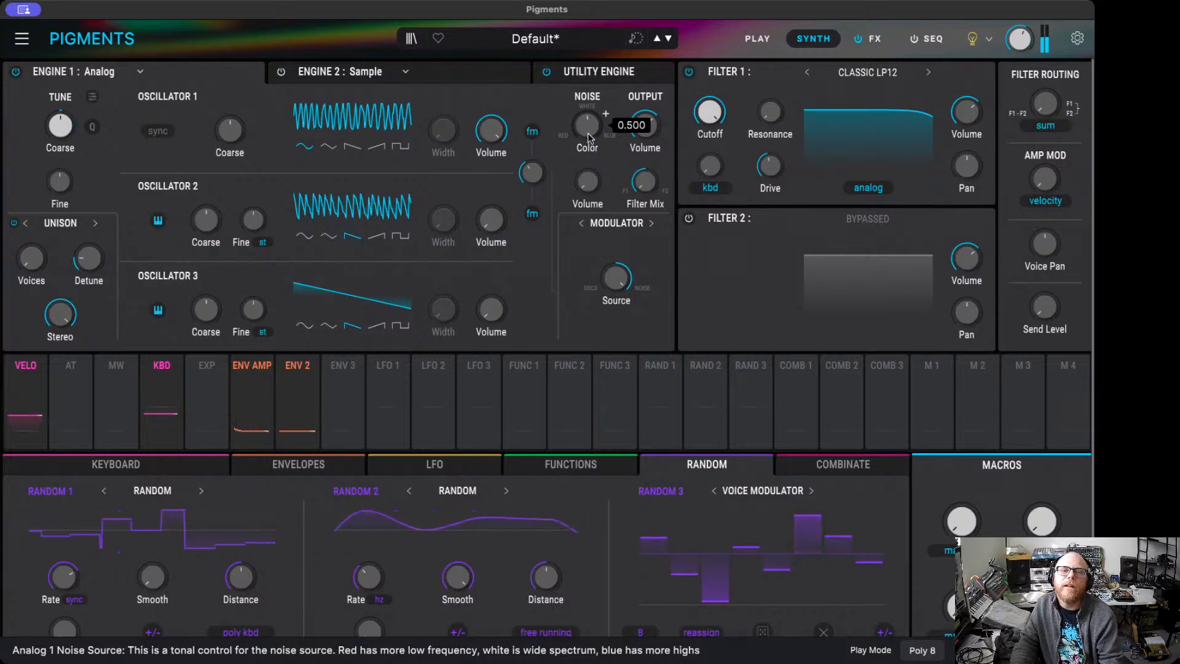
{"action": "scroll", "coordinate": [588, 135], "scroll_direction": "up", "scroll_amount": 20}
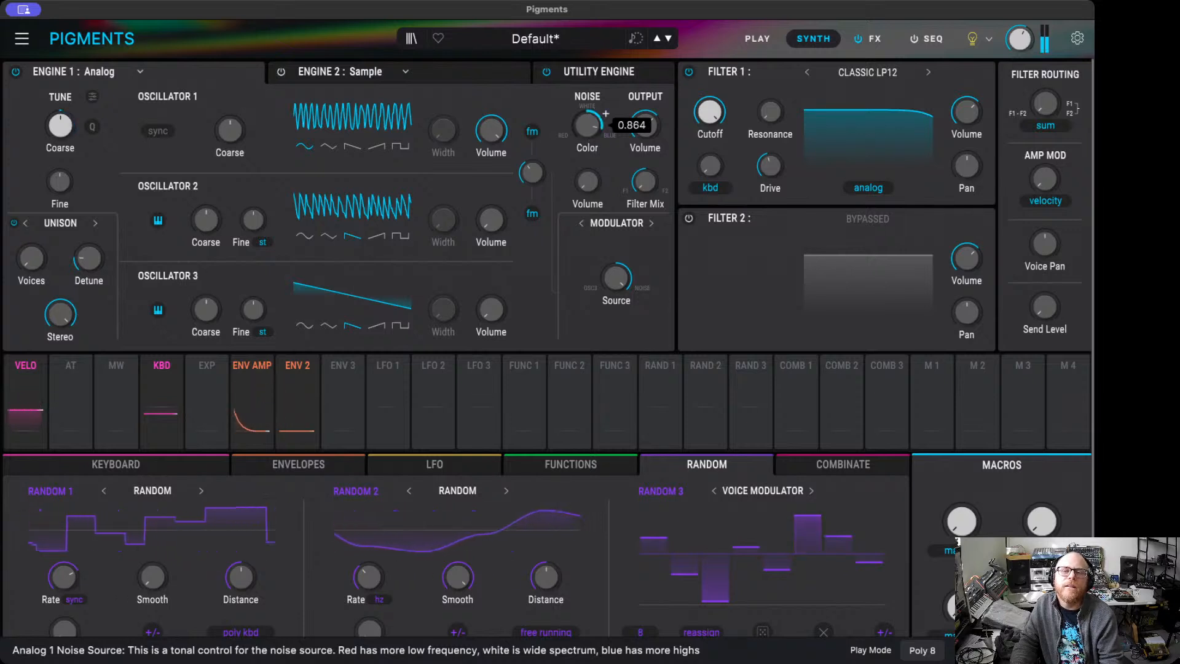
{"action": "left_click_drag", "start_coordinate": [589, 131], "coordinate": [589, 154]}
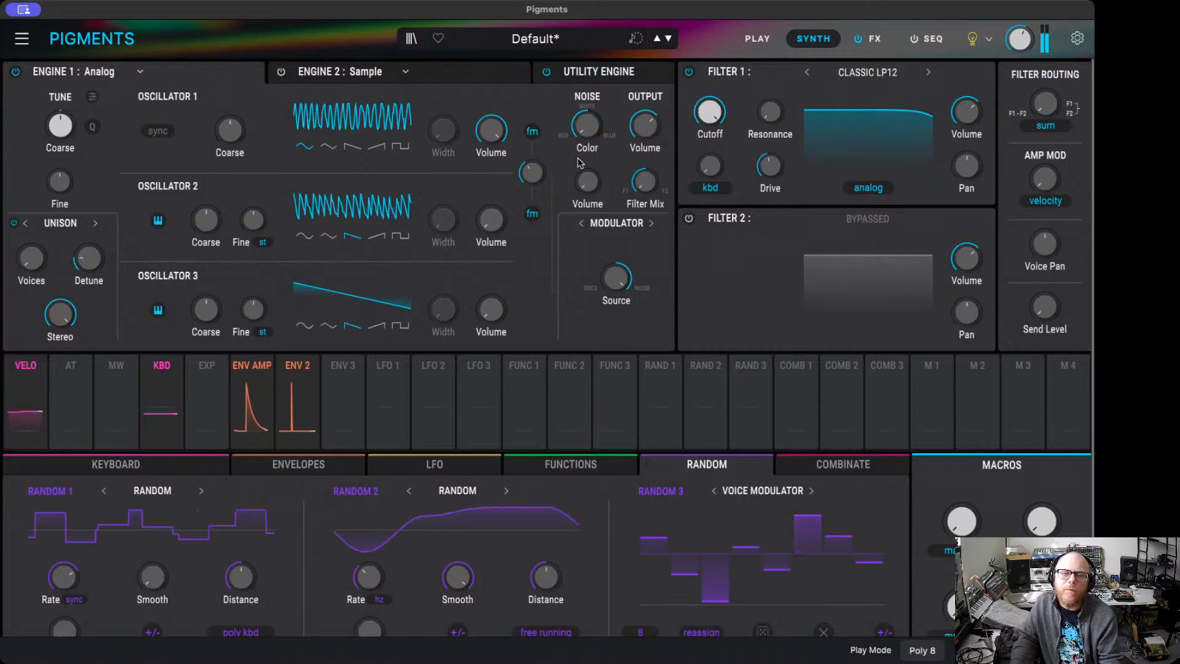
{"action": "left_click_drag", "start_coordinate": [586, 127], "coordinate": [586, 102]}
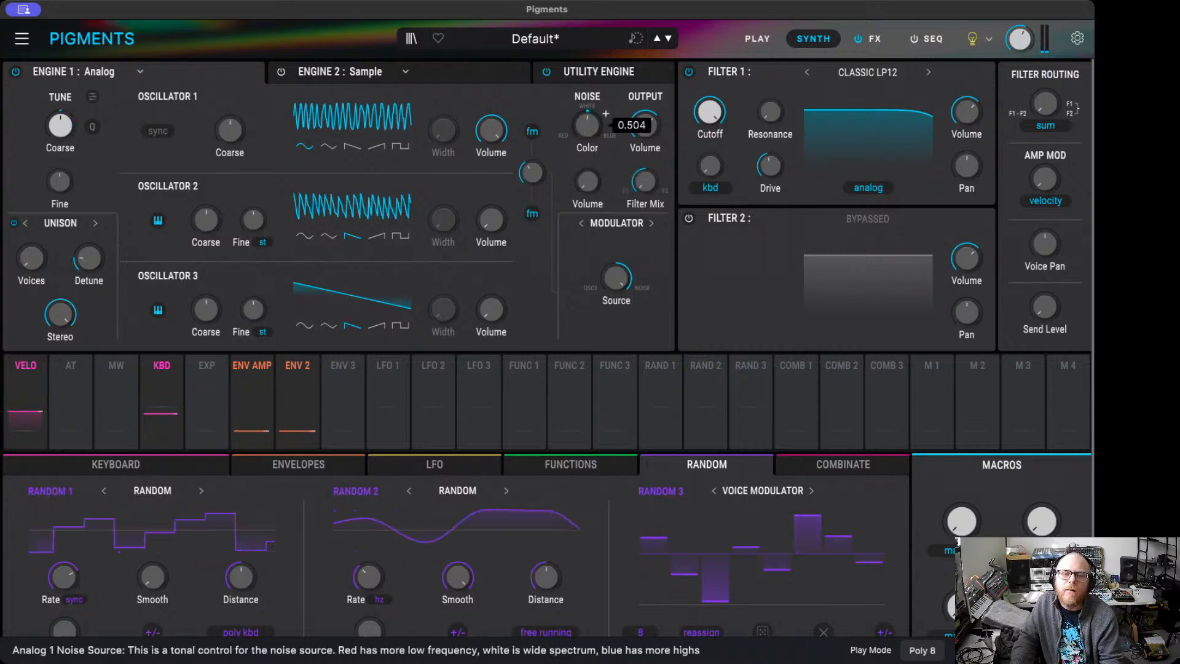
- Lower Engine 1's FM amount to 0.010 and modulate it with Env 3 at a depth of 0.29
{"action": "left_click_drag", "start_coordinate": [549, 175], "coordinate": [548, 164]}
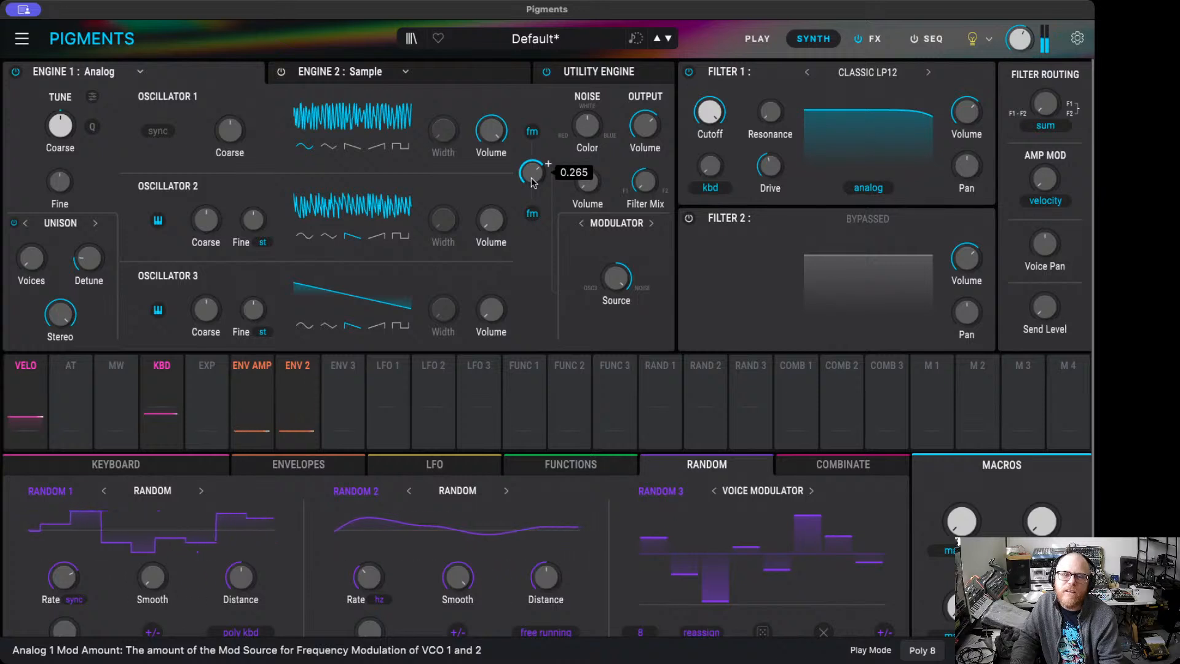
{"action": "left_click_drag", "start_coordinate": [532, 172], "coordinate": [532, 200]}
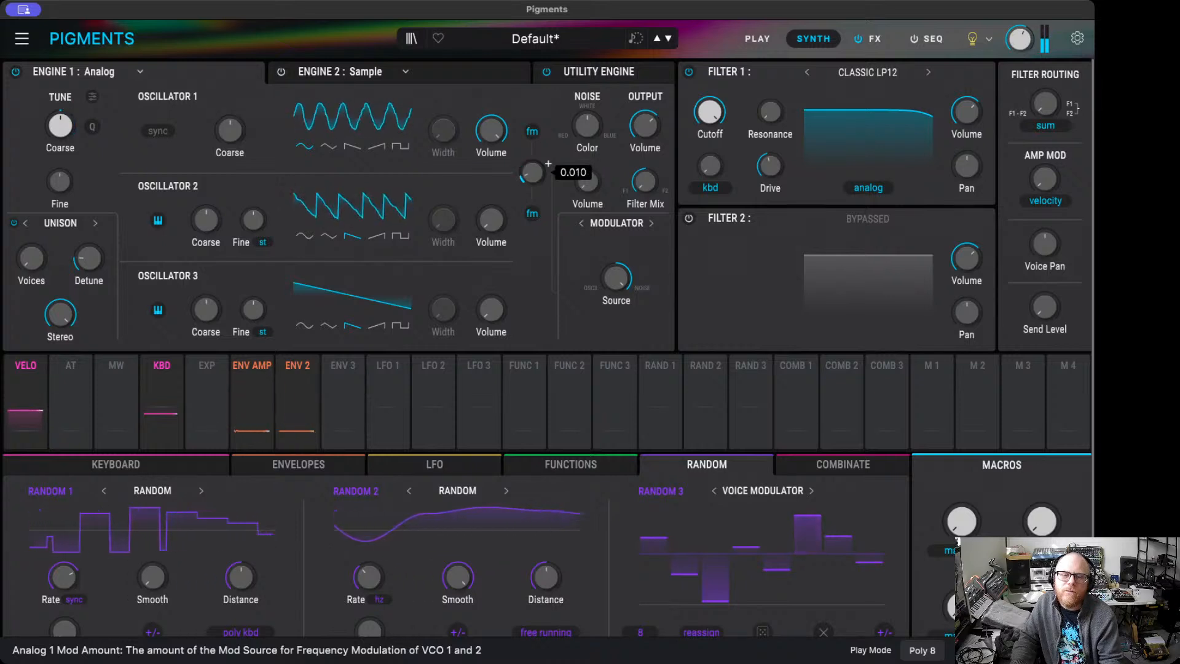
{"action": "left_click", "coordinate": [342, 367]}
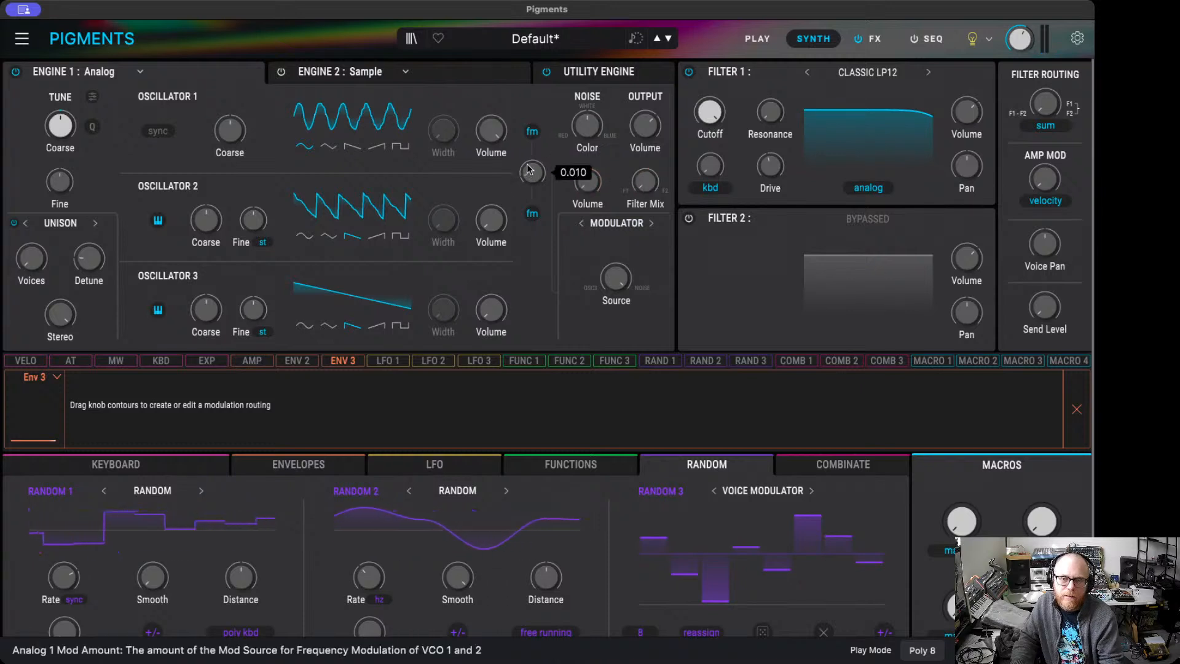
{"action": "left_click_drag", "start_coordinate": [525, 163], "coordinate": [525, 147]}
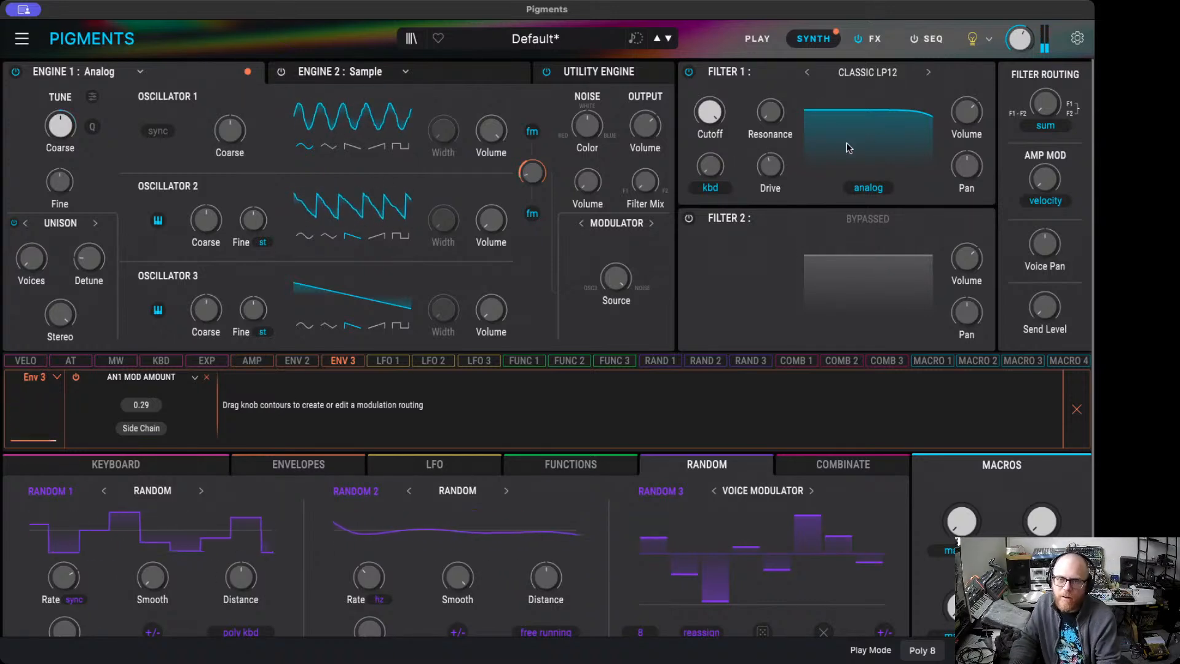
- Review the available Filter 1 types and close the list without changing the filter
{"action": "left_click", "coordinate": [872, 72]}
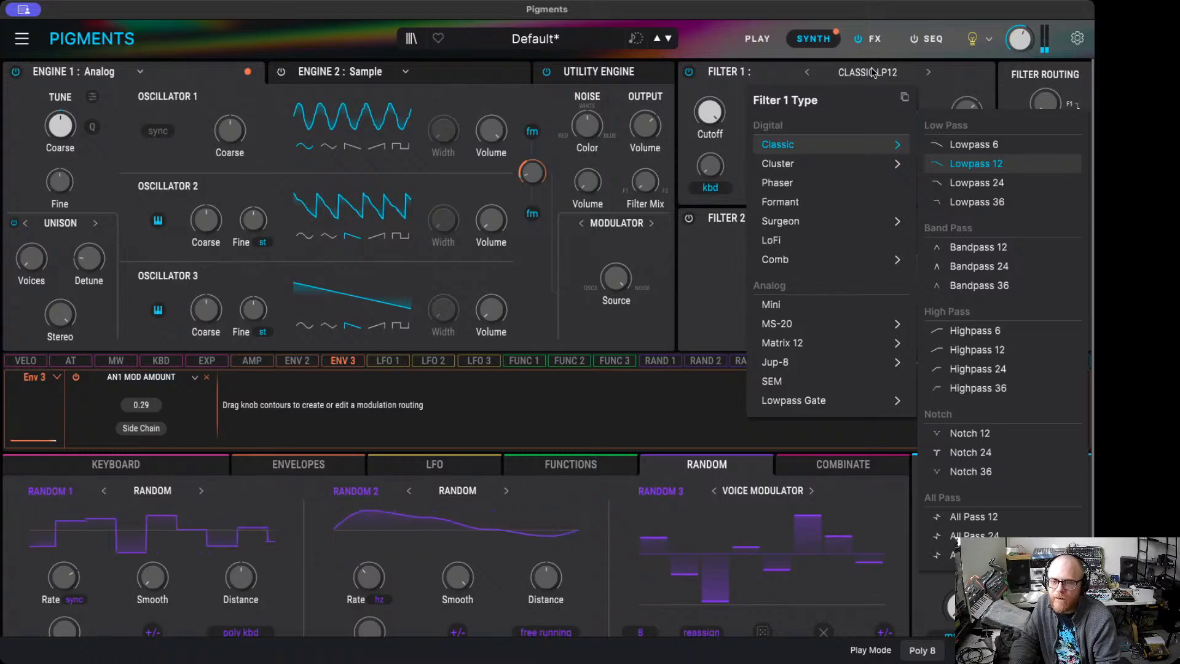
{"action": "left_click", "coordinate": [872, 72]}
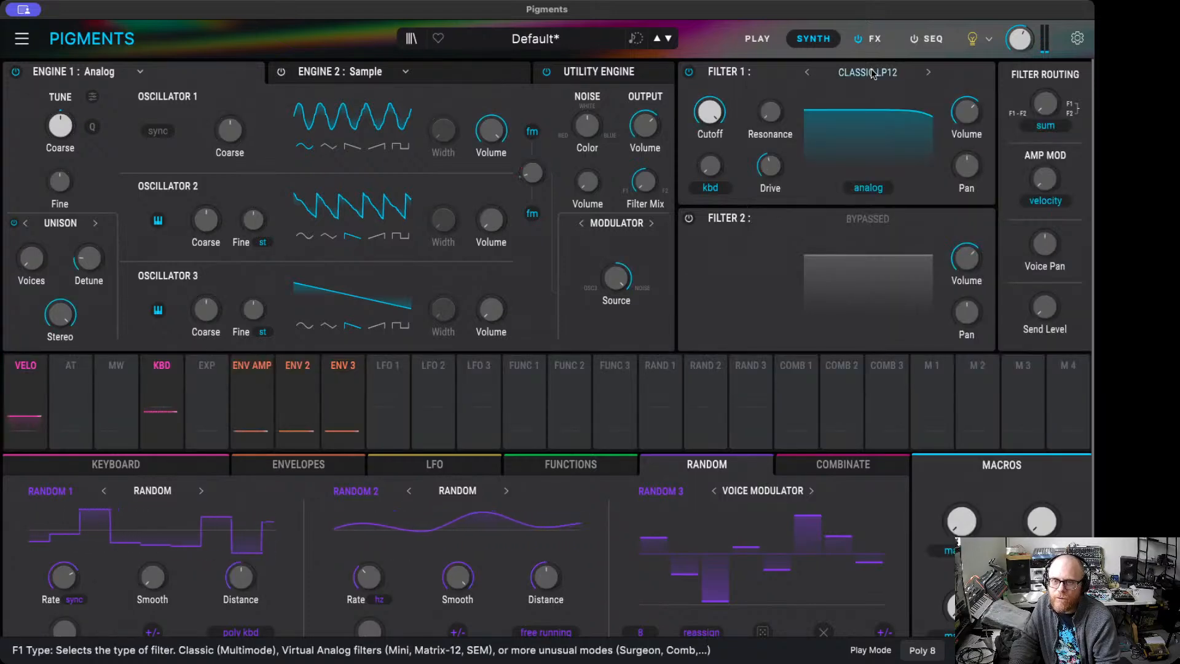
{"action": "left_click", "coordinate": [843, 78]}
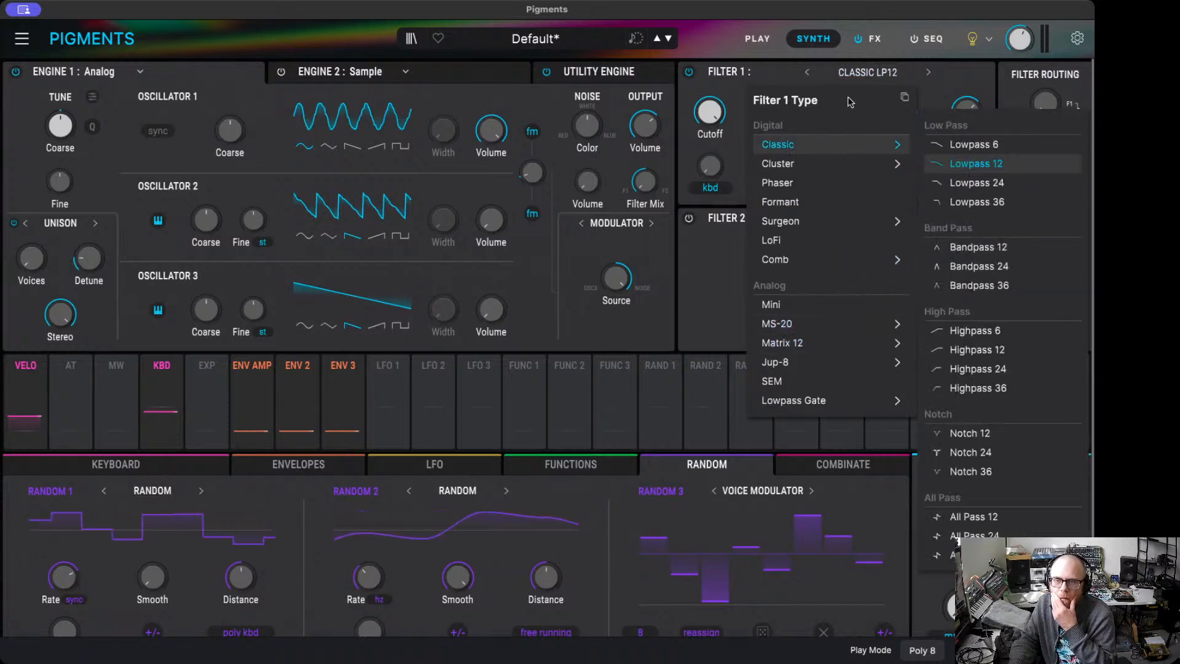
{"action": "left_click", "coordinate": [773, 78]}
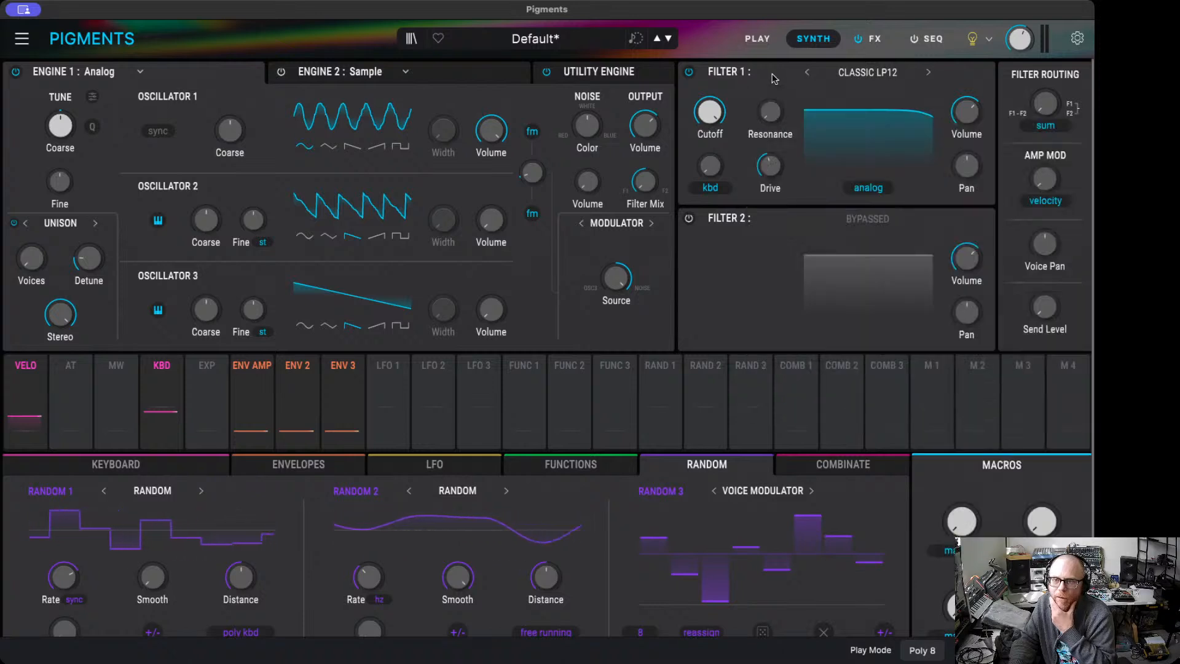
- Raise the velocity Amp Mod amount to 1.00 and back it off to a moderately high level
{"action": "left_click_drag", "start_coordinate": [1044, 181], "coordinate": [1044, 98]}
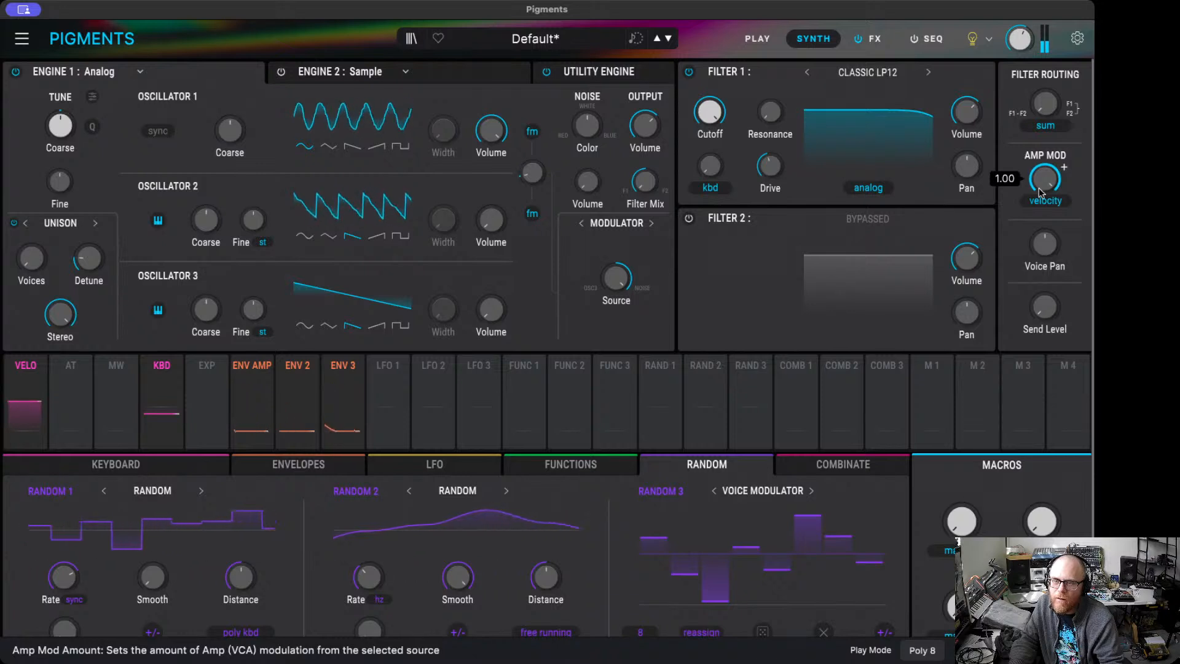
{"action": "left_click_drag", "start_coordinate": [1043, 194], "coordinate": [1043, 219]}
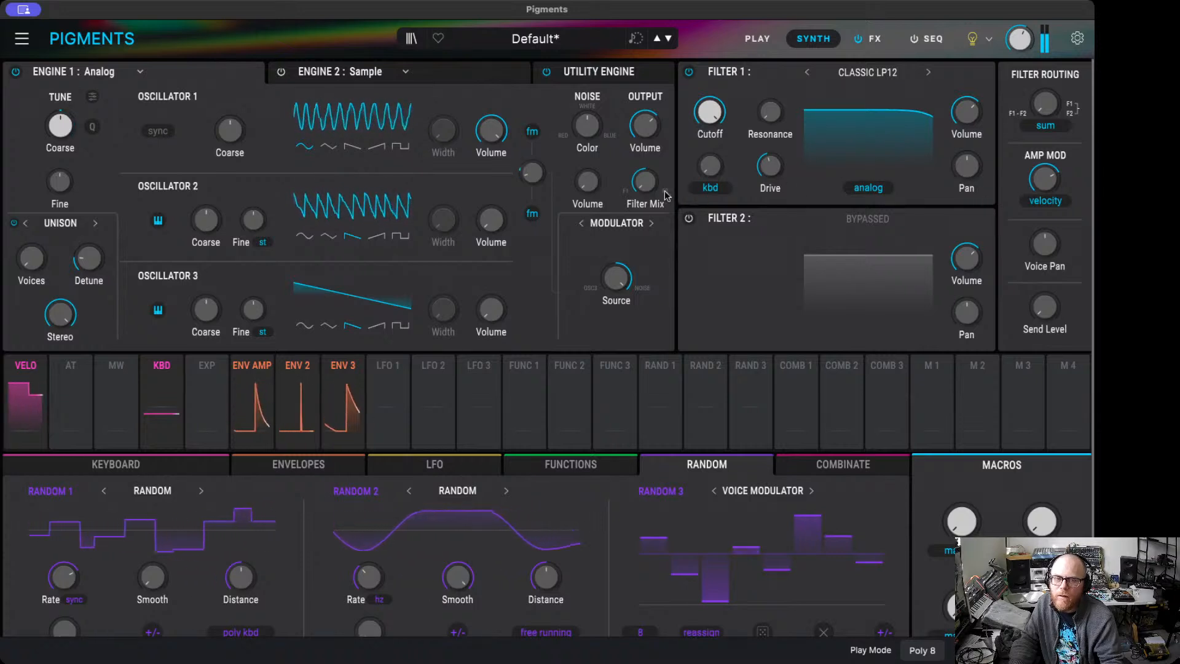
- Side-chain Env 3's modulation of Engine 1's FM amount to Velocity at an amount of 0.51
{"action": "mouse_move", "coordinate": [533, 175]}
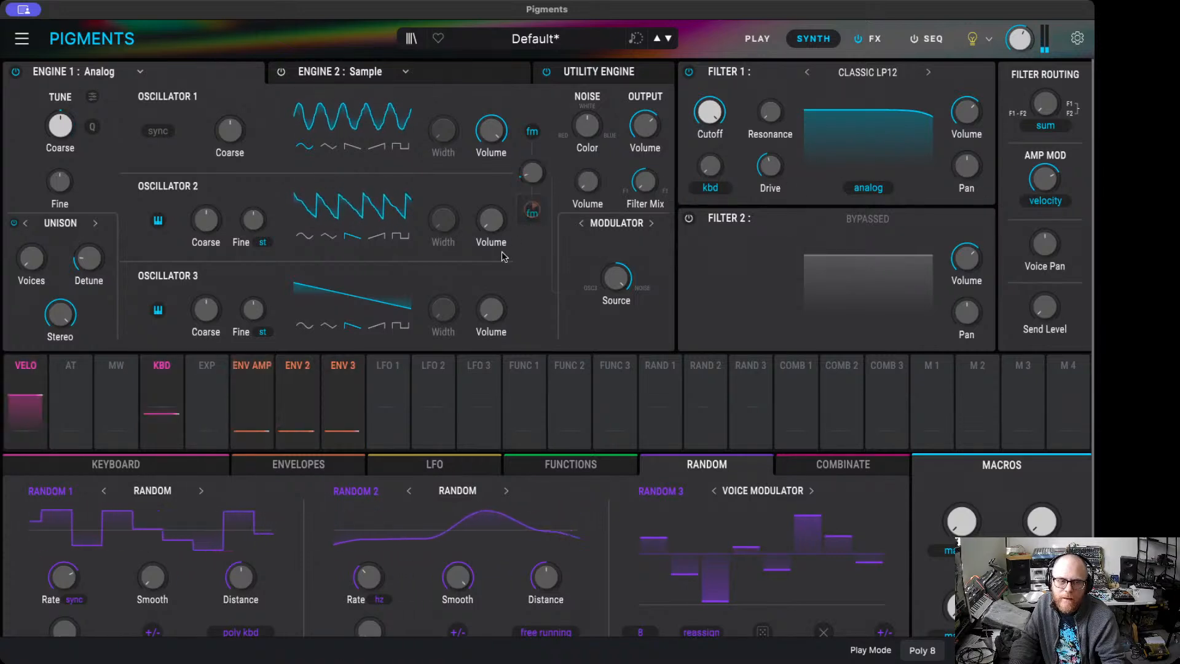
{"action": "left_click", "coordinate": [340, 372]}
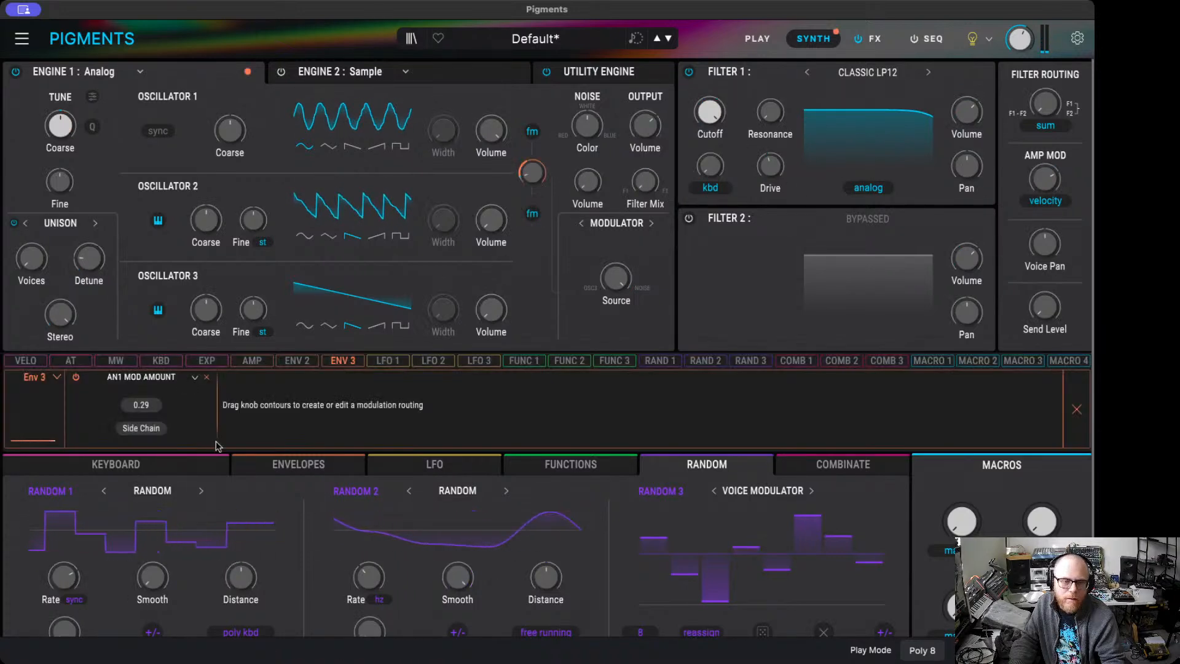
{"action": "left_click", "coordinate": [141, 428]}
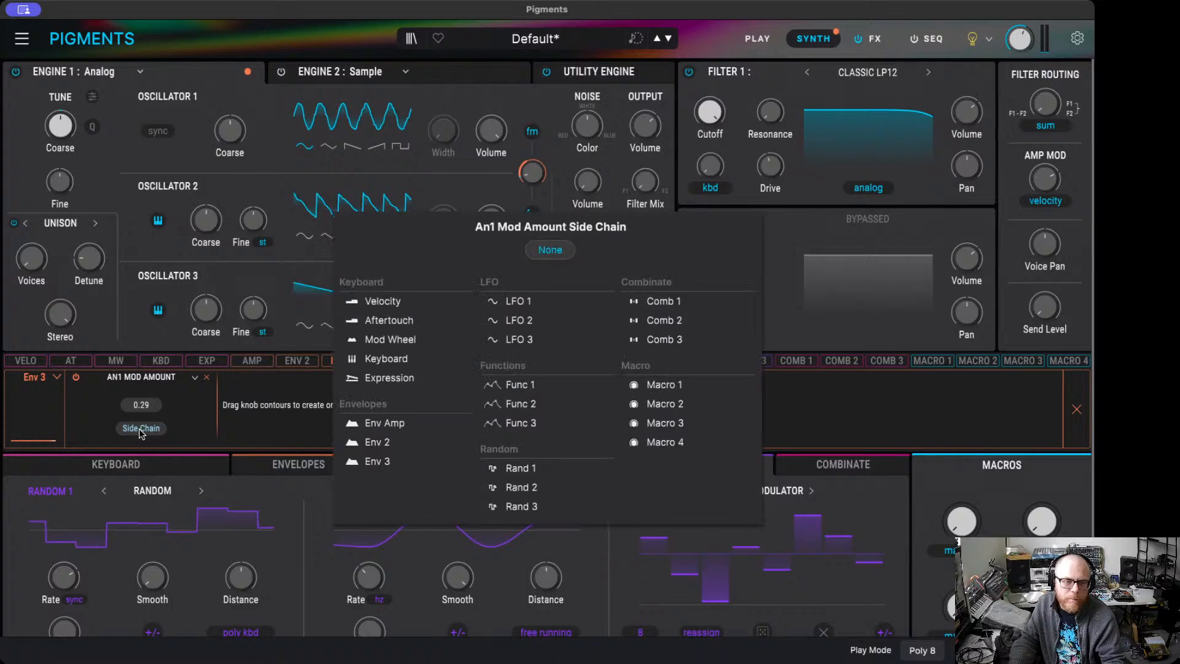
{"action": "left_click", "coordinate": [383, 301]}
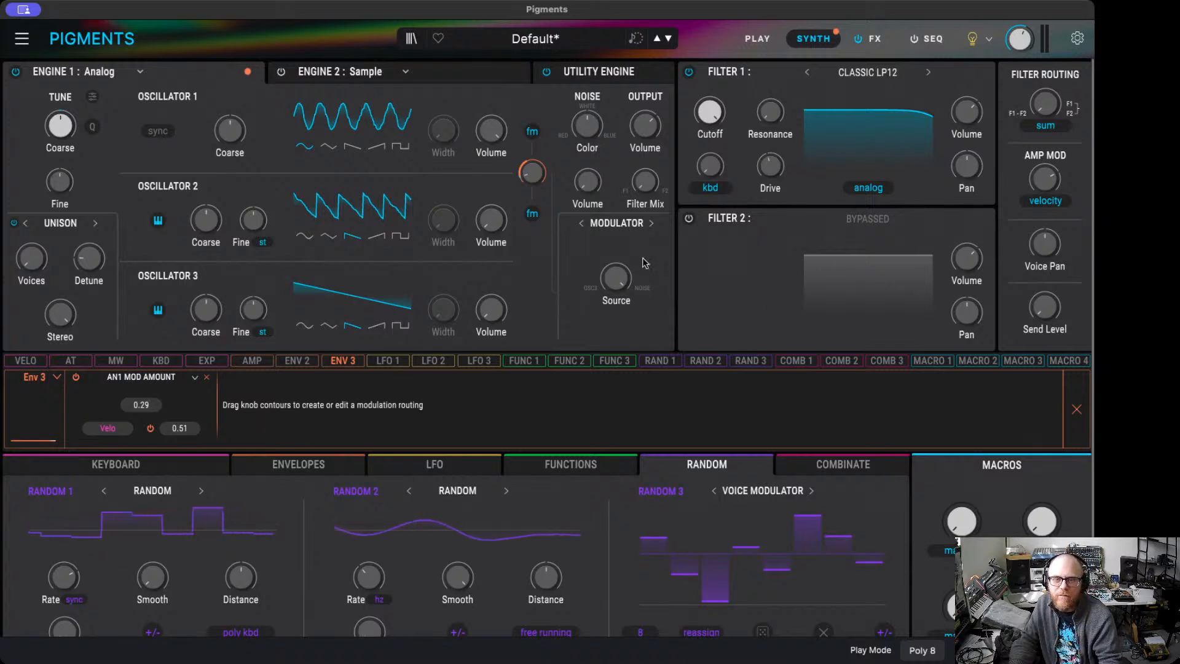
{"action": "mouse_move", "coordinate": [527, 179]}
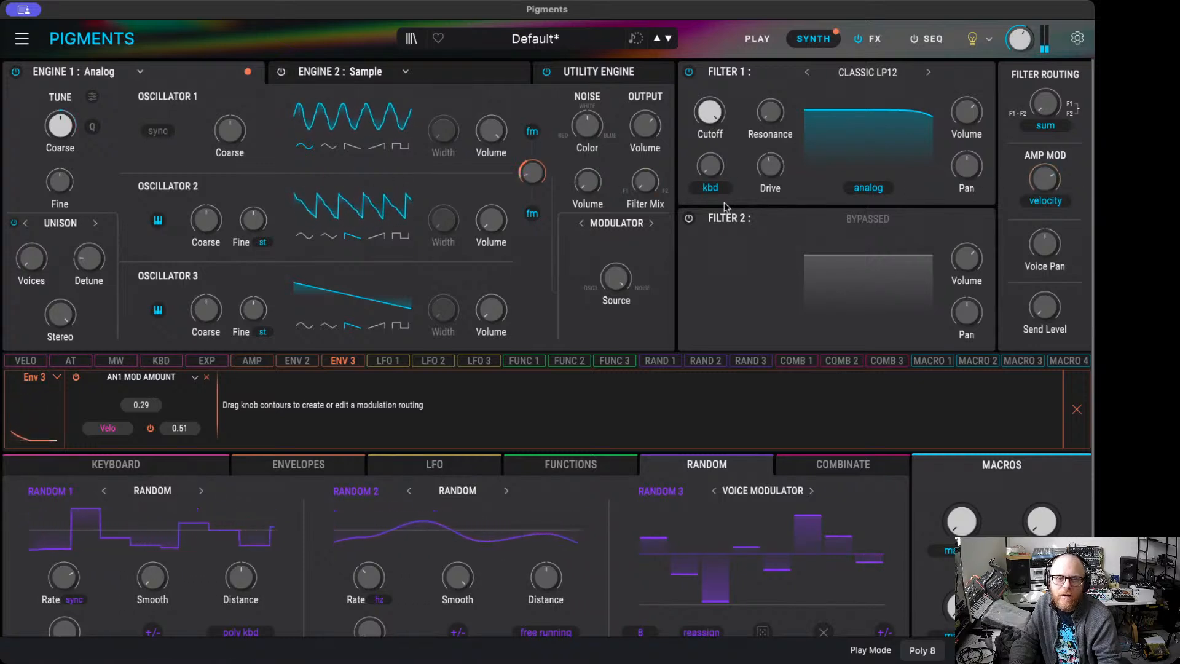
- Modulate Filter 1's Drive with Velocity at a depth of 0.05
{"action": "mouse_move", "coordinate": [773, 171]}
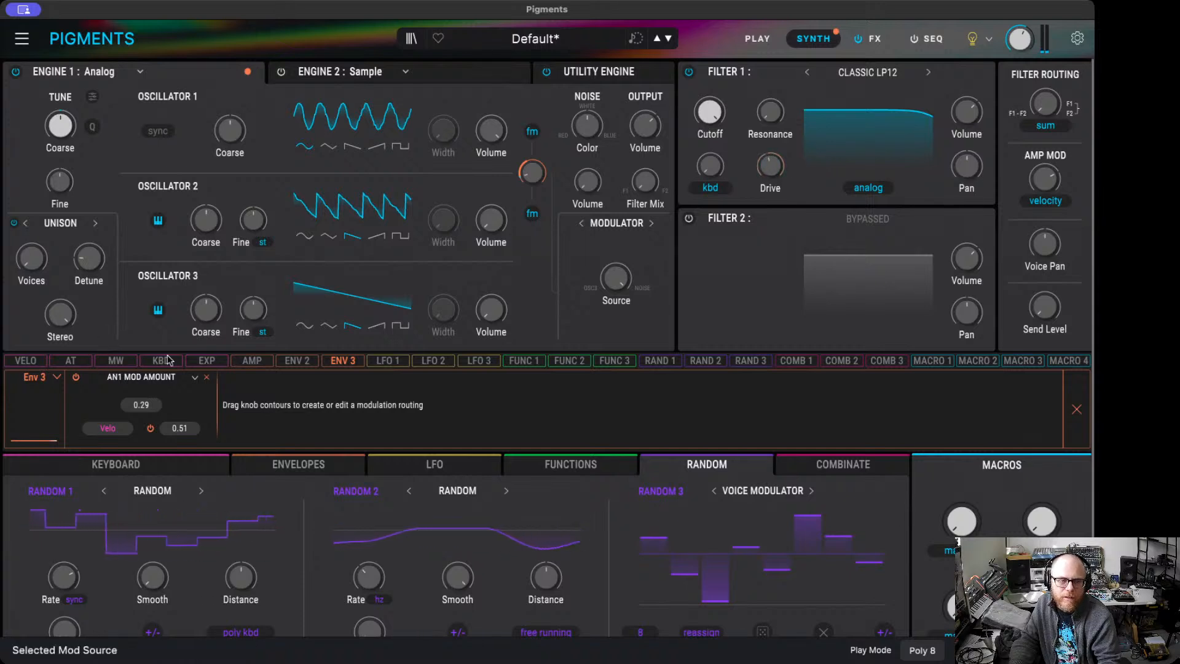
{"action": "left_click", "coordinate": [25, 360]}
{"action": "mouse_move", "coordinate": [770, 153]}
{"action": "left_click_drag", "start_coordinate": [769, 152], "coordinate": [769, 150]}
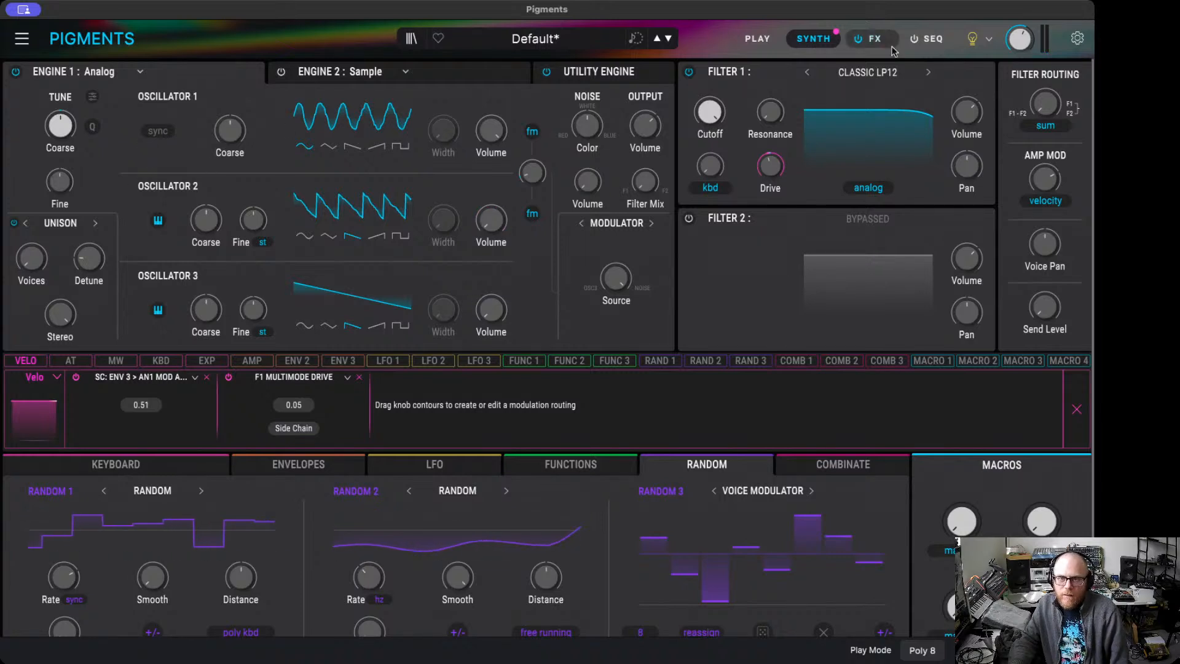
- Bypass the Multi Filter in FX B and compare the sound with the Vocoder switched off and on, ending with it bypassed
{"action": "left_click", "coordinate": [873, 39]}
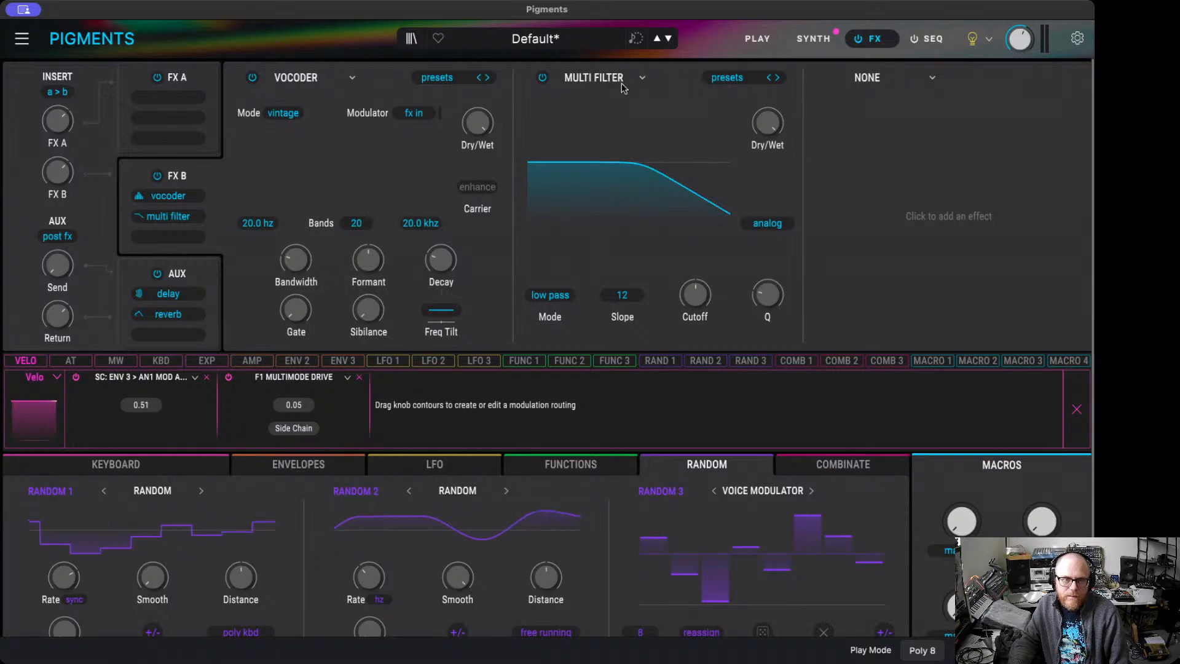
{"action": "left_click", "coordinate": [440, 82]}
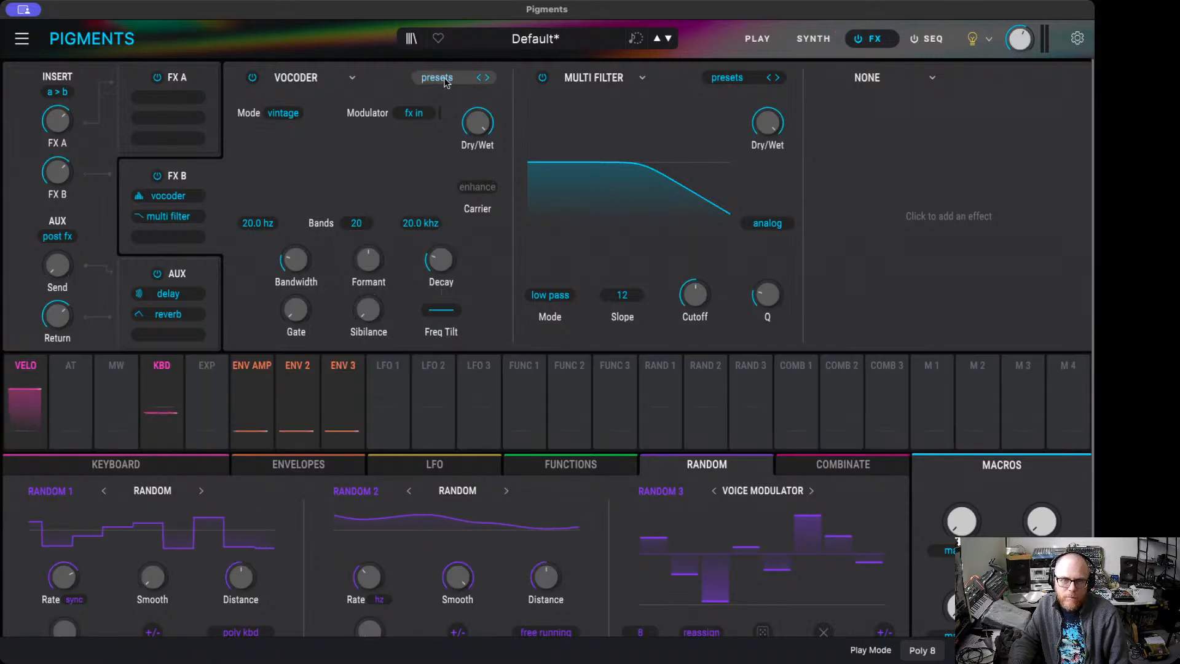
{"action": "left_click", "coordinate": [542, 80]}
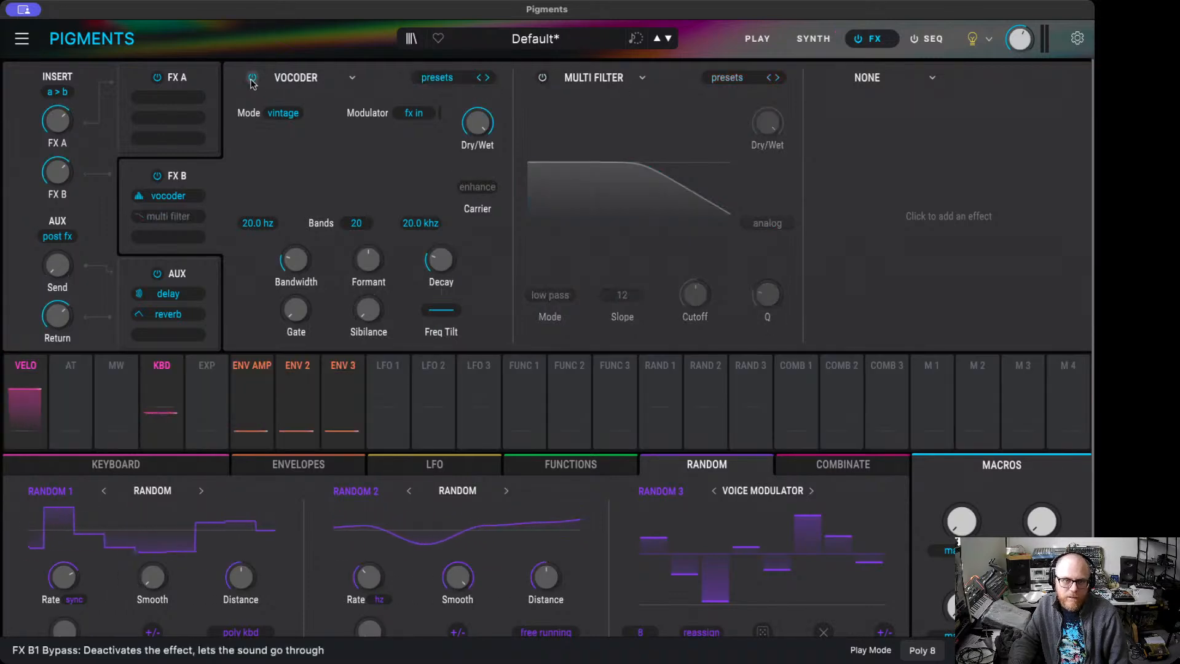
{"action": "left_click", "coordinate": [252, 81]}
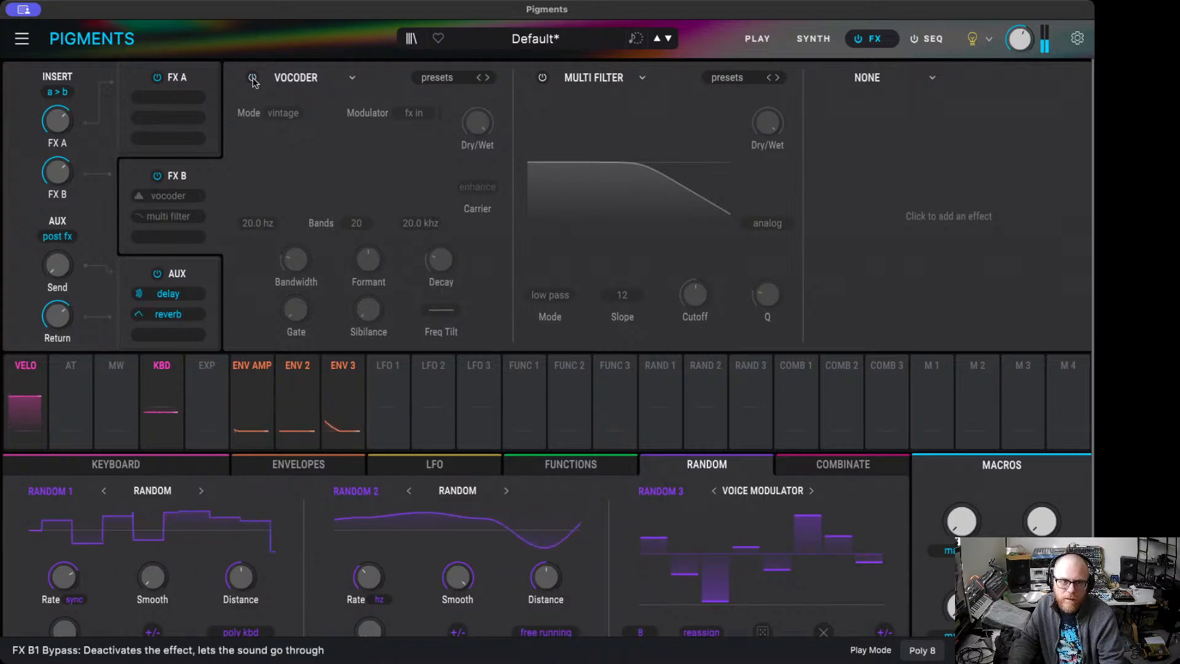
{"action": "left_click", "coordinate": [253, 80]}
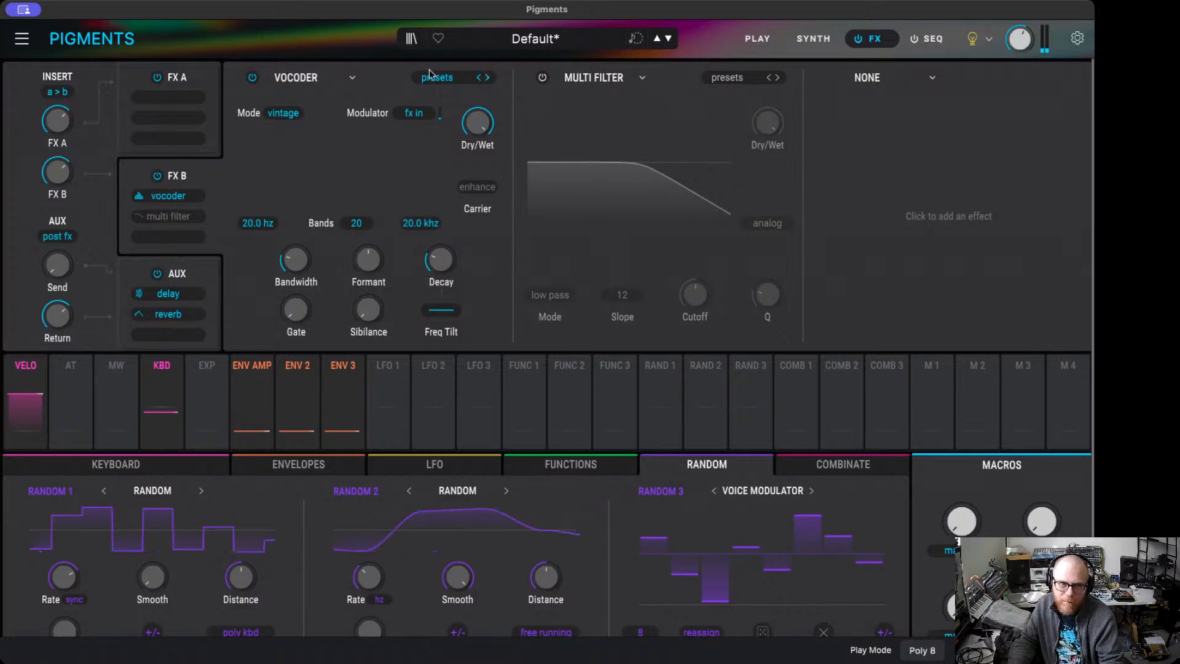
{"action": "left_click", "coordinate": [252, 78]}
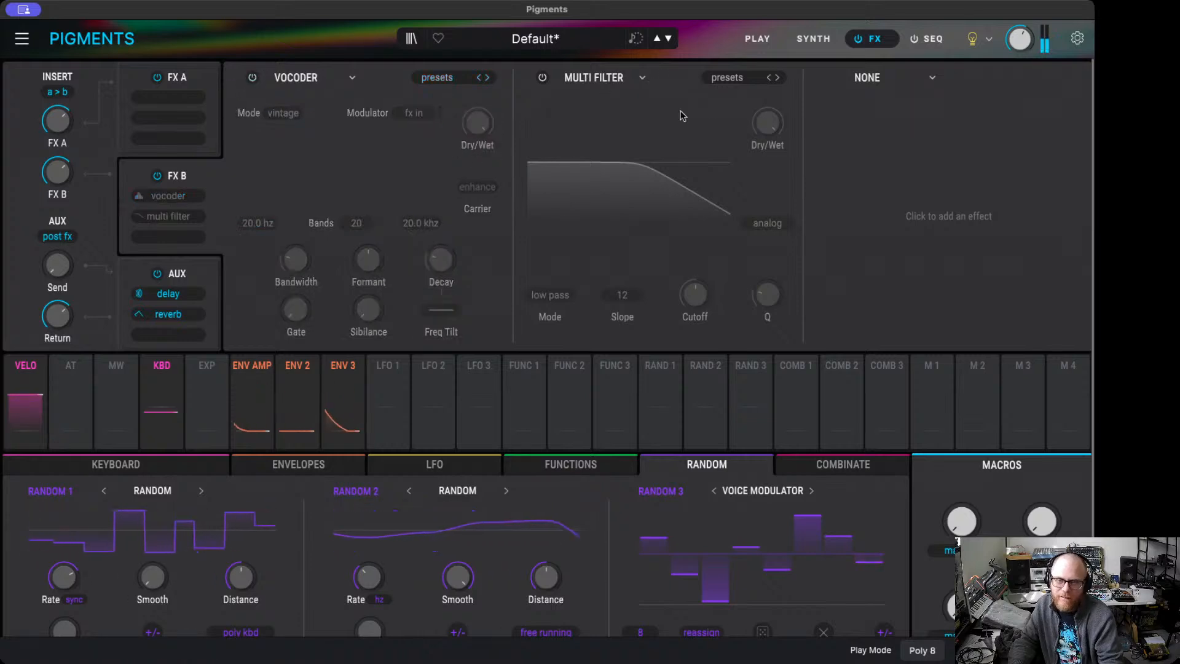
- Remove the Multi Filter and the Vocoder from FX B by setting both slots to None
{"action": "left_click", "coordinate": [593, 79]}
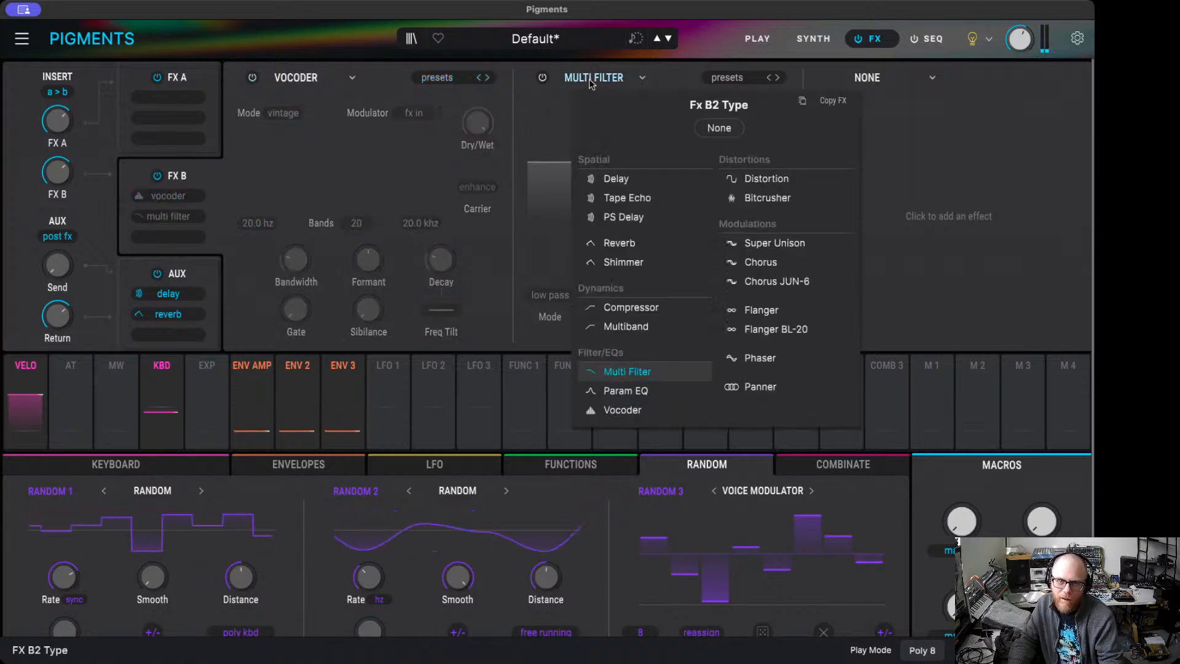
{"action": "left_click", "coordinate": [718, 129]}
{"action": "left_click", "coordinate": [351, 79]}
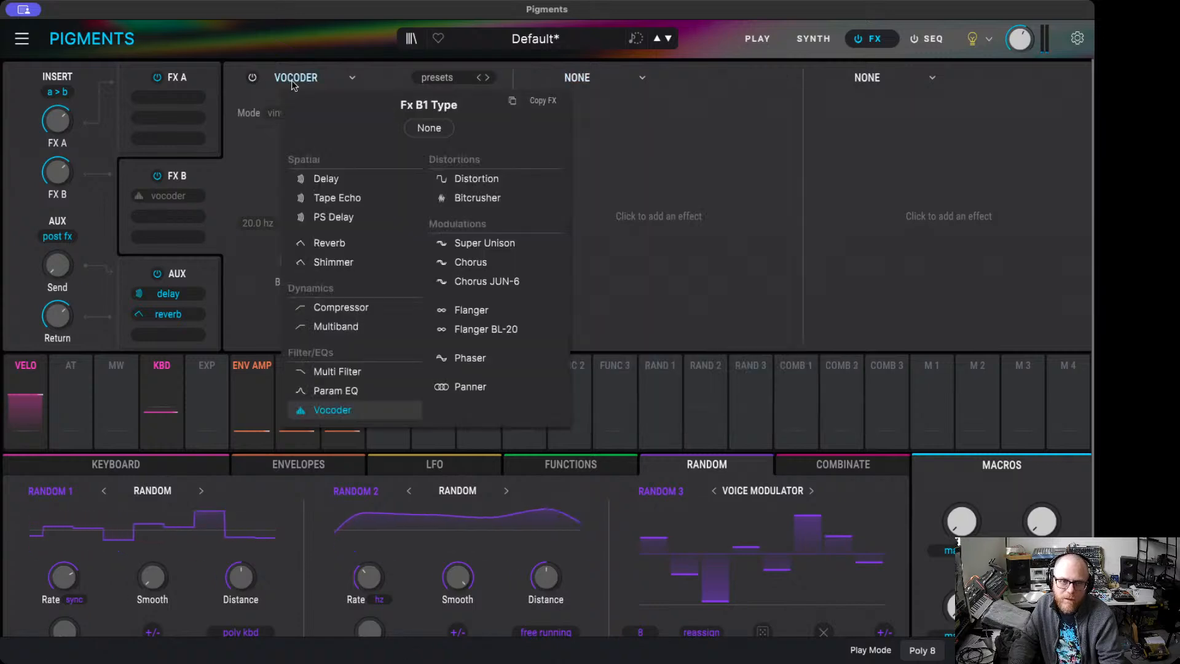
{"action": "left_click", "coordinate": [429, 126]}
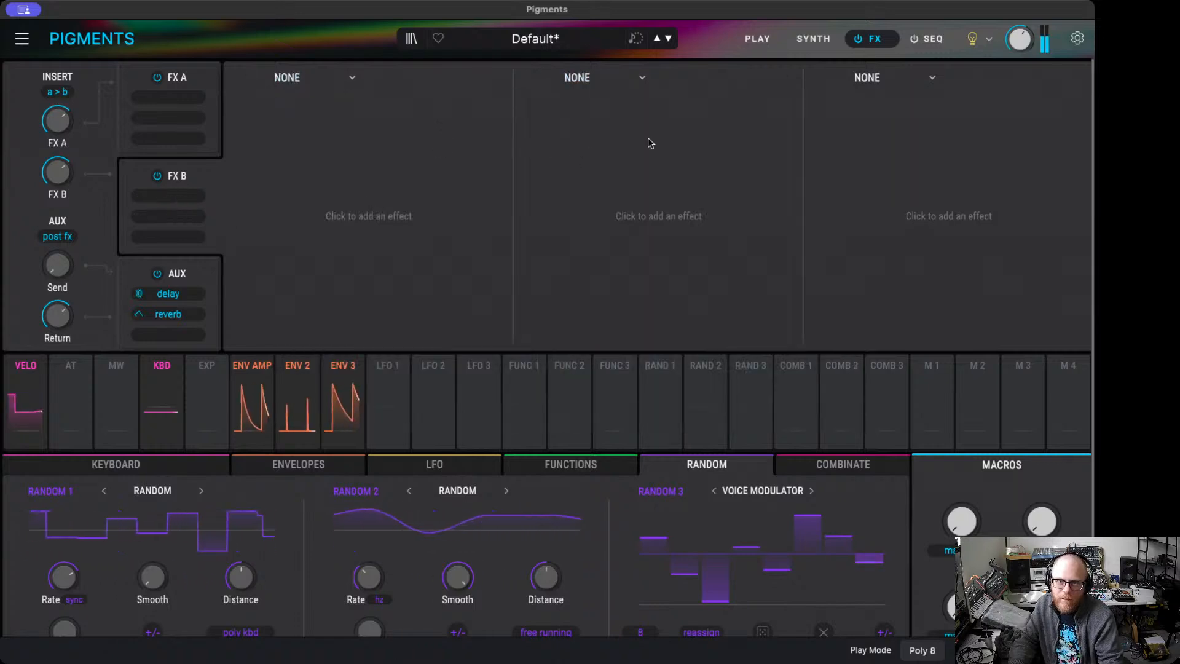
- Return to the synth view, check Env 3's FM modulation routing and shorten Env 3's Decay slightly
{"action": "left_click", "coordinate": [810, 40]}
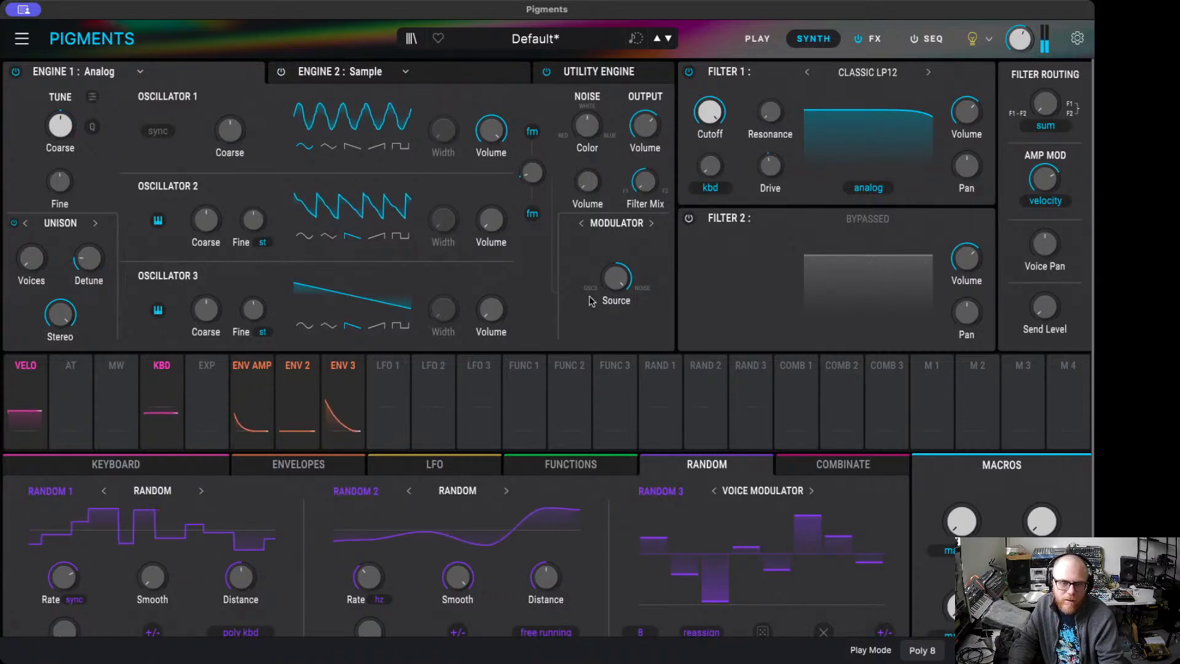
{"action": "left_click", "coordinate": [343, 363]}
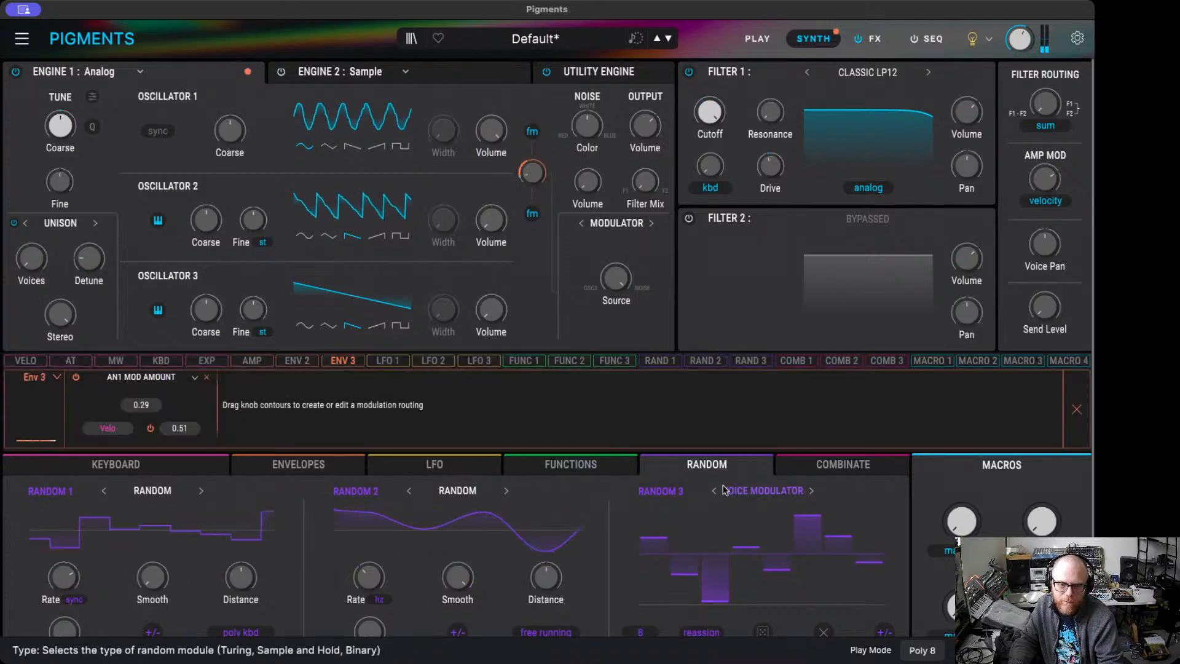
{"action": "left_click_drag", "start_coordinate": [144, 406], "coordinate": [145, 405]}
{"action": "left_click", "coordinate": [321, 466]}
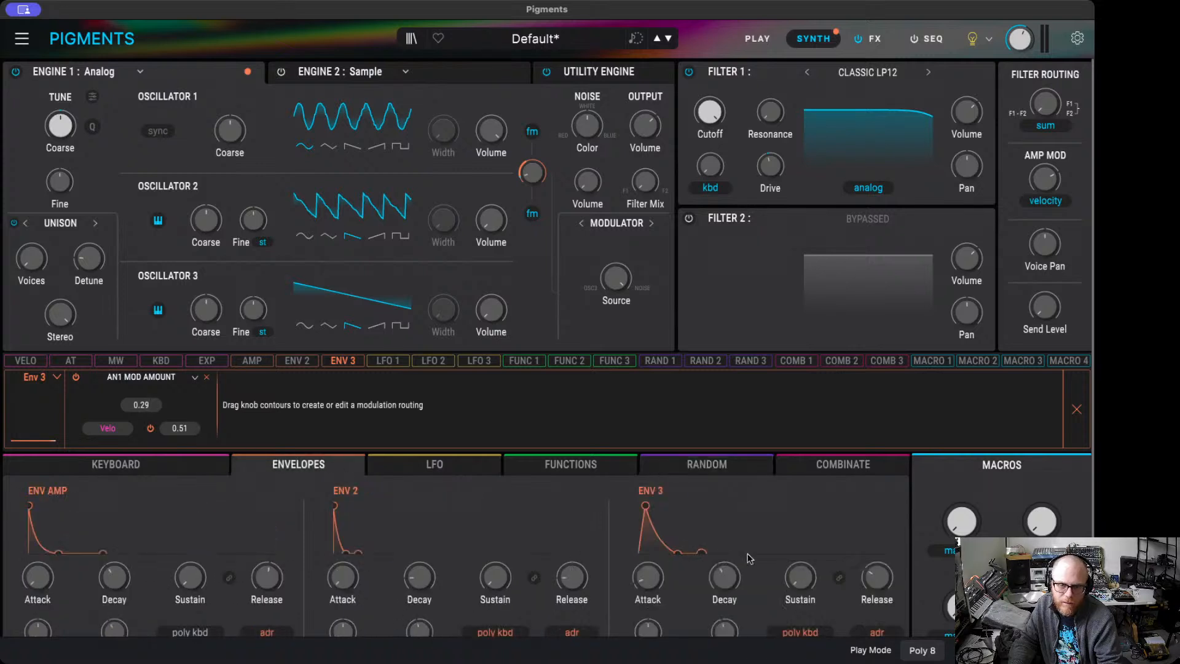
{"action": "left_click_drag", "start_coordinate": [724, 579], "coordinate": [724, 578]}
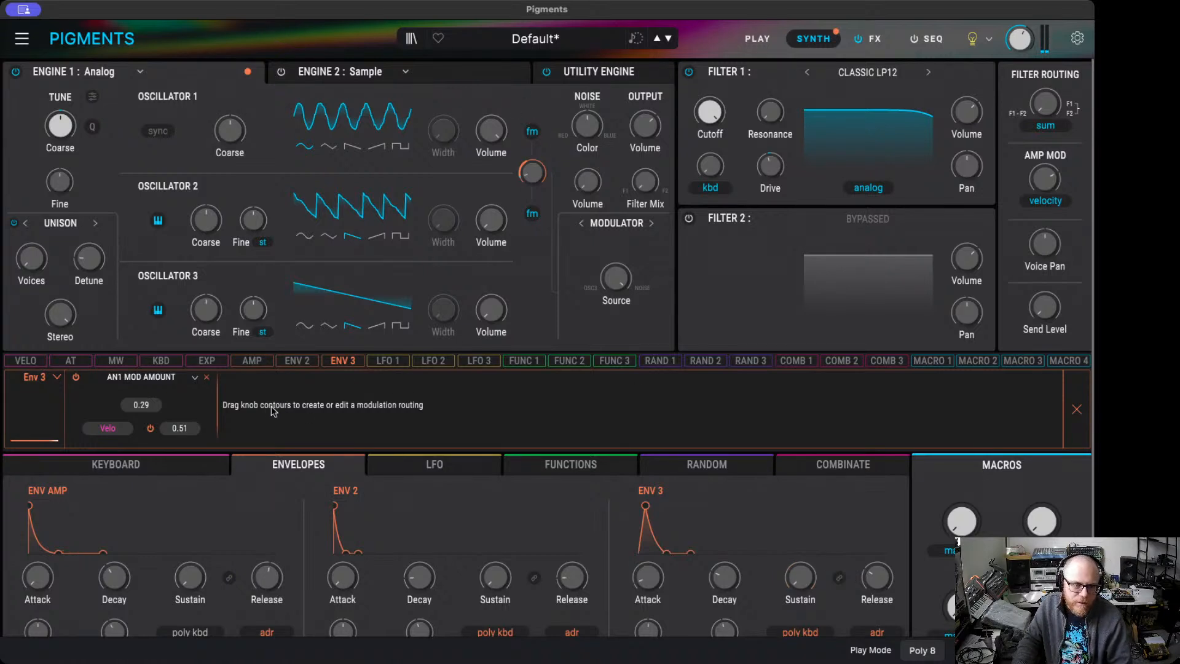
- Lower Env 3's modulation depth on Engine 1's FM amount to 0.19
{"action": "mouse_move", "coordinate": [525, 161]}
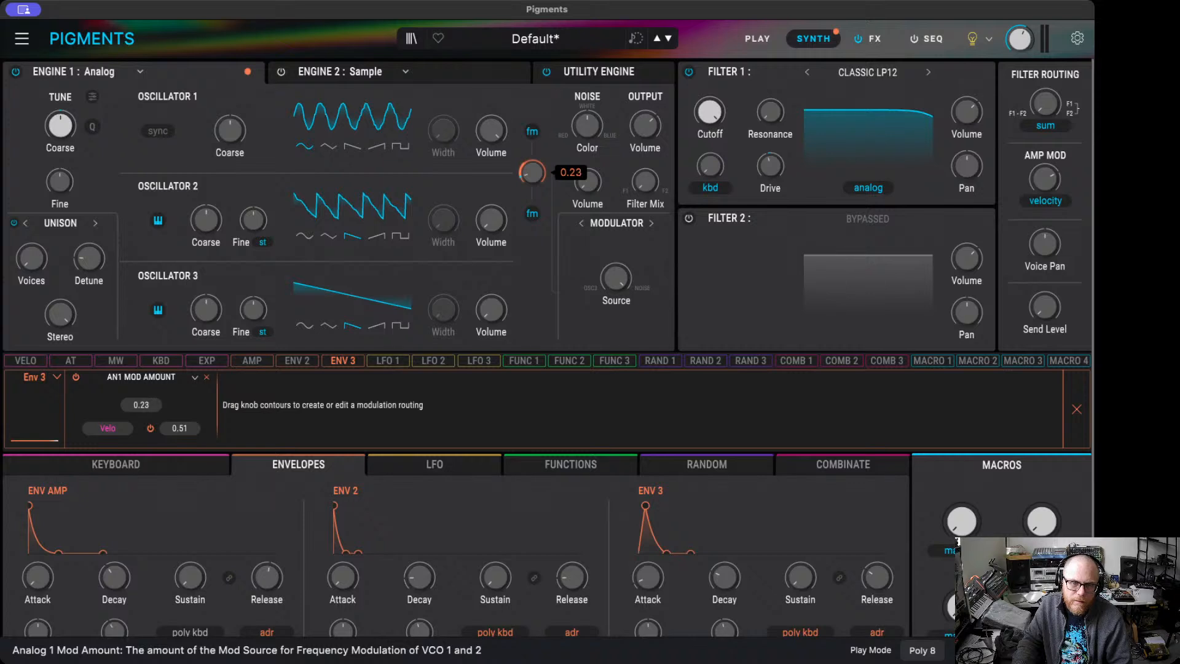
{"action": "left_click_drag", "start_coordinate": [526, 162], "coordinate": [526, 164]}
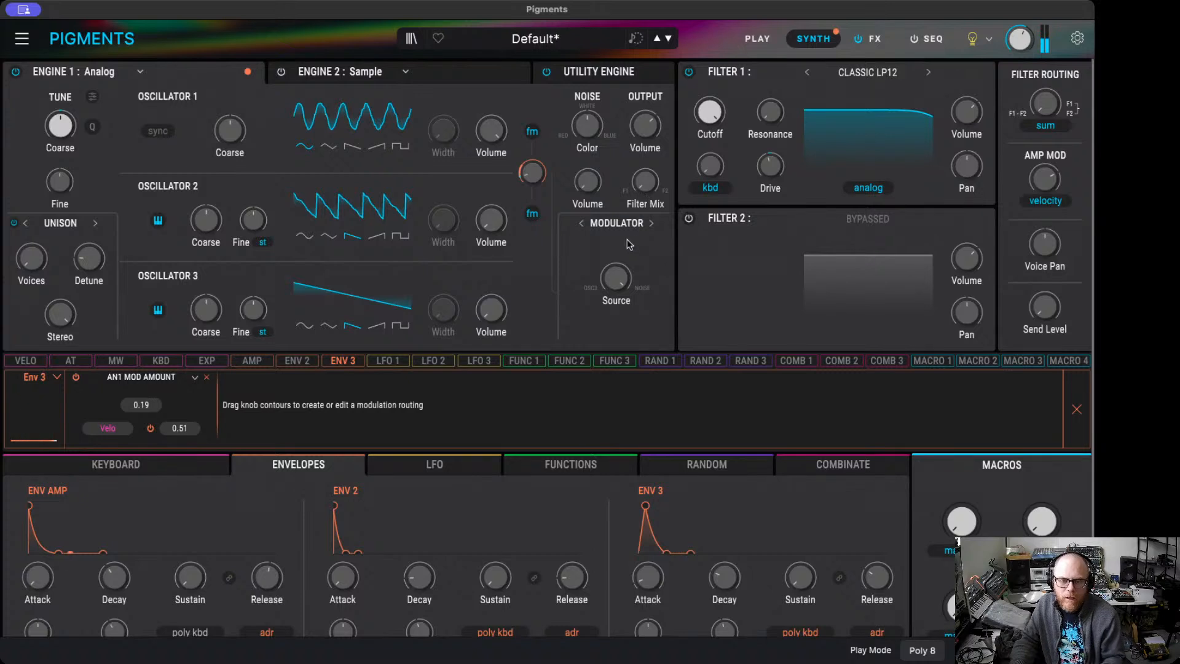
{"action": "left_click", "coordinate": [69, 361]}
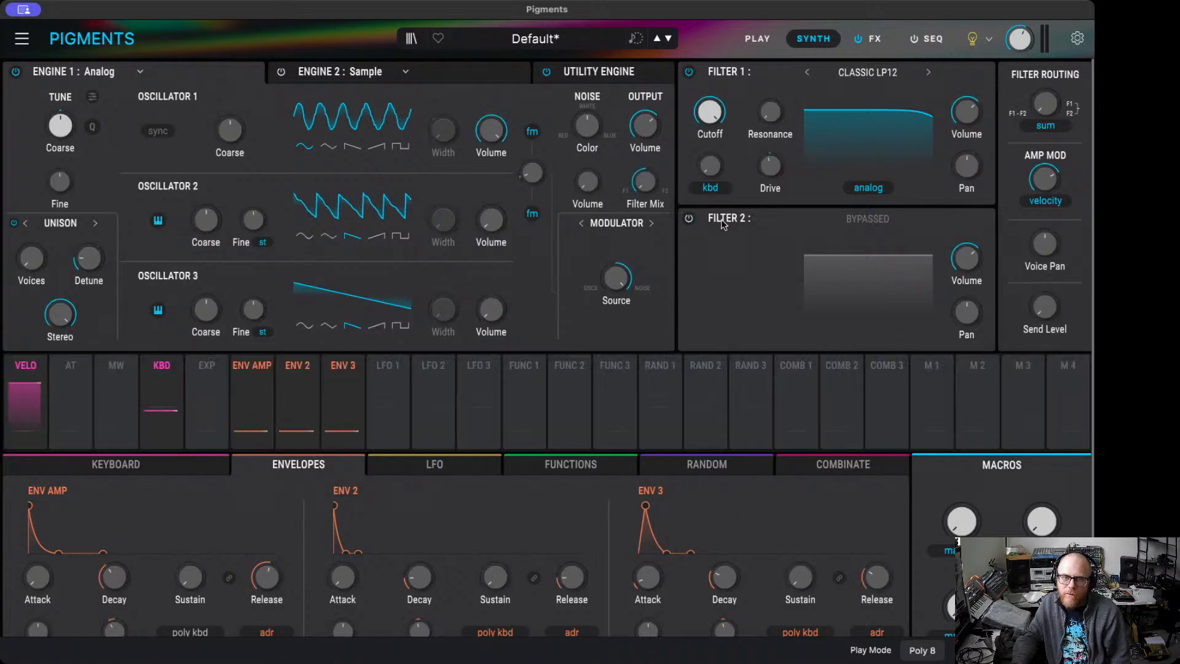
- Enable Filter 2, change its type to LoFi and lower its Freq to slightly below 842 Hz
{"action": "left_click", "coordinate": [688, 218]}
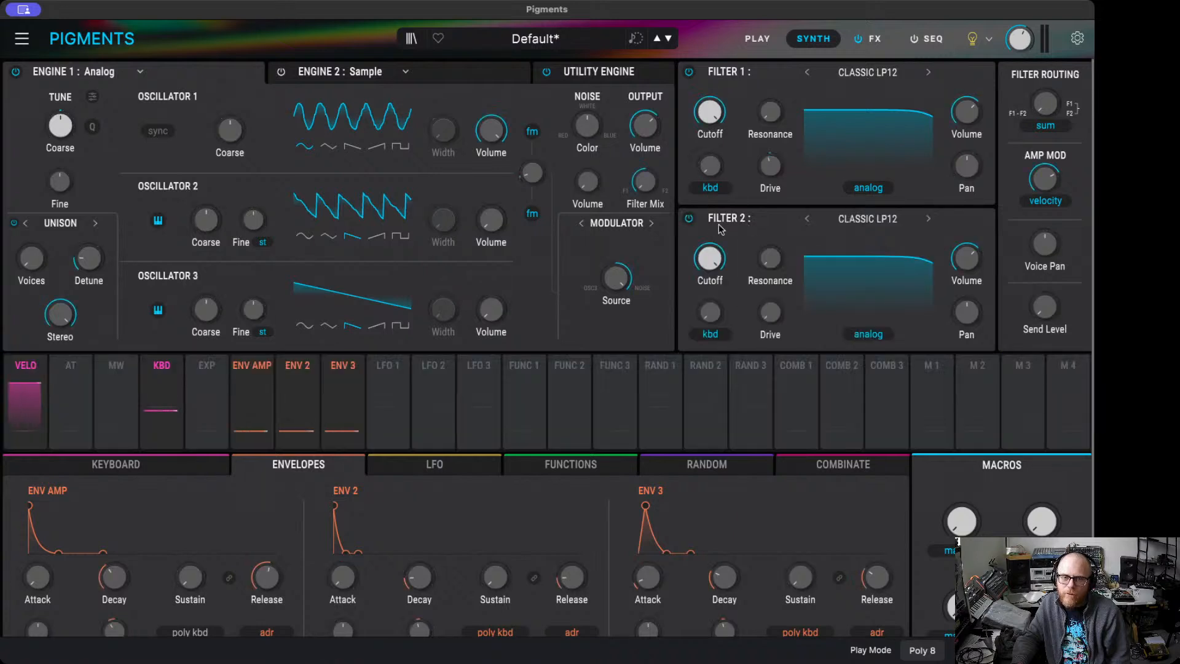
{"action": "left_click", "coordinate": [879, 226]}
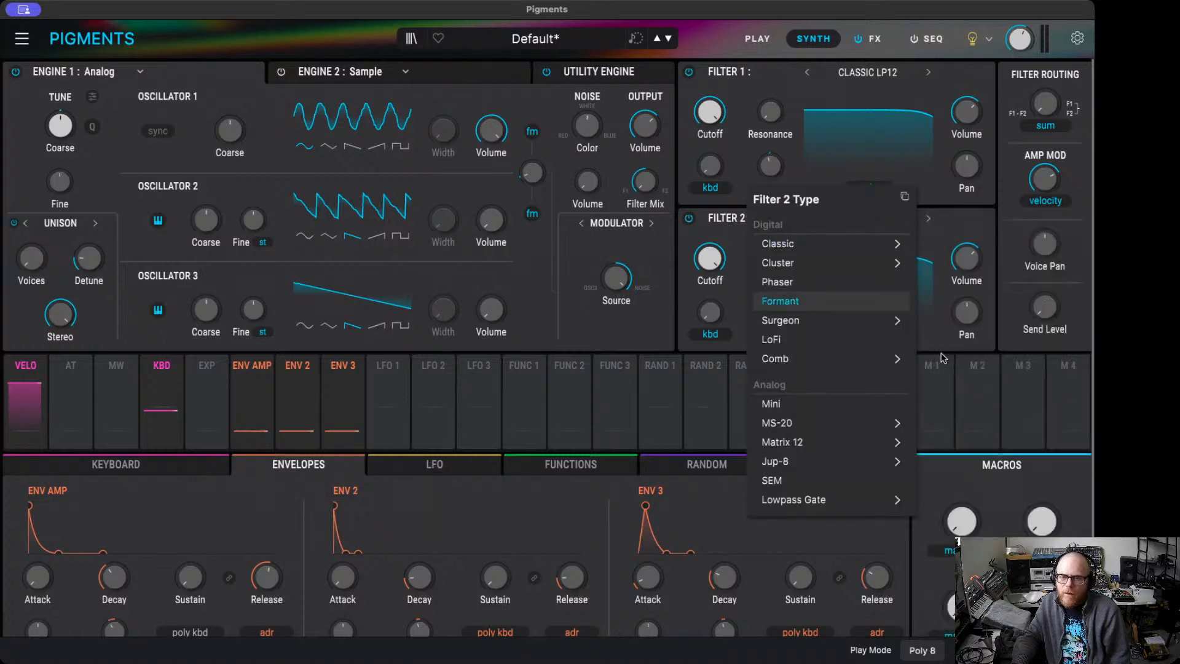
{"action": "left_click", "coordinate": [852, 341]}
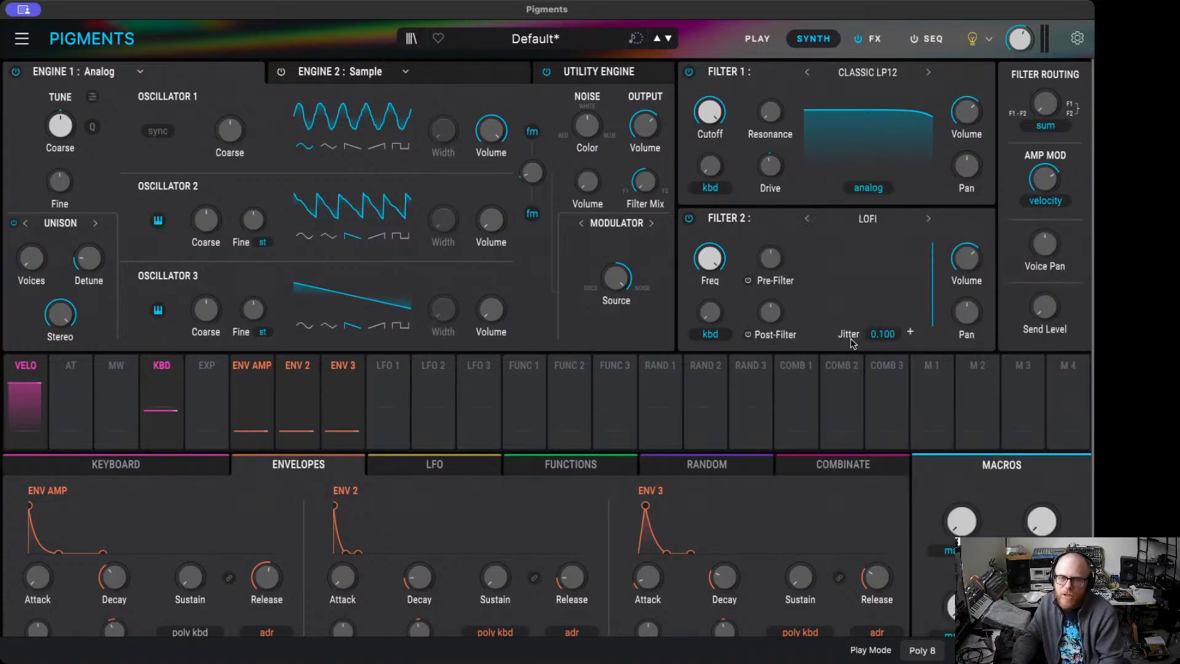
{"action": "mouse_move", "coordinate": [706, 260]}
{"action": "left_mouse_down"}
{"action": "mouse_move", "coordinate": [706, 244]}
{"action": "mouse_move", "coordinate": [707, 280]}
{"action": "left_mouse_up"}
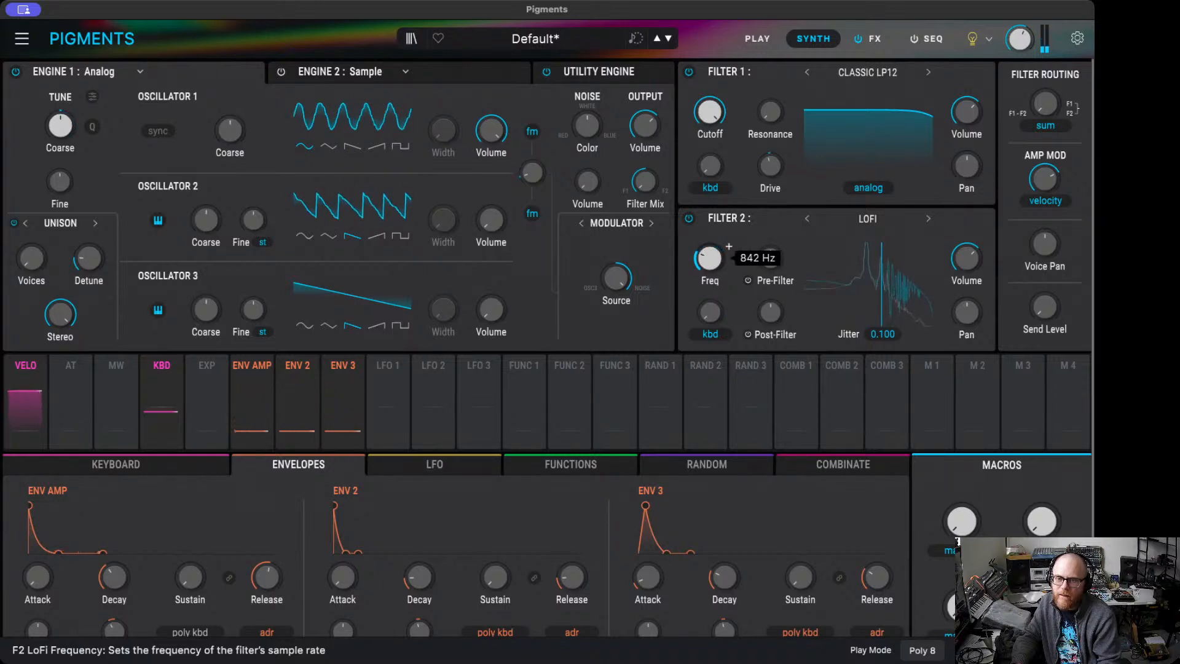
{"action": "left_click_drag", "start_coordinate": [706, 280], "coordinate": [707, 284]}
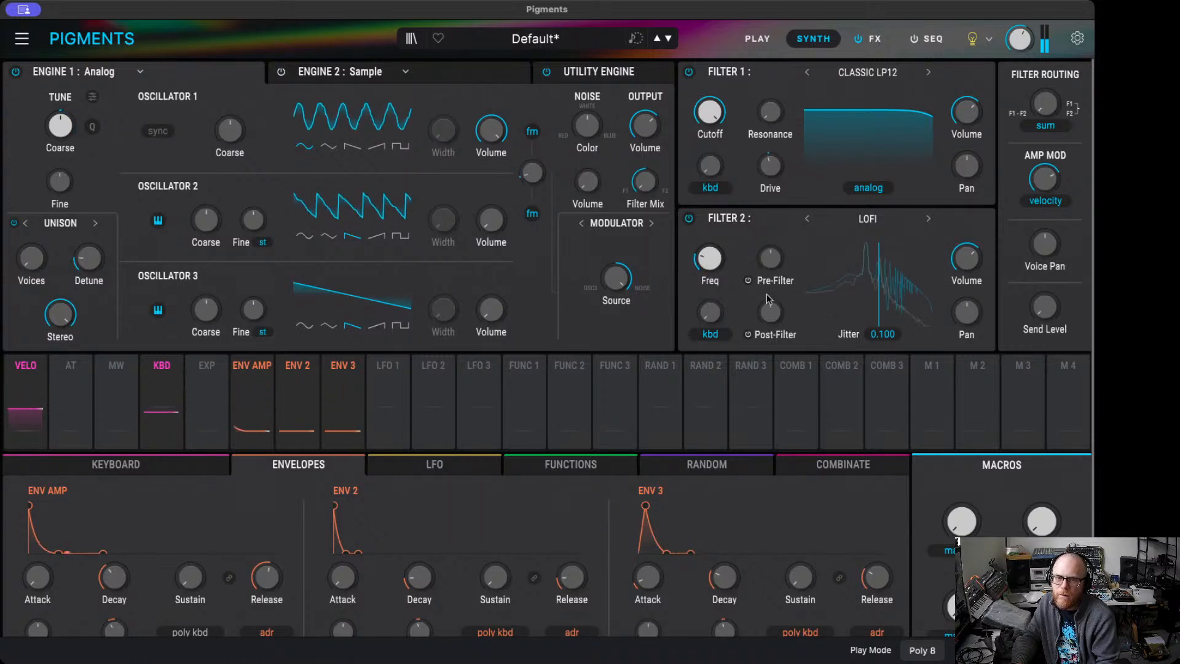
- Enable Filter 2's Post-Filter, raise its frequency shift to 0.712 and bring it back to 0.528
{"action": "left_click", "coordinate": [749, 333]}
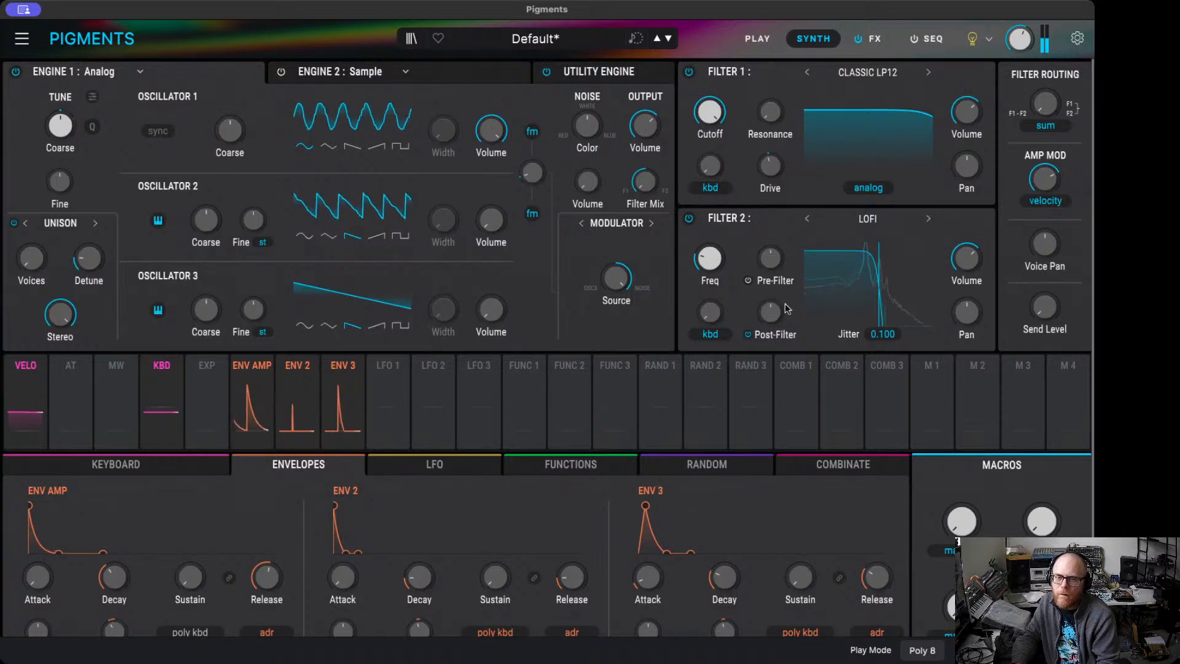
{"action": "scroll", "coordinate": [787, 304], "scroll_direction": "up", "scroll_amount": 10}
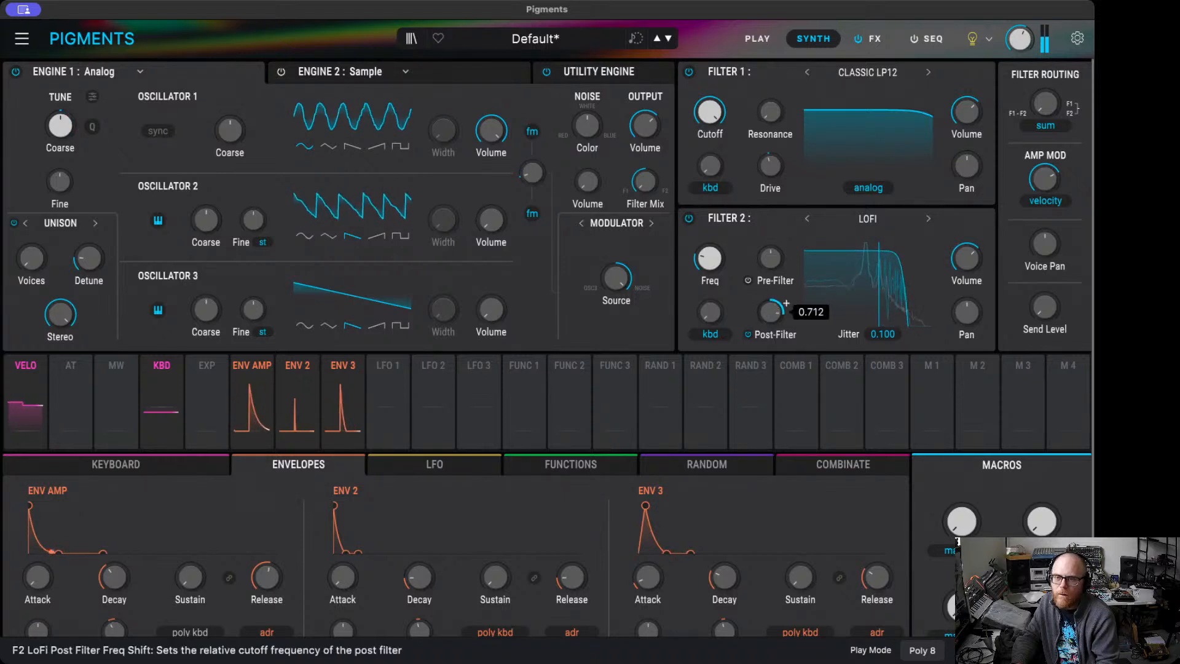
{"action": "scroll", "coordinate": [786, 302], "scroll_direction": "down", "scroll_amount": 5}
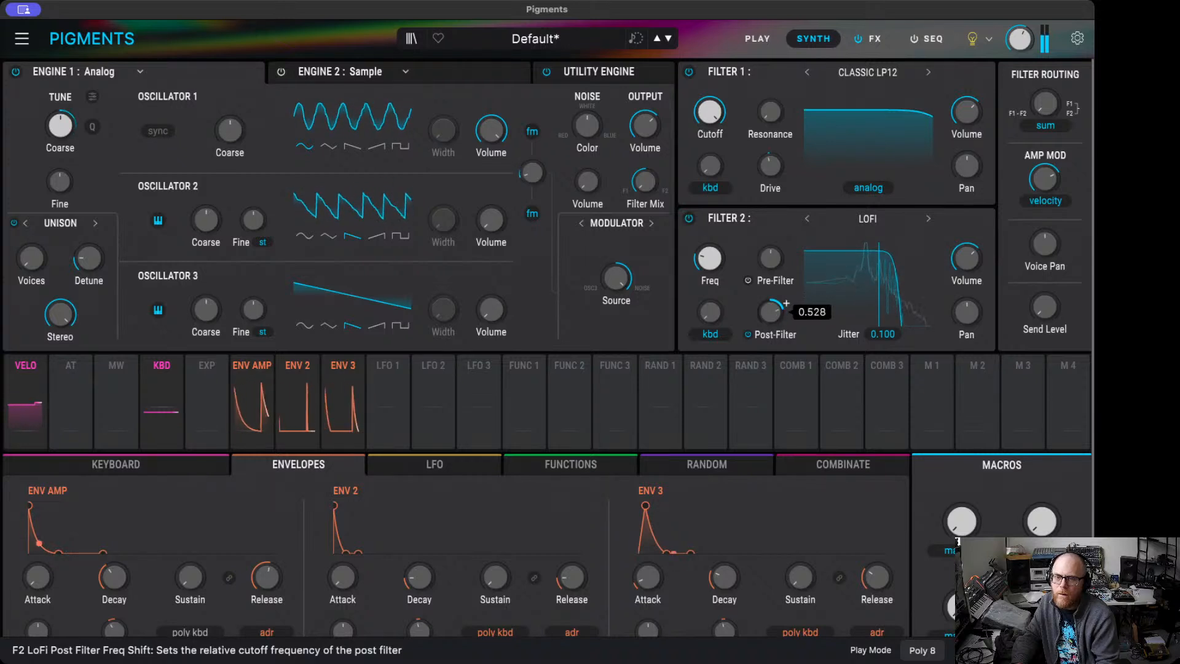
- Turn off Filter 2's Post-Filter and sweep the LoFi Jitter through high and low amounts, ending at 0.064
{"action": "scroll", "coordinate": [890, 334], "scroll_direction": "up", "scroll_amount": 7}
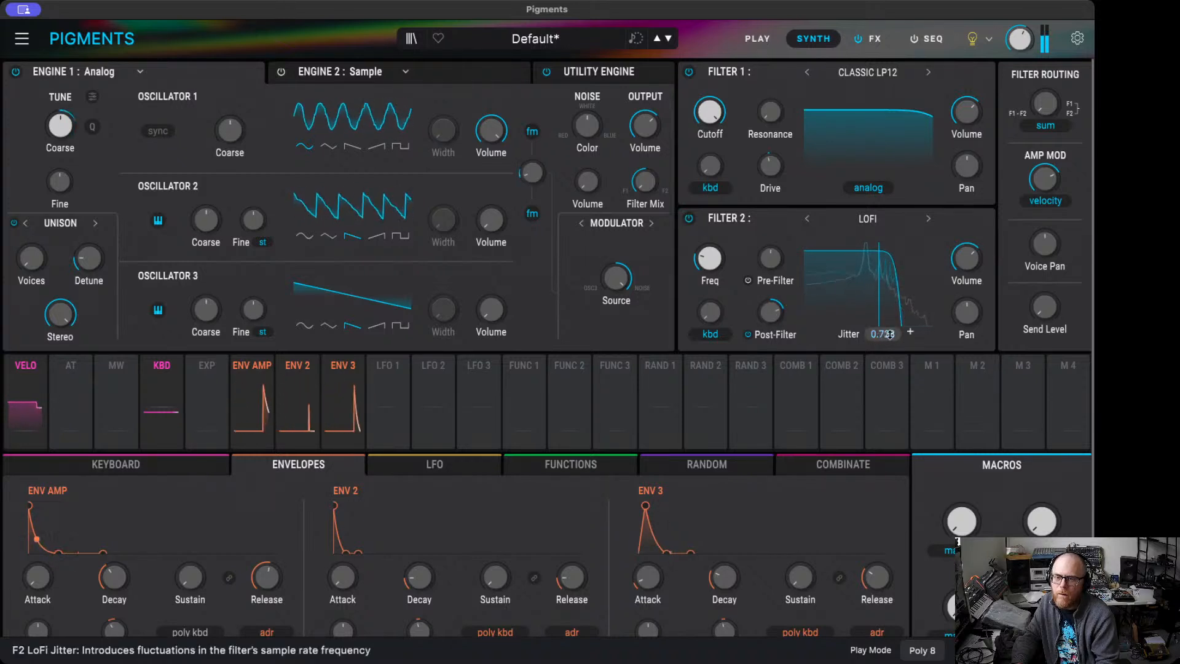
{"action": "left_click", "coordinate": [749, 336]}
{"action": "left_click_drag", "start_coordinate": [891, 336], "coordinate": [891, 365]}
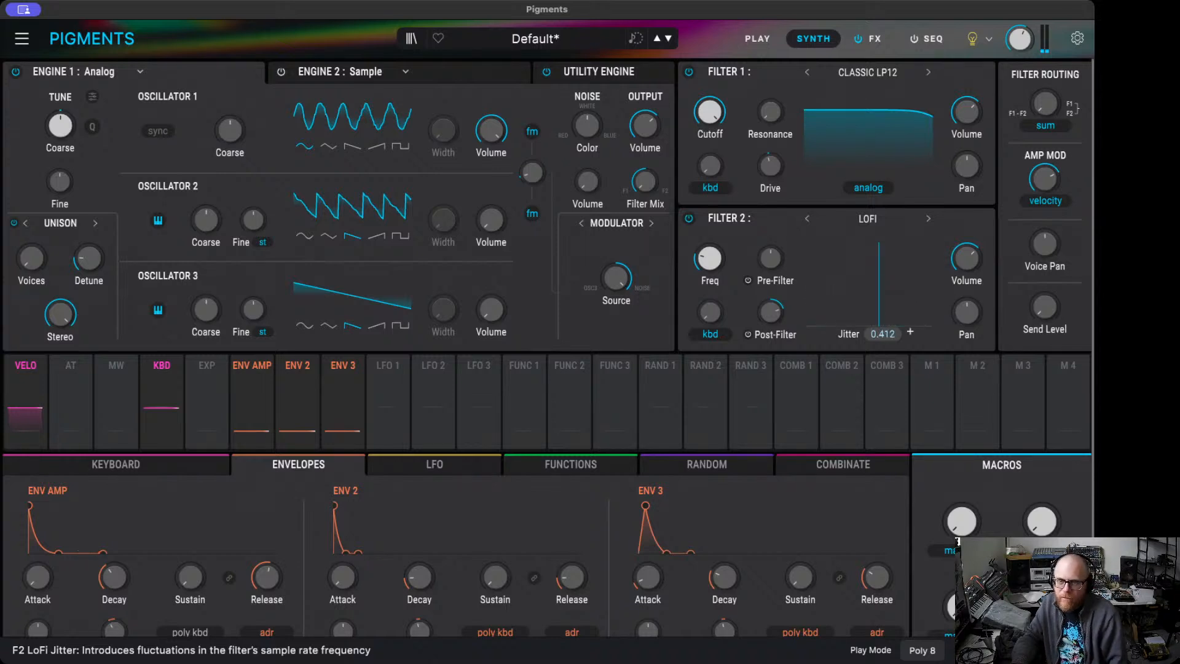
{"action": "left_click_drag", "start_coordinate": [892, 334], "coordinate": [892, 295]}
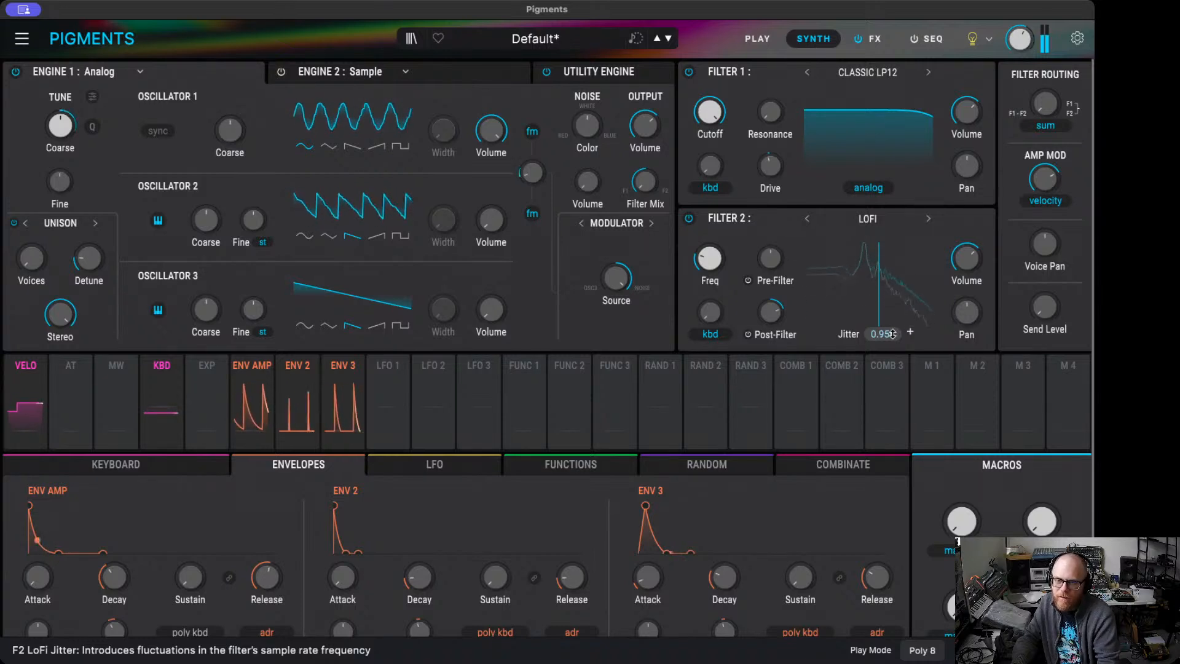
{"action": "left_click_drag", "start_coordinate": [891, 333], "coordinate": [891, 362]}
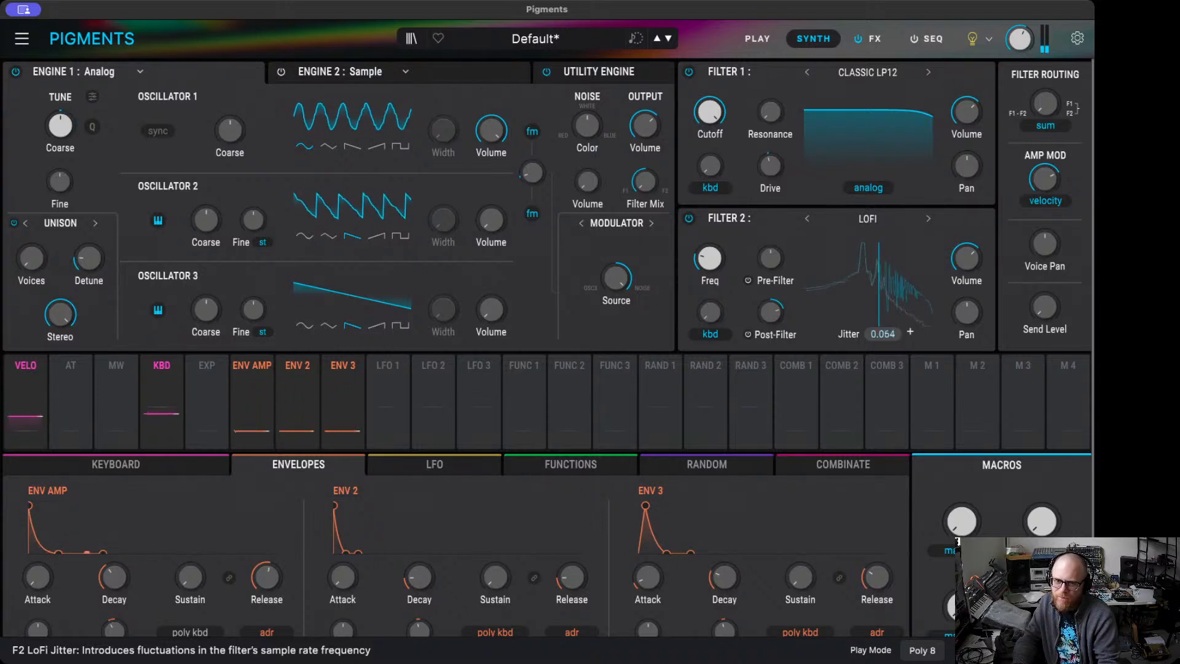
- Set Filter 2's LoFi Jitter to 0.056 and compare the sound with Filter 2 bypassed
{"action": "left_click_drag", "start_coordinate": [882, 334], "coordinate": [882, 338]}
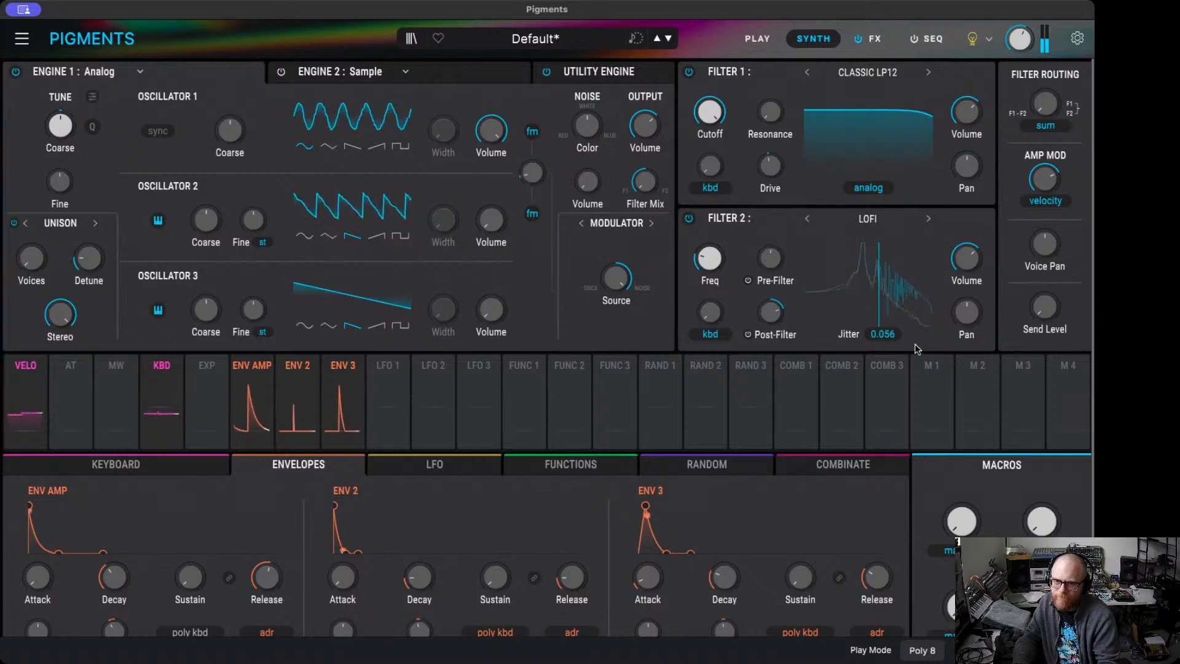
{"action": "left_click", "coordinate": [689, 219]}
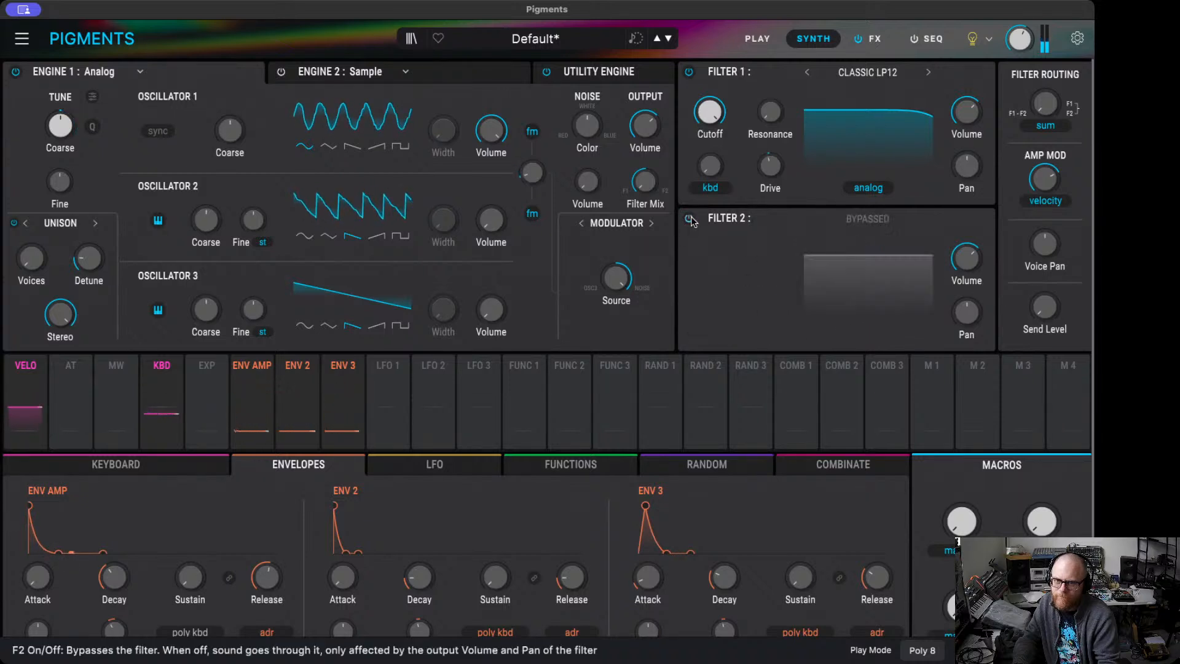
{"action": "left_click", "coordinate": [690, 219]}
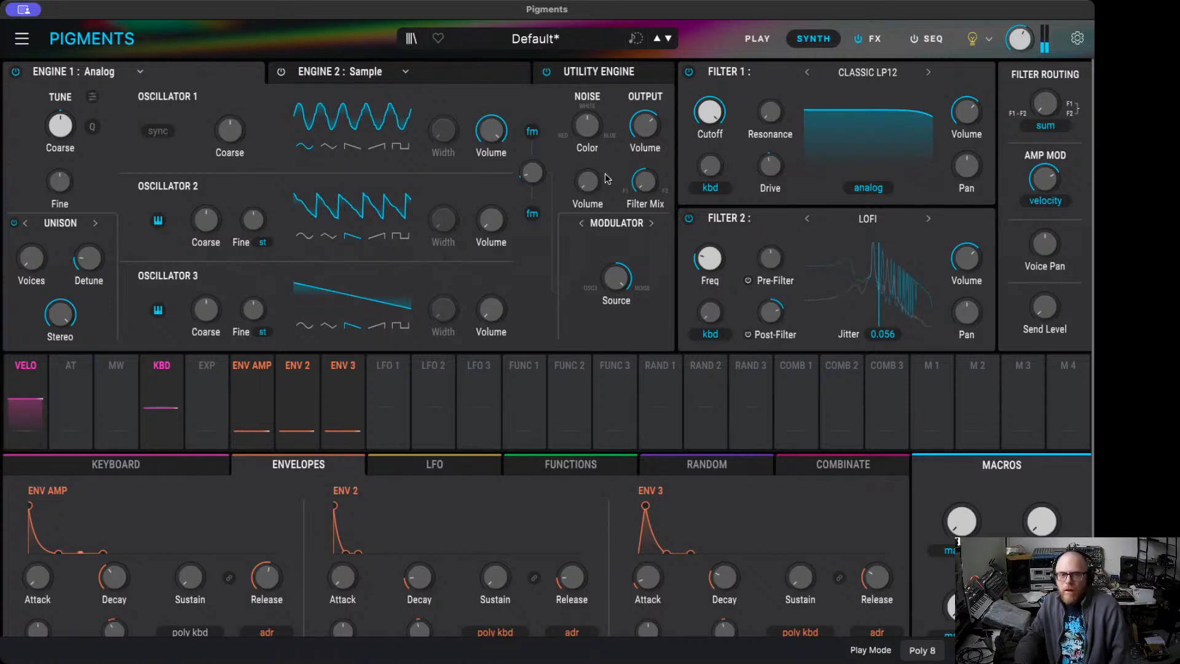
{"action": "left_click", "coordinate": [688, 219]}
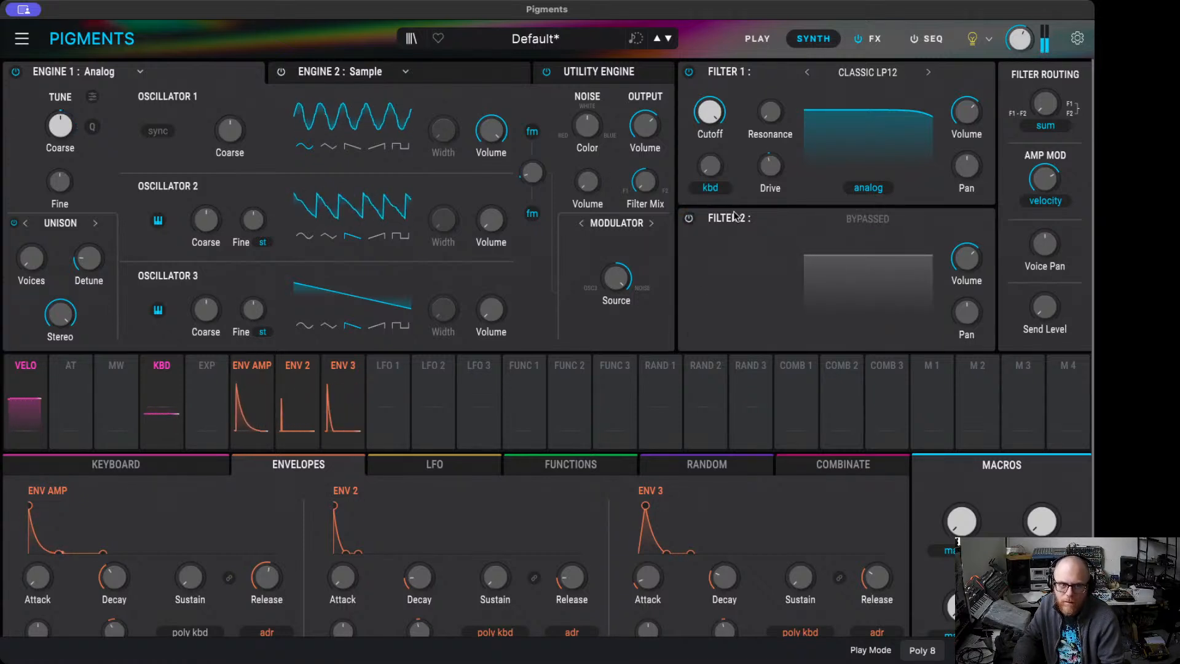
- Re-enable Filter 2, activate its Pre-Filter and adjust the Pre-Filter's frequency shift
{"action": "left_click", "coordinate": [688, 219]}
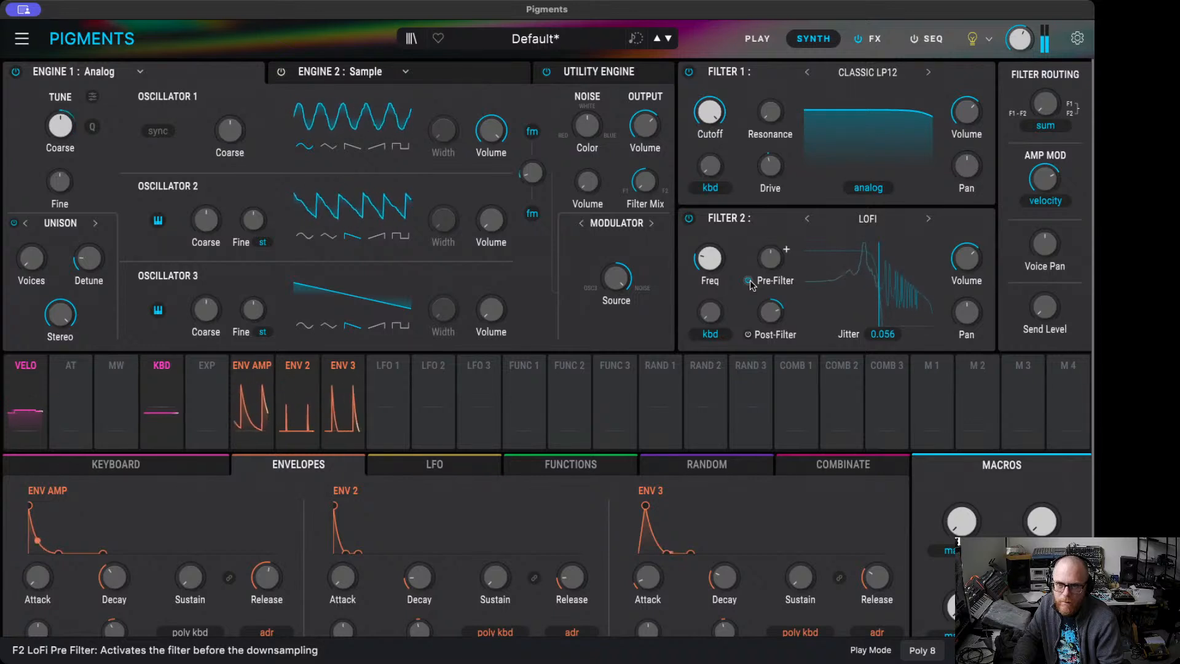
{"action": "left_click_drag", "start_coordinate": [771, 259], "coordinate": [770, 294]}
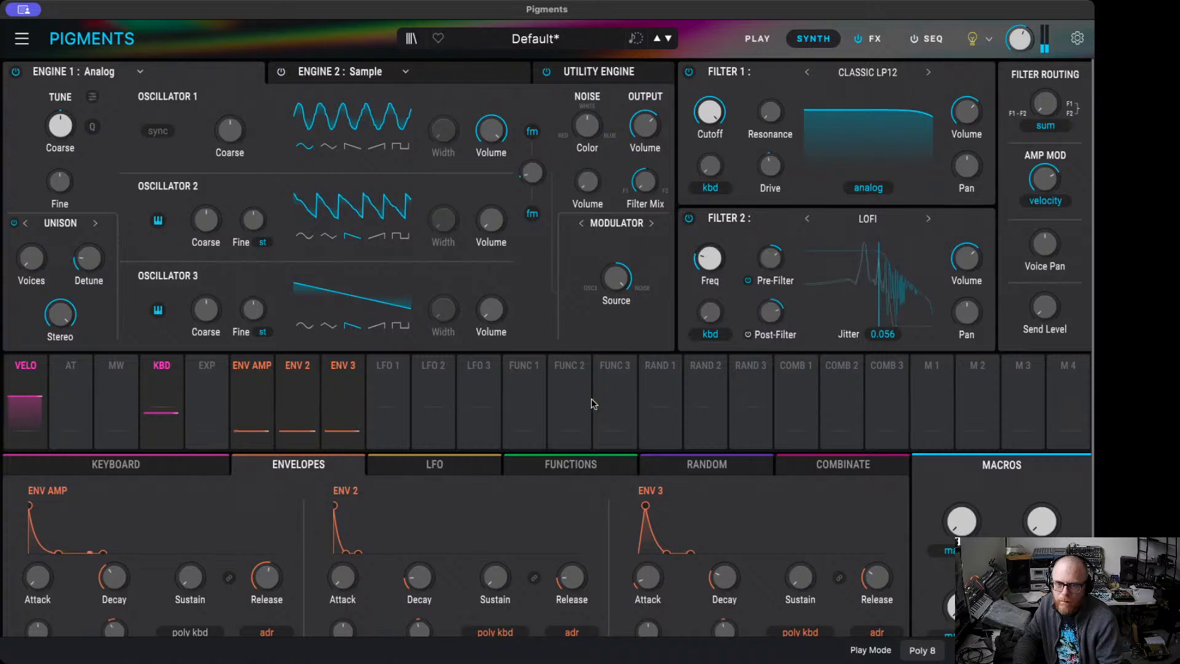
- Assign Env 2 to Filter 2's LoFi Freq at 0.29, invert the amount to -0.29 and raise Freq to 2235 Hz
{"action": "left_click", "coordinate": [297, 376]}
{"action": "left_click_drag", "start_coordinate": [701, 245], "coordinate": [701, 228]}
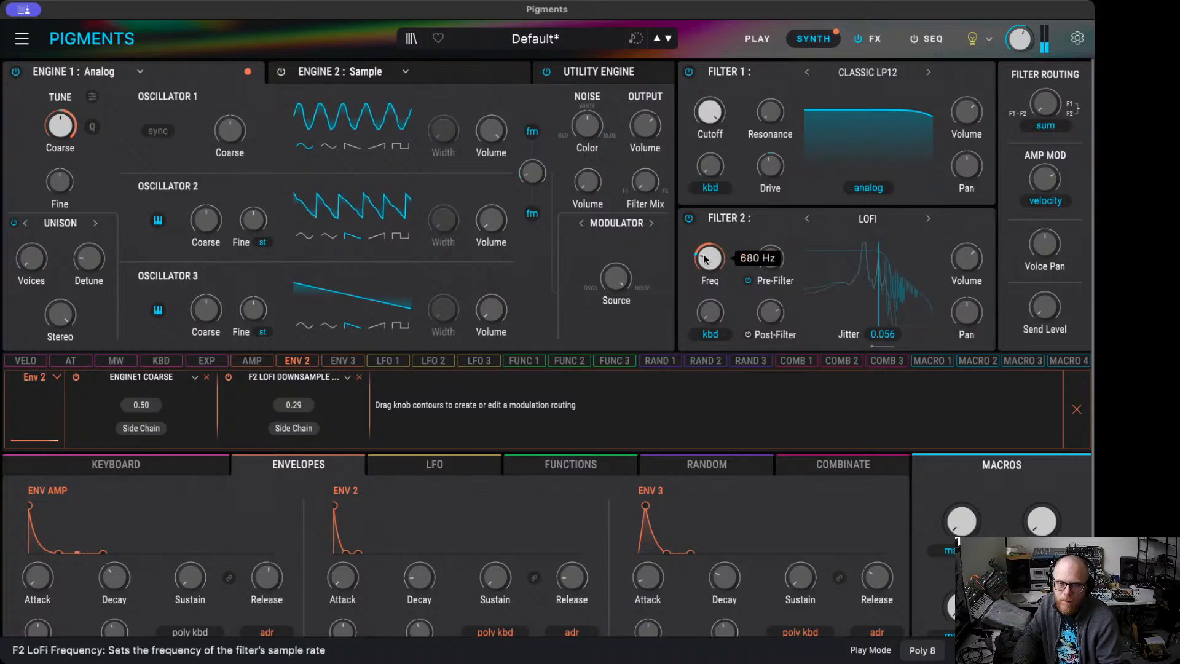
{"action": "mouse_move", "coordinate": [705, 263]}
{"action": "left_mouse_down"}
{"action": "mouse_move", "coordinate": [706, 242]}
{"action": "mouse_move", "coordinate": [706, 264]}
{"action": "left_mouse_up"}
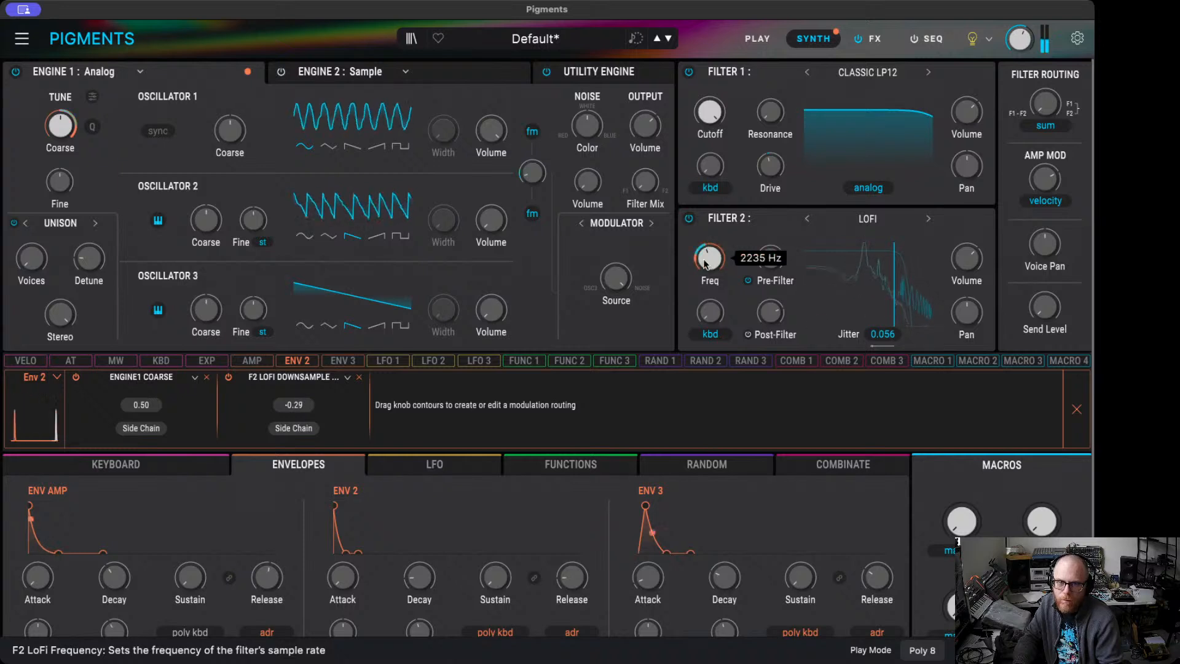
- Raise Filter 2's Freq to 14510 Hz, deepen its Env 2 modulation to -0.37 and settle Freq slightly below 13931 Hz
{"action": "left_click_drag", "start_coordinate": [706, 254], "coordinate": [706, 234]}
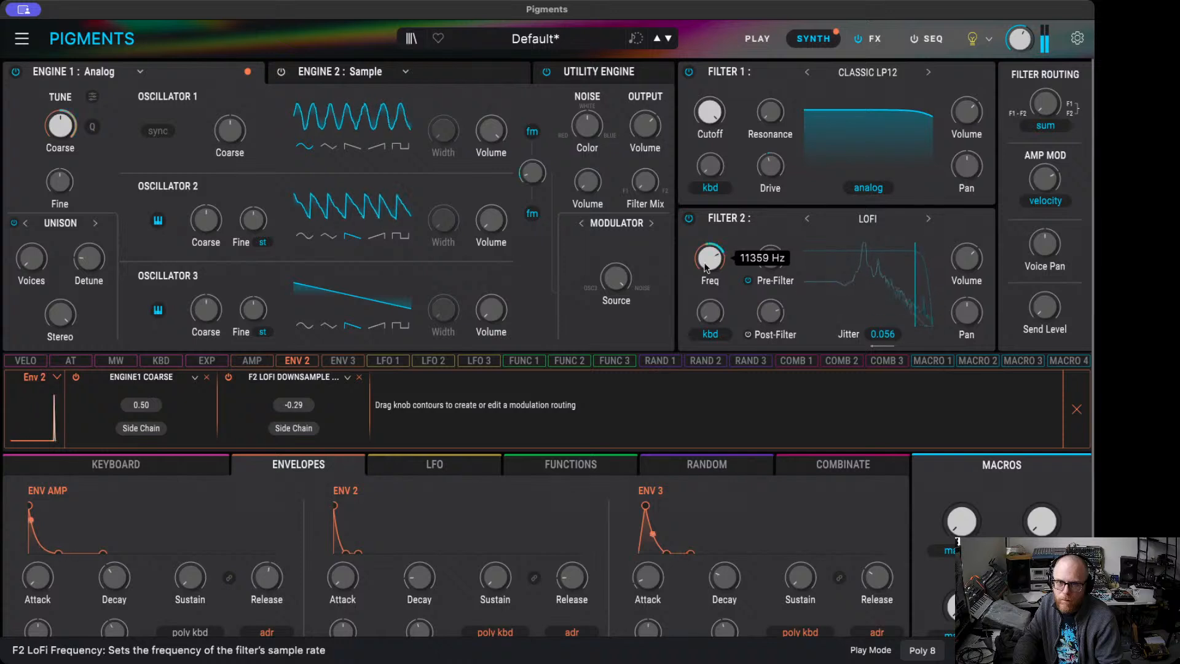
{"action": "scroll", "coordinate": [706, 266], "scroll_direction": "up", "scroll_amount": 3}
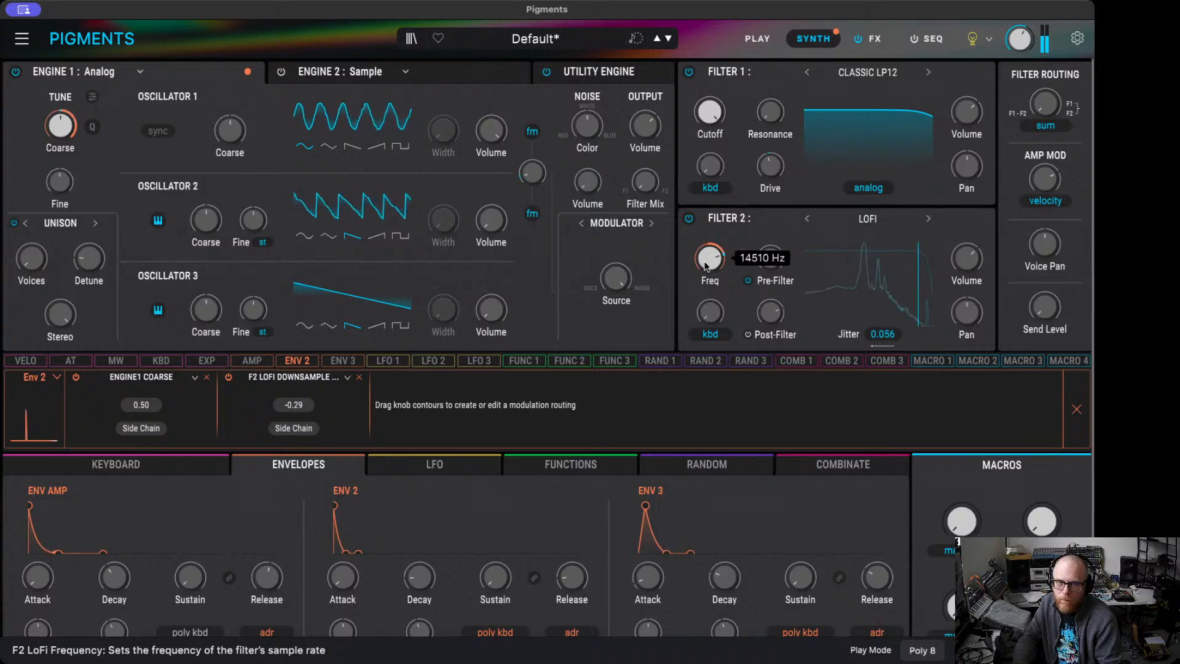
{"action": "scroll", "coordinate": [710, 258], "scroll_direction": "down", "scroll_amount": 3}
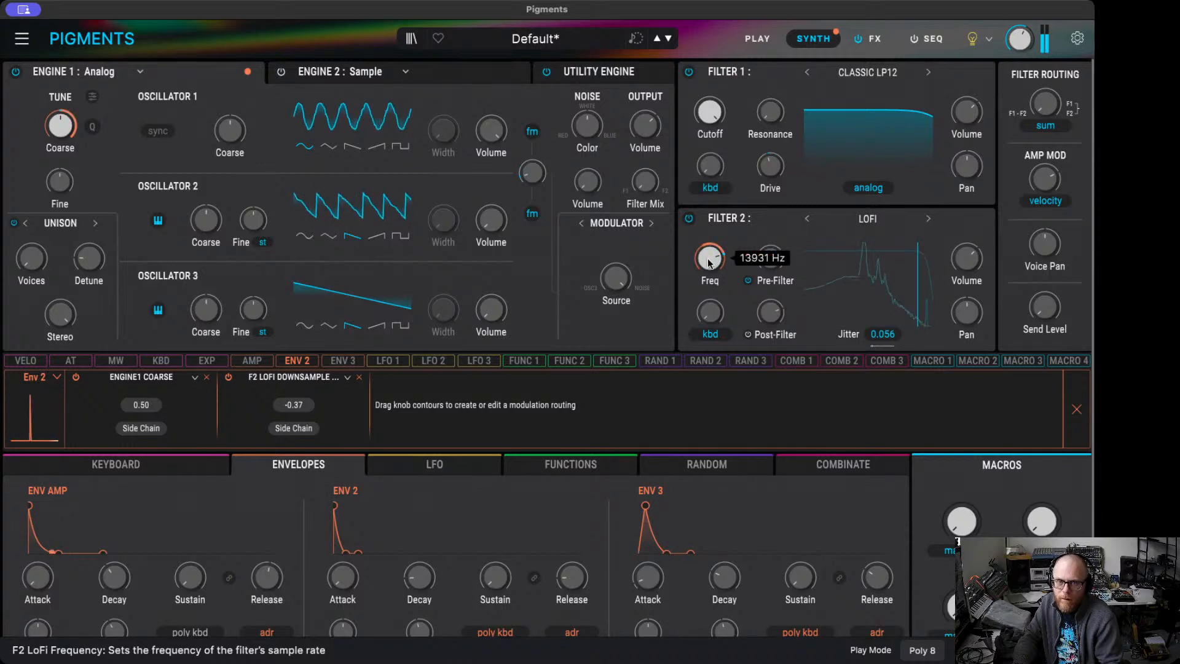
{"action": "left_click_drag", "start_coordinate": [709, 258], "coordinate": [710, 256]}
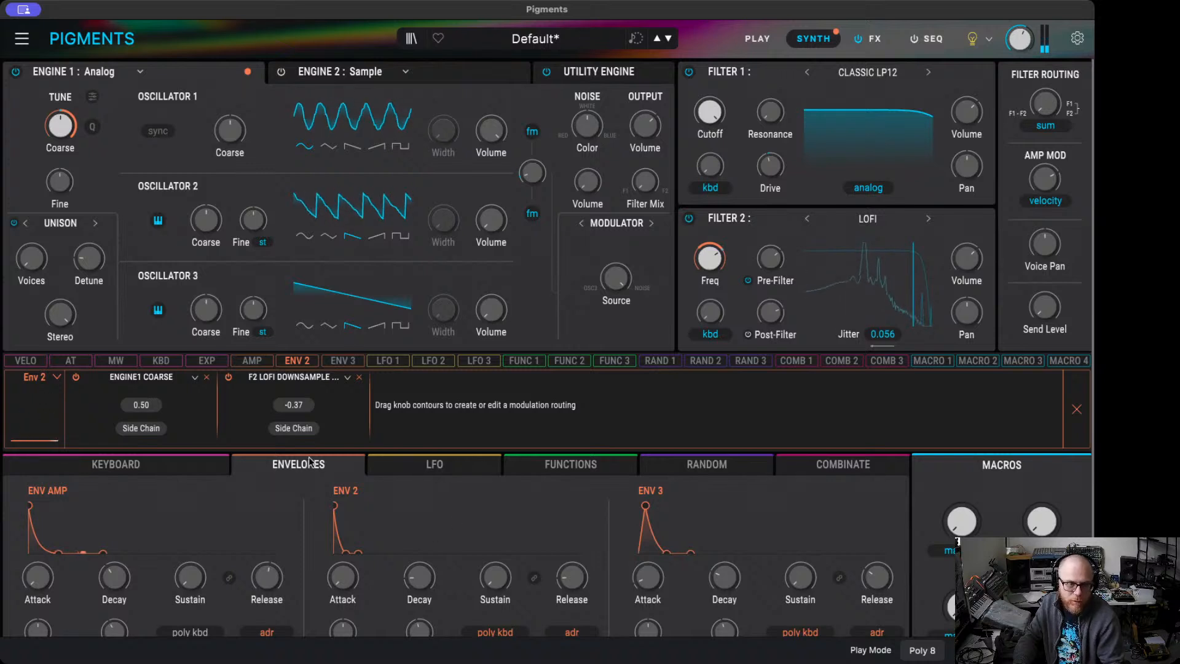
- Side-chain Env 2's modulation of Filter 2's LoFi frequency to Velocity, with an amount of 0.83
{"action": "left_click", "coordinate": [294, 430]}
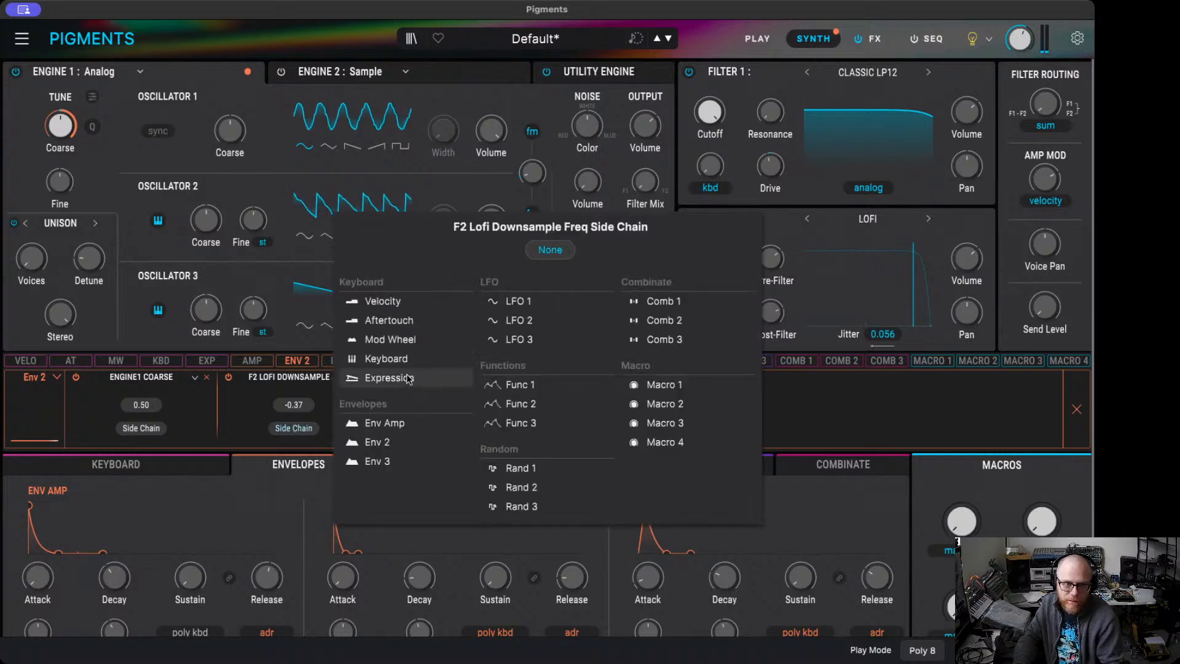
{"action": "left_click", "coordinate": [393, 301]}
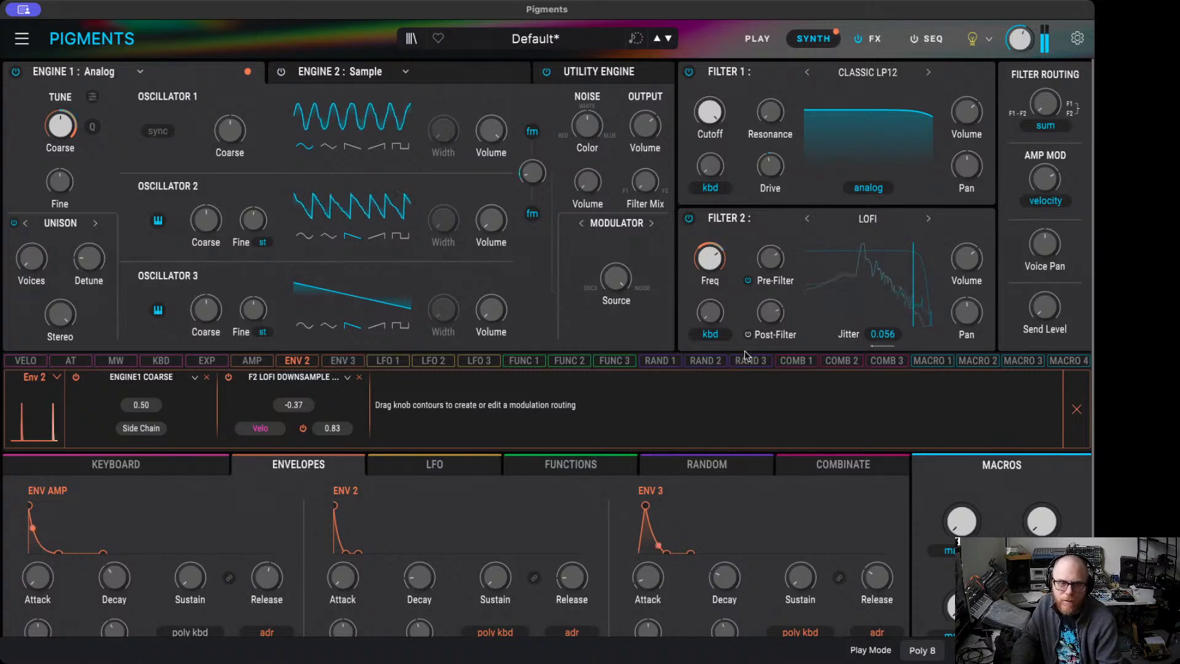
- Speed up LFO 1 and assign it to Filter 1's Cutoff, first at -0.13 and finally at -0.36
{"action": "left_click", "coordinate": [386, 360]}
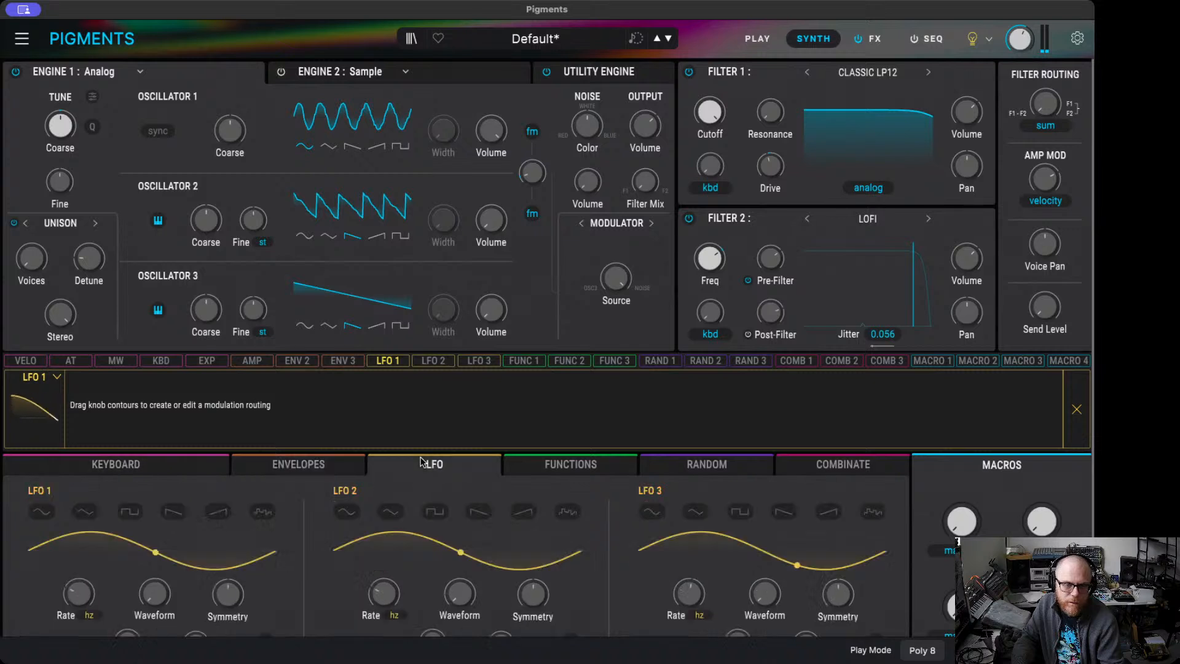
{"action": "left_click_drag", "start_coordinate": [79, 589], "coordinate": [79, 531]}
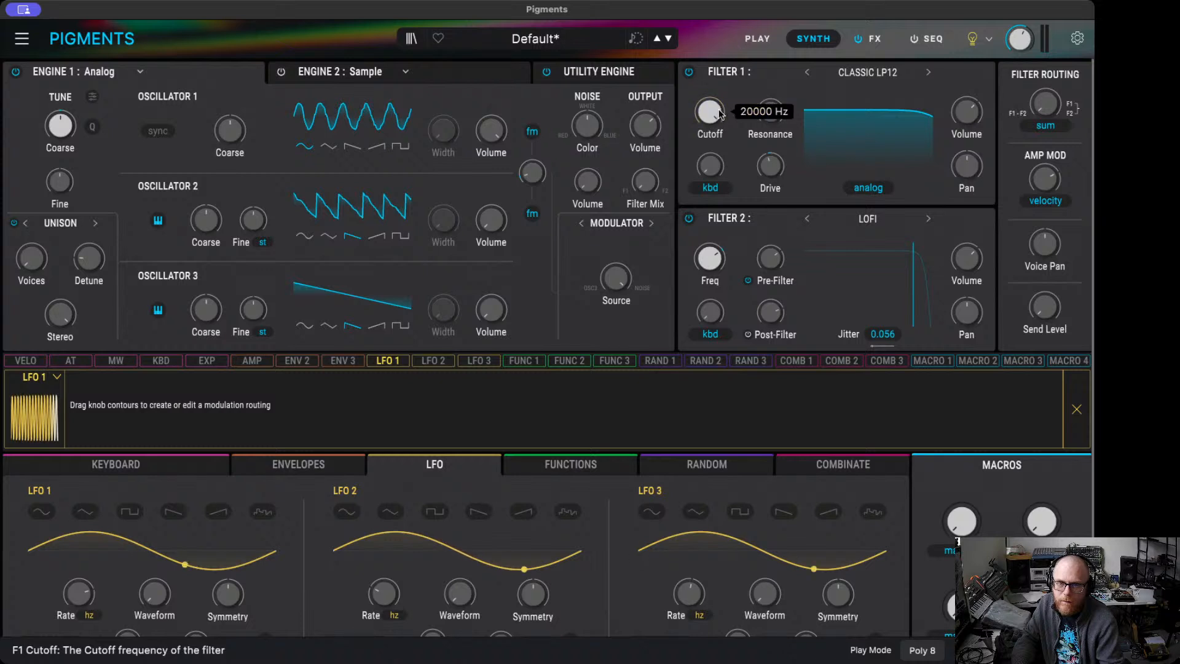
{"action": "left_click_drag", "start_coordinate": [723, 112], "coordinate": [723, 120]}
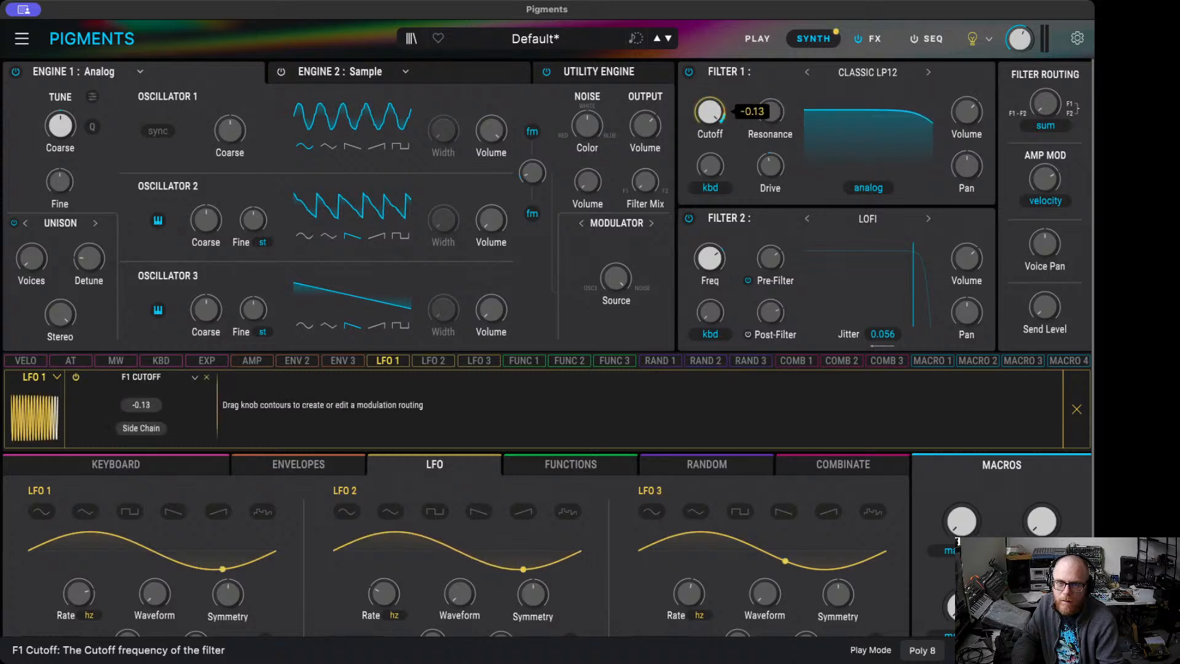
{"action": "scroll", "coordinate": [244, 552], "scroll_direction": "down", "scroll_amount": 2}
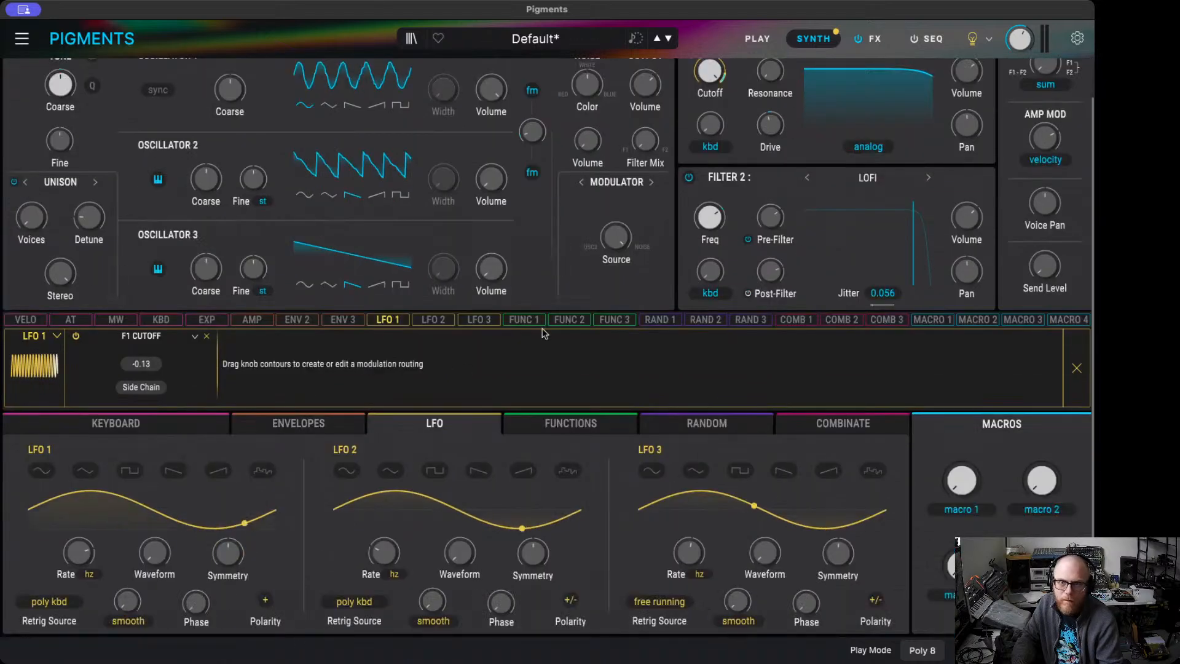
{"action": "scroll", "coordinate": [738, 166], "scroll_direction": "up", "scroll_amount": 2}
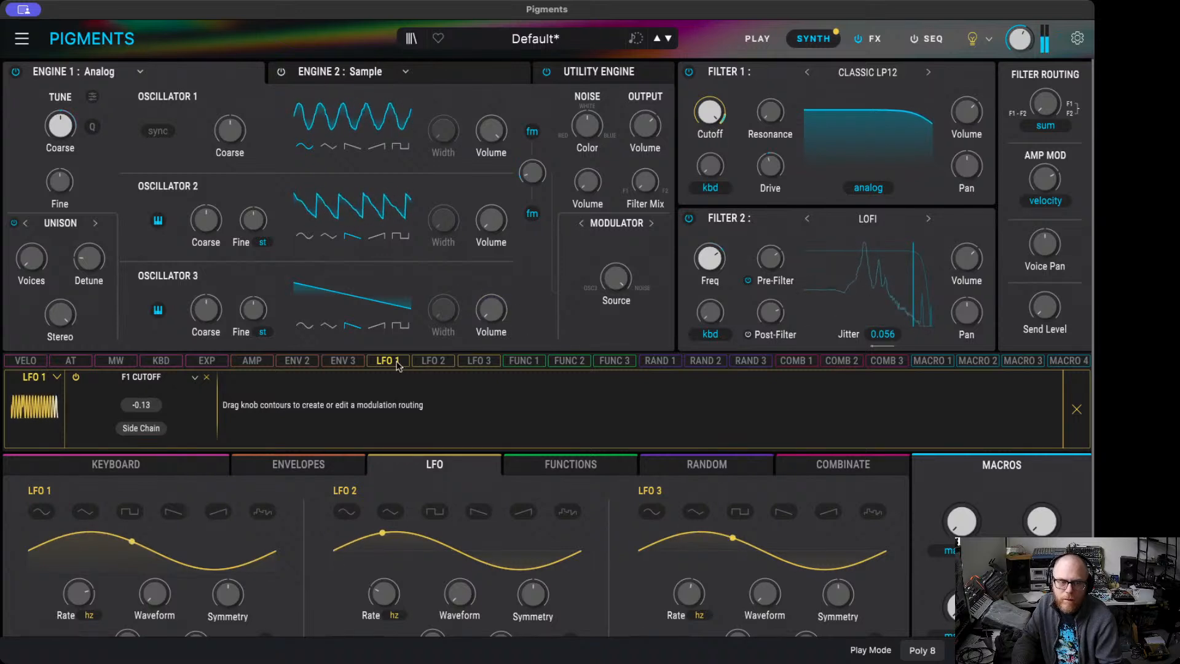
{"action": "left_click_drag", "start_coordinate": [716, 114], "coordinate": [723, 110]}
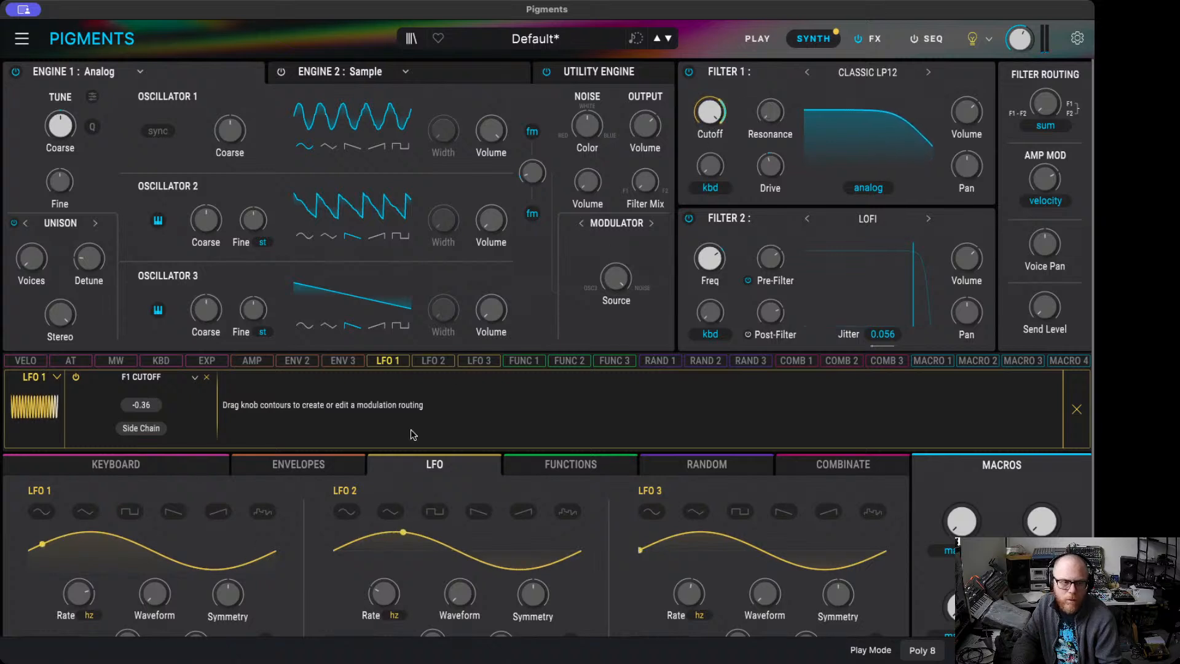
- Slow LFO 1 to 3.40 Hz, raise its rate to 200 Hz and remove its modulation of Filter 1's Cutoff
{"action": "left_click_drag", "start_coordinate": [78, 601], "coordinate": [78, 623]}
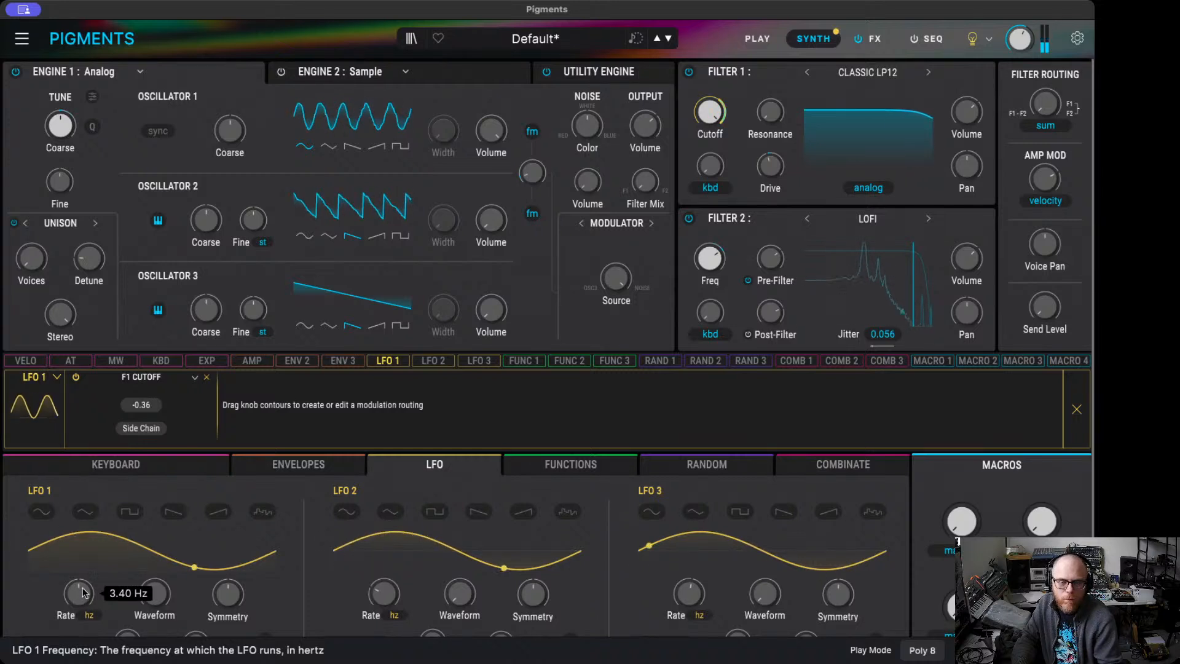
{"action": "left_click_drag", "start_coordinate": [79, 599], "coordinate": [78, 547]}
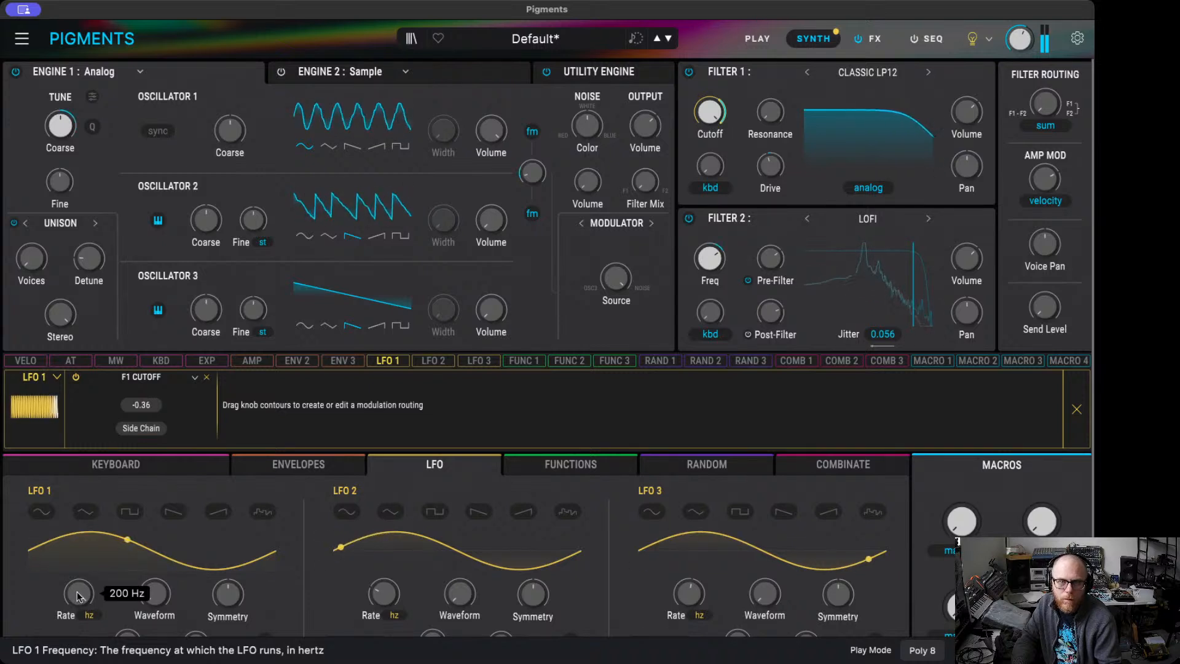
{"action": "left_click_drag", "start_coordinate": [714, 117], "coordinate": [714, 199]}
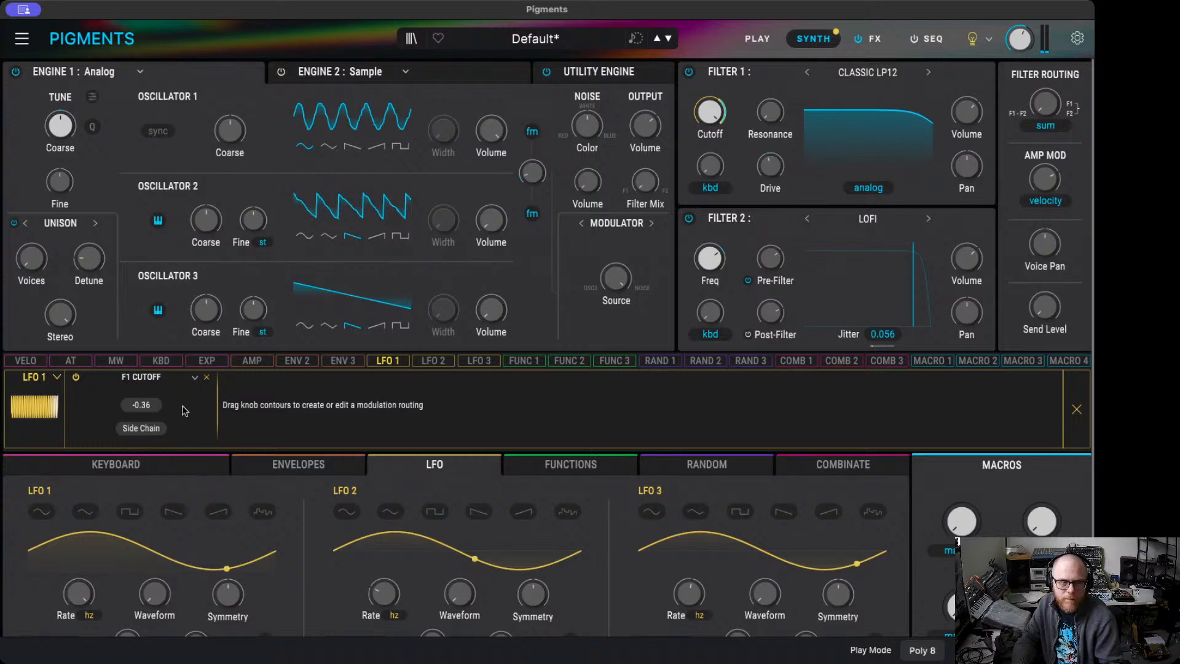
{"action": "left_click", "coordinate": [207, 378]}
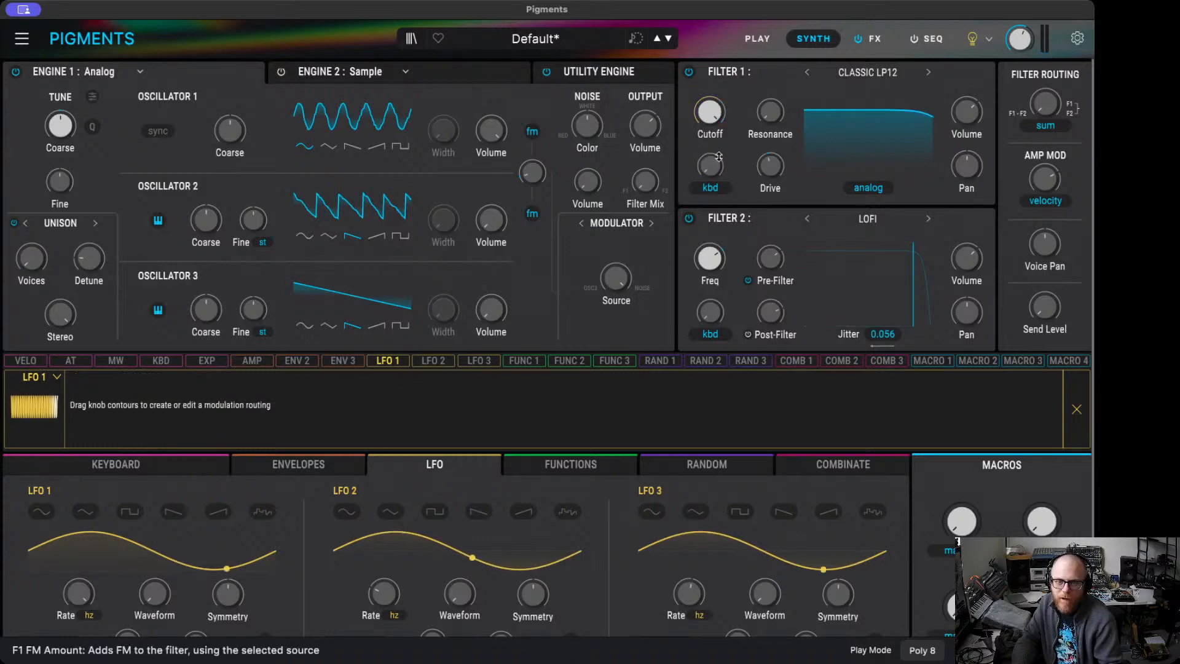
- Choose LFO 1 as Filter 1's FM source and raise the FM amount to 1.00
{"action": "left_click", "coordinate": [716, 192]}
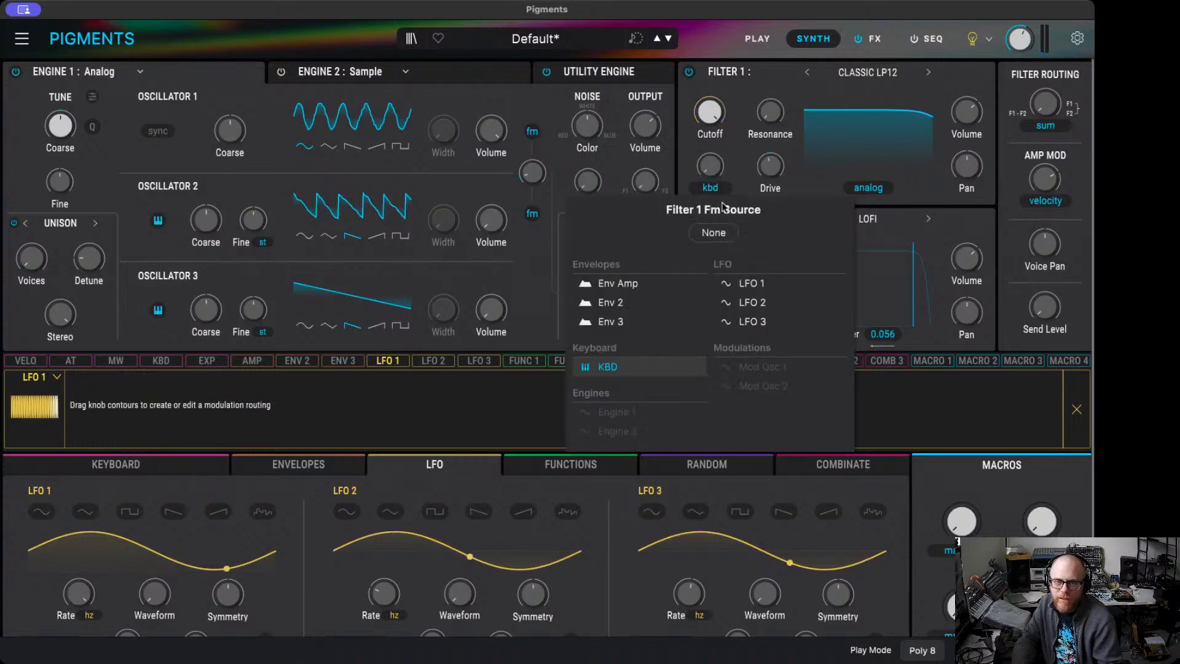
{"action": "left_click", "coordinate": [750, 294]}
{"action": "left_click", "coordinate": [712, 187]}
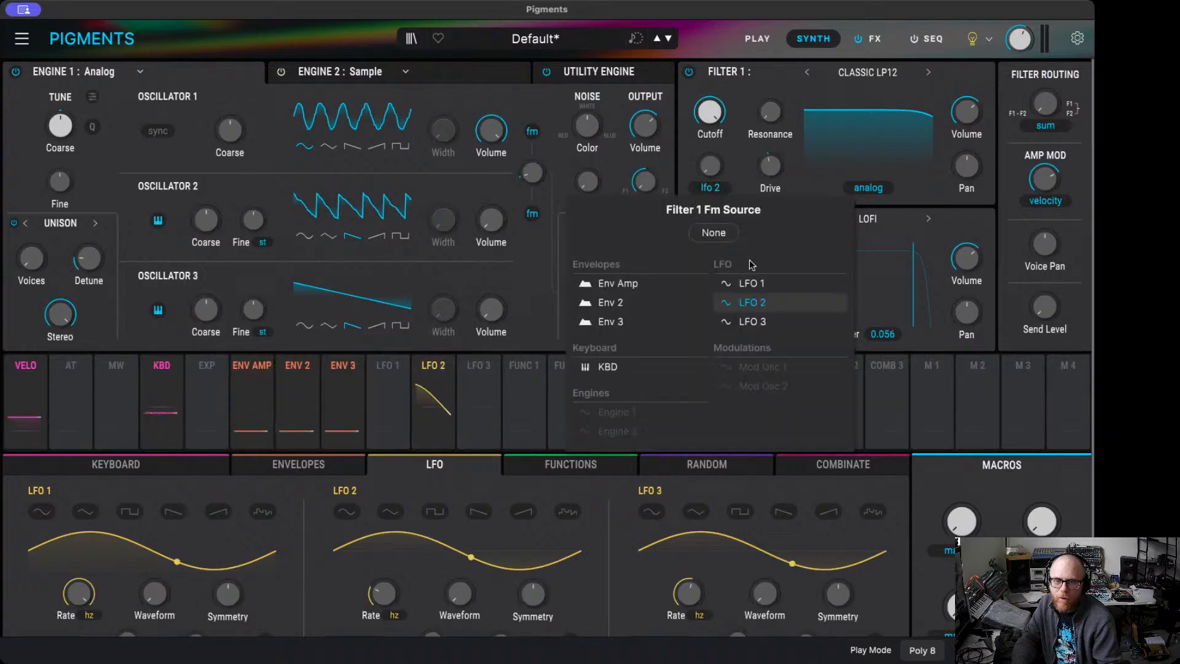
{"action": "left_click", "coordinate": [756, 283]}
{"action": "left_click_drag", "start_coordinate": [716, 170], "coordinate": [717, 154]}
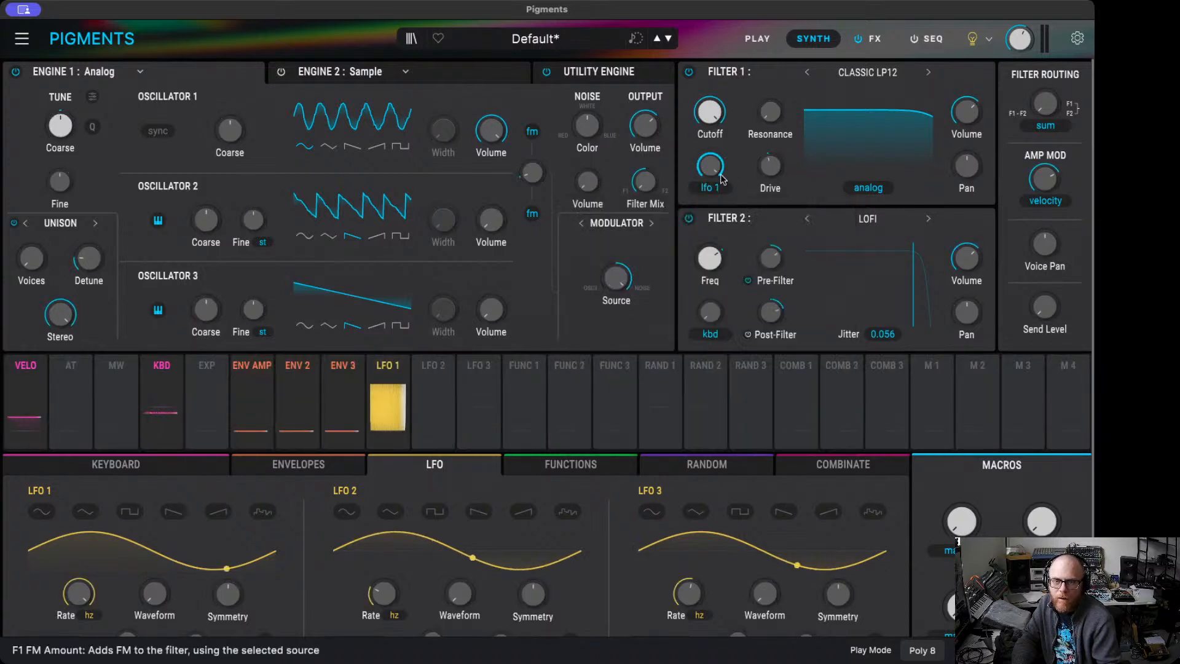
- Audition Filter 1's LFO 1 frequency modulation at full amount, and set the FM source to None
{"action": "mouse_move", "coordinate": [715, 165]}
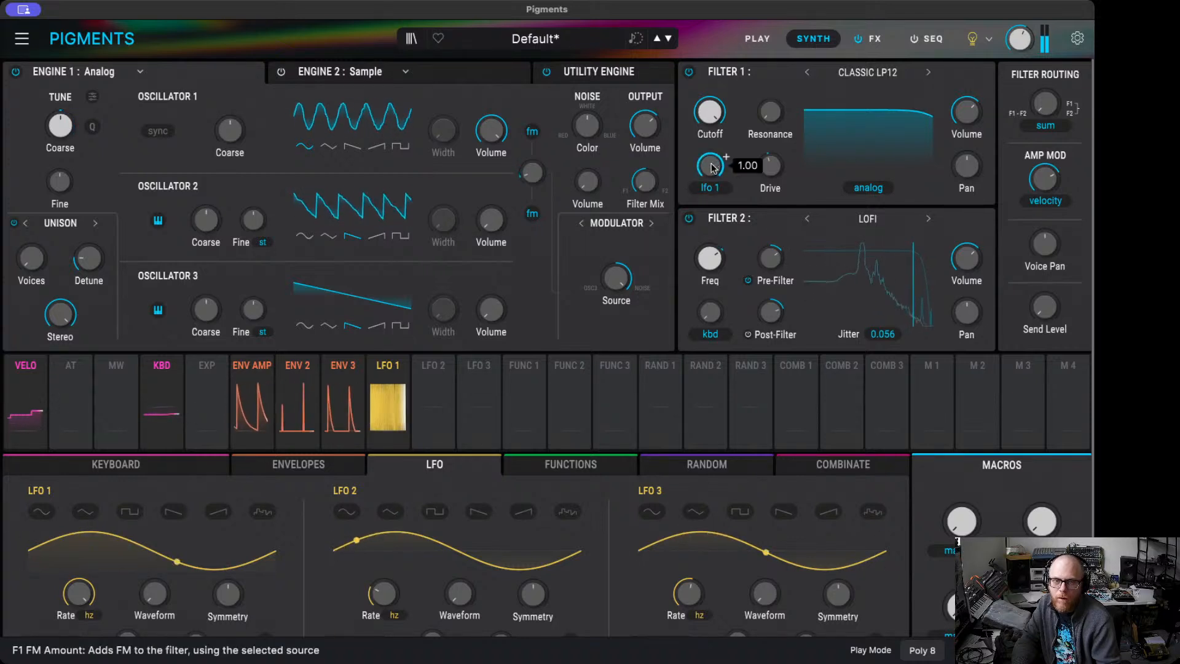
{"action": "left_click", "coordinate": [712, 190]}
{"action": "left_click", "coordinate": [711, 191]}
{"action": "mouse_move", "coordinate": [711, 167]}
{"action": "left_mouse_down"}
{"action": "mouse_move", "coordinate": [710, 285]}
{"action": "mouse_move", "coordinate": [711, 165]}
{"action": "left_mouse_up"}
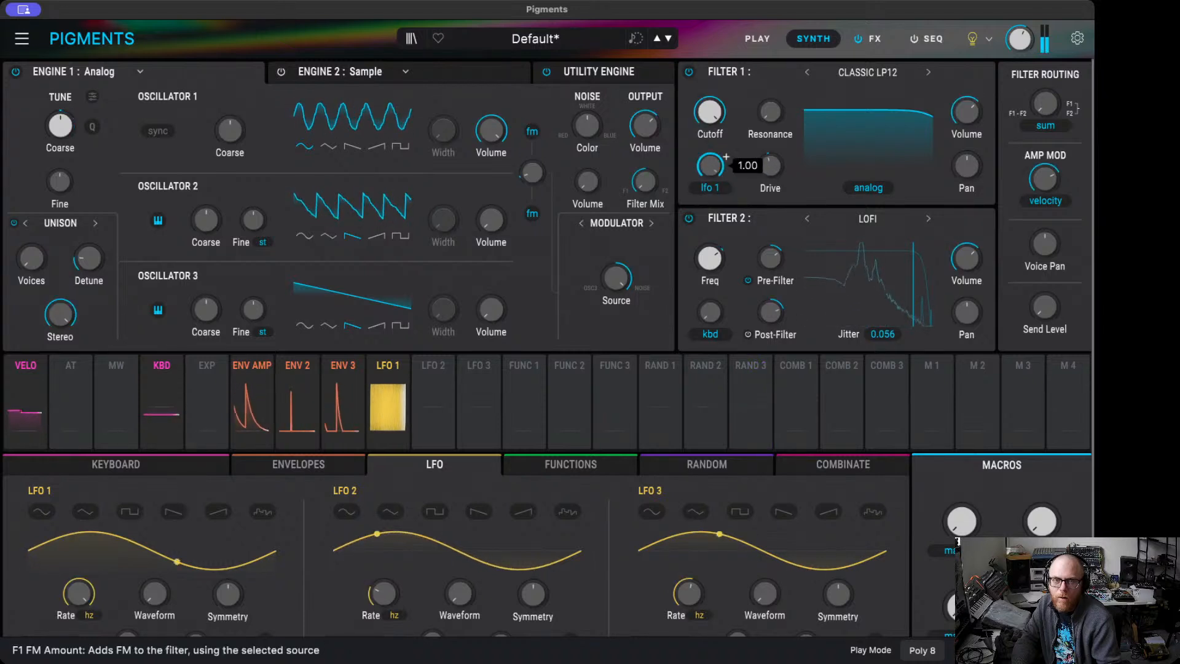
{"action": "left_click", "coordinate": [710, 188]}
{"action": "left_click", "coordinate": [712, 232]}
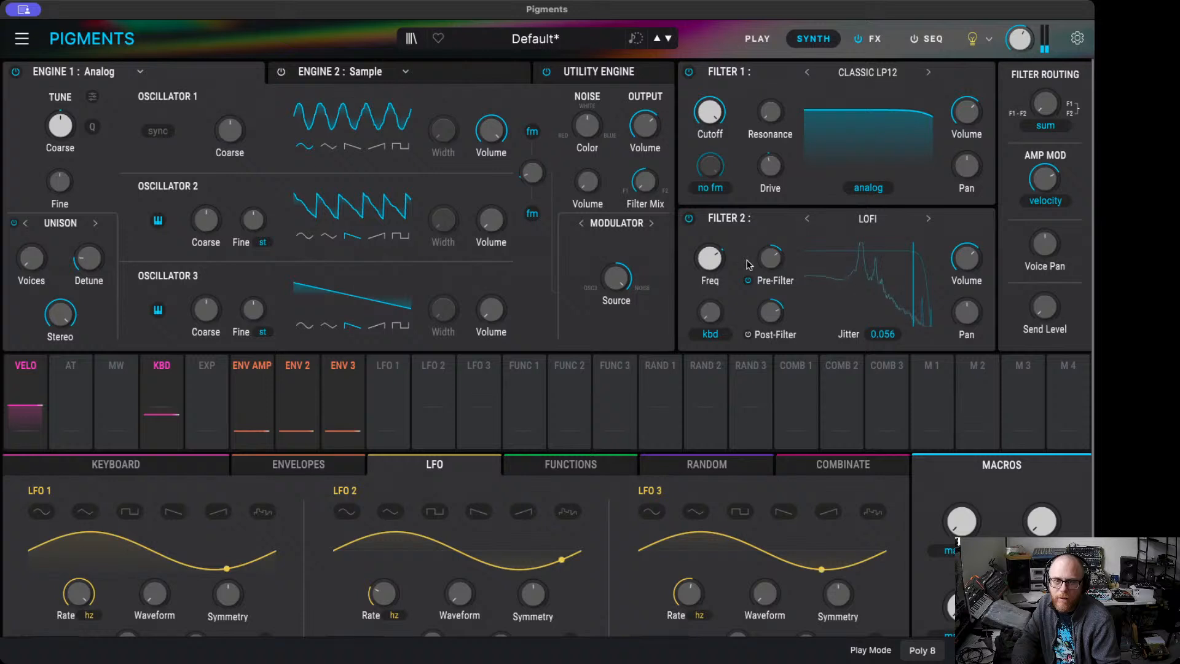
- Set Filter 1's FM source to KBD
{"action": "left_click", "coordinate": [722, 188]}
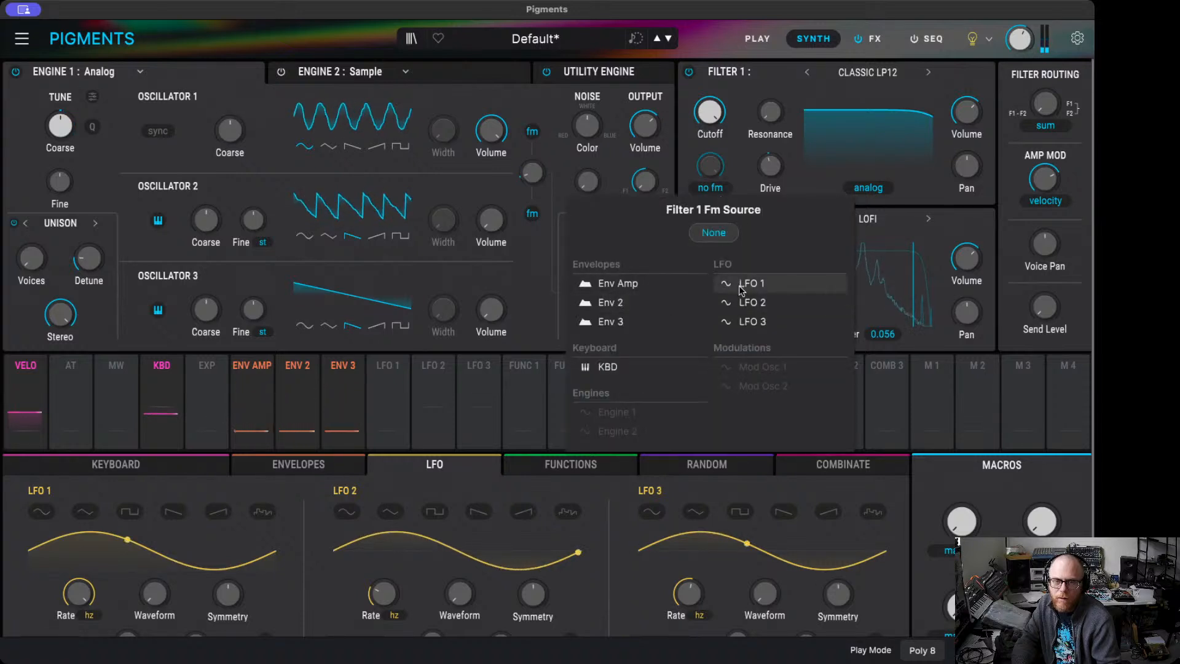
{"action": "left_click", "coordinate": [583, 367]}
{"action": "mouse_move", "coordinate": [716, 171]}
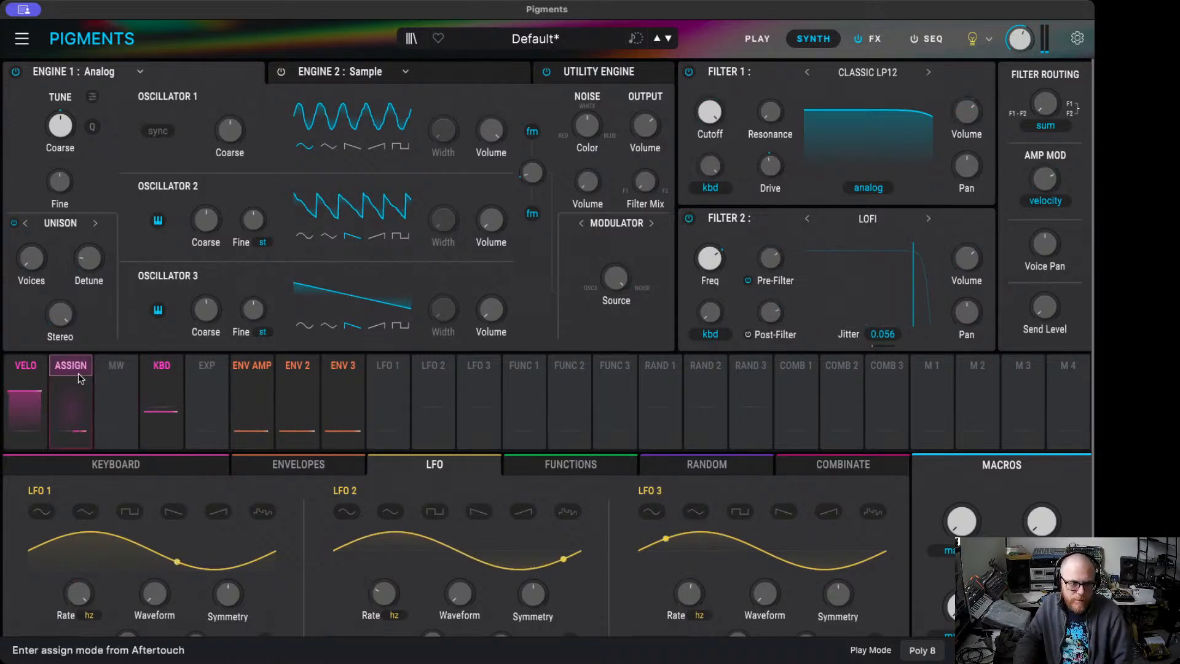
- Inspect the modulation sources assigned to Engine 1's oscillator FM amount and show Env 3's modulation routings
{"action": "left_click", "coordinate": [110, 370]}
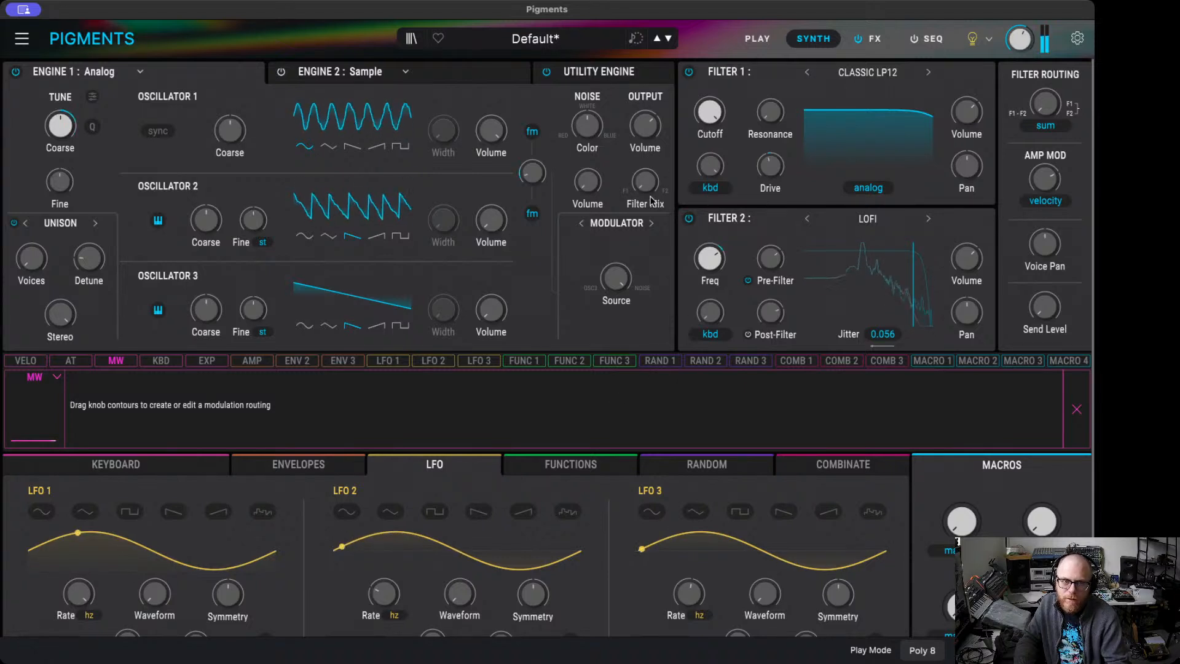
{"action": "mouse_move", "coordinate": [532, 175]}
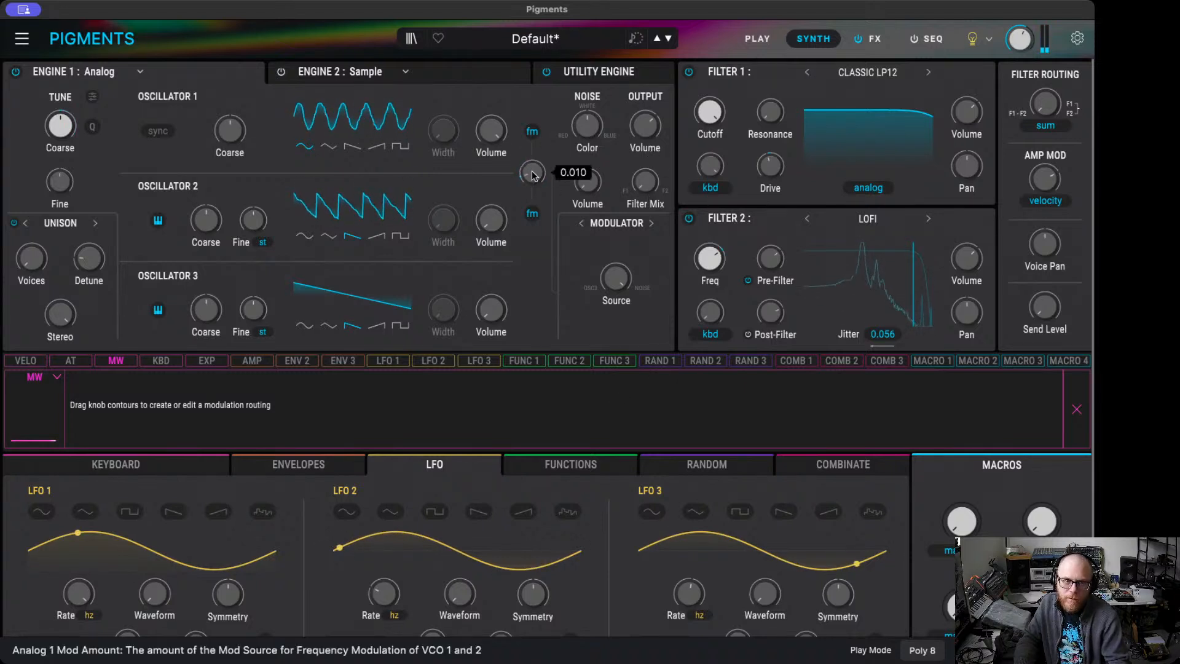
{"action": "left_click", "coordinate": [550, 222]}
{"action": "mouse_move", "coordinate": [533, 210]}
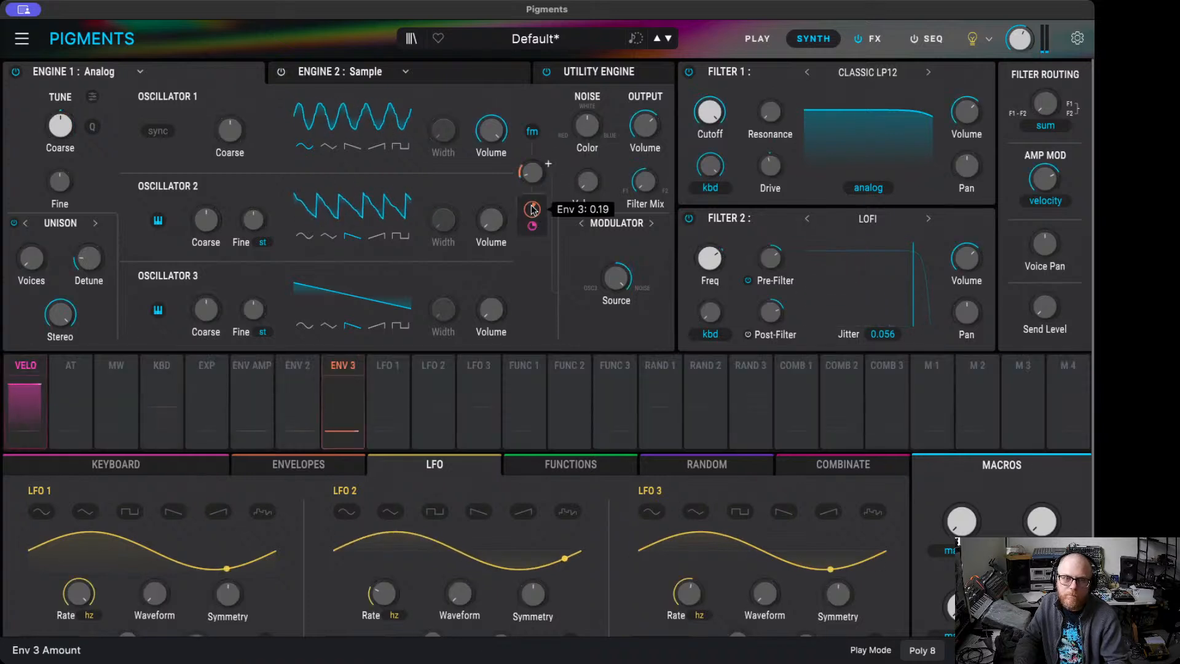
{"action": "left_click", "coordinate": [342, 366]}
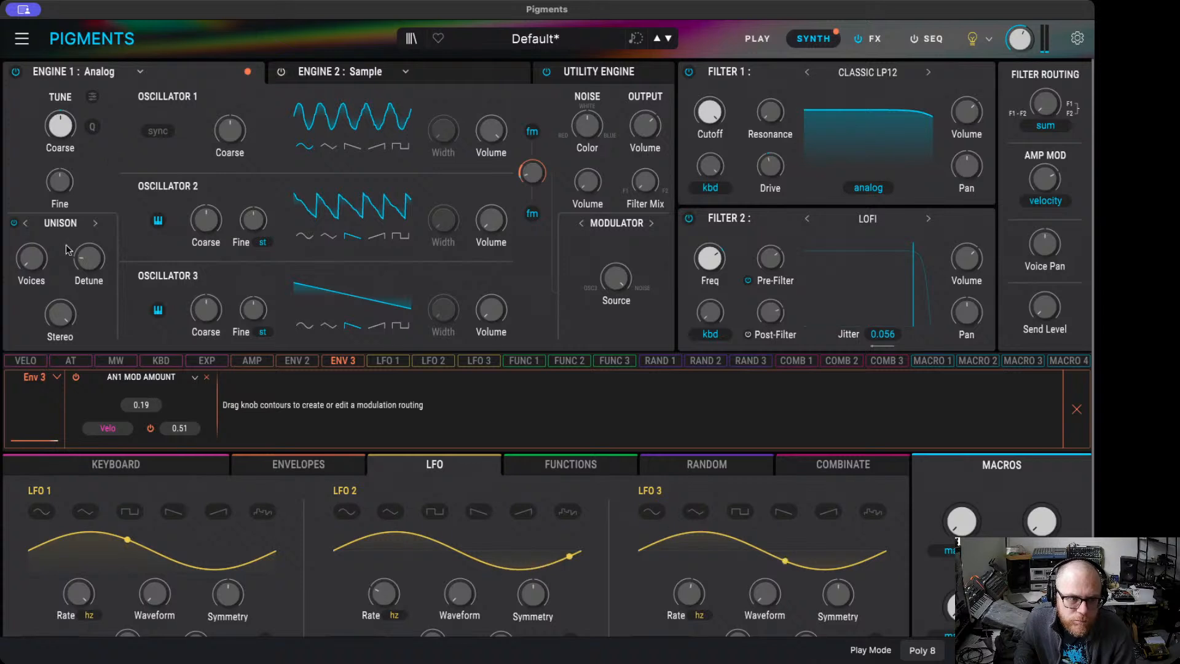
- Try different Unison Voices settings on Engine 1, modulate Voices from the mod wheel by 0.50, and remove that modulation
{"action": "left_click_drag", "start_coordinate": [32, 258], "coordinate": [31, 273]}
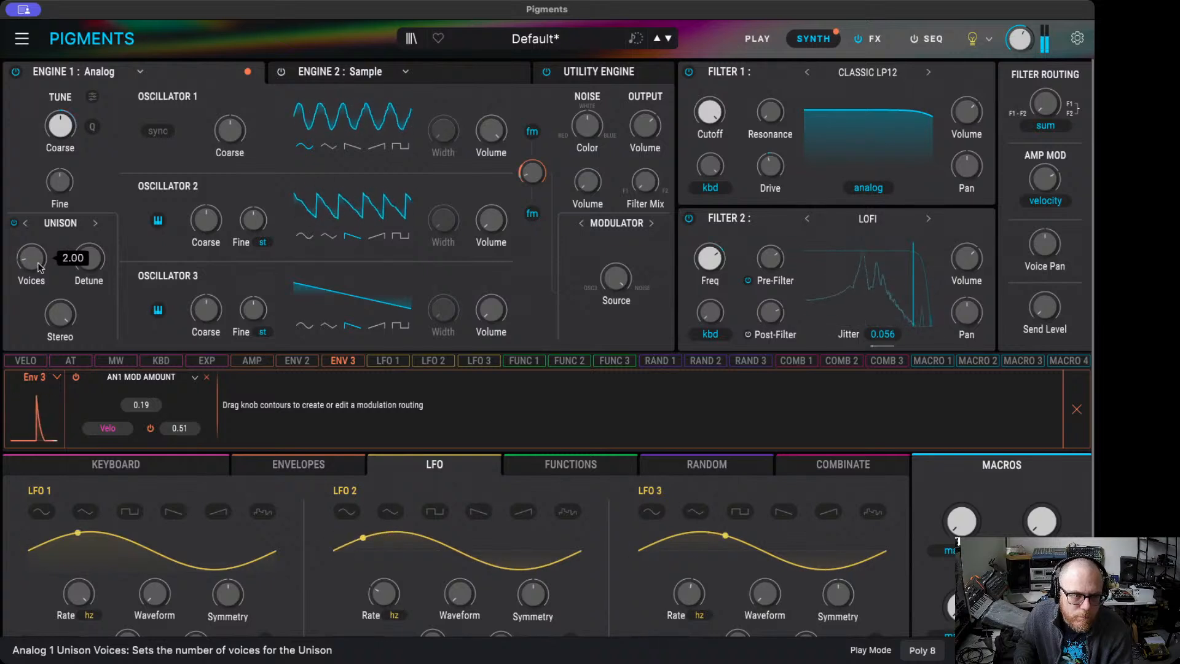
{"action": "left_click_drag", "start_coordinate": [38, 265], "coordinate": [38, 280]}
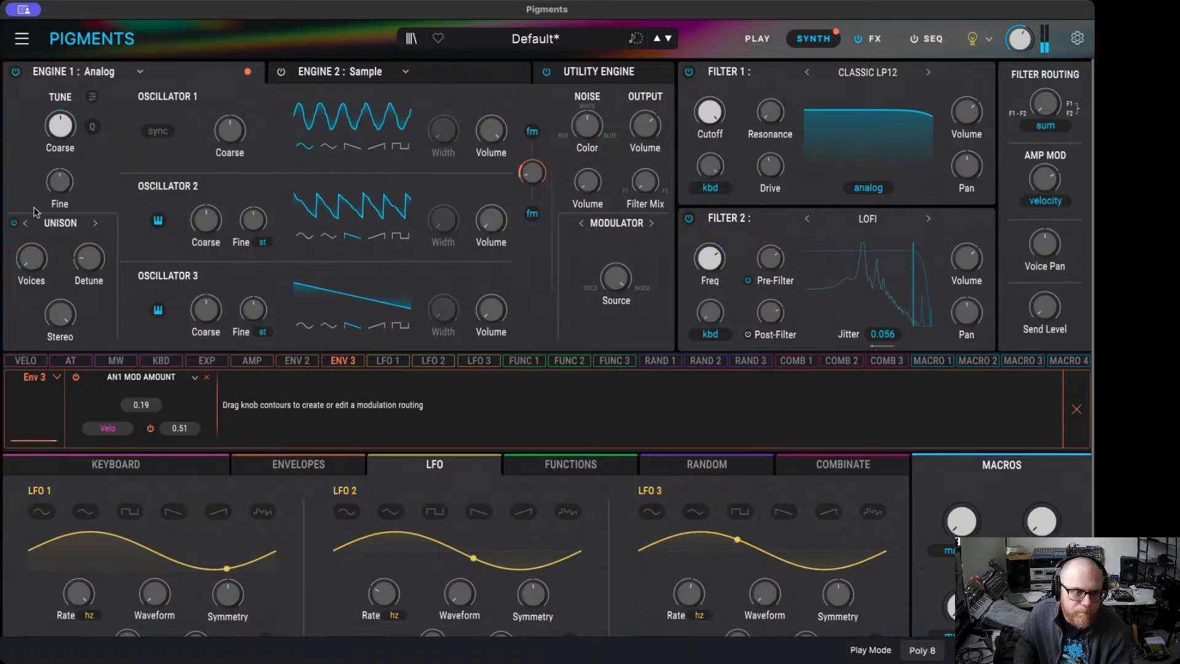
{"action": "left_click", "coordinate": [115, 360]}
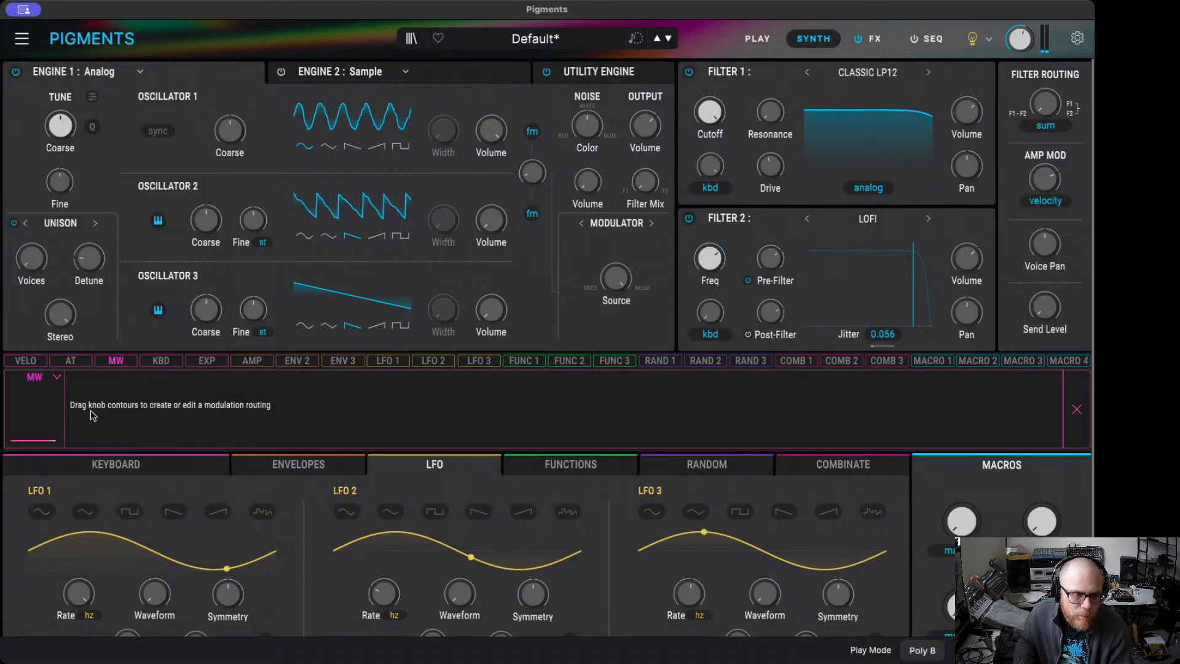
{"action": "left_click_drag", "start_coordinate": [18, 249], "coordinate": [23, 241]}
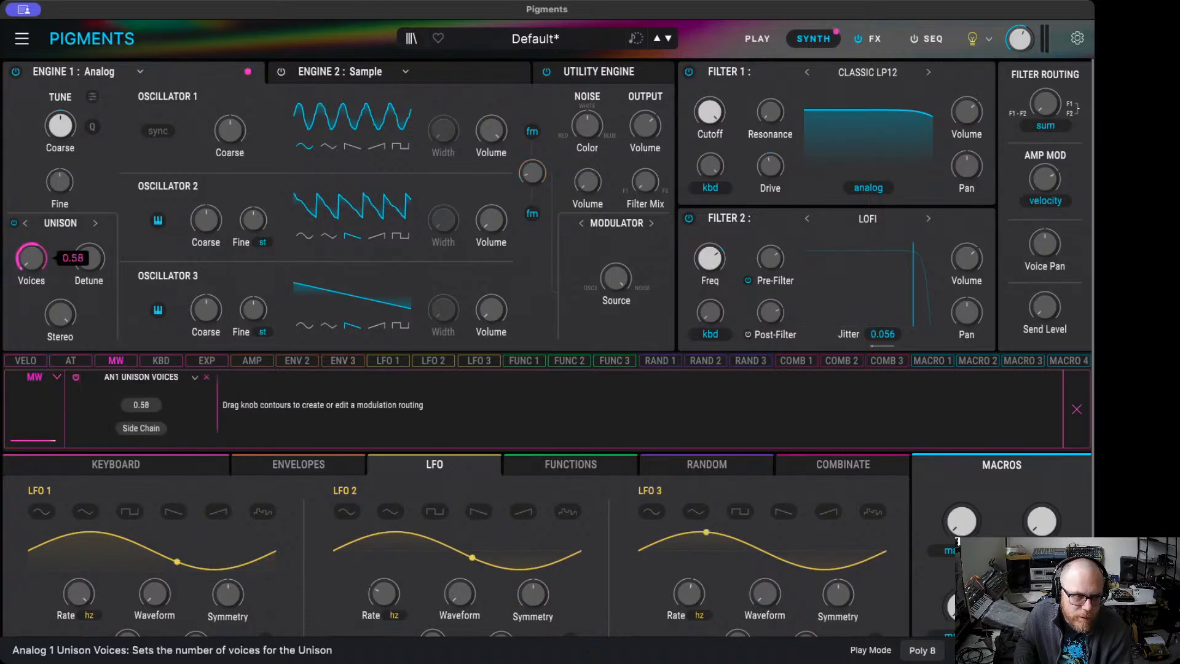
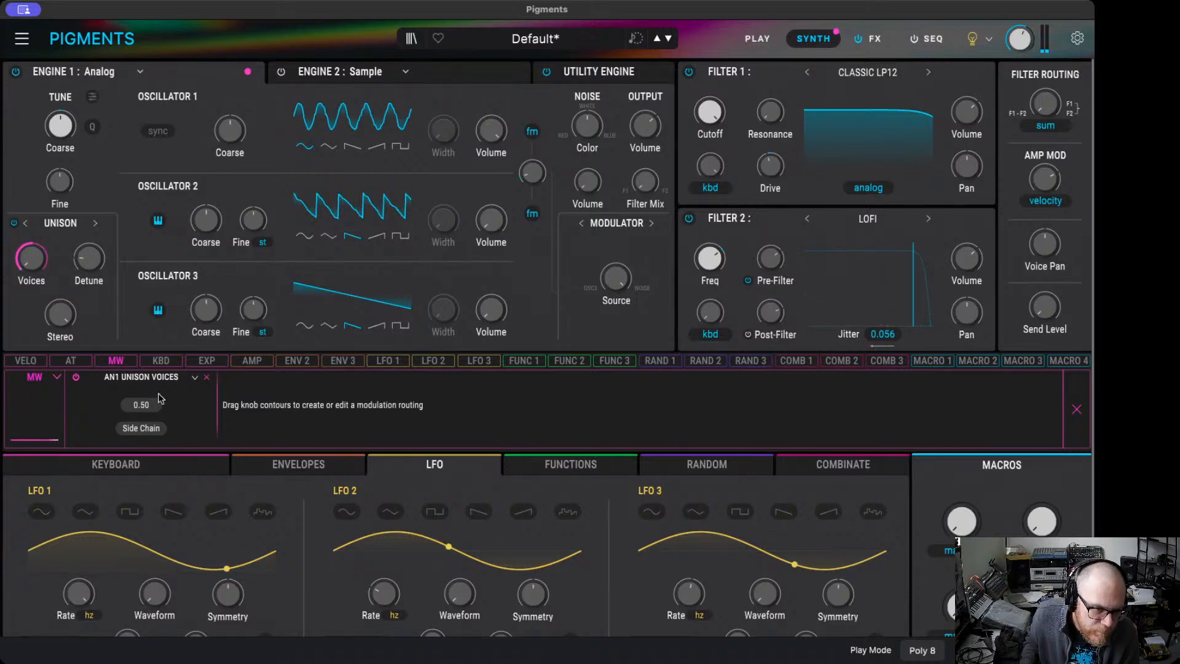
{"action": "left_click", "coordinate": [206, 378]}
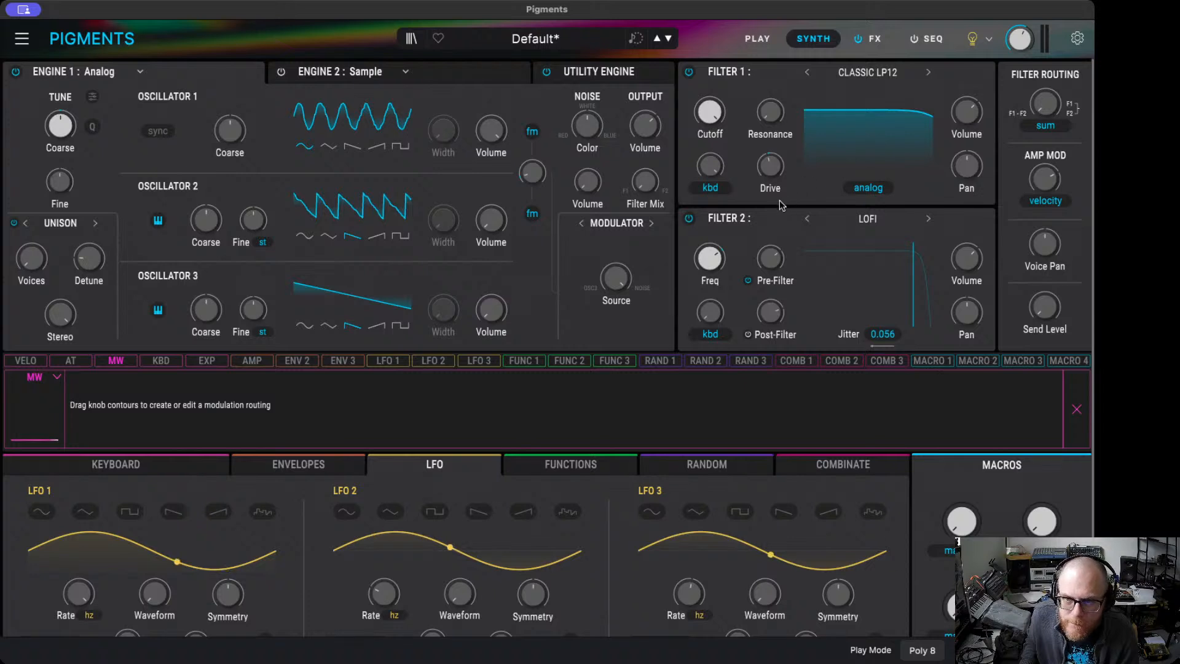
- Add a Distortion effect to the first slot of FX A
{"action": "left_click", "coordinate": [877, 50]}
{"action": "left_click", "coordinate": [874, 39]}
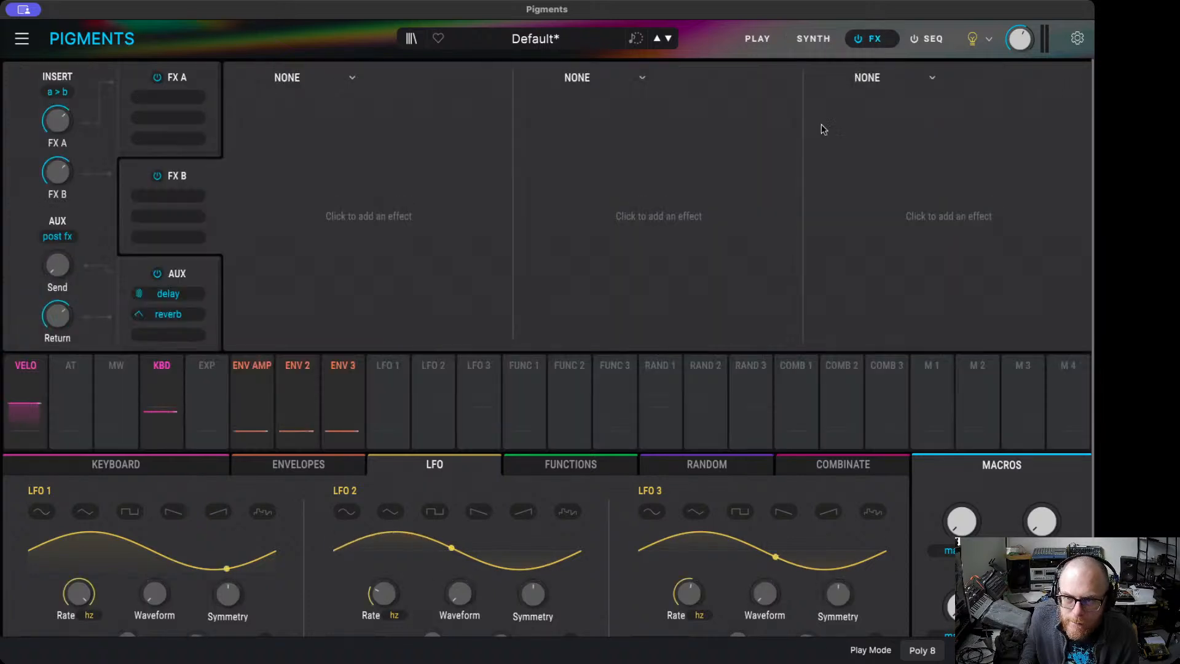
{"action": "left_click", "coordinate": [172, 75]}
{"action": "left_click", "coordinate": [301, 77]}
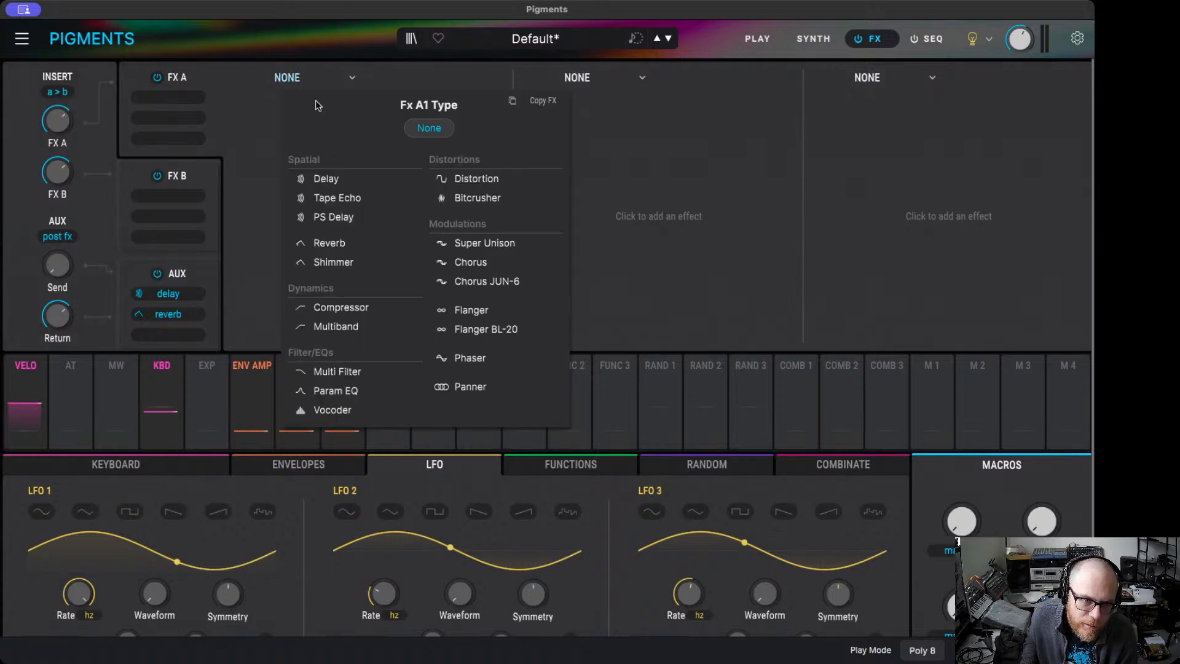
{"action": "left_click", "coordinate": [477, 178]}
- Try the Asymmetrical distortion type and compare the sound with the effect bypassed and active
{"action": "mouse_move", "coordinate": [479, 128]}
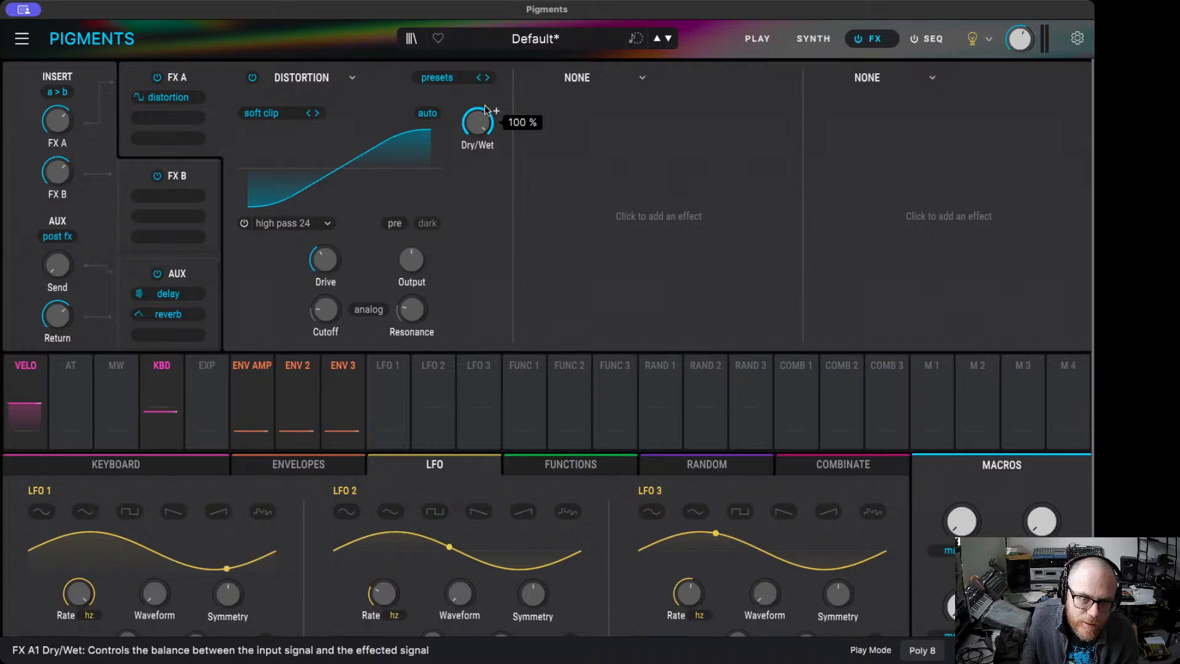
{"action": "left_click", "coordinate": [298, 115]}
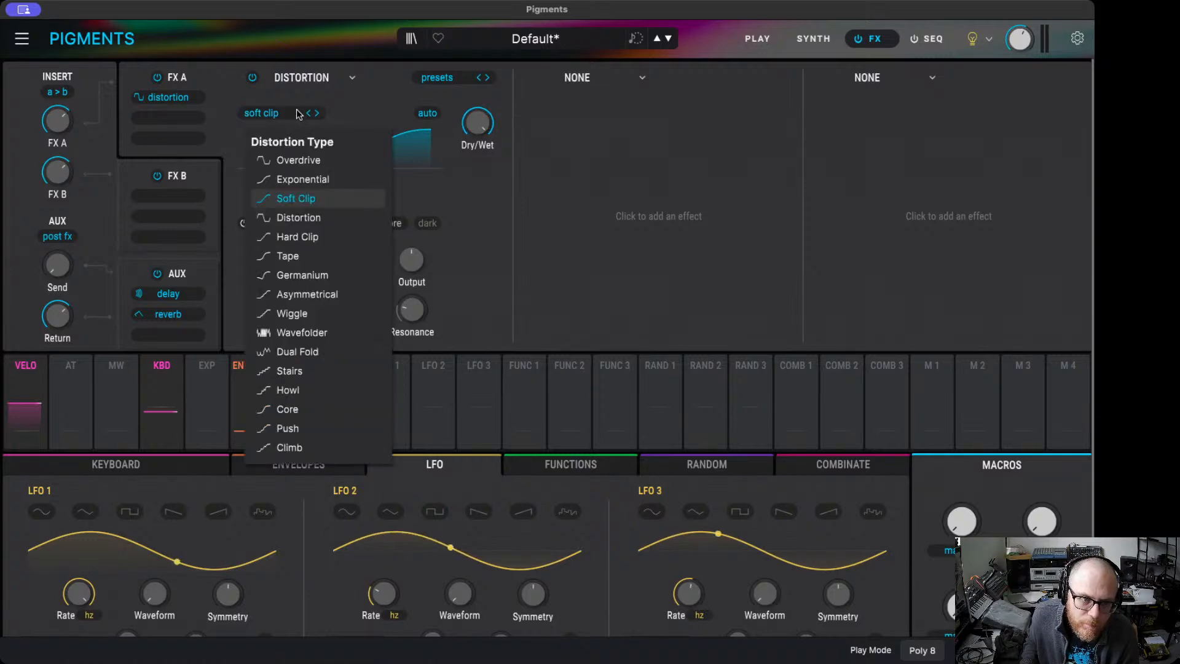
{"action": "left_click", "coordinate": [321, 294]}
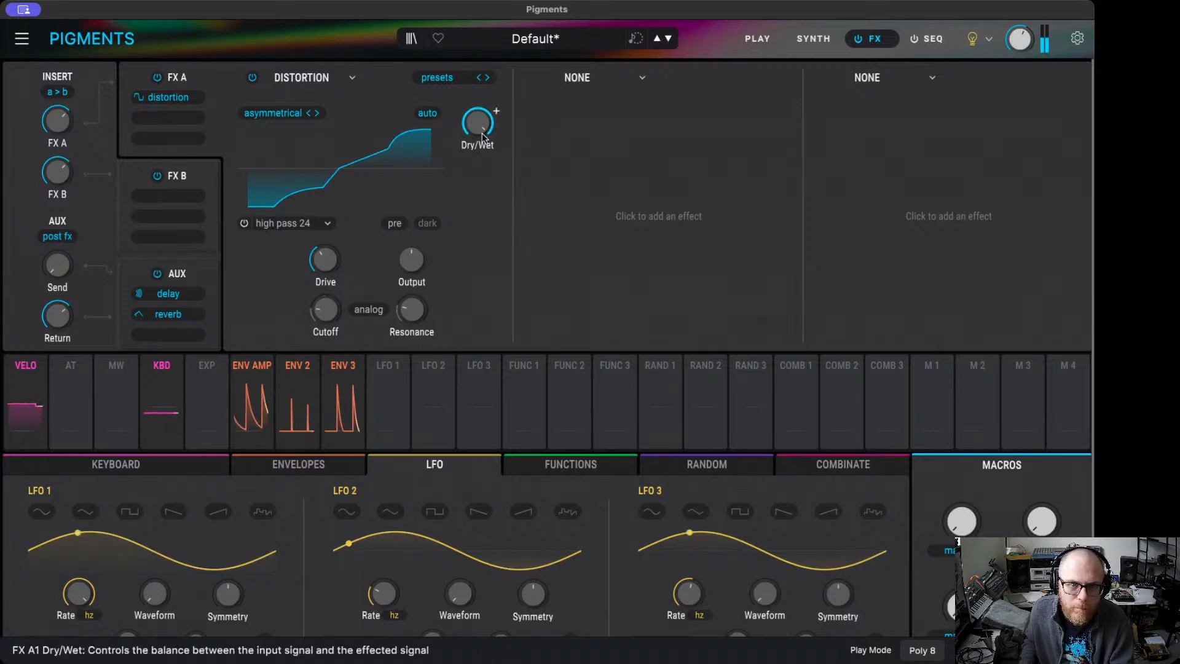
{"action": "left_click", "coordinate": [252, 78]}
{"action": "left_click", "coordinate": [252, 78]}
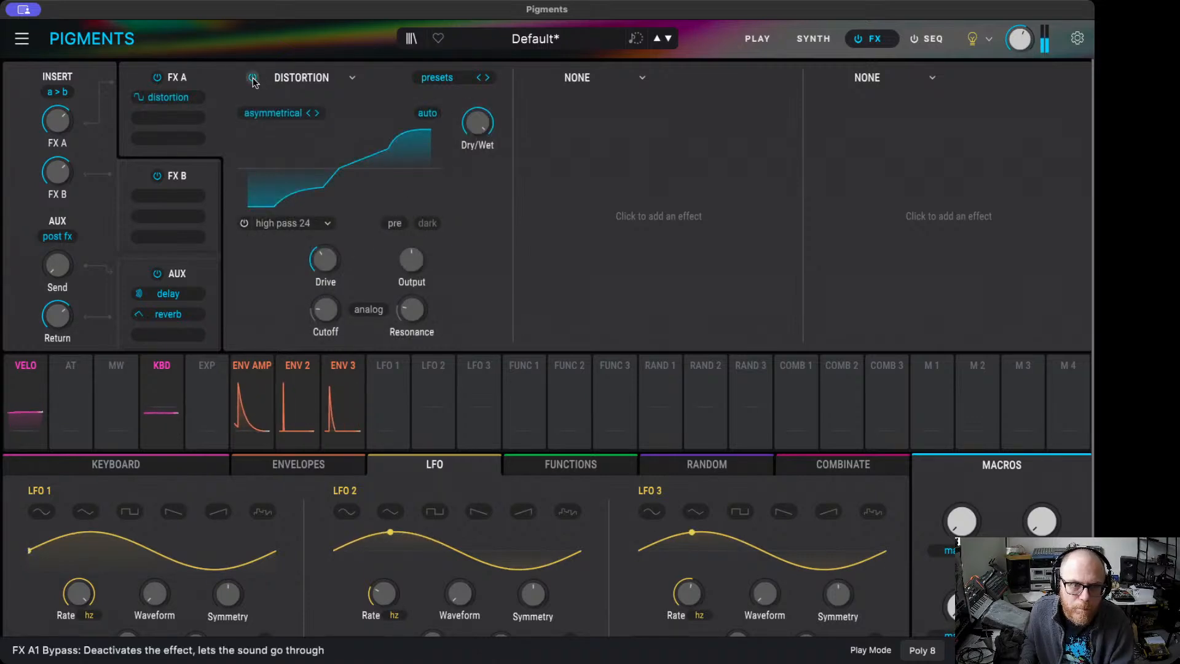
- Try the Exponential distortion type and raise the Distortion effect's Output level
{"action": "mouse_move", "coordinate": [326, 263]}
{"action": "left_mouse_down"}
{"action": "mouse_move", "coordinate": [326, 280]}
{"action": "mouse_move", "coordinate": [326, 261]}
{"action": "left_mouse_up"}
{"action": "left_click", "coordinate": [272, 113]}
{"action": "left_click", "coordinate": [312, 170]}
{"action": "left_click_drag", "start_coordinate": [416, 269], "coordinate": [415, 263]}
- Switch the distortion type to Tape and adjust its Drive, keeping Dry/Wet at 100 %
{"action": "left_click", "coordinate": [269, 113]}
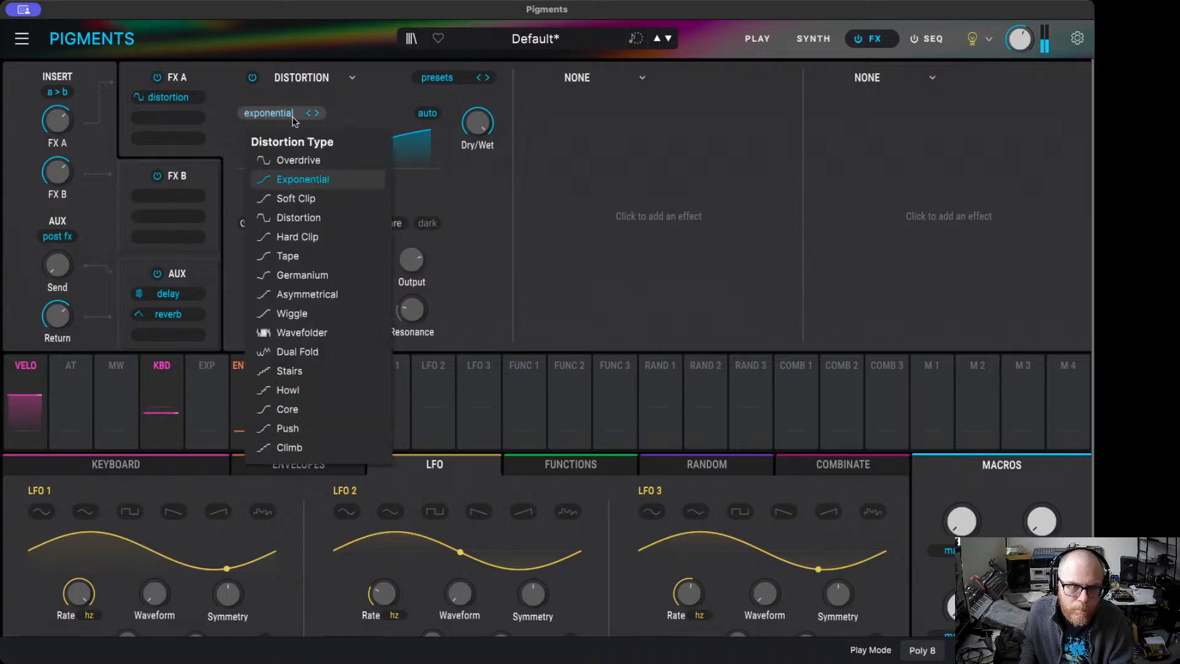
{"action": "left_click", "coordinate": [314, 257]}
{"action": "left_click_drag", "start_coordinate": [315, 269], "coordinate": [316, 263]}
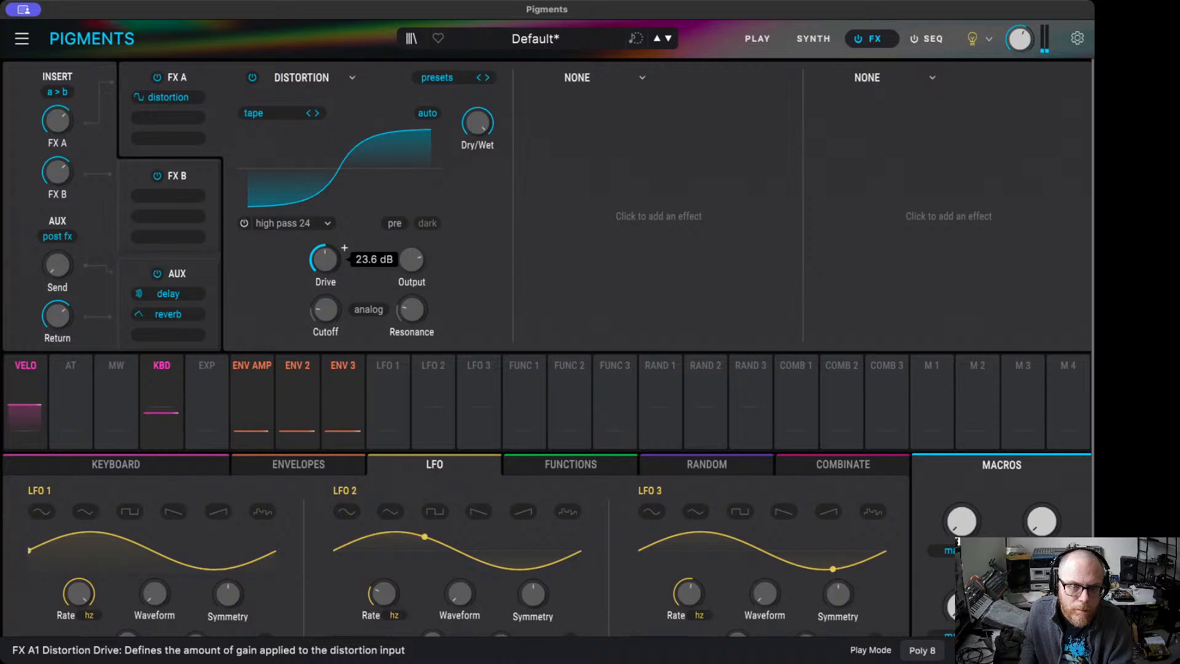
{"action": "mouse_move", "coordinate": [478, 120]}
{"action": "left_mouse_down"}
{"action": "mouse_move", "coordinate": [482, 185]}
{"action": "mouse_move", "coordinate": [482, 126]}
{"action": "left_mouse_up"}
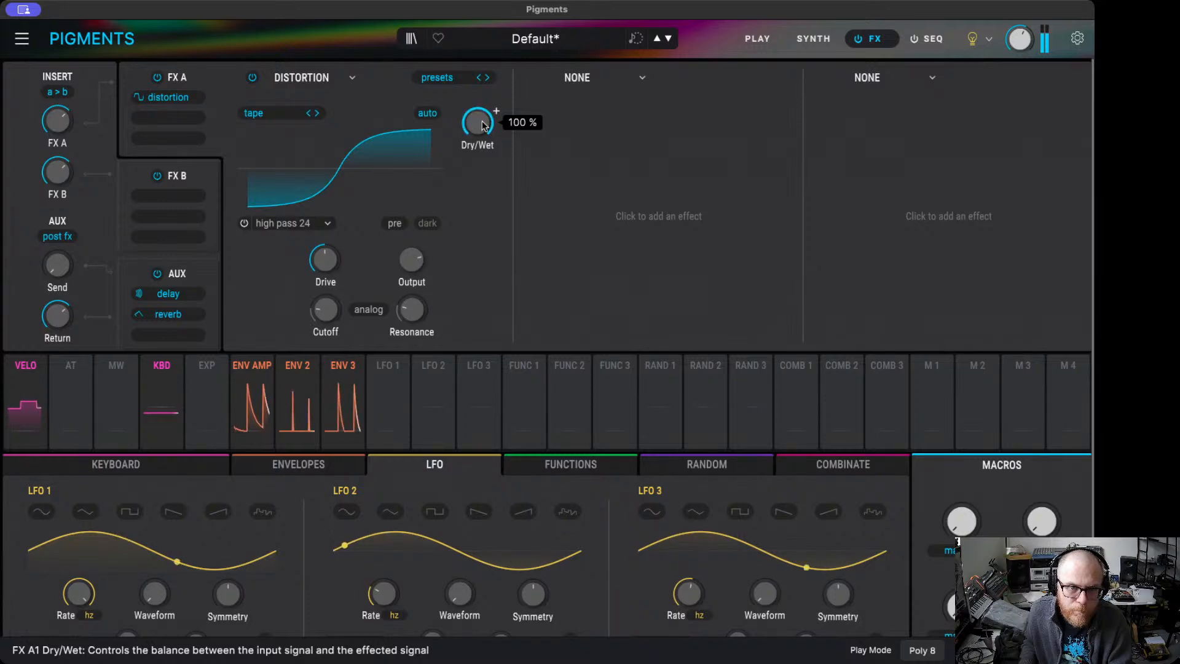
{"action": "left_click_drag", "start_coordinate": [325, 259], "coordinate": [325, 264]}
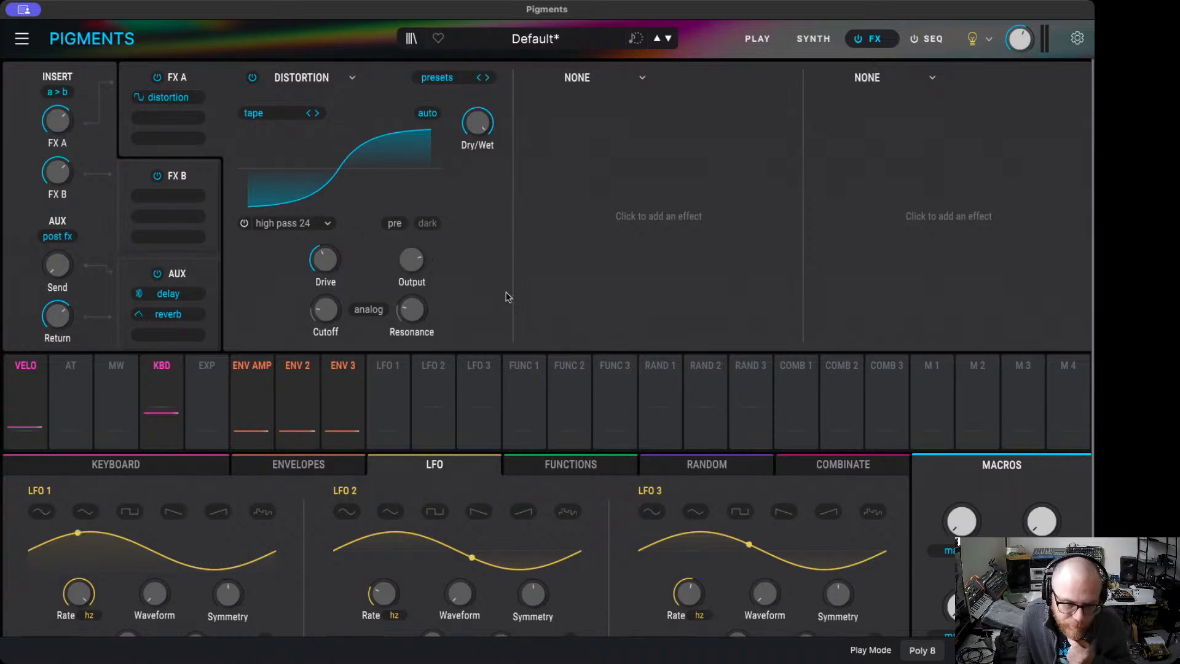
- Slow LFO 2's rate to about 0.045 Hz and set its retrigger source to Free Running
{"action": "left_click", "coordinate": [394, 374]}
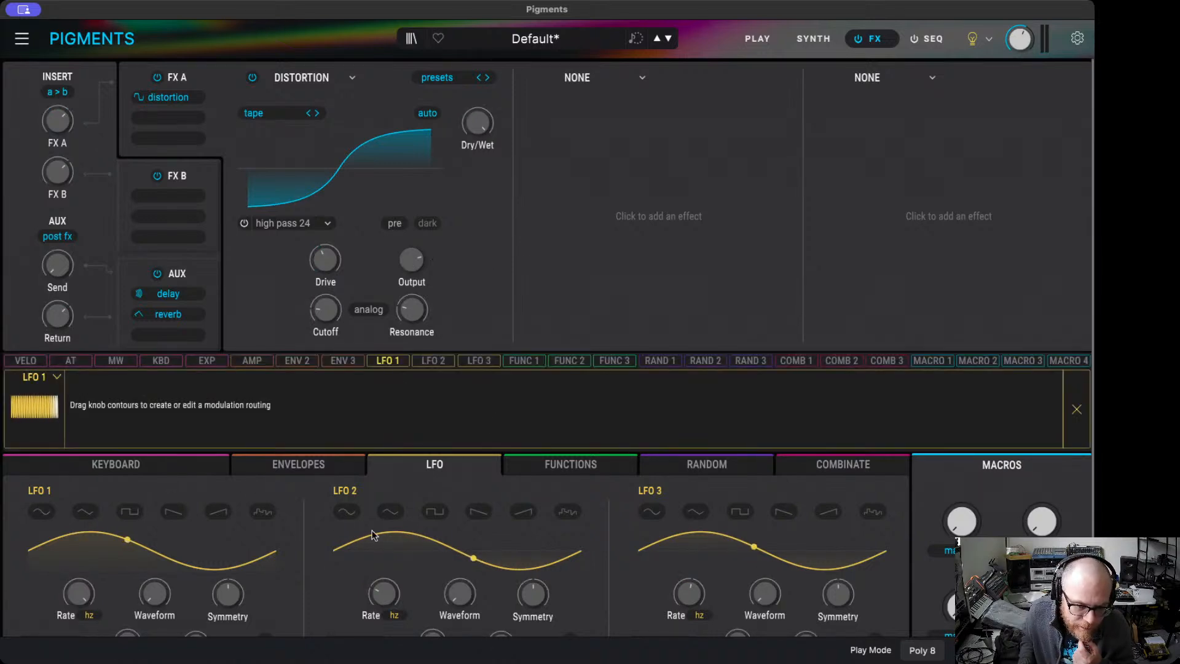
{"action": "left_click_drag", "start_coordinate": [389, 596], "coordinate": [390, 620]}
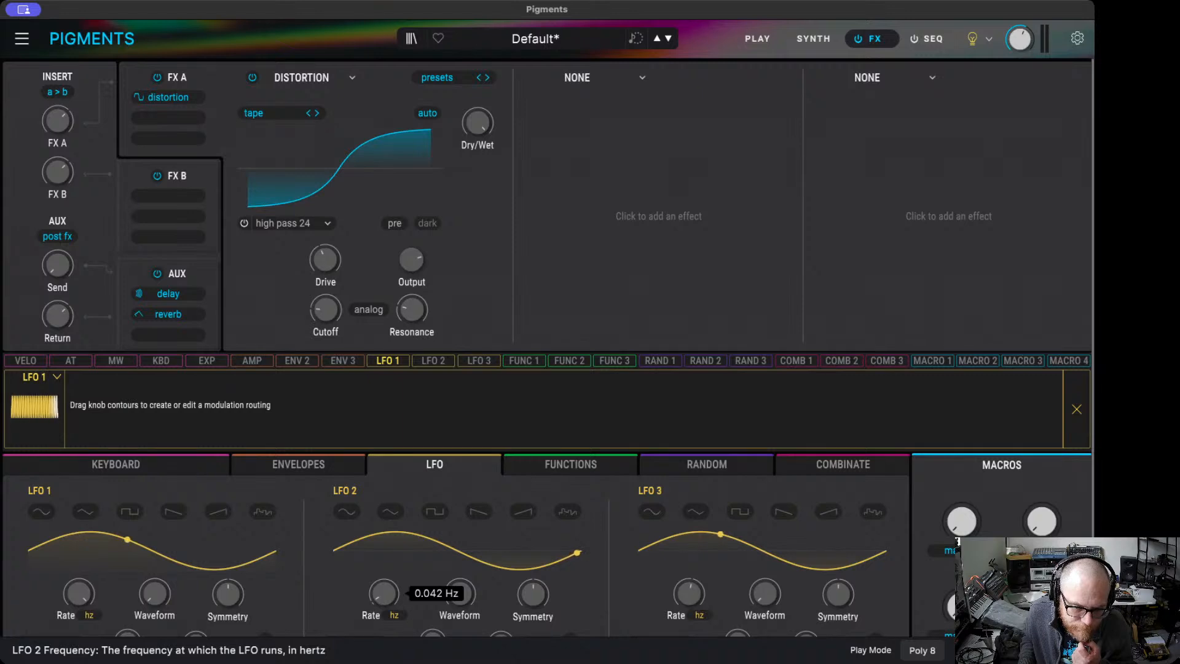
{"action": "left_click_drag", "start_coordinate": [384, 593], "coordinate": [420, 592]}
{"action": "scroll", "coordinate": [420, 592], "scroll_direction": "down", "scroll_amount": 2}
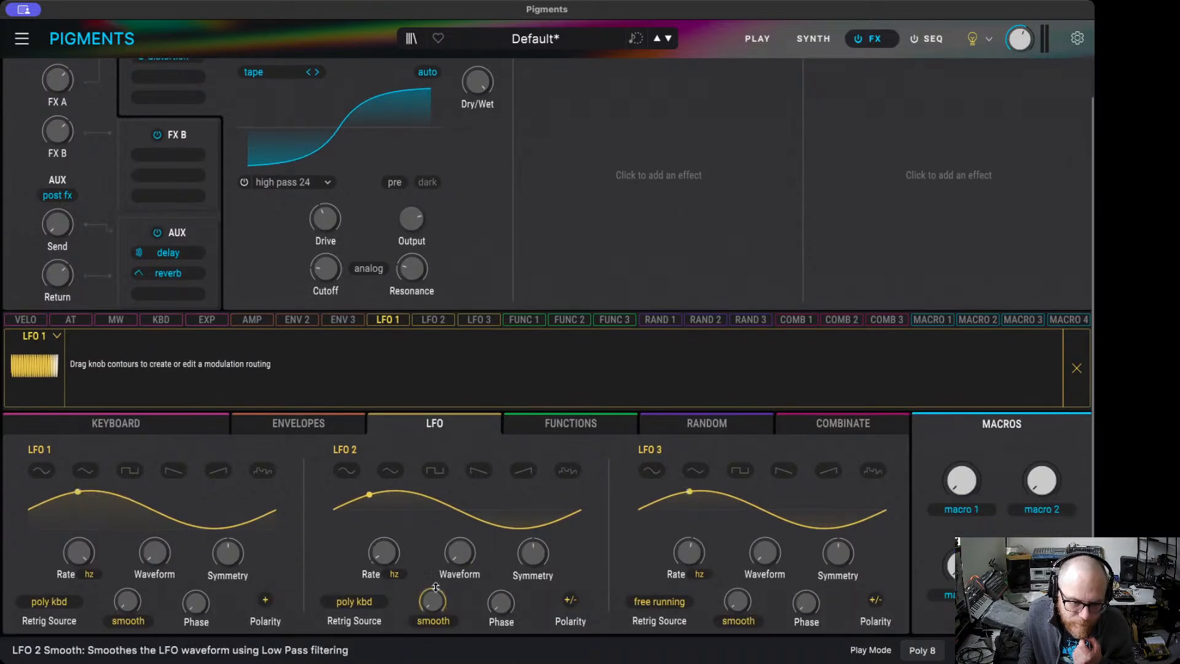
{"action": "left_click", "coordinate": [354, 601]}
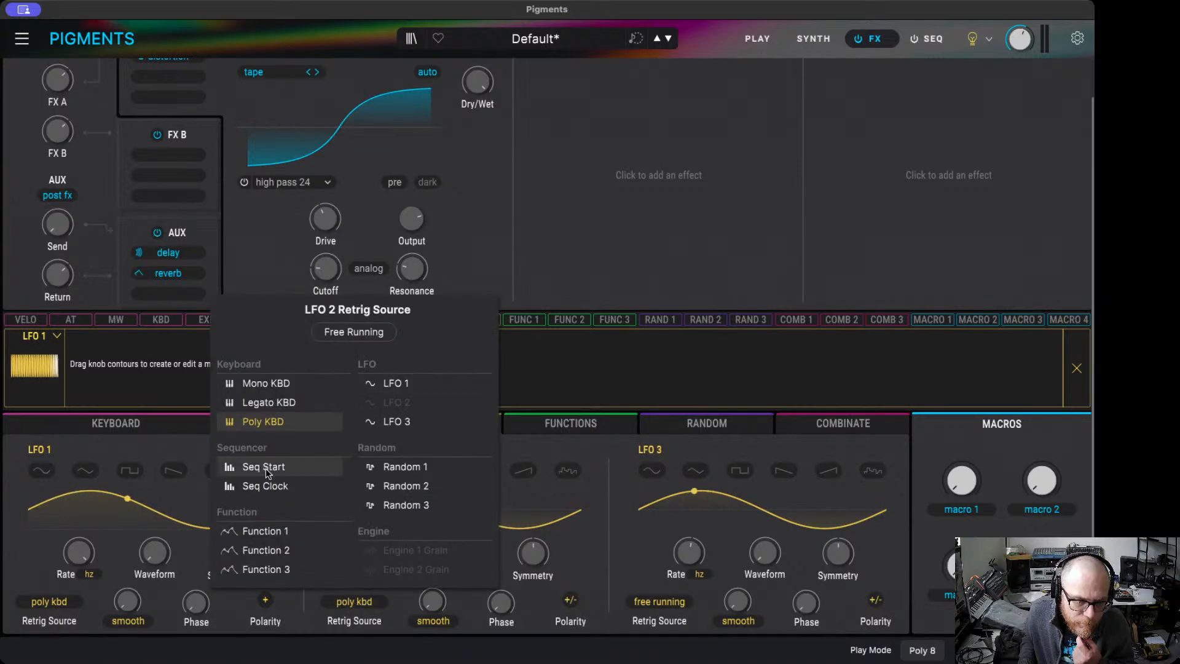
{"action": "left_click", "coordinate": [381, 332]}
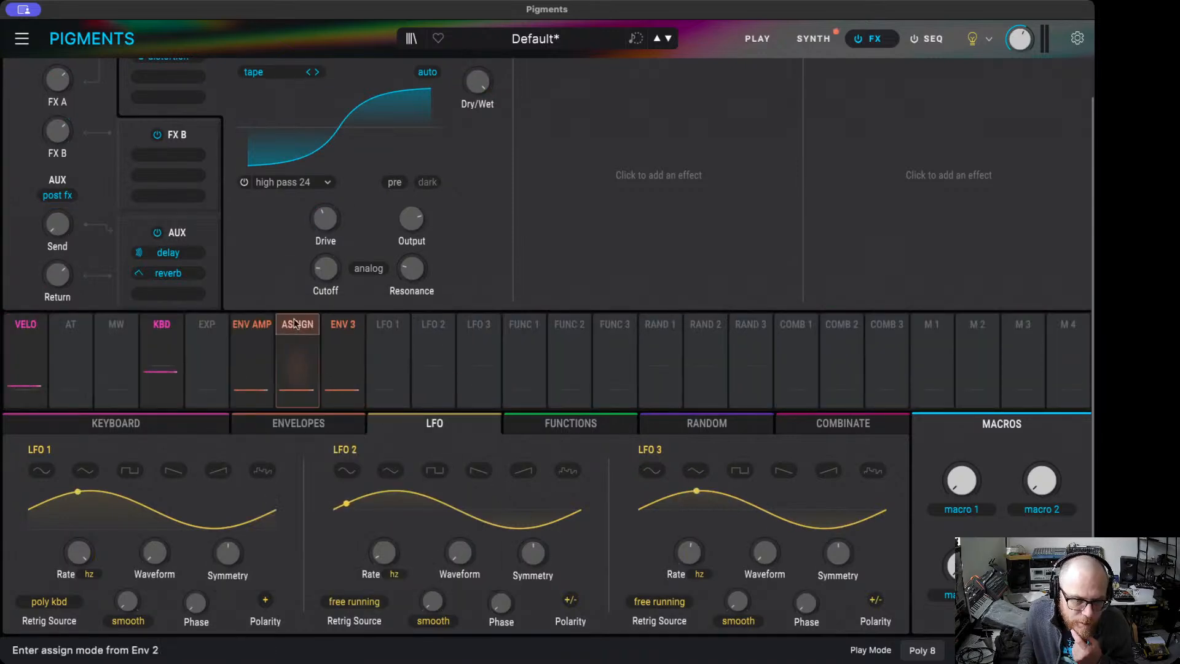
{"action": "left_click", "coordinate": [252, 350]}
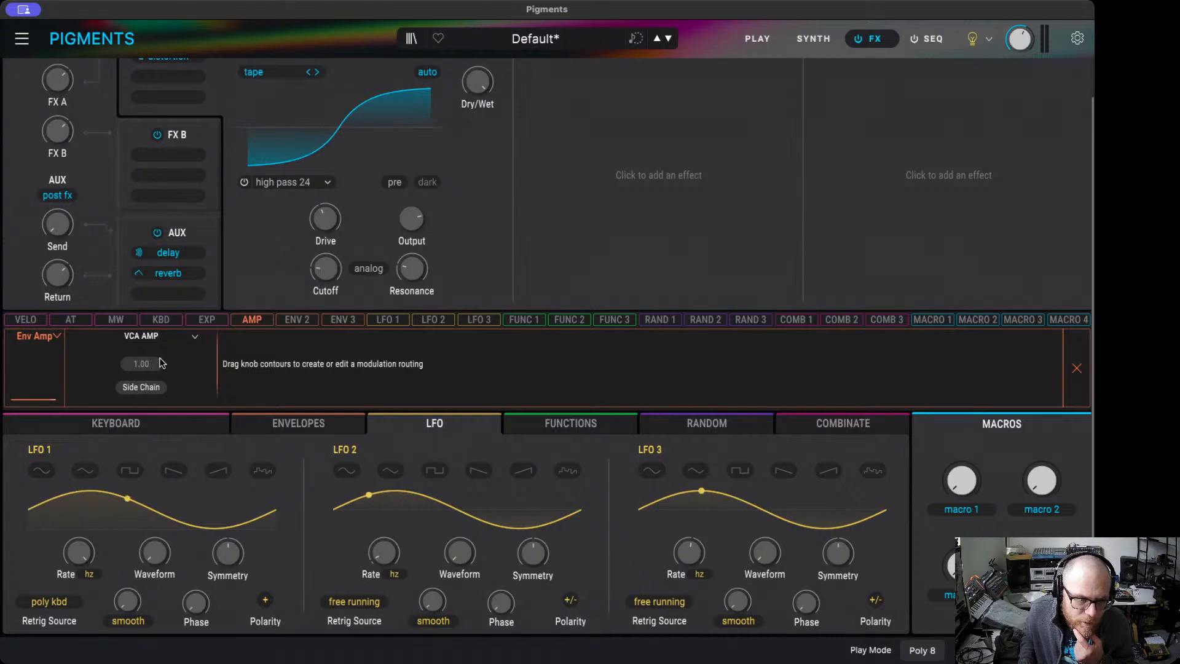
{"action": "left_click", "coordinate": [299, 424]}
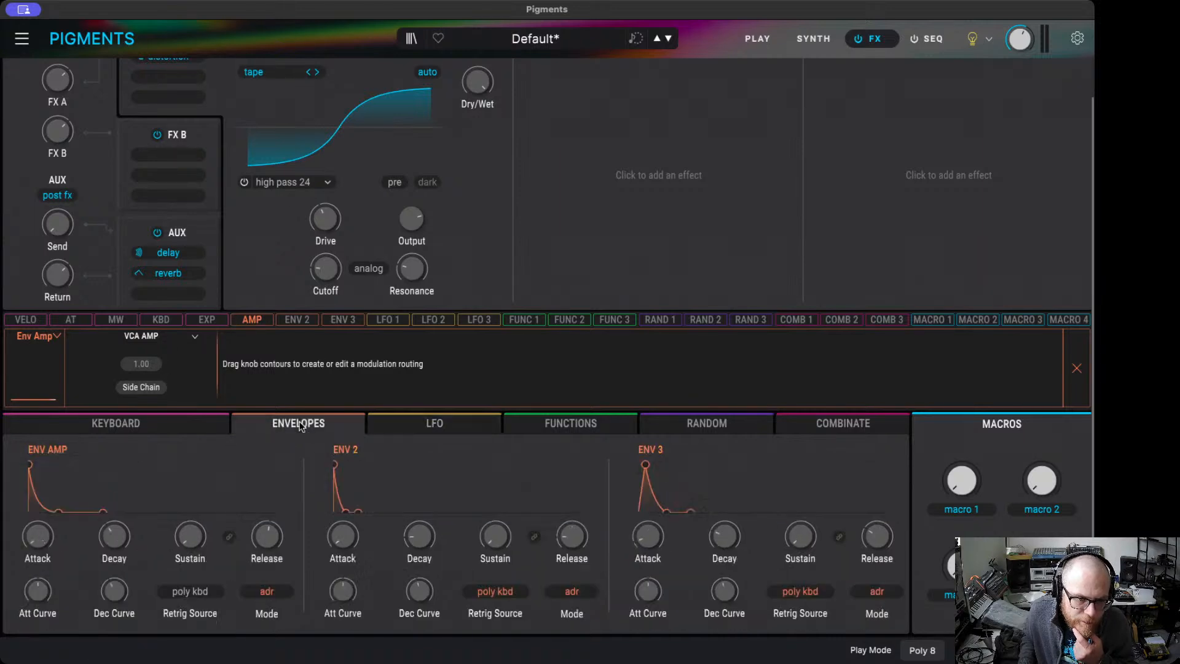
{"action": "left_click_drag", "start_coordinate": [113, 523], "coordinate": [113, 521]}
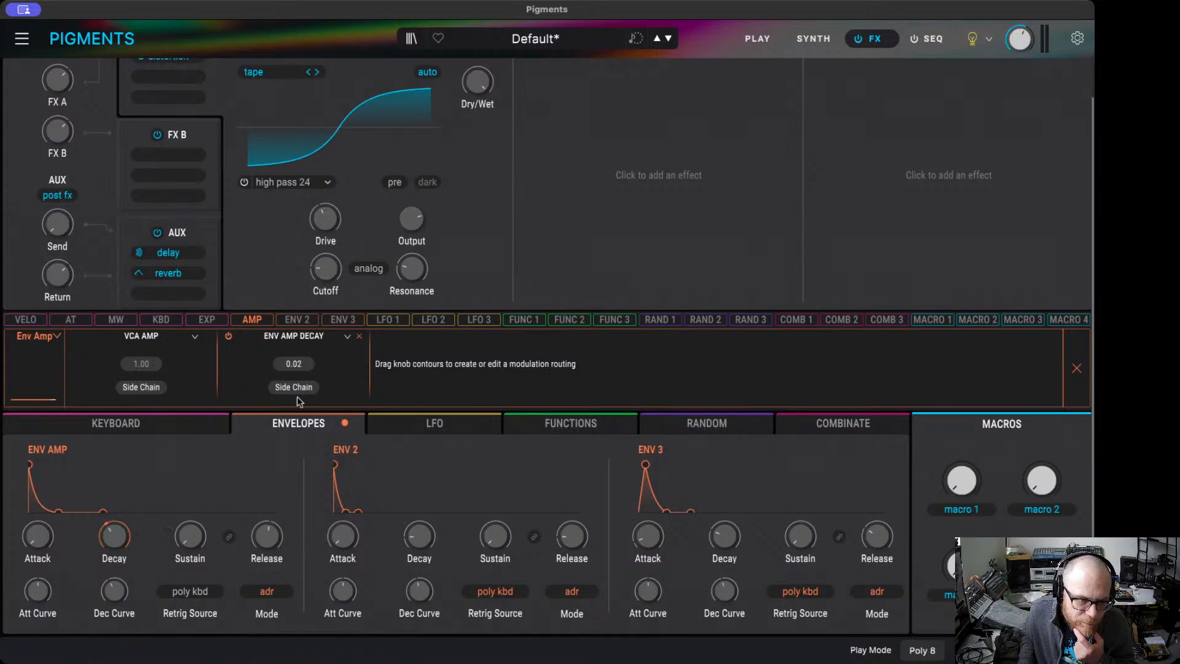
{"action": "left_click", "coordinate": [359, 337]}
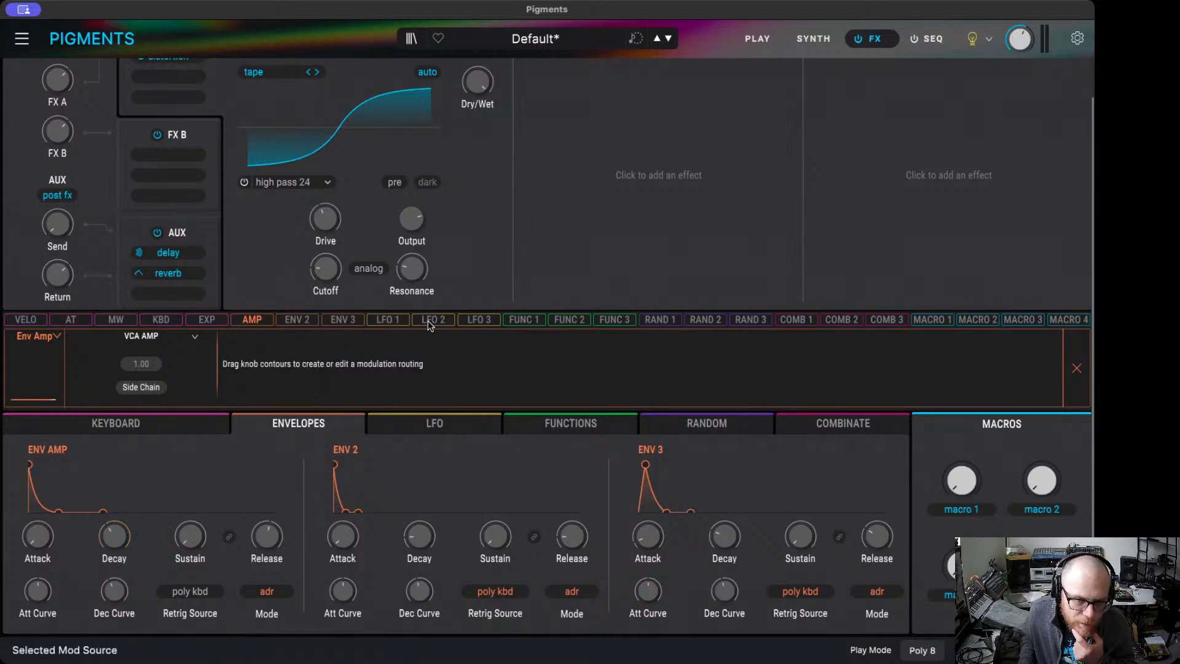
- Modulate the amp envelope with LFO 2, by 0.07 on Decay and 0.11 on Release
{"action": "left_click", "coordinate": [428, 320]}
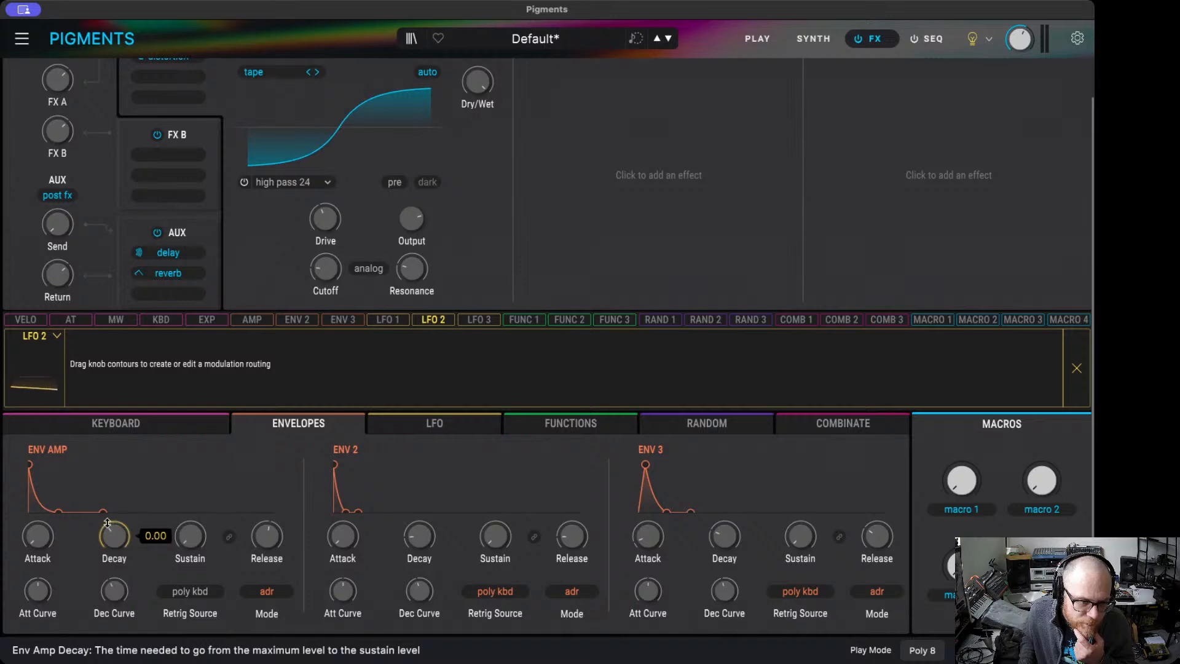
{"action": "left_click_drag", "start_coordinate": [108, 522], "coordinate": [108, 520]}
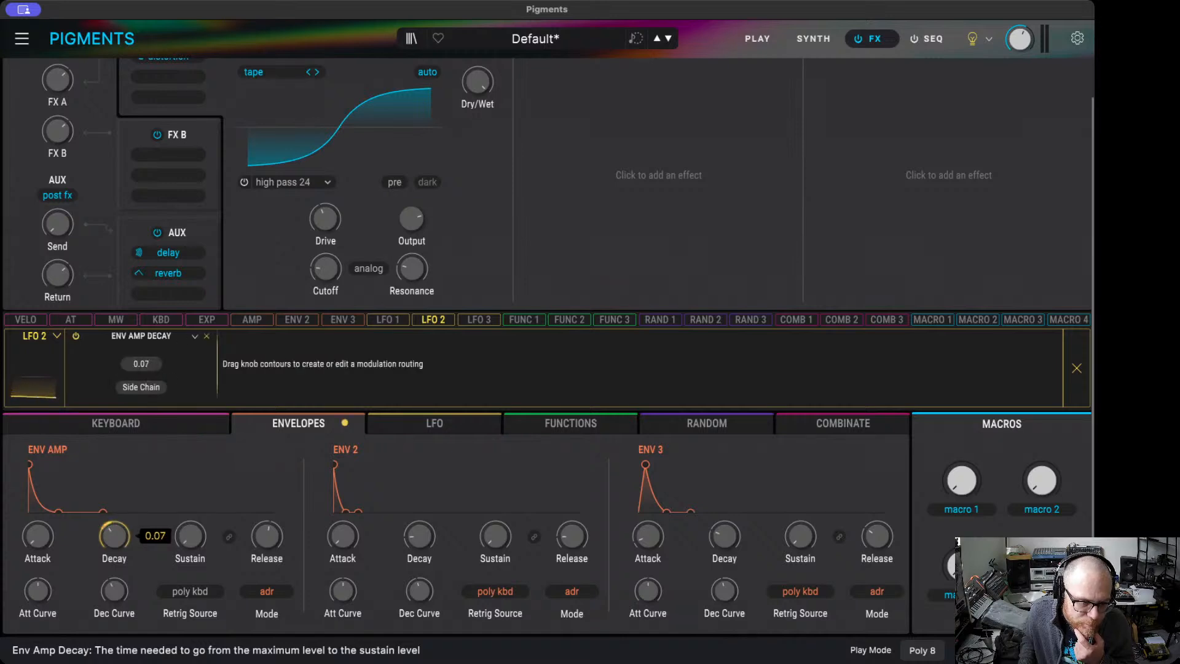
{"action": "mouse_move", "coordinate": [269, 523]}
{"action": "left_click_drag", "start_coordinate": [267, 522], "coordinate": [267, 518]}
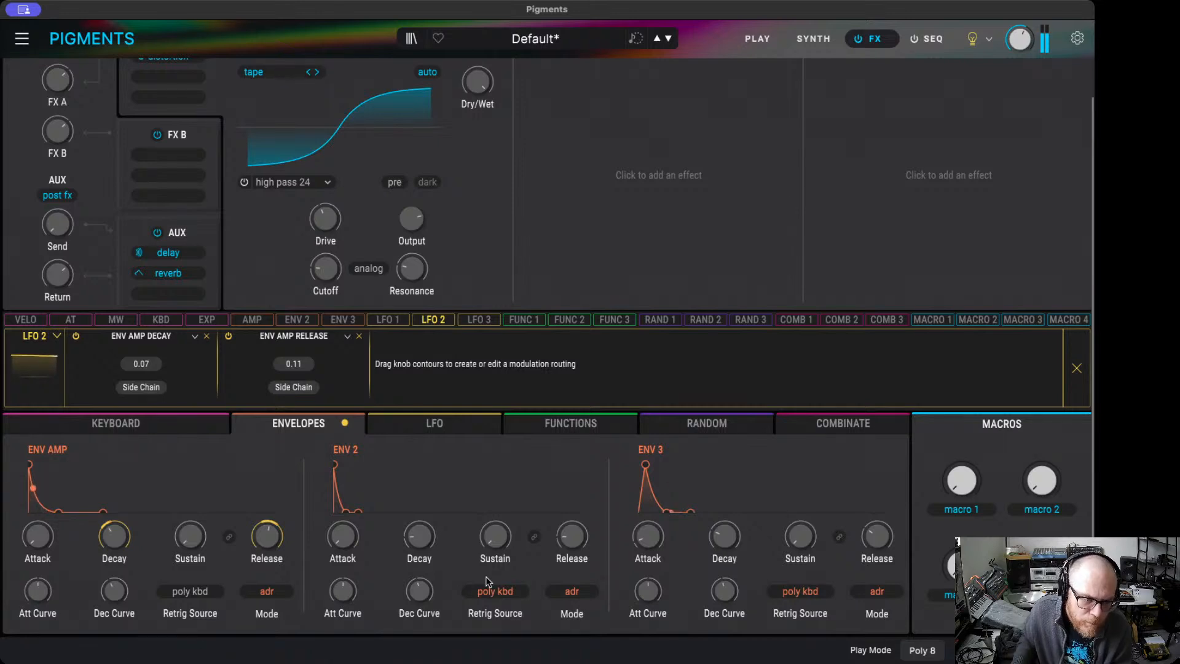
- Check LFO 2's rate and reduce its modulation of the amp envelope's Release to 0.05
{"action": "left_click", "coordinate": [418, 415]}
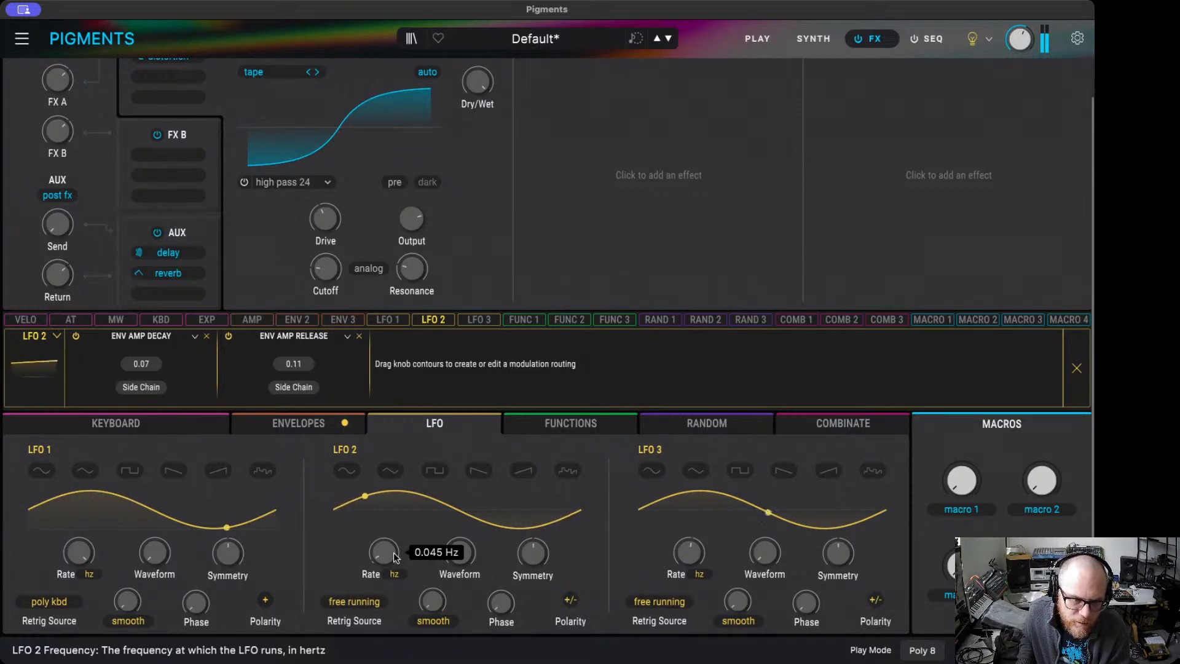
{"action": "left_click", "coordinate": [289, 426]}
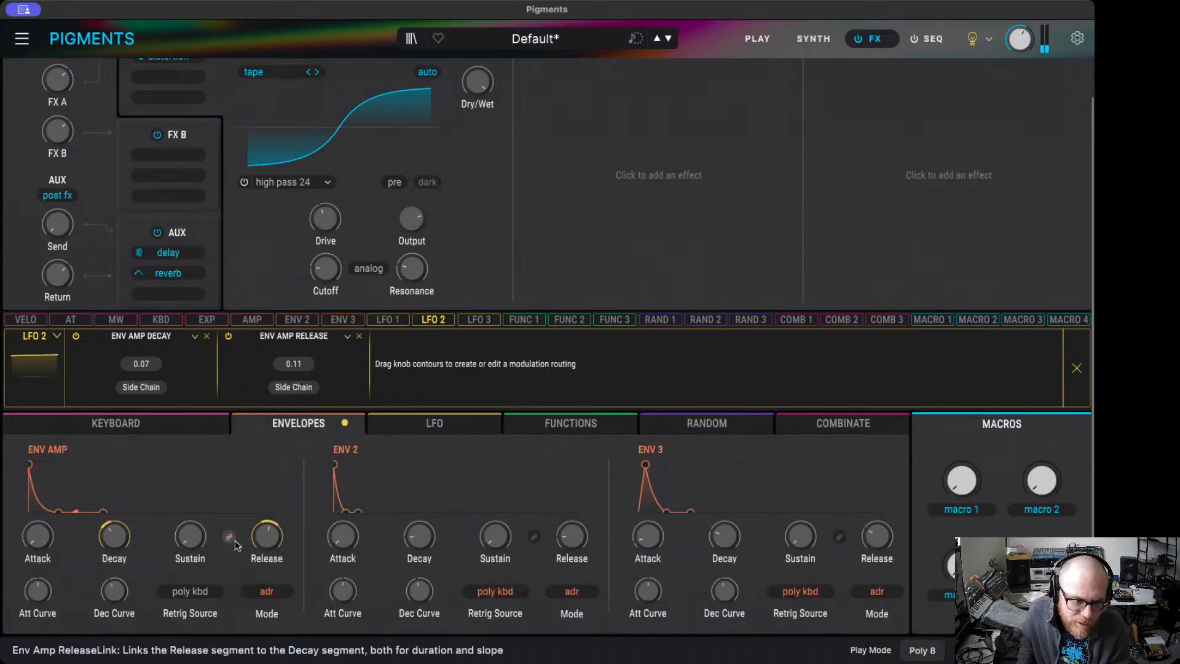
{"action": "mouse_move", "coordinate": [274, 522]}
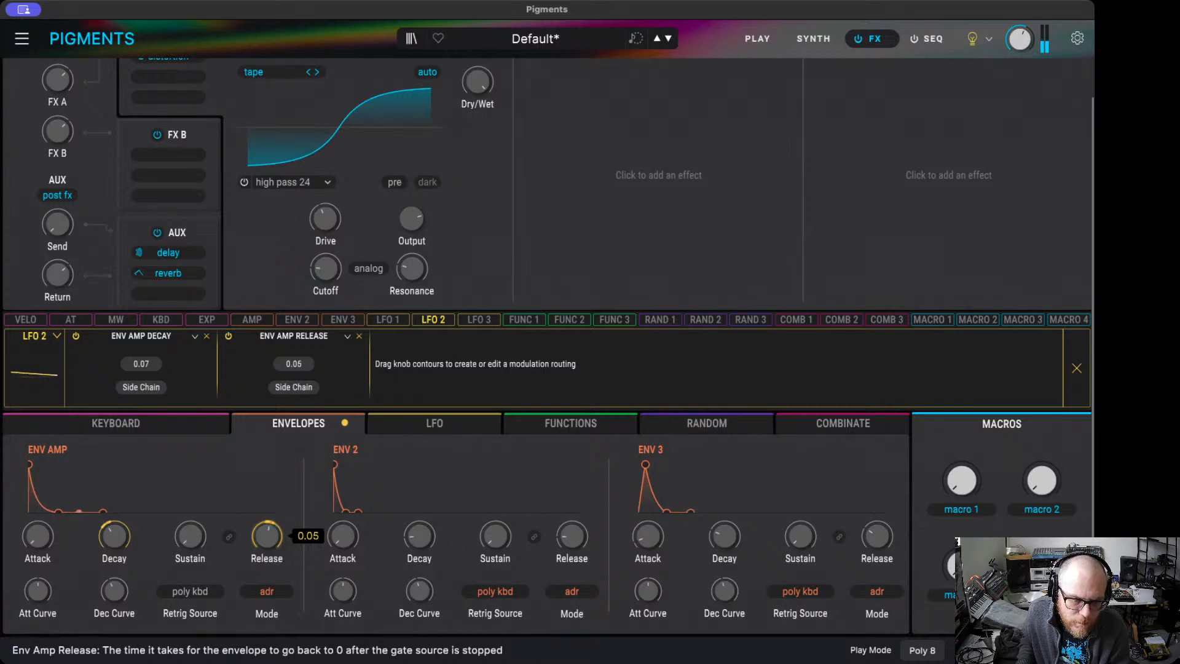
- Set LFO 2's polarity to positive only and raise its modulation of the amp envelope's Release to 0.07
{"action": "mouse_move", "coordinate": [121, 519]}
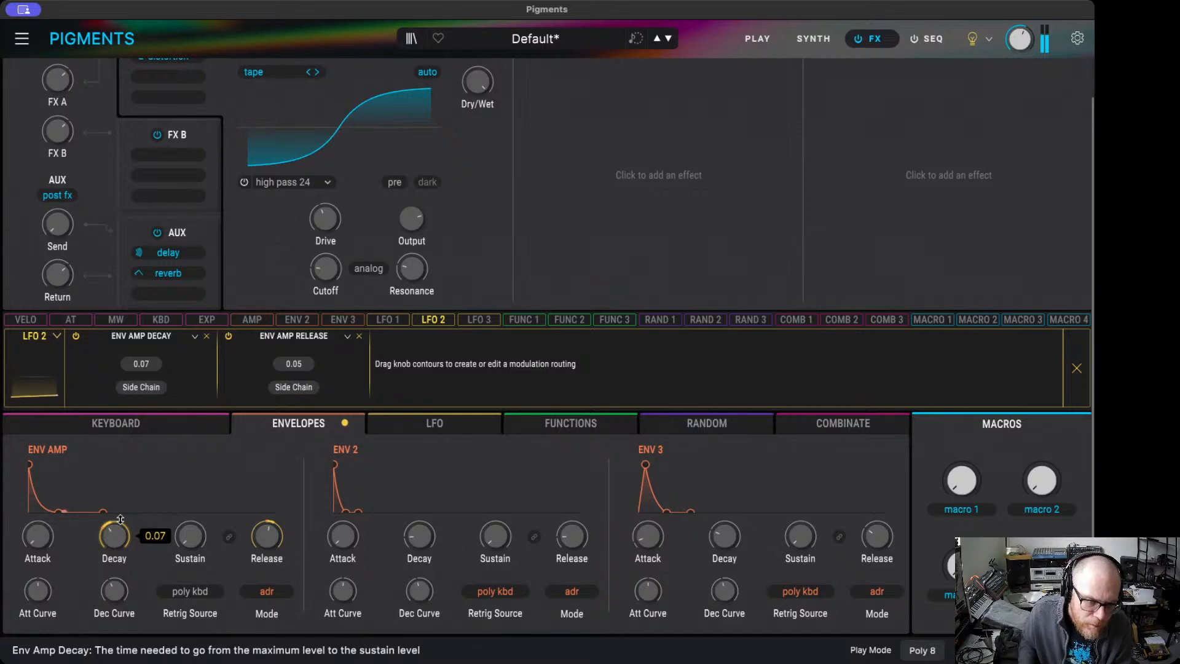
{"action": "left_click", "coordinate": [435, 422]}
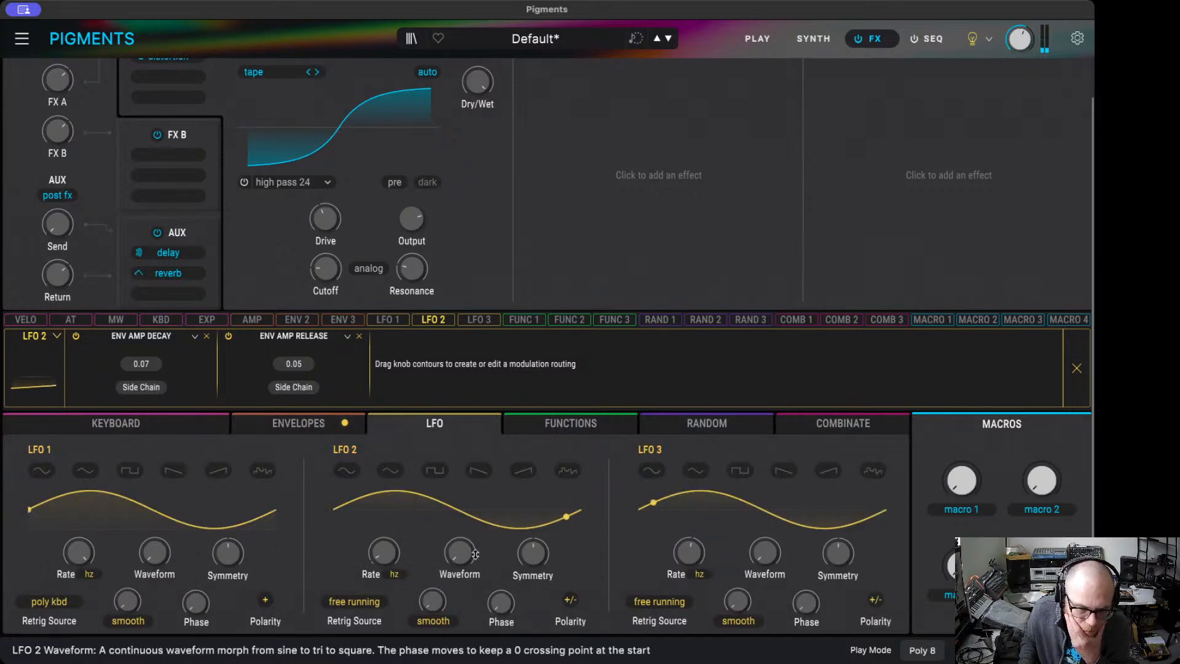
{"action": "left_click", "coordinate": [570, 600]}
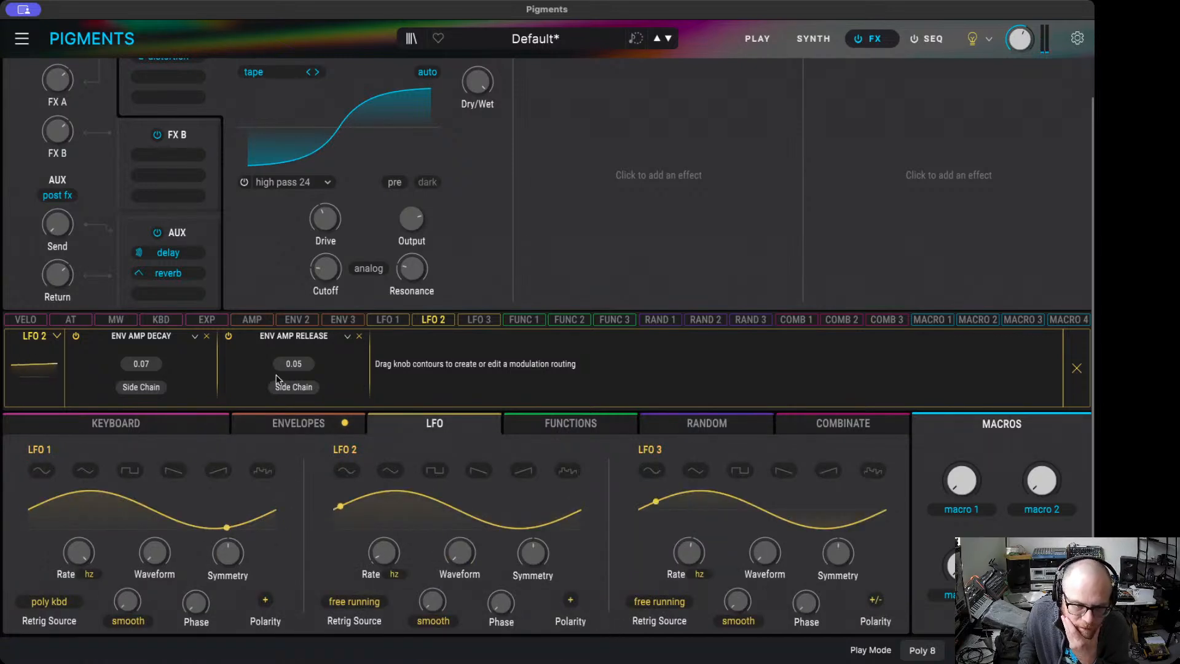
{"action": "left_click", "coordinate": [299, 423]}
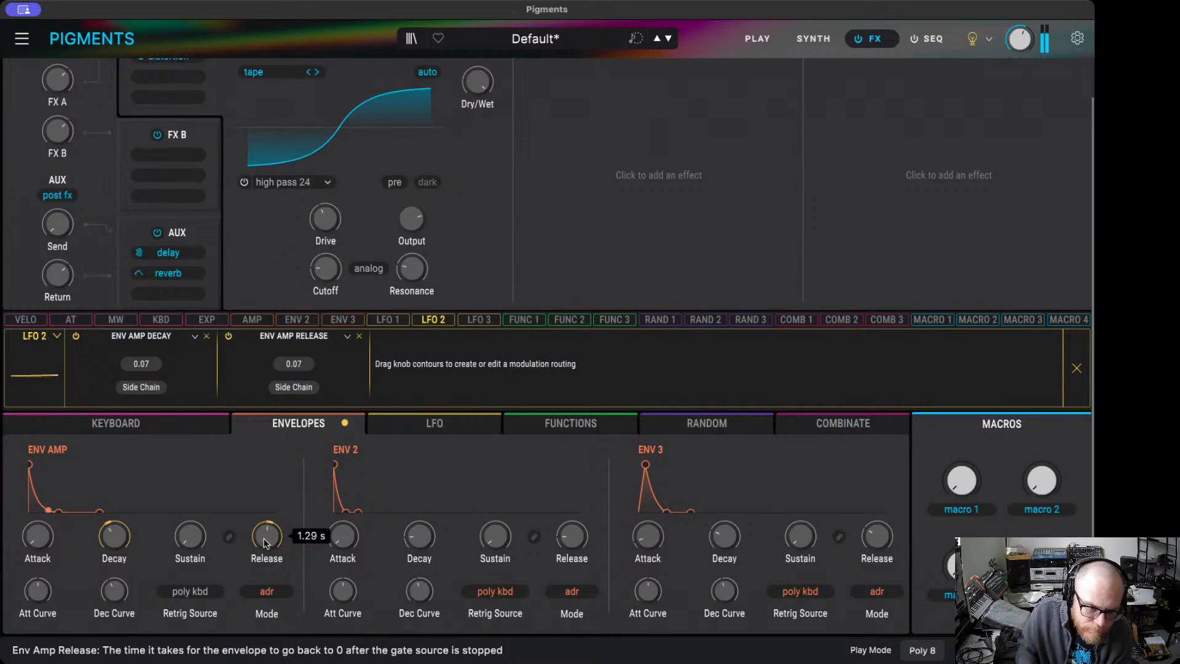
{"action": "left_click", "coordinate": [433, 320]}
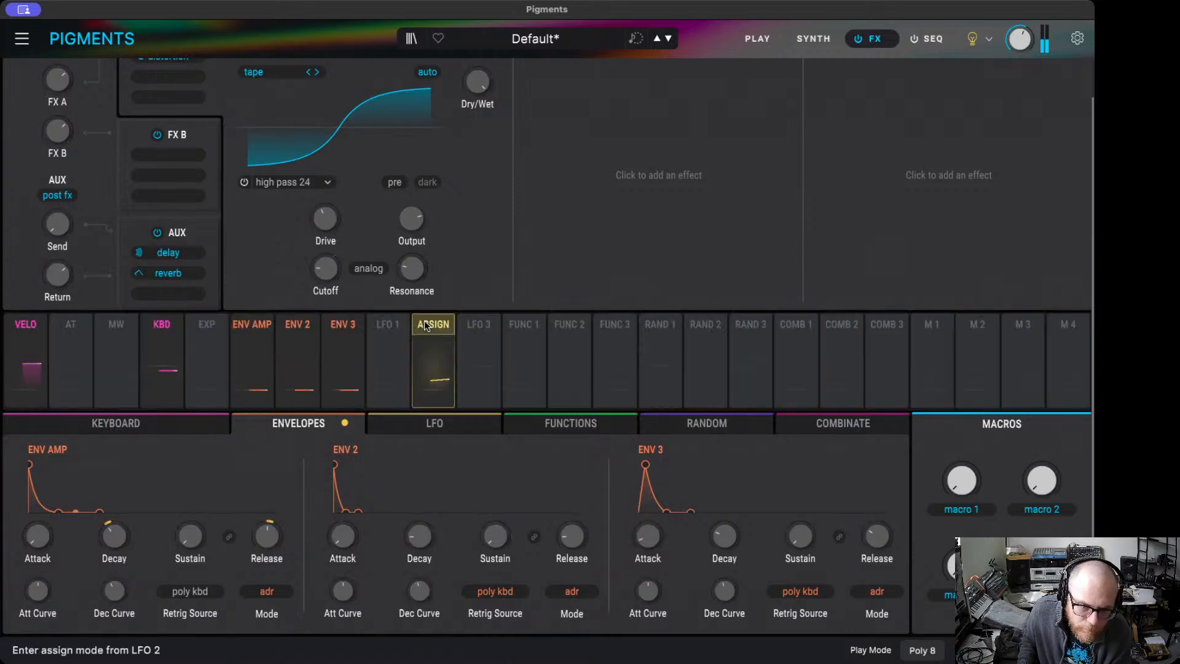
{"action": "left_click", "coordinate": [445, 420]}
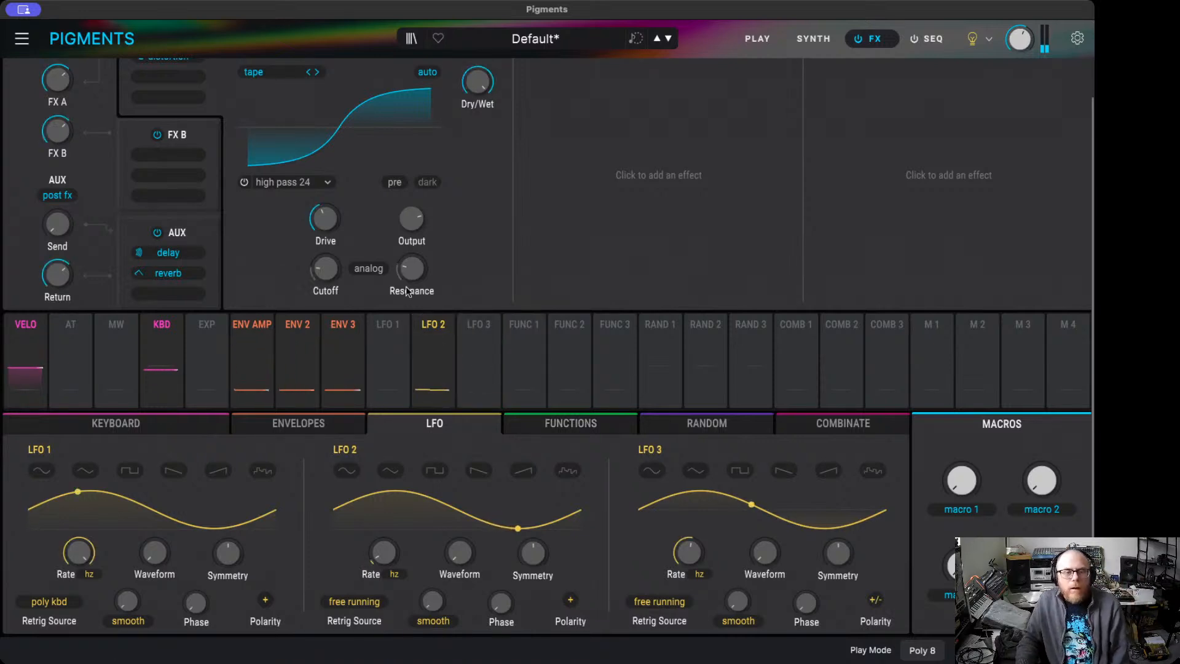
- Add a Flanger to the second FX A slot, with Dry/Wet at 100 % and Feedback at maximum
{"action": "scroll", "coordinate": [457, 227], "scroll_direction": "up", "scroll_amount": 2}
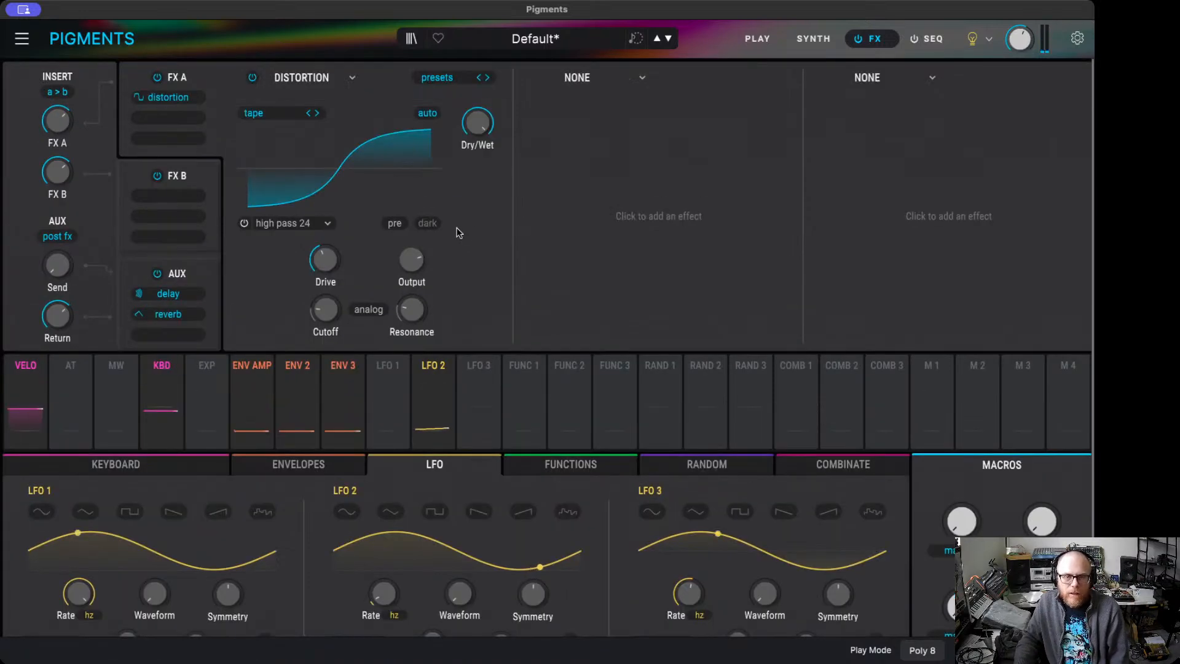
{"action": "left_click", "coordinate": [579, 80]}
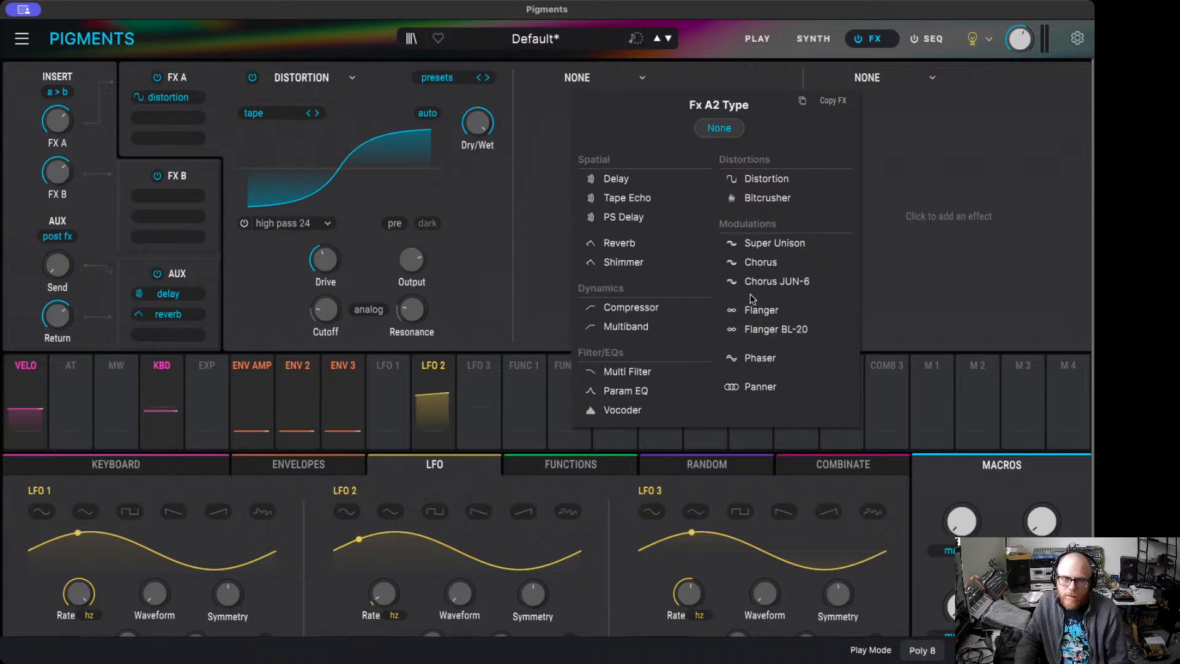
{"action": "left_click", "coordinate": [760, 310]}
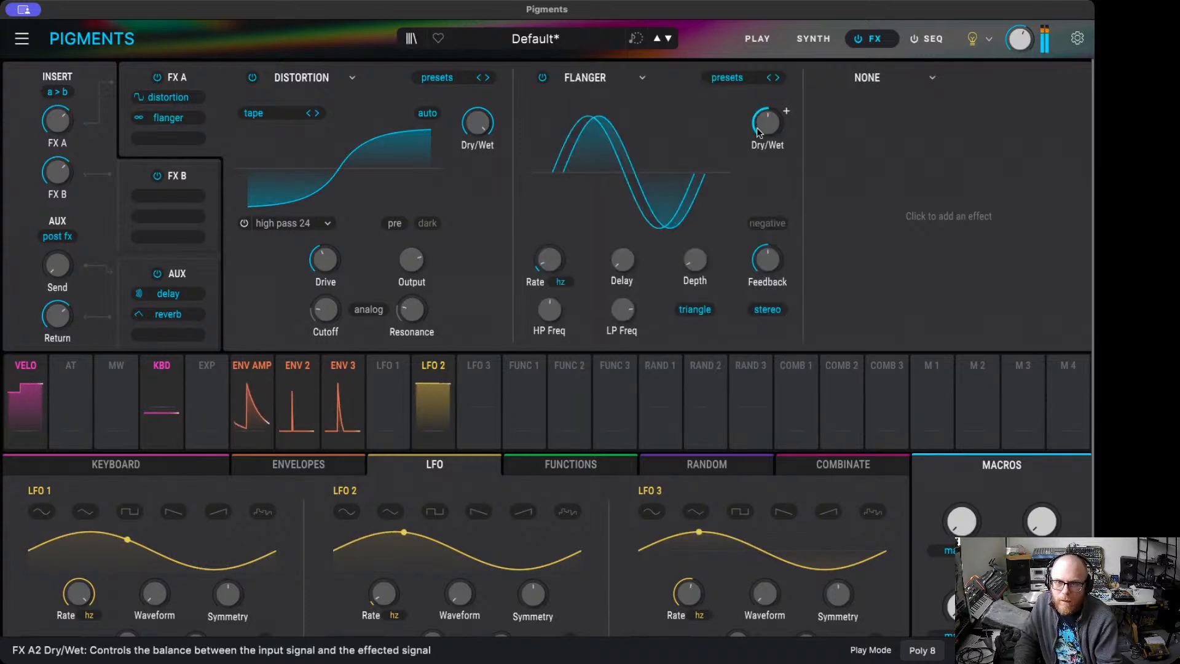
{"action": "left_click_drag", "start_coordinate": [762, 131], "coordinate": [762, 70]}
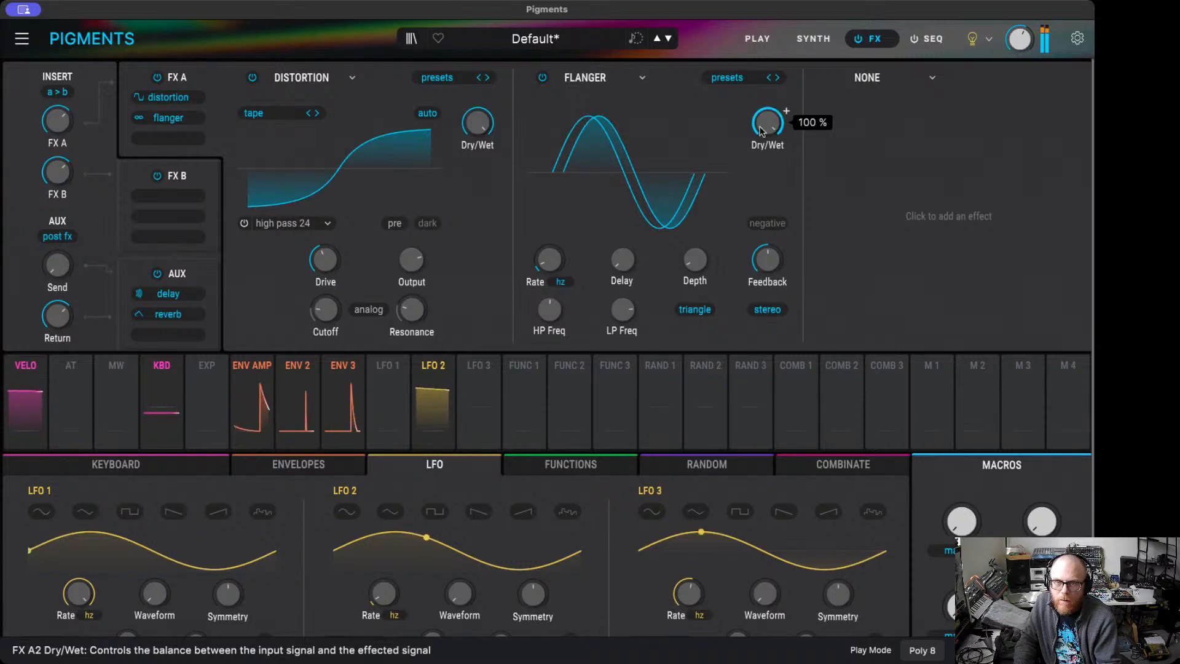
{"action": "left_click_drag", "start_coordinate": [763, 267], "coordinate": [764, 242]}
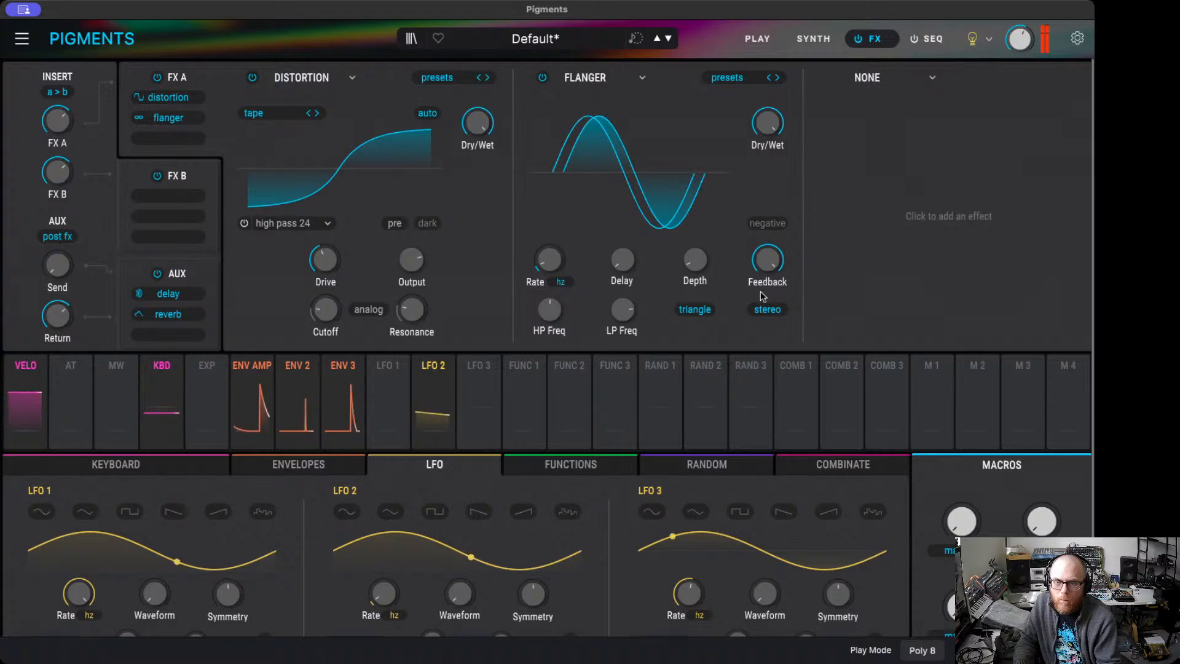
{"action": "mouse_move", "coordinate": [768, 263]}
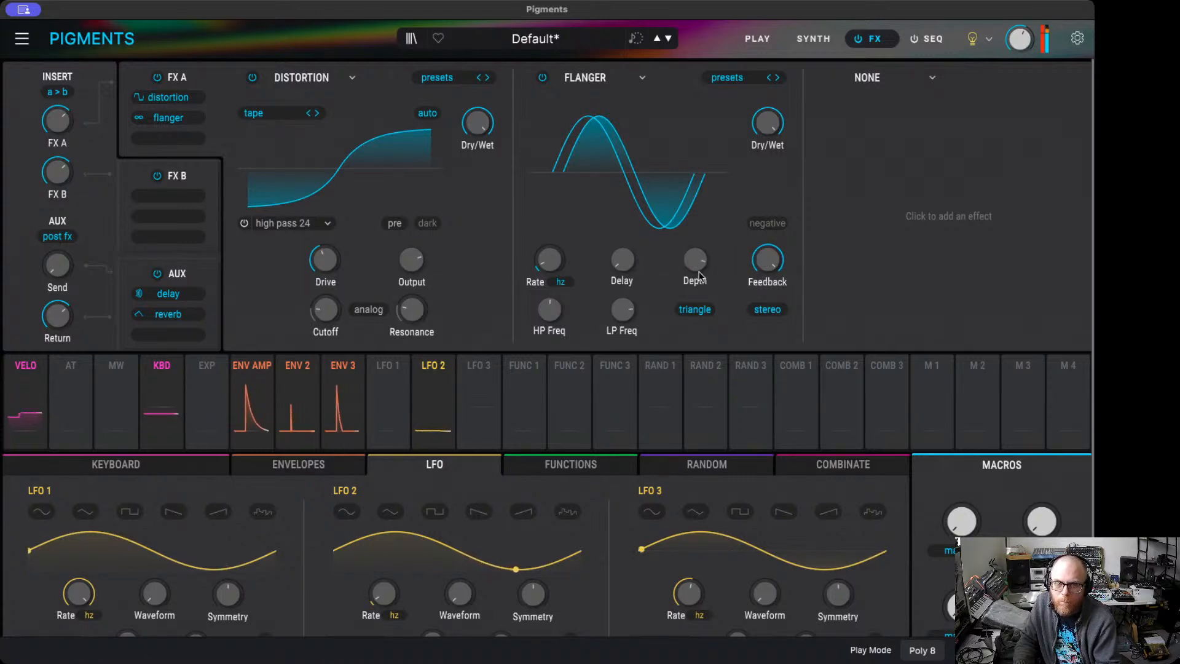
- Set the flanger's Delay to 0.001 ms and lower its Dry/Wet to 0 %
{"action": "mouse_move", "coordinate": [625, 271]}
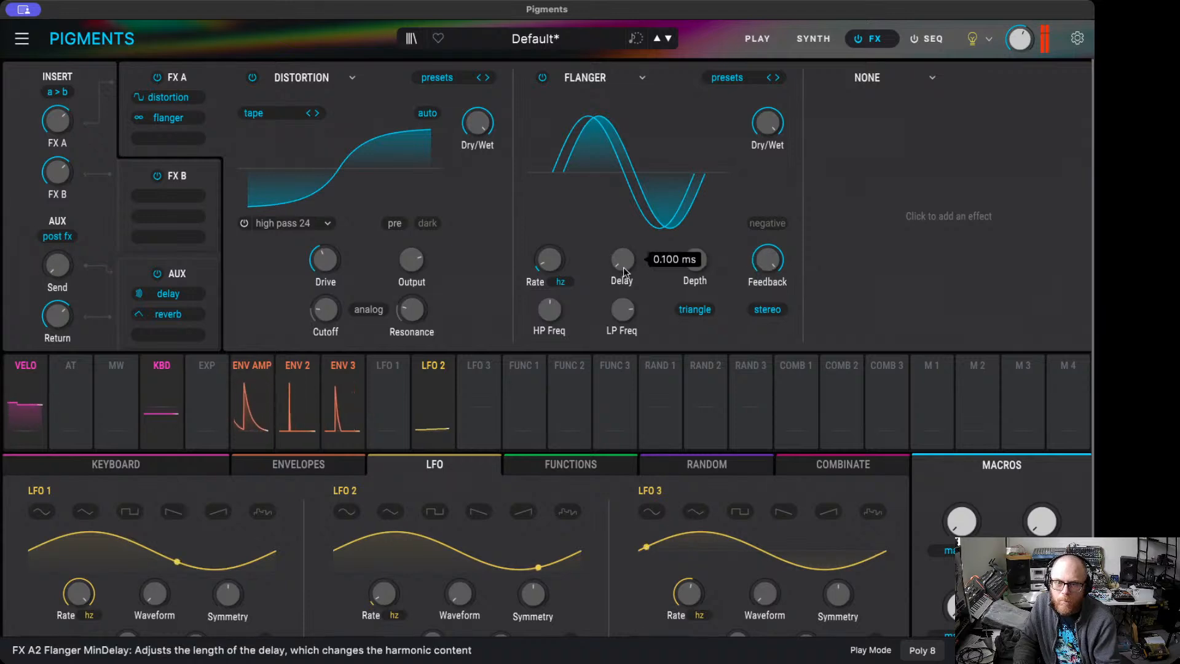
{"action": "mouse_move", "coordinate": [623, 266]}
{"action": "left_mouse_down"}
{"action": "mouse_move", "coordinate": [623, 249]}
{"action": "mouse_move", "coordinate": [623, 282]}
{"action": "left_mouse_up"}
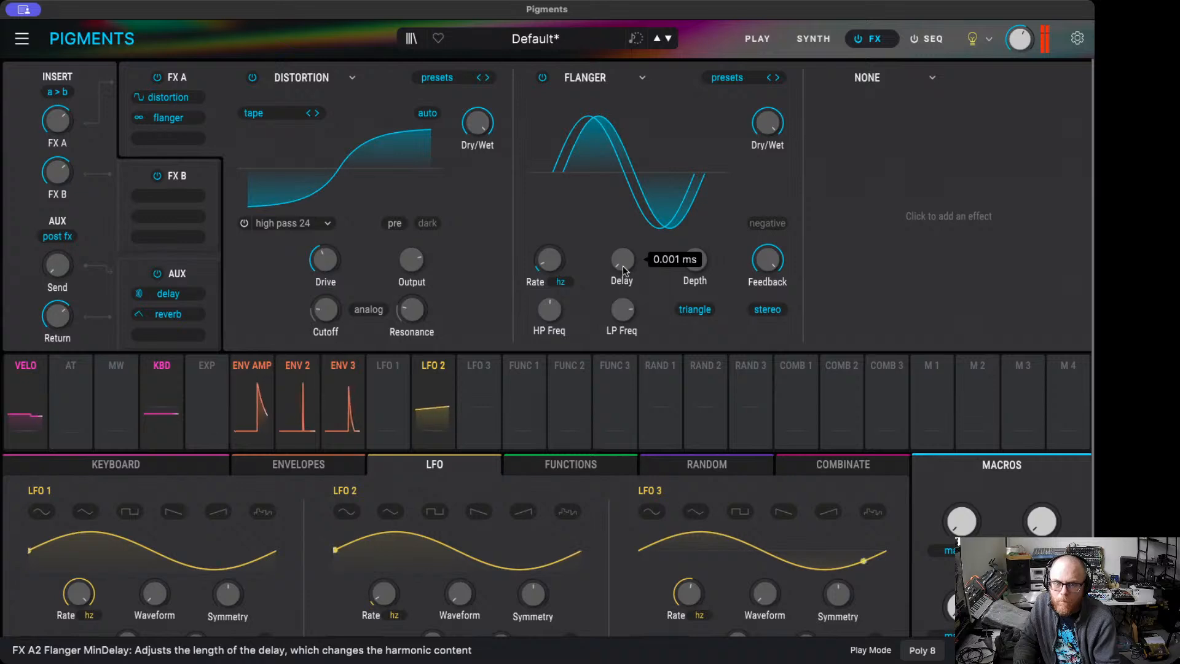
{"action": "mouse_move", "coordinate": [549, 261]}
{"action": "left_mouse_down"}
{"action": "mouse_move", "coordinate": [549, 240]}
{"action": "mouse_move", "coordinate": [569, 270]}
{"action": "left_mouse_up"}
{"action": "mouse_move", "coordinate": [772, 124]}
{"action": "left_mouse_down"}
{"action": "mouse_move", "coordinate": [773, 196]}
{"action": "mouse_move", "coordinate": [772, 124]}
{"action": "left_mouse_up"}
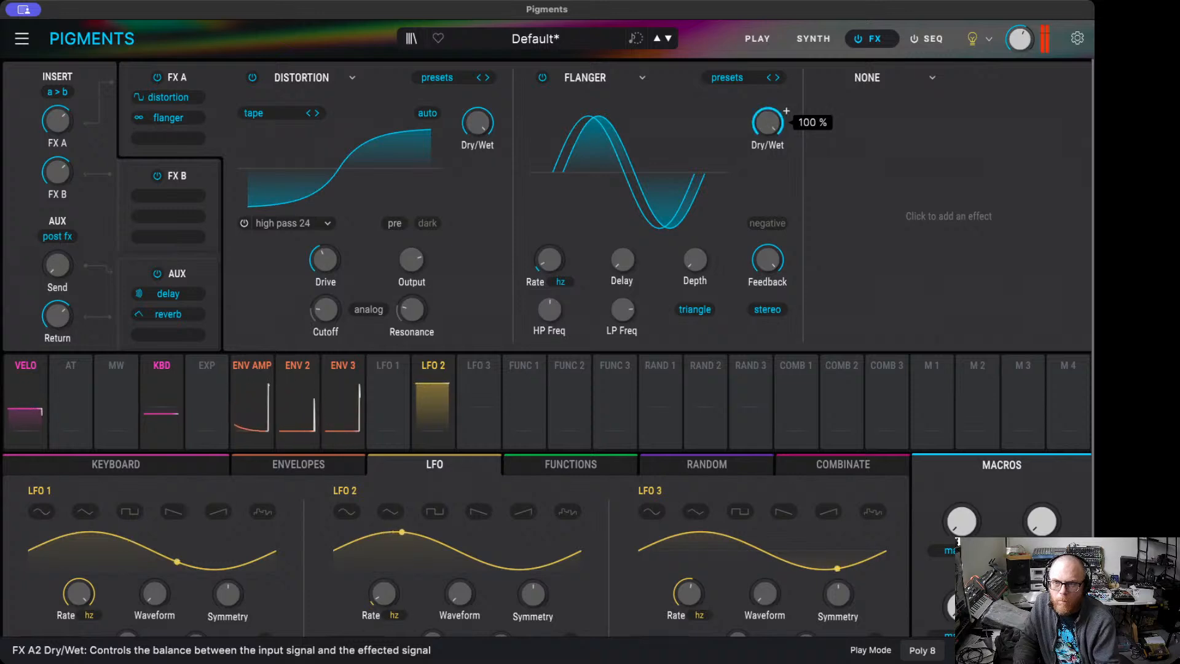
- Add a Compressor with a medium preset to the third FX A slot and raise the flanger's Dry/Wet to 100 %
{"action": "left_click", "coordinate": [878, 82]}
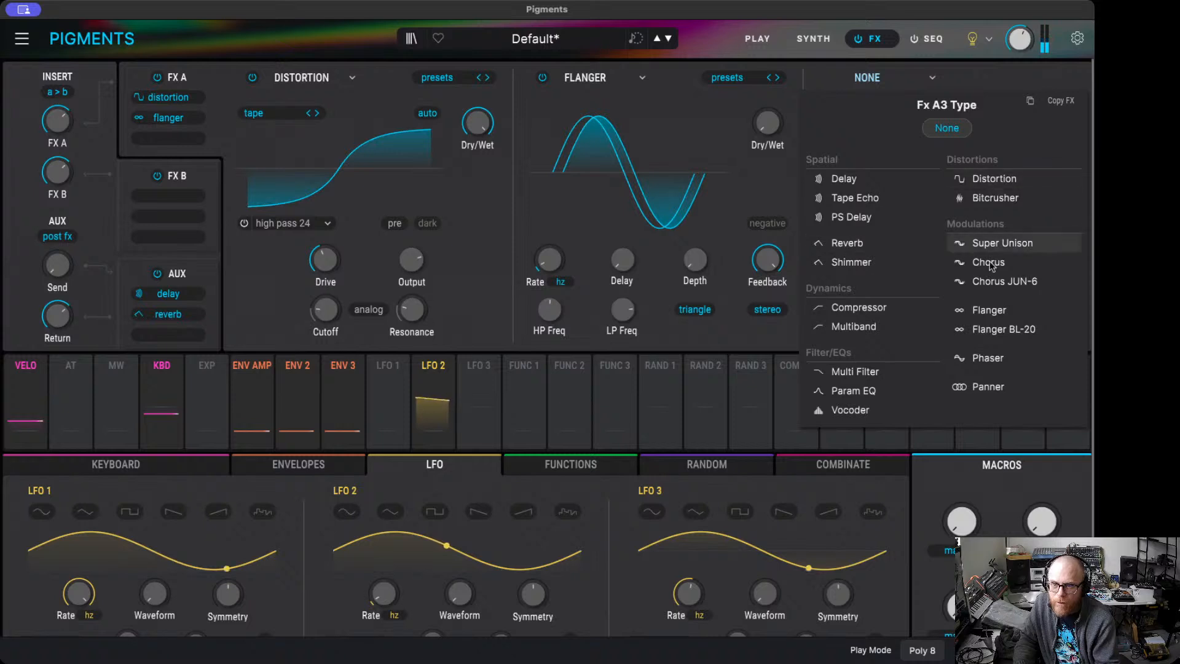
{"action": "left_click", "coordinate": [920, 308]}
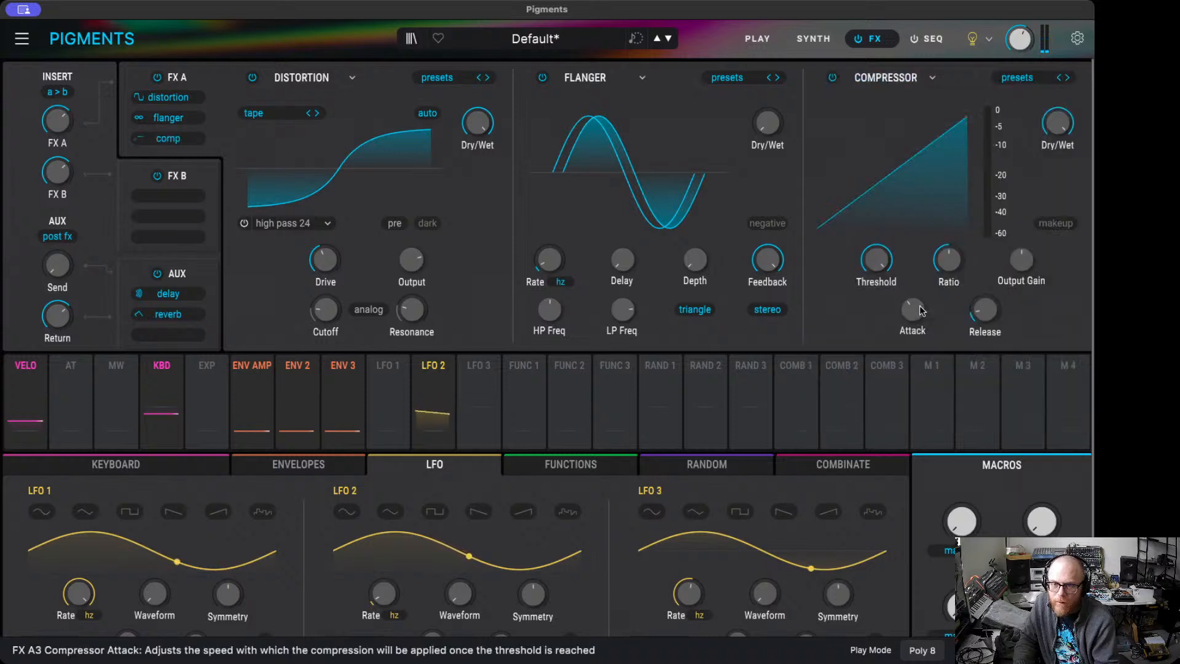
{"action": "left_click", "coordinate": [1053, 167]}
{"action": "left_click_drag", "start_coordinate": [772, 124], "coordinate": [772, 40]}
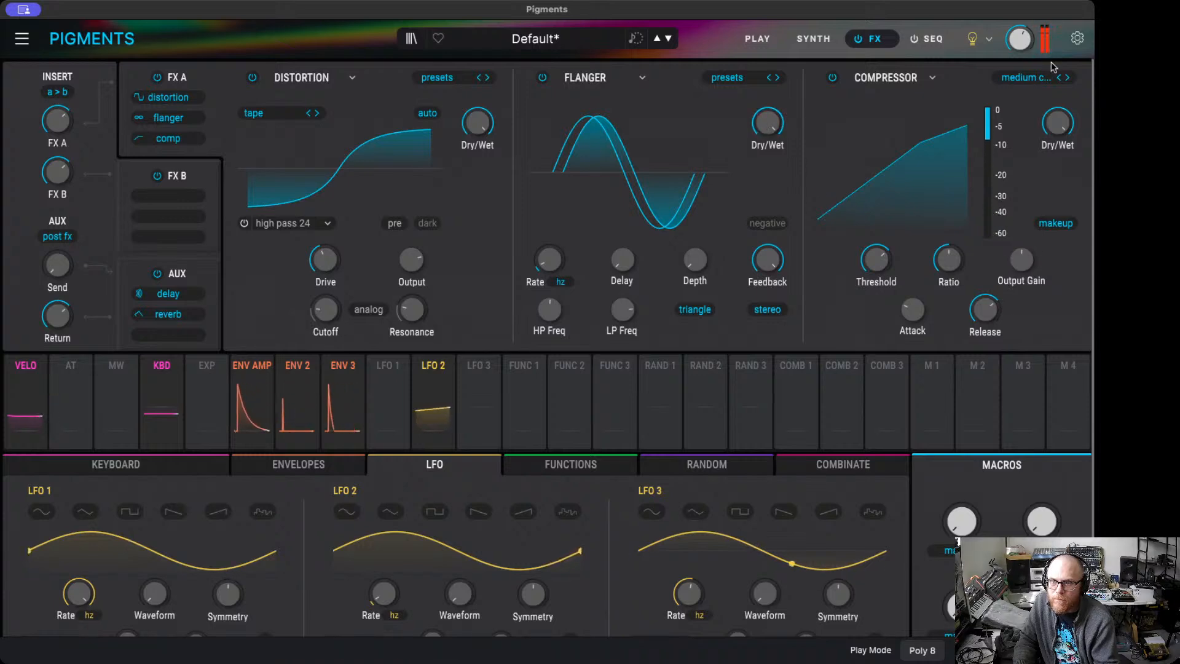
- Set the compressor's Ratio to about 11.6 / 1 after trying 100 / 1, and lower its Output Gain slightly
{"action": "mouse_move", "coordinate": [1058, 124]}
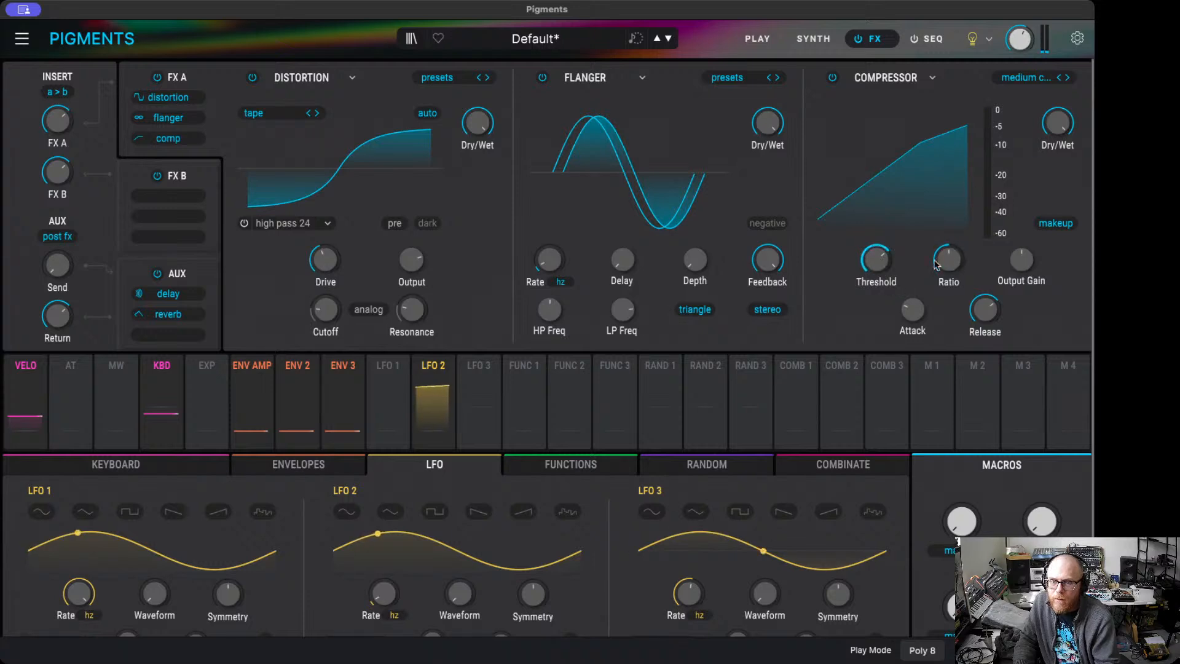
{"action": "mouse_move", "coordinate": [951, 263]}
{"action": "left_click_drag", "start_coordinate": [951, 263], "coordinate": [954, 240]}
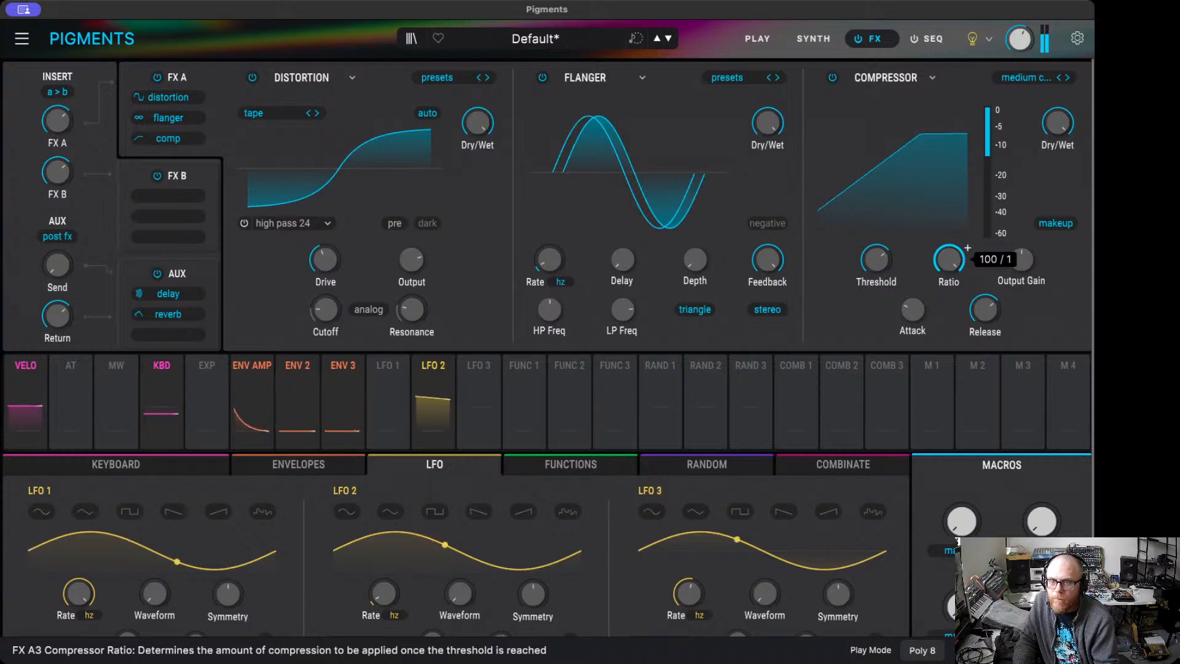
{"action": "left_click_drag", "start_coordinate": [1021, 259], "coordinate": [1021, 276]}
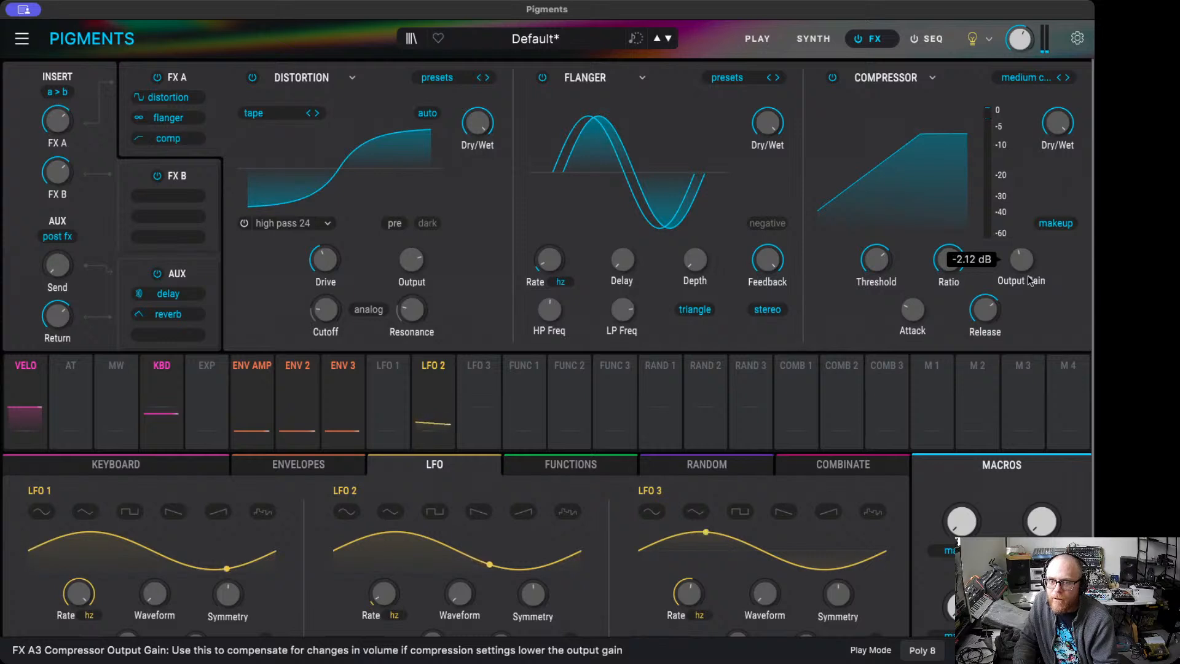
{"action": "mouse_move", "coordinate": [950, 263]}
{"action": "left_mouse_down"}
{"action": "mouse_move", "coordinate": [950, 280]}
{"action": "mouse_move", "coordinate": [947, 268]}
{"action": "left_mouse_up"}
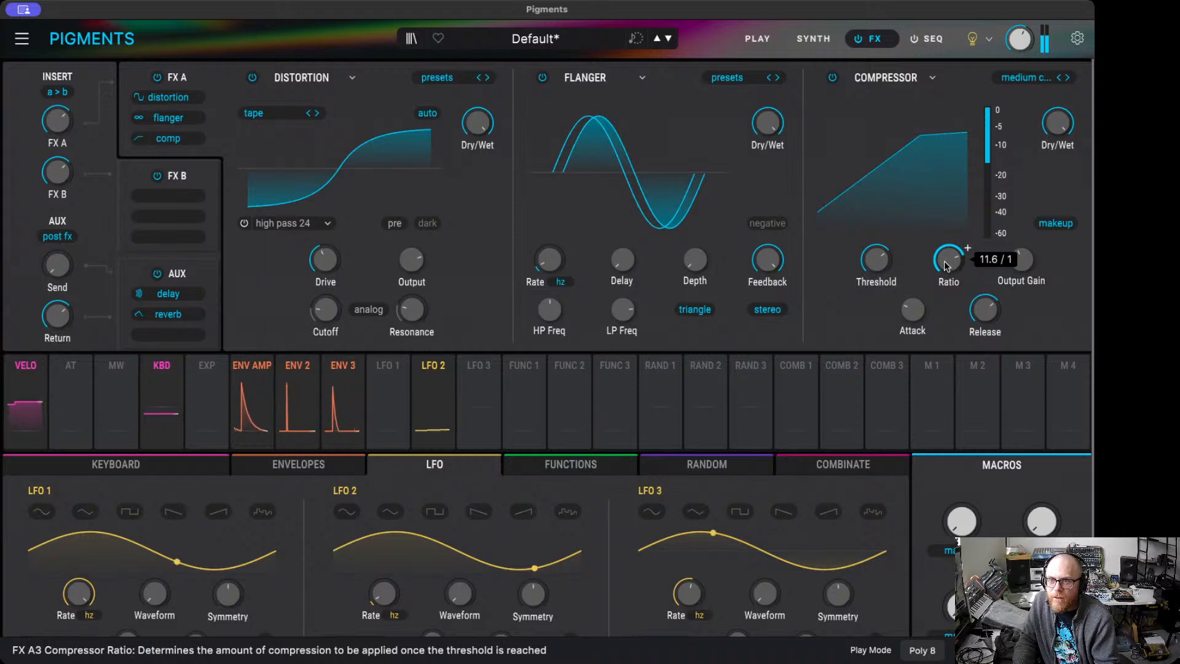
{"action": "left_click_drag", "start_coordinate": [1021, 263], "coordinate": [1021, 266]}
- Turn the flanger's Dry/Wet down to 0 % and reset the compressor's Output Gain to its default
{"action": "left_click_drag", "start_coordinate": [769, 126], "coordinate": [768, 238]}
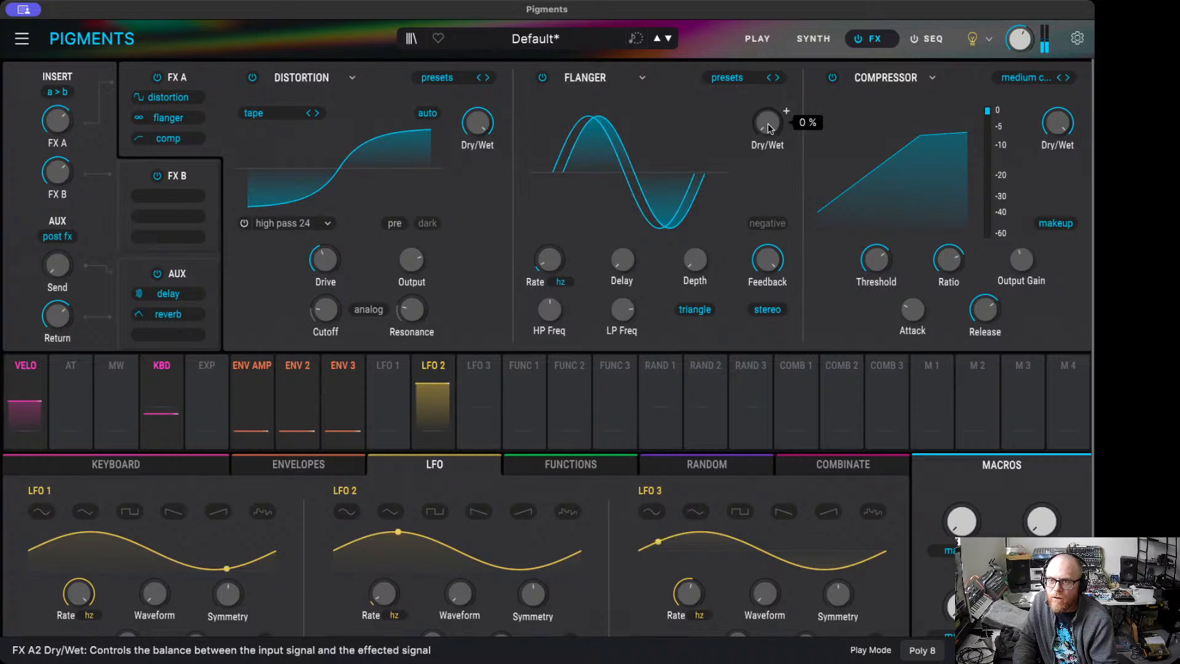
{"action": "mouse_move", "coordinate": [1021, 260]}
{"action": "left_click_drag", "start_coordinate": [1022, 263], "coordinate": [1022, 260]}
{"action": "double_click", "coordinate": [1022, 263]}
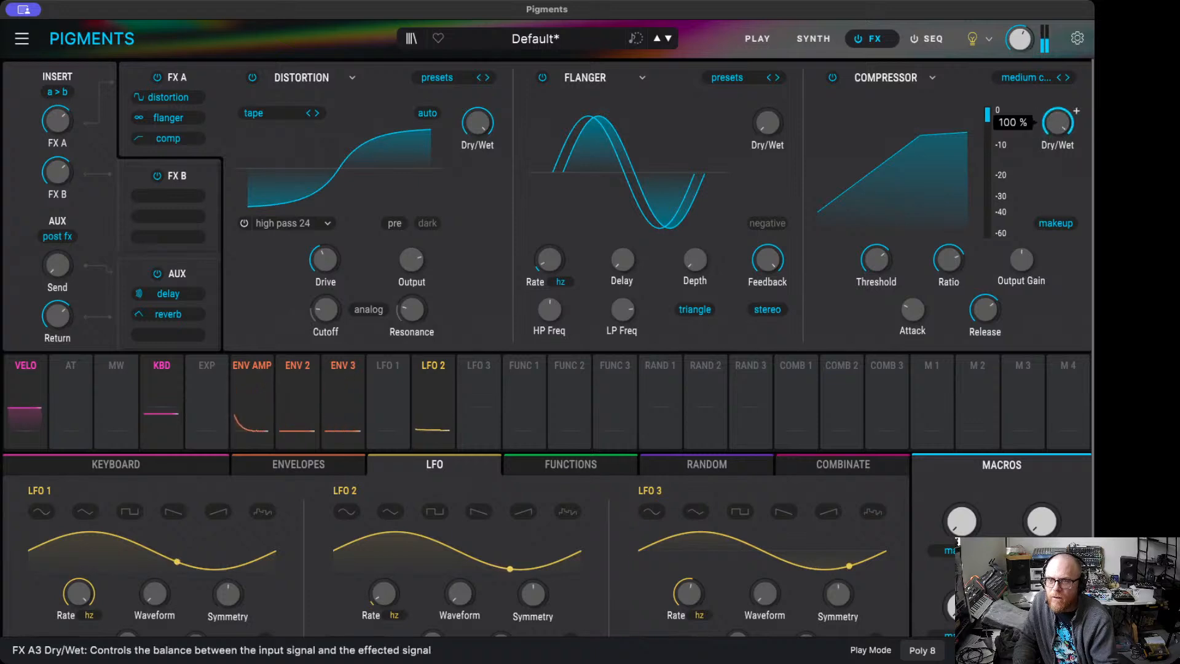
- Sweep the flanger's Dry/Wet repeatedly up to 100 % and back to compare mixes, ending slightly below half
{"action": "mouse_move", "coordinate": [786, 111]}
{"action": "scroll", "coordinate": [786, 111], "scroll_direction": "down", "scroll_amount": 10}
{"action": "scroll", "coordinate": [786, 110], "scroll_direction": "up", "scroll_amount": 10}
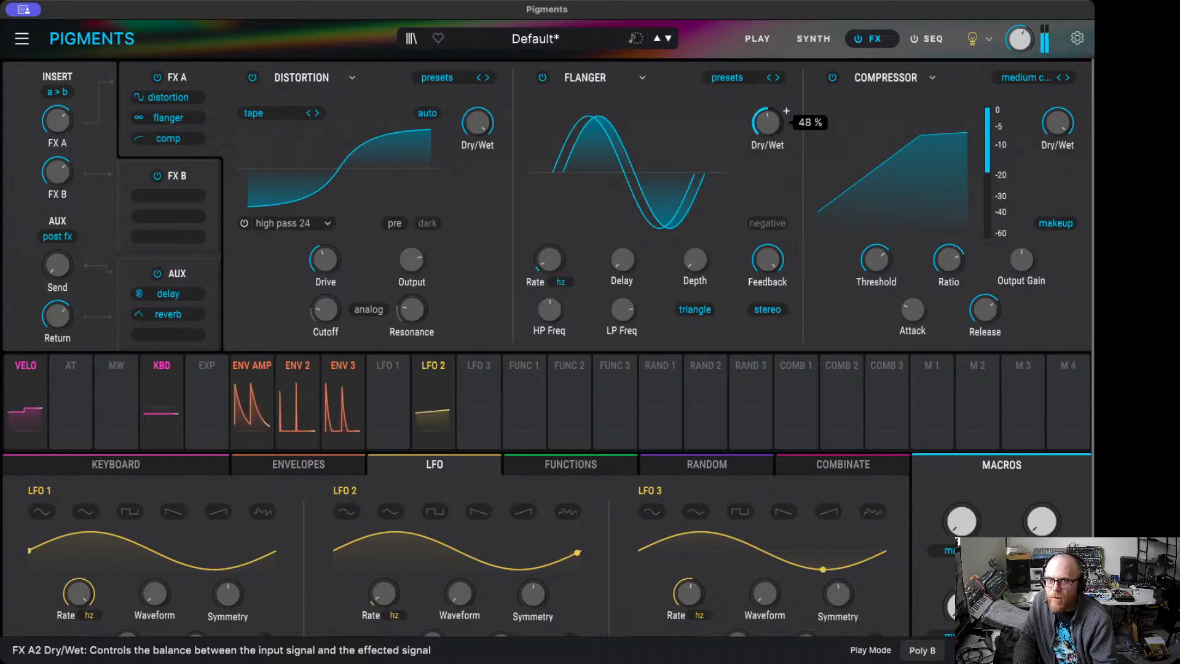
{"action": "scroll", "coordinate": [785, 110], "scroll_direction": "down", "scroll_amount": 18}
{"action": "scroll", "coordinate": [786, 110], "scroll_direction": "up", "scroll_amount": 18}
{"action": "scroll", "coordinate": [786, 110], "scroll_direction": "down", "scroll_amount": 18}
{"action": "scroll", "coordinate": [786, 111], "scroll_direction": "up", "scroll_amount": 18}
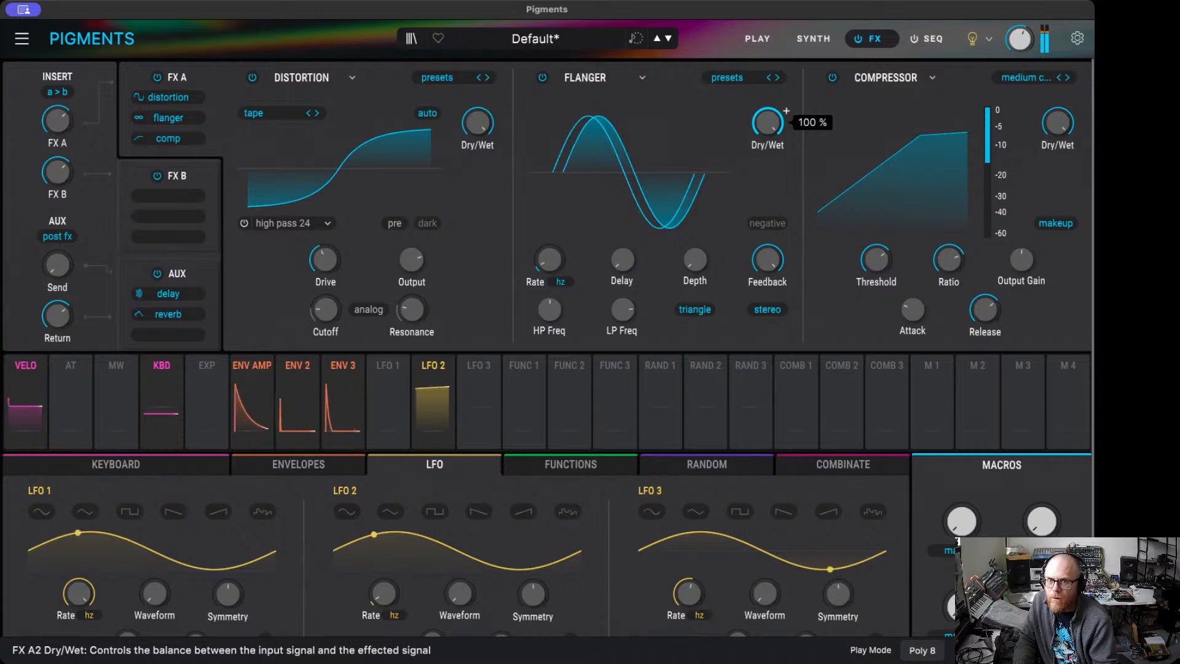
{"action": "scroll", "coordinate": [785, 110], "scroll_direction": "down", "scroll_amount": 10}
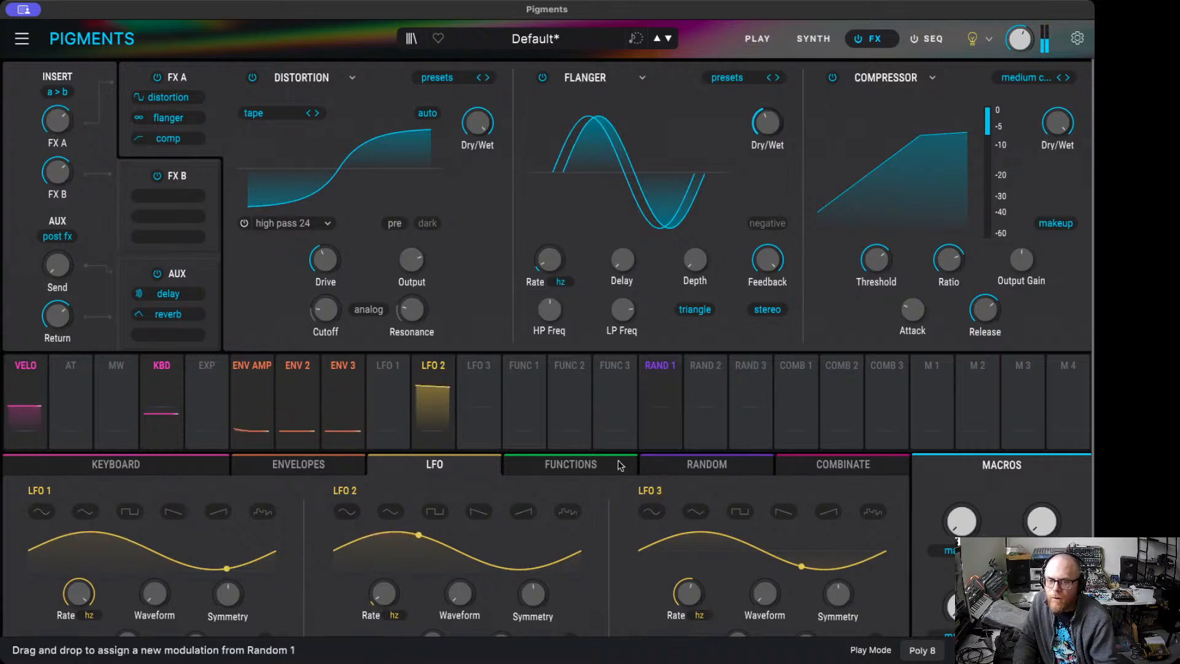
- Reduce LFO 2's modulation of the amp envelope to 0.05 on both Decay and Release
{"action": "left_click", "coordinate": [290, 466]}
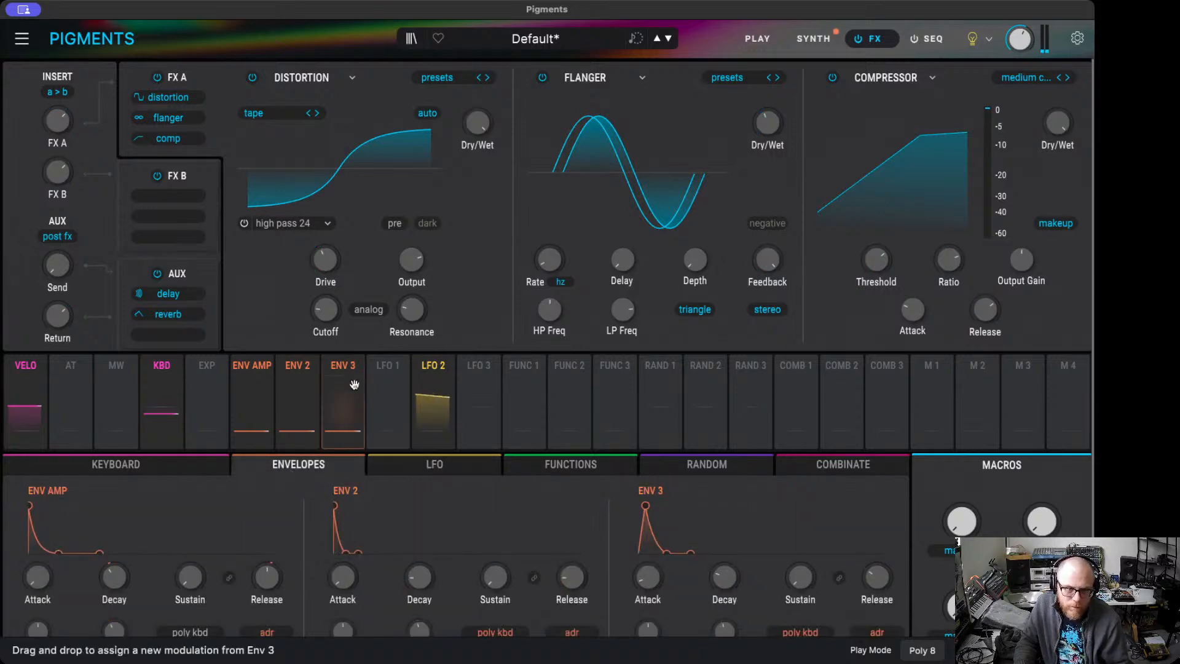
{"action": "left_click", "coordinate": [243, 407]}
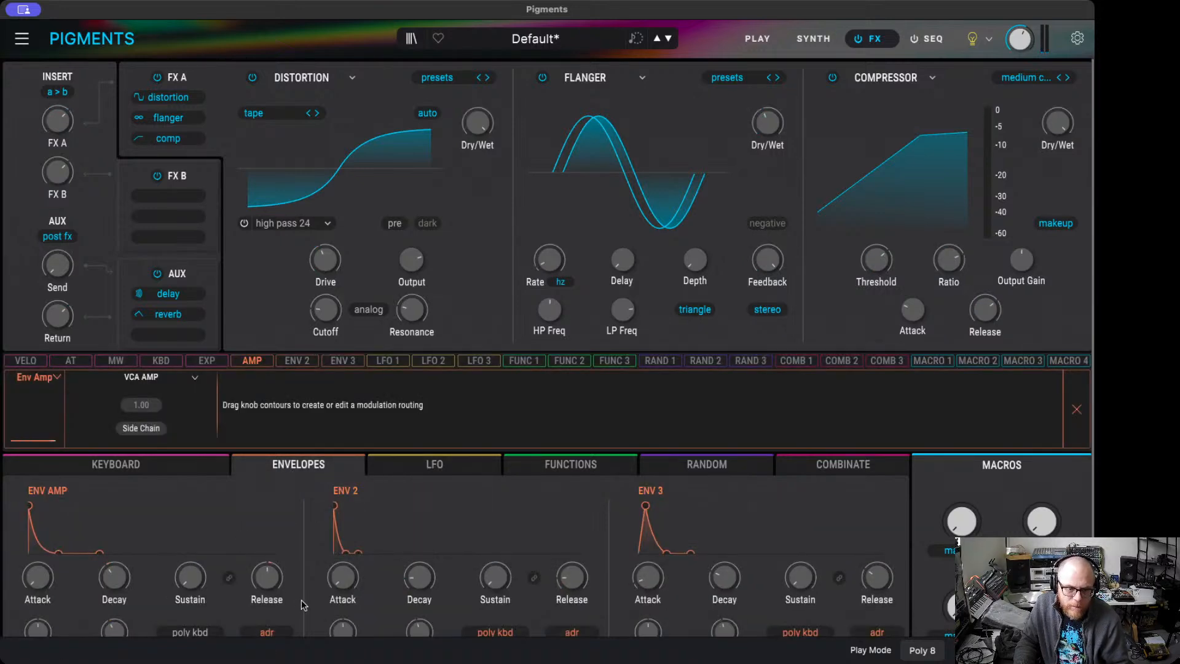
{"action": "mouse_move", "coordinate": [267, 581]}
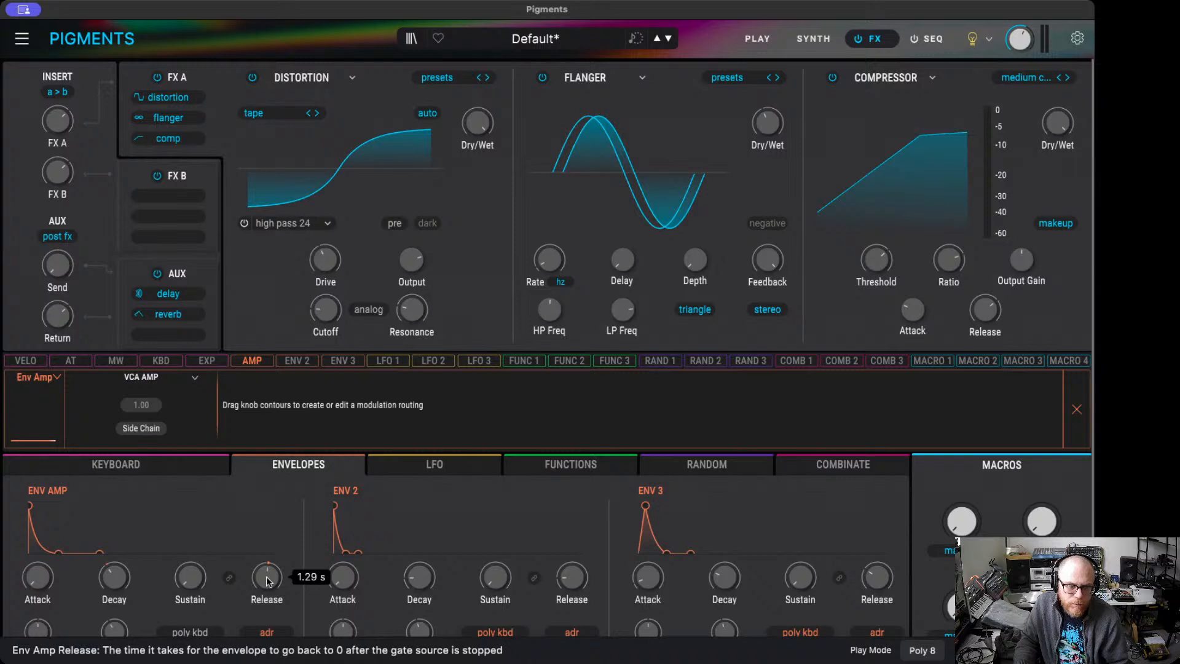
{"action": "left_click", "coordinate": [388, 362]}
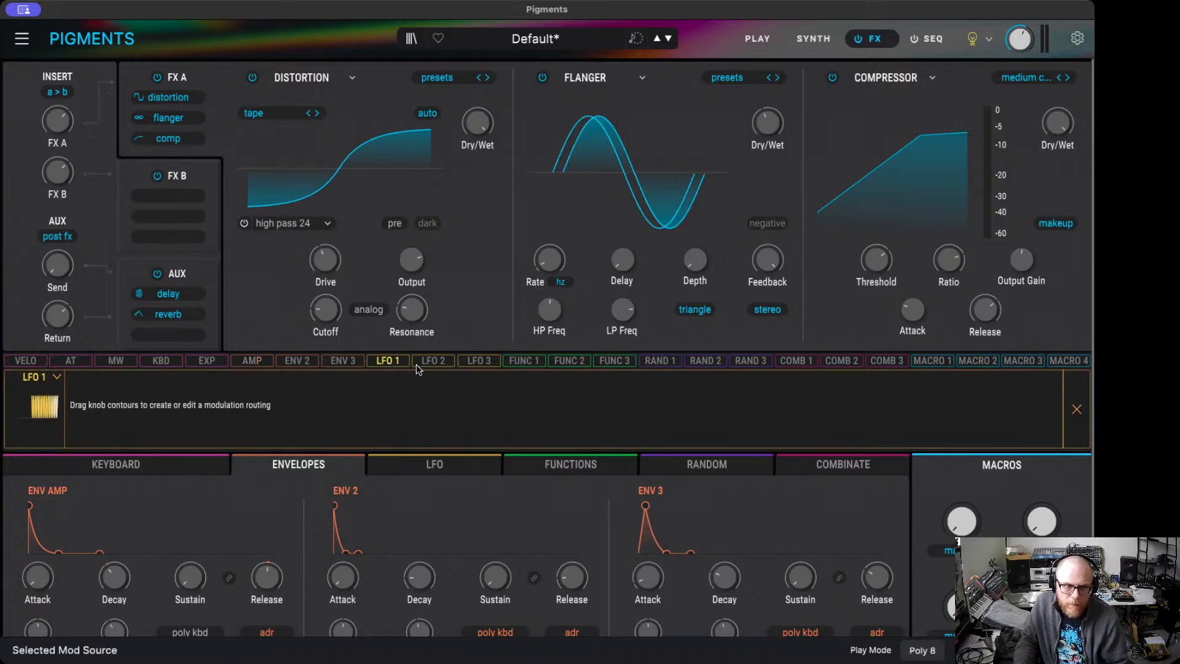
{"action": "left_click", "coordinate": [432, 362]}
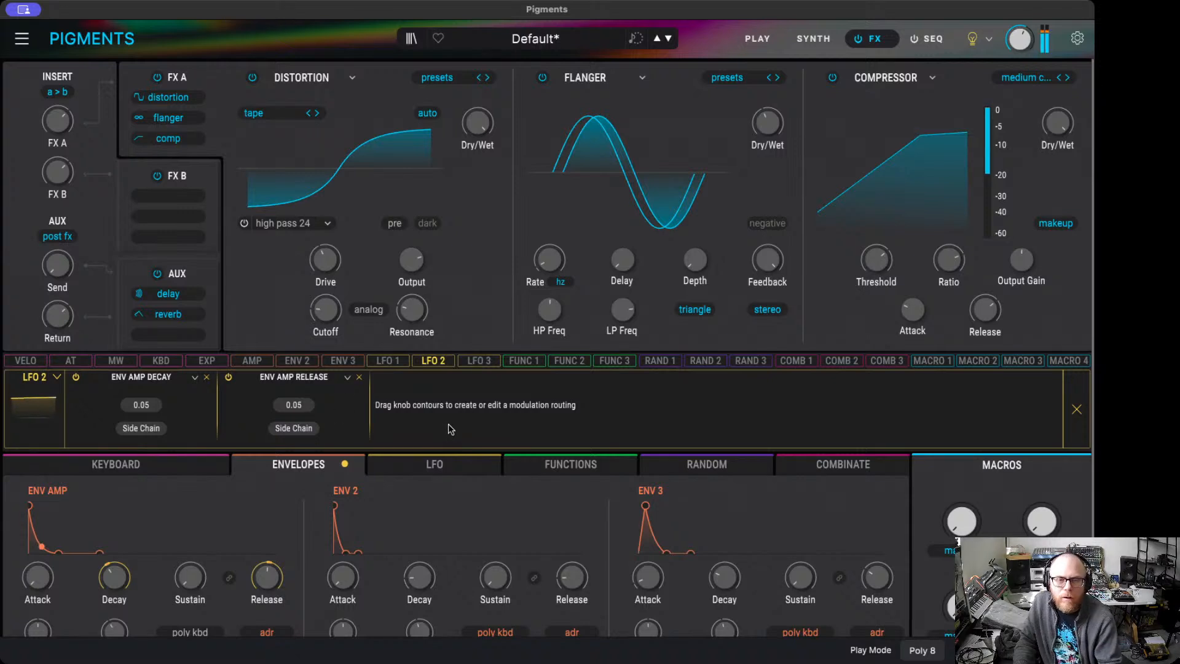
{"action": "left_click", "coordinate": [433, 364]}
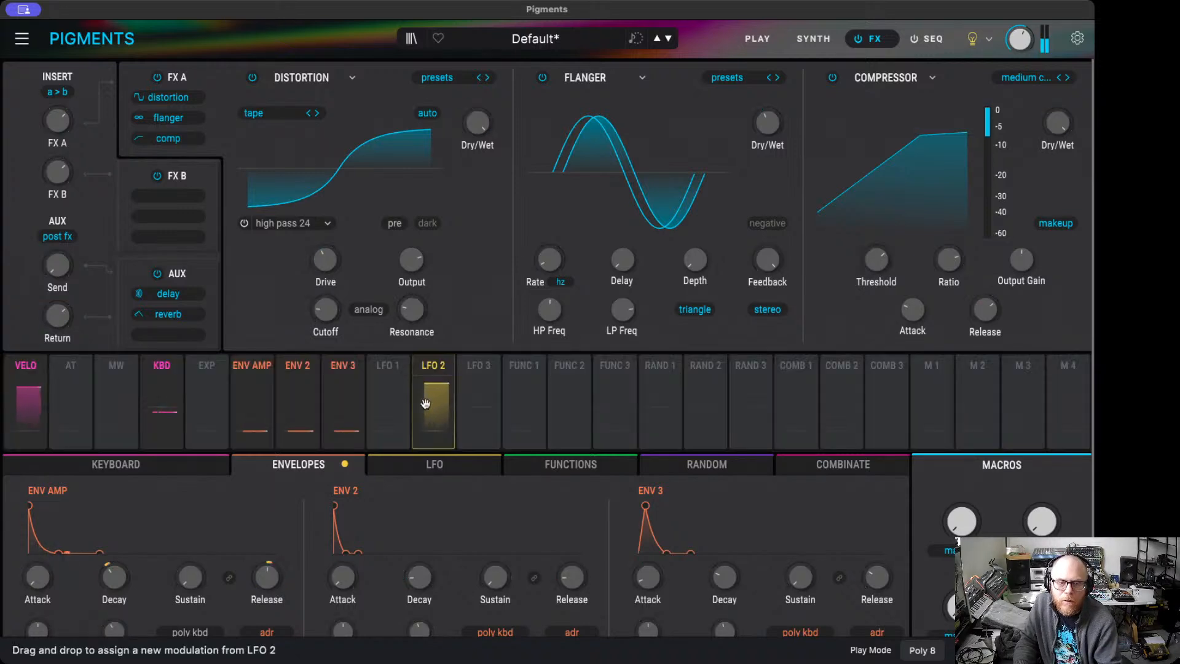
- Bring the LFO settings back into view and raise the flanger's Dry/Wet to 100 %
{"action": "left_click", "coordinate": [403, 470]}
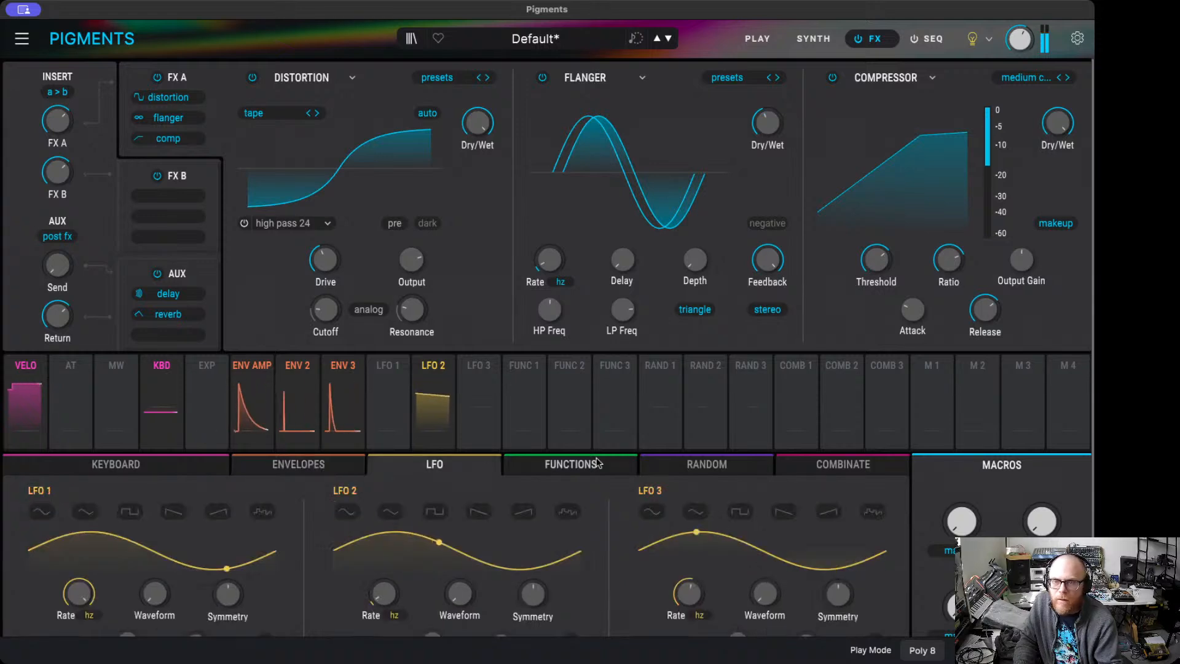
{"action": "left_click_drag", "start_coordinate": [768, 123], "coordinate": [768, 55]}
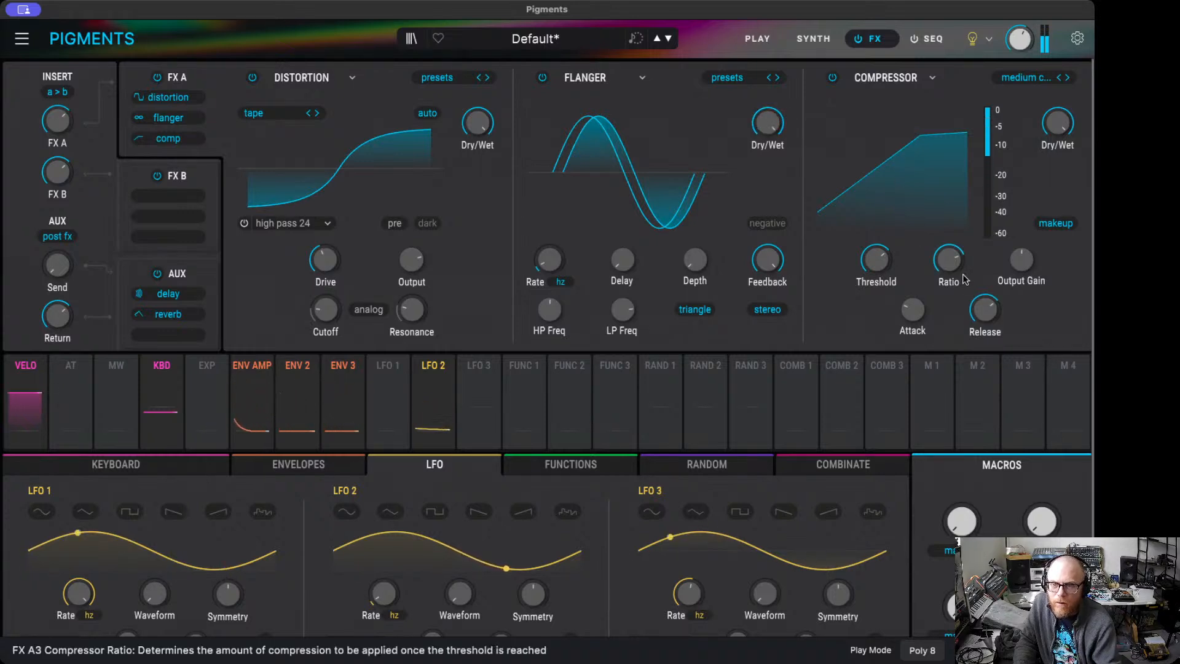
- Raise the compressor's Ratio slightly and let the mod wheel modulate the flanger's Dry/Wet by 1.00 from fully dry
{"action": "mouse_move", "coordinate": [948, 259]}
{"action": "left_mouse_down"}
{"action": "mouse_move", "coordinate": [949, 269]}
{"action": "mouse_move", "coordinate": [949, 248]}
{"action": "left_mouse_up"}
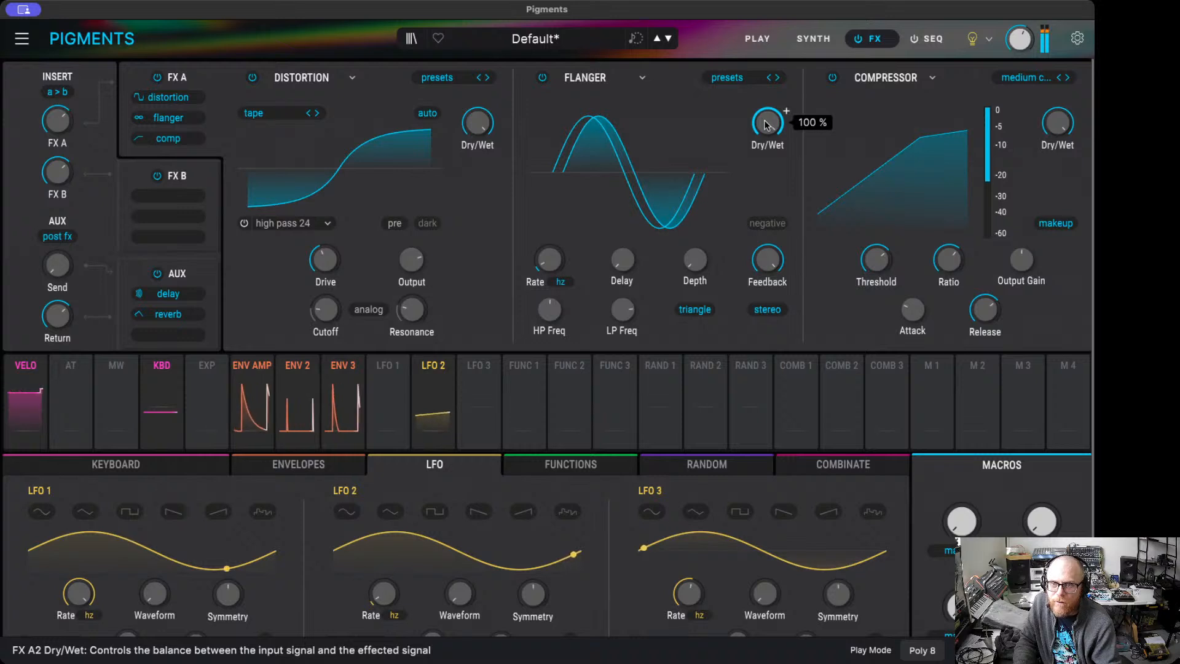
{"action": "left_click_drag", "start_coordinate": [766, 124], "coordinate": [766, 172]}
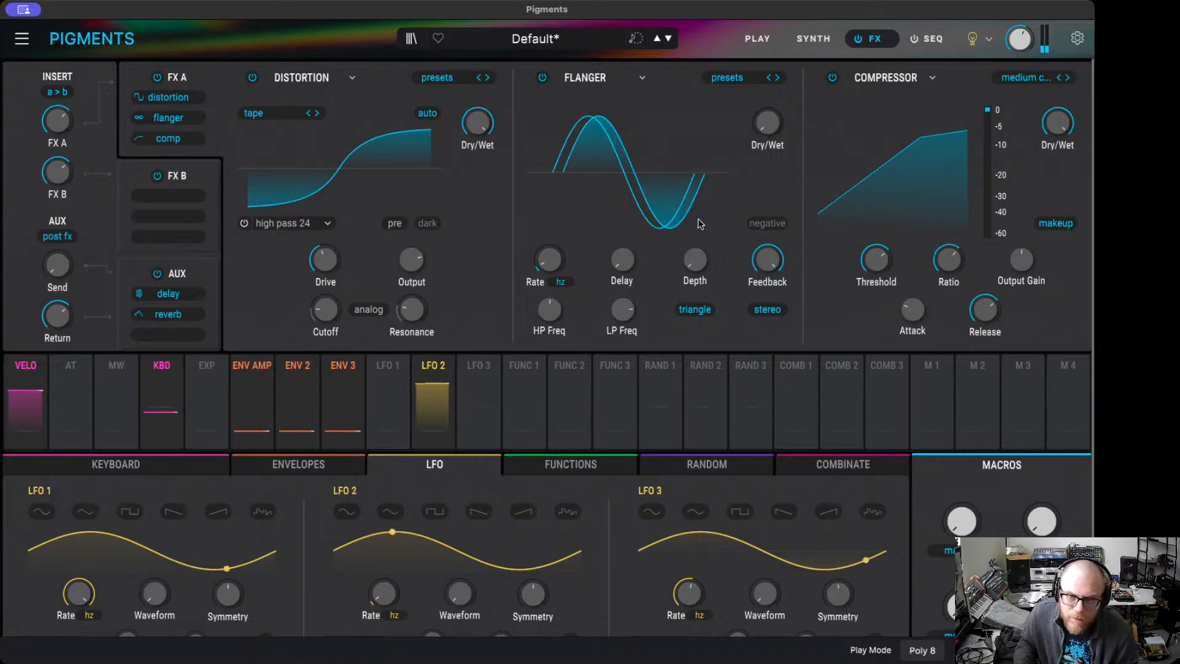
{"action": "left_click", "coordinate": [117, 366]}
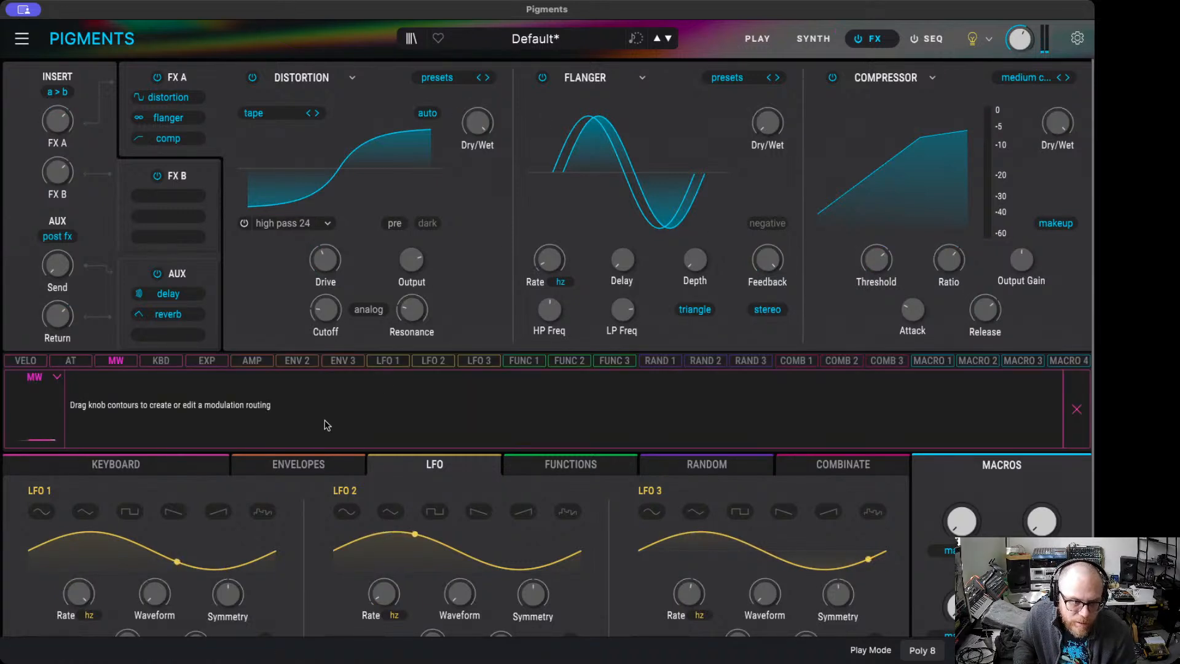
{"action": "left_click_drag", "start_coordinate": [763, 108], "coordinate": [763, 74]}
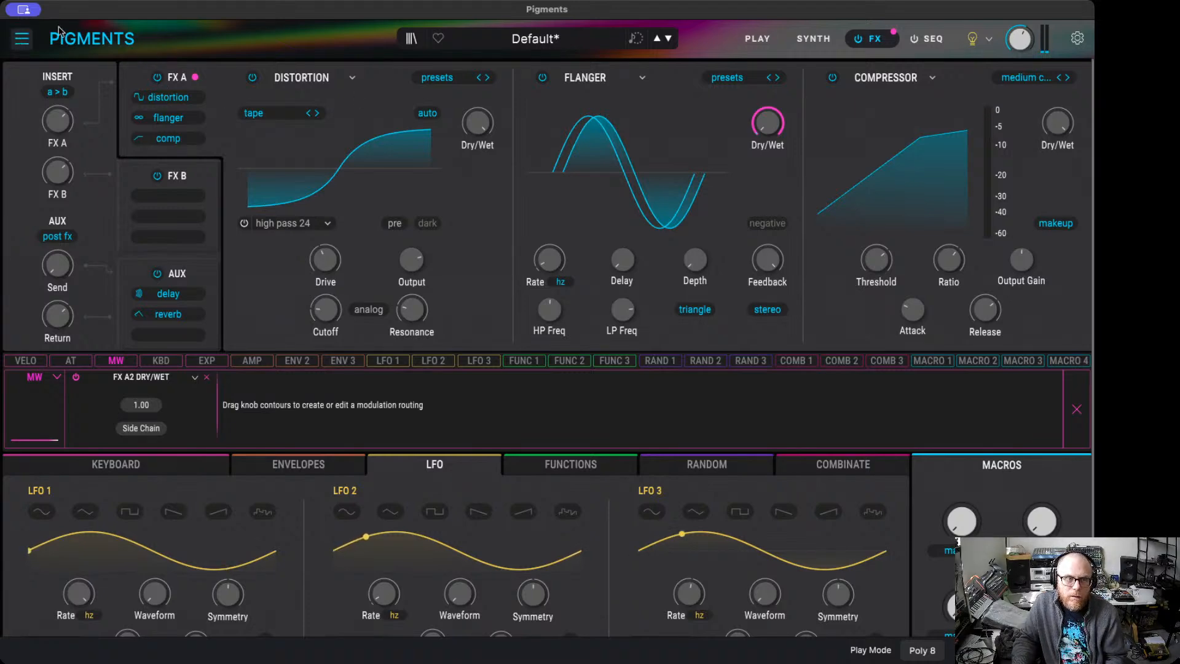
- Begin saving the patch as a new preset named Trash Tub, with the author's name and type Percussion
{"action": "key", "text": "super+s"}
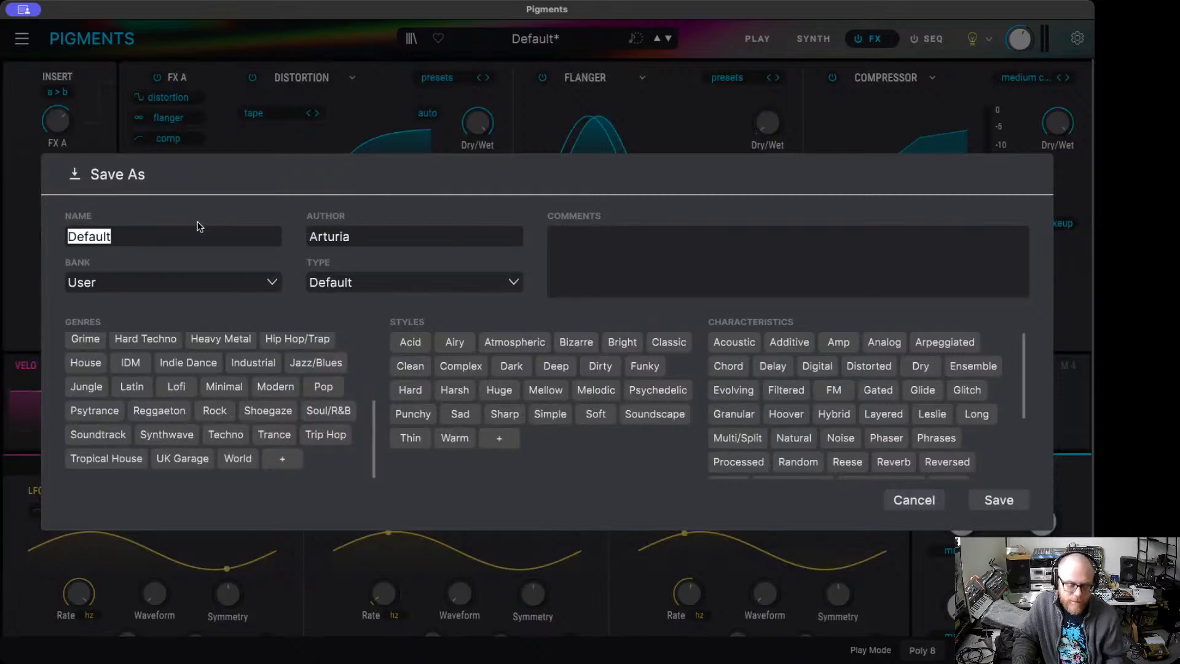
{"action": "type", "text": "Trash T"}
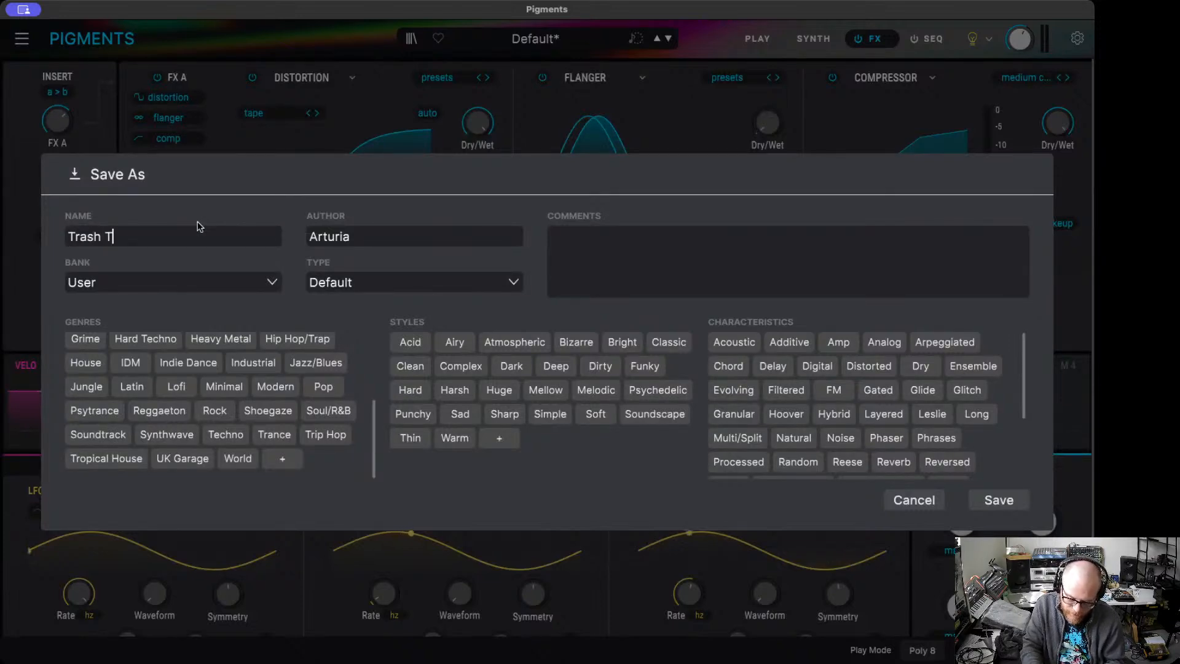
{"action": "key", "text": "Tab"}
{"action": "type", "text": "Ether"}
{"action": "key", "text": "Tab"}
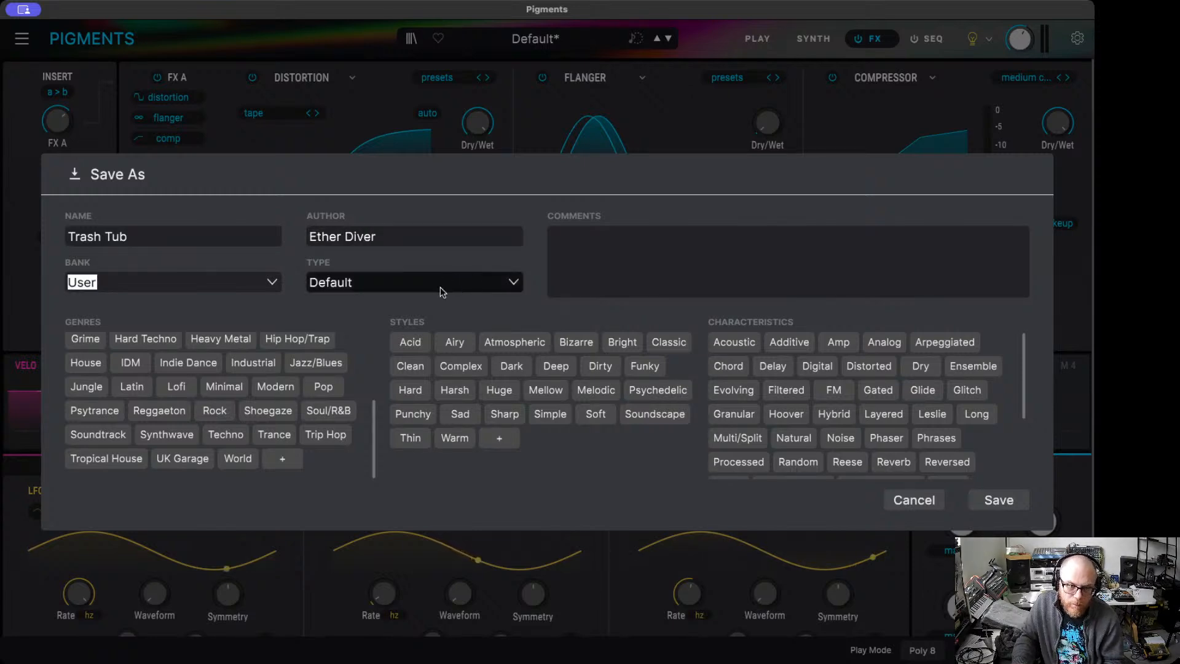
{"action": "key", "text": "Tab"}
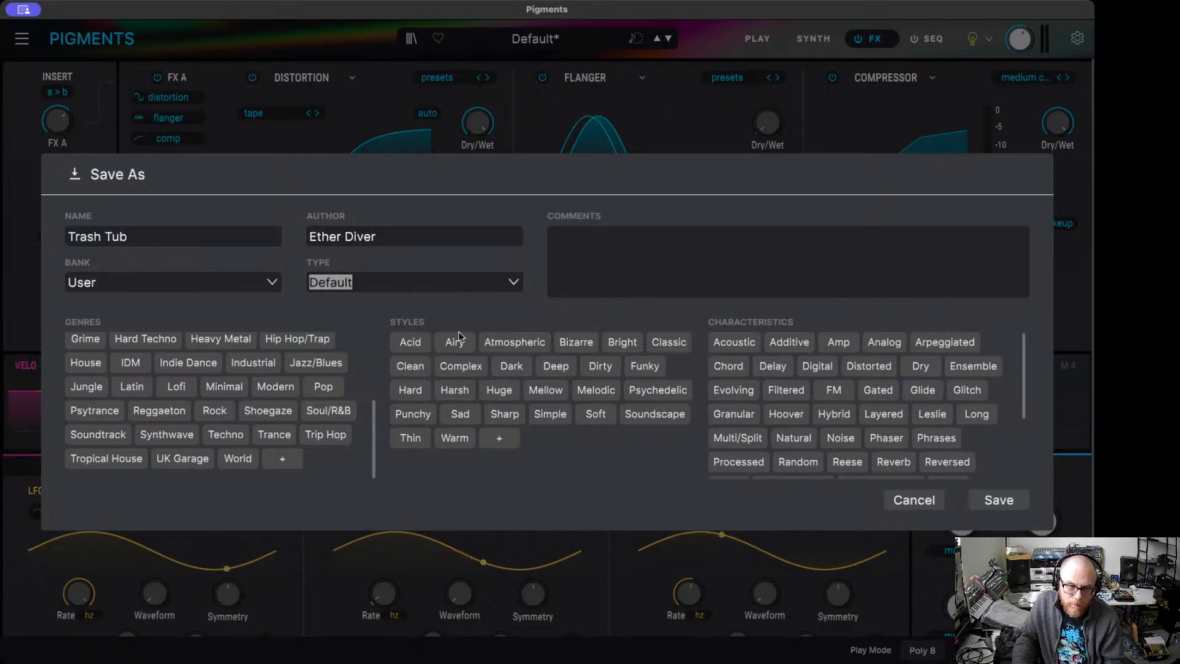
{"action": "left_click", "coordinate": [617, 307]}
- Add the comment "Modwheel adds variation via Flange FX" and save the preset
{"action": "left_click", "coordinate": [637, 247]}
{"action": "type", "text": "Modwheel adds variation via"}
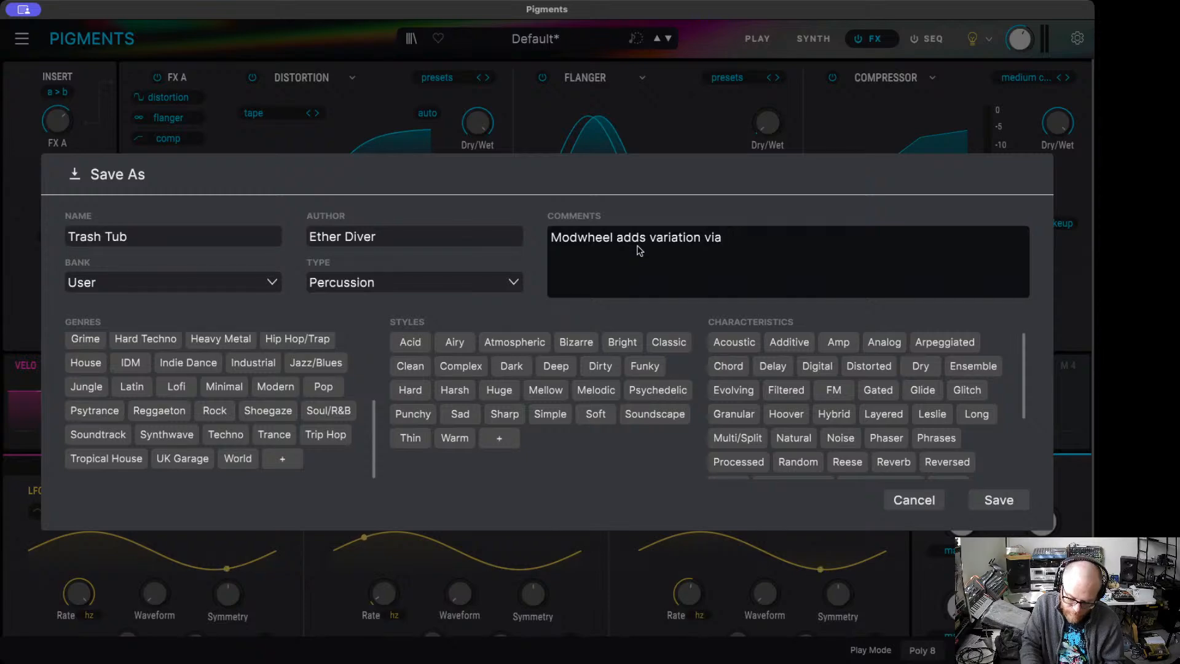
{"action": "type", "text": "nge "}
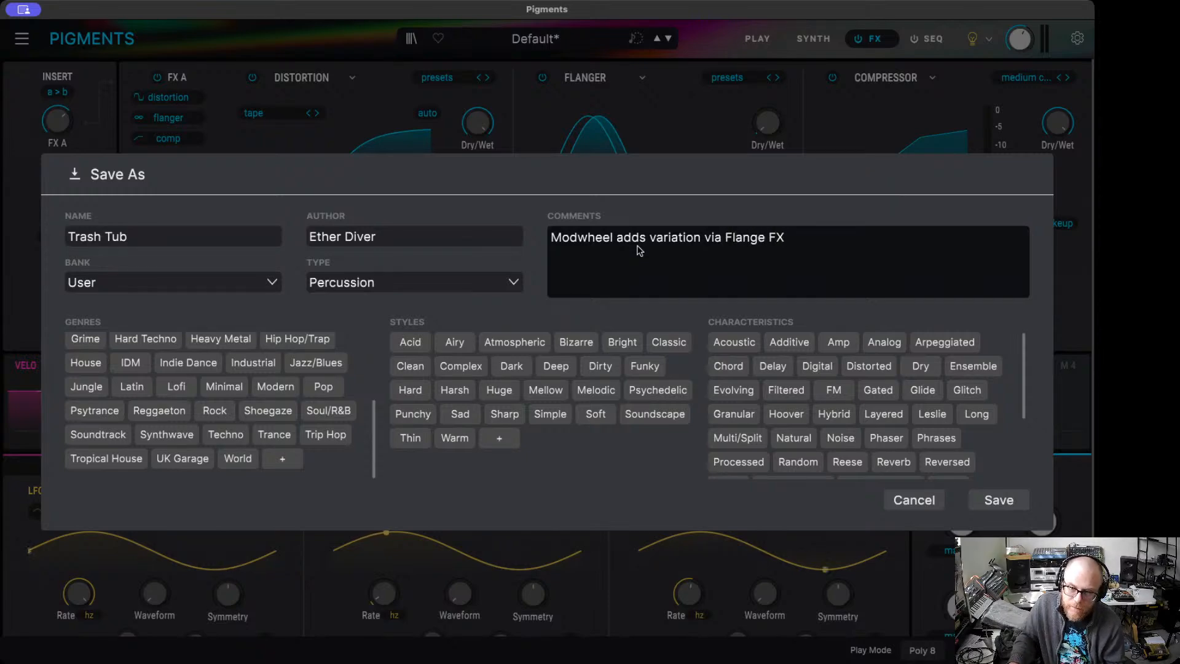
{"action": "type", "text": "FX"}
{"action": "left_click", "coordinate": [992, 499]}
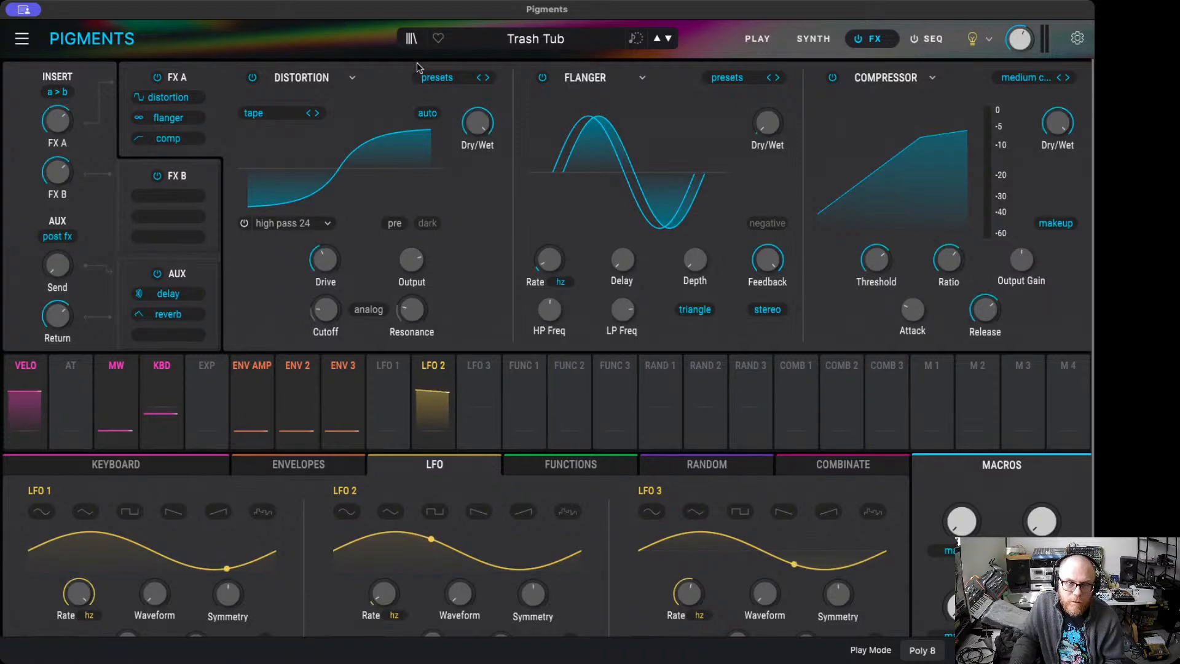
- Show the saved preset's details in the preset browser and tag it with the styles Dirty, Hard, Harsh and Punchy
{"action": "left_click", "coordinate": [411, 39]}
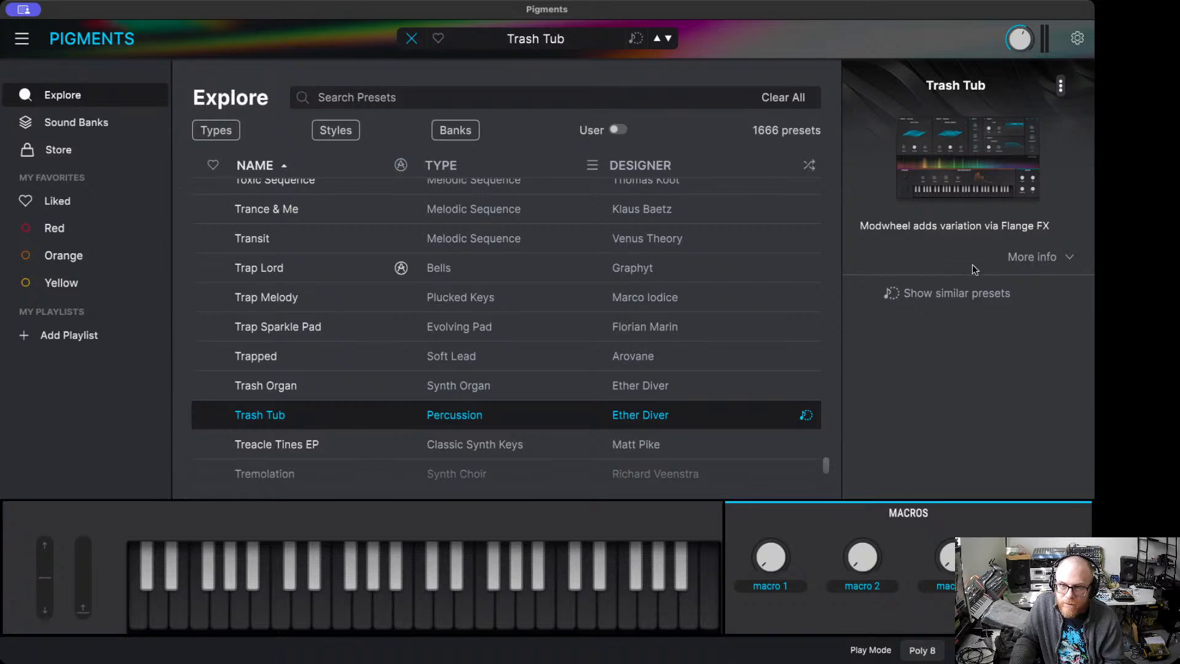
{"action": "left_click", "coordinate": [1064, 259]}
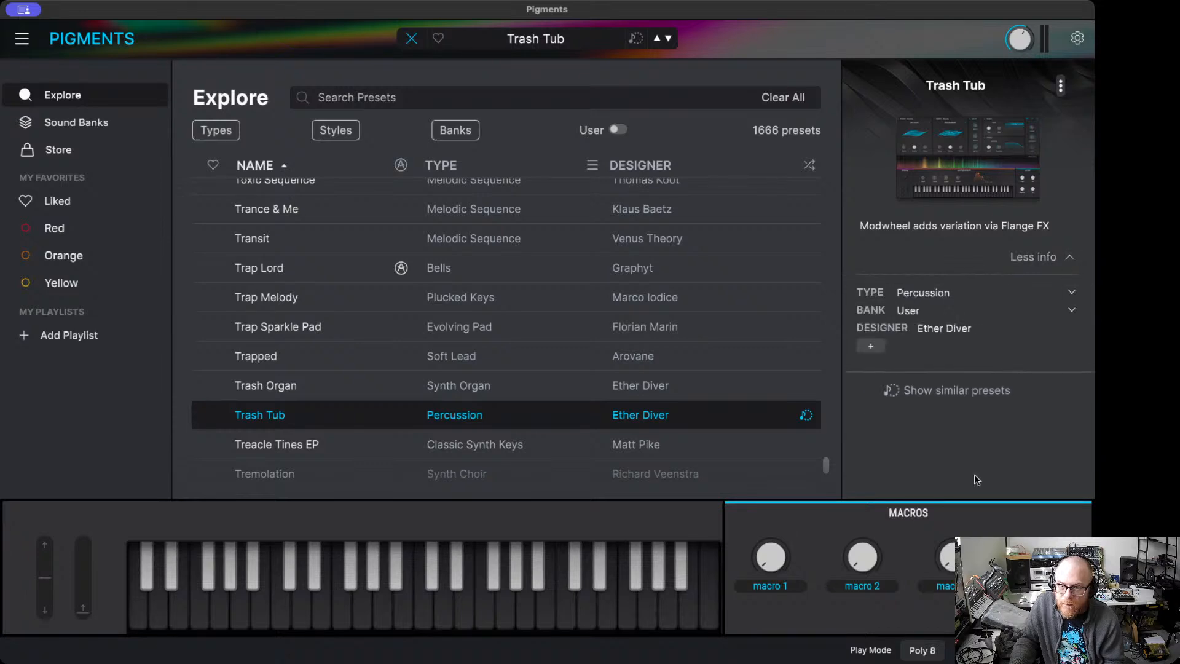
{"action": "left_click", "coordinate": [872, 345]}
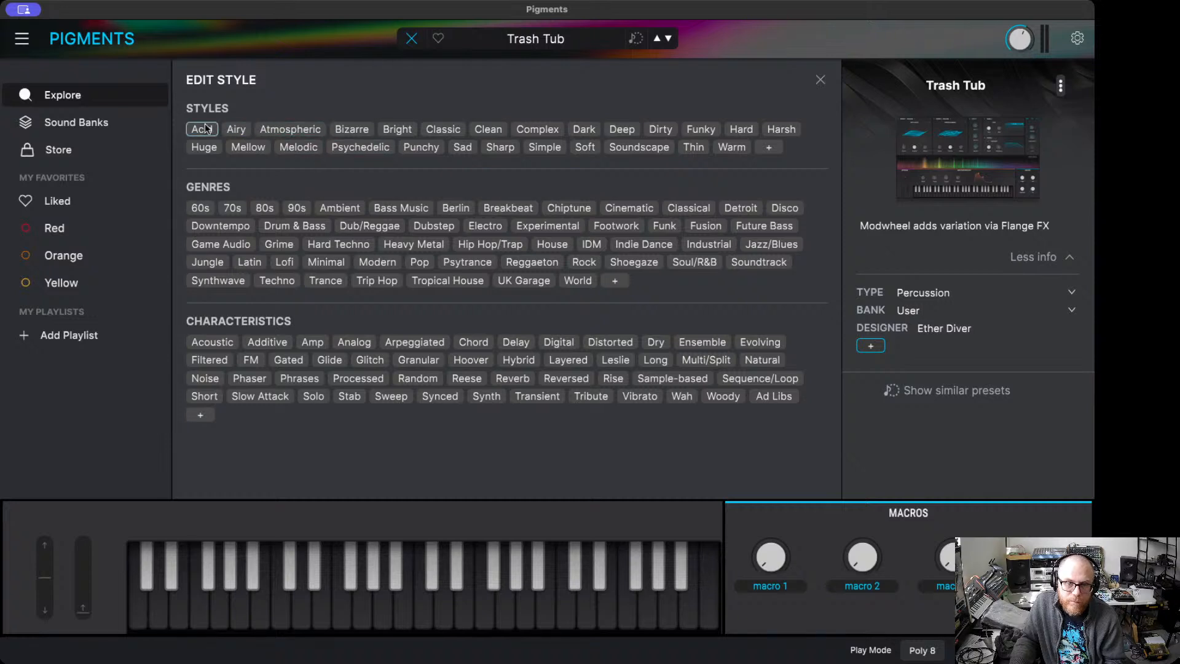
{"action": "left_click", "coordinate": [661, 129]}
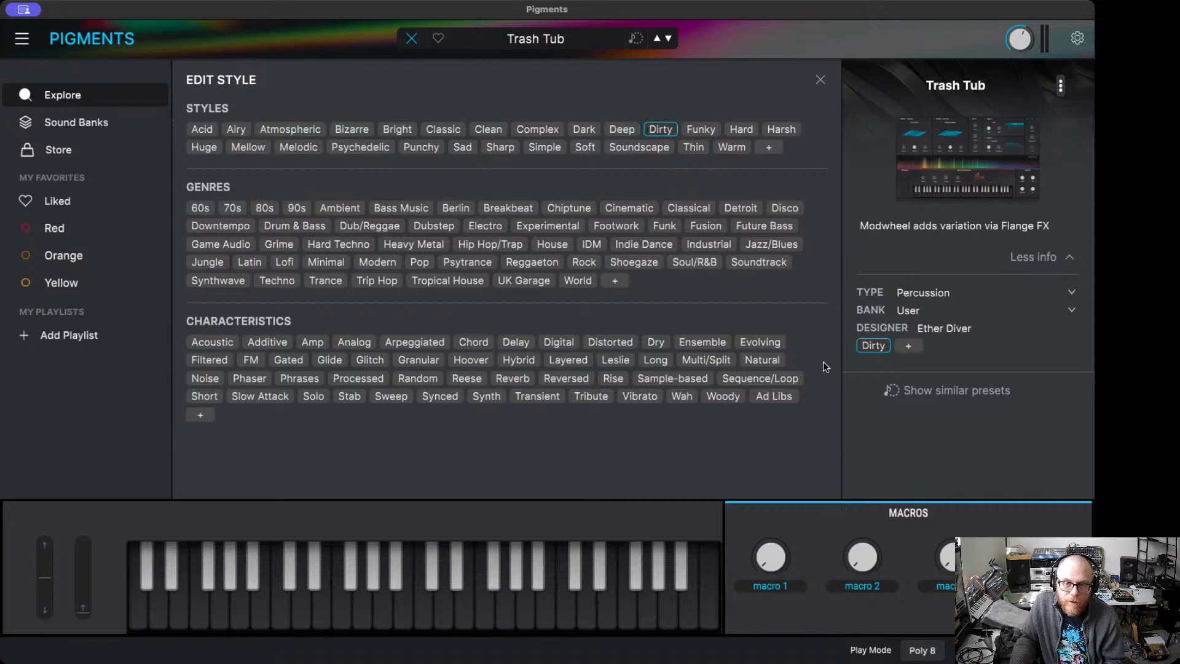
{"action": "left_click", "coordinate": [747, 133]}
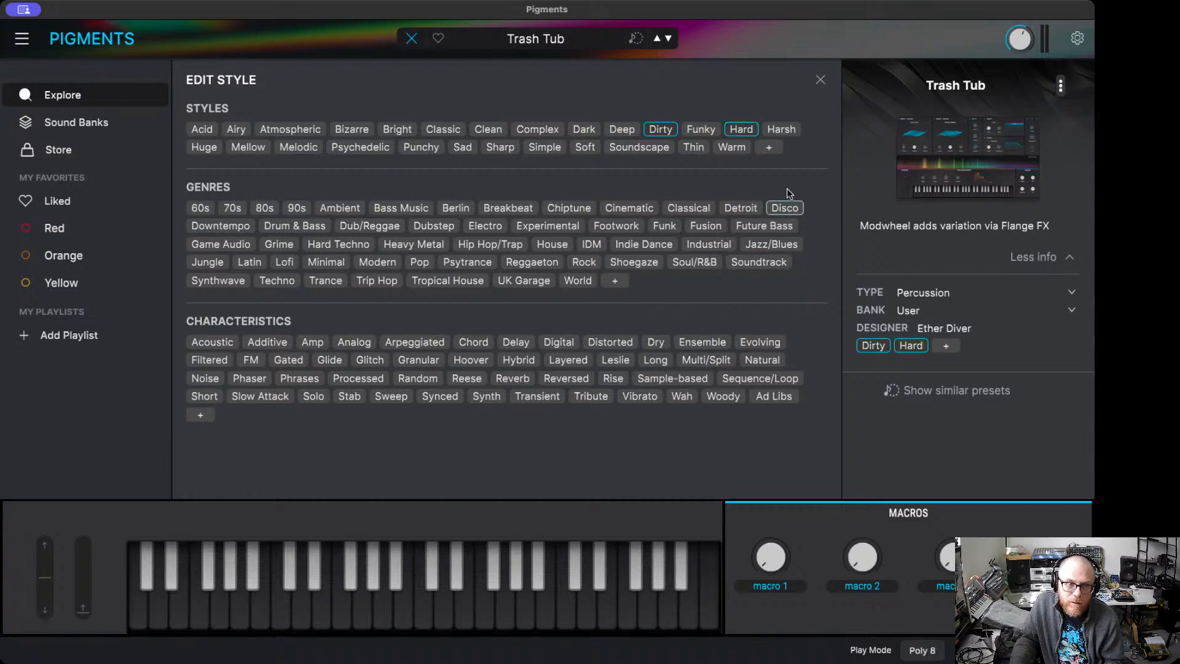
{"action": "left_click", "coordinate": [780, 129]}
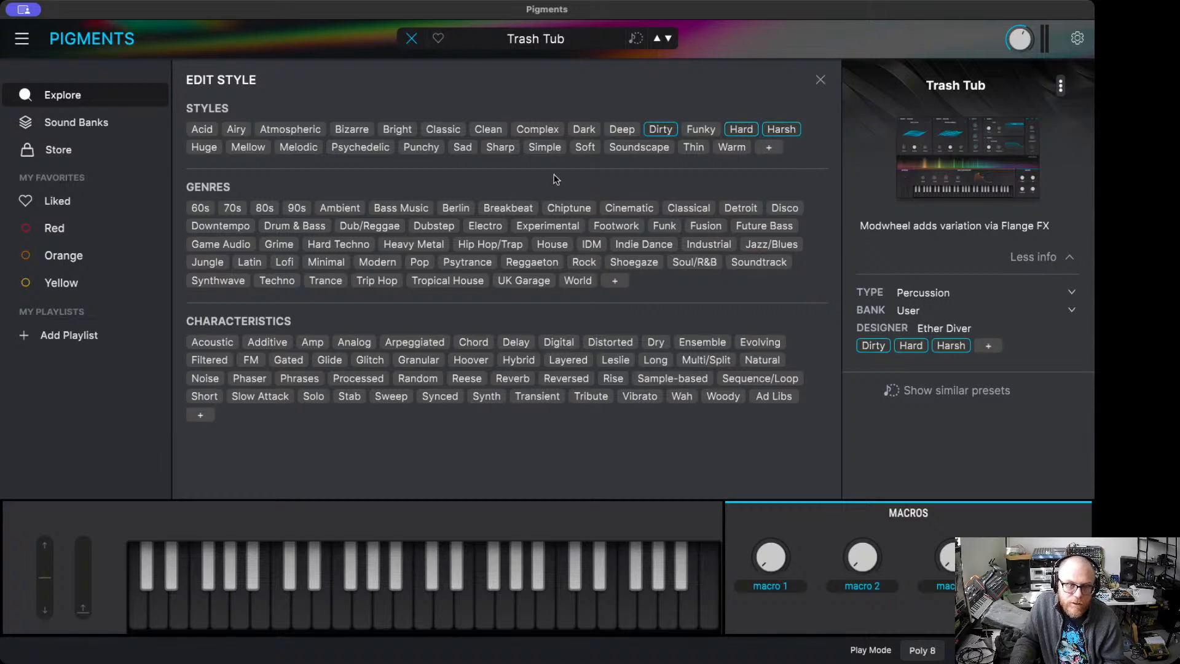
{"action": "left_click", "coordinate": [429, 148]}
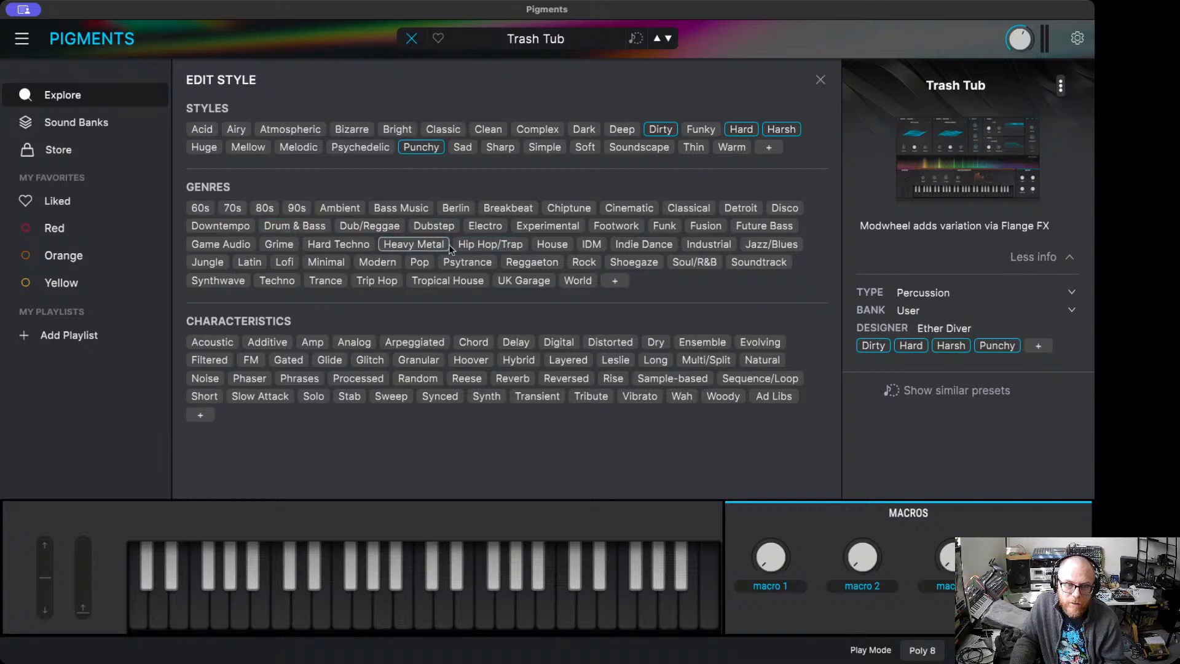
- Tag the preset with the genres Industrial, Techno, Lofi and Experimental
{"action": "left_click", "coordinate": [701, 245]}
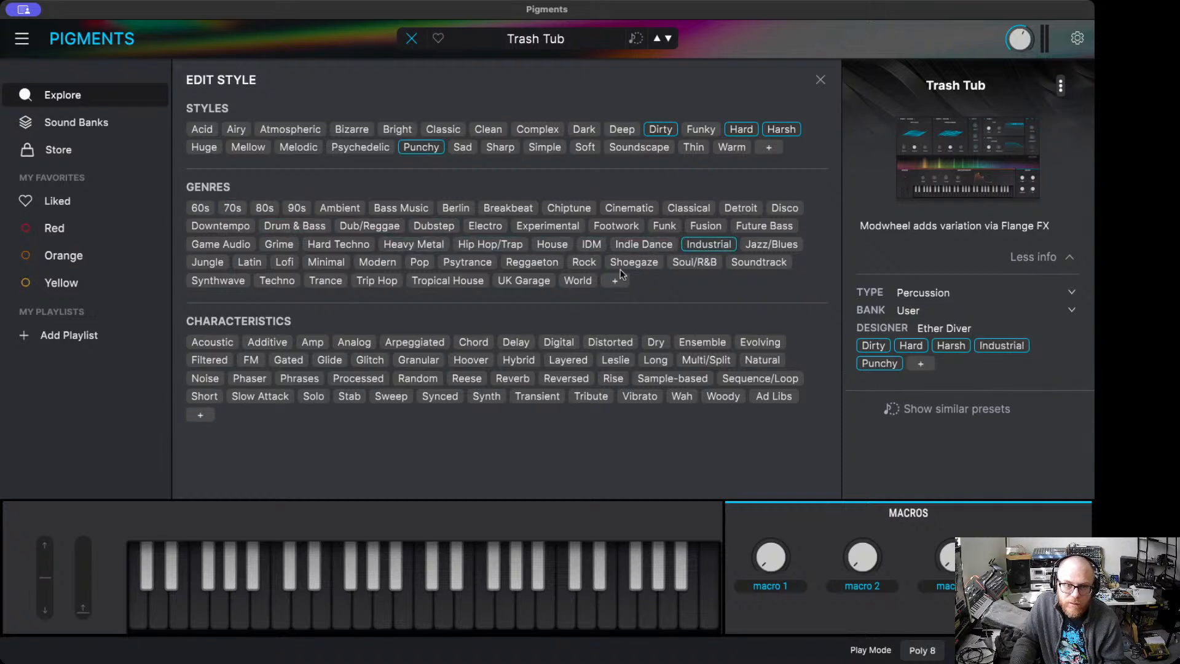
{"action": "left_click", "coordinate": [276, 280]}
{"action": "left_click", "coordinate": [283, 262]}
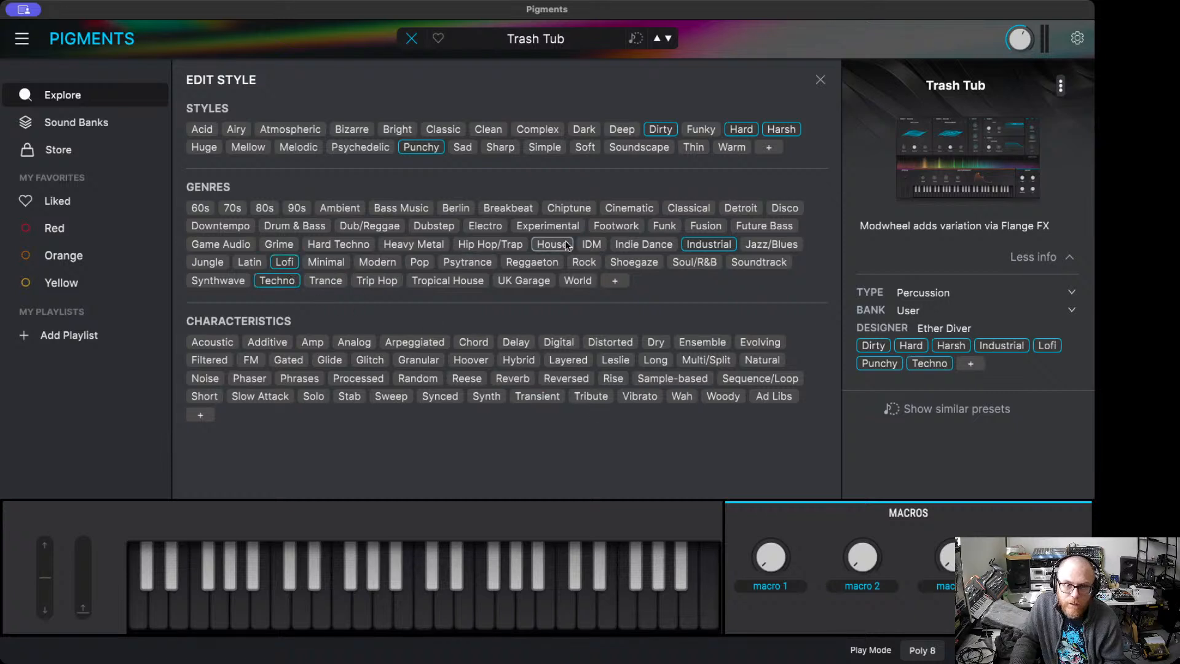
{"action": "left_click", "coordinate": [548, 225]}
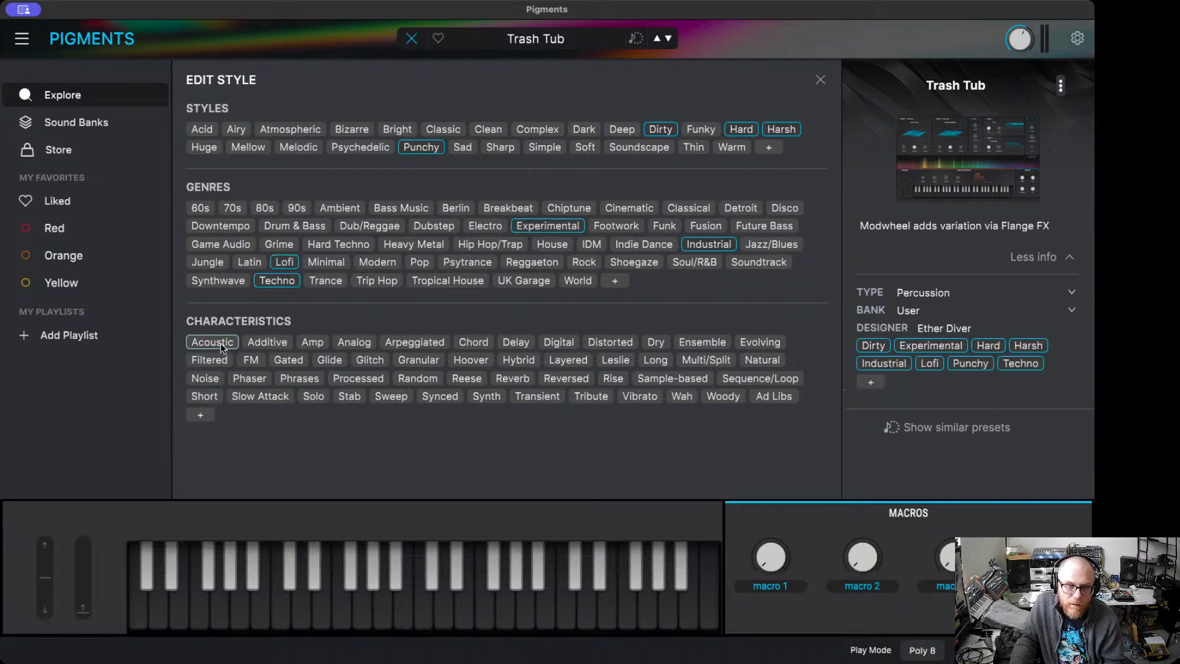
- Tag the preset with the characteristics Distorted, FM and Noise, and finish editing its tags
{"action": "left_click", "coordinate": [610, 341]}
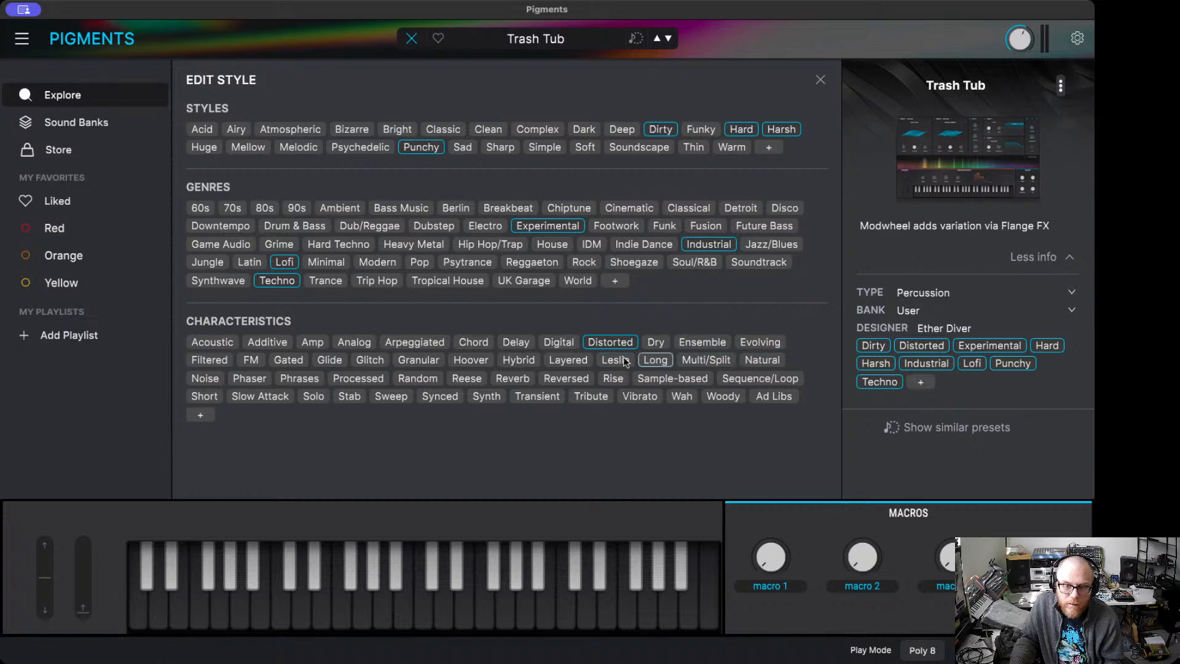
{"action": "left_click", "coordinate": [251, 360]}
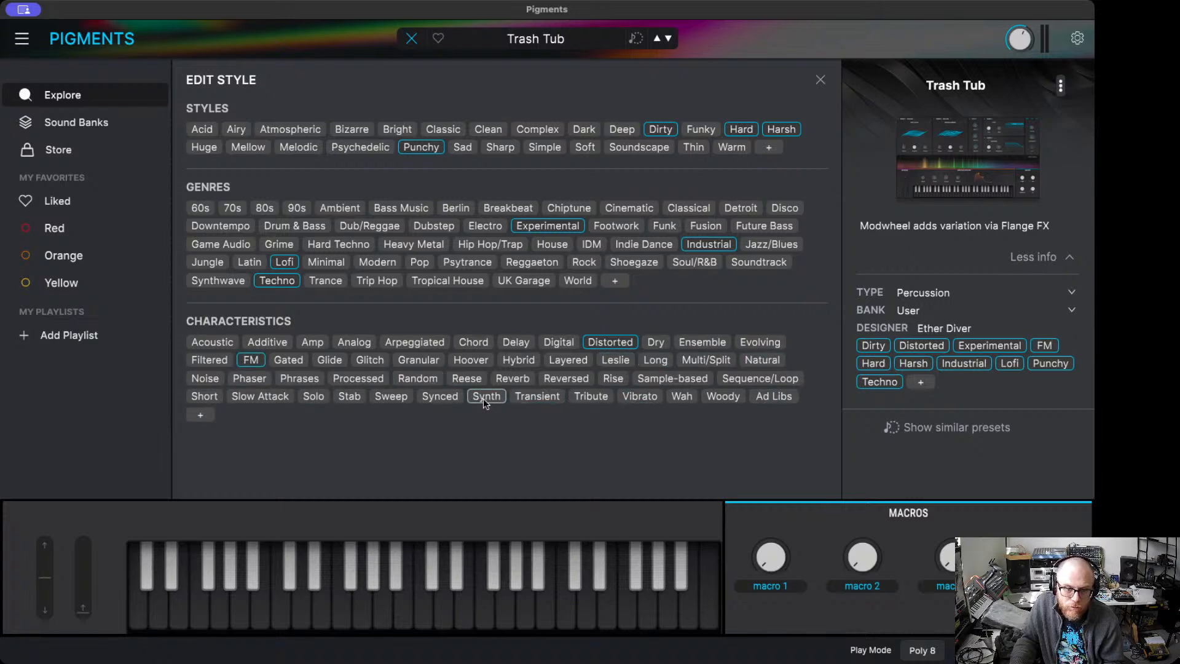
{"action": "left_click", "coordinate": [206, 378]}
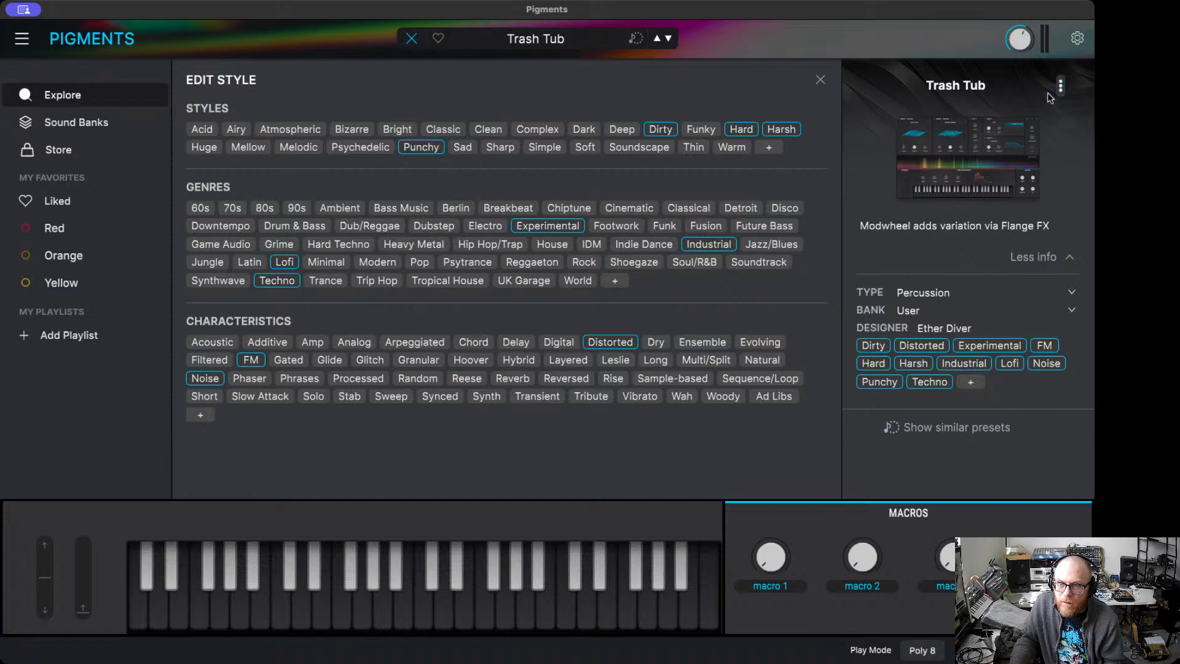
{"action": "left_click", "coordinate": [821, 79]}
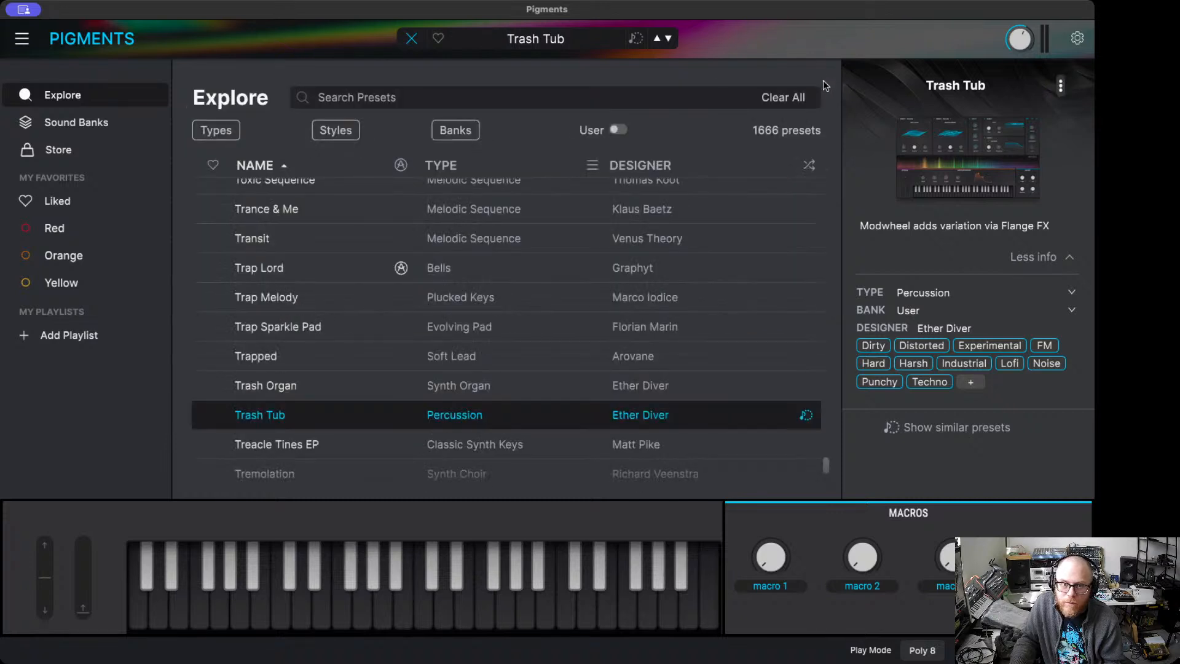
- Load the factory Default template preset and show its synth engines
{"action": "left_click", "coordinate": [41, 70]}
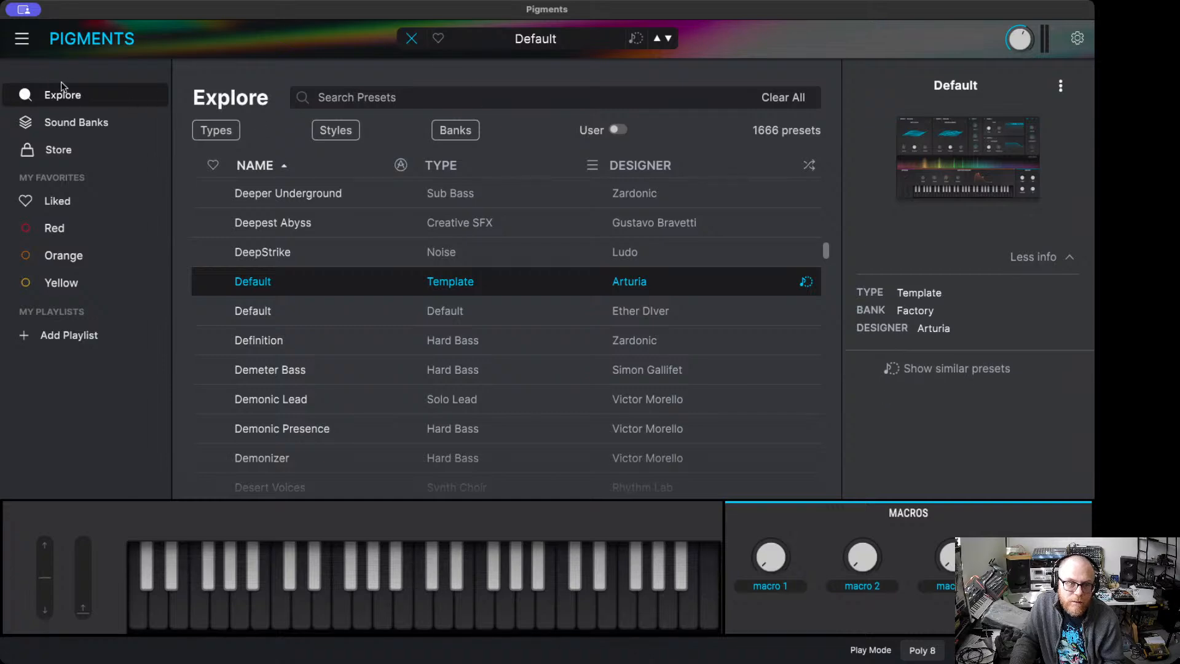
{"action": "left_click", "coordinate": [411, 38]}
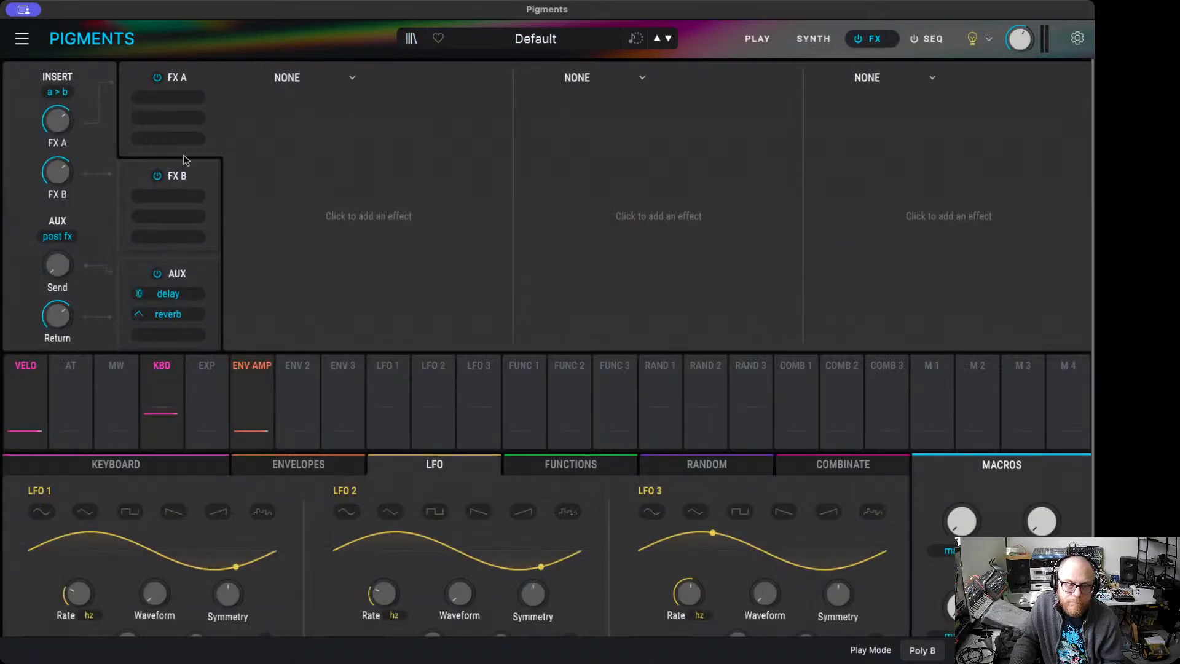
{"action": "left_click", "coordinate": [811, 39]}
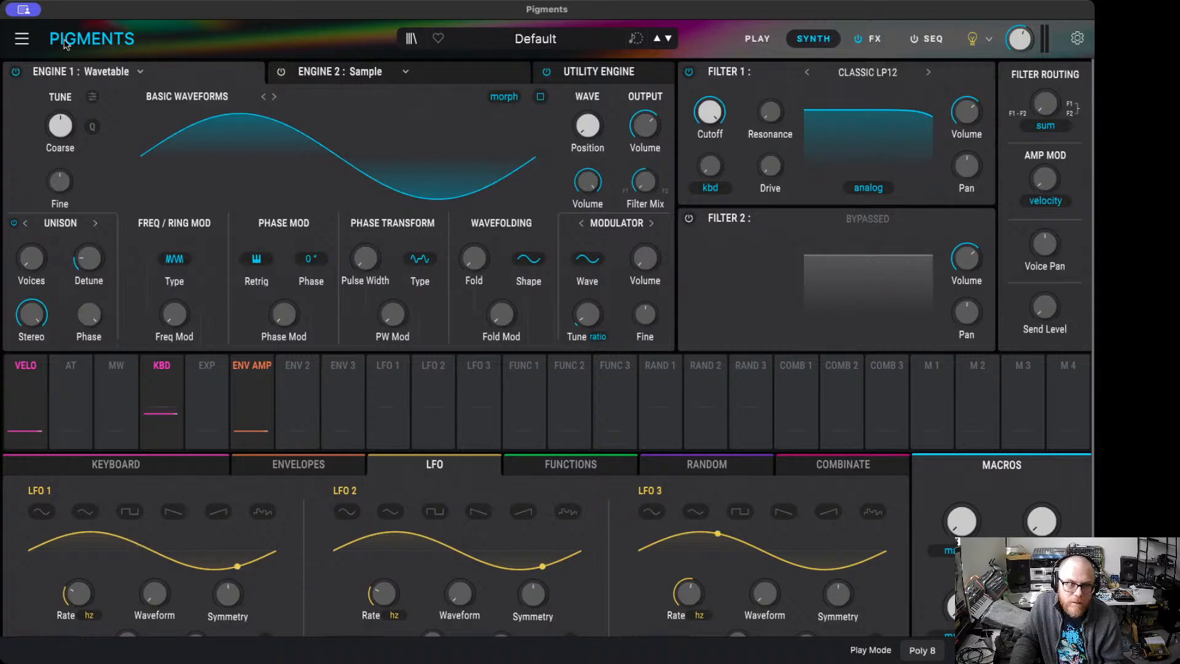
- Set Engine 1 to Modal, raise its Friction Volume and change the resonator to Beam
{"action": "left_click", "coordinate": [120, 73]}
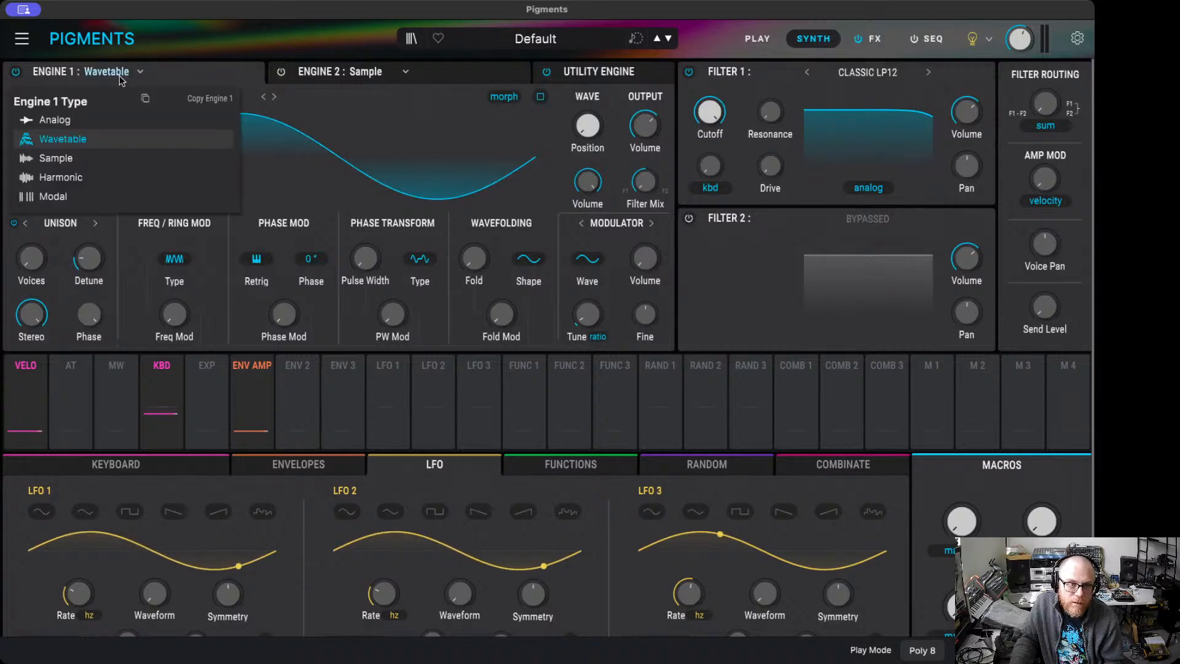
{"action": "left_click", "coordinate": [80, 196]}
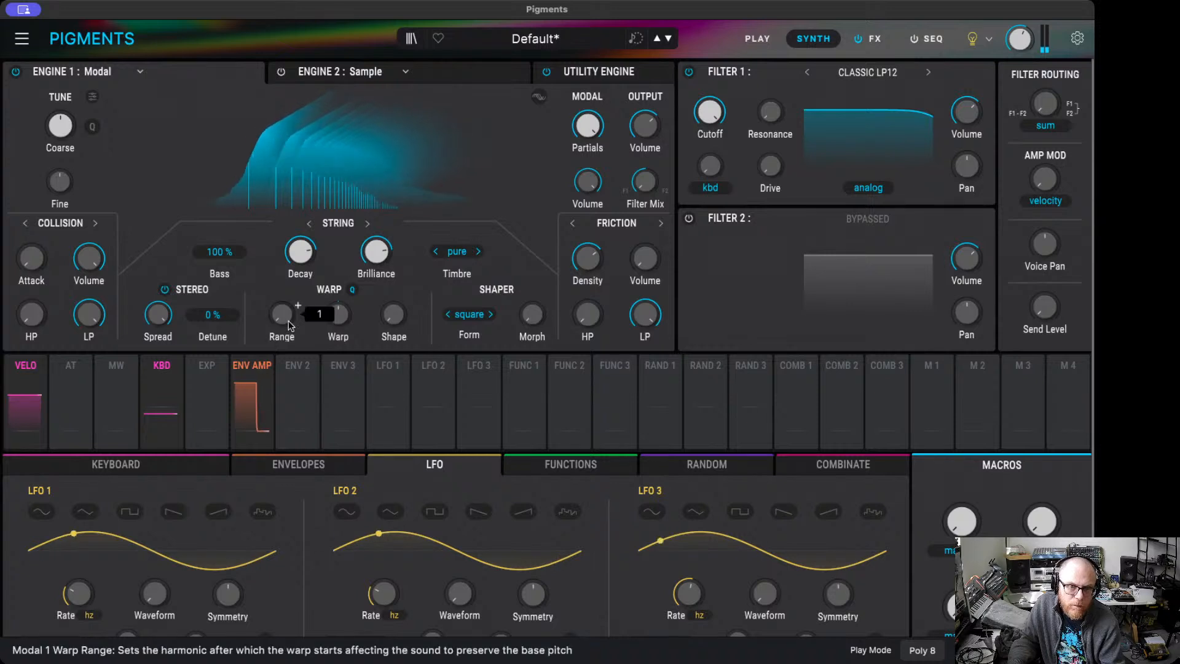
{"action": "left_click_drag", "start_coordinate": [641, 268], "coordinate": [643, 248]}
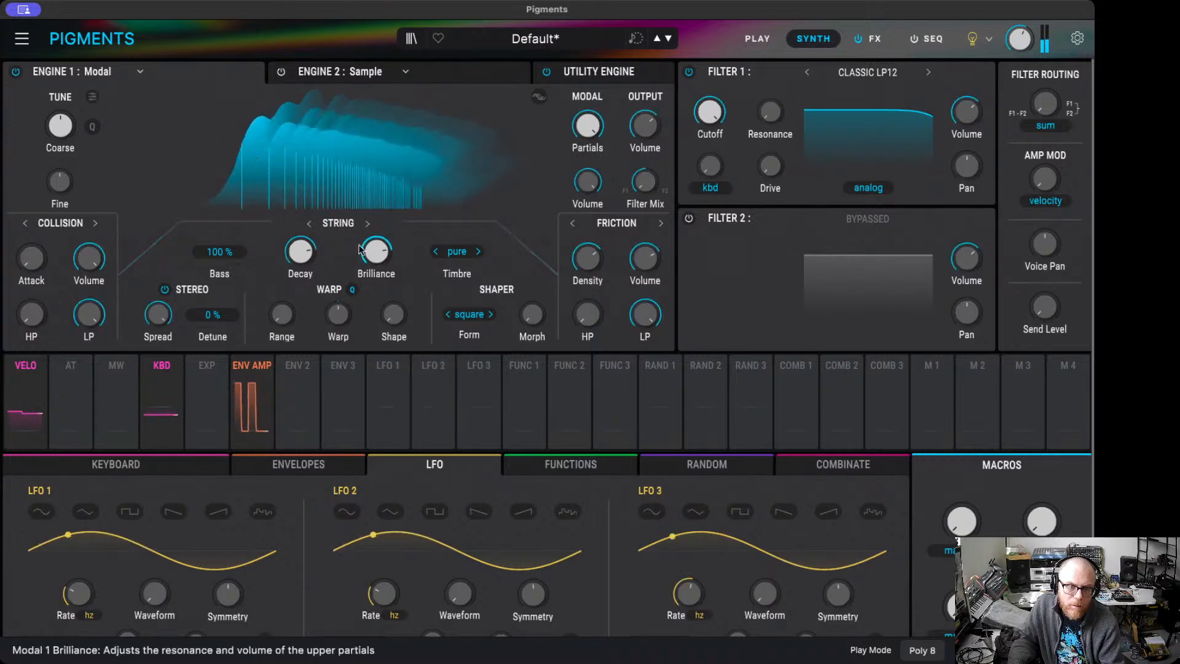
{"action": "left_click", "coordinate": [367, 224]}
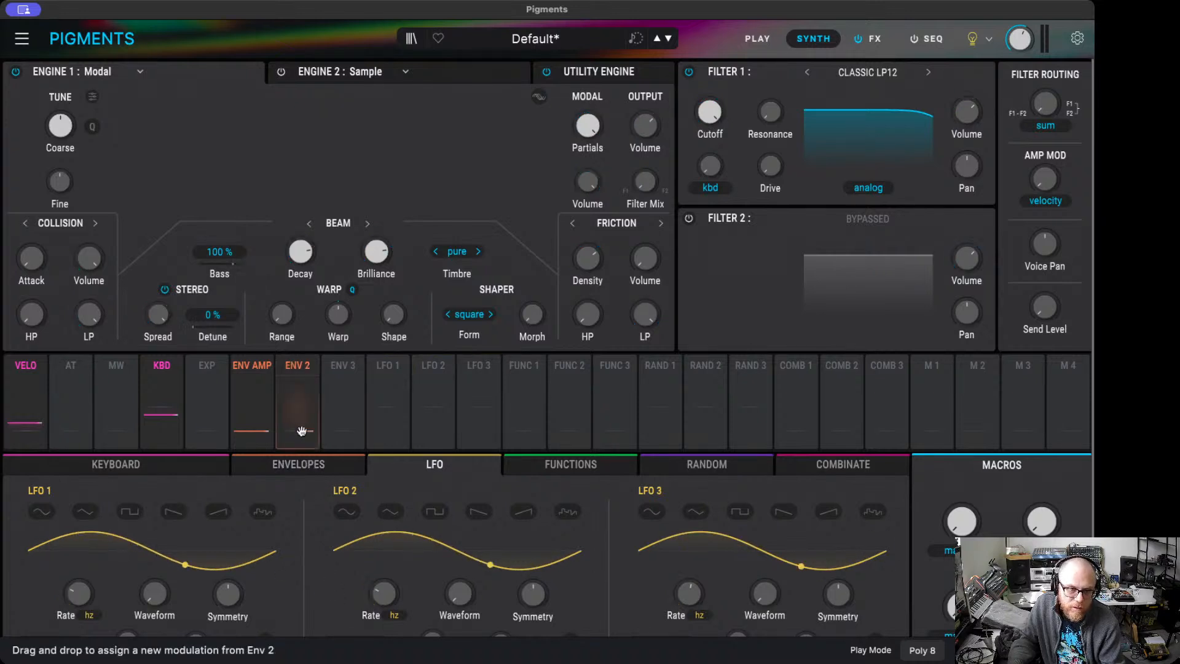
- Drop the amp envelope's Sustain to zero with a shorter Decay, and reduce its Attack to the minimum
{"action": "left_click", "coordinate": [301, 465]}
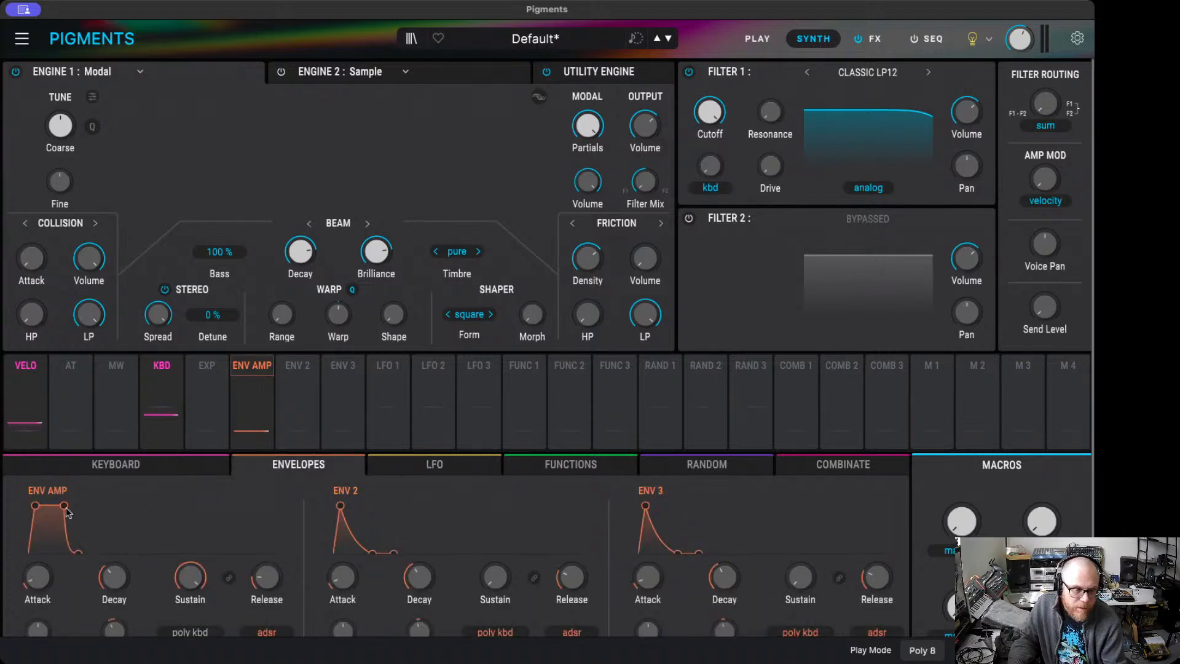
{"action": "left_click_drag", "start_coordinate": [60, 508], "coordinate": [54, 581]}
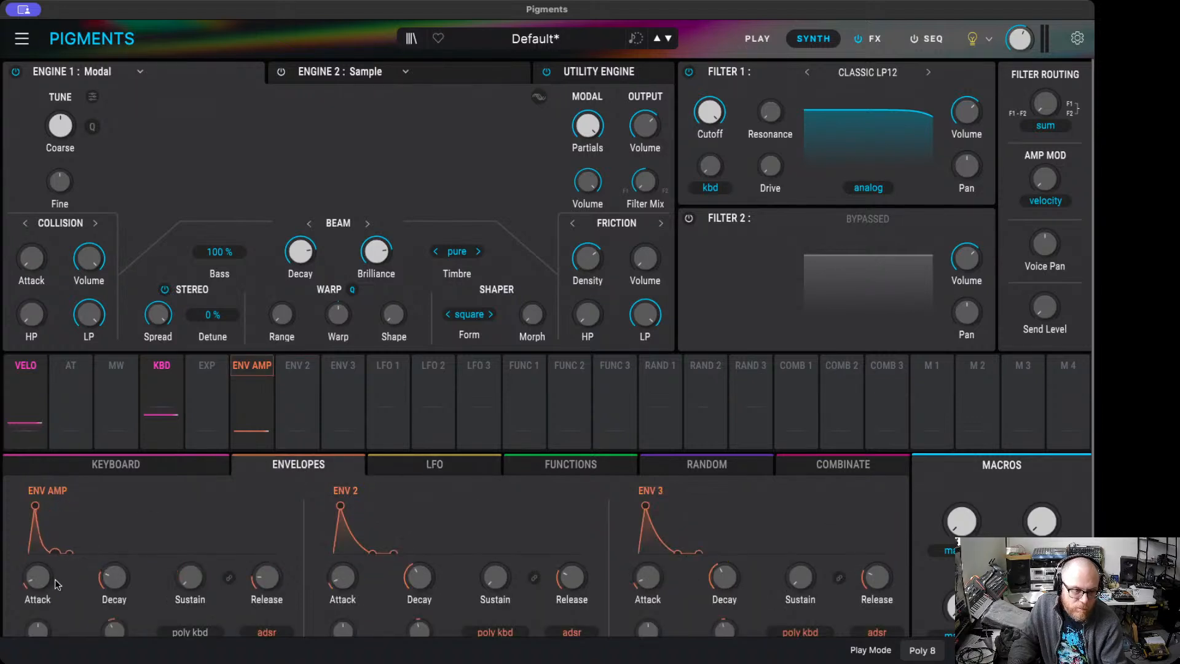
{"action": "left_click_drag", "start_coordinate": [35, 506], "coordinate": [5, 499]}
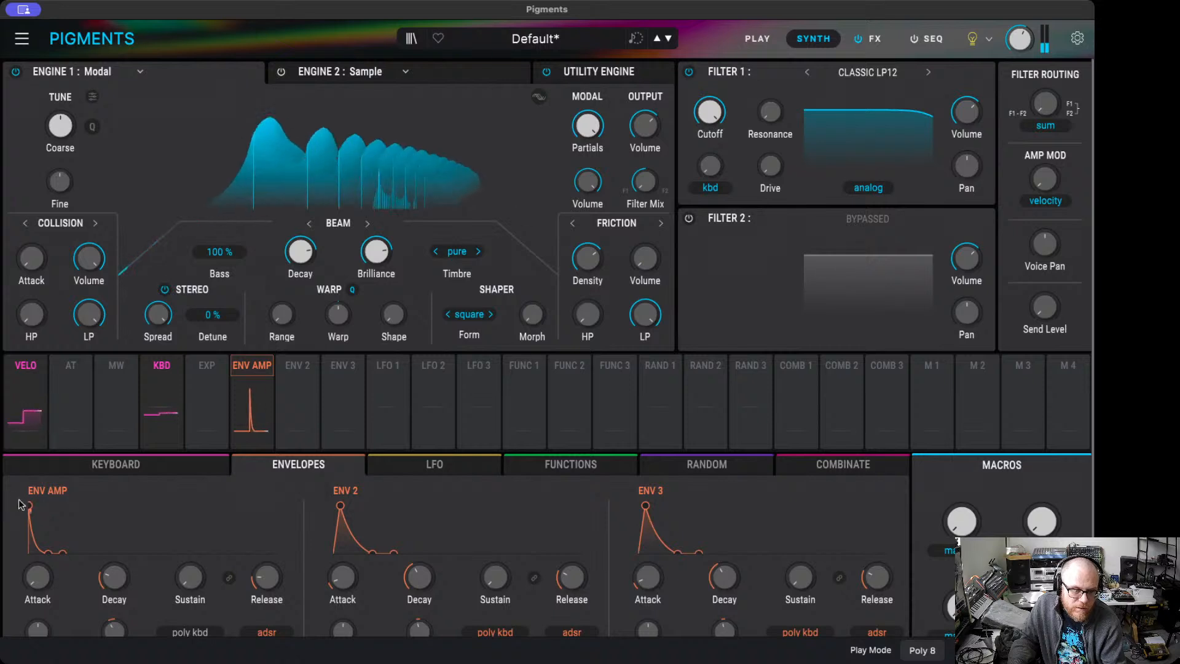
- Reduce Env 2's Attack to the minimum, slightly lengthen the amp envelope's Decay, and keep the Collision Attack at 0.00
{"action": "left_click_drag", "start_coordinate": [342, 505], "coordinate": [322, 508]}
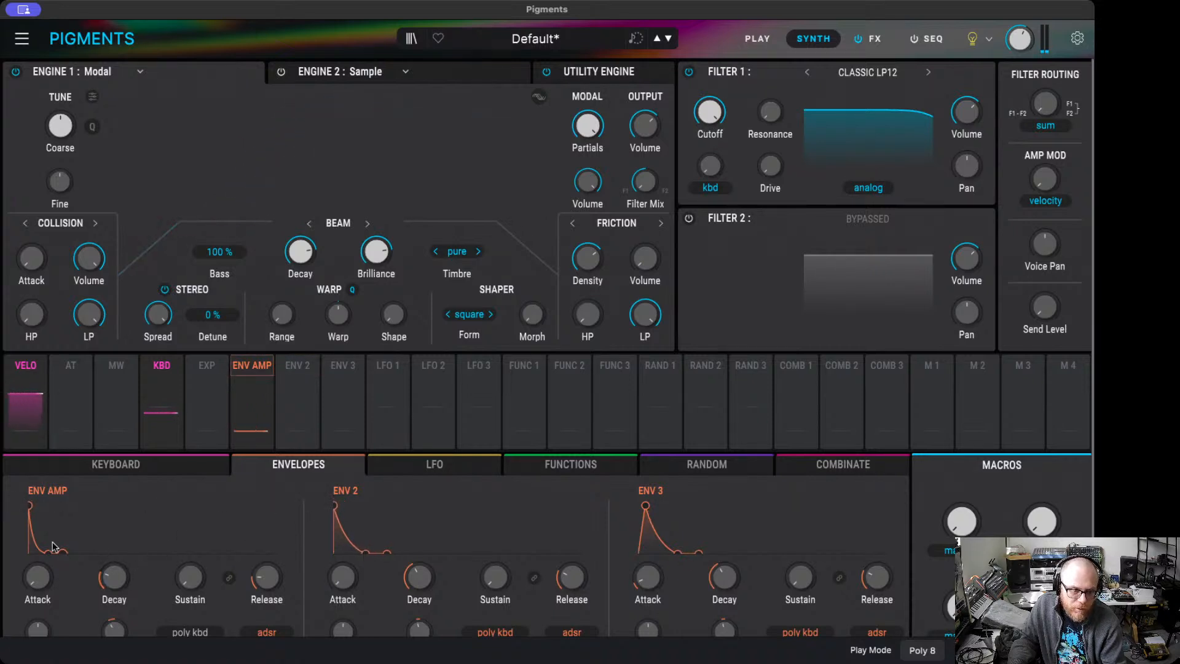
{"action": "left_click_drag", "start_coordinate": [44, 552], "coordinate": [49, 554]}
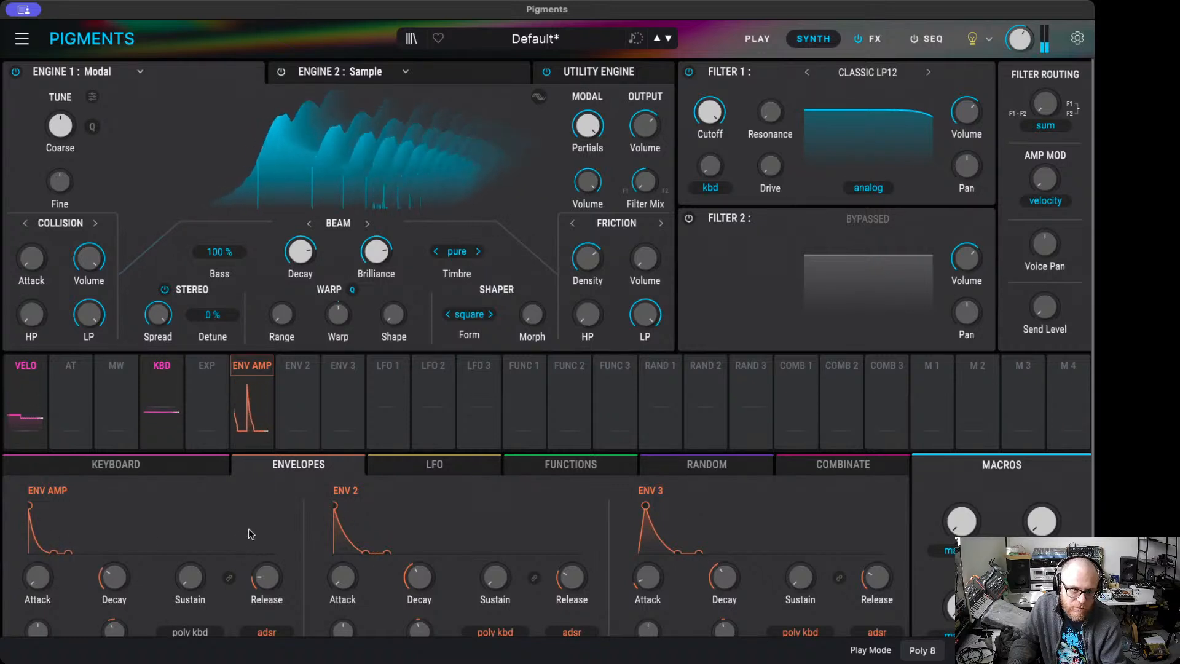
{"action": "mouse_move", "coordinate": [33, 262]}
{"action": "left_mouse_down"}
{"action": "mouse_move", "coordinate": [33, 229]}
{"action": "mouse_move", "coordinate": [33, 266]}
{"action": "left_mouse_up"}
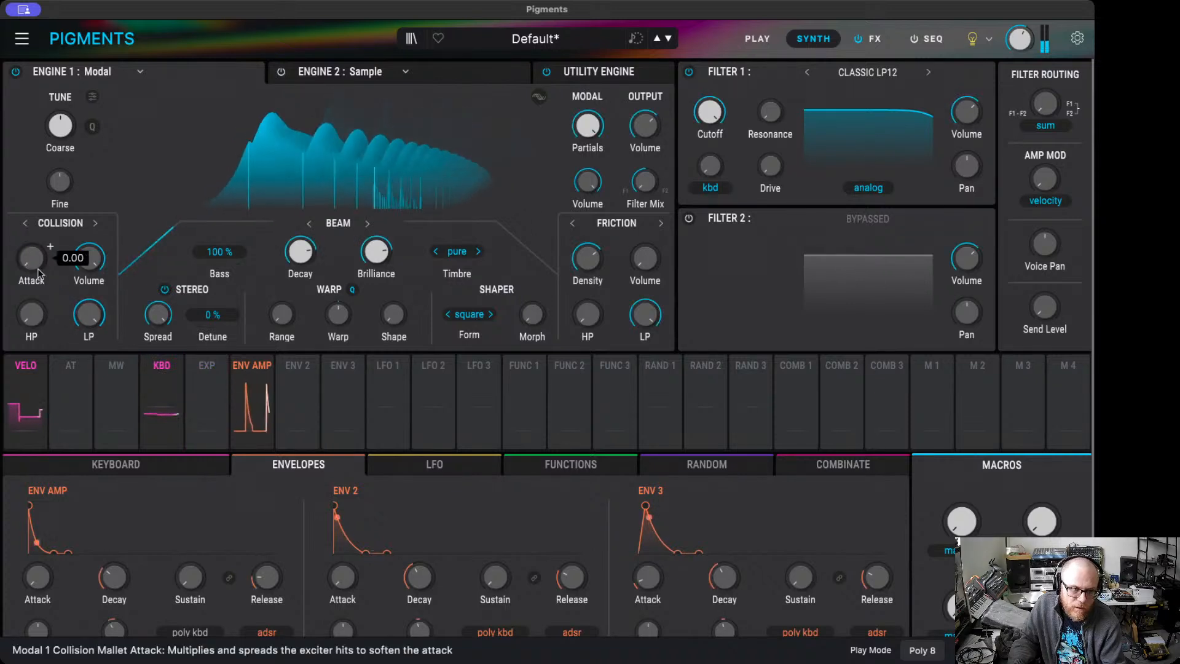
{"action": "mouse_move", "coordinate": [88, 309]}
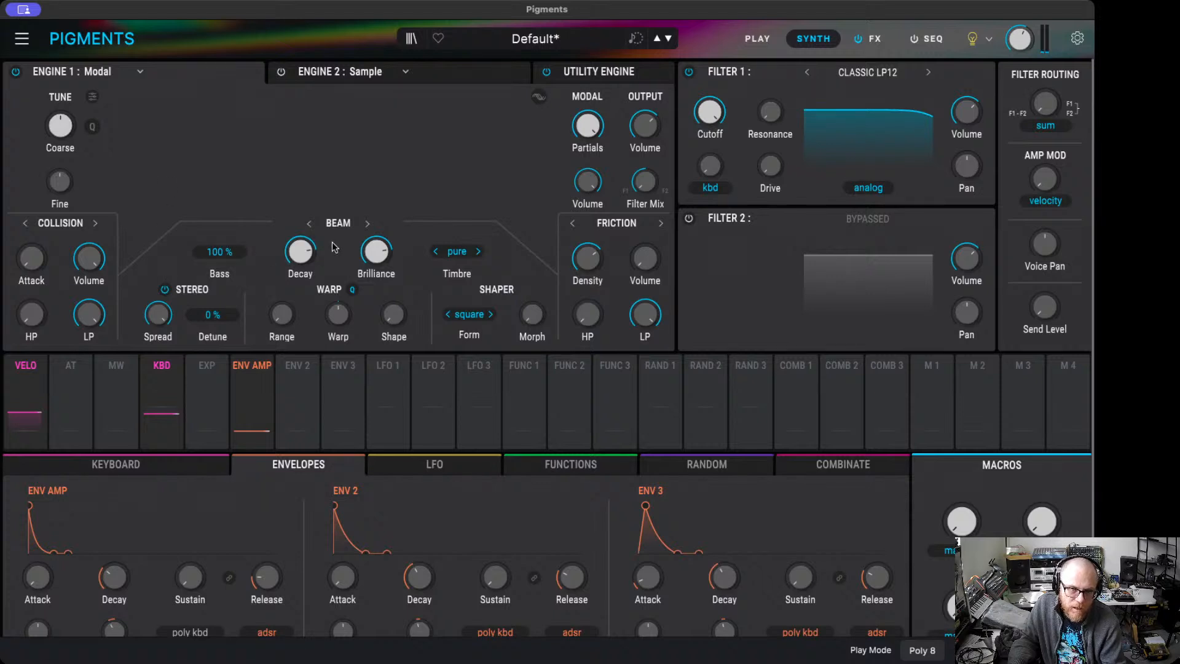
- Lower the Beam resonator's Brilliance to about 0.376, set its Timbre to pinch, and bring its Decay to a medium setting
{"action": "mouse_move", "coordinate": [296, 256]}
{"action": "mouse_move", "coordinate": [300, 250]}
{"action": "left_mouse_down"}
{"action": "mouse_move", "coordinate": [301, 266]}
{"action": "mouse_move", "coordinate": [301, 253]}
{"action": "left_mouse_up"}
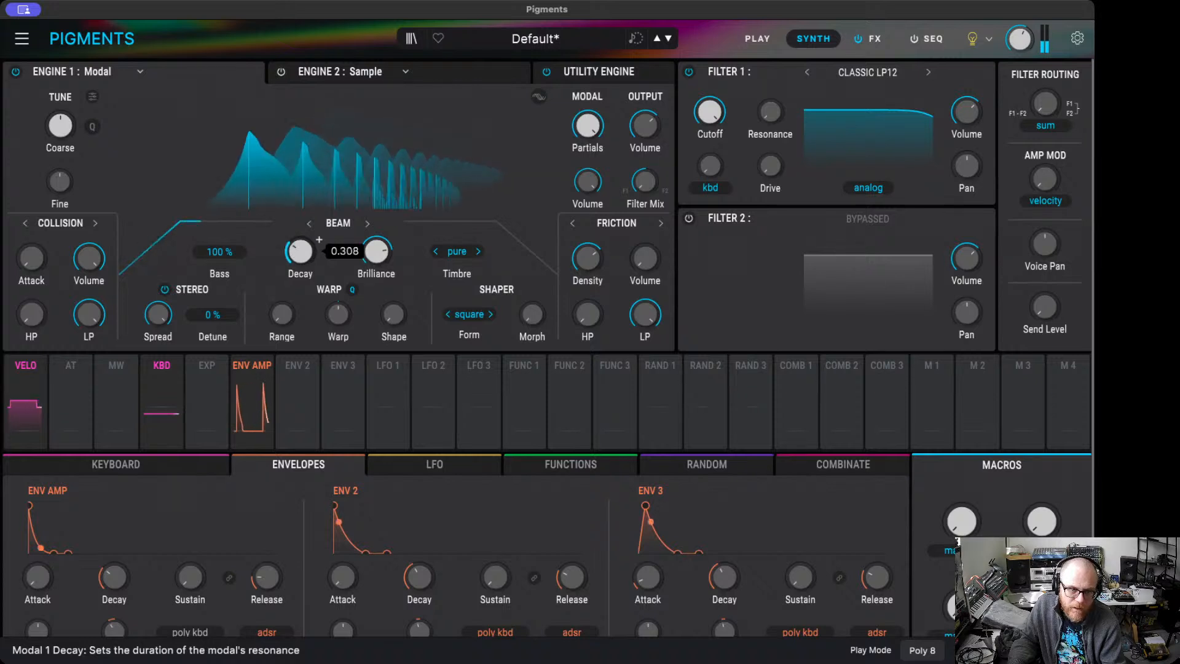
{"action": "left_click_drag", "start_coordinate": [376, 251], "coordinate": [376, 316]}
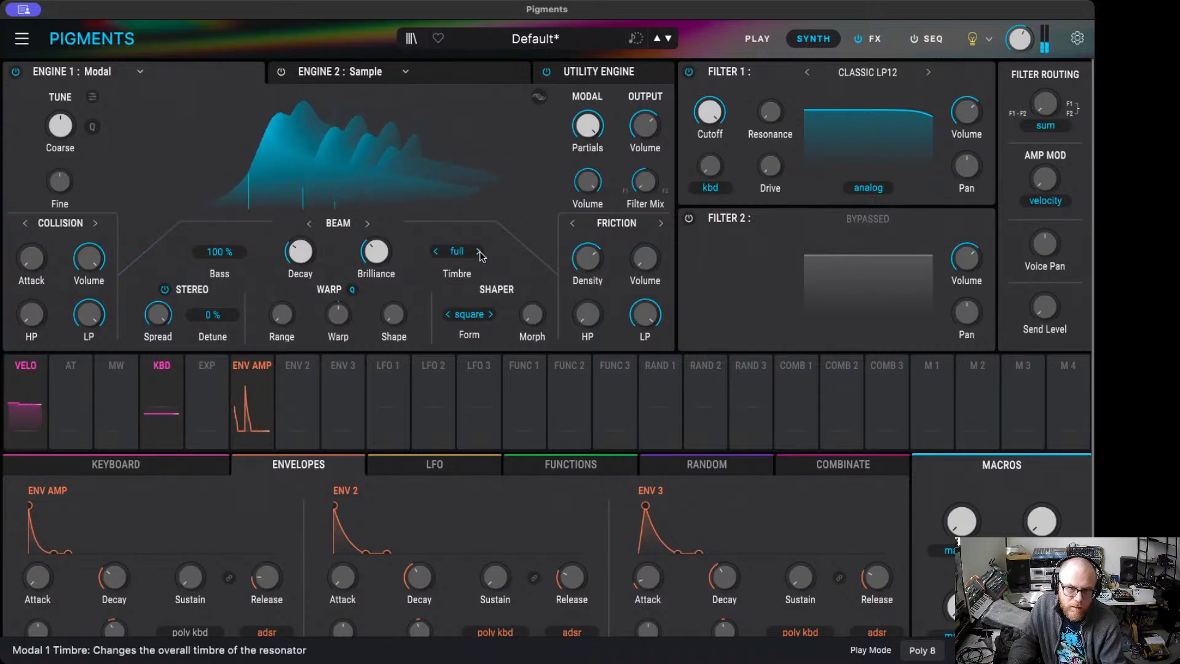
{"action": "left_click", "coordinate": [480, 251]}
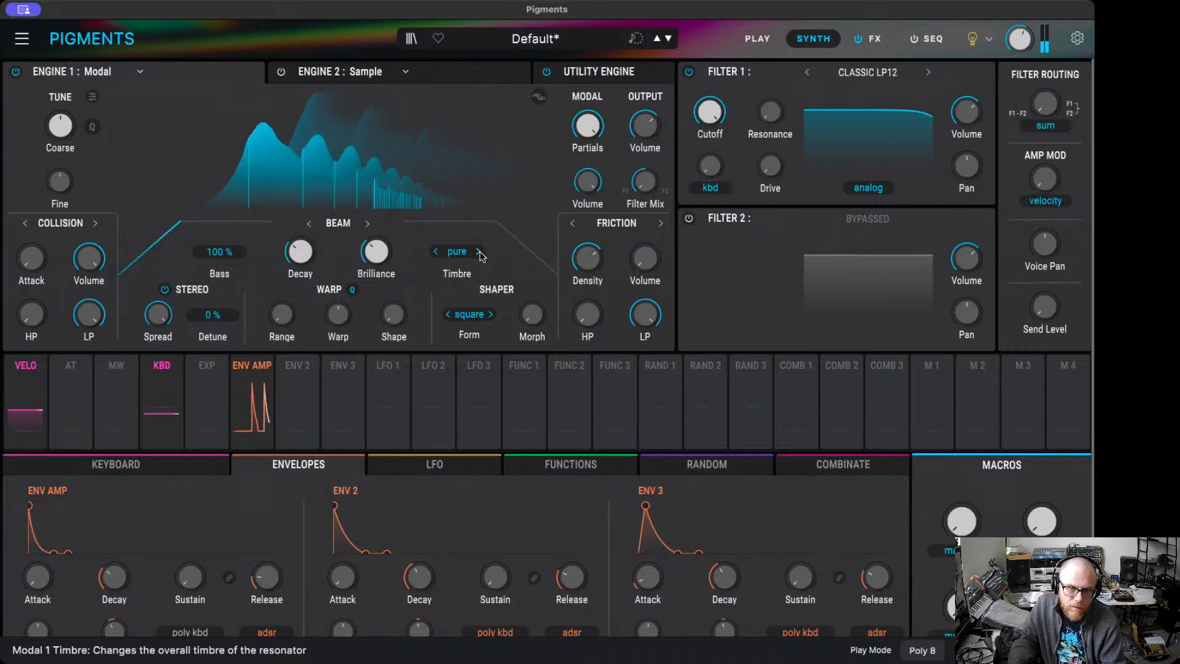
{"action": "left_click", "coordinate": [479, 252]}
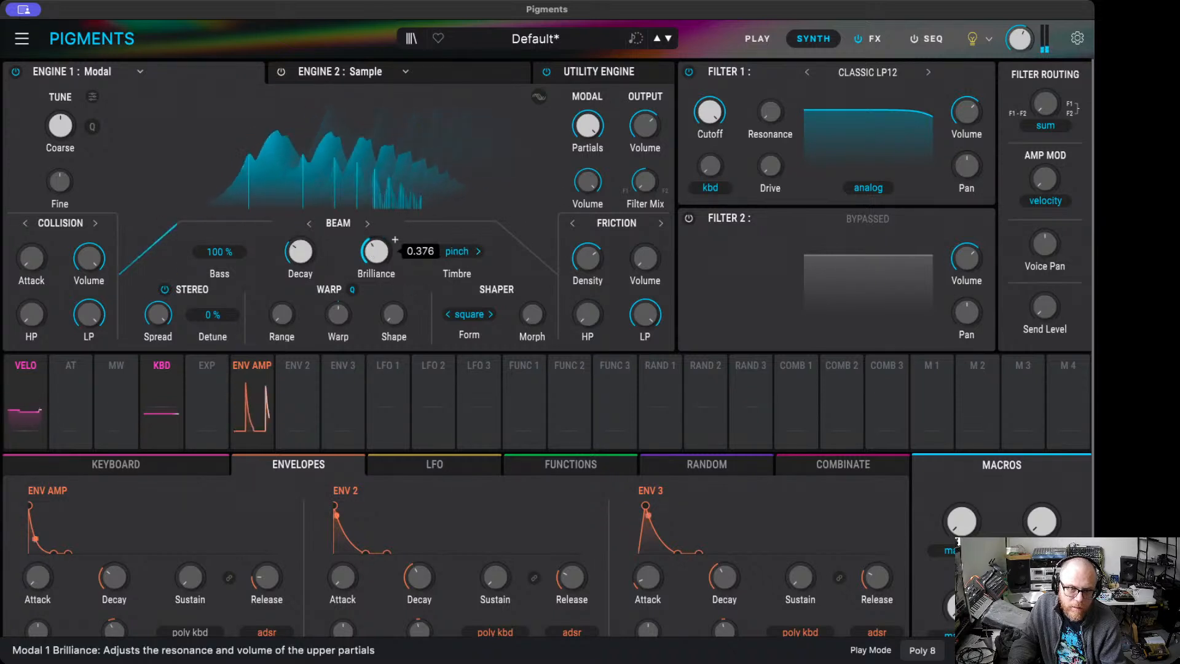
{"action": "left_click_drag", "start_coordinate": [297, 263], "coordinate": [294, 261]}
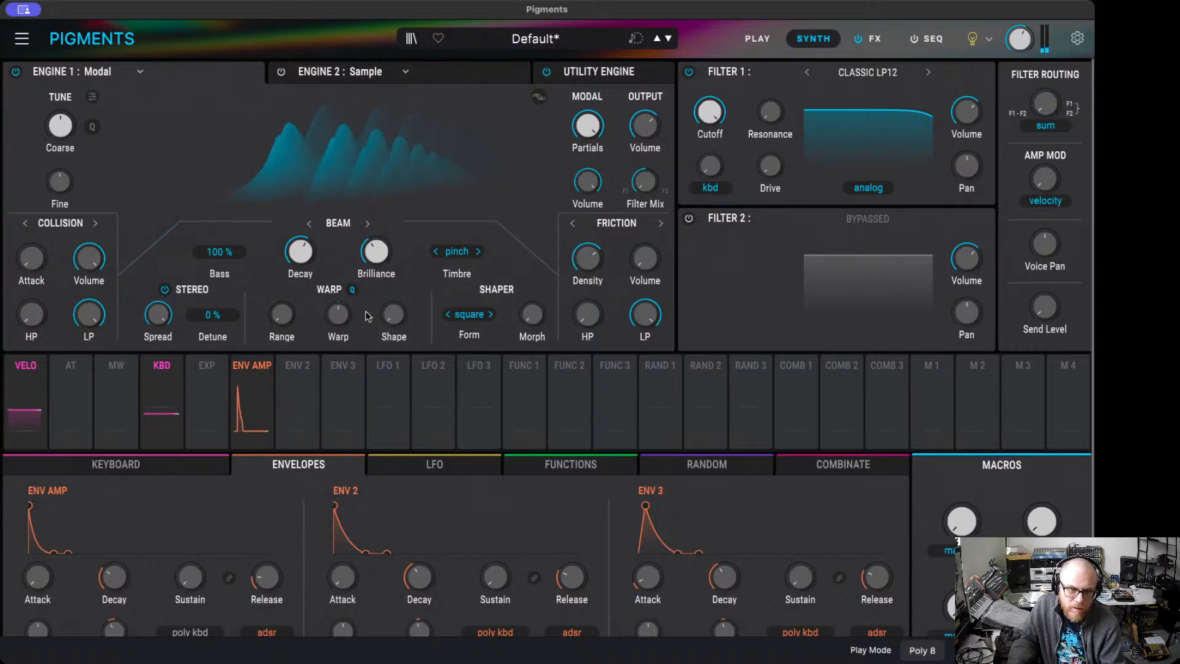
- Try the resonator's Warp in both directions, return it to about zero, and modulate it with Env 2 by -0.45
{"action": "left_click_drag", "start_coordinate": [342, 322], "coordinate": [342, 314]}
{"action": "scroll", "coordinate": [354, 305], "scroll_direction": "down", "scroll_amount": 10}
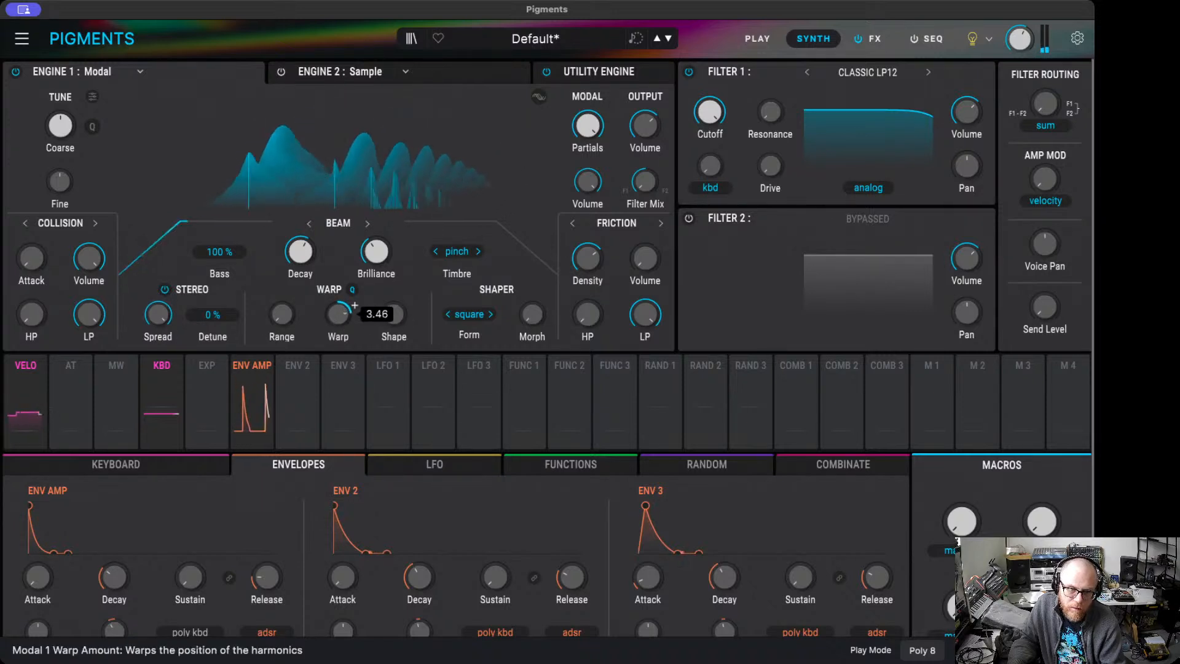
{"action": "scroll", "coordinate": [354, 305], "scroll_direction": "down", "scroll_amount": 1}
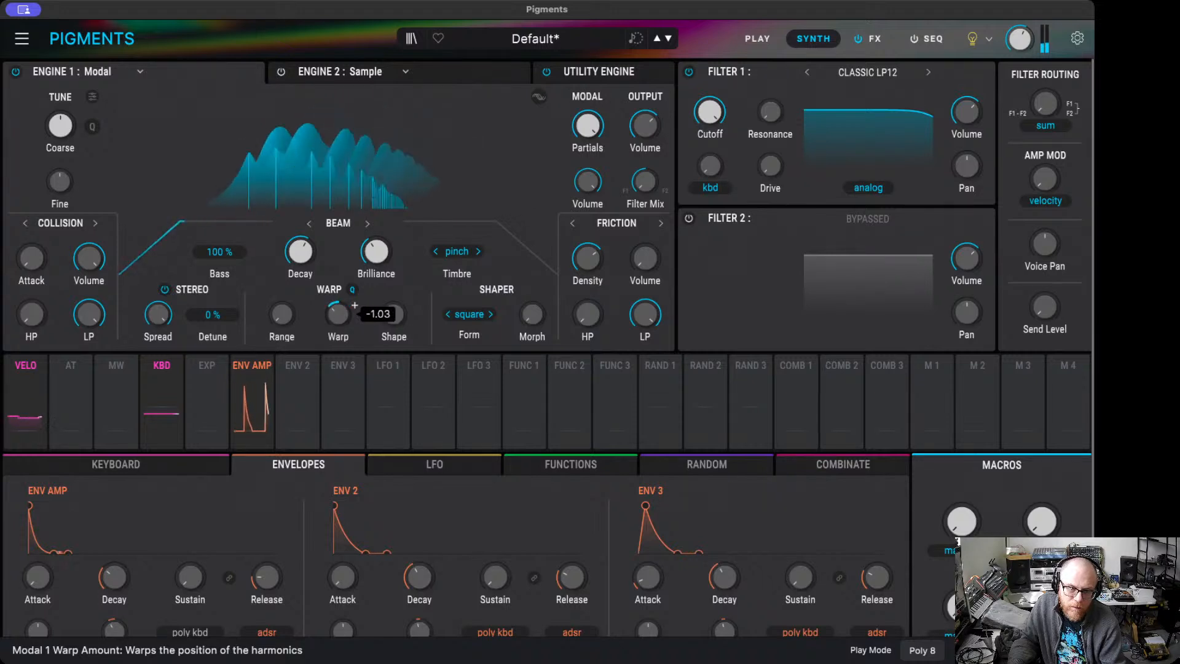
{"action": "scroll", "coordinate": [355, 305], "scroll_direction": "up", "scroll_amount": 1}
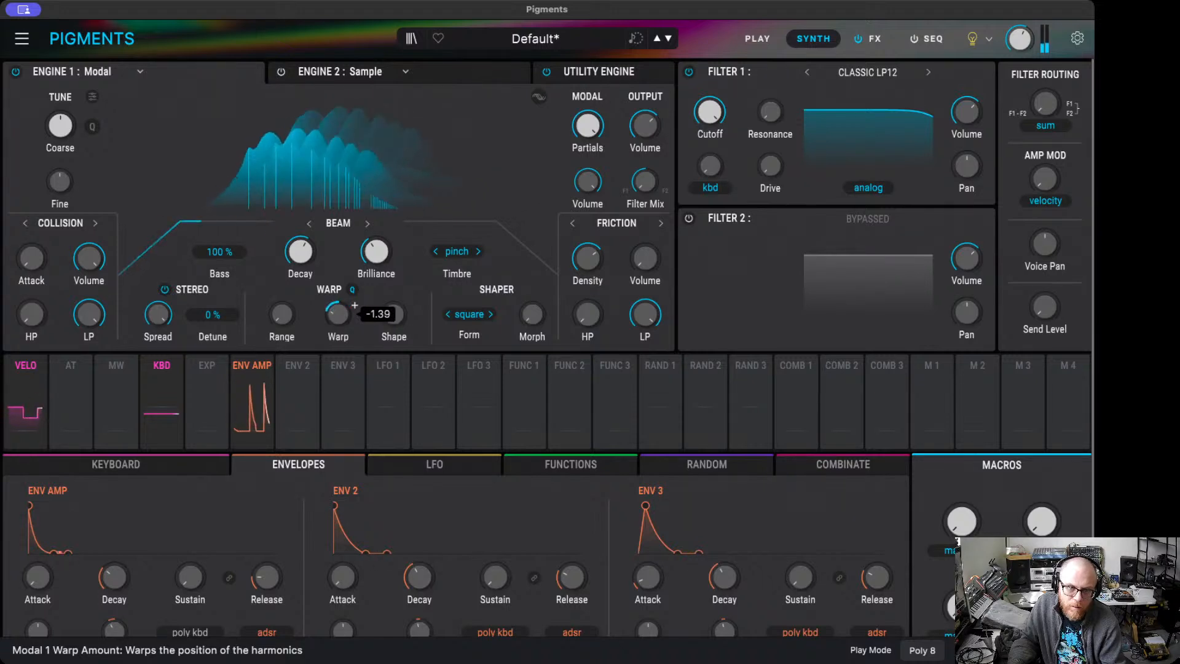
{"action": "scroll", "coordinate": [354, 305], "scroll_direction": "up", "scroll_amount": 3}
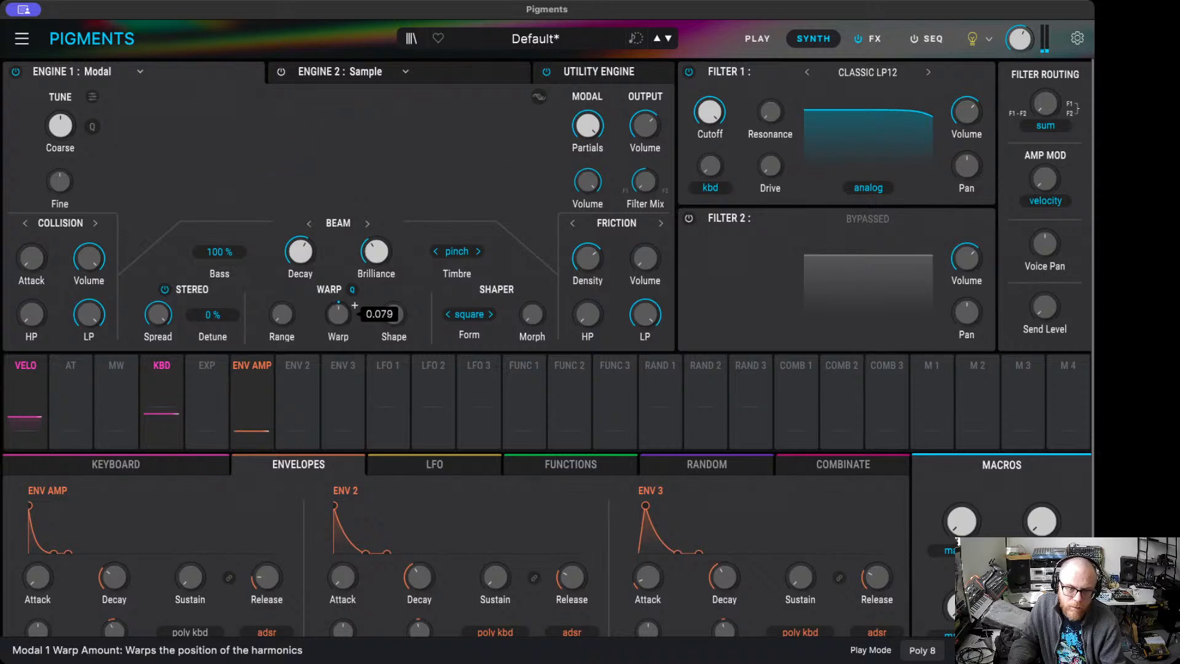
{"action": "scroll", "coordinate": [355, 306], "scroll_direction": "down", "scroll_amount": 1}
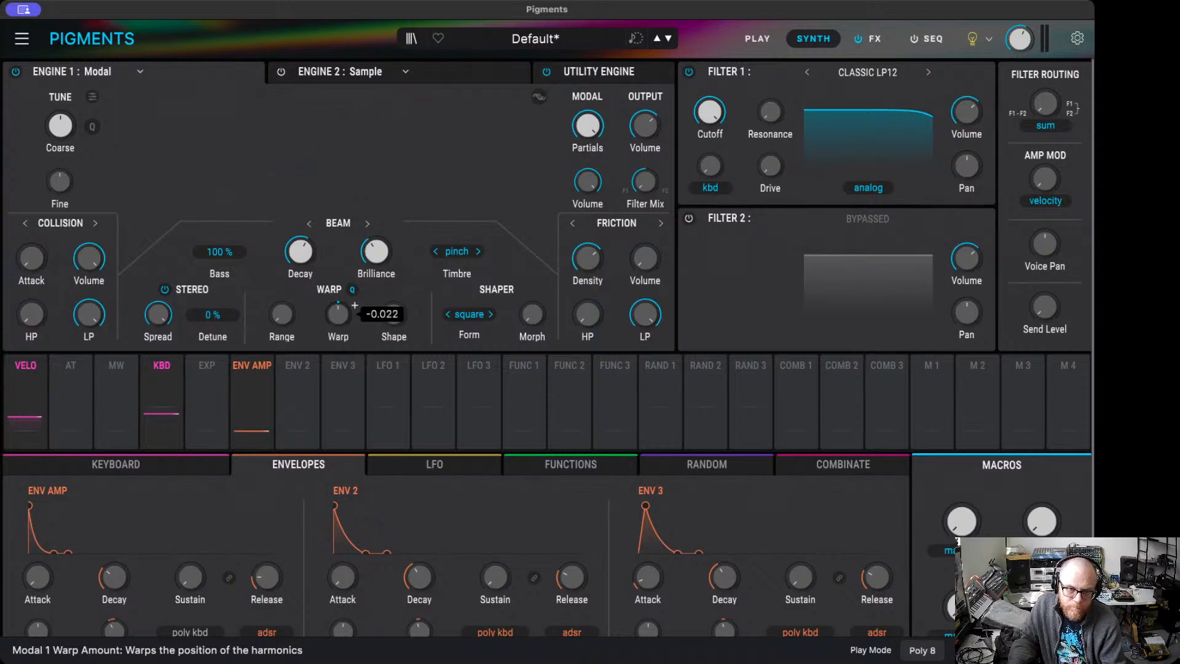
{"action": "left_click", "coordinate": [297, 378]}
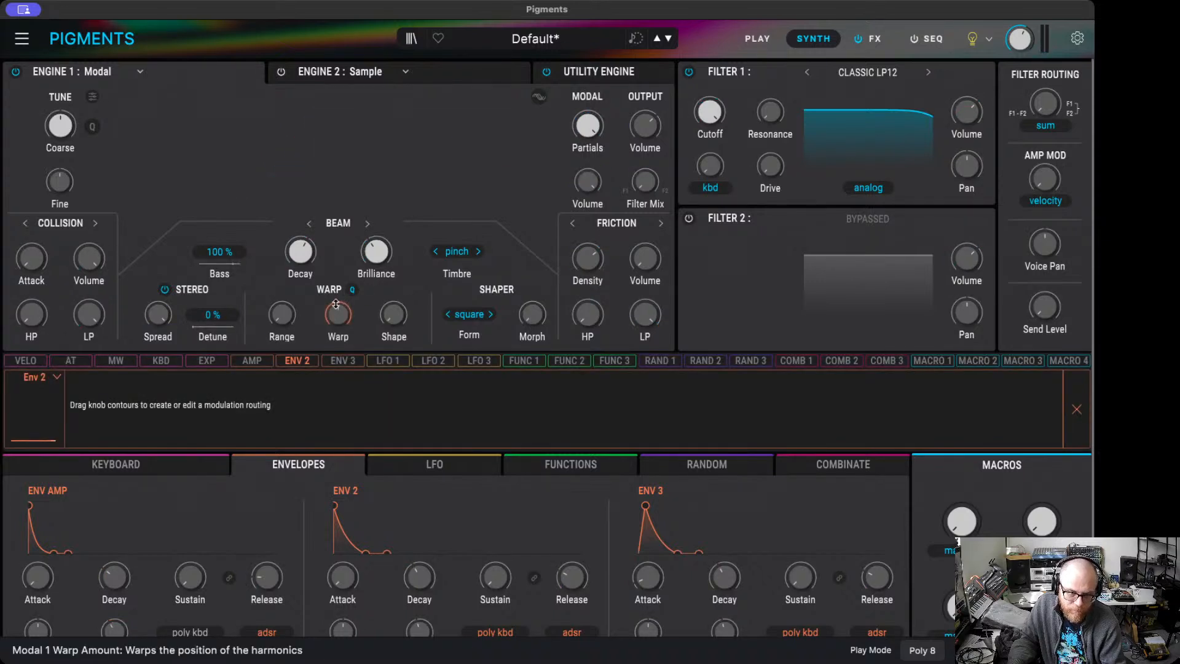
{"action": "left_click_drag", "start_coordinate": [335, 304], "coordinate": [336, 320]}
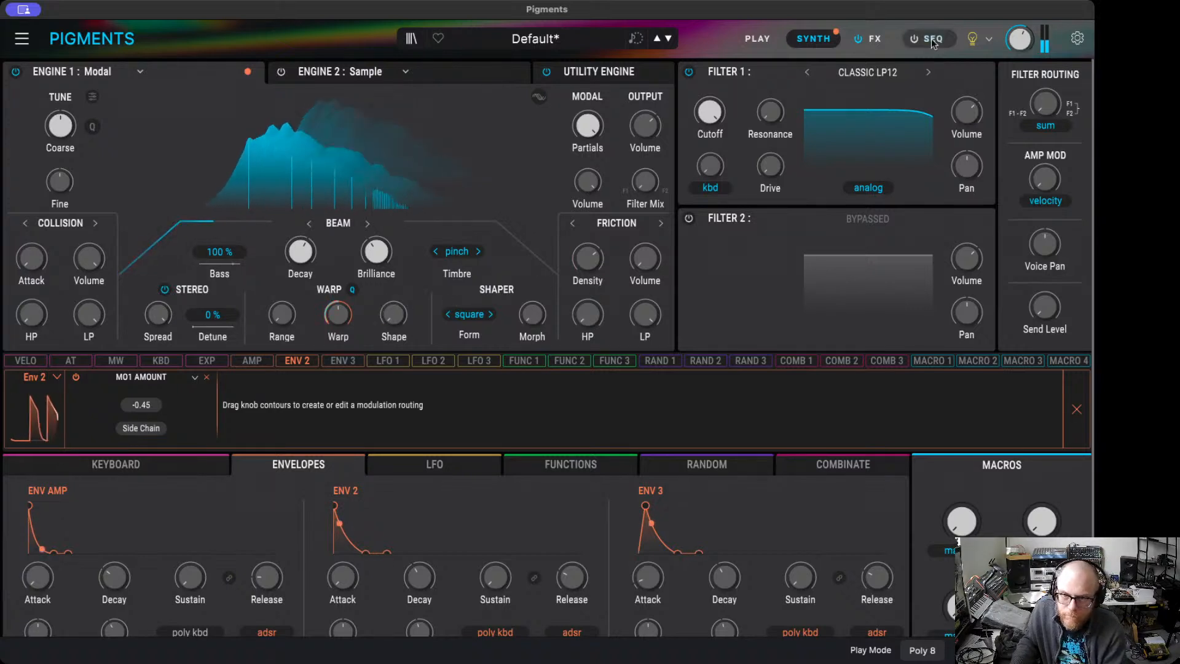
- Raise Filter 1's Drive to about 64% and bypass Filter 1
{"action": "left_click_drag", "start_coordinate": [772, 166], "coordinate": [769, 129]}
{"action": "mouse_move", "coordinate": [770, 170]}
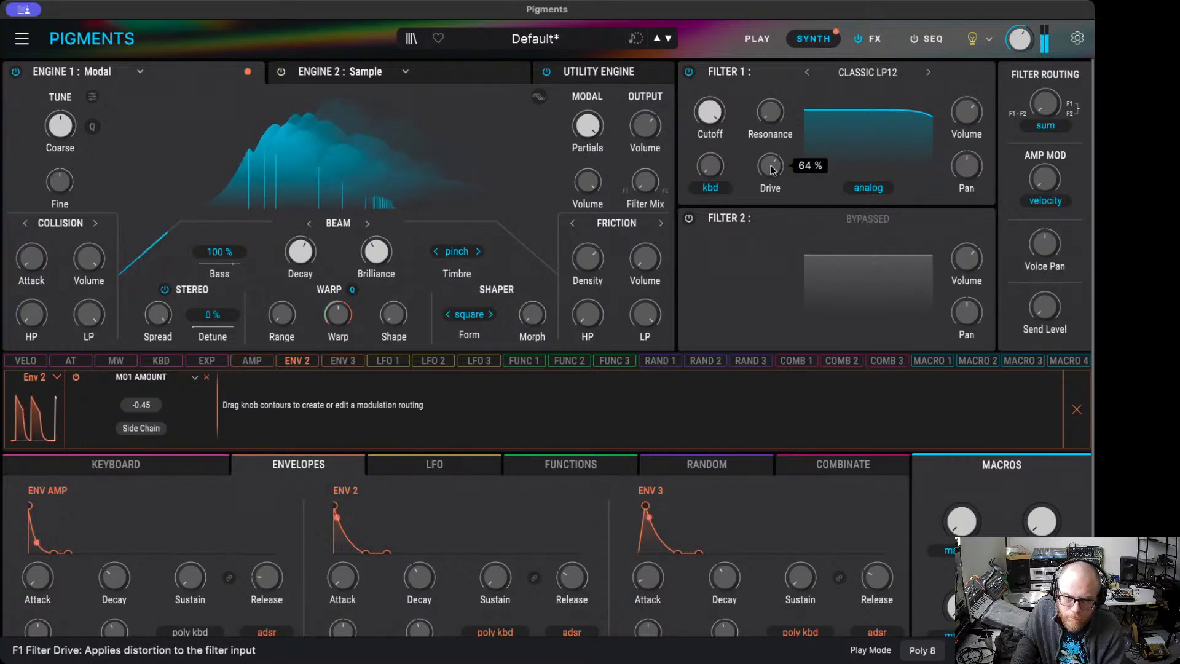
{"action": "left_click", "coordinate": [689, 72]}
- Reduce Env 2's modulation of Warp to -0.21 and raise the Warp Shape
{"action": "mouse_move", "coordinate": [342, 317]}
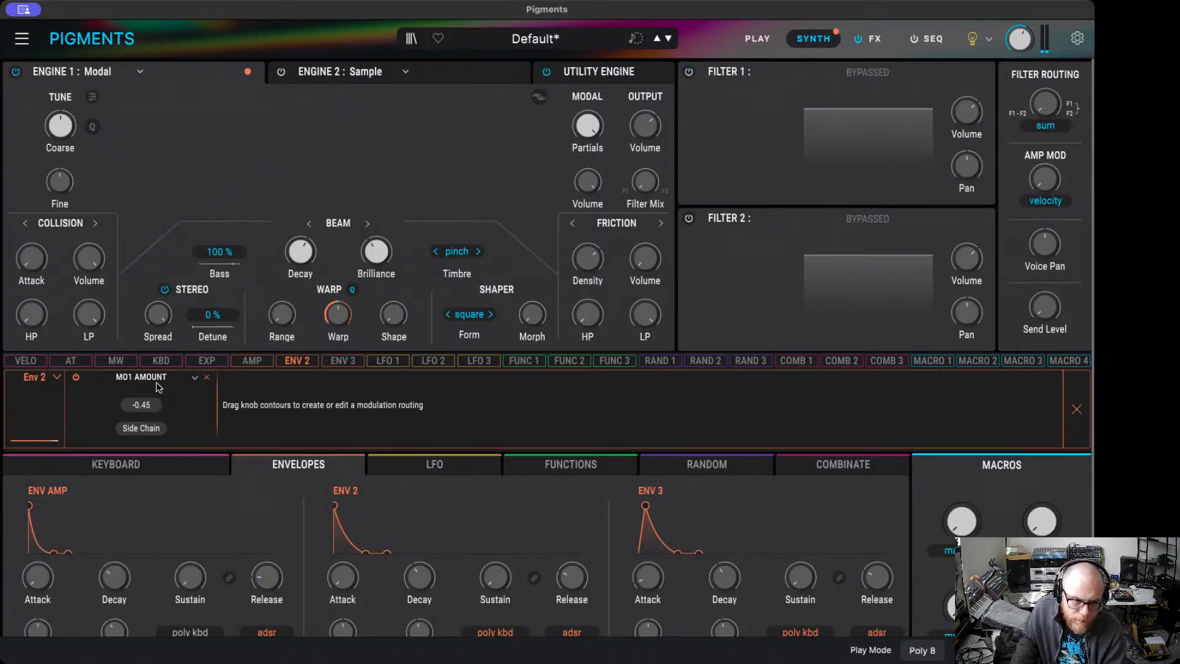
{"action": "left_click_drag", "start_coordinate": [334, 301], "coordinate": [334, 296]}
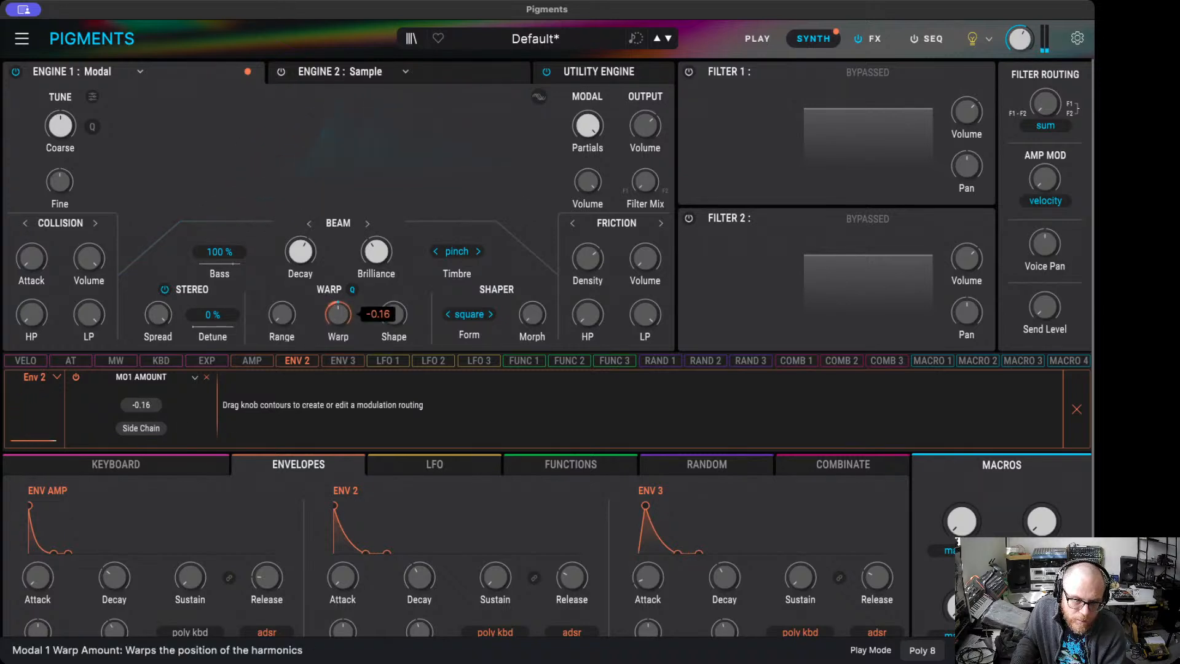
{"action": "mouse_move", "coordinate": [392, 302]}
{"action": "left_click_drag", "start_coordinate": [391, 302], "coordinate": [390, 223]}
{"action": "left_click", "coordinate": [362, 377]}
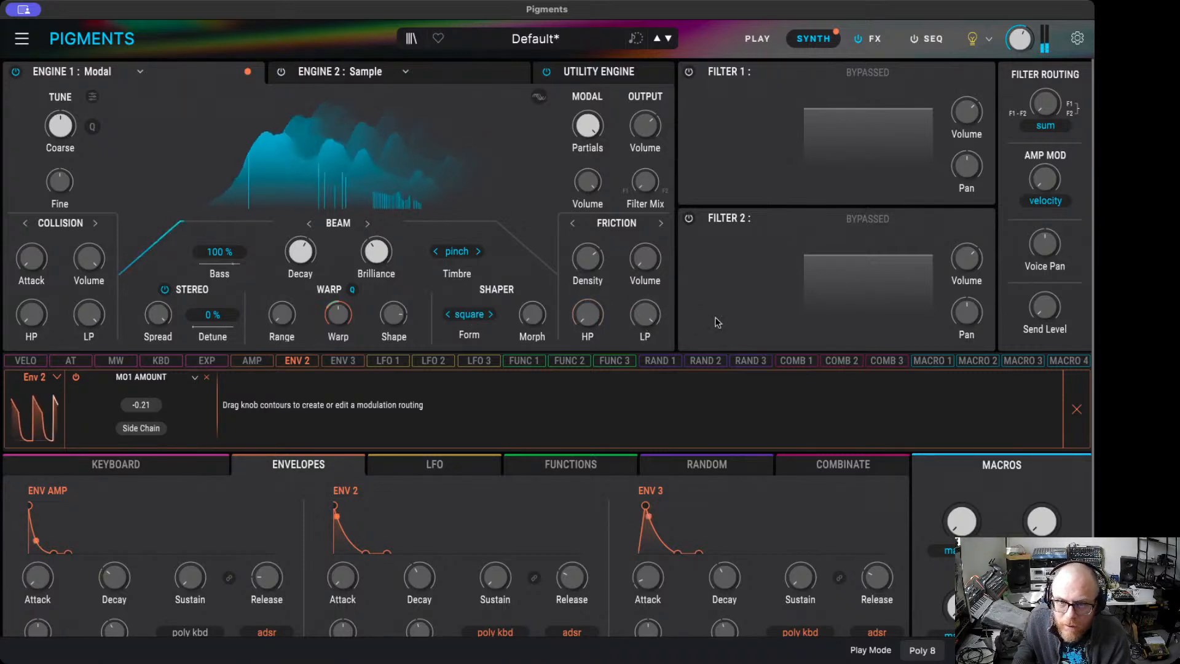
- Step through the Shaper's brass and glass forms, settle on bad, and adjust its Morph
{"action": "mouse_move", "coordinate": [653, 134]}
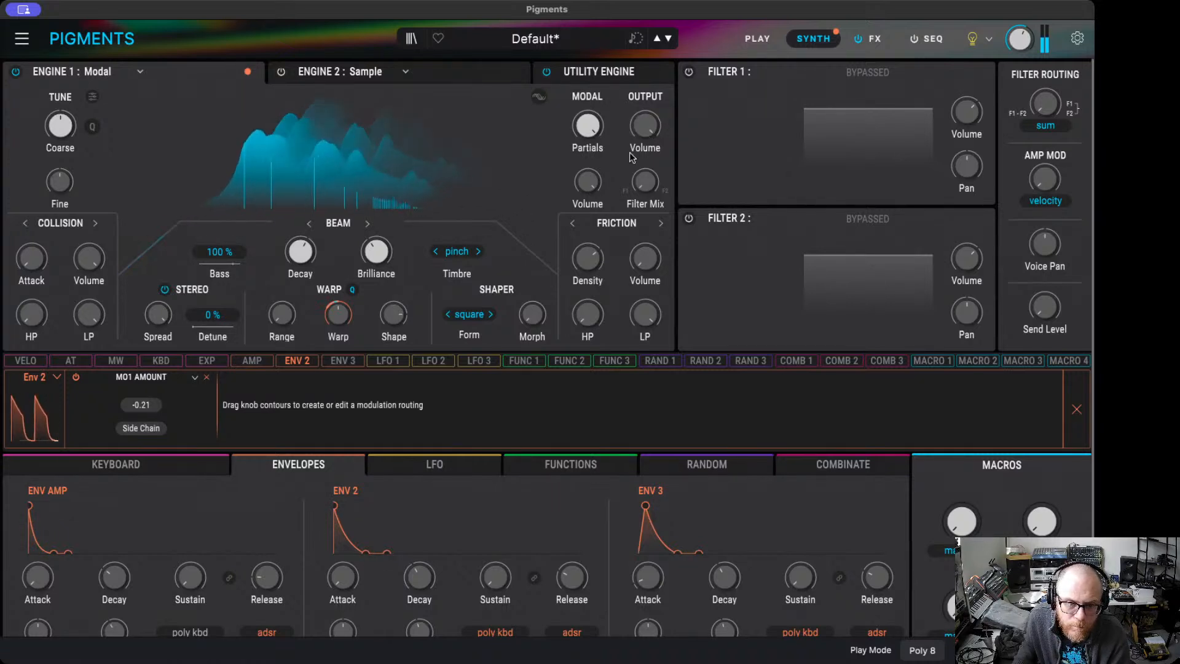
{"action": "mouse_move", "coordinate": [285, 326]}
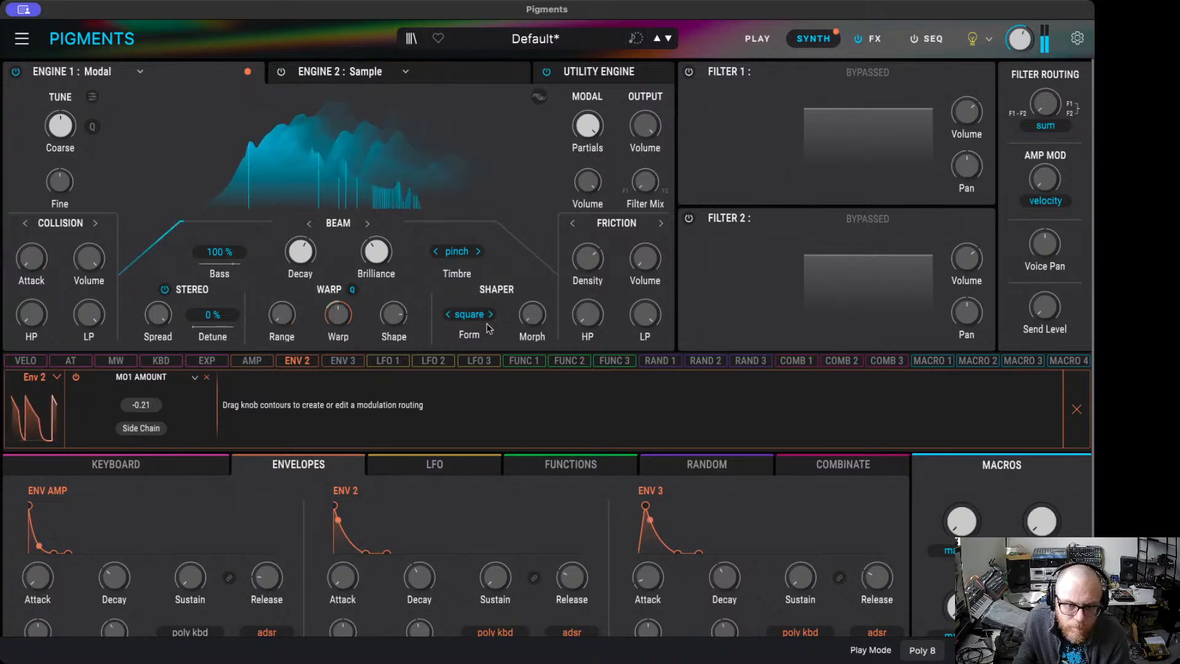
{"action": "mouse_move", "coordinate": [532, 315]}
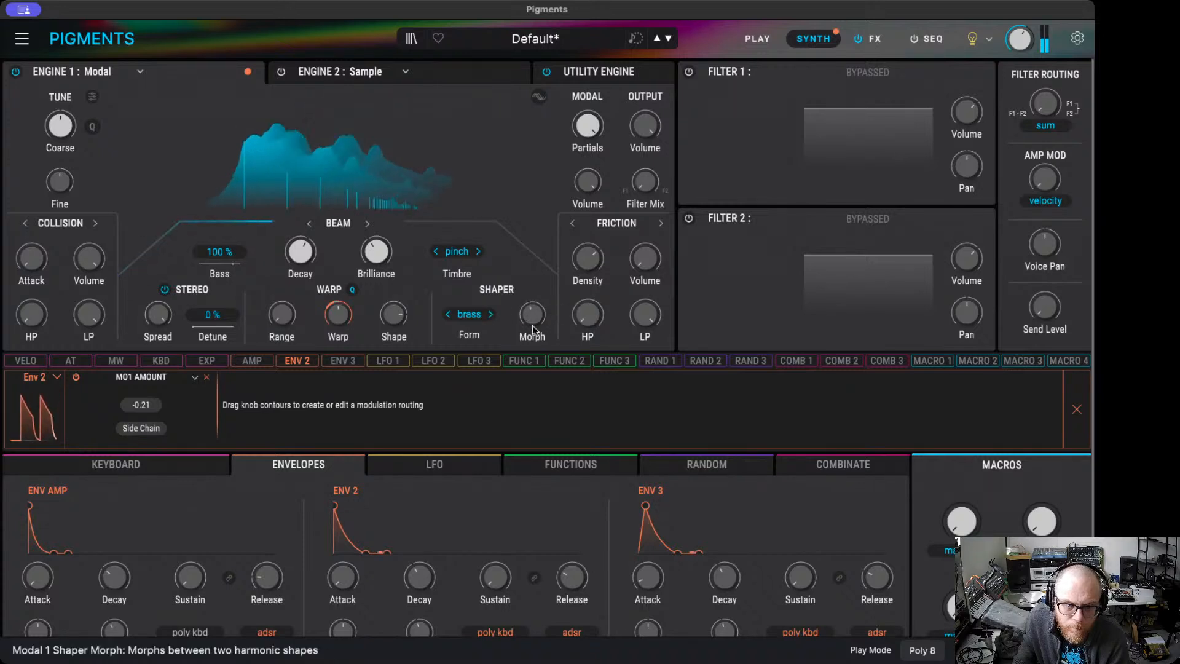
{"action": "left_click", "coordinate": [491, 314]}
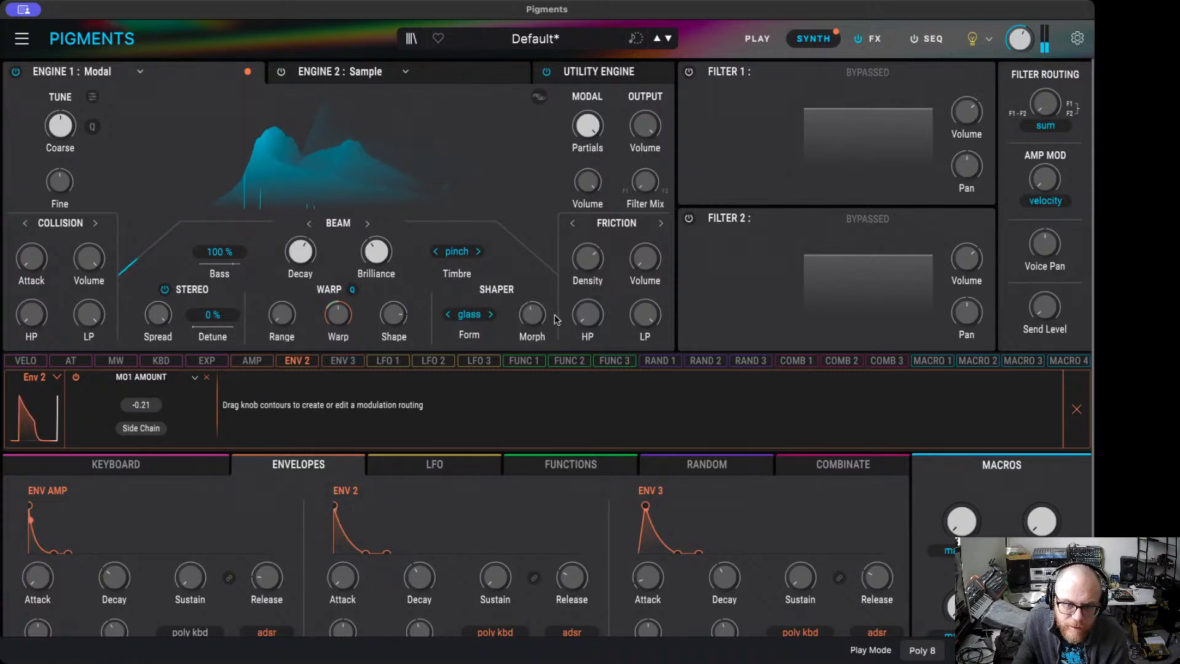
{"action": "left_click_drag", "start_coordinate": [535, 317], "coordinate": [535, 316]}
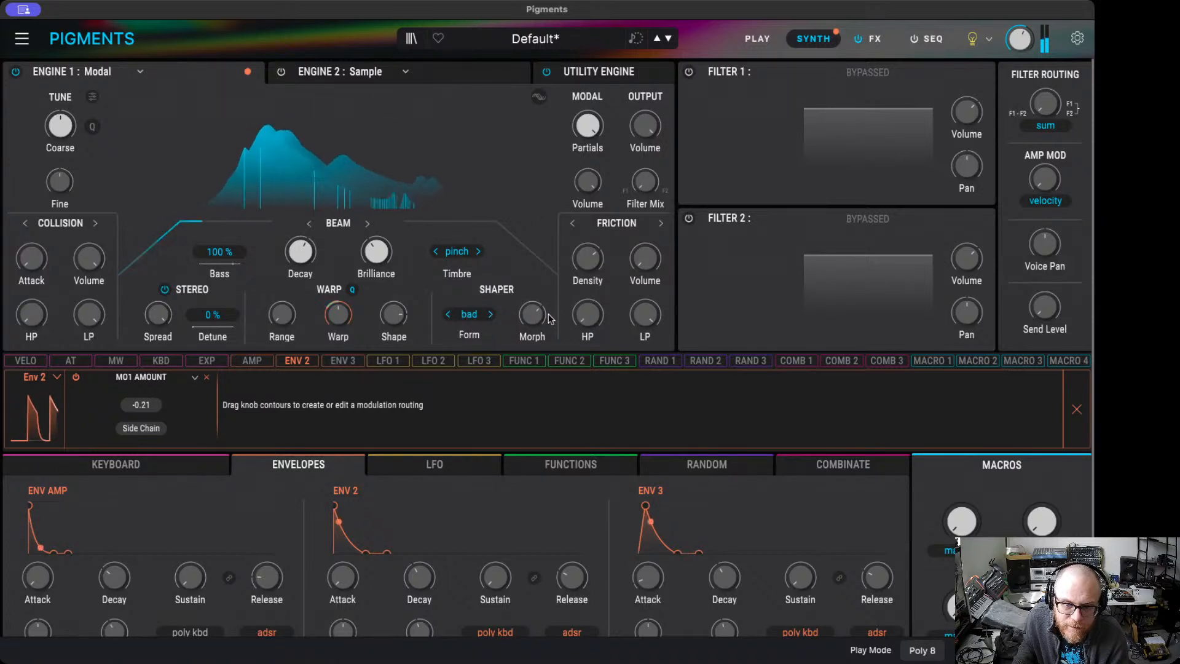
{"action": "left_click_drag", "start_coordinate": [532, 315], "coordinate": [532, 336]}
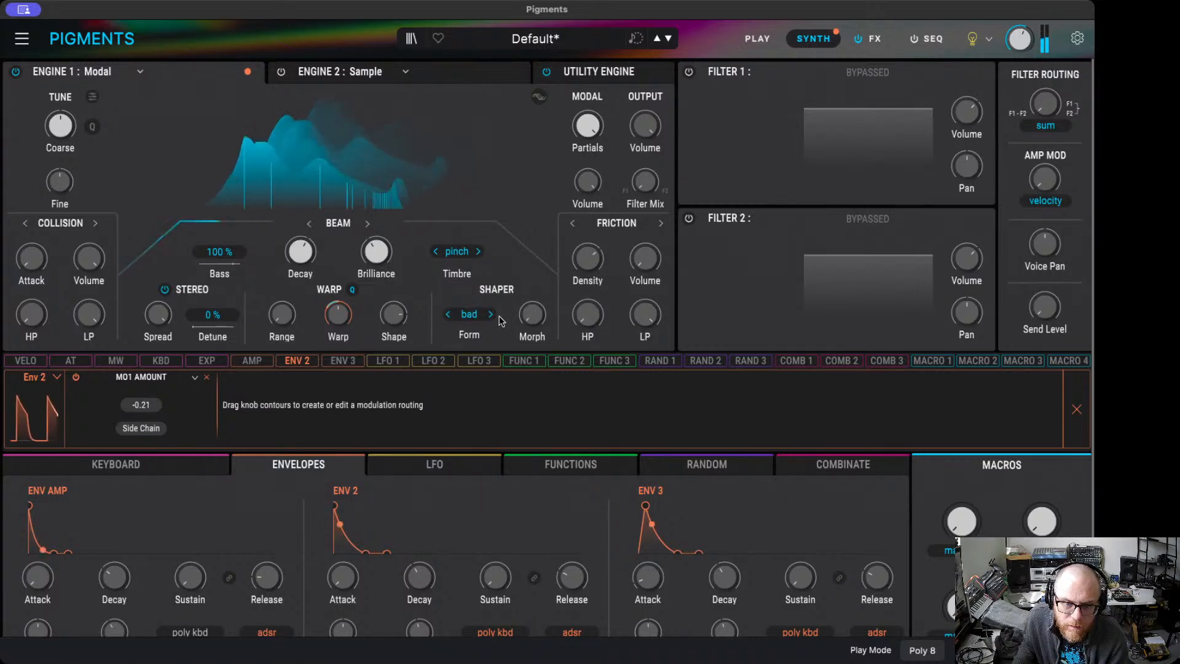
- Raise the Friction exciter's Volume to 0 dB and switch the exciter's mode to Granular
{"action": "mouse_move", "coordinate": [649, 262]}
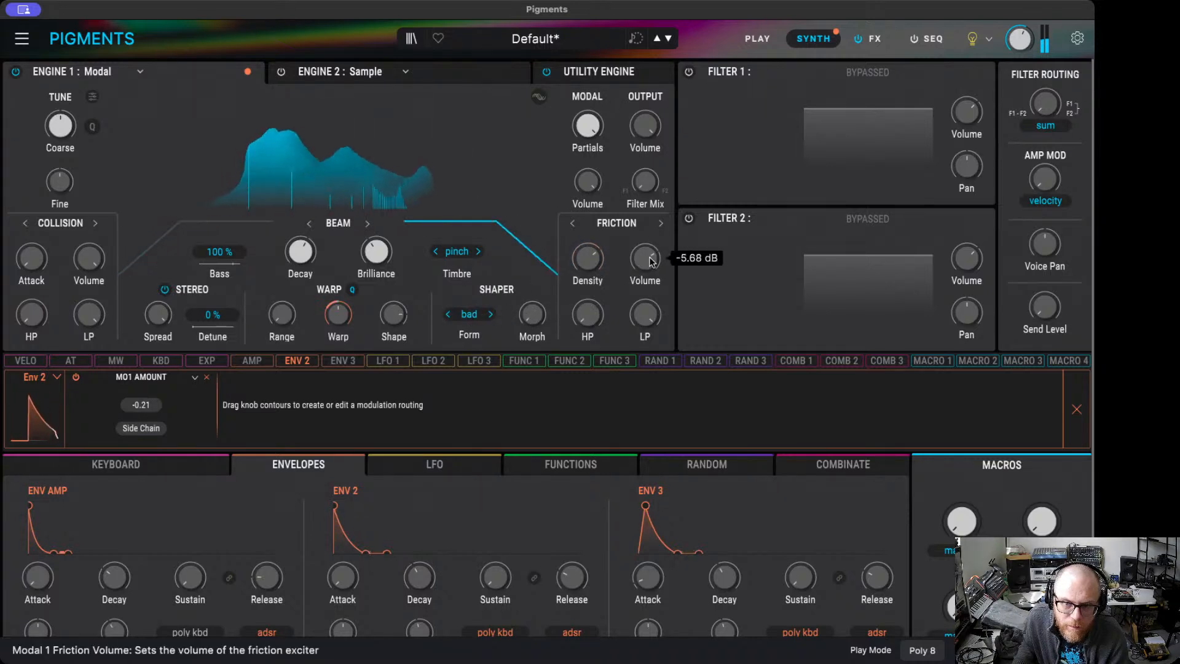
{"action": "left_click_drag", "start_coordinate": [648, 260], "coordinate": [648, 234]}
{"action": "left_click", "coordinate": [662, 225]}
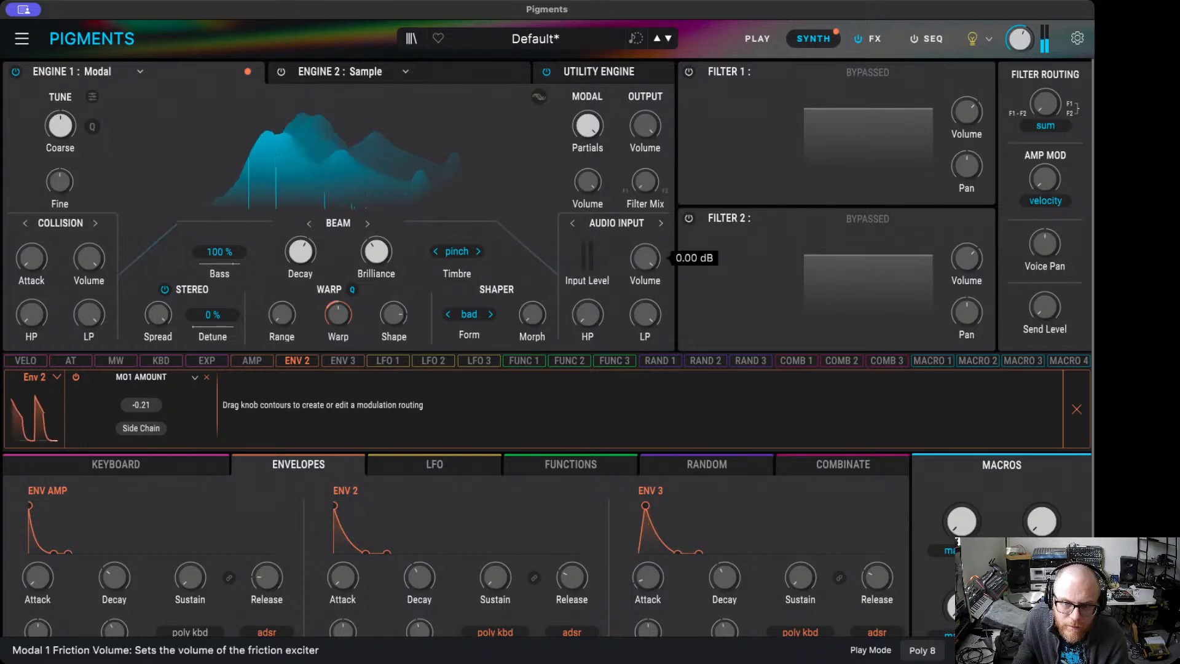
{"action": "left_click", "coordinate": [662, 224]}
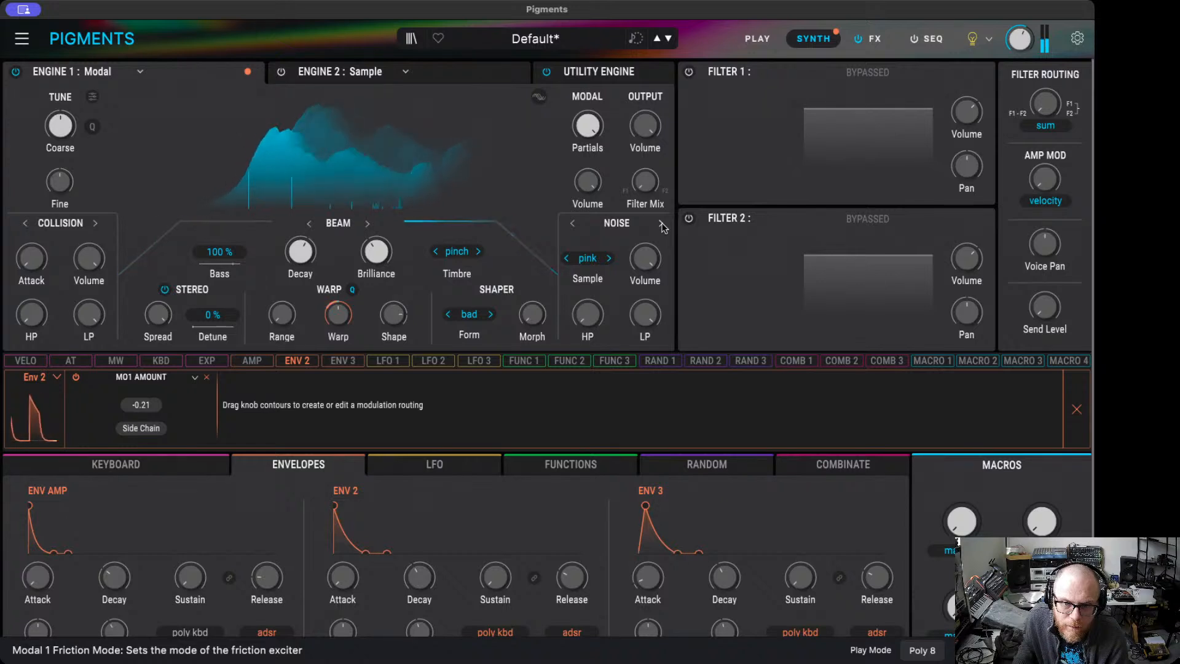
{"action": "left_click", "coordinate": [663, 224]}
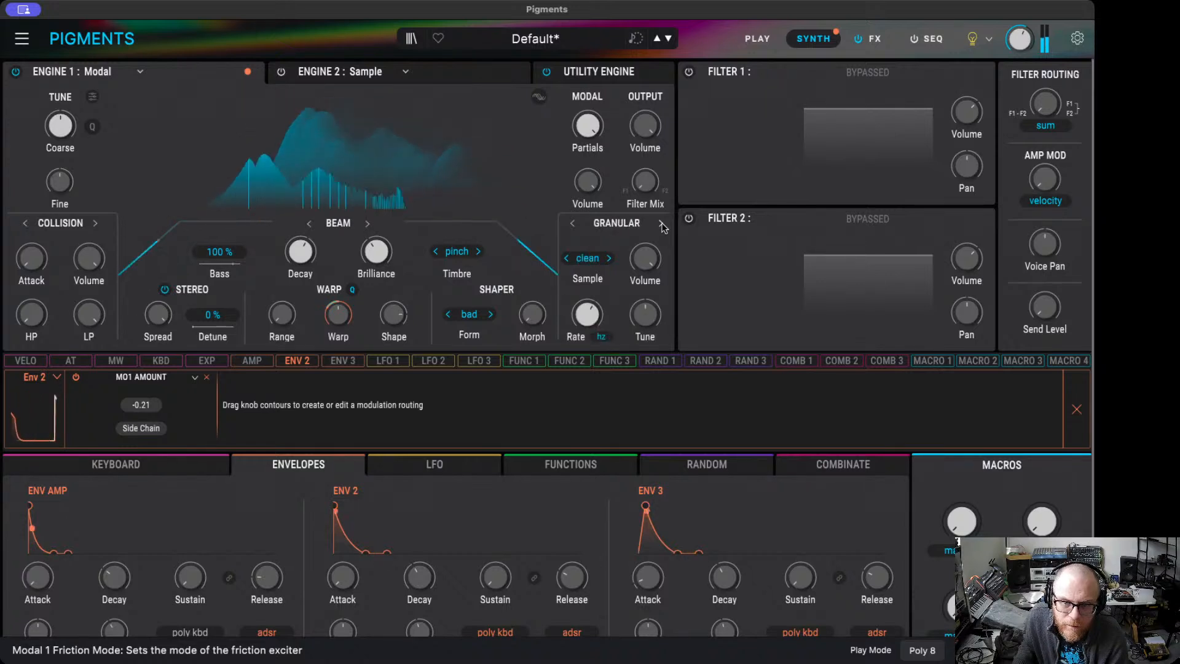
- Switch the modal engine's friction exciter from Granular to Noise with the pink sample
{"action": "left_click", "coordinate": [663, 224]}
{"action": "left_click", "coordinate": [663, 224]}
{"action": "left_click", "coordinate": [662, 224]}
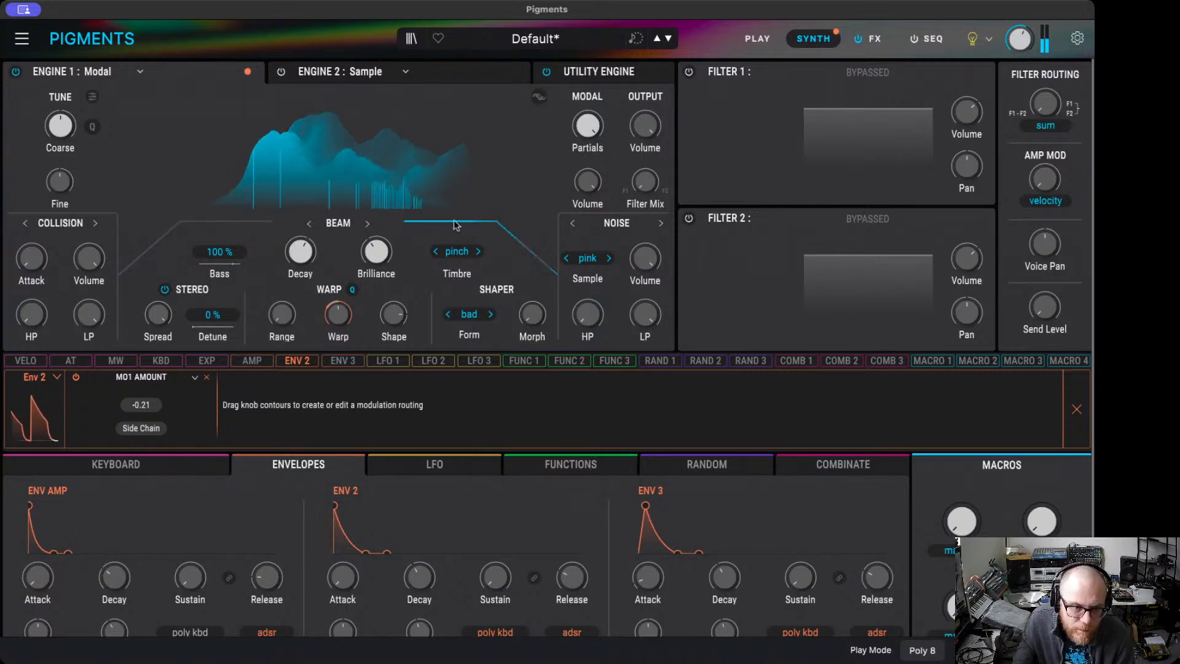
- Set the Beam resonator's Brilliance to about 0.364 and adjust its Decay
{"action": "left_click_drag", "start_coordinate": [299, 251], "coordinate": [300, 245]}
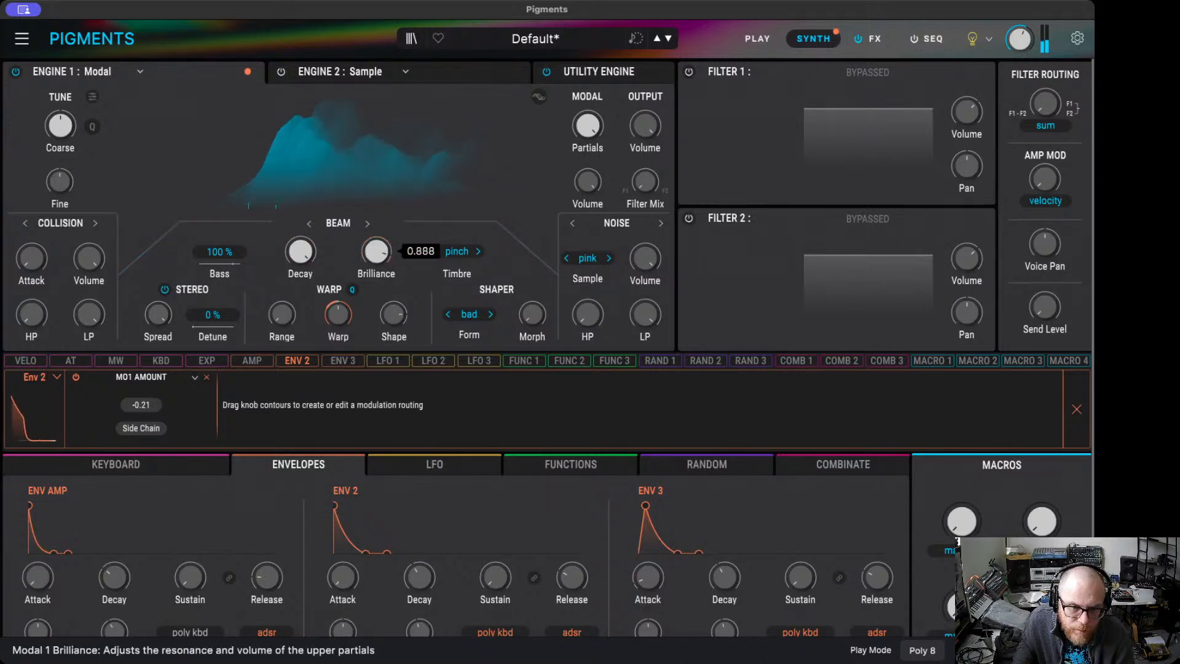
{"action": "left_click_drag", "start_coordinate": [372, 255], "coordinate": [373, 243]}
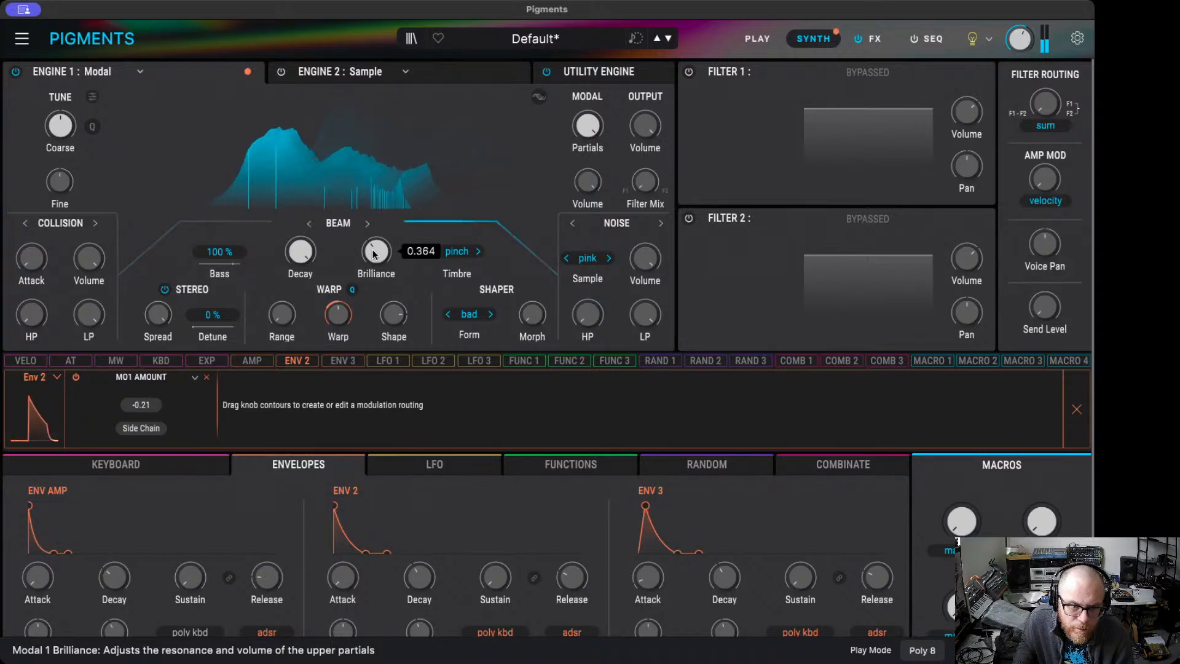
{"action": "left_click_drag", "start_coordinate": [300, 252], "coordinate": [300, 303]}
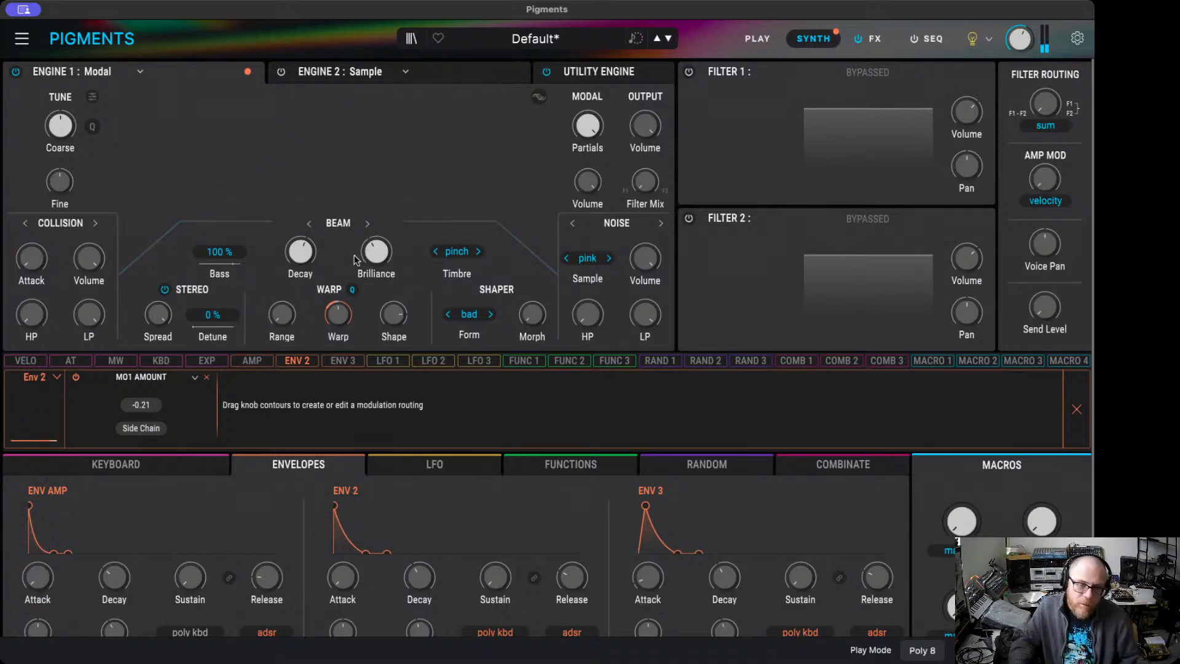
- Show the random modulators and check the retrigger source options of Random 1
{"action": "left_click", "coordinate": [674, 361]}
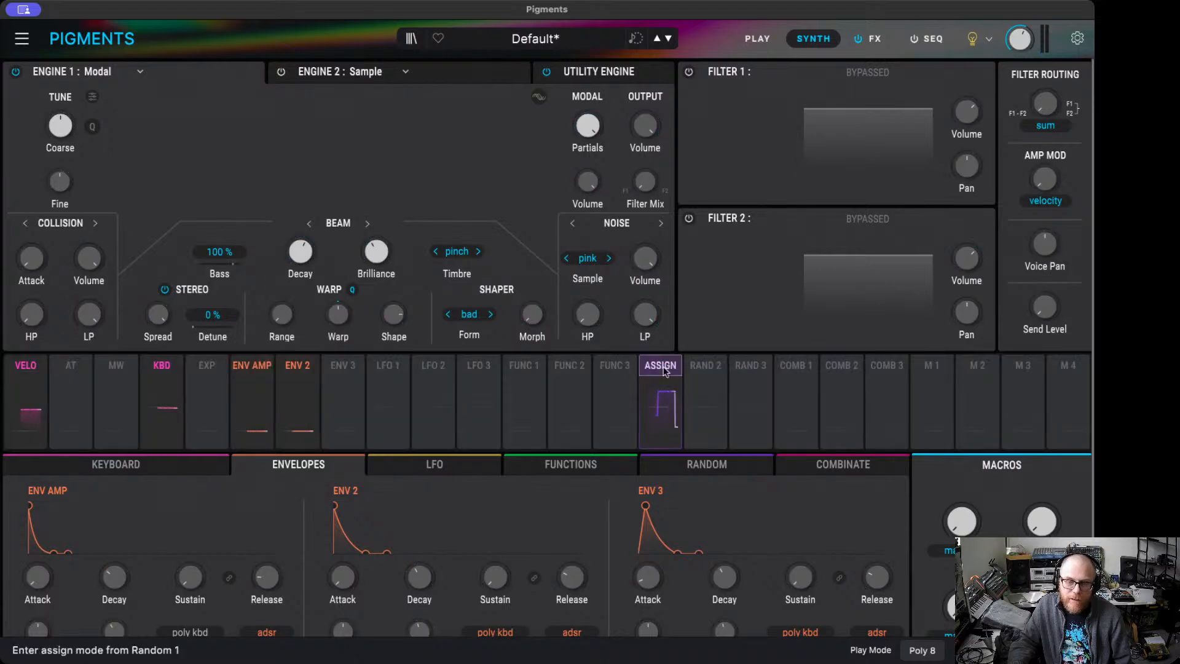
{"action": "left_click", "coordinate": [671, 361]}
{"action": "left_click", "coordinate": [681, 465]}
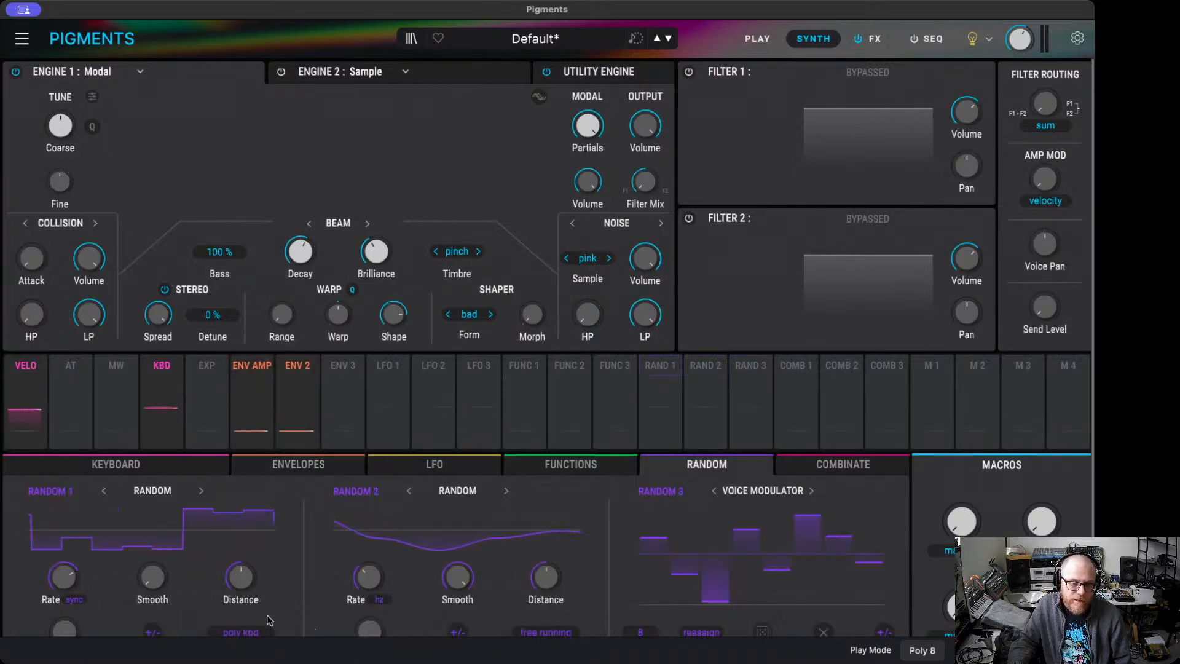
{"action": "scroll", "coordinate": [240, 586], "scroll_direction": "down", "scroll_amount": 2}
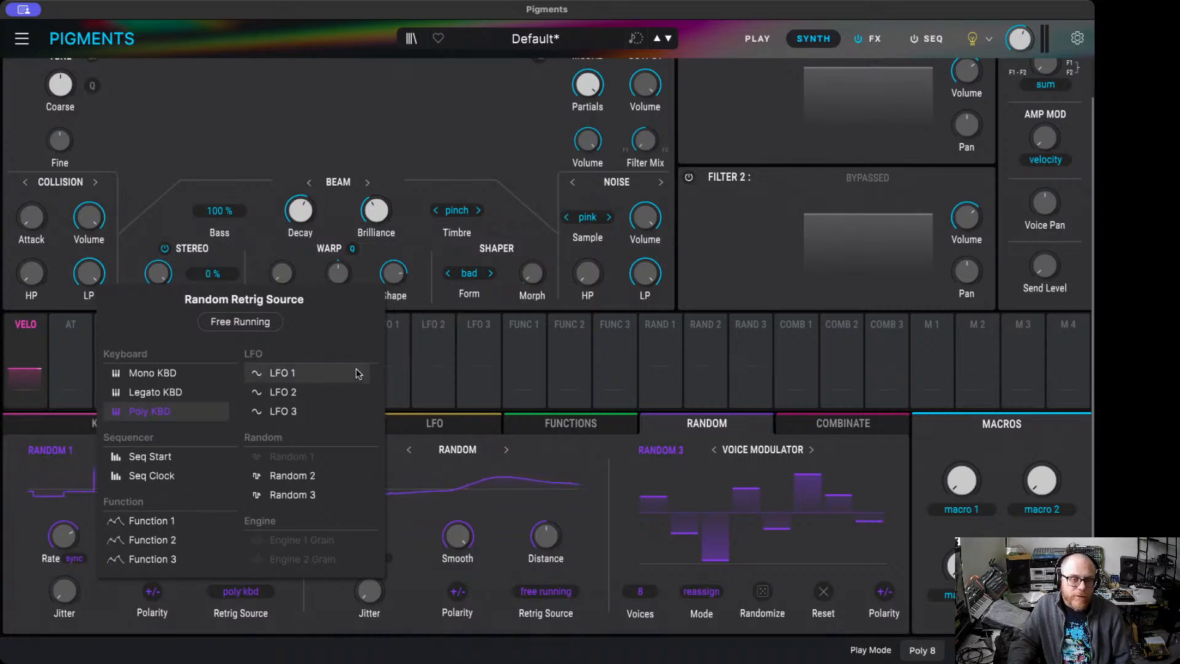
{"action": "left_click", "coordinate": [25, 594]}
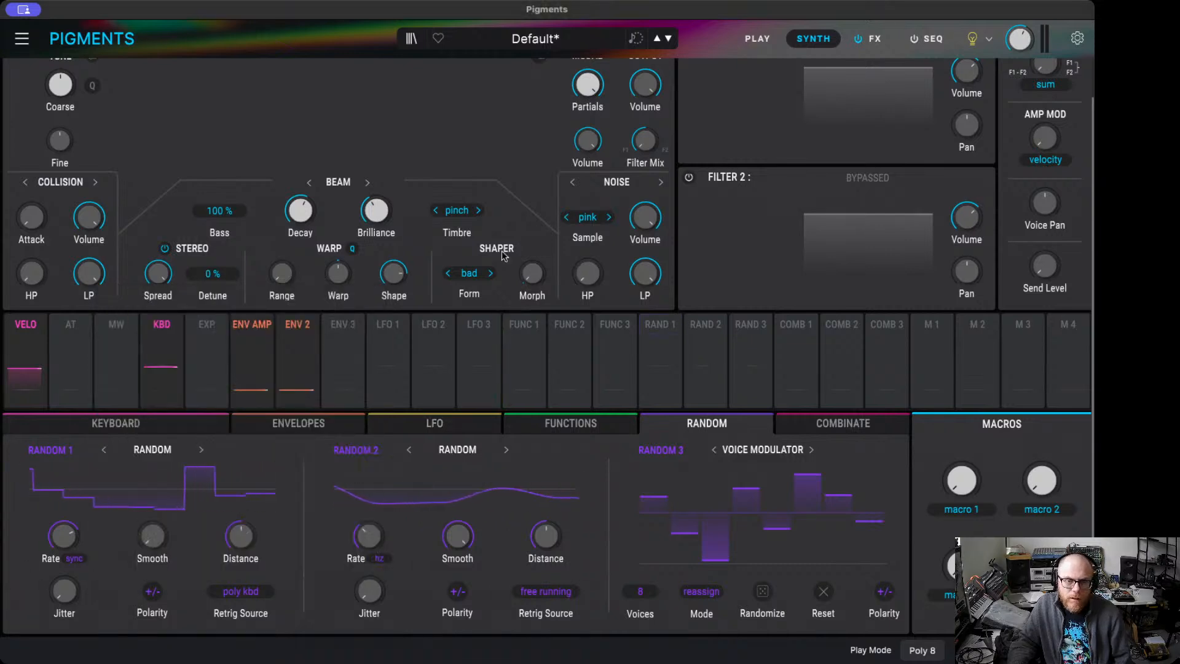
- Lower the modal engine's Warp Shape and modulate it with Random 1 by -0.43
{"action": "mouse_move", "coordinate": [394, 264]}
{"action": "left_mouse_down"}
{"action": "mouse_move", "coordinate": [395, 243]}
{"action": "mouse_move", "coordinate": [409, 265]}
{"action": "mouse_move", "coordinate": [395, 272]}
{"action": "left_mouse_up"}
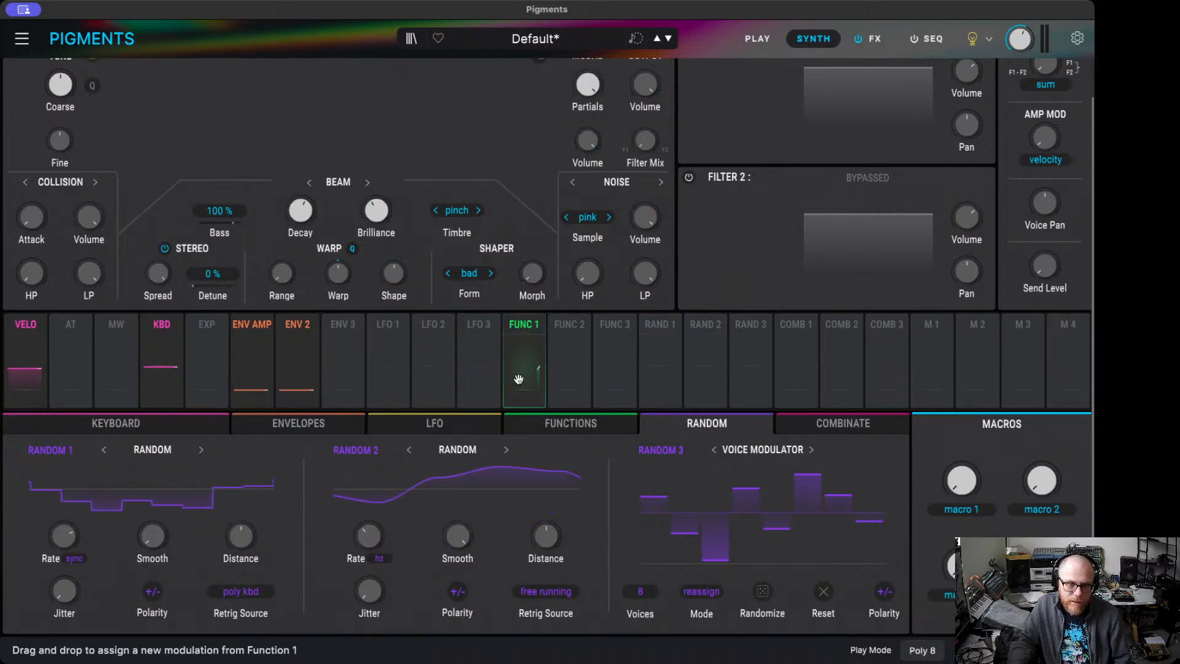
{"action": "left_click", "coordinate": [659, 363]}
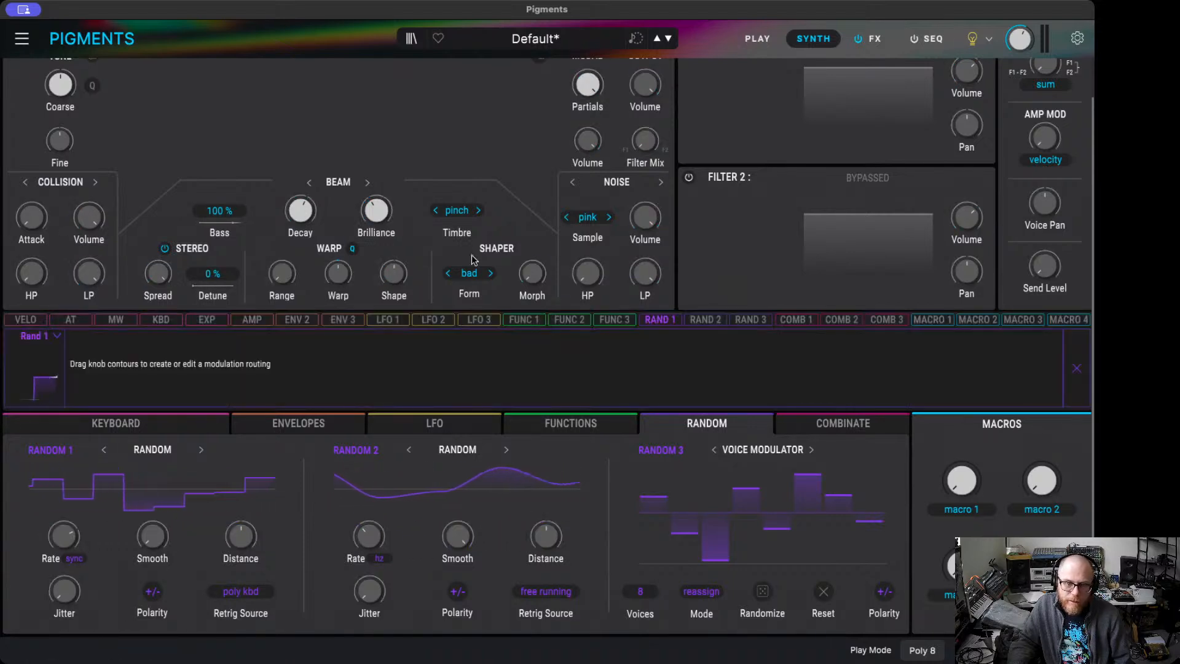
{"action": "left_click_drag", "start_coordinate": [393, 273], "coordinate": [393, 307]}
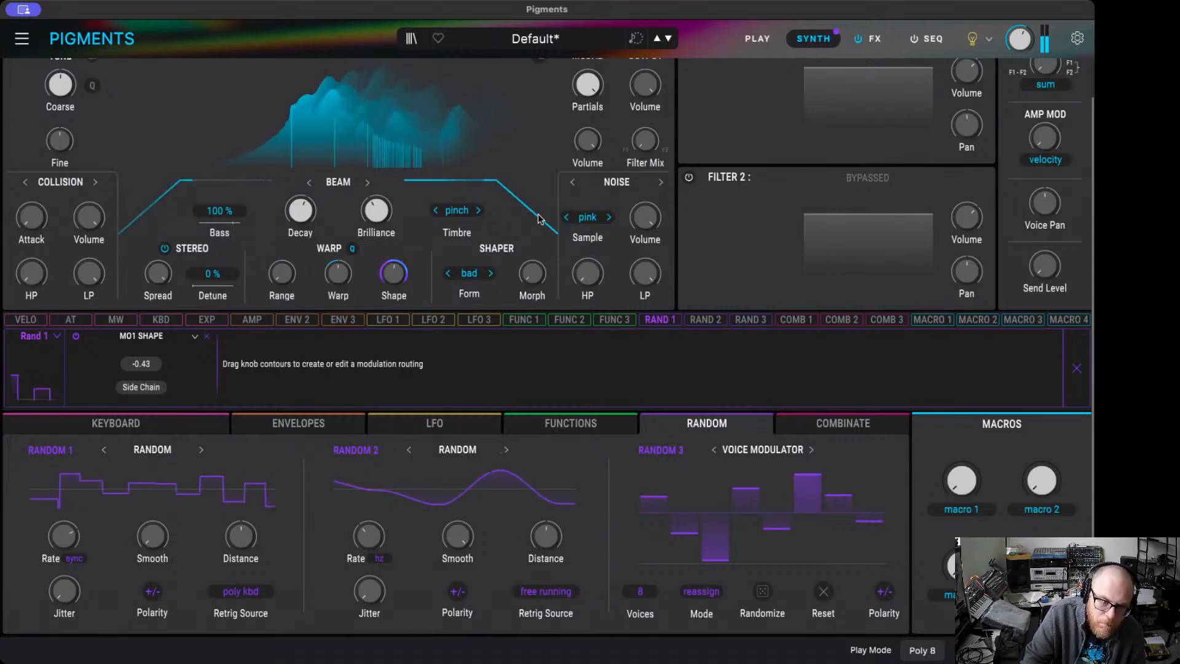
- Set the Env Amp decay to 448 ms and shorten its release
{"action": "left_click", "coordinate": [252, 425]}
{"action": "left_click_drag", "start_coordinate": [265, 544], "coordinate": [265, 544]}
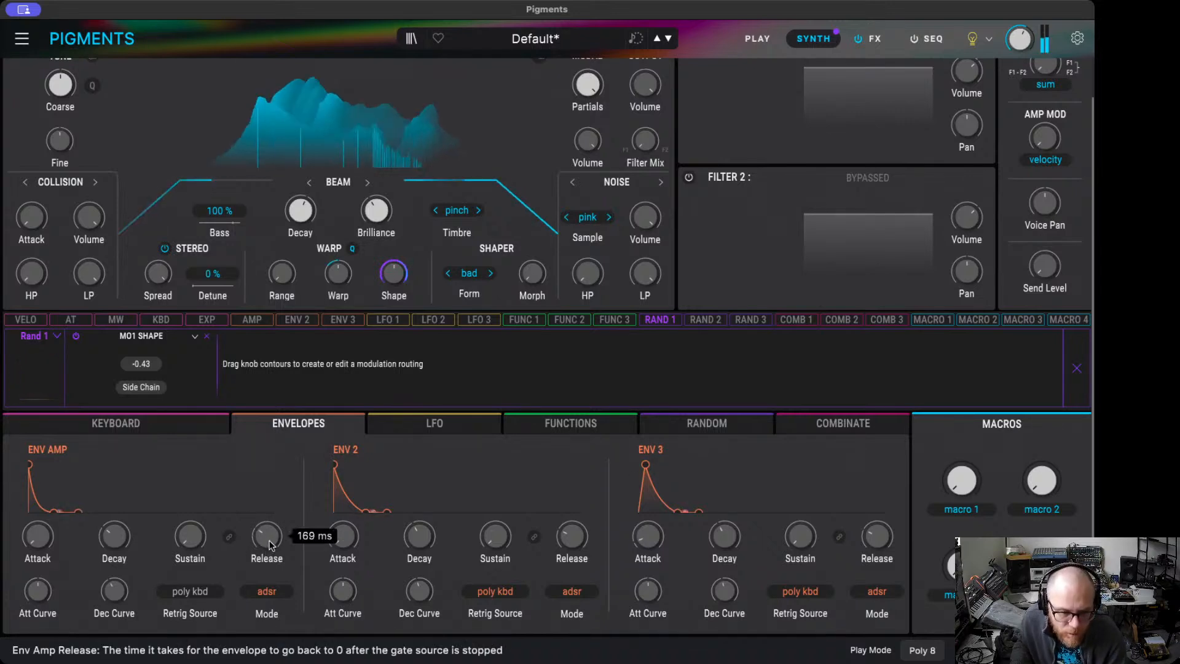
{"action": "left_click_drag", "start_coordinate": [114, 537], "coordinate": [114, 517]}
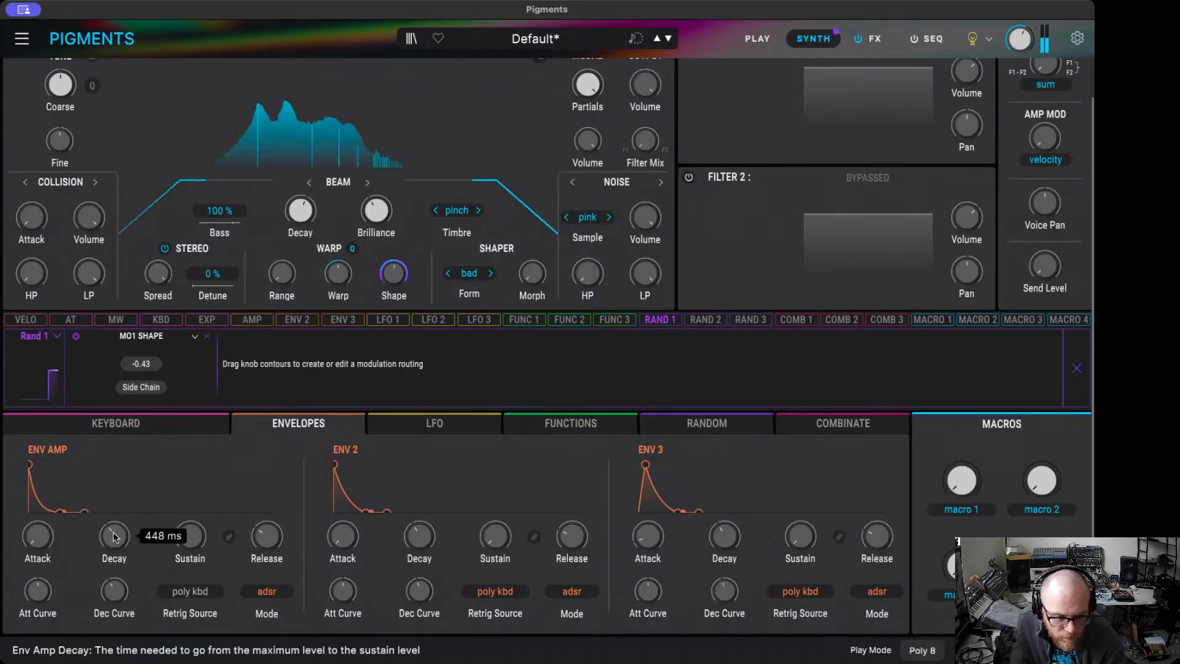
{"action": "mouse_move", "coordinate": [265, 536]}
{"action": "left_click_drag", "start_coordinate": [266, 535], "coordinate": [265, 527]}
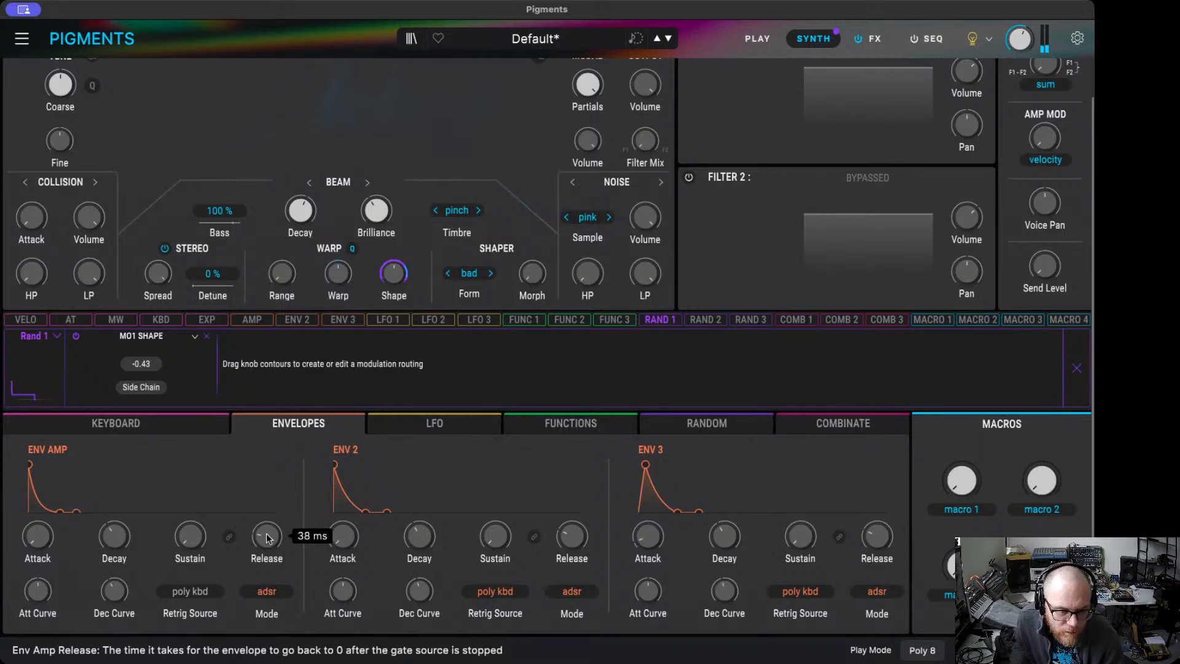
- Lower the modal Warp amount and reduce Random 1's modulation of the Warp Shape to -0.19
{"action": "scroll", "coordinate": [267, 538], "scroll_direction": "up", "scroll_amount": 3}
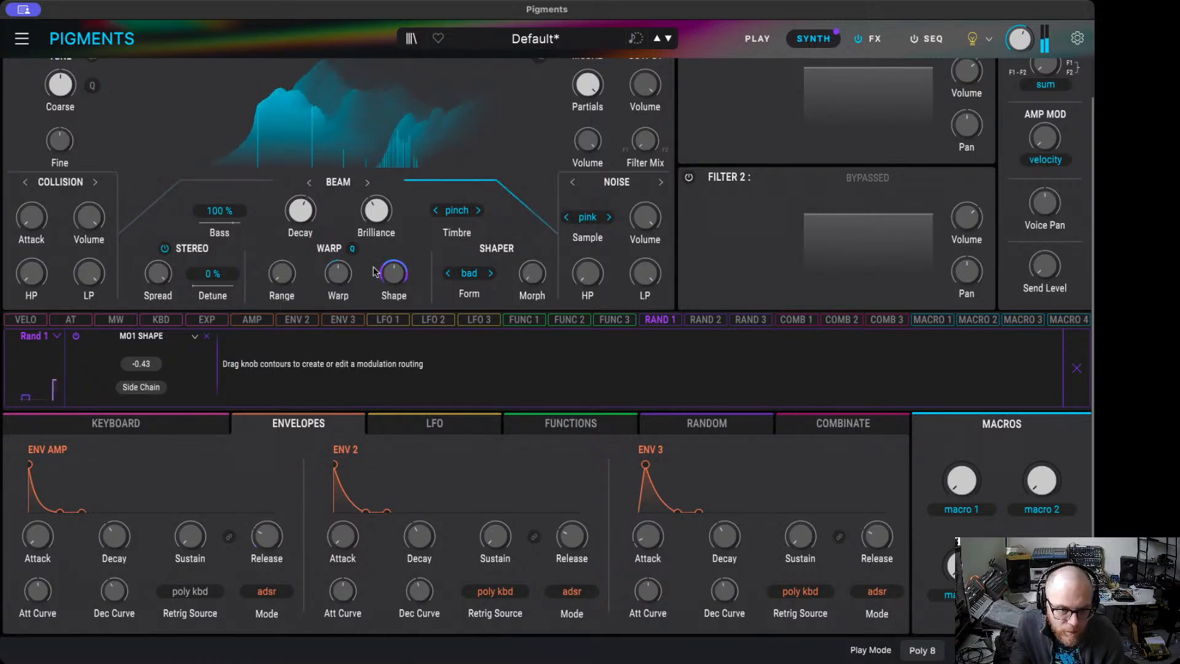
{"action": "mouse_move", "coordinate": [337, 279]}
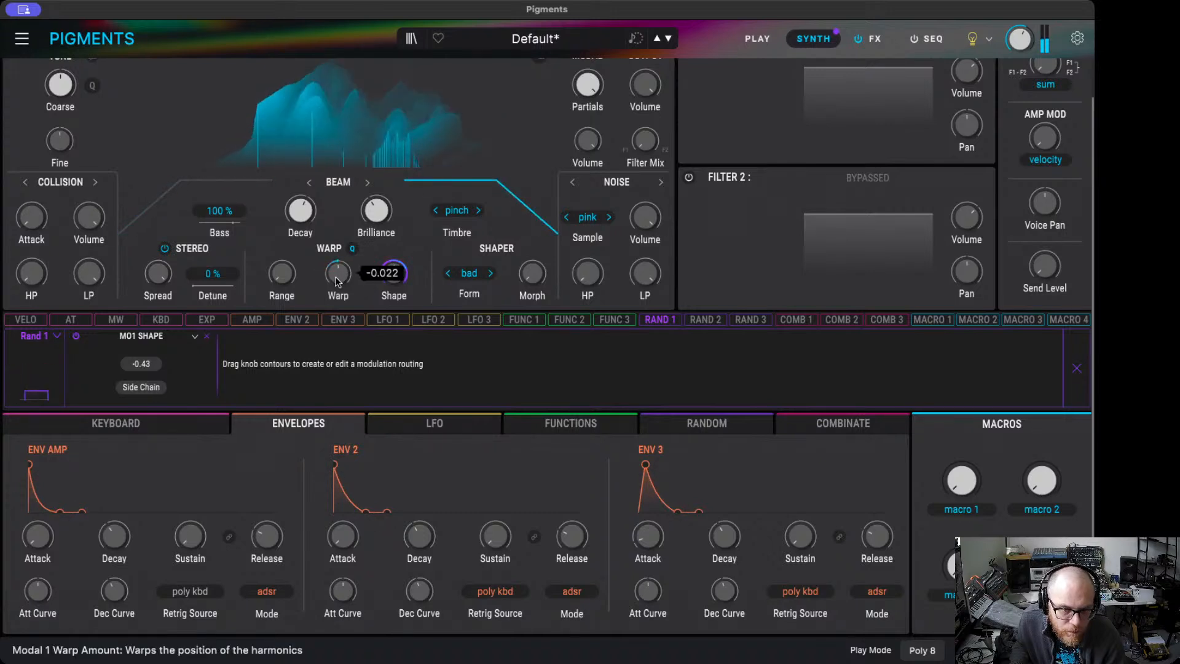
{"action": "left_click_drag", "start_coordinate": [337, 281], "coordinate": [336, 292]}
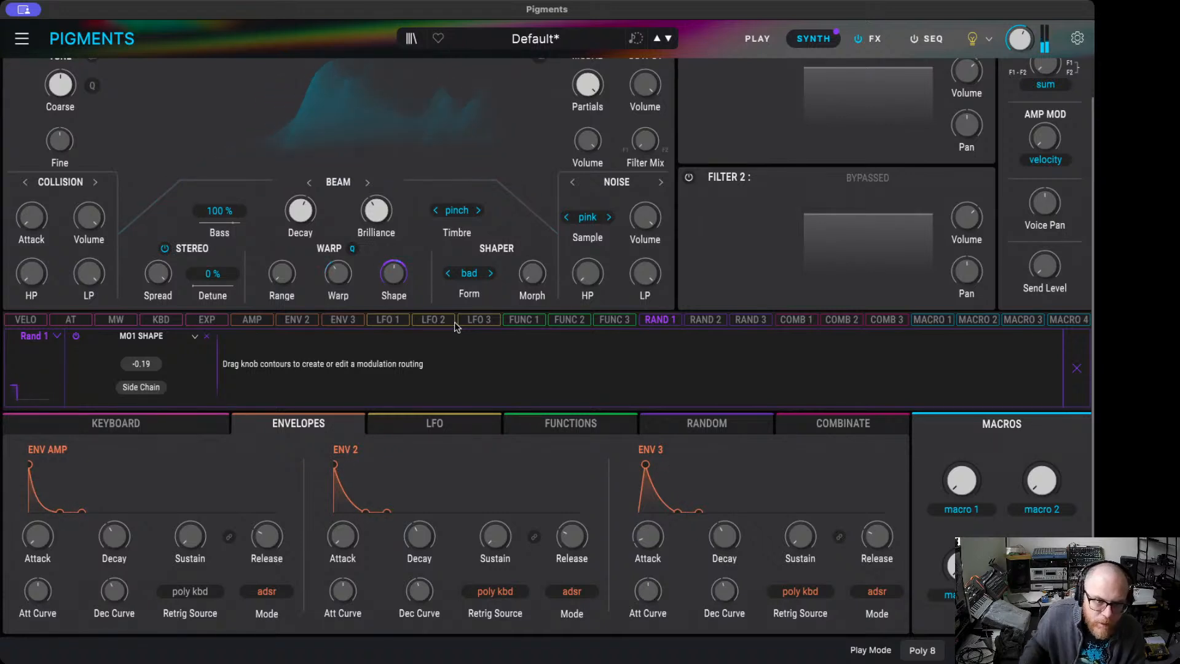
- Raise the Beam resonator's Decay and set the noise exciter's volume to -40 dB after trying it at 0 dB
{"action": "left_click_drag", "start_coordinate": [301, 212], "coordinate": [301, 199]}
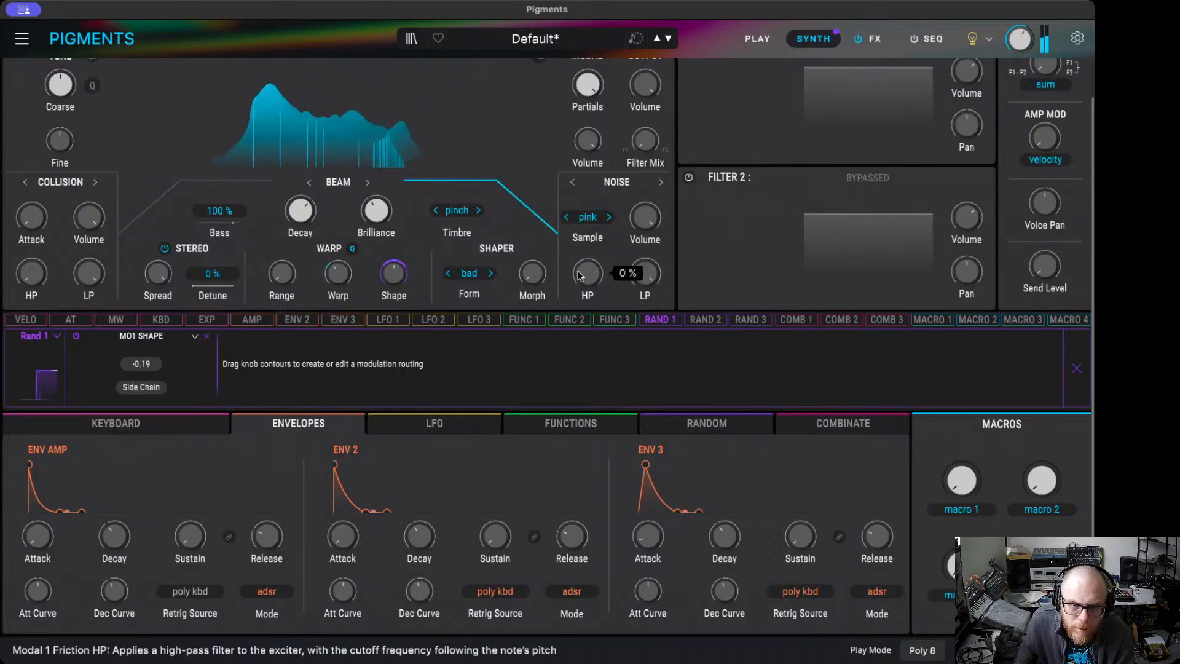
{"action": "left_click_drag", "start_coordinate": [647, 219], "coordinate": [647, 161]}
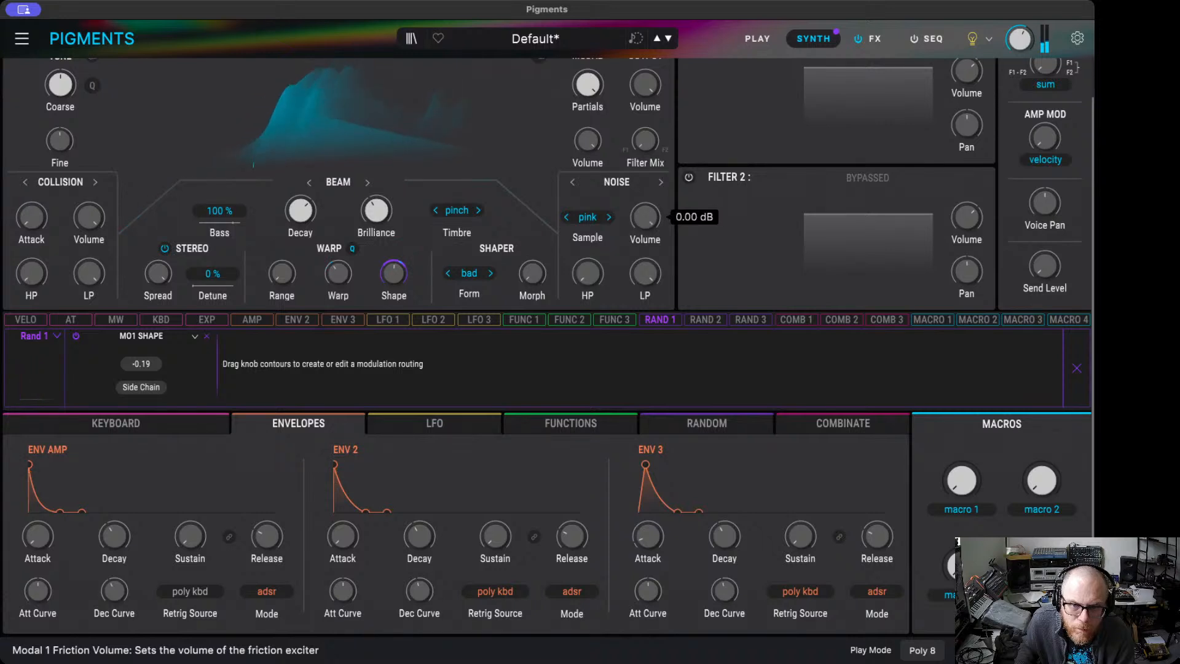
{"action": "left_click_drag", "start_coordinate": [649, 222], "coordinate": [650, 283]}
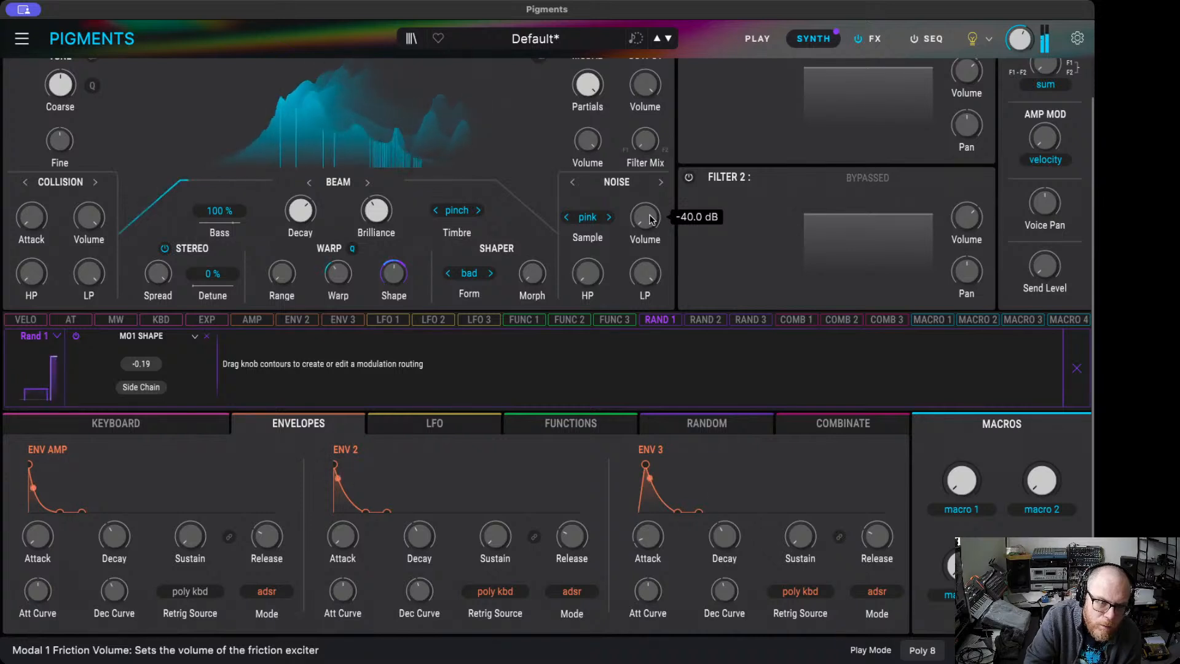
- Raise the modal Warp Range, and lengthen the Env Amp to a 1.84 s decay and 1.20 s release
{"action": "left_click_drag", "start_coordinate": [282, 273], "coordinate": [282, 249]}
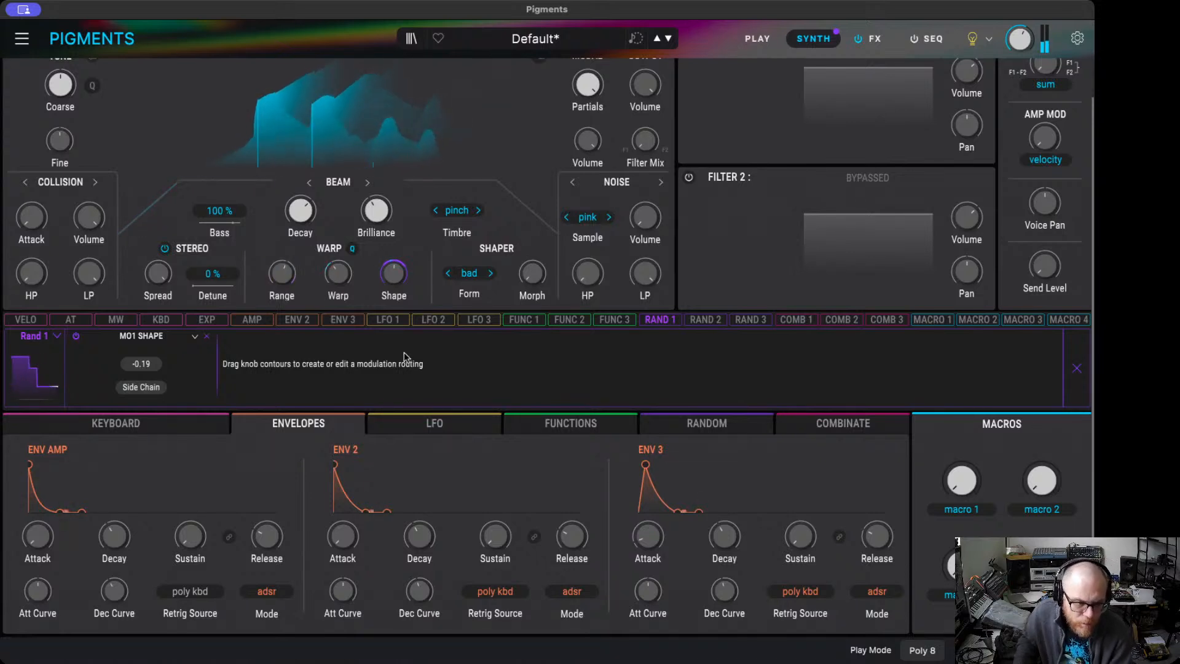
{"action": "left_click_drag", "start_coordinate": [114, 535], "coordinate": [114, 515]}
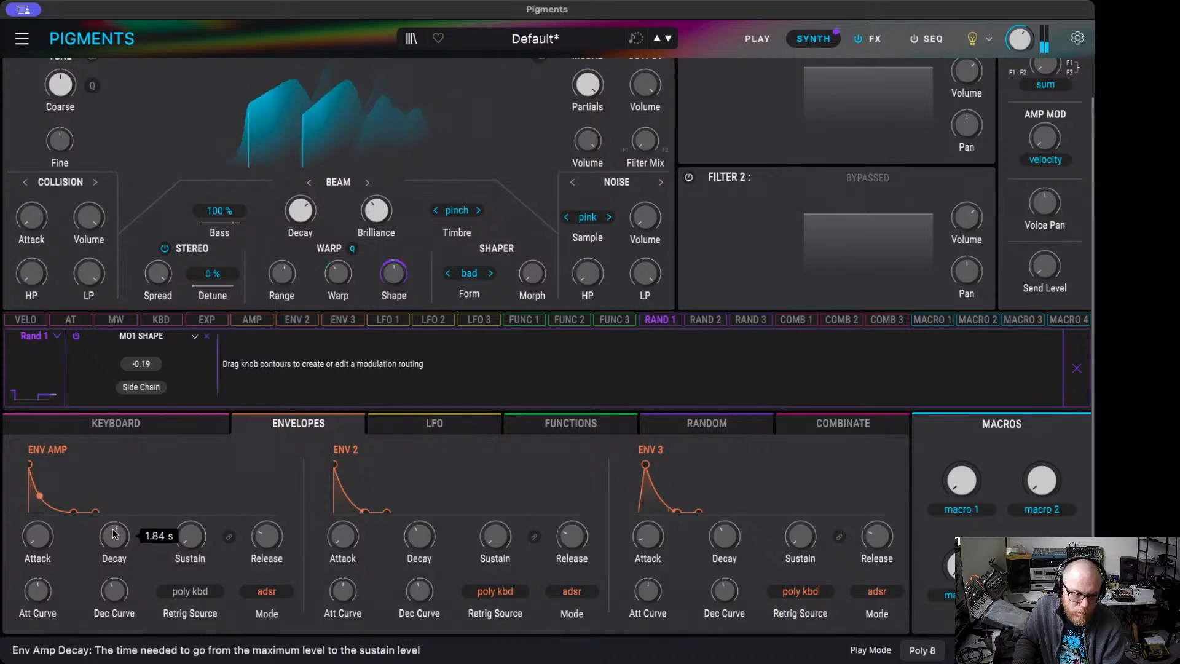
{"action": "left_click_drag", "start_coordinate": [271, 537], "coordinate": [271, 507]}
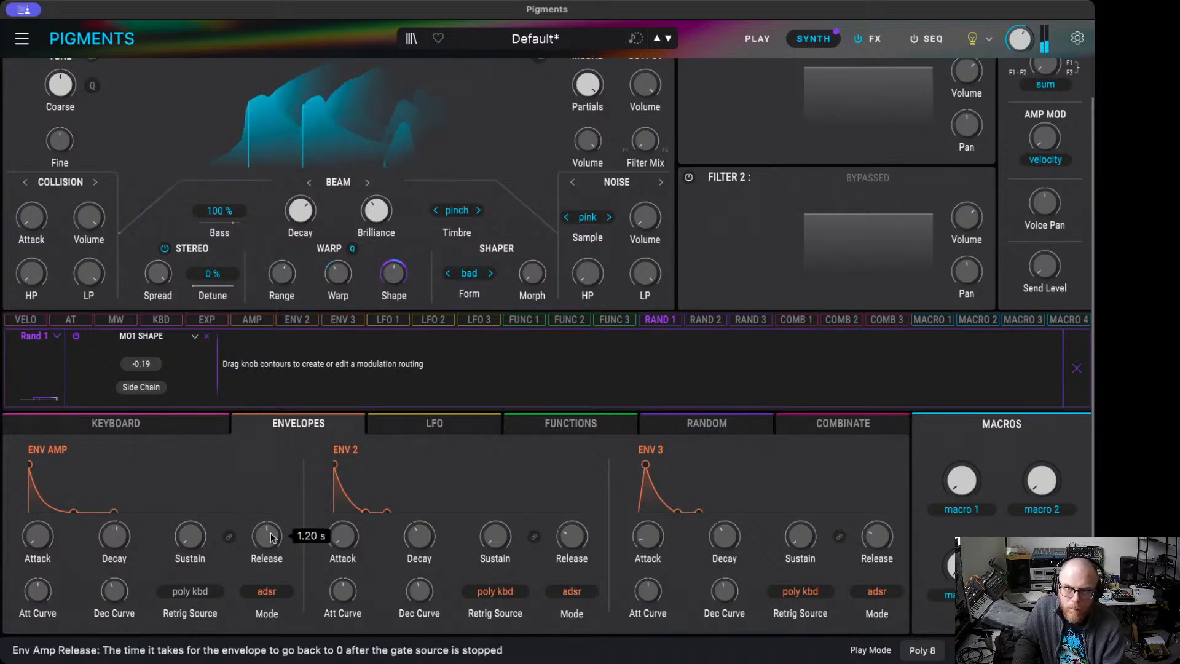
- Enable Filter 1 in its Classic LP12 mode
{"action": "scroll", "coordinate": [553, 514], "scroll_direction": "up", "scroll_amount": 2}
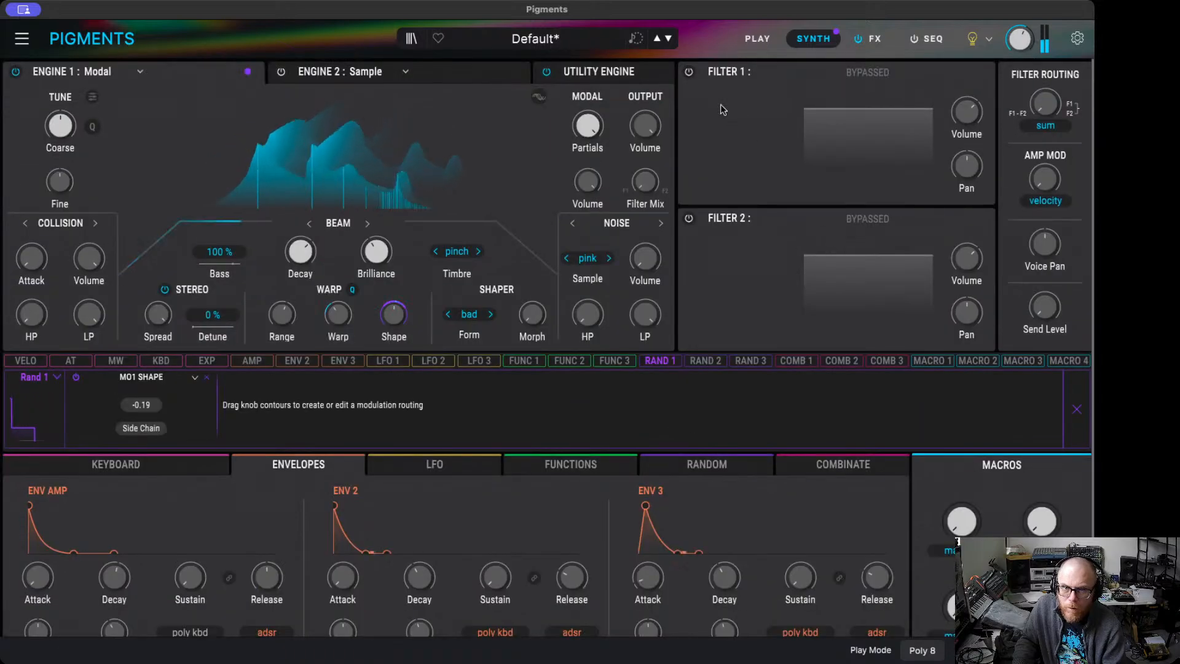
{"action": "left_click", "coordinate": [688, 72]}
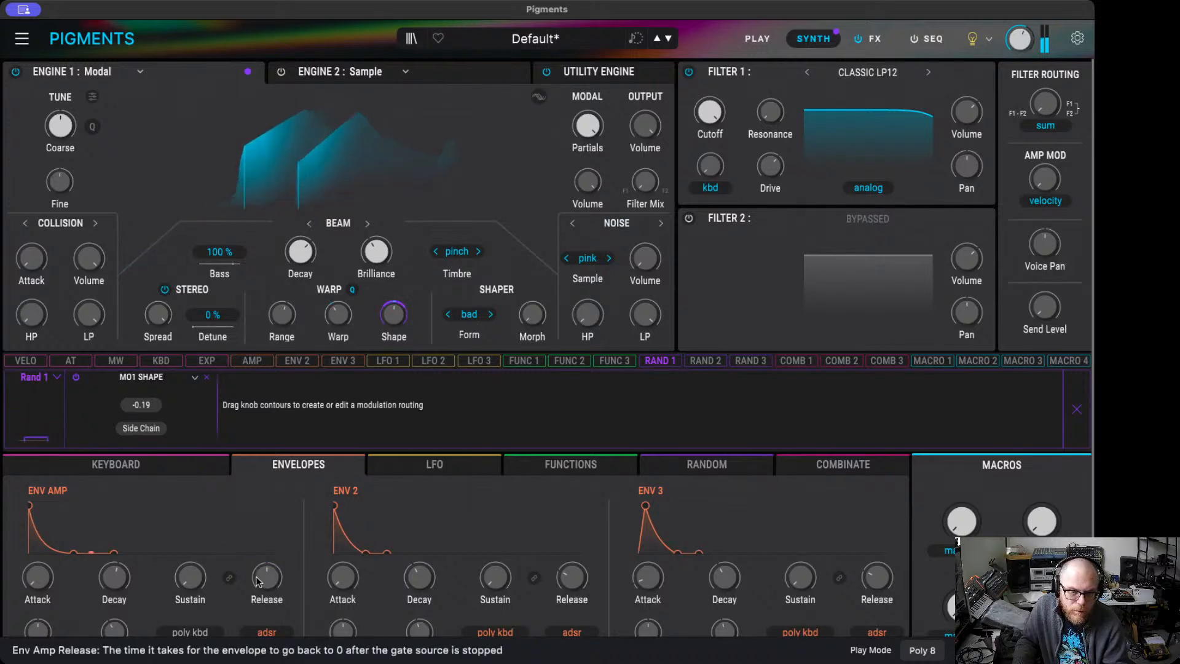
- Shorten the Env Amp release to 304 ms and make its decay curve more linear
{"action": "scroll", "coordinate": [269, 576], "scroll_direction": "down", "scroll_amount": 5}
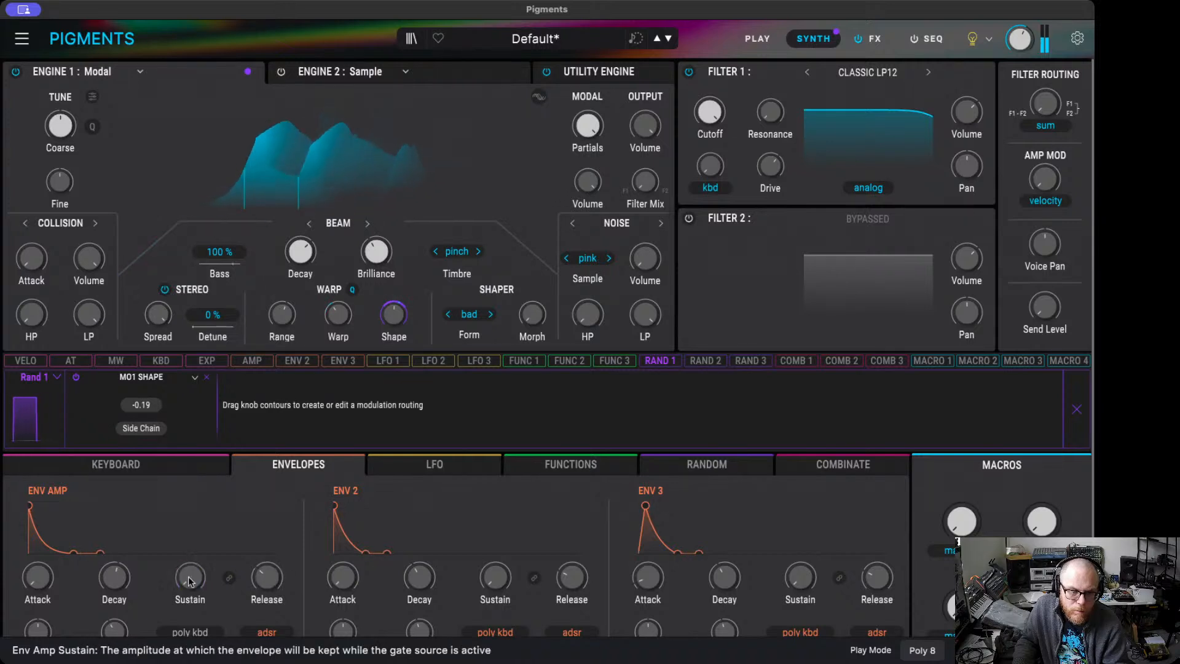
{"action": "left_click_drag", "start_coordinate": [262, 582], "coordinate": [262, 577]}
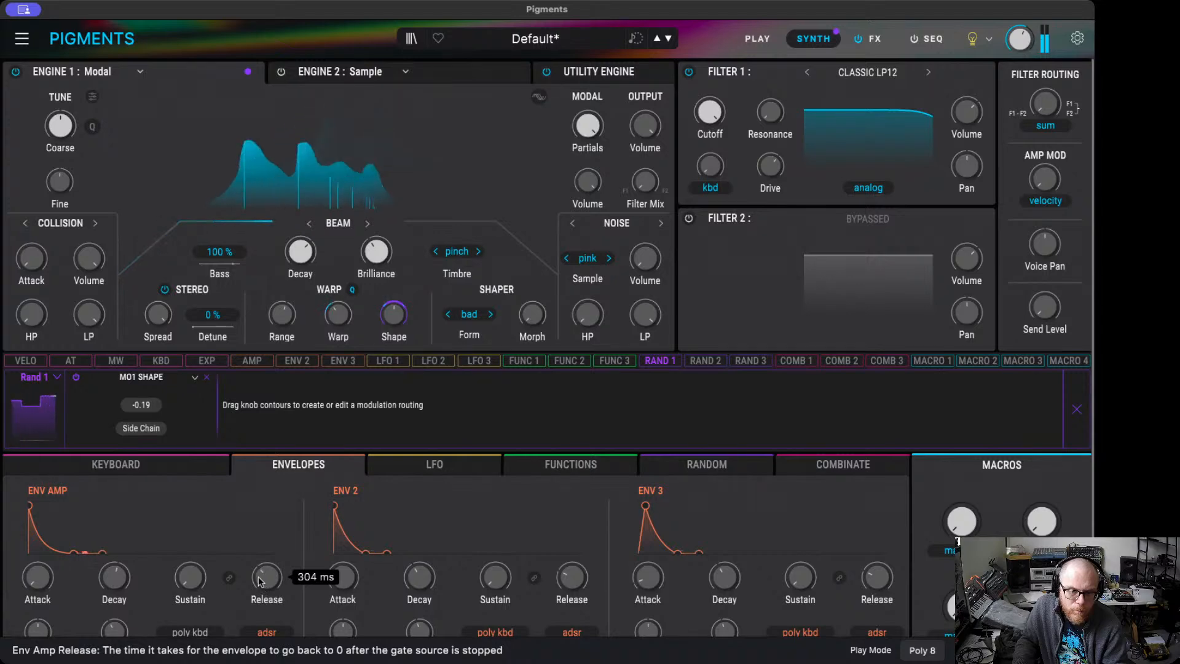
{"action": "scroll", "coordinate": [147, 586], "scroll_direction": "down", "scroll_amount": 2}
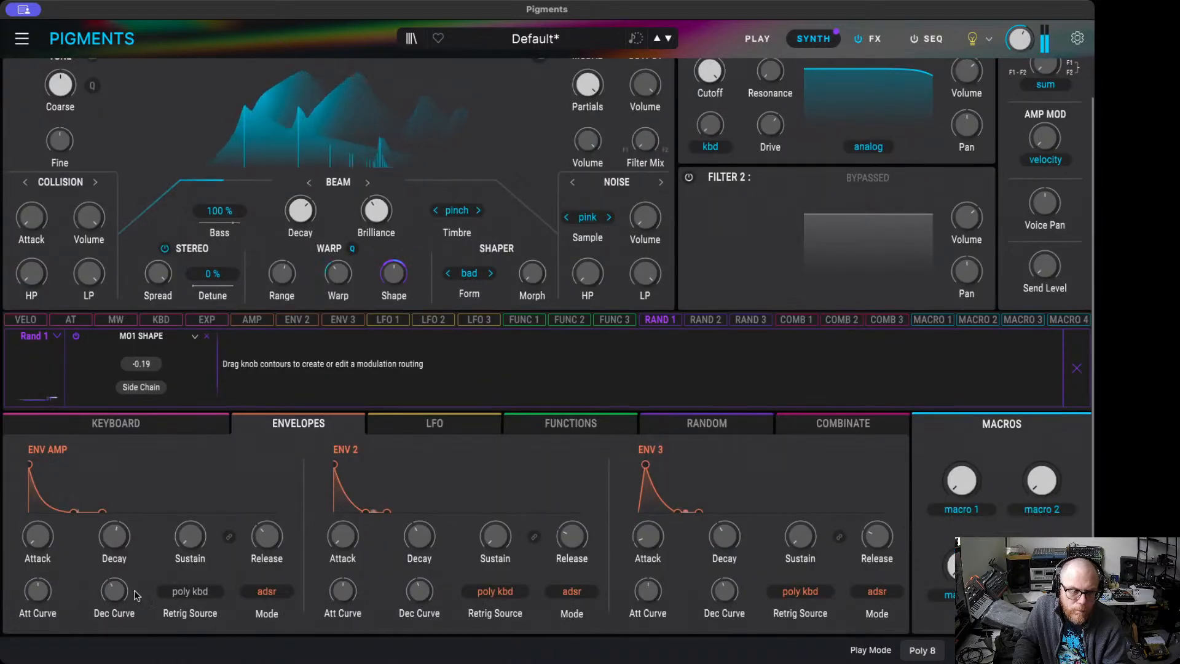
{"action": "left_click_drag", "start_coordinate": [114, 588], "coordinate": [114, 602]}
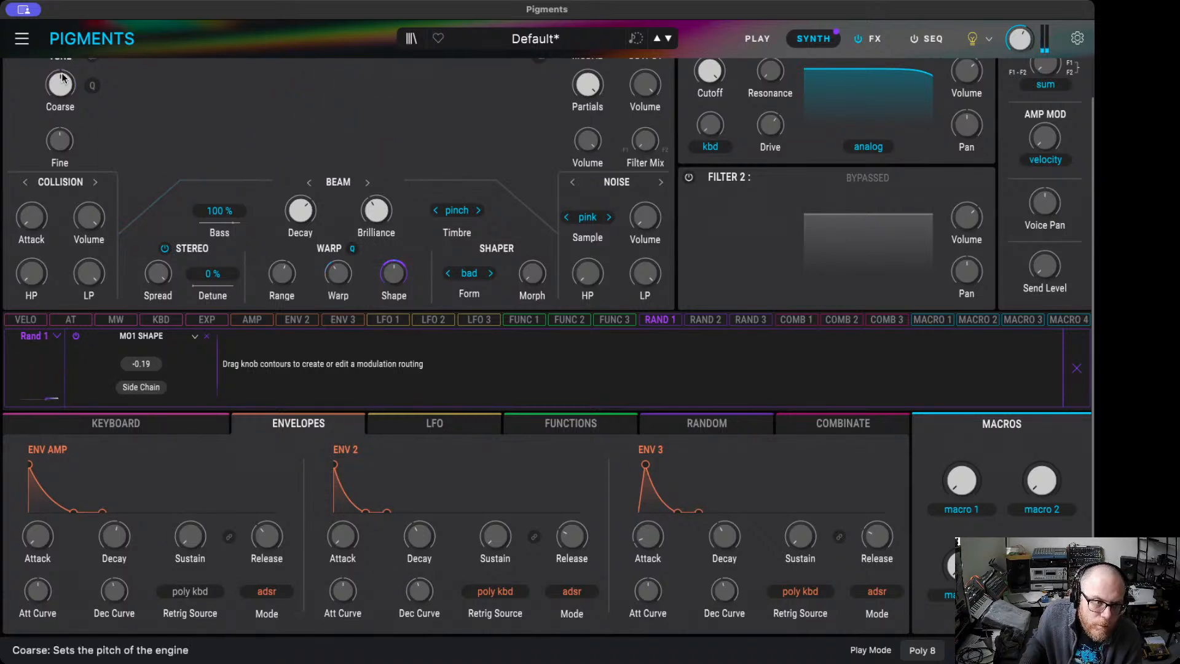
- Modulate Engine 1's coarse tuning with Env 2 by 0.24 and shorten the Env 2 decay to 16 ms
{"action": "left_click", "coordinate": [299, 320]}
{"action": "left_click_drag", "start_coordinate": [62, 70], "coordinate": [61, 58]}
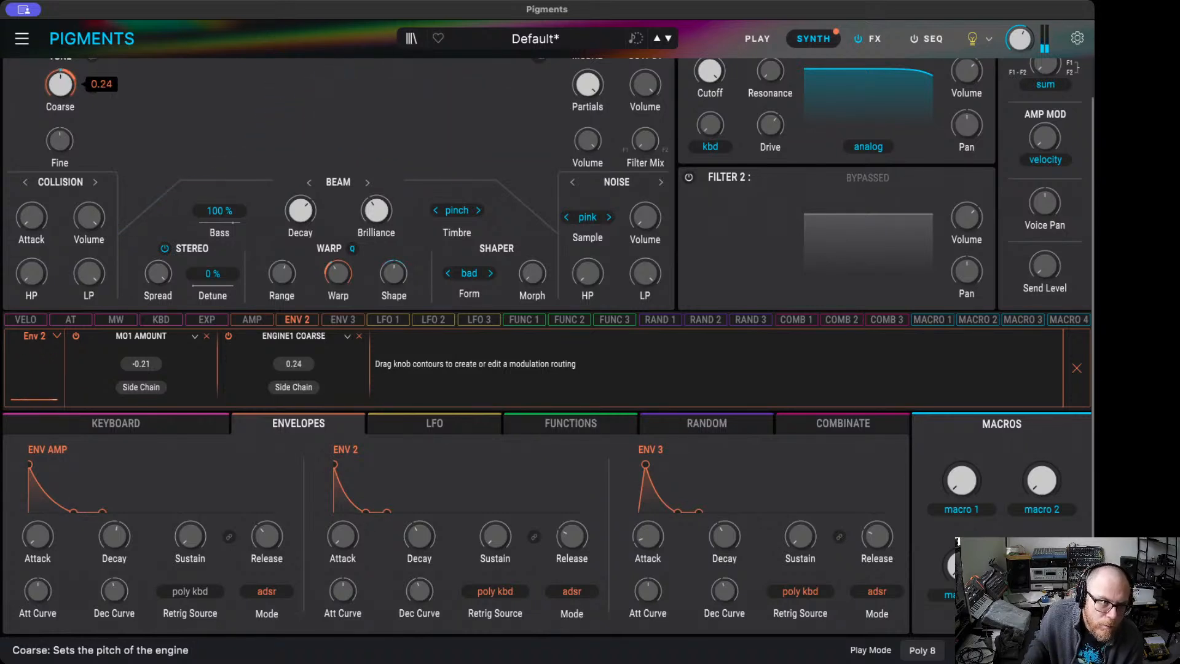
{"action": "left_click_drag", "start_coordinate": [419, 536], "coordinate": [419, 559]}
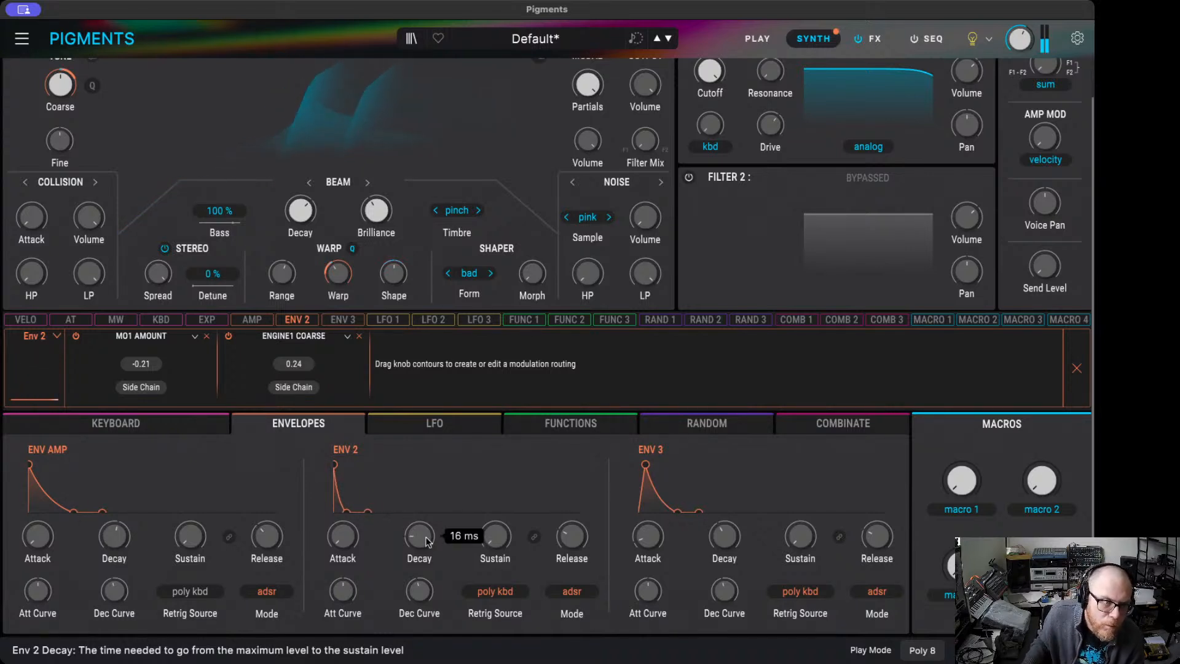
- Increase Env 2's modulation of Engine 1's coarse tuning to 0.50
{"action": "left_click_drag", "start_coordinate": [60, 86], "coordinate": [60, 80]}
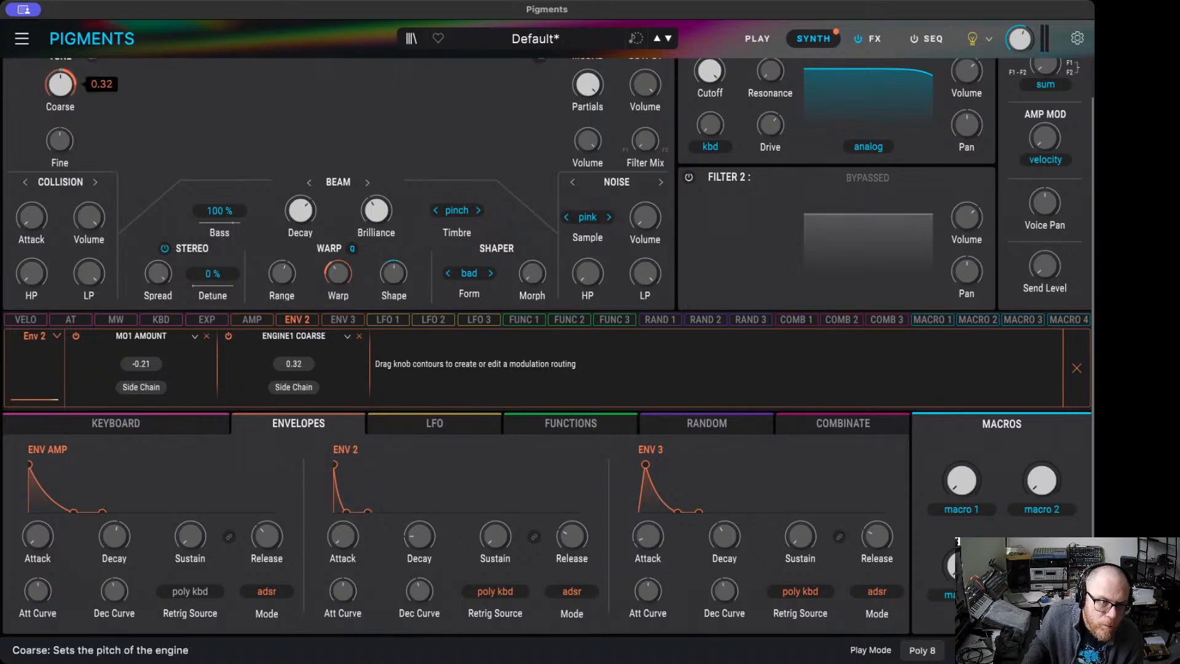
{"action": "mouse_move", "coordinate": [87, 78]}
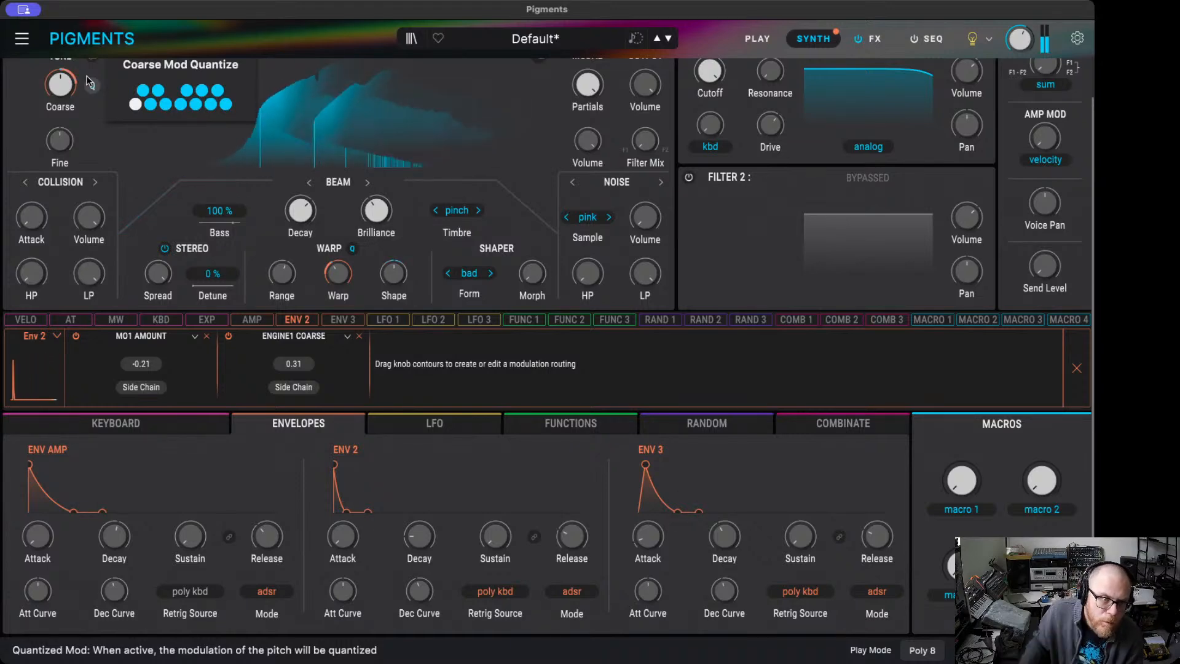
{"action": "scroll", "coordinate": [240, 181], "scroll_direction": "up", "scroll_amount": 2}
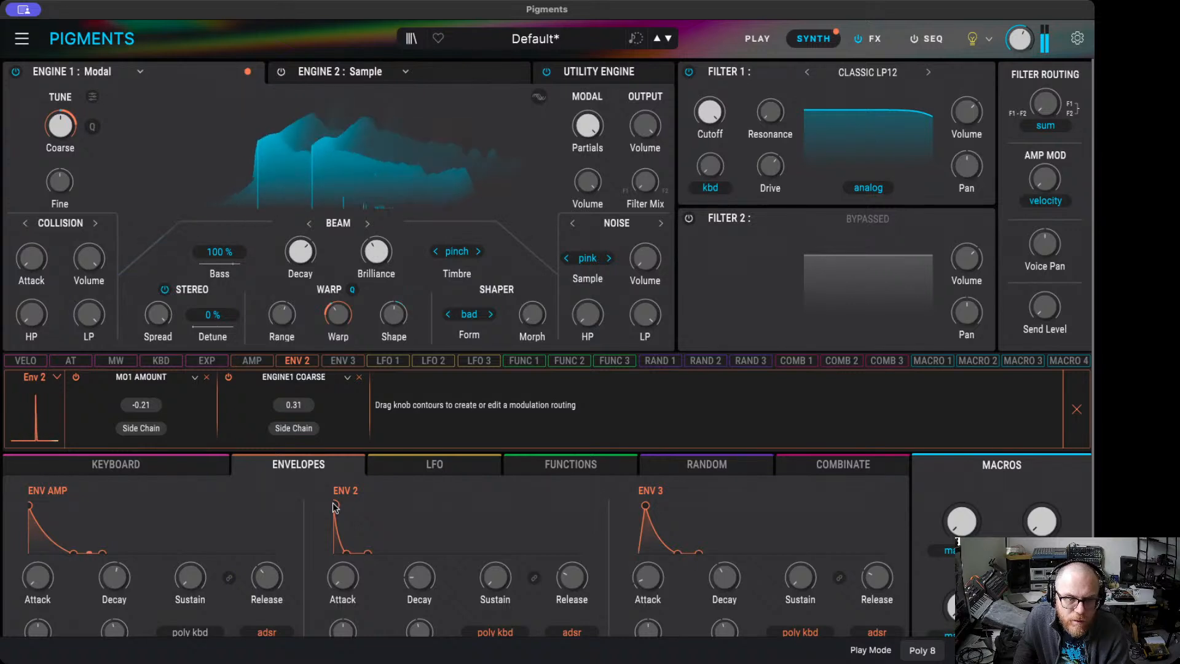
{"action": "left_click_drag", "start_coordinate": [74, 118], "coordinate": [74, 99]}
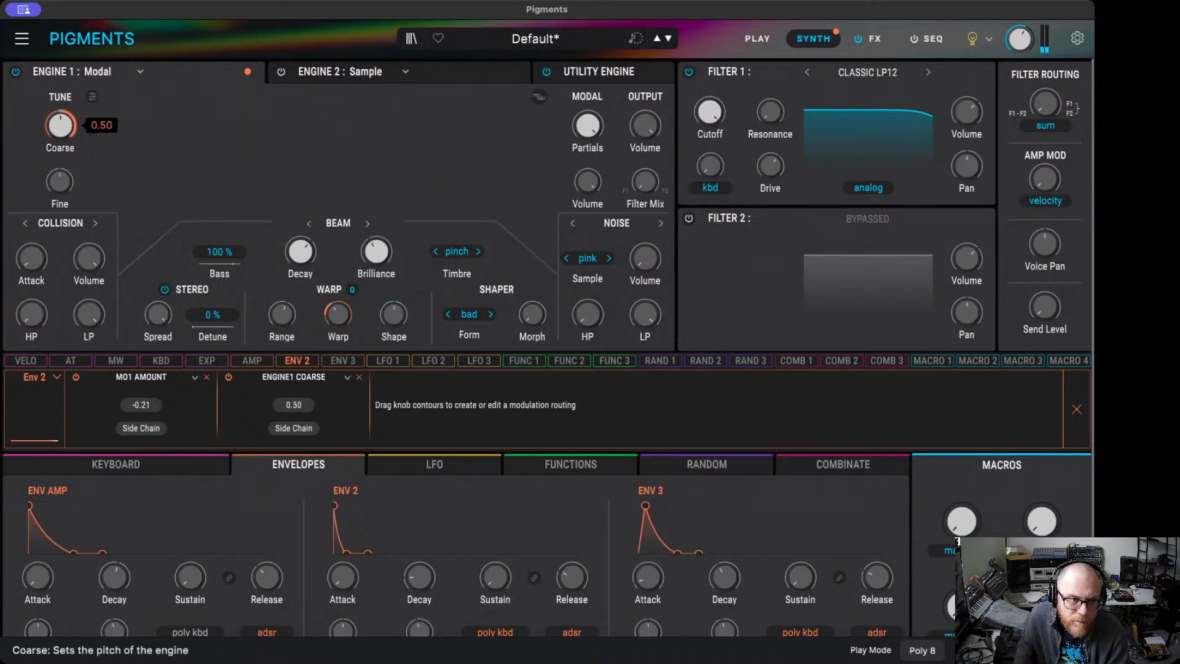
- Reduce Env 2's modulation of Engine 1's coarse tuning to 0.43
{"action": "left_click", "coordinate": [92, 126]}
{"action": "left_click", "coordinate": [220, 180]}
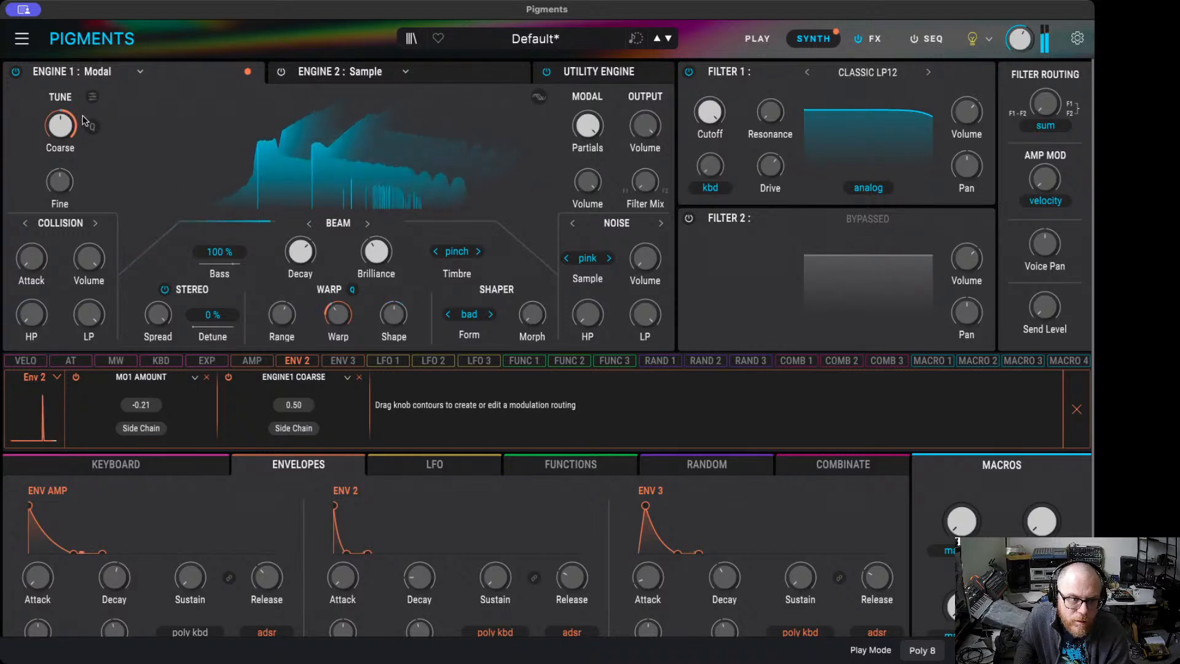
{"action": "mouse_move", "coordinate": [74, 114]}
{"action": "left_mouse_down"}
{"action": "mouse_move", "coordinate": [74, 147]}
{"action": "mouse_move", "coordinate": [74, 112]}
{"action": "left_mouse_up"}
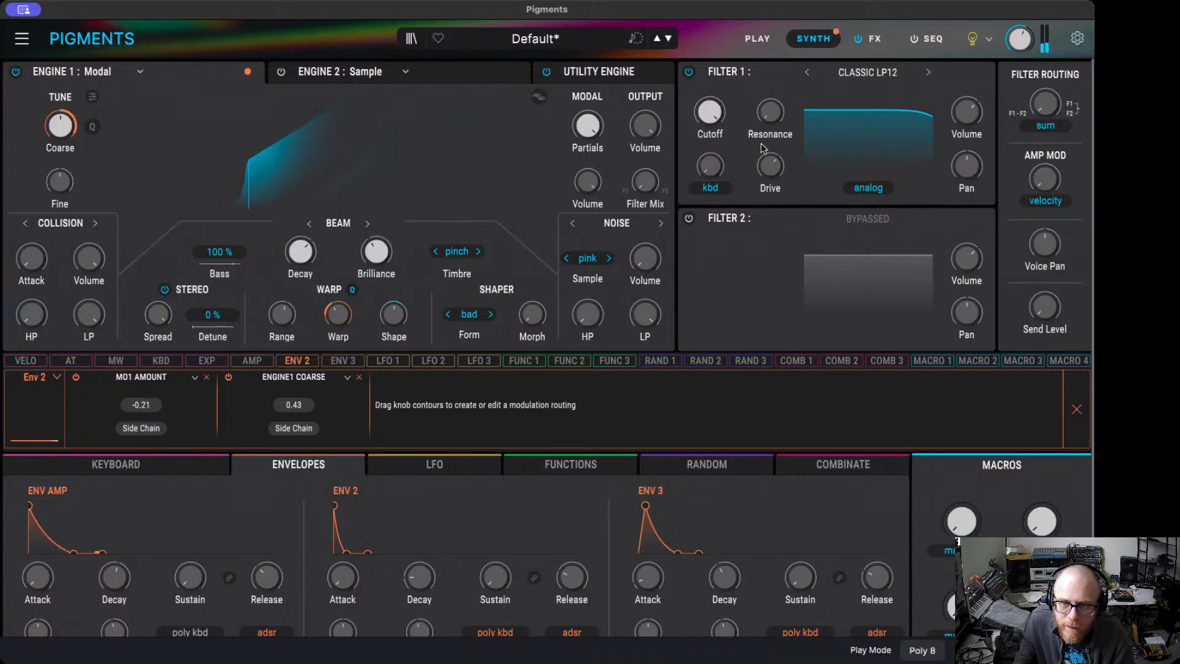
- Modulate Filter 1's drive with Env 3 by 0.51 and side-chain that routing to Velocity by 0.73
{"action": "mouse_move", "coordinate": [771, 166]}
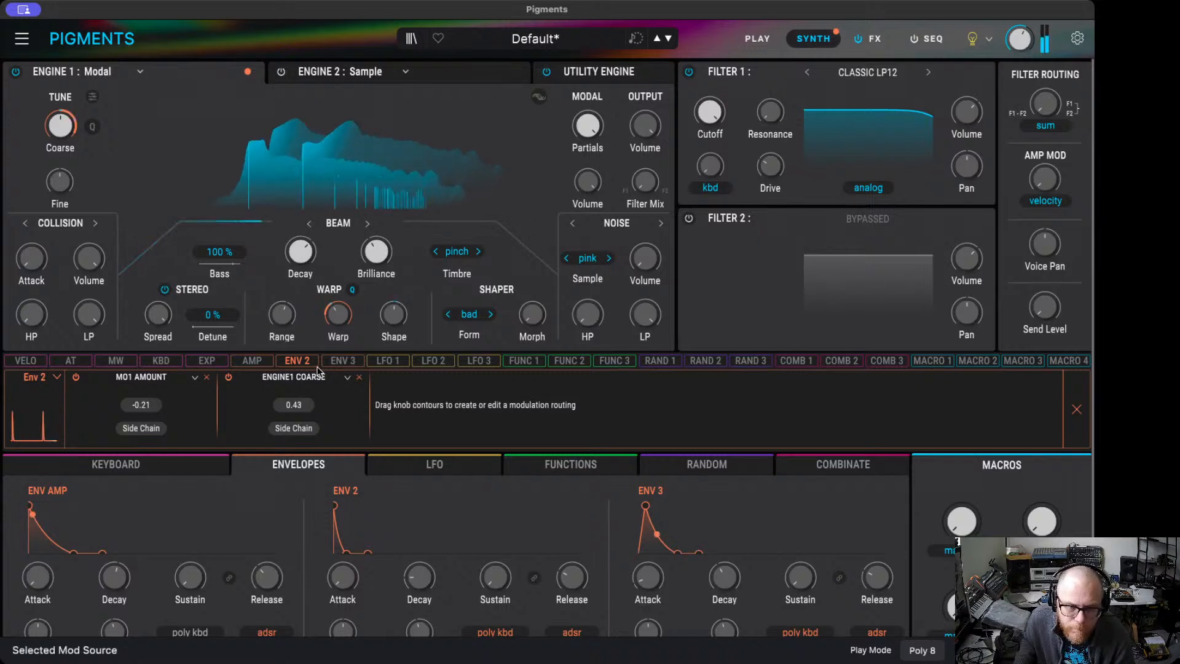
{"action": "left_click", "coordinate": [344, 362]}
{"action": "left_click_drag", "start_coordinate": [767, 163], "coordinate": [767, 144]}
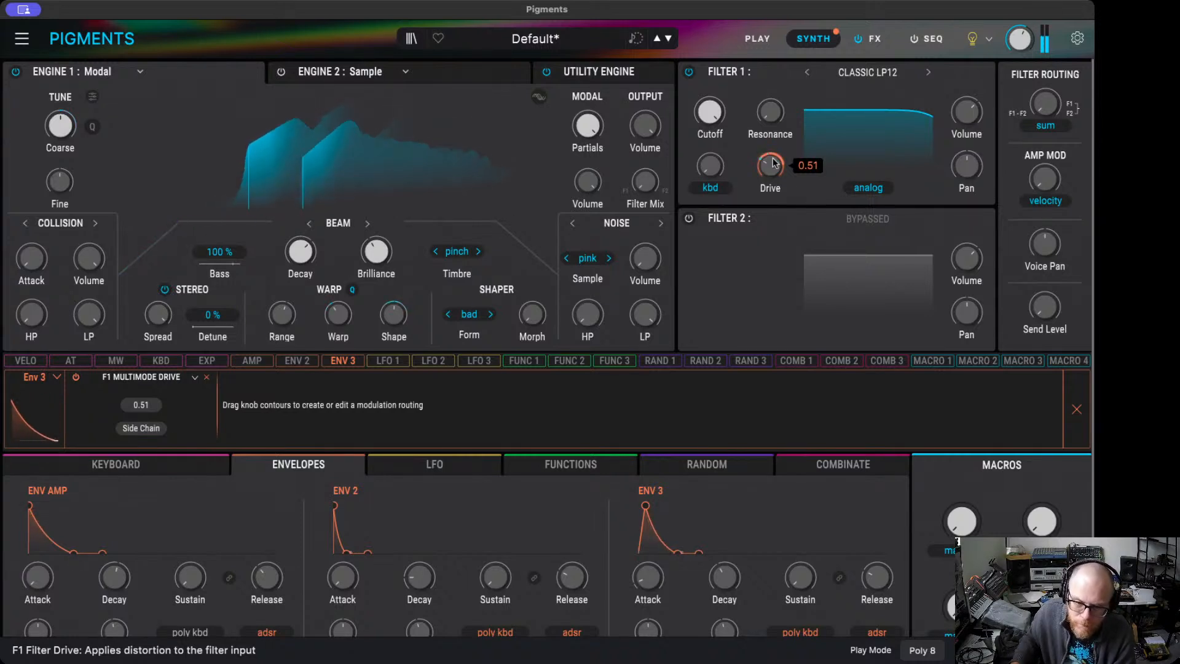
{"action": "left_click", "coordinate": [144, 428]}
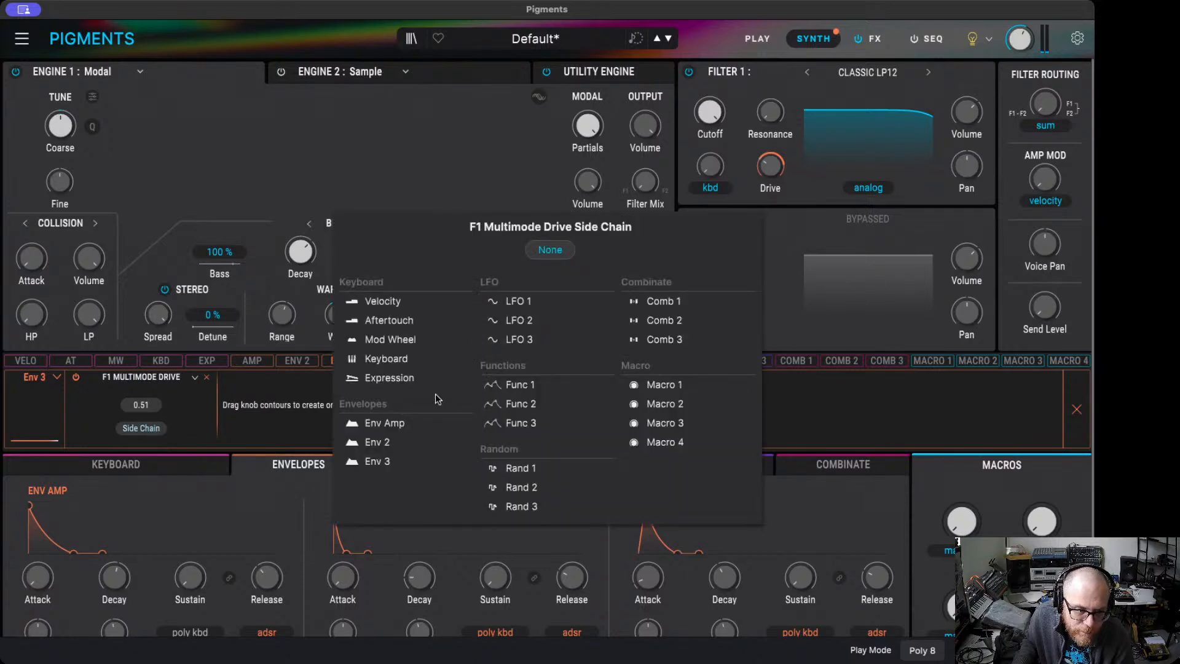
{"action": "left_click", "coordinate": [395, 303]}
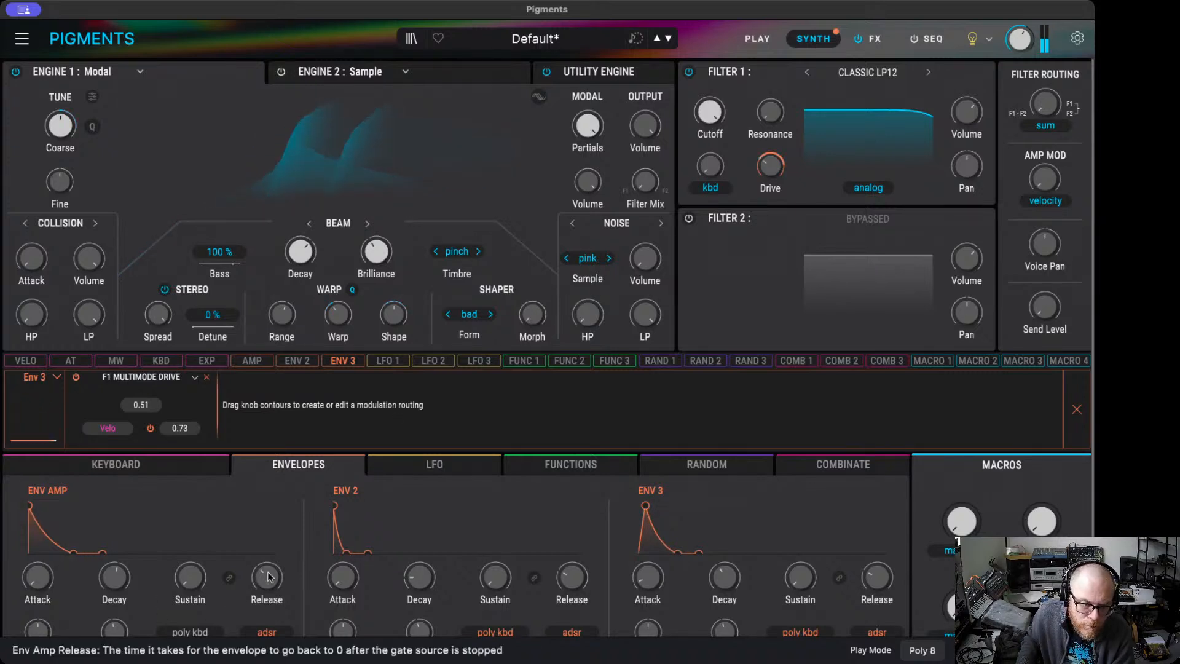
- Lengthen the Env Amp release slightly and shorten the Env 2 release to 23 ms
{"action": "mouse_move", "coordinate": [263, 579]}
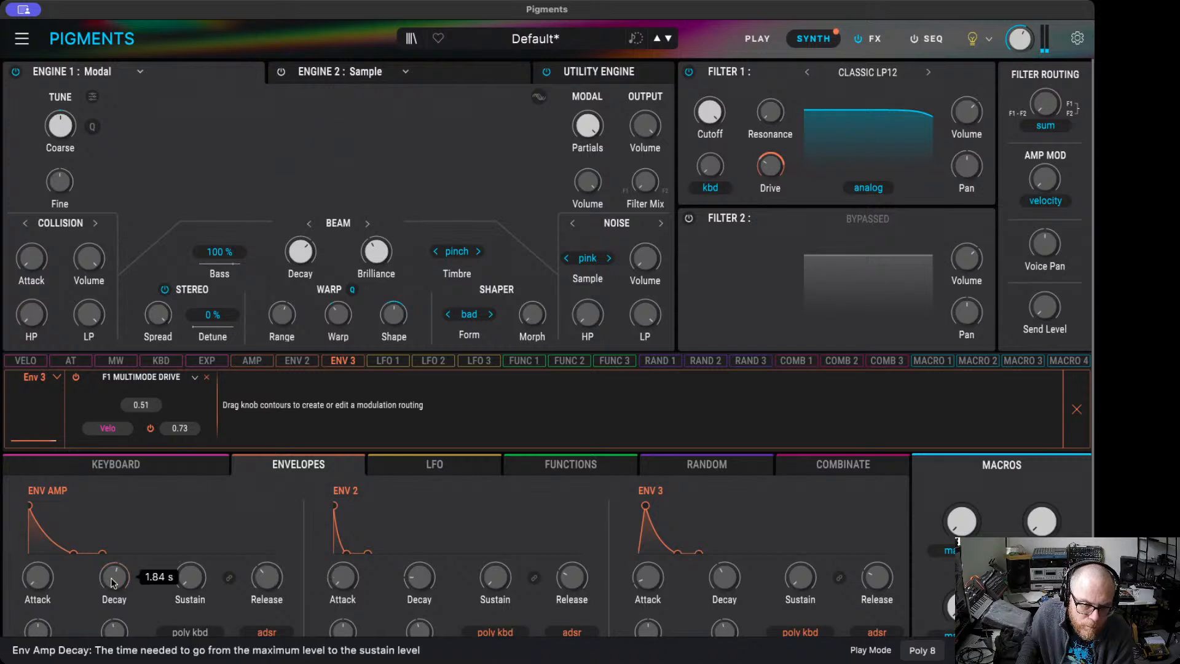
{"action": "mouse_move", "coordinate": [265, 580]}
{"action": "left_mouse_down"}
{"action": "mouse_move", "coordinate": [265, 562]}
{"action": "mouse_move", "coordinate": [261, 587]}
{"action": "left_mouse_up"}
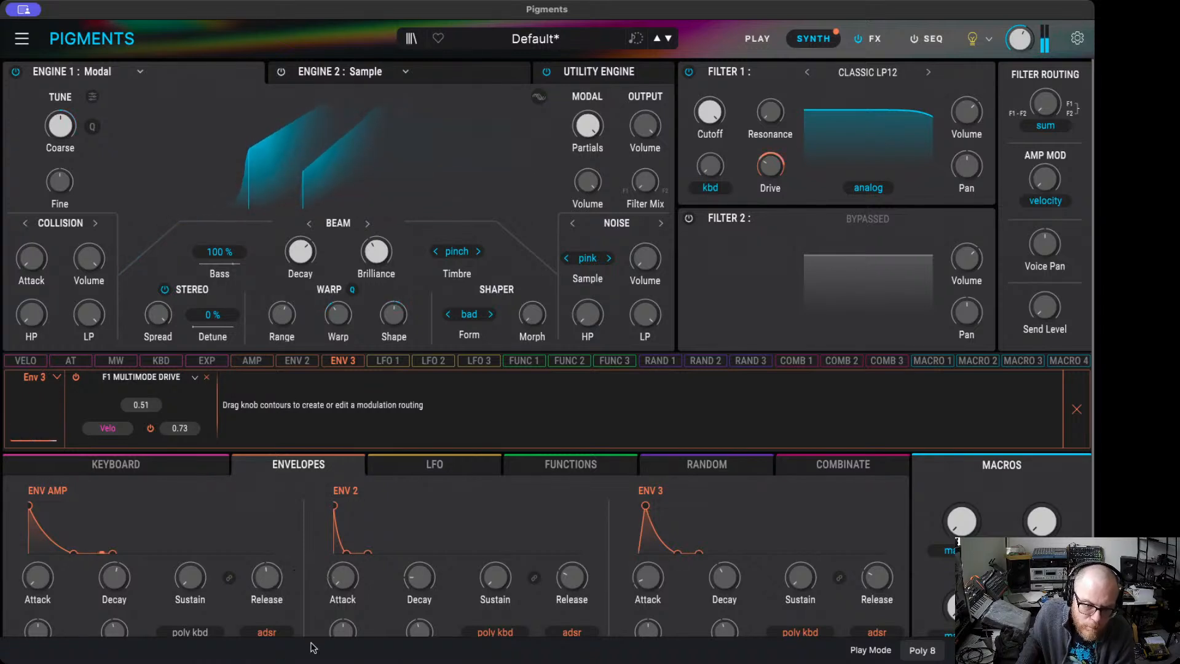
{"action": "mouse_move", "coordinate": [565, 581]}
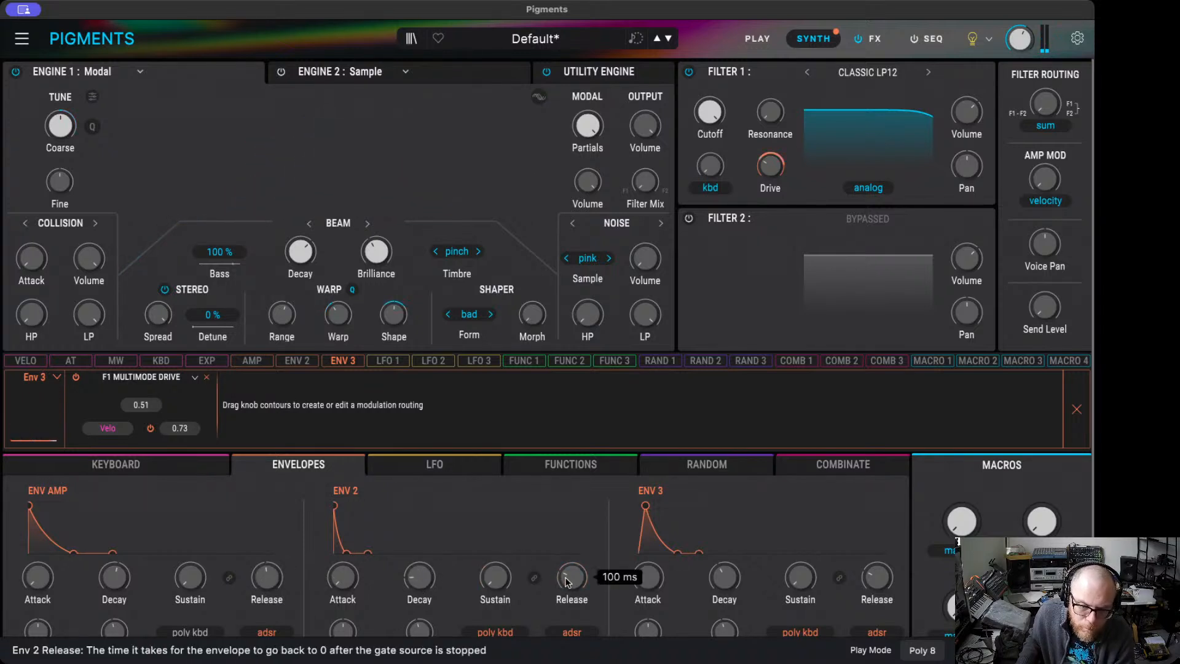
{"action": "left_click_drag", "start_coordinate": [565, 581], "coordinate": [565, 590]}
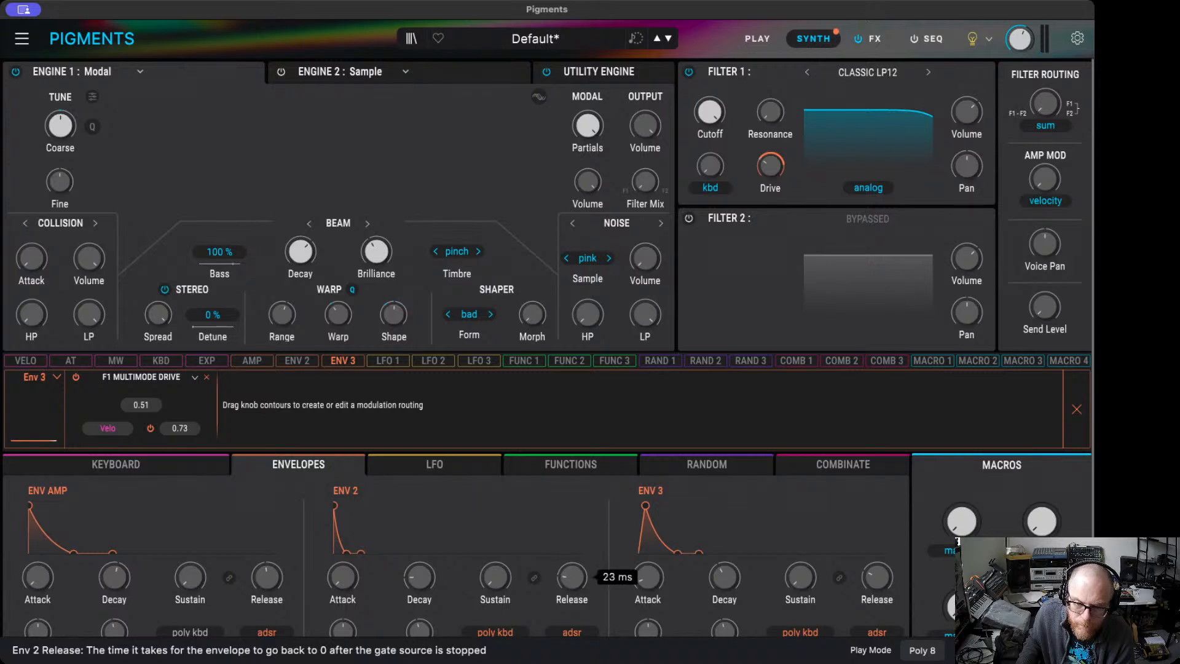
{"action": "mouse_move", "coordinate": [873, 576]}
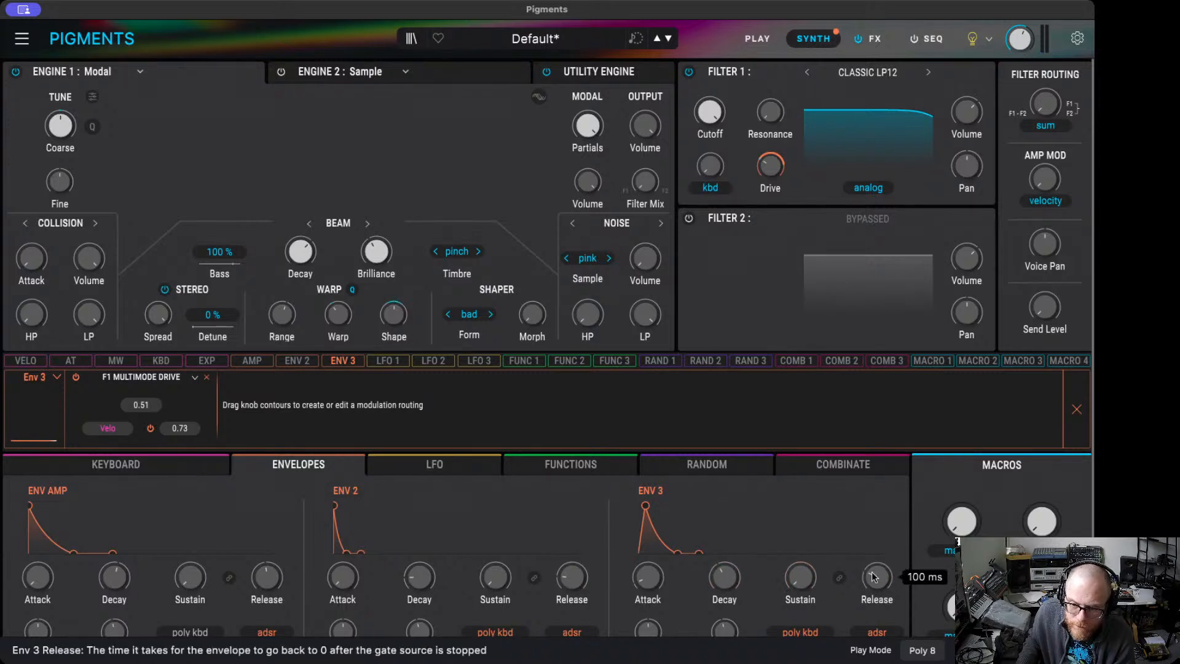
{"action": "mouse_move", "coordinate": [729, 573]}
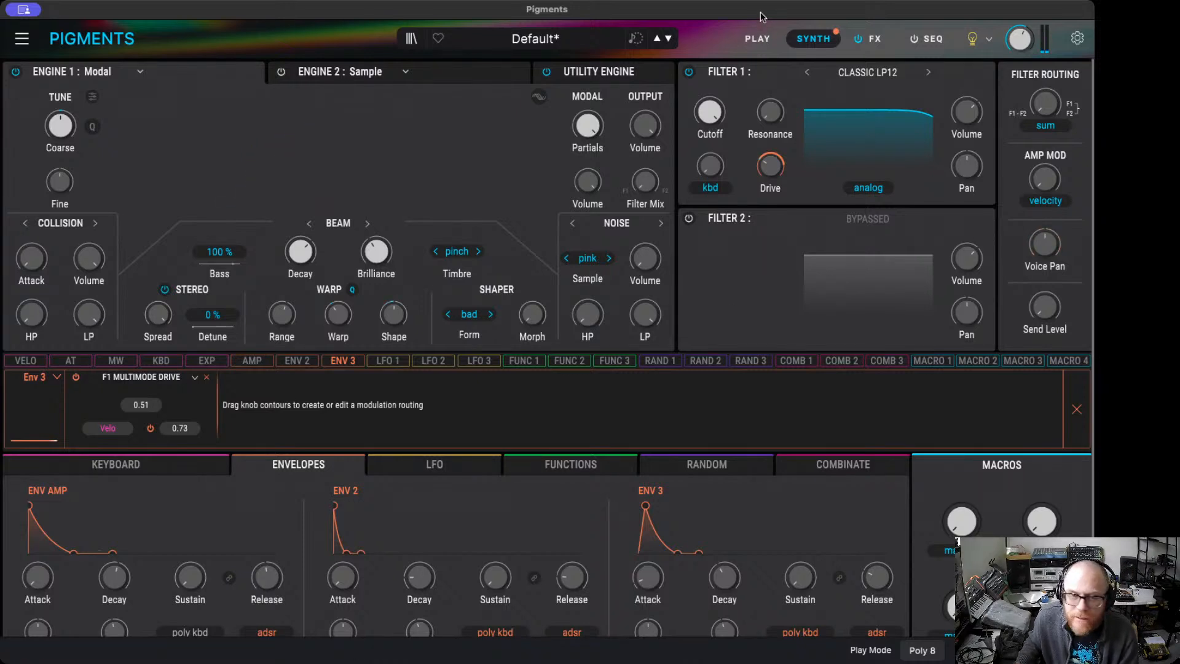
- Raise the velocity Amp Mod amount, trying 1.00 before backing it off to a lower amount
{"action": "mouse_move", "coordinate": [572, 115]}
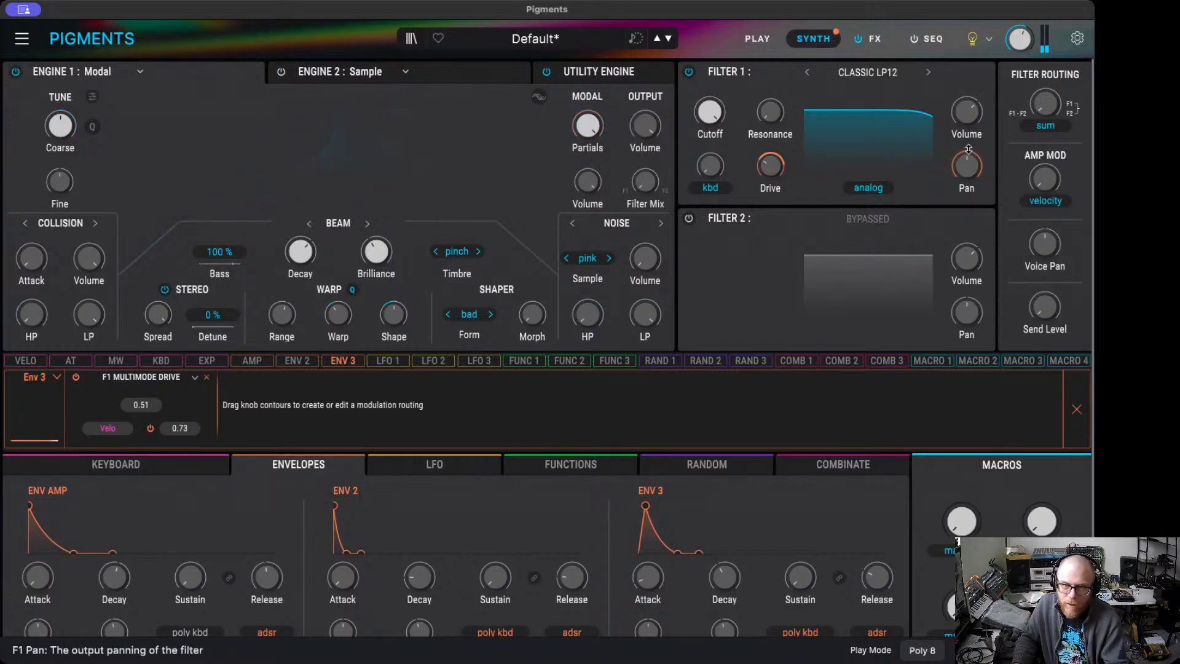
{"action": "mouse_move", "coordinate": [779, 157]}
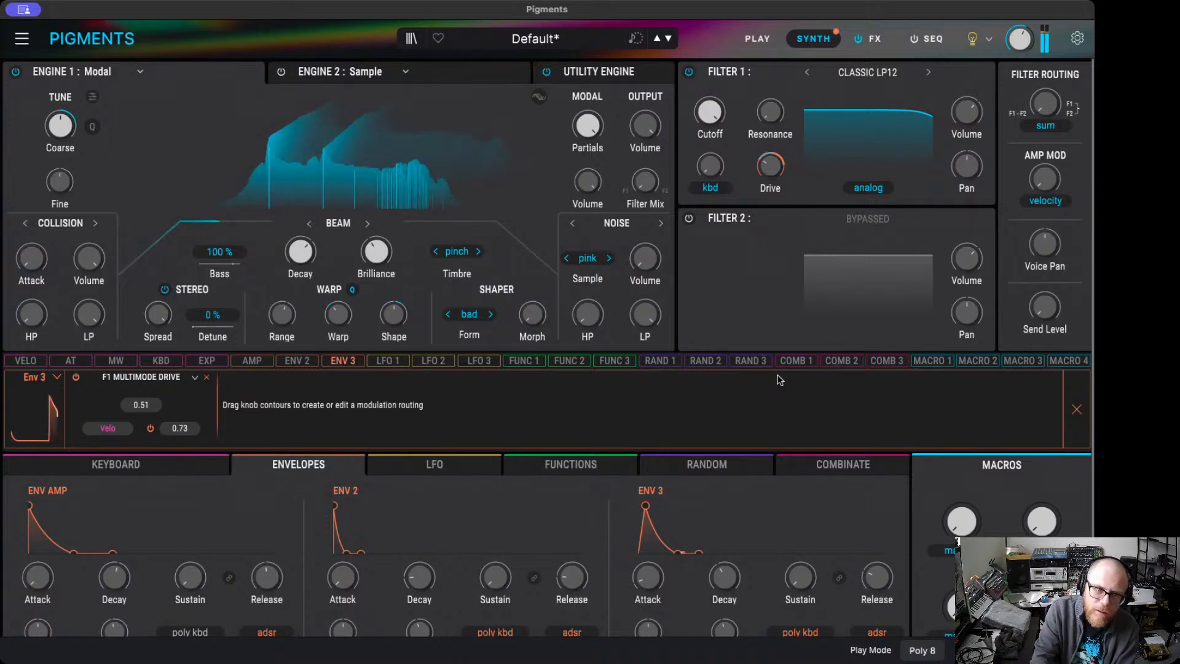
{"action": "left_click_drag", "start_coordinate": [1044, 179], "coordinate": [1044, 123]}
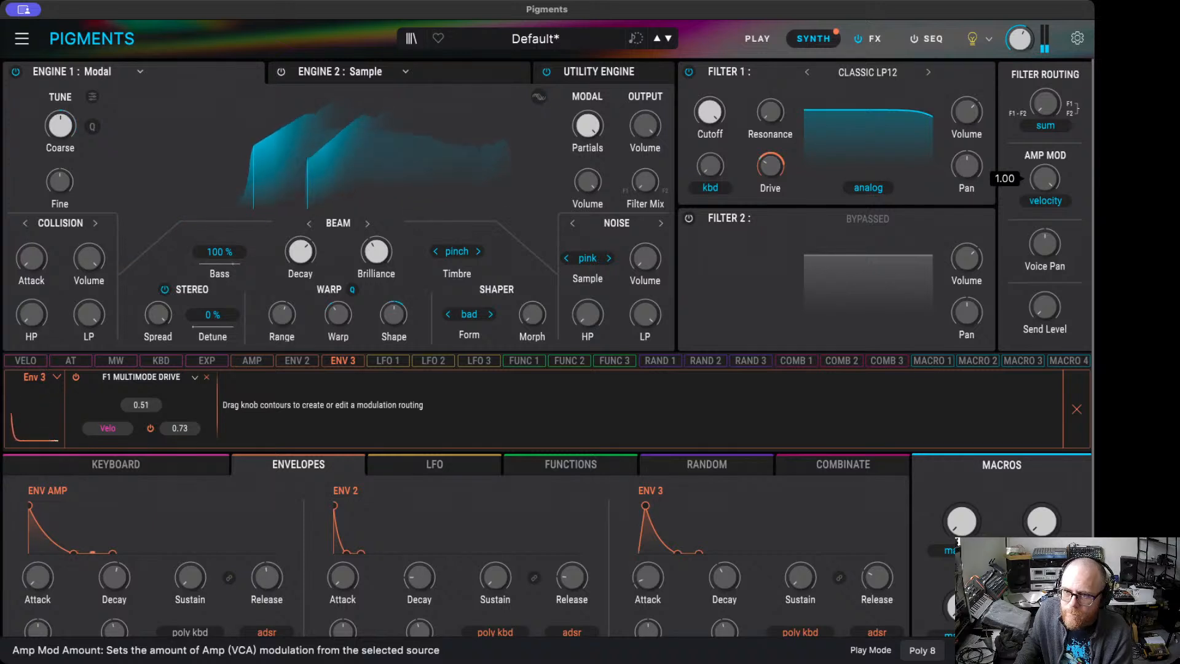
{"action": "left_click_drag", "start_coordinate": [1044, 178], "coordinate": [1044, 198]}
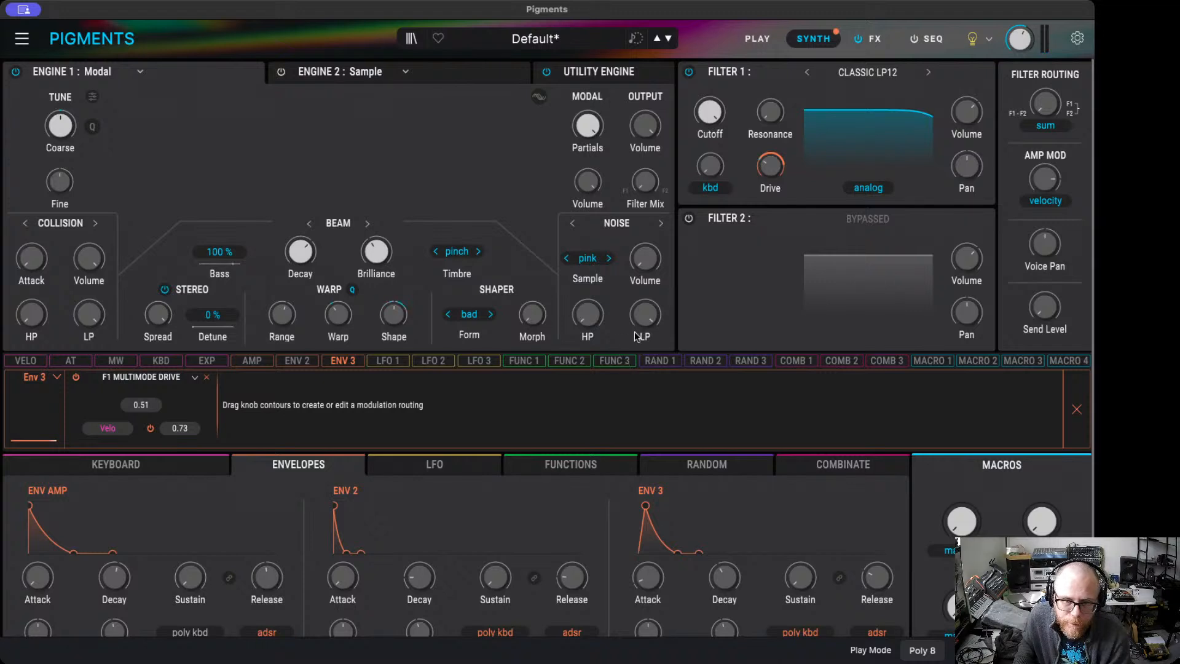
- Modulate the Collision exciter's LP filter with the mod wheel by -1.00
{"action": "left_click_drag", "start_coordinate": [645, 317], "coordinate": [588, 316]}
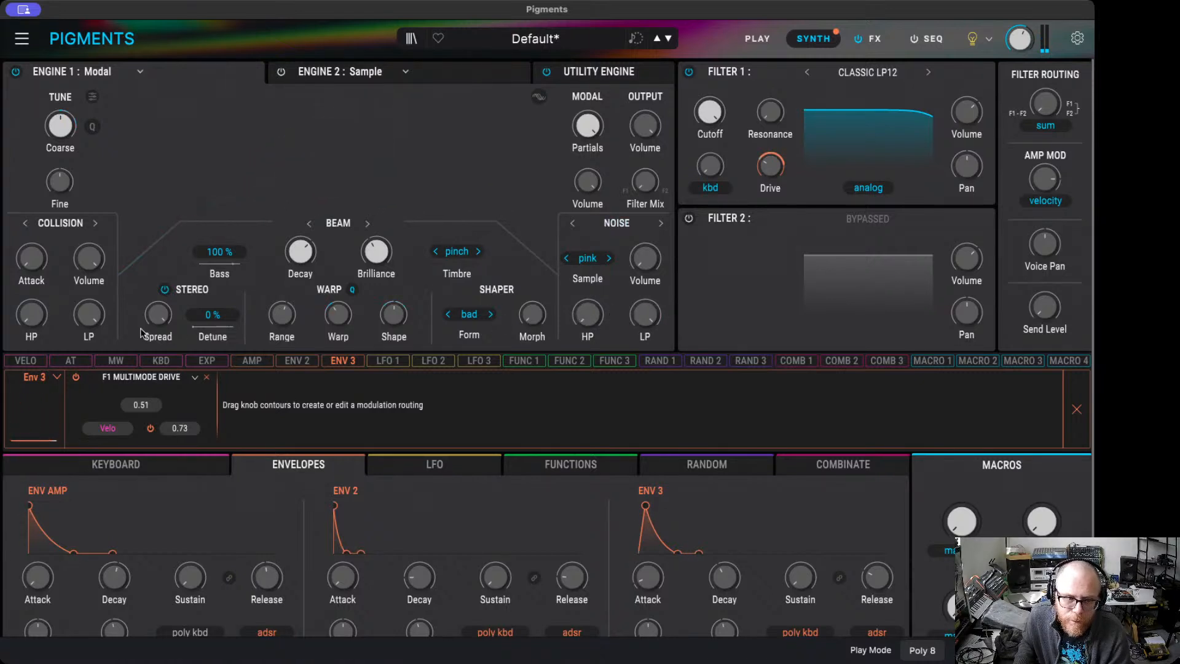
{"action": "left_click_drag", "start_coordinate": [88, 314], "coordinate": [87, 435]}
{"action": "left_click", "coordinate": [119, 362]}
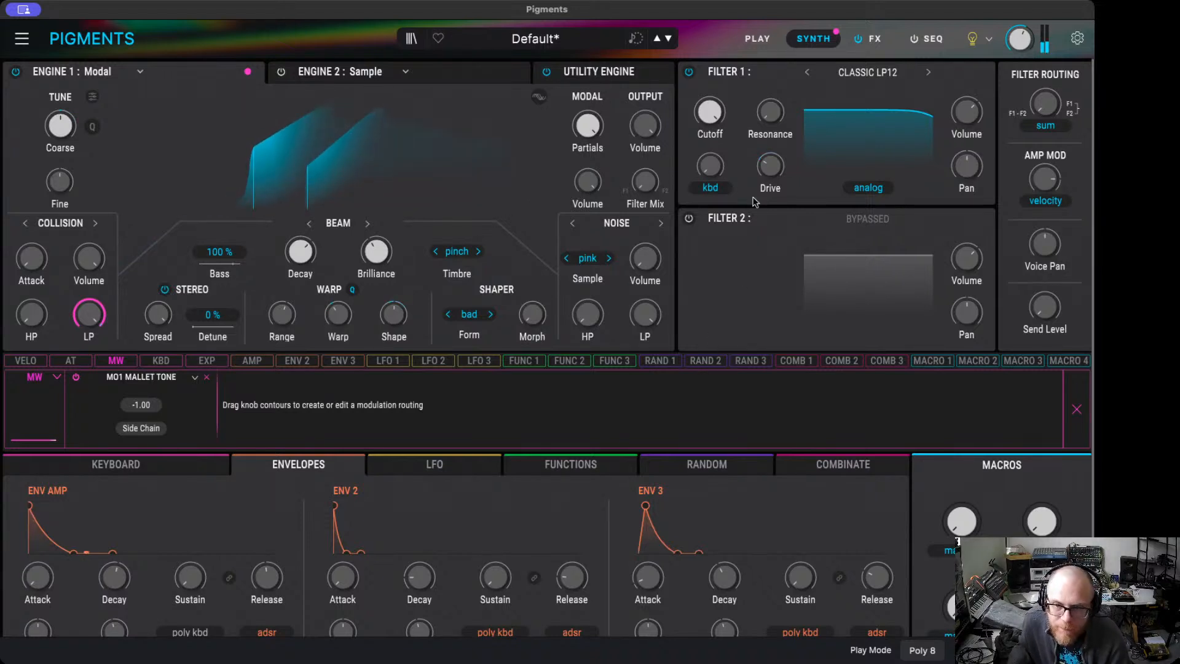
- Modulate Filter 1's cutoff by -0.47 and its resonance by 0.57 with Env 3
{"action": "left_click", "coordinate": [310, 361]}
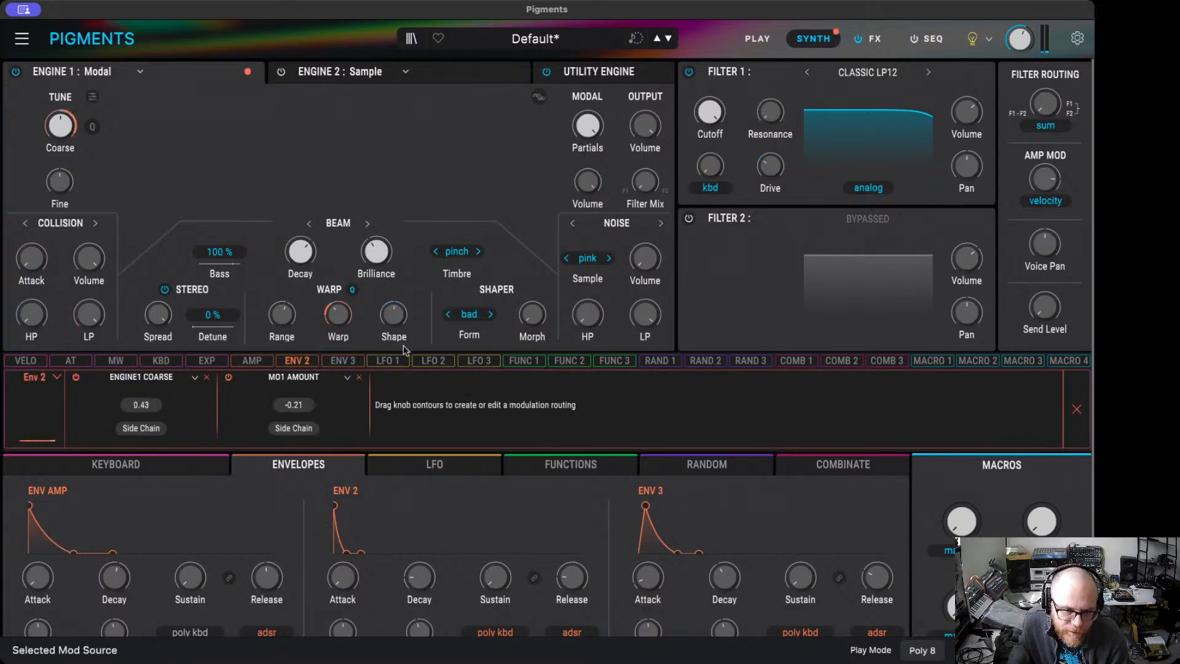
{"action": "left_click", "coordinate": [355, 360]}
{"action": "left_click_drag", "start_coordinate": [714, 98], "coordinate": [770, 77]}
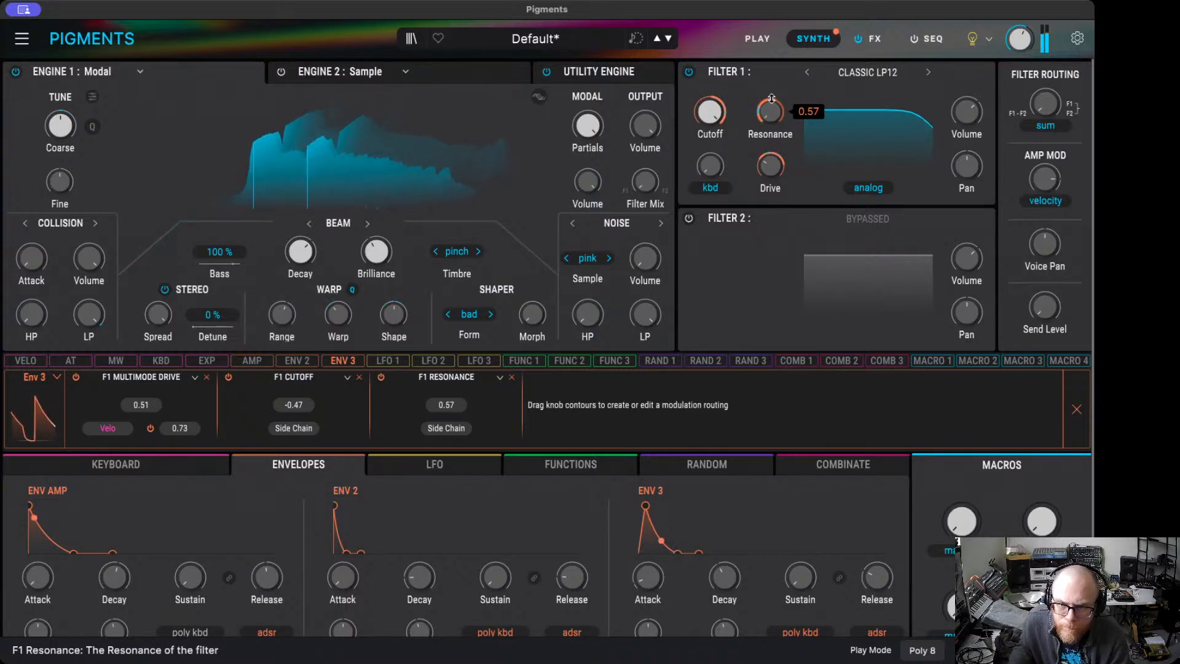
{"action": "mouse_move", "coordinate": [717, 111]}
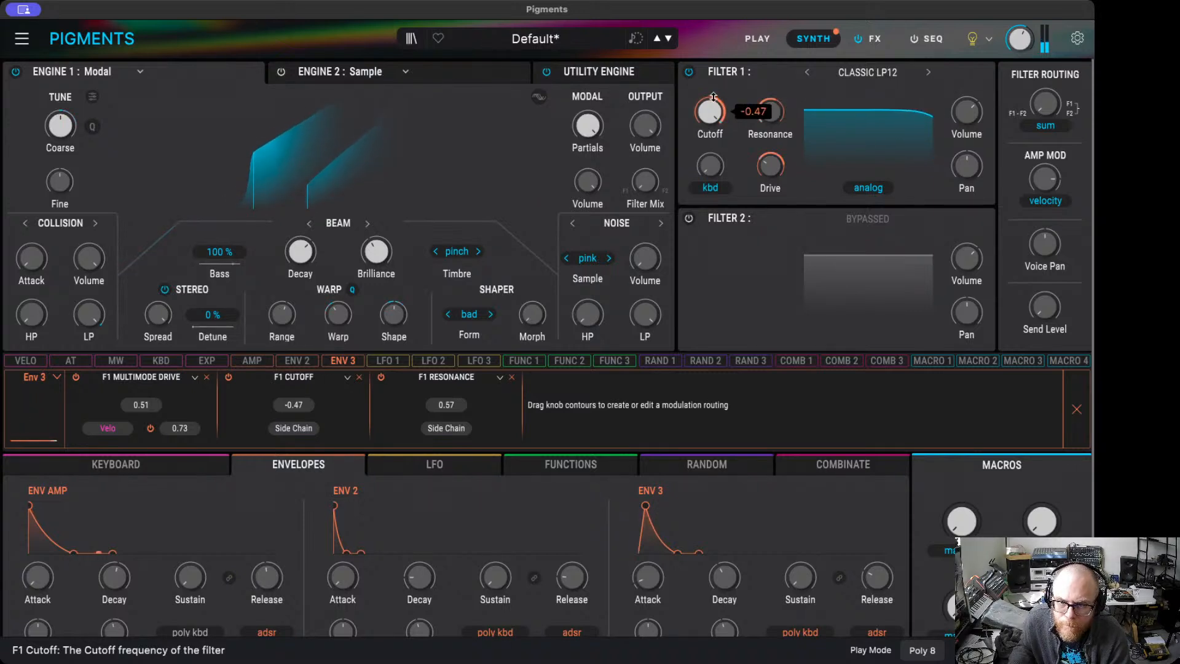
- Side-chain Env 3's resonance and cutoff modulations to Velocity, by 0.23 for resonance and 0.53 for cutoff
{"action": "left_click", "coordinate": [446, 430]}
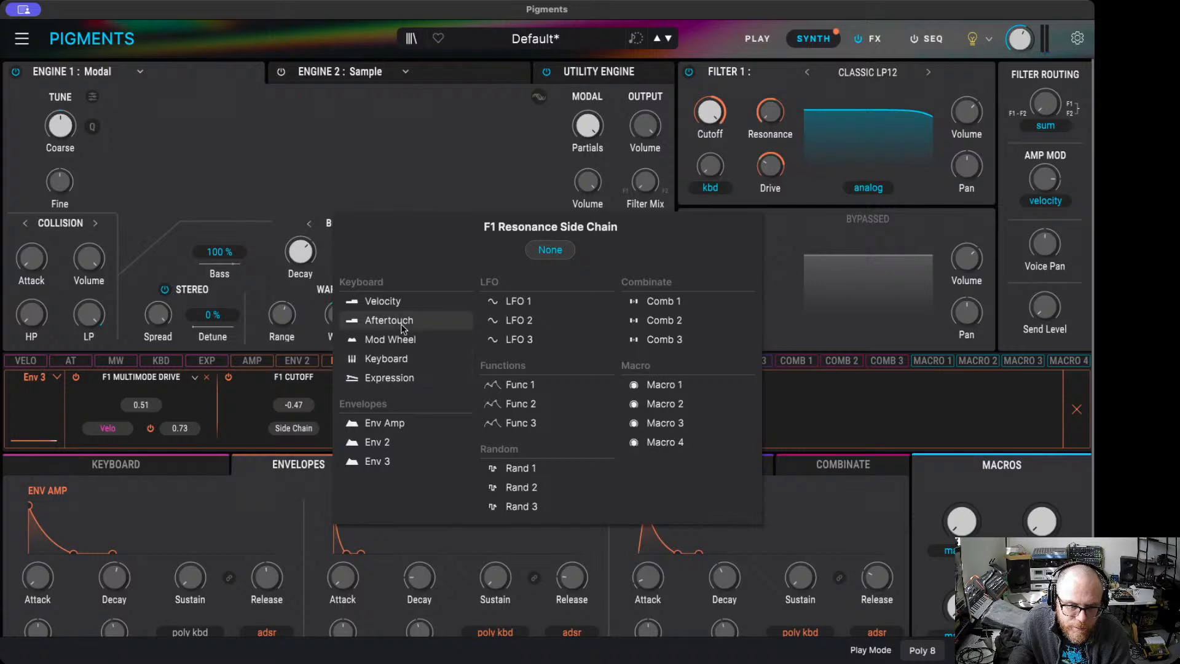
{"action": "left_click", "coordinate": [398, 298]}
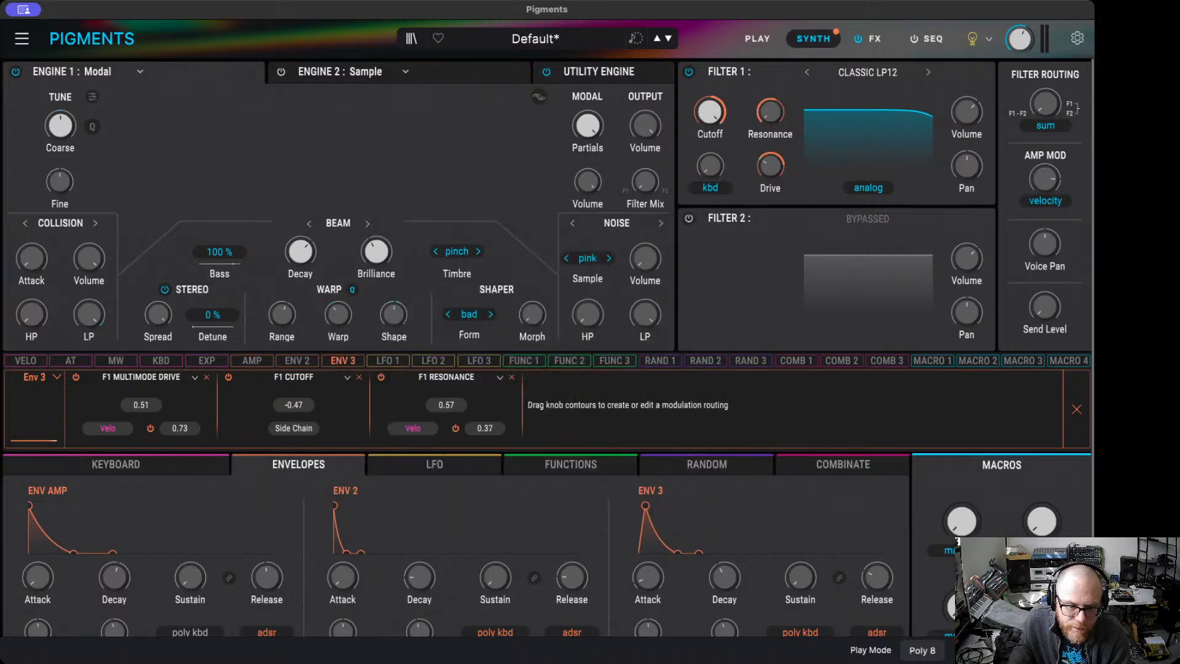
{"action": "left_click", "coordinate": [298, 428]}
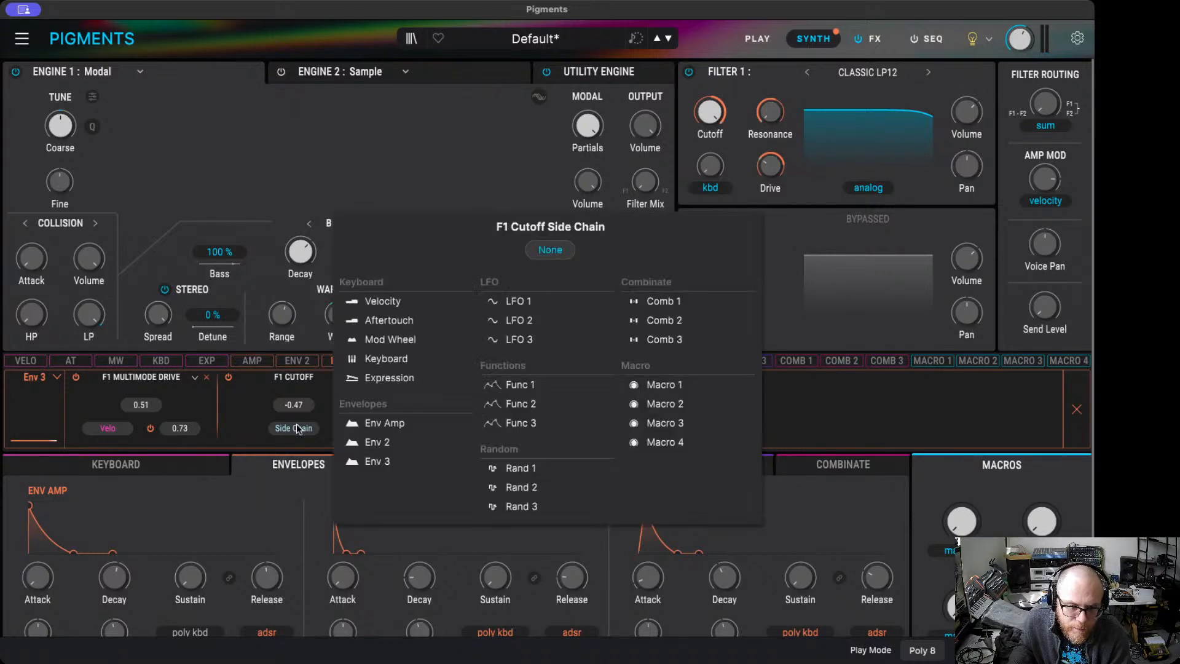
{"action": "left_click", "coordinate": [373, 302]}
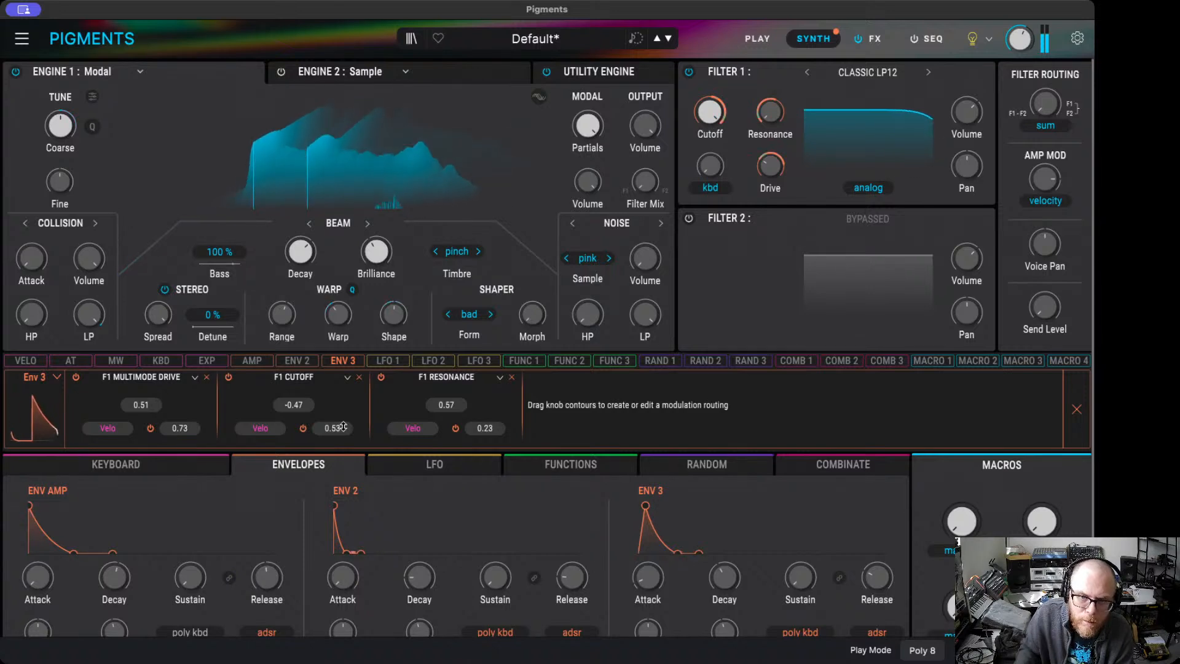
- Adjust Env 3's modulation of Filter 1 to -0.23 for cutoff and 0.73 for resonance
{"action": "left_click_drag", "start_coordinate": [713, 105], "coordinate": [713, 97]}
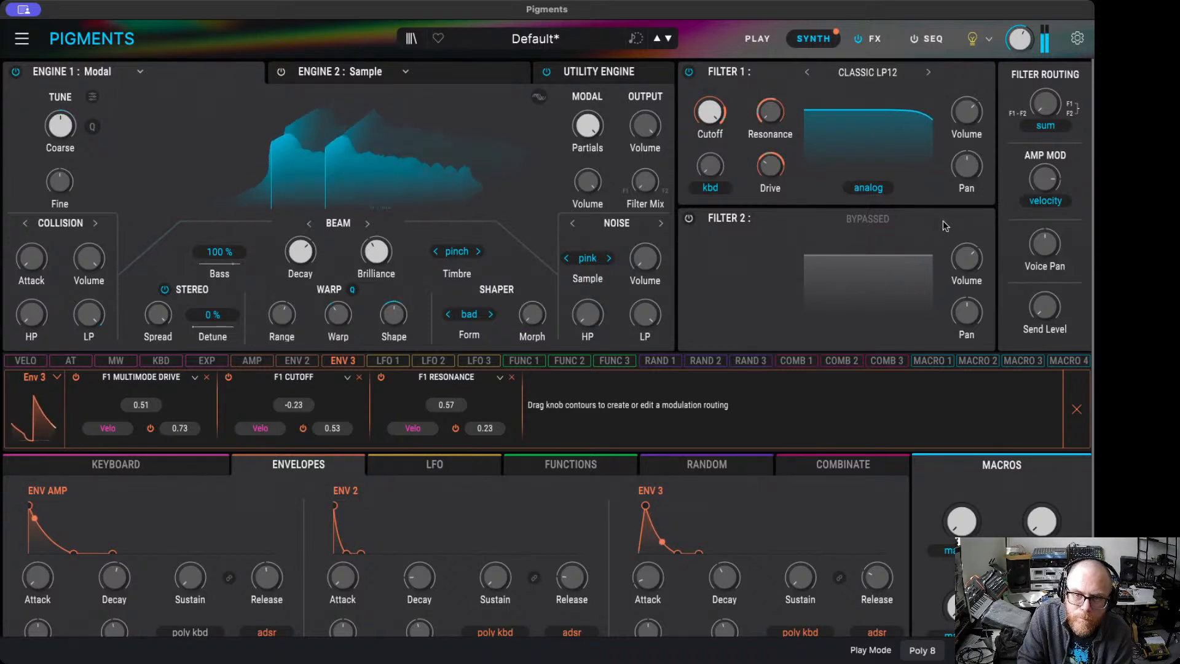
{"action": "left_click_drag", "start_coordinate": [770, 111], "coordinate": [777, 98]}
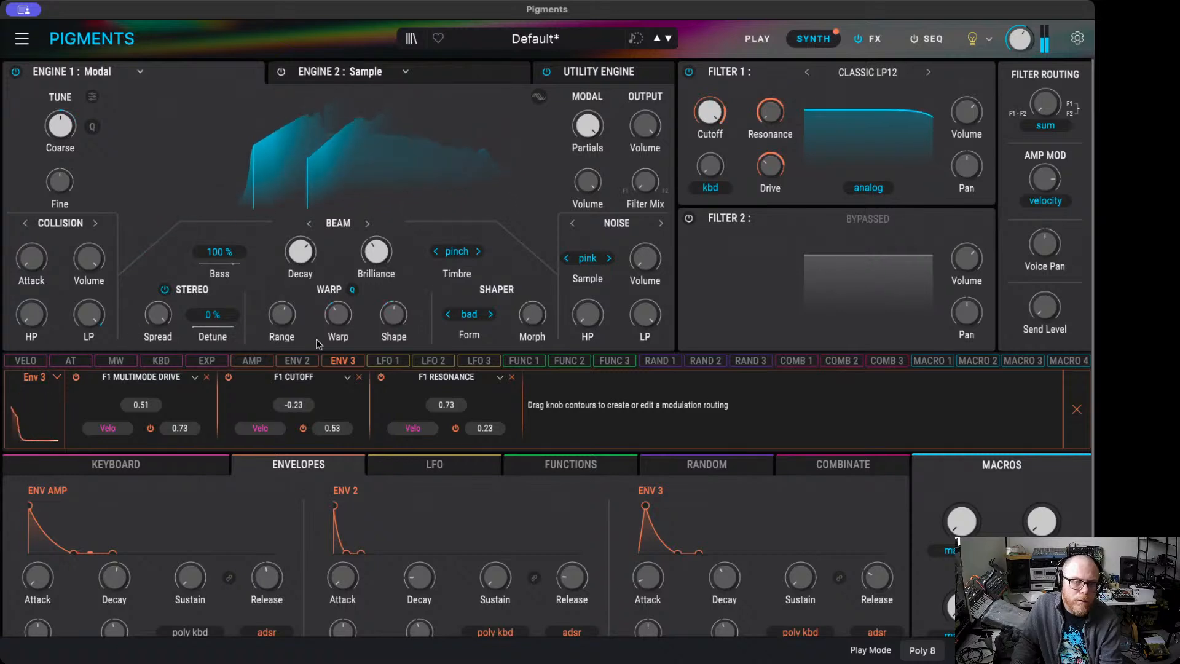
- Side-chain Env 2's modulation of Engine 1's coarse tuning to Velocity by 0.41
{"action": "left_click", "coordinate": [298, 360]}
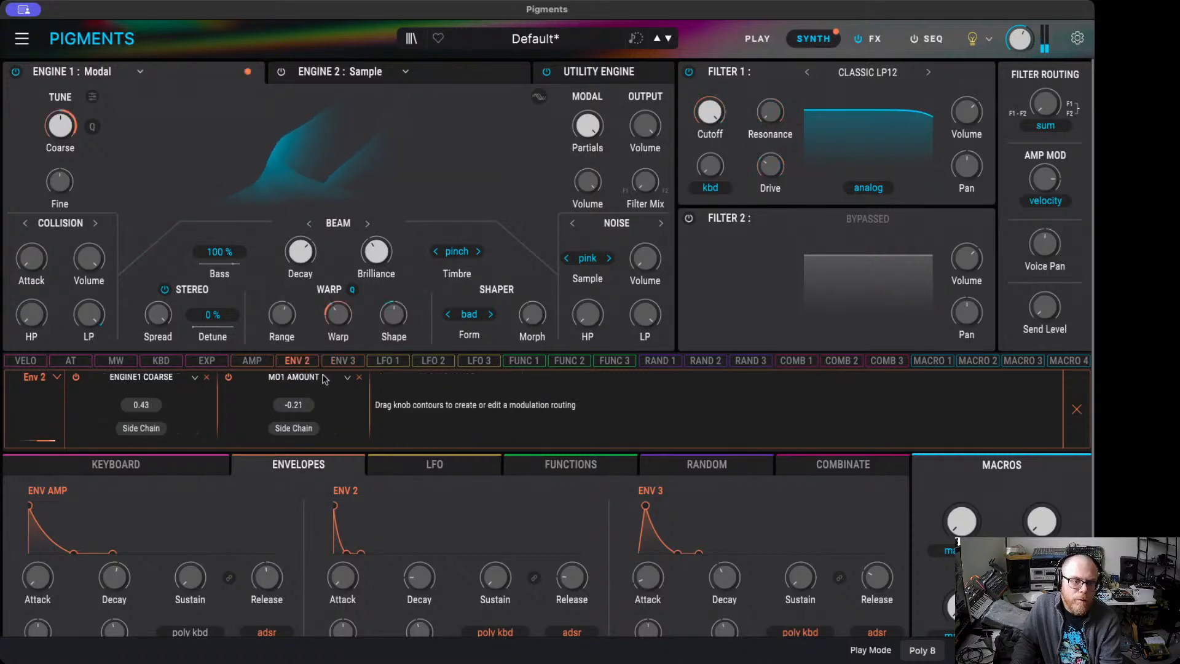
{"action": "left_click", "coordinate": [156, 428]}
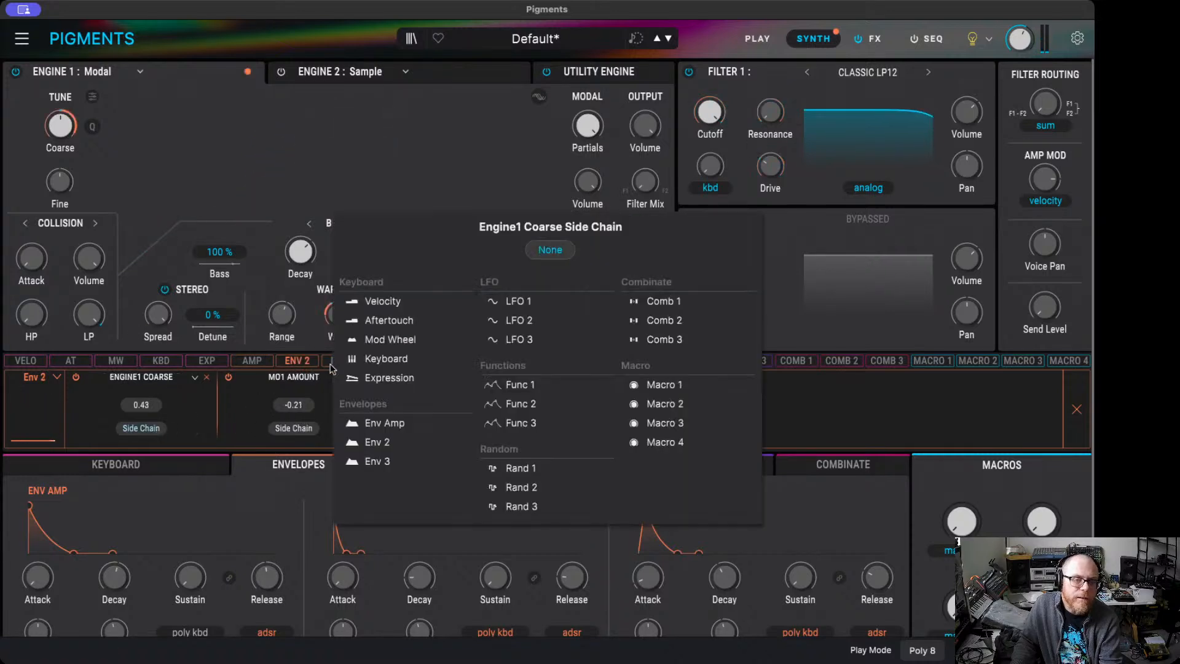
{"action": "left_click", "coordinate": [397, 304]}
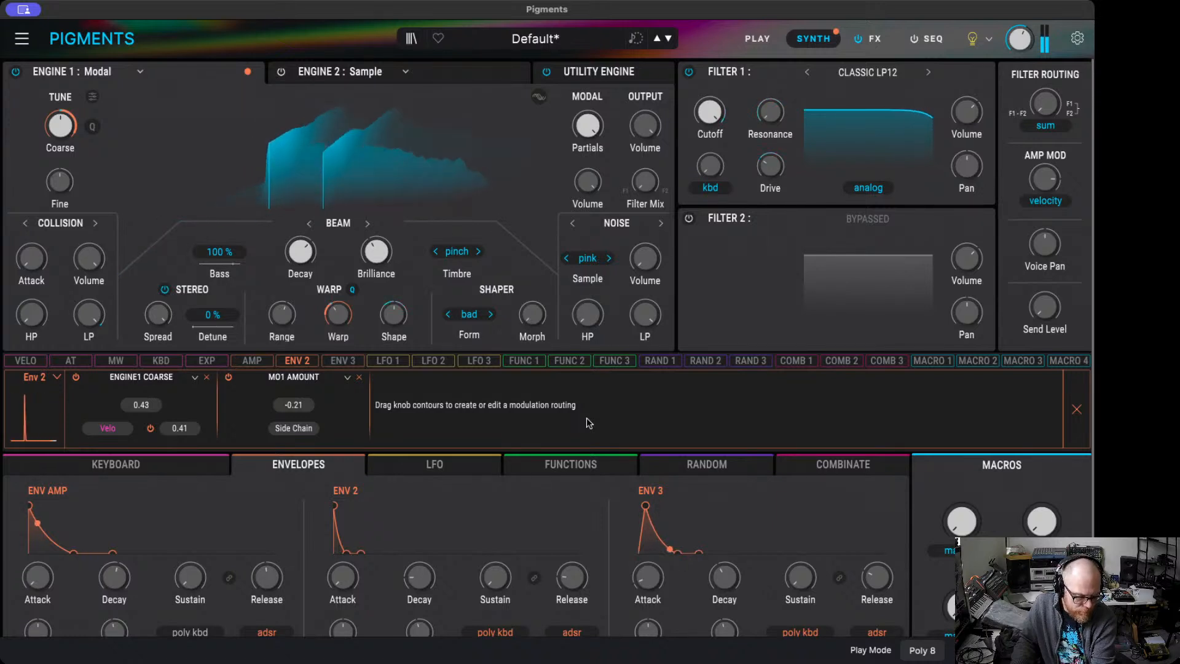
- Try the Noise exciter's volume at -8.95 dB and 0.00 dB, and turn it back down
{"action": "left_click_drag", "start_coordinate": [636, 256], "coordinate": [636, 209]}
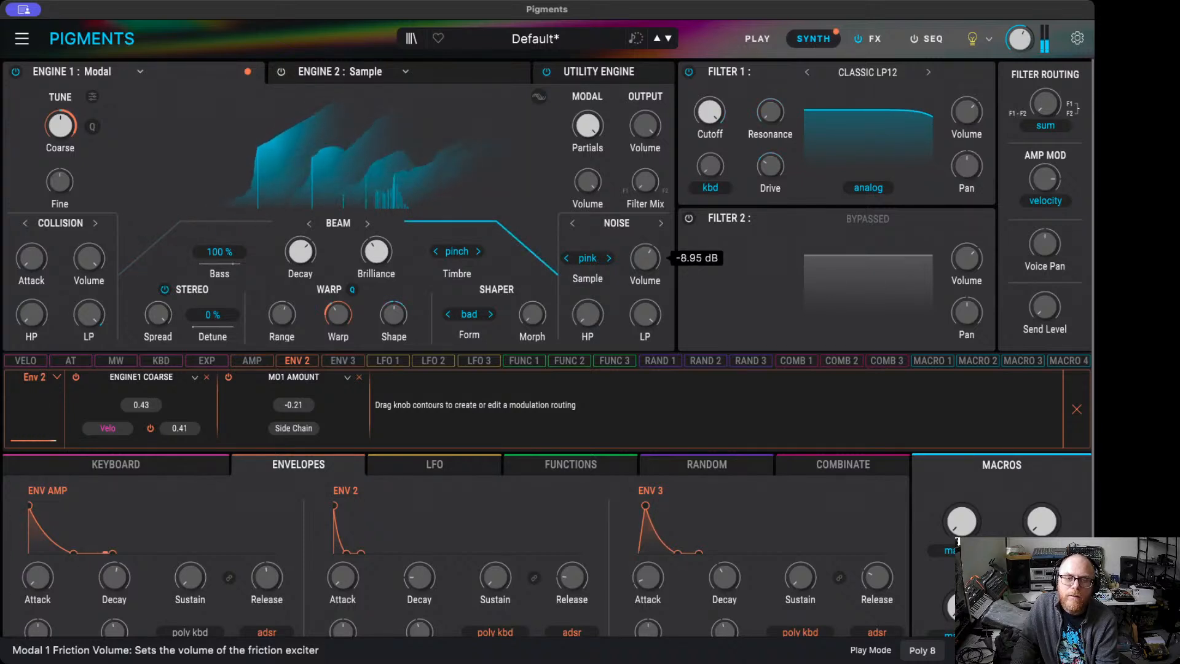
{"action": "mouse_move", "coordinate": [641, 263]}
{"action": "left_mouse_down"}
{"action": "mouse_move", "coordinate": [641, 301]}
{"action": "mouse_move", "coordinate": [641, 258]}
{"action": "left_mouse_up"}
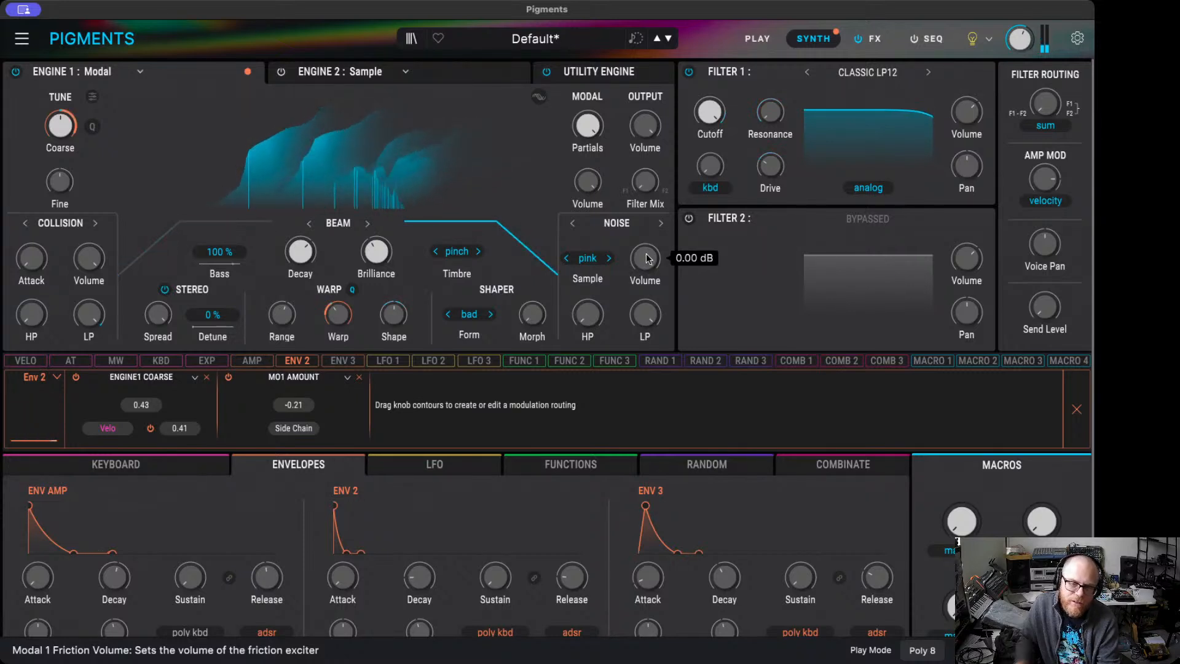
{"action": "left_click_drag", "start_coordinate": [648, 258], "coordinate": [648, 338]}
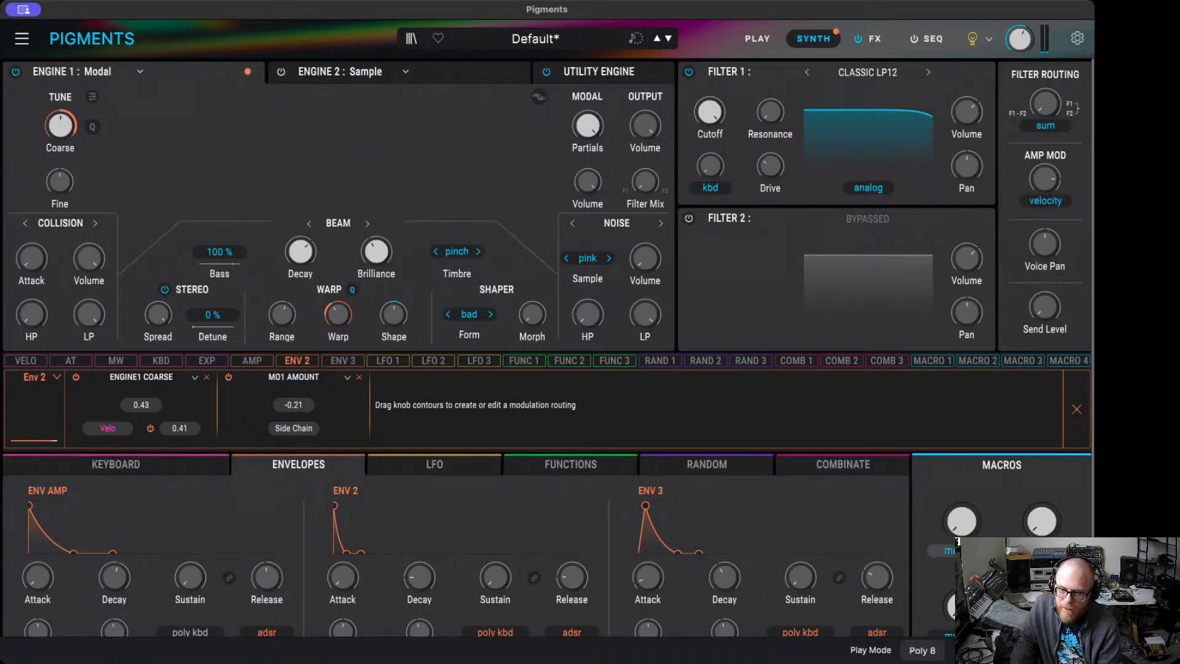
- Assign Macro 1 to the Noise exciter's volume with an amount of 1.00 and rename the macro Noise
{"action": "left_click", "coordinate": [932, 360]}
{"action": "left_click_drag", "start_coordinate": [645, 243], "coordinate": [645, 160]}
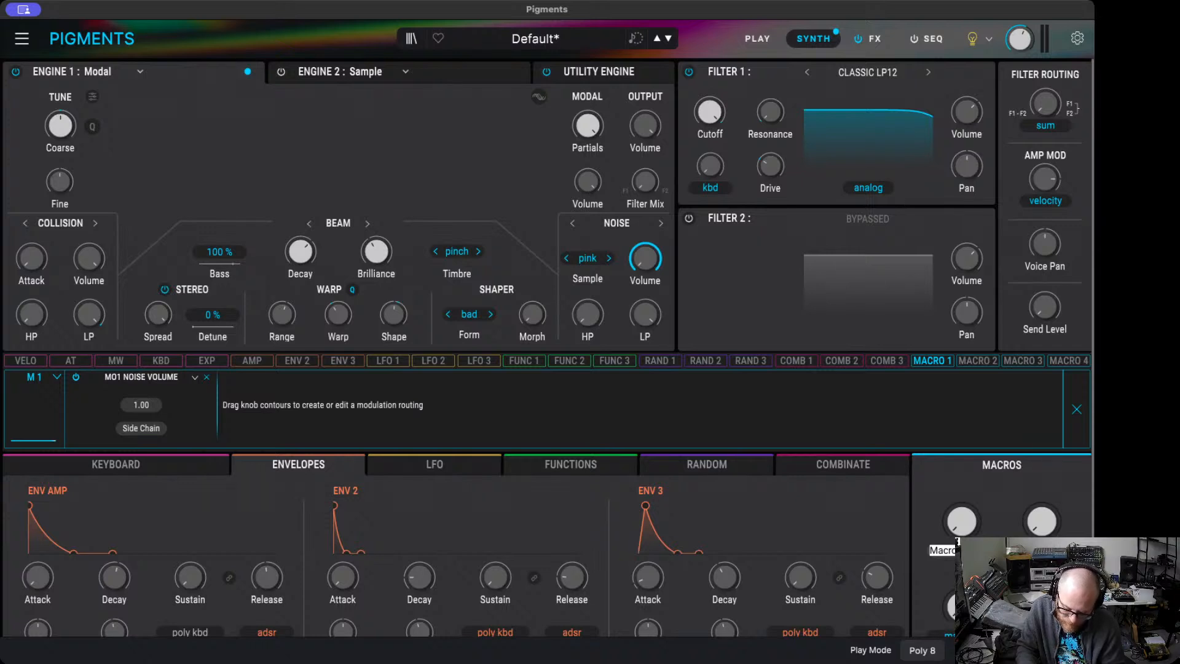
{"action": "type", "text": "No"}
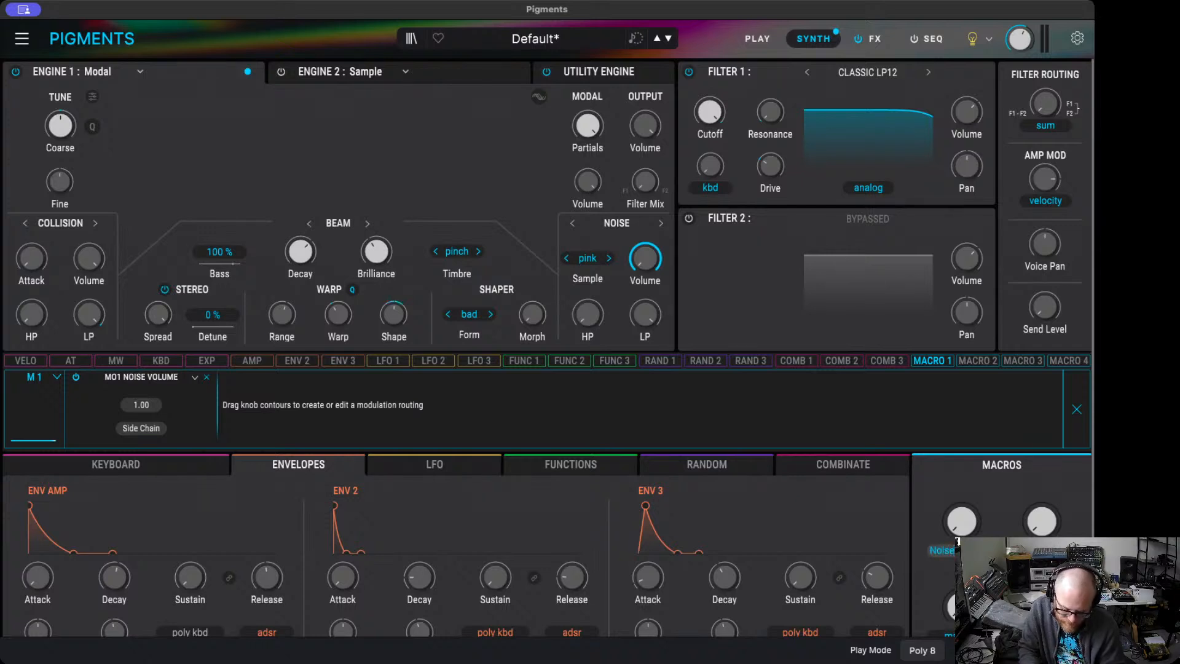
- Finish entering Noise as the name of Macro 1
{"action": "type", "text": "ise"}
{"action": "key", "text": "Return"}
- Try Macro 1 at several amounts between 0.189 and 0.937 while playing, and turn it back down
{"action": "mouse_move", "coordinate": [977, 533]}
{"action": "scroll", "coordinate": [977, 533], "scroll_direction": "up", "scroll_amount": 6}
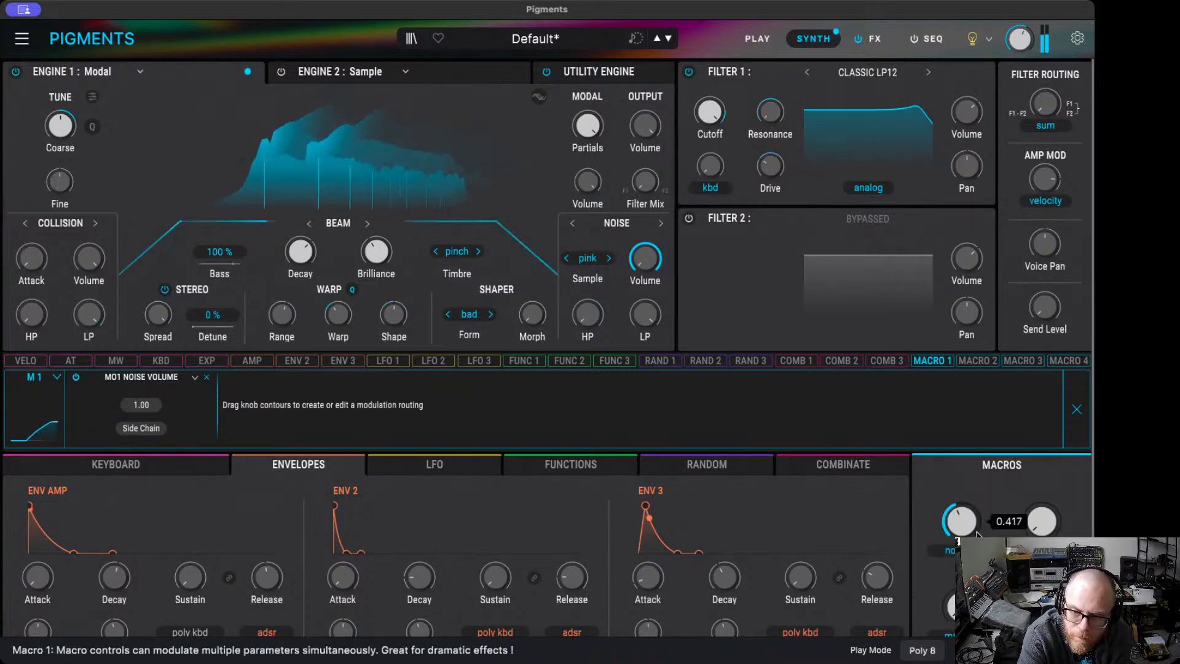
{"action": "scroll", "coordinate": [976, 533], "scroll_direction": "up", "scroll_amount": 2}
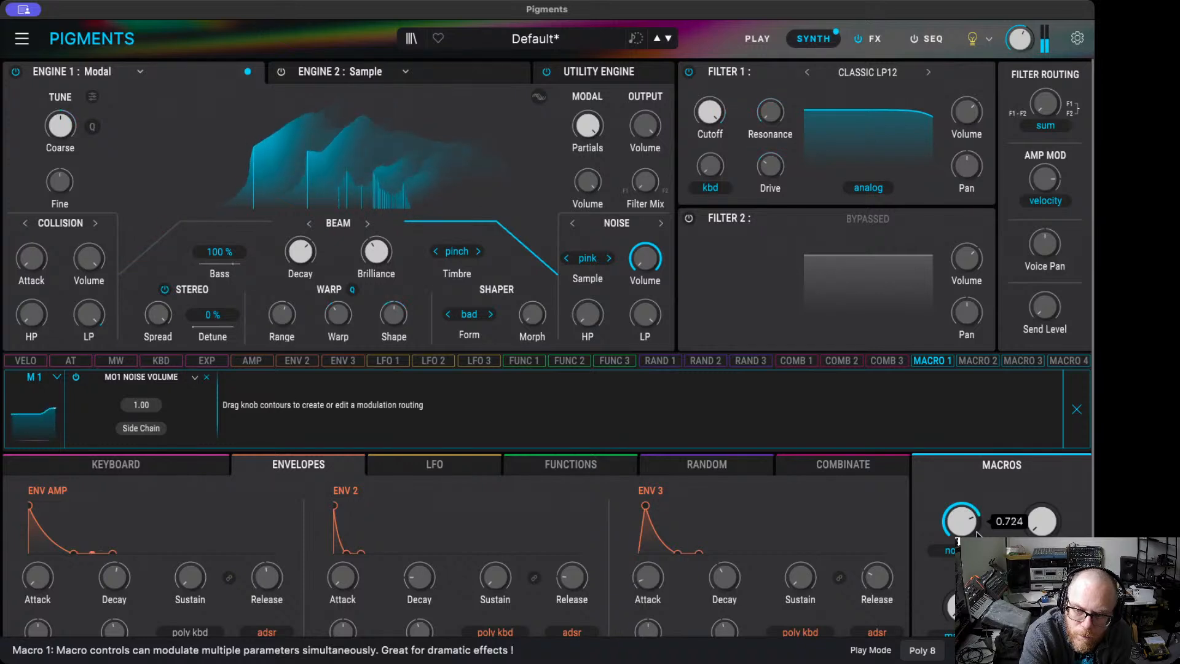
{"action": "scroll", "coordinate": [977, 534], "scroll_direction": "down", "scroll_amount": 3}
{"action": "scroll", "coordinate": [977, 533], "scroll_direction": "down", "scroll_amount": 4}
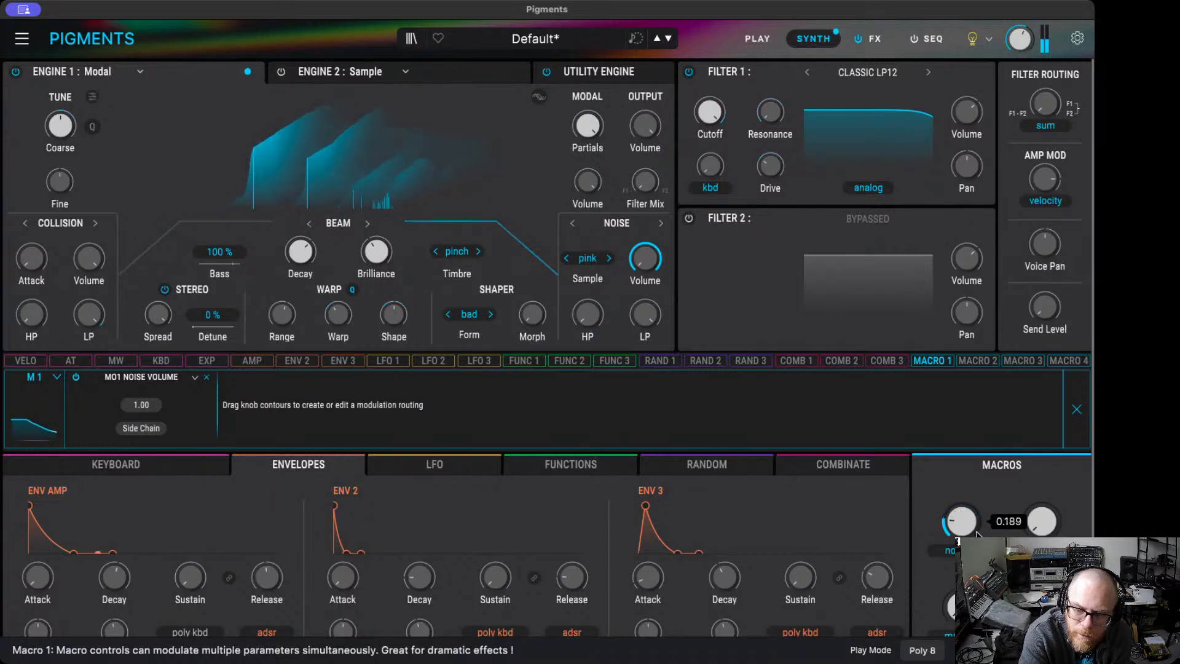
{"action": "scroll", "coordinate": [977, 534], "scroll_direction": "up", "scroll_amount": 2}
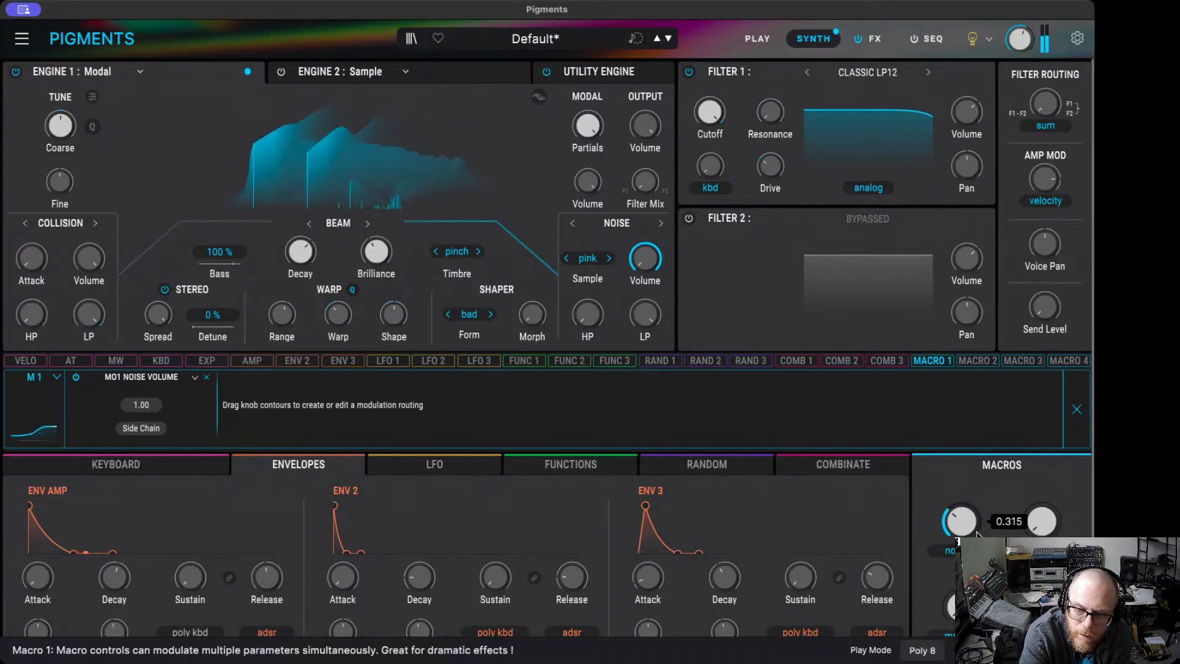
{"action": "scroll", "coordinate": [977, 534], "scroll_direction": "up", "scroll_amount": 1}
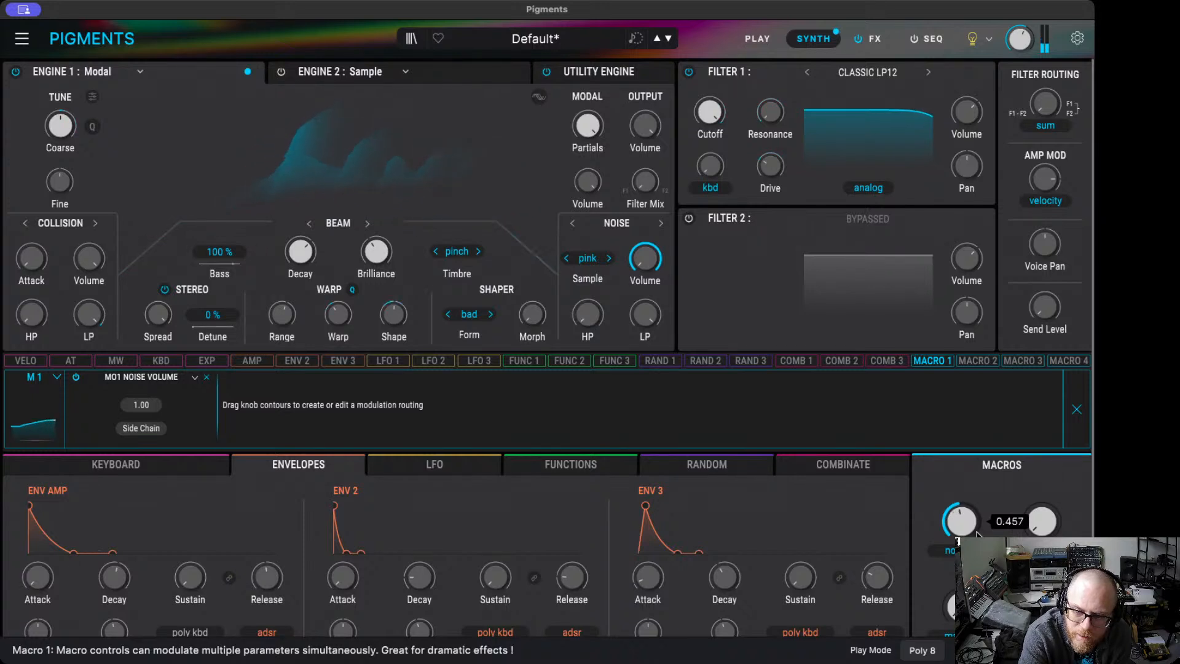
{"action": "scroll", "coordinate": [977, 533], "scroll_direction": "up", "scroll_amount": 3}
{"action": "scroll", "coordinate": [977, 534], "scroll_direction": "up", "scroll_amount": 5}
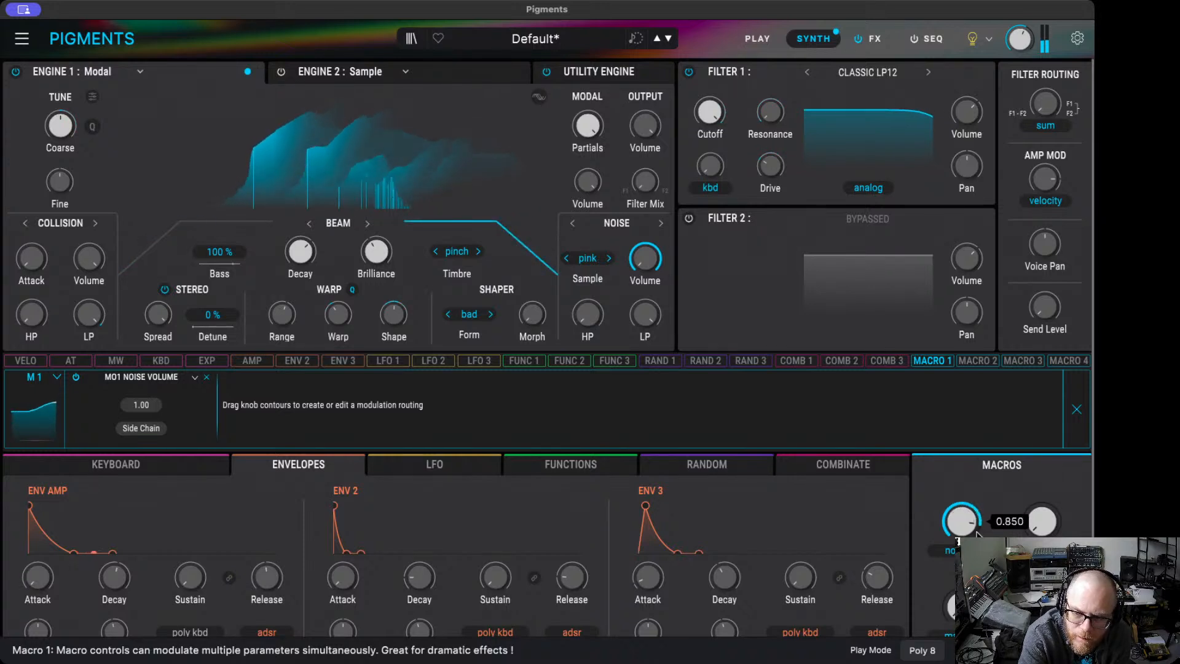
{"action": "scroll", "coordinate": [977, 534], "scroll_direction": "down", "scroll_amount": 2}
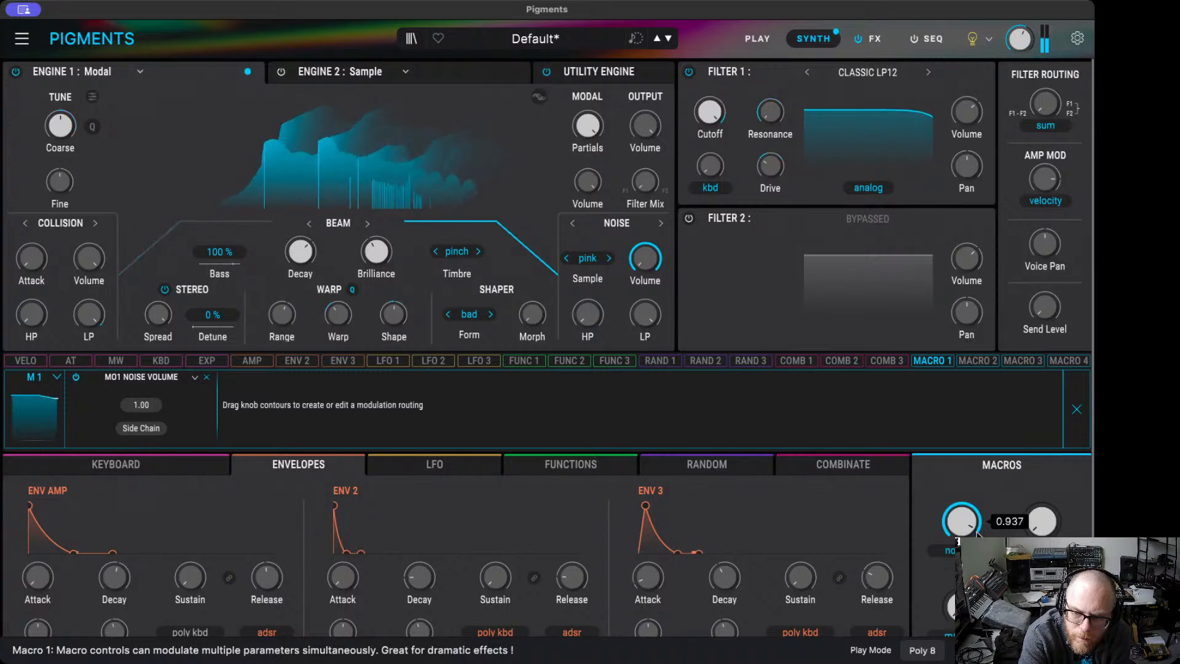
{"action": "scroll", "coordinate": [977, 533], "scroll_direction": "down", "scroll_amount": 1}
{"action": "scroll", "coordinate": [977, 533], "scroll_direction": "down", "scroll_amount": 10}
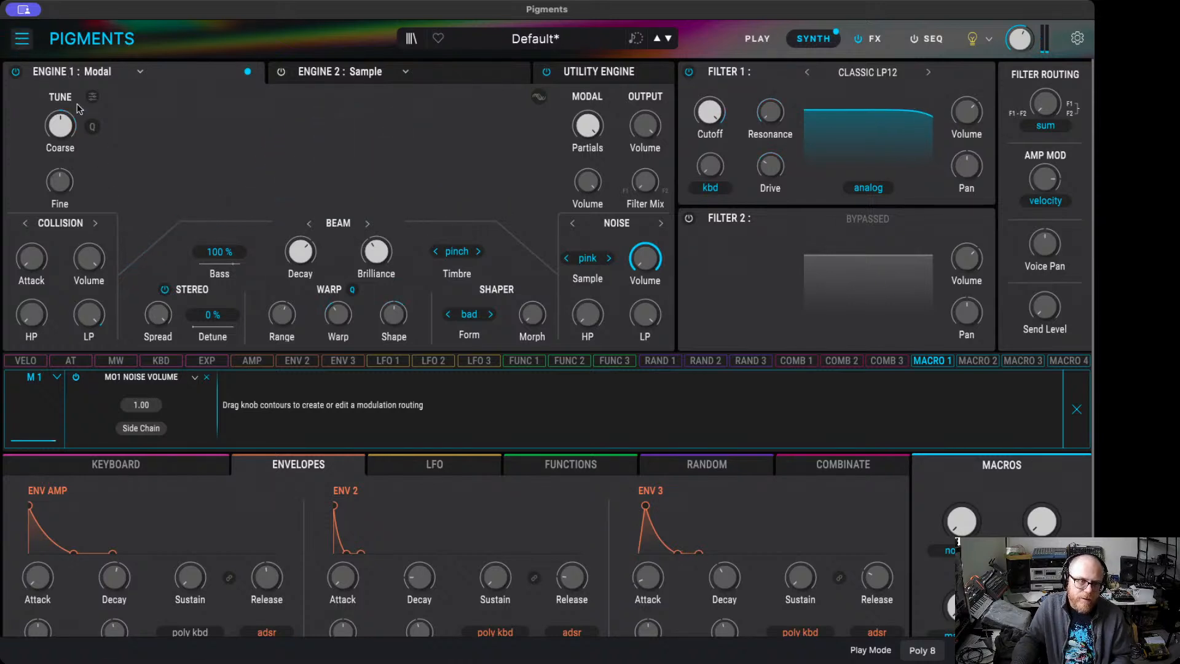
- Start saving the sound as a new preset and name it Modal Synthophone
{"action": "key", "text": "super+s"}
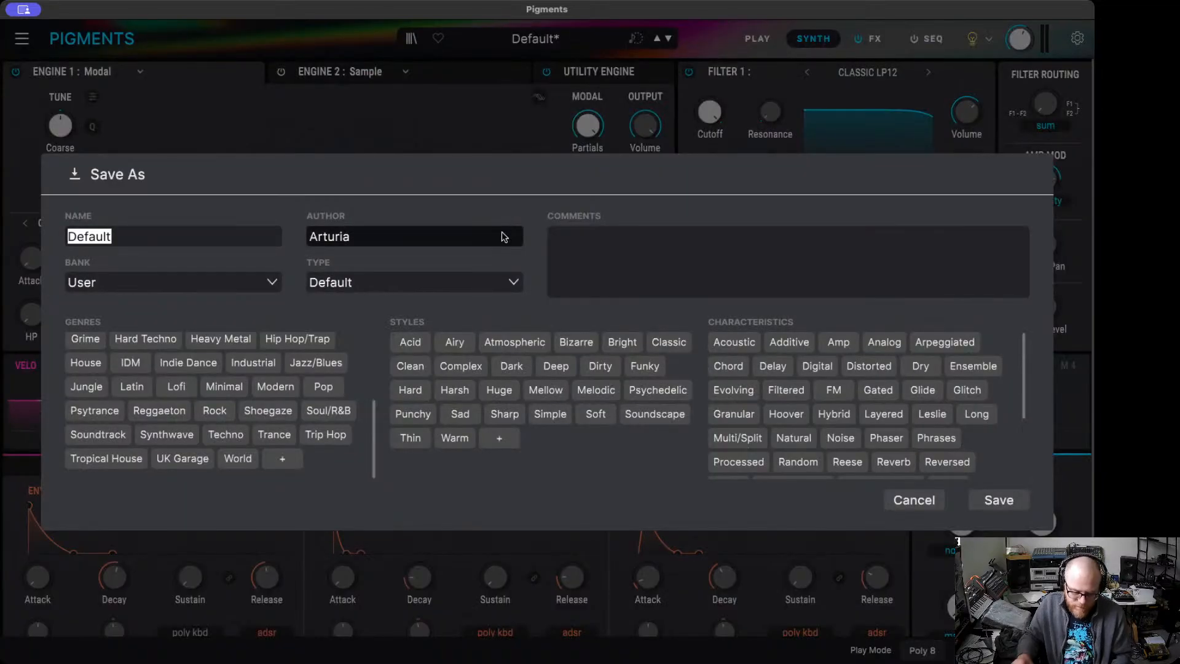
{"action": "type", "text": "SYnt"}
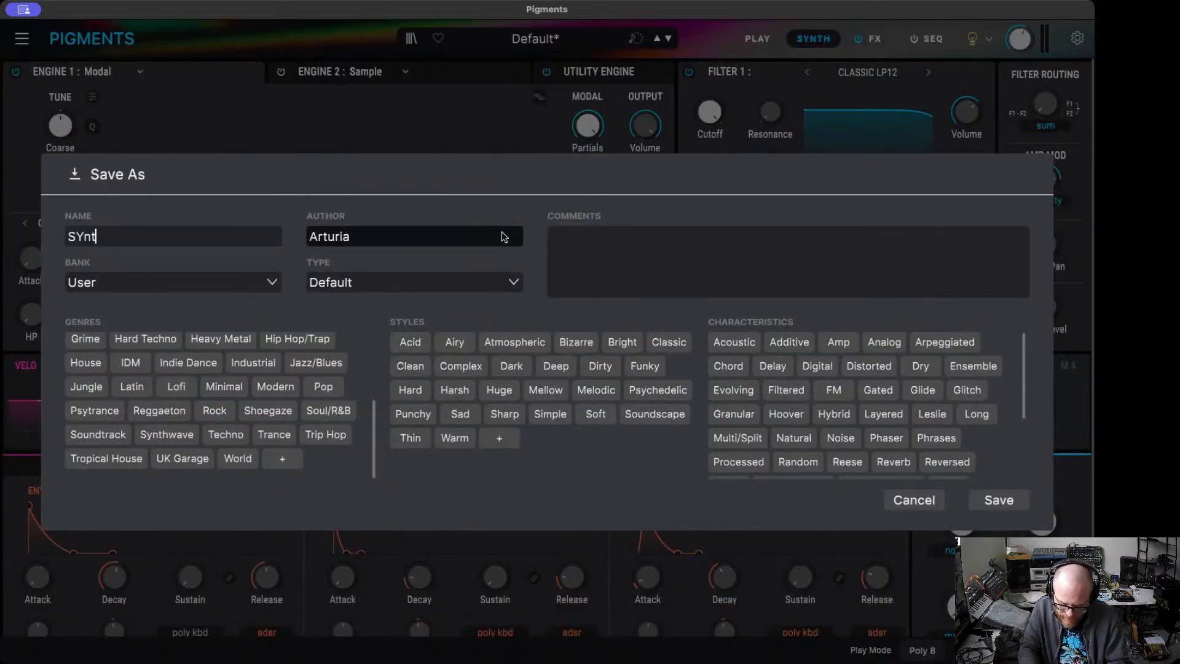
{"action": "type", "text": "hophone"}
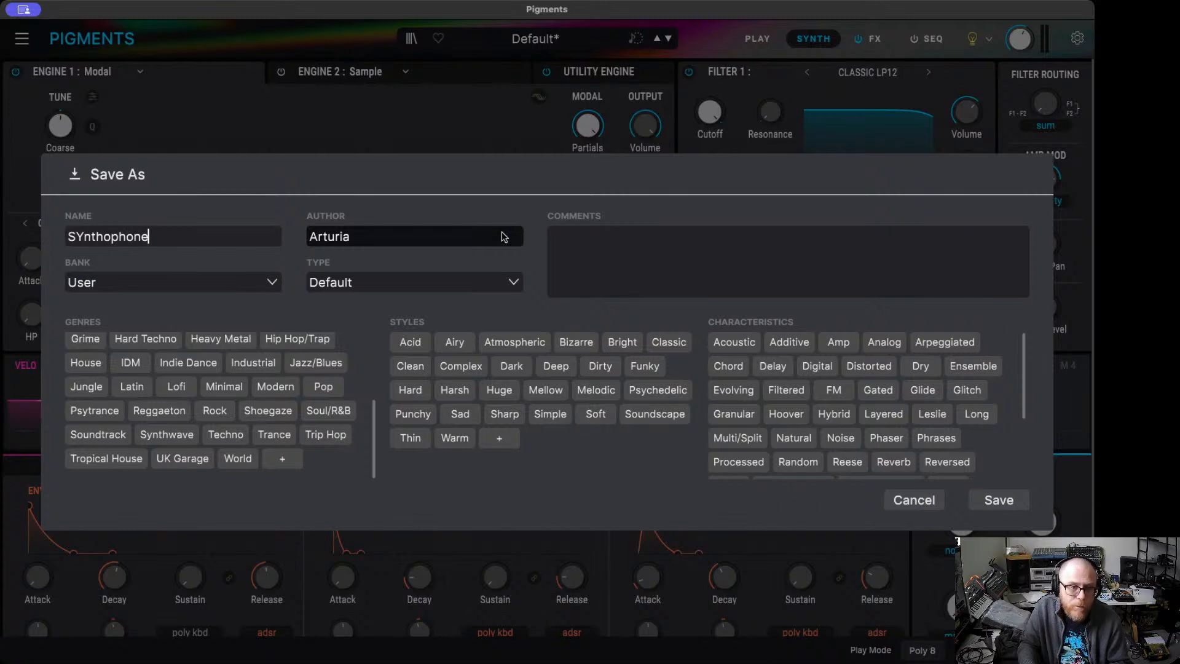
{"action": "key", "text": "BackSpace"}
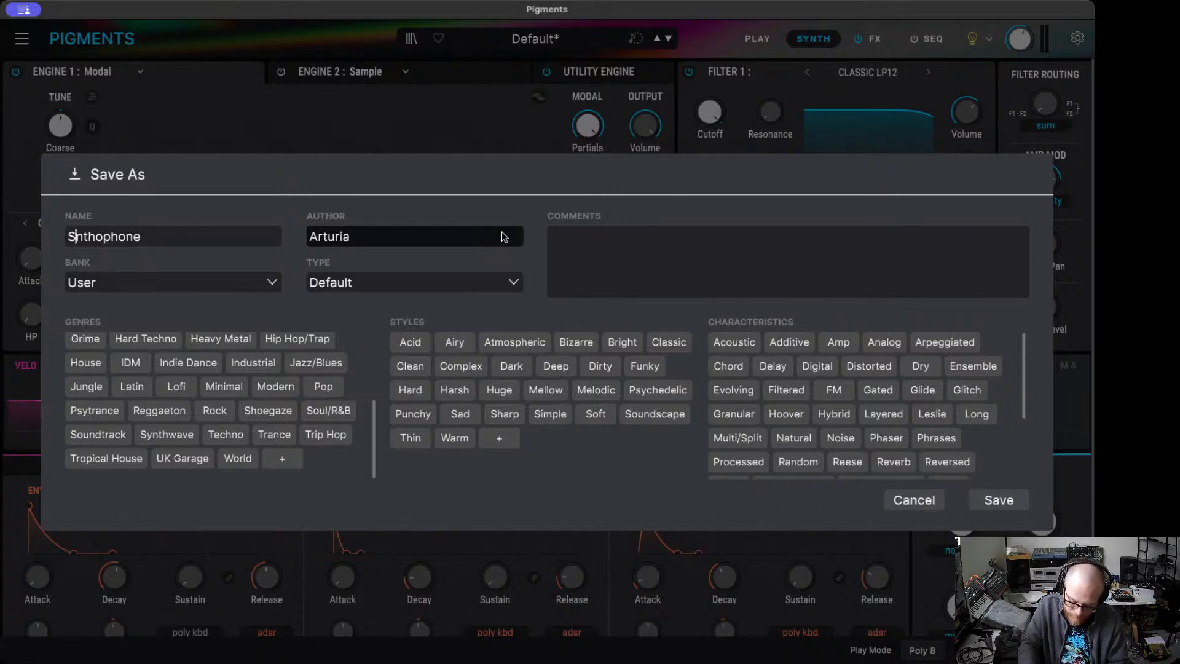
{"action": "type", "text": "y"}
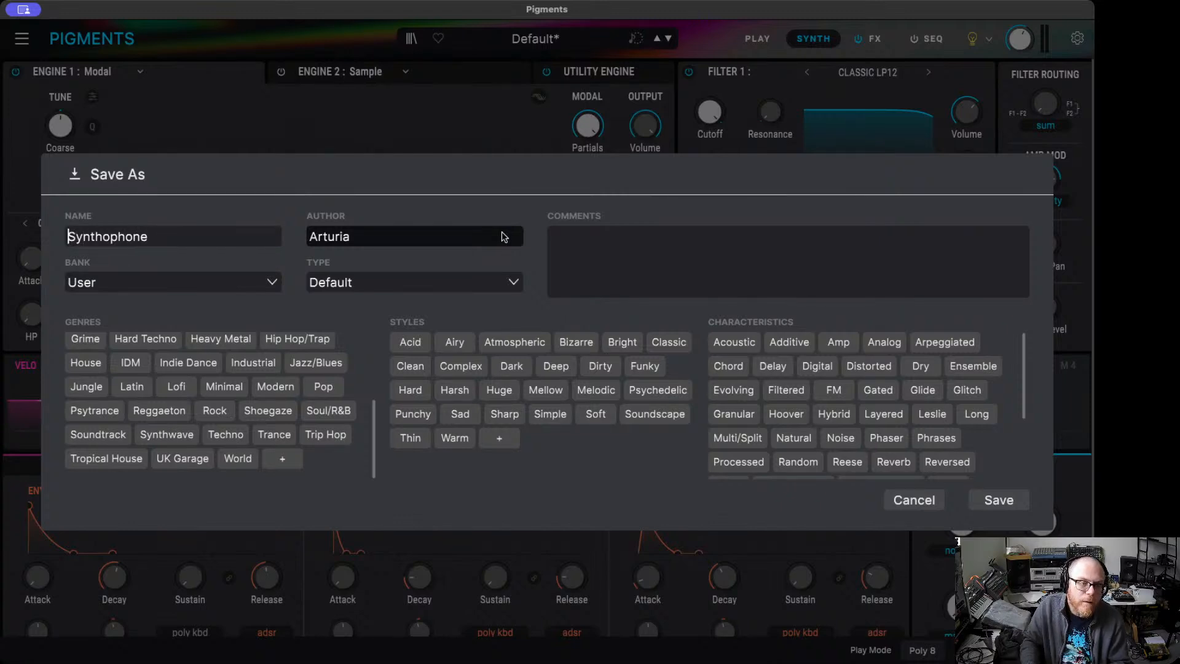
{"action": "key", "text": "Home"}
{"action": "type", "text": "Modal"}
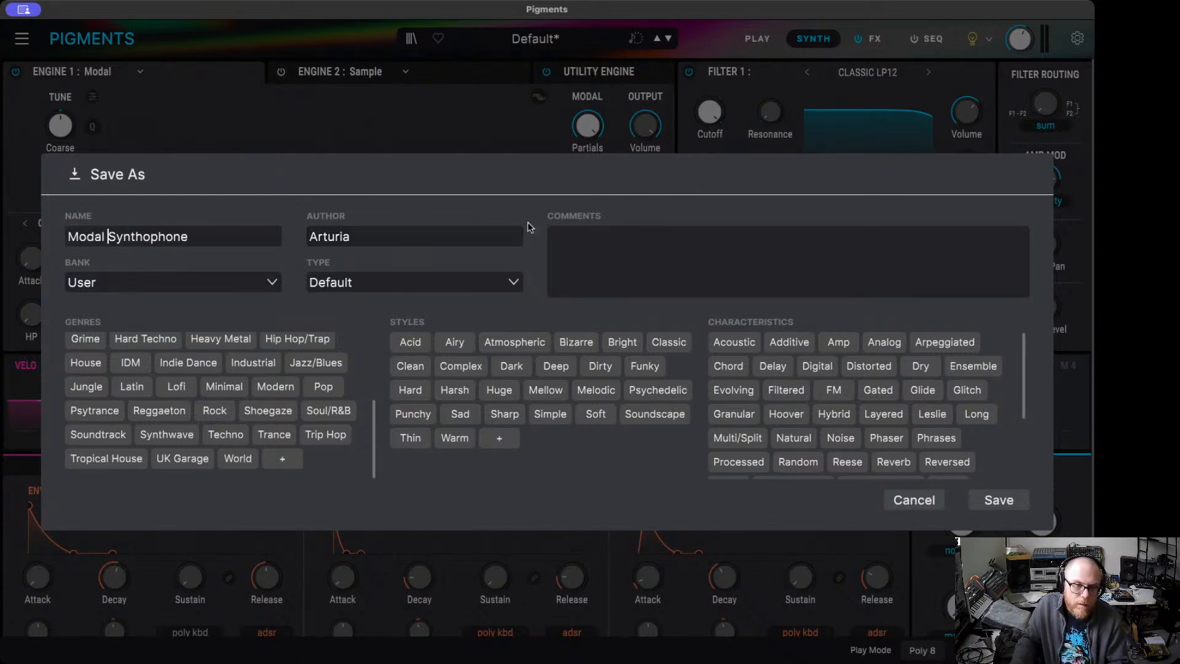
- Enter the author's name for the preset and set its type to Percussive Keys
{"action": "left_click", "coordinate": [448, 242]}
{"action": "type", "text": "Ether Diver"}
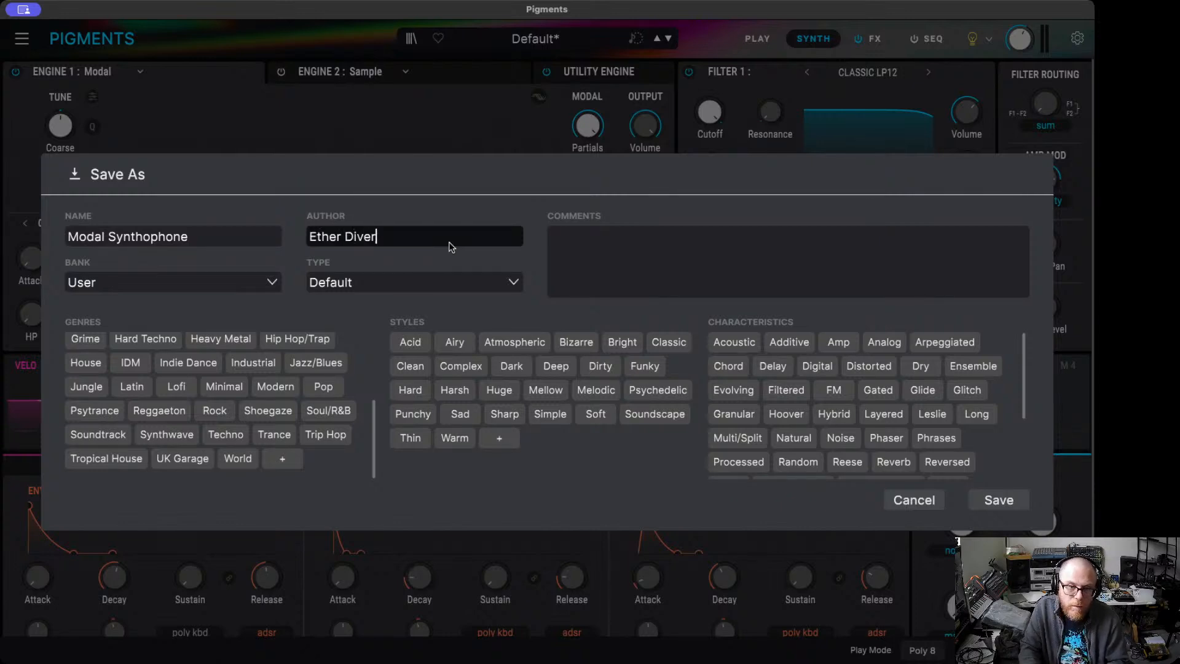
{"action": "key", "text": "Tab"}
{"action": "left_click", "coordinate": [465, 283]}
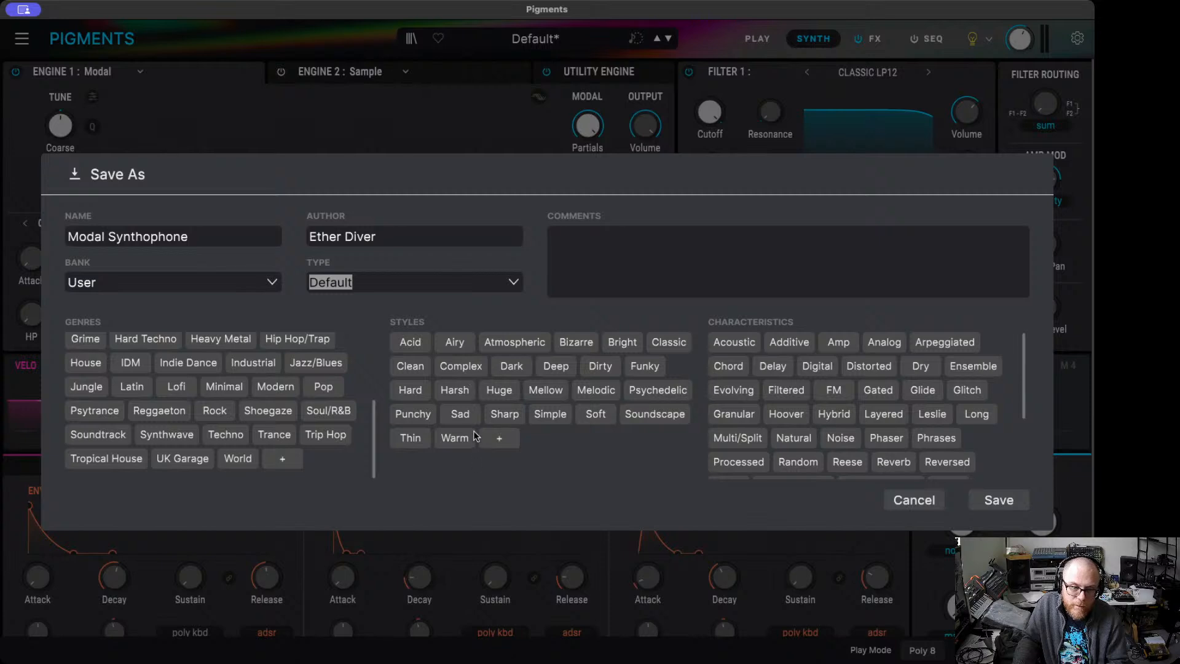
{"action": "left_click", "coordinate": [569, 352]}
- Add the preset comment "Metallophone-style sound that also works as percussion"
{"action": "left_click", "coordinate": [622, 247]}
{"action": "type", "text": "Met"}
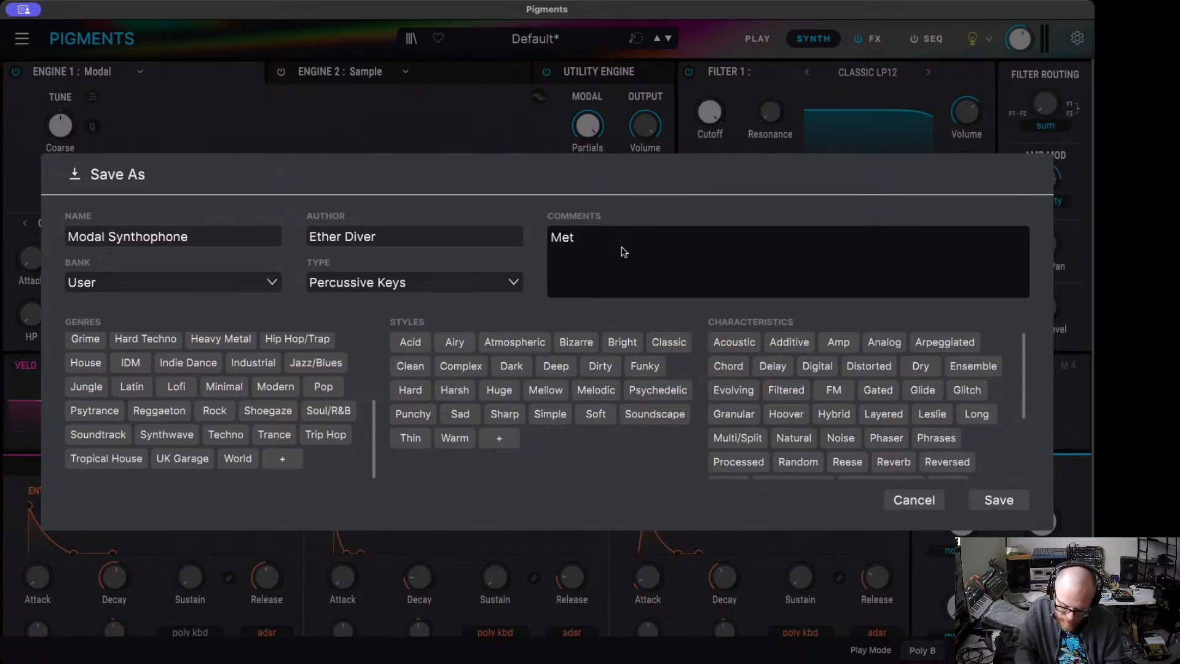
{"action": "type", "text": "allop"}
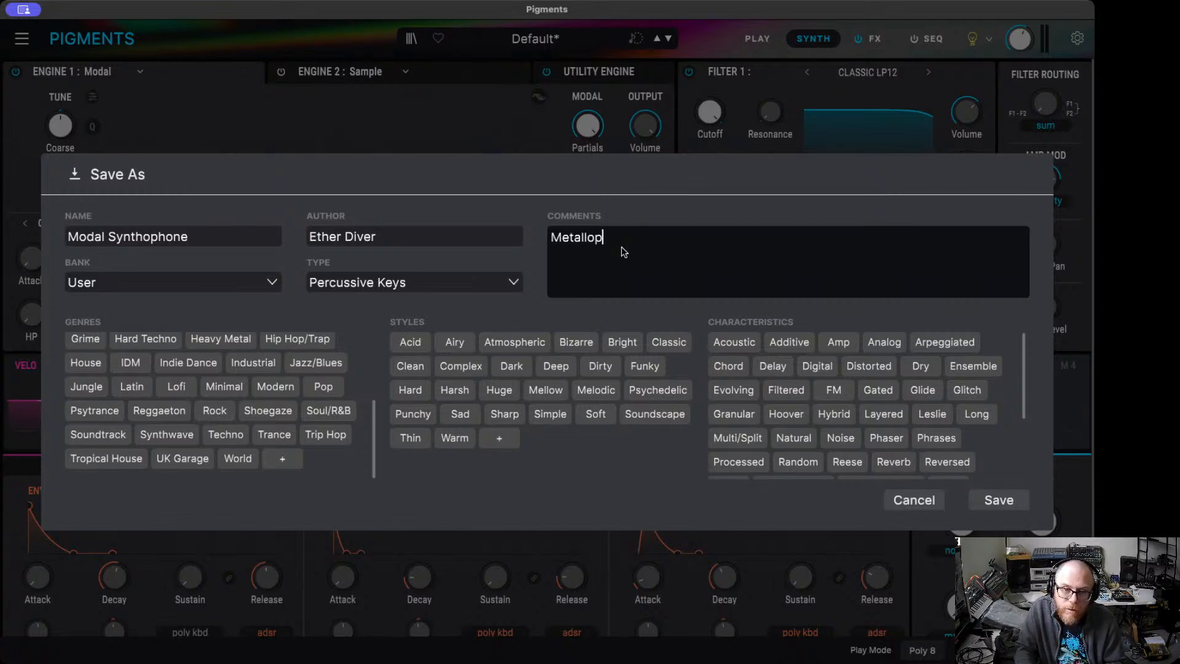
{"action": "type", "text": "hone-style sound that alosworksas"}
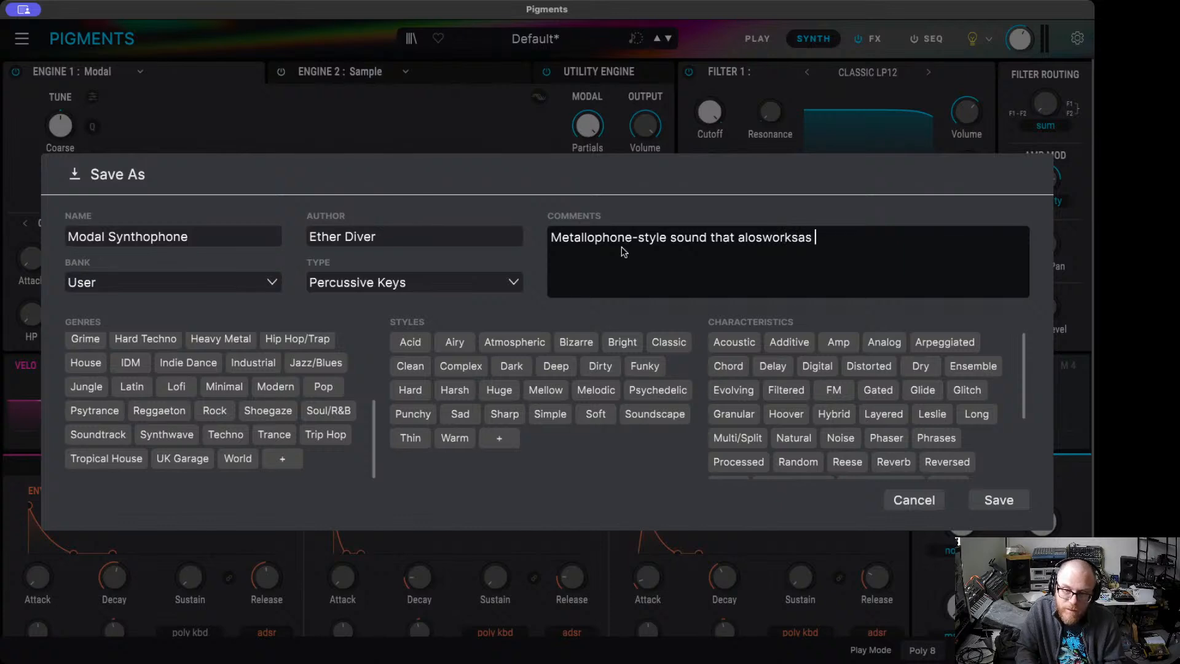
{"action": "key", "text": "Left"}
{"action": "key", "text": "Left"}
{"action": "key", "text": "Left"}
{"action": "key", "text": "Left"}
{"action": "key", "text": "Left"}
{"action": "key", "text": "Left"}
{"action": "key", "text": "Left"}
{"action": "key", "text": "Left"}
{"action": "key", "text": "Left"}
{"action": "key", "text": "Left"}
{"action": "key", "text": "BackSpace"}
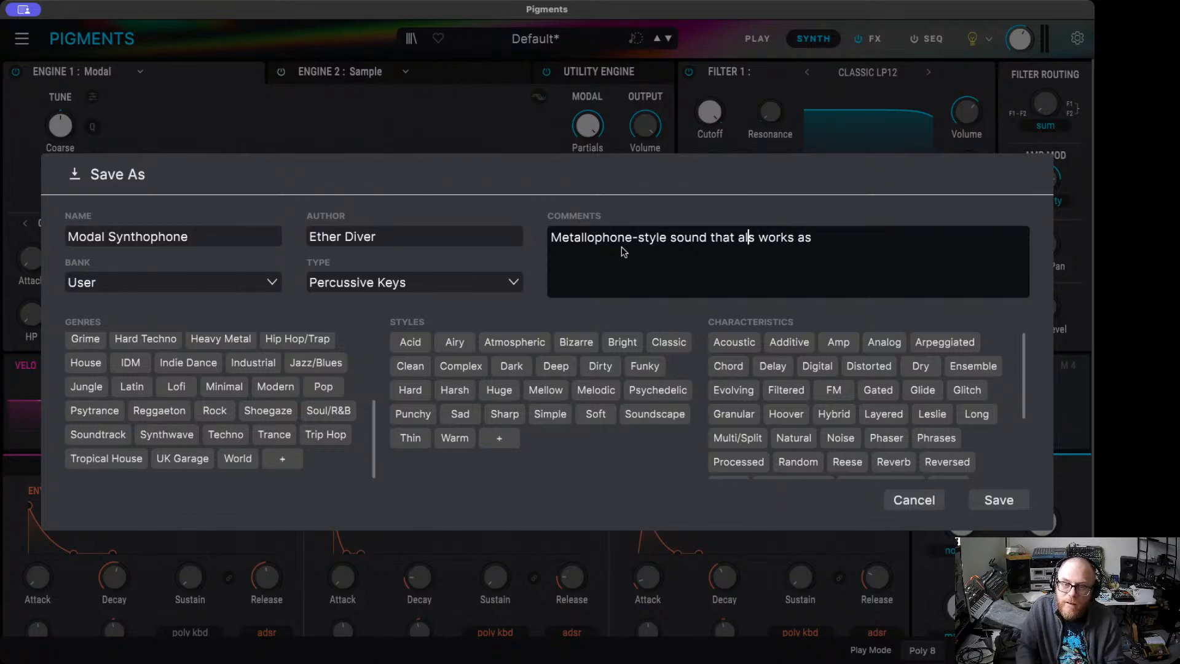
{"action": "type", "text": "orks as p"}
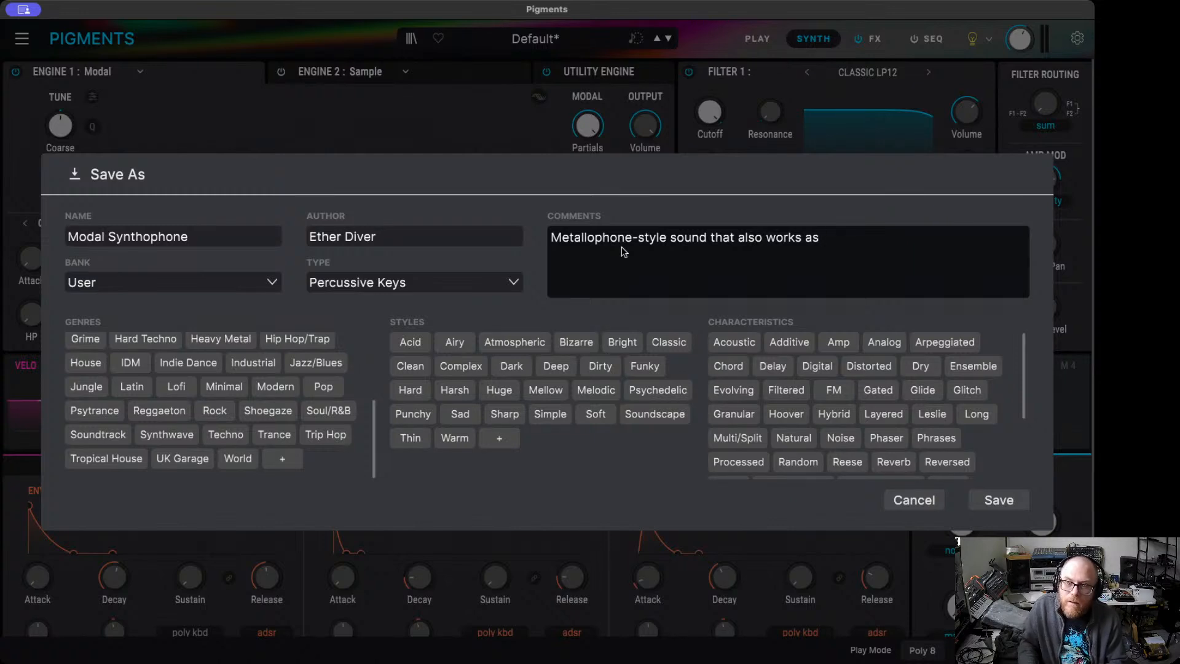
{"action": "type", "text": "ercussion"}
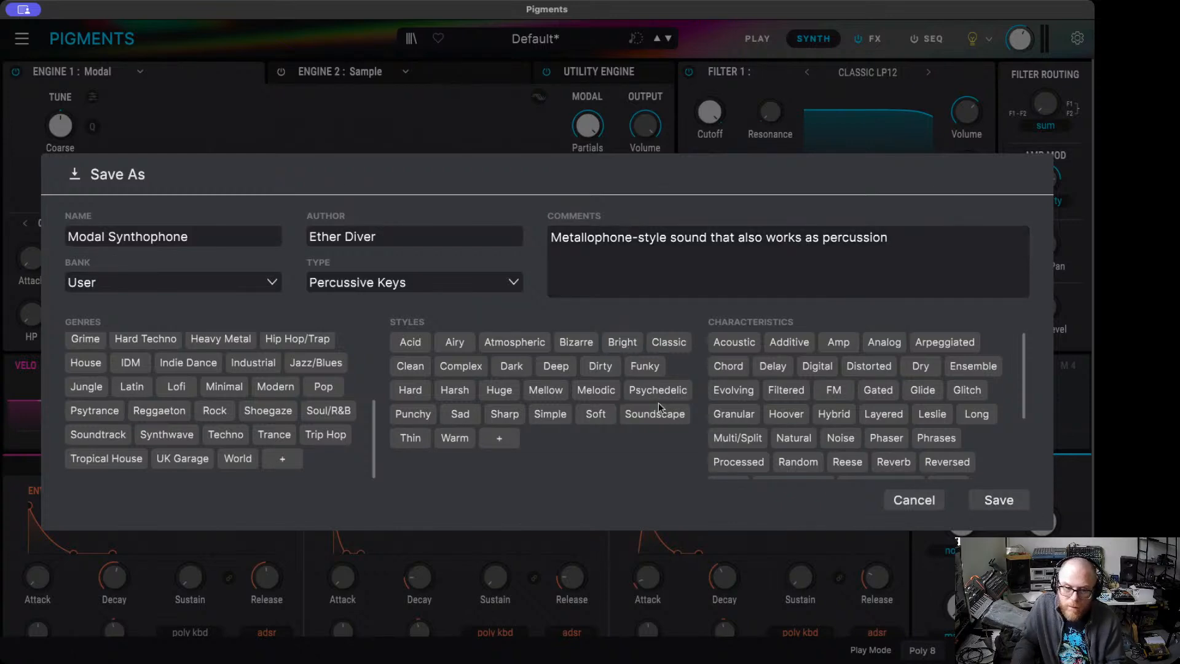
- Tag the preset with the genres IDM, Industrial, Rock, Experimental and Dubstep
{"action": "left_click", "coordinate": [129, 358]}
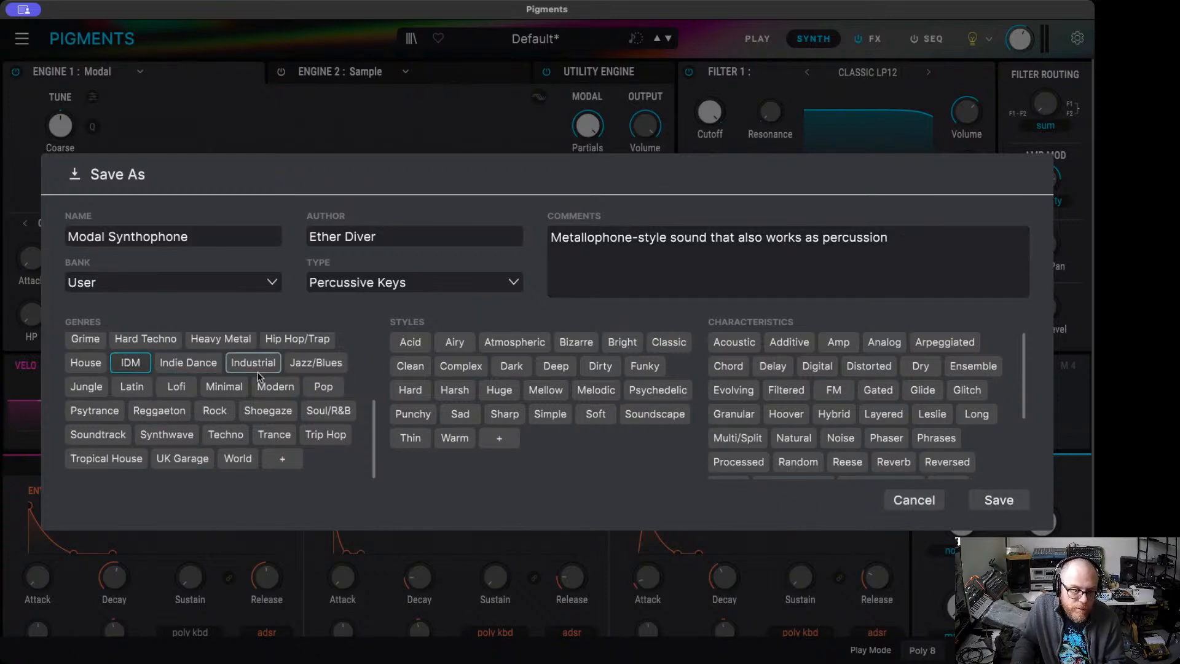
{"action": "left_click", "coordinate": [262, 368]}
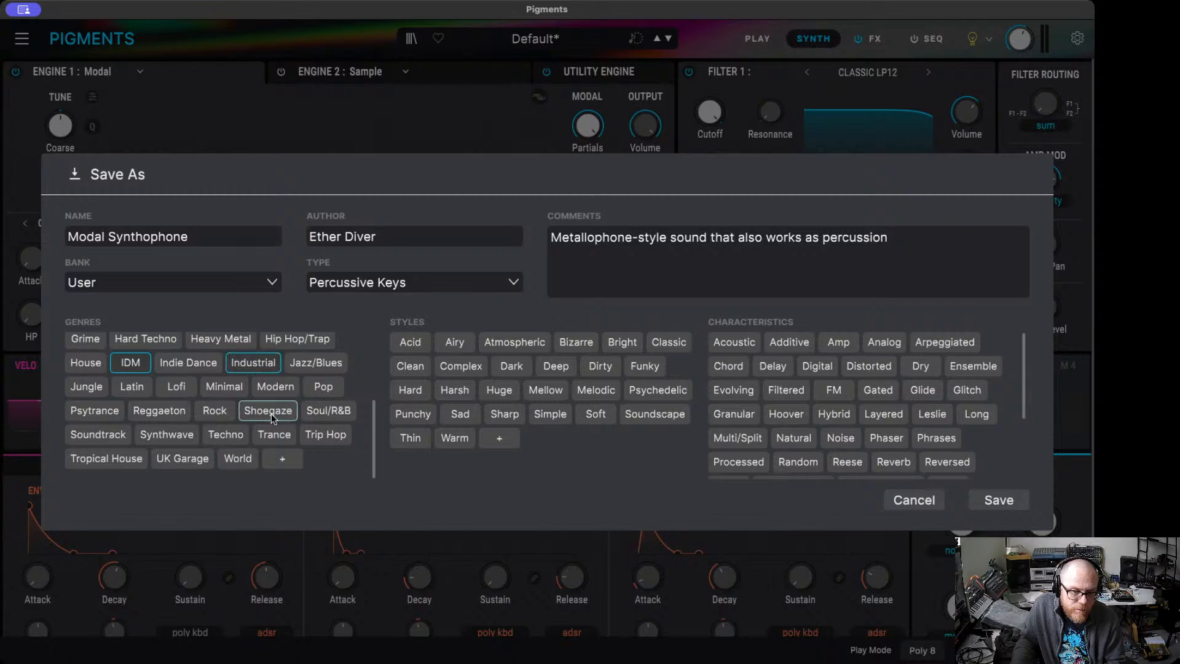
{"action": "left_click", "coordinate": [216, 412]}
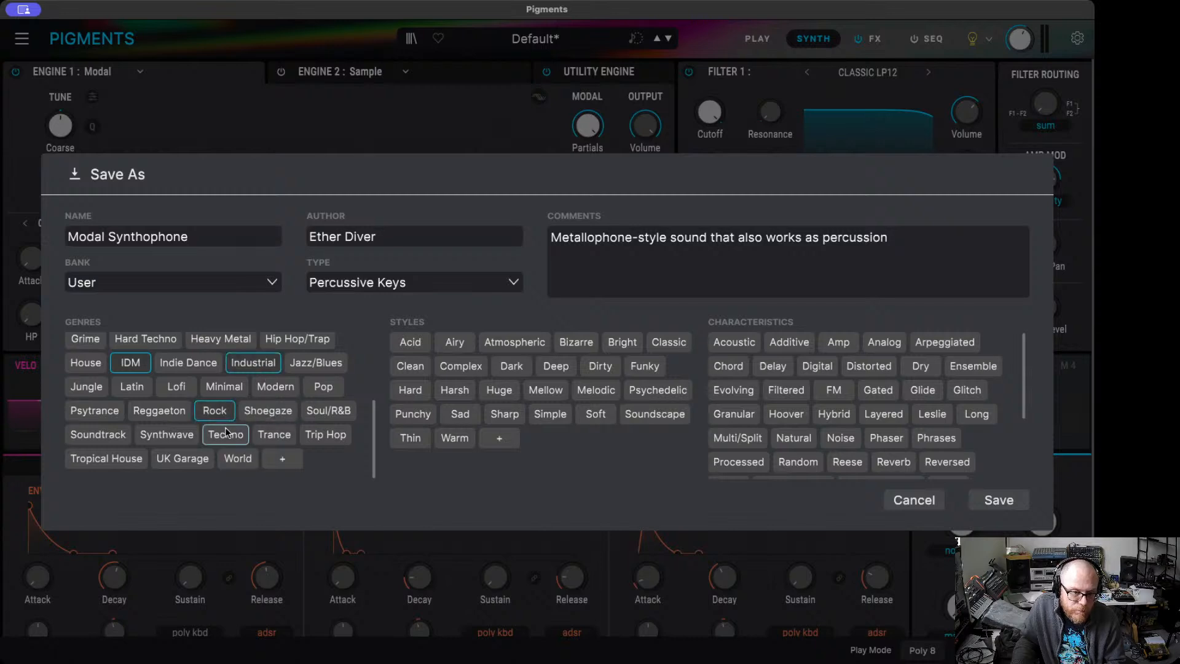
{"action": "scroll", "coordinate": [275, 430], "scroll_direction": "up", "scroll_amount": 5}
{"action": "left_click", "coordinate": [276, 416]}
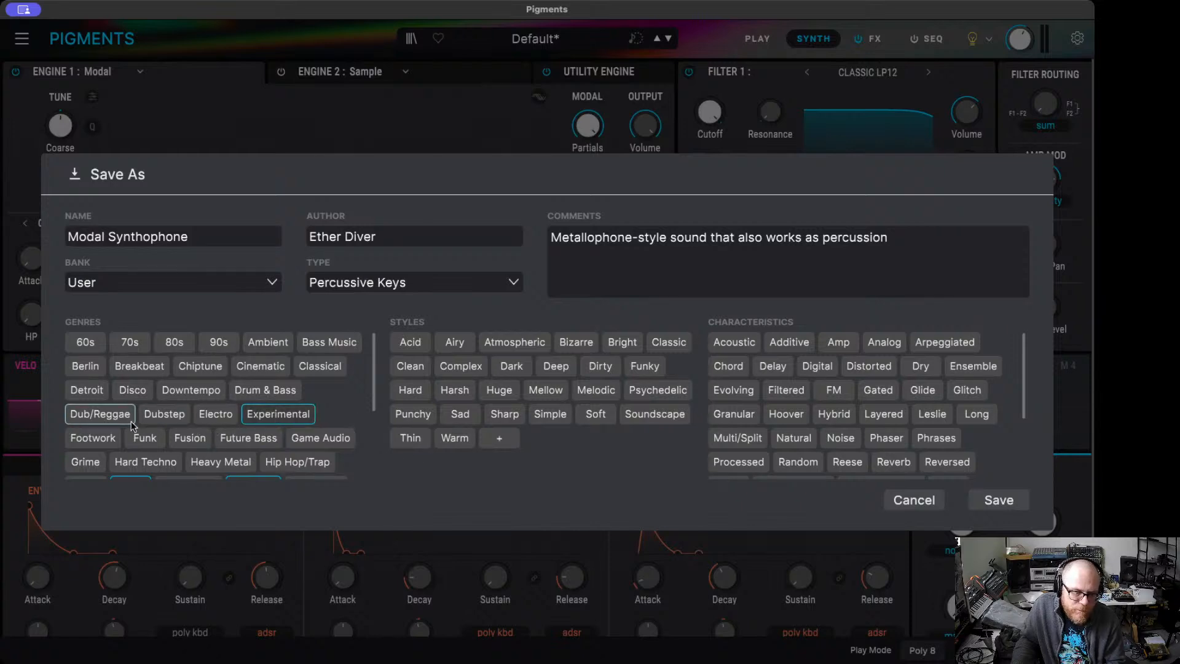
{"action": "left_click", "coordinate": [155, 415]}
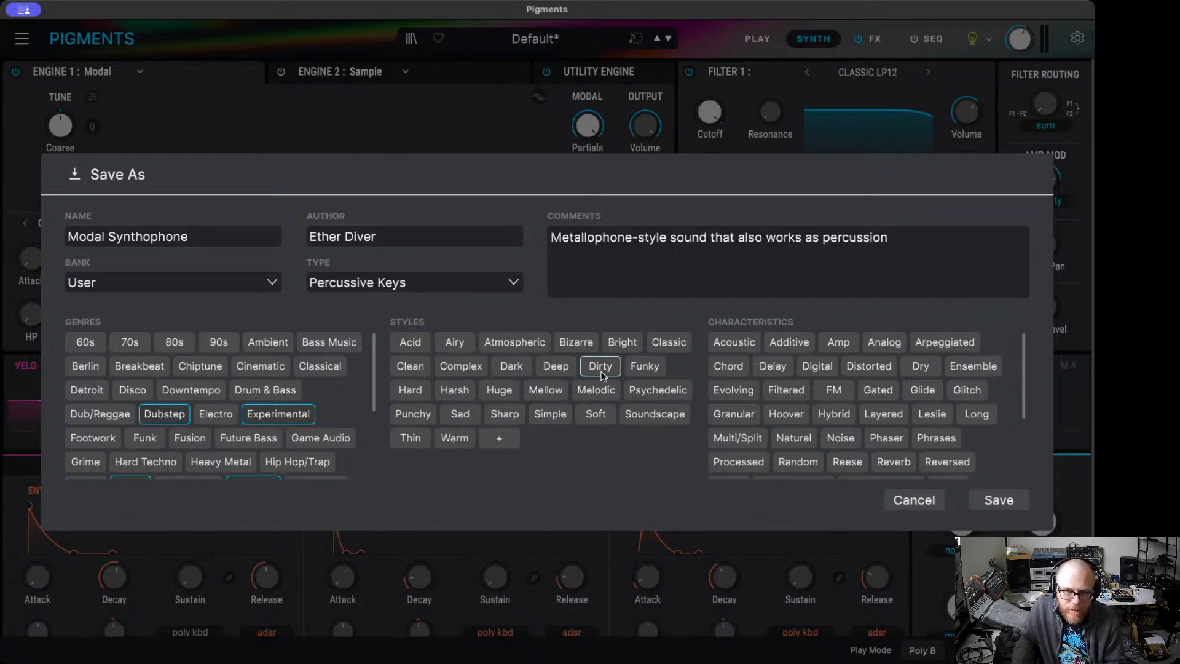
- Tag the preset with the styles Soft and Deep and the characteristic Acoustic, and save it
{"action": "left_click", "coordinate": [595, 413]}
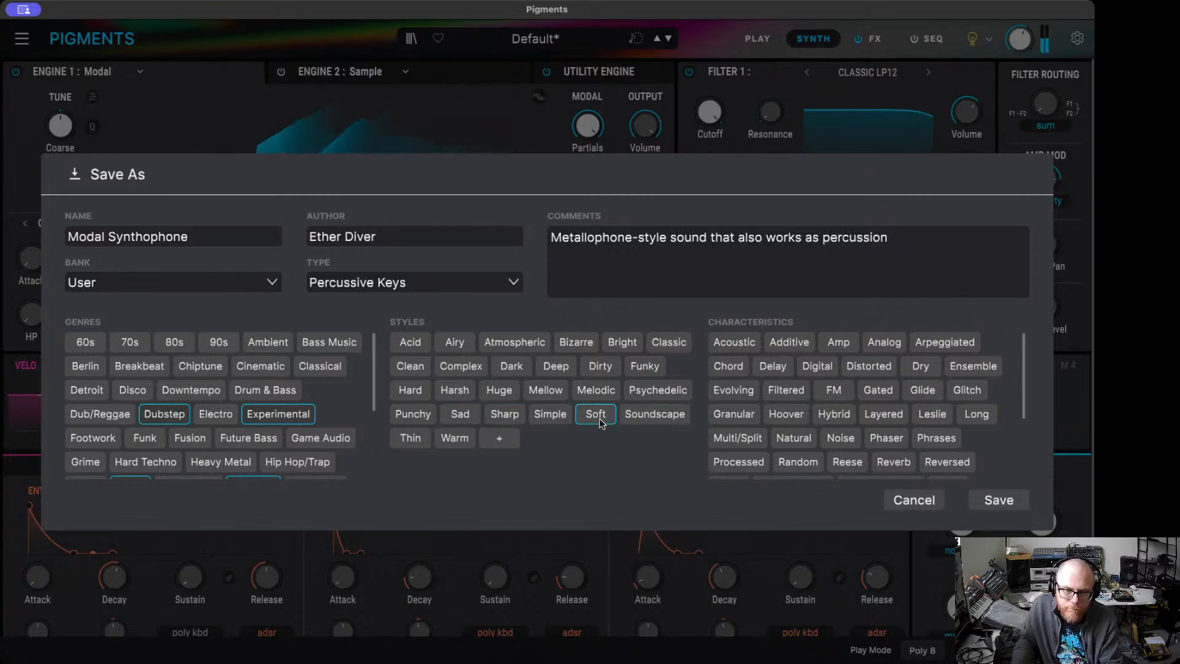
{"action": "left_click", "coordinate": [555, 369]}
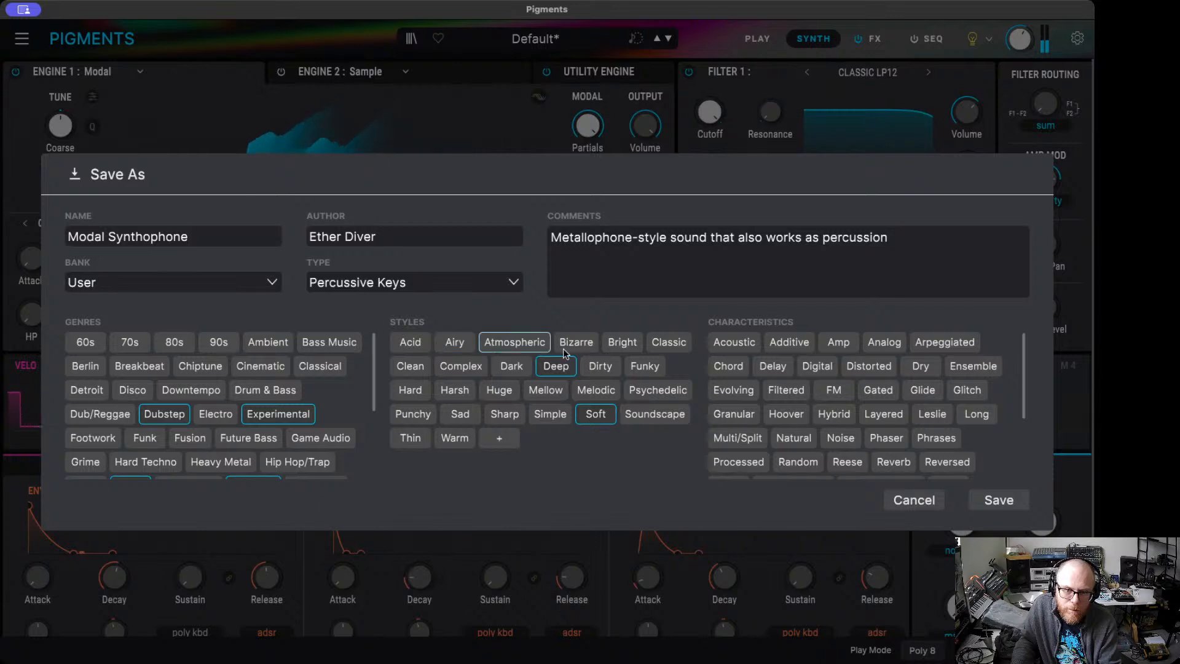
{"action": "left_click", "coordinate": [747, 348]}
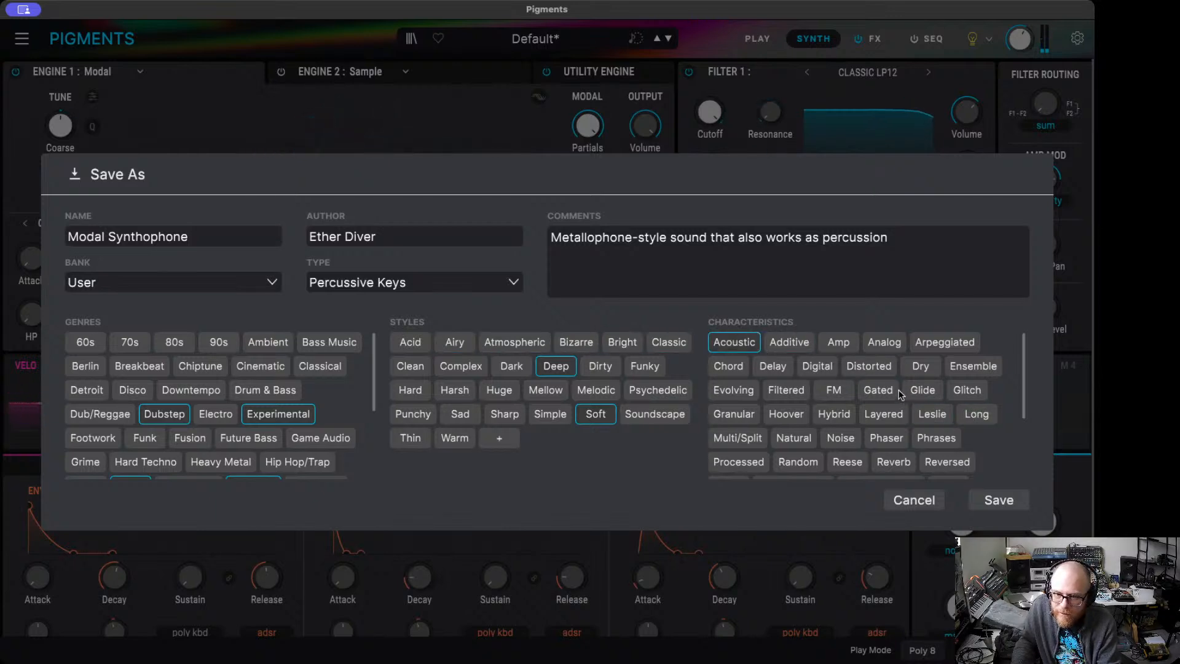
{"action": "scroll", "coordinate": [931, 412], "scroll_direction": "down", "scroll_amount": 1}
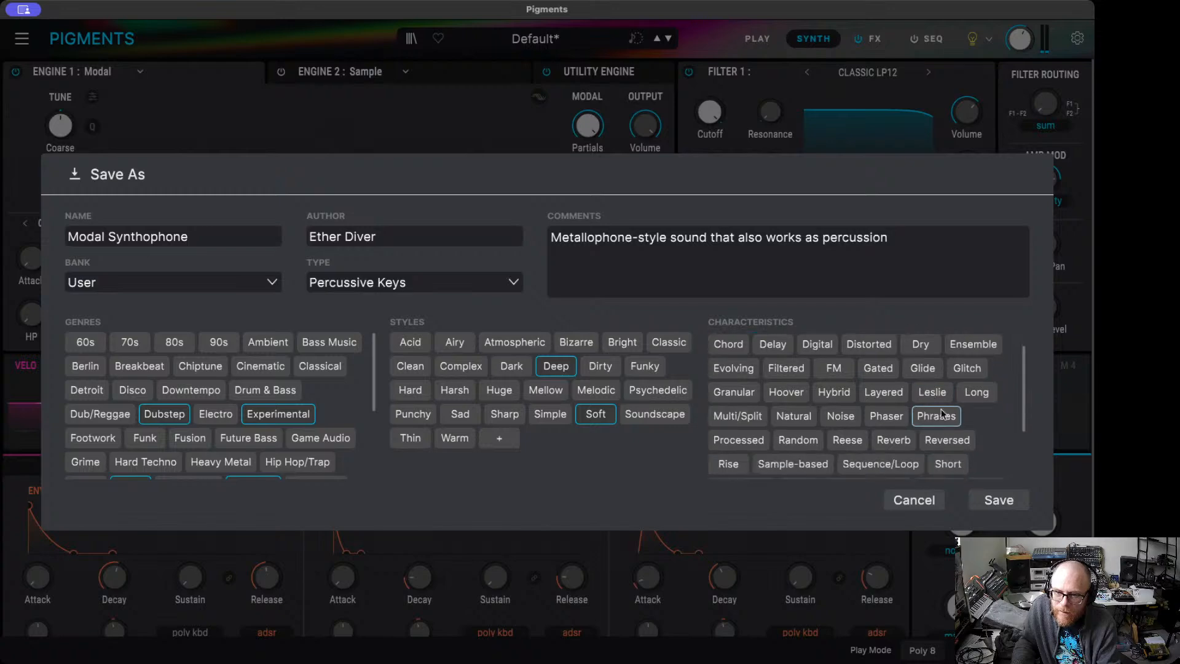
{"action": "left_click", "coordinate": [1008, 501]}
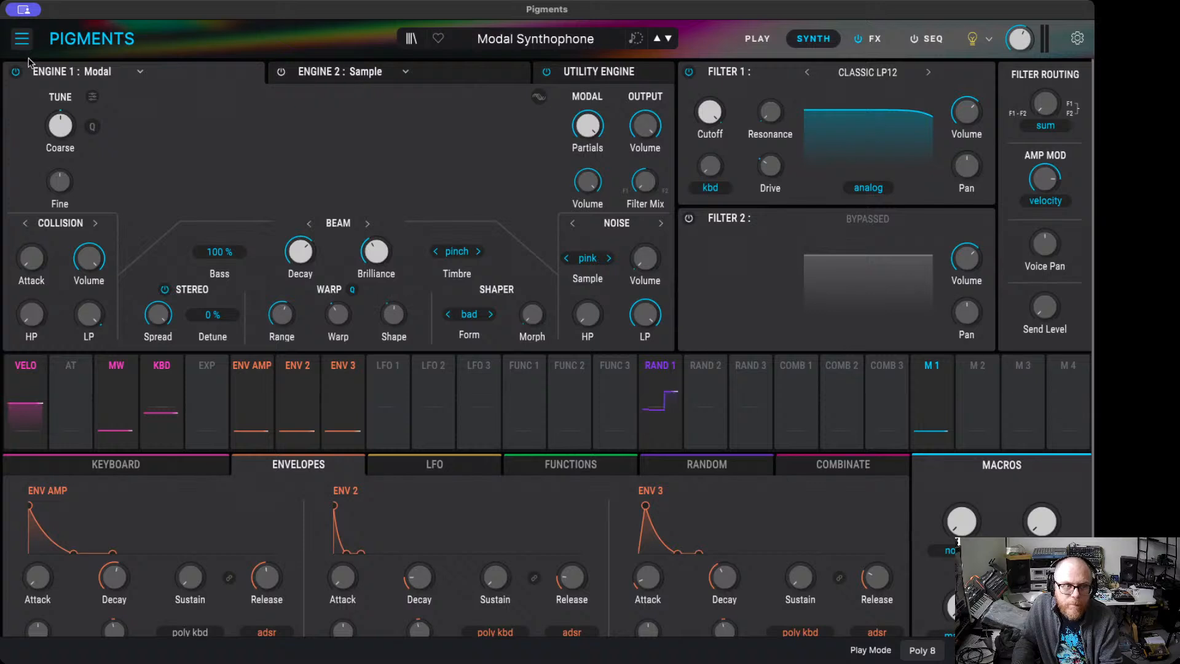
- Start a new default preset and set Engine 1's type to Harmonic
{"action": "left_click", "coordinate": [31, 63]}
{"action": "left_click", "coordinate": [107, 72]}
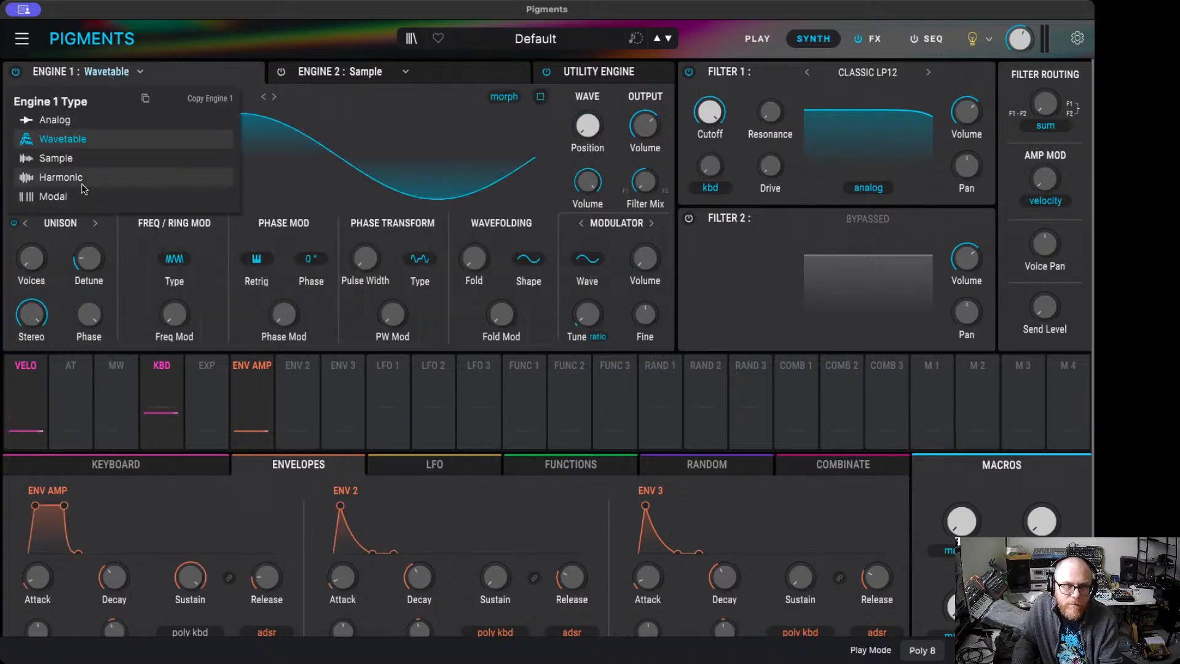
{"action": "left_click", "coordinate": [62, 139]}
{"action": "left_click", "coordinate": [133, 73]}
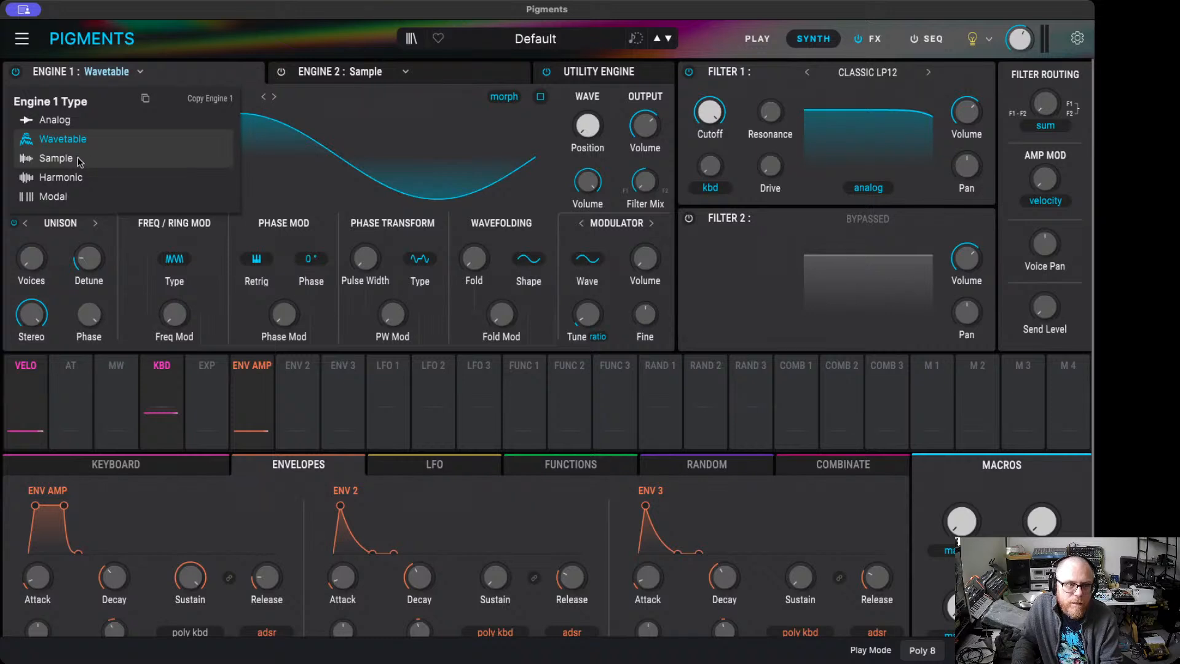
{"action": "left_click", "coordinate": [61, 177]}
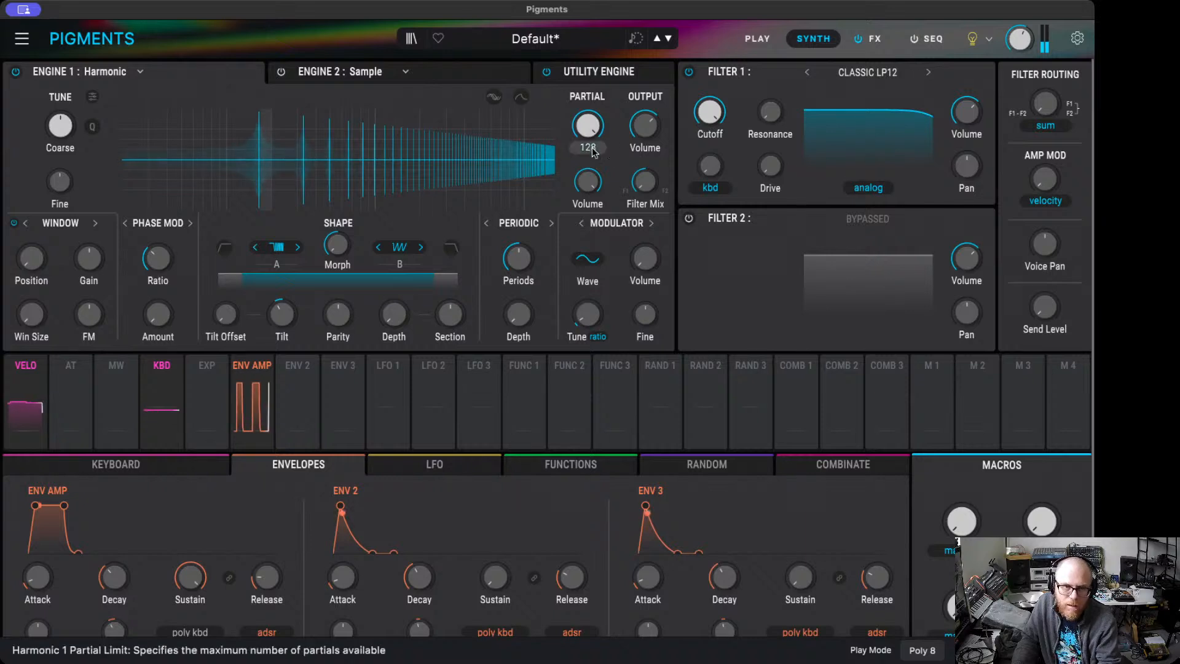
- Reduce Engine 1's number of partials to only a few
{"action": "left_click_drag", "start_coordinate": [588, 125], "coordinate": [588, 234]}
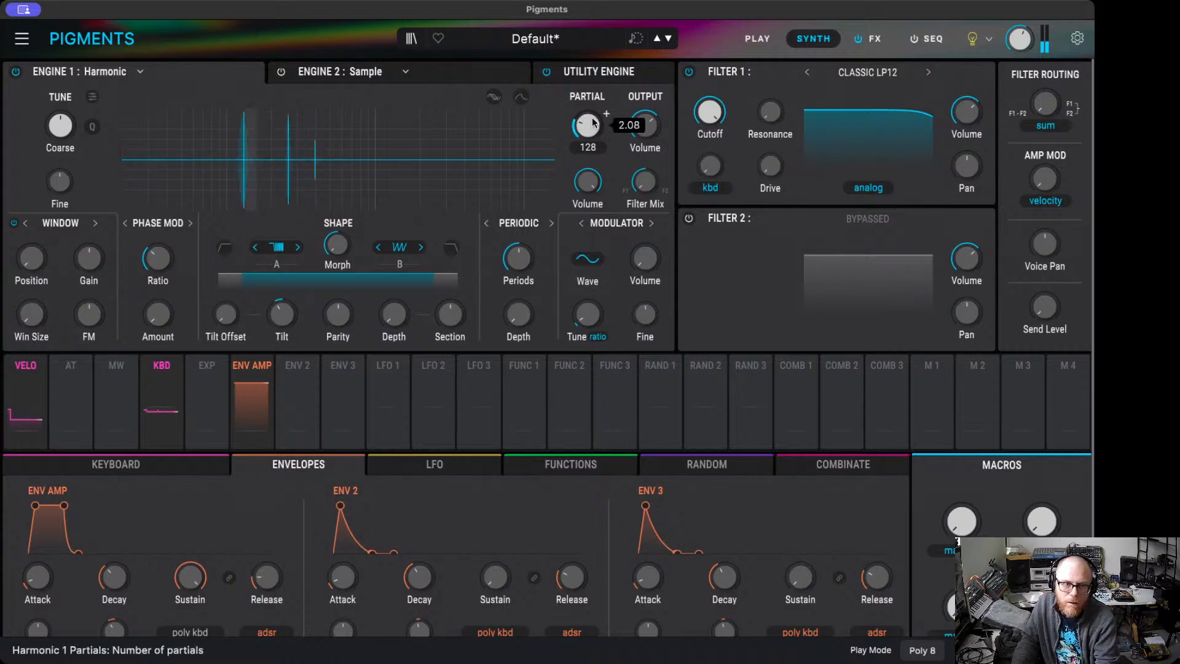
{"action": "left_click_drag", "start_coordinate": [587, 125], "coordinate": [587, 114]}
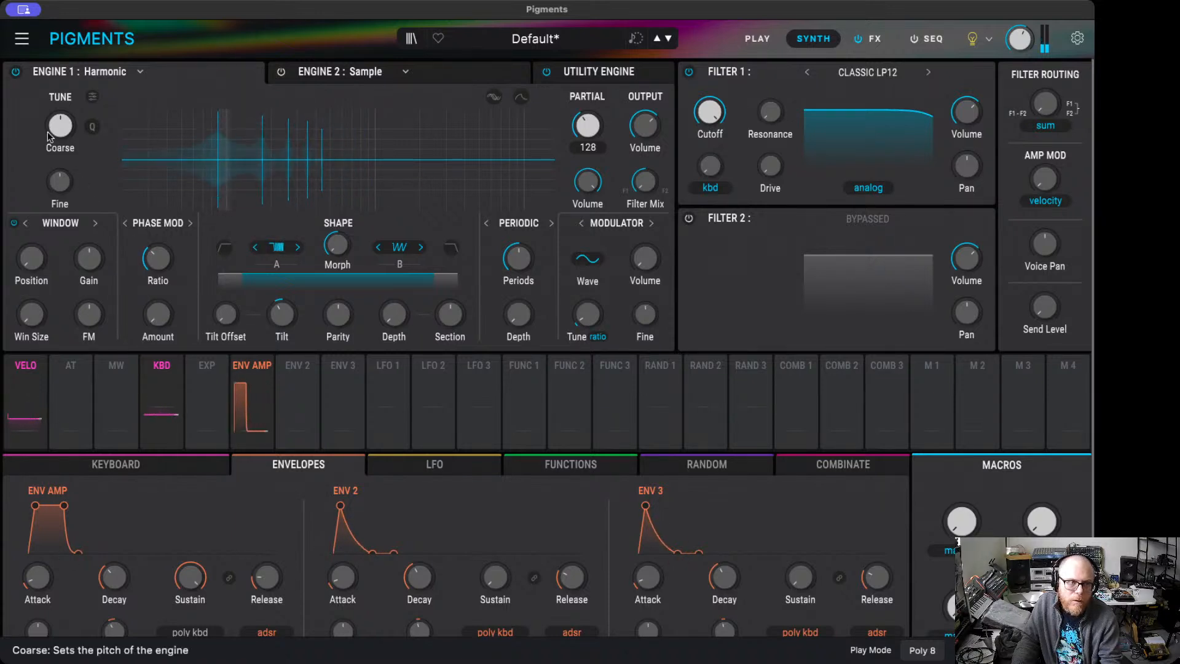
- Give Env Amp and Env 2 immediate attacks and short decays, with no sustain and about 507 ms release on Env Amp
{"action": "mouse_move", "coordinate": [63, 142]}
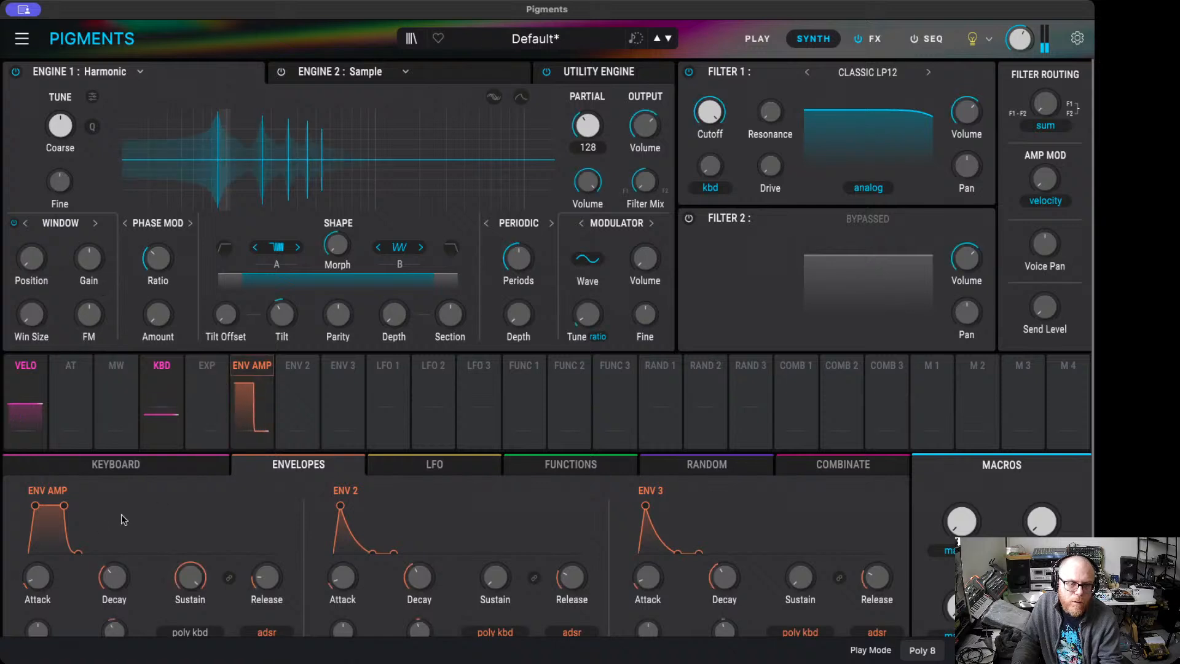
{"action": "left_click_drag", "start_coordinate": [66, 516], "coordinate": [45, 552]}
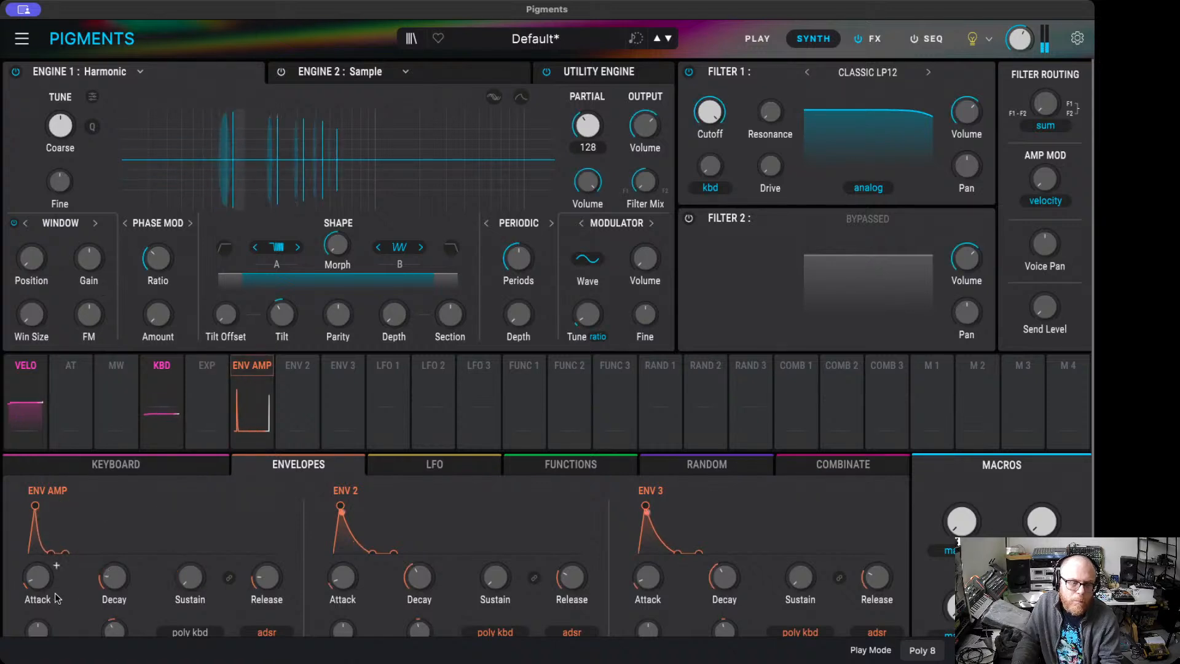
{"action": "left_click_drag", "start_coordinate": [37, 506], "coordinate": [9, 503]}
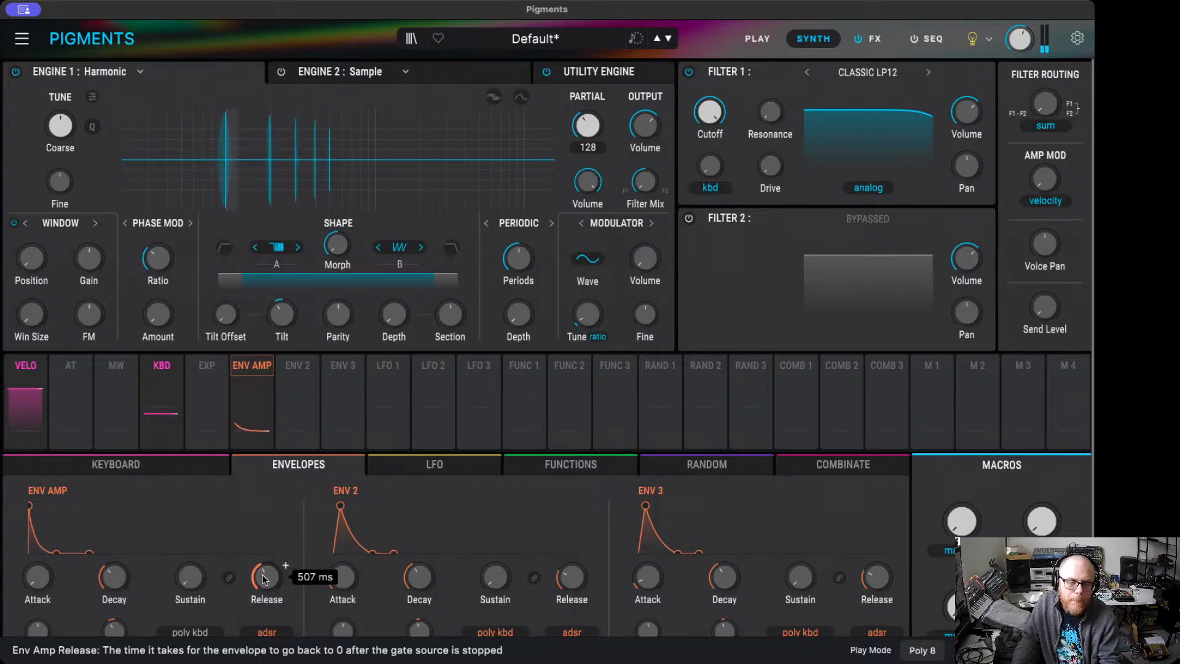
{"action": "left_click_drag", "start_coordinate": [266, 576], "coordinate": [263, 579]}
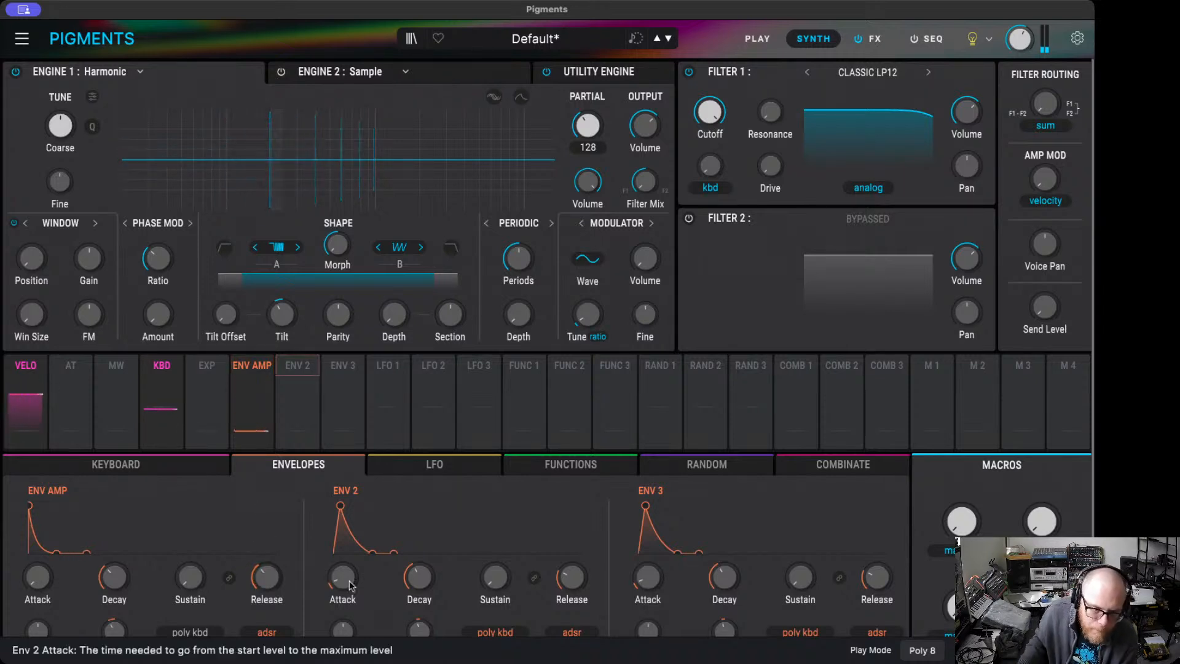
{"action": "left_click_drag", "start_coordinate": [342, 505], "coordinate": [301, 510]}
{"action": "left_click_drag", "start_coordinate": [419, 576], "coordinate": [438, 565]}
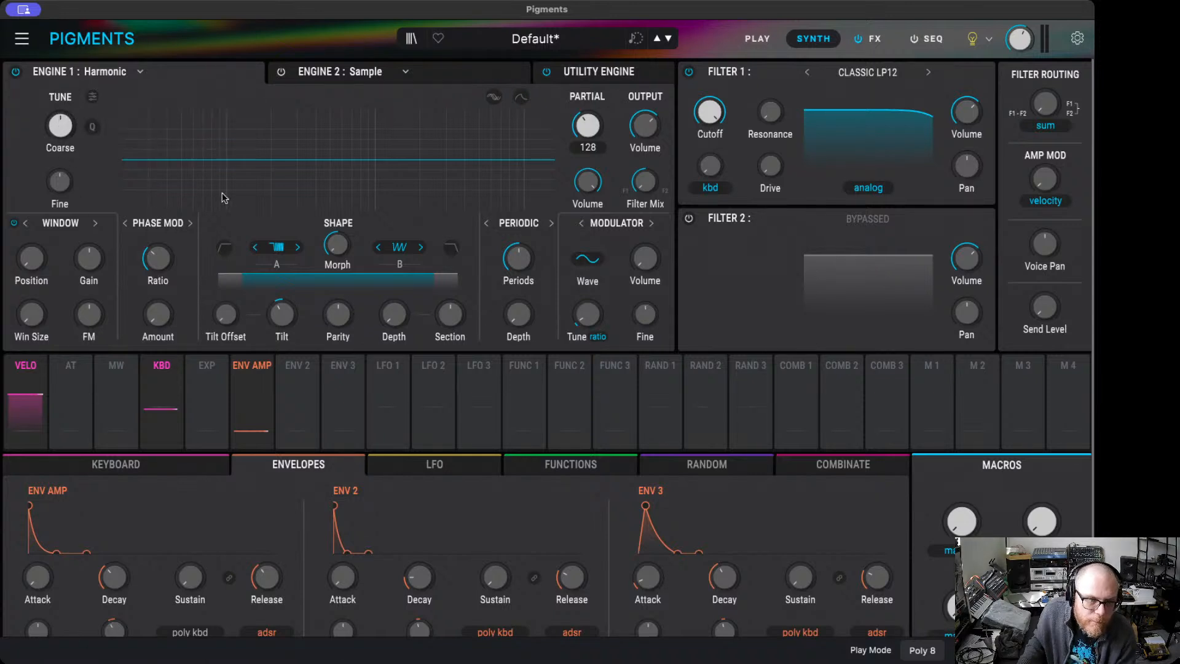
- Try raising Engine 1's Shape Depth to 100% and 141%, and return it to zero
{"action": "left_click_drag", "start_coordinate": [398, 316], "coordinate": [397, 270]}
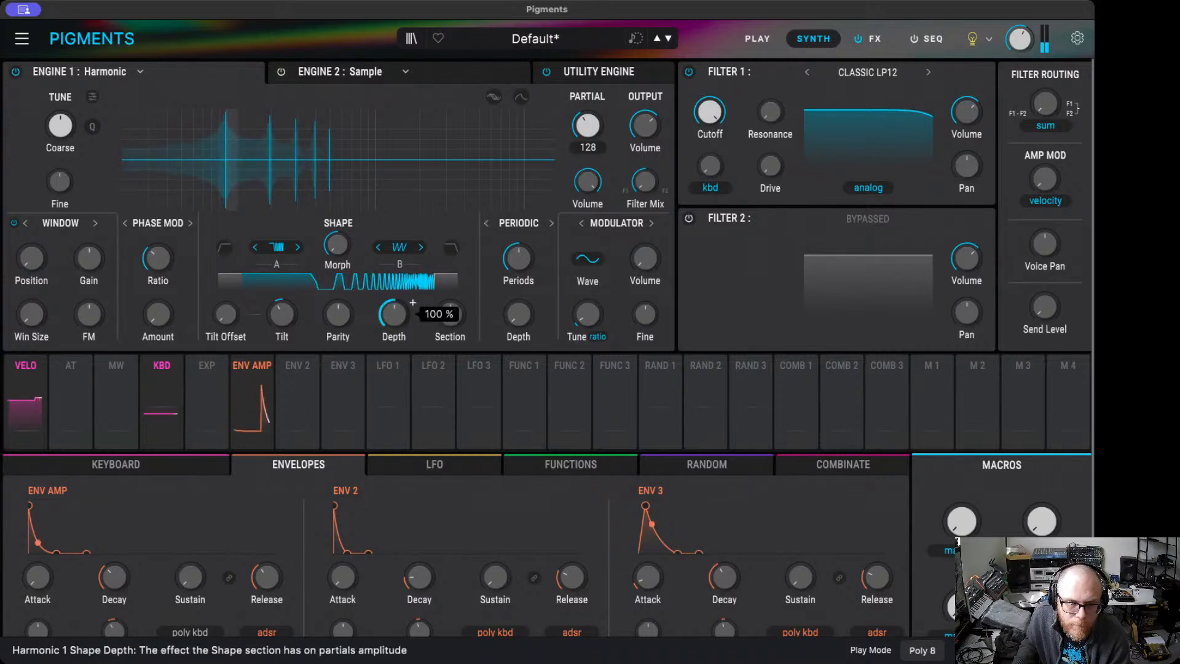
{"action": "left_click_drag", "start_coordinate": [395, 315], "coordinate": [393, 252]}
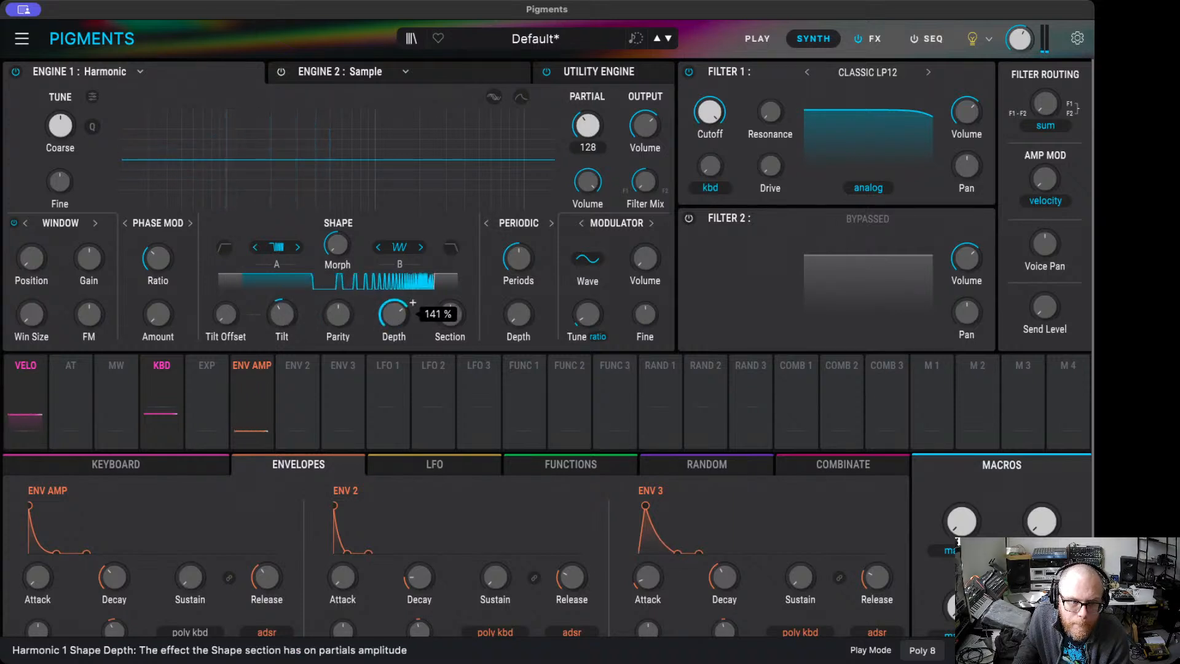
{"action": "left_click_drag", "start_coordinate": [394, 314], "coordinate": [394, 366]}
- Set Engine 1's Periods to minimum and its modulation type to Freq Mod, and raise the engine's output volume
{"action": "left_click_drag", "start_coordinate": [518, 258], "coordinate": [518, 228]}
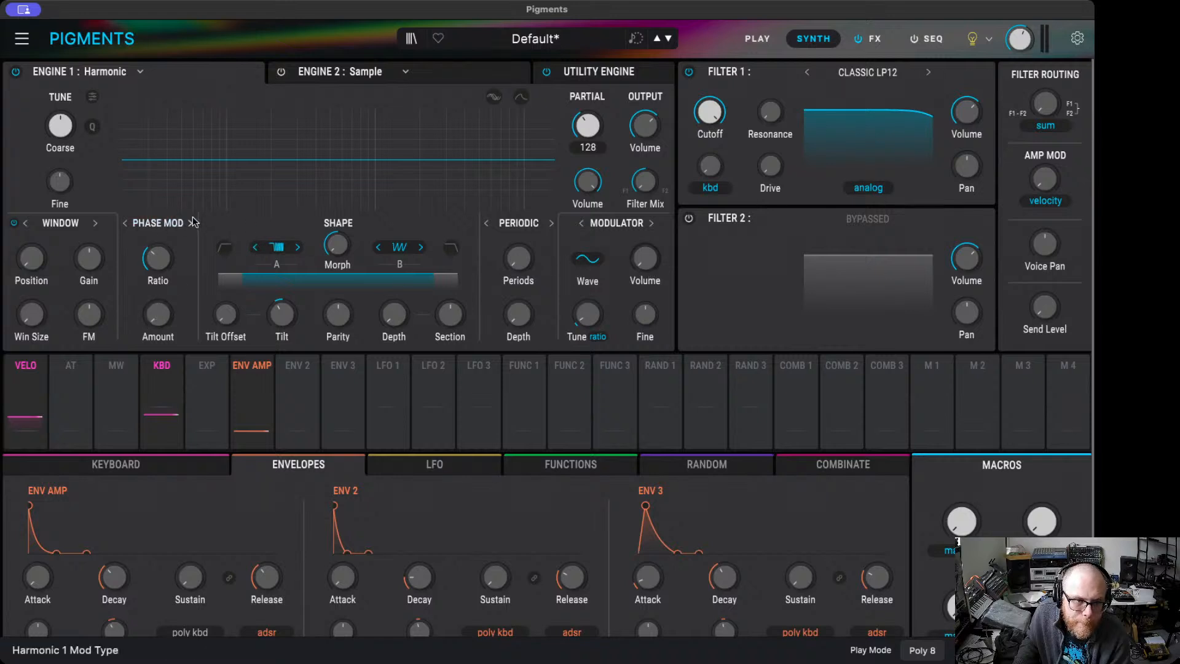
{"action": "mouse_move", "coordinate": [171, 310]}
{"action": "left_mouse_down"}
{"action": "mouse_move", "coordinate": [176, 286]}
{"action": "mouse_move", "coordinate": [173, 302]}
{"action": "left_mouse_up"}
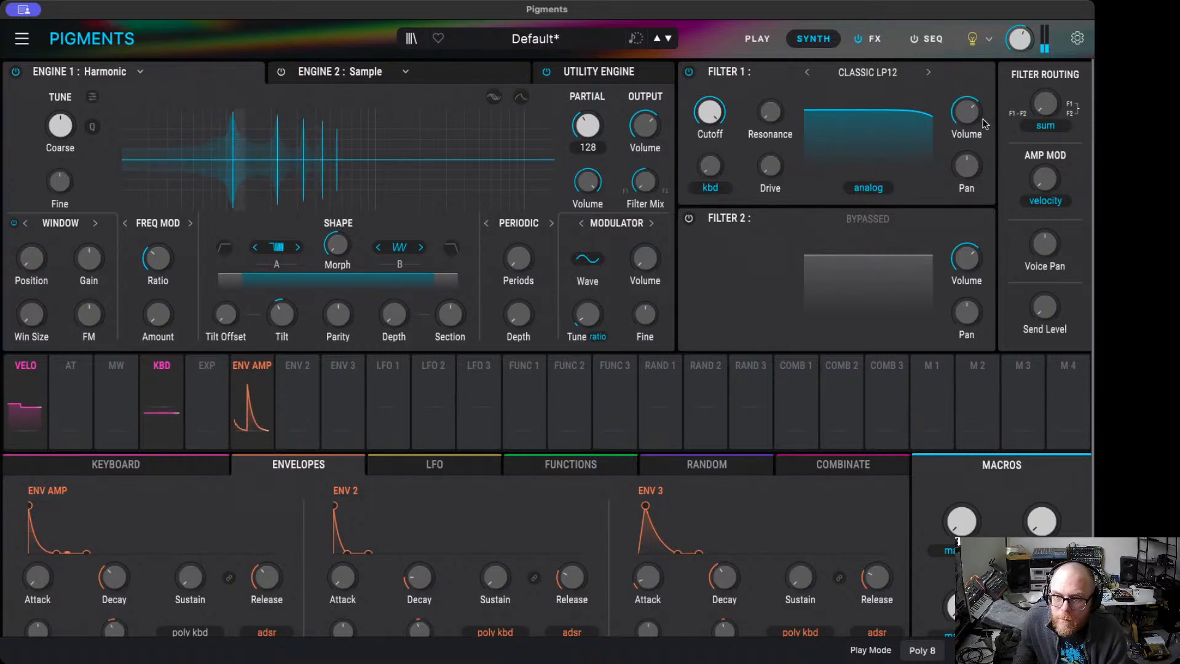
{"action": "mouse_move", "coordinate": [663, 114]}
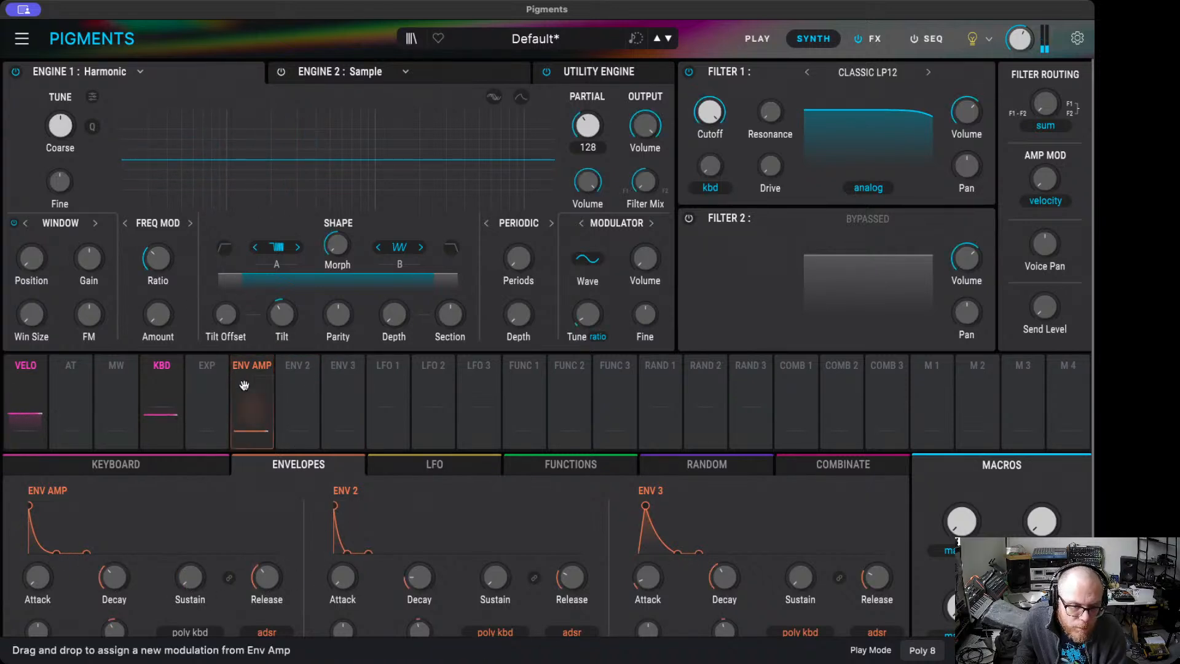
- Try modulating Engine 1's Coarse by 0.43 and Freq Mod Amount by 0.51 with Env 2, and remove both routings
{"action": "left_click", "coordinate": [298, 403]}
{"action": "left_click_drag", "start_coordinate": [60, 112], "coordinate": [59, 98]}
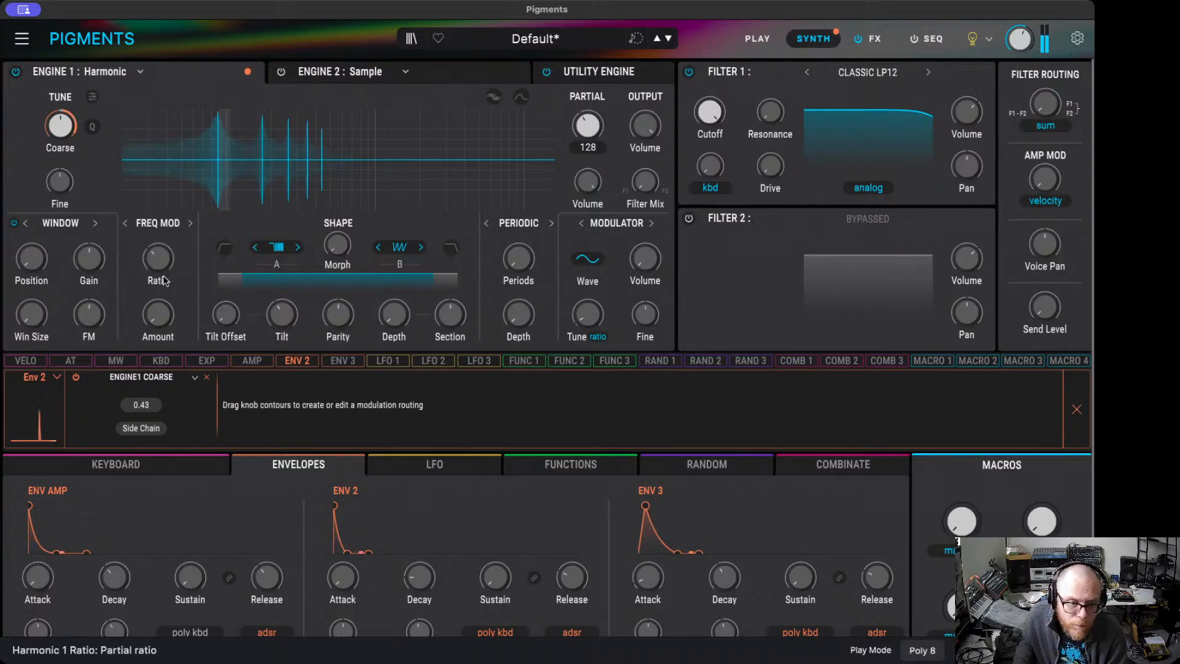
{"action": "mouse_move", "coordinate": [153, 307]}
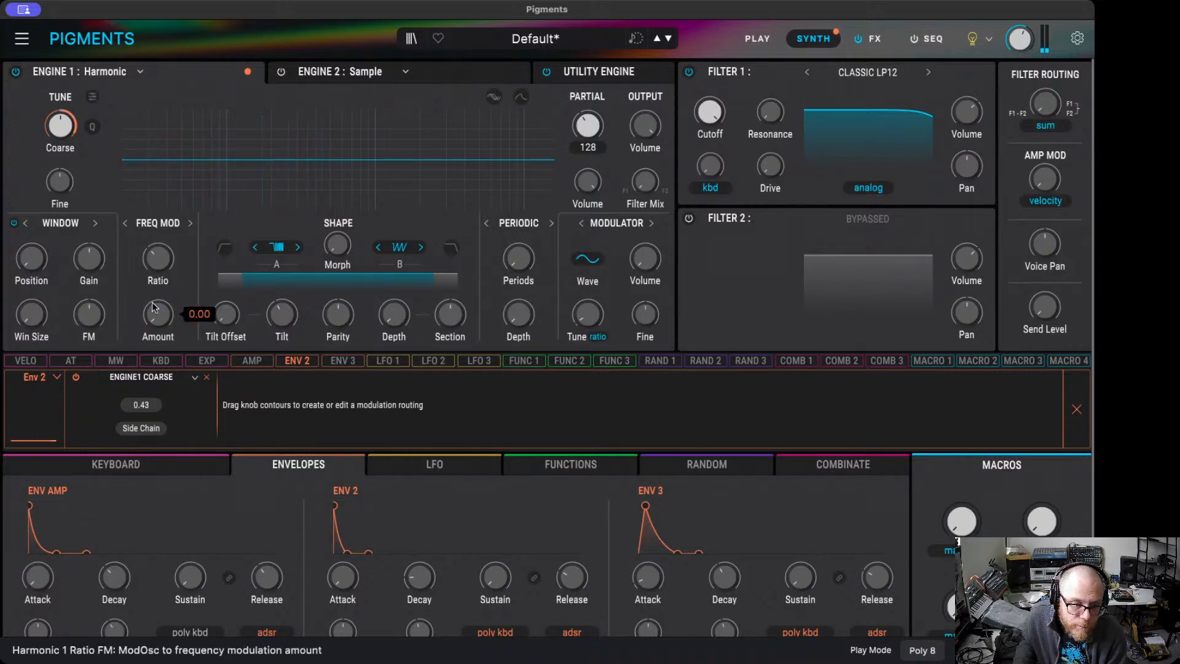
{"action": "left_click_drag", "start_coordinate": [153, 307], "coordinate": [153, 301]}
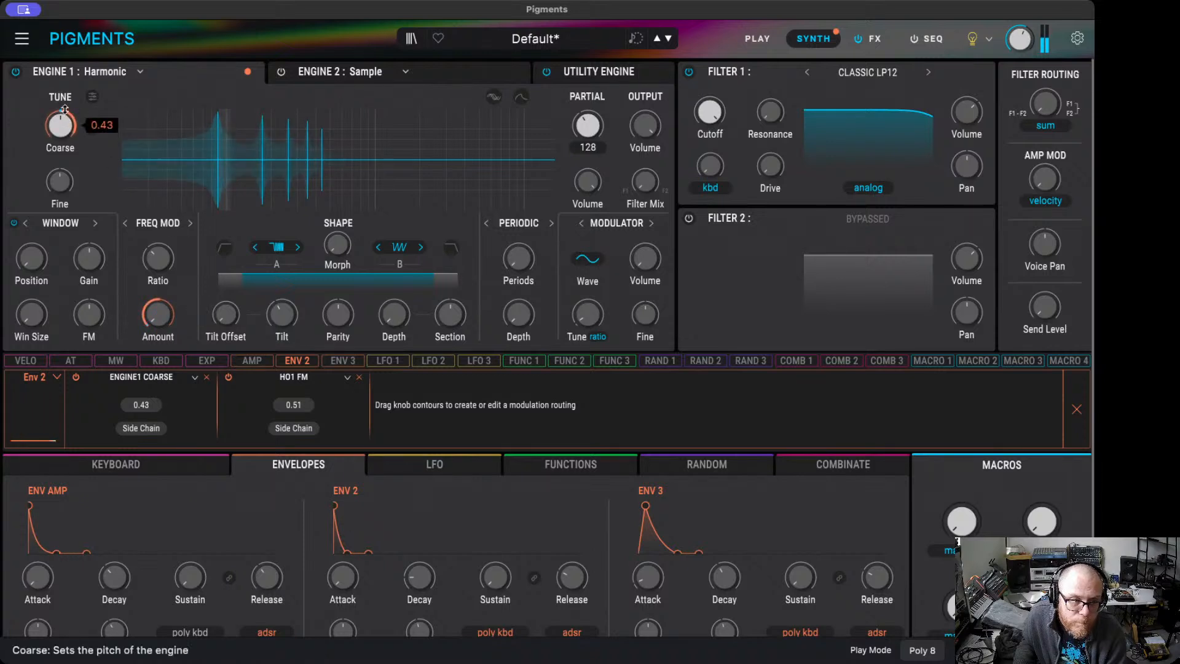
{"action": "left_click", "coordinate": [207, 377]}
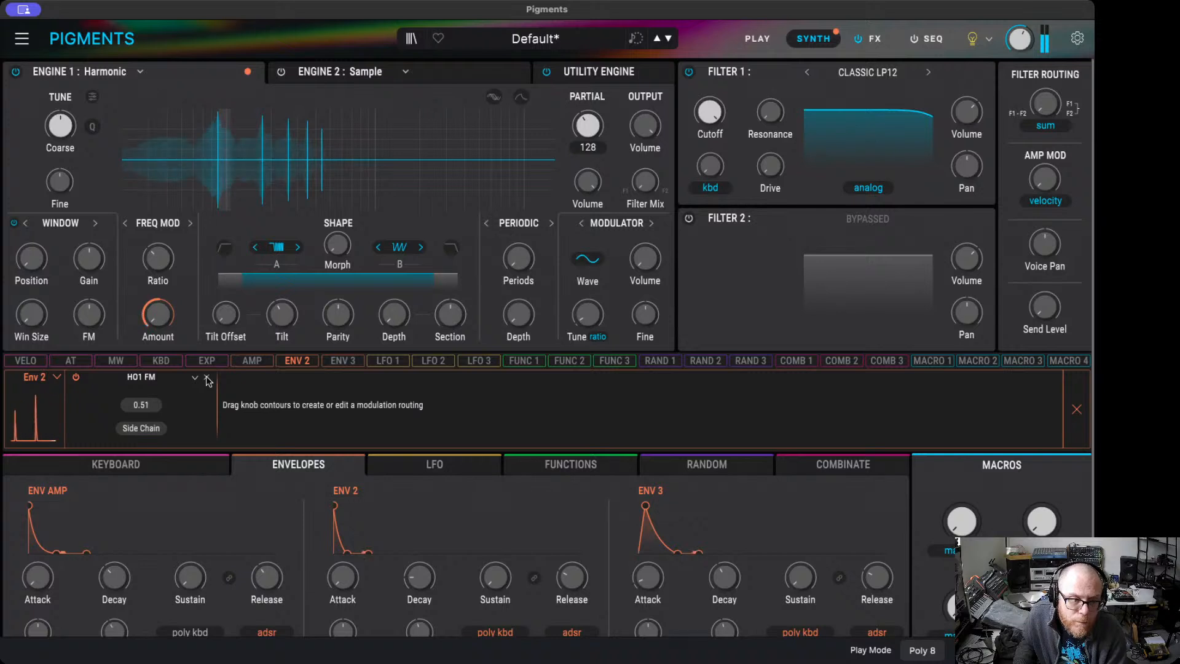
{"action": "left_click", "coordinate": [206, 377]}
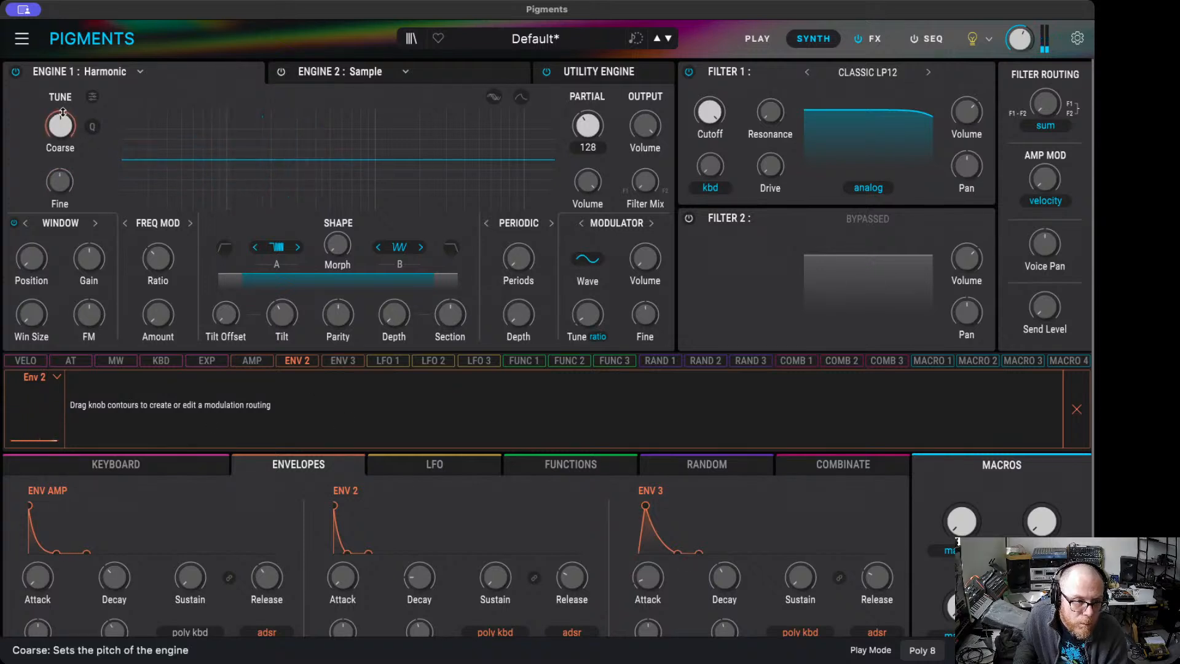
- Modulate Engine 1's Coarse tuning by 0.39 and Freq Mod Amount by 0.43 with Env 2
{"action": "left_click_drag", "start_coordinate": [60, 111], "coordinate": [60, 98]}
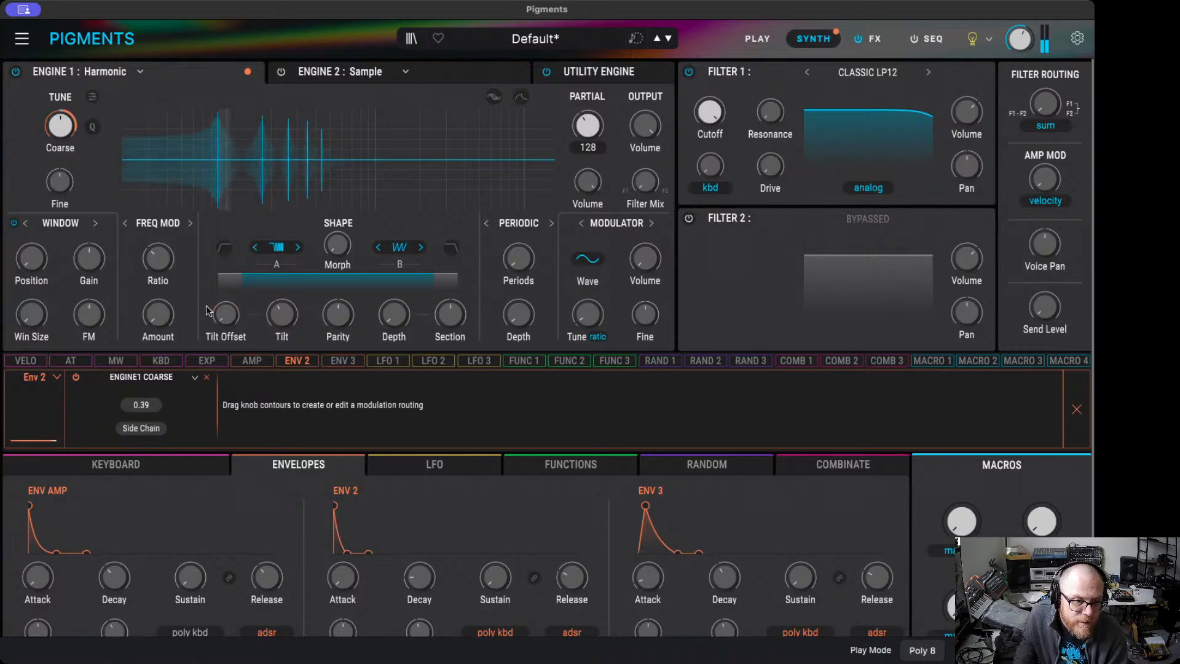
{"action": "left_click_drag", "start_coordinate": [150, 299], "coordinate": [151, 288]}
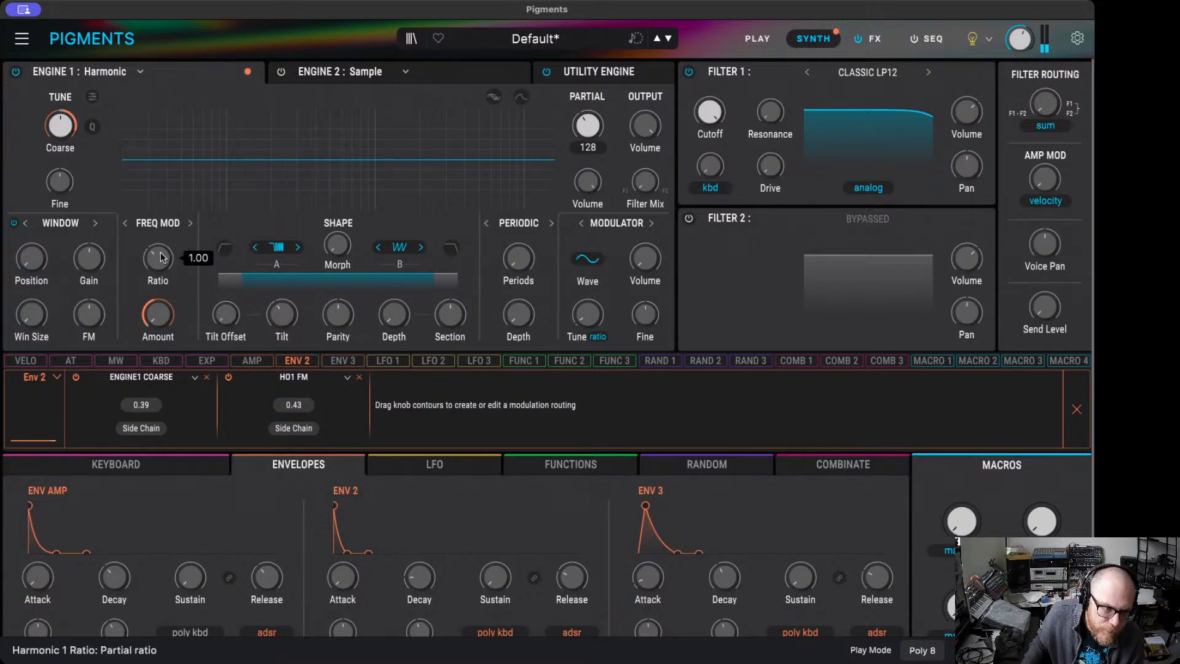
- Set the Freq Mod Ratio to 2.00 after trying higher ratios, and raise the Modulator's Fine tuning to about 0.2 st
{"action": "left_click_drag", "start_coordinate": [159, 258], "coordinate": [159, 243]}
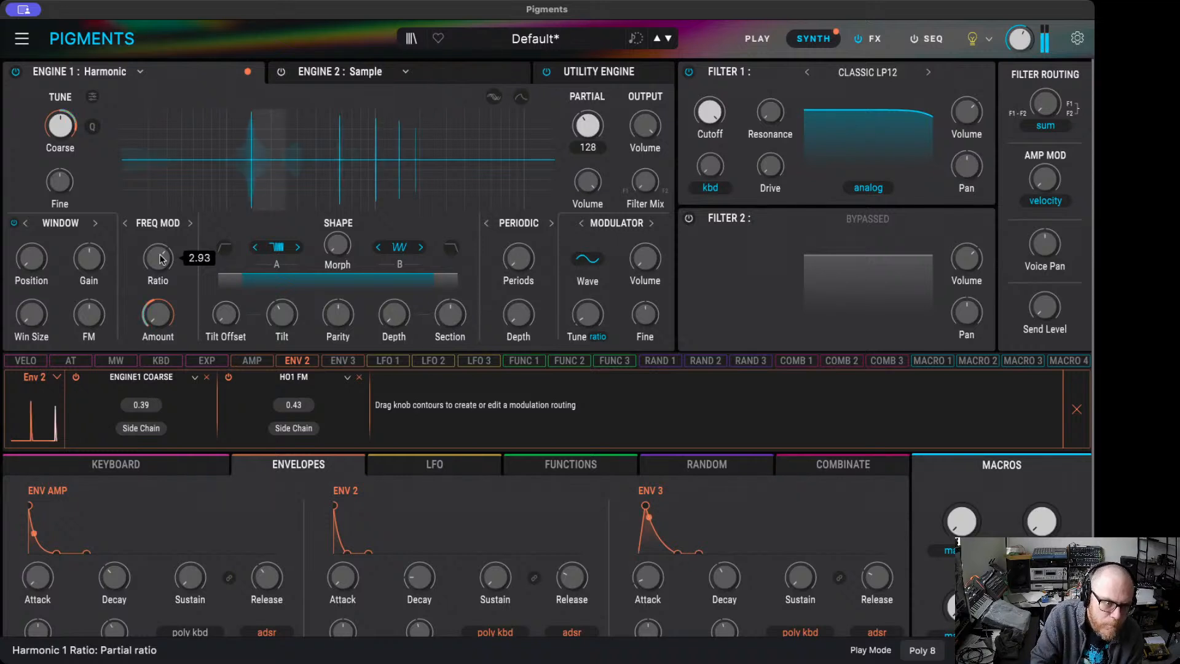
{"action": "left_click_drag", "start_coordinate": [158, 266], "coordinate": [158, 265]}
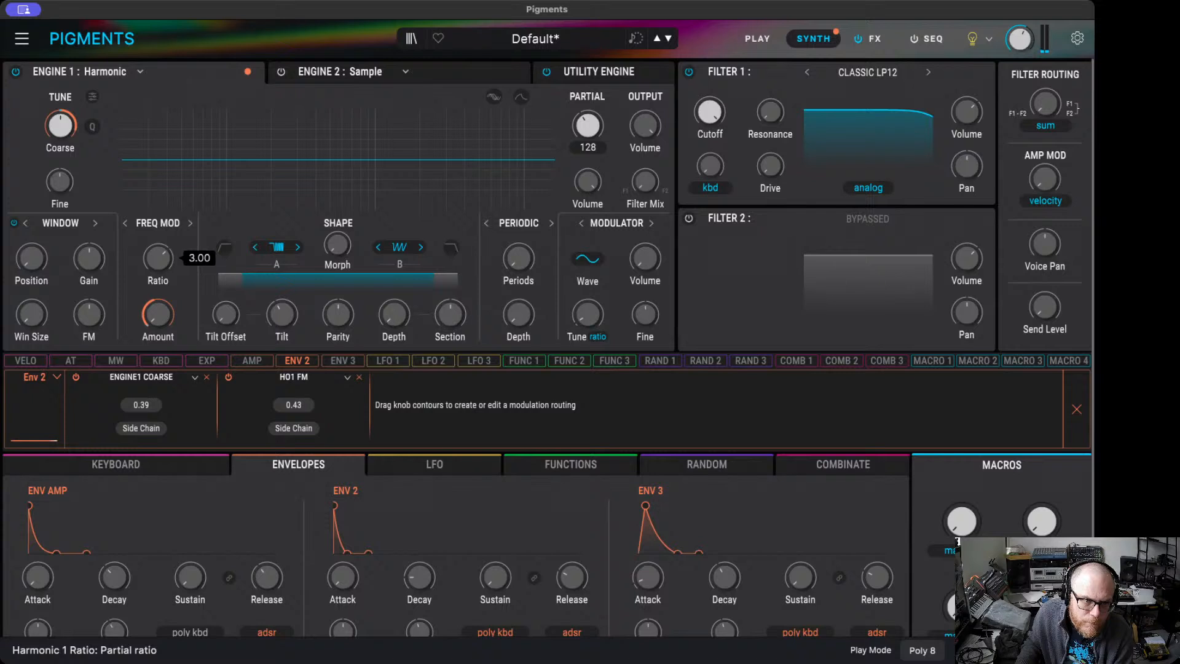
{"action": "left_click_drag", "start_coordinate": [159, 268], "coordinate": [160, 258]}
{"action": "left_click", "coordinate": [191, 224]}
{"action": "left_click", "coordinate": [190, 223]}
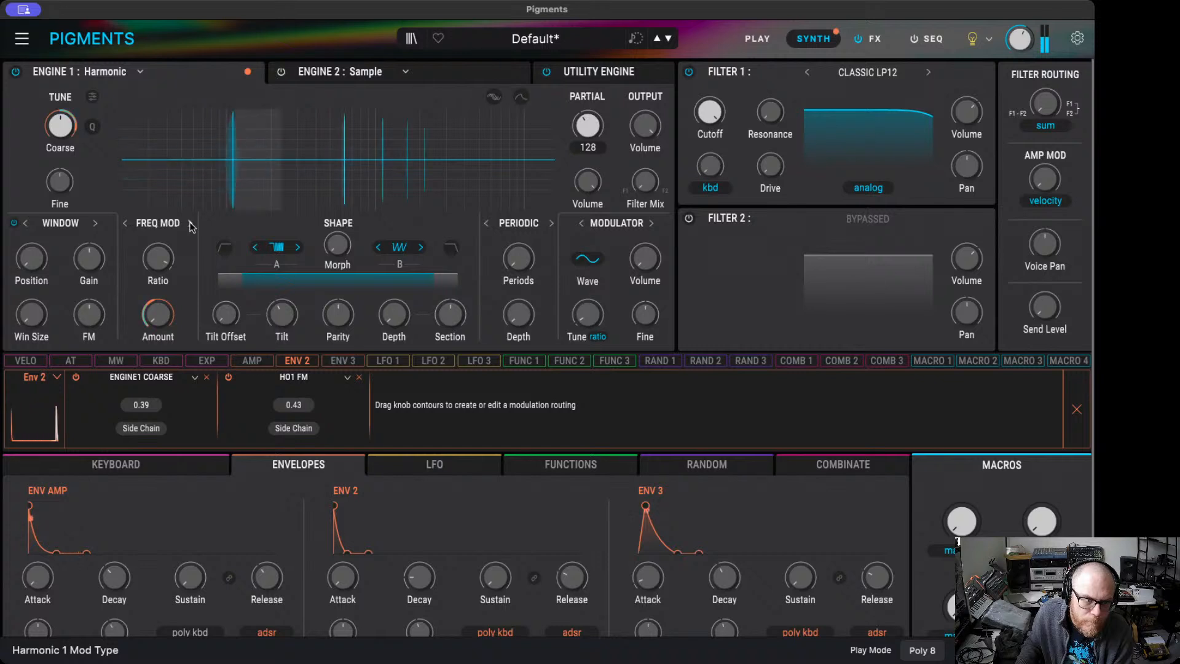
{"action": "left_click_drag", "start_coordinate": [158, 258], "coordinate": [158, 277]}
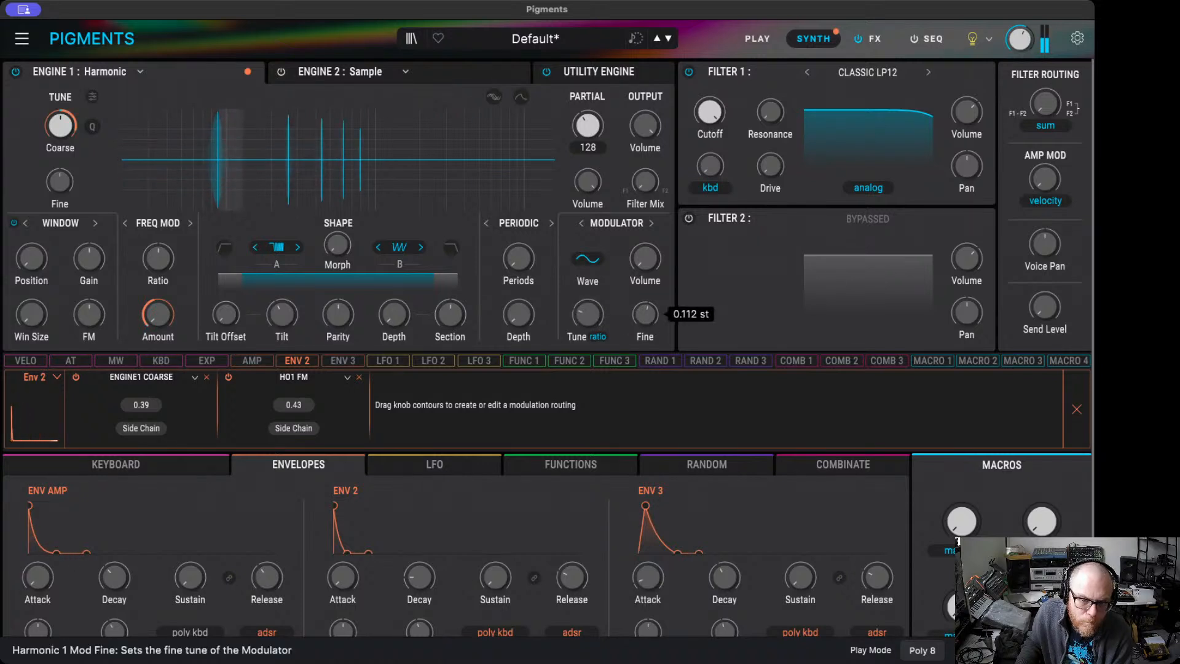
{"action": "left_click_drag", "start_coordinate": [649, 324], "coordinate": [650, 317]}
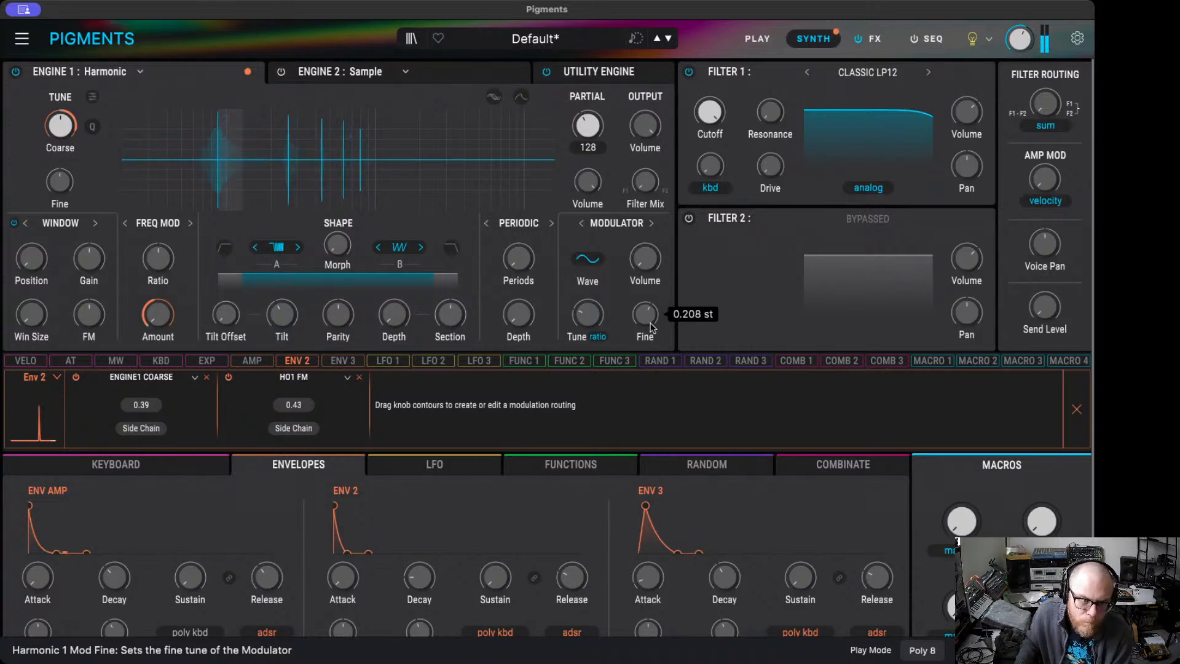
{"action": "mouse_move", "coordinate": [164, 263]}
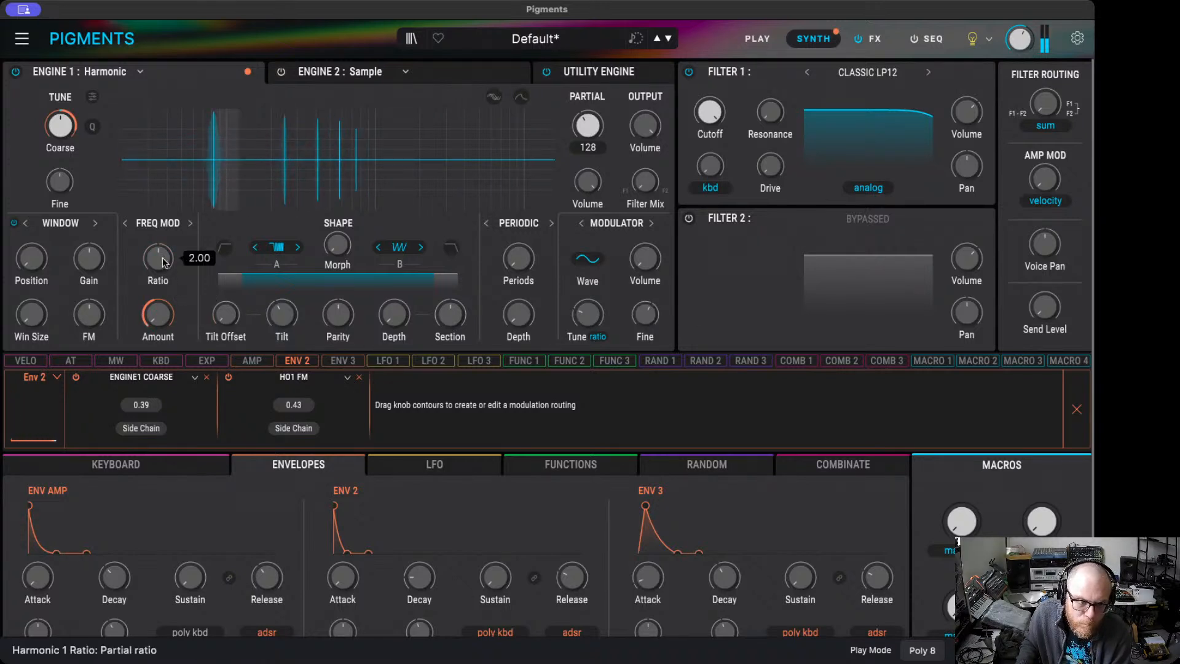
- Adjust the Shape section's Tilt to about -0.232 and its Parity to 52% odd, 48% even
{"action": "mouse_move", "coordinate": [226, 315]}
{"action": "left_click_drag", "start_coordinate": [226, 315], "coordinate": [226, 295]}
{"action": "mouse_move", "coordinate": [282, 315]}
{"action": "left_click_drag", "start_coordinate": [280, 320], "coordinate": [279, 363]}
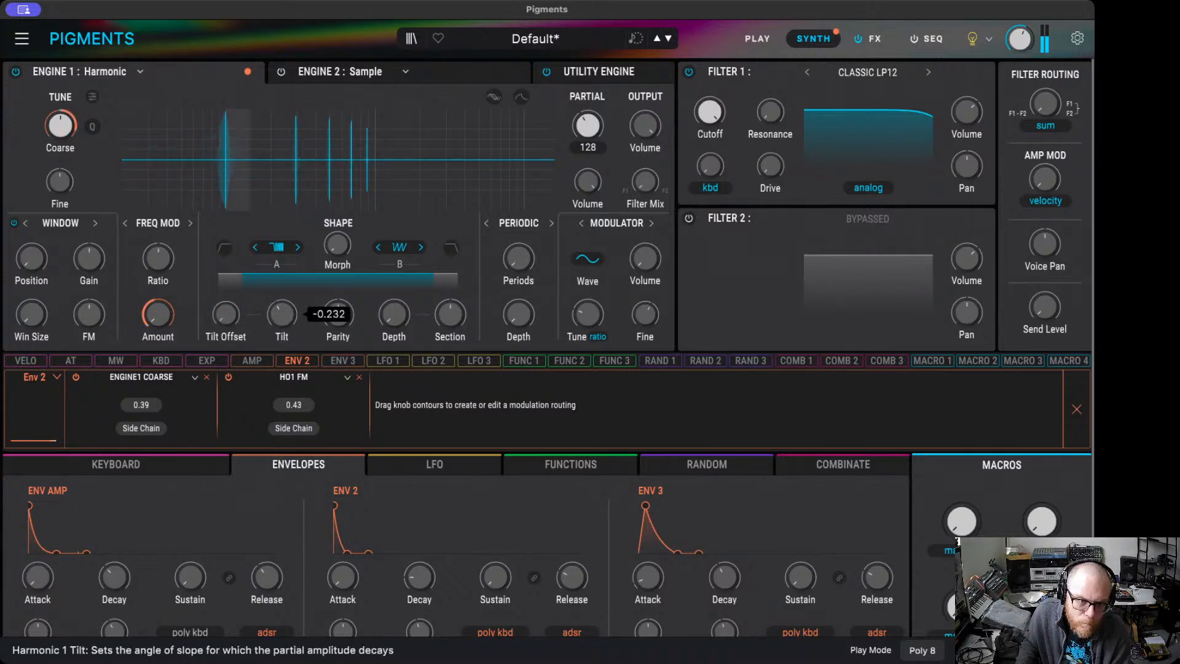
{"action": "left_click_drag", "start_coordinate": [326, 318], "coordinate": [337, 351]}
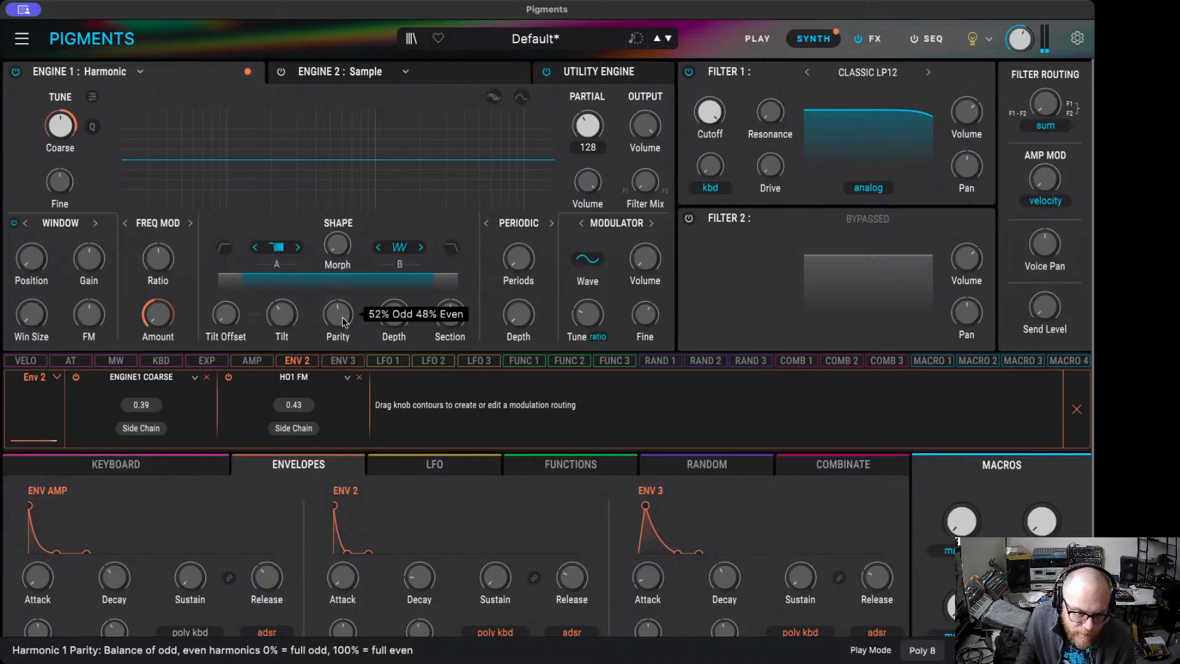
- Modulate Engine 1's Parity by 0.17 with the Rand 2 source
{"action": "left_click", "coordinate": [661, 362]}
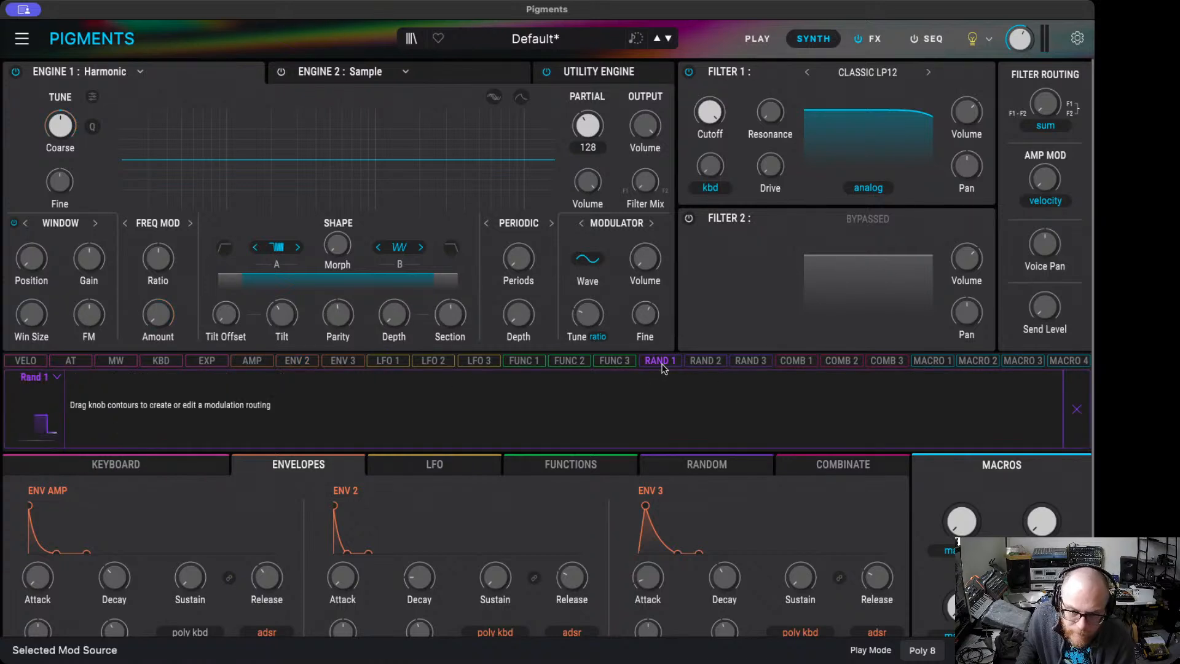
{"action": "left_click", "coordinate": [699, 361]}
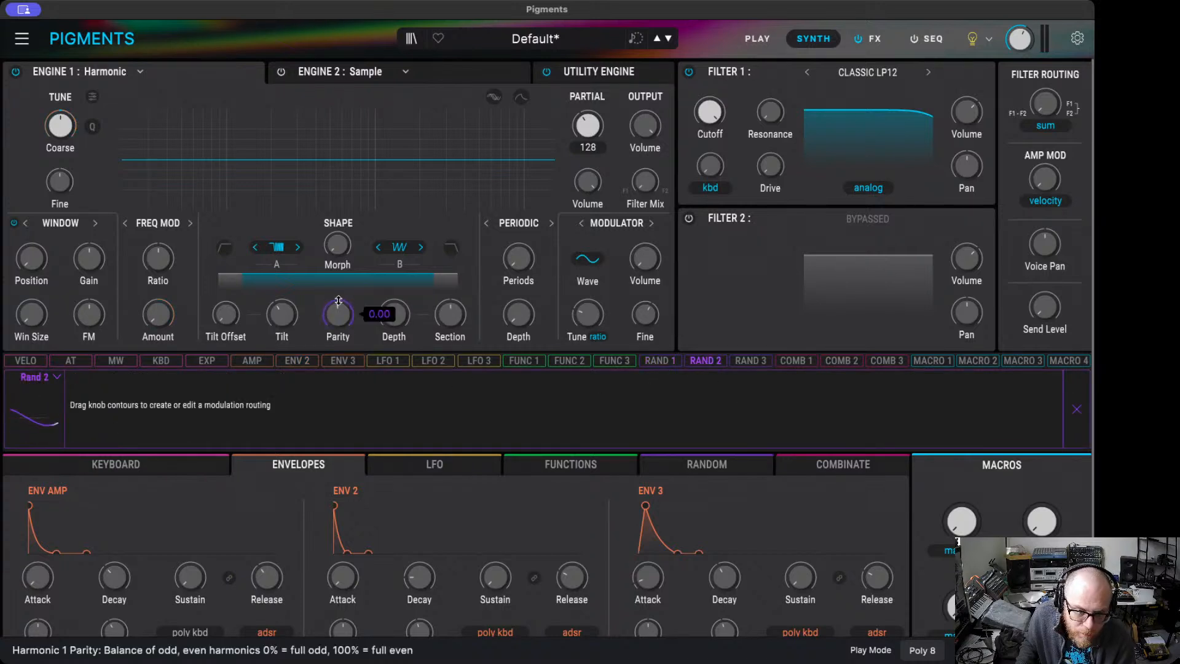
{"action": "left_click_drag", "start_coordinate": [338, 300], "coordinate": [337, 290]}
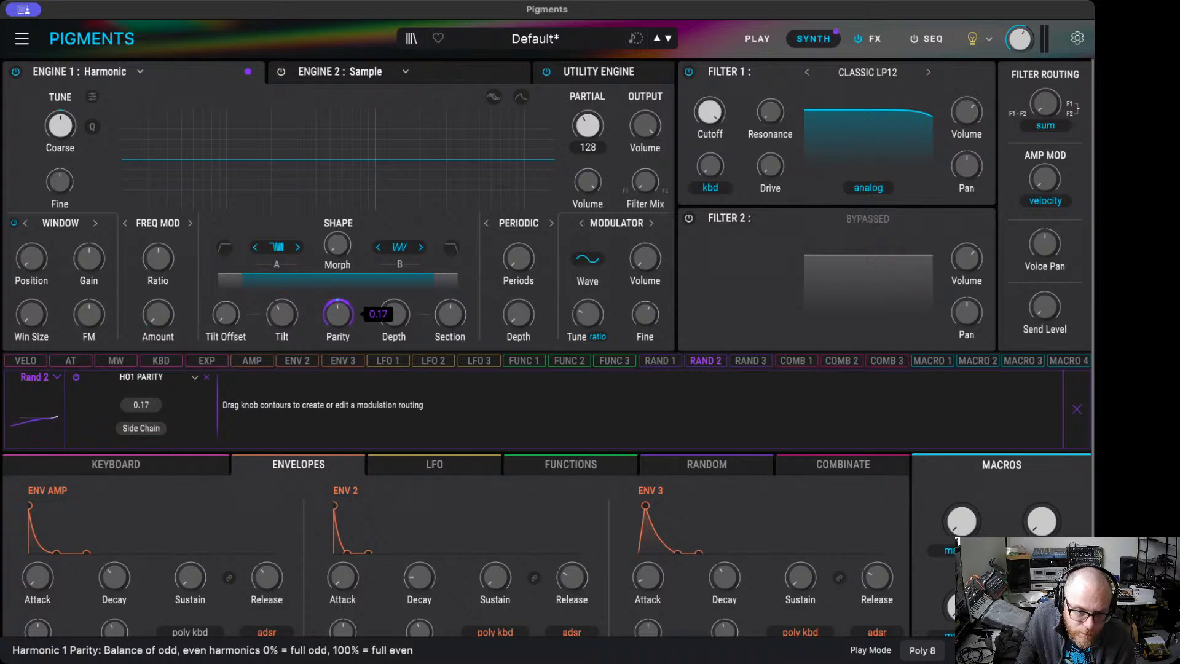
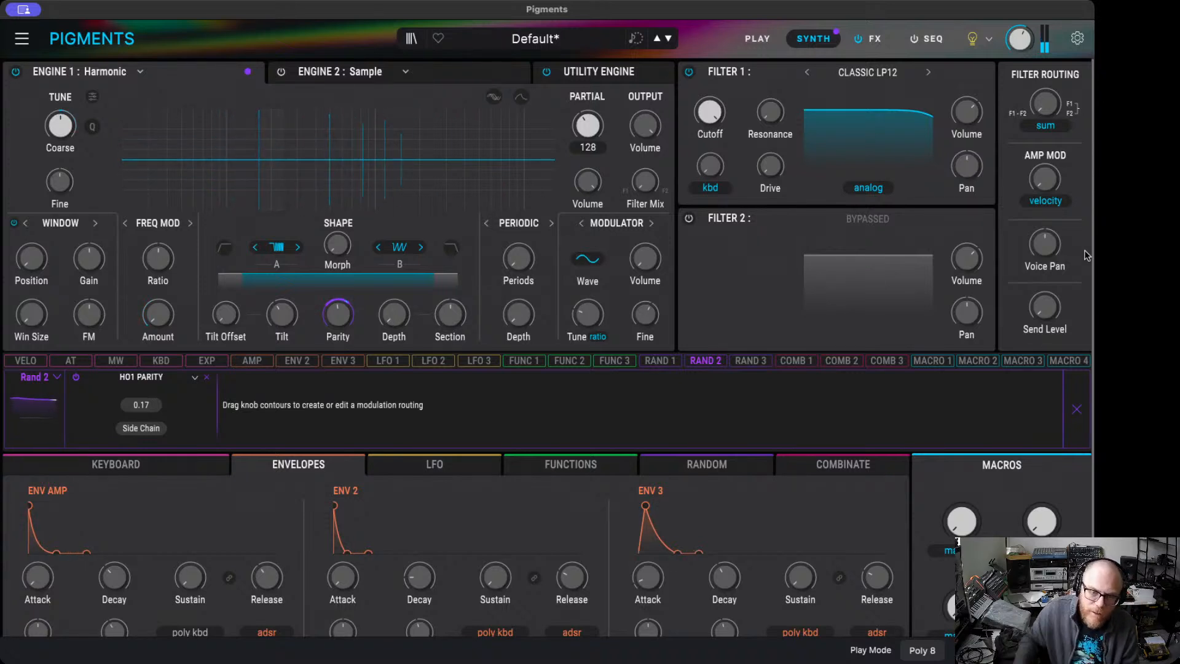
- Compare the Sine and Triangle waveforms for Engine 1's Modulator and choose Triangle
{"action": "left_click", "coordinate": [584, 263]}
{"action": "left_click", "coordinate": [592, 307]}
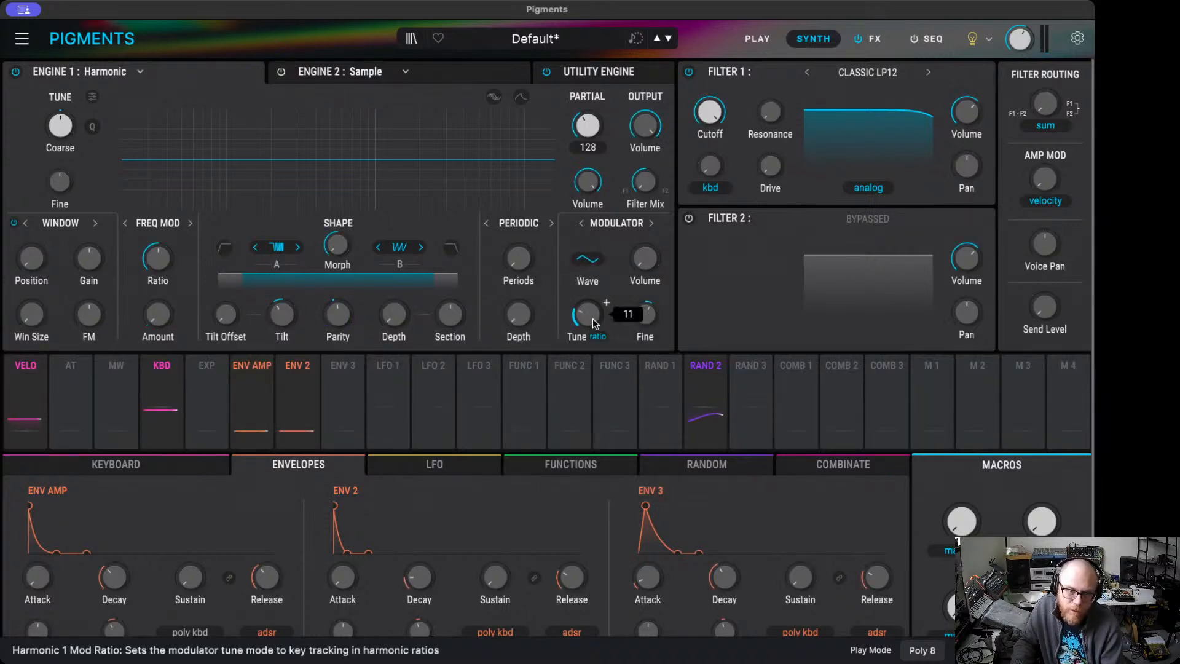
{"action": "left_click", "coordinate": [587, 259]}
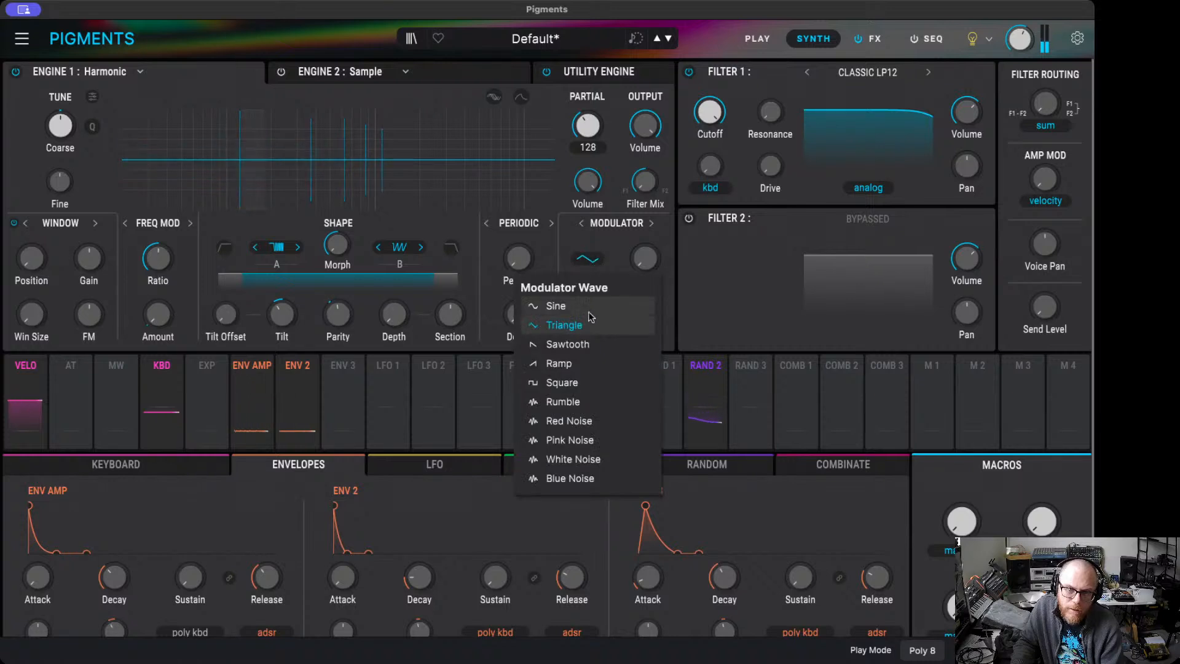
{"action": "left_click", "coordinate": [585, 307]}
{"action": "left_click", "coordinate": [587, 258]}
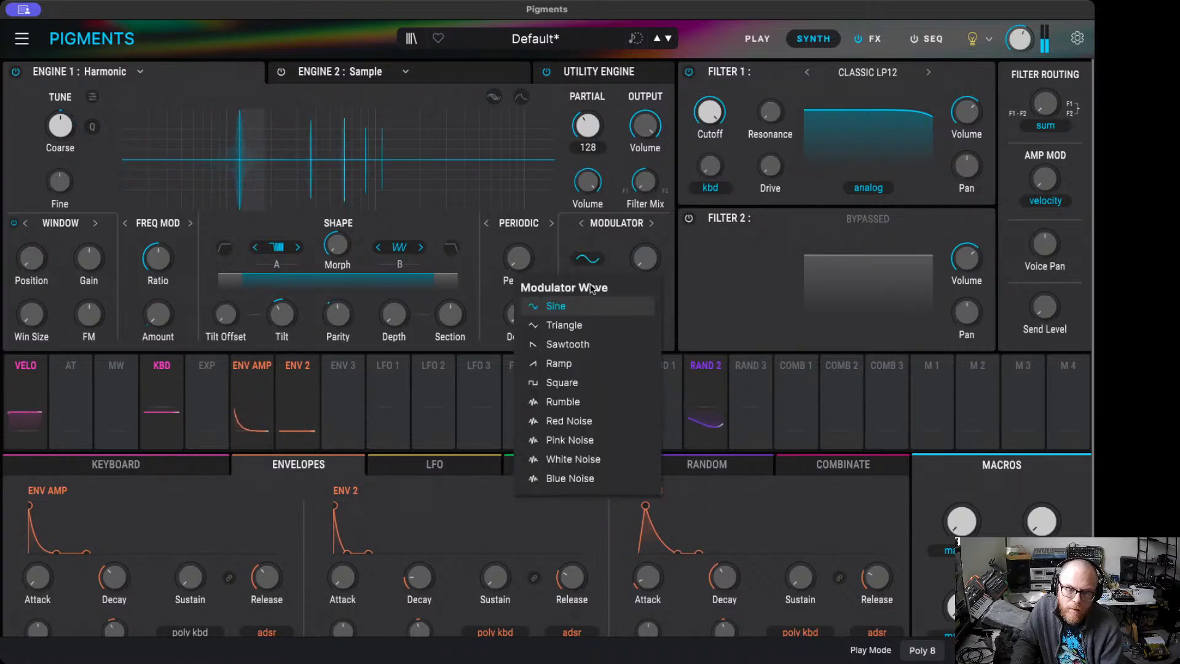
{"action": "left_click", "coordinate": [583, 325]}
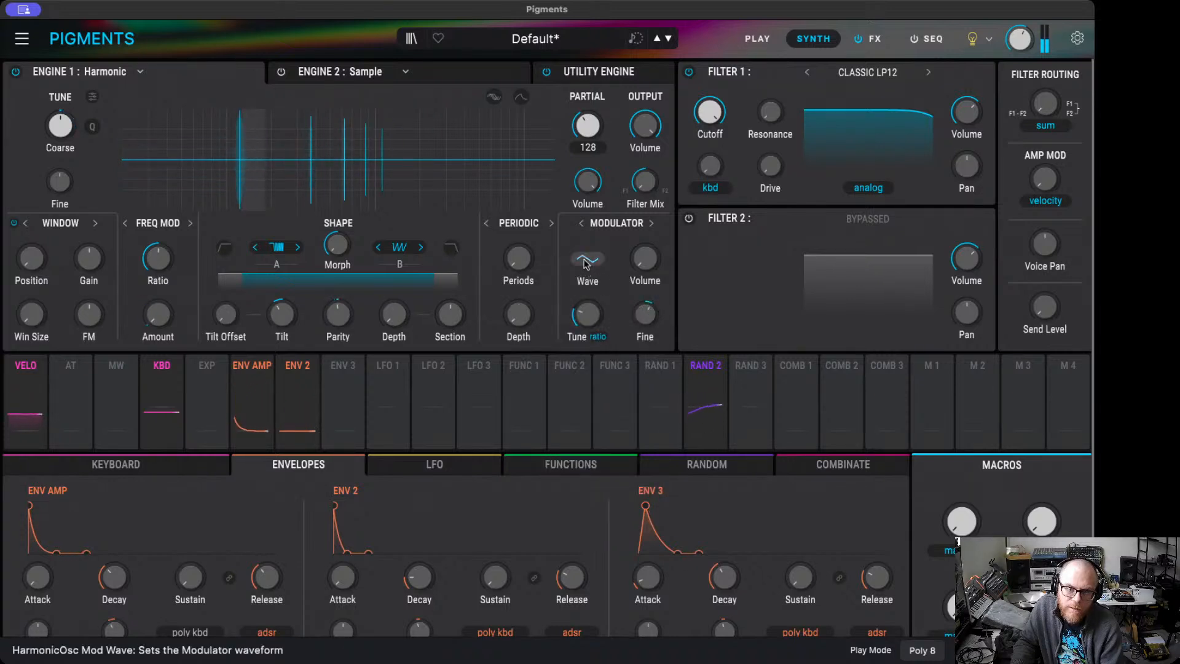
- Audition Sawtooth, Square, Rumble, Red Noise and White Noise as Engine 1's Modulator wave, and return to Triangle
{"action": "left_click", "coordinate": [585, 262]}
{"action": "left_click", "coordinate": [583, 344]}
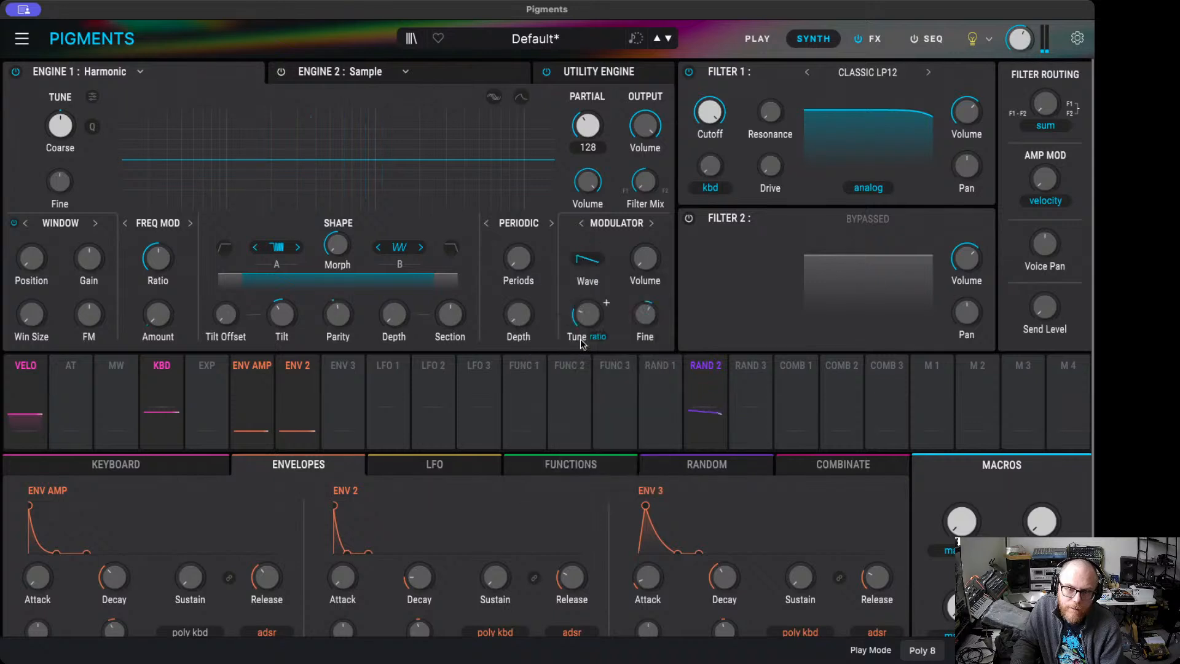
{"action": "left_click", "coordinate": [586, 259]}
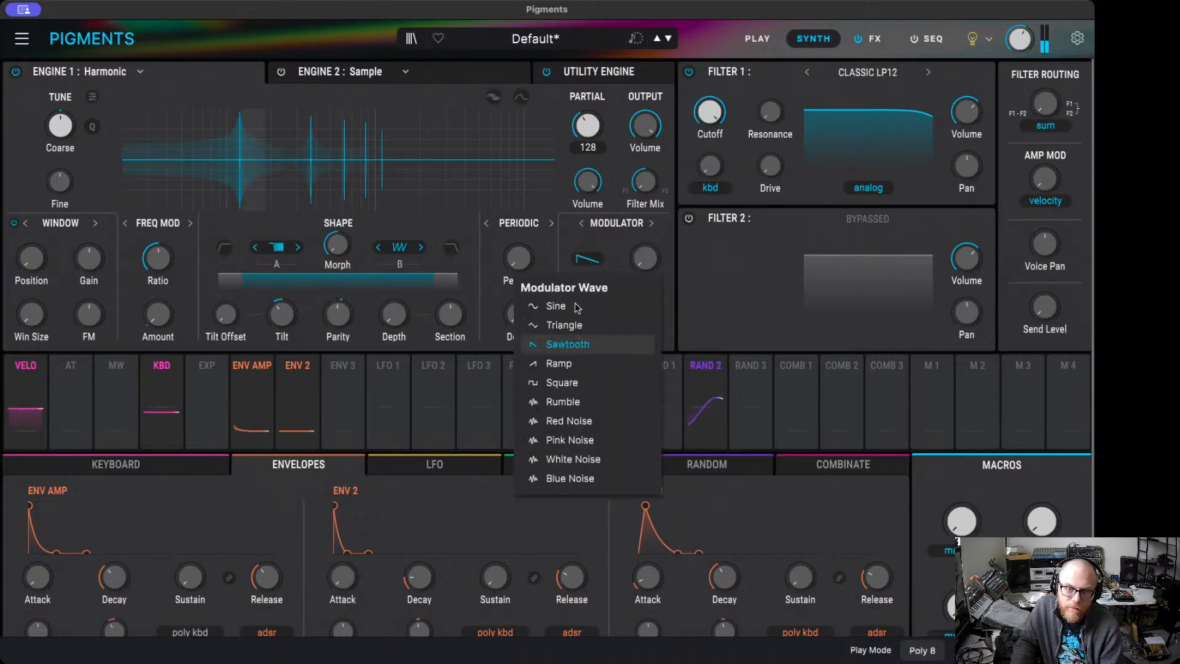
{"action": "left_click", "coordinate": [560, 382]}
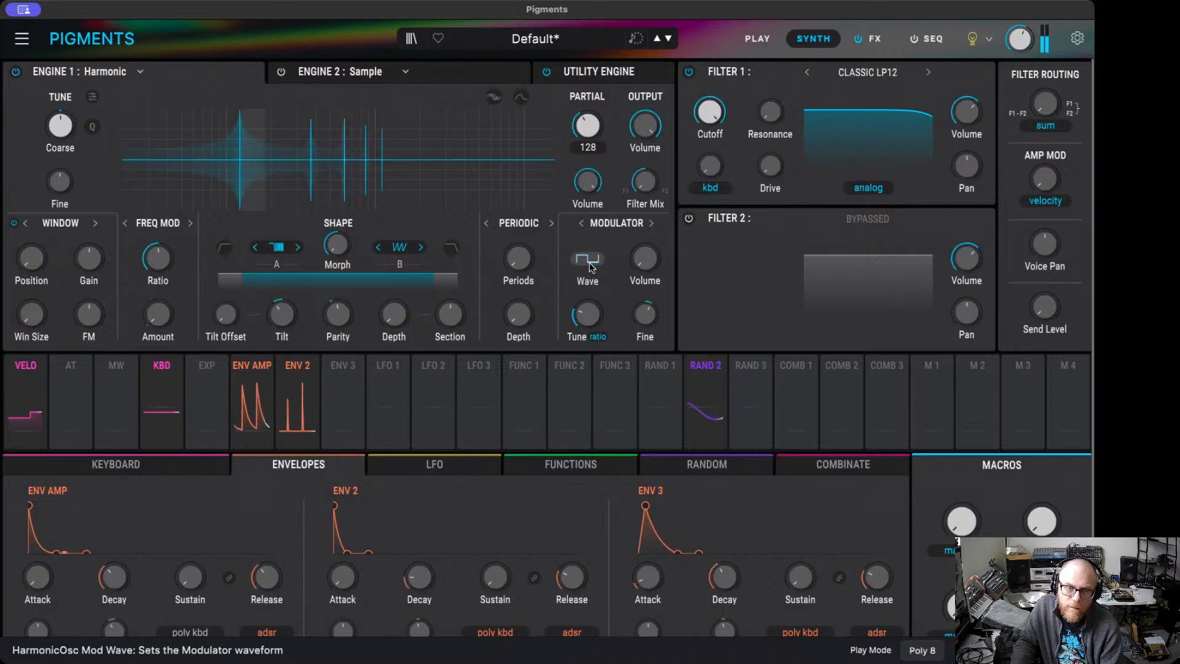
{"action": "left_click", "coordinate": [587, 258]}
{"action": "left_click", "coordinate": [578, 402]}
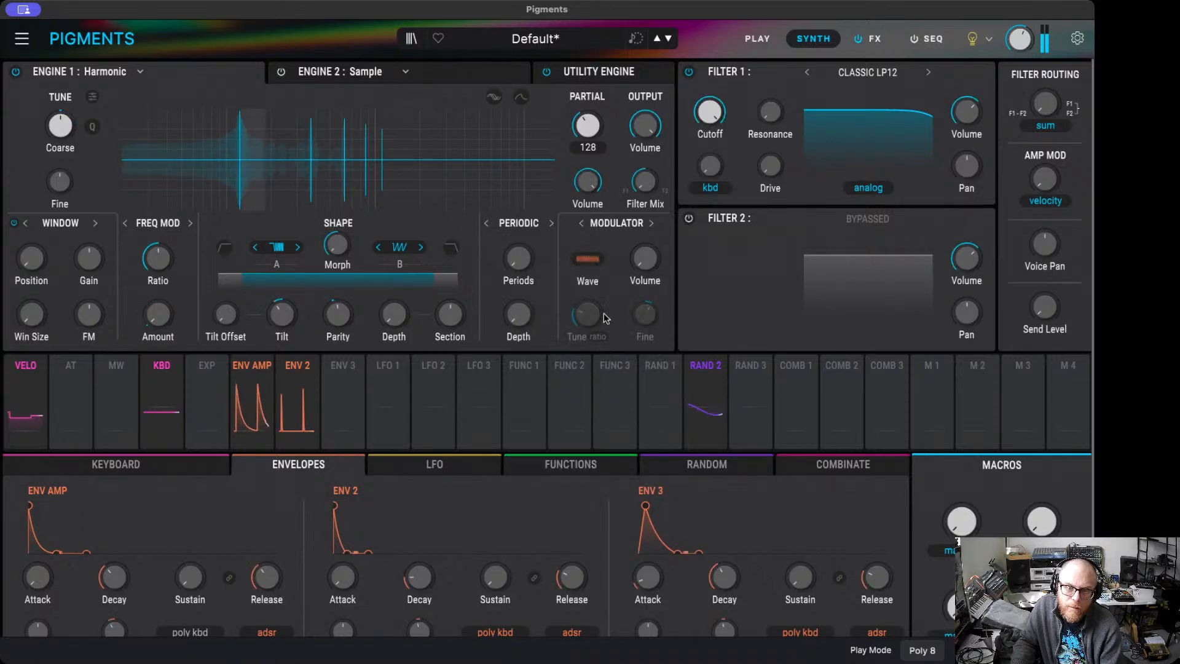
{"action": "left_click", "coordinate": [599, 259]}
{"action": "left_click", "coordinate": [584, 422]}
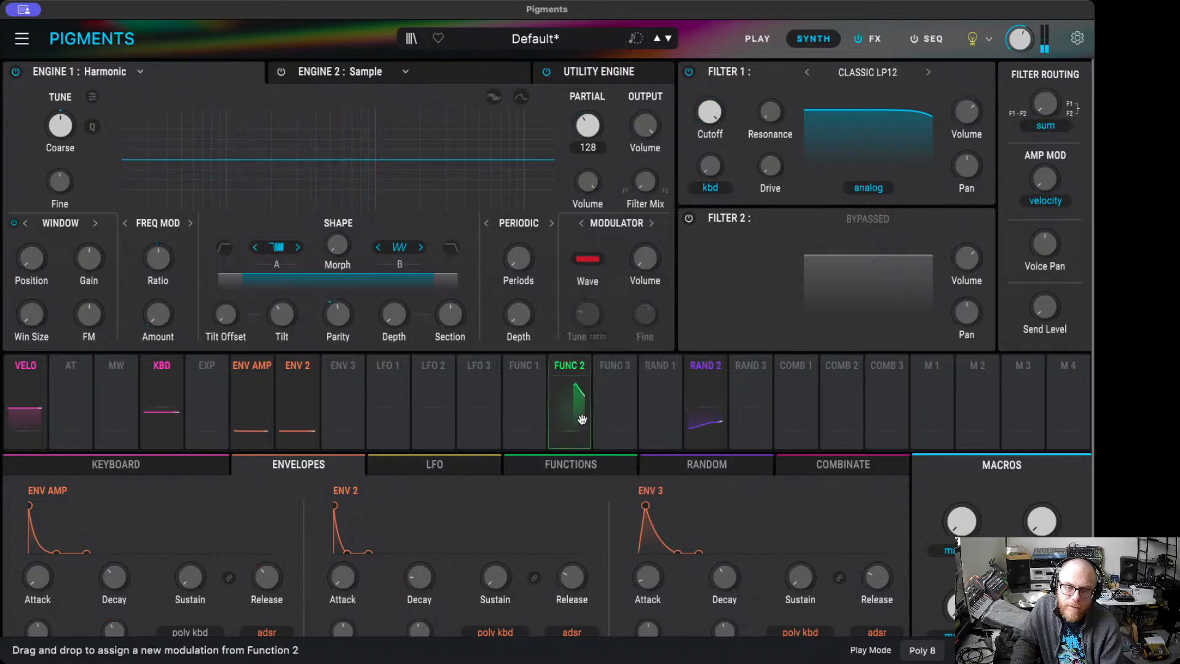
{"action": "left_click", "coordinate": [588, 259]}
{"action": "left_click", "coordinate": [591, 459]}
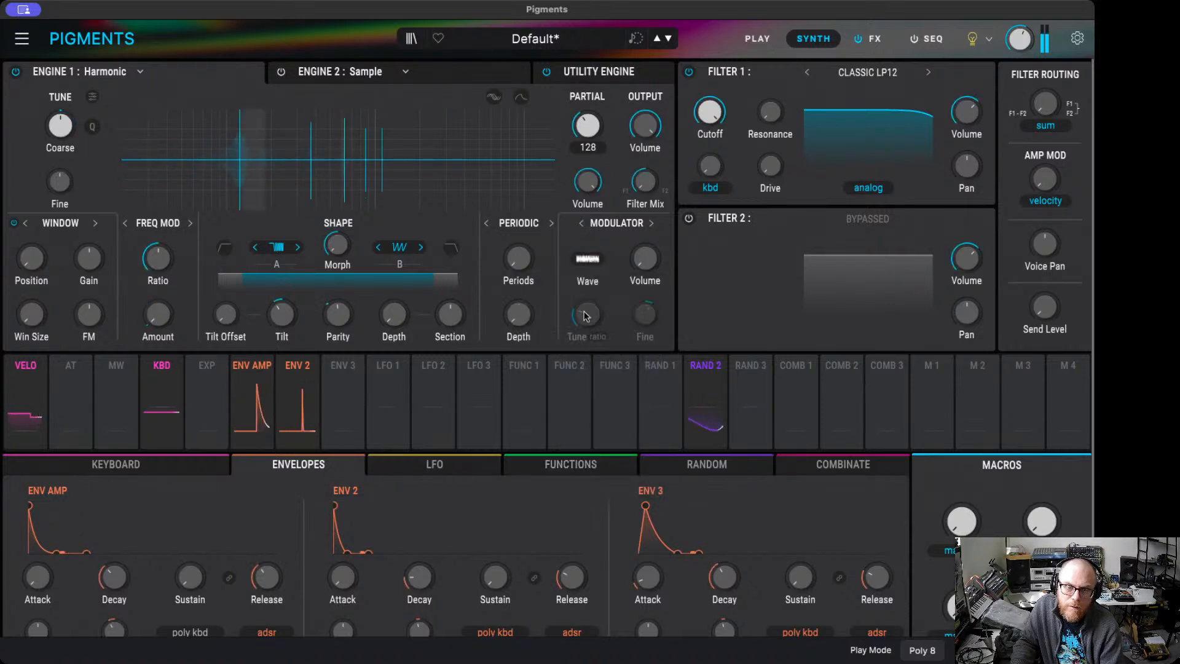
{"action": "left_click", "coordinate": [587, 260]}
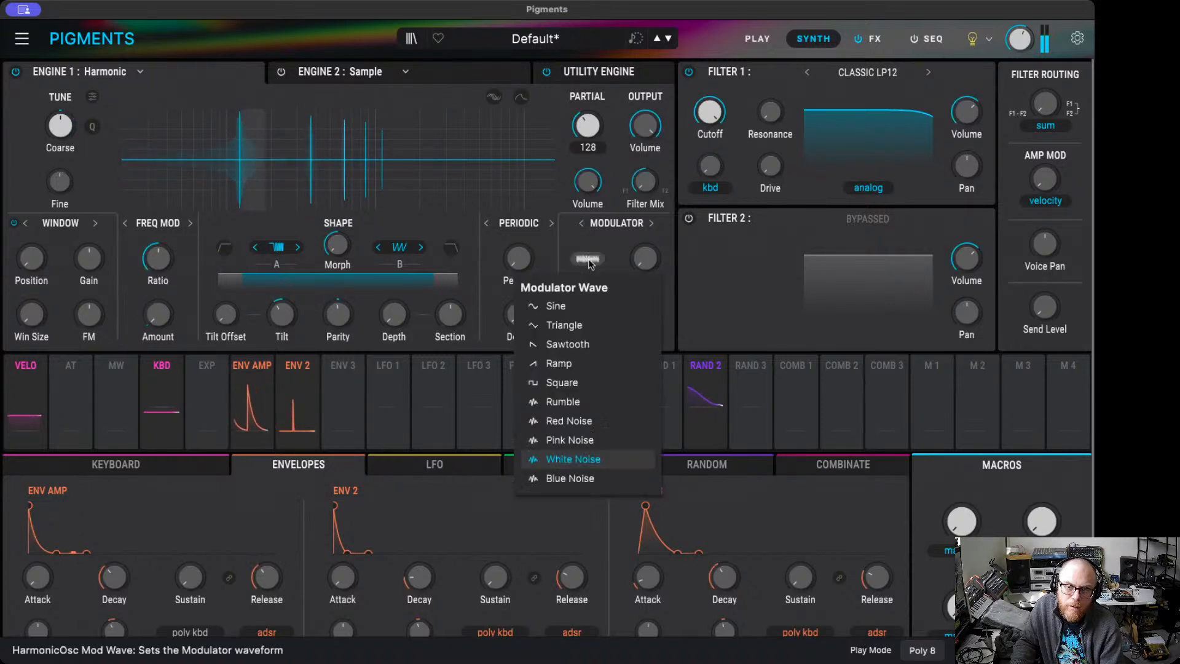
{"action": "left_click", "coordinate": [584, 326]}
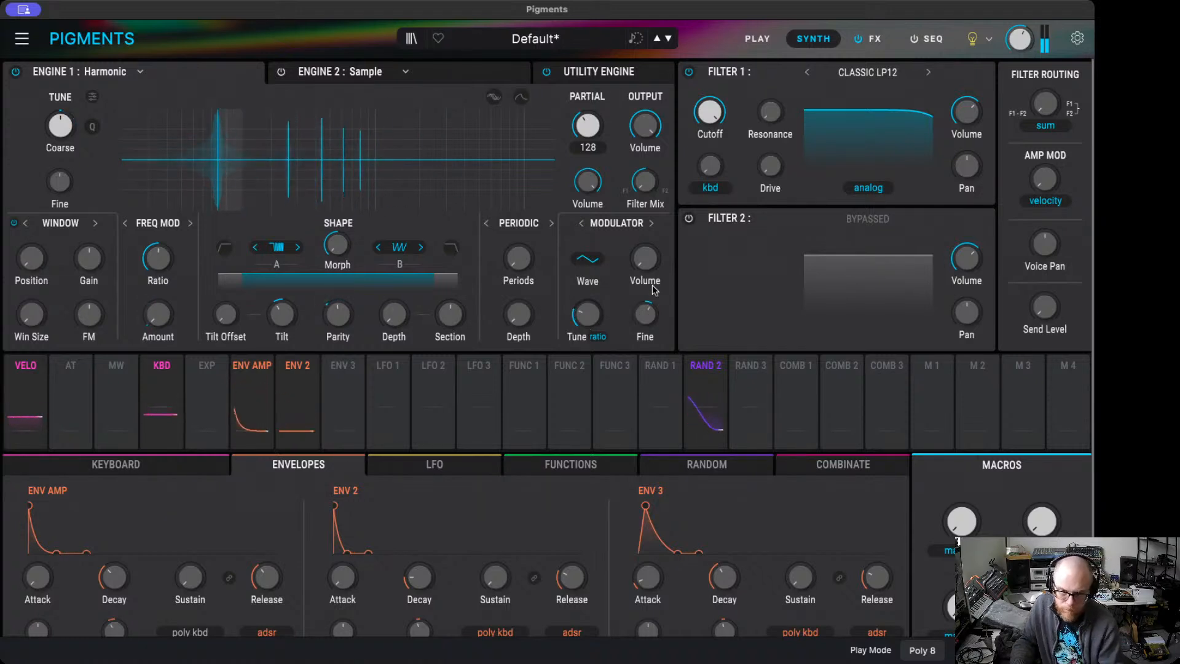
- Try out the Modulator's Volume and raise the Amp Mod velocity amount to its maximum
{"action": "mouse_move", "coordinate": [646, 261]}
{"action": "left_mouse_down"}
{"action": "mouse_move", "coordinate": [646, 235]}
{"action": "mouse_move", "coordinate": [645, 270]}
{"action": "left_mouse_up"}
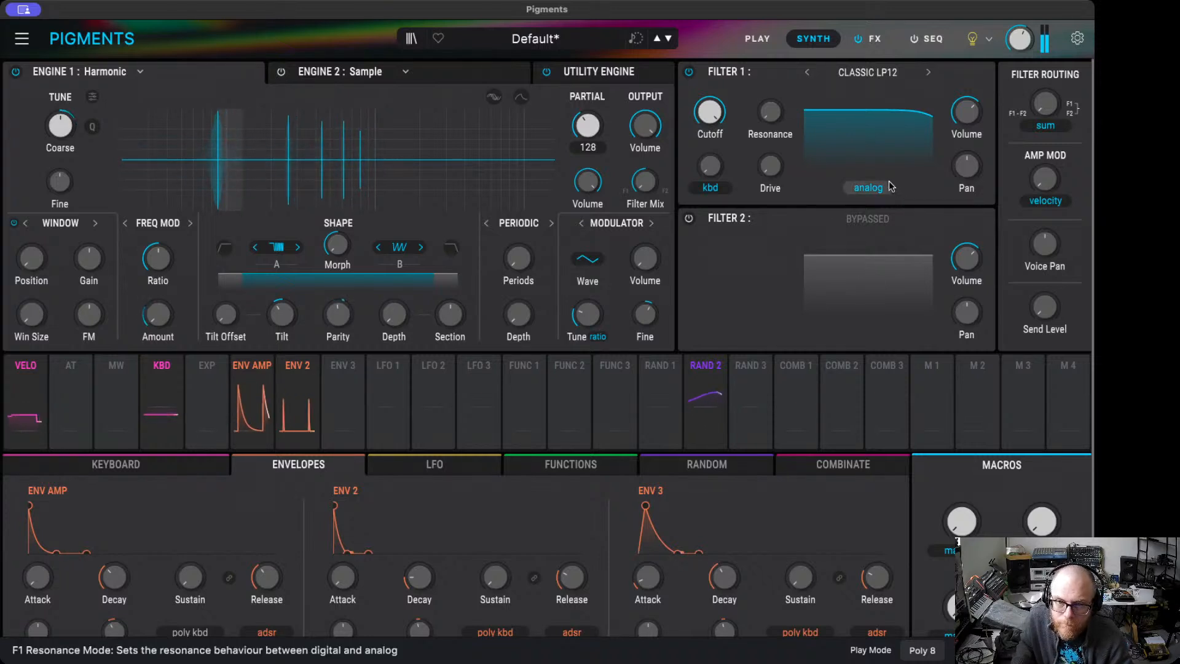
{"action": "left_click_drag", "start_coordinate": [1046, 185], "coordinate": [1045, 117]}
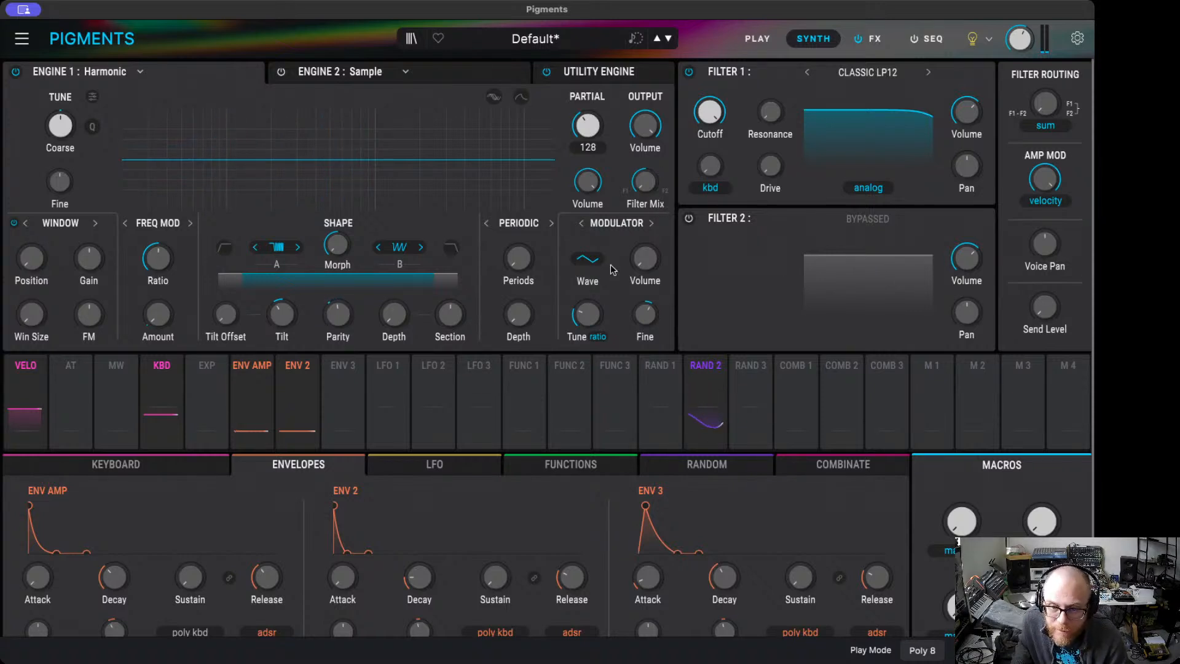
{"action": "mouse_move", "coordinate": [648, 252]}
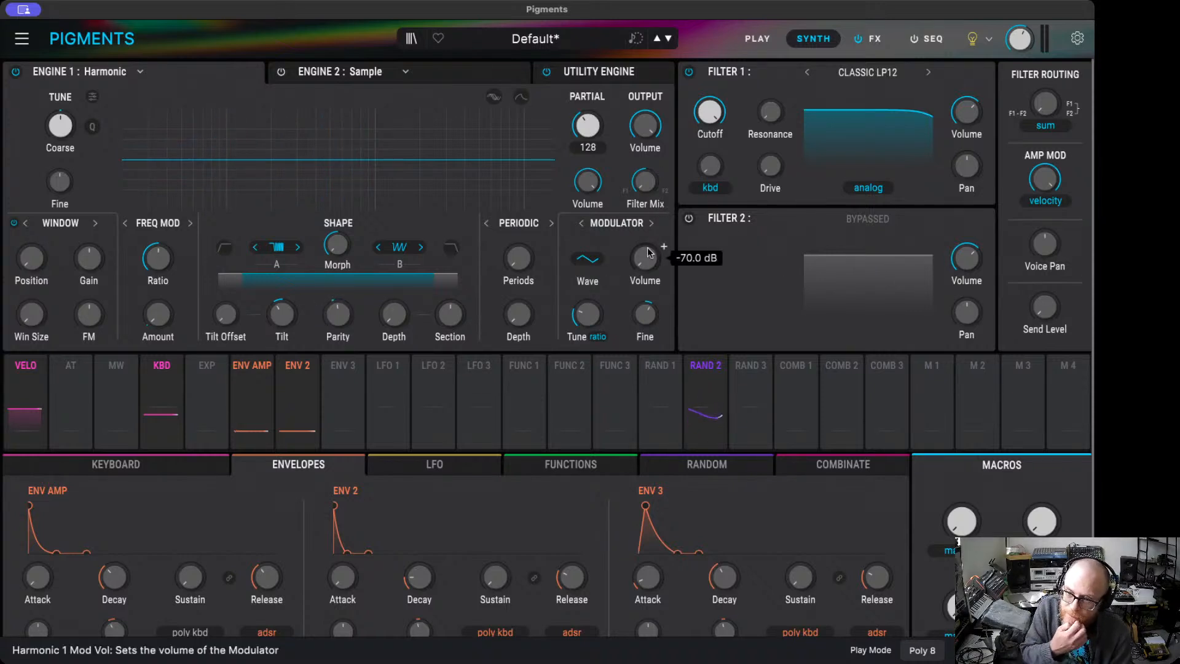
- Add a Delay as the first FX A effect, shorten its synced time, and load its karplus preset
{"action": "left_click", "coordinate": [870, 39]}
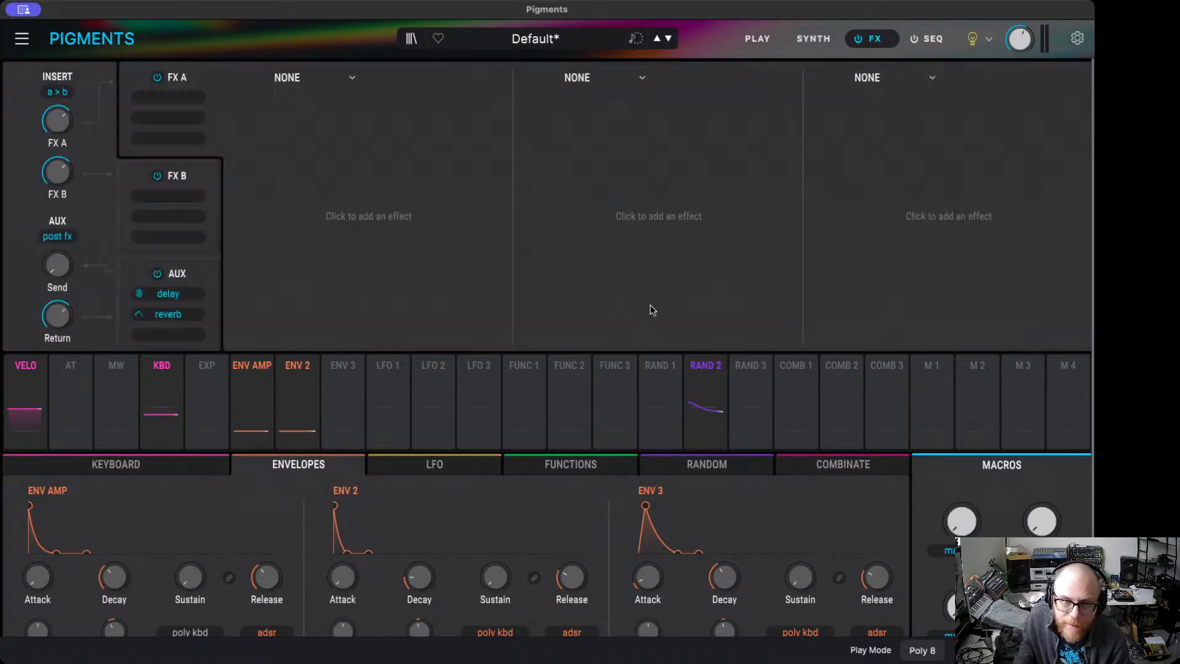
{"action": "left_click", "coordinate": [294, 111]}
{"action": "left_click", "coordinate": [288, 183]}
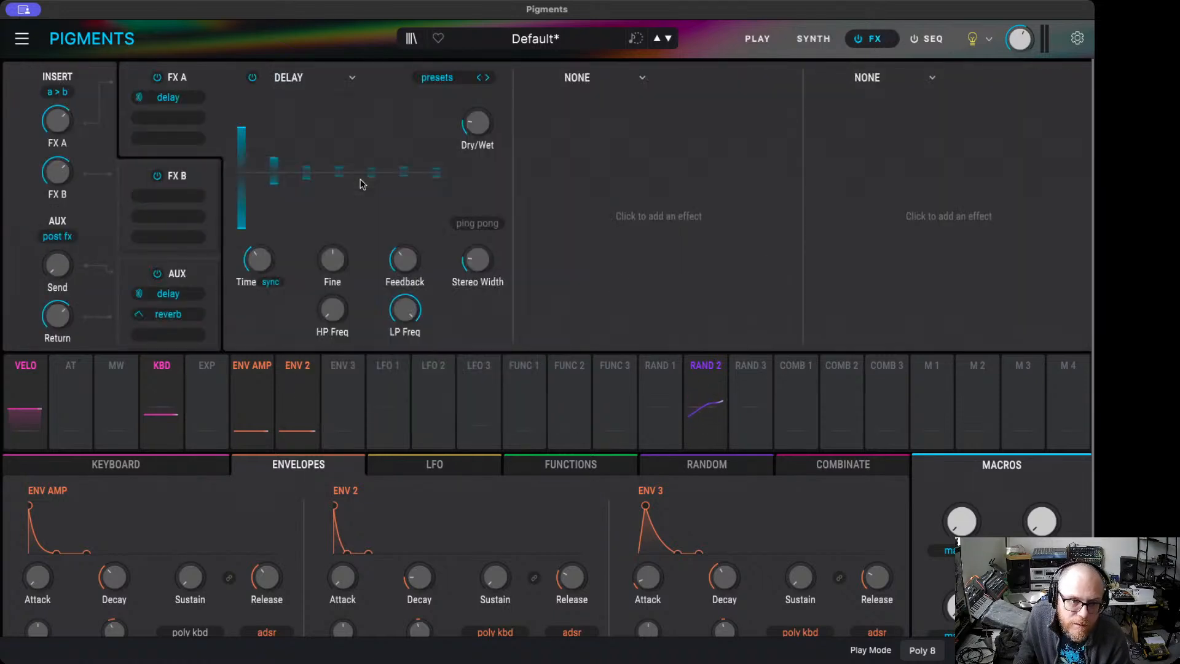
{"action": "left_click_drag", "start_coordinate": [258, 260], "coordinate": [258, 272]}
{"action": "left_click", "coordinate": [460, 74]}
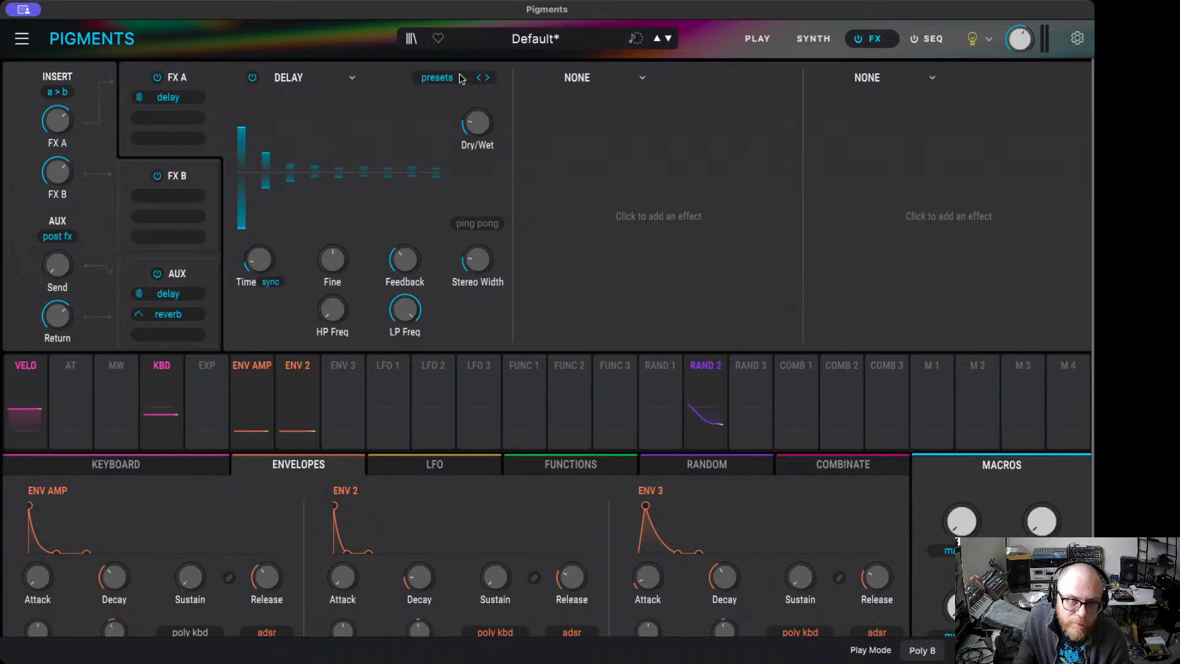
{"action": "left_click", "coordinate": [482, 168]}
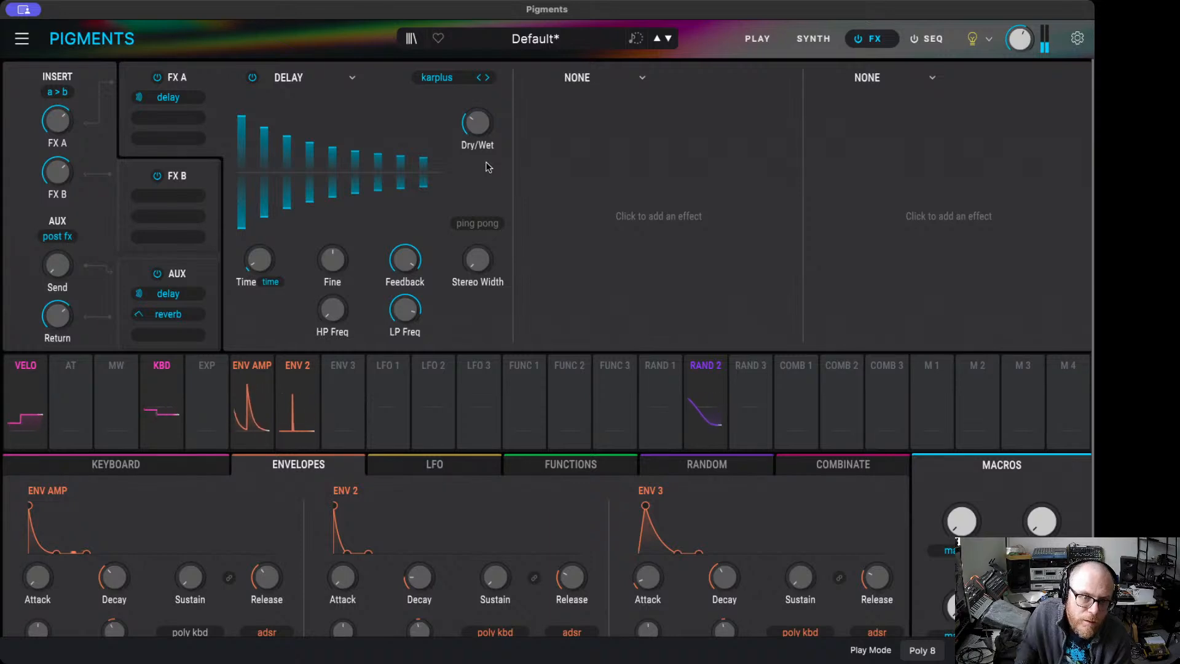
- Reduce the karplus Delay's Feedback to 0.368, try LP Freq values from 1828 to 3165 Hz, and switch back to the default preset
{"action": "left_click_drag", "start_coordinate": [404, 257], "coordinate": [404, 335]}
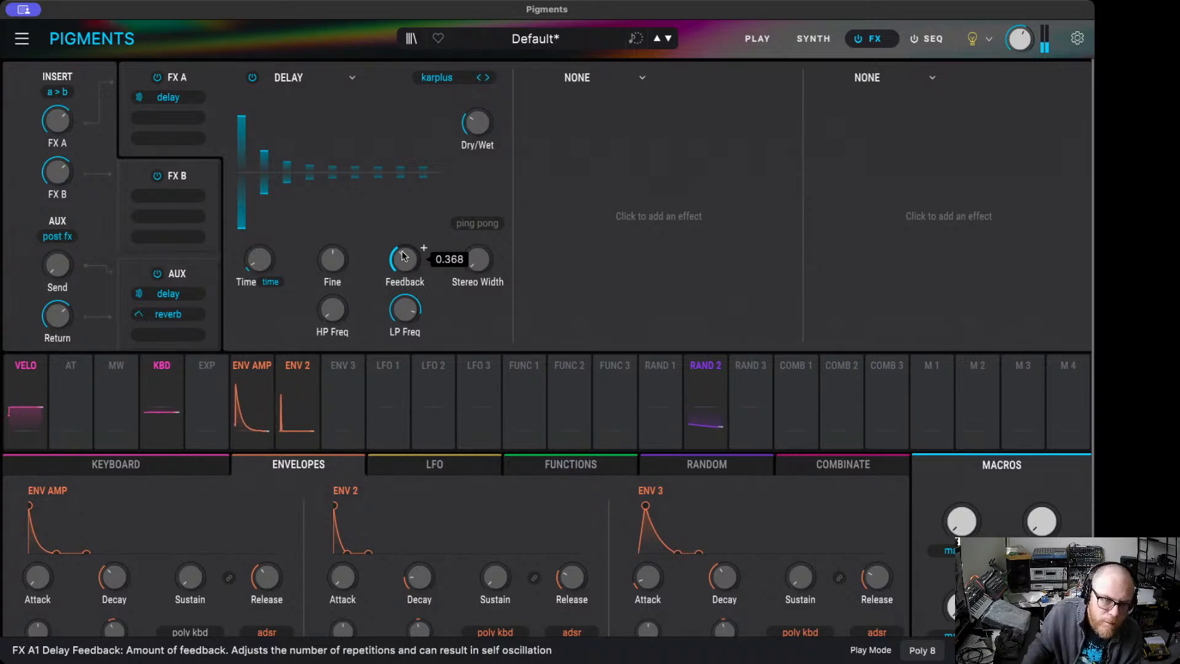
{"action": "left_click_drag", "start_coordinate": [403, 316], "coordinate": [403, 320]}
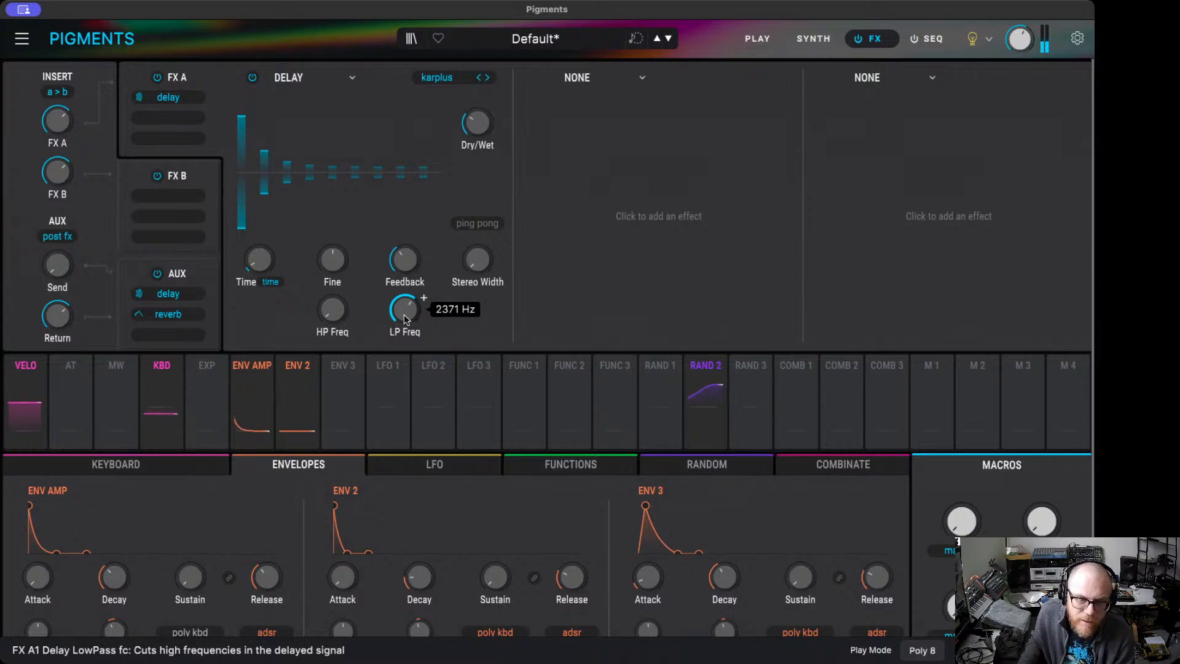
{"action": "mouse_move", "coordinate": [405, 319]}
{"action": "left_mouse_down"}
{"action": "mouse_move", "coordinate": [405, 304]}
{"action": "mouse_move", "coordinate": [405, 353]}
{"action": "mouse_move", "coordinate": [404, 297]}
{"action": "left_mouse_up"}
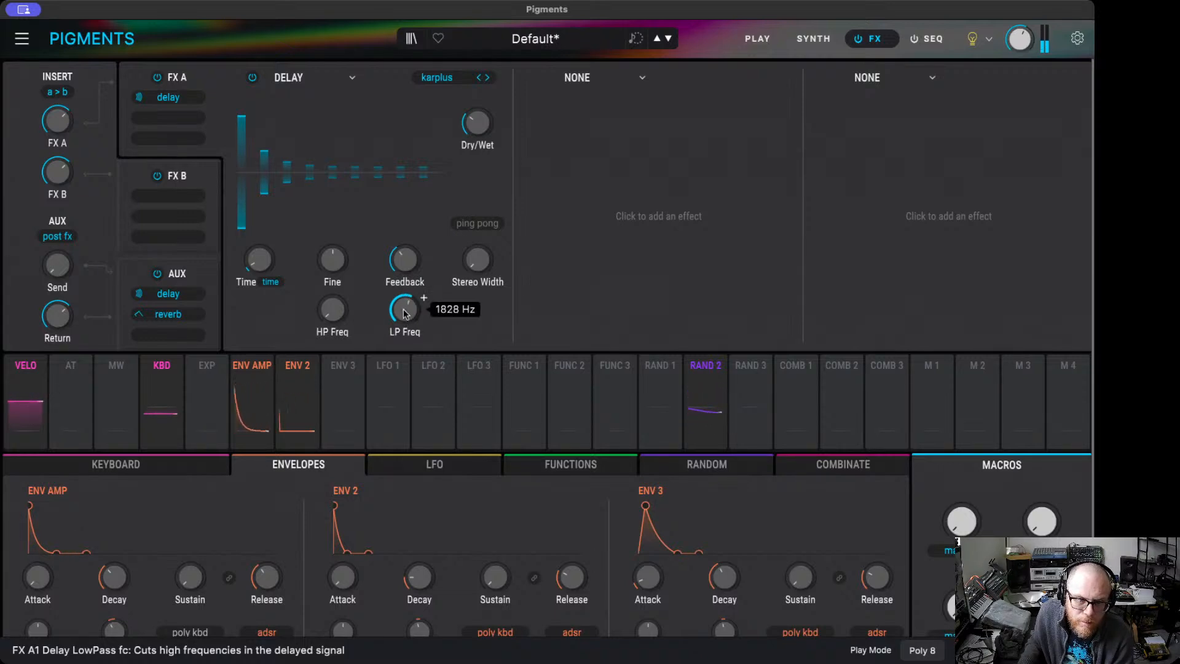
{"action": "scroll", "coordinate": [403, 319], "scroll_direction": "up", "scroll_amount": 6}
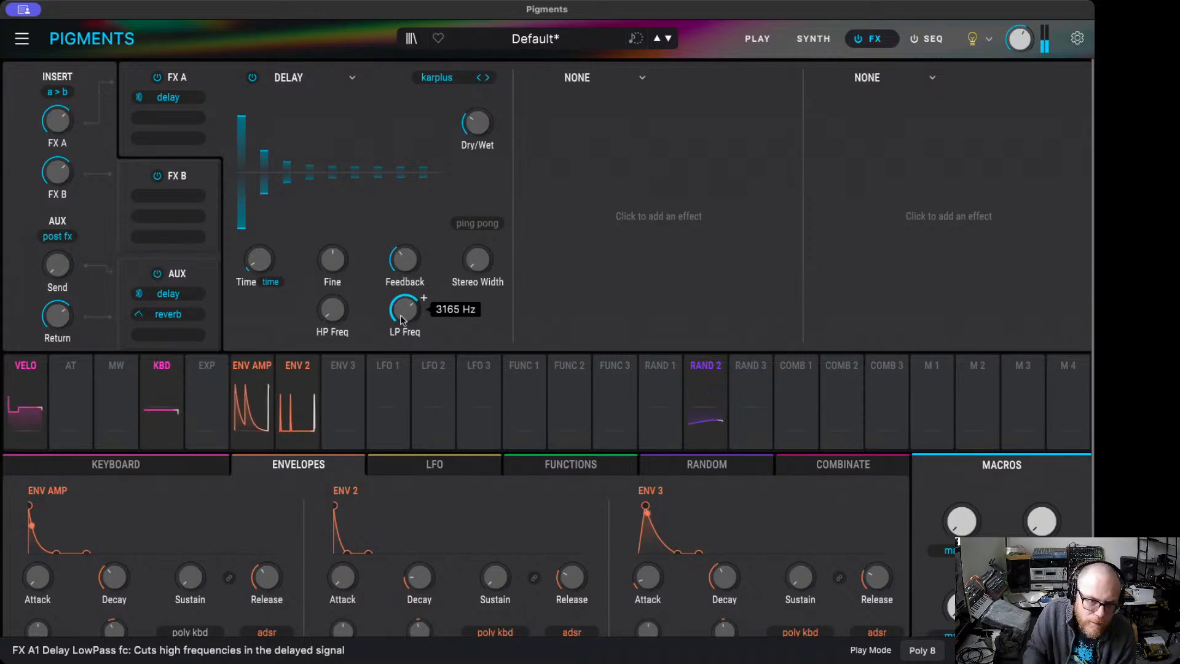
{"action": "scroll", "coordinate": [402, 319], "scroll_direction": "up", "scroll_amount": 6}
{"action": "scroll", "coordinate": [403, 319], "scroll_direction": "up", "scroll_amount": 6}
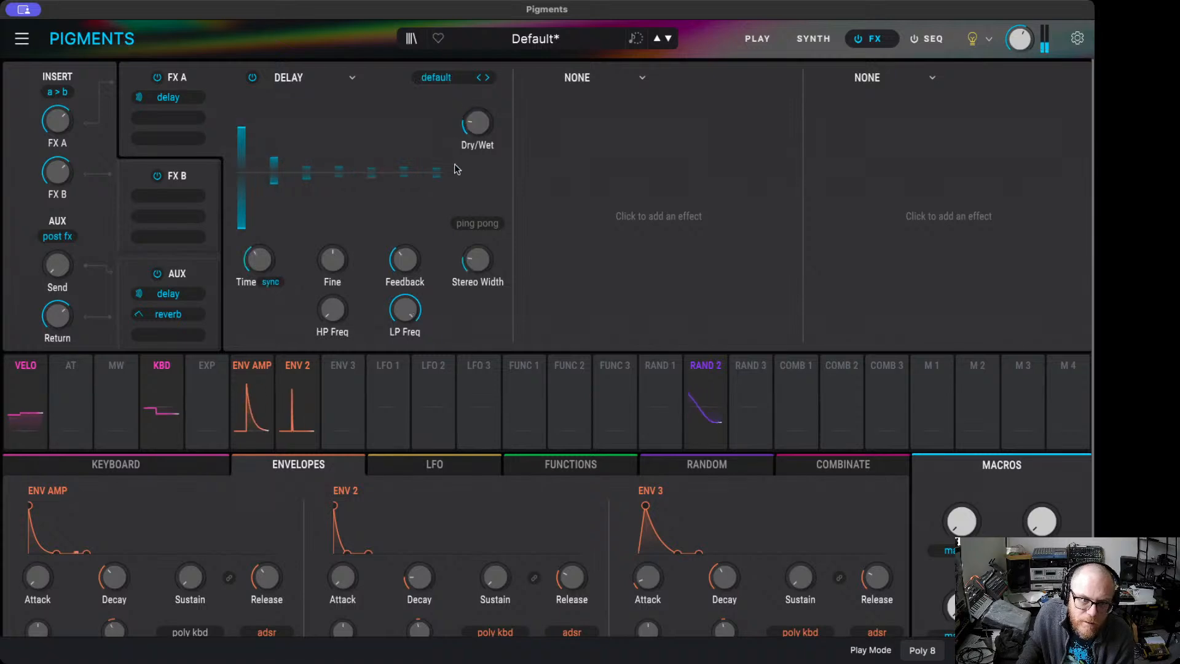
- Set the Delay's synced Time to 1/16 after trying 1/32, and reduce its Feedback to 0.016
{"action": "left_click_drag", "start_coordinate": [261, 260], "coordinate": [260, 301]}
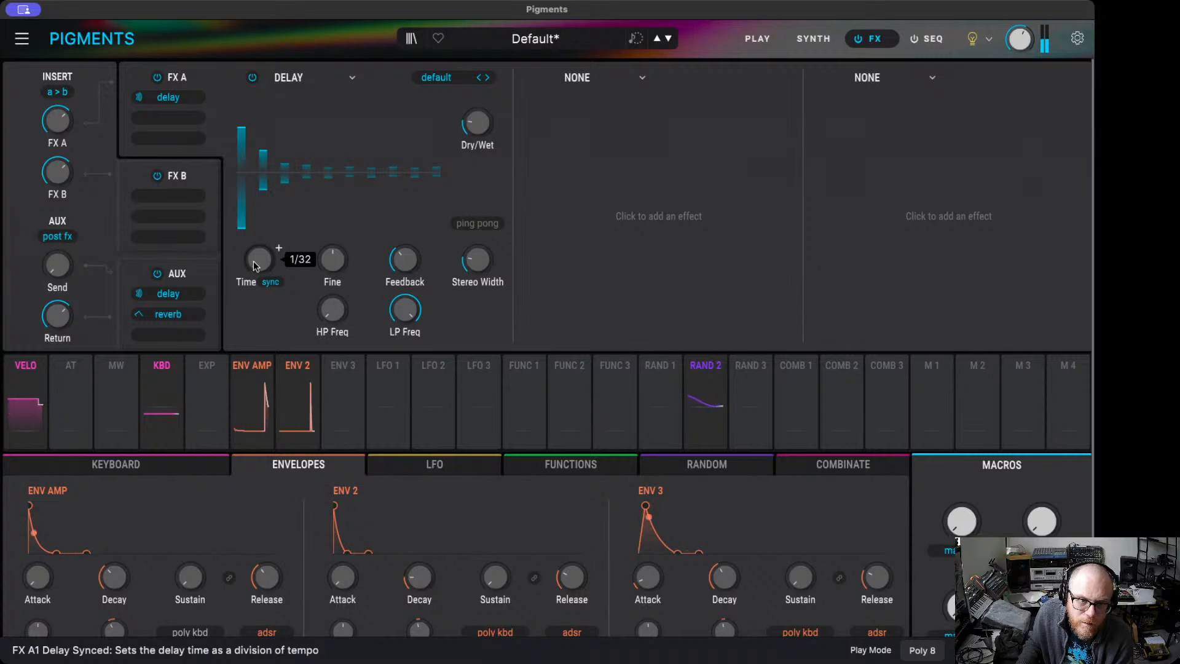
{"action": "left_click_drag", "start_coordinate": [258, 259], "coordinate": [258, 251]}
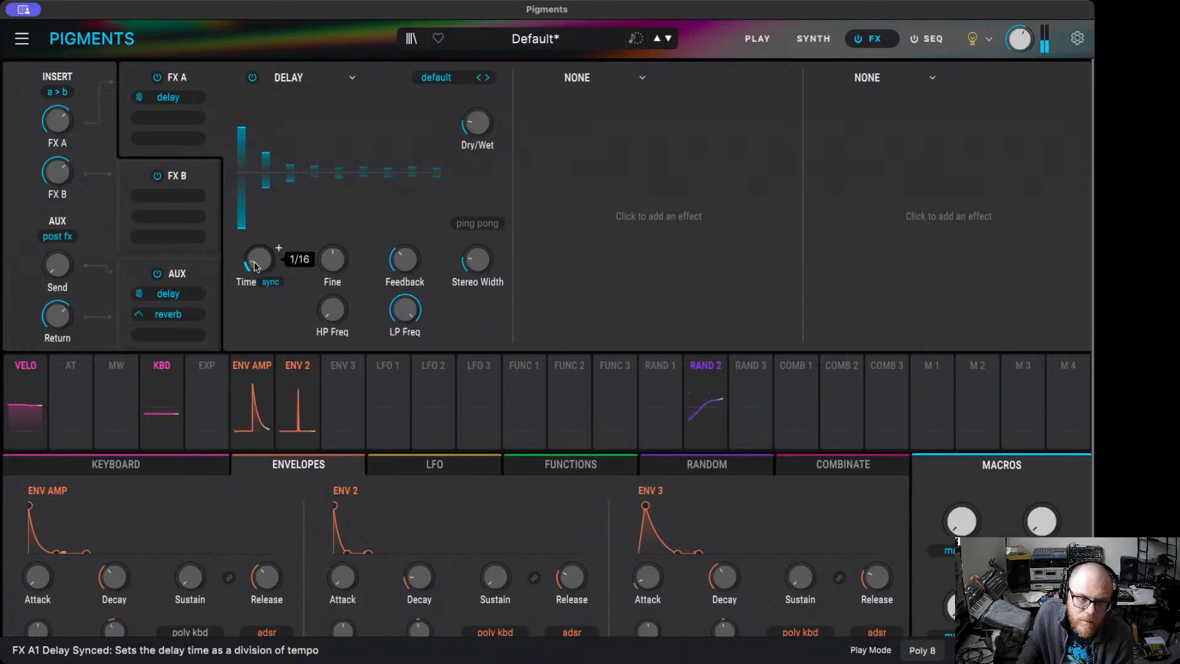
{"action": "mouse_move", "coordinate": [332, 259]}
{"action": "left_mouse_down"}
{"action": "mouse_move", "coordinate": [332, 270]}
{"action": "mouse_move", "coordinate": [332, 259]}
{"action": "left_mouse_up"}
{"action": "left_click_drag", "start_coordinate": [407, 259], "coordinate": [406, 259]}
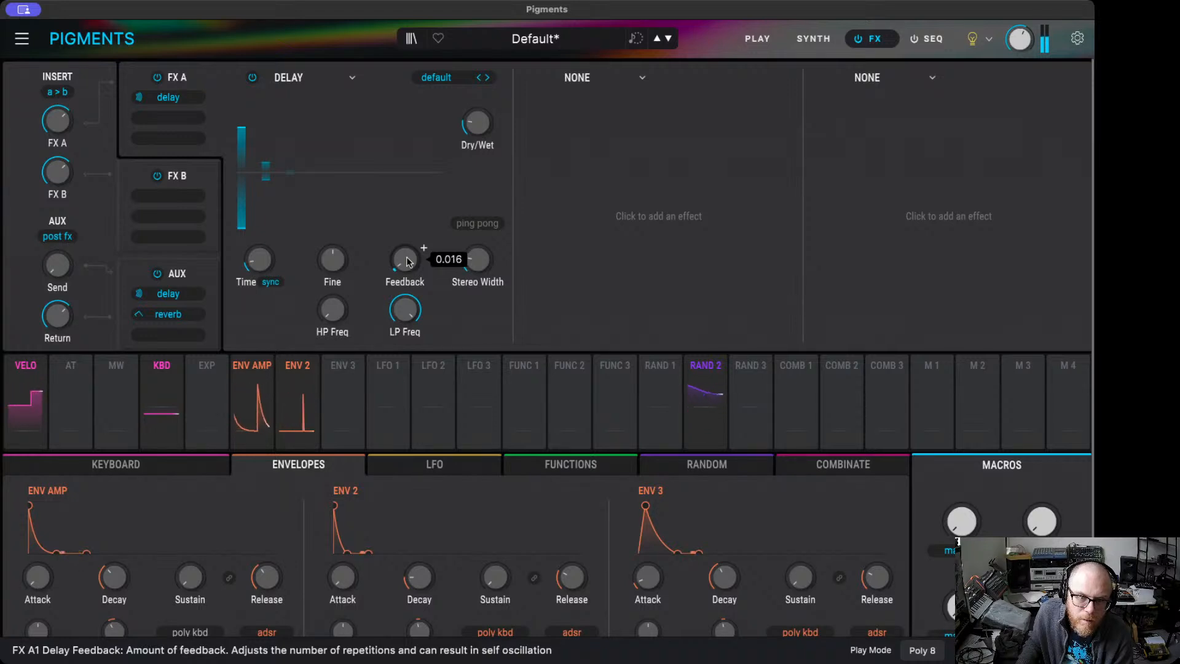
- Narrow the Delay's Stereo Width to about 0.012 and lower its Dry/Wet mix to about 13%
{"action": "left_click_drag", "start_coordinate": [478, 262], "coordinate": [478, 267]}
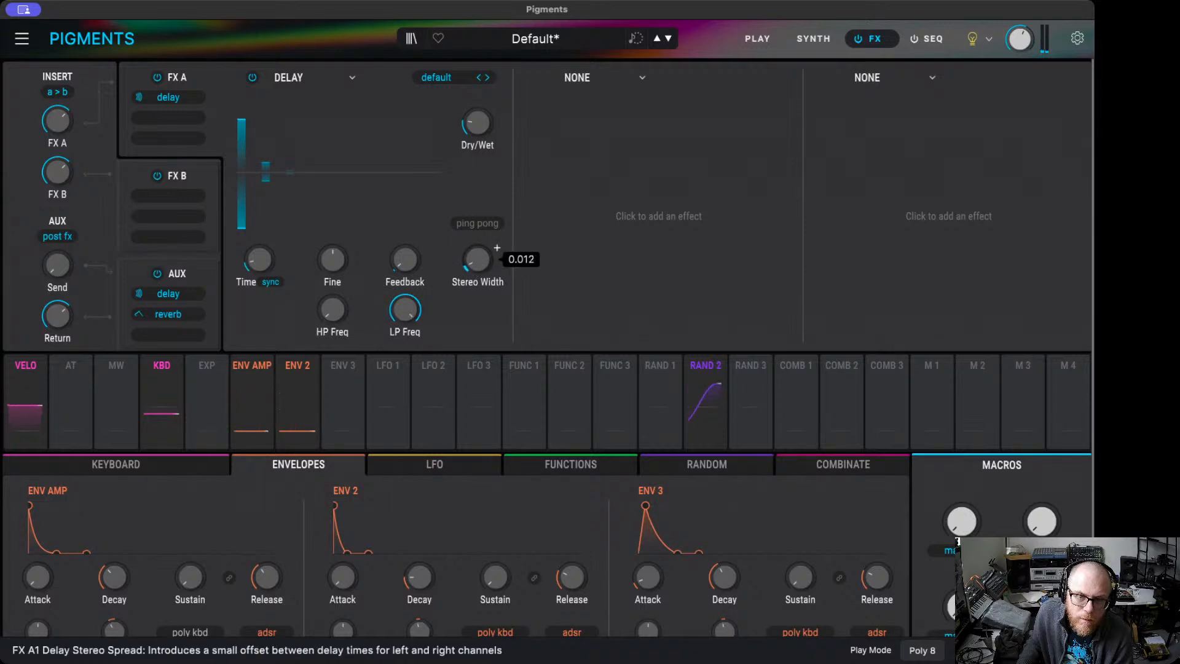
{"action": "mouse_move", "coordinate": [406, 311]}
{"action": "left_mouse_down"}
{"action": "mouse_move", "coordinate": [406, 362]}
{"action": "mouse_move", "coordinate": [406, 289]}
{"action": "left_mouse_up"}
{"action": "left_click_drag", "start_coordinate": [476, 123], "coordinate": [477, 132]}
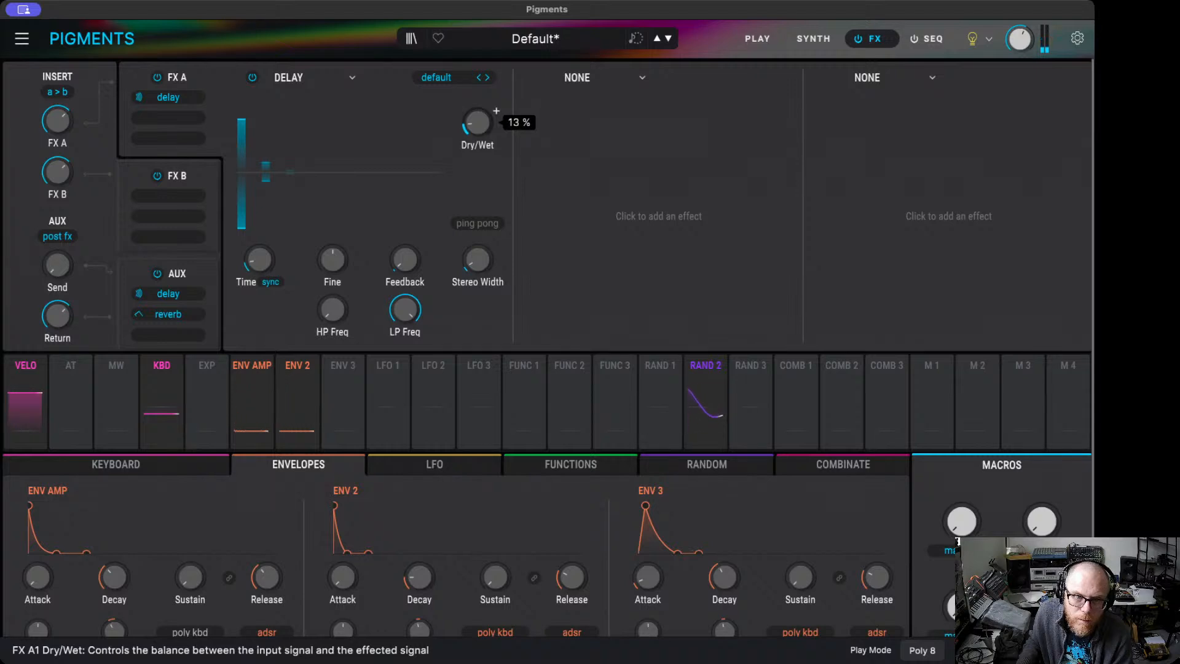
- Bypass the Delay and replace it with a Bitcrusher in FX A's first slot
{"action": "left_click", "coordinate": [252, 77]}
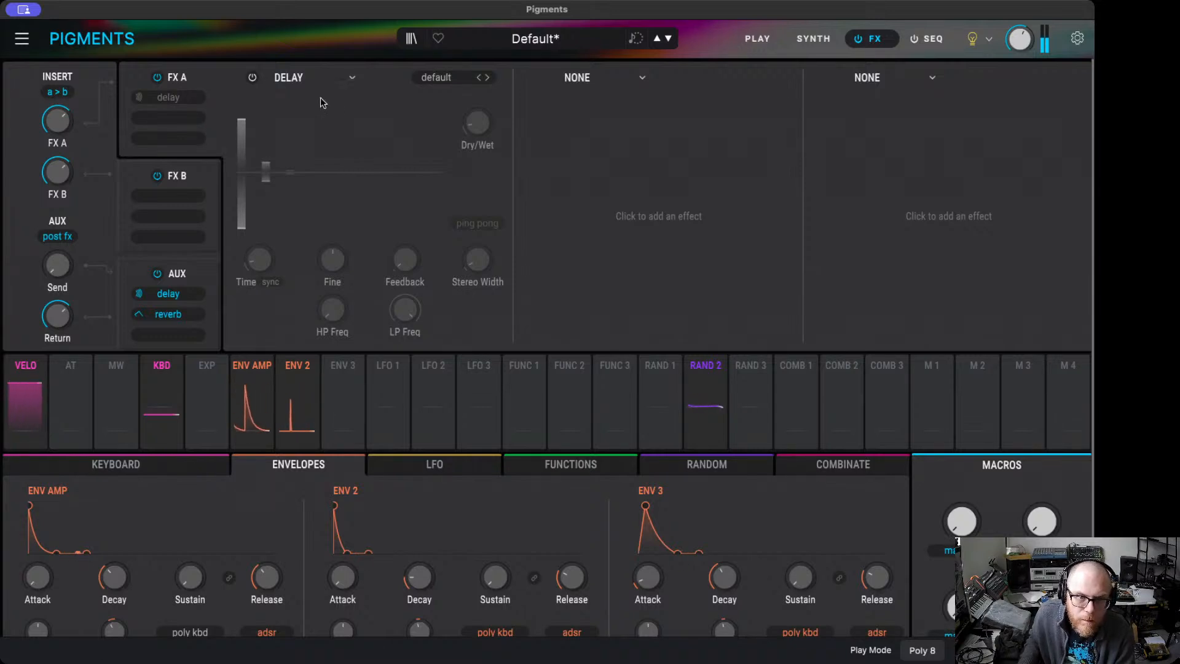
{"action": "left_click", "coordinate": [294, 79]}
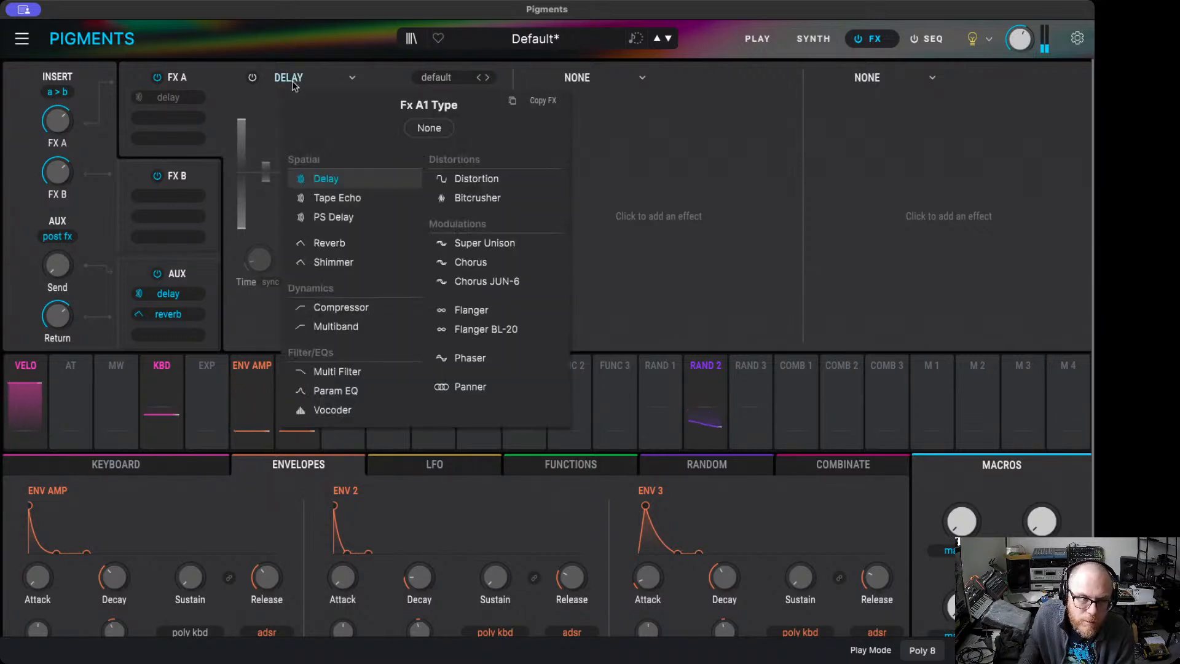
{"action": "left_click", "coordinate": [506, 199]}
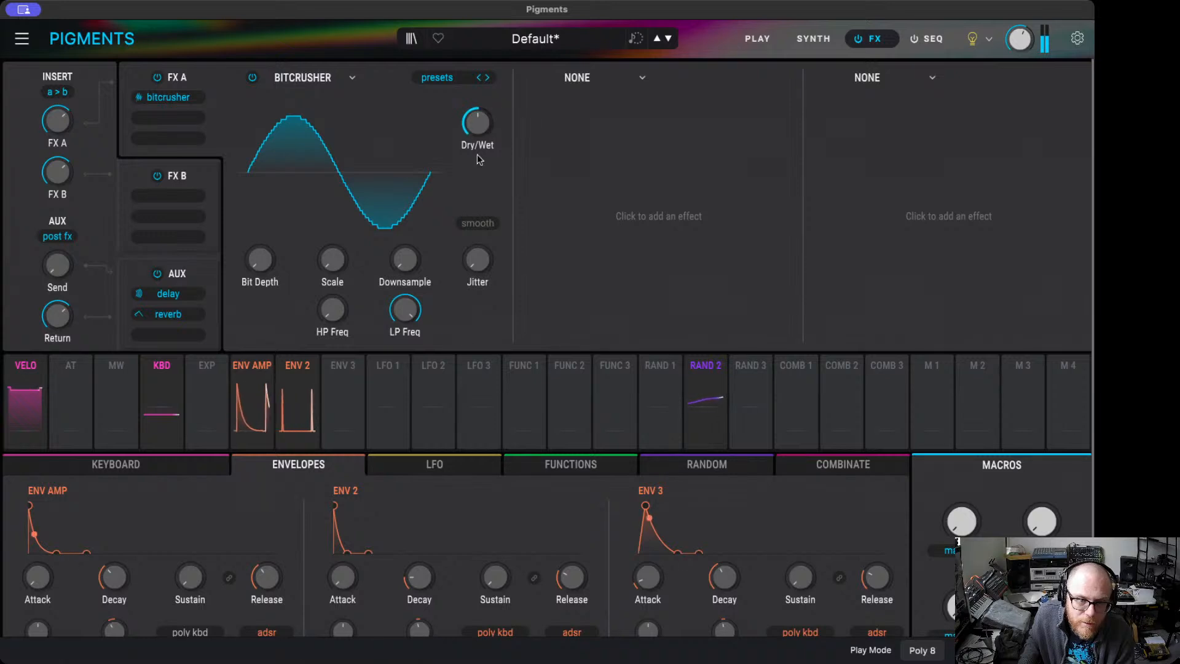
- Raise the Bitcrusher's Downsample slightly, increase its Bit Depth reduction, and set Dry/Wet to 100%
{"action": "left_click_drag", "start_coordinate": [402, 263], "coordinate": [423, 248]}
{"action": "left_click_drag", "start_coordinate": [352, 248], "coordinate": [352, 248]}
{"action": "left_click_drag", "start_coordinate": [278, 247], "coordinate": [260, 261]}
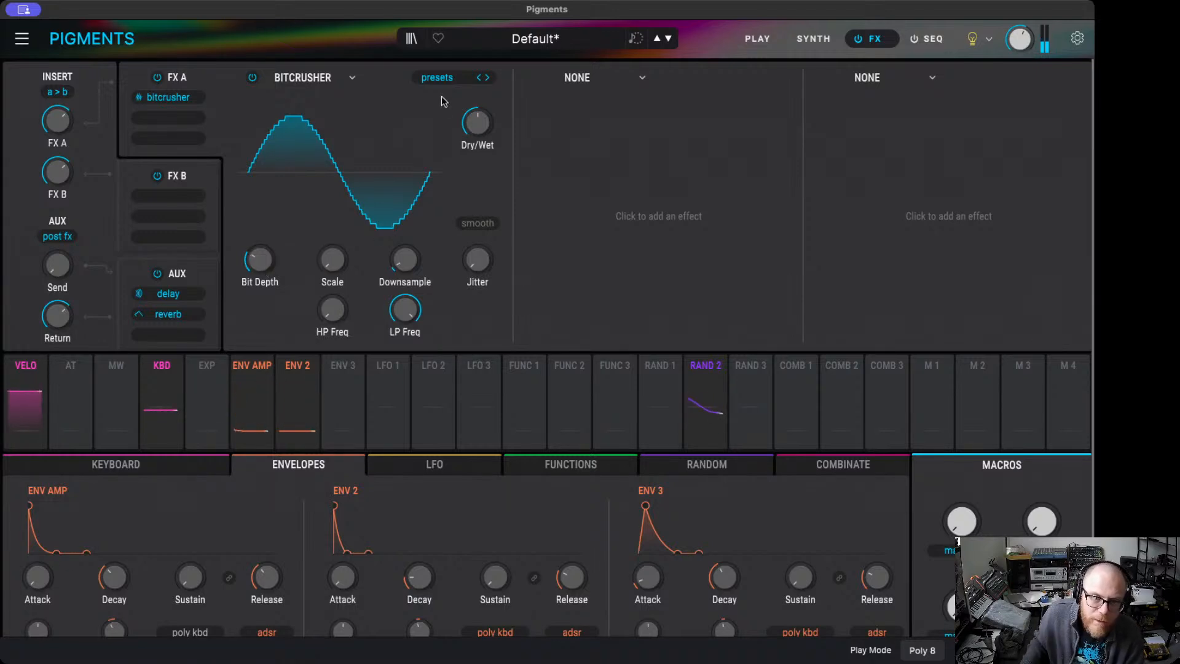
{"action": "mouse_move", "coordinate": [478, 123]}
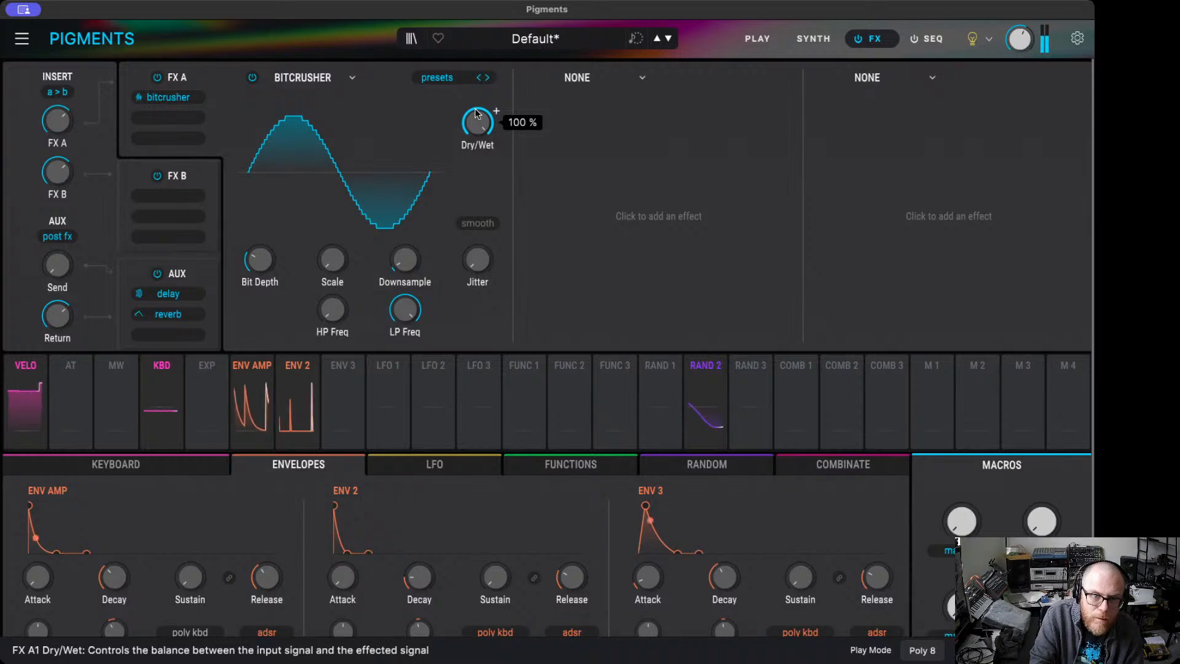
- Add a Multiband effect in FX A's second slot and step through its presets to fat low end
{"action": "left_click", "coordinate": [572, 80]}
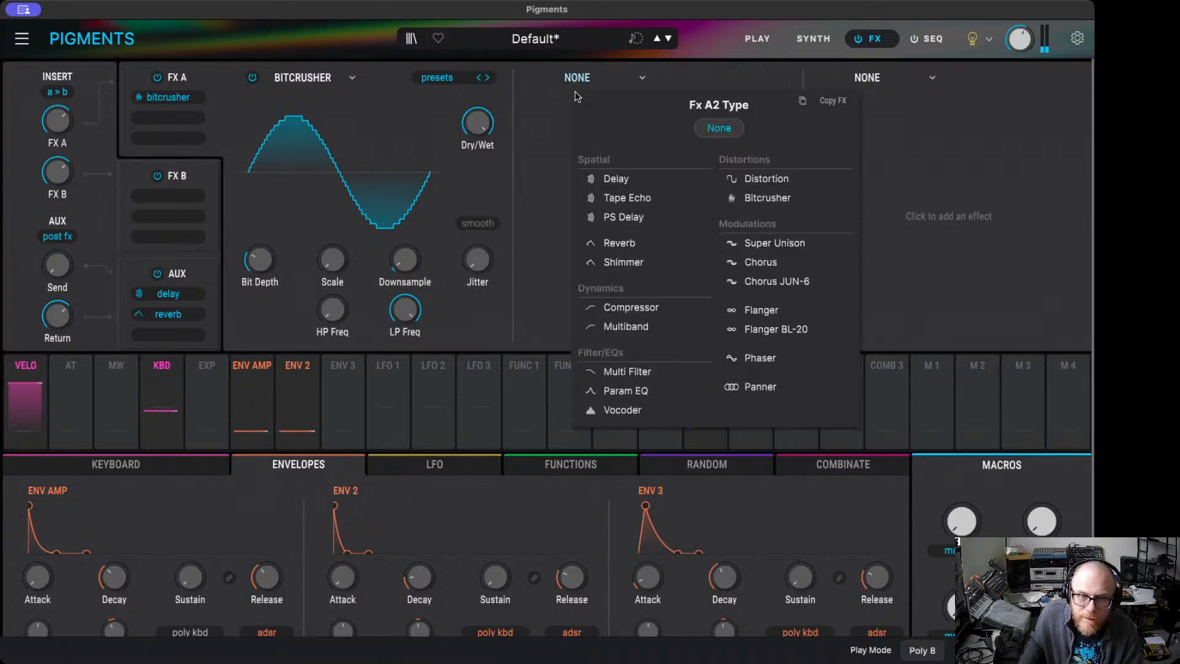
{"action": "left_click", "coordinate": [643, 329]}
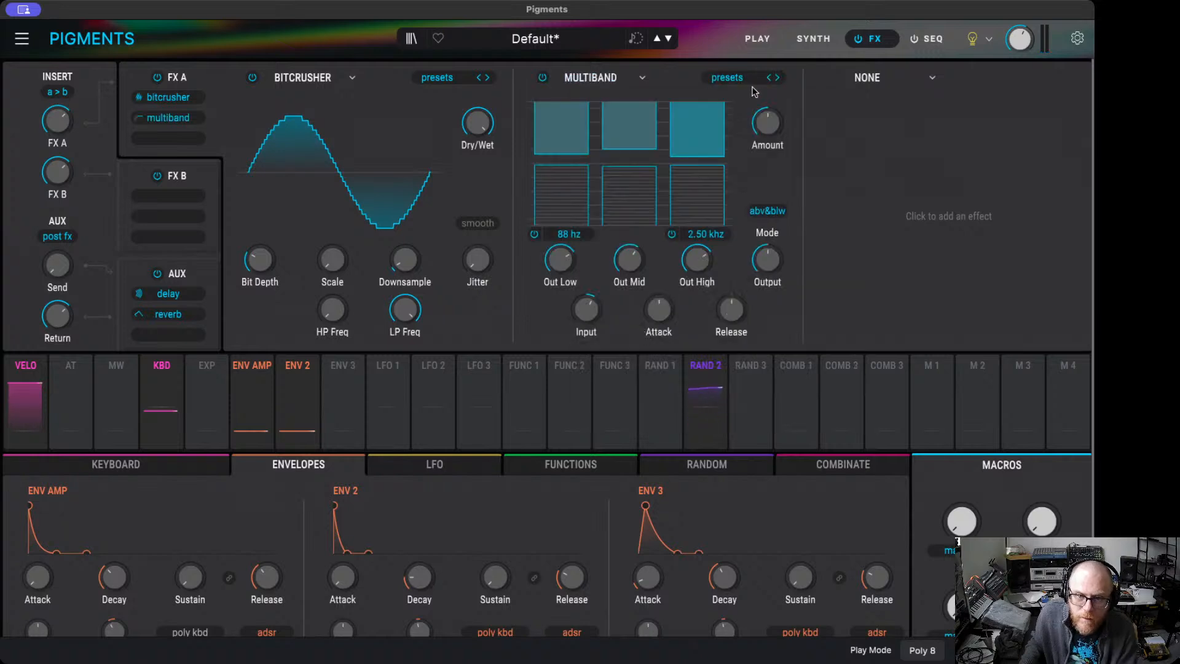
{"action": "left_click", "coordinate": [777, 78]}
{"action": "left_click", "coordinate": [777, 78]}
{"action": "left_click", "coordinate": [777, 78]}
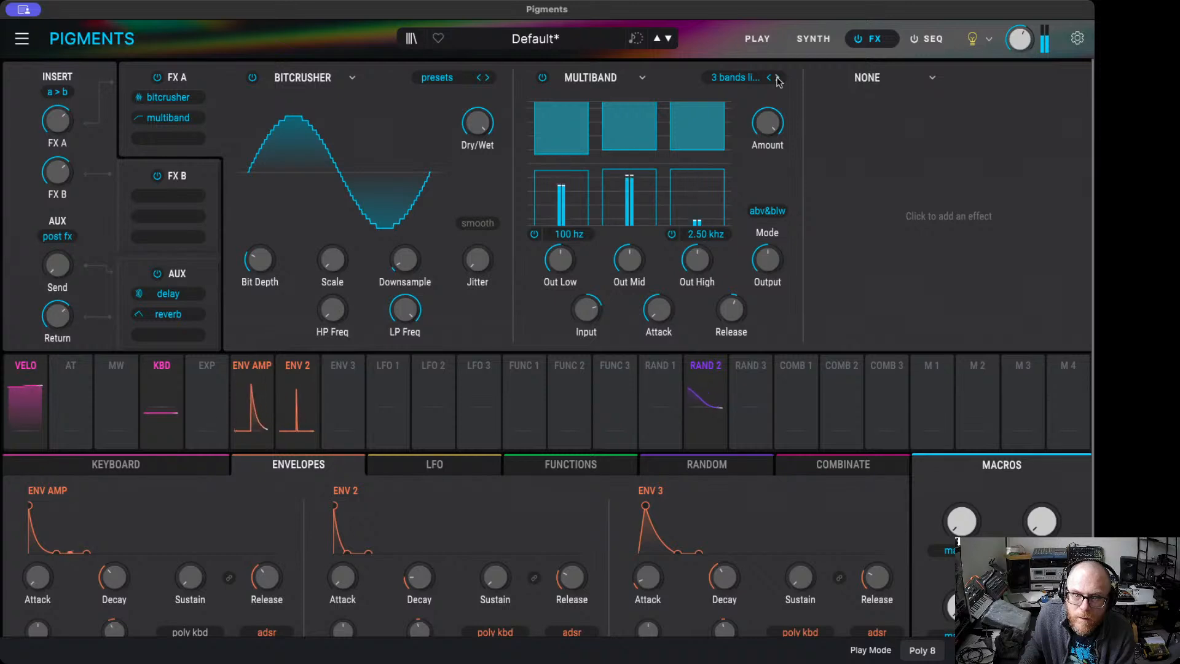
{"action": "left_click", "coordinate": [777, 79]}
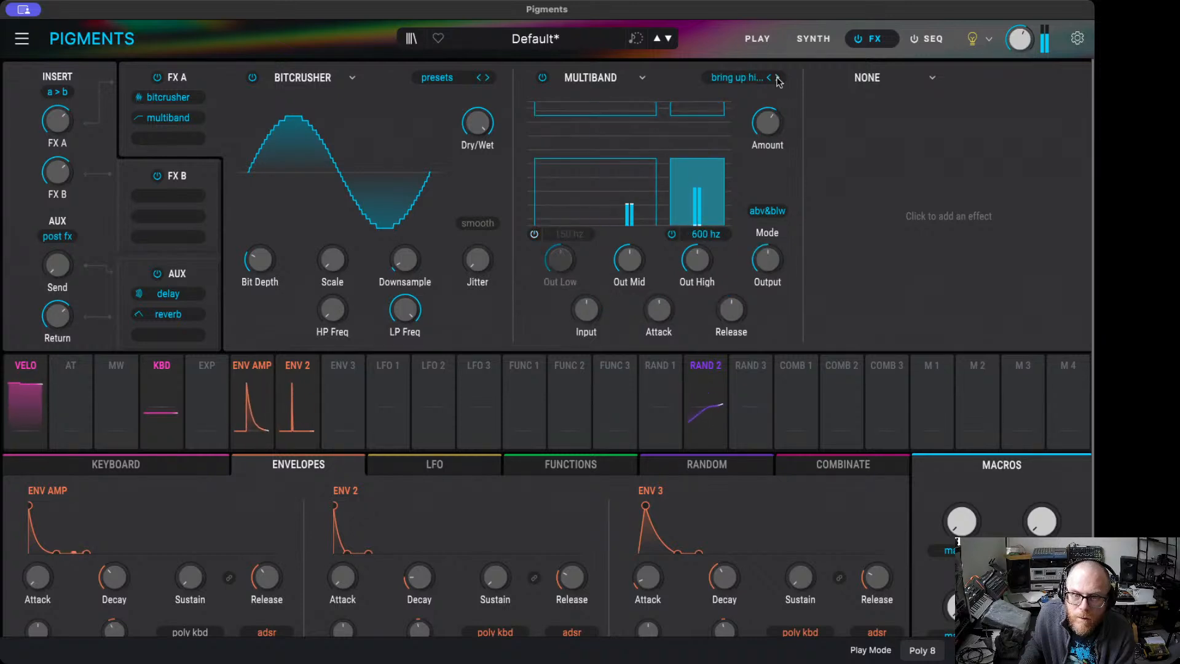
{"action": "left_click", "coordinate": [777, 78]}
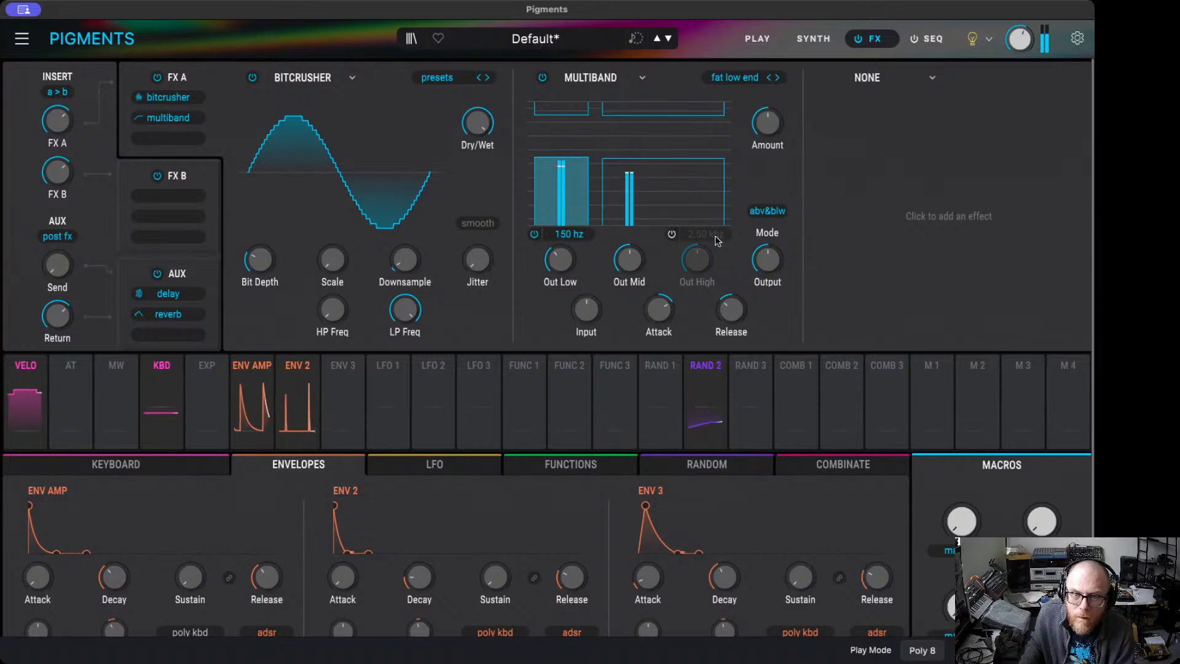
- Add a Compressor in FX A's third slot, step forward two presets, and raise its Output Gain to about 4.55 dB
{"action": "mouse_move", "coordinate": [568, 268]}
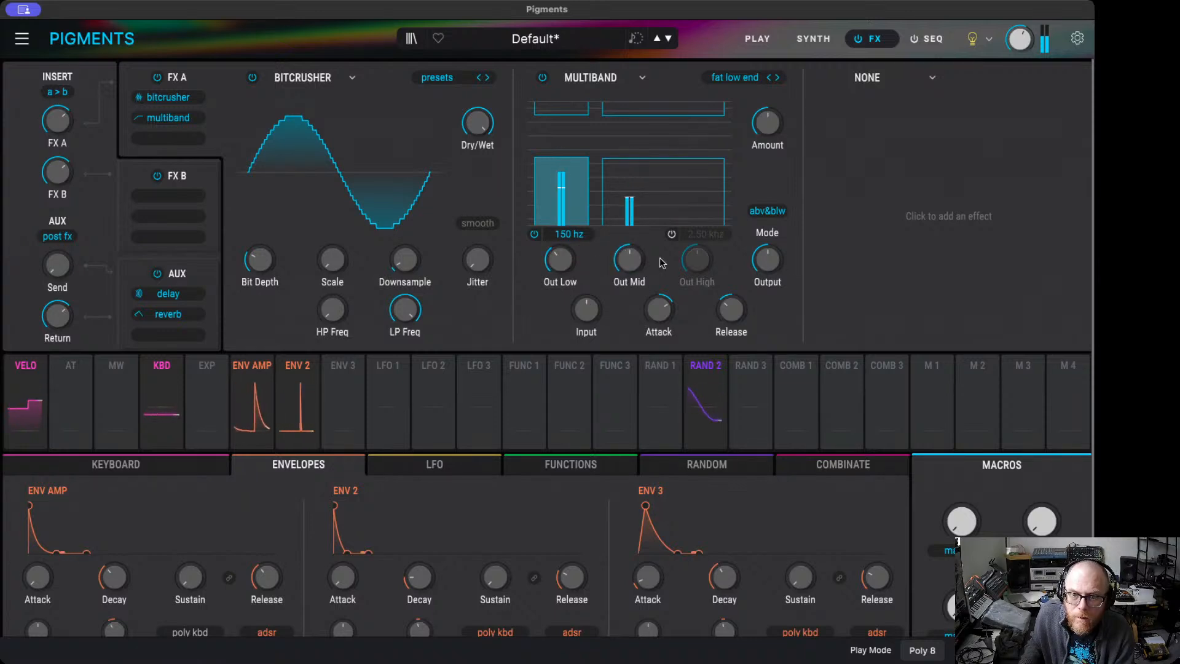
{"action": "mouse_move", "coordinate": [786, 248]}
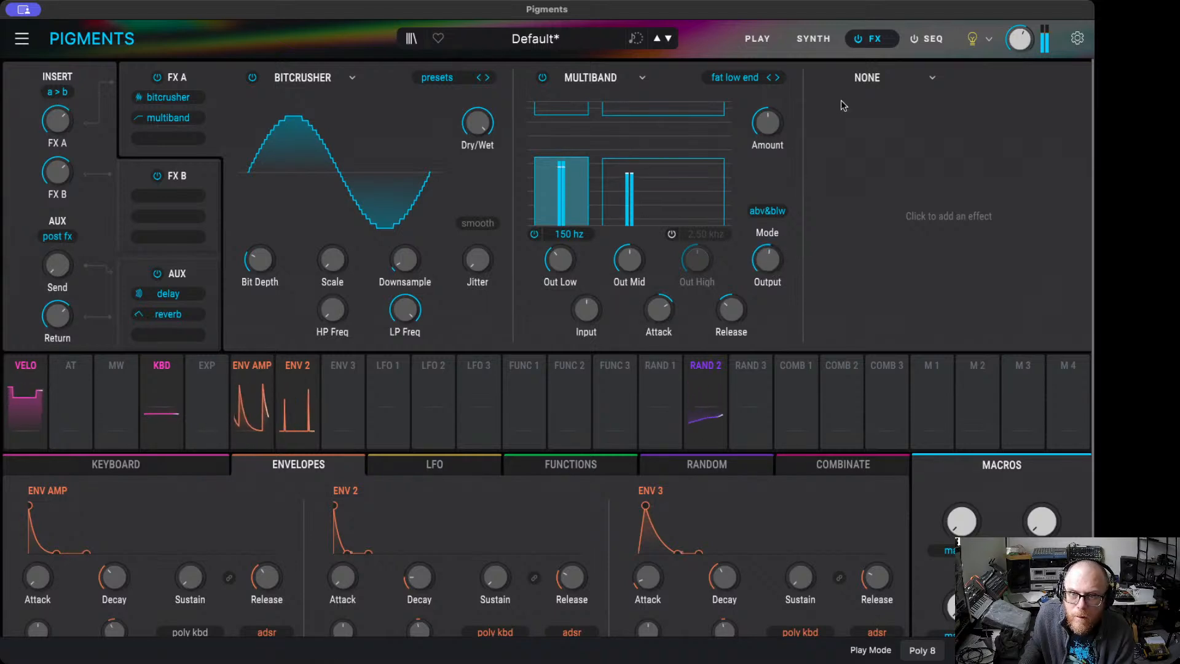
{"action": "left_click", "coordinate": [866, 79]}
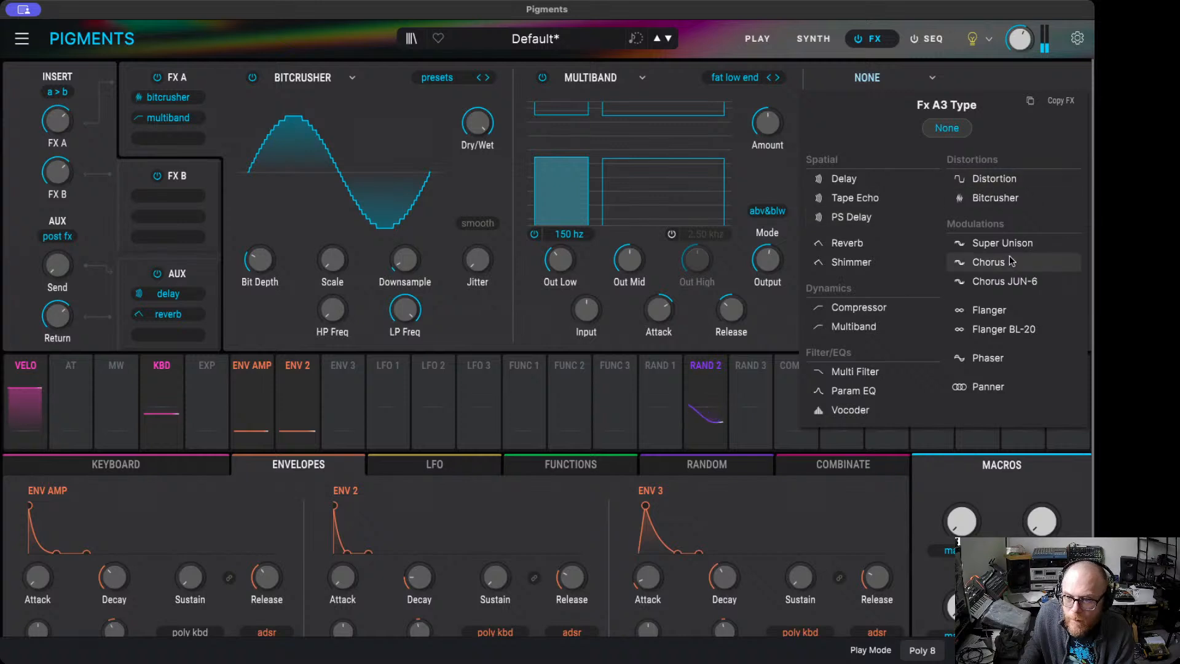
{"action": "left_click", "coordinate": [871, 308]}
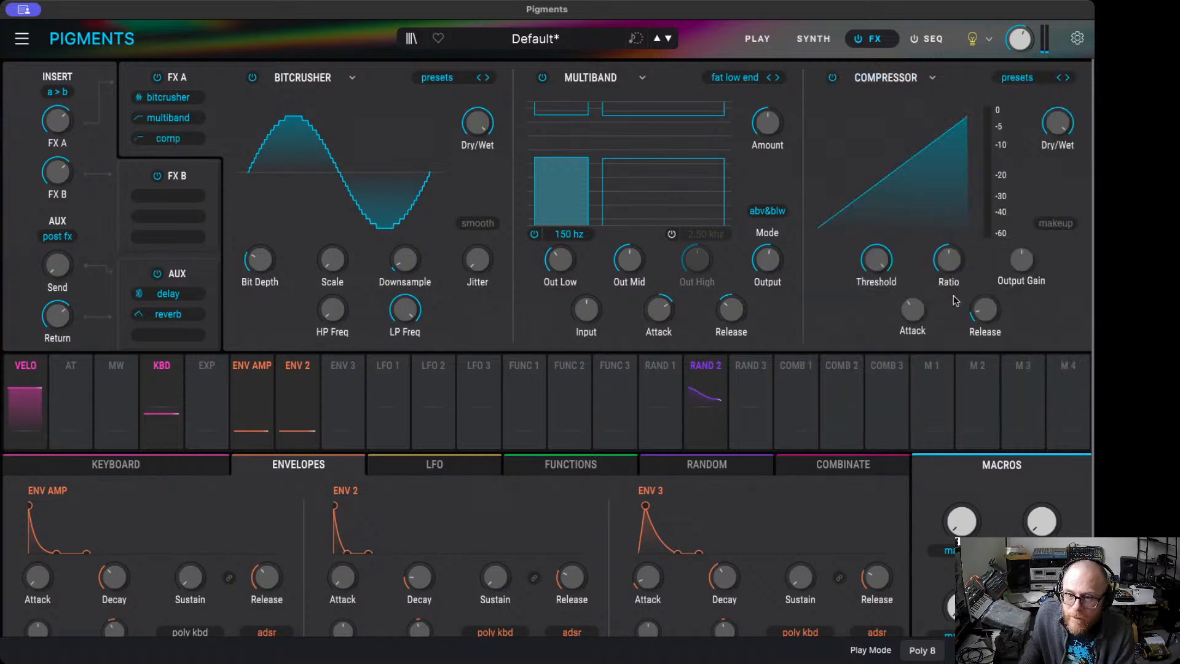
{"action": "left_click", "coordinate": [1067, 78]}
{"action": "left_click", "coordinate": [1067, 78]}
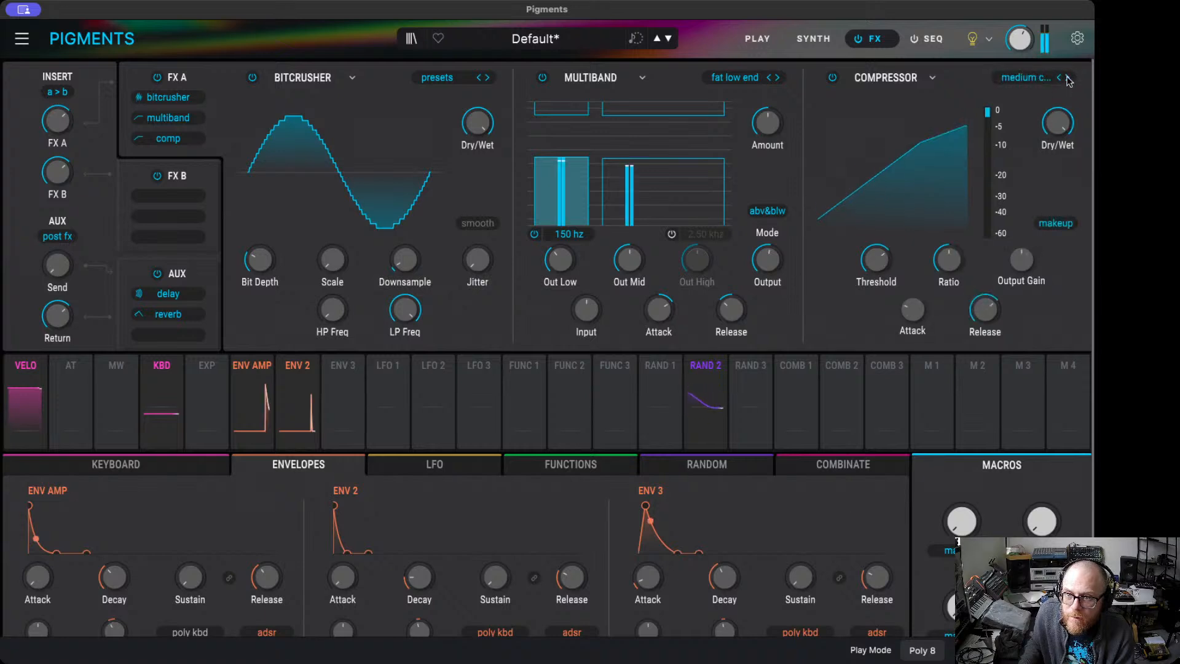
{"action": "mouse_move", "coordinate": [1021, 259]}
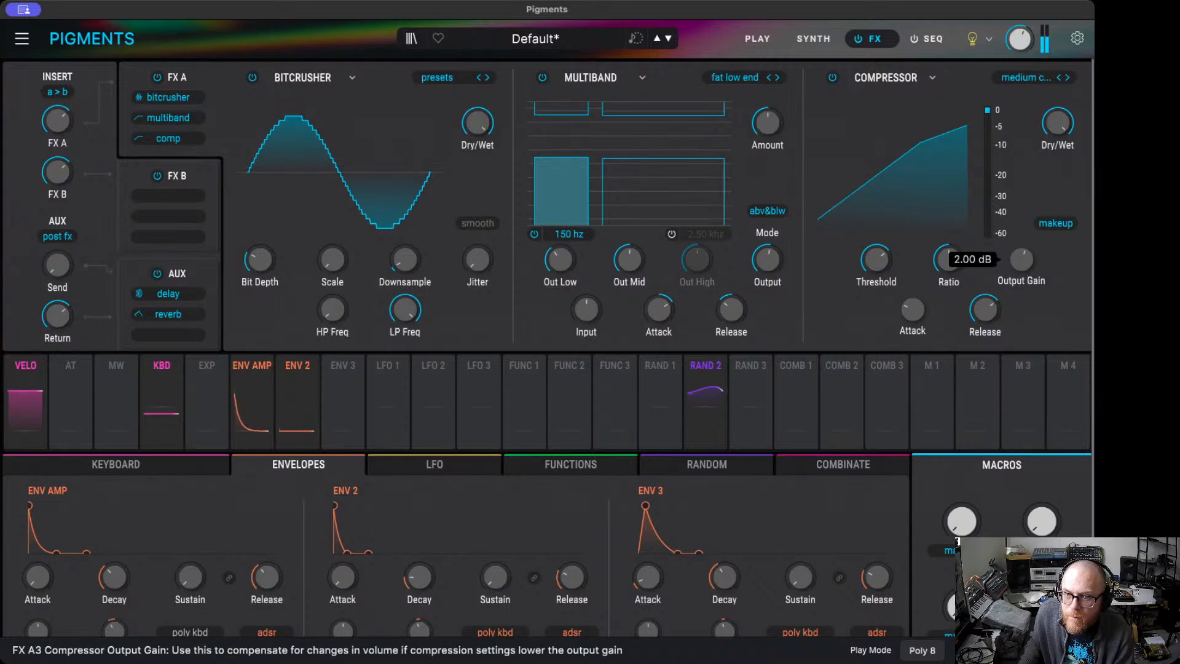
{"action": "left_click_drag", "start_coordinate": [1021, 259], "coordinate": [1021, 257]}
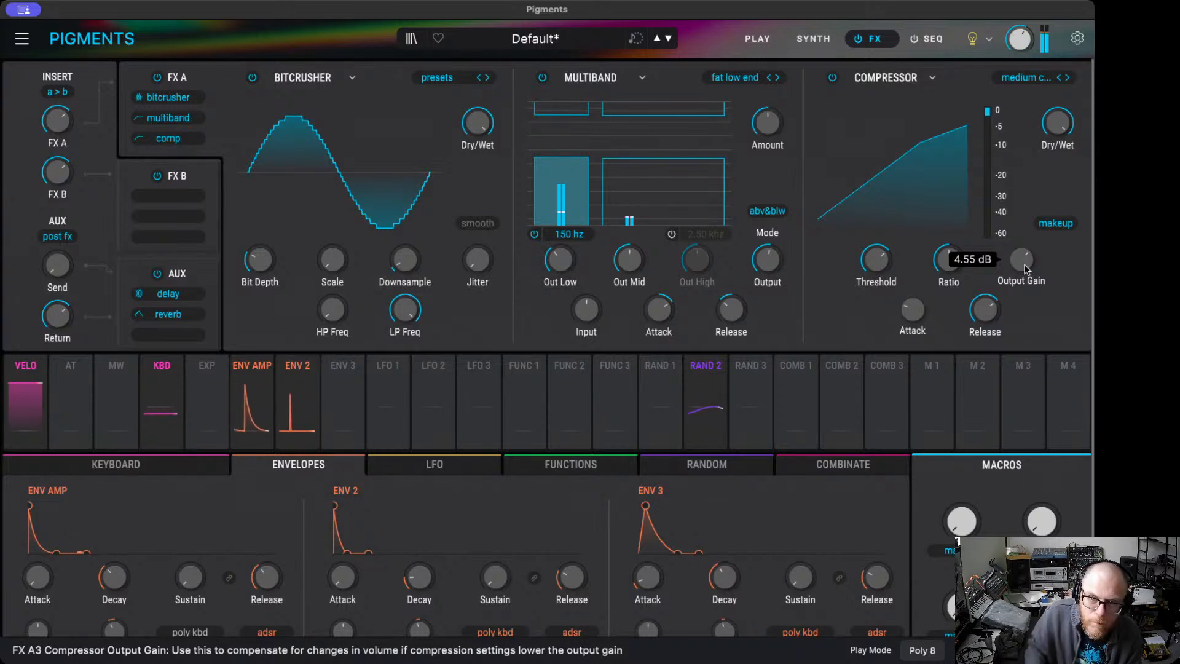
- Start saving the preset under a new entry and tag its genres as Chiptune, Downtempo, Dubstep, IDM and Techno
{"action": "left_click", "coordinate": [813, 38]}
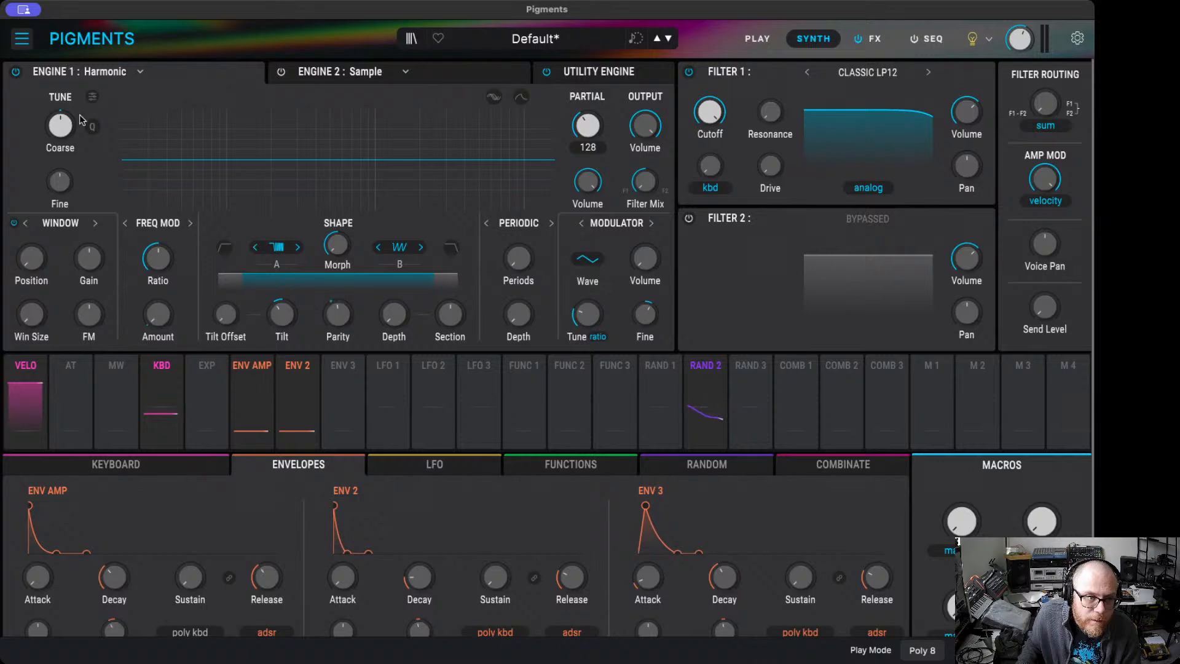
{"action": "key", "text": "super+s"}
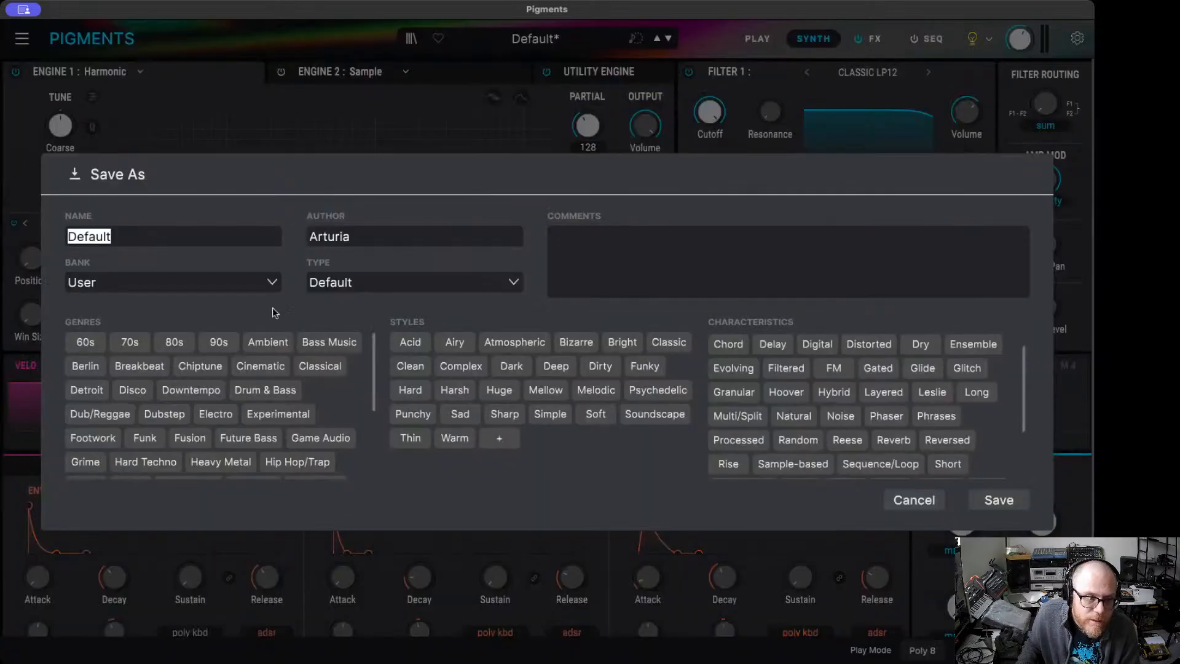
{"action": "left_click", "coordinate": [199, 365]}
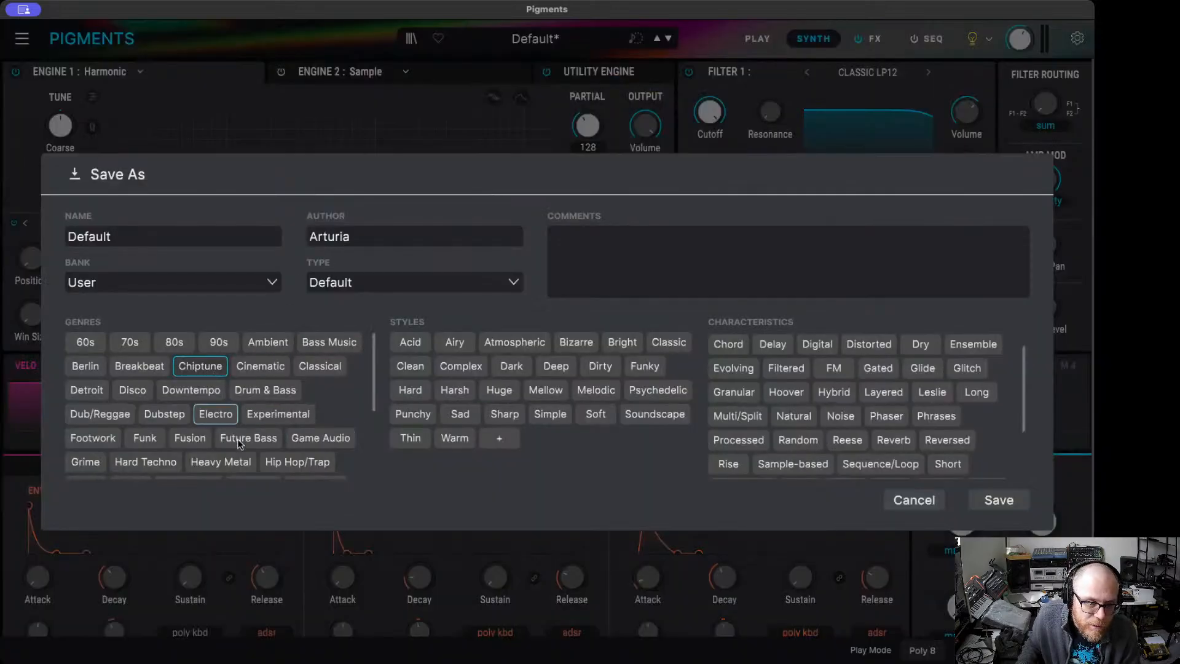
{"action": "left_click", "coordinate": [190, 389]}
{"action": "left_click", "coordinate": [194, 441]}
{"action": "left_click", "coordinate": [165, 413]}
{"action": "scroll", "coordinate": [153, 424], "scroll_direction": "down", "scroll_amount": 1}
{"action": "scroll", "coordinate": [155, 430], "scroll_direction": "down", "scroll_amount": 2}
{"action": "left_click", "coordinate": [130, 394]}
{"action": "scroll", "coordinate": [166, 468], "scroll_direction": "down", "scroll_amount": 1}
{"action": "left_click", "coordinate": [225, 445]}
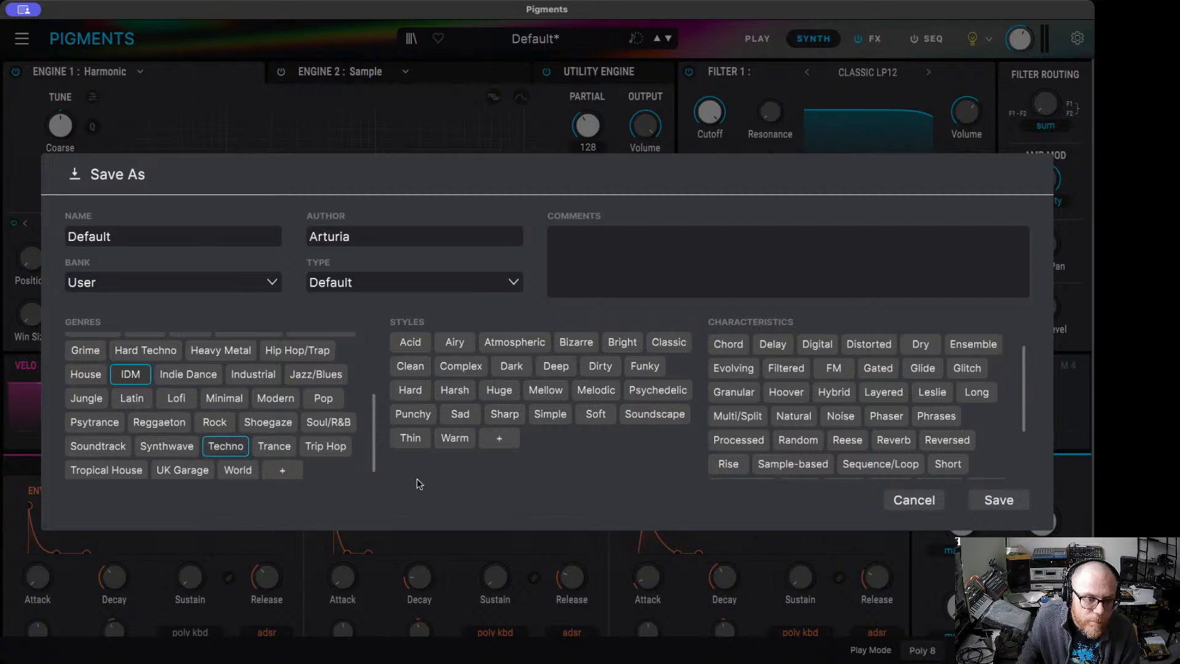
- Name the preset Harm Hit, fill in the author's artist name, and set the type to Percussion
{"action": "double_click", "coordinate": [198, 239]}
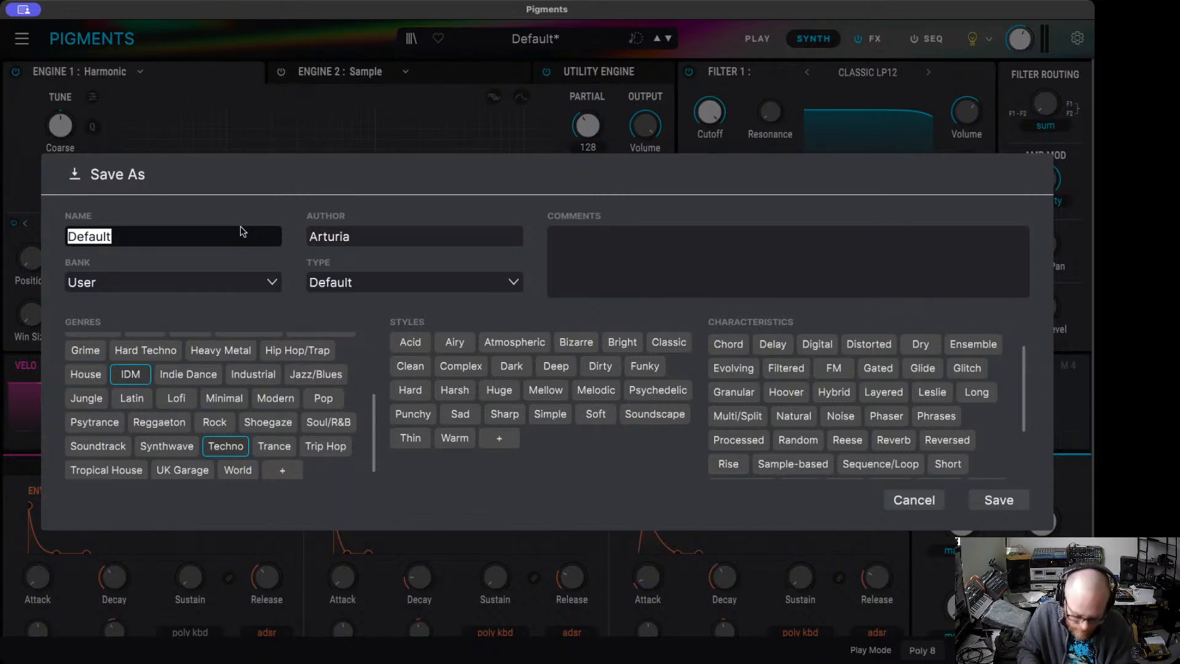
{"action": "type", "text": "Harm Hit"}
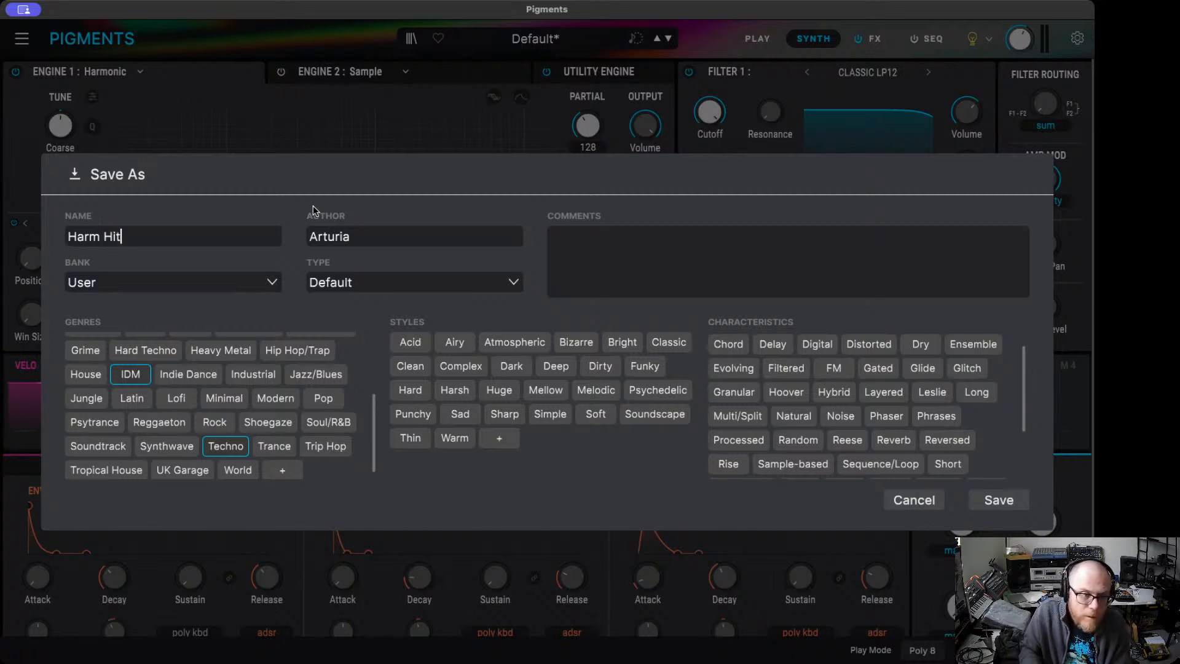
{"action": "key", "text": "Tab"}
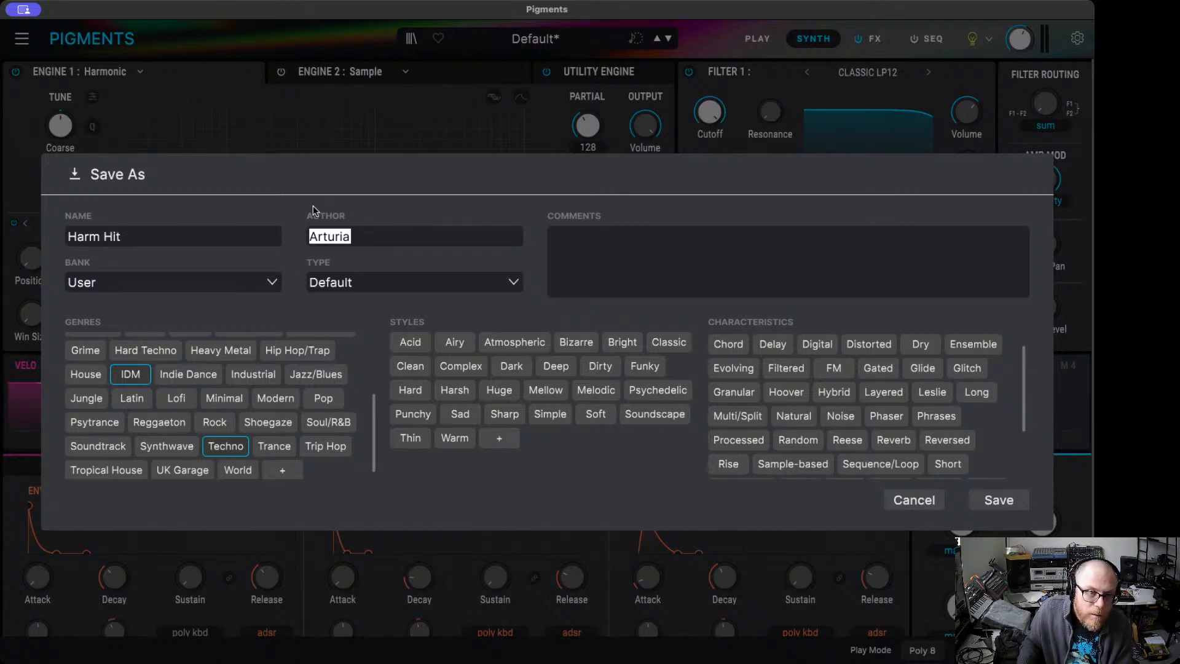
{"action": "type", "text": "Ethw"}
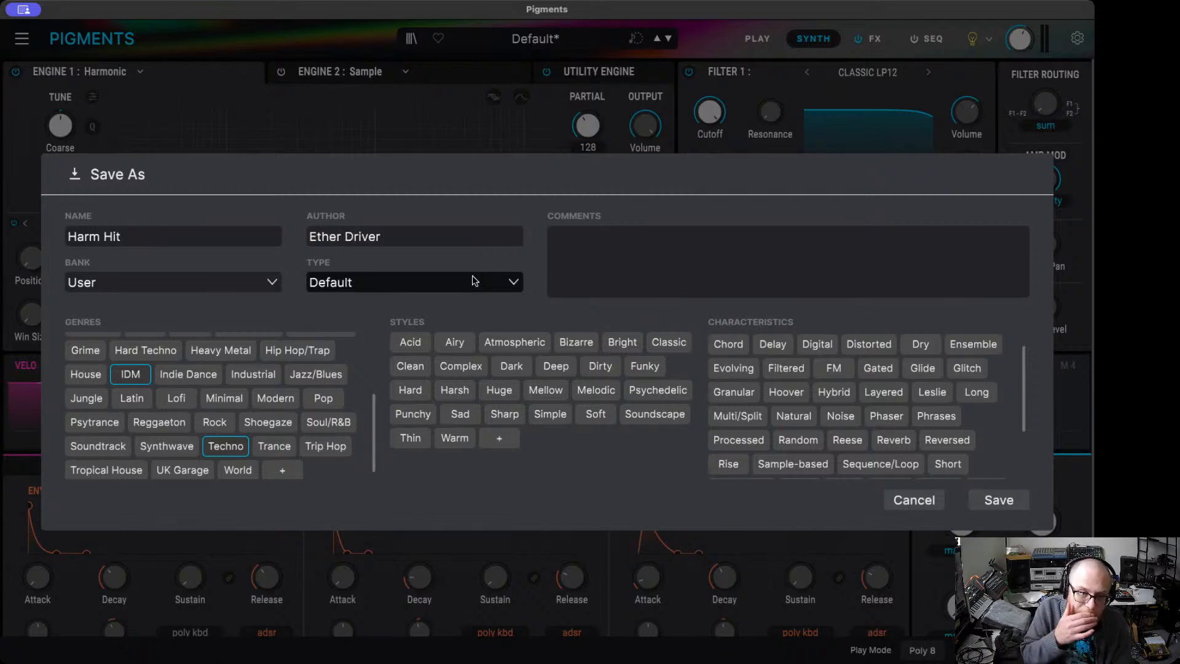
{"action": "left_click", "coordinate": [430, 283]}
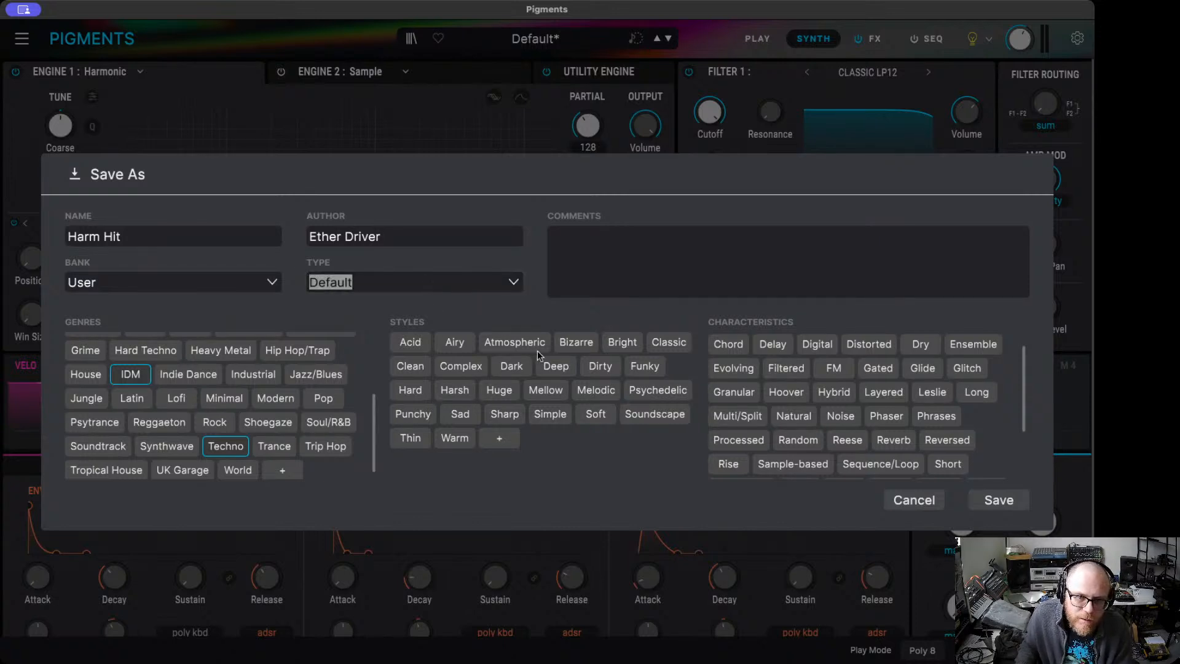
{"action": "type", "text": "Percussion"}
{"action": "left_click", "coordinate": [588, 297]}
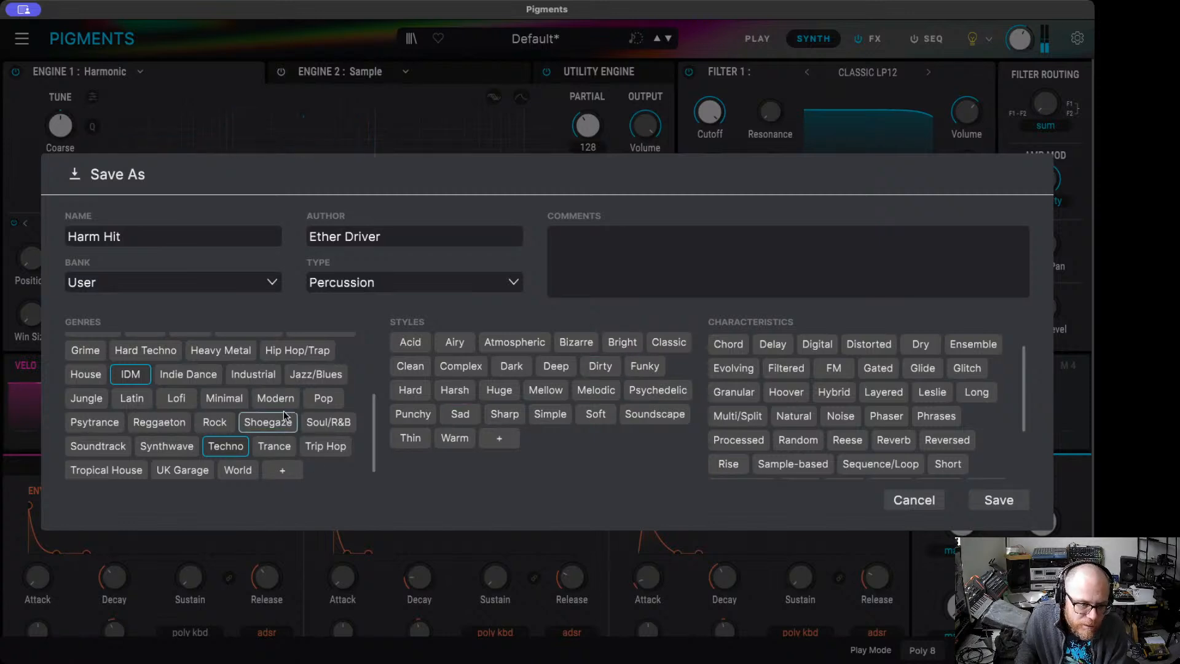
- Add the Lofi genre and tag the preset's characteristics as Noise and FM
{"action": "scroll", "coordinate": [252, 415], "scroll_direction": "up", "scroll_amount": 2}
{"action": "left_click", "coordinate": [169, 447]}
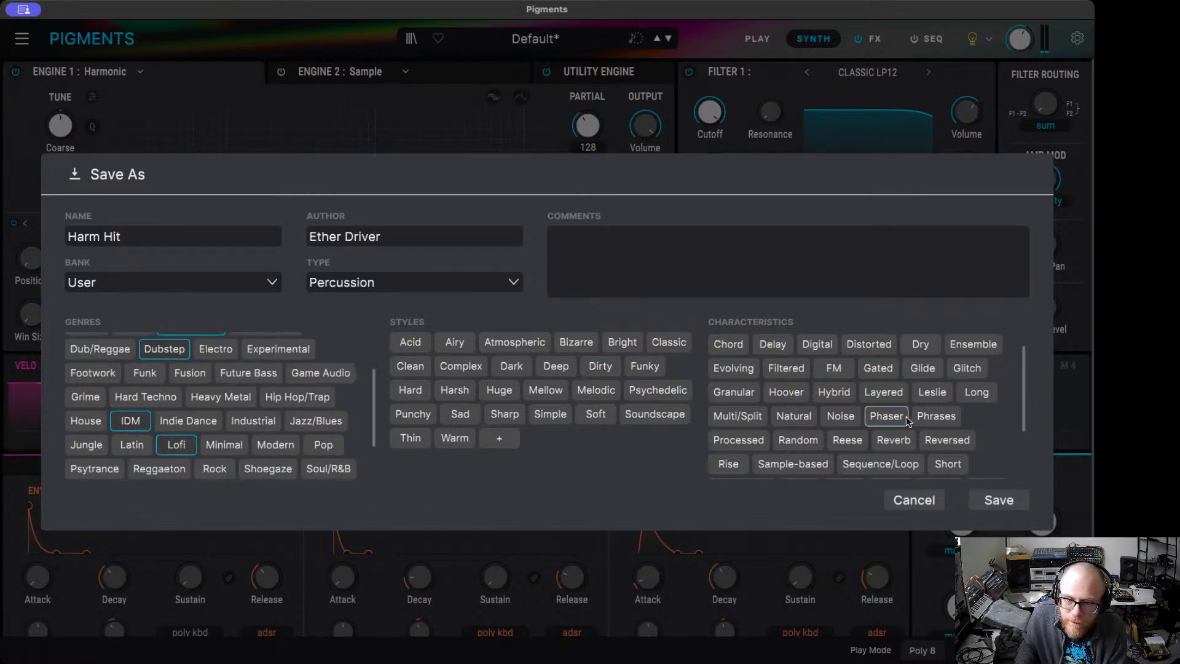
{"action": "scroll", "coordinate": [894, 418], "scroll_direction": "down", "scroll_amount": 1}
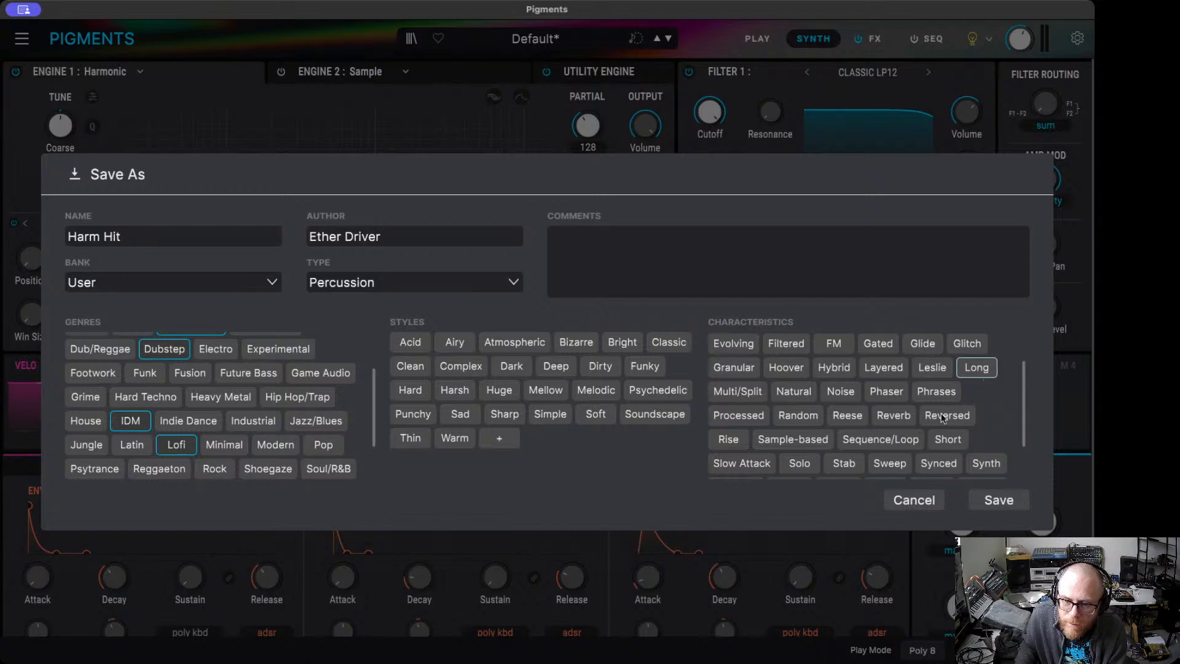
{"action": "scroll", "coordinate": [811, 423], "scroll_direction": "down", "scroll_amount": 2}
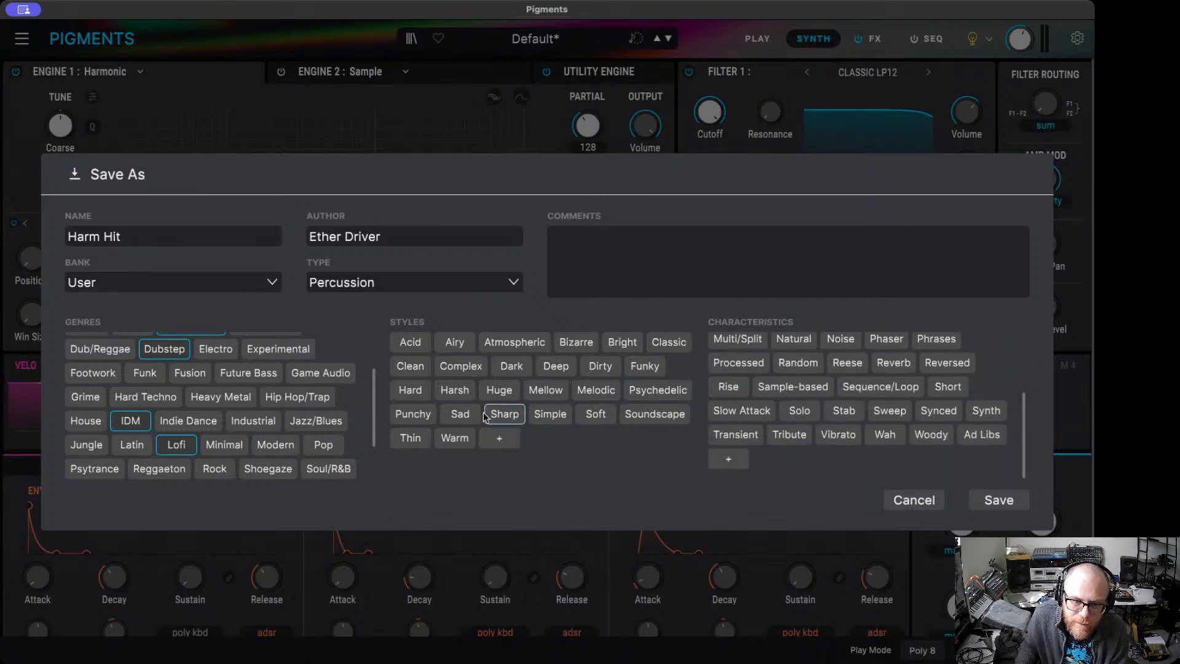
{"action": "scroll", "coordinate": [873, 406], "scroll_direction": "up", "scroll_amount": 4}
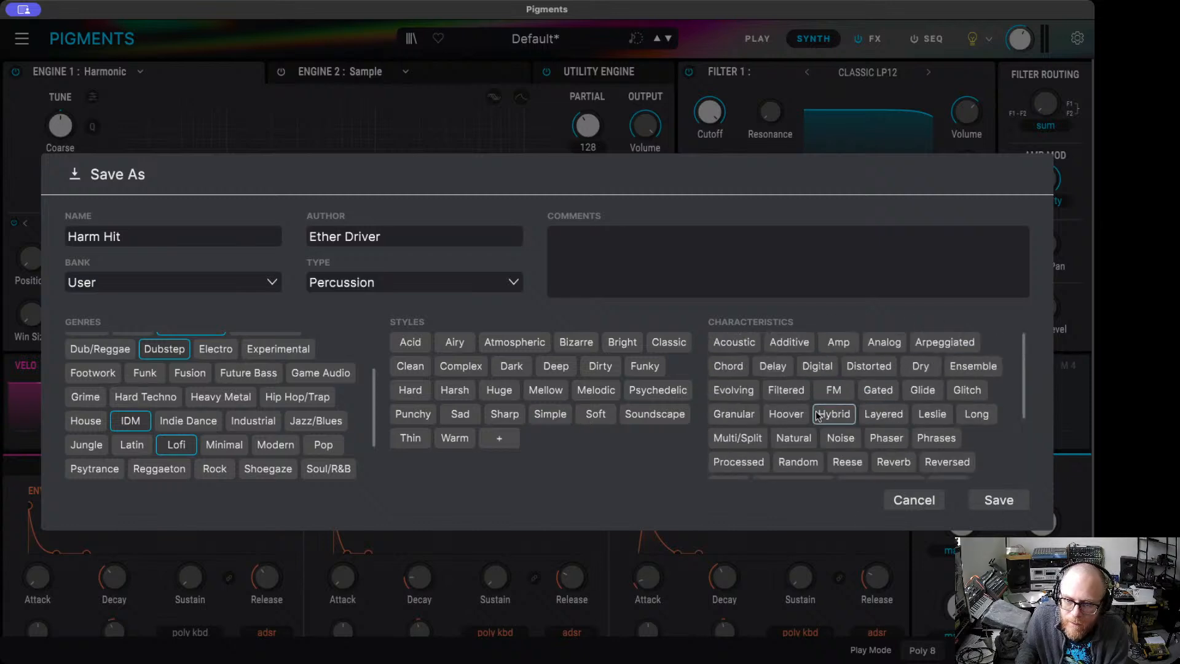
{"action": "left_click", "coordinate": [840, 437]}
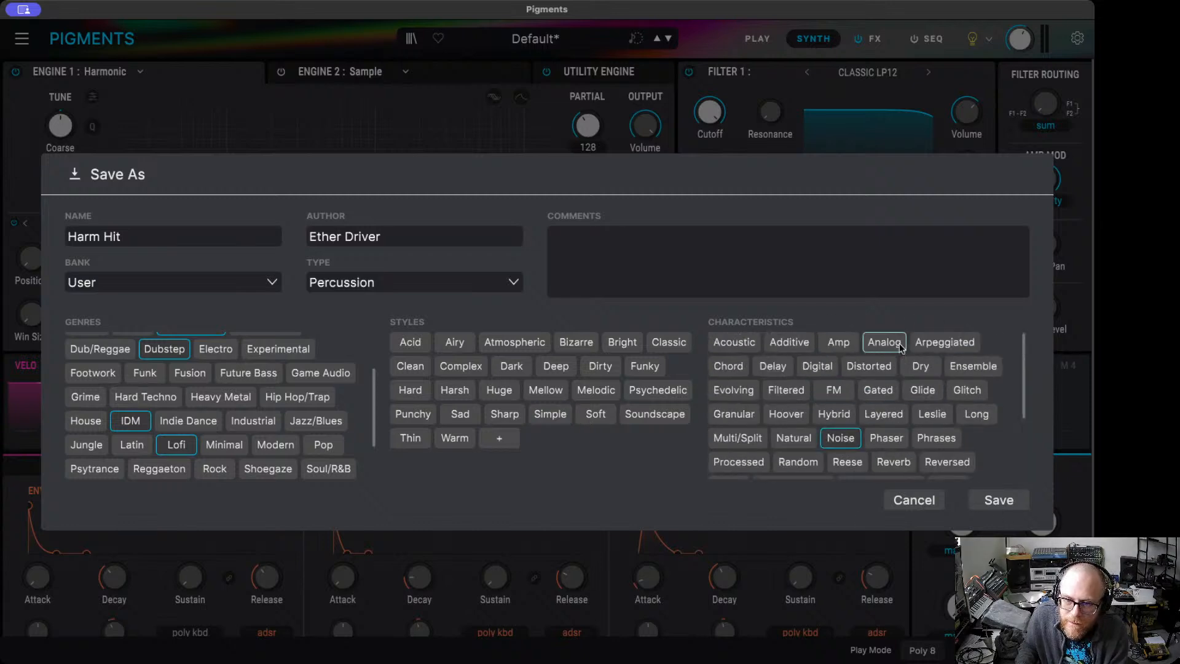
{"action": "left_click", "coordinate": [837, 393]}
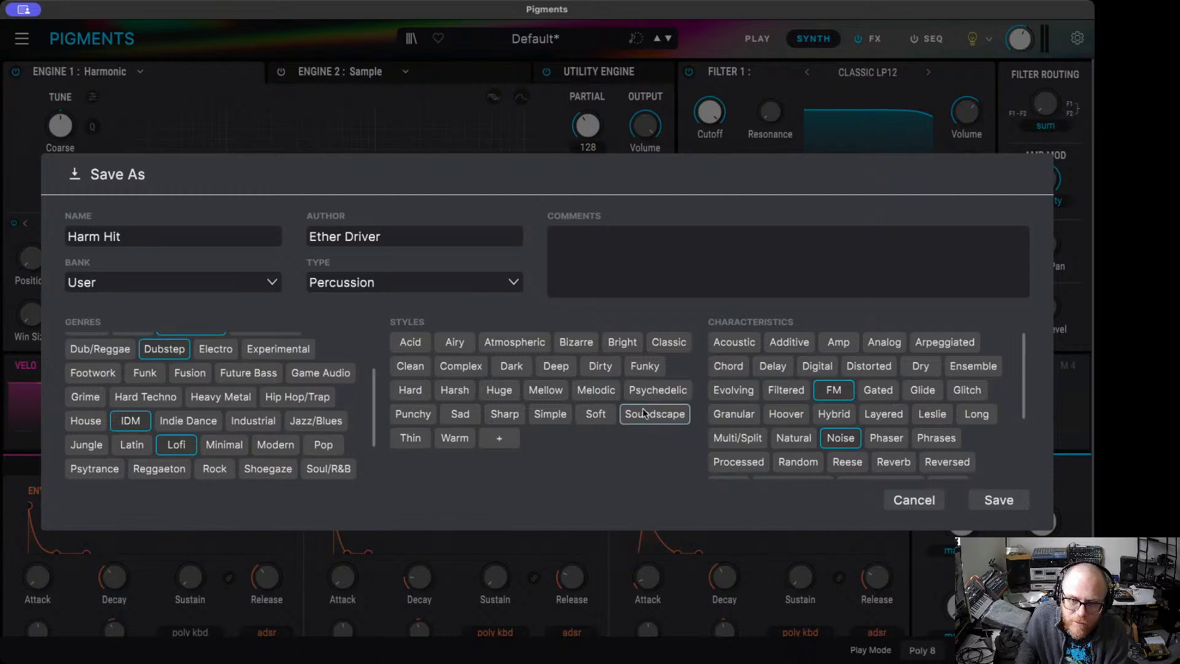
- Tag the preset's styles as Deep, Dirty and Dark, and save it
{"action": "left_click", "coordinate": [556, 366]}
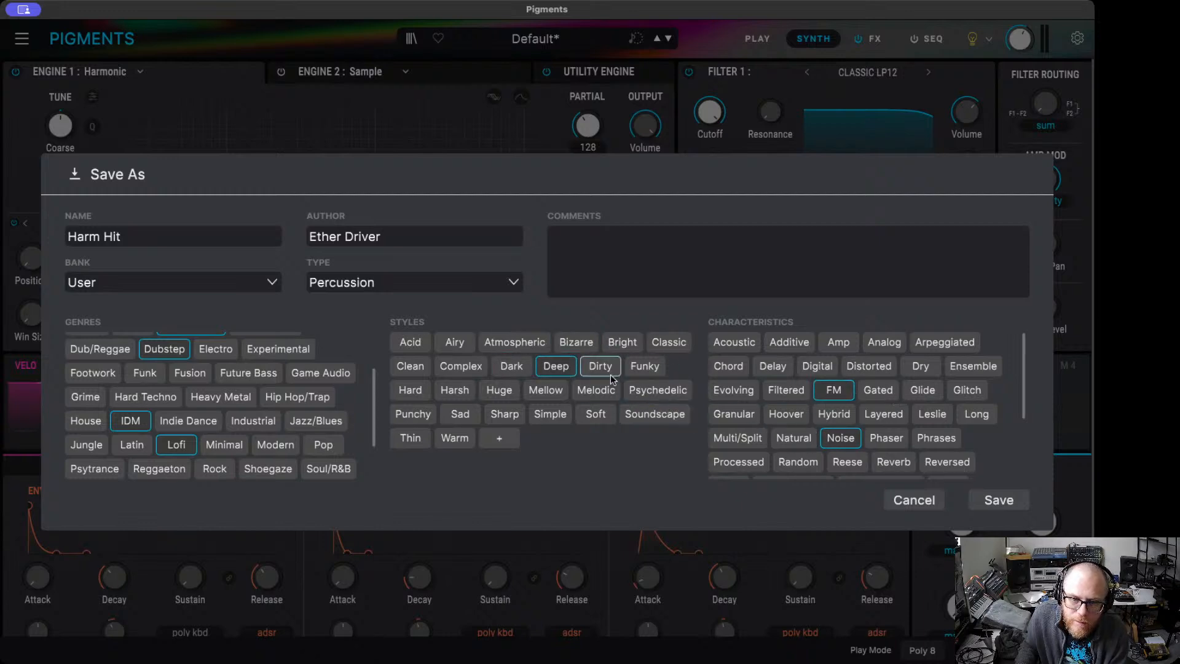
{"action": "left_click", "coordinate": [600, 366]}
{"action": "left_click", "coordinate": [511, 367]}
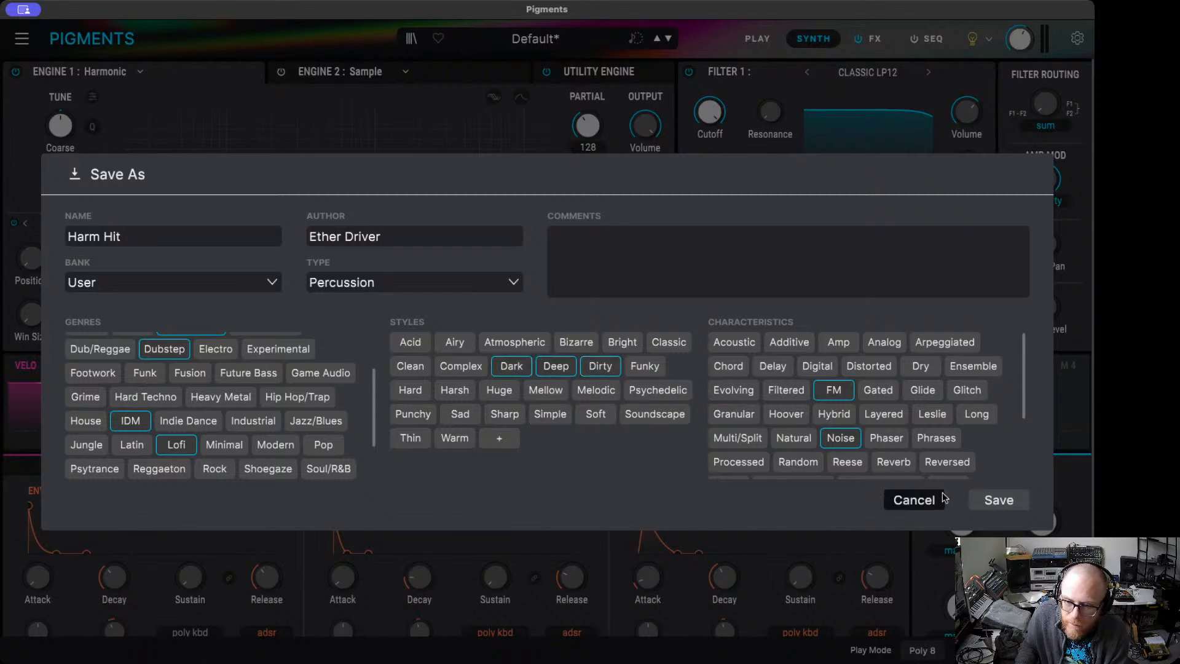
{"action": "left_click", "coordinate": [998, 501]}
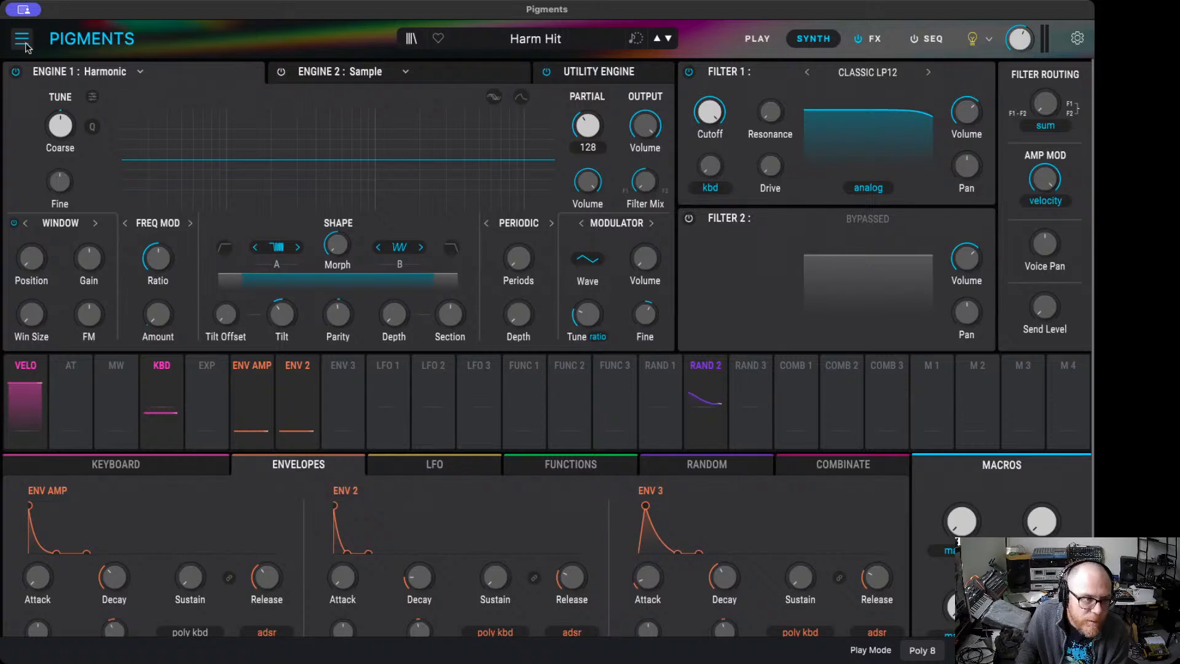
- Start a new default preset and set Filter 1 to MS-20 Lowpass 12 with low cutoff and high resonance
{"action": "left_click", "coordinate": [37, 59]}
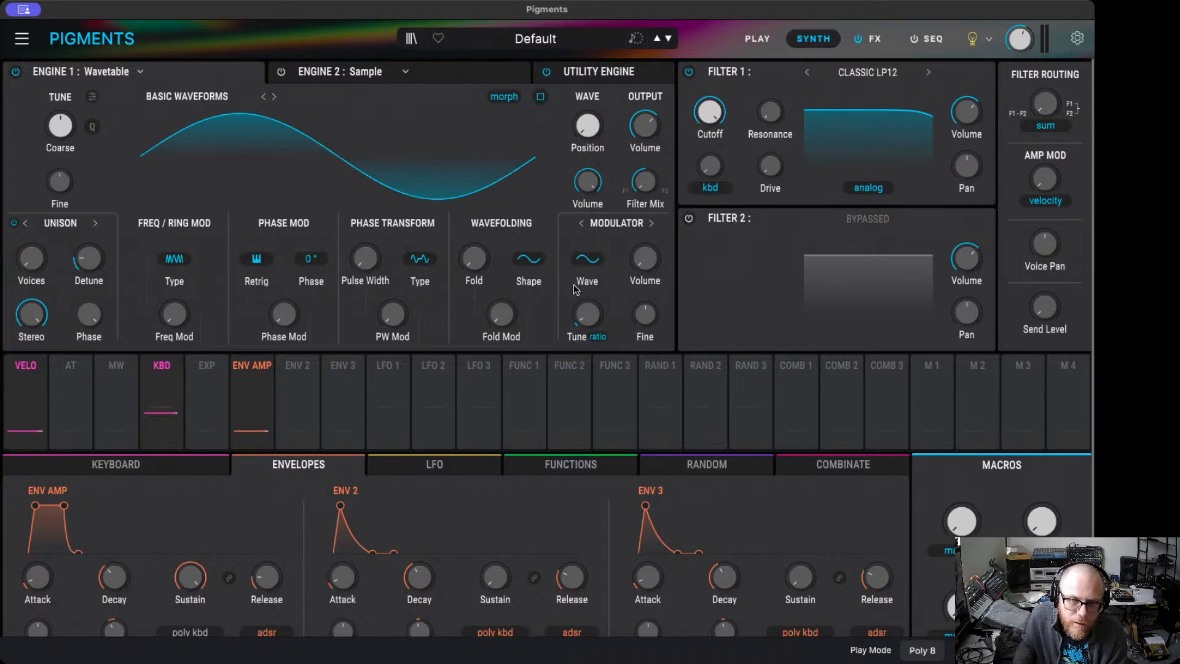
{"action": "left_click", "coordinate": [866, 74]}
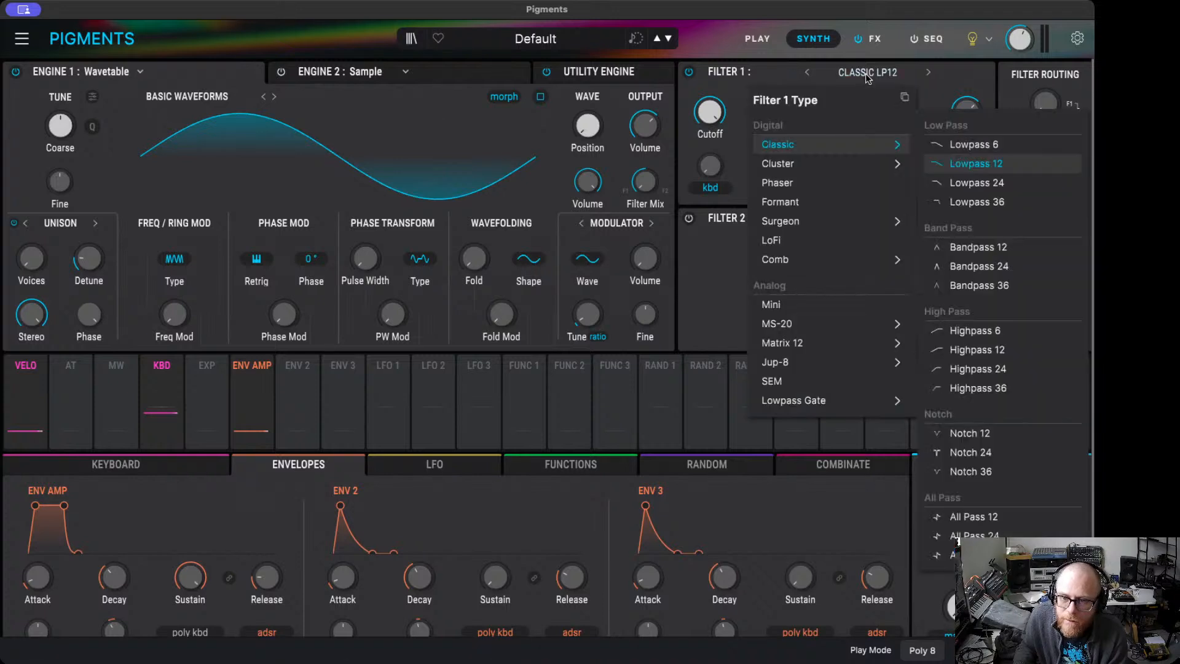
{"action": "mouse_move", "coordinate": [887, 324]}
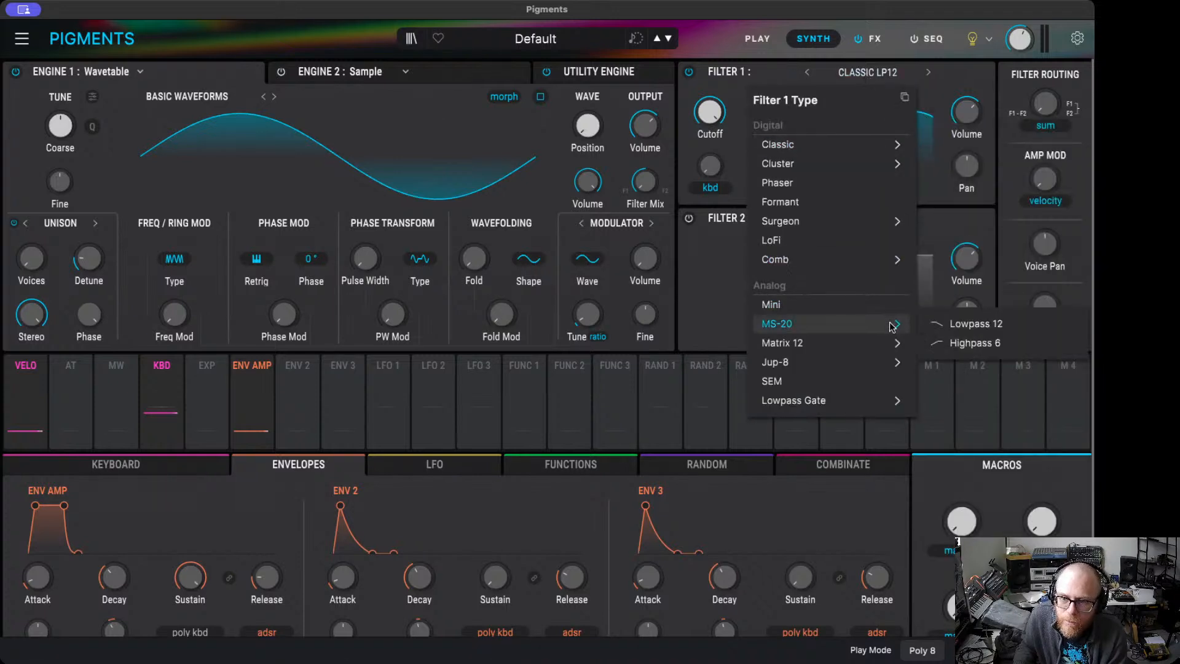
{"action": "left_click", "coordinate": [971, 321]}
{"action": "left_click_drag", "start_coordinate": [756, 127], "coordinate": [644, 138]}
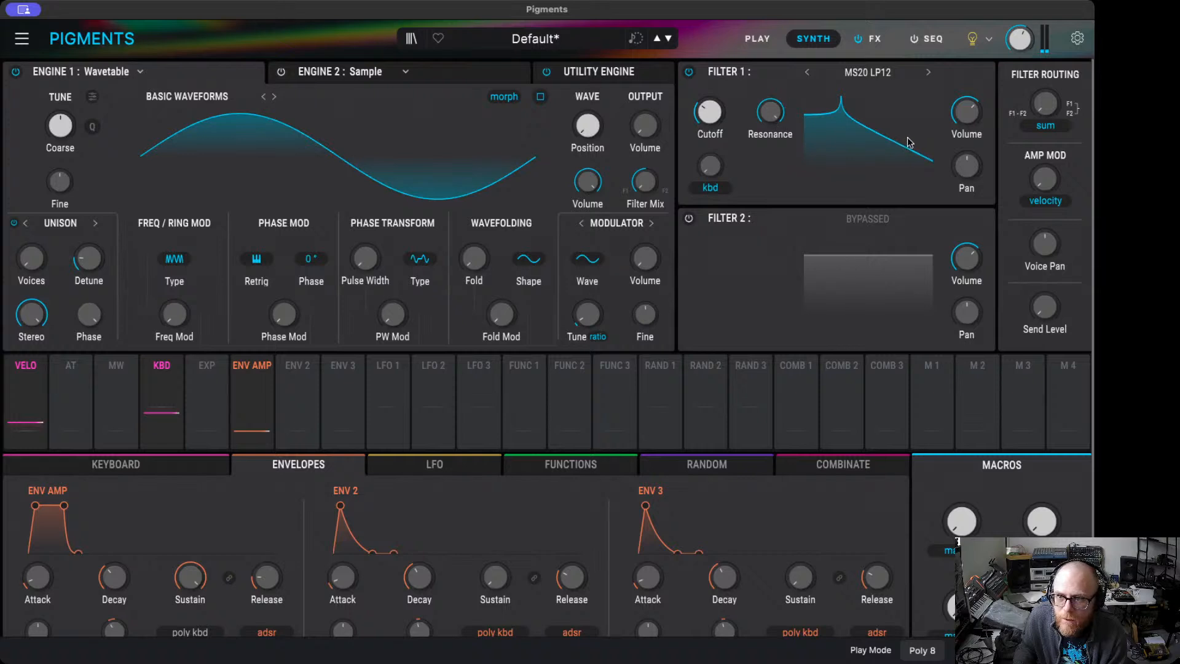
- Turn Engine 1's output volume down to -70 dB and enable Noise 1 in the Utility Engine
{"action": "mouse_move", "coordinate": [641, 127]}
{"action": "left_mouse_down"}
{"action": "mouse_move", "coordinate": [640, 31]}
{"action": "mouse_move", "coordinate": [640, 141]}
{"action": "left_mouse_up"}
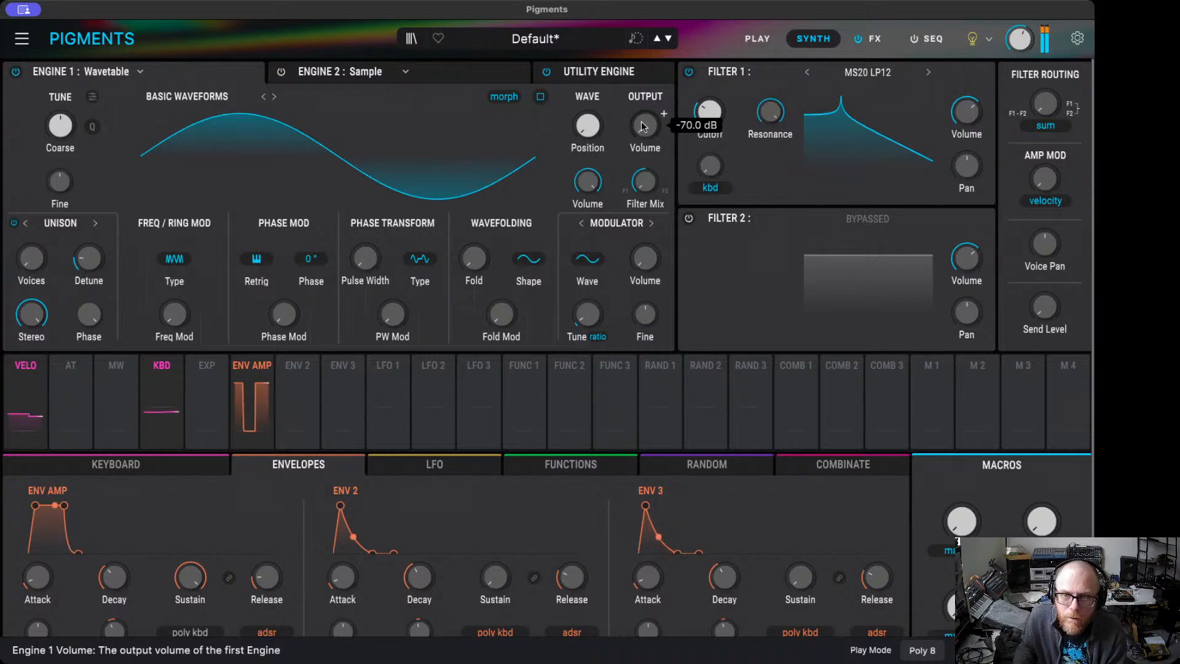
{"action": "left_click", "coordinate": [599, 74]}
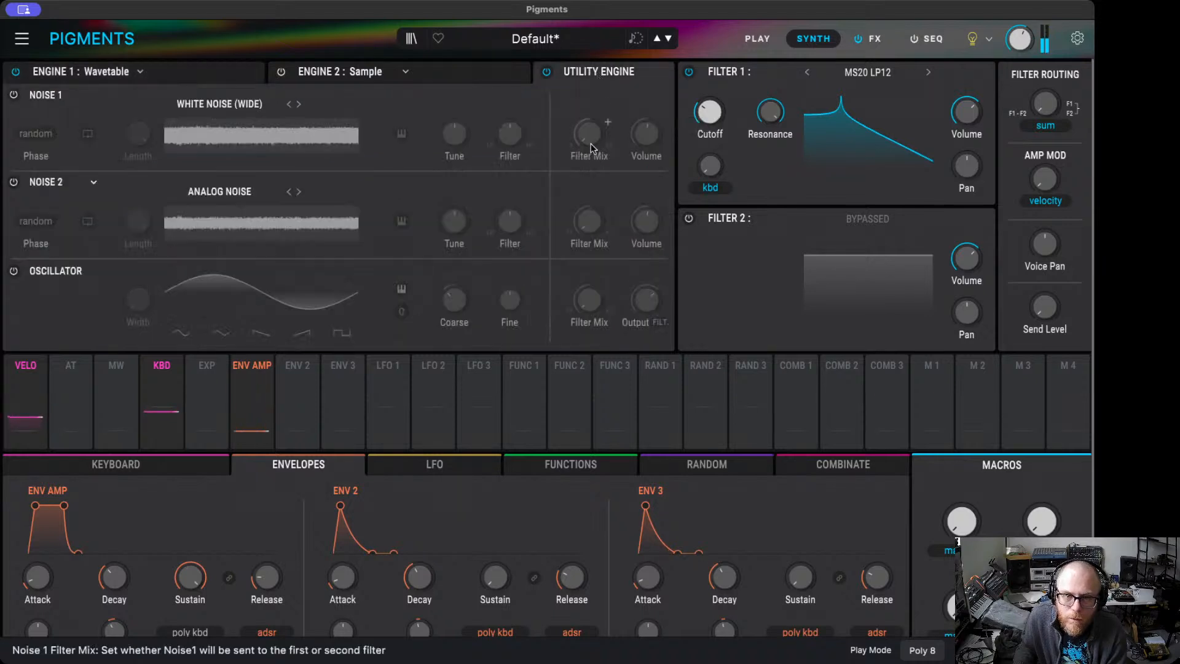
{"action": "left_click", "coordinate": [14, 94]}
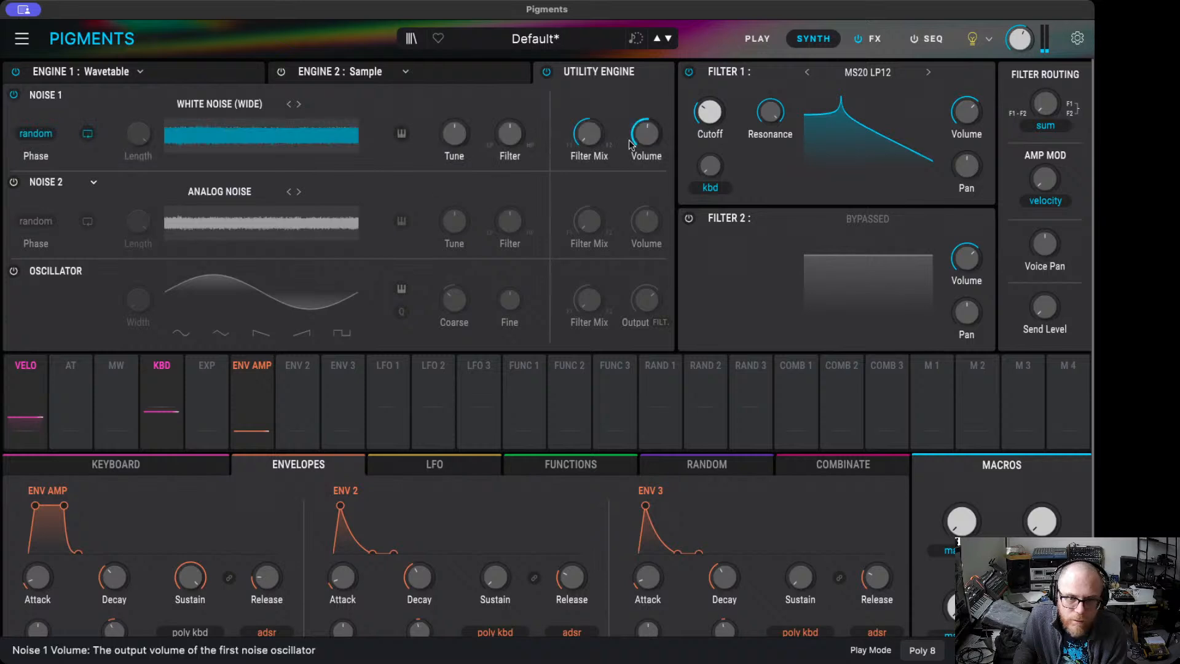
- Turn Noise 1's volume down to near minimum and set Filter 1's cutoff to about 222 Hz
{"action": "left_click_drag", "start_coordinate": [709, 114], "coordinate": [708, 114]}
{"action": "left_click_drag", "start_coordinate": [648, 138], "coordinate": [649, 203]}
{"action": "left_click_drag", "start_coordinate": [708, 113], "coordinate": [708, 154]}
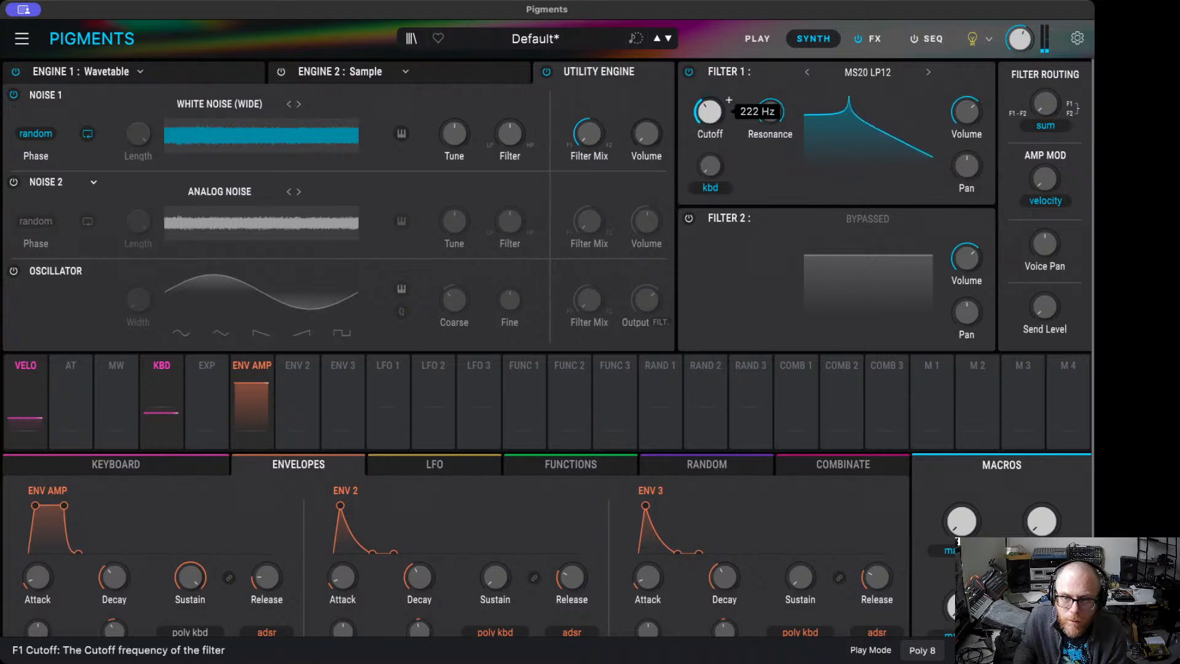
- Shorten Env 2's attack to the minimum and drop Env Amp's sustain to zero for a decaying hit
{"action": "left_click_drag", "start_coordinate": [342, 511], "coordinate": [258, 510]}
{"action": "left_click_drag", "start_coordinate": [62, 507], "coordinate": [57, 587]}
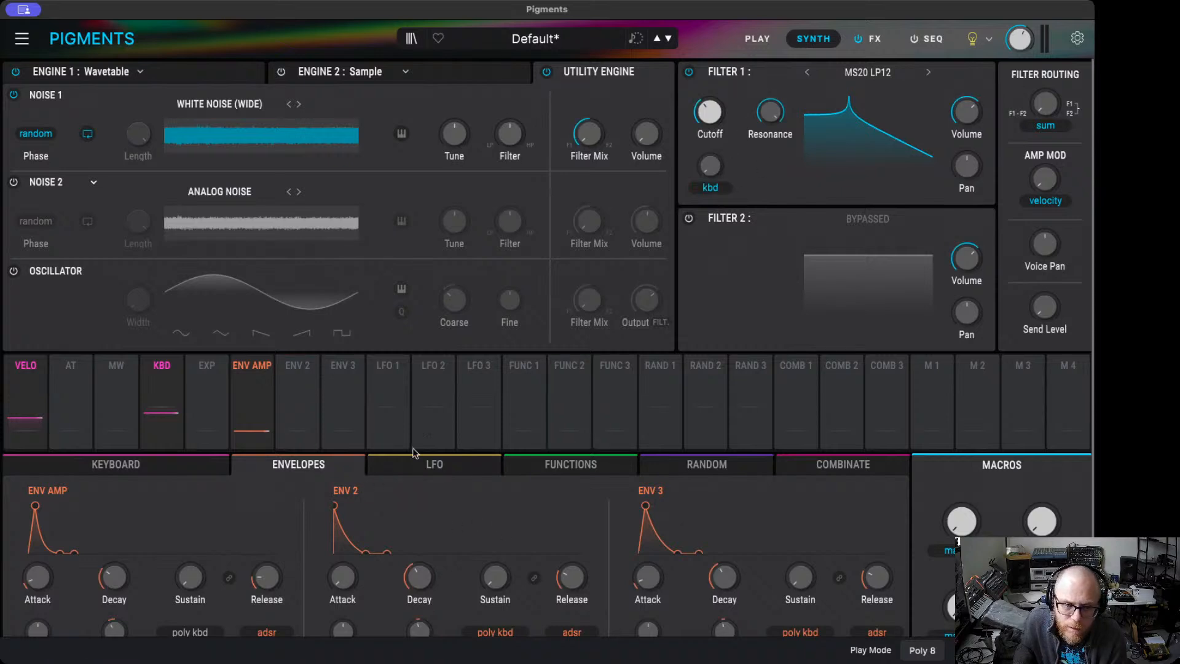
- Modulate Noise 1's volume in the Utility Engine with Env 2 by an amount of 0.64
{"action": "left_click", "coordinate": [300, 367]}
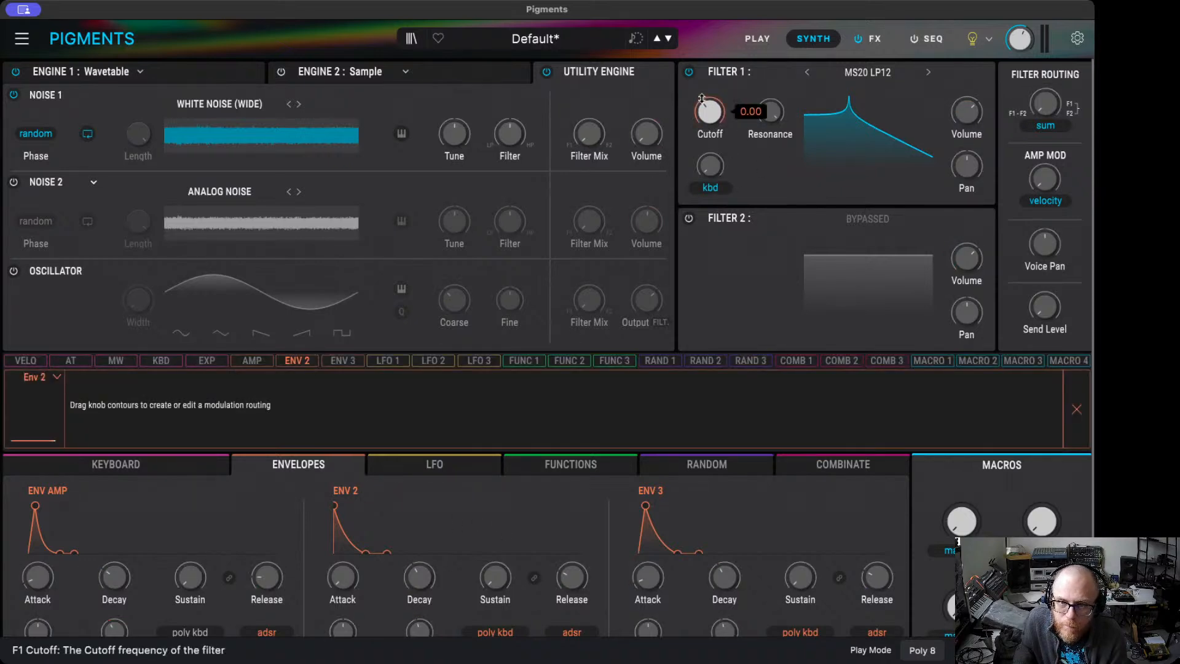
{"action": "left_click_drag", "start_coordinate": [645, 142], "coordinate": [645, 120]}
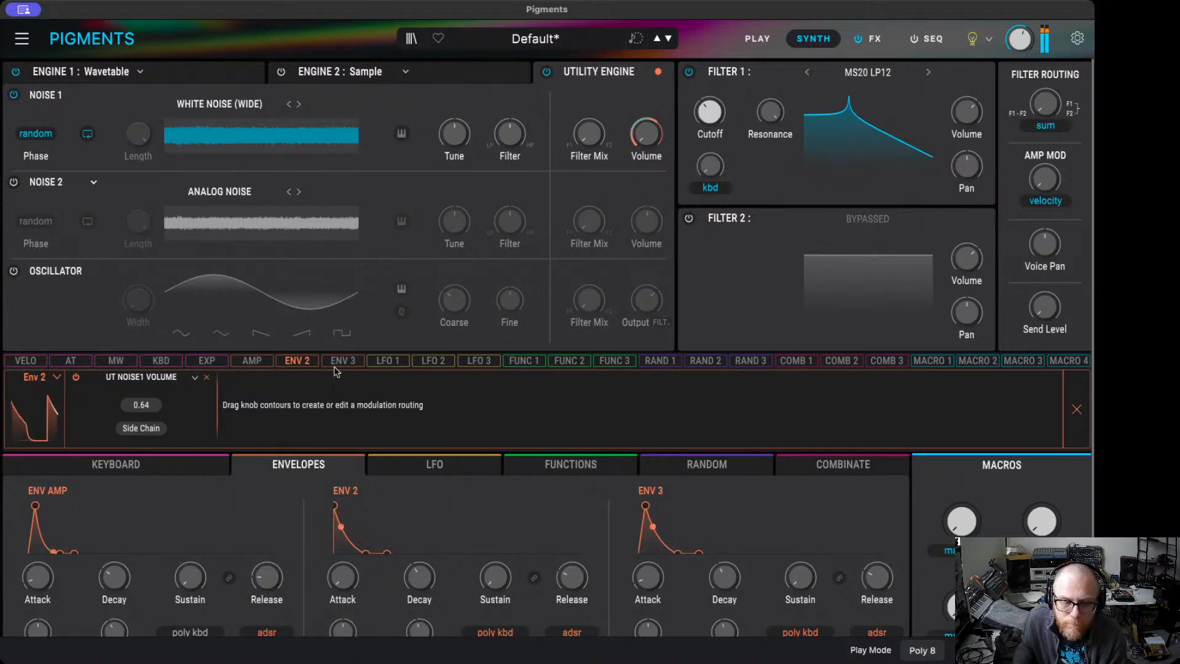
- Adjust Env Amp's decay to a medium-short length and set its release to about 169 ms
{"action": "mouse_move", "coordinate": [115, 588]}
{"action": "left_mouse_down"}
{"action": "mouse_move", "coordinate": [113, 571]}
{"action": "mouse_move", "coordinate": [112, 584]}
{"action": "left_mouse_up"}
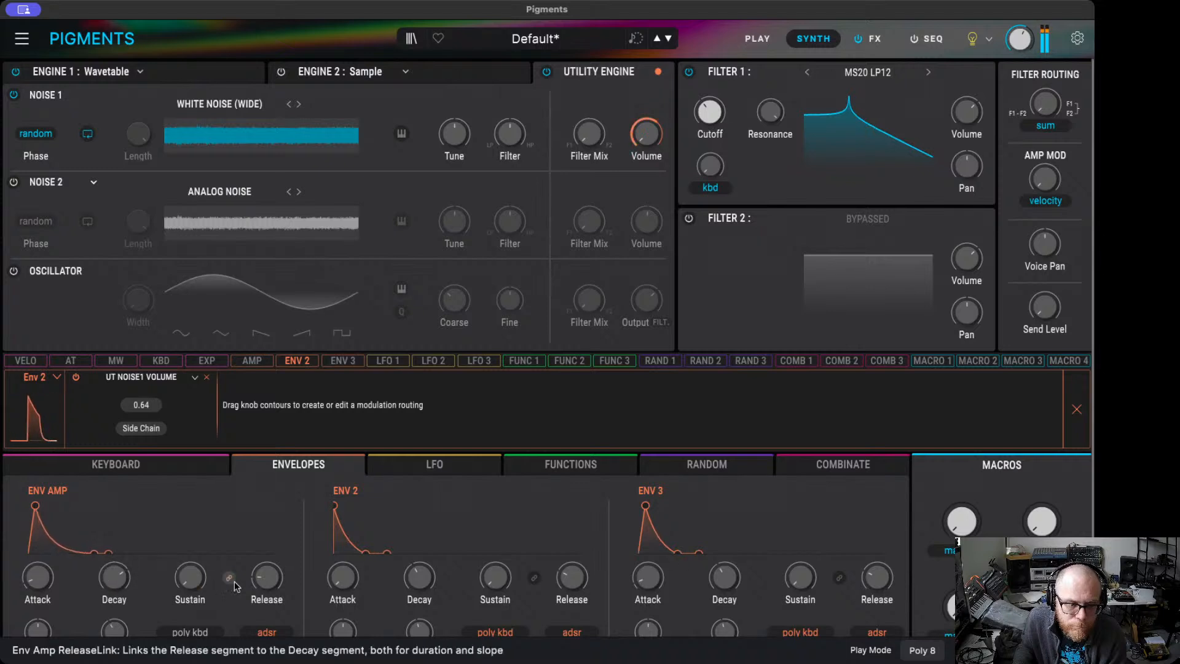
{"action": "left_click_drag", "start_coordinate": [266, 591], "coordinate": [265, 587]}
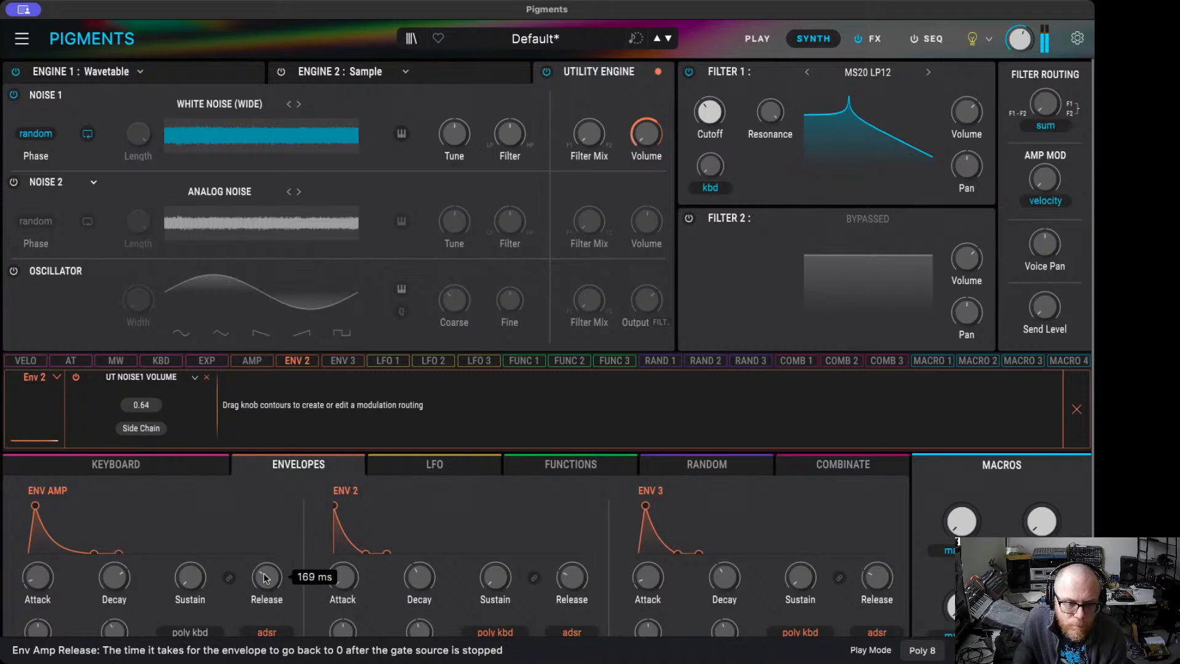
{"action": "left_click_drag", "start_coordinate": [115, 579], "coordinate": [115, 594]}
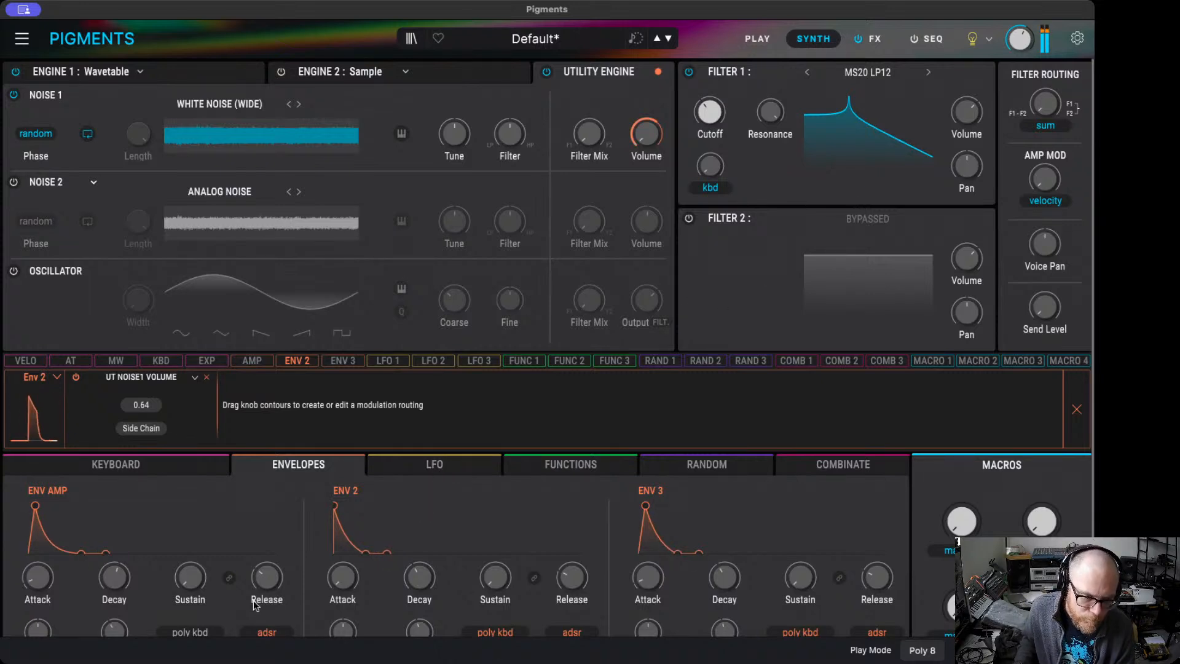
{"action": "left_click_drag", "start_coordinate": [114, 577], "coordinate": [114, 591]}
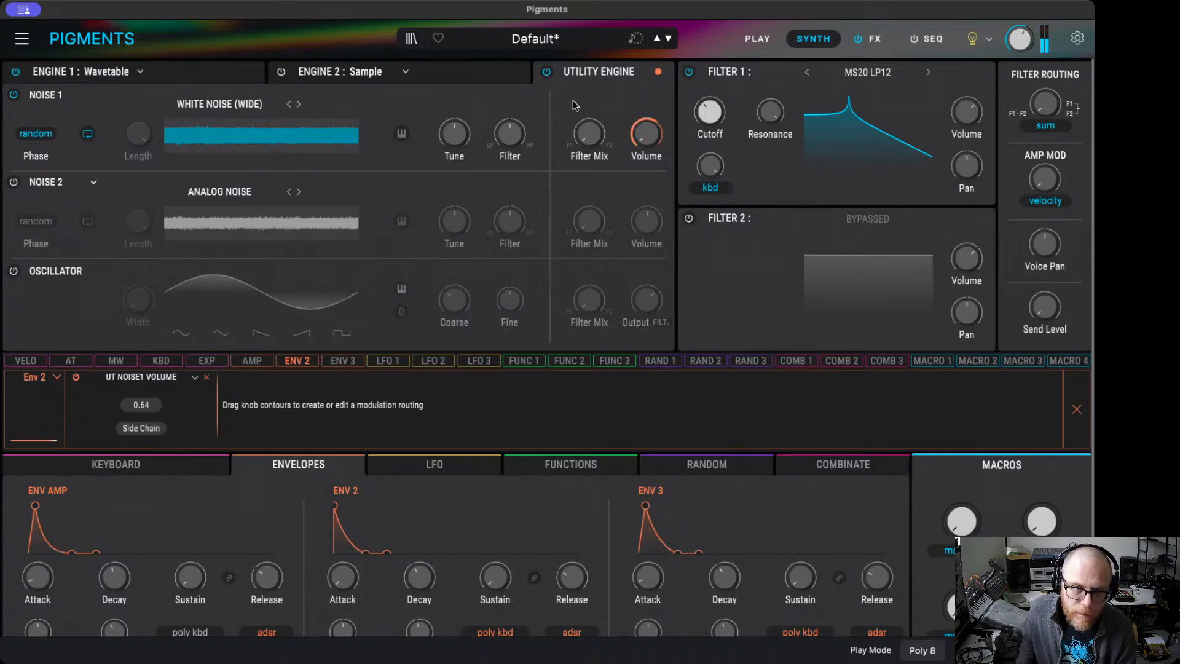
- Shorten Env 2's decay to about 15 ms and its release to about 21 ms for a brief noise burst
{"action": "left_click", "coordinate": [197, 72]}
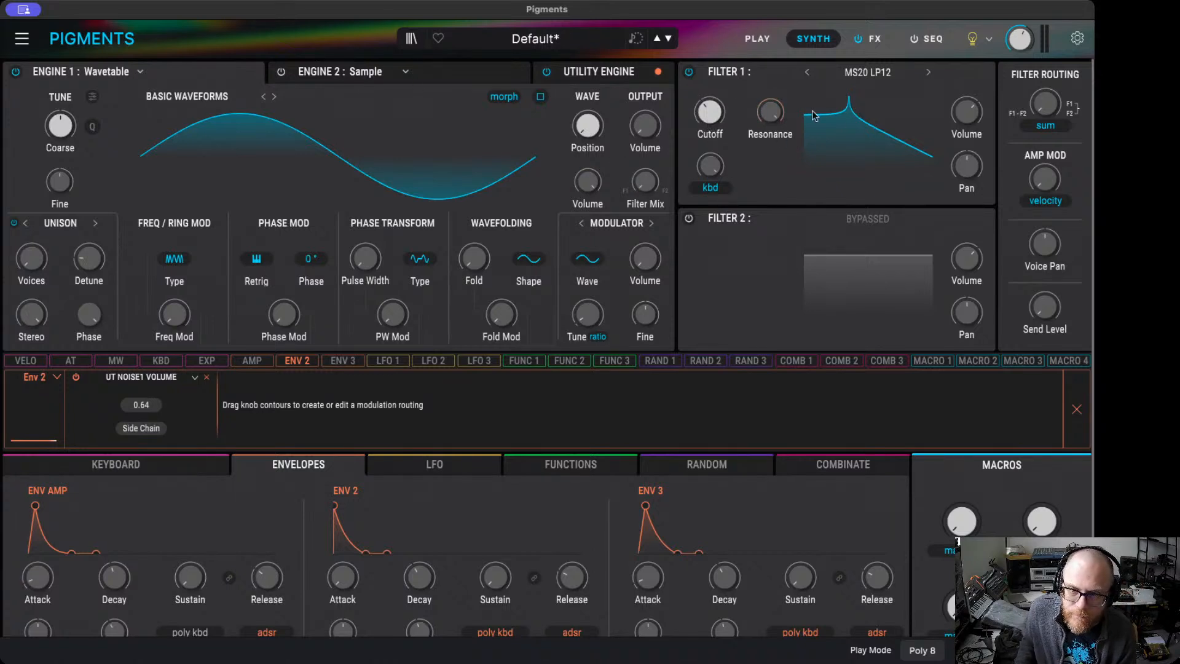
{"action": "mouse_move", "coordinate": [700, 128]}
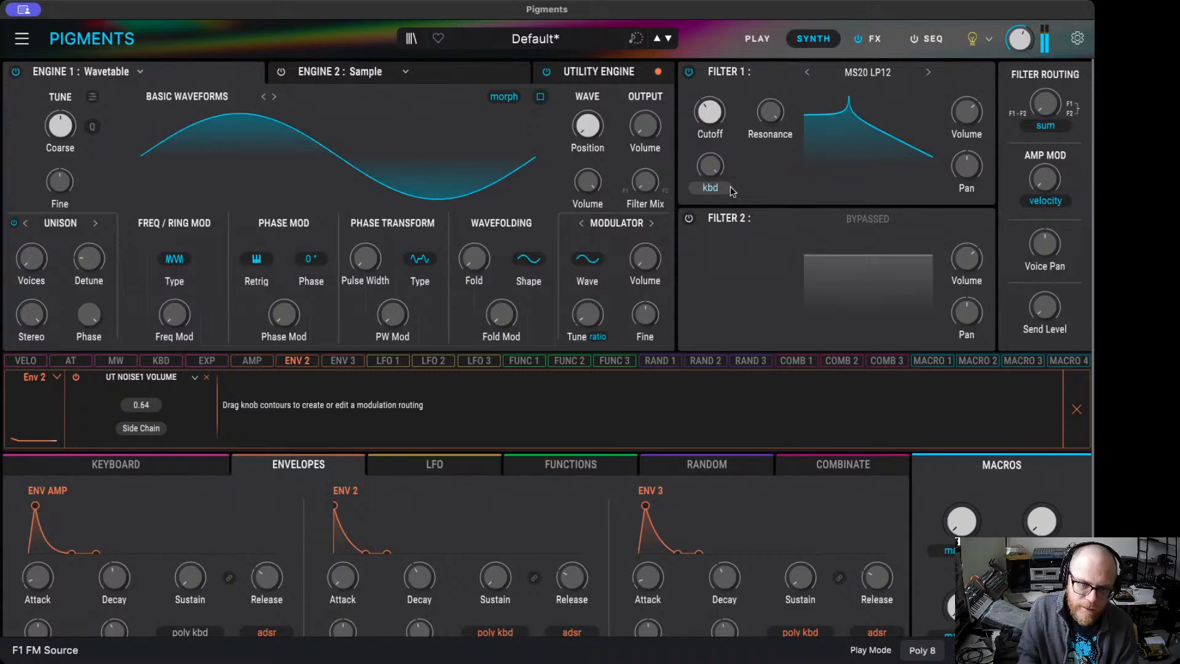
{"action": "mouse_move", "coordinate": [767, 111]}
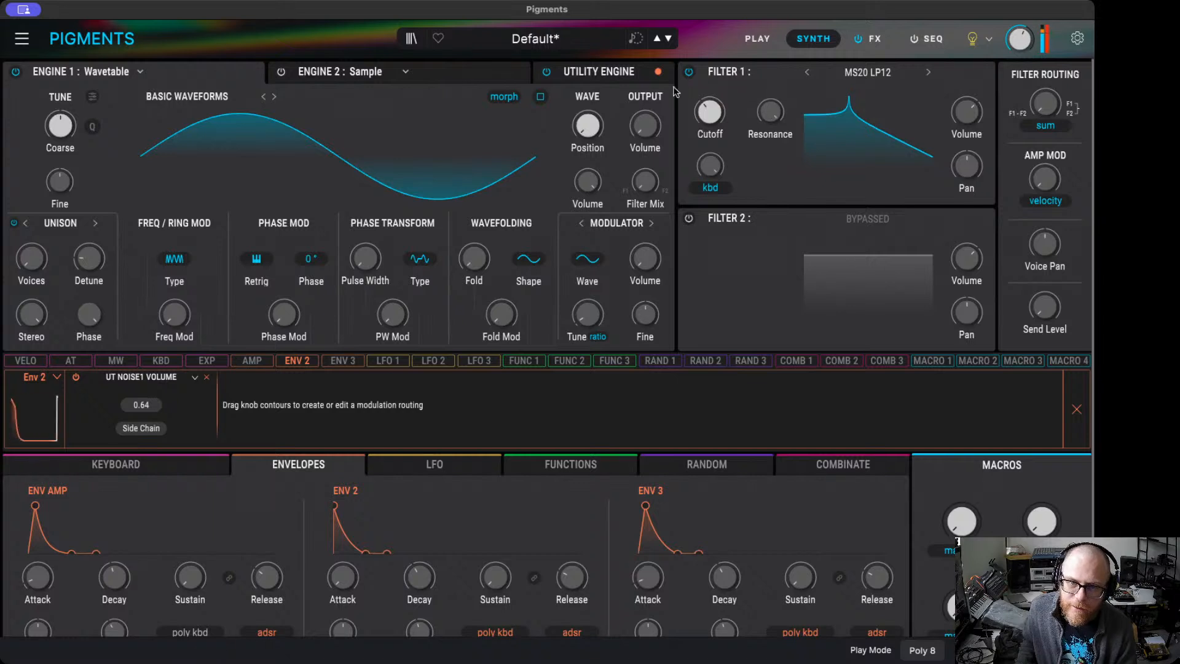
{"action": "left_click", "coordinate": [621, 73]}
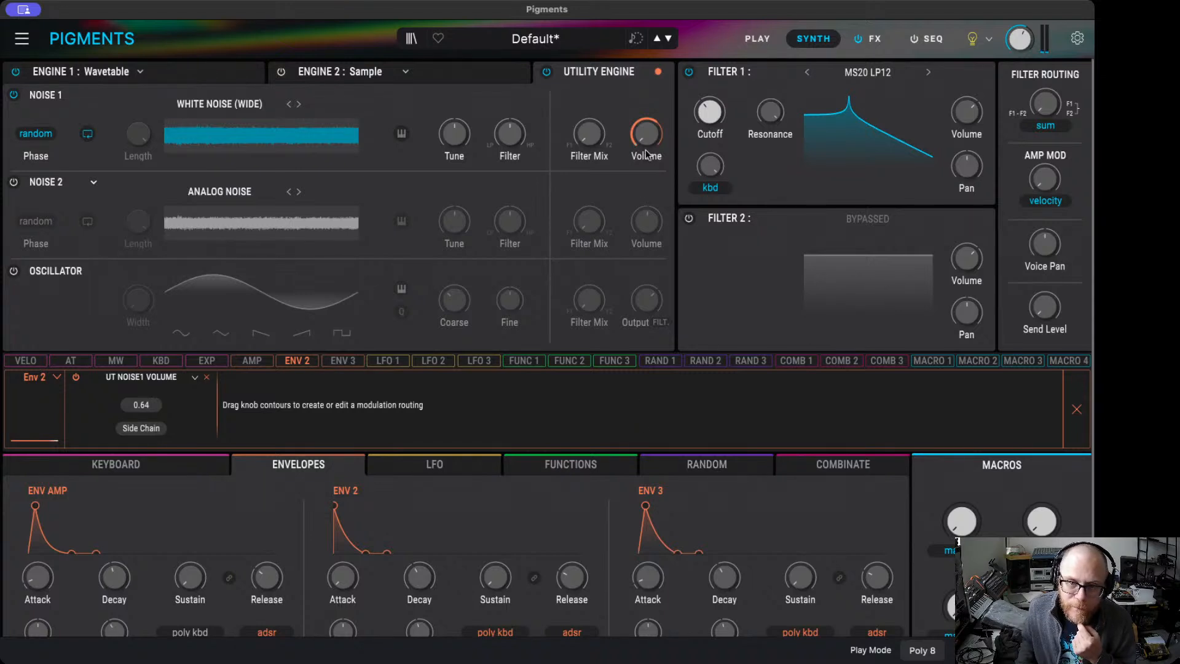
{"action": "left_click_drag", "start_coordinate": [425, 578], "coordinate": [425, 594]}
{"action": "left_click_drag", "start_coordinate": [574, 582], "coordinate": [574, 584]}
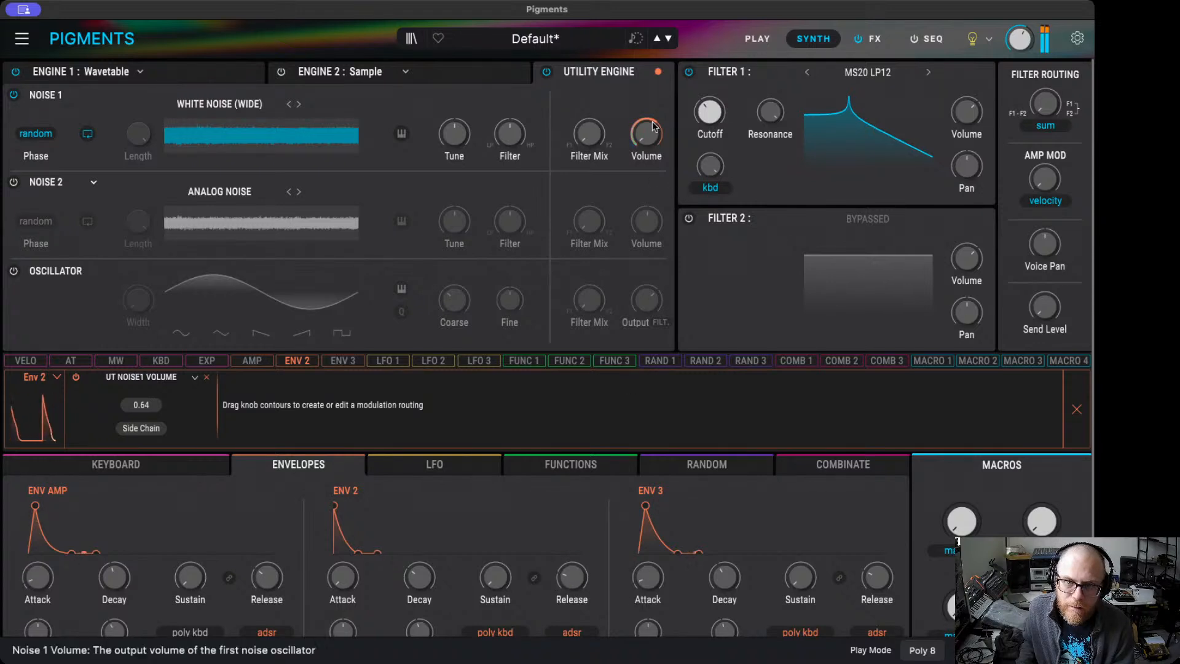
{"action": "left_click_drag", "start_coordinate": [418, 578], "coordinate": [417, 580]}
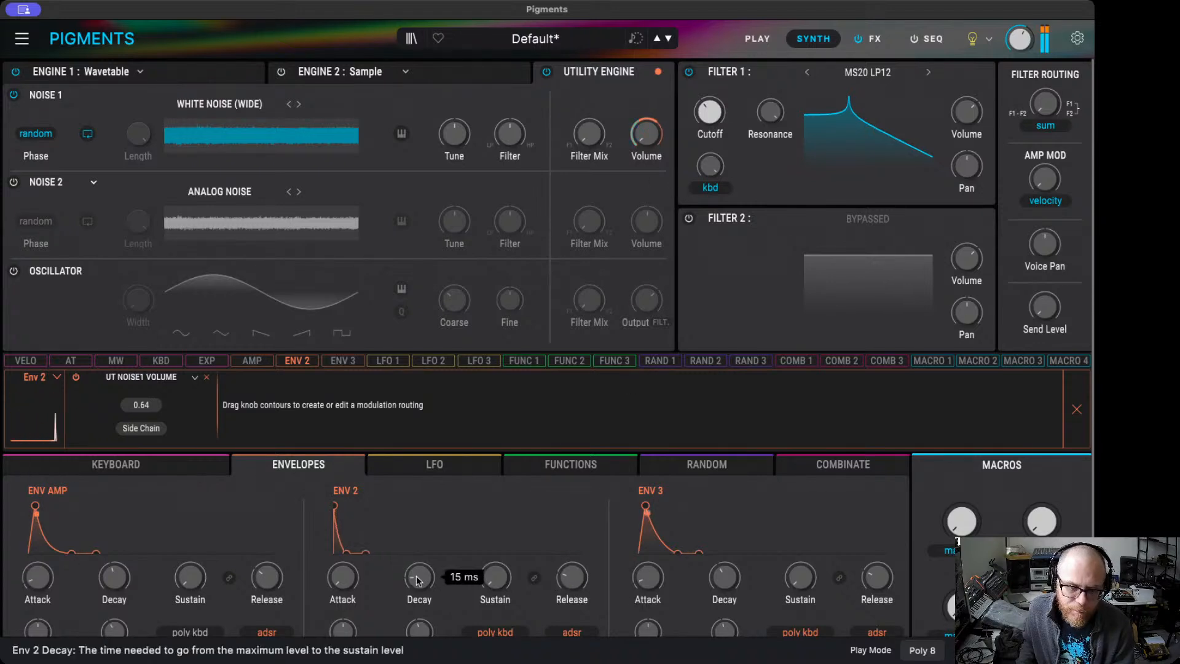
{"action": "mouse_move", "coordinate": [576, 583]}
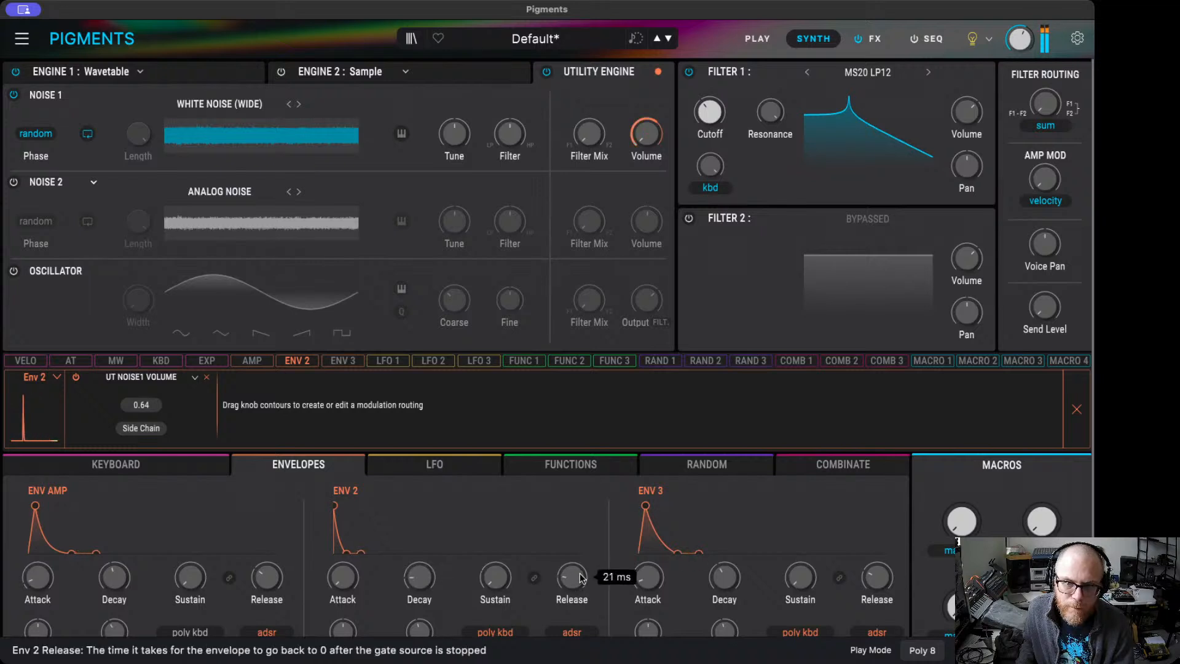
- Modulate Filter 1's cutoff with Env 2 by 0.41 and route Env 2 to Engine 1's coarse tuning at 0.00
{"action": "left_click", "coordinate": [58, 72]}
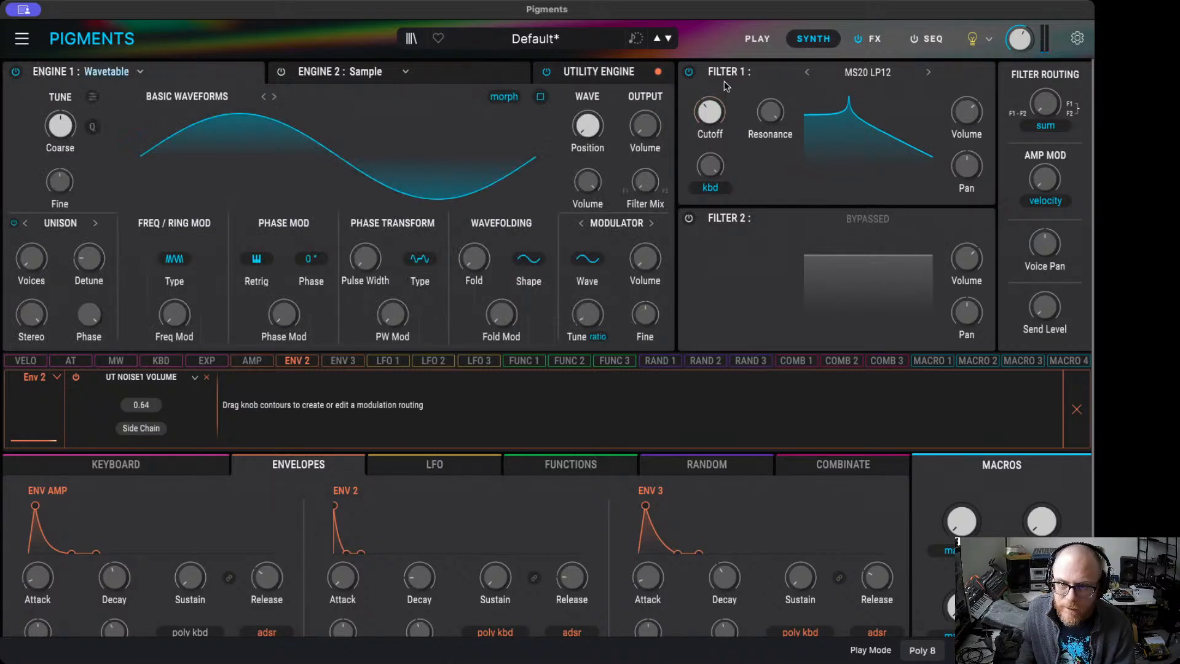
{"action": "left_click_drag", "start_coordinate": [709, 111], "coordinate": [710, 102]}
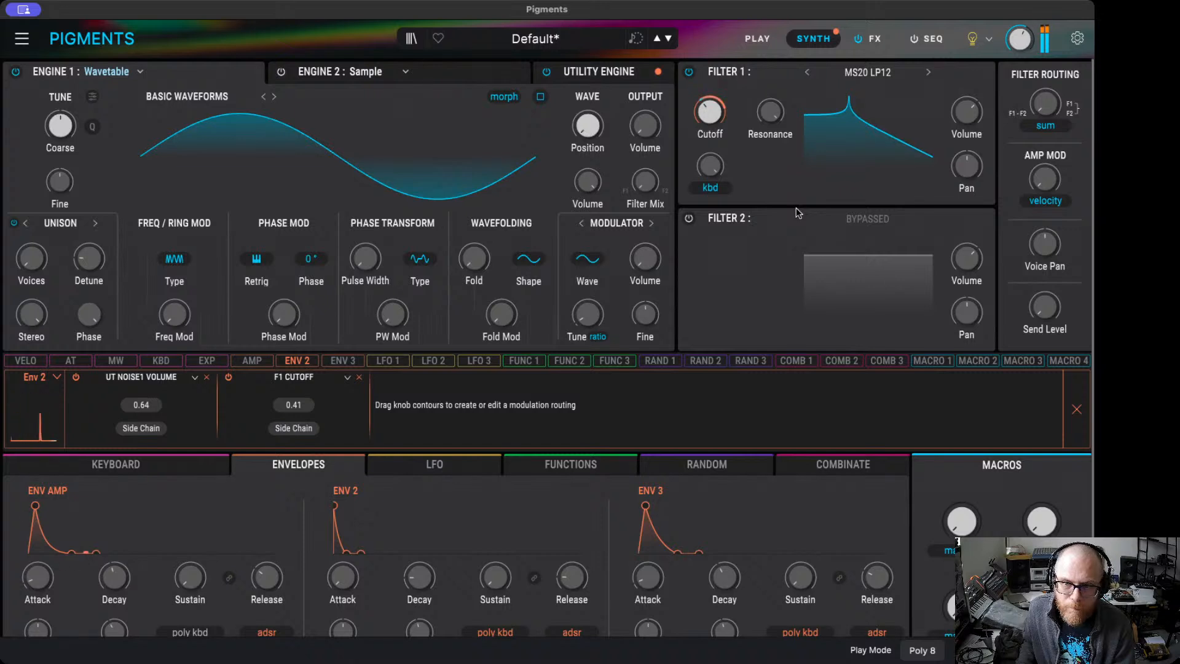
{"action": "mouse_move", "coordinate": [61, 126]}
{"action": "left_mouse_down"}
{"action": "mouse_move", "coordinate": [60, 104]}
{"action": "mouse_move", "coordinate": [60, 128]}
{"action": "left_mouse_up"}
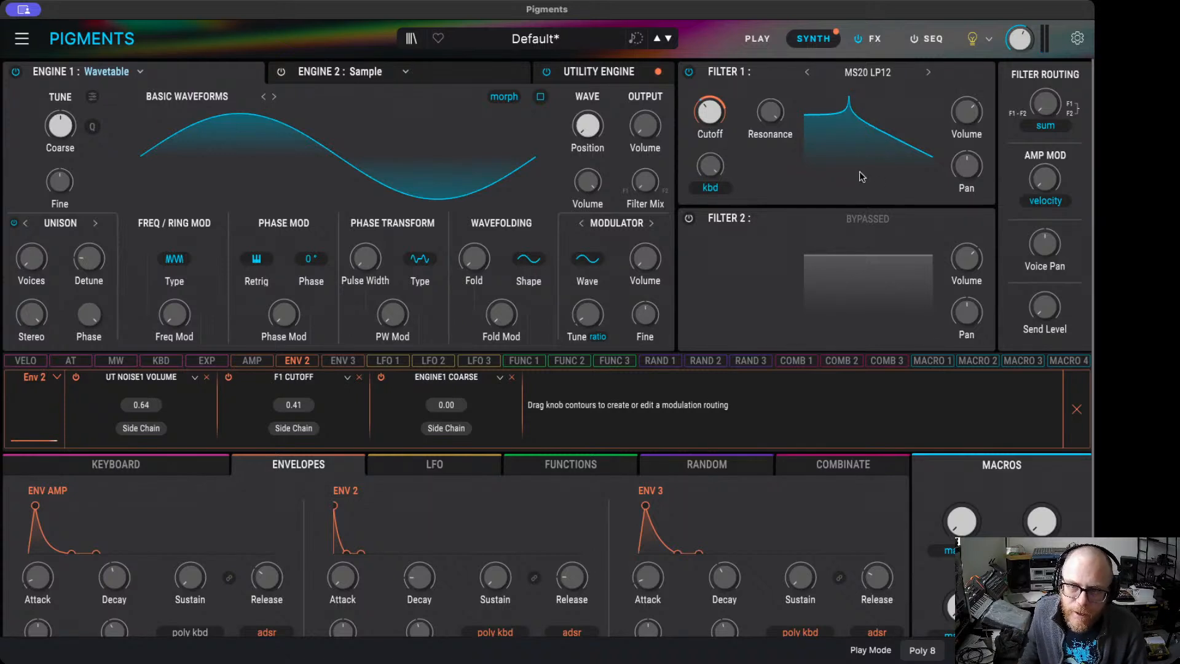
{"action": "mouse_move", "coordinate": [714, 116]}
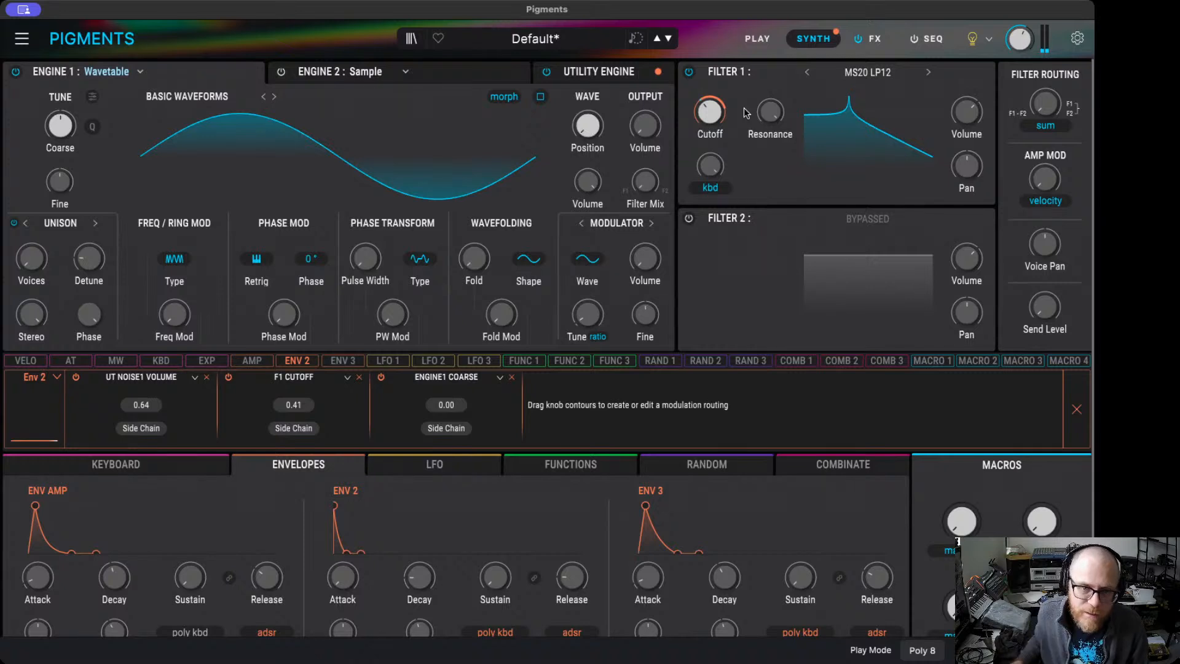
{"action": "mouse_move", "coordinate": [648, 124]}
- Lengthen Env Amp's release slightly
{"action": "left_click", "coordinate": [595, 73]}
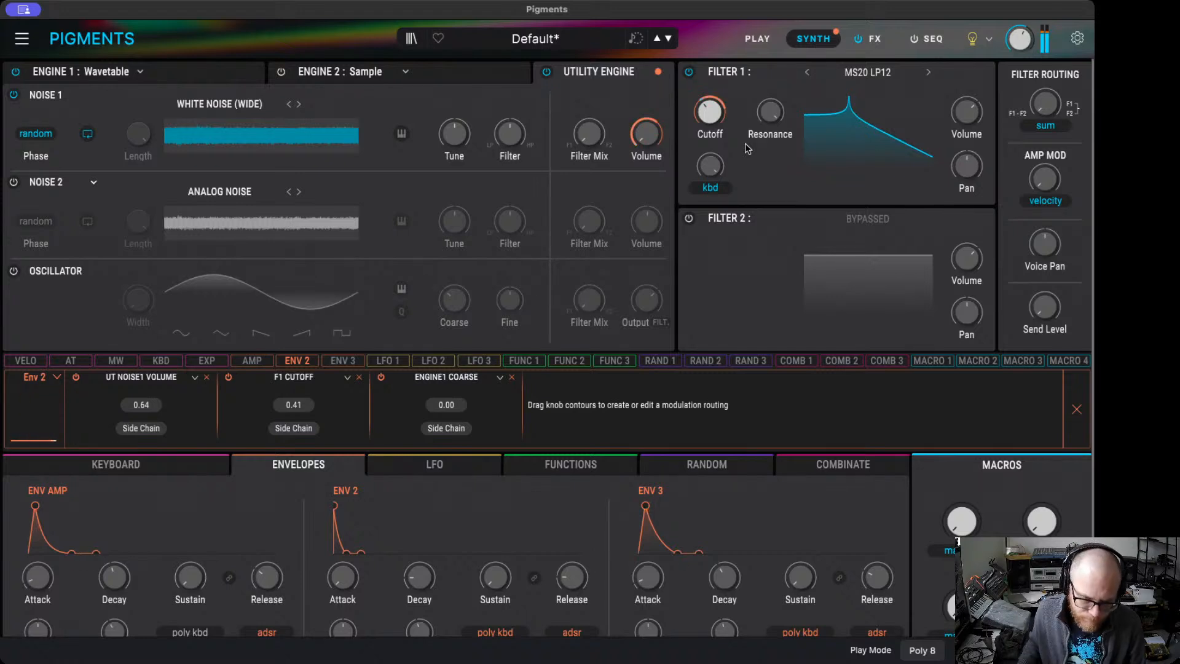
{"action": "mouse_move", "coordinate": [268, 591]}
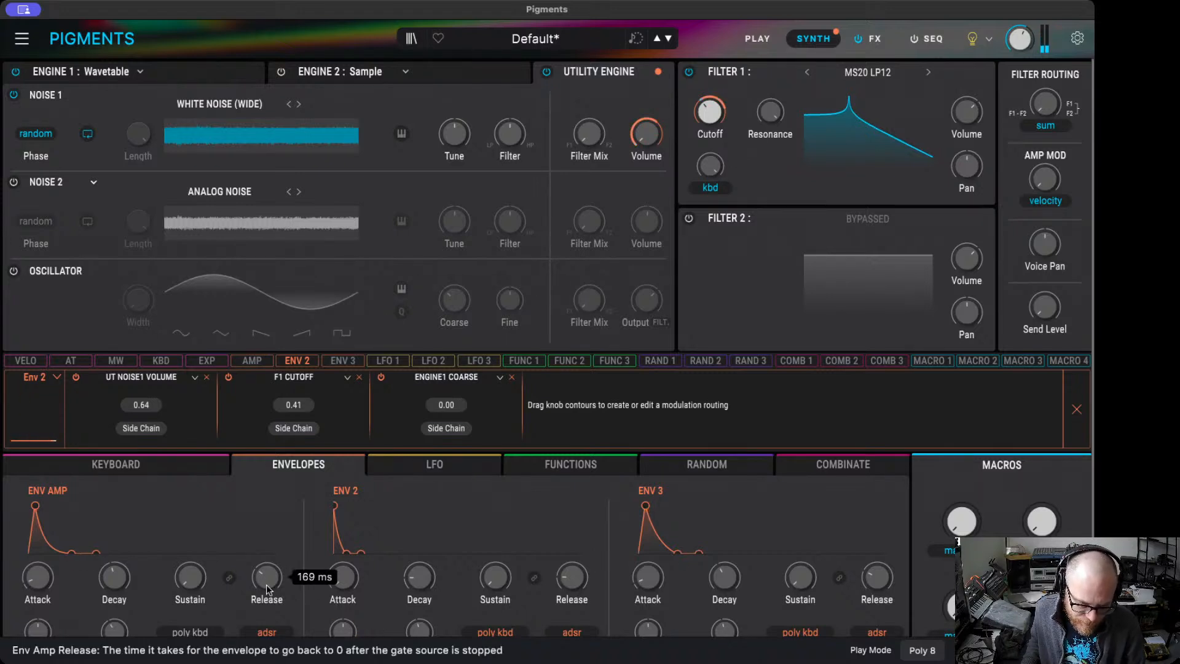
{"action": "left_click_drag", "start_coordinate": [268, 591], "coordinate": [270, 584]}
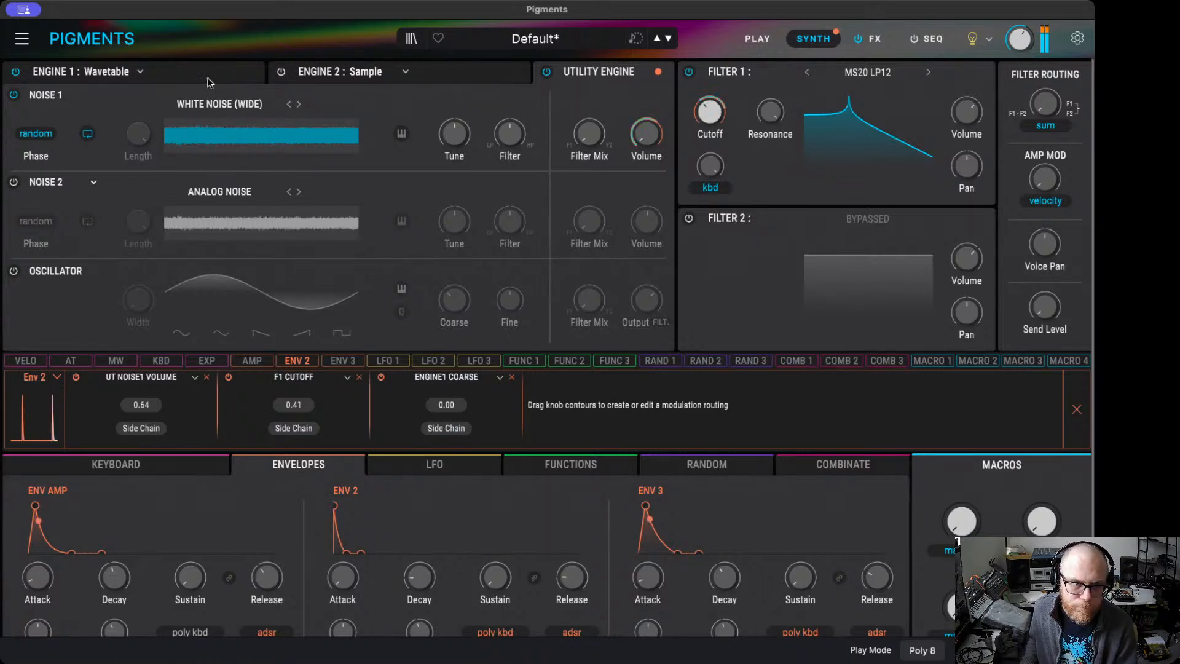
- Raise Engine 1's output volume and add a modest amount of frequency modulation to its sine wave
{"action": "left_click", "coordinate": [167, 72]}
{"action": "left_click_drag", "start_coordinate": [175, 314], "coordinate": [175, 280]}
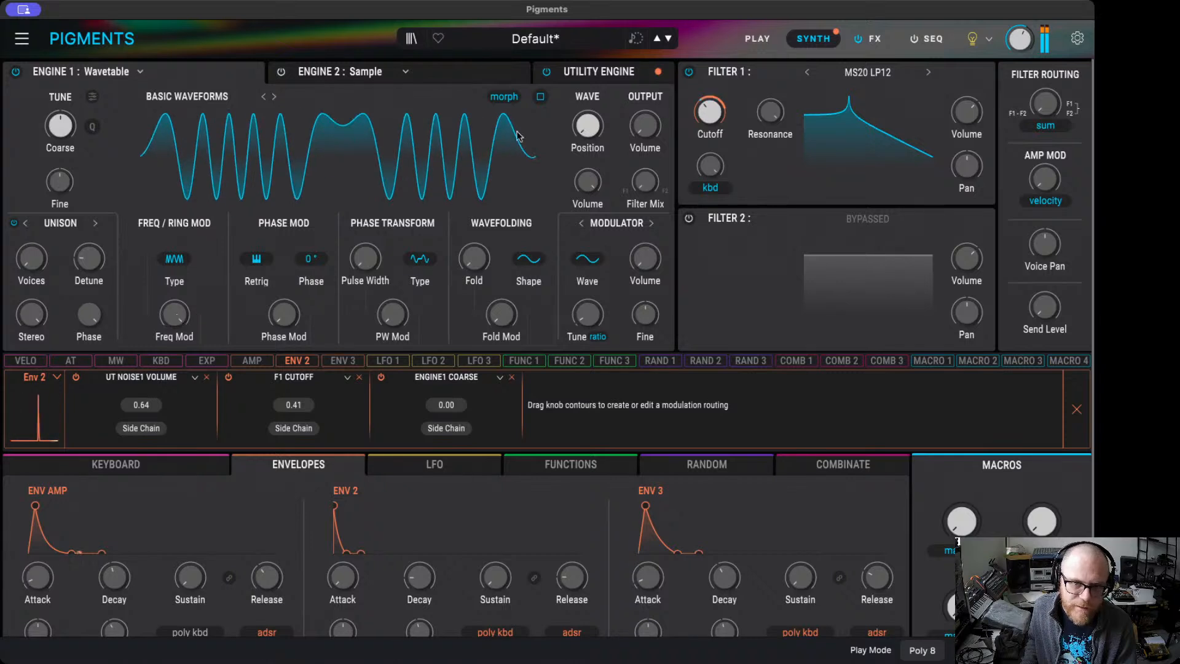
{"action": "left_click_drag", "start_coordinate": [644, 125], "coordinate": [644, 98]}
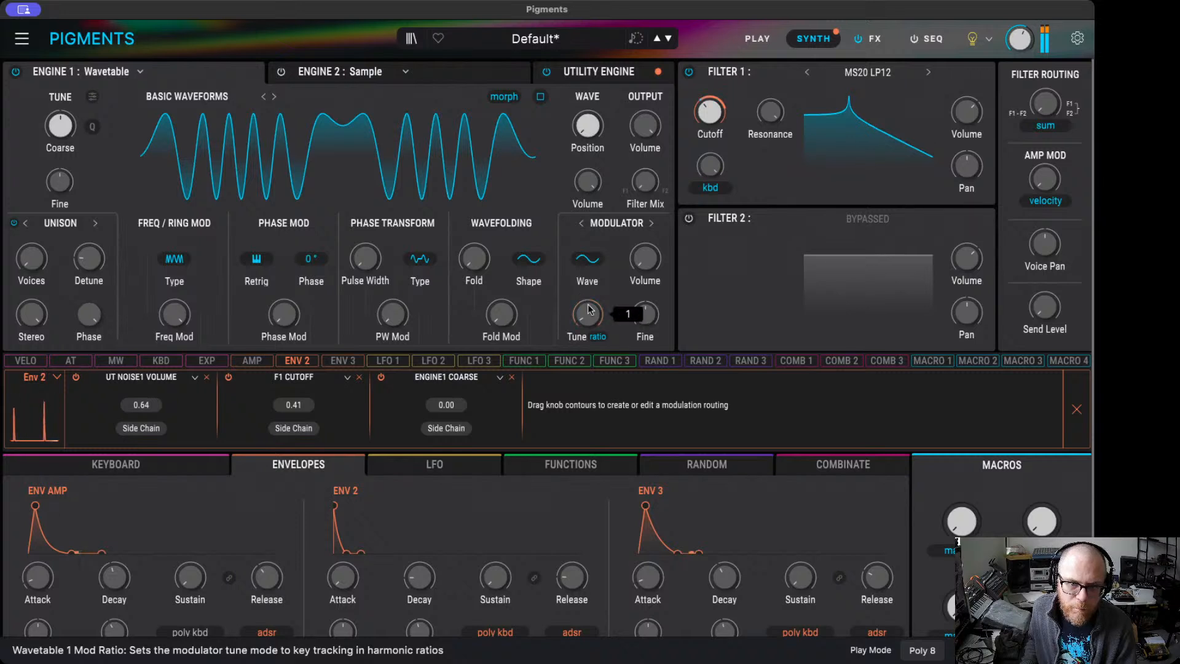
{"action": "left_click_drag", "start_coordinate": [175, 314], "coordinate": [174, 322]}
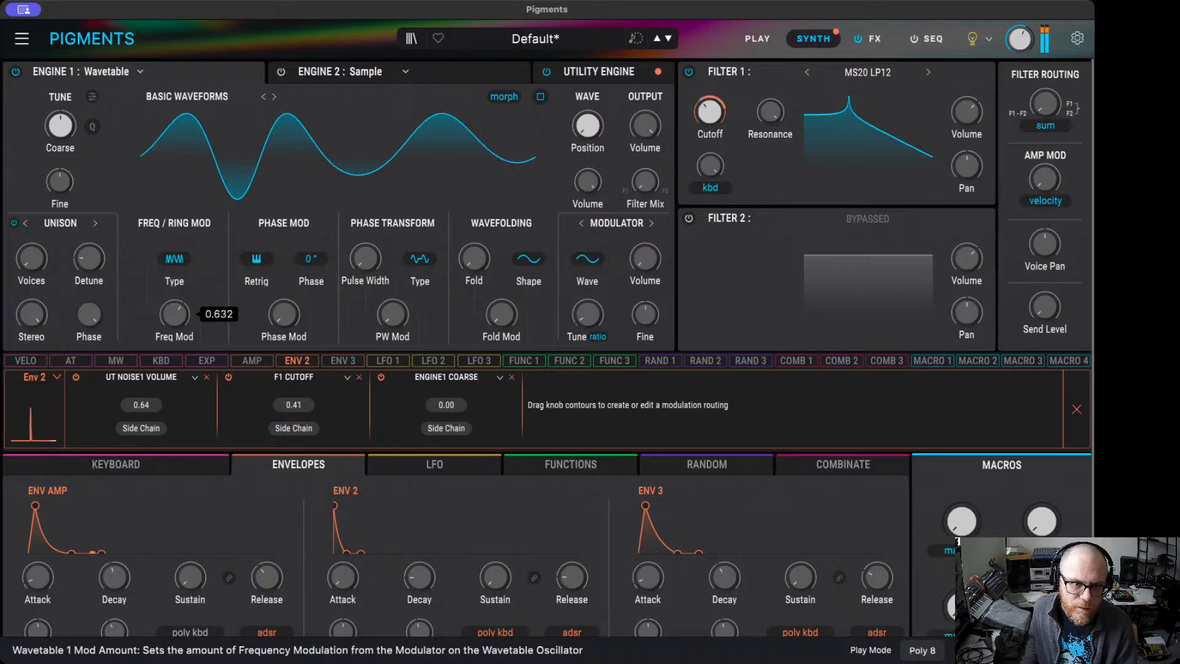
{"action": "scroll", "coordinate": [177, 318], "scroll_direction": "up", "scroll_amount": 3}
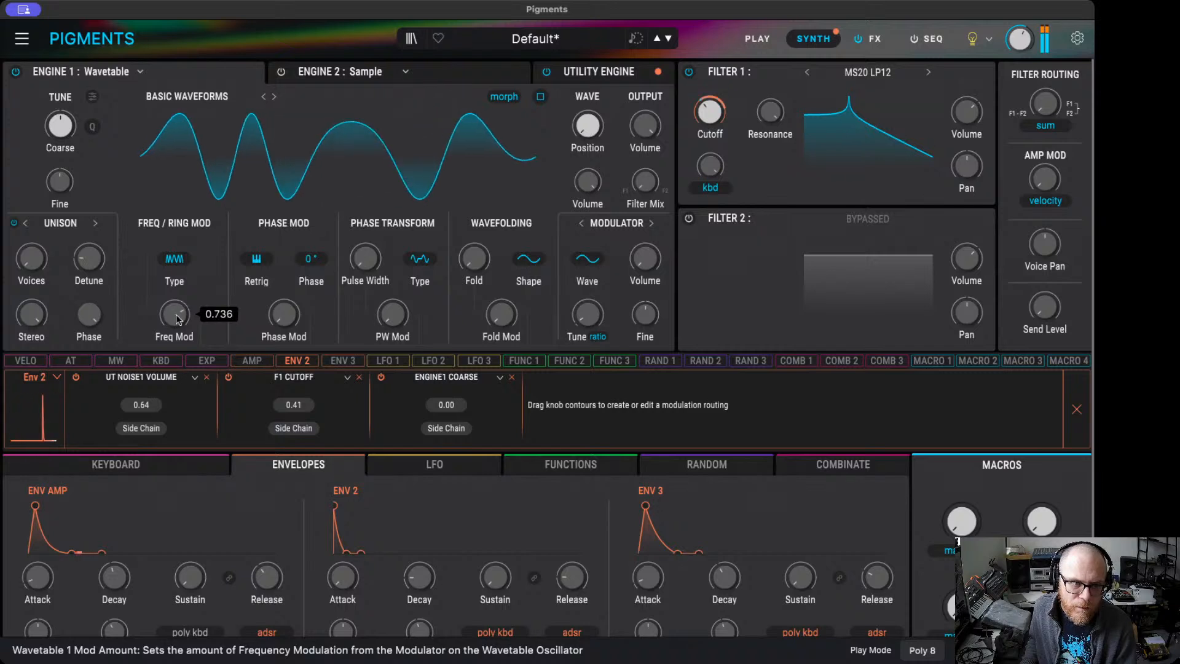
{"action": "scroll", "coordinate": [176, 314], "scroll_direction": "down", "scroll_amount": 3}
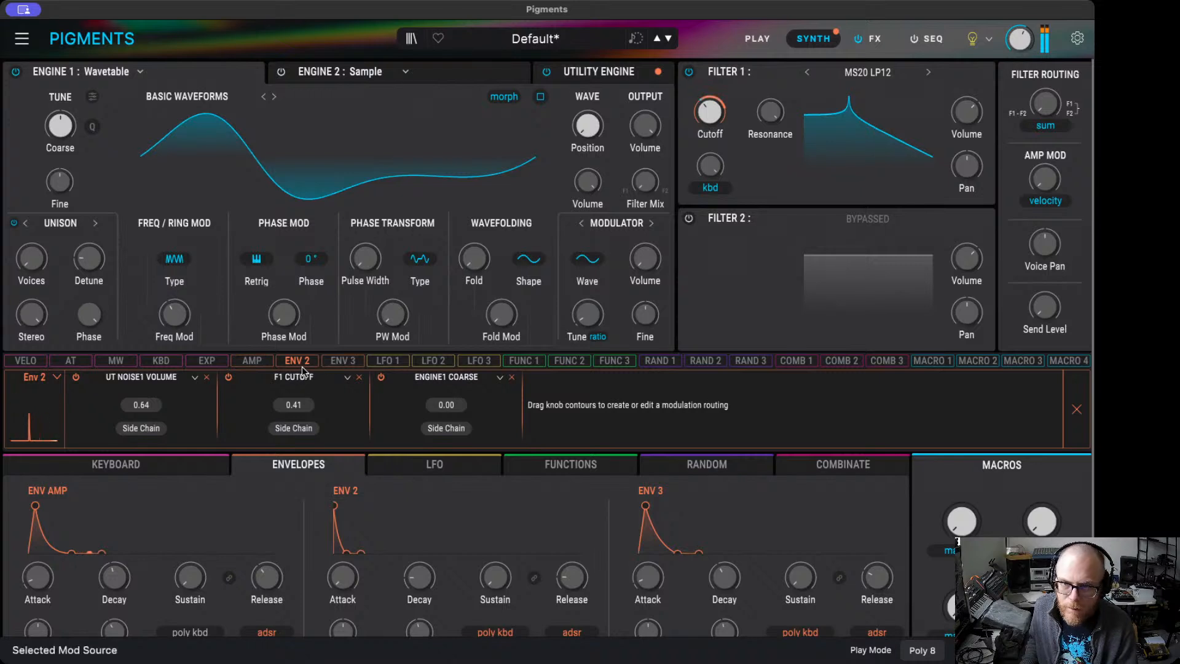
- Raise the amp's velocity modulation and side-chain Env 2's Filter 1 cutoff modulation to Velocity at 0.51
{"action": "left_click_drag", "start_coordinate": [1048, 179], "coordinate": [1048, 118]}
{"action": "left_click_drag", "start_coordinate": [1048, 180], "coordinate": [1048, 141]}
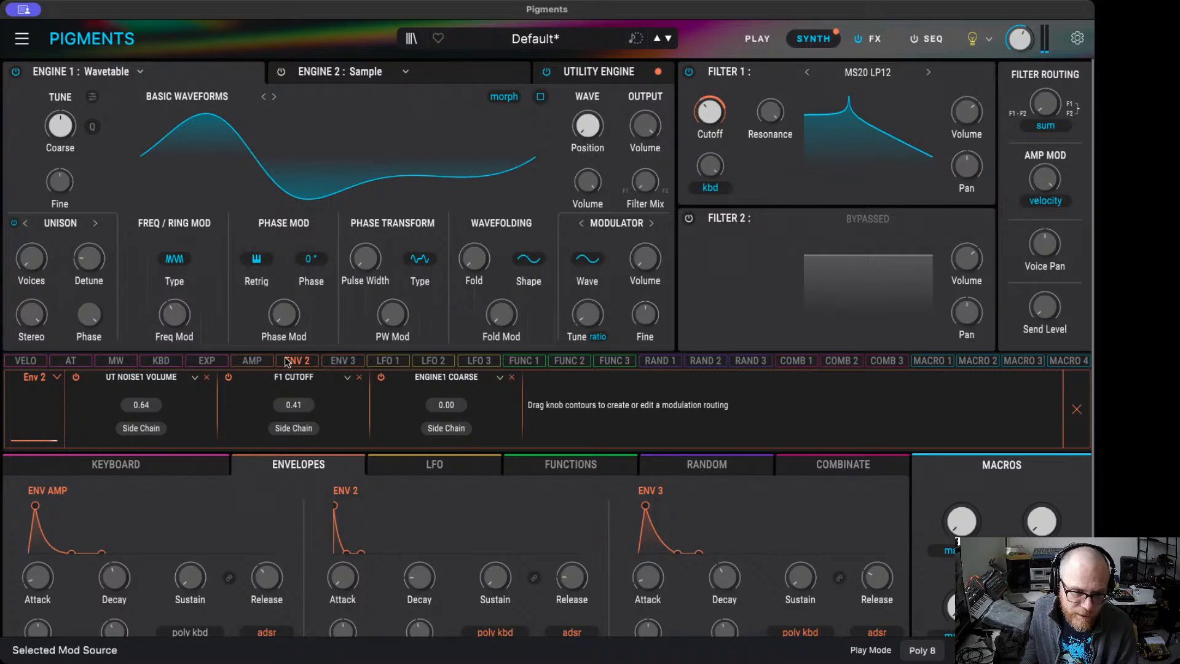
{"action": "mouse_move", "coordinate": [711, 114]}
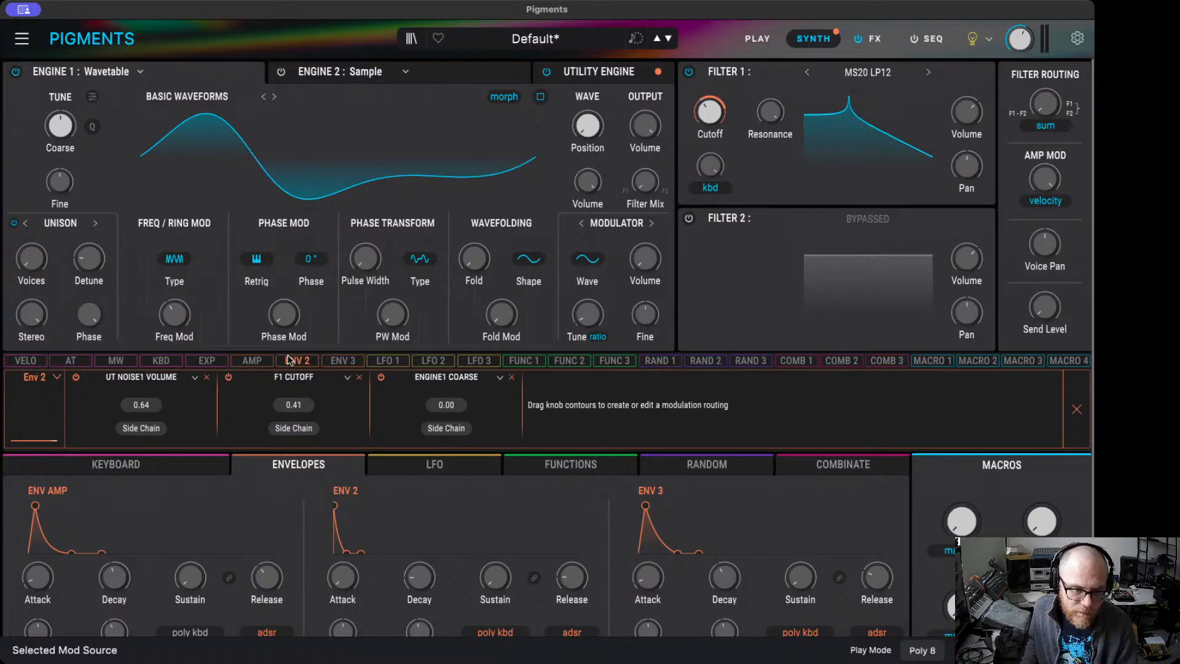
{"action": "left_click", "coordinate": [301, 429]}
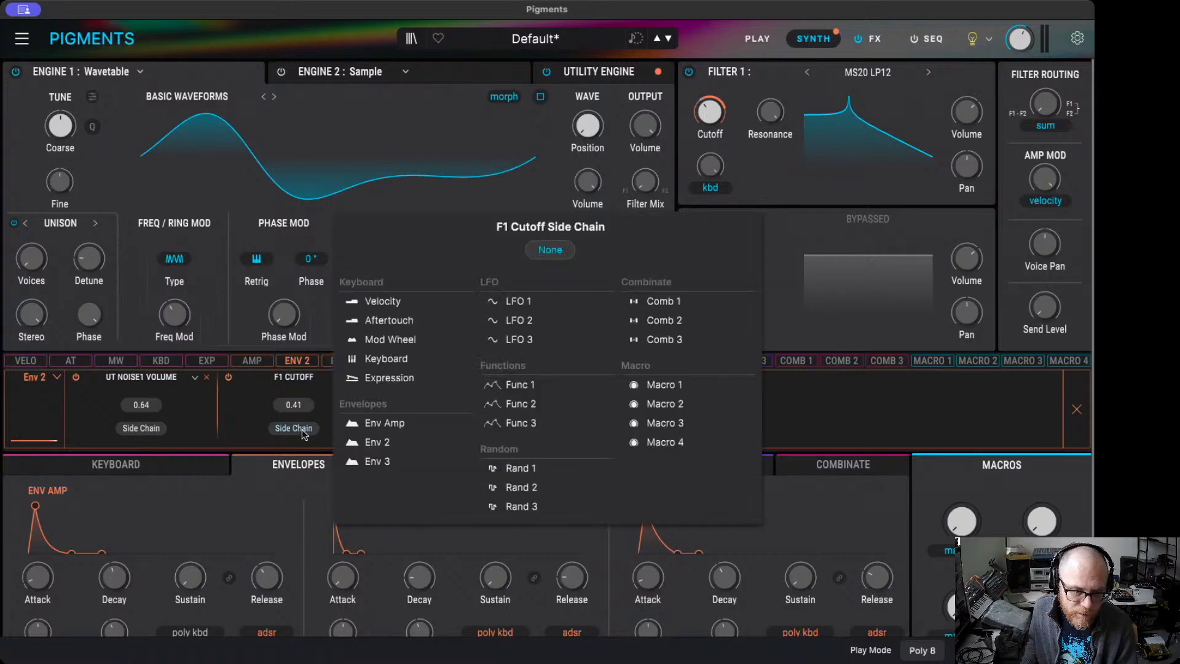
{"action": "left_click", "coordinate": [381, 299]}
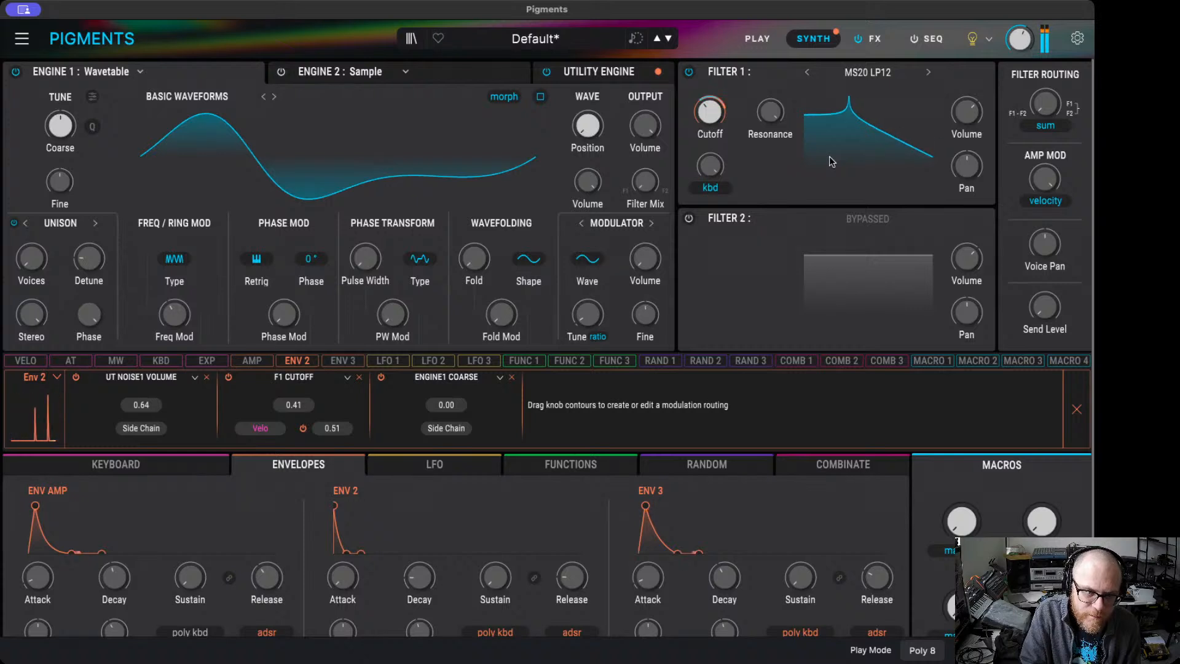
- Modulate Engine 1's wavefolding amount with Env Amp by 0.31, side-chained to Velocity at 0.43
{"action": "mouse_move", "coordinate": [474, 258]}
{"action": "left_mouse_down"}
{"action": "mouse_move", "coordinate": [474, 211]}
{"action": "mouse_move", "coordinate": [473, 253]}
{"action": "left_mouse_up"}
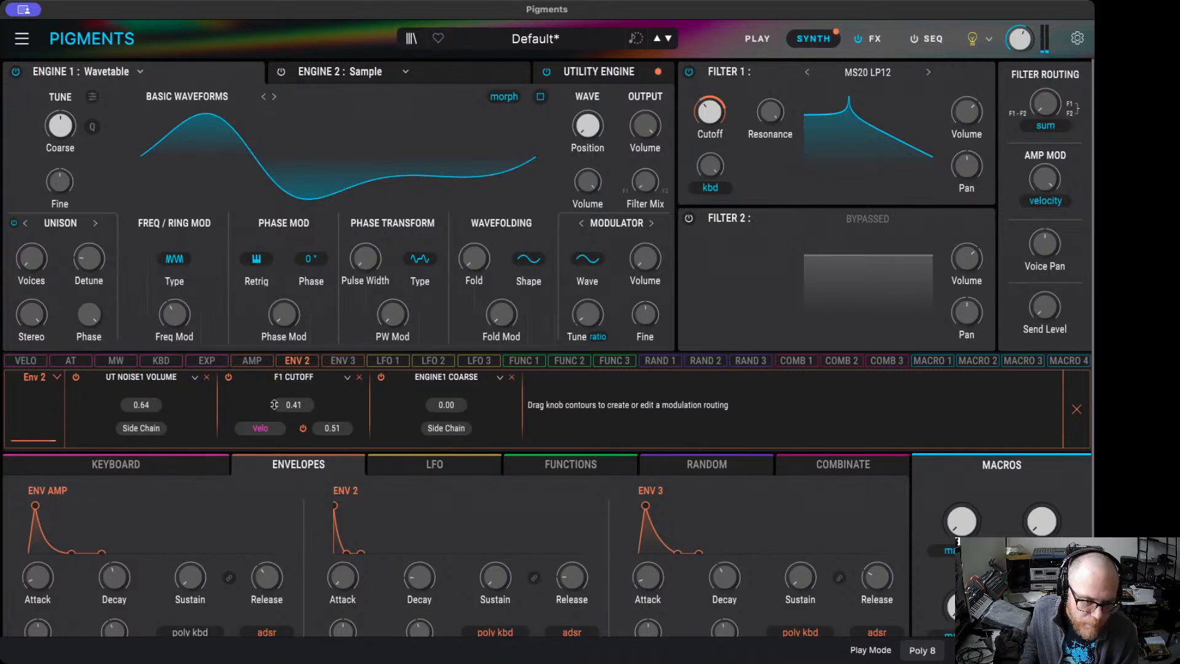
{"action": "left_click", "coordinate": [250, 359]}
{"action": "left_click_drag", "start_coordinate": [474, 245], "coordinate": [474, 238]}
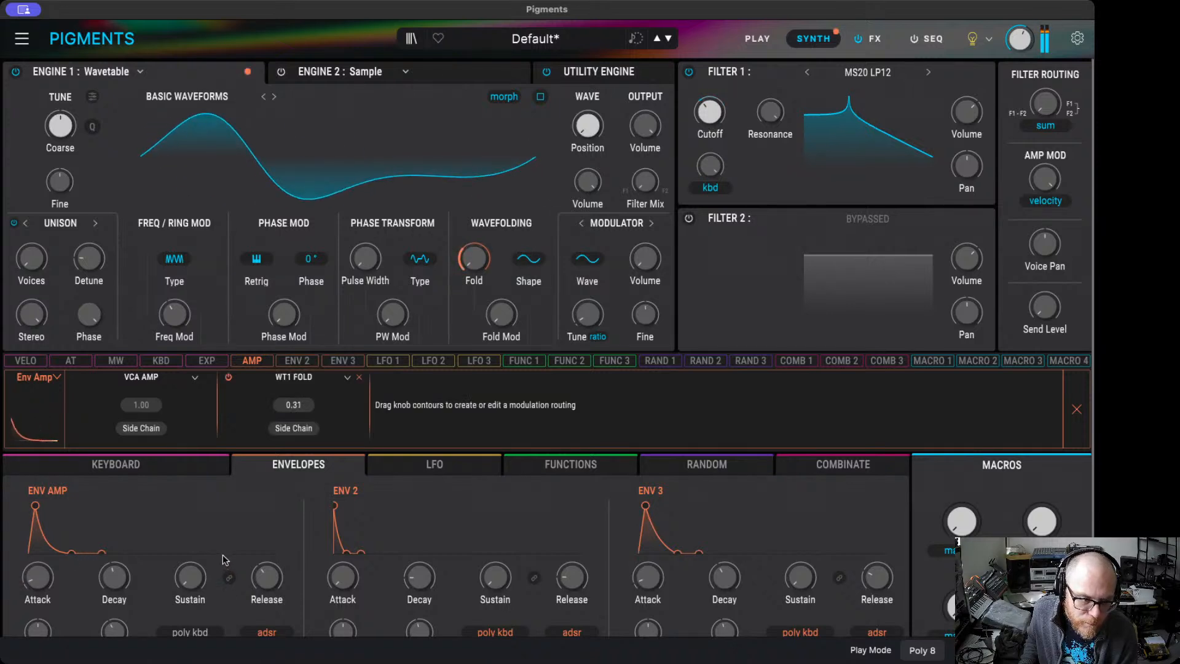
{"action": "left_click", "coordinate": [302, 433]}
{"action": "left_click", "coordinate": [384, 302]}
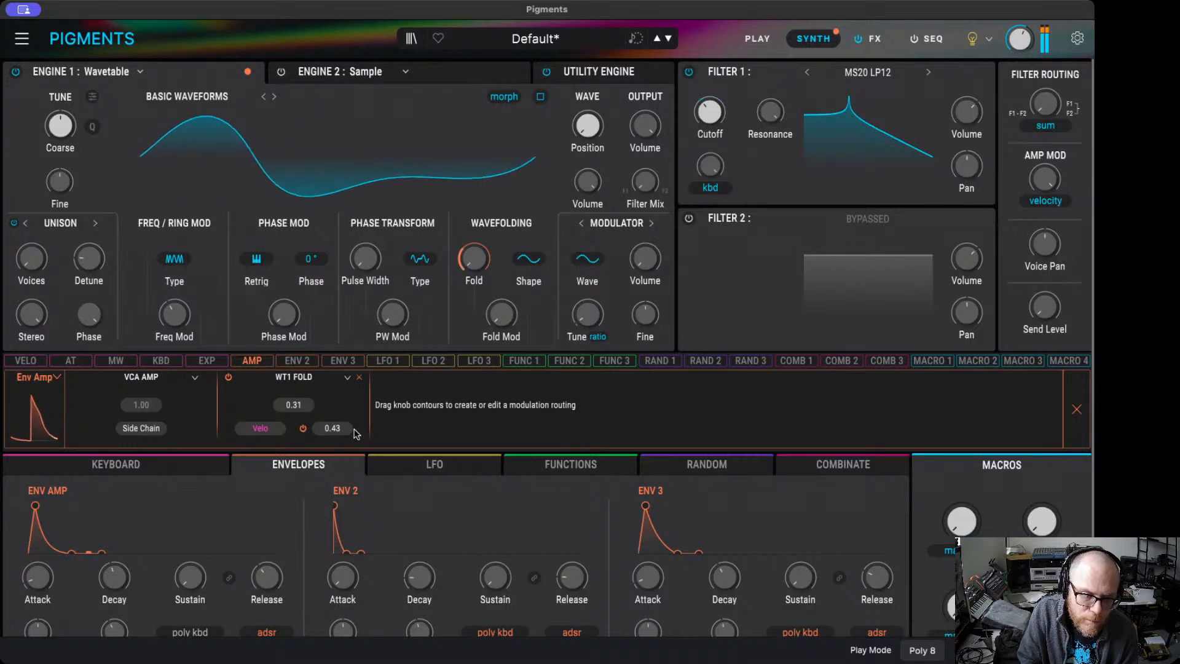
- Shorten Env Amp's decay and release slightly and modulate both with Velocity by 0.07
{"action": "left_click_drag", "start_coordinate": [114, 577], "coordinate": [114, 585]}
{"action": "left_click_drag", "start_coordinate": [267, 577], "coordinate": [267, 584]}
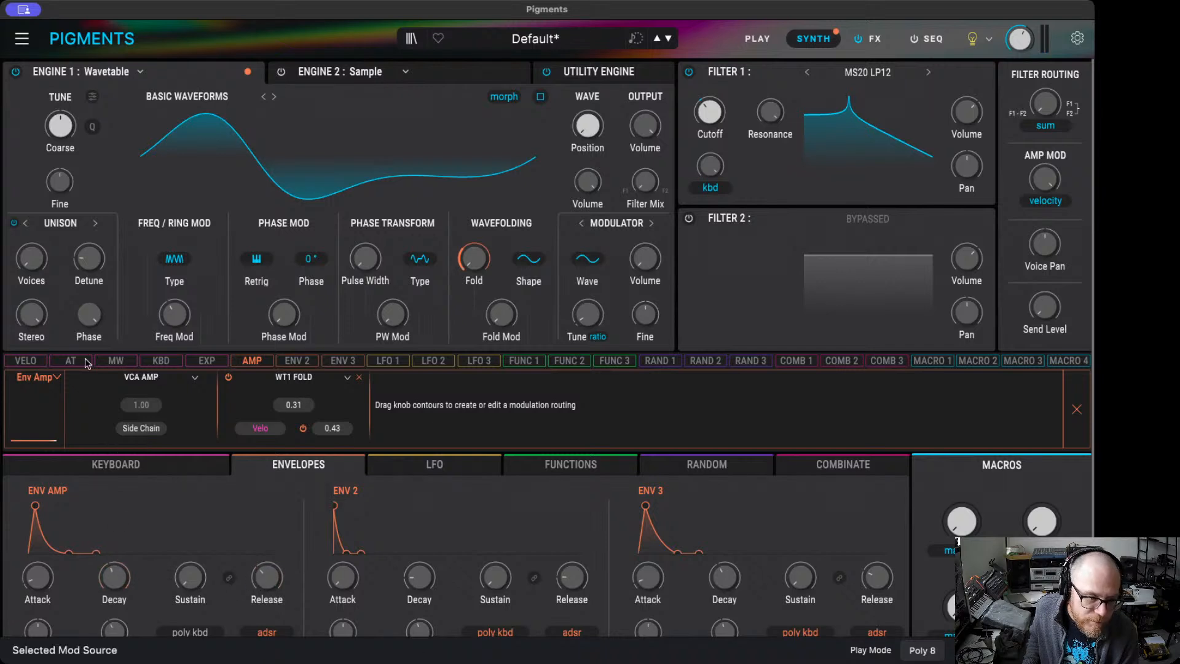
{"action": "left_click", "coordinate": [25, 361]}
{"action": "left_click_drag", "start_coordinate": [114, 576], "coordinate": [114, 574]}
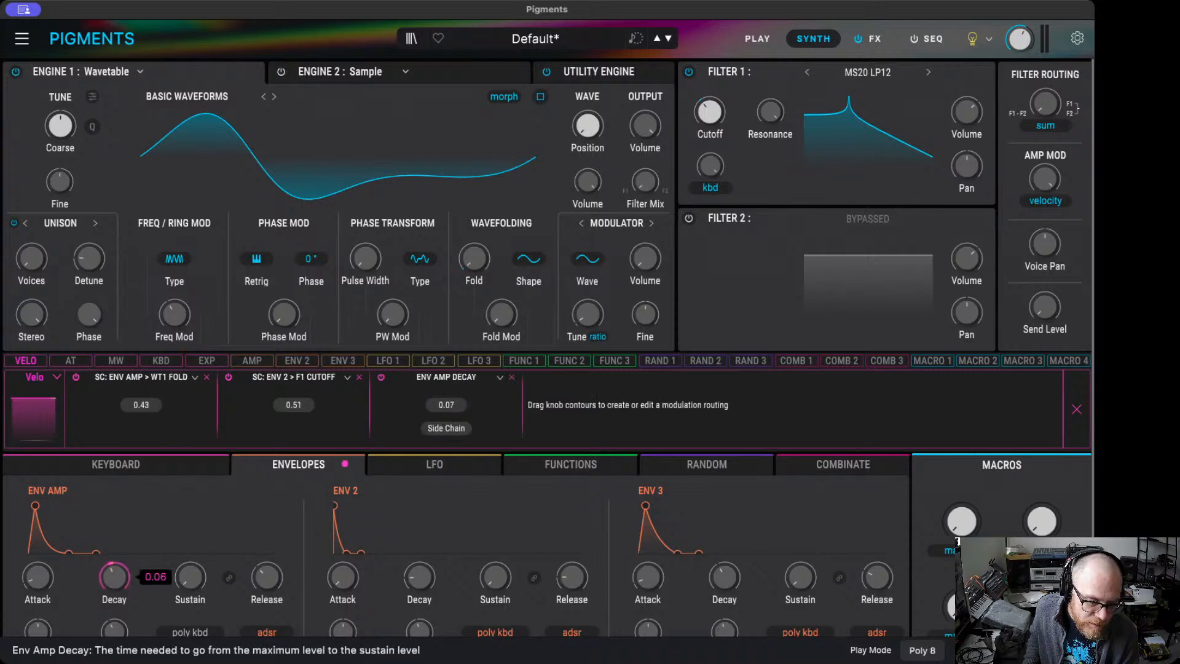
{"action": "left_click_drag", "start_coordinate": [267, 576], "coordinate": [266, 575]}
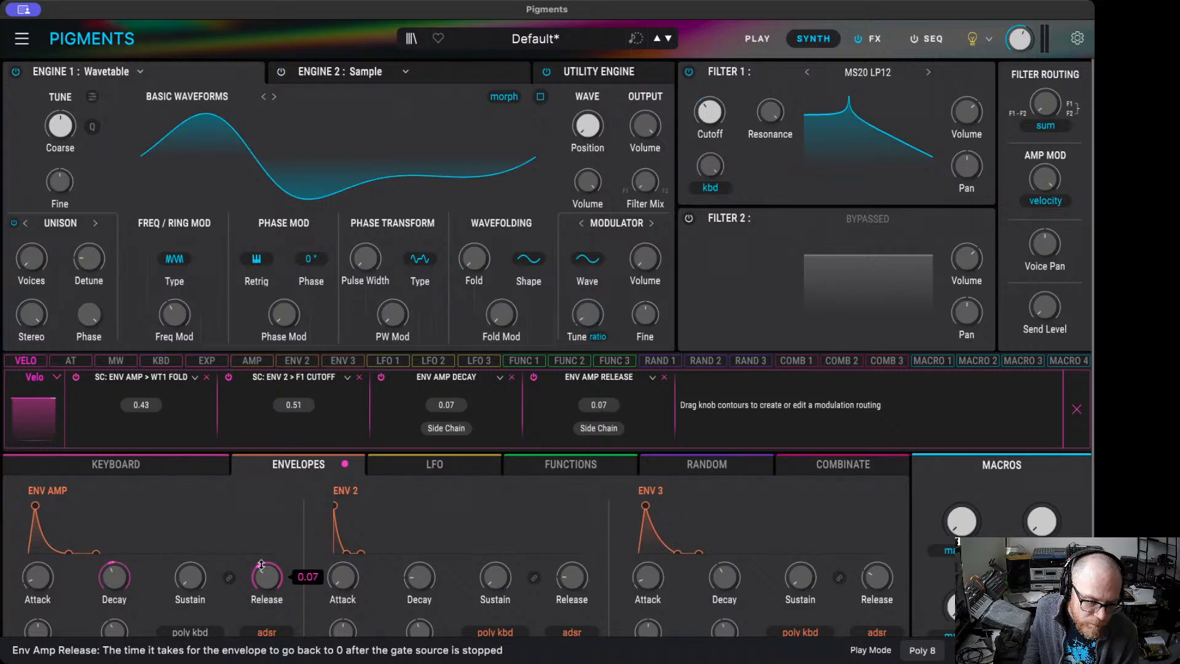
- Try ring modulation in place of frequency modulation on Engine 1's wavetable
{"action": "mouse_move", "coordinate": [336, 578]}
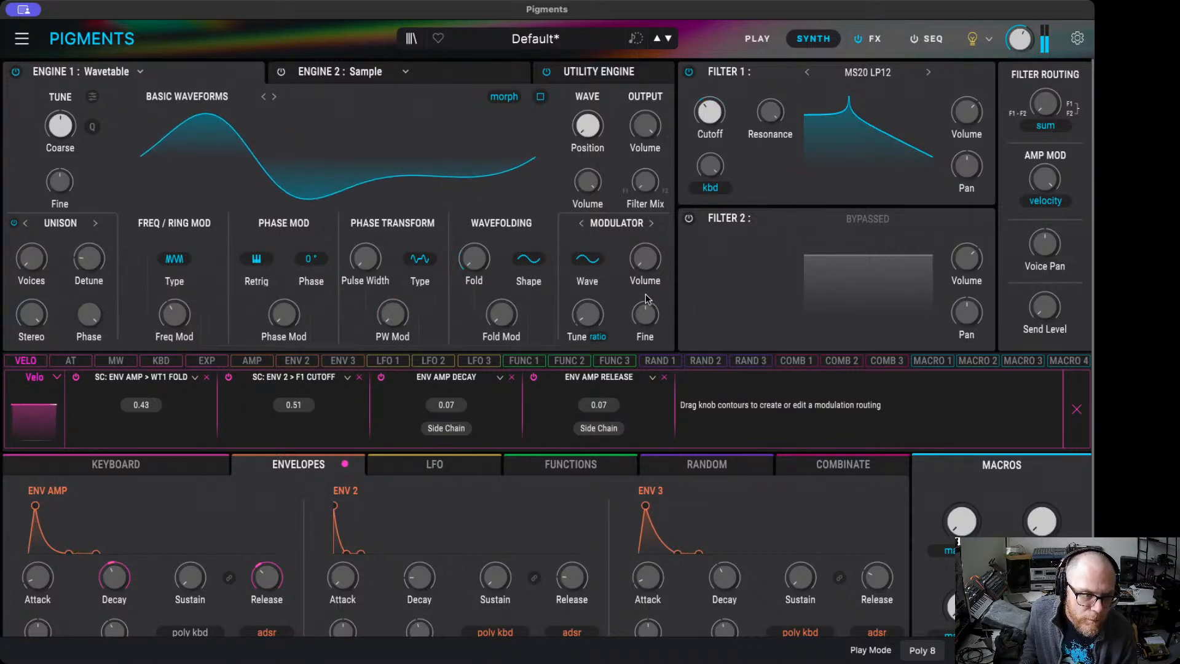
{"action": "left_click", "coordinate": [177, 261]}
{"action": "left_click", "coordinate": [179, 344]}
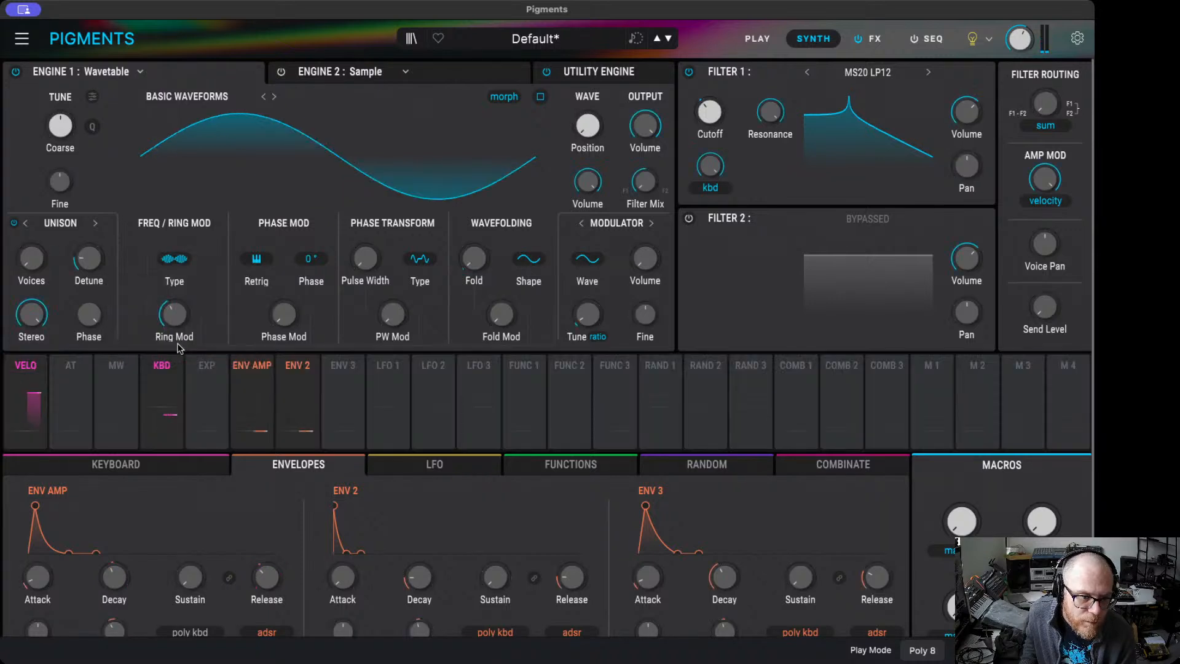
{"action": "left_click", "coordinate": [177, 261]}
{"action": "left_click", "coordinate": [182, 312]}
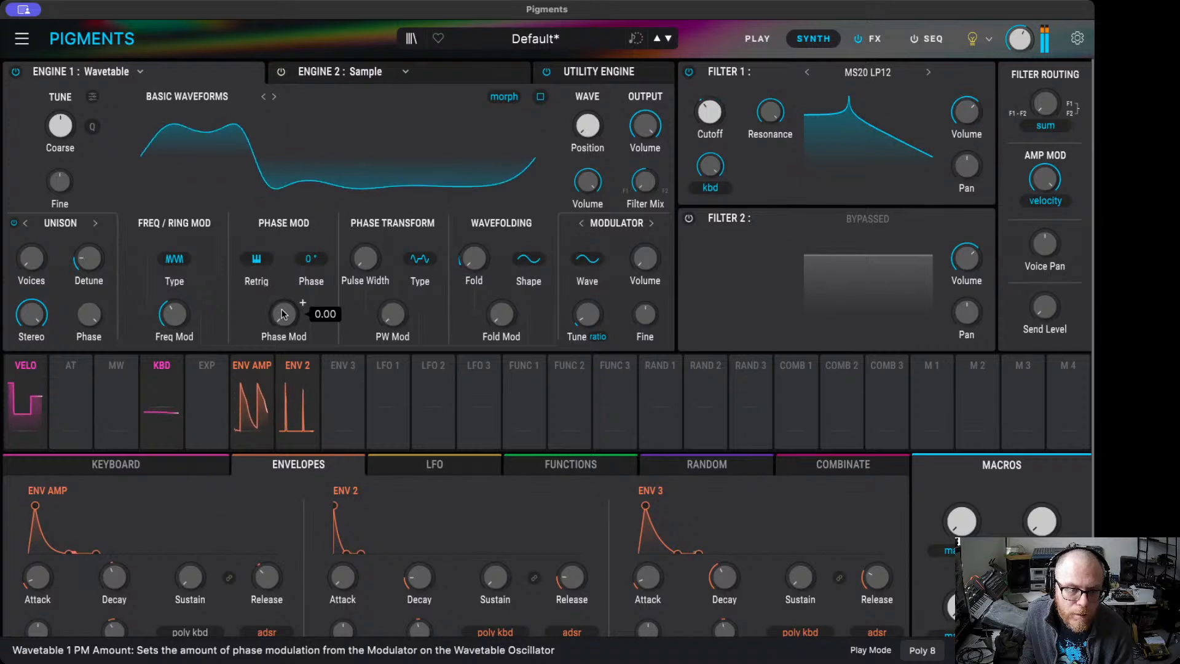
{"action": "mouse_move", "coordinate": [574, 312]}
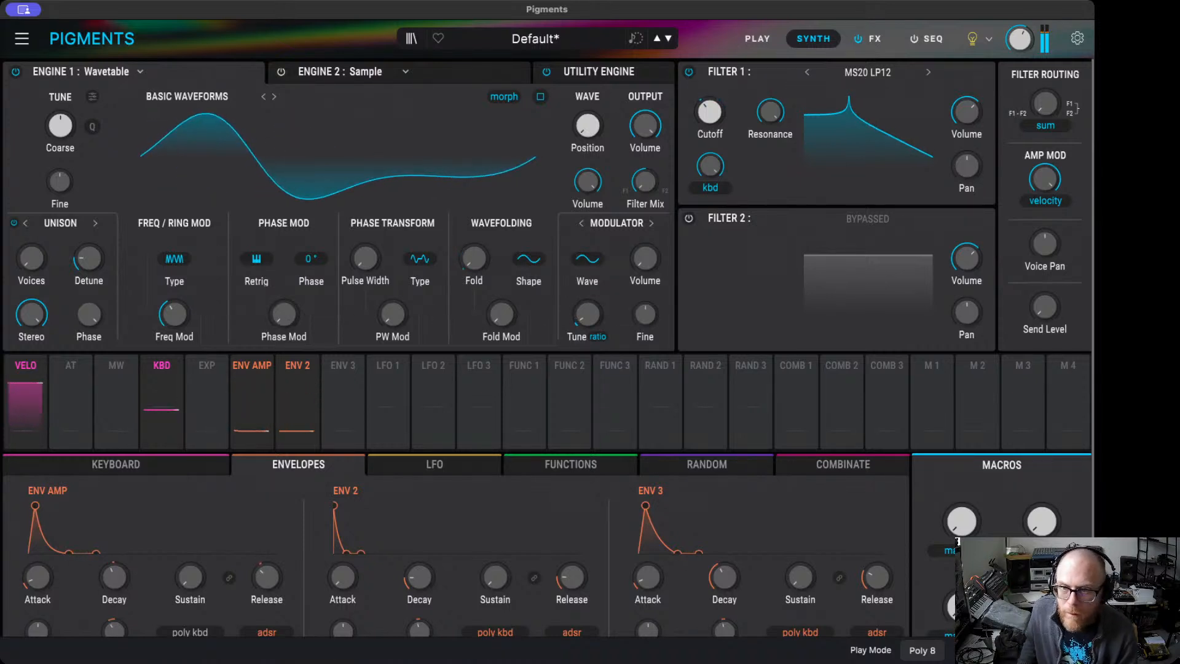
- Add a Multiband compressor to the first FX A slot and load its default preset
{"action": "left_click", "coordinate": [880, 39]}
{"action": "left_click", "coordinate": [280, 90]}
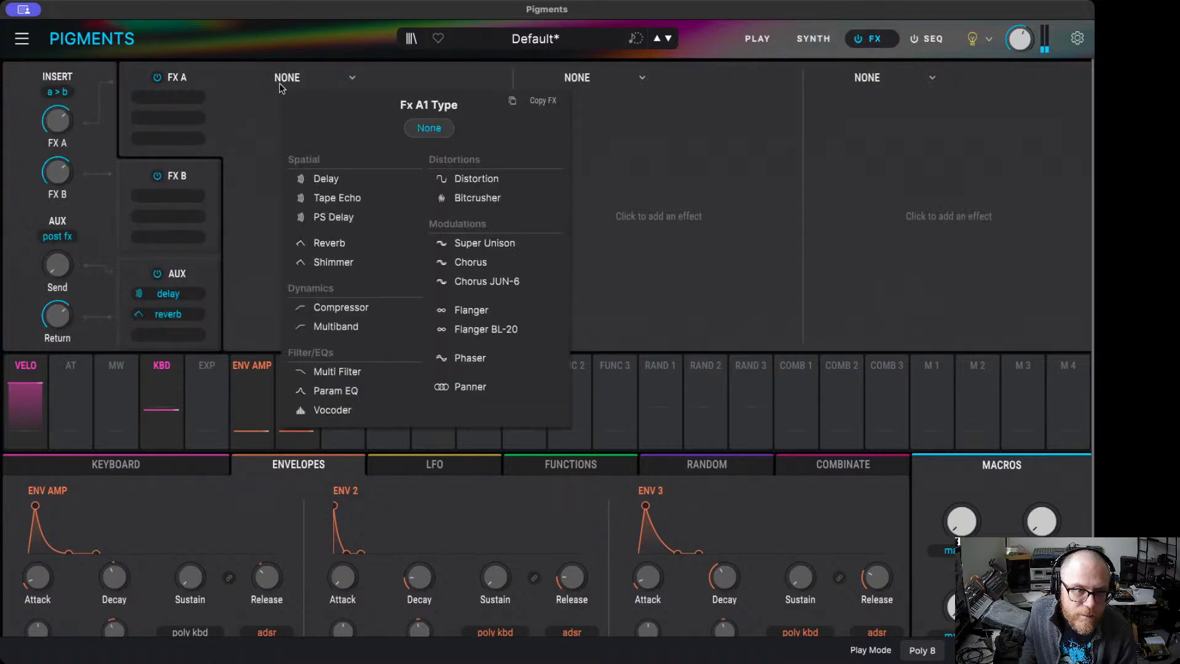
{"action": "left_click", "coordinate": [328, 326]}
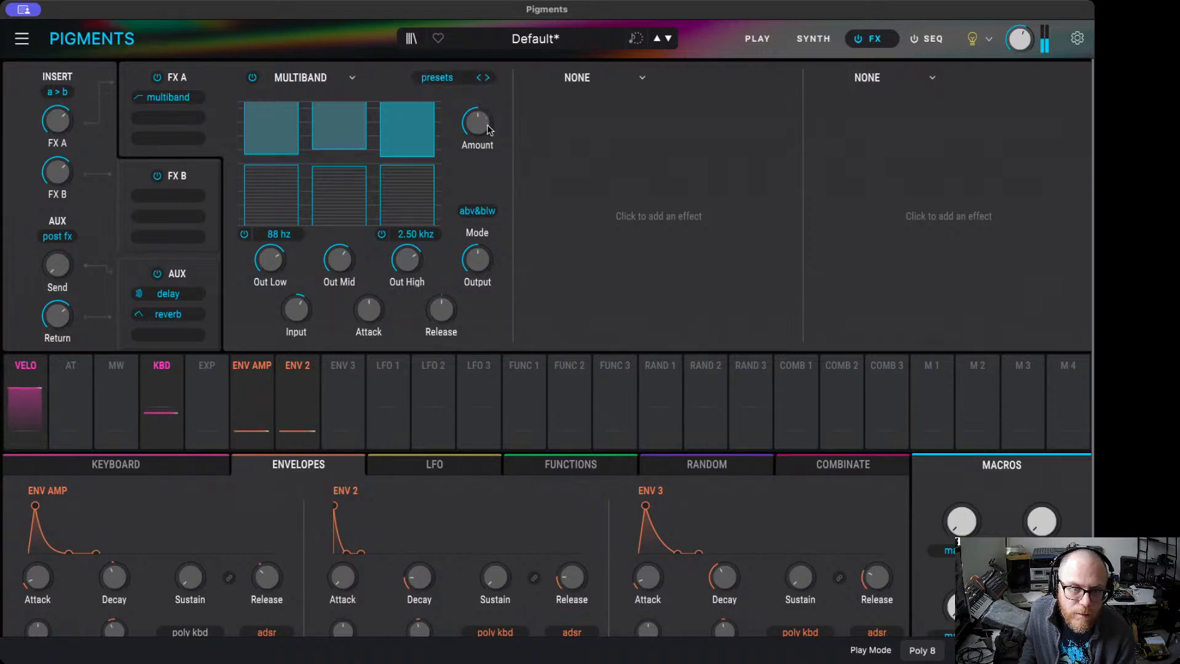
{"action": "left_click", "coordinate": [486, 79]}
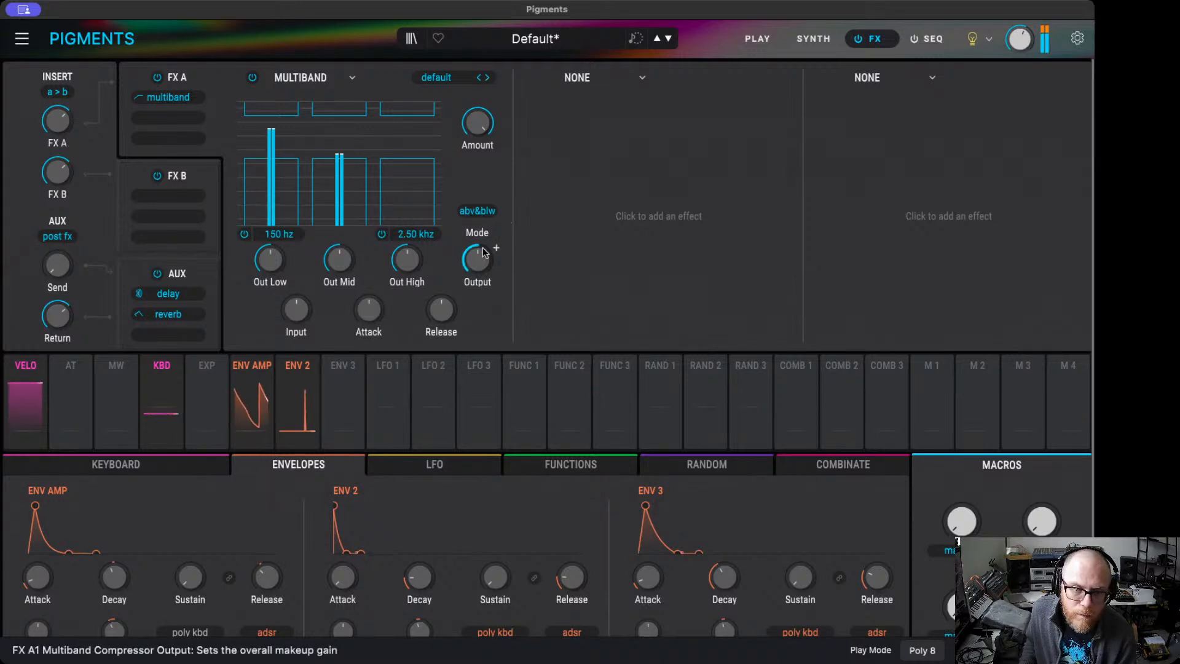
{"action": "mouse_move", "coordinate": [480, 261]}
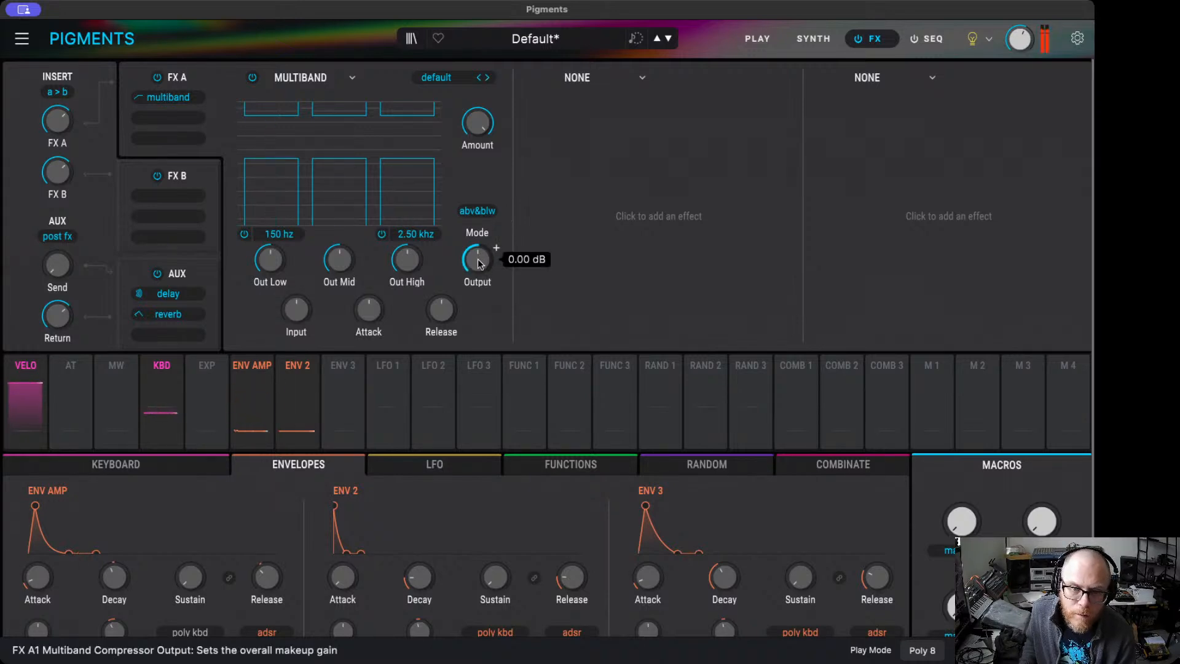
- Add a Compressor to the second FX A slot and choose its medium preset with makeup gain
{"action": "left_click", "coordinate": [590, 78]}
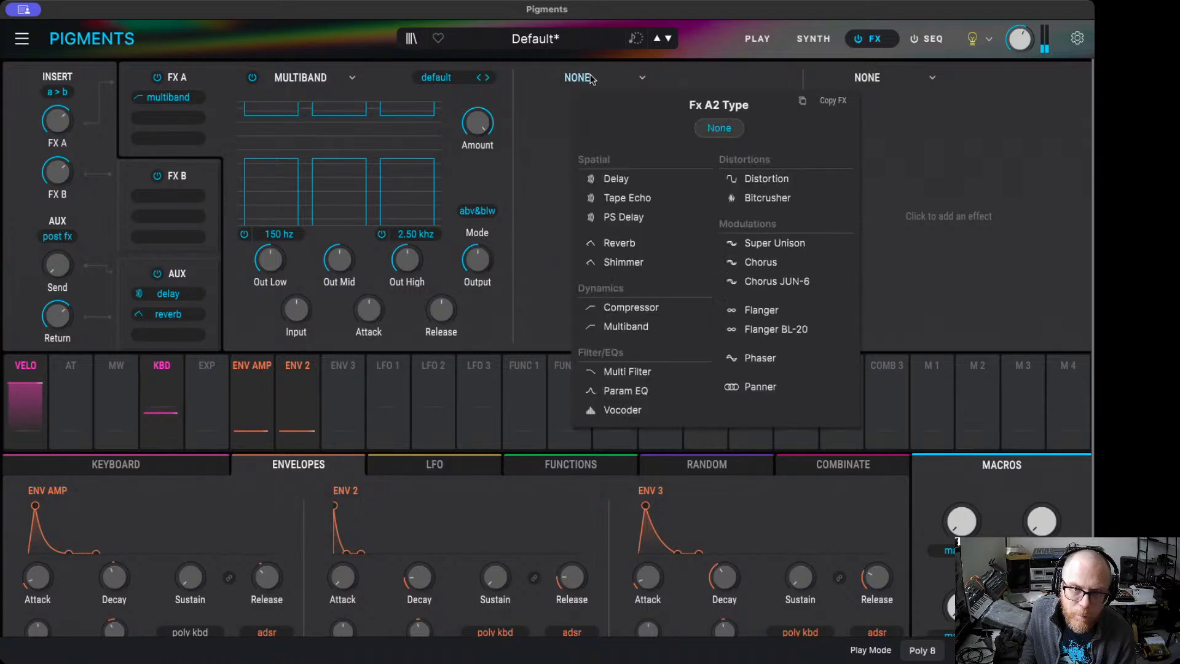
{"action": "left_click", "coordinate": [618, 314]}
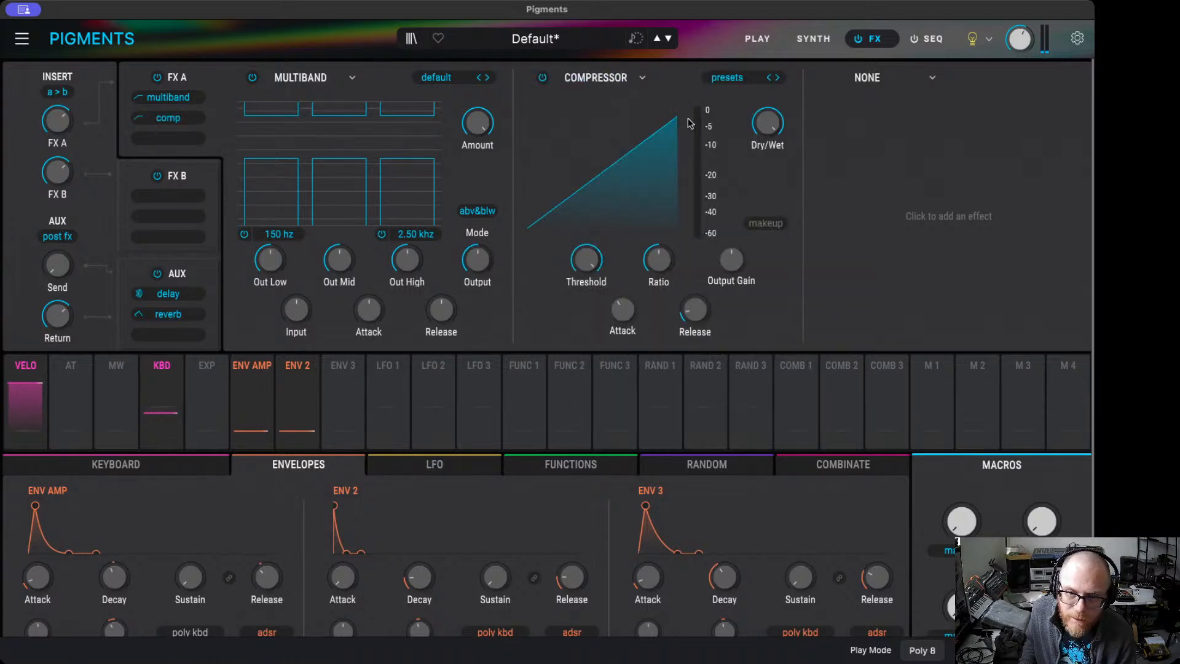
{"action": "left_click", "coordinate": [776, 79]}
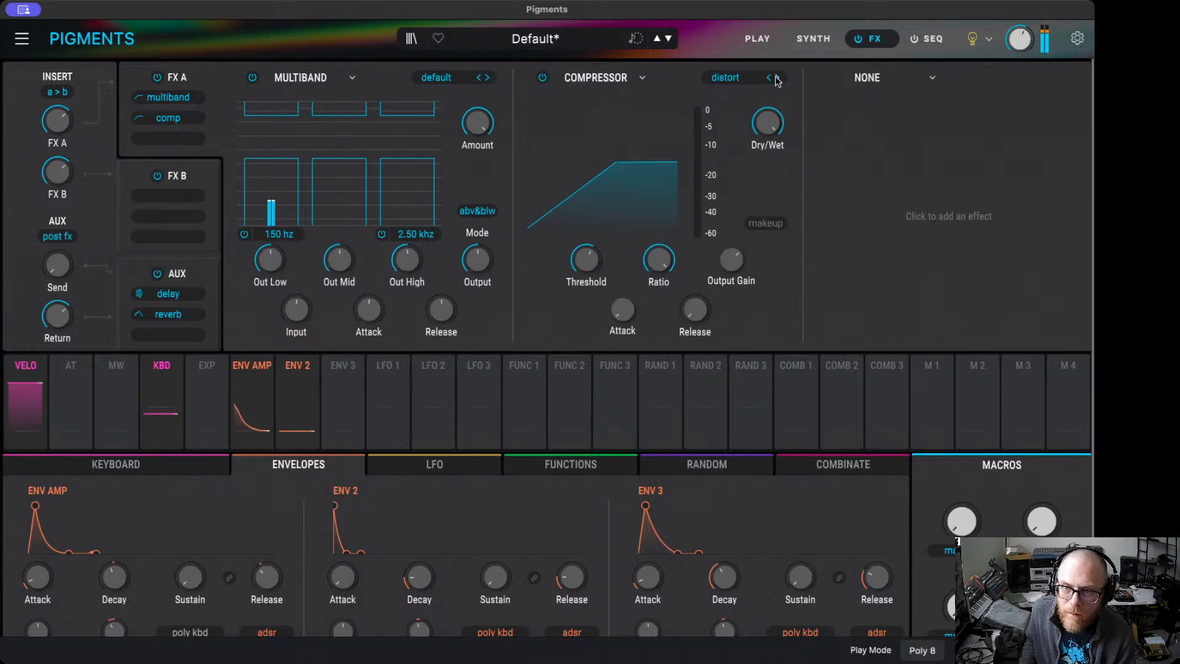
{"action": "left_click", "coordinate": [776, 79]}
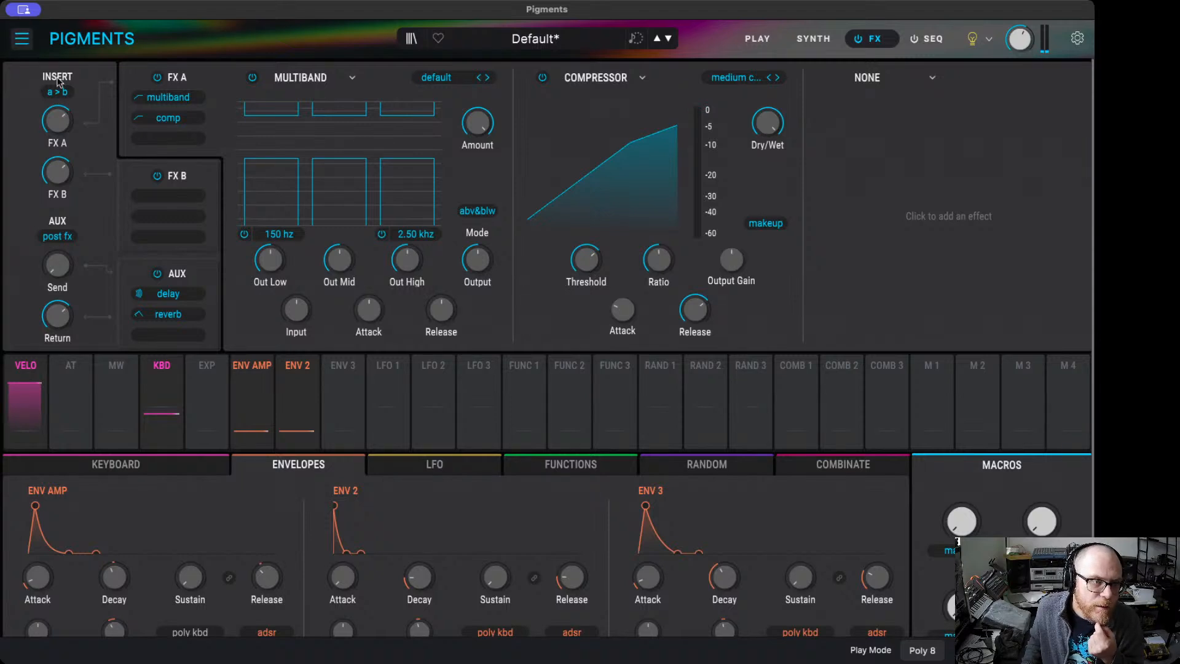
- Start saving the sound as a preset named MS20 Drum and enter the author's name
{"action": "key", "text": "super+s"}
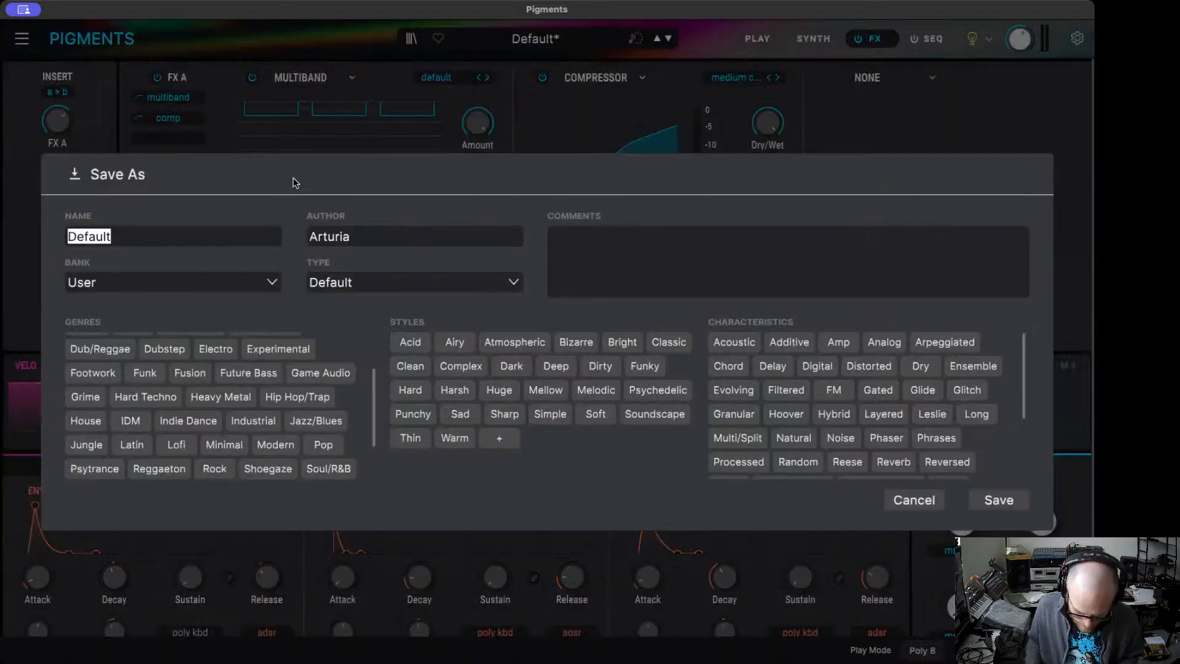
{"action": "type", "text": "MS20 Drum"}
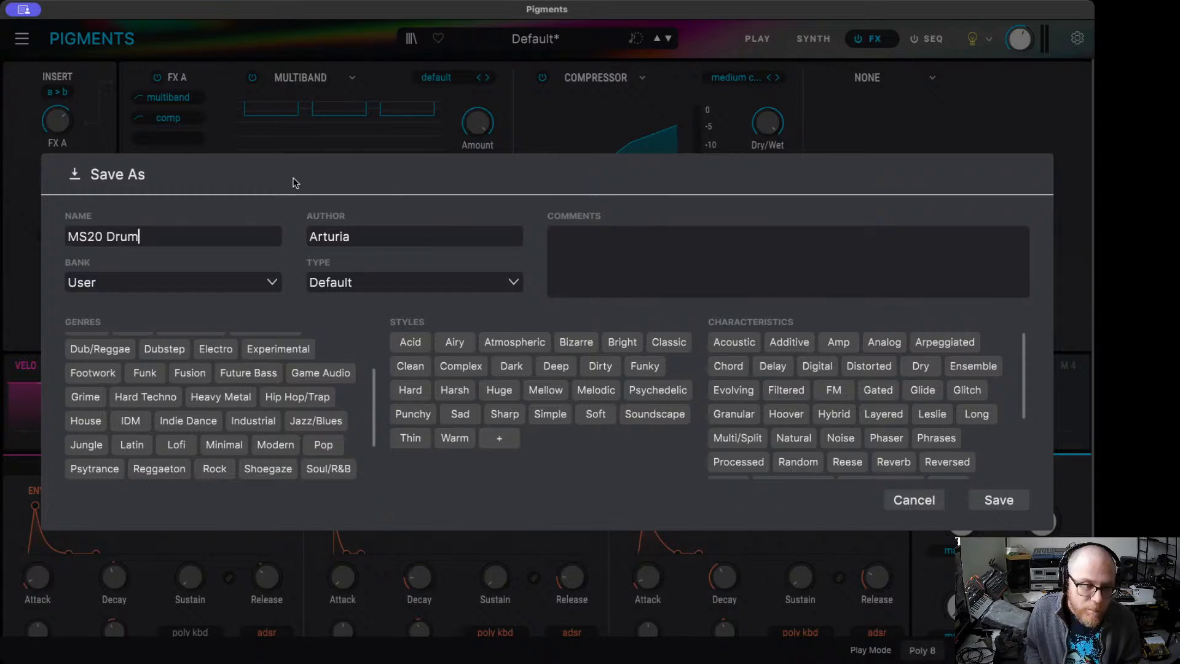
{"action": "key", "text": "Tab"}
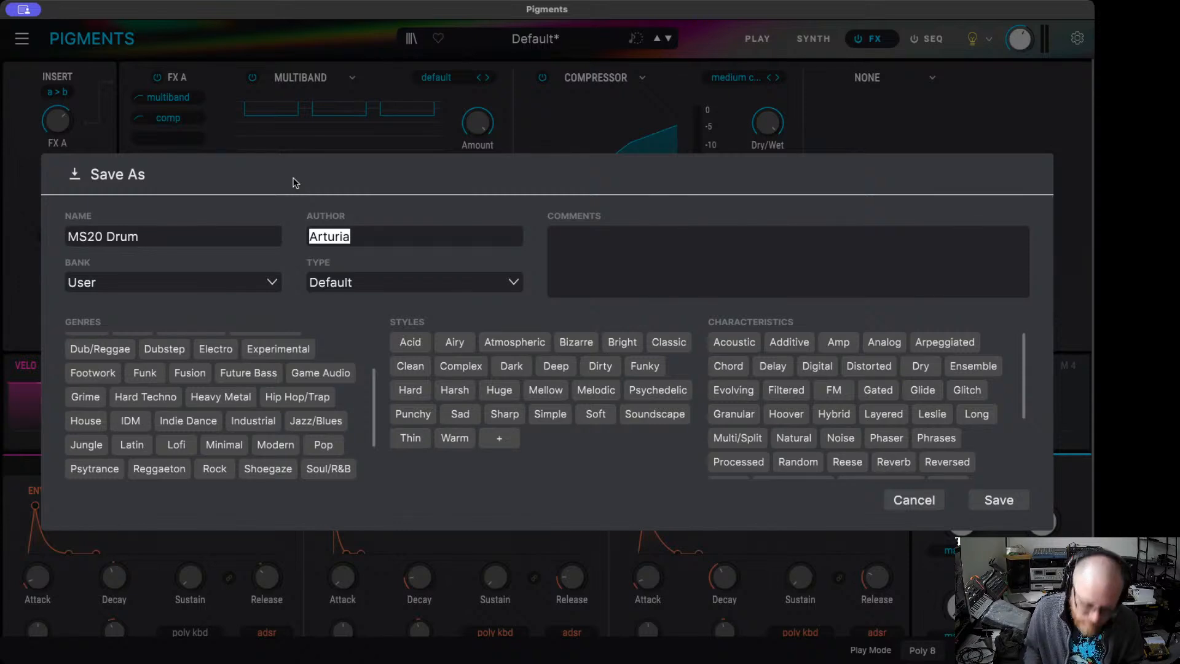
{"action": "type", "text": "Ether Diver"}
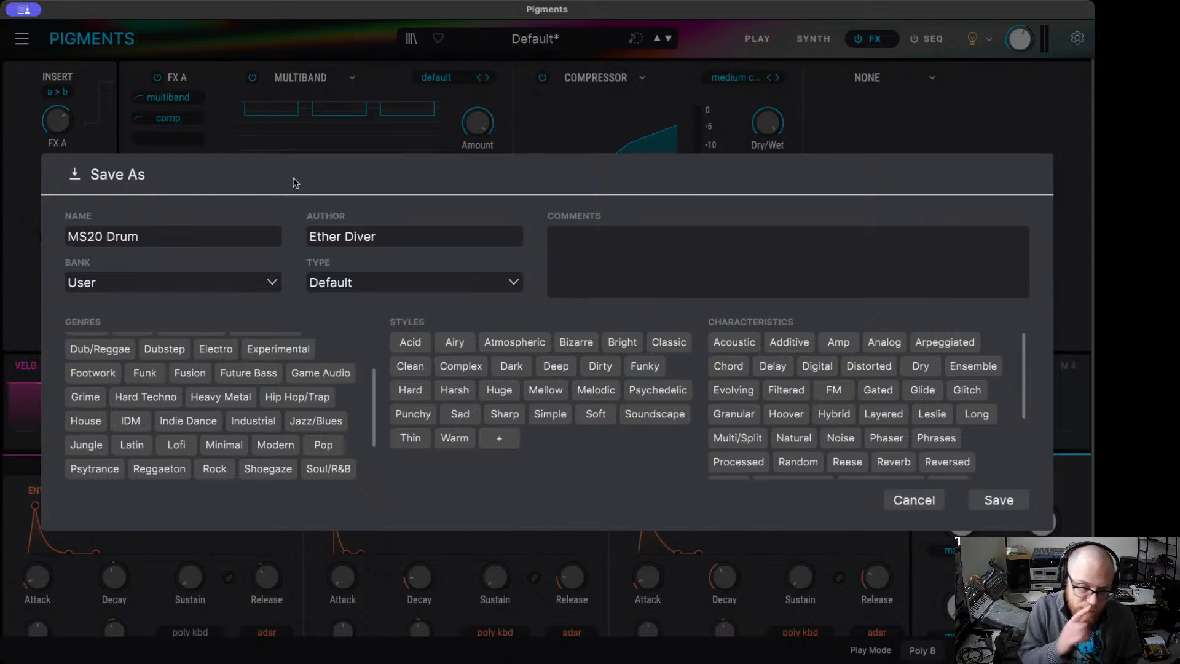
- Tag the preset with the genres Electro, IDM, Synthwave, Techno and Experimental
{"action": "left_click", "coordinate": [216, 348]}
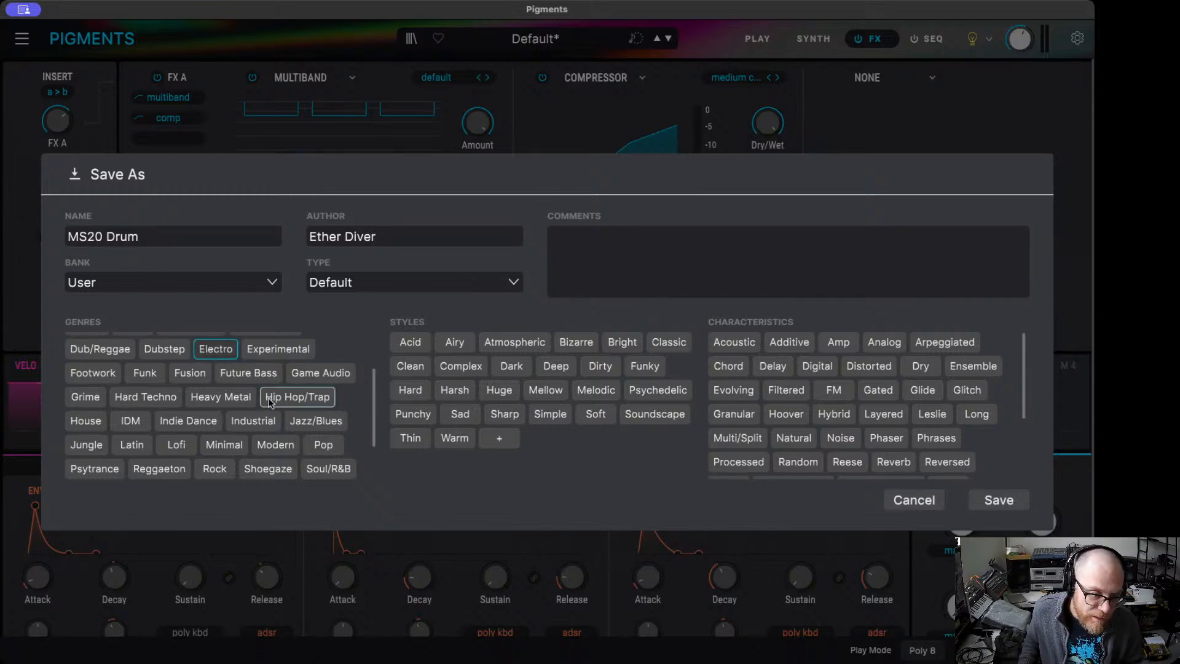
{"action": "left_click", "coordinate": [131, 420]}
{"action": "scroll", "coordinate": [203, 444], "scroll_direction": "down", "scroll_amount": 2}
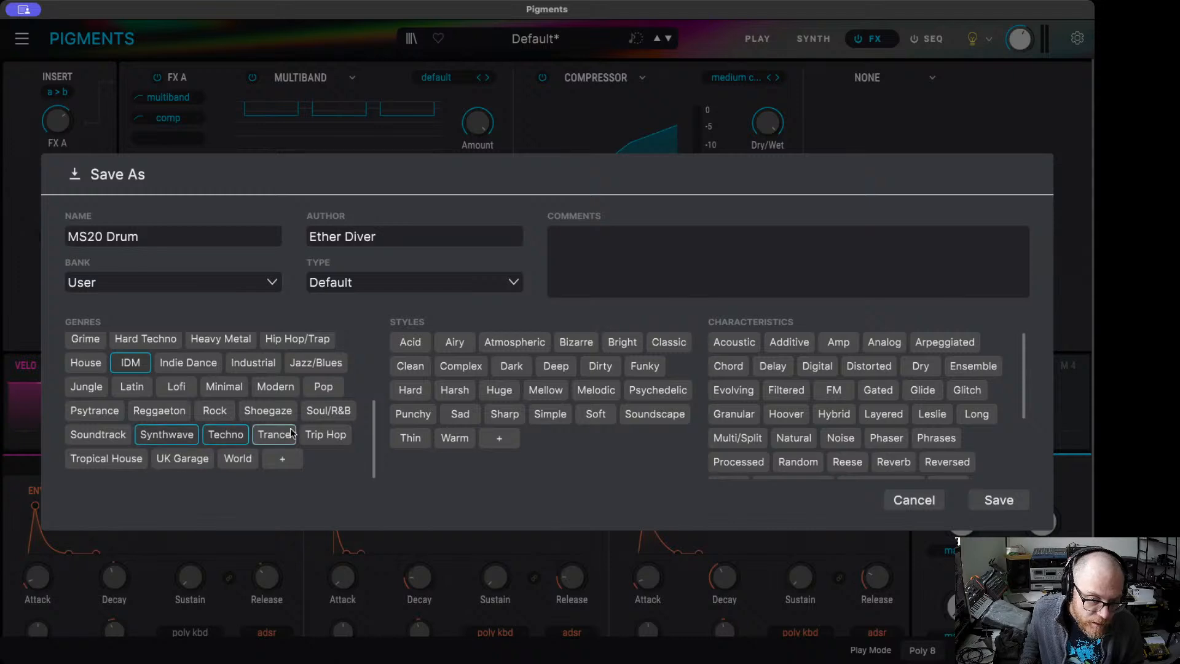
{"action": "scroll", "coordinate": [292, 433], "scroll_direction": "up", "scroll_amount": 3}
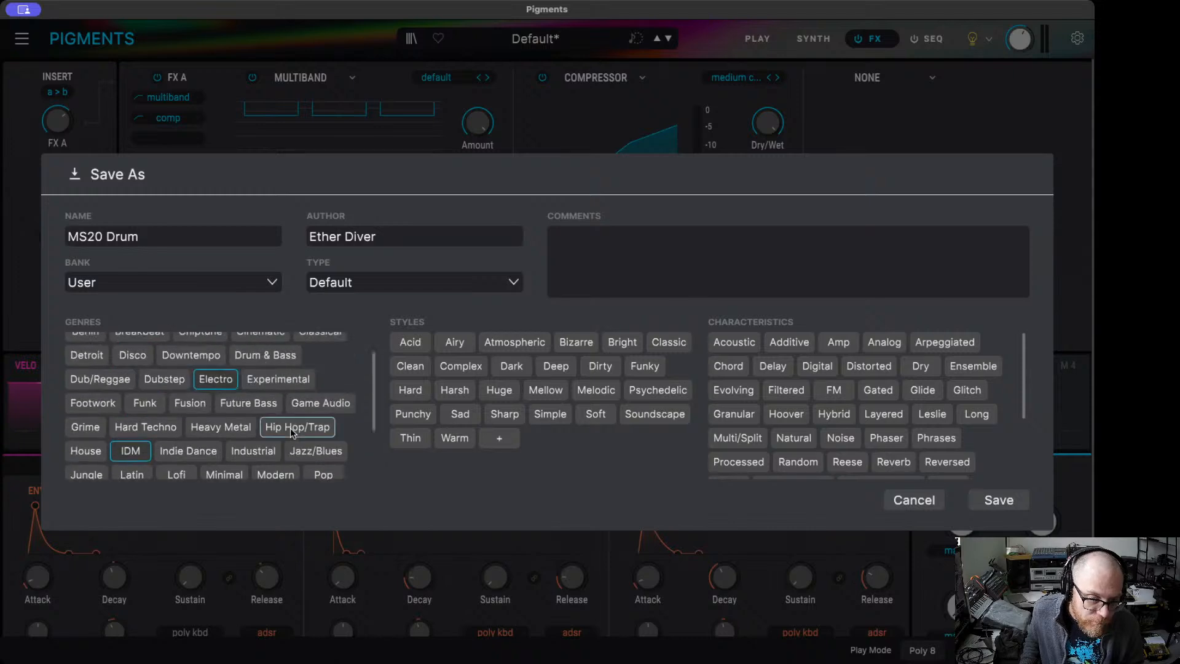
{"action": "left_click", "coordinate": [278, 386]}
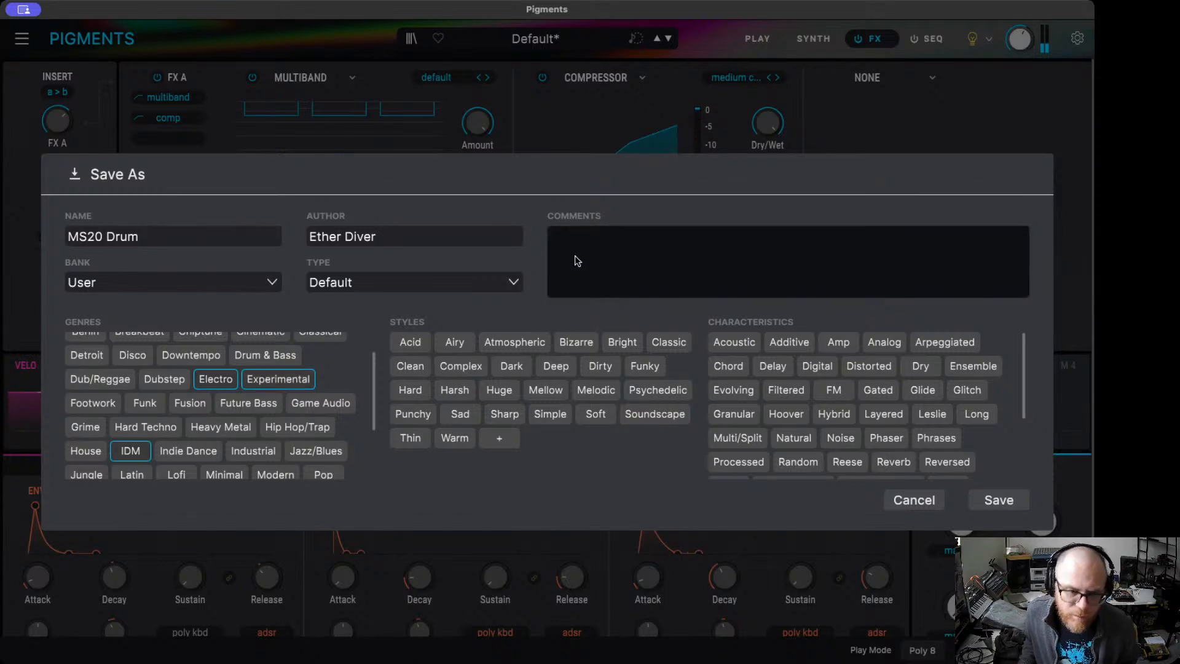
- Set the preset type to Percussion and tag it with the styles Deep and Mellow
{"action": "left_click", "coordinate": [477, 282]}
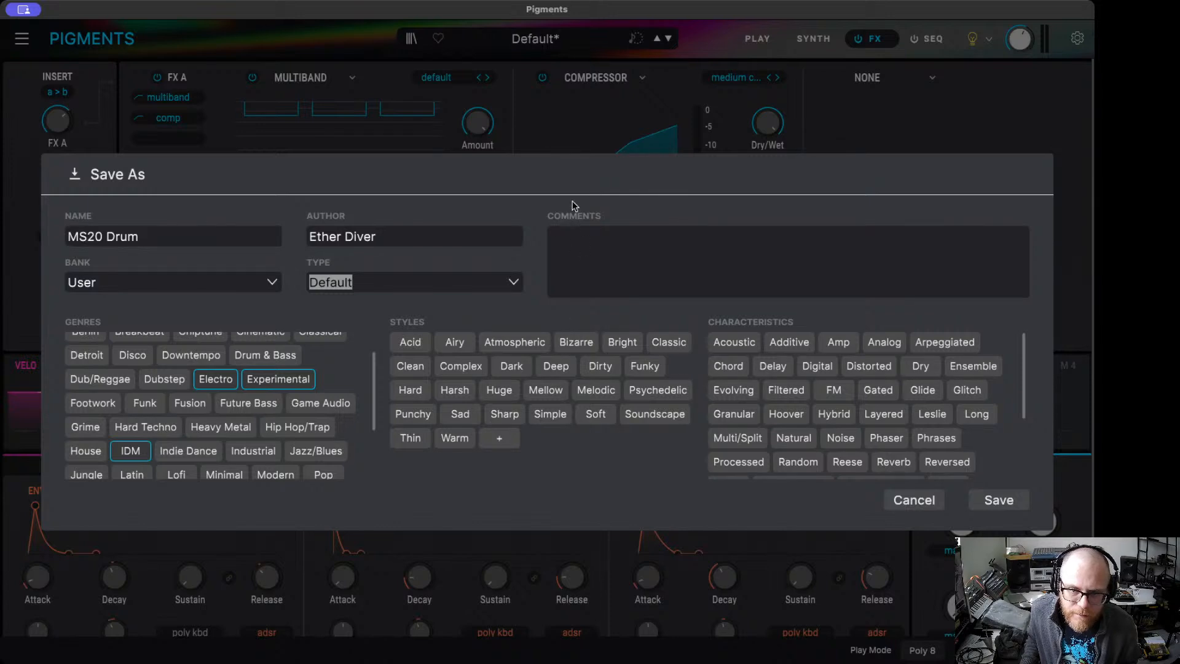
{"action": "left_click", "coordinate": [578, 298]}
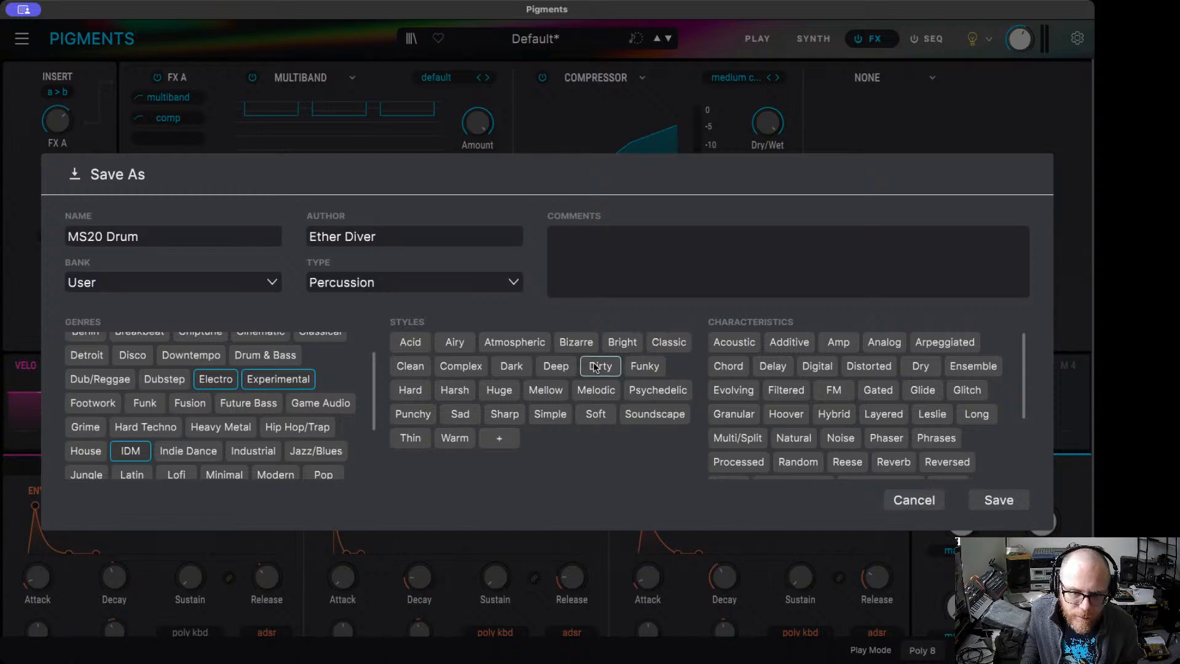
{"action": "left_click", "coordinate": [560, 367]}
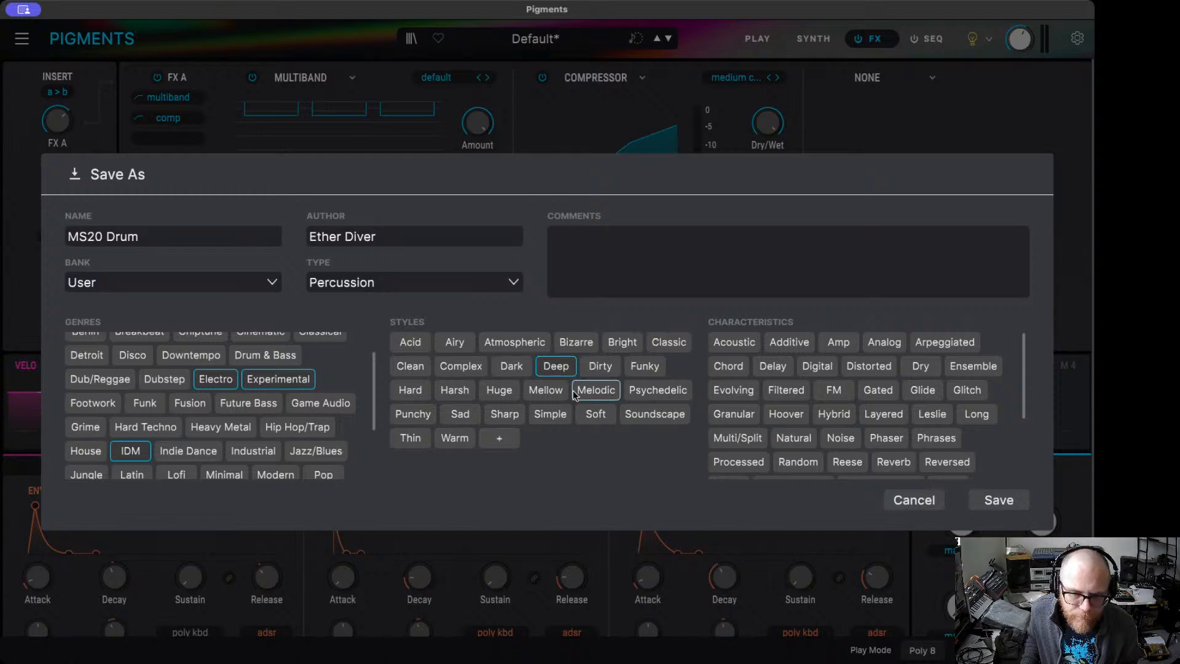
{"action": "left_click", "coordinate": [548, 391]}
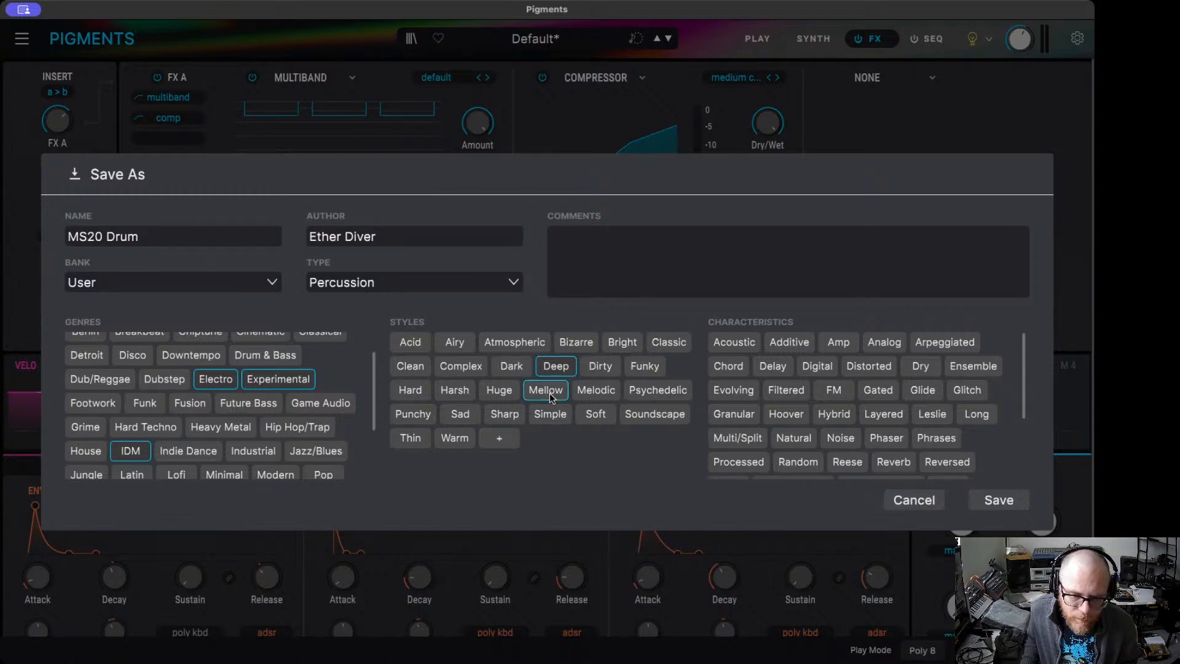
- Tag the preset's characteristics, including FM, and save it
{"action": "left_click", "coordinate": [831, 395]}
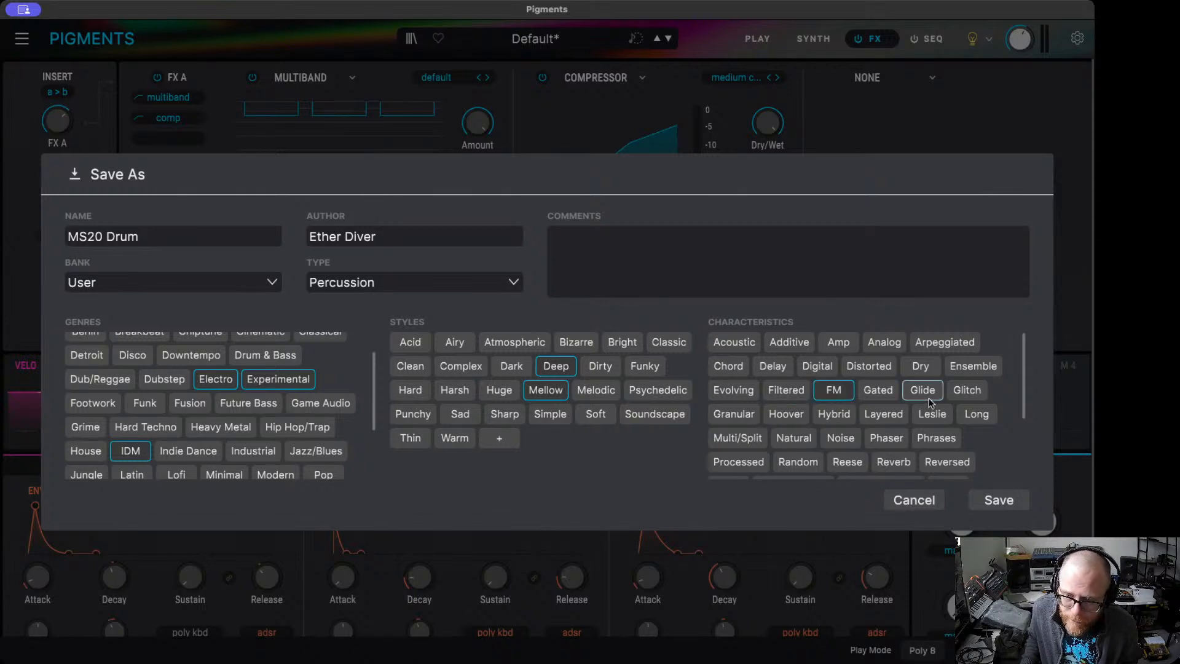
{"action": "scroll", "coordinate": [942, 404], "scroll_direction": "down", "scroll_amount": 2}
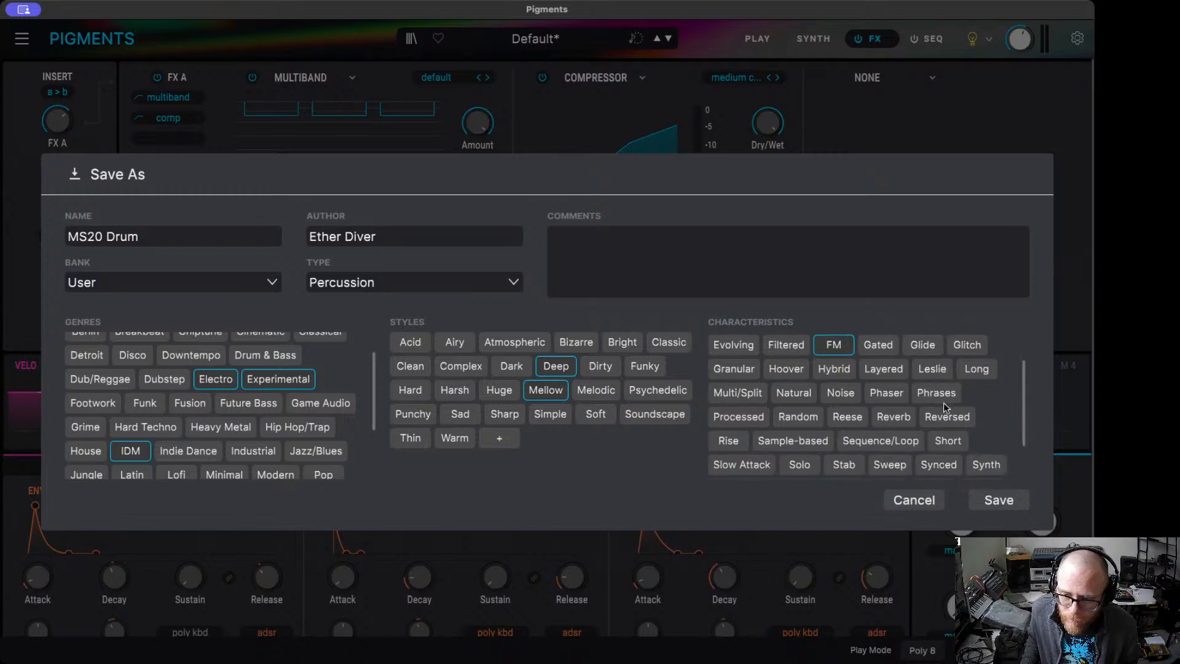
{"action": "scroll", "coordinate": [949, 431], "scroll_direction": "down", "scroll_amount": 2}
{"action": "left_click", "coordinate": [935, 440]}
{"action": "left_click", "coordinate": [999, 501]}
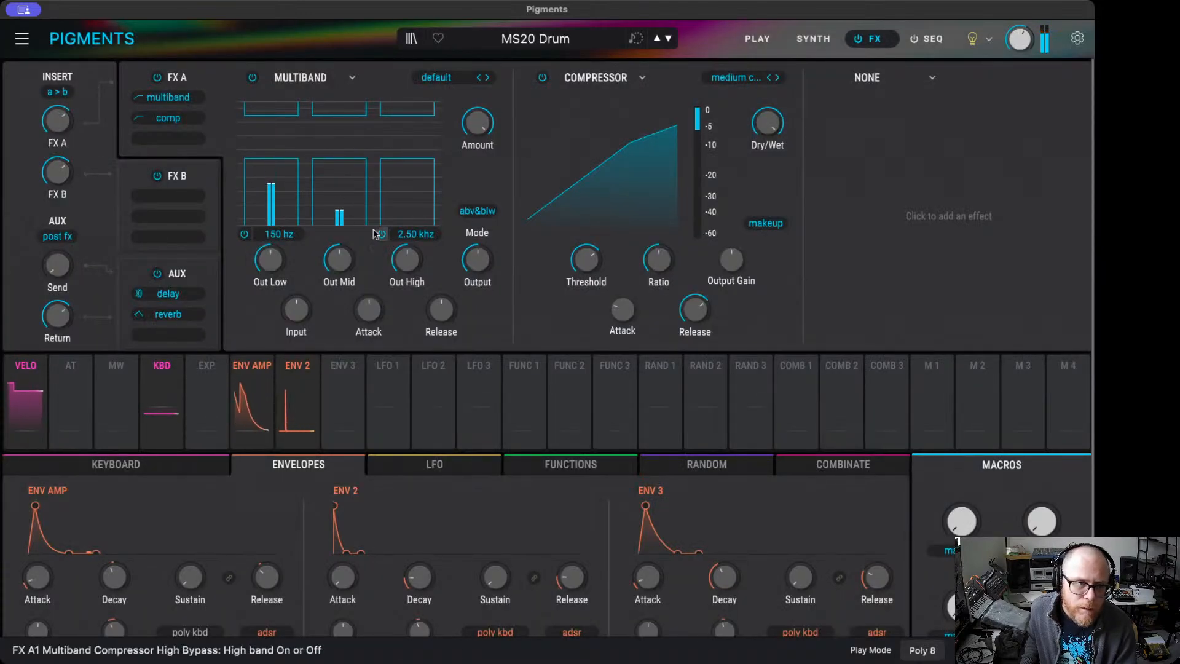
- Start a new sound from the Default preset and show its full synth controls
{"action": "left_click", "coordinate": [45, 65]}
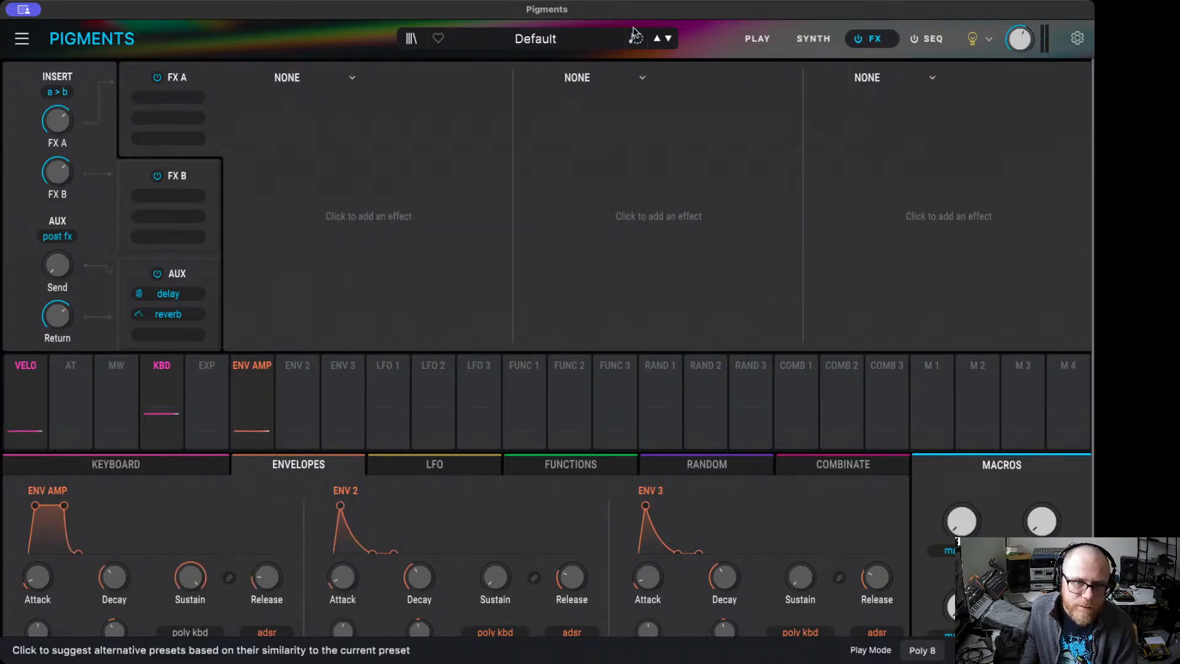
{"action": "left_click", "coordinate": [813, 39]}
{"action": "left_click", "coordinate": [757, 42]}
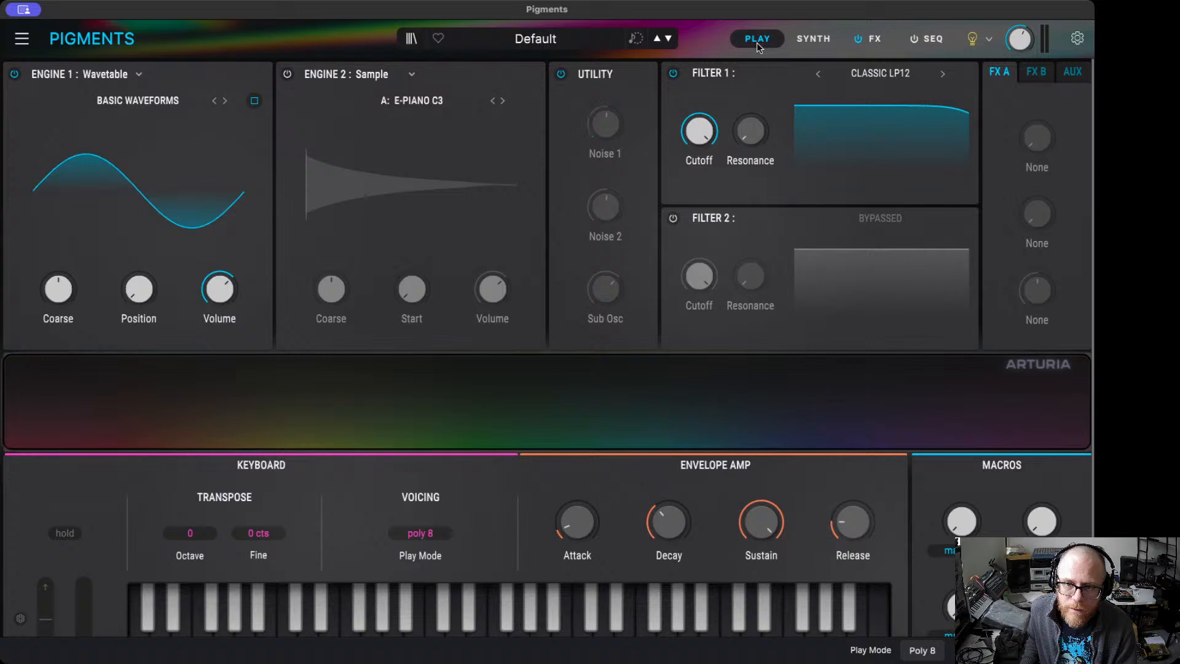
{"action": "left_click", "coordinate": [817, 41]}
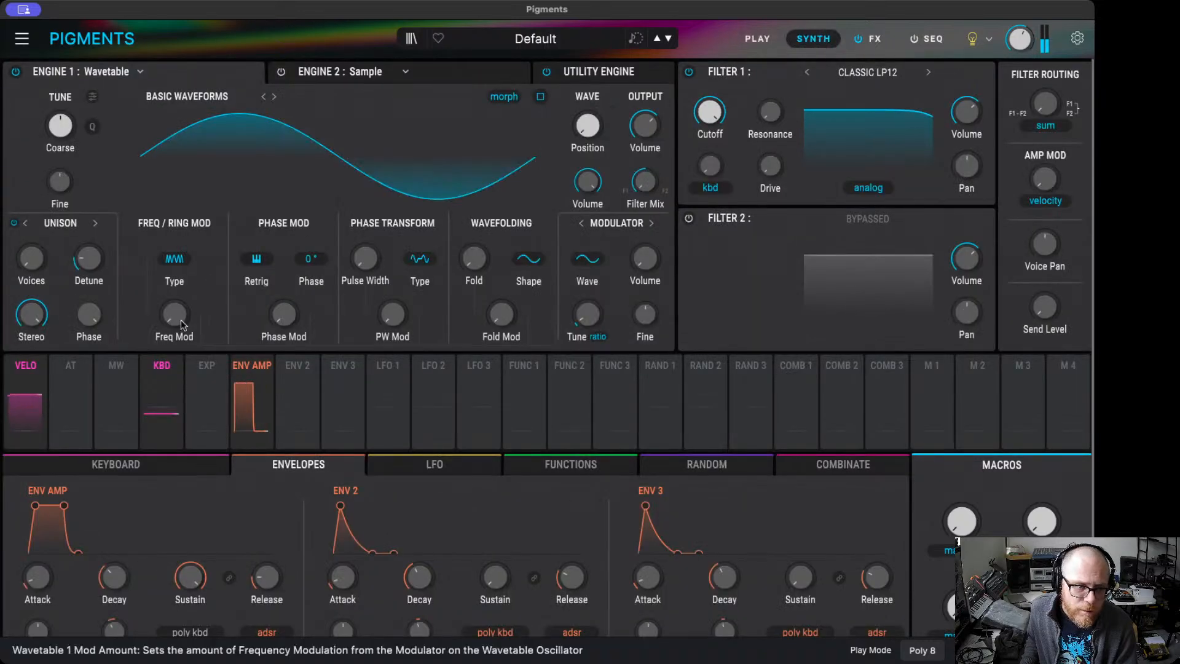
- Switch Engine 1 to ring modulation at about half amount and raise the modulator's tuning ratio
{"action": "left_click", "coordinate": [172, 269]}
{"action": "left_click", "coordinate": [185, 338]}
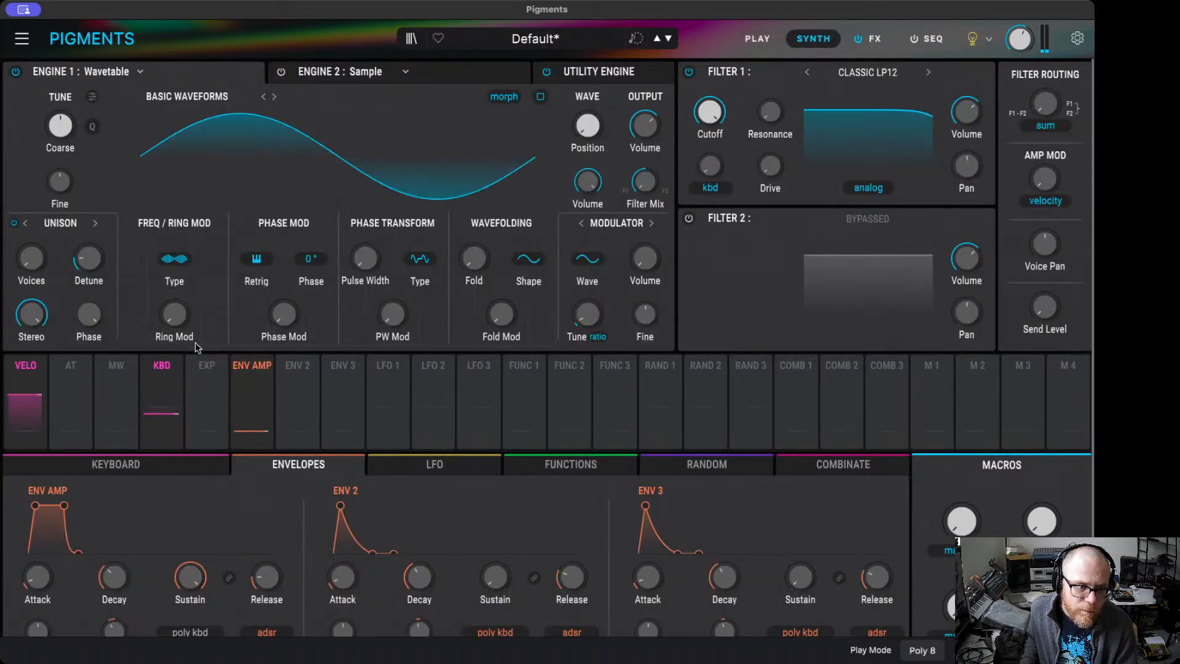
{"action": "left_click_drag", "start_coordinate": [173, 332], "coordinate": [173, 282]}
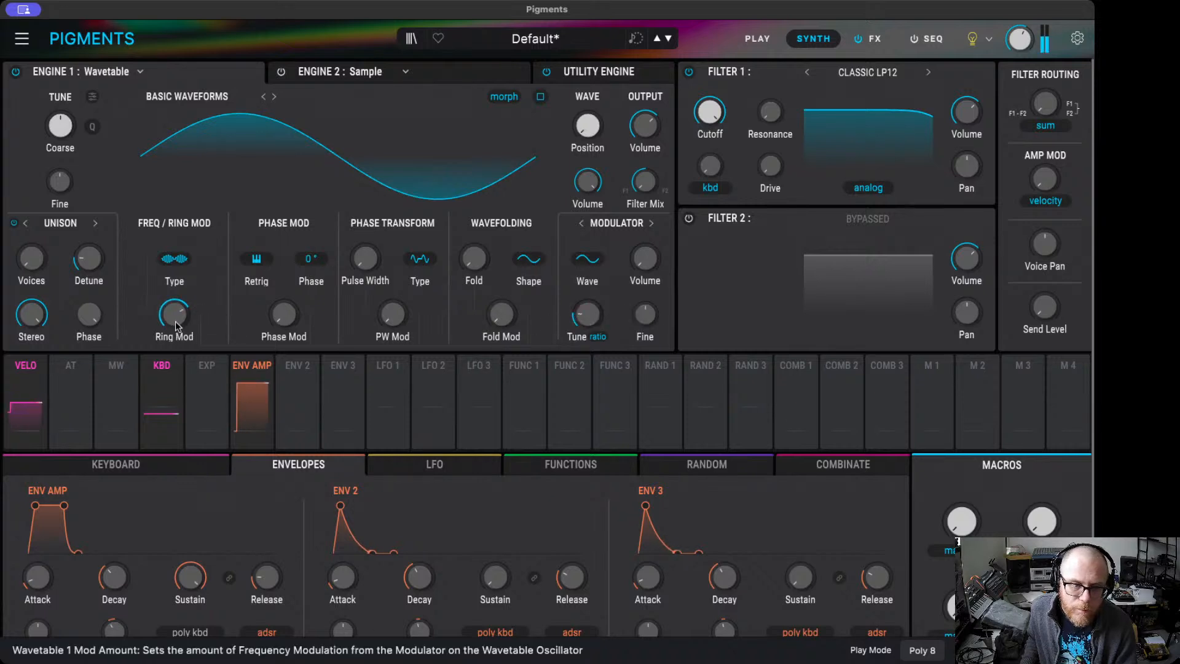
{"action": "left_click_drag", "start_coordinate": [174, 314], "coordinate": [174, 289]}
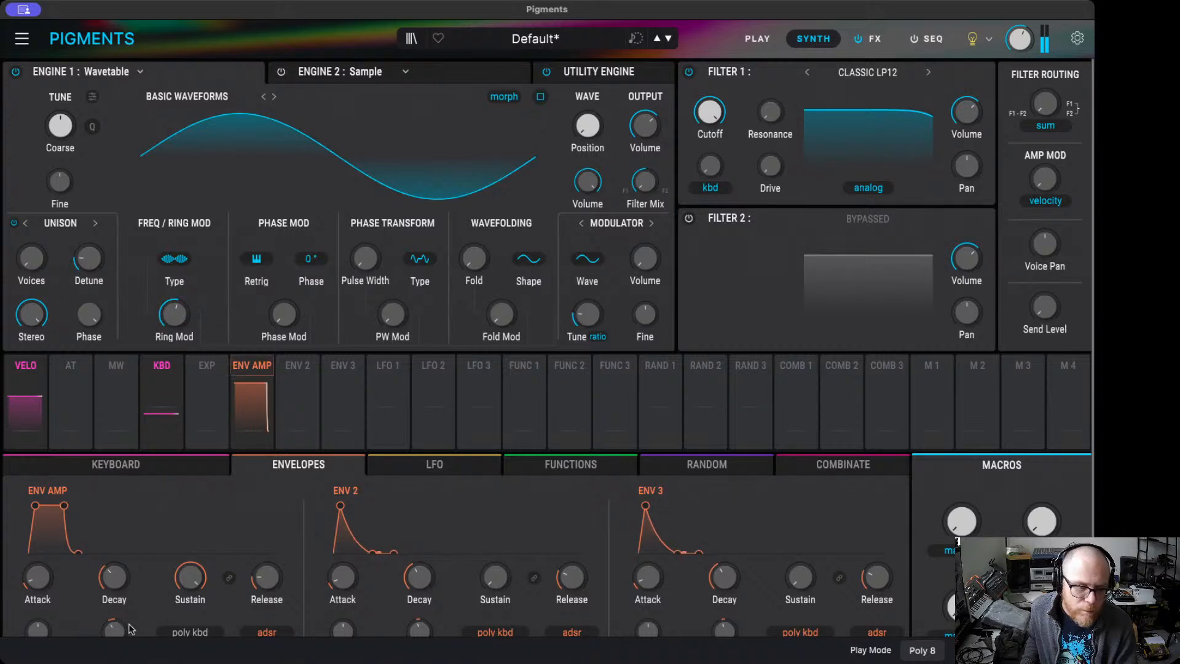
- Shape Env Amp percussively with zero sustain, minimum attack and a short decay
{"action": "left_click_drag", "start_coordinate": [64, 505], "coordinate": [68, 550]}
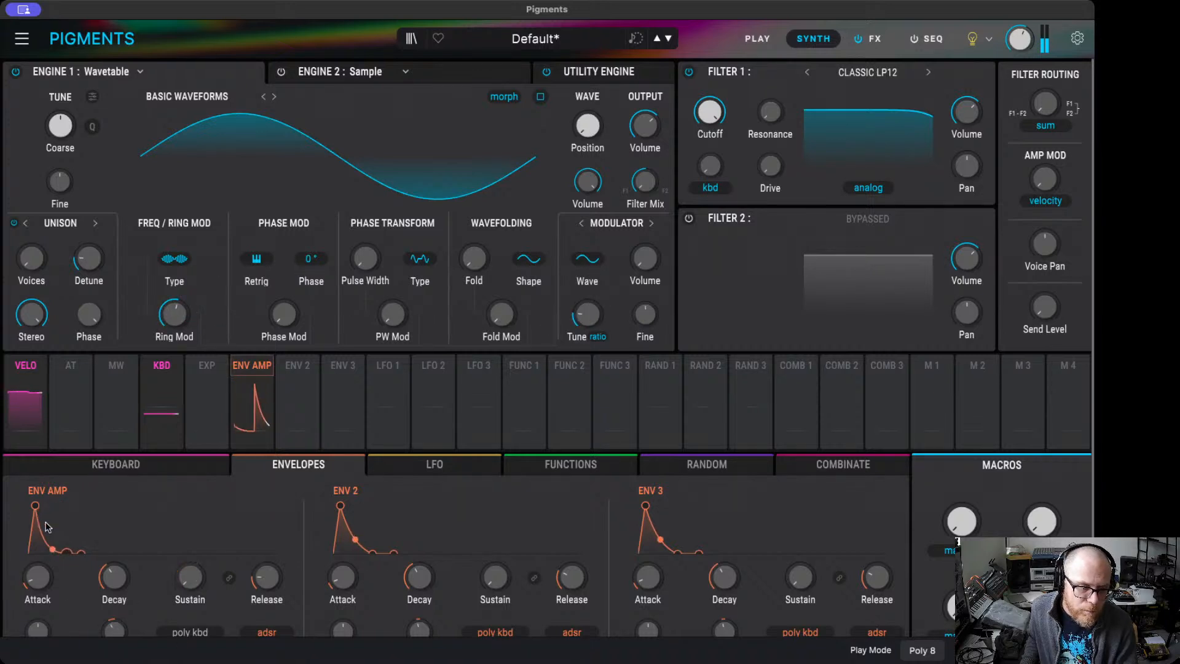
{"action": "left_click_drag", "start_coordinate": [37, 507], "coordinate": [10, 500]}
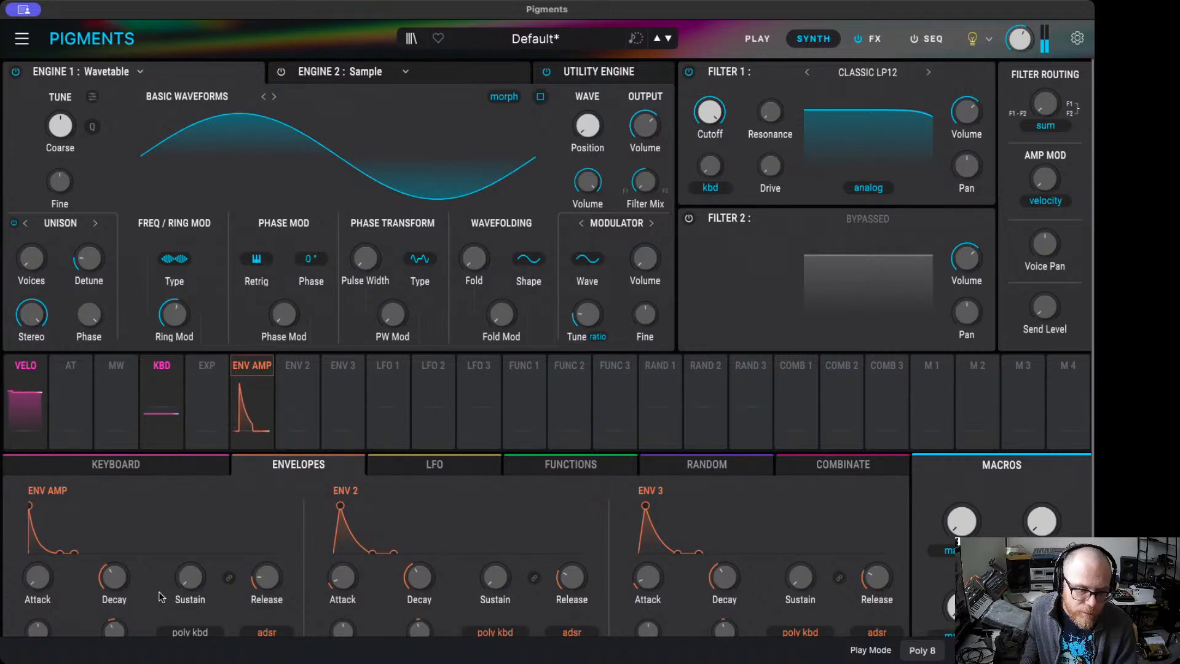
- Give Env 2 a percussive shape with minimum attack and a slightly shorter release
{"action": "left_click_drag", "start_coordinate": [340, 506], "coordinate": [318, 502]}
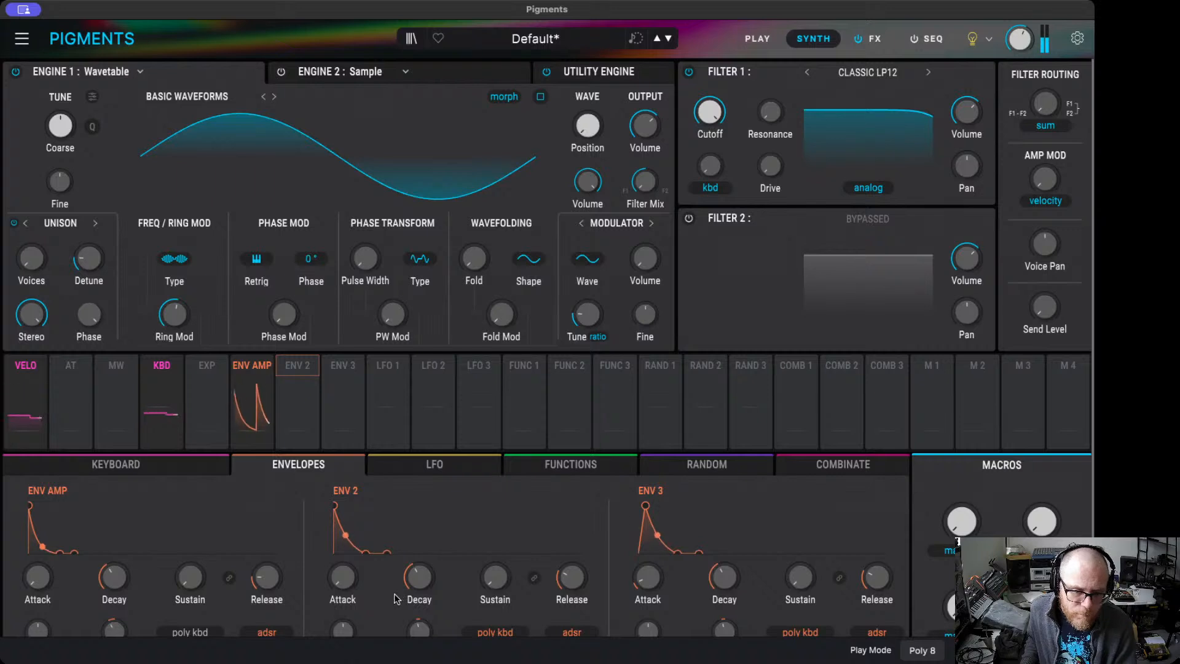
{"action": "left_click_drag", "start_coordinate": [570, 570], "coordinate": [570, 580]}
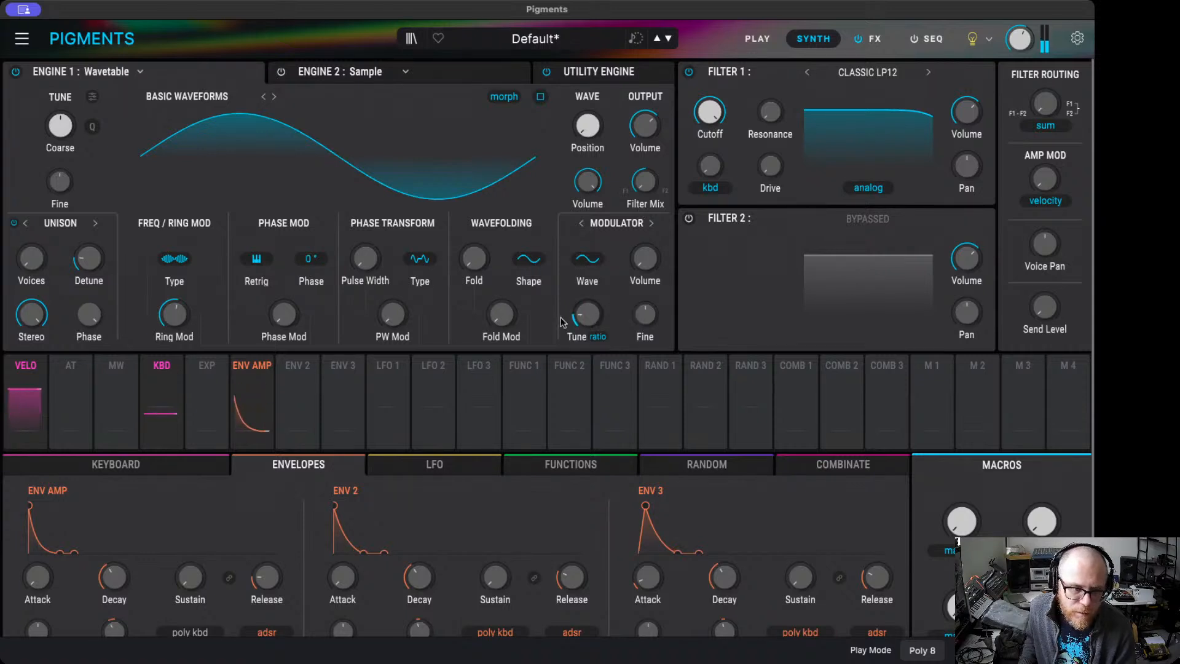
- Lower Engine 1's Ring Mod amount to about 0.228
{"action": "left_click_drag", "start_coordinate": [179, 319], "coordinate": [170, 356]}
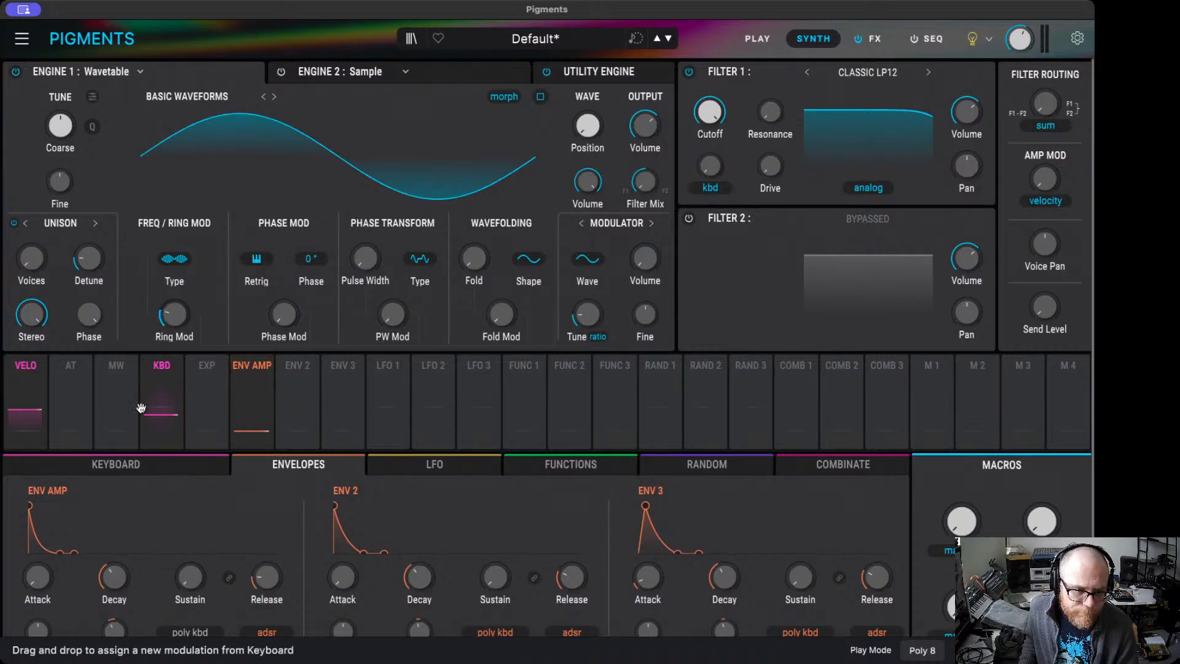
{"action": "left_click", "coordinate": [274, 367]}
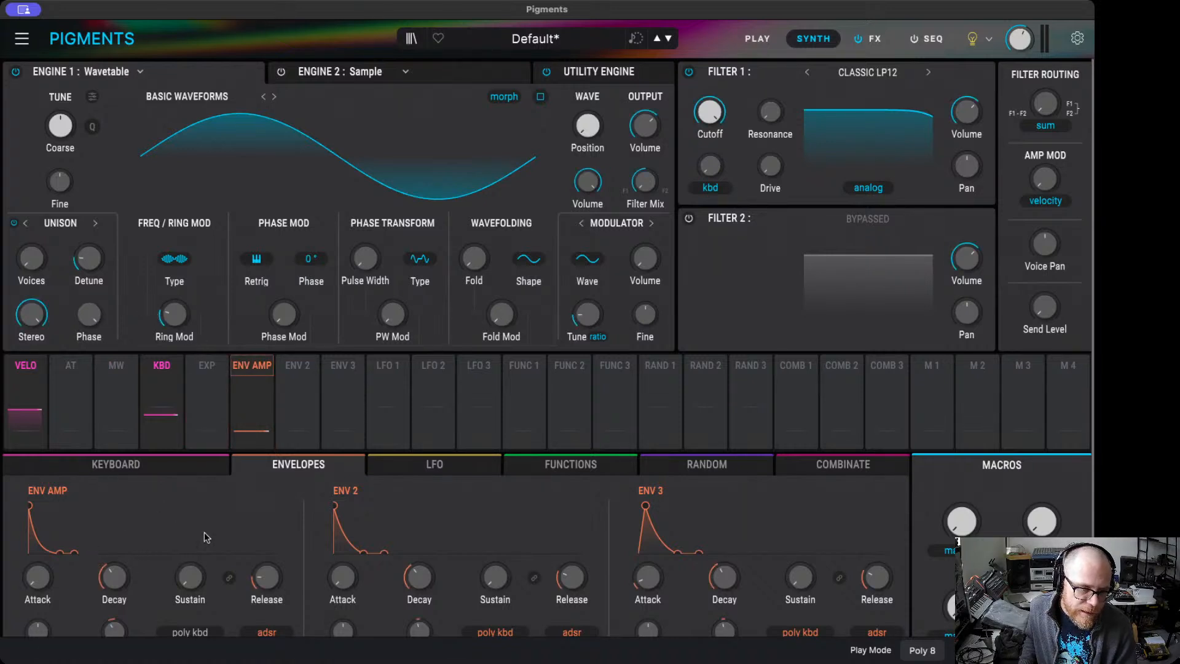
{"action": "mouse_move", "coordinate": [167, 308]}
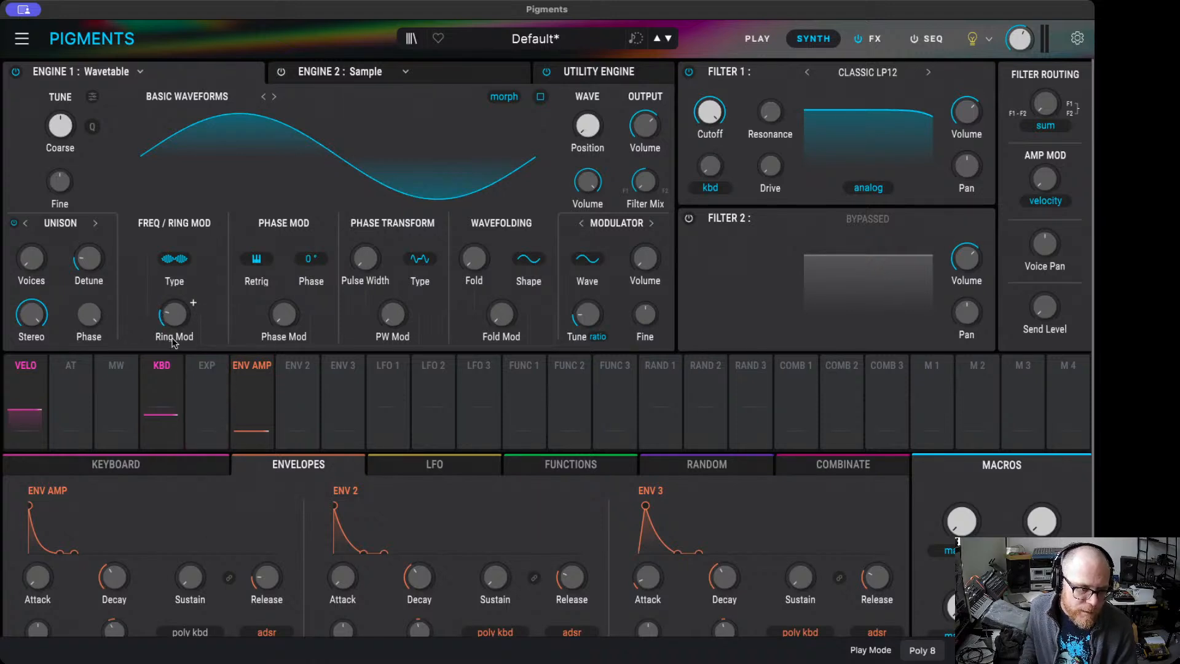
{"action": "mouse_move", "coordinate": [180, 327]}
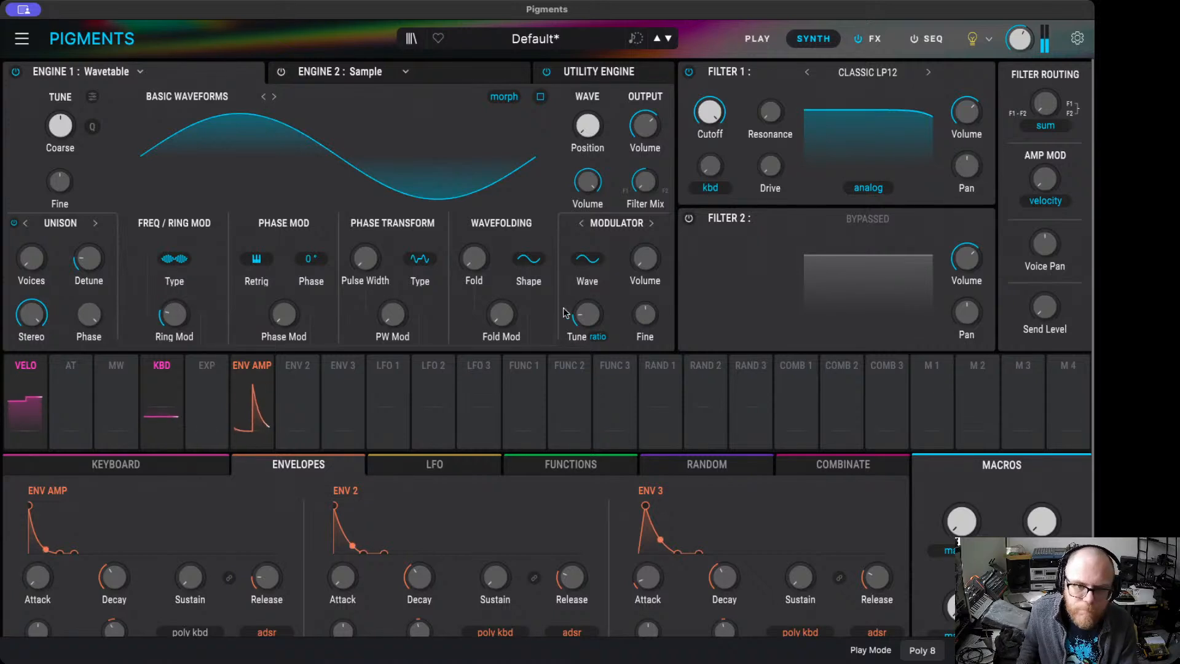
- Darken Filter 1 by lowering its cutoff to a middle setting, adding moderate resonance and setting the drive to 20 %
{"action": "left_click_drag", "start_coordinate": [709, 114], "coordinate": [709, 138]}
{"action": "left_click_drag", "start_coordinate": [785, 103], "coordinate": [786, 83]}
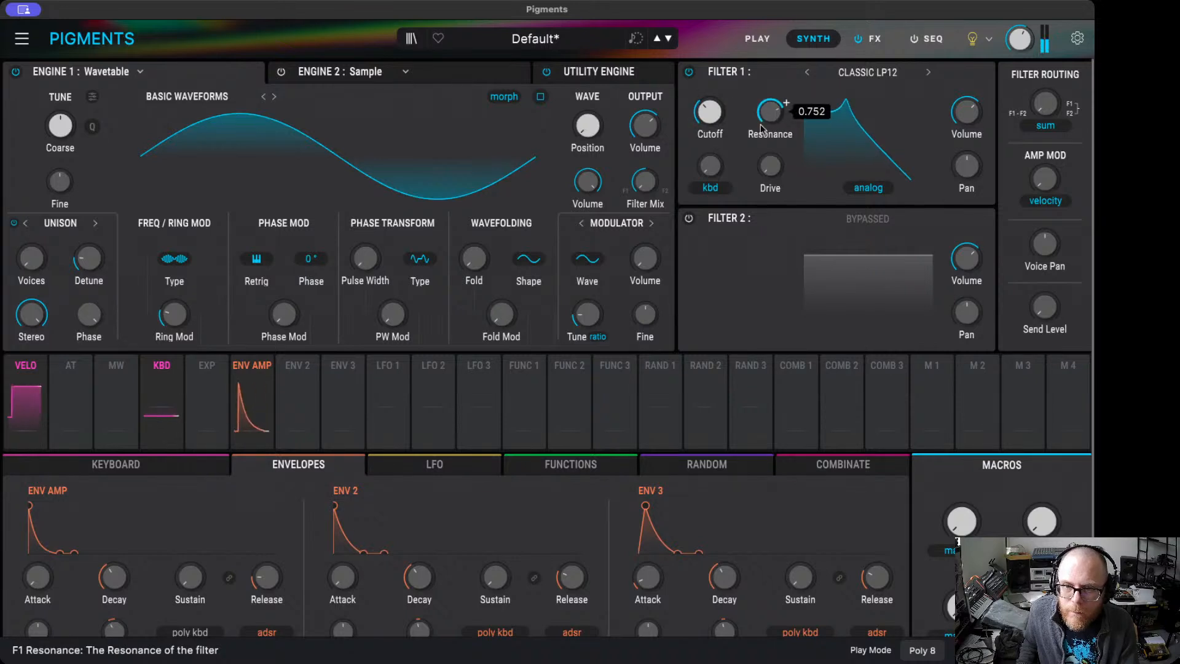
{"action": "left_click_drag", "start_coordinate": [728, 109], "coordinate": [701, 102]}
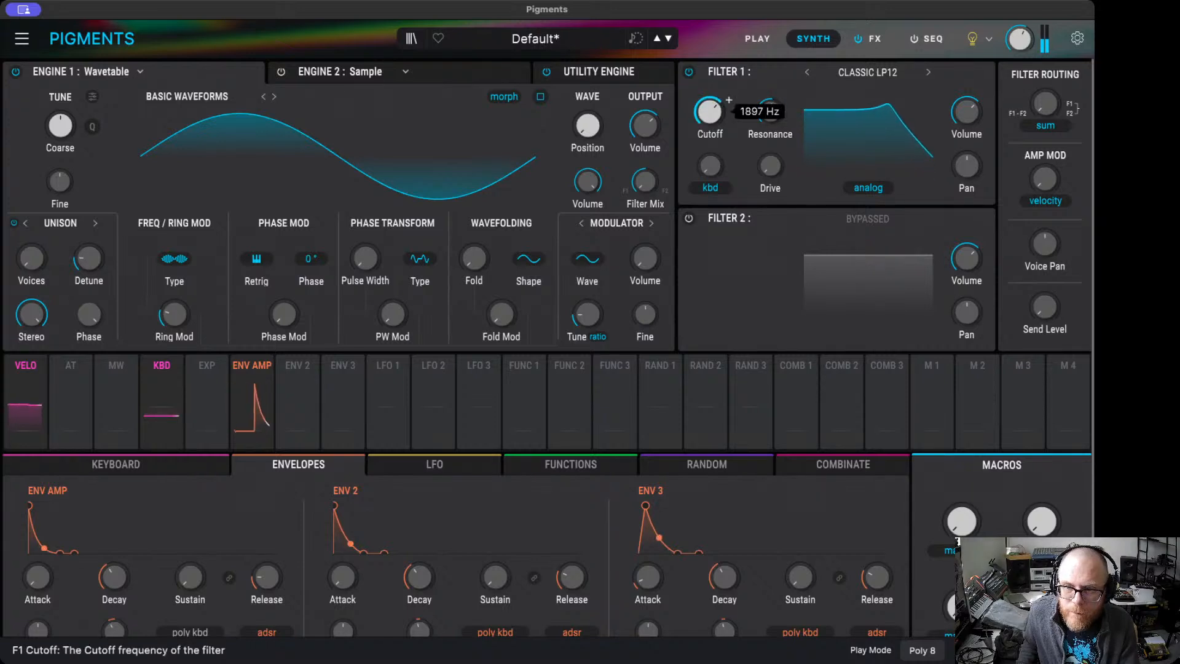
{"action": "mouse_move", "coordinate": [769, 171]}
{"action": "left_mouse_down"}
{"action": "mouse_move", "coordinate": [769, 150]}
{"action": "mouse_move", "coordinate": [770, 188]}
{"action": "left_mouse_up"}
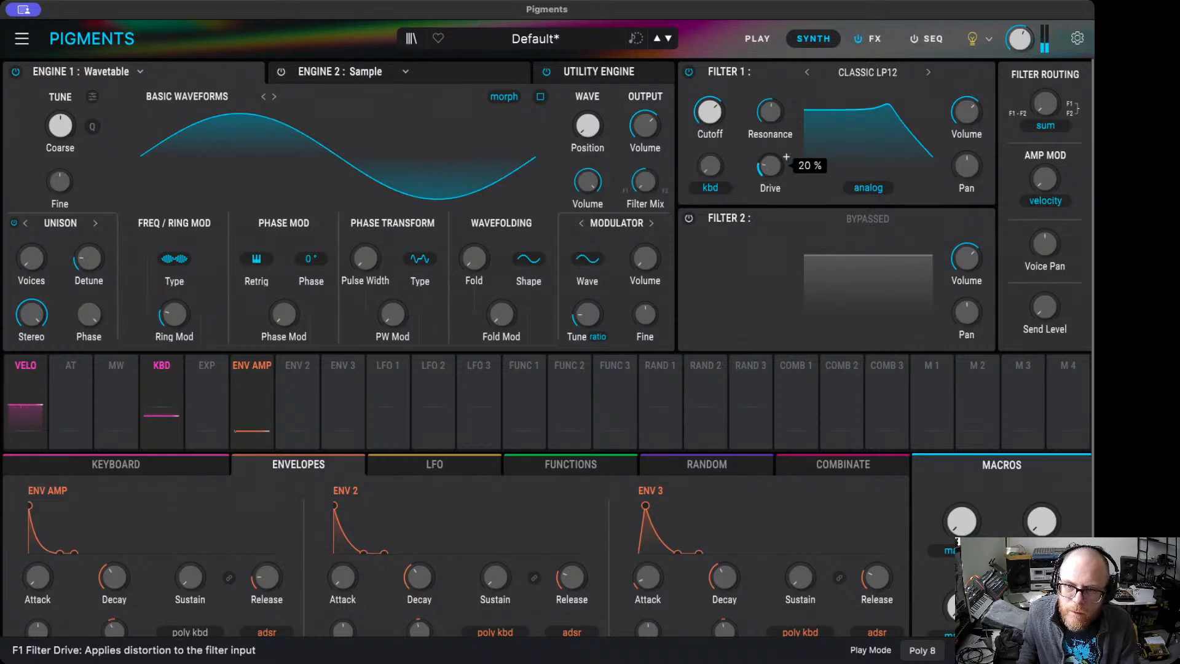
{"action": "left_click_drag", "start_coordinate": [729, 99], "coordinate": [770, 105]}
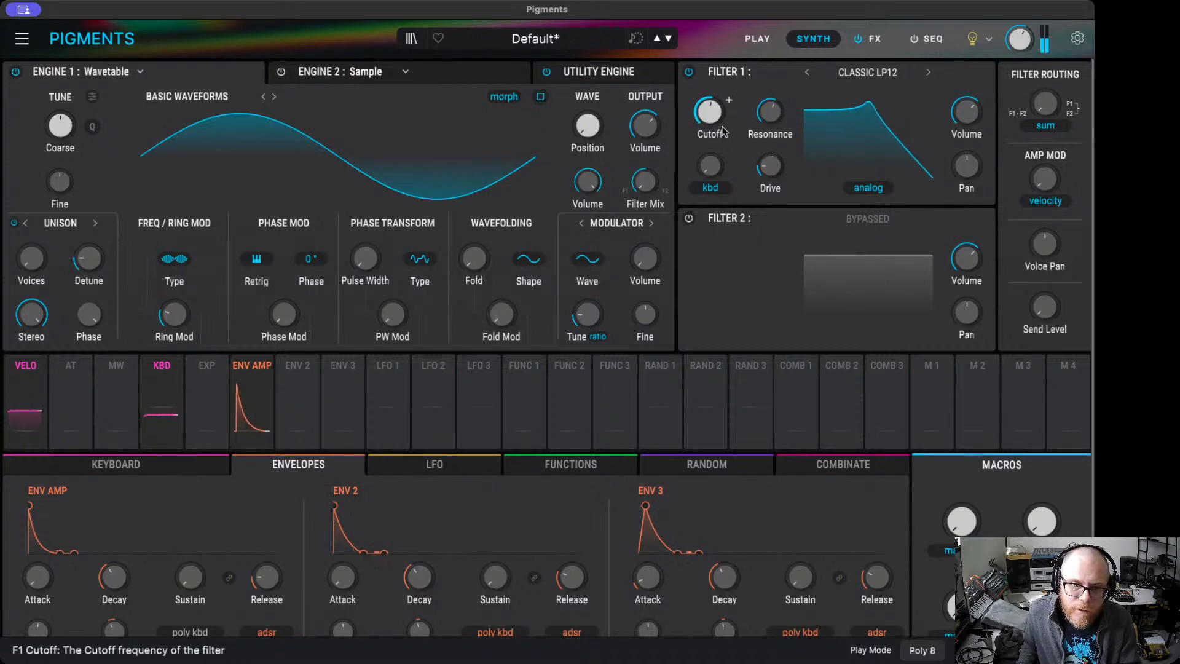
- Modulate Engine 1's Ring Mod amount from Env Amp with a depth of 0.67
{"action": "mouse_move", "coordinate": [178, 321]}
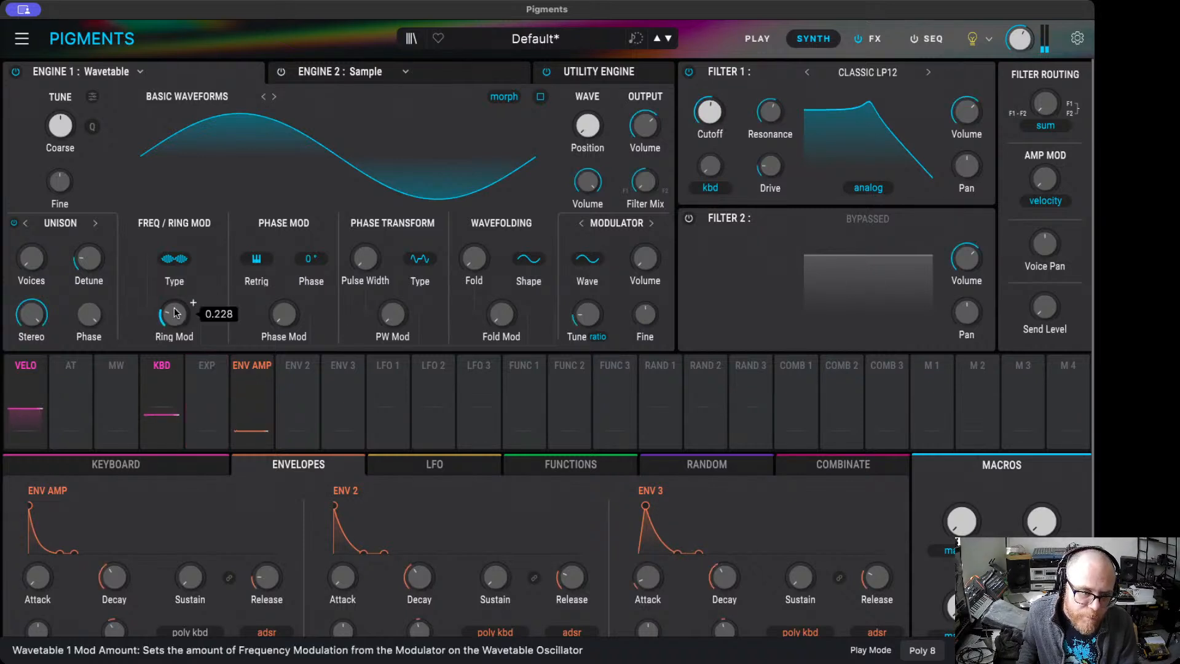
{"action": "left_click", "coordinate": [247, 364]}
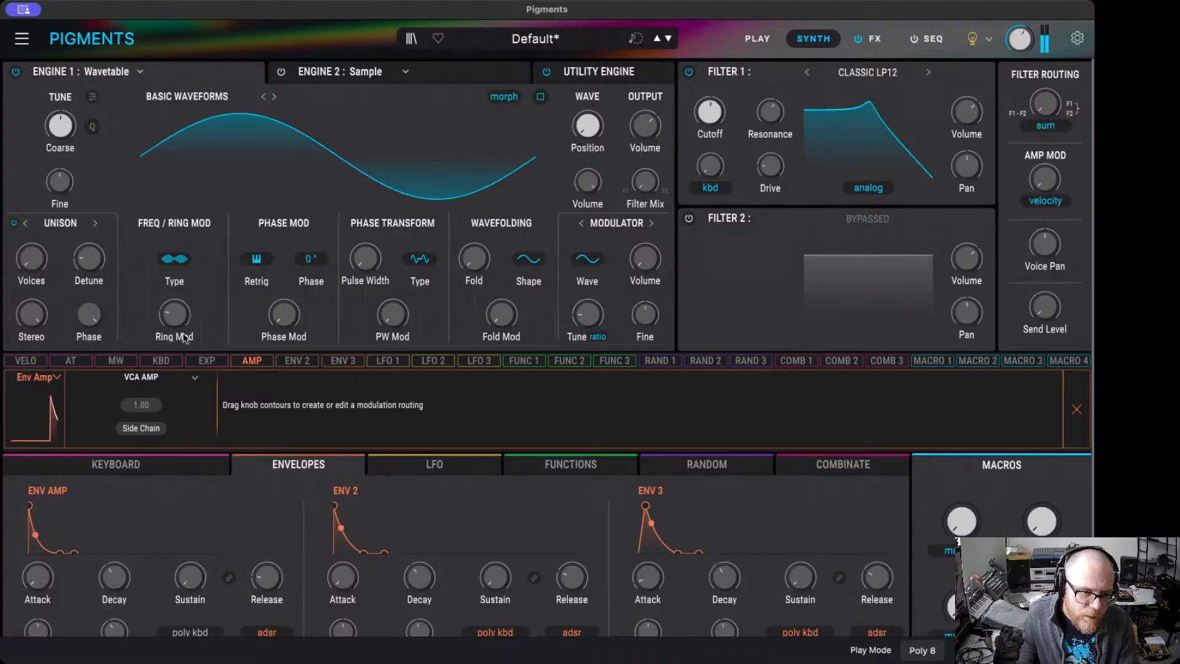
{"action": "left_click_drag", "start_coordinate": [160, 308], "coordinate": [160, 287]}
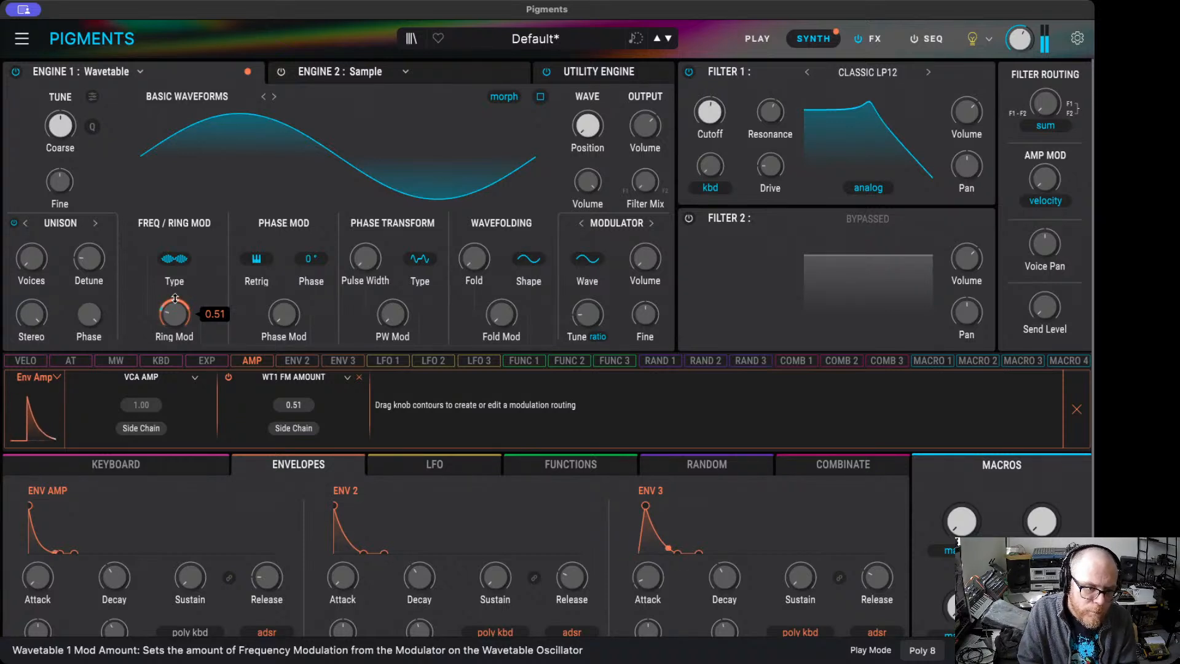
{"action": "left_click_drag", "start_coordinate": [175, 298], "coordinate": [175, 294]}
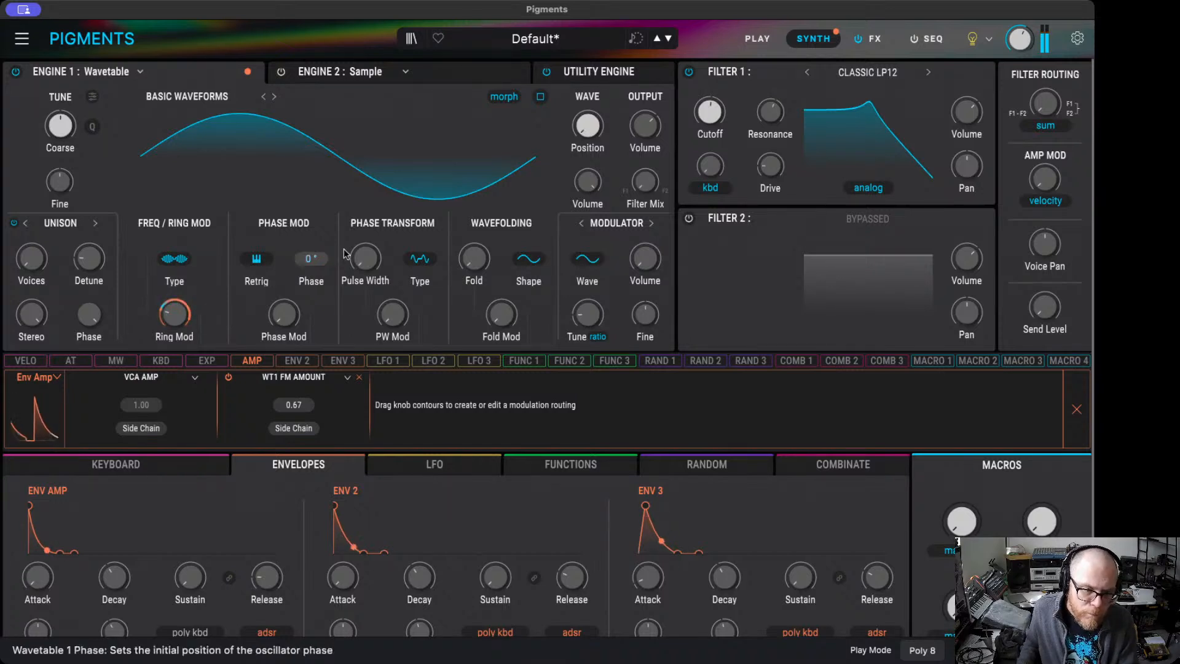
{"action": "mouse_move", "coordinate": [276, 316]}
{"action": "left_mouse_down"}
{"action": "mouse_move", "coordinate": [276, 196]}
{"action": "mouse_move", "coordinate": [276, 317]}
{"action": "left_mouse_up"}
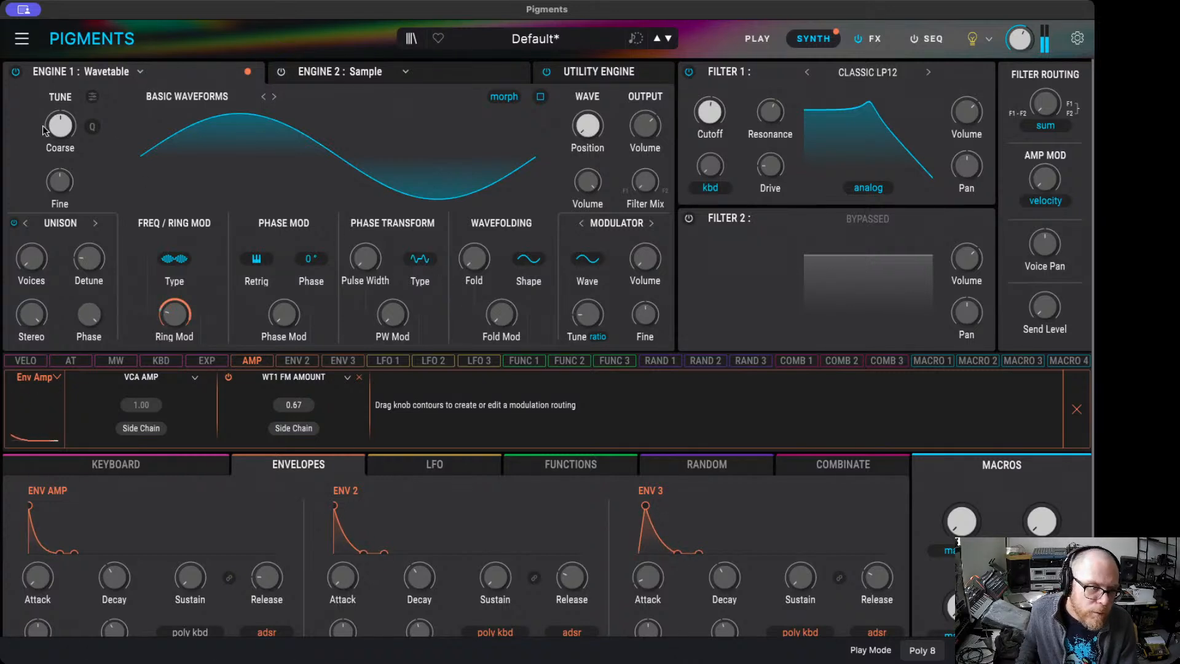
- Try Engine 1 with altered fine tuning and coarse tuning at -12 st, restoring the coarse pitch to 0 st
{"action": "mouse_move", "coordinate": [62, 129]}
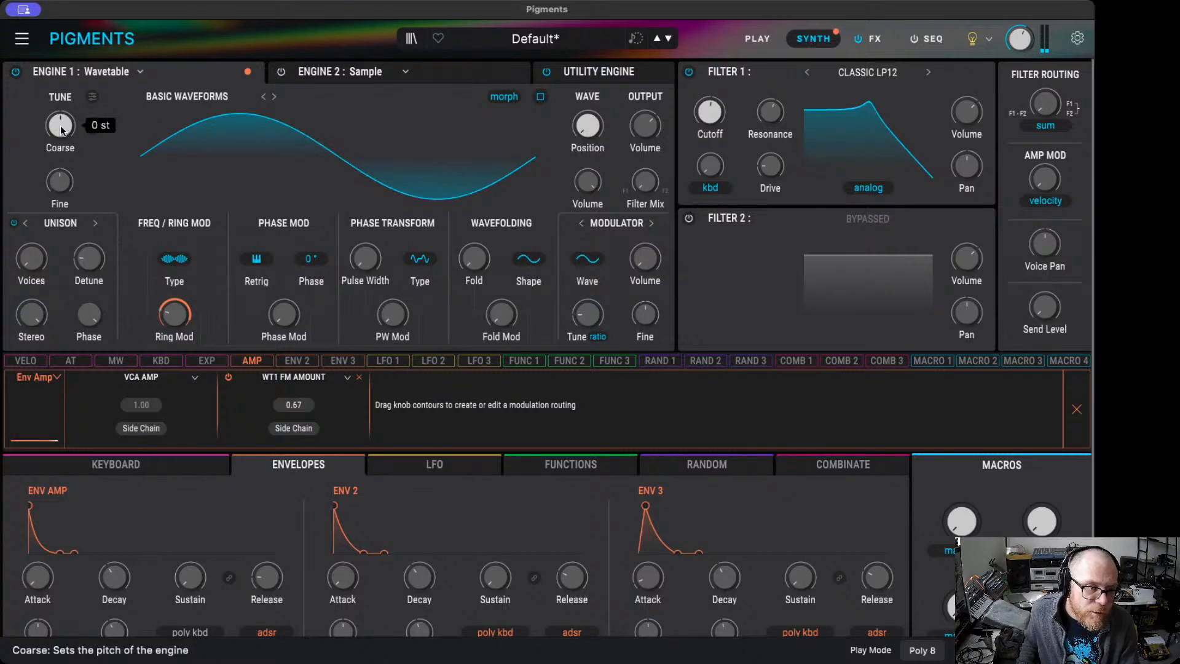
{"action": "left_click_drag", "start_coordinate": [61, 183], "coordinate": [60, 173]}
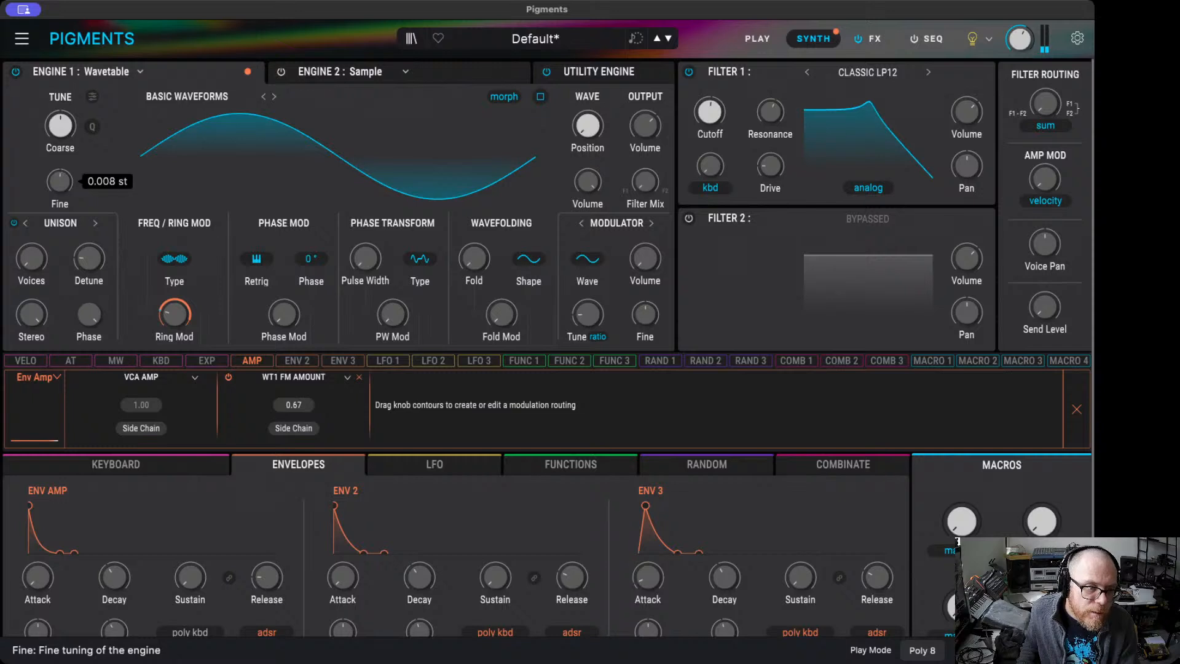
{"action": "left_click_drag", "start_coordinate": [60, 126], "coordinate": [64, 131]}
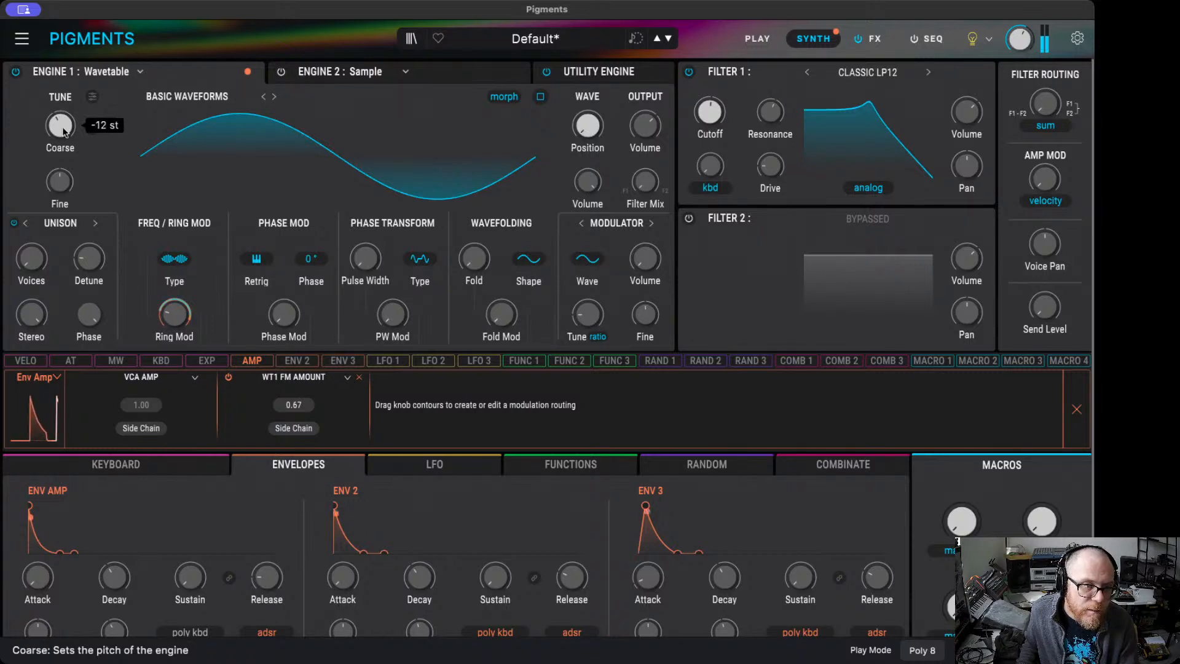
{"action": "double_click", "coordinate": [64, 131]}
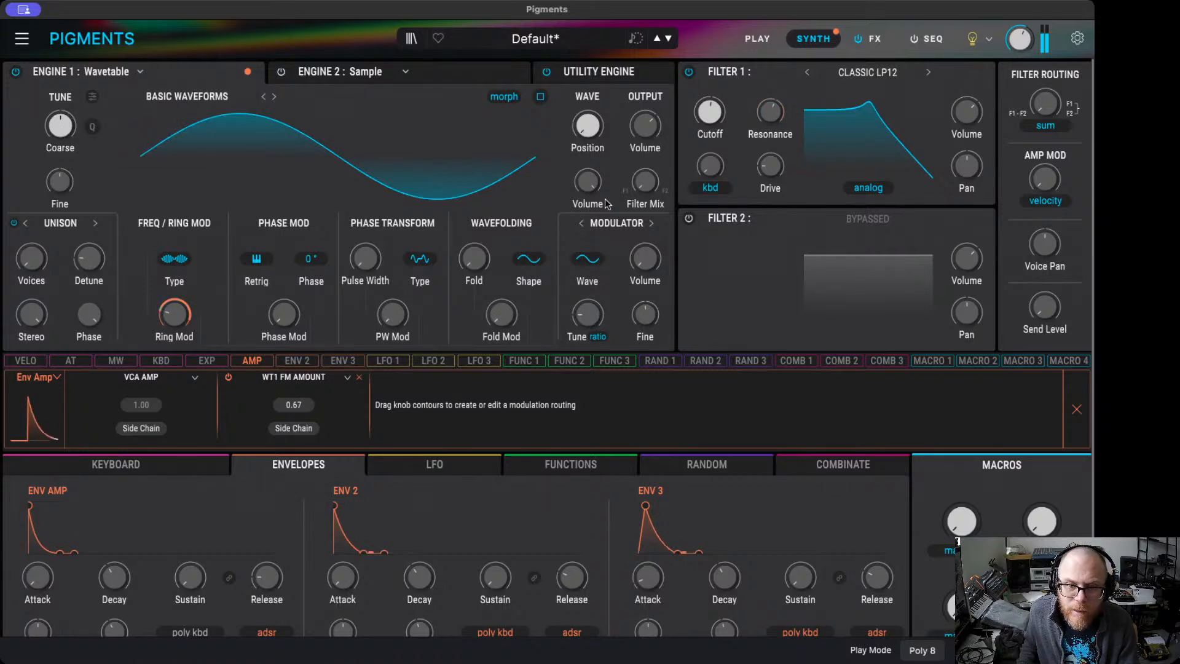
- Enable Noise 1 in the Utility Engine and modulate its volume from Env Amp with a depth of 0.69
{"action": "left_click", "coordinate": [592, 74]}
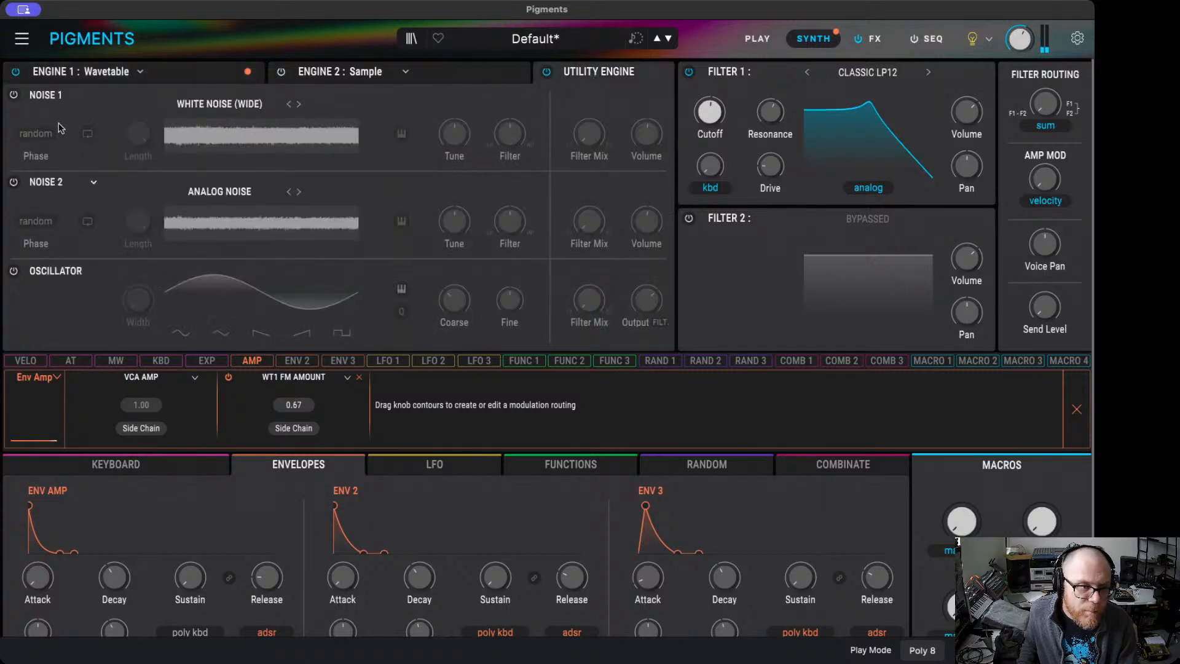
{"action": "left_click", "coordinate": [13, 95]}
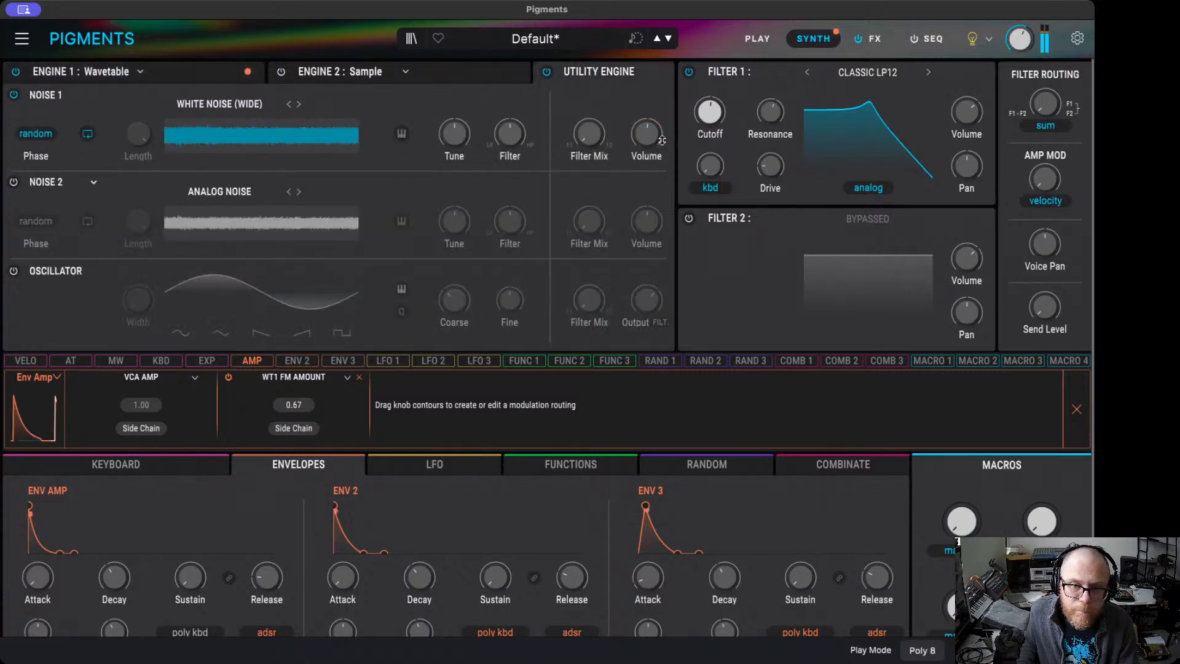
{"action": "left_click_drag", "start_coordinate": [641, 128], "coordinate": [641, 98]}
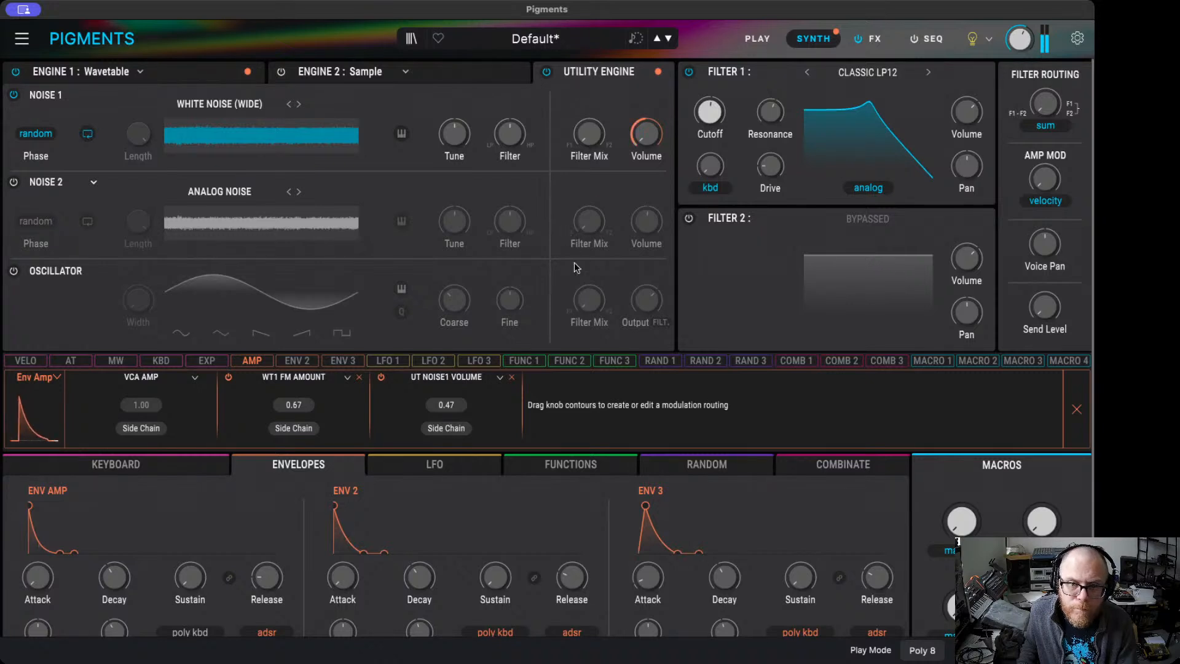
{"action": "left_click_drag", "start_coordinate": [643, 117], "coordinate": [643, 101]}
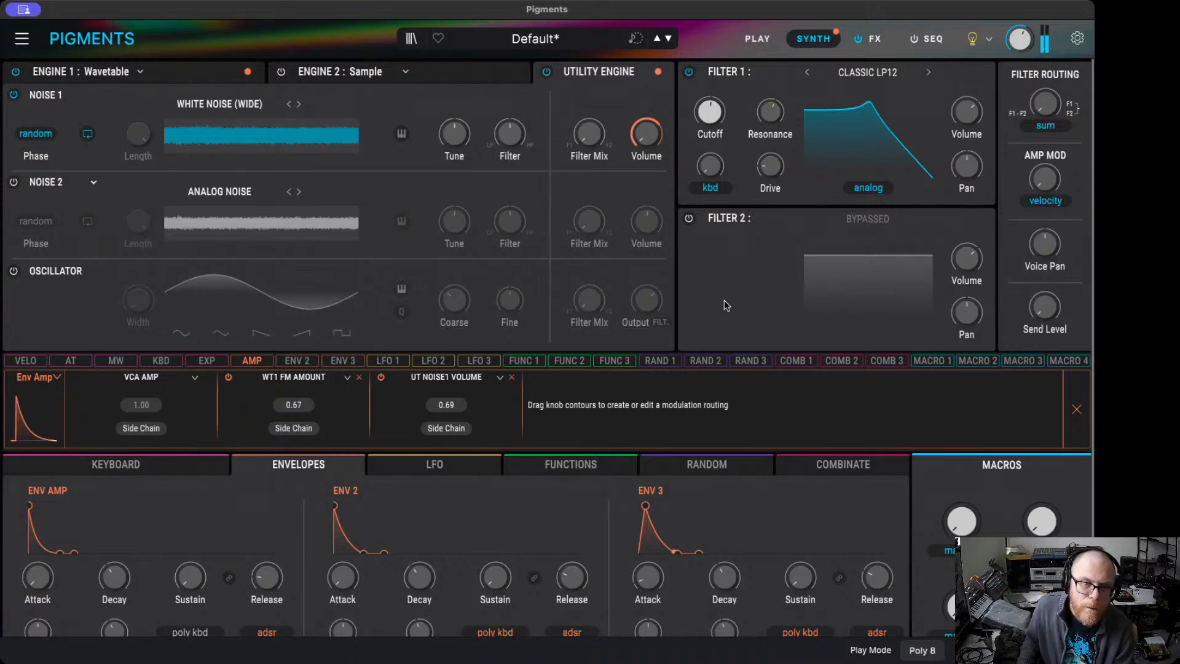
- Try more unison voices on Engine 1, about 5.80, and return the voices to 1.00
{"action": "left_click", "coordinate": [185, 71]}
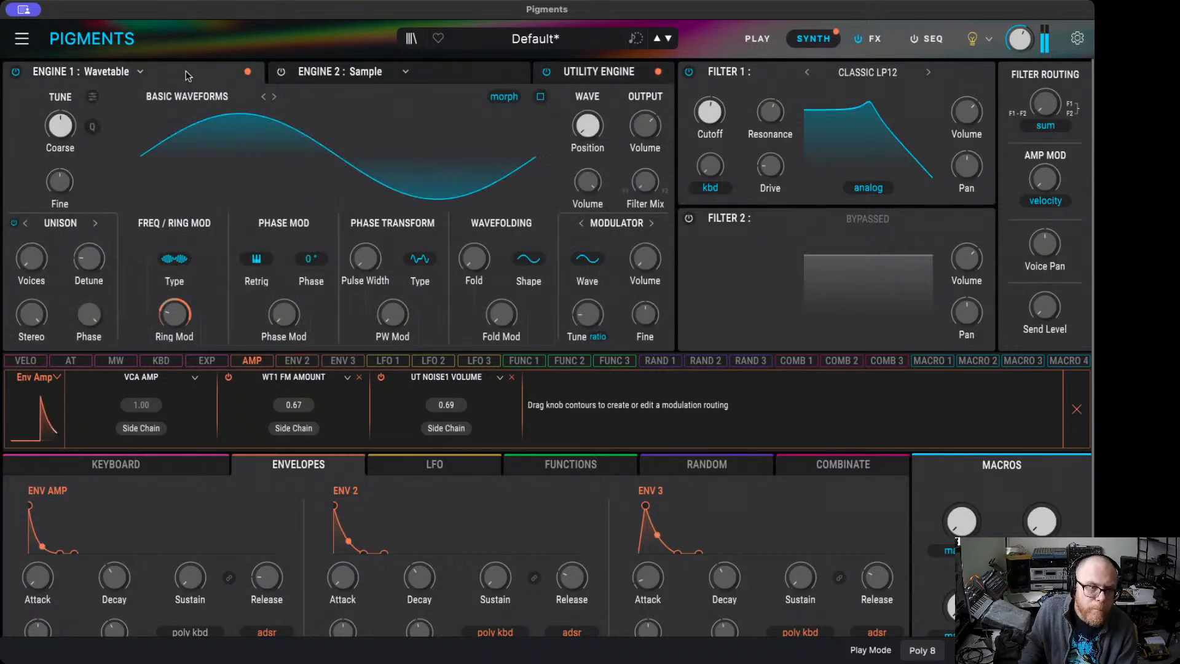
{"action": "mouse_move", "coordinate": [34, 258]}
{"action": "left_click_drag", "start_coordinate": [34, 263], "coordinate": [34, 263]}
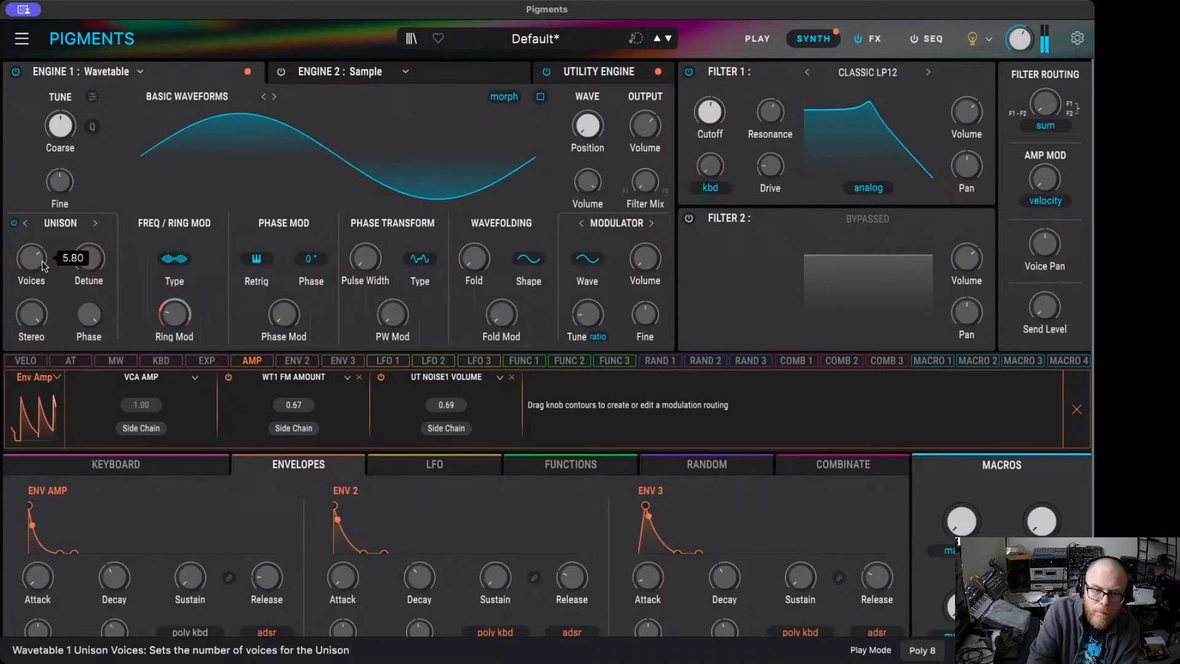
{"action": "left_click_drag", "start_coordinate": [39, 263], "coordinate": [39, 335]}
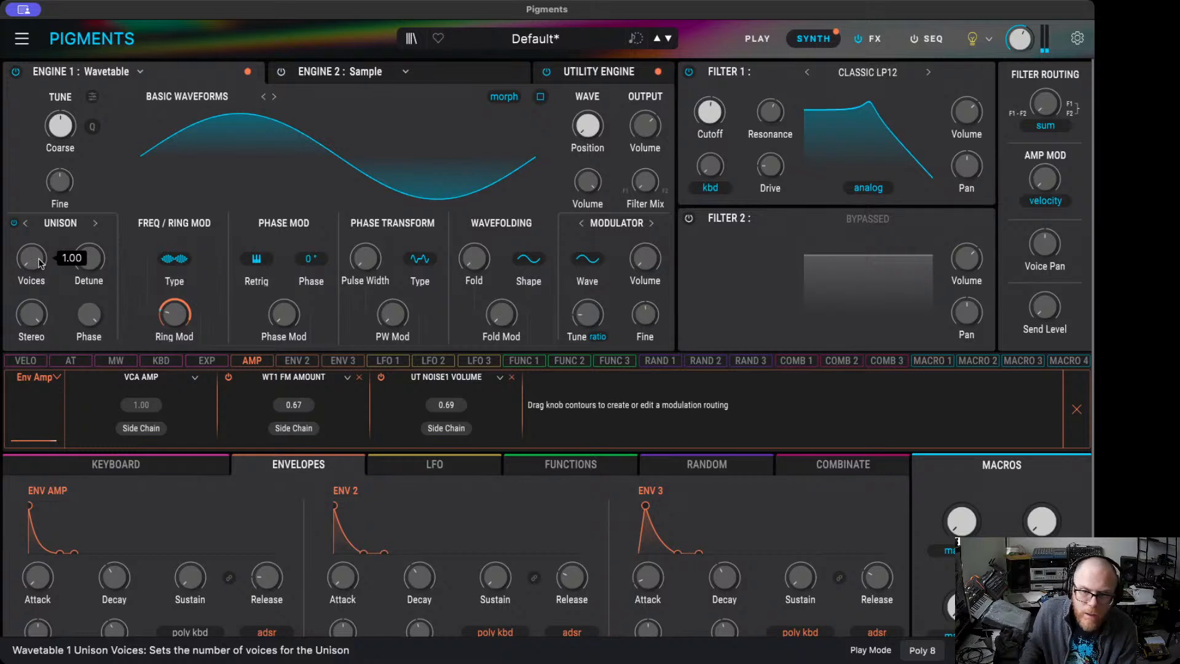
- Raise the velocity amp modulation and try heavier Filter 1 drive up to 90 % before restoring a low amount
{"action": "left_click_drag", "start_coordinate": [1045, 179], "coordinate": [1045, 169]}
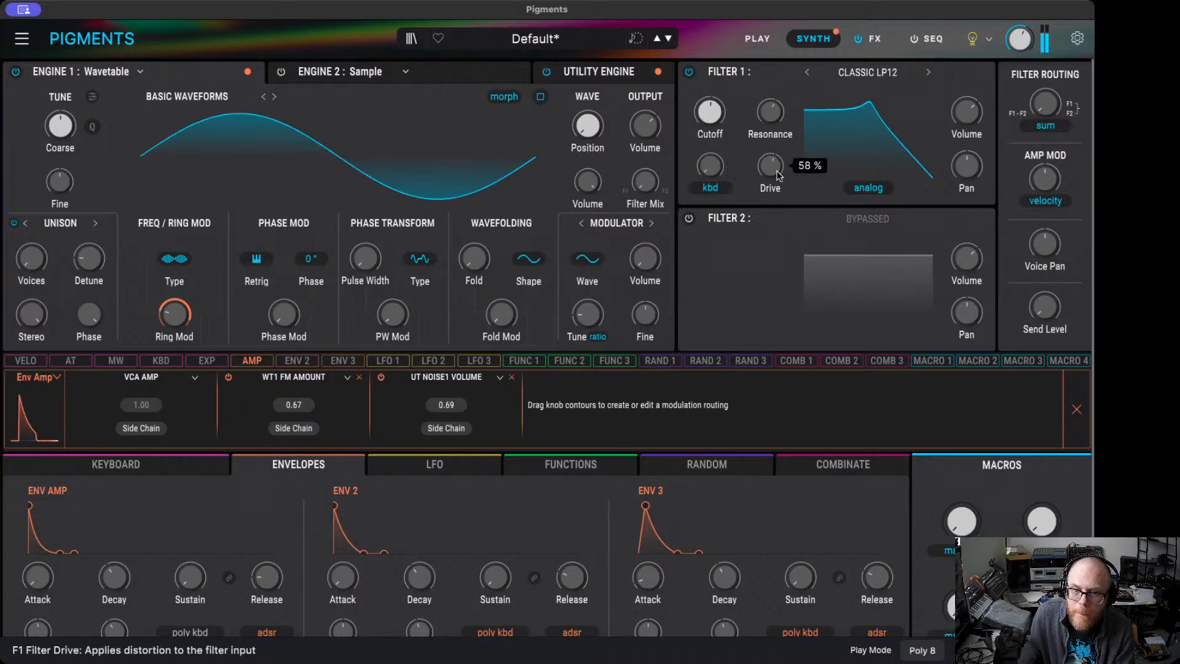
{"action": "mouse_move", "coordinate": [777, 169]}
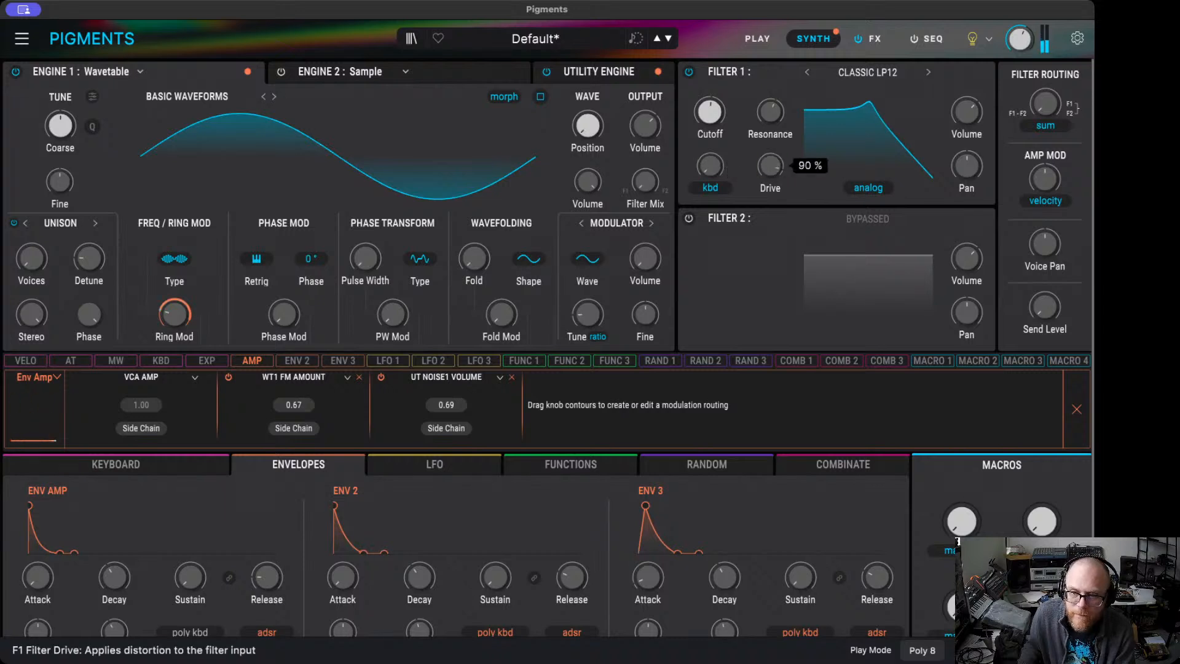
{"action": "left_click_drag", "start_coordinate": [777, 174], "coordinate": [774, 198]}
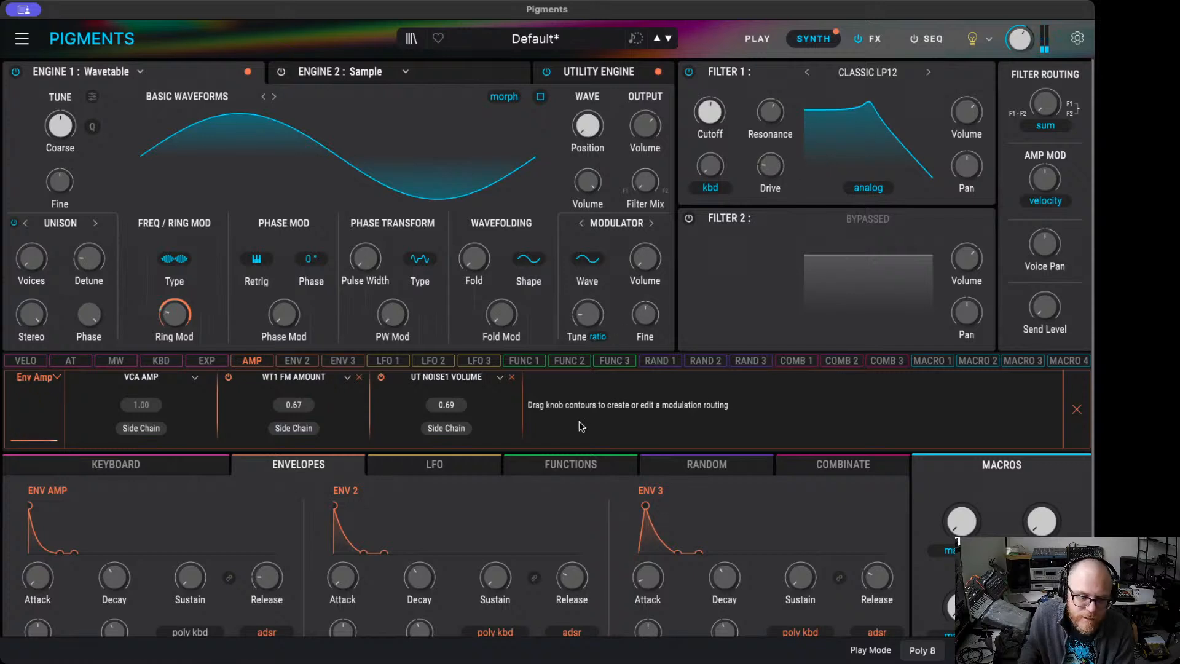
- Set Env 3 to minimum attack with a slightly longer decay and modulate Filter 1's drive from it at 0.47
{"action": "left_click_drag", "start_coordinate": [645, 504], "coordinate": [619, 504]}
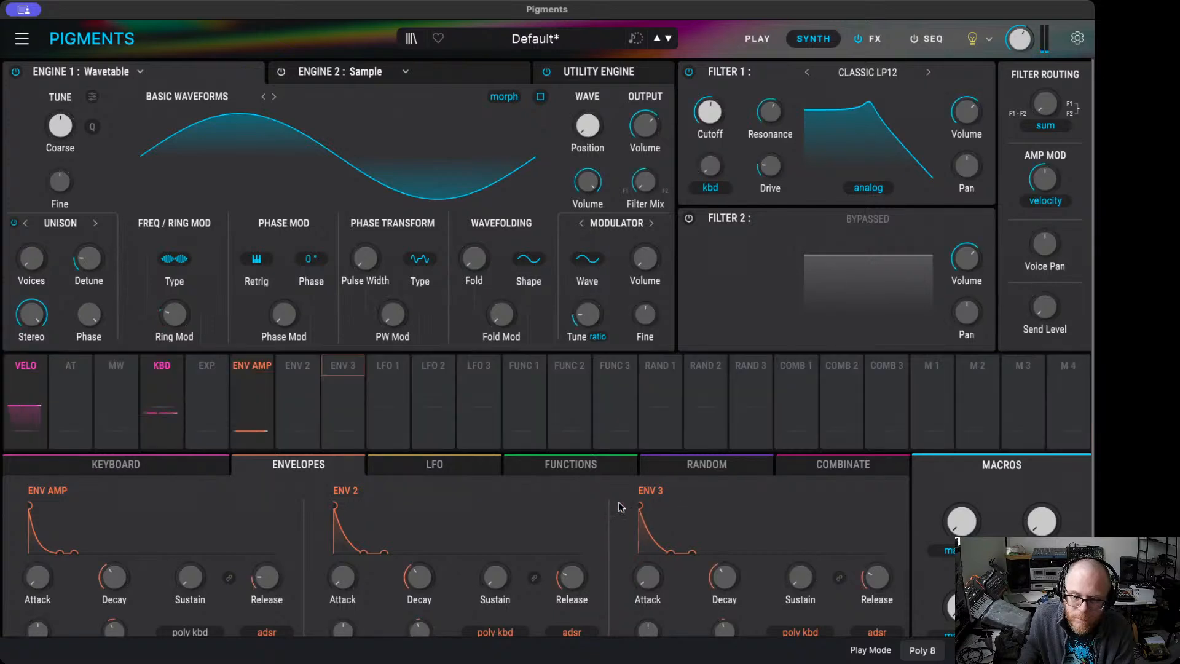
{"action": "left_click_drag", "start_coordinate": [723, 577], "coordinate": [722, 571]}
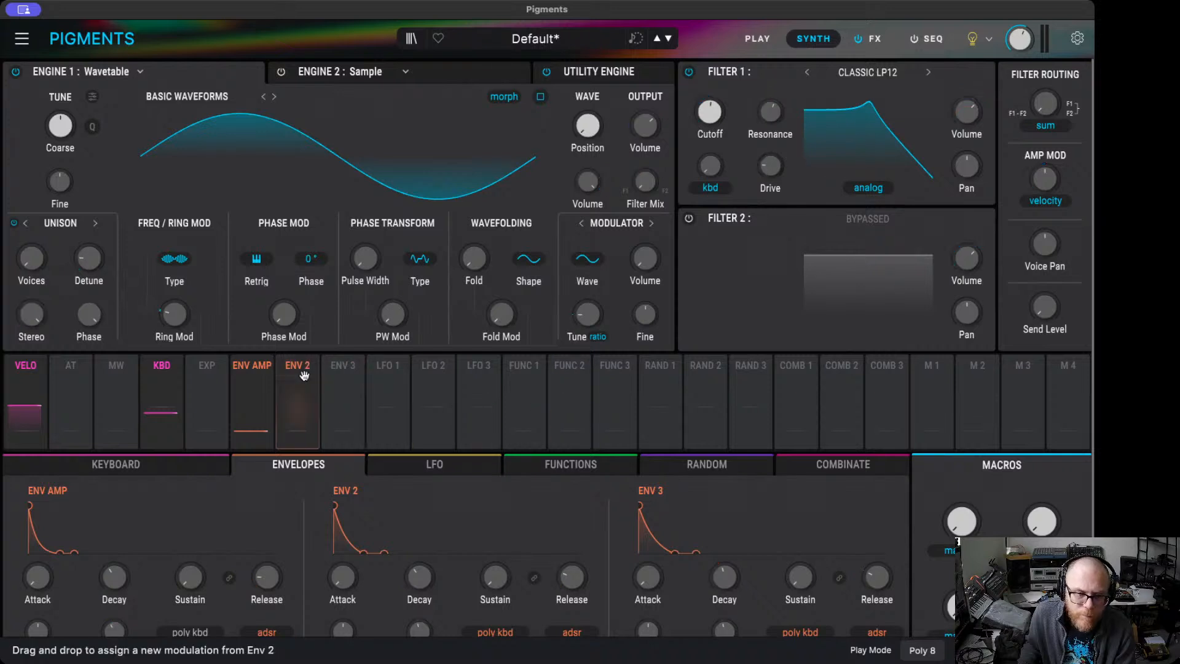
{"action": "mouse_move", "coordinate": [249, 367]}
{"action": "left_click", "coordinate": [342, 367]}
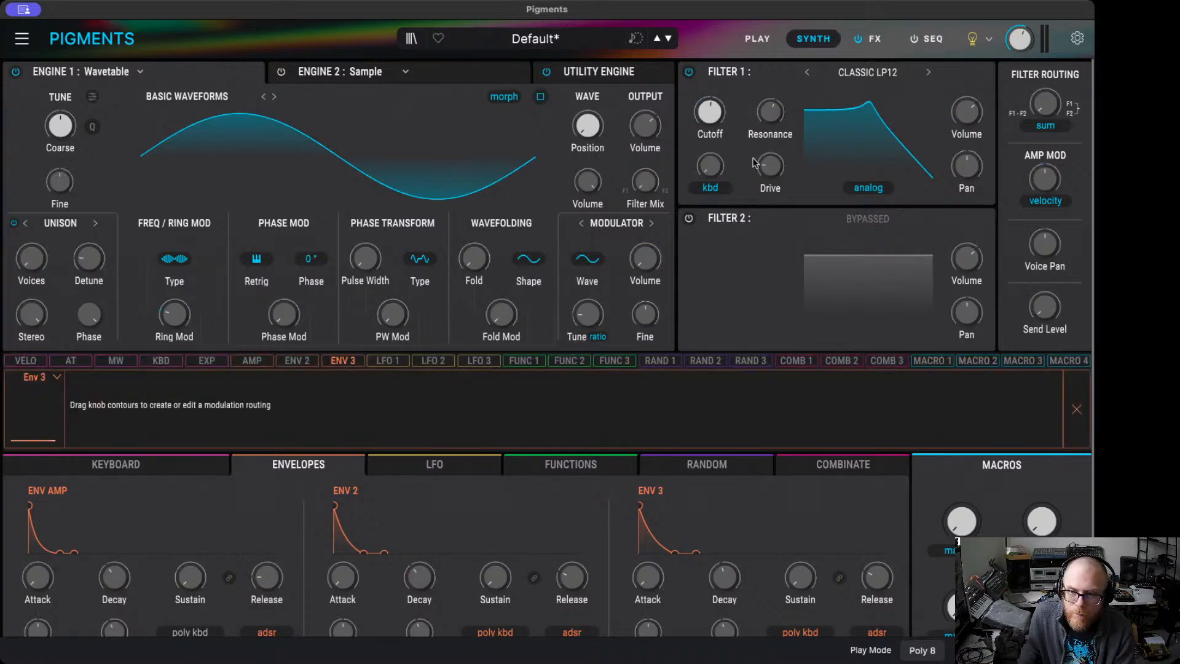
{"action": "left_click_drag", "start_coordinate": [765, 157], "coordinate": [765, 138]}
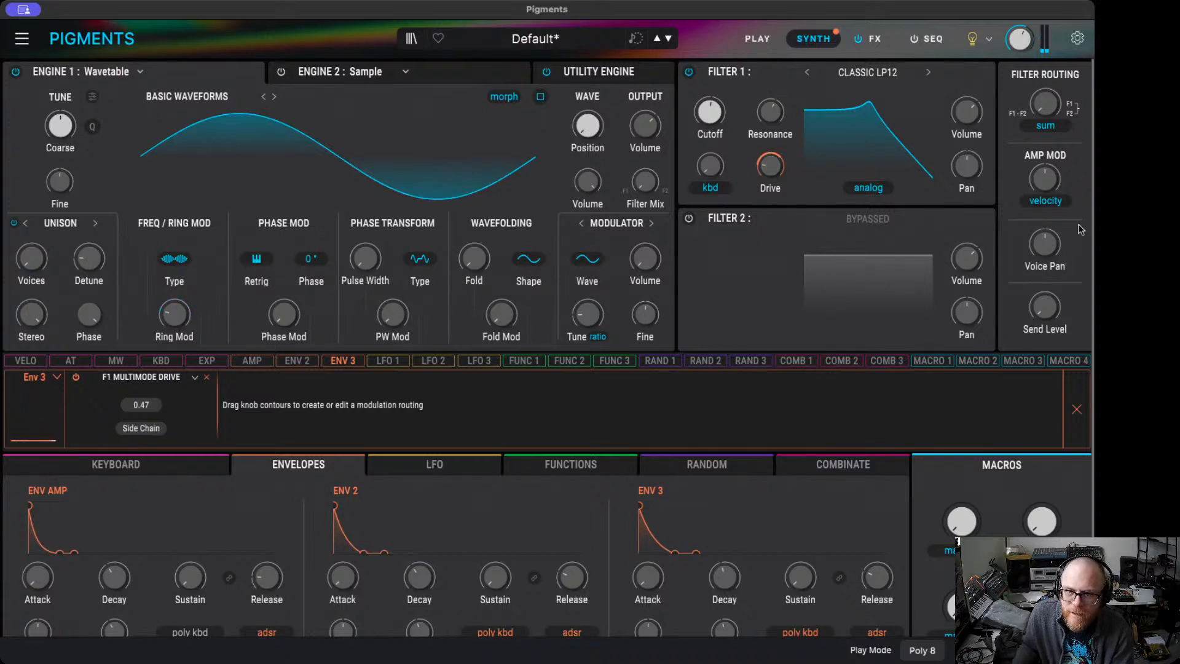
{"action": "left_click_drag", "start_coordinate": [769, 111], "coordinate": [770, 114]}
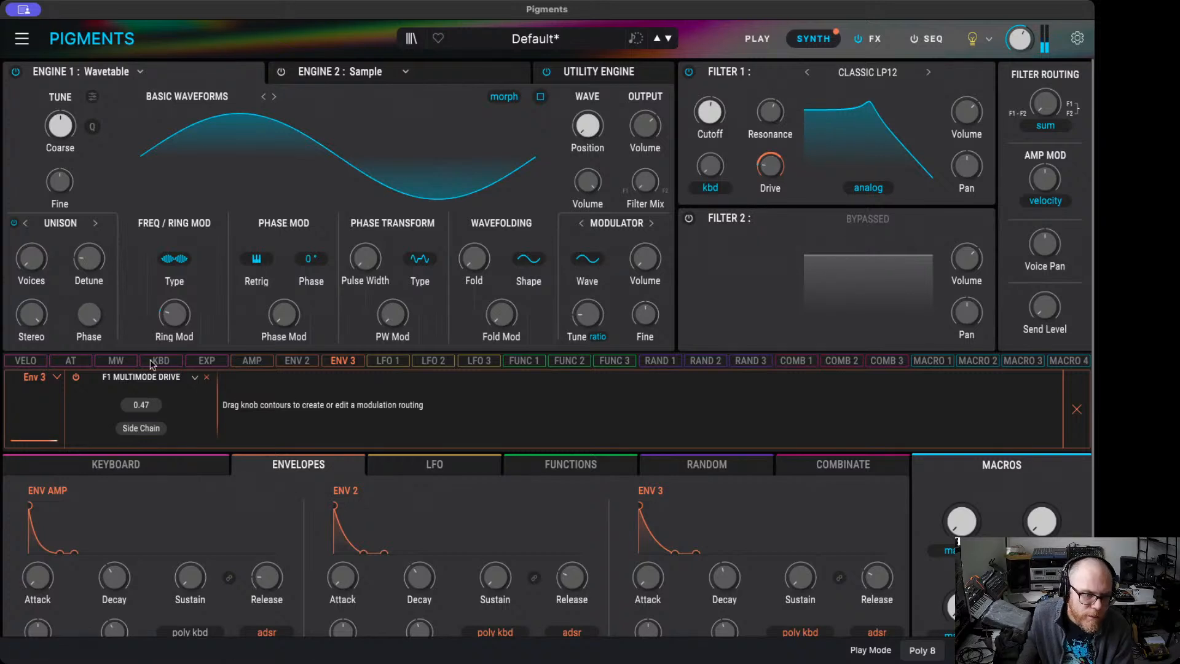
- Modulate Filter 1's cutoff and resonance from the mod wheel at depths of -0.13 and 0.37
{"action": "left_click", "coordinate": [115, 359]}
{"action": "left_click", "coordinate": [116, 360]}
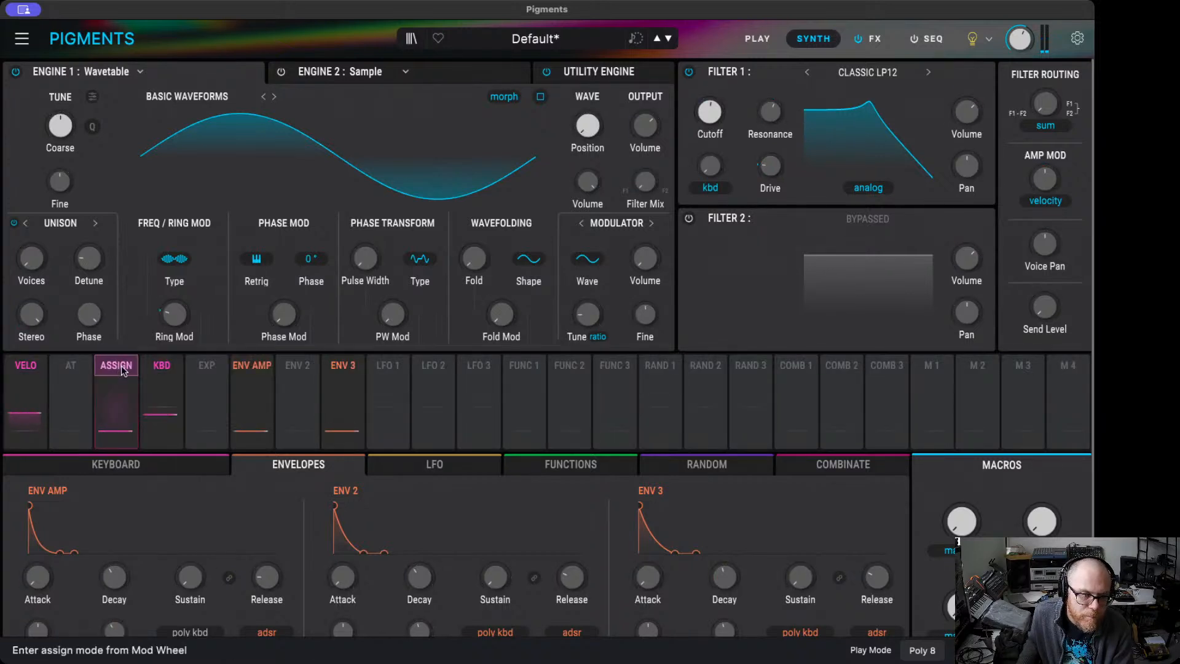
{"action": "left_click", "coordinate": [121, 368]}
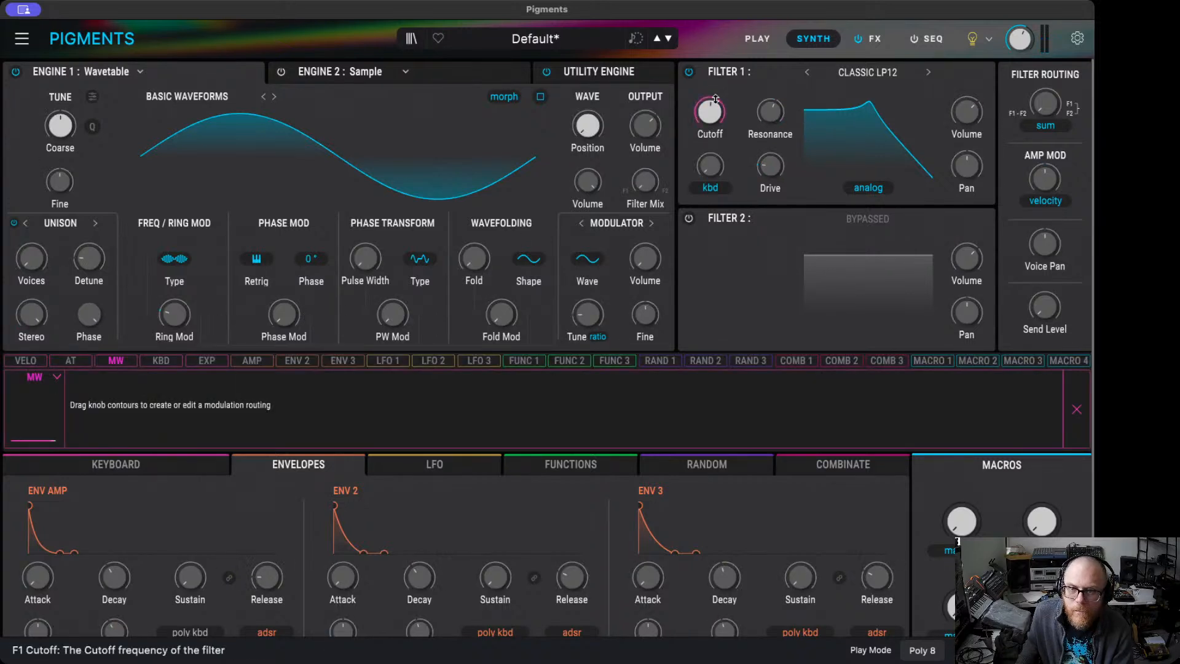
{"action": "left_click_drag", "start_coordinate": [714, 98], "coordinate": [714, 92]}
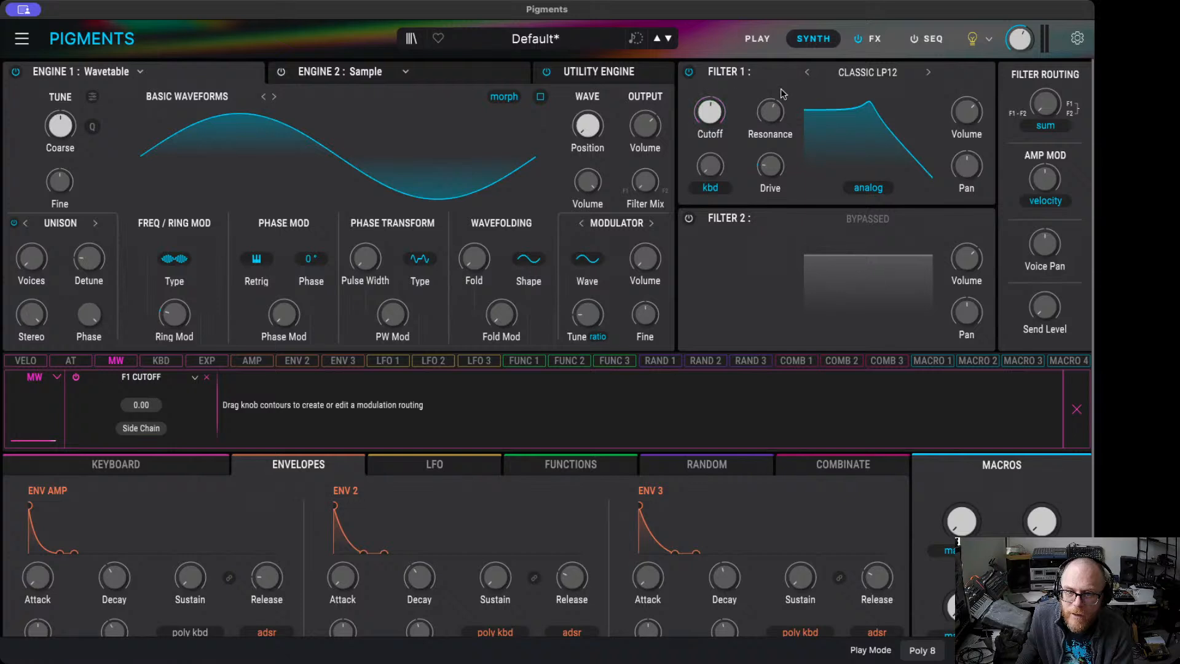
{"action": "left_click_drag", "start_coordinate": [775, 104], "coordinate": [776, 98]}
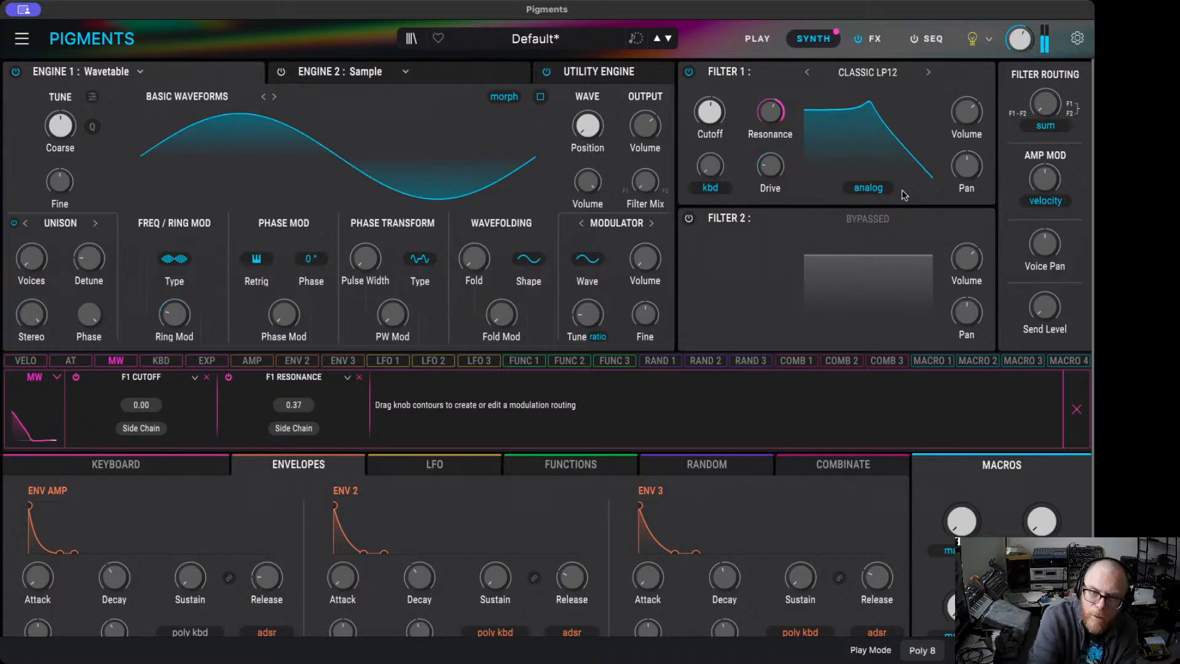
{"action": "left_click_drag", "start_coordinate": [708, 103], "coordinate": [708, 107]}
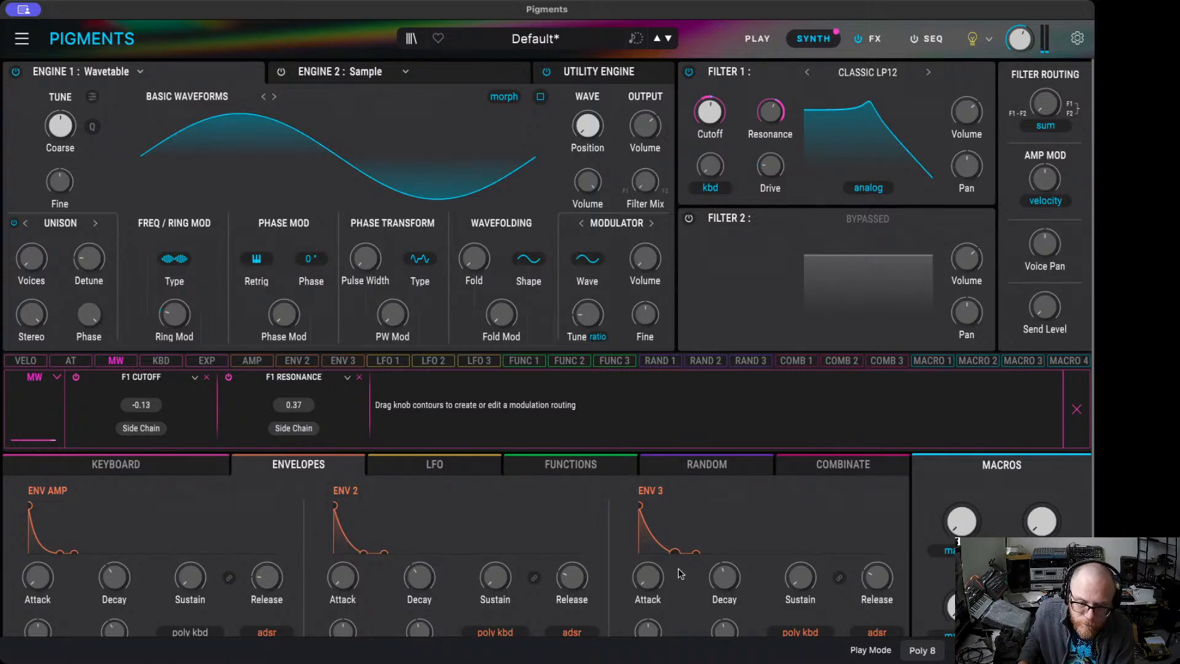
- Modulate Filter 1's cutoff from Env 3 at 0.11 with velocity as its side chain at 0.43
{"action": "left_click", "coordinate": [343, 360]}
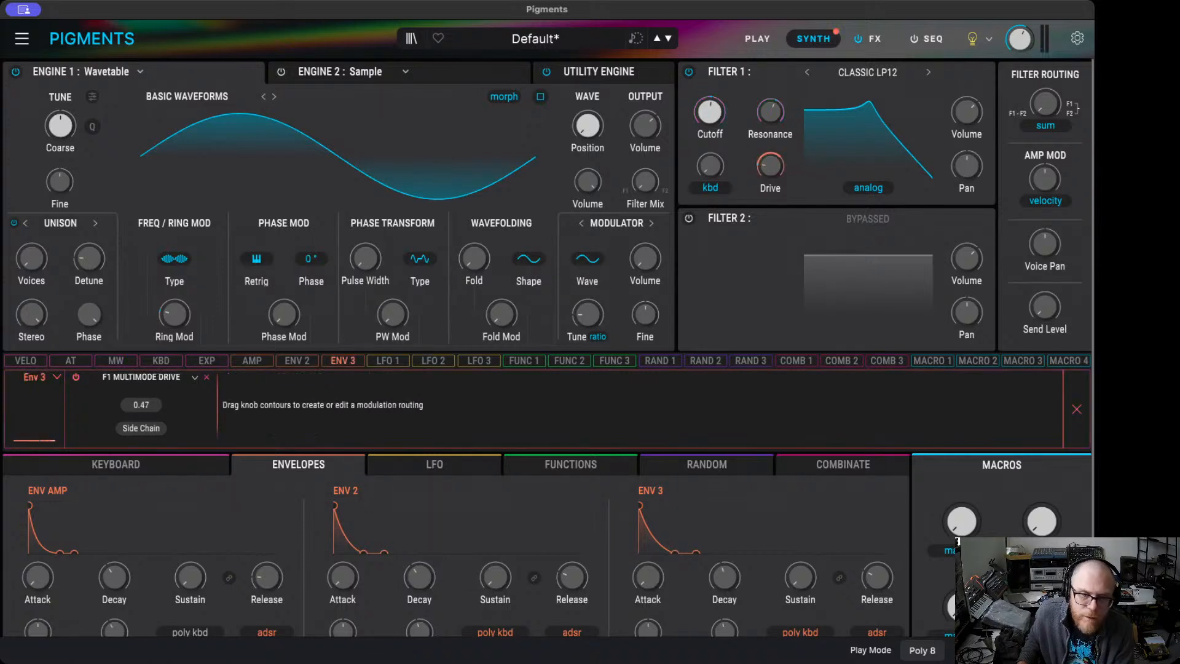
{"action": "left_click_drag", "start_coordinate": [710, 96], "coordinate": [710, 87]}
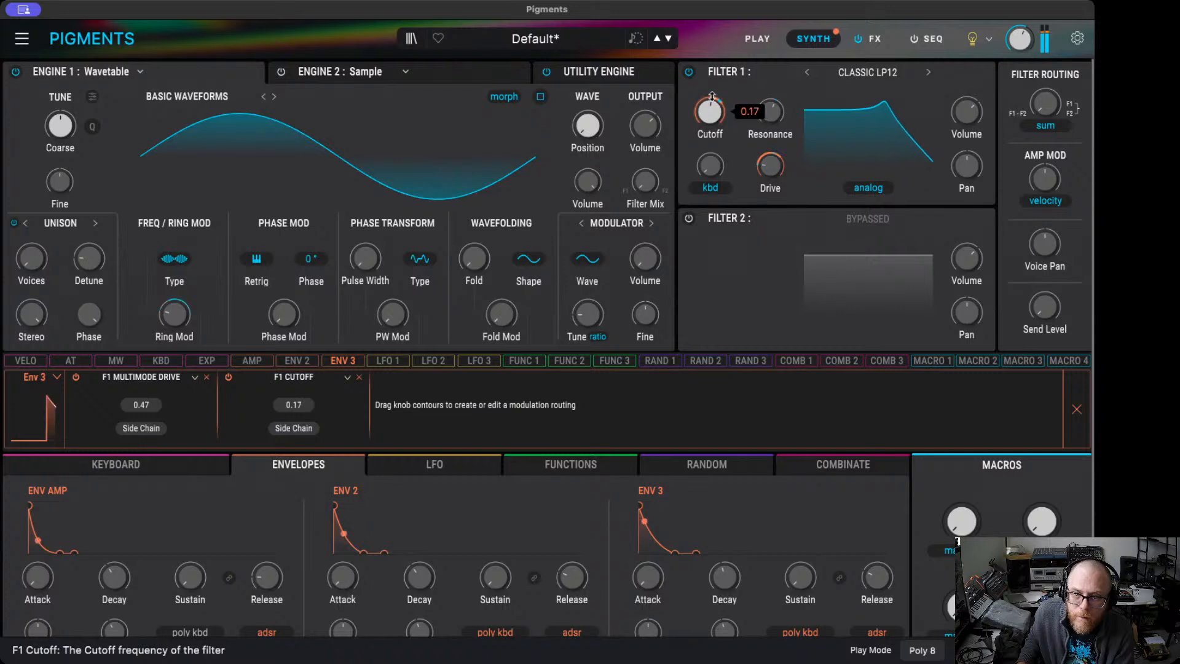
{"action": "left_click_drag", "start_coordinate": [711, 96], "coordinate": [711, 101]}
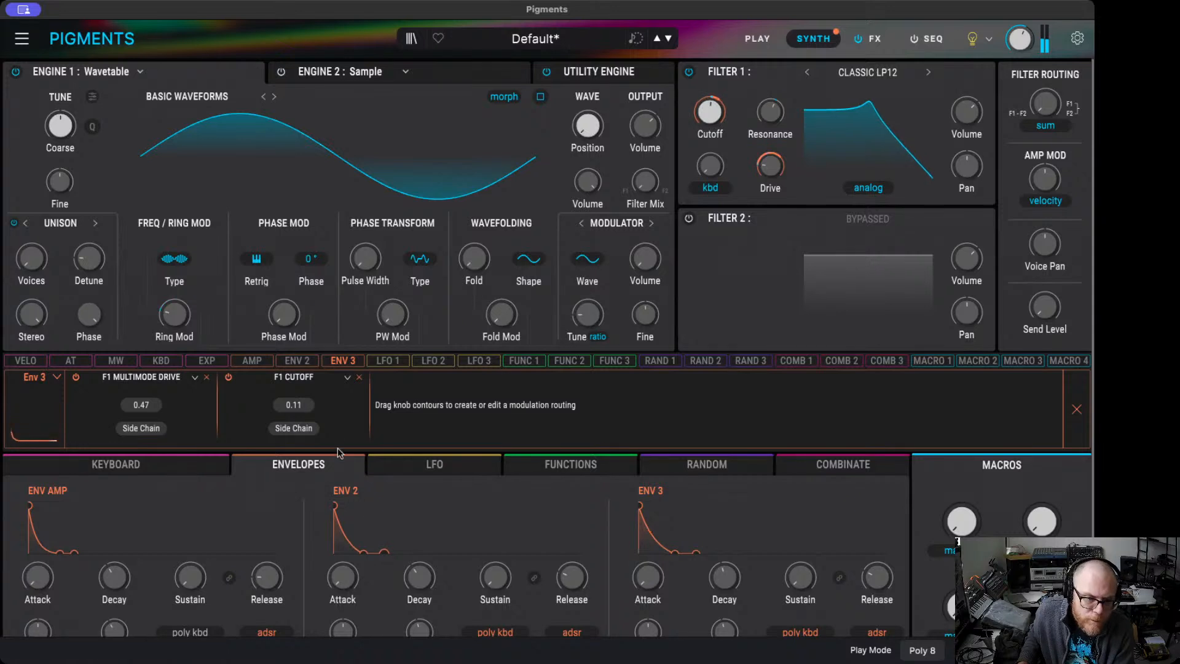
{"action": "left_click", "coordinate": [294, 427]}
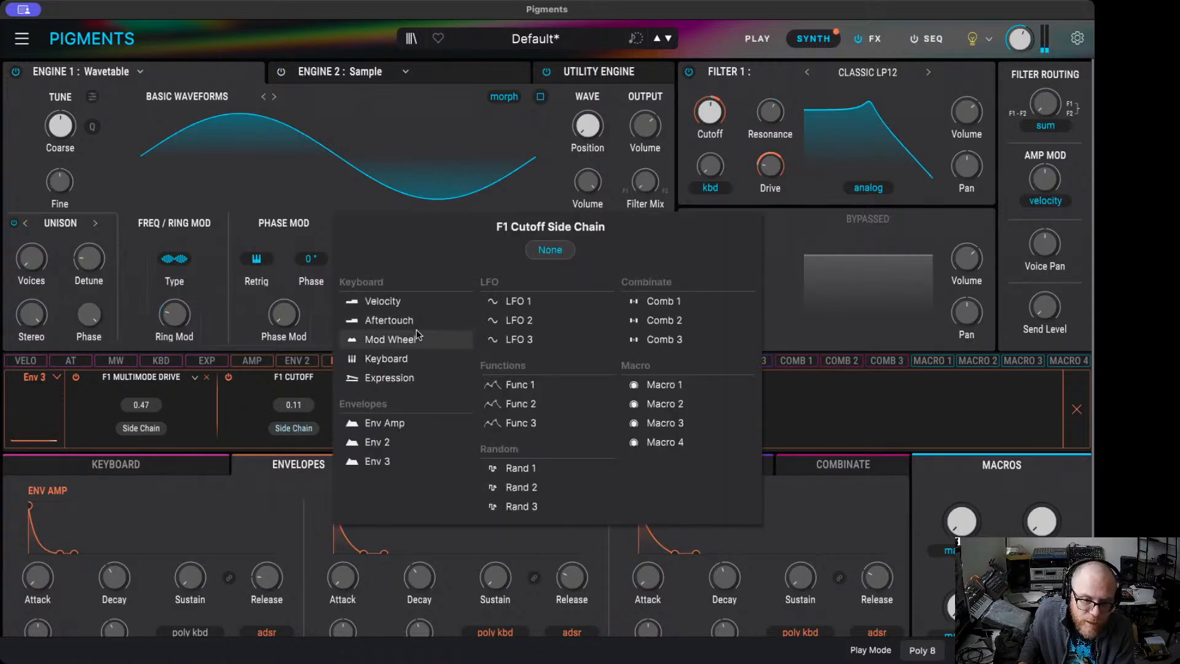
{"action": "left_click", "coordinate": [401, 301]}
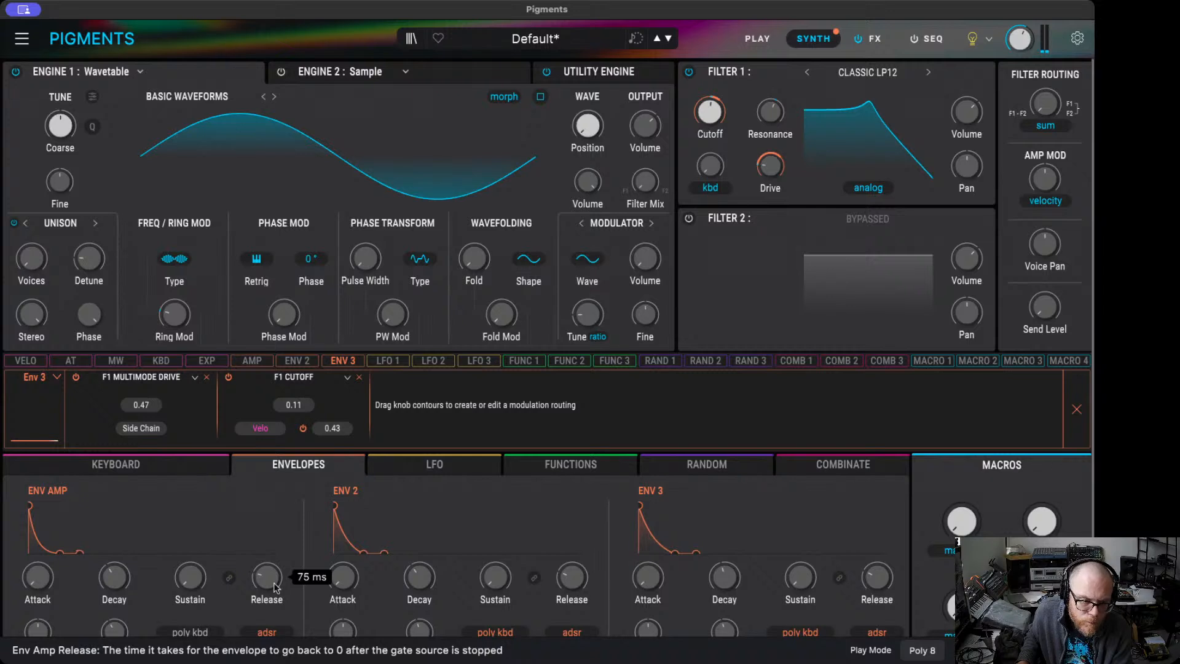
- Fine-tune Env Amp with a decay of 373 ms and a longer release of about 430 ms
{"action": "scroll", "coordinate": [267, 577], "scroll_direction": "up", "scroll_amount": 10}
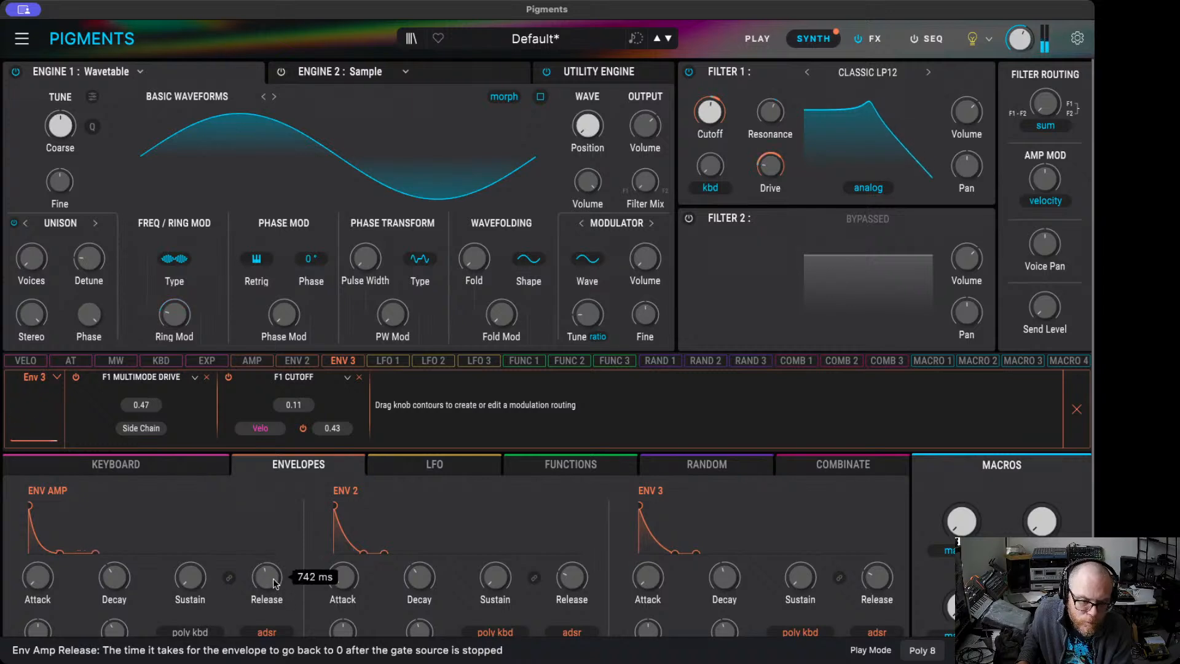
{"action": "scroll", "coordinate": [267, 578], "scroll_direction": "down", "scroll_amount": 5}
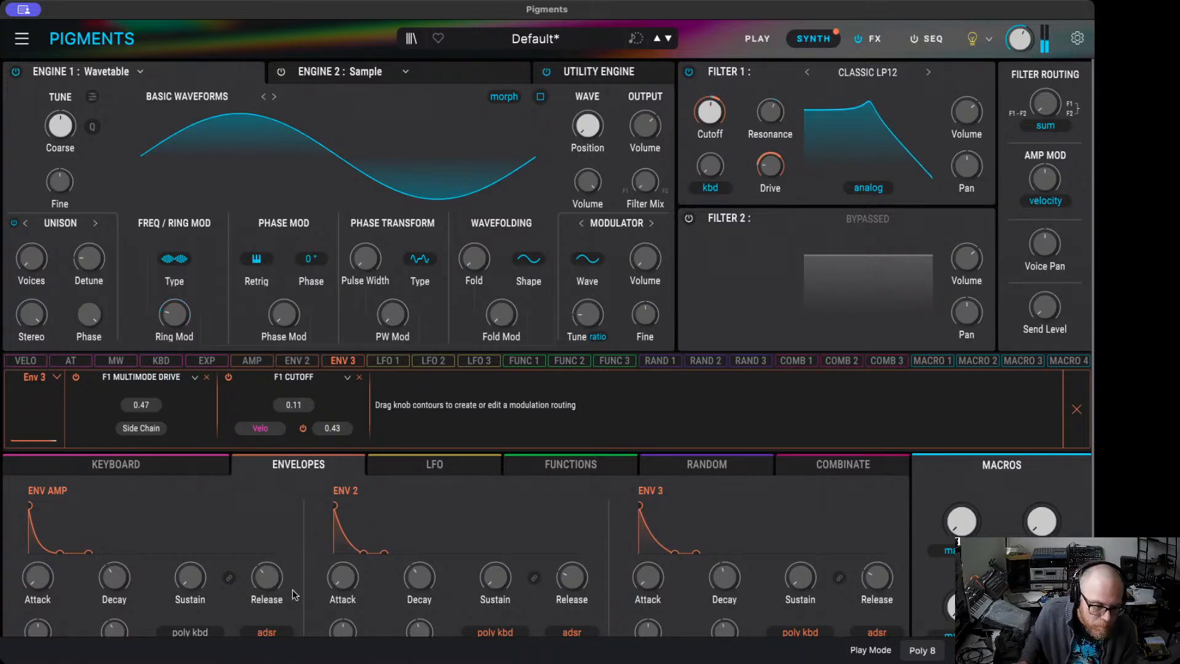
{"action": "mouse_move", "coordinate": [121, 587]}
{"action": "mouse_move", "coordinate": [198, 574]}
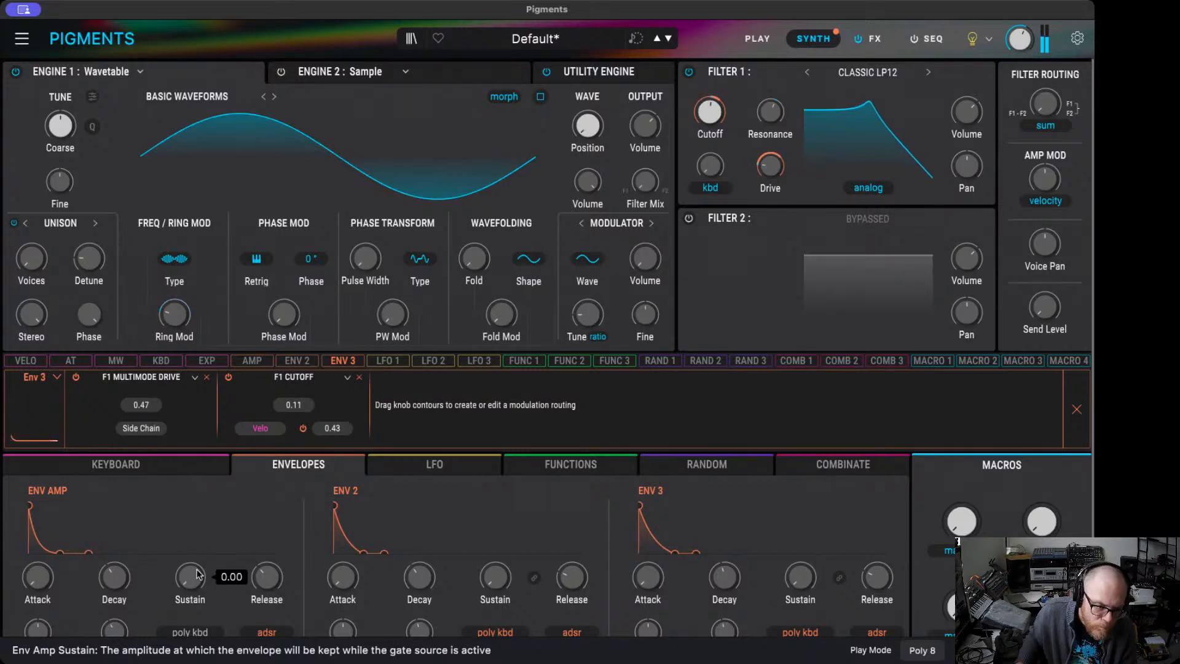
{"action": "left_click_drag", "start_coordinate": [114, 576], "coordinate": [114, 570]}
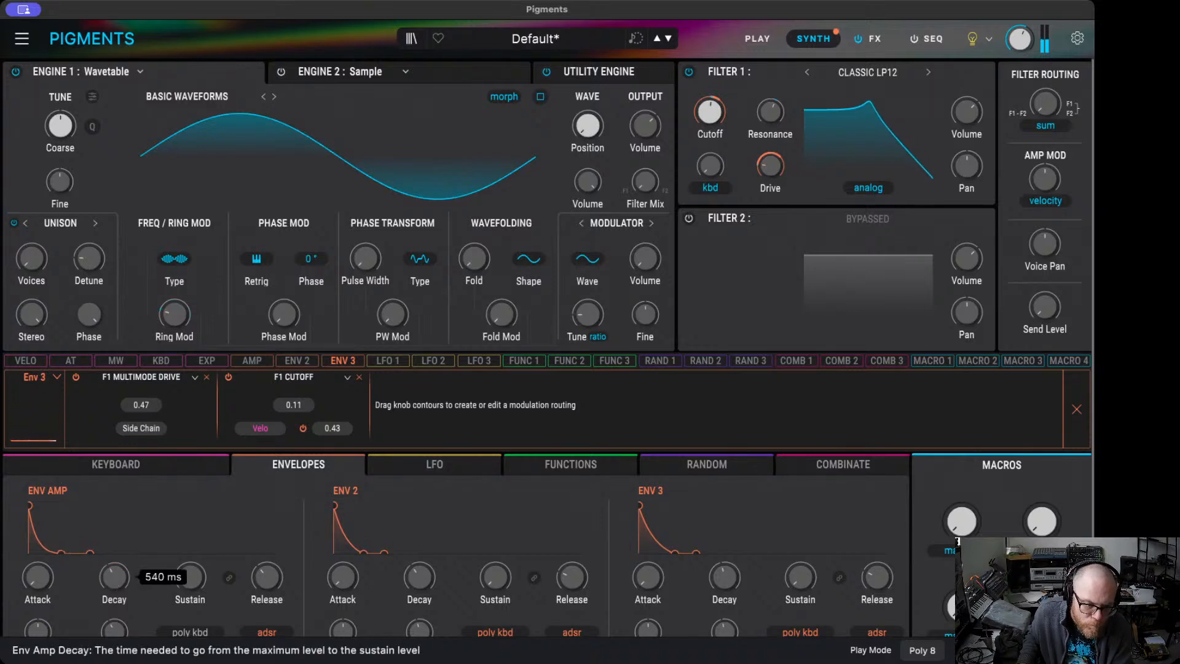
{"action": "left_click_drag", "start_coordinate": [267, 577], "coordinate": [267, 569]}
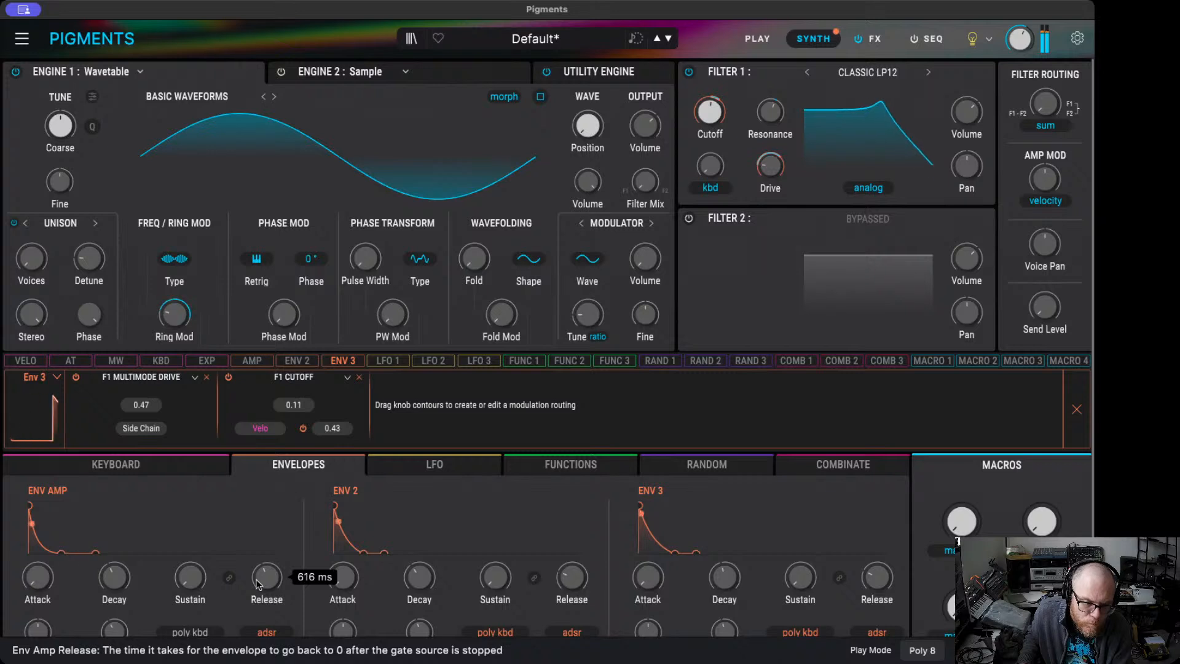
{"action": "left_click_drag", "start_coordinate": [267, 571], "coordinate": [266, 575]}
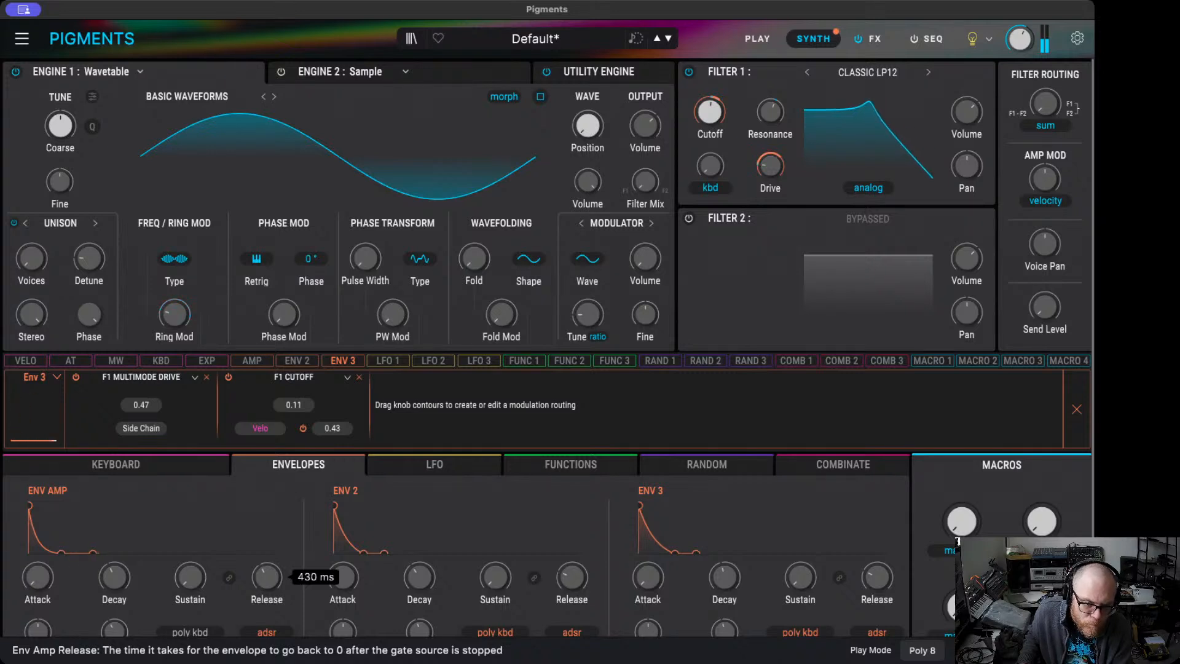
{"action": "left_click_drag", "start_coordinate": [115, 576], "coordinate": [114, 585]}
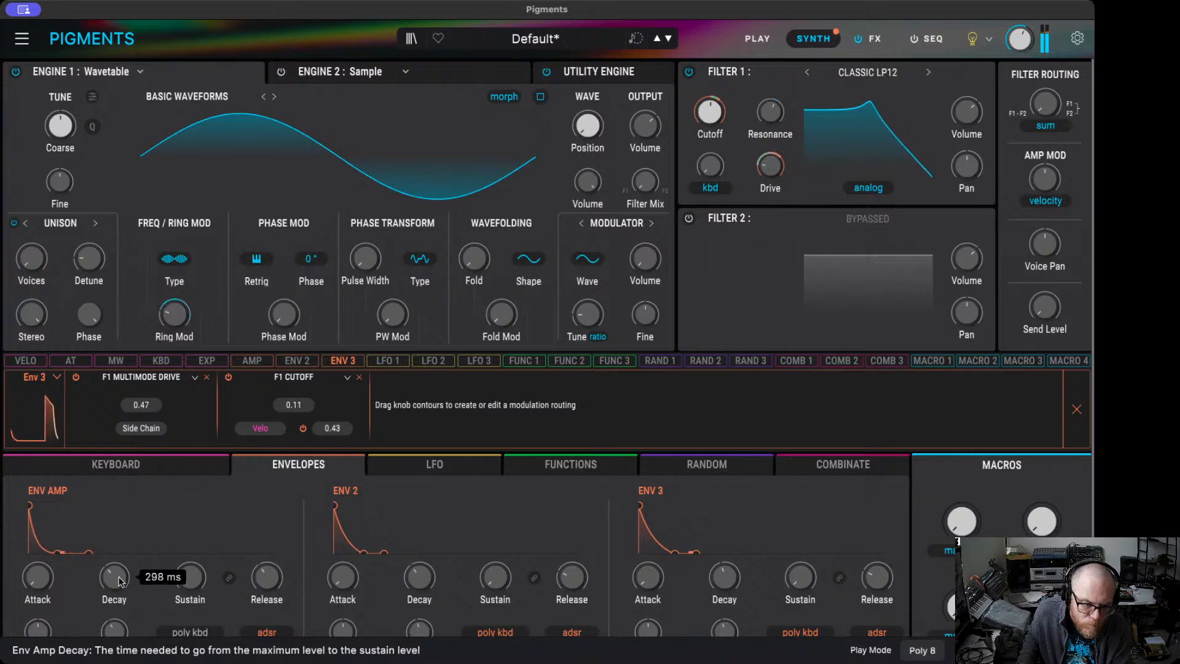
{"action": "left_click_drag", "start_coordinate": [114, 577], "coordinate": [114, 574]}
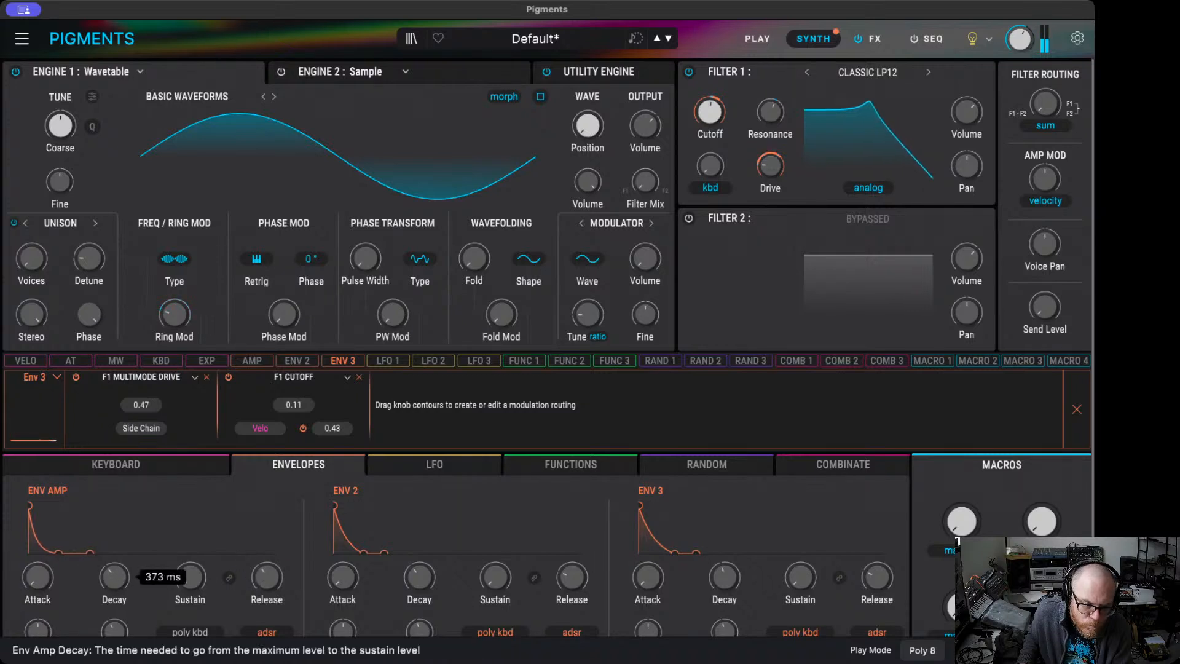
{"action": "left_click_drag", "start_coordinate": [267, 576], "coordinate": [267, 572]}
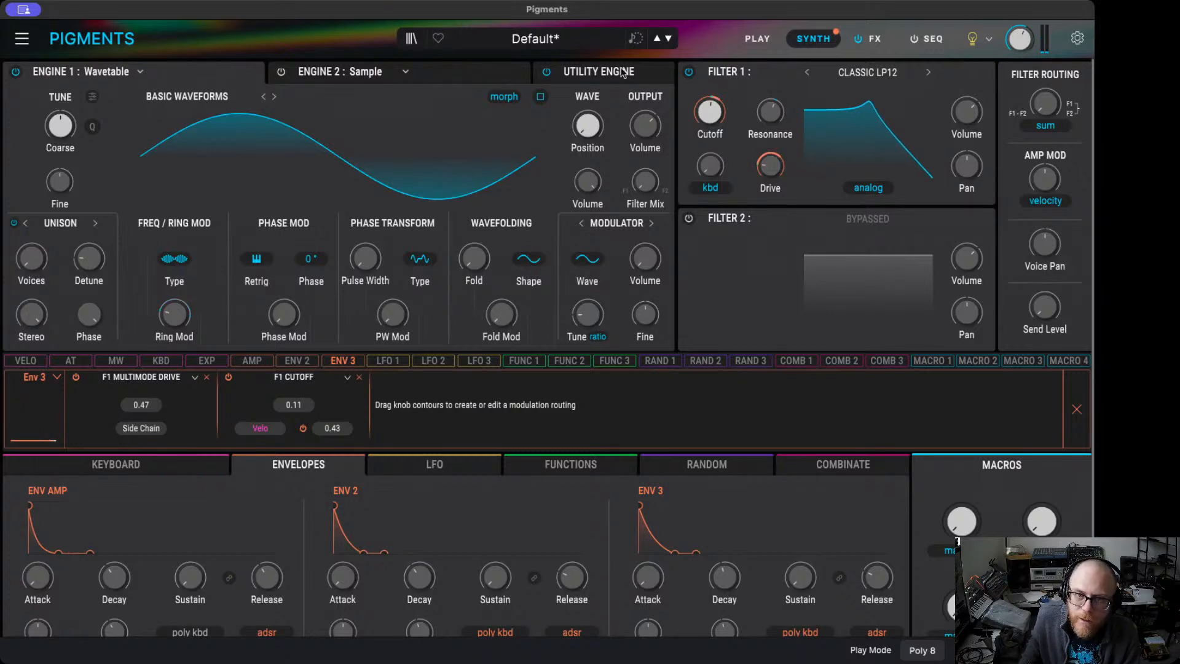
{"action": "left_click", "coordinate": [616, 75]}
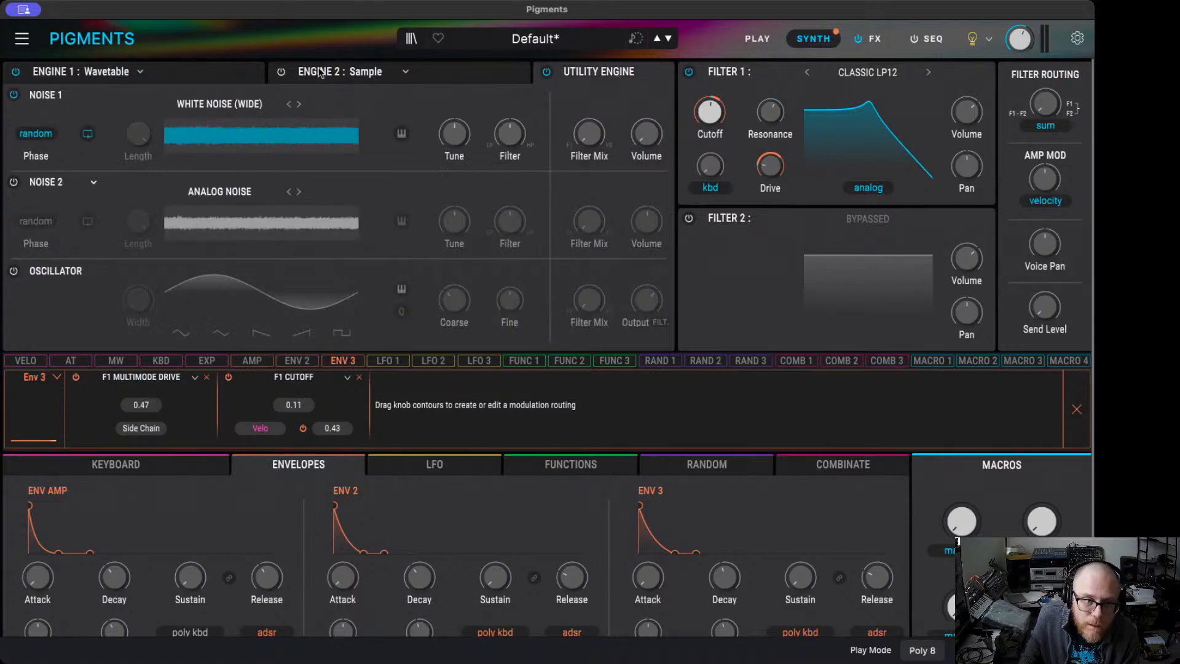
{"action": "left_click", "coordinate": [196, 75]}
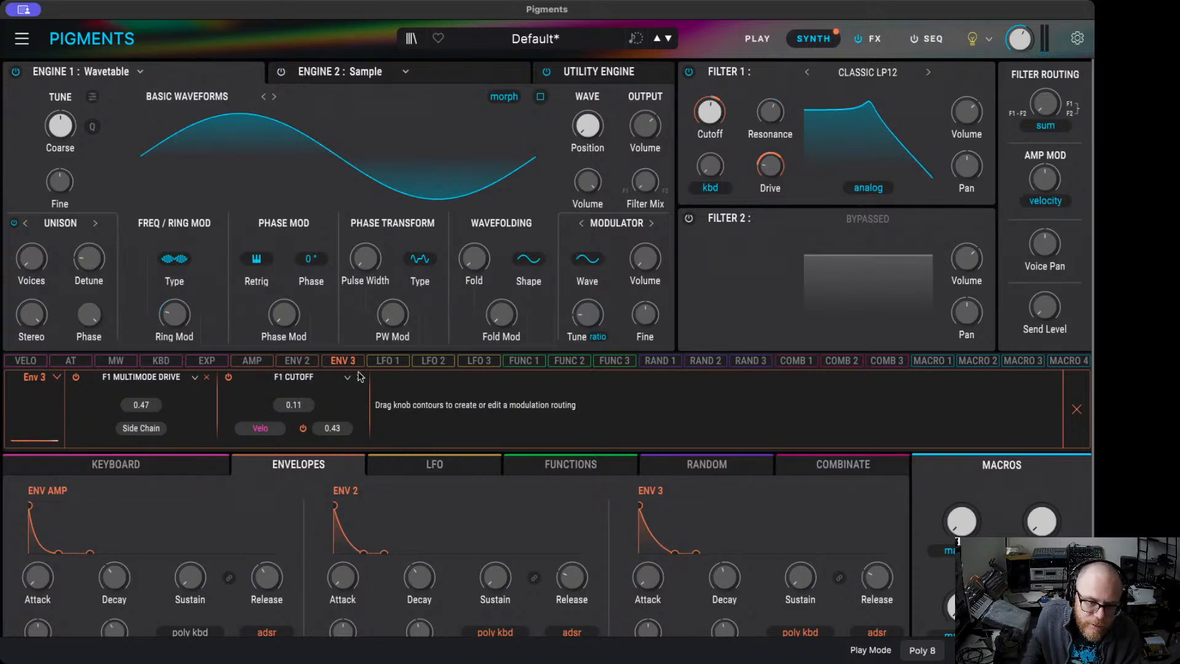
- Set LFO 1's rate to about 3.62 Hz and its waveform to a falling sawtooth
{"action": "left_click", "coordinate": [386, 363]}
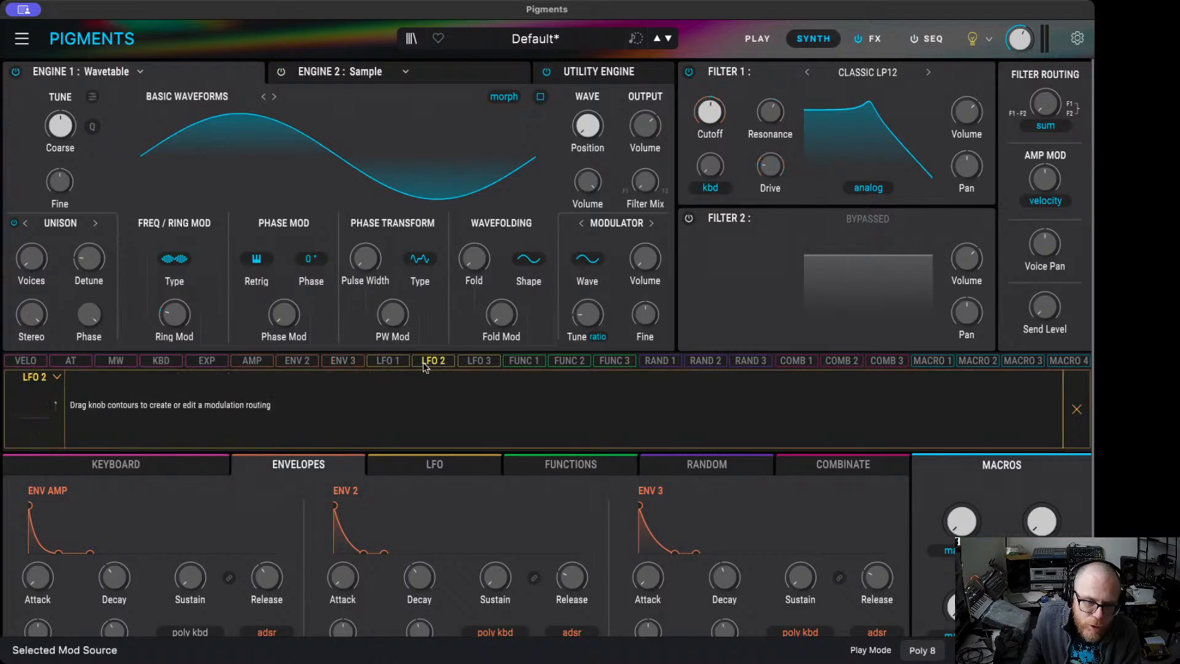
{"action": "left_click", "coordinate": [394, 362]}
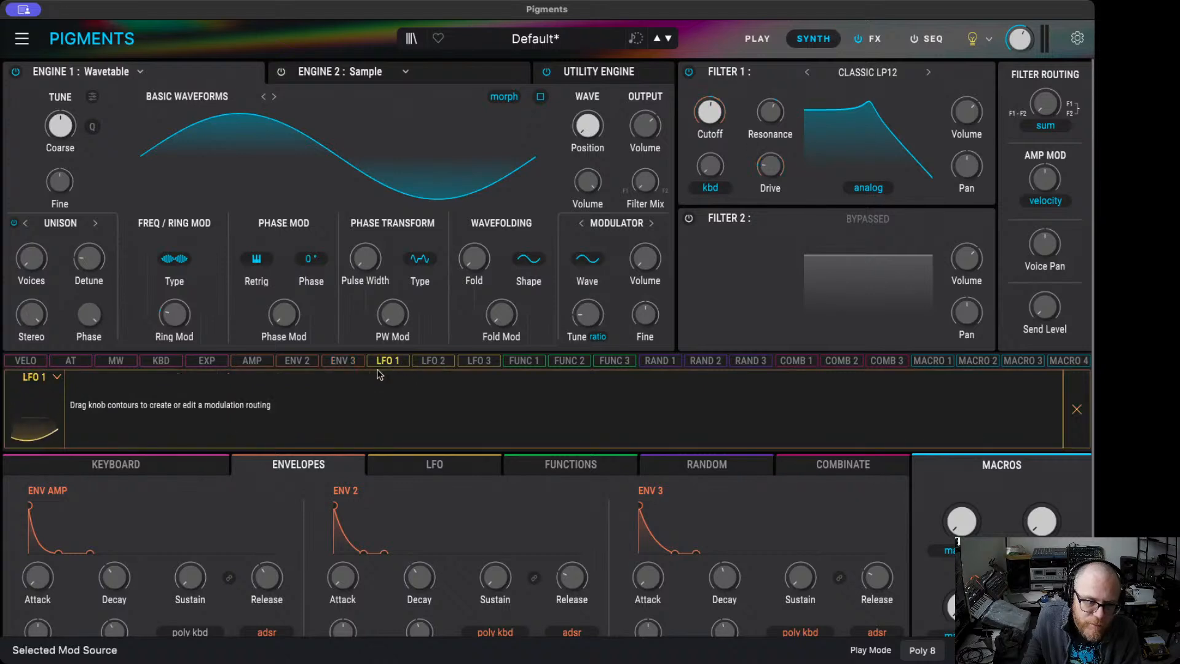
{"action": "left_click", "coordinate": [415, 469]}
{"action": "left_click", "coordinate": [85, 596]}
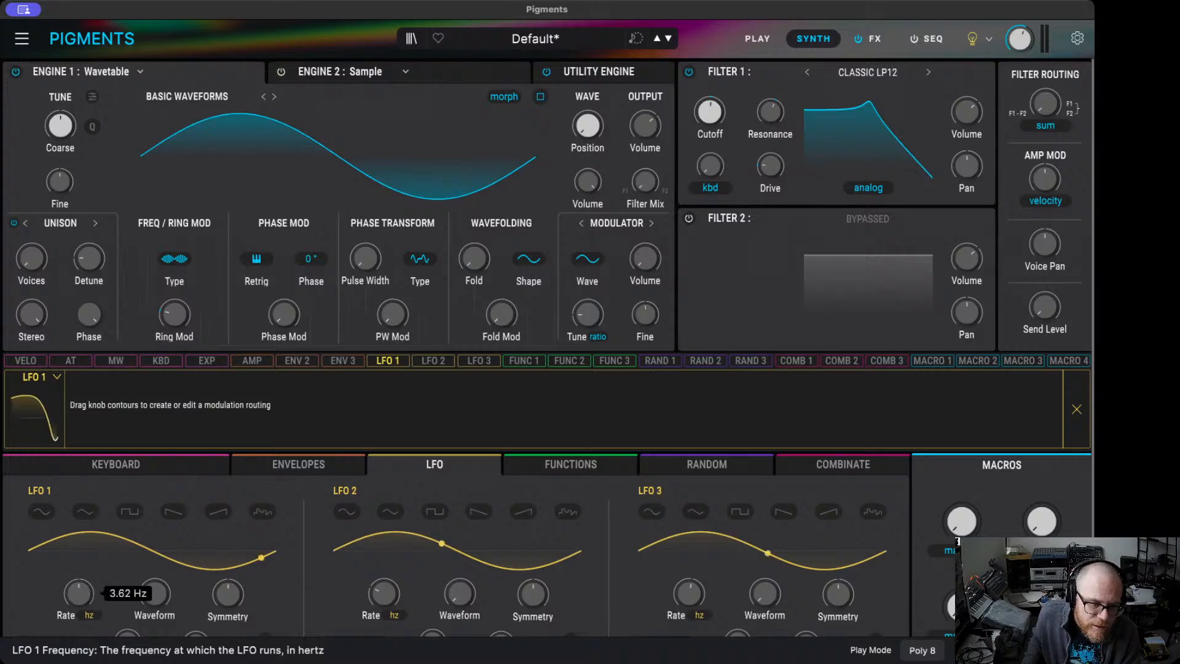
{"action": "scroll", "coordinate": [114, 590], "scroll_direction": "down", "scroll_amount": 1}
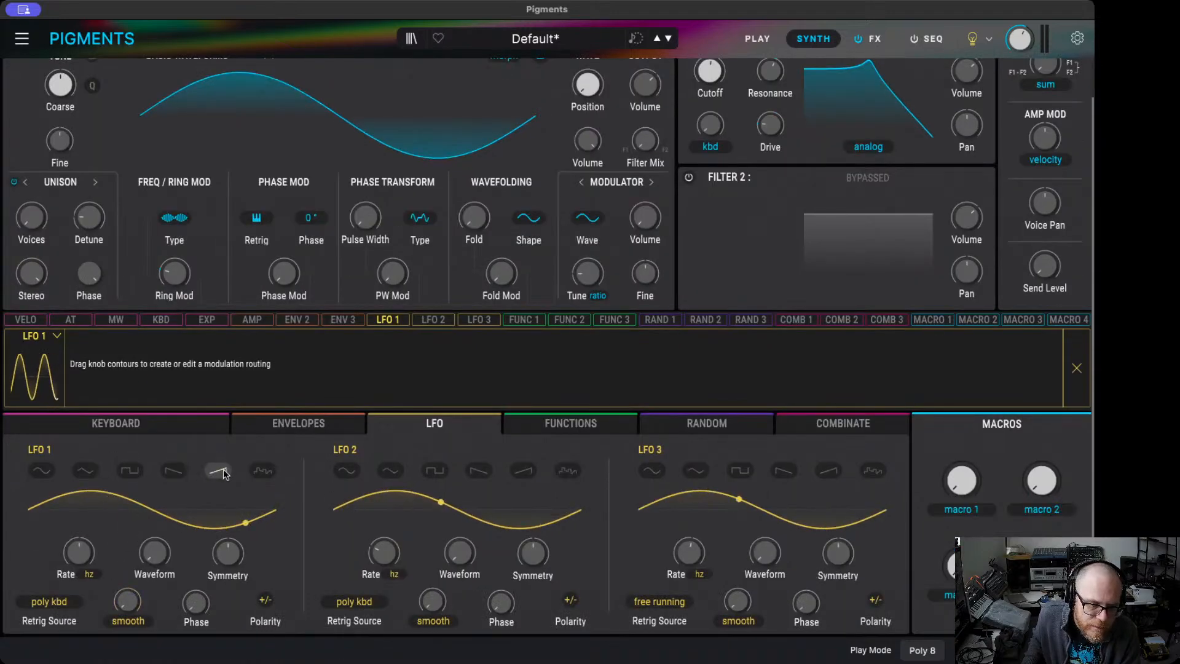
{"action": "left_click", "coordinate": [174, 472]}
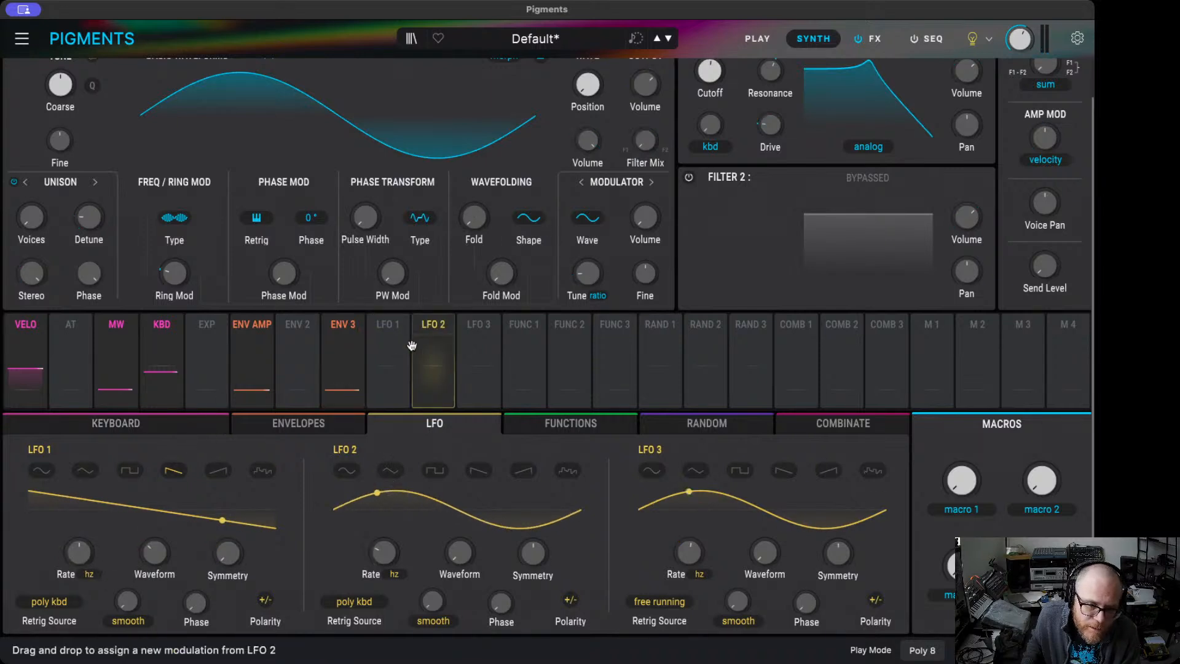
- Modulate the Engine 1 wavetable's Fold by 0.29 with LFO 1, set to free running with a triangle waveform
{"action": "left_click", "coordinate": [389, 359]}
{"action": "left_click_drag", "start_coordinate": [473, 205], "coordinate": [473, 187]}
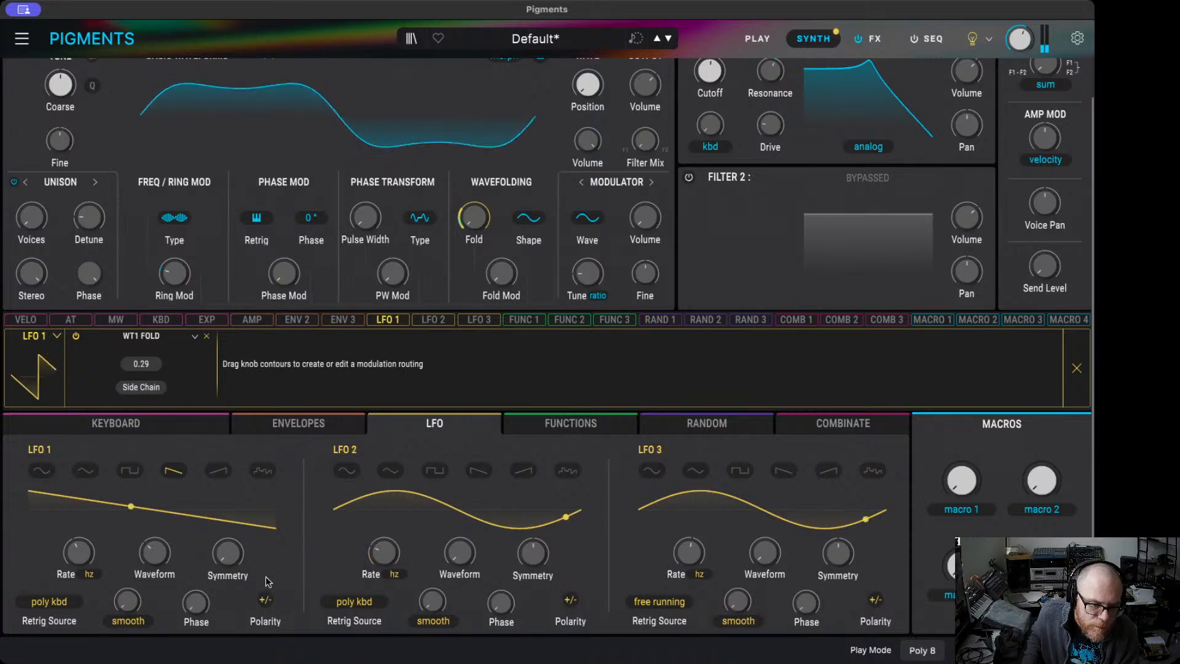
{"action": "left_click", "coordinate": [49, 601]}
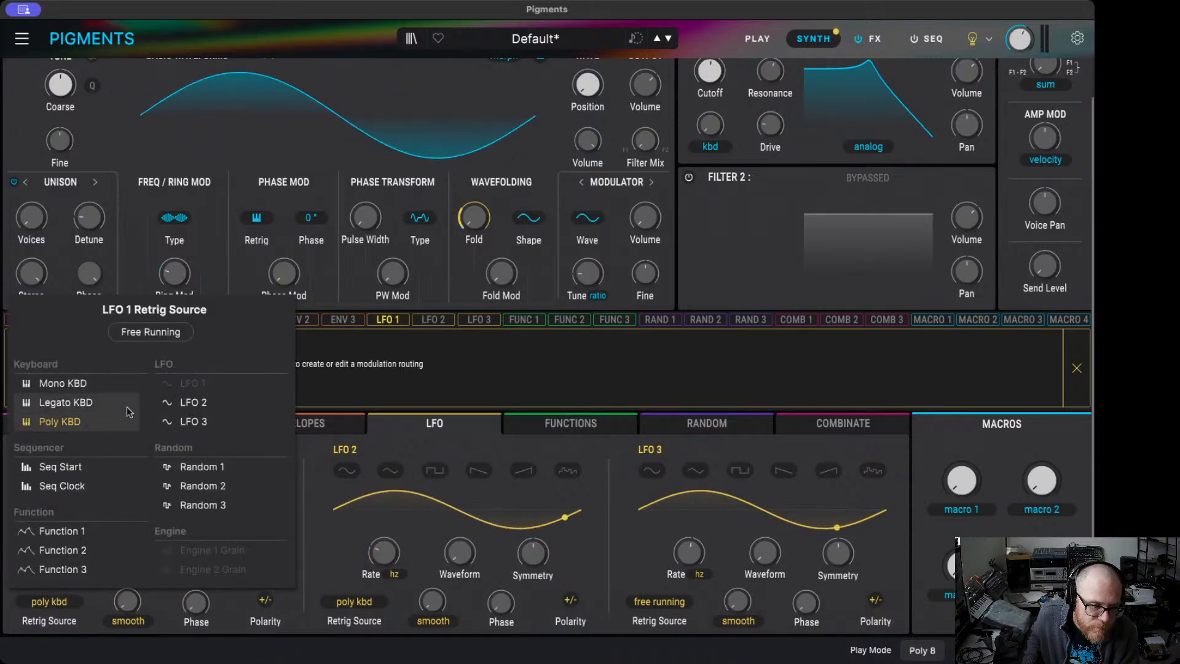
{"action": "left_click", "coordinate": [148, 335]}
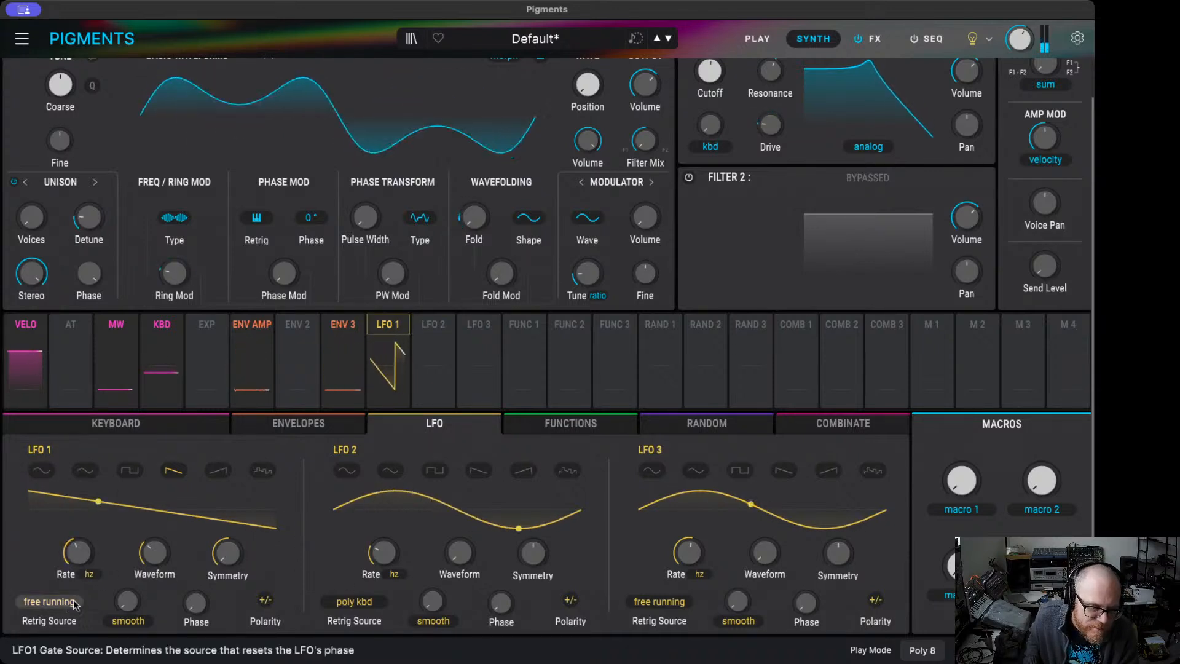
{"action": "left_click", "coordinate": [88, 473]}
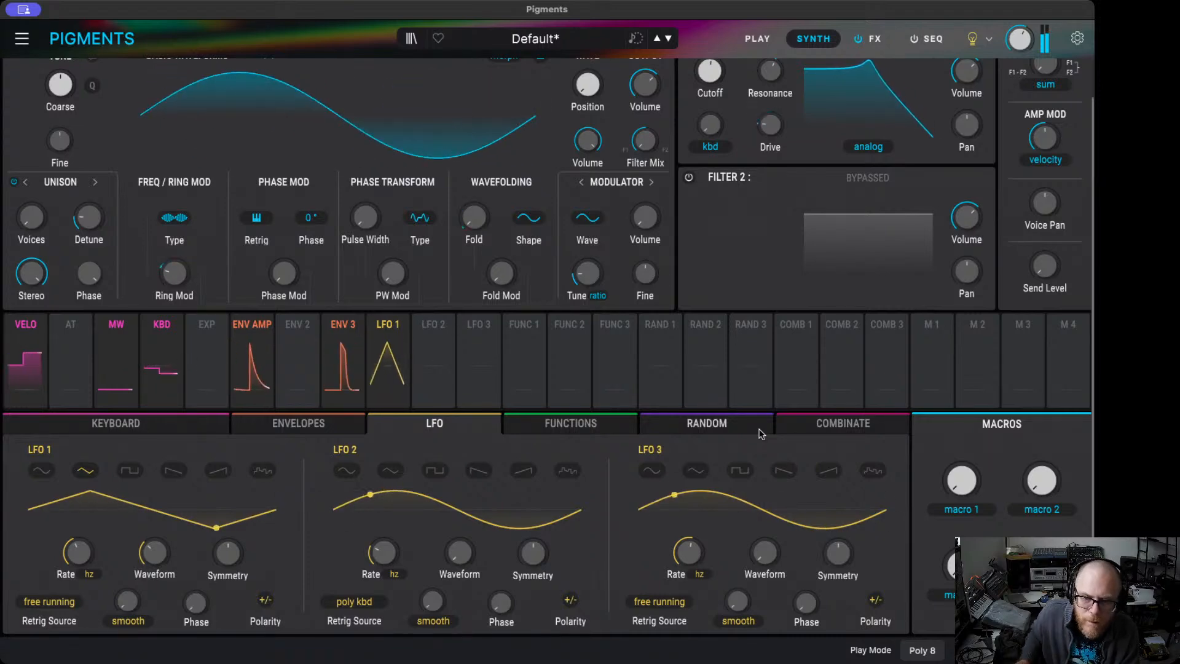
{"action": "scroll", "coordinate": [697, 208], "scroll_direction": "up", "scroll_amount": 3}
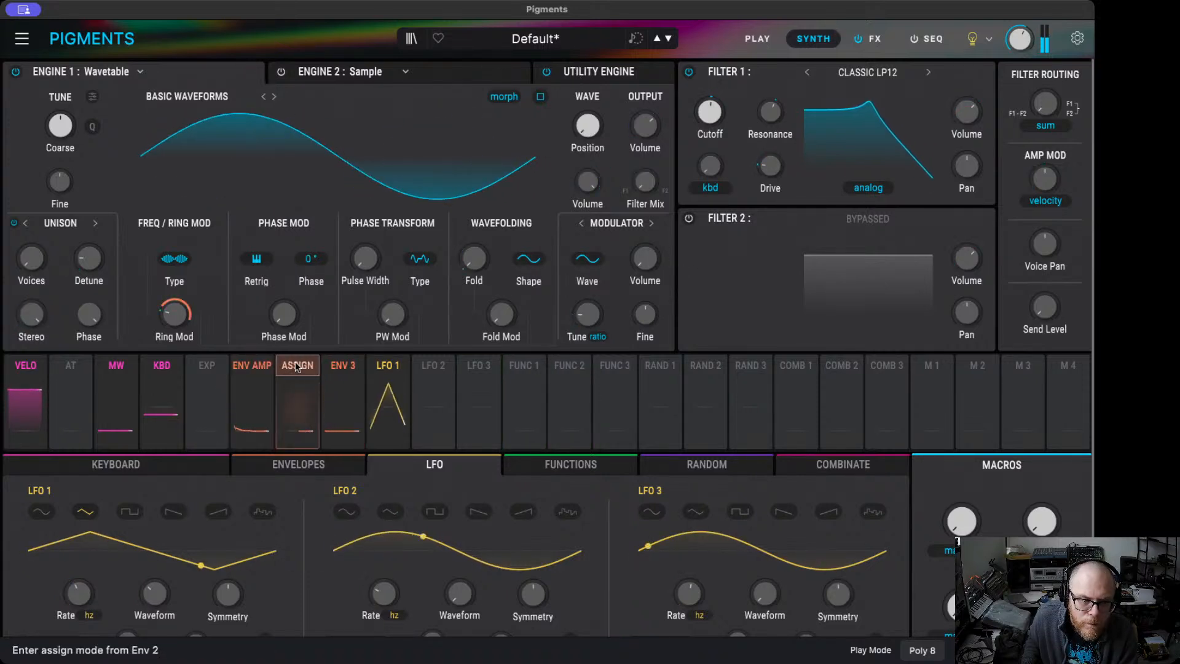
{"action": "left_click", "coordinate": [255, 369]}
{"action": "left_click", "coordinate": [343, 361]}
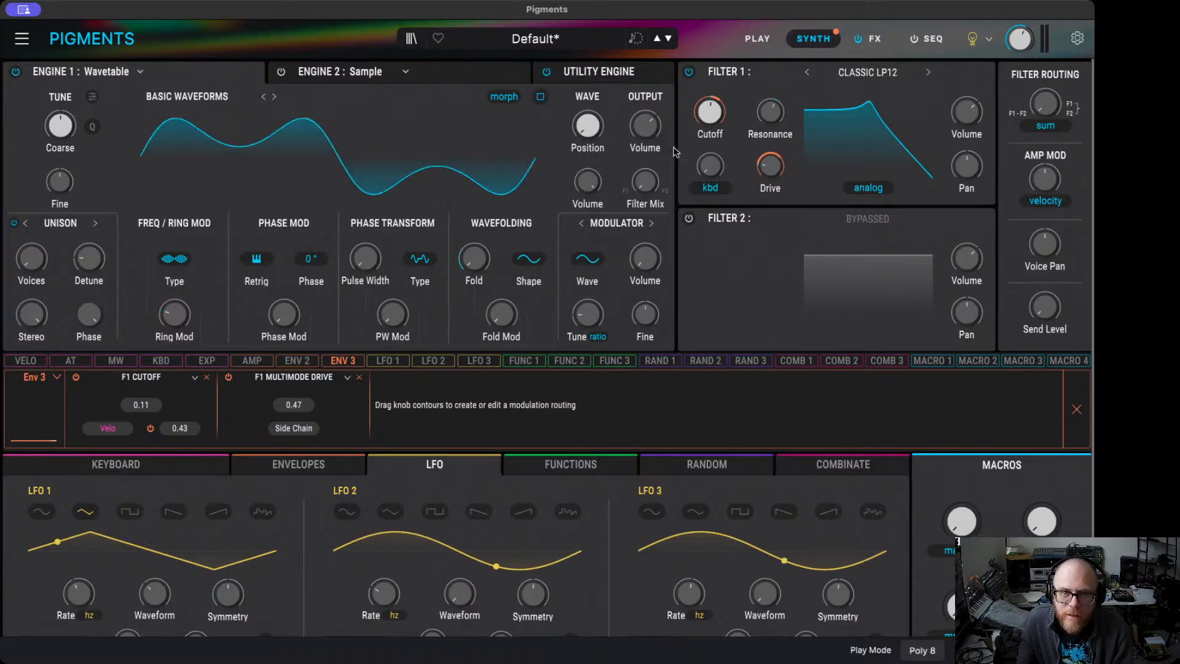
- Load a Vocoder into the first slot of effects bus FX A
{"action": "left_click", "coordinate": [894, 41]}
{"action": "left_click", "coordinate": [285, 79]}
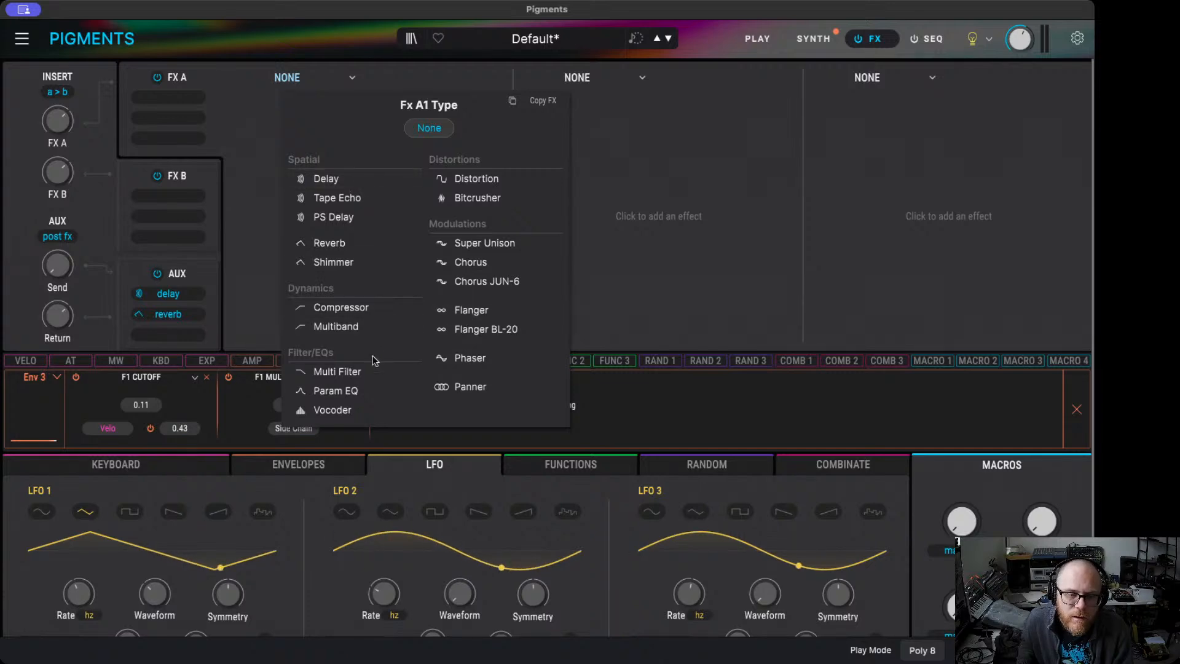
{"action": "left_click", "coordinate": [351, 410]}
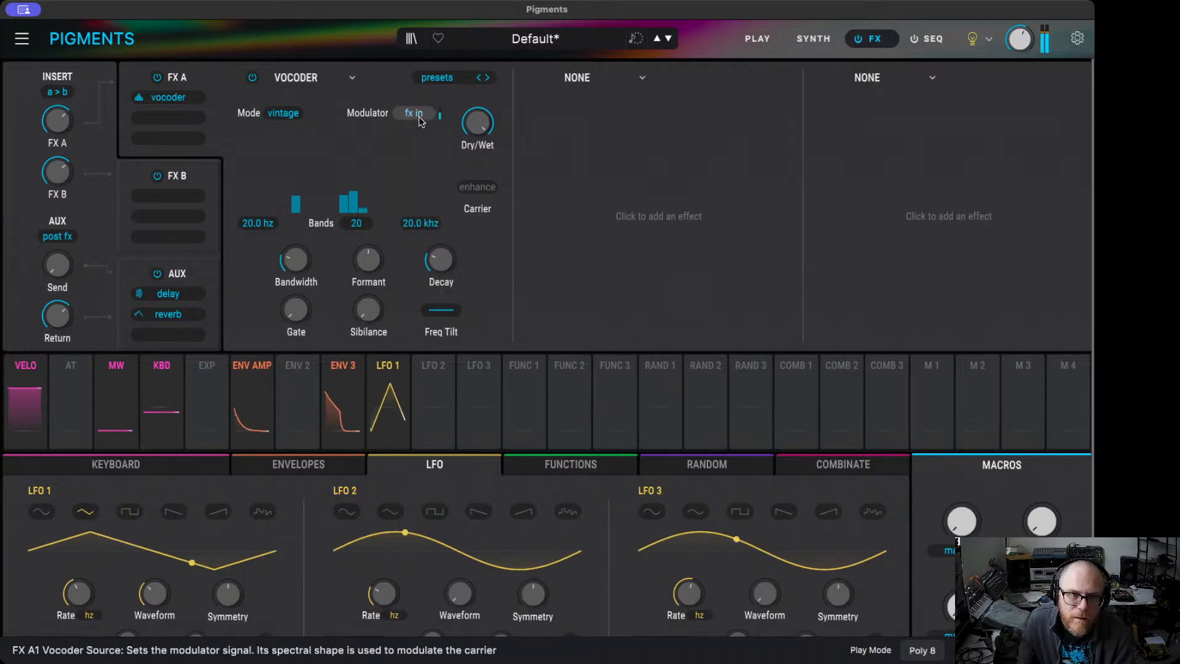
- Shape the vocoder with Bandwidth around 110 %, Formant about 1.34 st, raised Gate and Decay, and a slight downward Freq Tilt
{"action": "mouse_move", "coordinate": [368, 259]}
{"action": "left_mouse_down"}
{"action": "mouse_move", "coordinate": [368, 234]}
{"action": "mouse_move", "coordinate": [387, 264]}
{"action": "left_mouse_up"}
{"action": "mouse_move", "coordinate": [295, 259]}
{"action": "left_mouse_down"}
{"action": "mouse_move", "coordinate": [296, 240]}
{"action": "mouse_move", "coordinate": [295, 266]}
{"action": "left_mouse_up"}
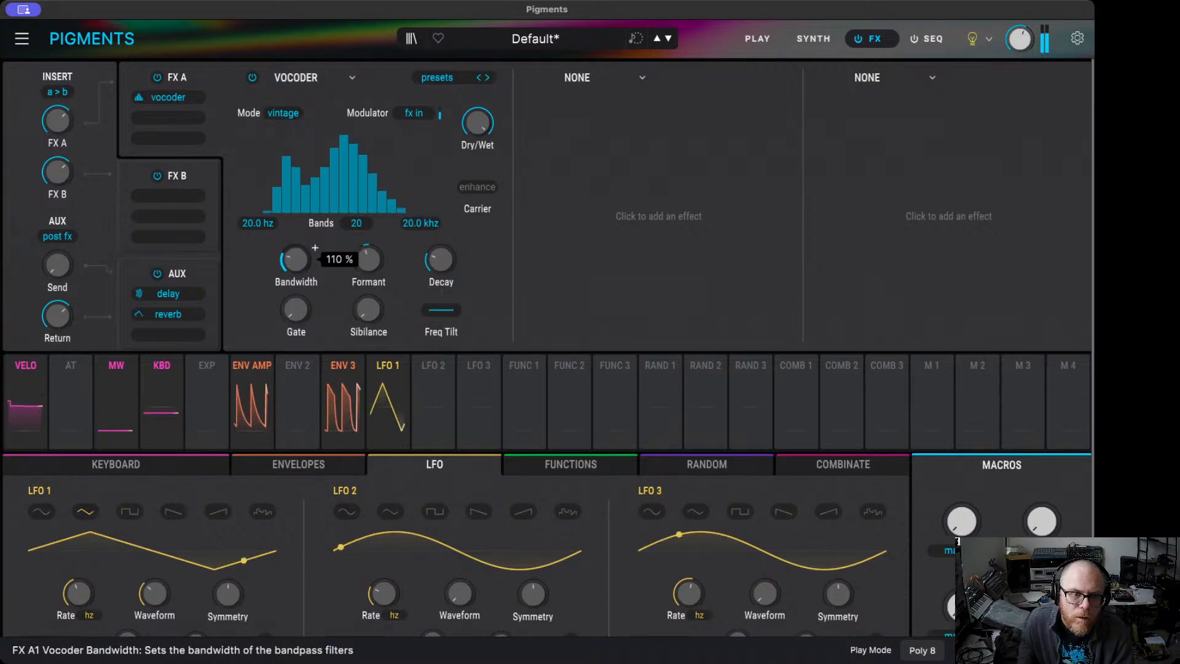
{"action": "mouse_move", "coordinate": [296, 309]}
{"action": "left_mouse_down"}
{"action": "mouse_move", "coordinate": [296, 289]}
{"action": "mouse_move", "coordinate": [295, 301]}
{"action": "left_mouse_up"}
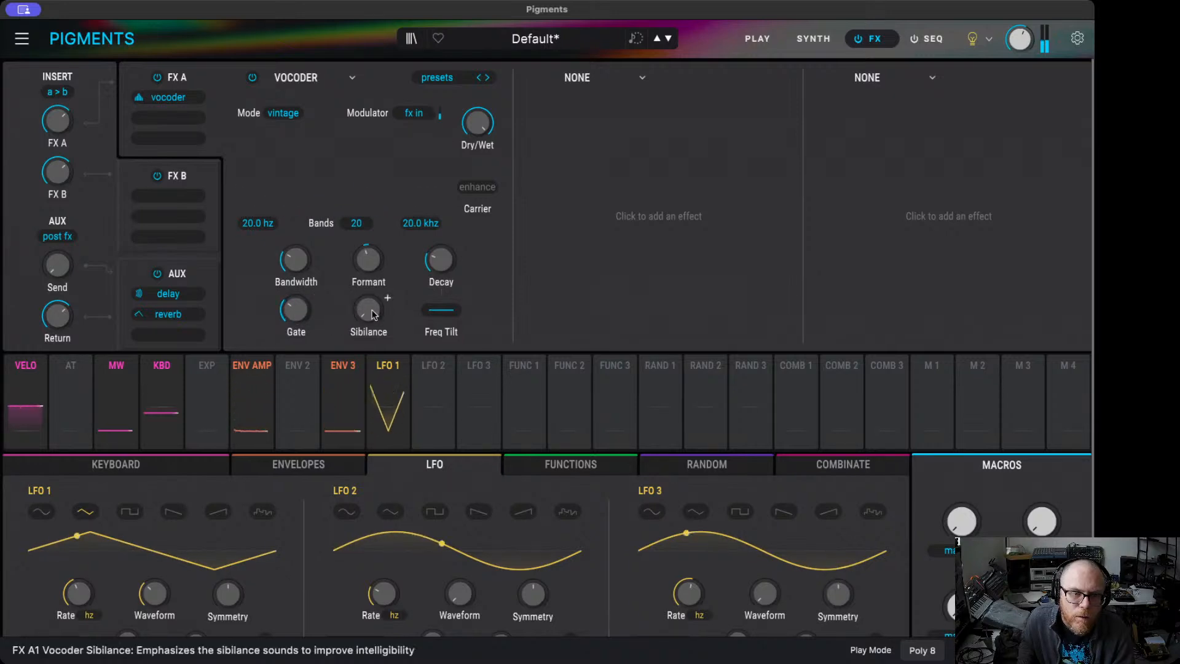
{"action": "left_click_drag", "start_coordinate": [367, 309], "coordinate": [367, 290]}
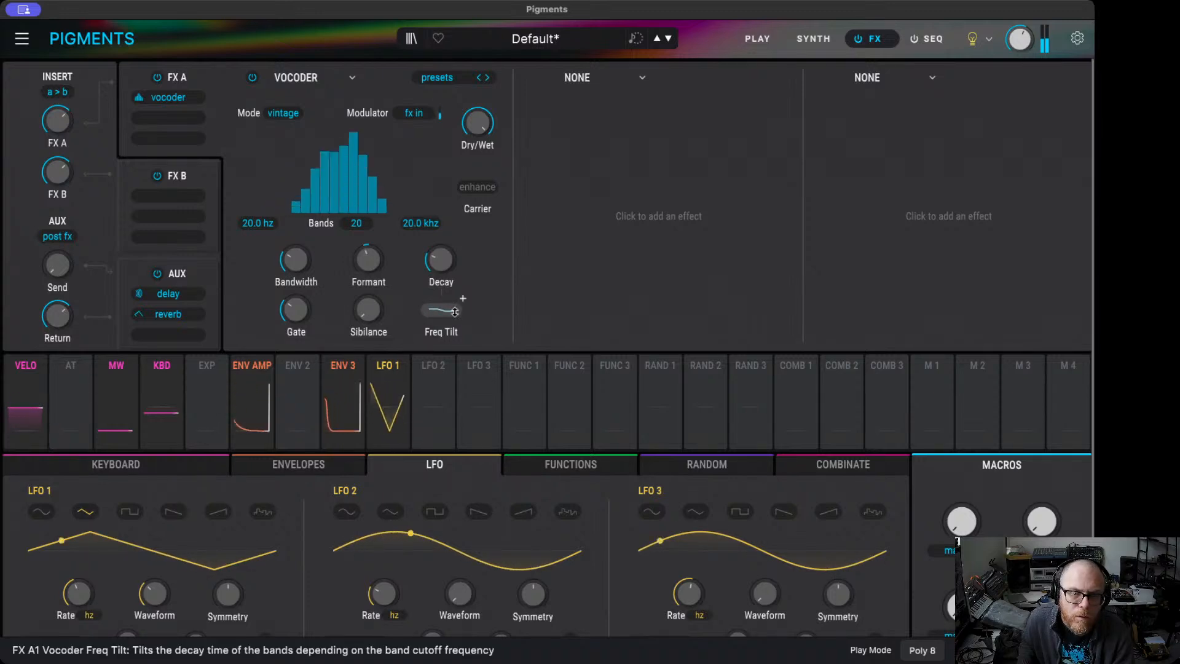
{"action": "mouse_move", "coordinate": [440, 271]}
{"action": "left_mouse_down"}
{"action": "mouse_move", "coordinate": [440, 247]}
{"action": "mouse_move", "coordinate": [440, 266]}
{"action": "left_mouse_up"}
{"action": "mouse_move", "coordinate": [369, 263]}
{"action": "left_mouse_down"}
{"action": "mouse_move", "coordinate": [369, 234]}
{"action": "mouse_move", "coordinate": [368, 250]}
{"action": "left_mouse_up"}
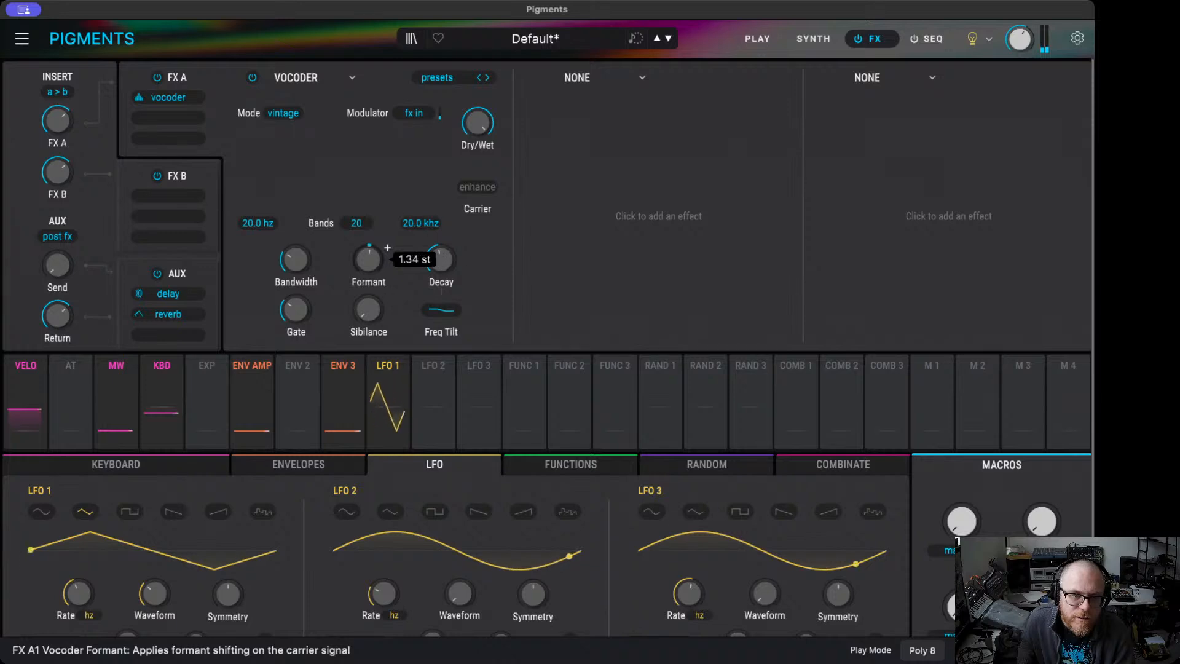
- Assign Env 2 to modulate the vocoder's Formant with an amount of 0.29
{"action": "left_click", "coordinate": [325, 468]}
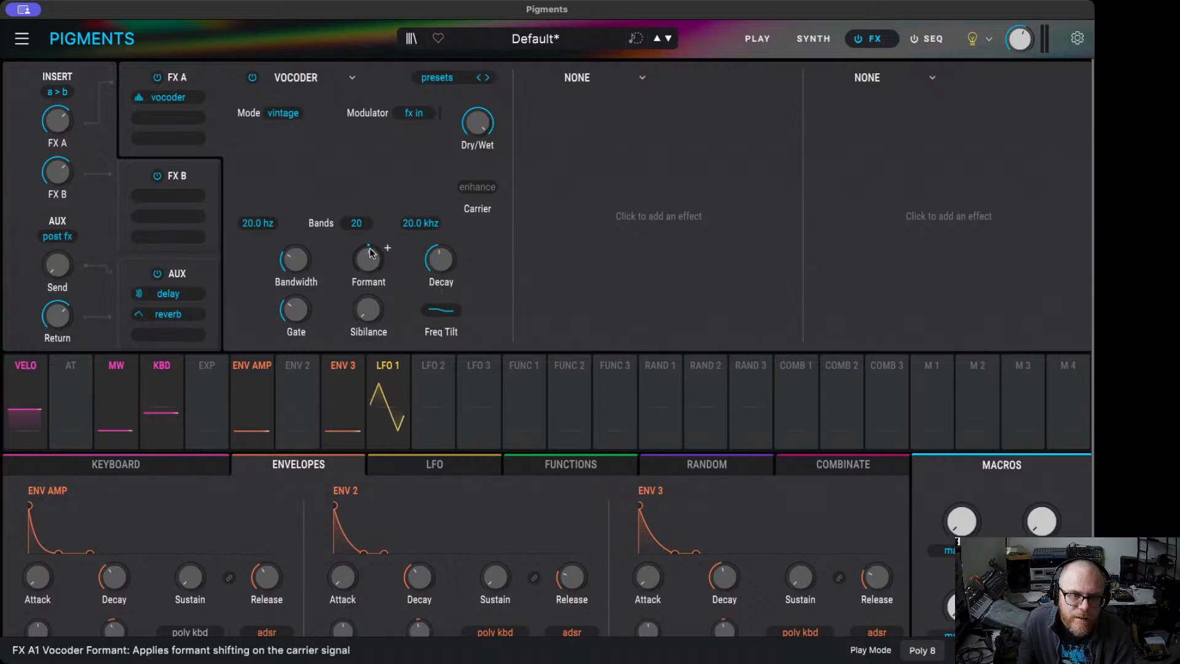
{"action": "mouse_move", "coordinate": [343, 369]}
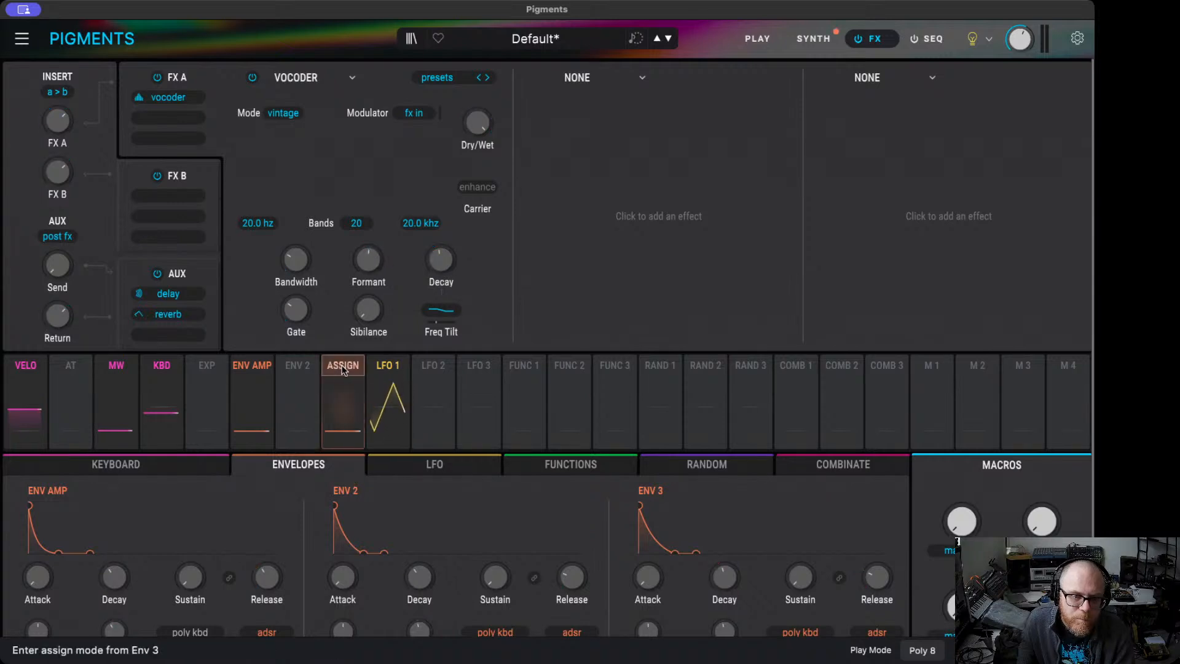
{"action": "left_click", "coordinate": [343, 367]}
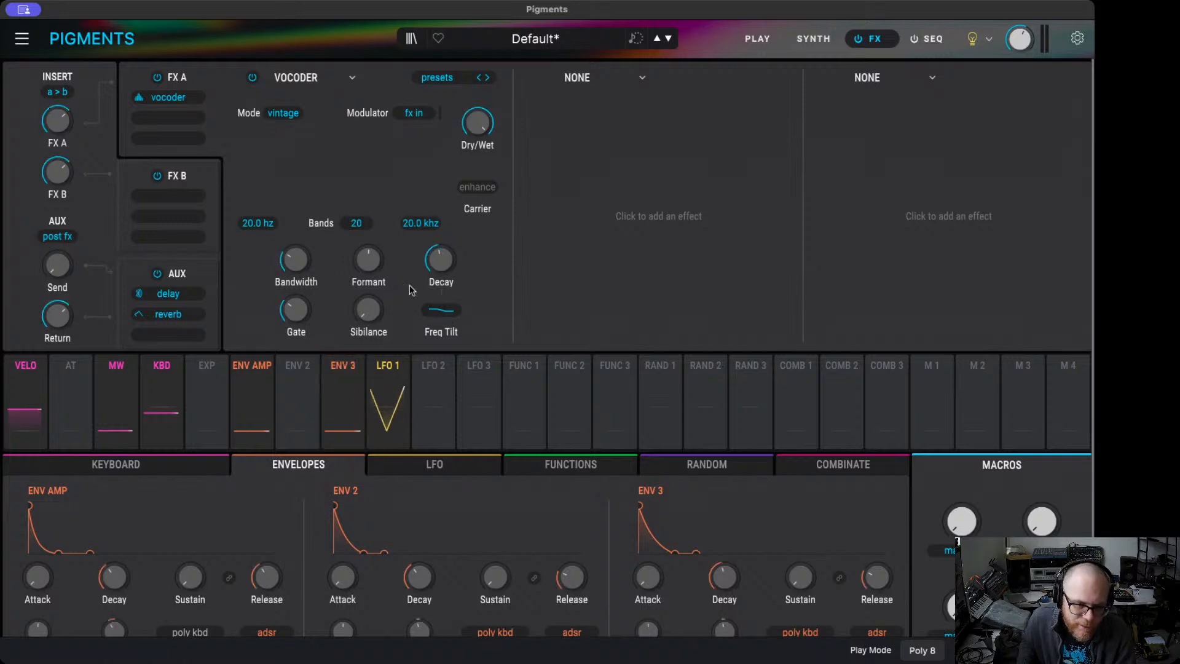
{"action": "left_click", "coordinate": [299, 366]}
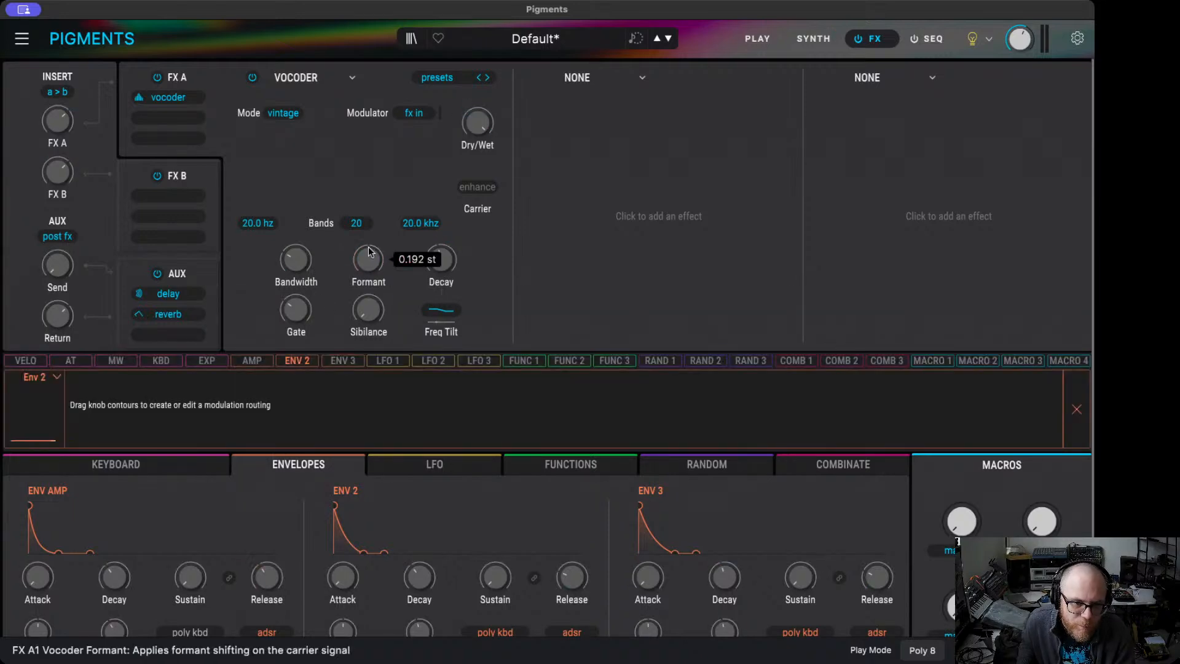
{"action": "left_click_drag", "start_coordinate": [368, 247], "coordinate": [368, 236]}
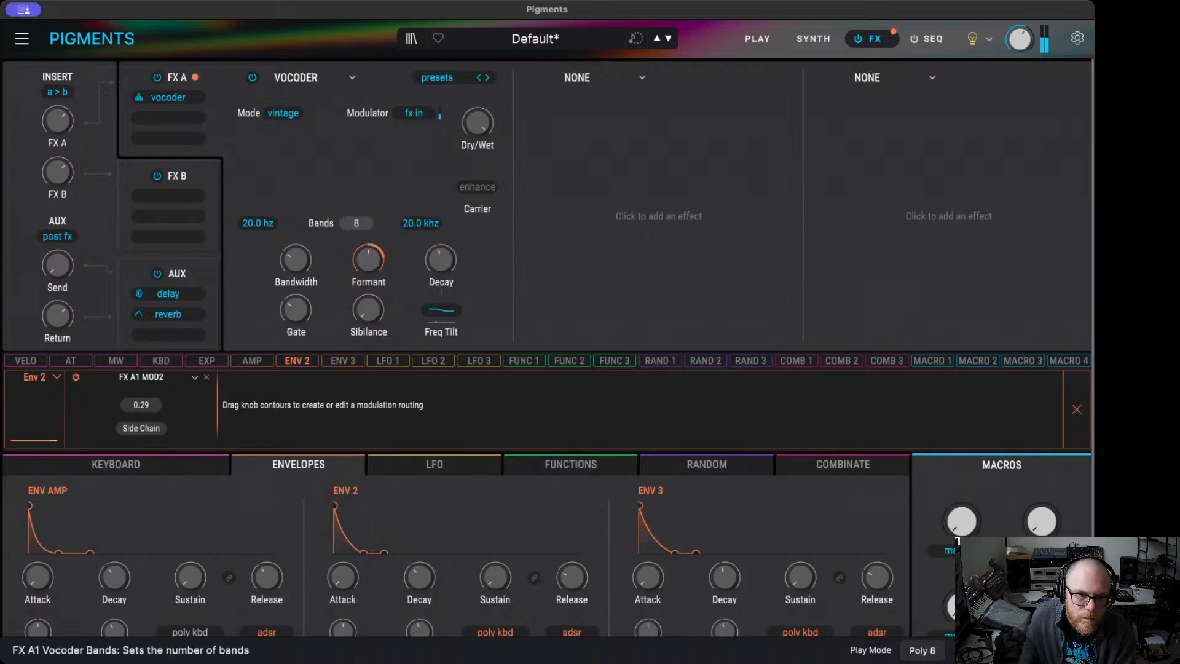
- Reduce the vocoder to 4 bands and set its frequency range from 24.1 Hz to 11.4 kHz
{"action": "left_click_drag", "start_coordinate": [361, 225], "coordinate": [360, 246]}
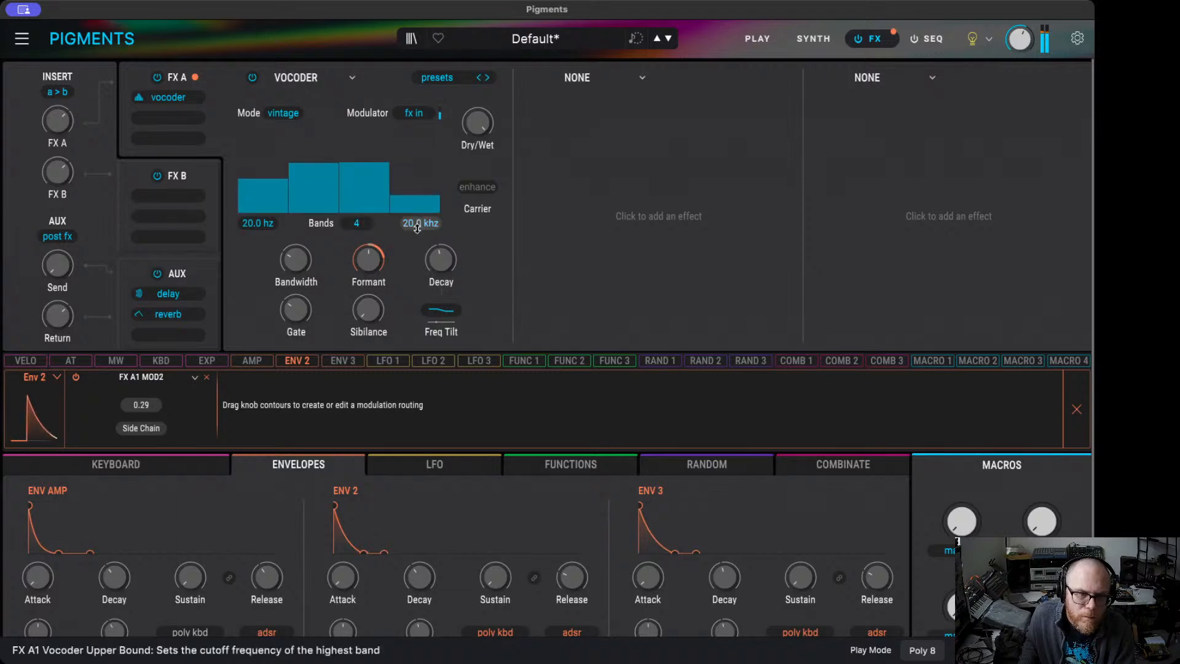
{"action": "left_click_drag", "start_coordinate": [420, 224], "coordinate": [420, 197]}
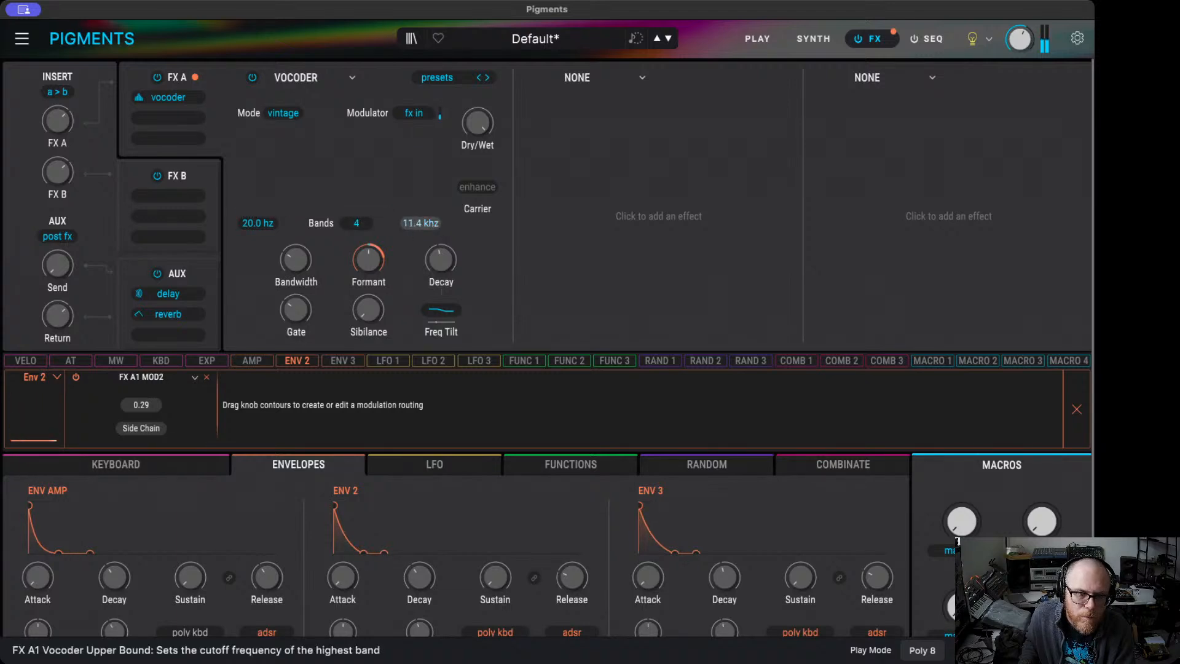
{"action": "left_click_drag", "start_coordinate": [271, 220], "coordinate": [271, 214]}
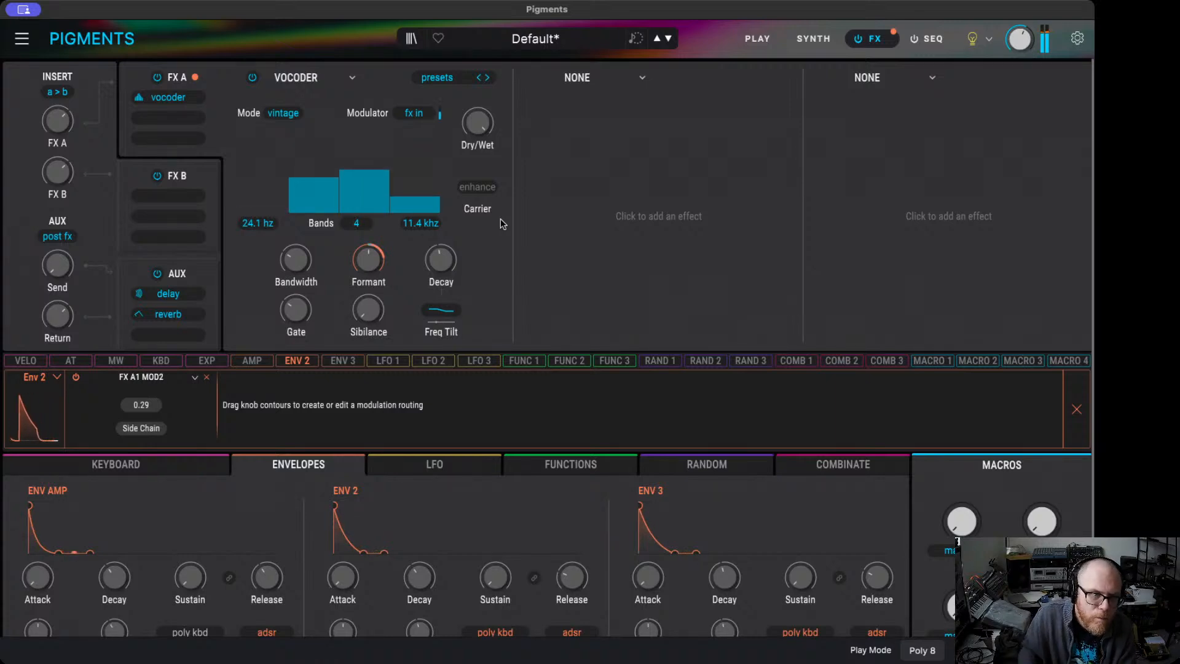
- Try the vocoder's Dirty mode and settle on Modern mode
{"action": "left_click", "coordinate": [282, 113]}
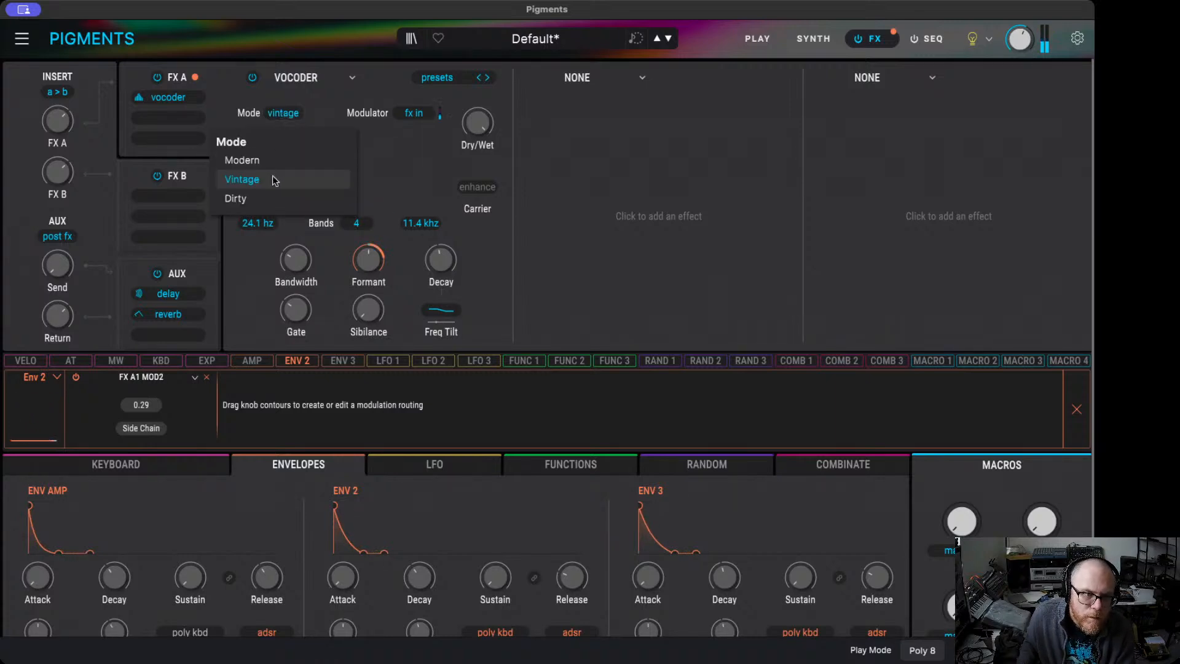
{"action": "left_click", "coordinate": [274, 198]}
{"action": "left_click", "coordinate": [293, 115]}
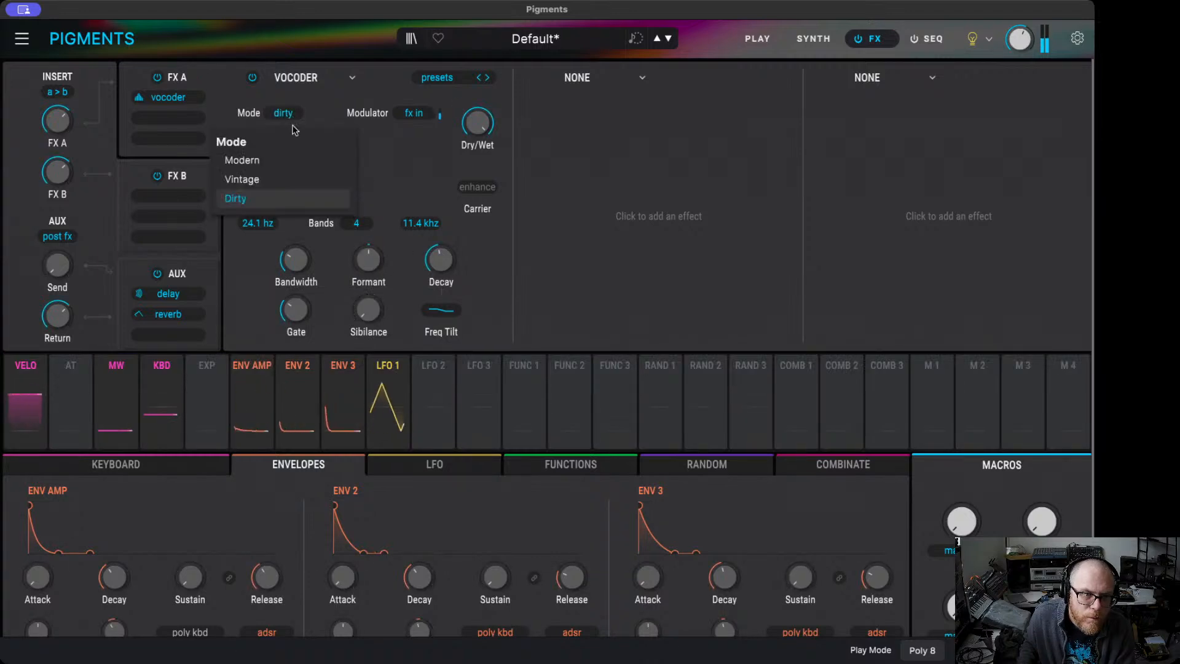
{"action": "left_click", "coordinate": [288, 160]}
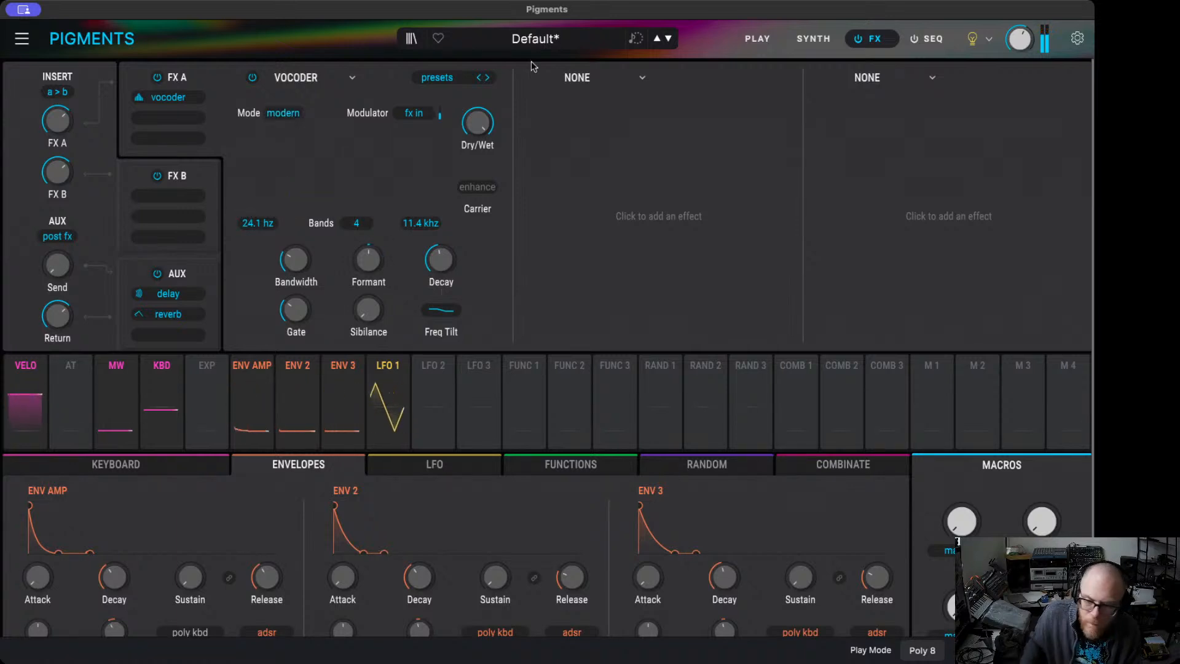
- Set the synth's play mode to Mono
{"action": "scroll", "coordinate": [737, 381], "scroll_direction": "down", "scroll_amount": 1}
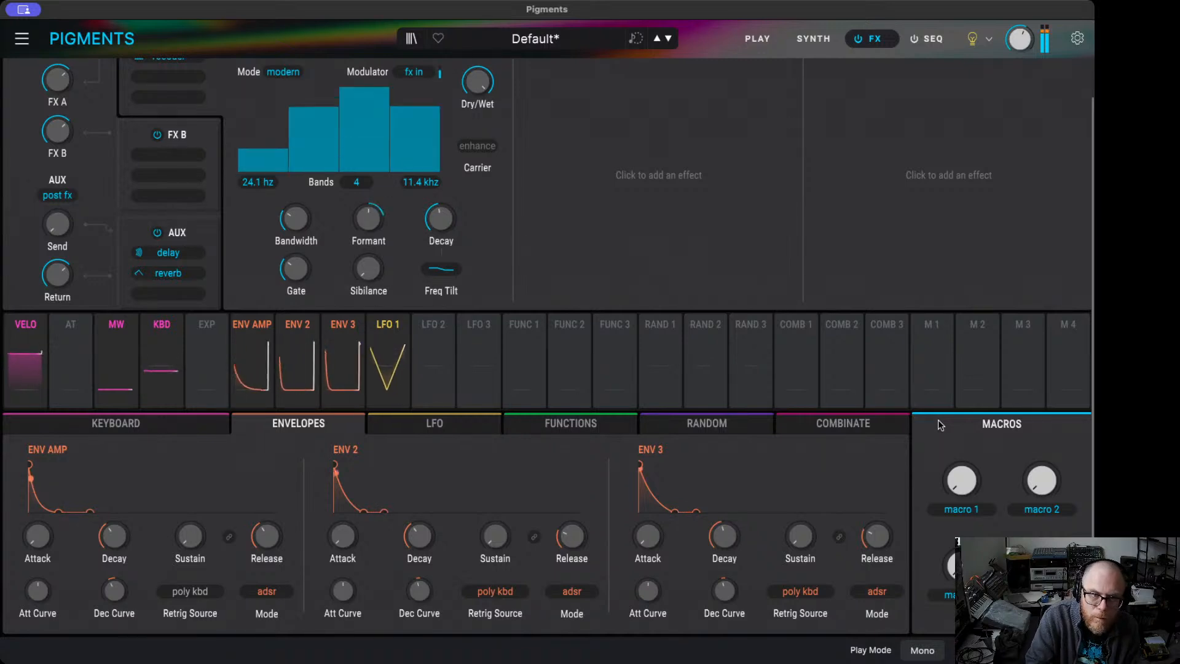
{"action": "scroll", "coordinate": [591, 162], "scroll_direction": "up", "scroll_amount": 2}
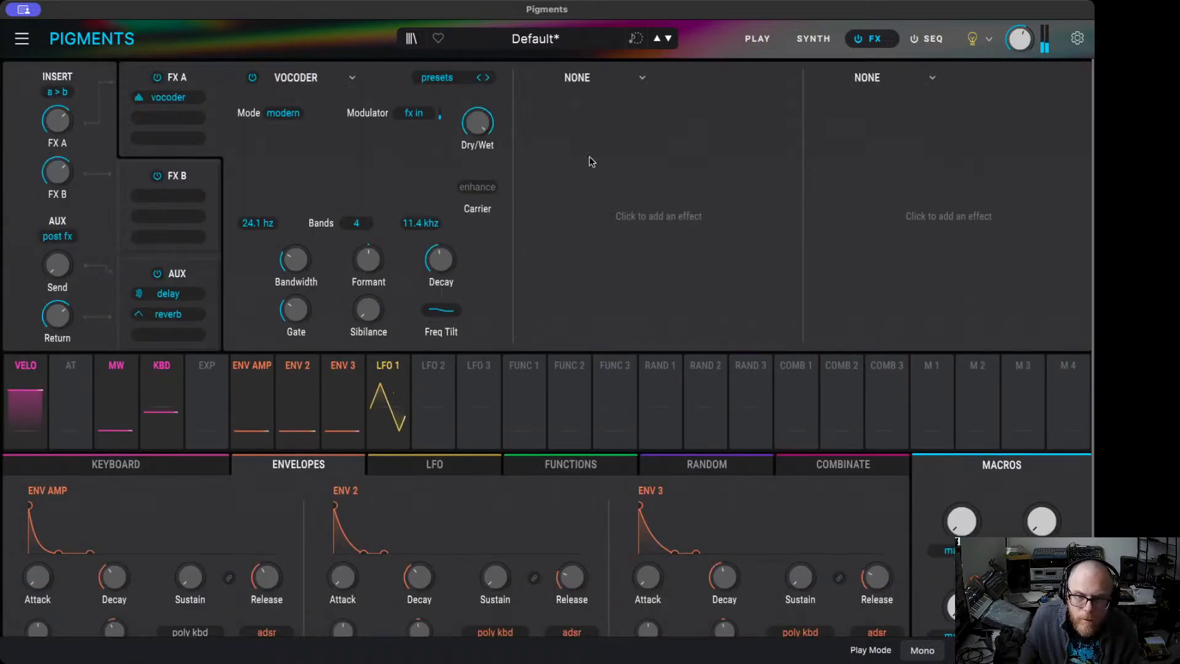
- Add a Compressor in the second FX A slot with its medium preset and raise its Output Gain to about 1.88 dB
{"action": "left_click", "coordinate": [591, 82]}
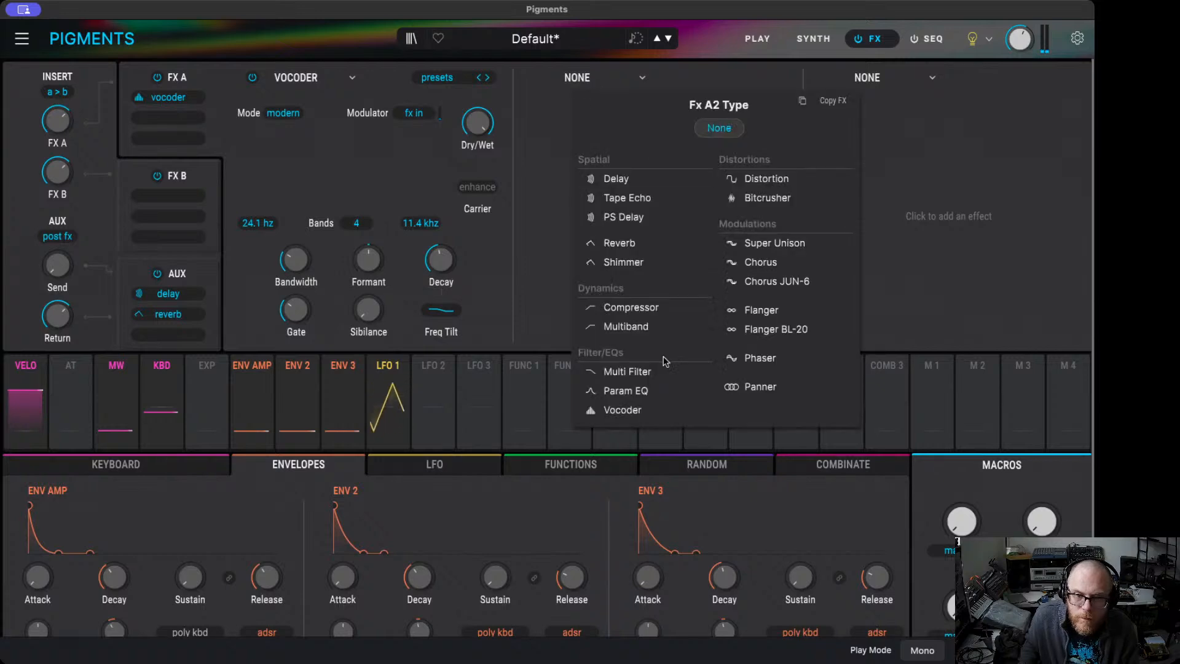
{"action": "left_click", "coordinate": [648, 310]}
{"action": "left_click", "coordinate": [755, 80]}
{"action": "left_click", "coordinate": [760, 129]}
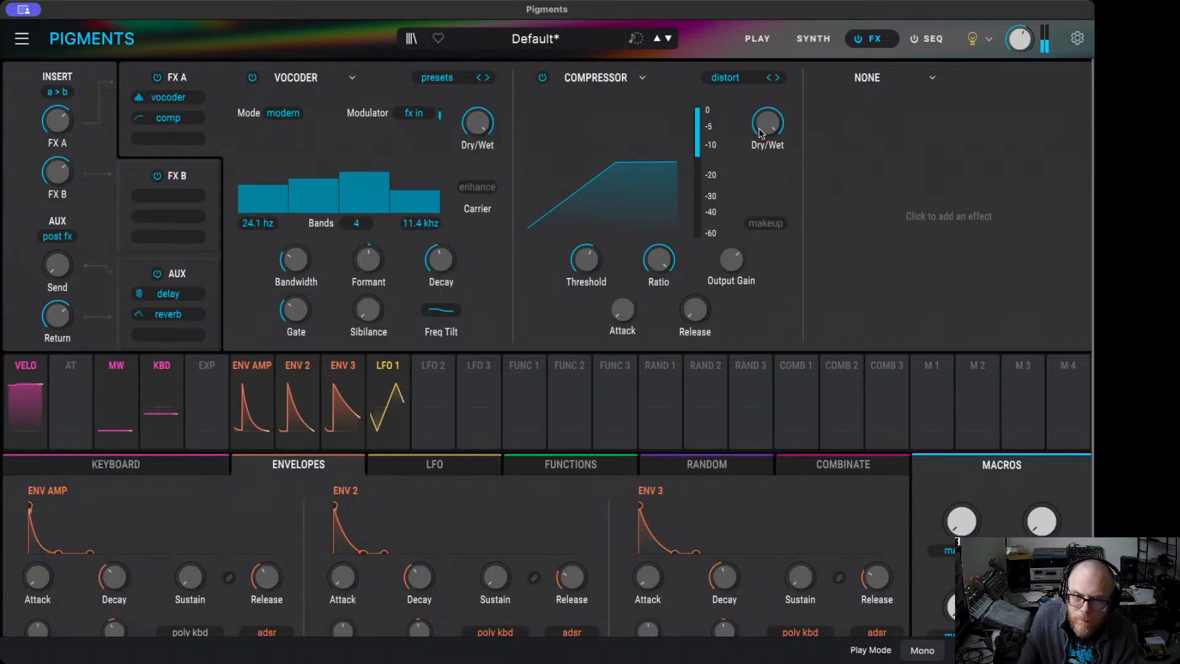
{"action": "left_click", "coordinate": [777, 78]}
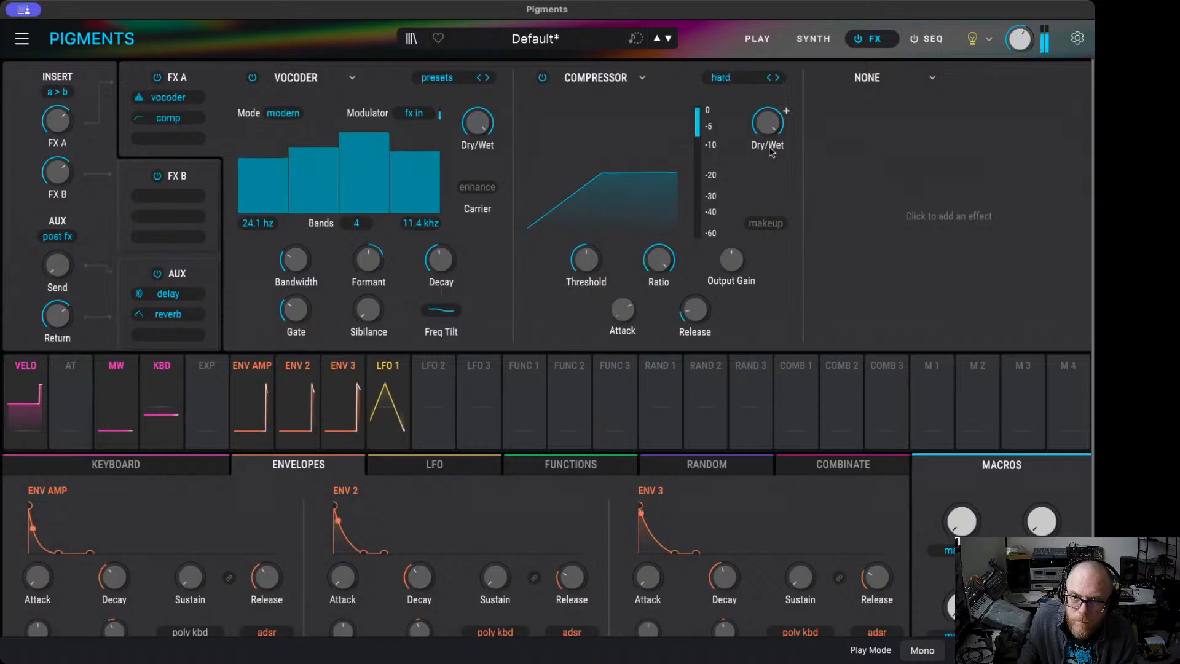
{"action": "left_click", "coordinate": [777, 78]}
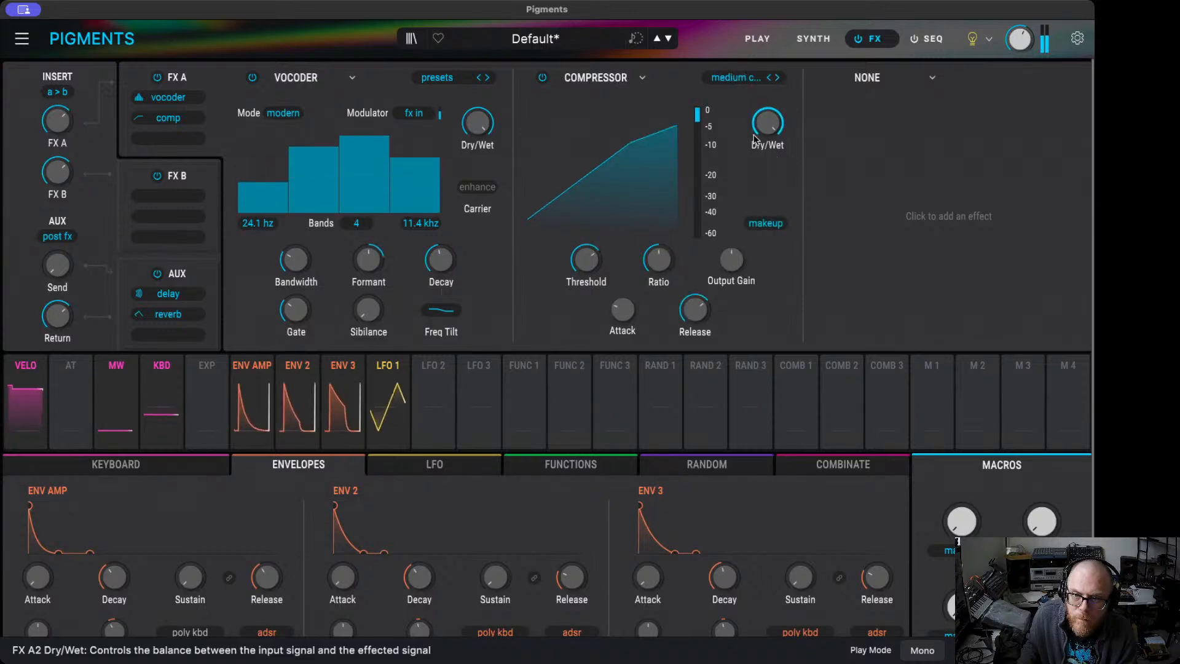
{"action": "mouse_move", "coordinate": [733, 259]}
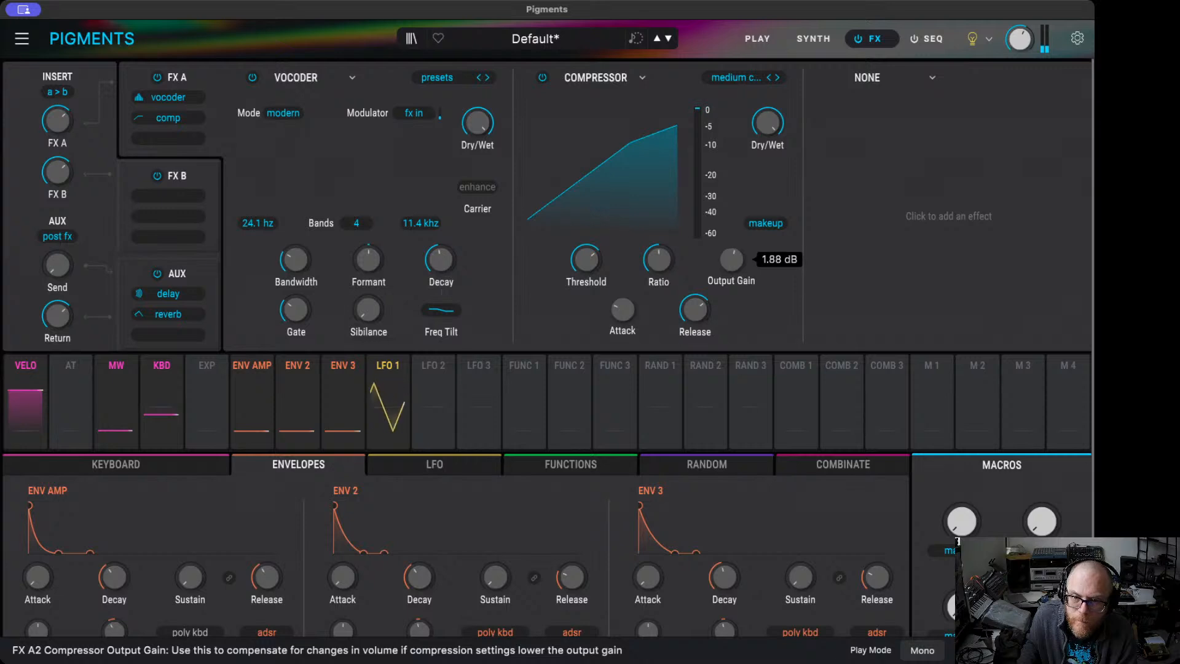
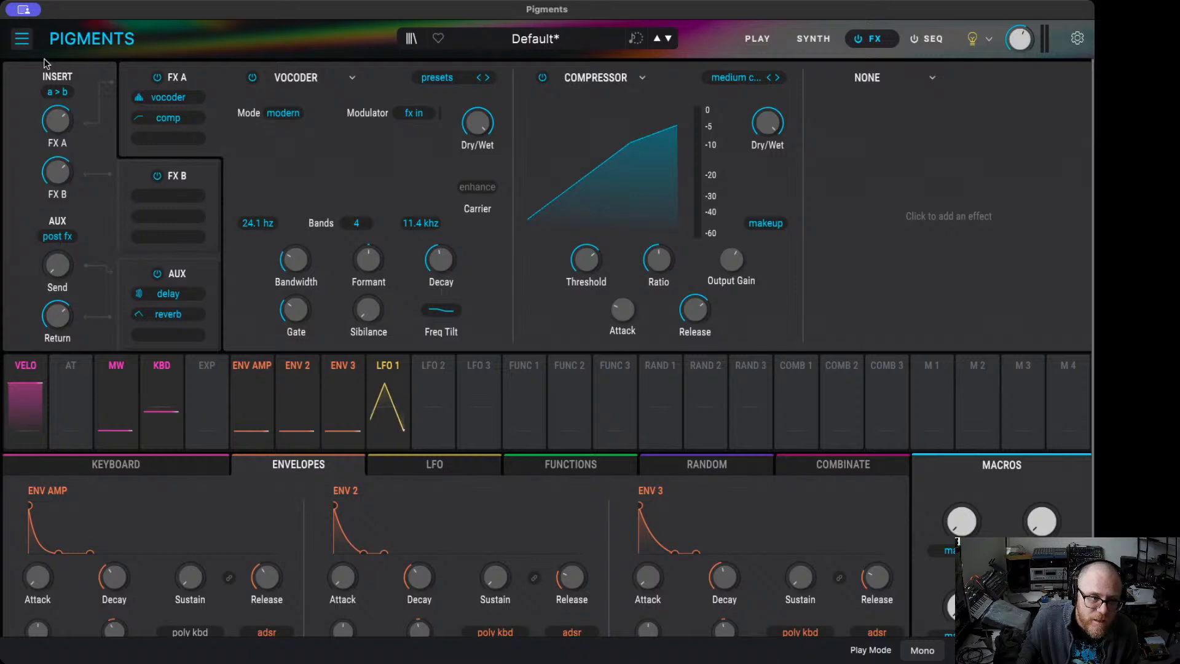
- Start saving the patch as a new preset named "Perc Howl" and enter the author's name
{"action": "key", "text": "super+shift+s"}
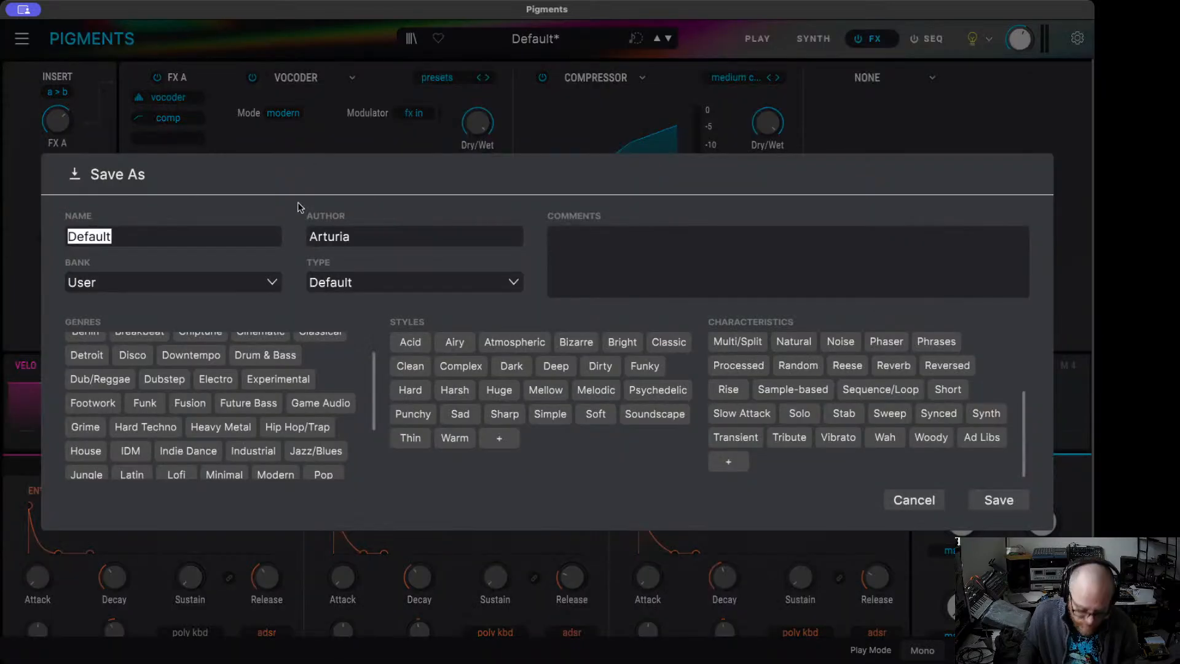
{"action": "type", "text": "Perc Howl"}
{"action": "key", "text": "Tab"}
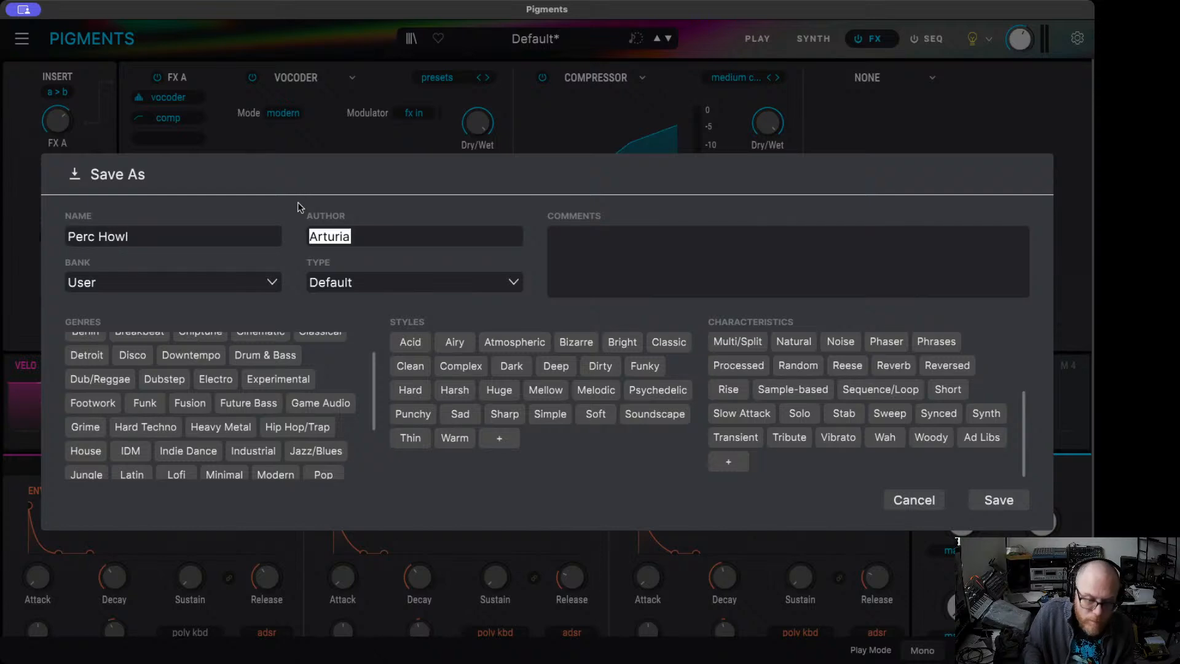
{"action": "type", "text": "Ether Diver"}
{"action": "key", "text": "Tab"}
{"action": "key", "text": "Tab"}
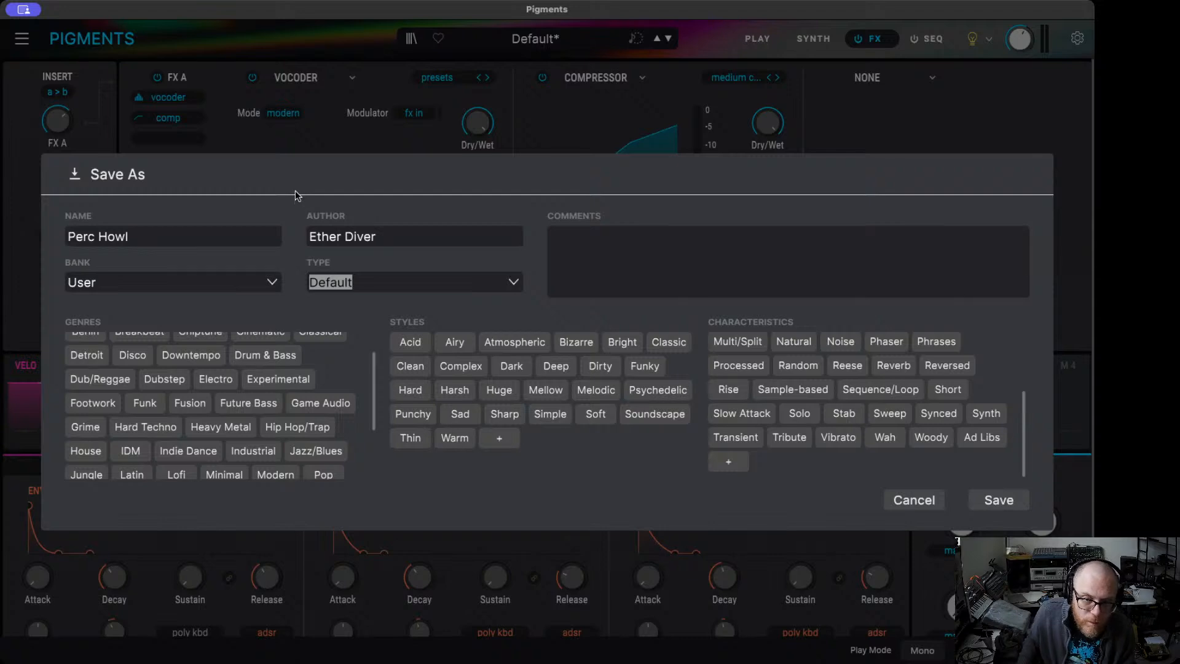
- Tag the preset with the genres Dubstep, Electro, Experimental, Industrial, Lofi and Techno
{"action": "left_click", "coordinate": [213, 384]}
{"action": "left_click", "coordinate": [169, 383]}
{"action": "left_click", "coordinate": [282, 385]}
{"action": "scroll", "coordinate": [264, 448], "scroll_direction": "down", "scroll_amount": 2}
{"action": "left_click", "coordinate": [176, 420]}
{"action": "left_click", "coordinate": [234, 470]}
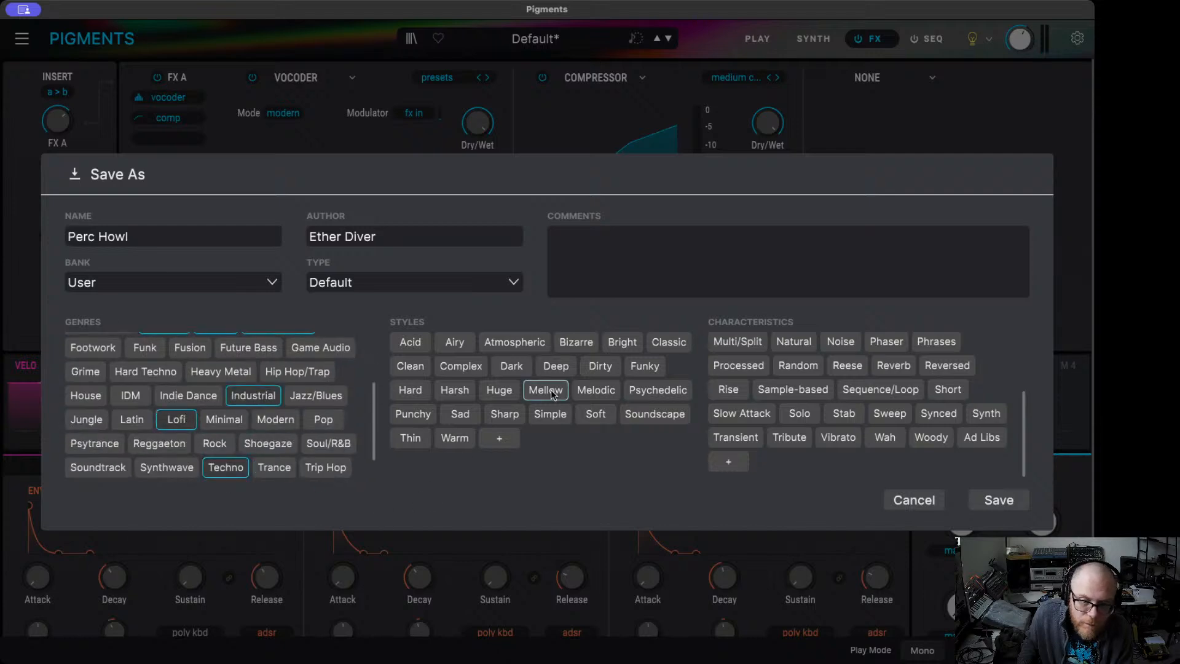
- Tag the preset with the Harsh style and the Noise characteristic, and save it
{"action": "left_click", "coordinate": [456, 391]}
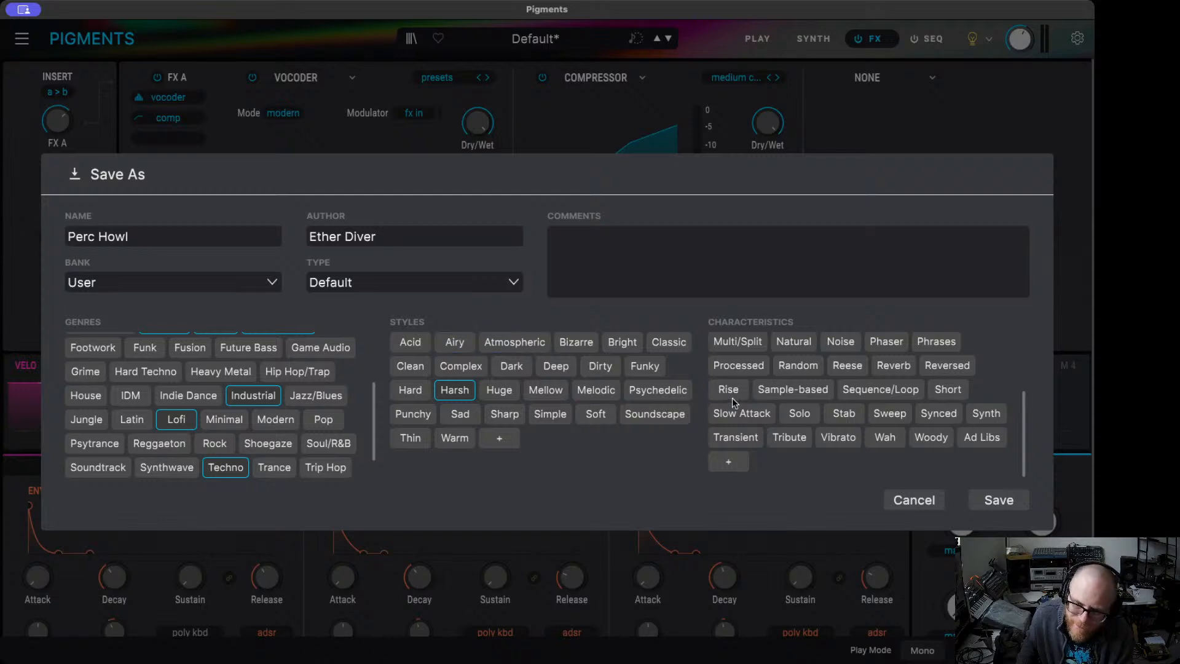
{"action": "scroll", "coordinate": [940, 430], "scroll_direction": "up", "scroll_amount": 3}
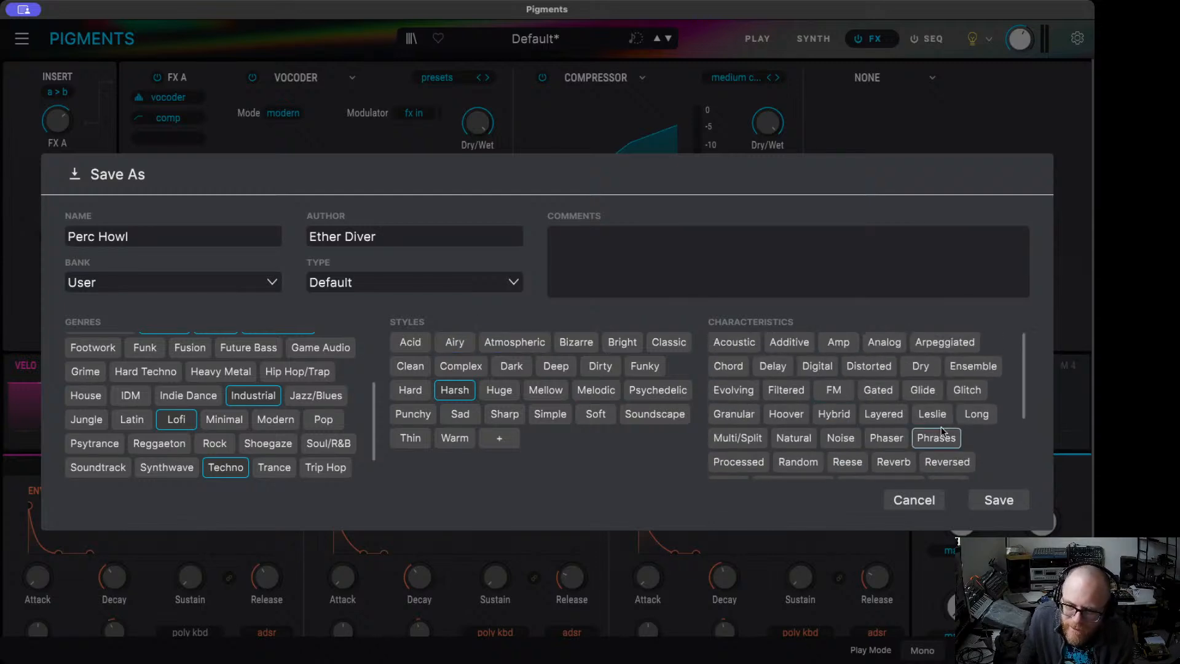
{"action": "left_click", "coordinate": [840, 437]}
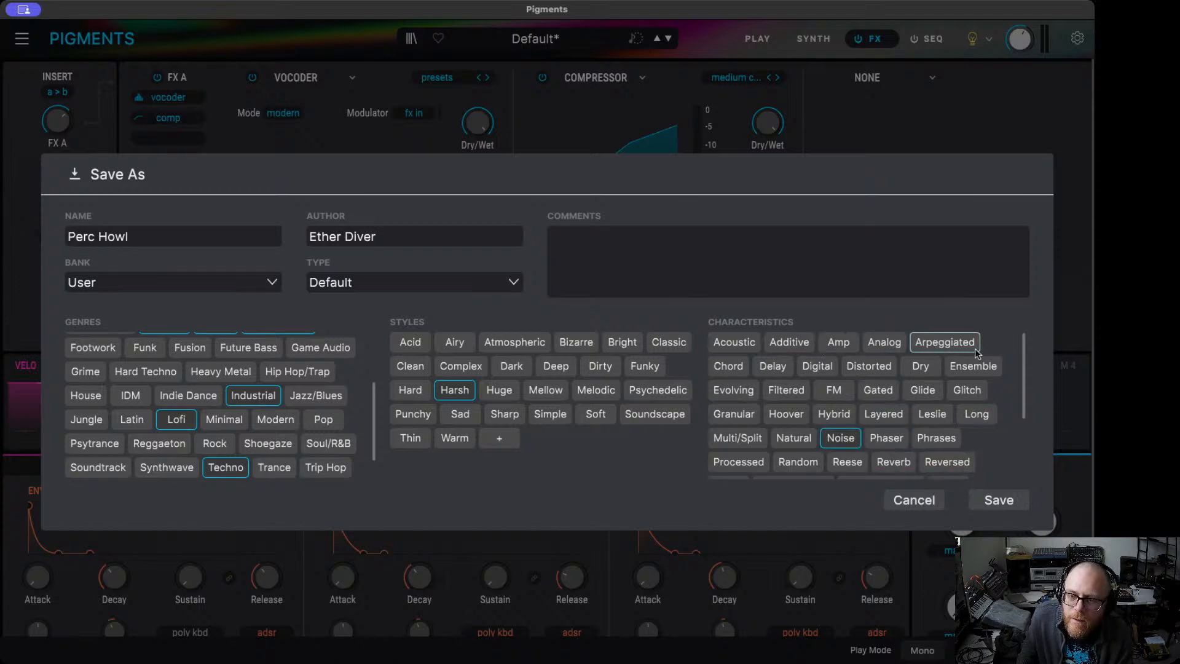
{"action": "scroll", "coordinate": [977, 409], "scroll_direction": "down", "scroll_amount": 4}
{"action": "left_click", "coordinate": [998, 499]}
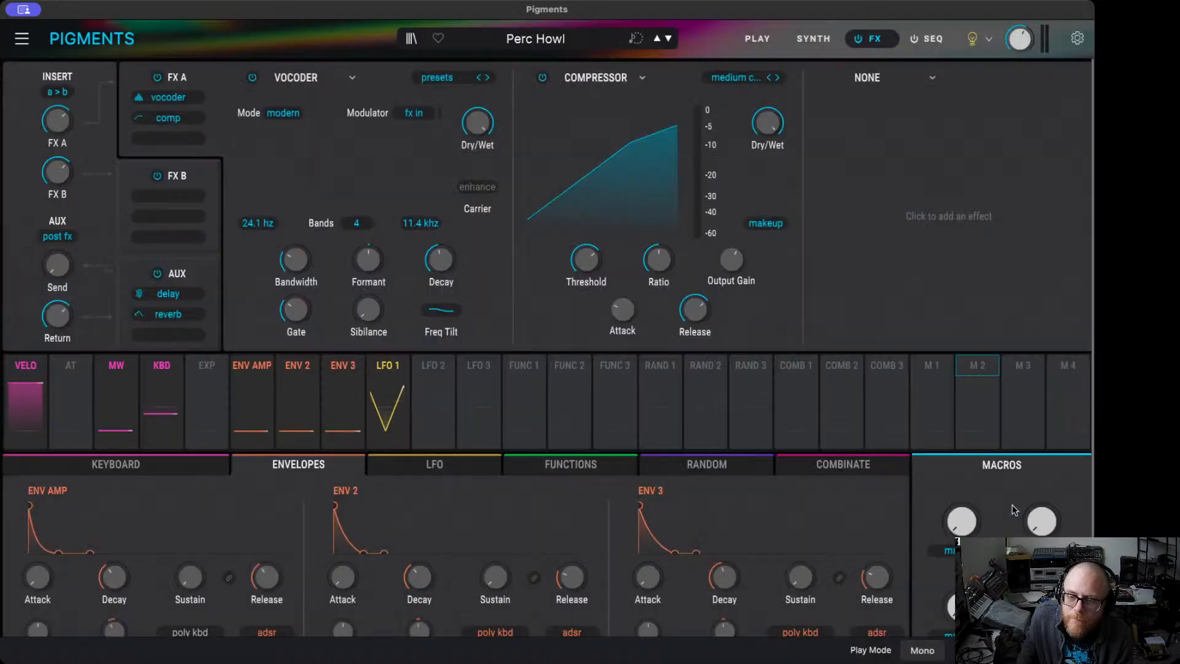
- Start a new patch from the Default preset and change Engine 1 to the Sample type
{"action": "mouse_move", "coordinate": [623, 312]}
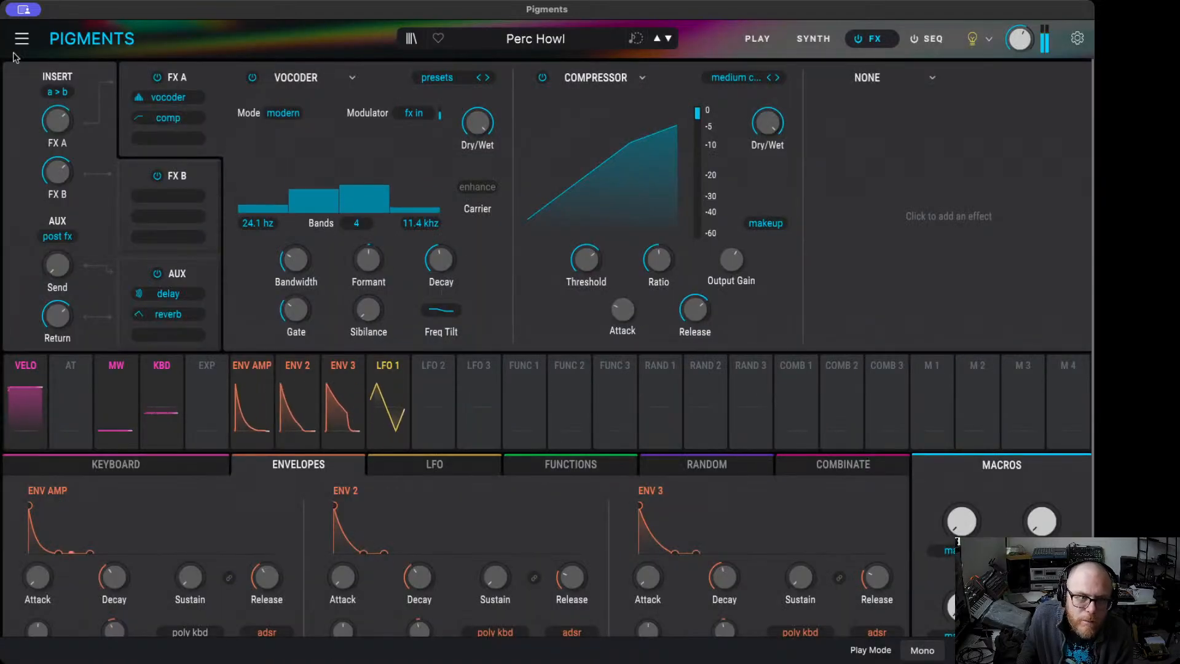
{"action": "left_click", "coordinate": [43, 56]}
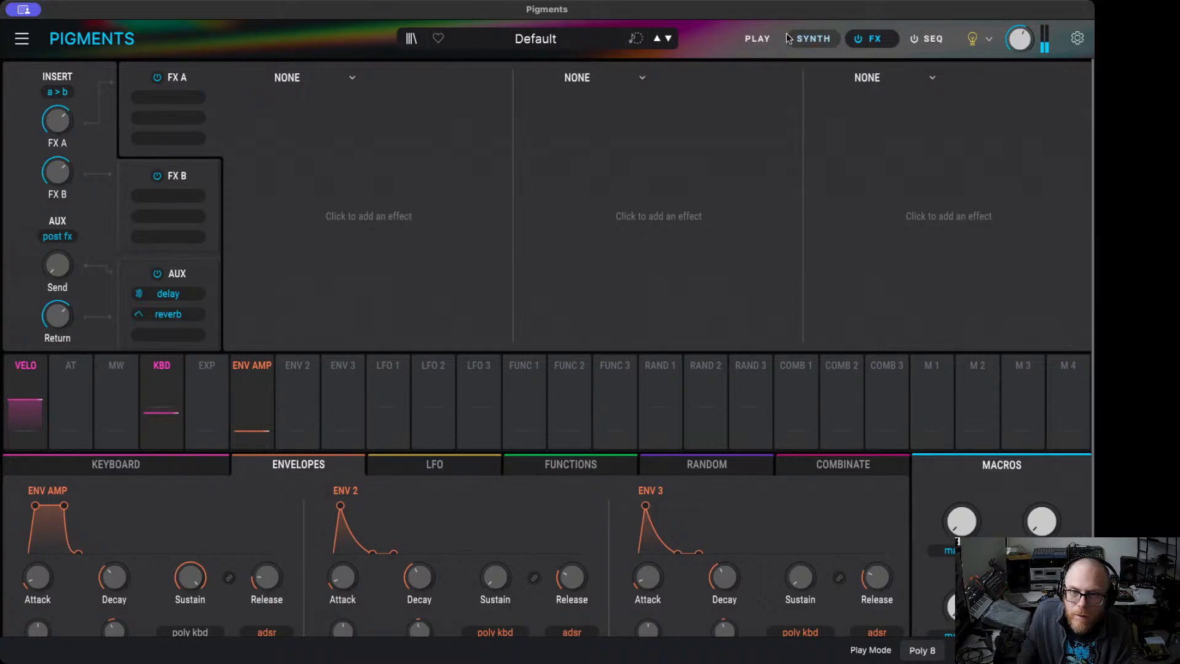
{"action": "left_click", "coordinate": [811, 39]}
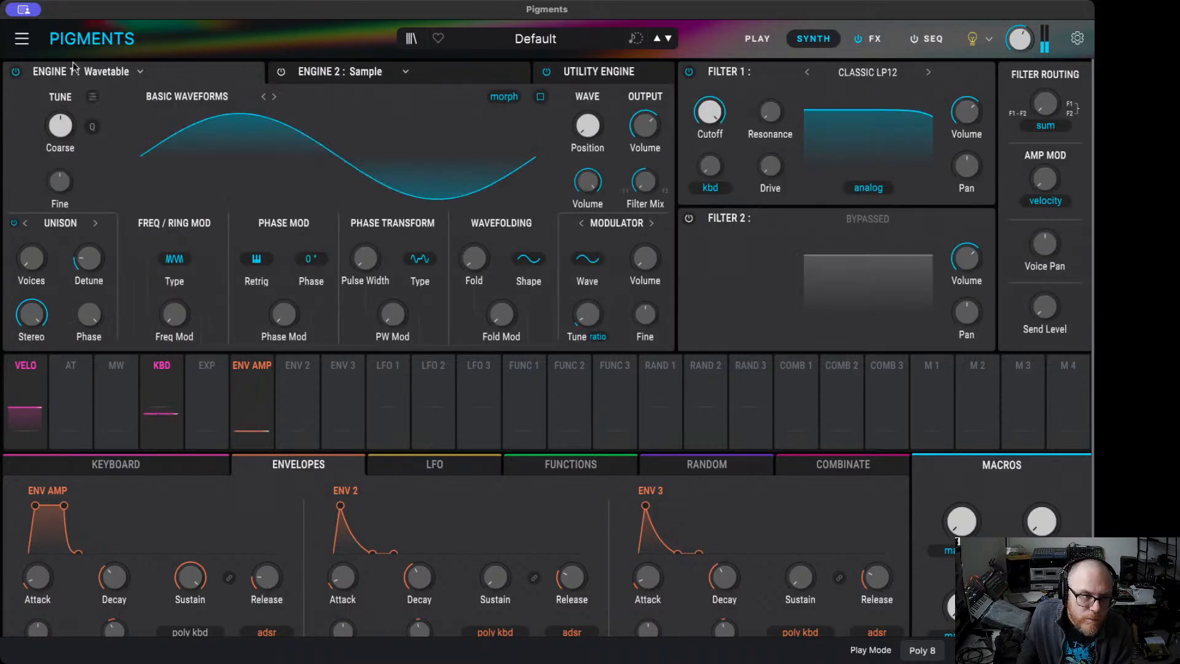
{"action": "left_click", "coordinate": [114, 72]}
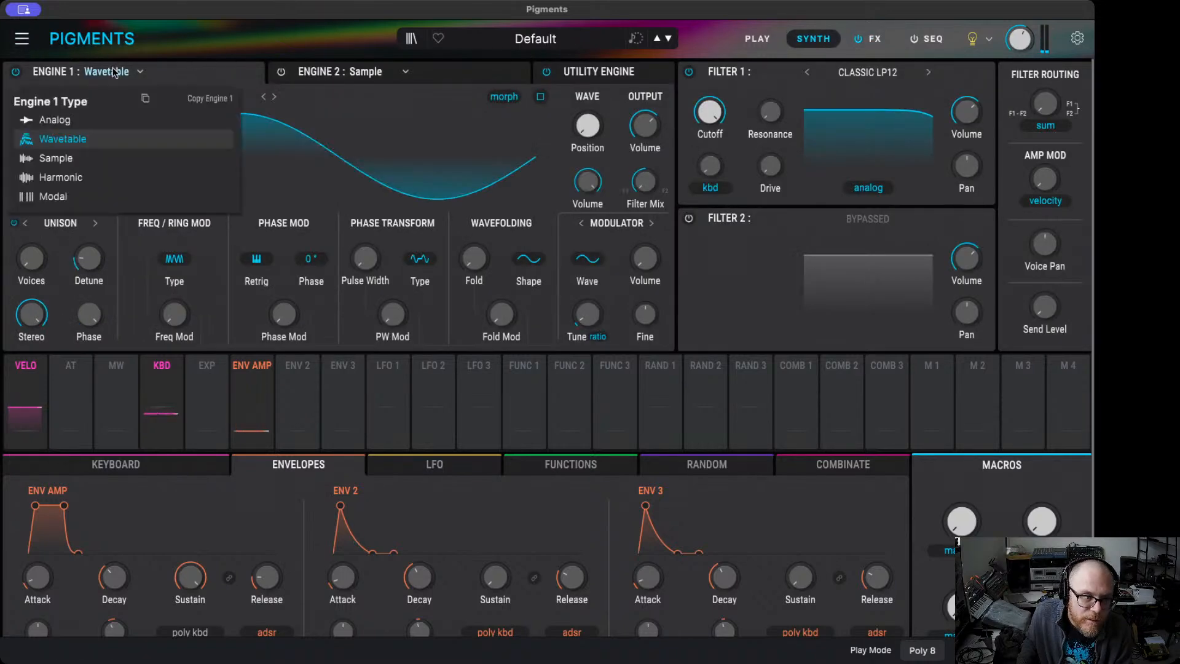
{"action": "left_click", "coordinate": [106, 159]}
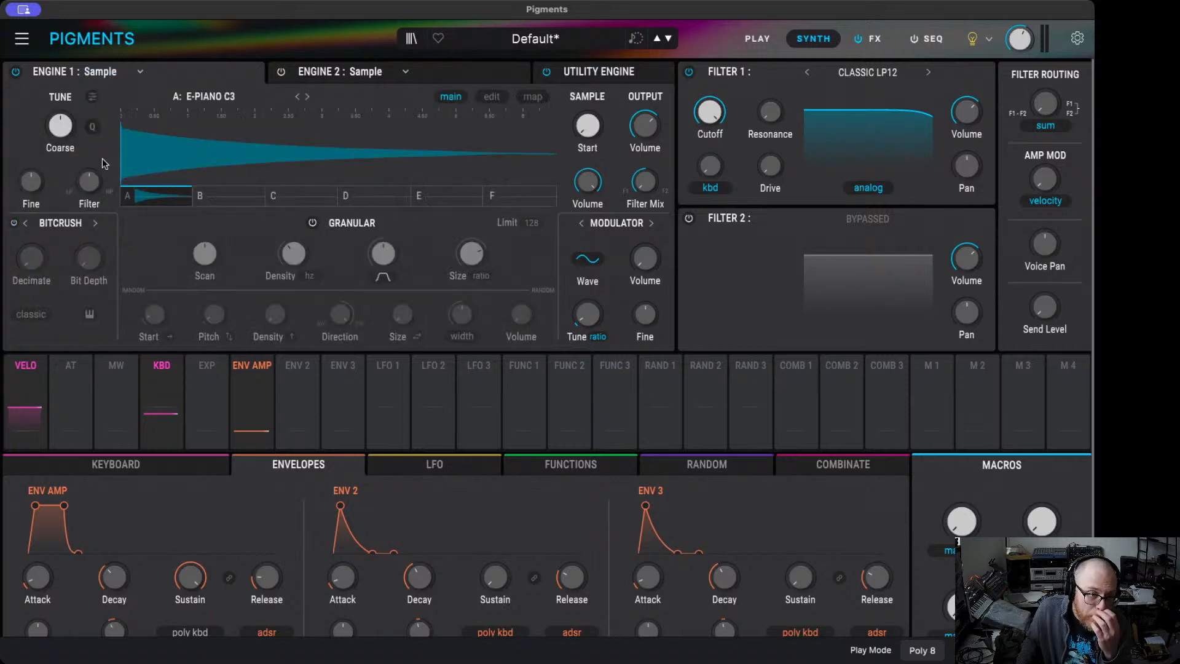
- Audition Engine 1's Drums & Percussion samples, including claps, drum loops, hangs and kicks
{"action": "left_click", "coordinate": [210, 104]}
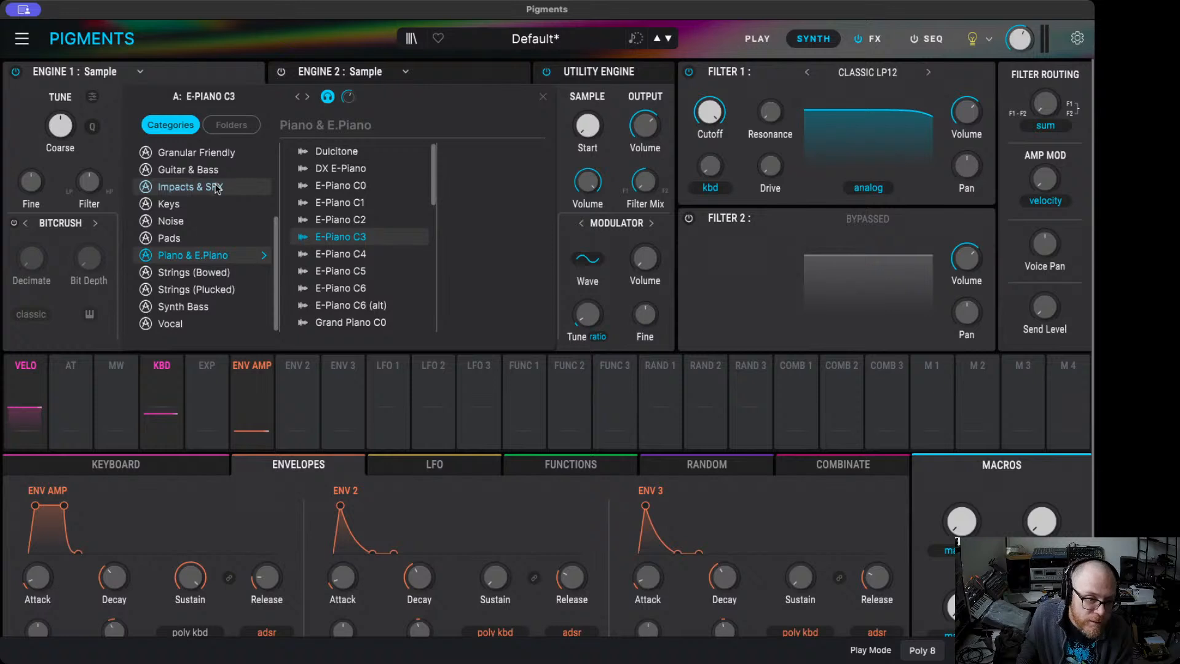
{"action": "scroll", "coordinate": [210, 247], "scroll_direction": "up", "scroll_amount": 3}
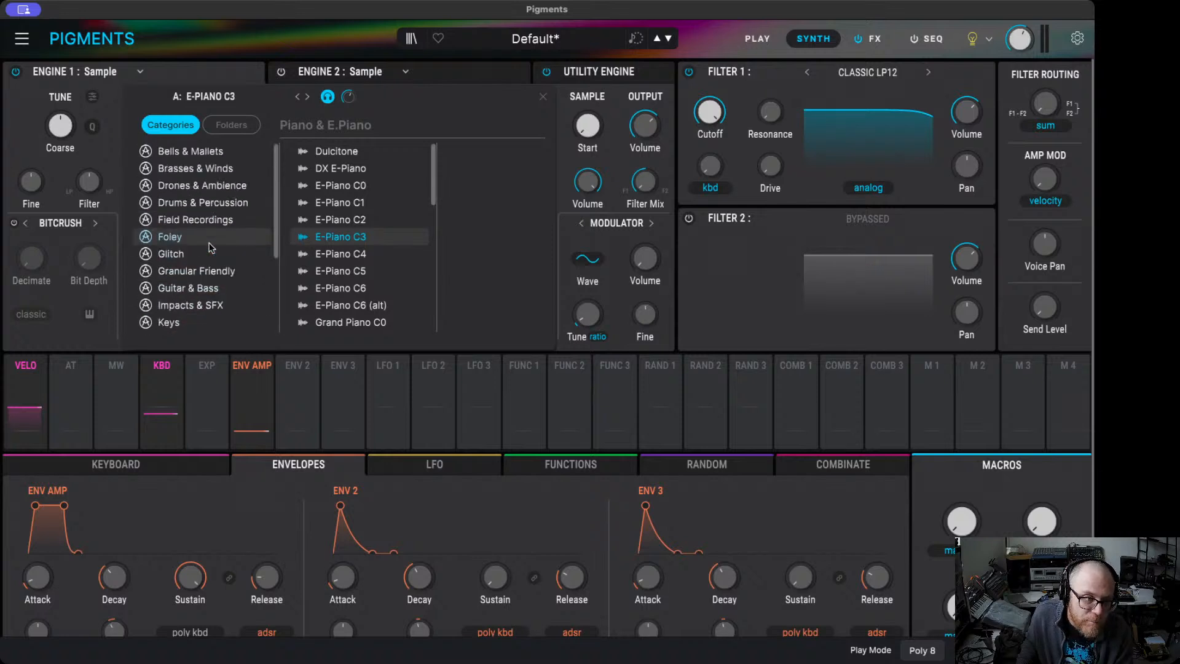
{"action": "left_click", "coordinate": [228, 209]}
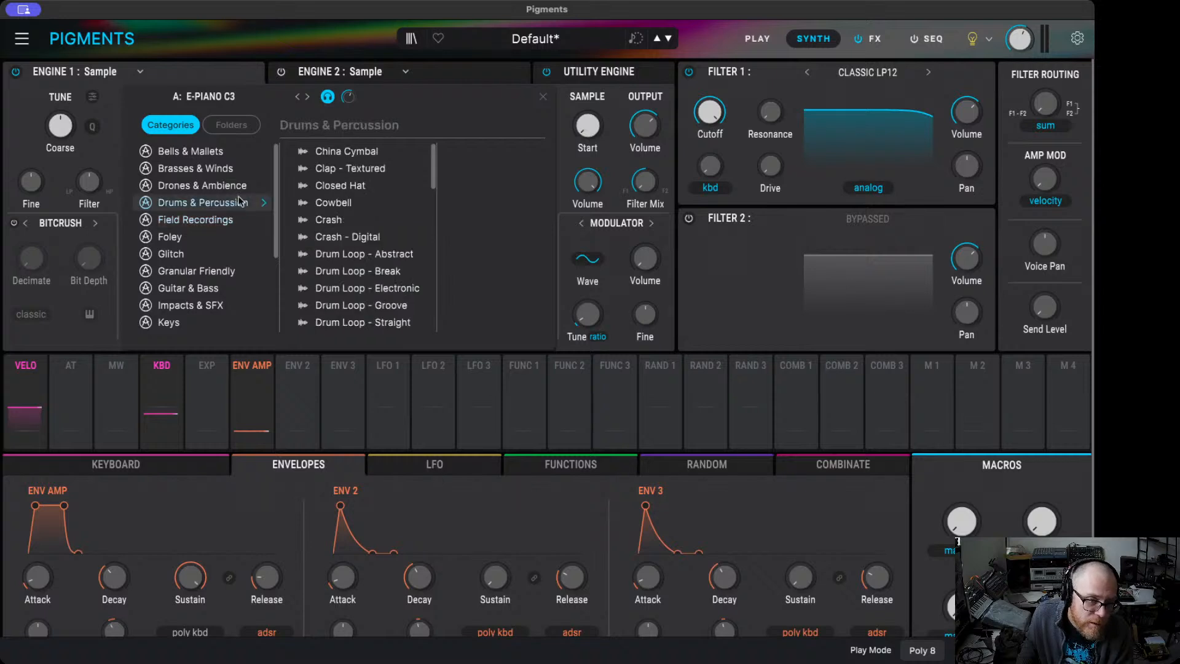
{"action": "left_click", "coordinate": [347, 168]}
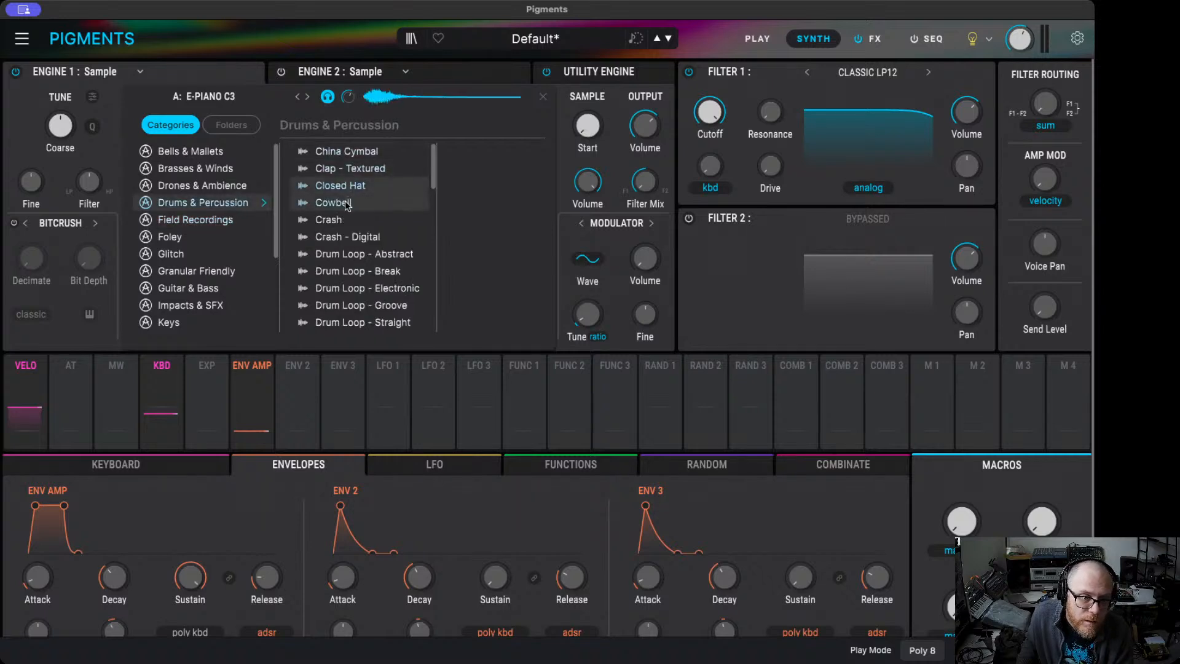
{"action": "scroll", "coordinate": [380, 239], "scroll_direction": "down", "scroll_amount": 4}
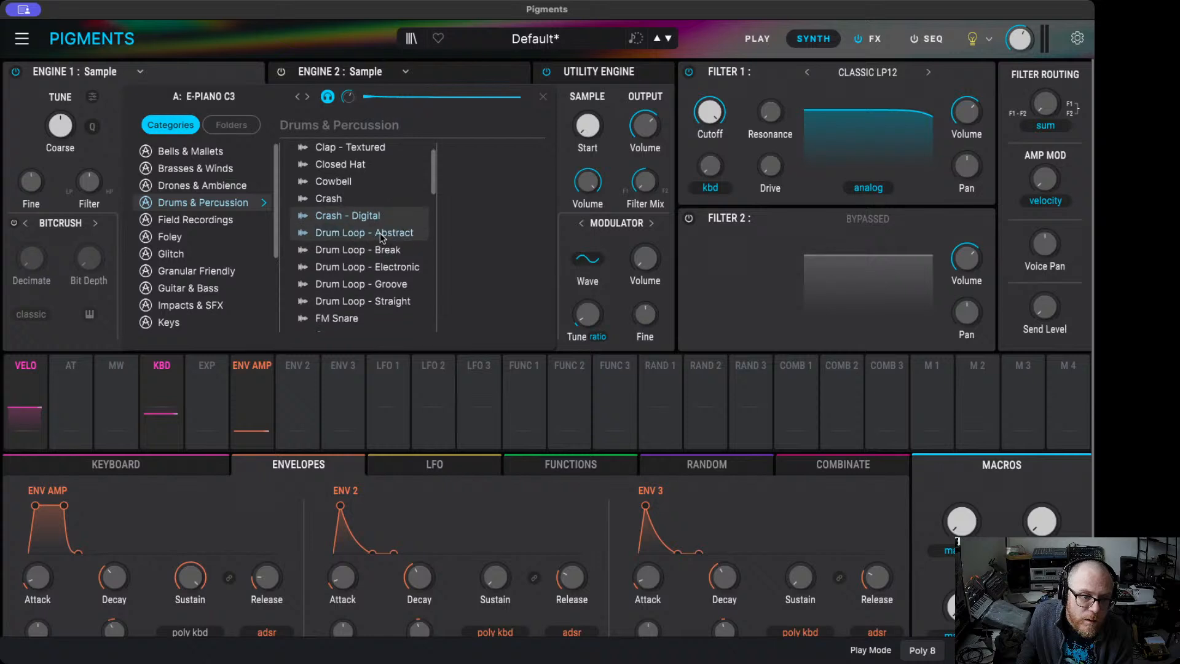
{"action": "left_click", "coordinate": [380, 230]}
{"action": "left_click", "coordinate": [374, 266]}
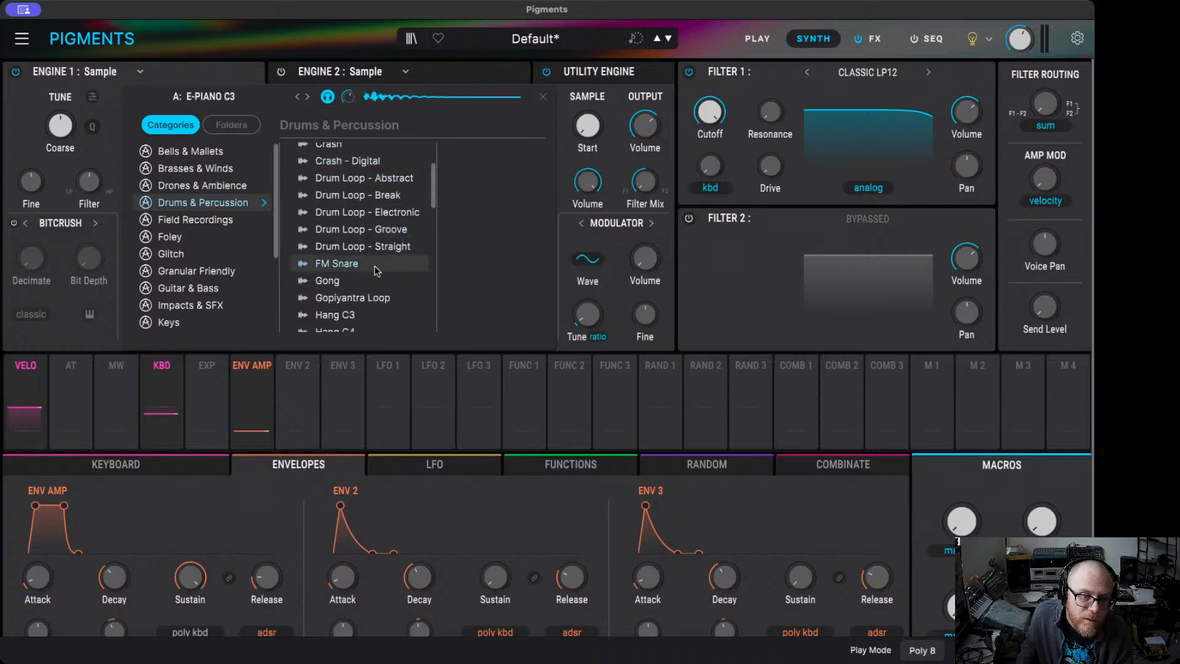
{"action": "left_click", "coordinate": [360, 281]}
{"action": "scroll", "coordinate": [368, 241], "scroll_direction": "down", "scroll_amount": 3}
{"action": "left_click", "coordinate": [368, 252]}
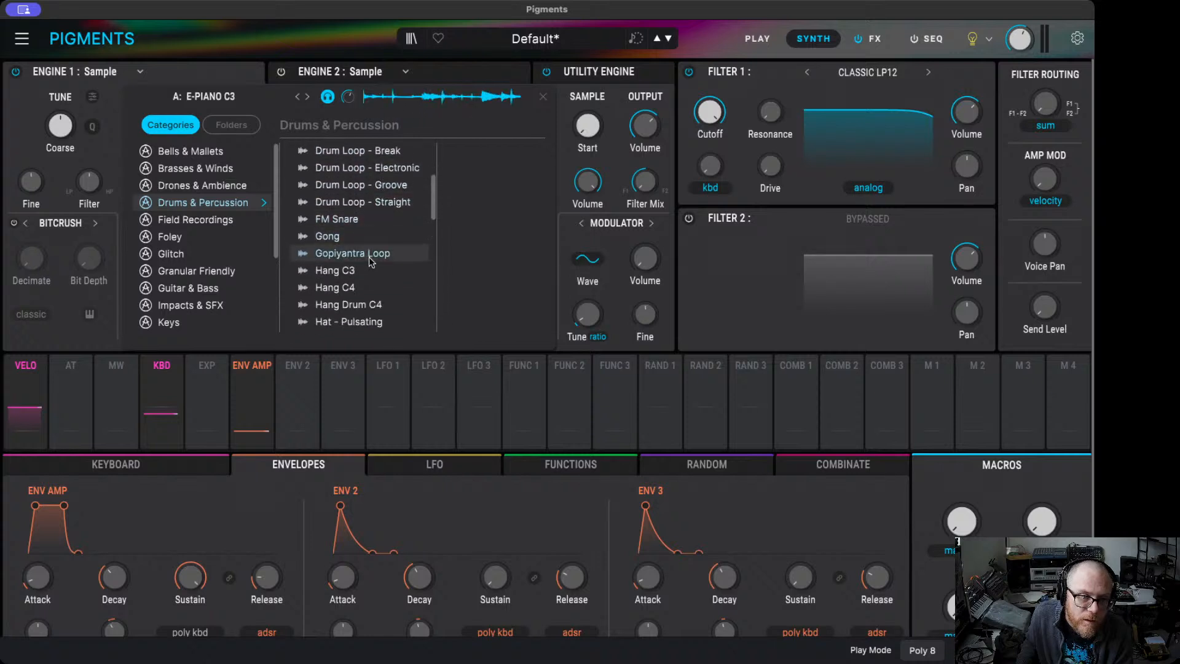
{"action": "left_click", "coordinate": [364, 270]}
{"action": "left_click", "coordinate": [361, 286]}
{"action": "scroll", "coordinate": [386, 264], "scroll_direction": "down", "scroll_amount": 1}
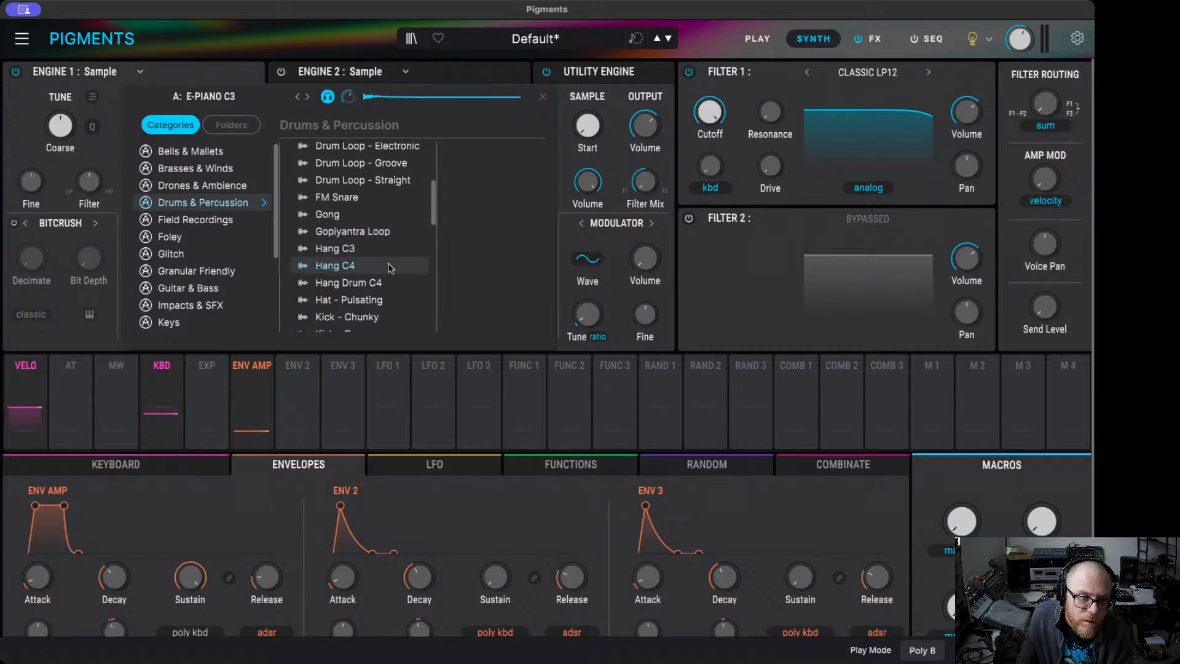
{"action": "left_click", "coordinate": [378, 277]}
{"action": "scroll", "coordinate": [378, 280], "scroll_direction": "down", "scroll_amount": 1}
{"action": "left_click", "coordinate": [371, 314]}
{"action": "scroll", "coordinate": [373, 275], "scroll_direction": "down", "scroll_amount": 5}
{"action": "left_click", "coordinate": [361, 253]}
{"action": "scroll", "coordinate": [355, 261], "scroll_direction": "down", "scroll_amount": 3}
{"action": "left_click", "coordinate": [352, 257]}
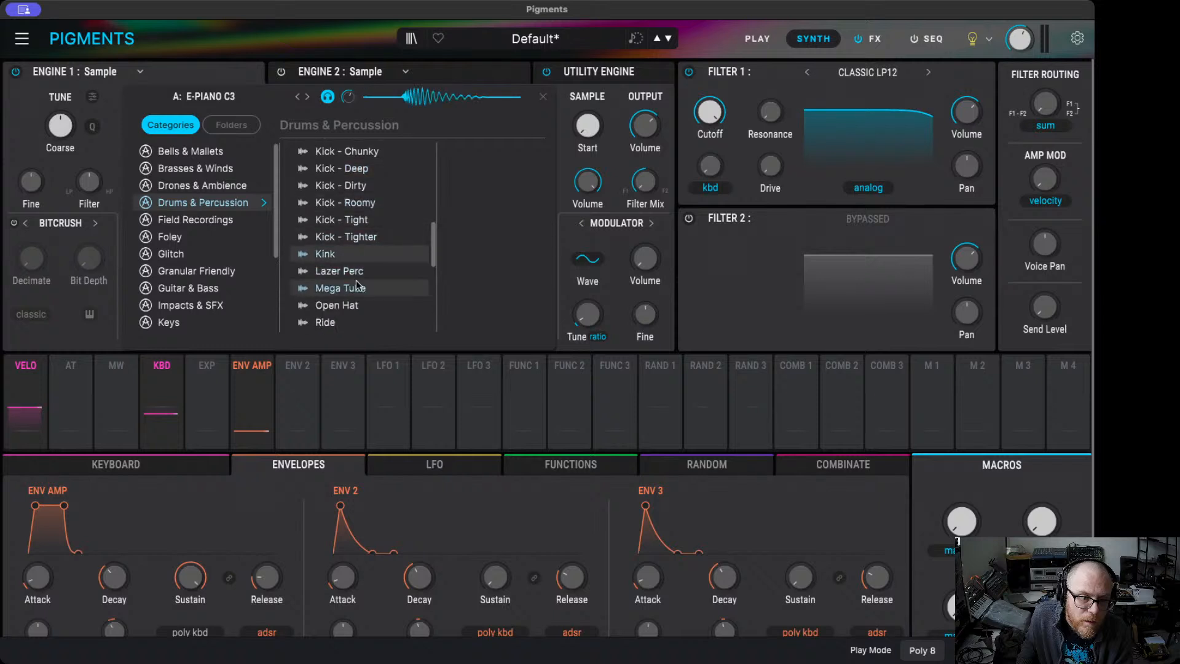
- Compare Lazer Perc, Mega Tube and Open Hat, and load Mega Tube into Engine 1's sample slot A
{"action": "left_click", "coordinate": [345, 275]}
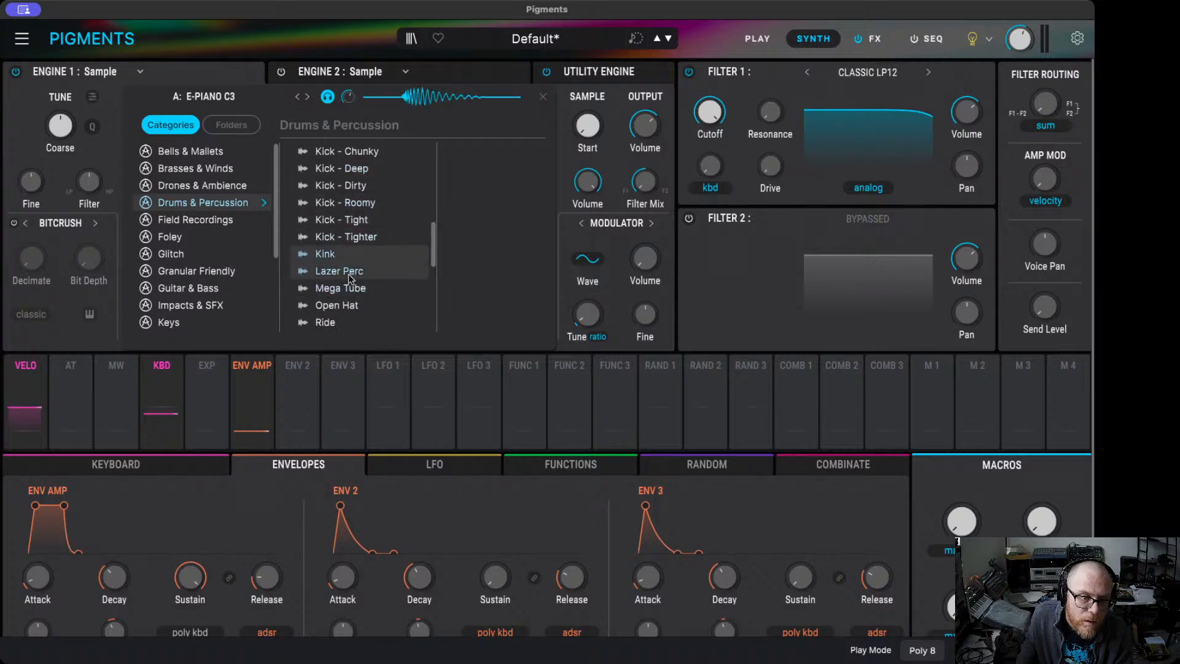
{"action": "left_click", "coordinate": [357, 288]}
{"action": "left_click", "coordinate": [360, 305]}
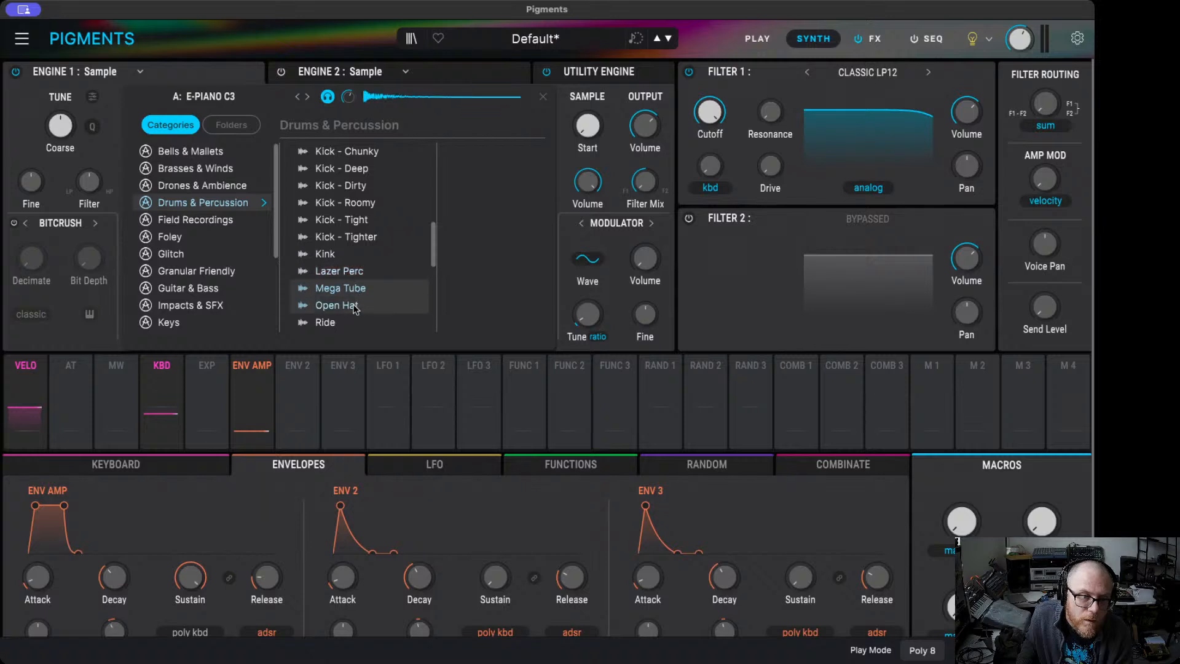
{"action": "left_click", "coordinate": [365, 290]}
{"action": "double_click", "coordinate": [365, 288]}
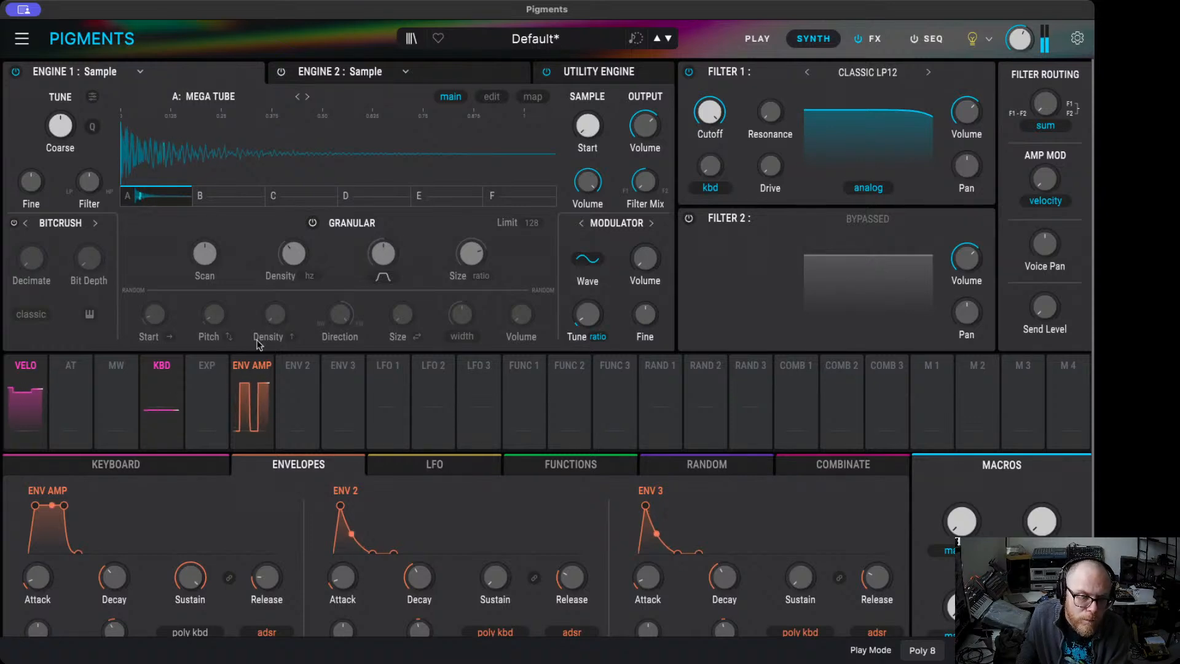
- Shape the Env Amp with minimum Sustain, a Decay of about 391 ms and a Release of about 1.49 s
{"action": "left_click_drag", "start_coordinate": [180, 588], "coordinate": [181, 626]}
{"action": "left_click_drag", "start_coordinate": [114, 593], "coordinate": [118, 582]}
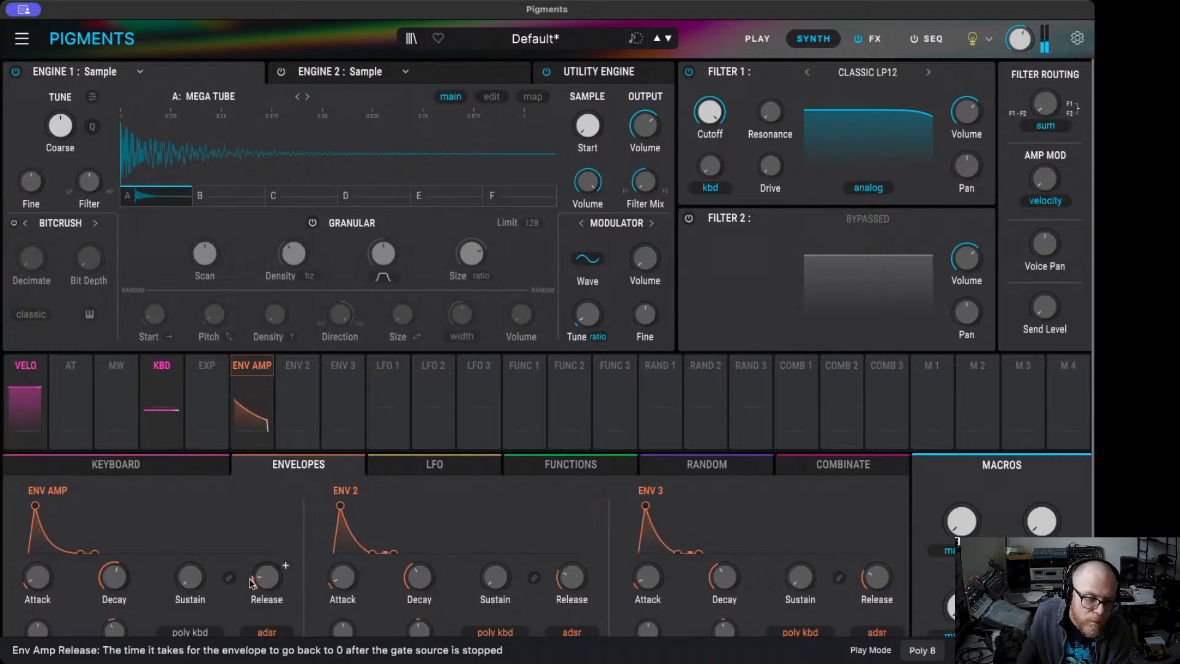
{"action": "left_click_drag", "start_coordinate": [268, 581], "coordinate": [265, 562]}
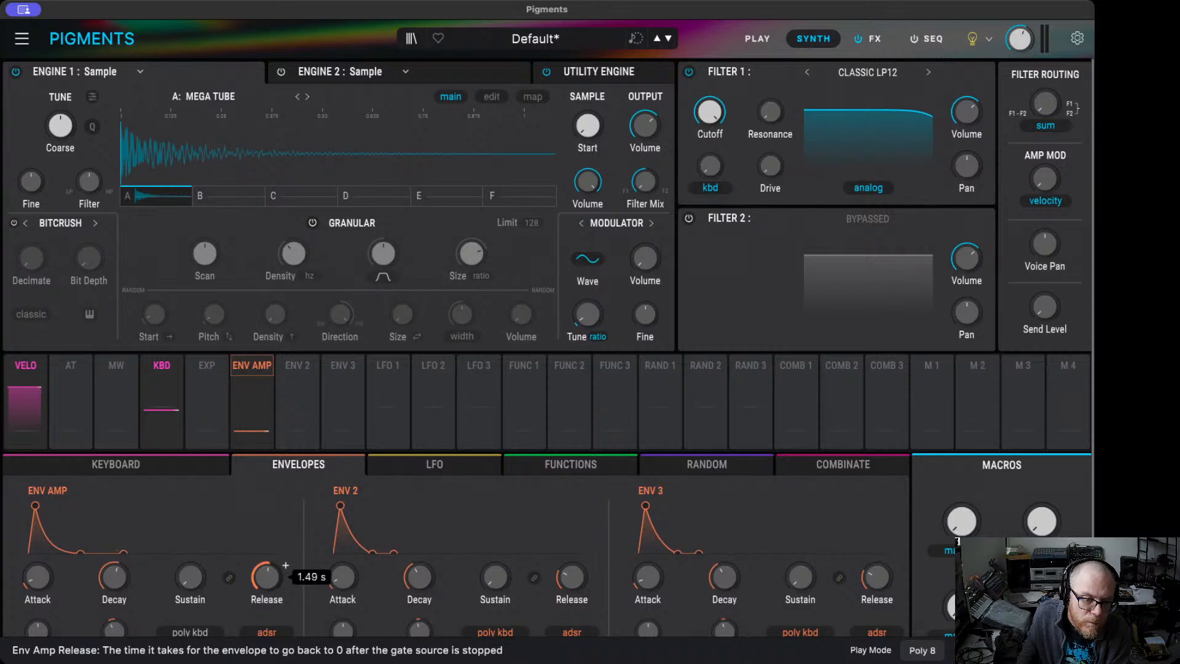
{"action": "mouse_move", "coordinate": [113, 577]}
{"action": "left_mouse_down"}
{"action": "mouse_move", "coordinate": [114, 597]}
{"action": "mouse_move", "coordinate": [118, 567]}
{"action": "left_mouse_up"}
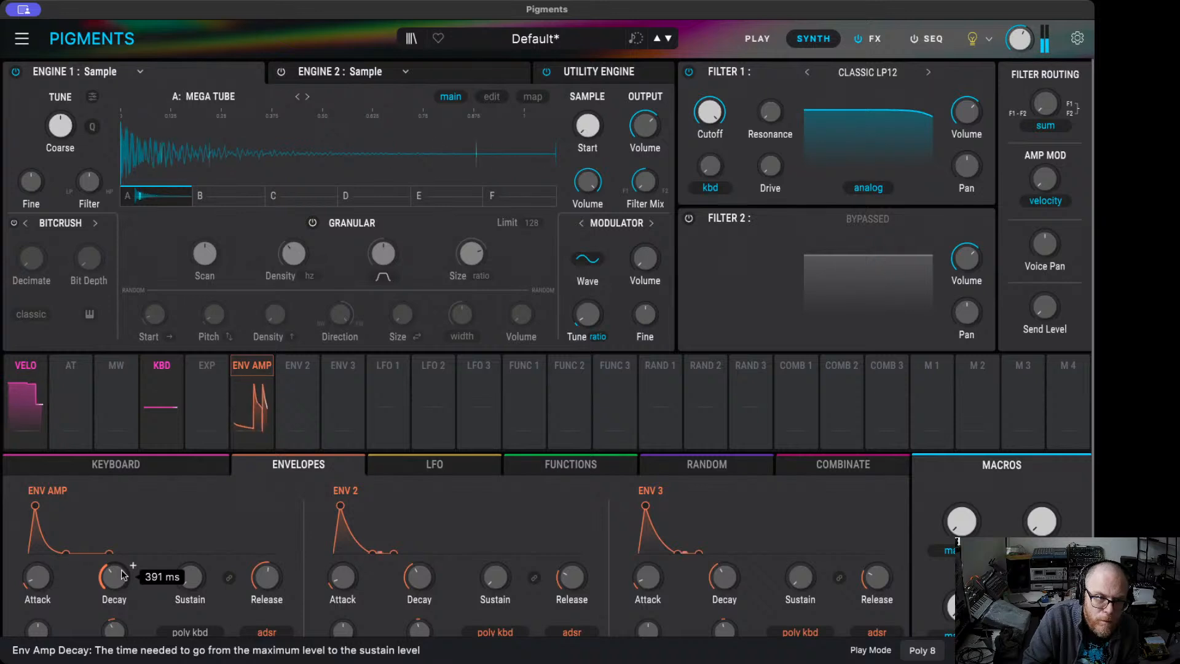
- Turn on the Utility Engine's sine oscillator, comparing the sound with it off and on
{"action": "left_click", "coordinate": [615, 72]}
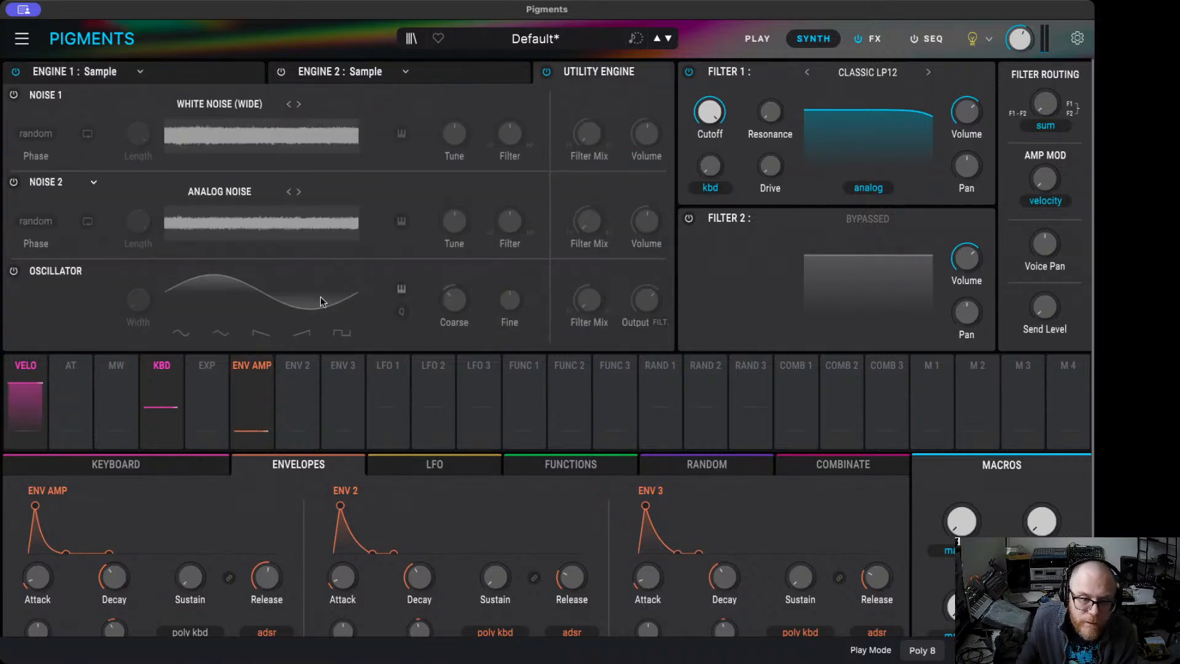
{"action": "left_click", "coordinate": [13, 270]}
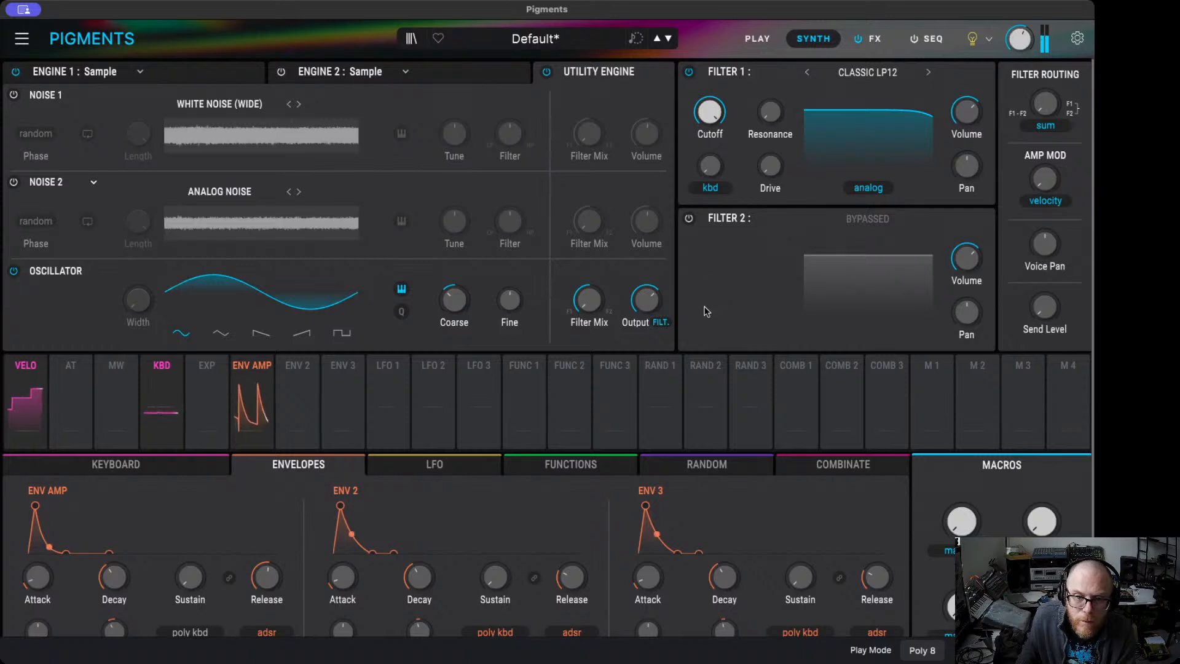
{"action": "left_click", "coordinate": [17, 274]}
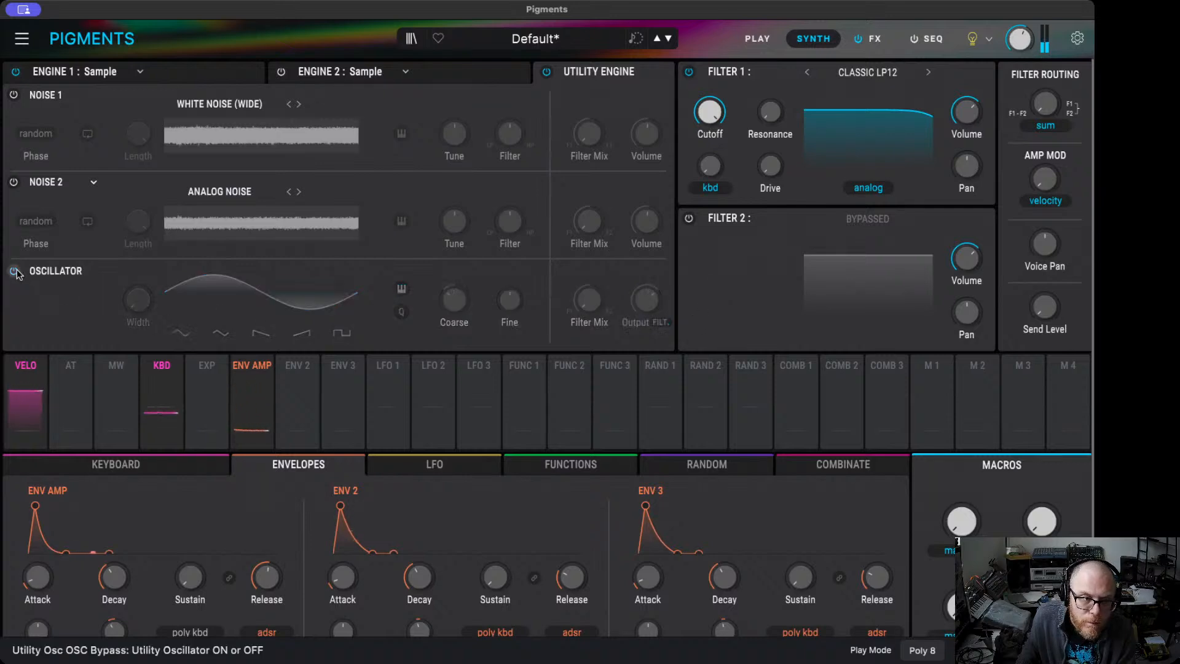
{"action": "left_click", "coordinate": [17, 274]}
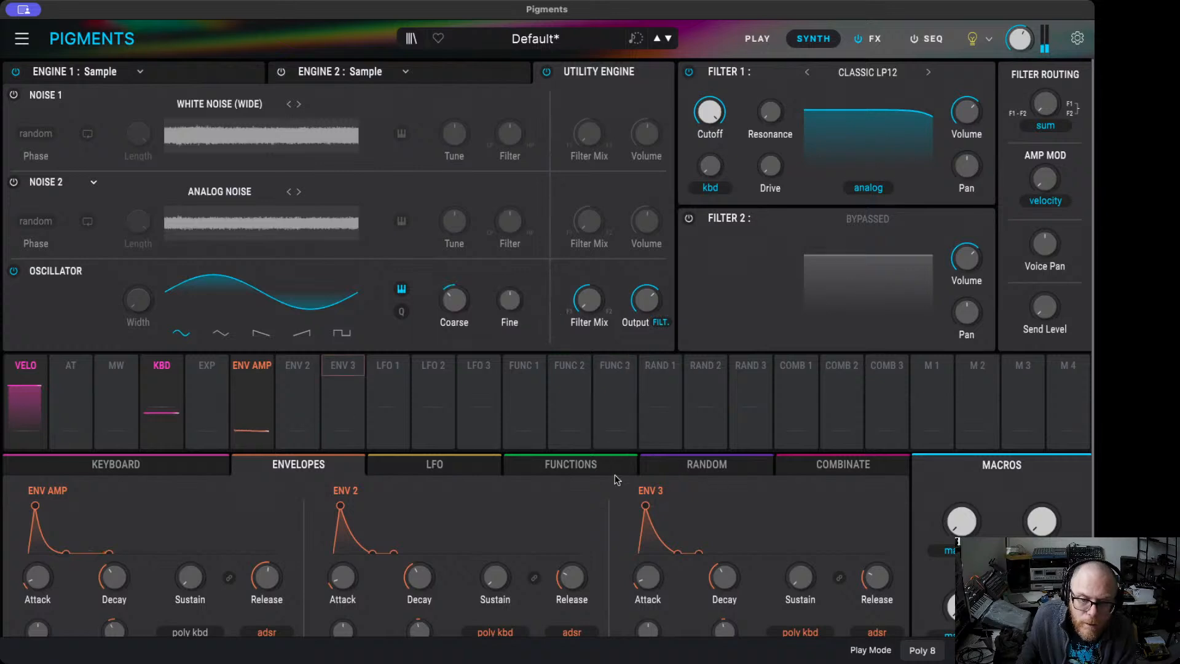
- Set Env 2's Attack to minimum and shorten its Decay and Release for a quick, snappy envelope
{"action": "left_click_drag", "start_coordinate": [340, 505], "coordinate": [335, 505]}
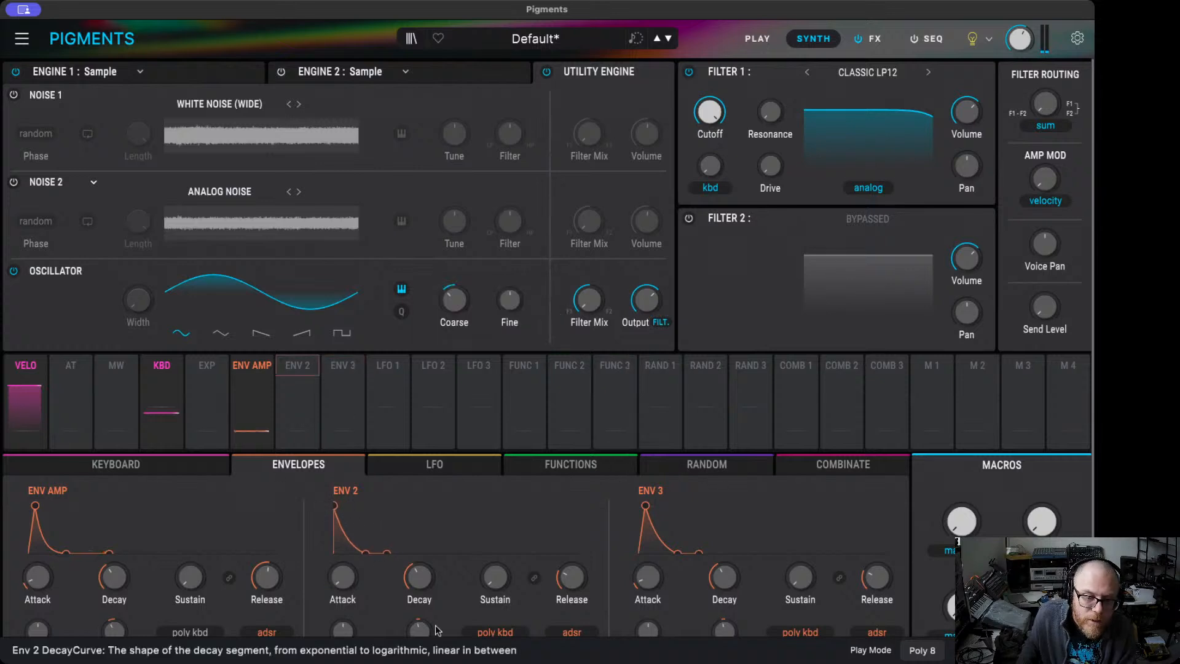
{"action": "scroll", "coordinate": [438, 564], "scroll_direction": "down", "scroll_amount": 5}
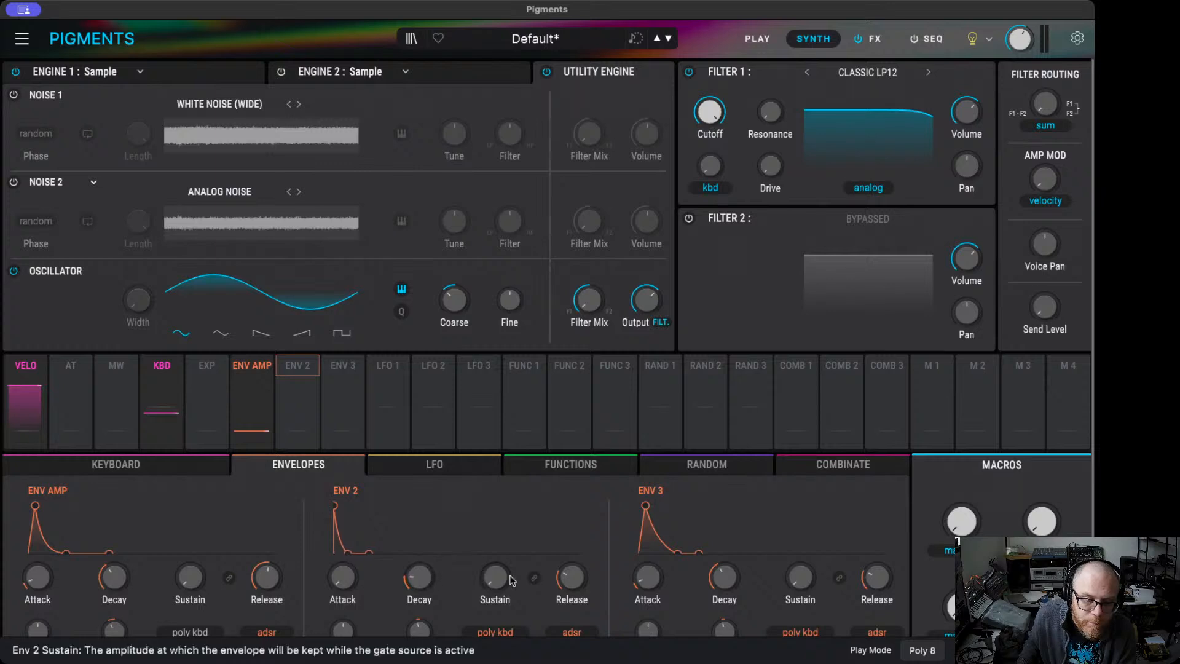
{"action": "mouse_move", "coordinate": [569, 583]}
{"action": "scroll", "coordinate": [591, 565], "scroll_direction": "down", "scroll_amount": 8}
{"action": "scroll", "coordinate": [591, 564], "scroll_direction": "up", "scroll_amount": 3}
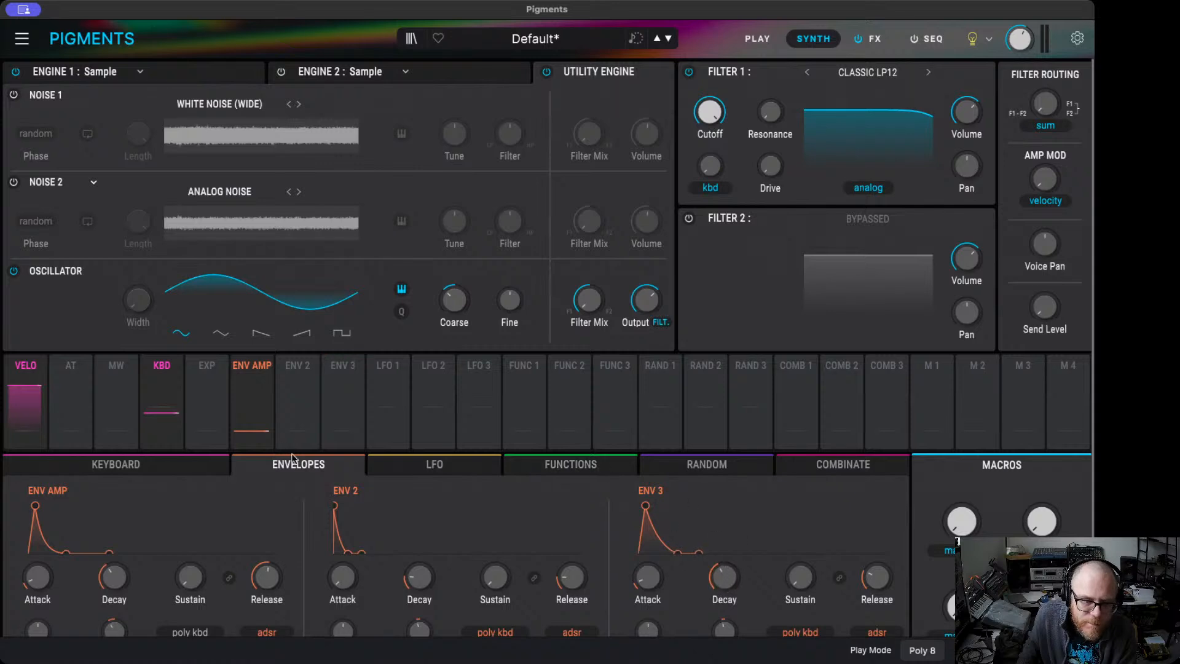
- Modulate the Utility oscillator's Coarse pitch with Env 2 by an amount of 0.47
{"action": "mouse_move", "coordinate": [505, 290]}
{"action": "left_click", "coordinate": [343, 378]}
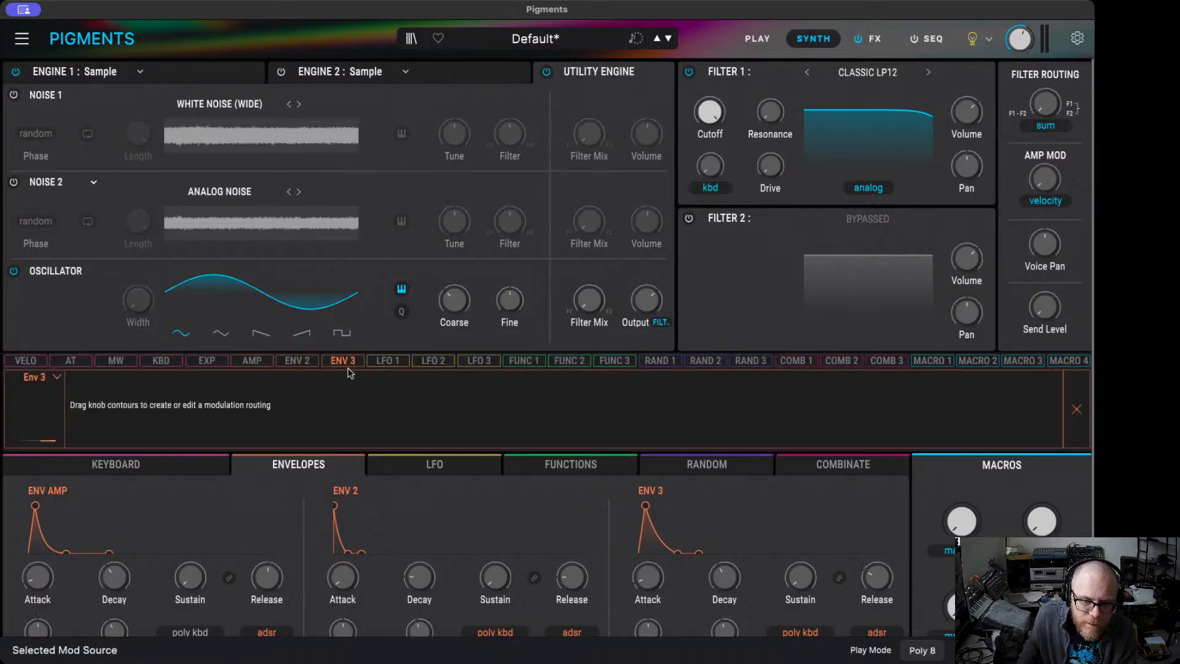
{"action": "left_click", "coordinate": [297, 361]}
{"action": "mouse_move", "coordinate": [453, 287]}
{"action": "left_click_drag", "start_coordinate": [453, 287], "coordinate": [454, 281]}
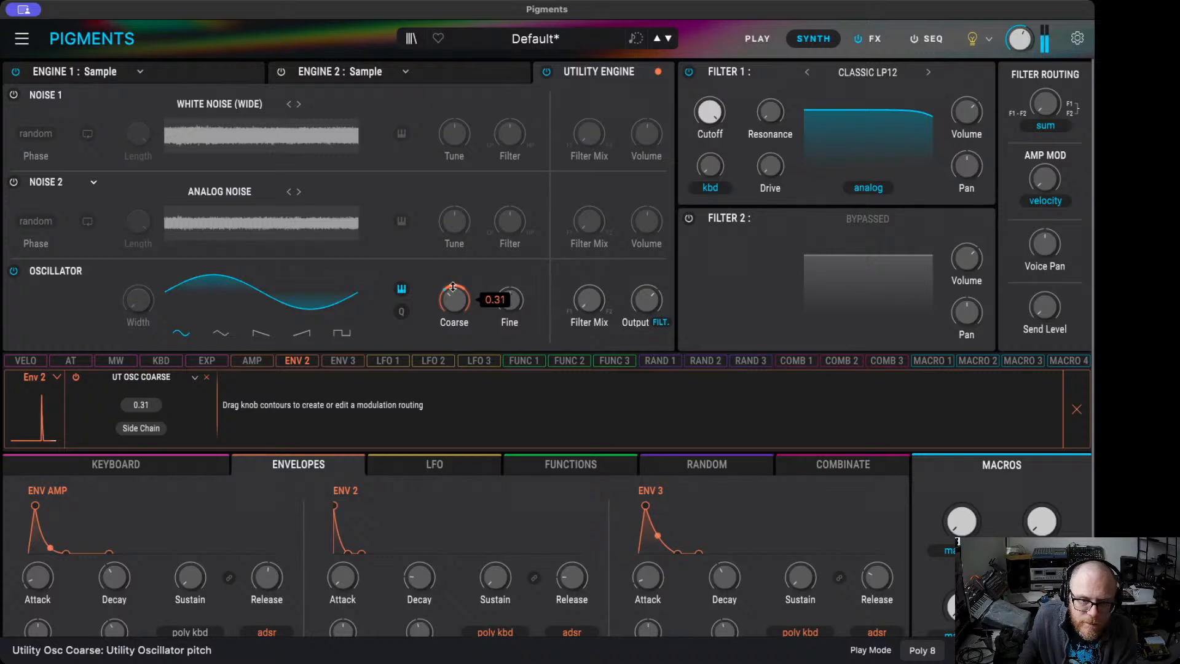
{"action": "left_click_drag", "start_coordinate": [453, 287], "coordinate": [453, 283]}
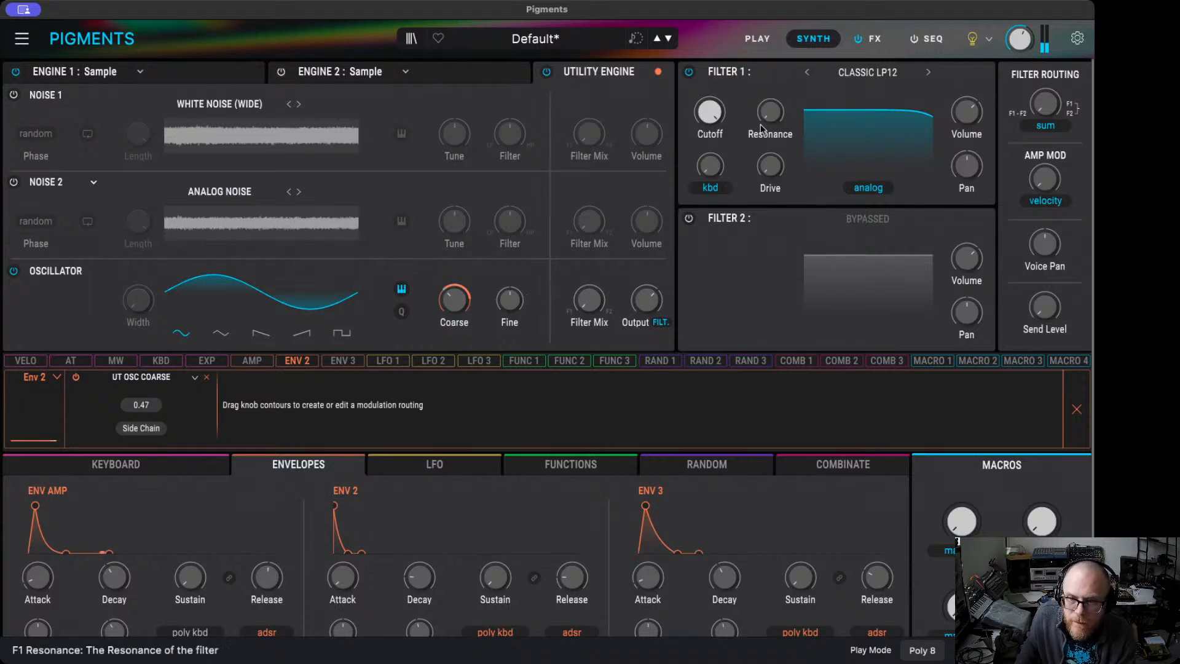
- Set Filter 1 to Classic Lowpass 24, add some Resonance and lower the Cutoff to about 3072 Hz
{"action": "left_click", "coordinate": [856, 73]}
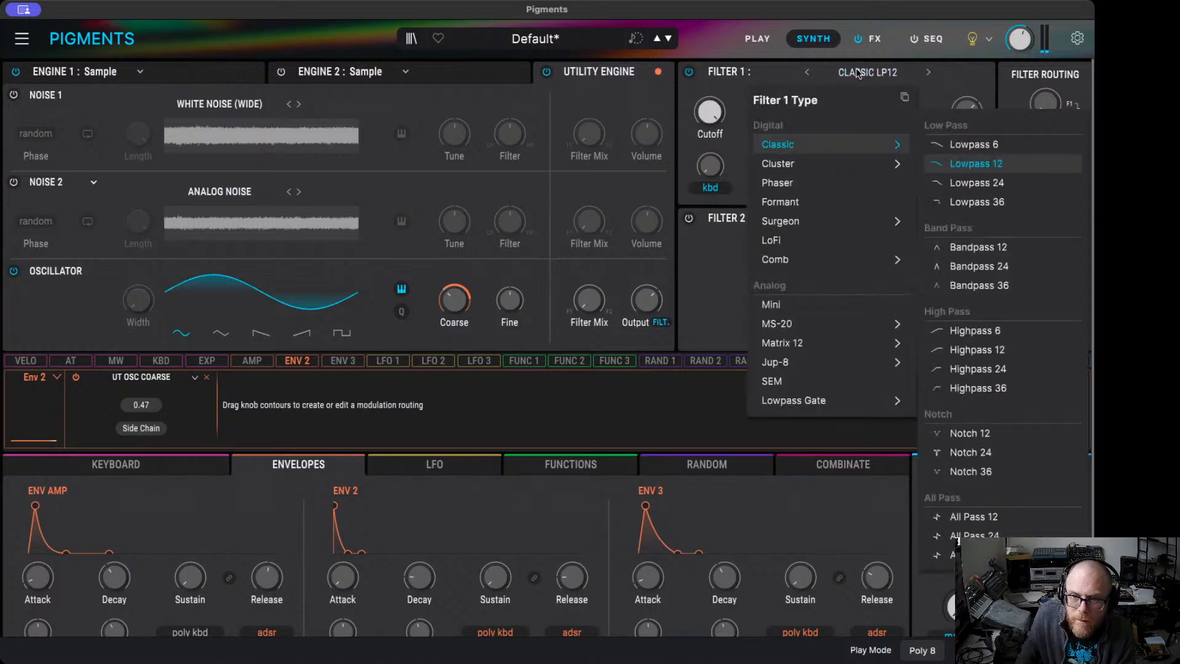
{"action": "left_click", "coordinate": [968, 183]}
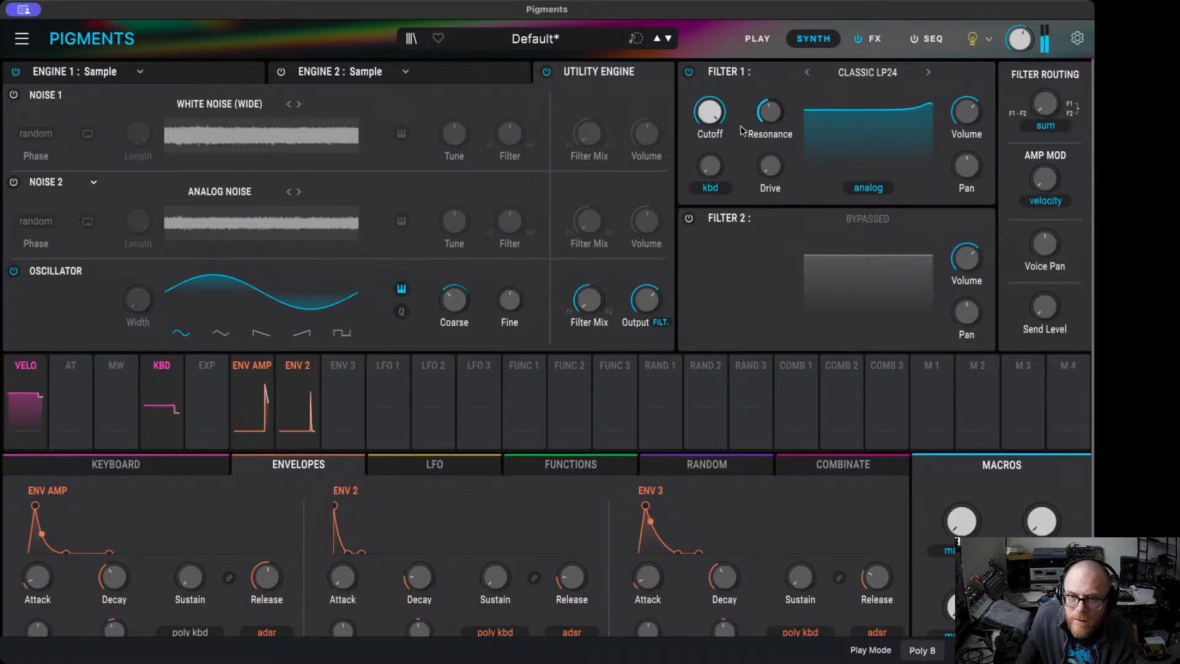
{"action": "left_click_drag", "start_coordinate": [710, 112], "coordinate": [715, 116]}
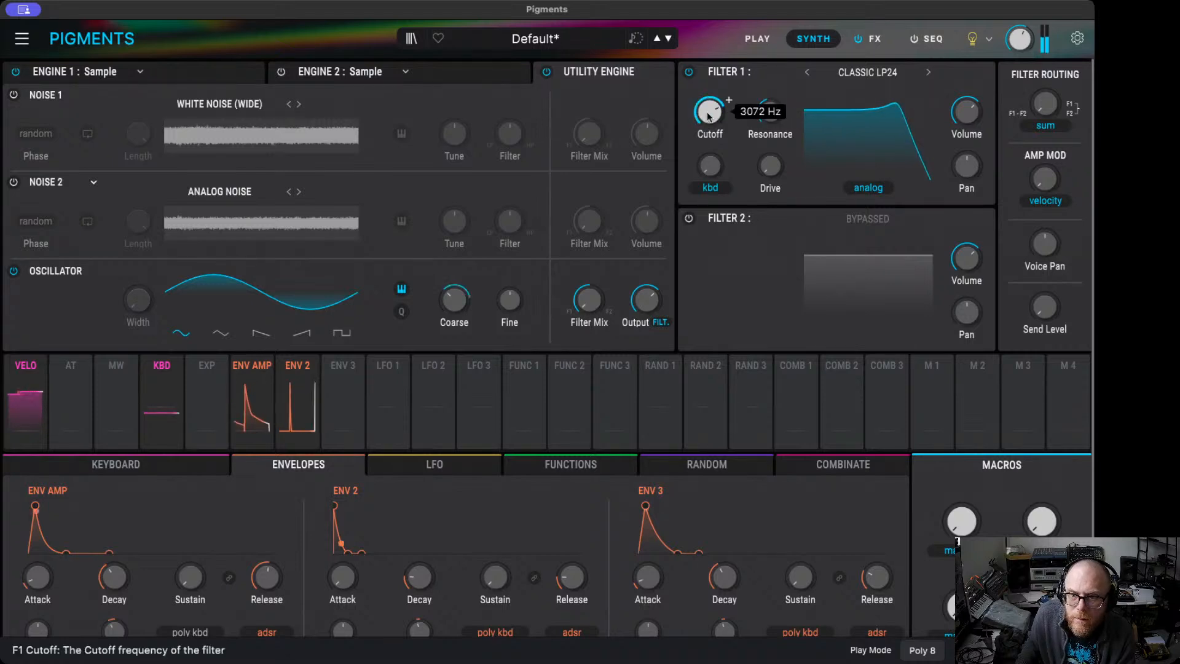
- Raise Filter 1's keyboard tracking, add a little Drive and lower the Cutoff slightly further
{"action": "left_click_drag", "start_coordinate": [725, 162], "coordinate": [726, 157]}
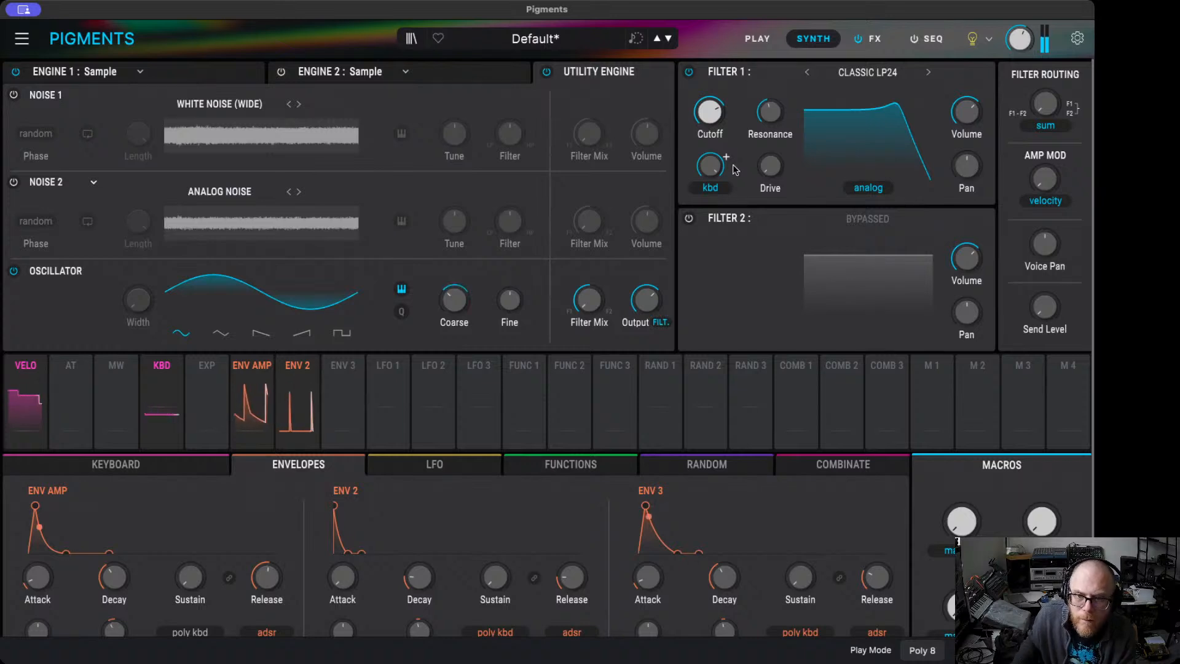
{"action": "left_click_drag", "start_coordinate": [778, 162], "coordinate": [786, 158]}
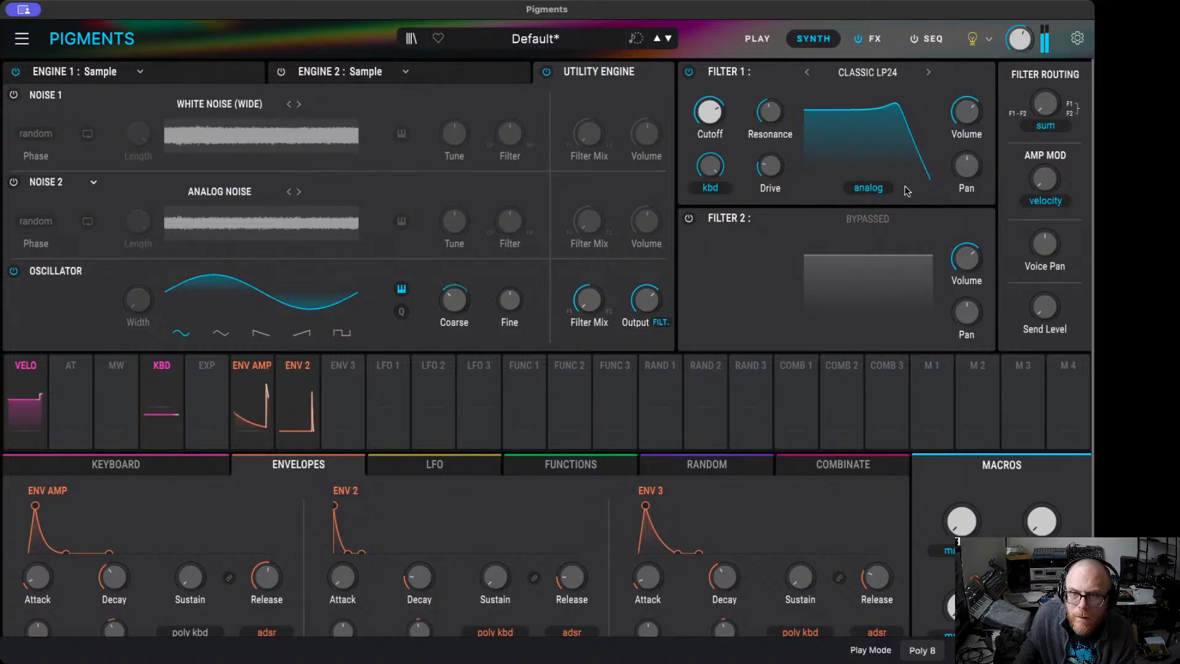
{"action": "left_click_drag", "start_coordinate": [709, 111], "coordinate": [709, 112]}
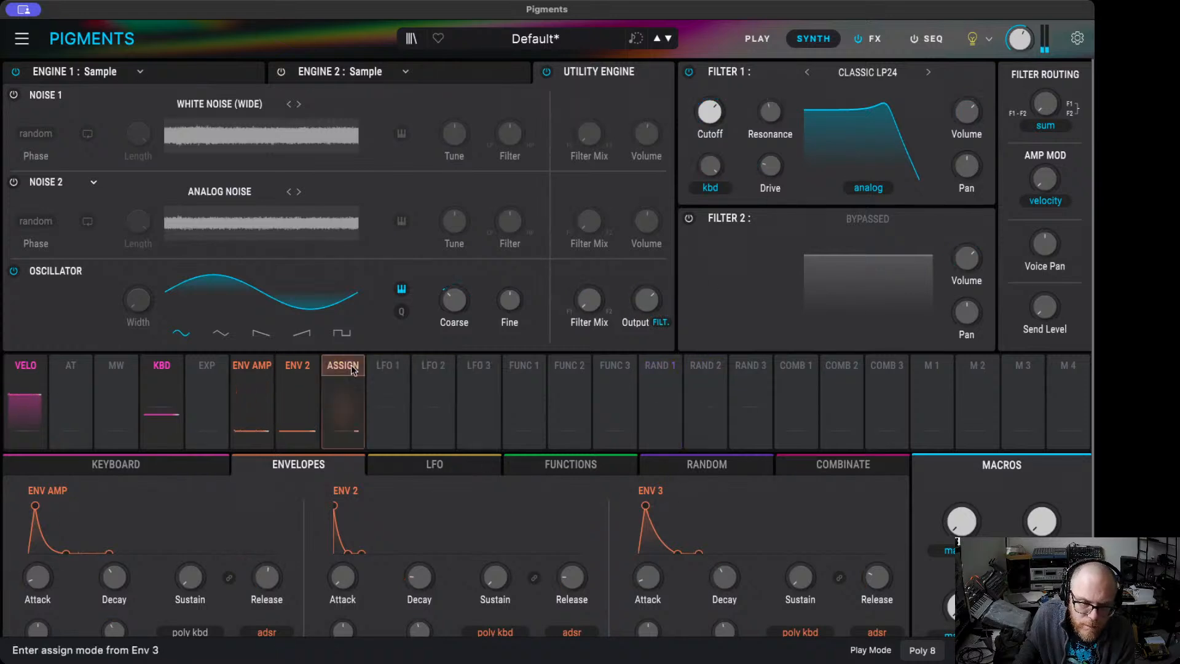
- Modulate Filter 1's Cutoff with Env 3 by 0.23 and raise the velocity Amp Mod to maximum
{"action": "left_click", "coordinate": [349, 367]}
{"action": "left_click_drag", "start_coordinate": [720, 99], "coordinate": [720, 93]}
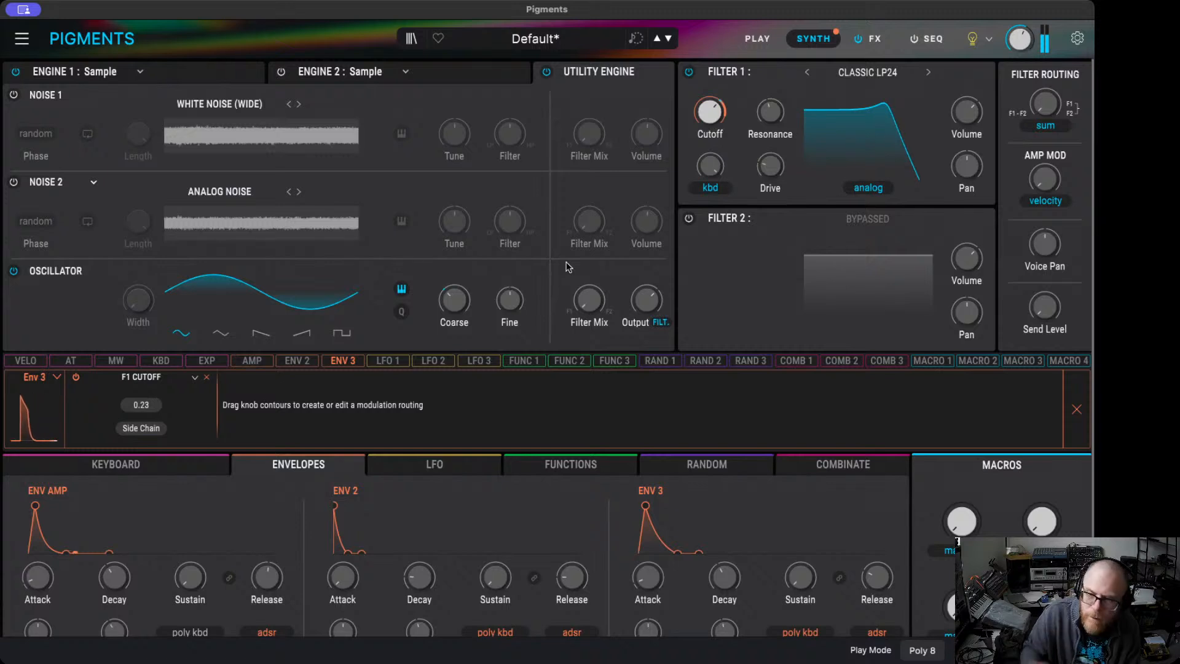
{"action": "left_click_drag", "start_coordinate": [1045, 184], "coordinate": [1044, 86]}
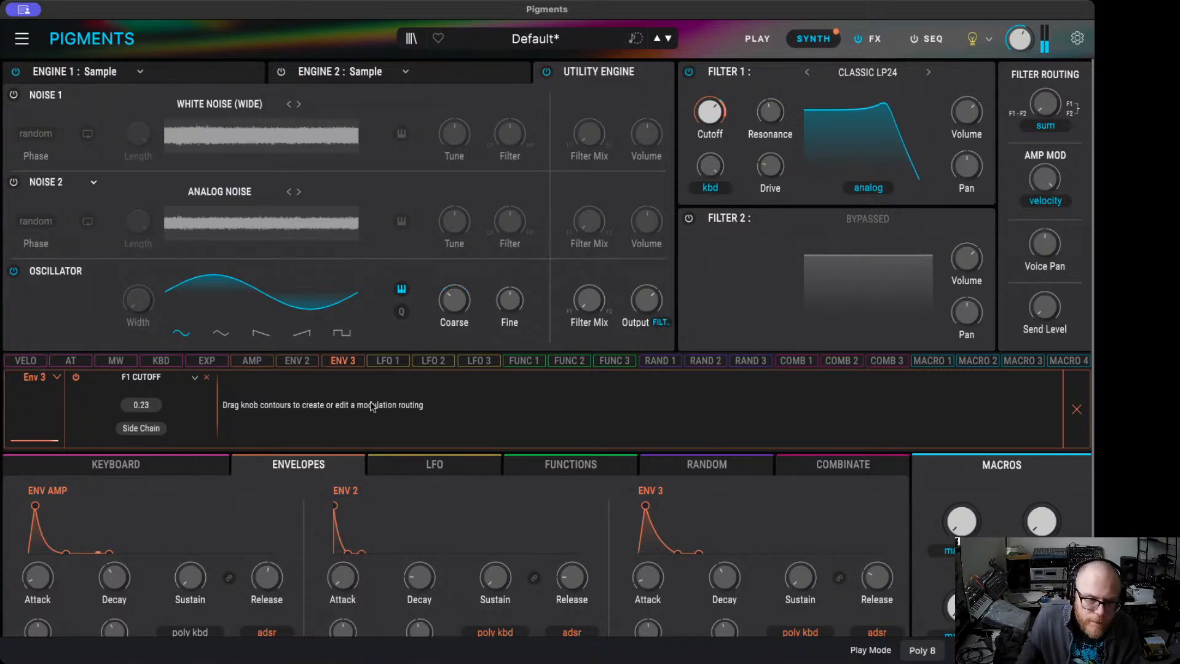
- Side-chain Velocity to Env 3's Filter 1 Cutoff routing by 0.61 and to Env 2's Utility oscillator Coarse routing by 0.13
{"action": "left_click", "coordinate": [154, 431]}
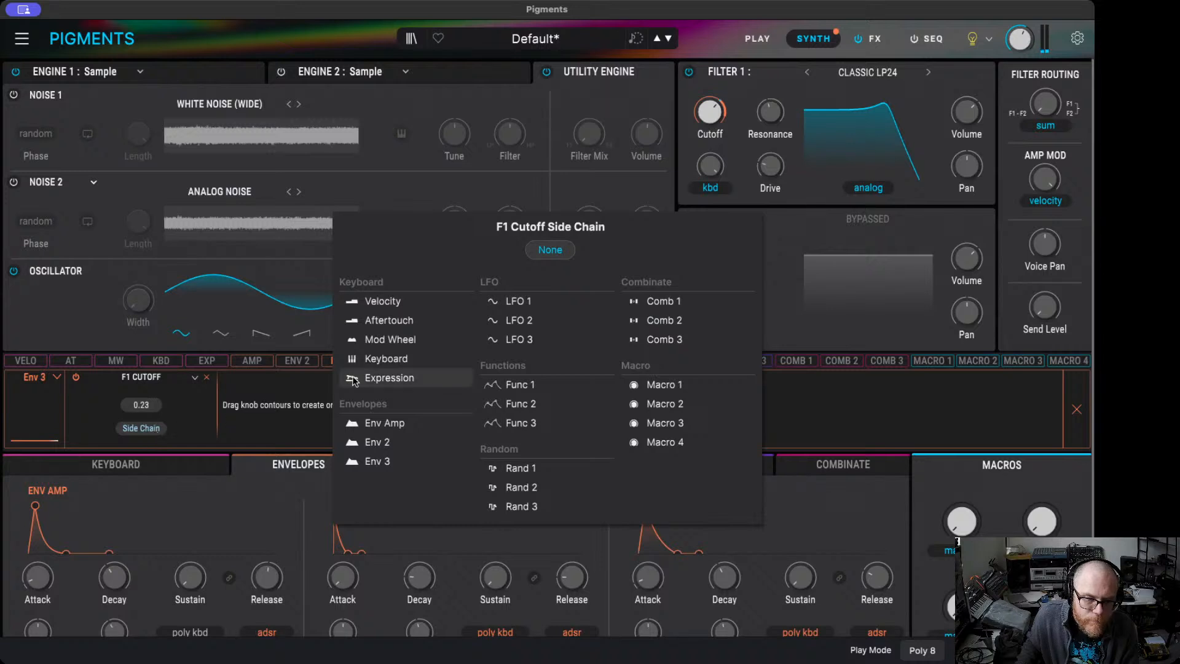
{"action": "left_click", "coordinate": [393, 301]}
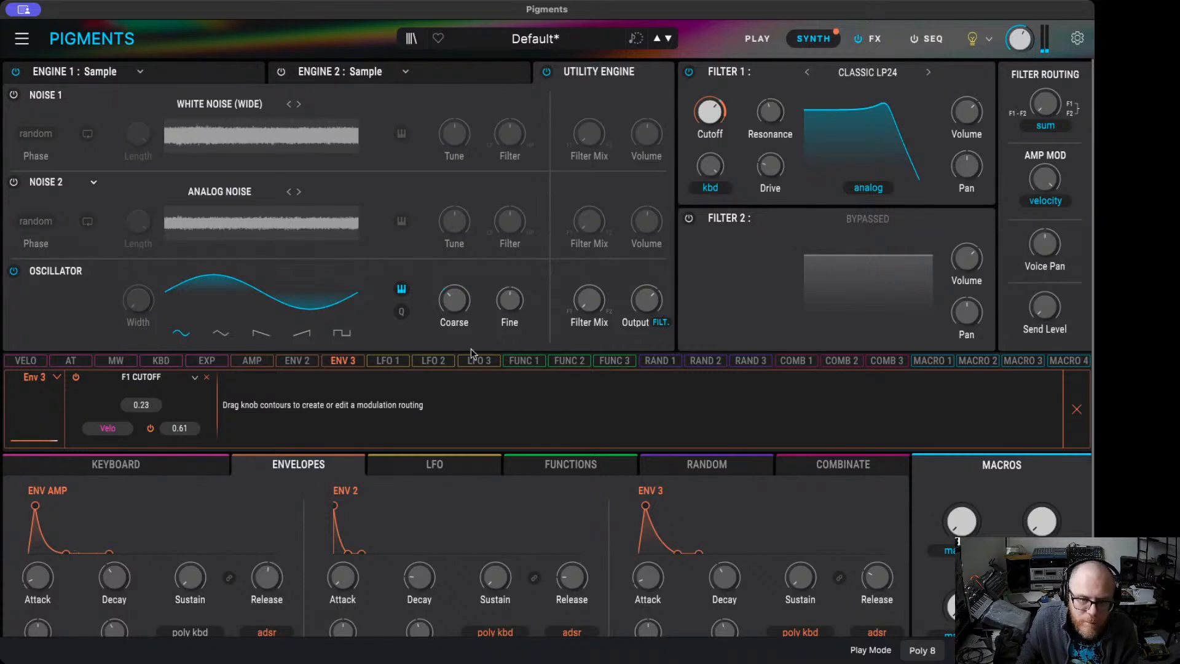
{"action": "left_click", "coordinate": [297, 361]}
{"action": "left_click", "coordinate": [153, 430]}
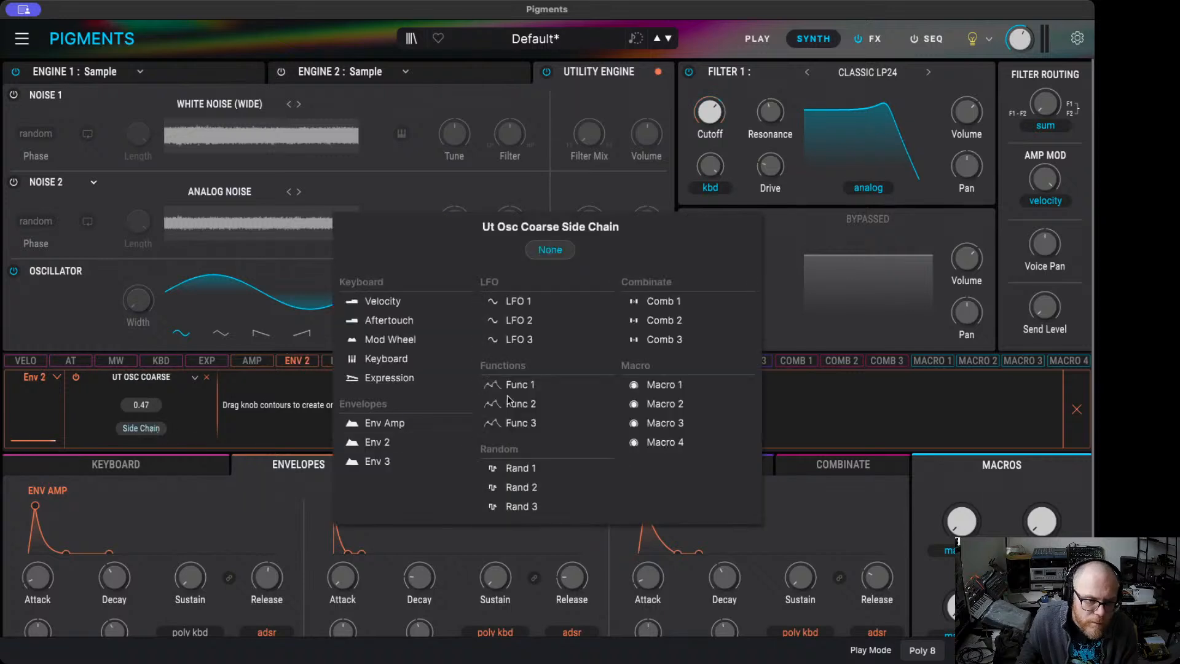
{"action": "left_click", "coordinate": [405, 301]}
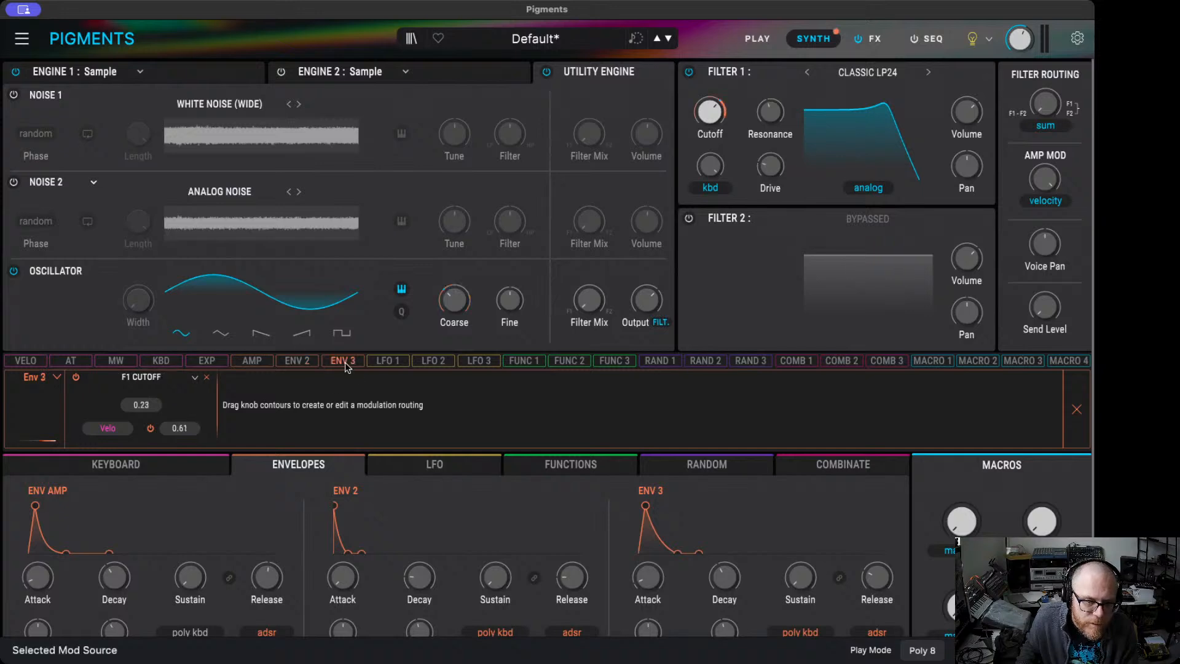
- Modulate the Env Amp with Velocity, using 0.03 on its Decay and 0.05 on its Release
{"action": "left_click", "coordinate": [252, 361]}
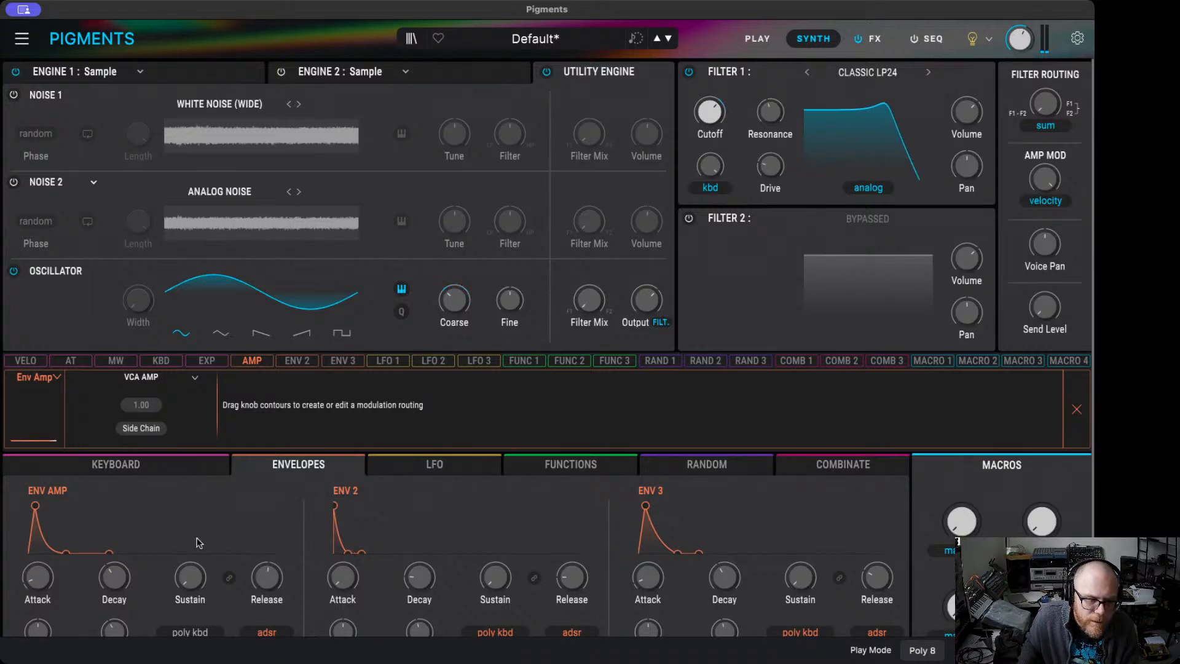
{"action": "left_click", "coordinate": [36, 361]}
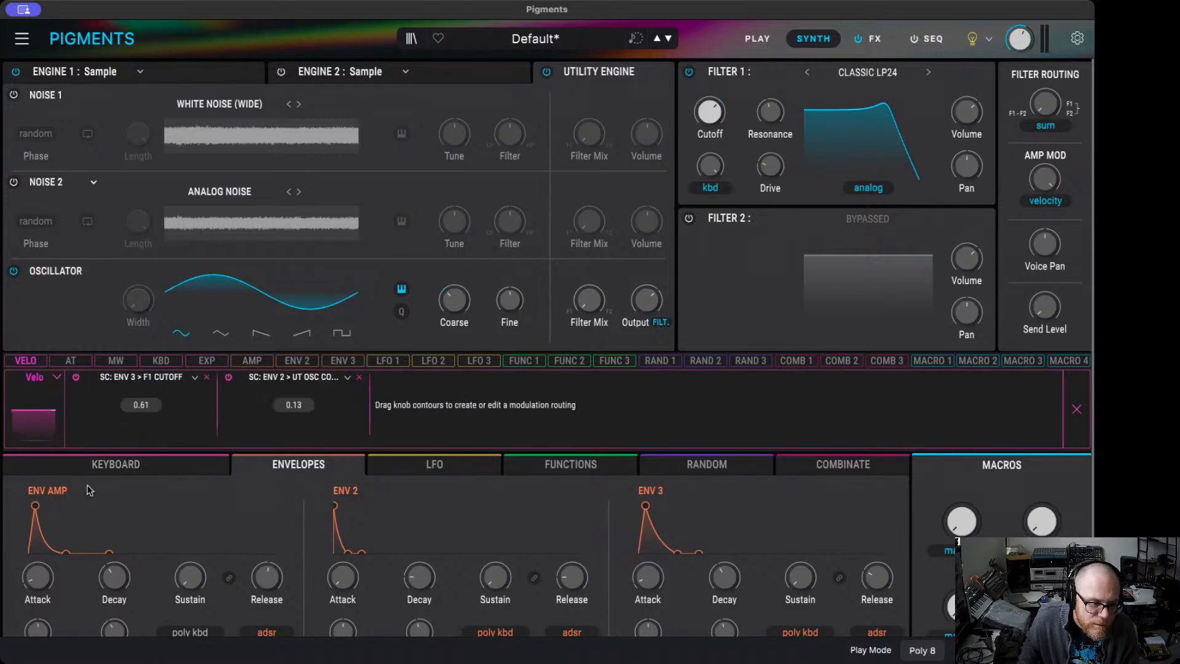
{"action": "left_click_drag", "start_coordinate": [114, 577], "coordinate": [114, 574]}
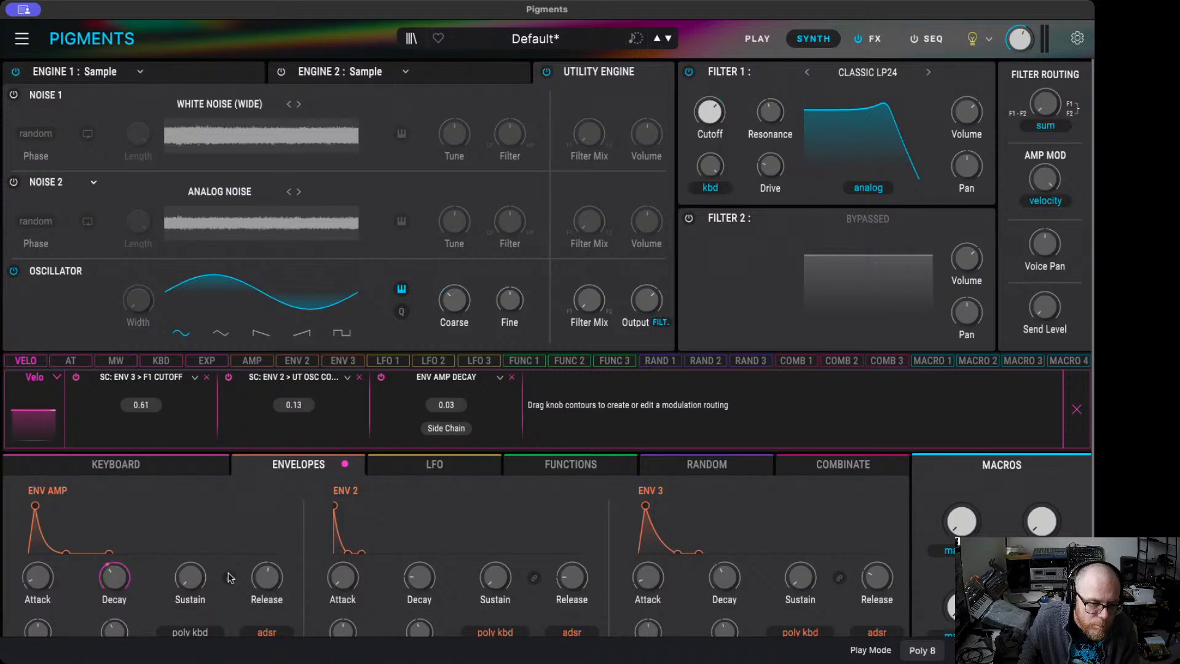
{"action": "left_click_drag", "start_coordinate": [267, 577], "coordinate": [267, 575]}
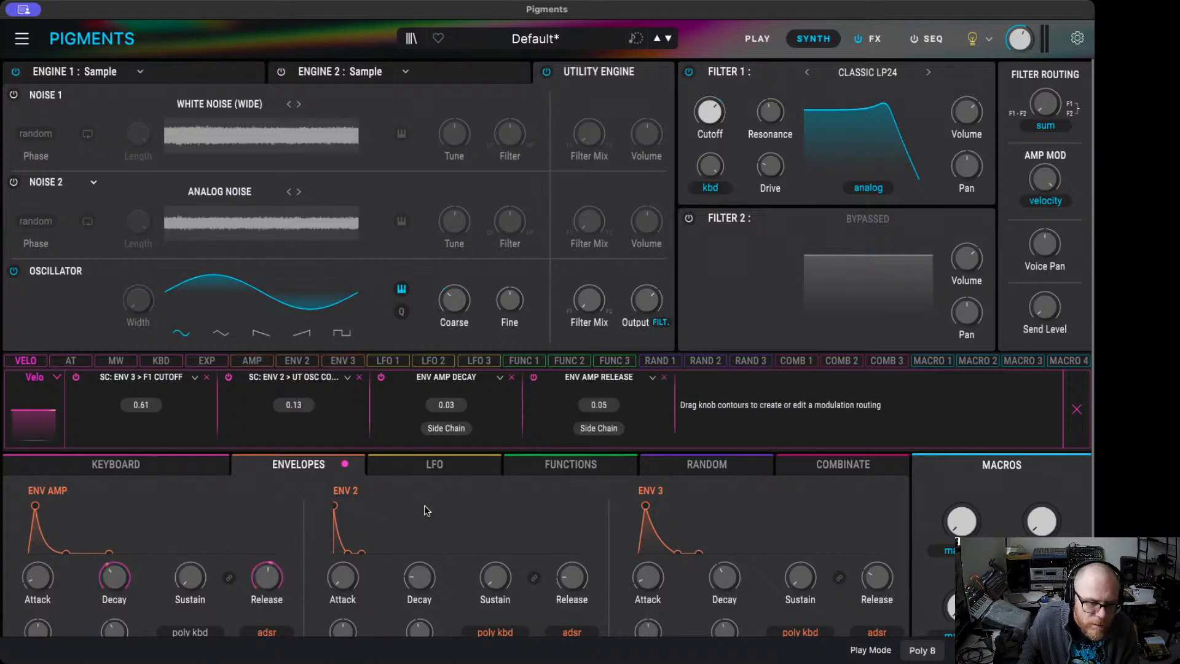
- Modulate Env 2 and Env 3 with Velocity: 0.02 on both Decays, 0.03 on Env 3 Release and 0.02 on Env 2 Release
{"action": "left_click_drag", "start_coordinate": [420, 576], "coordinate": [420, 574]}
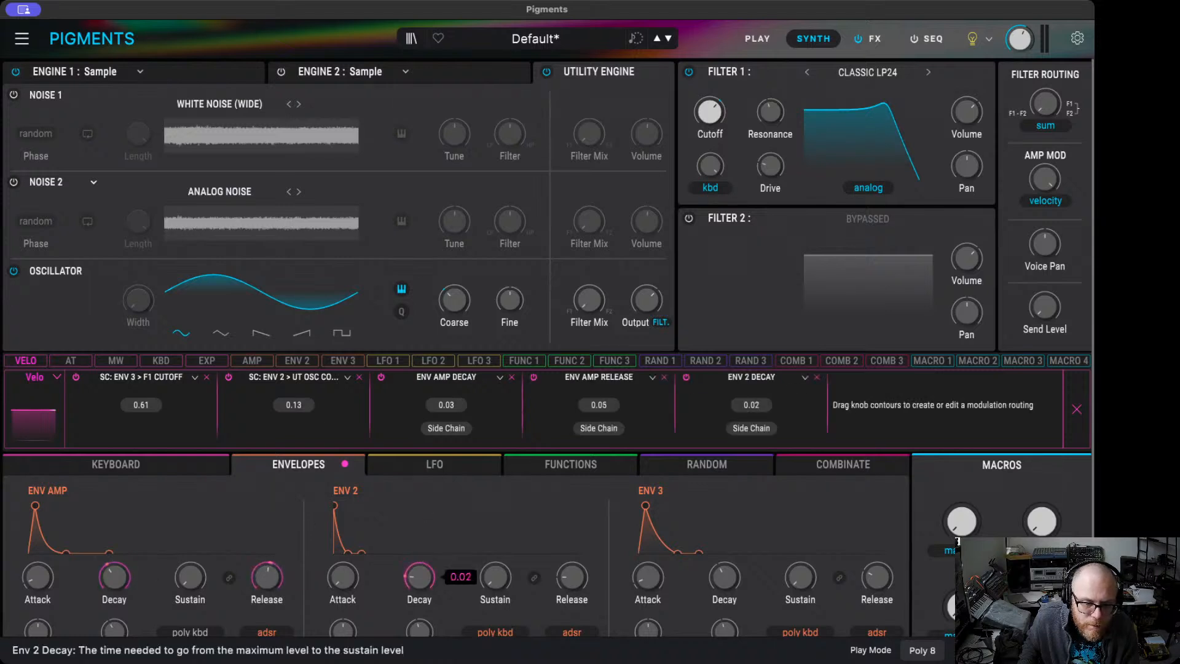
{"action": "left_click_drag", "start_coordinate": [724, 564], "coordinate": [724, 562]}
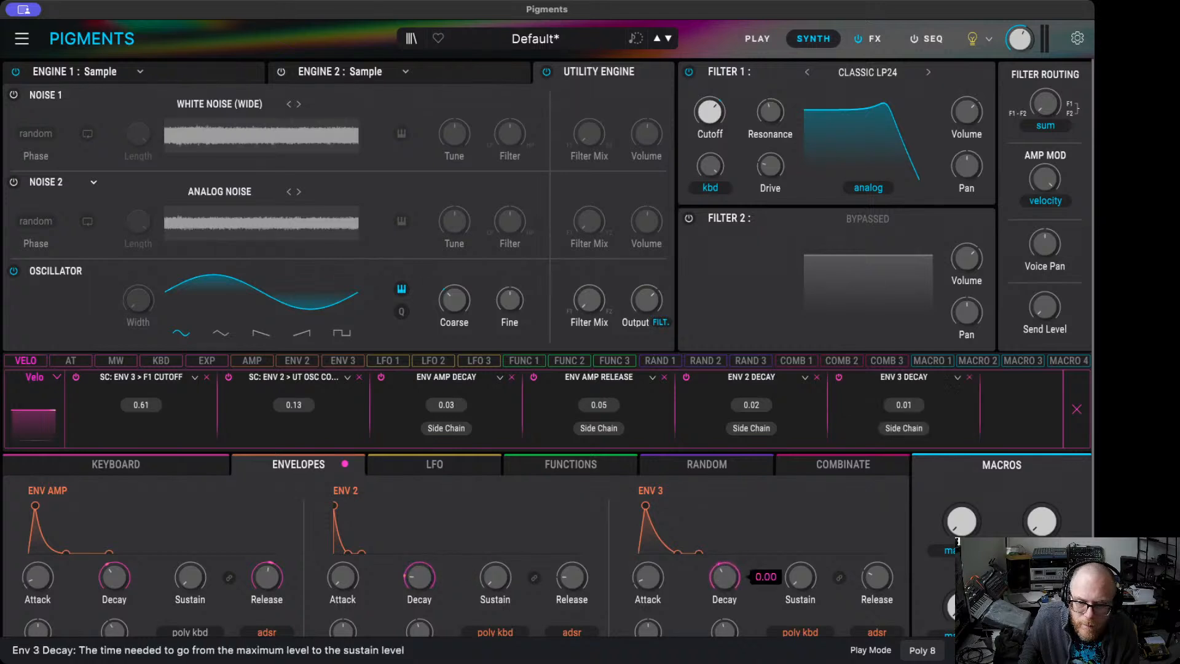
{"action": "left_click_drag", "start_coordinate": [876, 565], "coordinate": [877, 563]}
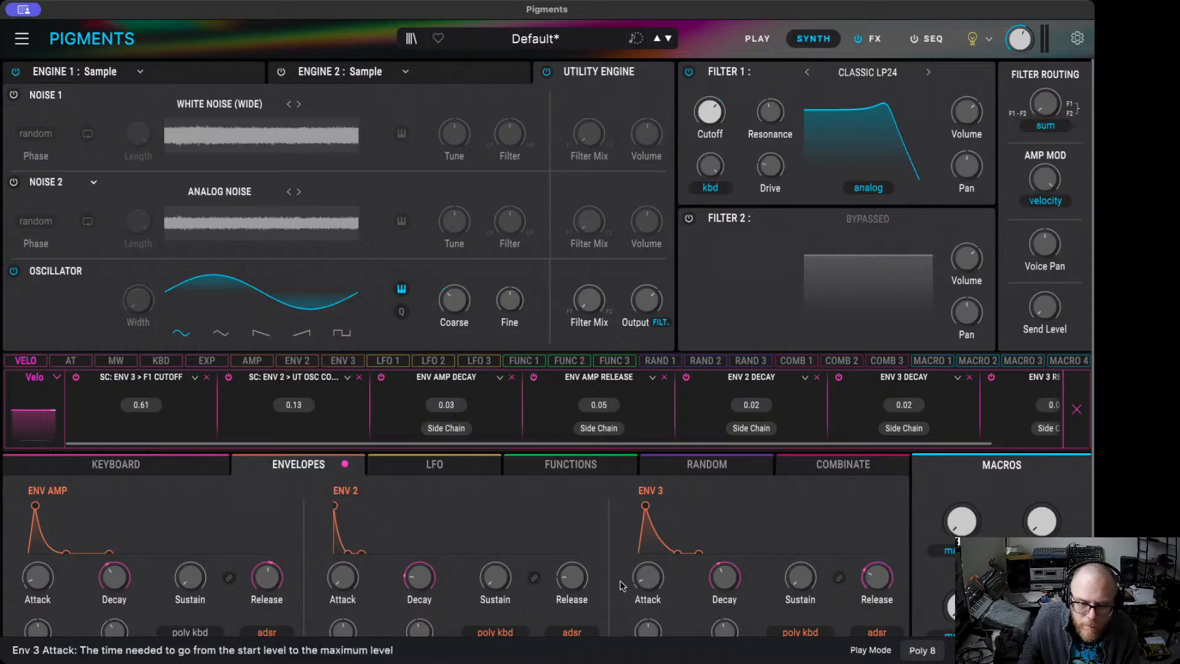
{"action": "left_click_drag", "start_coordinate": [572, 566], "coordinate": [572, 563]}
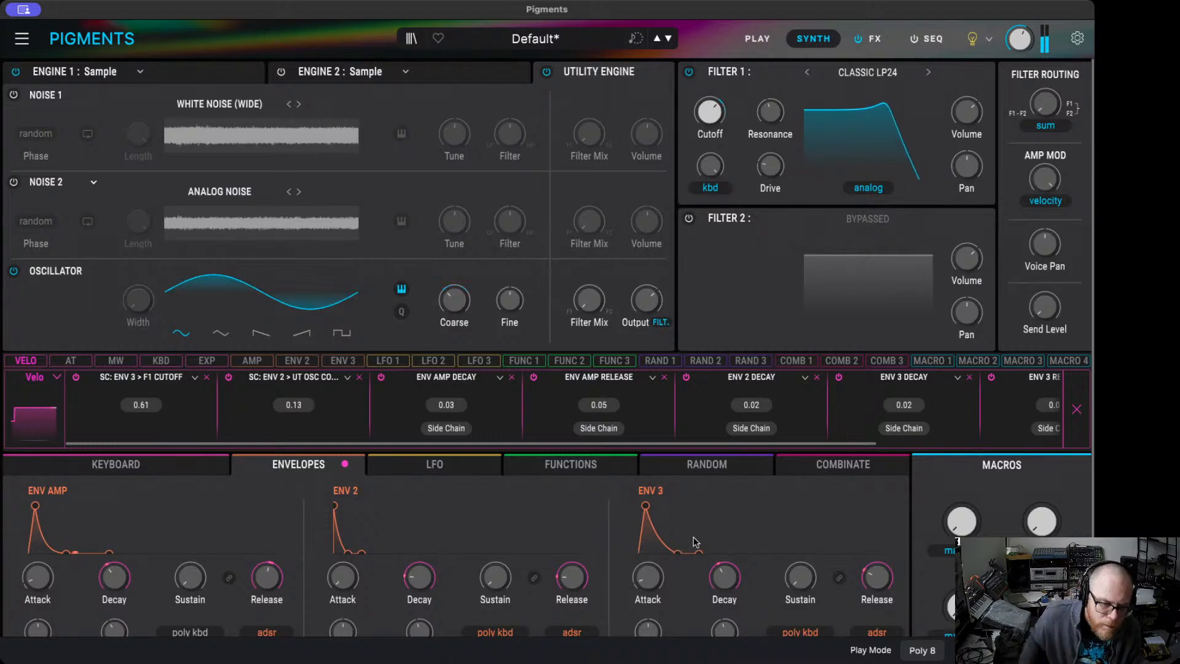
- Set the Env Amp's Release to about 1.41 s and its Decay to about 375 ms
{"action": "left_click_drag", "start_coordinate": [258, 582], "coordinate": [258, 581]}
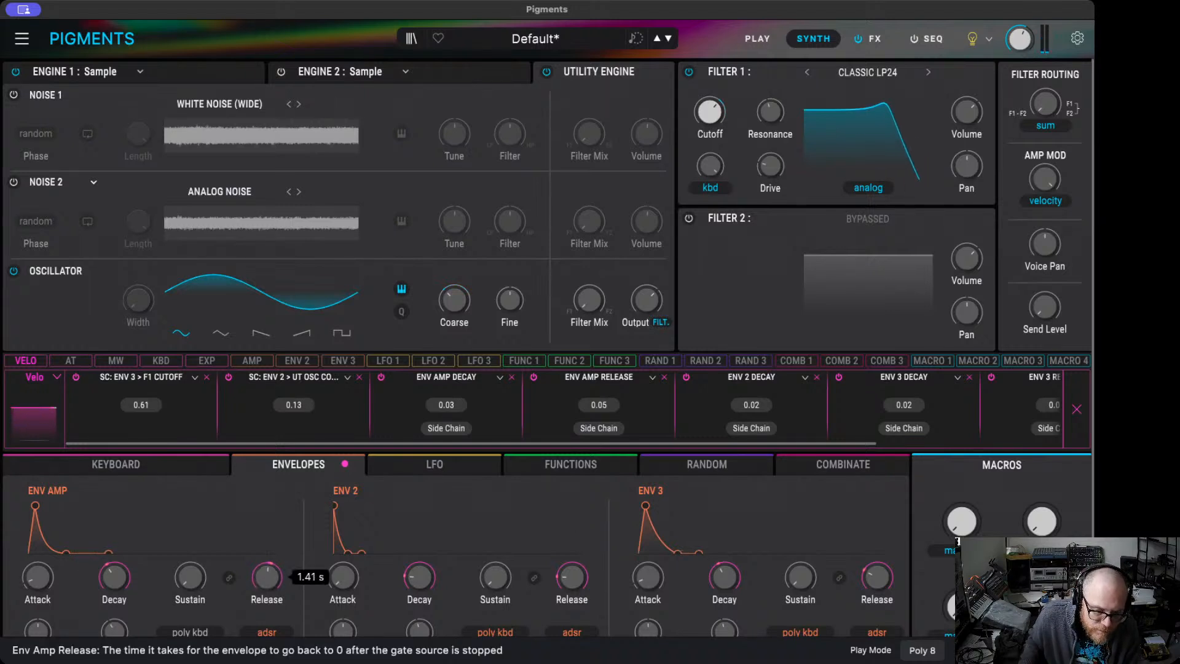
{"action": "left_click_drag", "start_coordinate": [122, 585], "coordinate": [122, 584]}
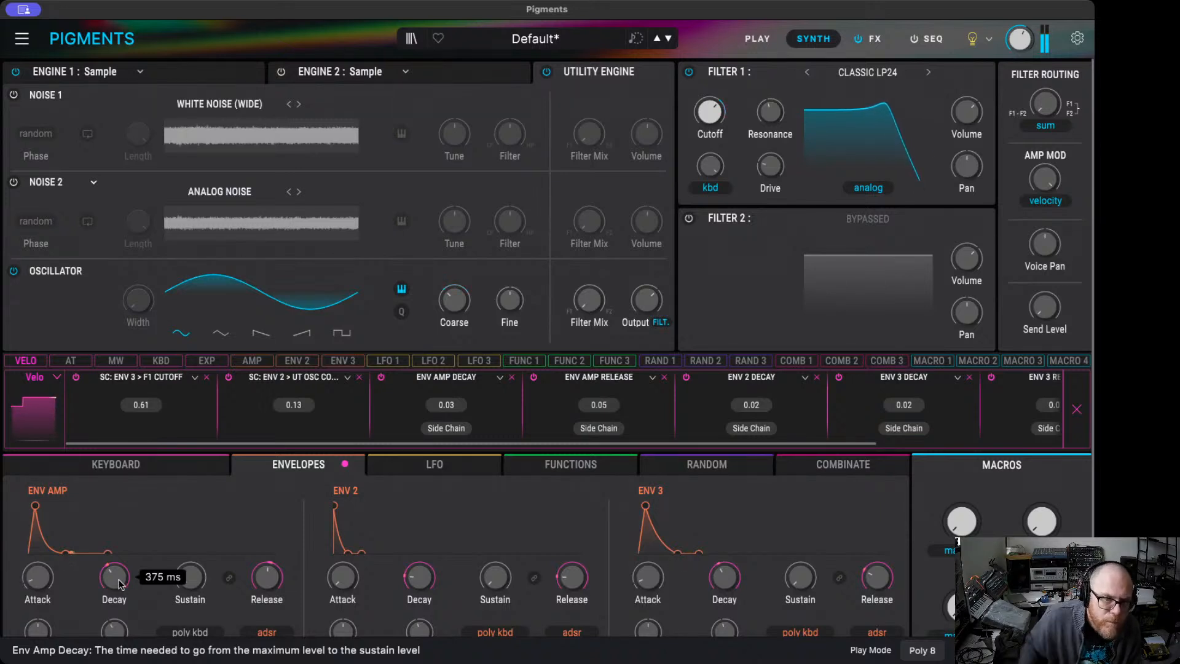
{"action": "left_click", "coordinate": [202, 77]}
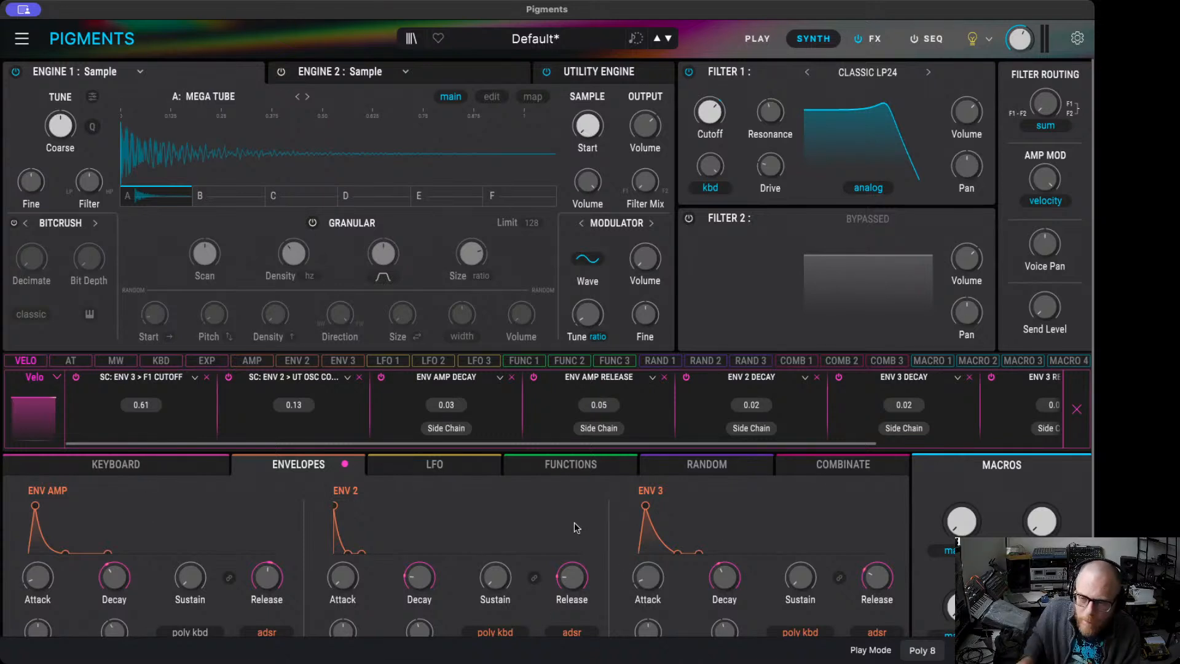
- Audition Env Amp Attack times up to about 255 ms, settling on about 10.7 ms
{"action": "left_click", "coordinate": [93, 481]}
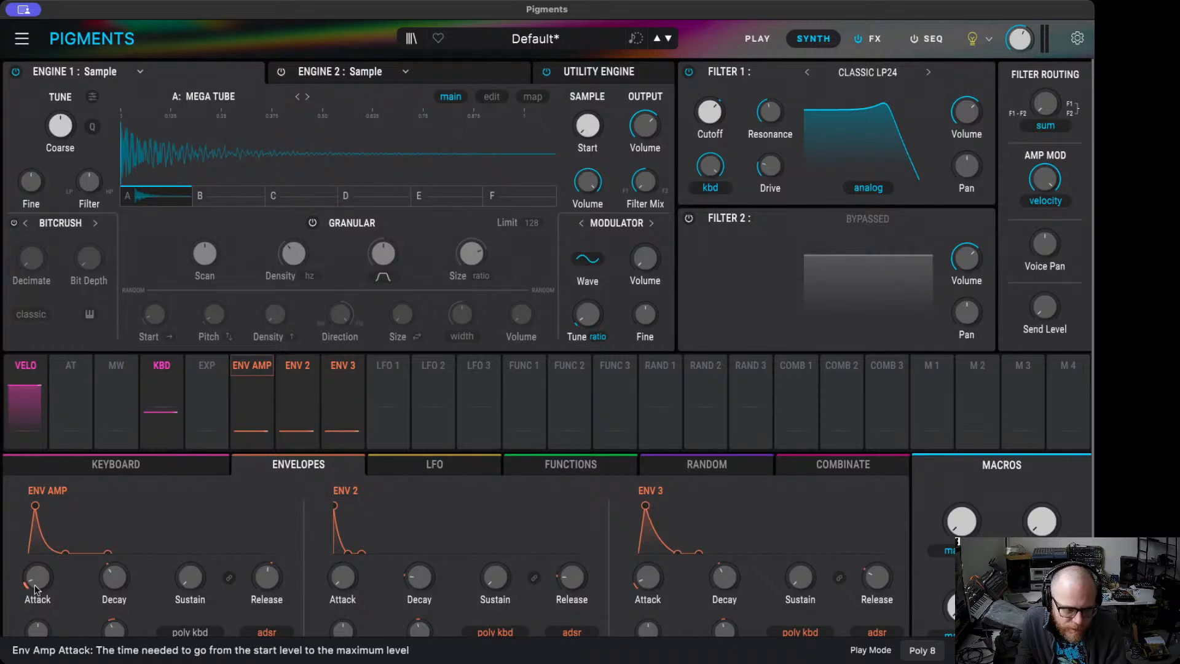
{"action": "mouse_move", "coordinate": [39, 588]}
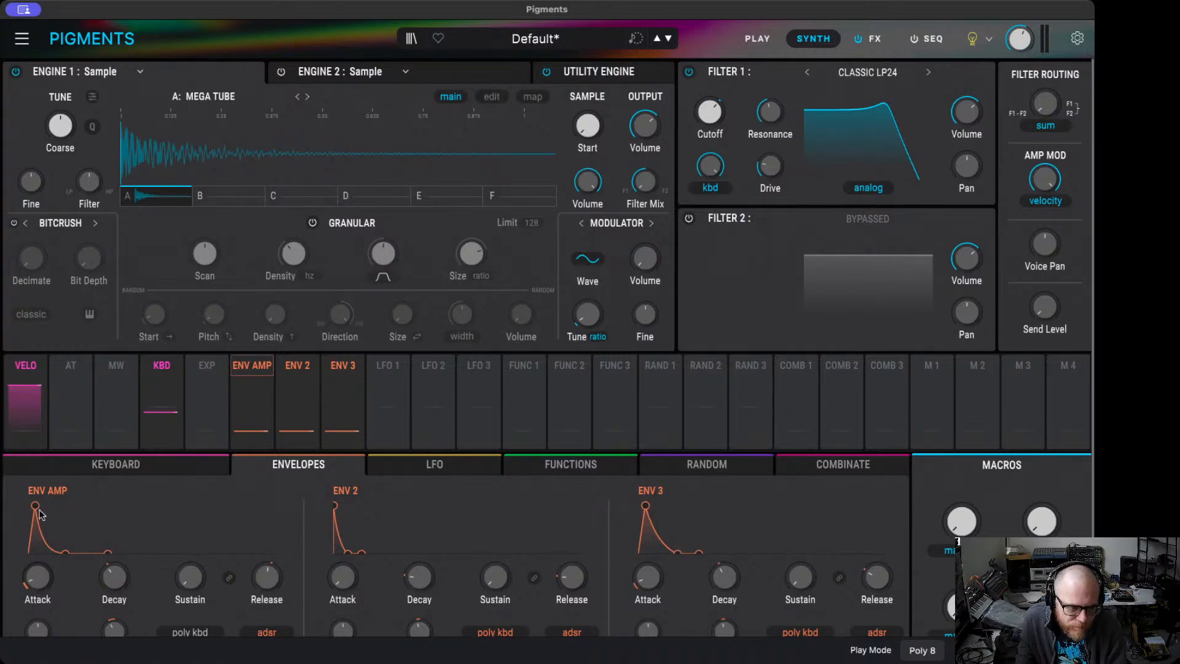
{"action": "left_click_drag", "start_coordinate": [39, 588], "coordinate": [39, 575]}
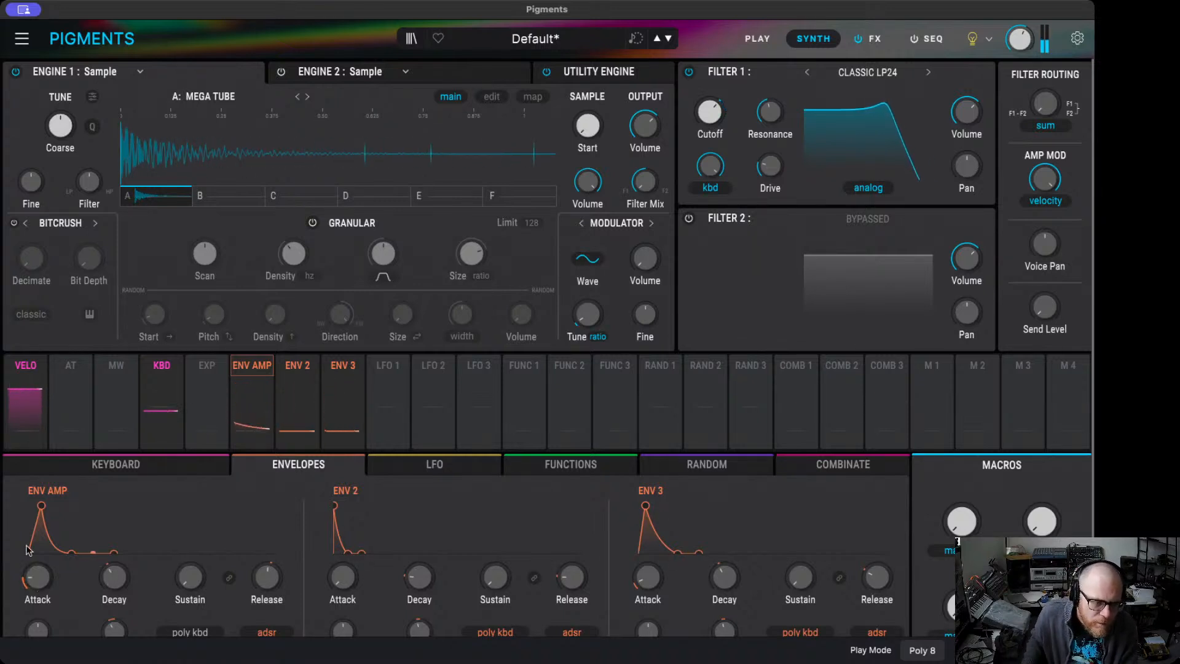
{"action": "left_click_drag", "start_coordinate": [40, 588], "coordinate": [40, 568]}
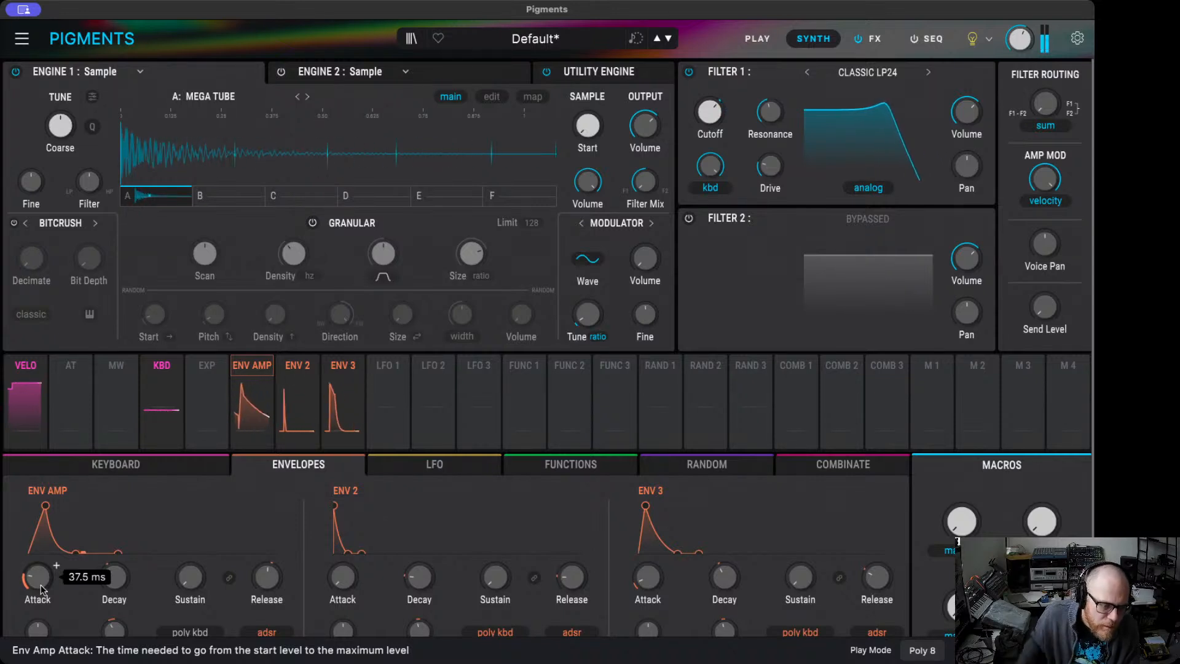
{"action": "left_click_drag", "start_coordinate": [37, 576], "coordinate": [37, 564]}
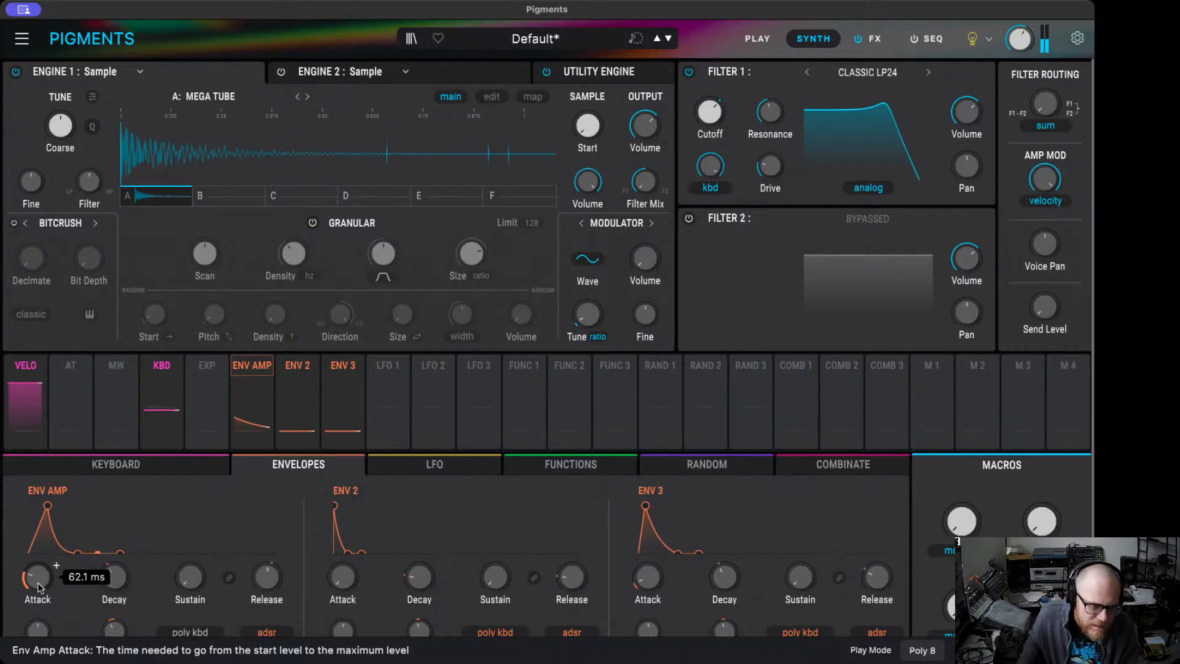
{"action": "left_click_drag", "start_coordinate": [37, 576], "coordinate": [37, 564]}
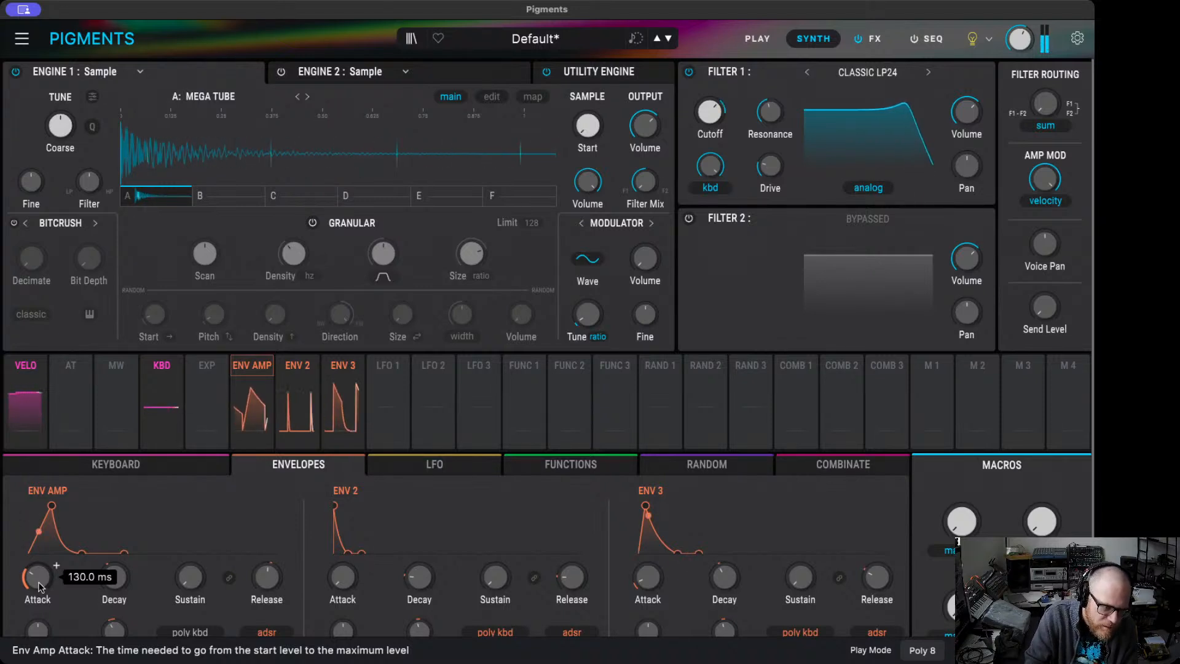
{"action": "left_click_drag", "start_coordinate": [38, 582], "coordinate": [38, 560]}
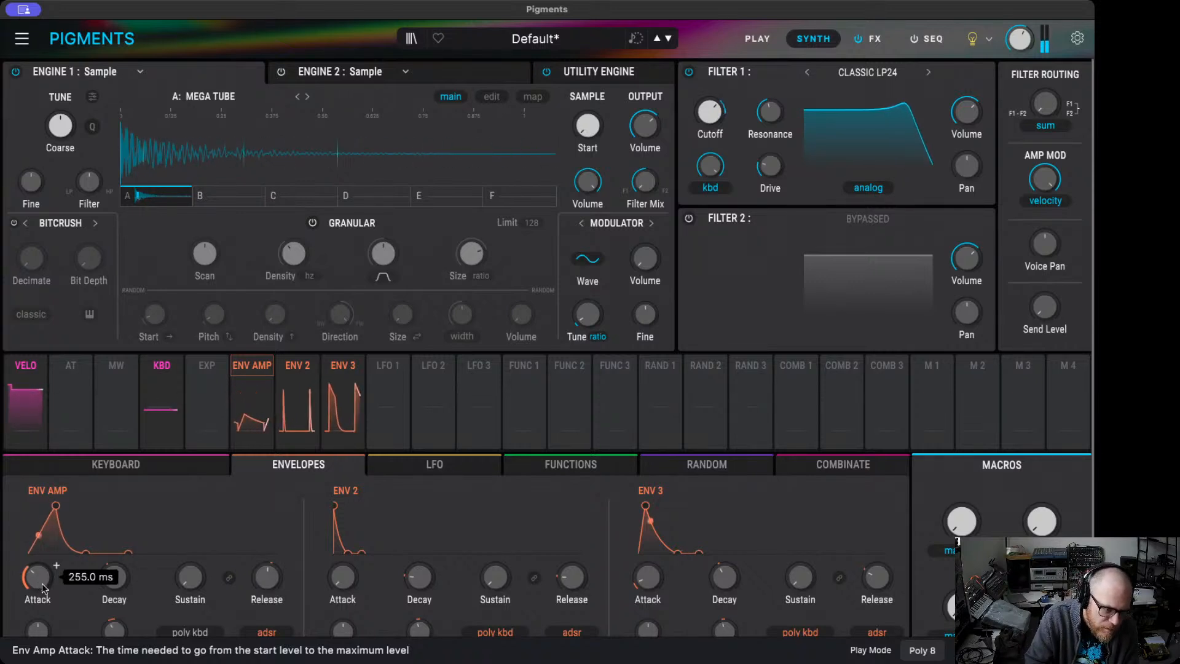
{"action": "left_click_drag", "start_coordinate": [33, 581], "coordinate": [34, 601]}
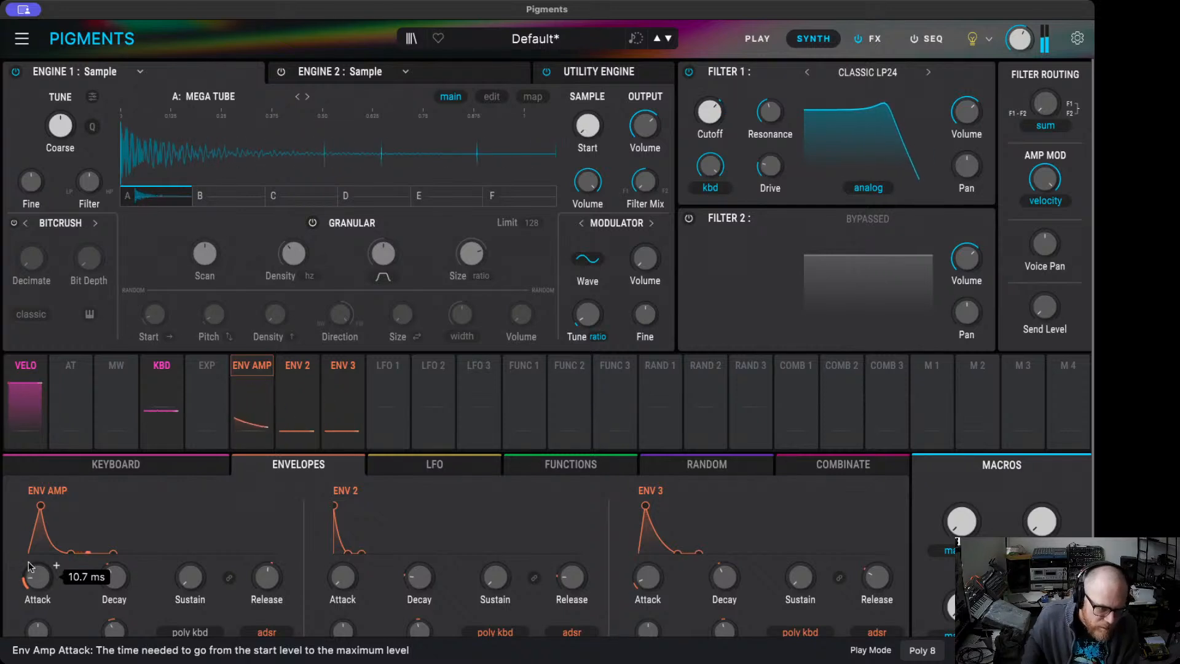
- Modulate the Env Amp's Attack with Velocity by a small negative amount
{"action": "left_click", "coordinate": [28, 368]}
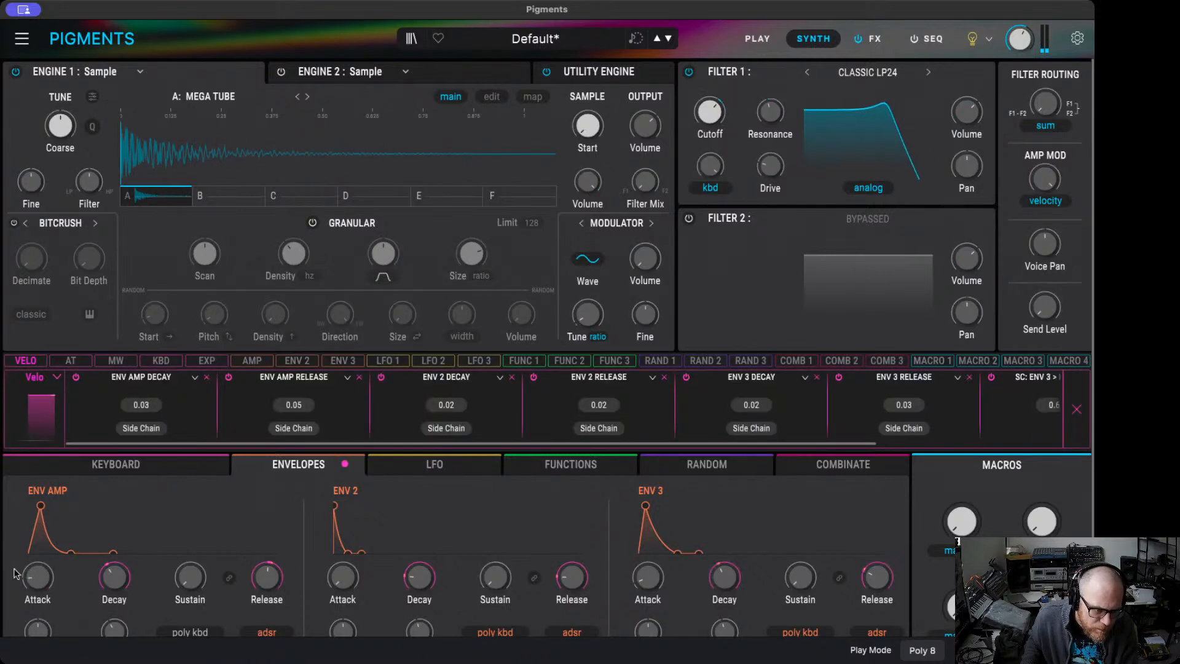
{"action": "left_click_drag", "start_coordinate": [38, 576], "coordinate": [37, 578]}
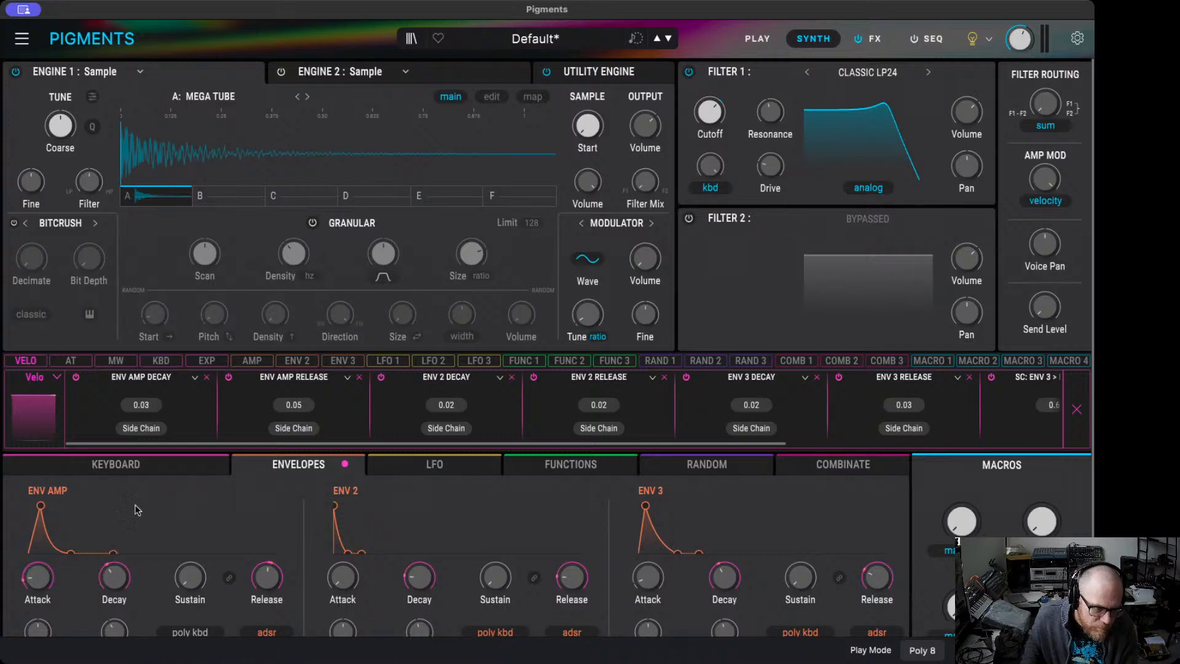
{"action": "mouse_move", "coordinate": [36, 584]}
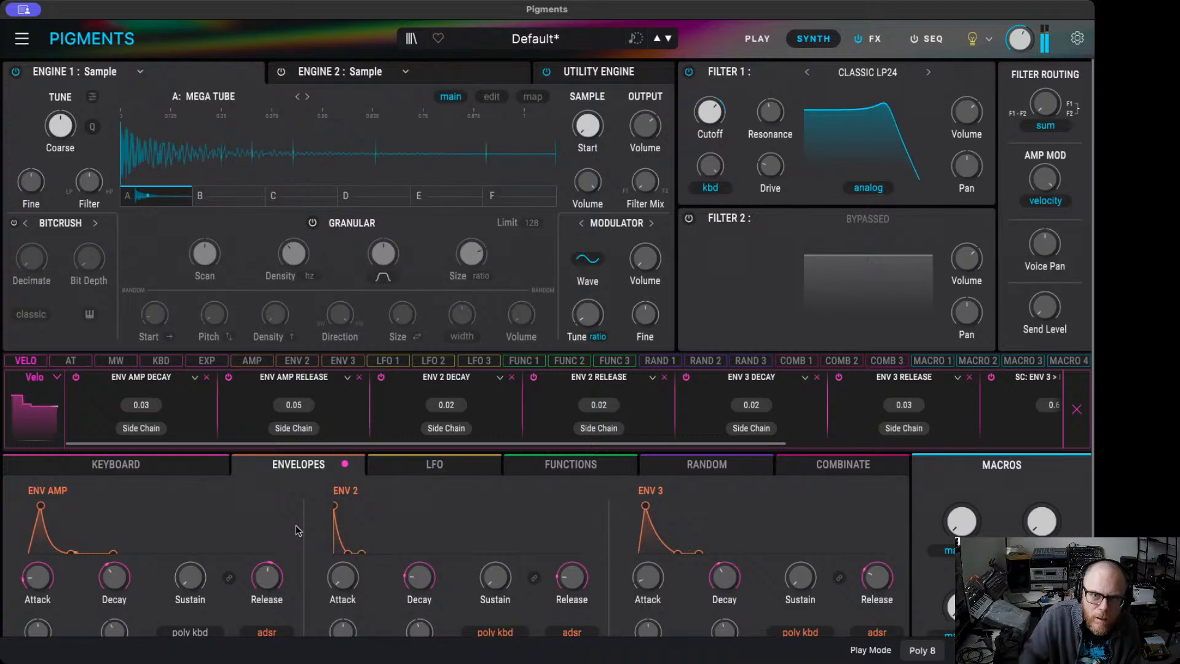
- Add a Distortion effect in the first FX A slot, set its type to Tape and turn Dry/Wet fully dry
{"action": "left_click", "coordinate": [868, 38]}
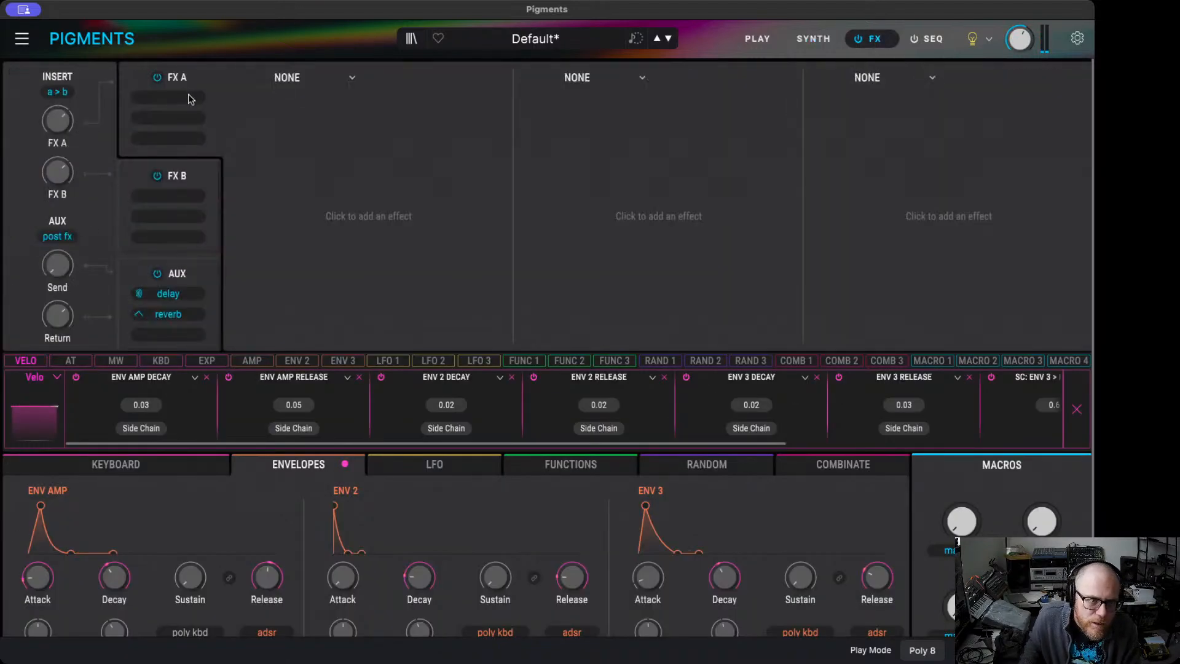
{"action": "left_click", "coordinate": [287, 78]}
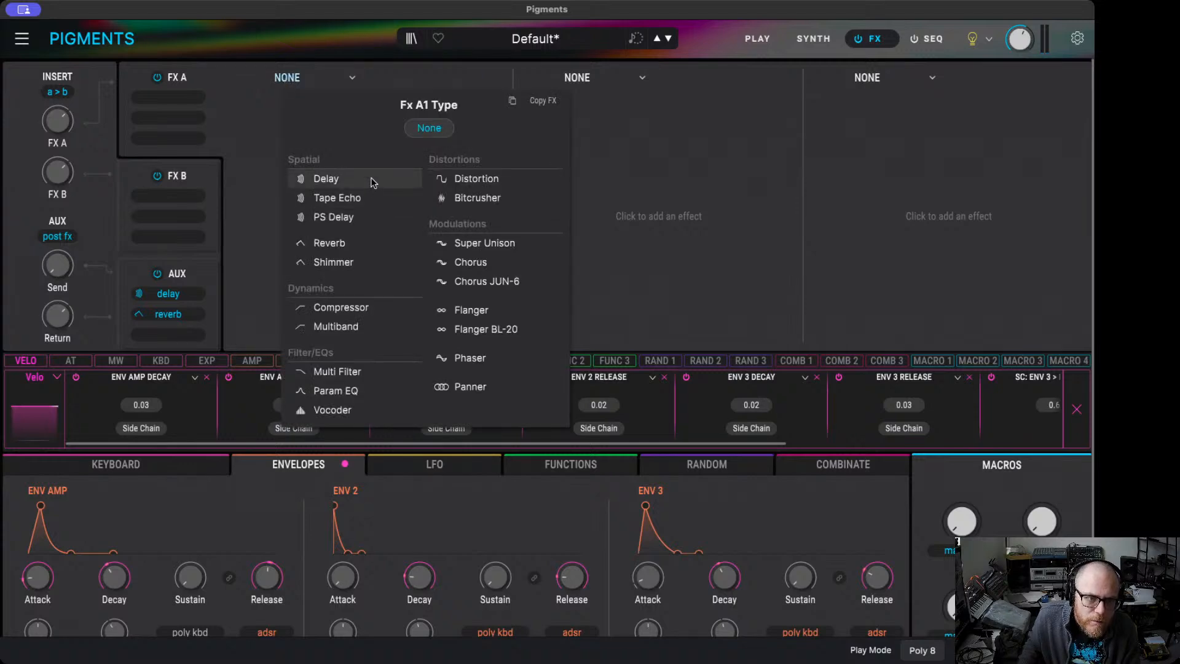
{"action": "left_click", "coordinate": [462, 179]}
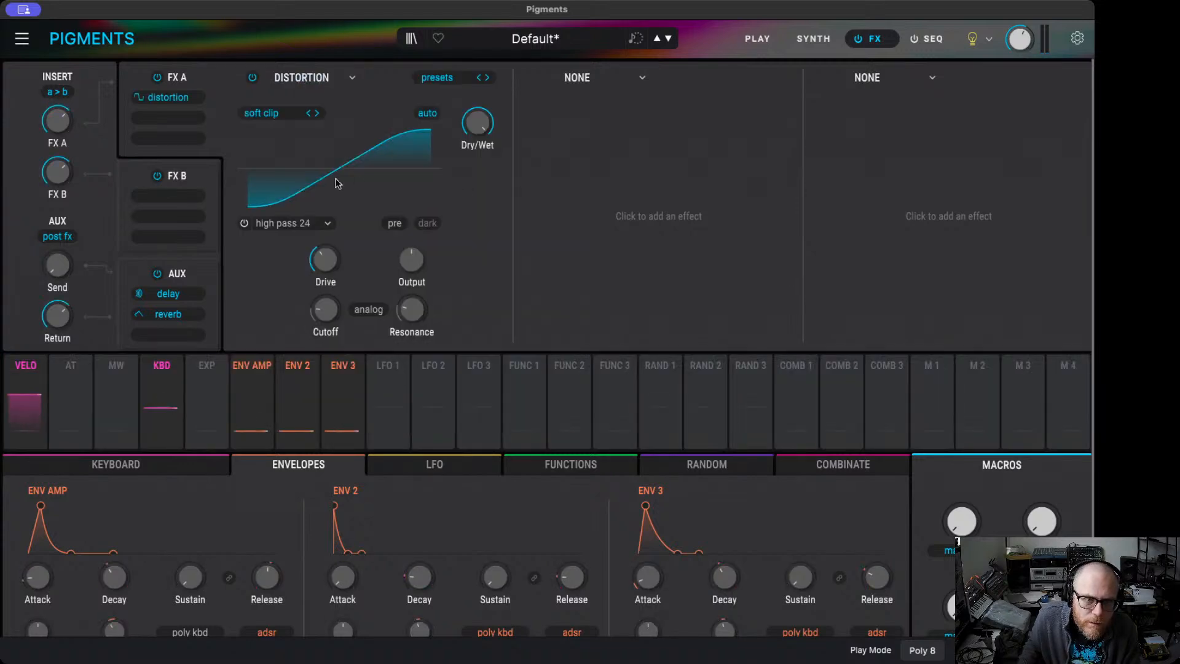
{"action": "left_click", "coordinate": [283, 113]}
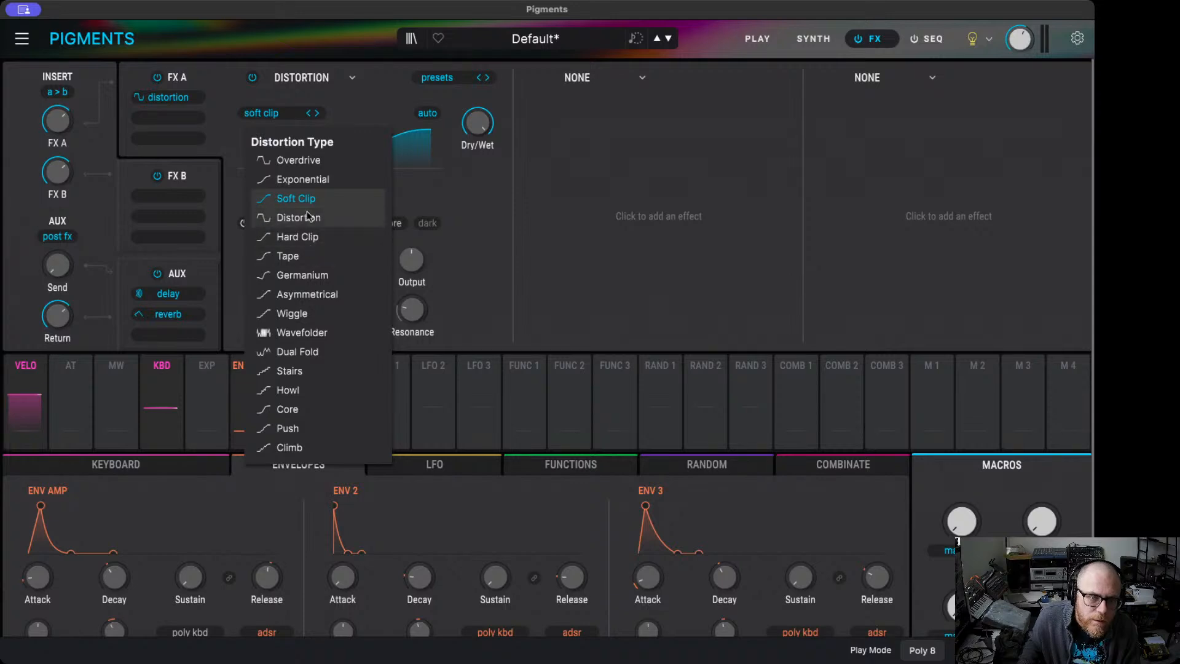
{"action": "left_click", "coordinate": [288, 255]}
{"action": "left_click_drag", "start_coordinate": [476, 136], "coordinate": [477, 203]}
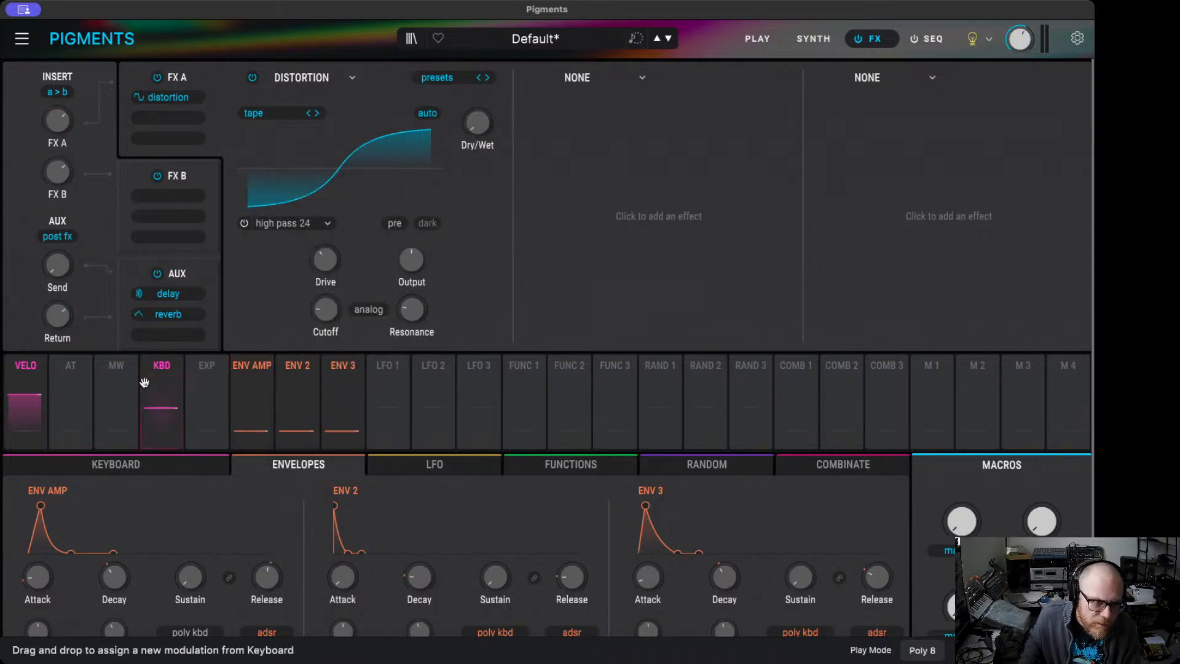
- Modulate the Distortion with the mod wheel: 1.00 on Dry/Wet and 0.07 on Drive
{"action": "left_click", "coordinate": [108, 368]}
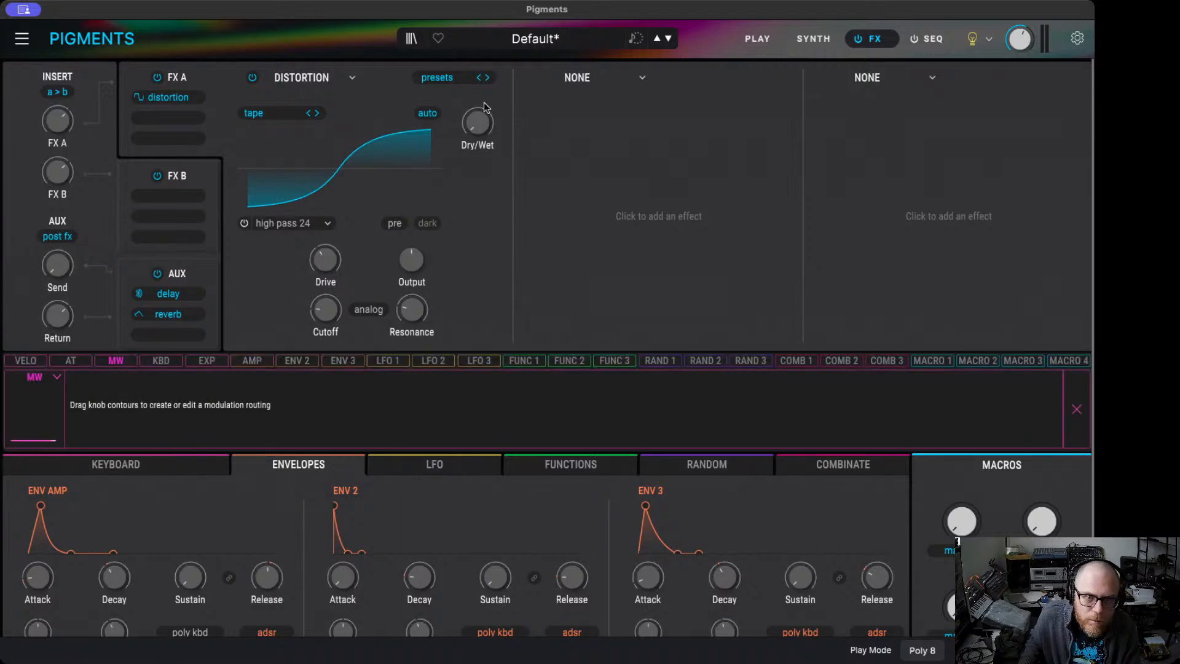
{"action": "left_click", "coordinate": [477, 123]}
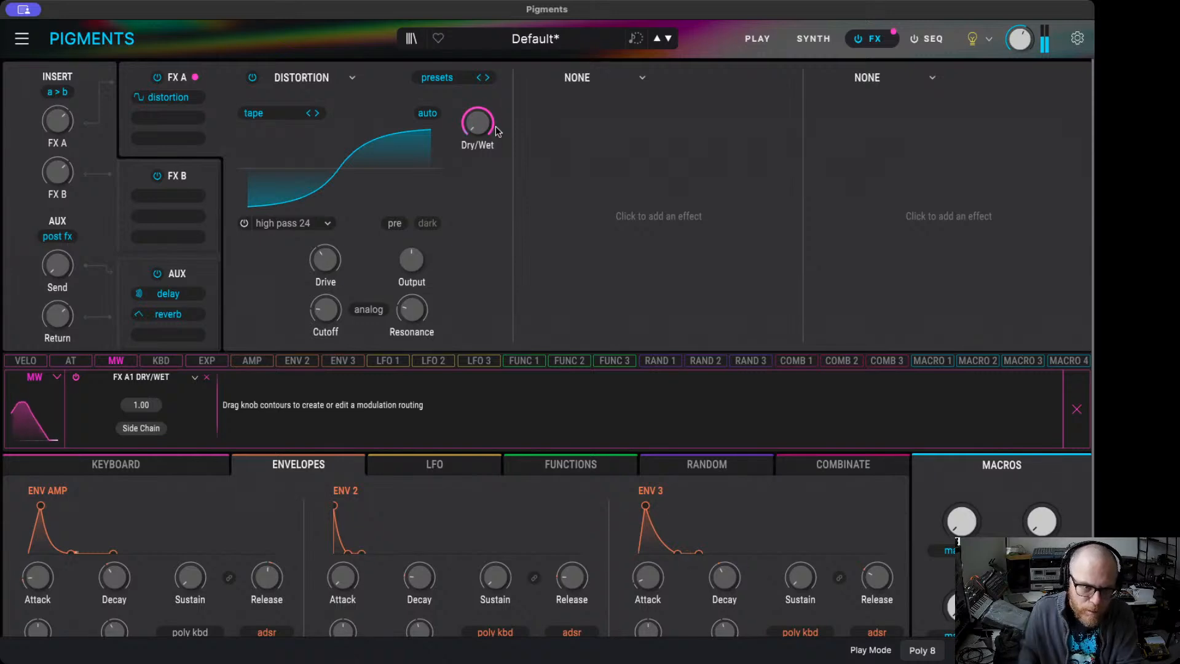
{"action": "left_click_drag", "start_coordinate": [324, 247], "coordinate": [325, 243]}
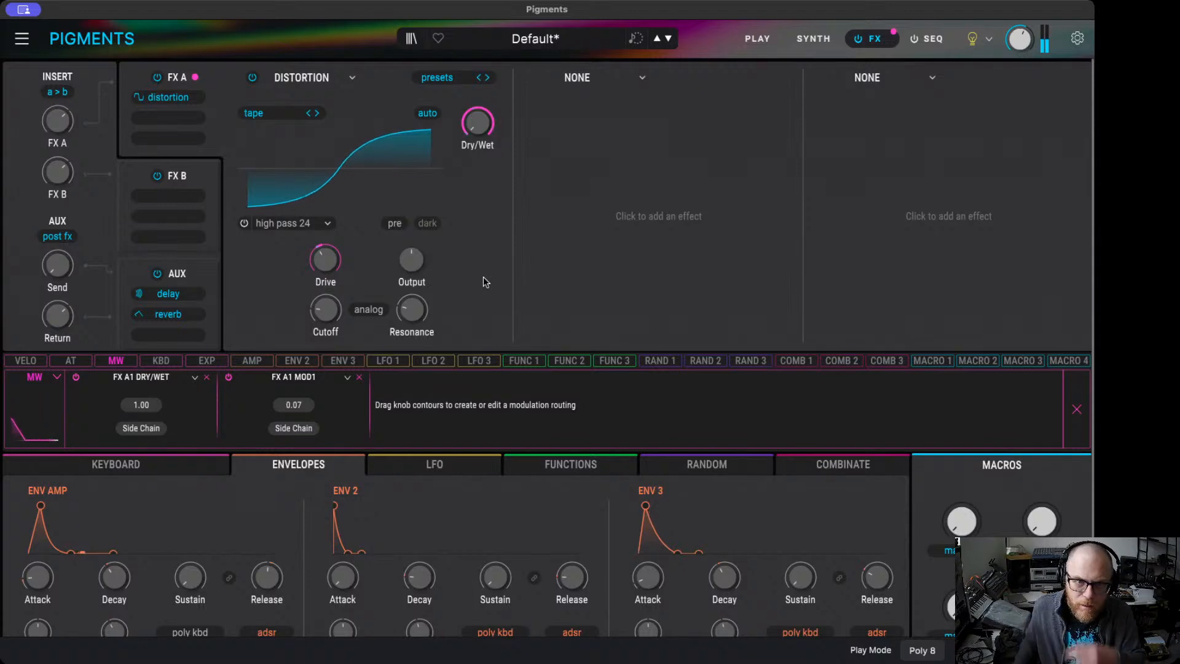
- Add a Multiband effect in the second FX A slot, load its default preset and compare the sound with it bypassed
{"action": "left_click", "coordinate": [564, 78]}
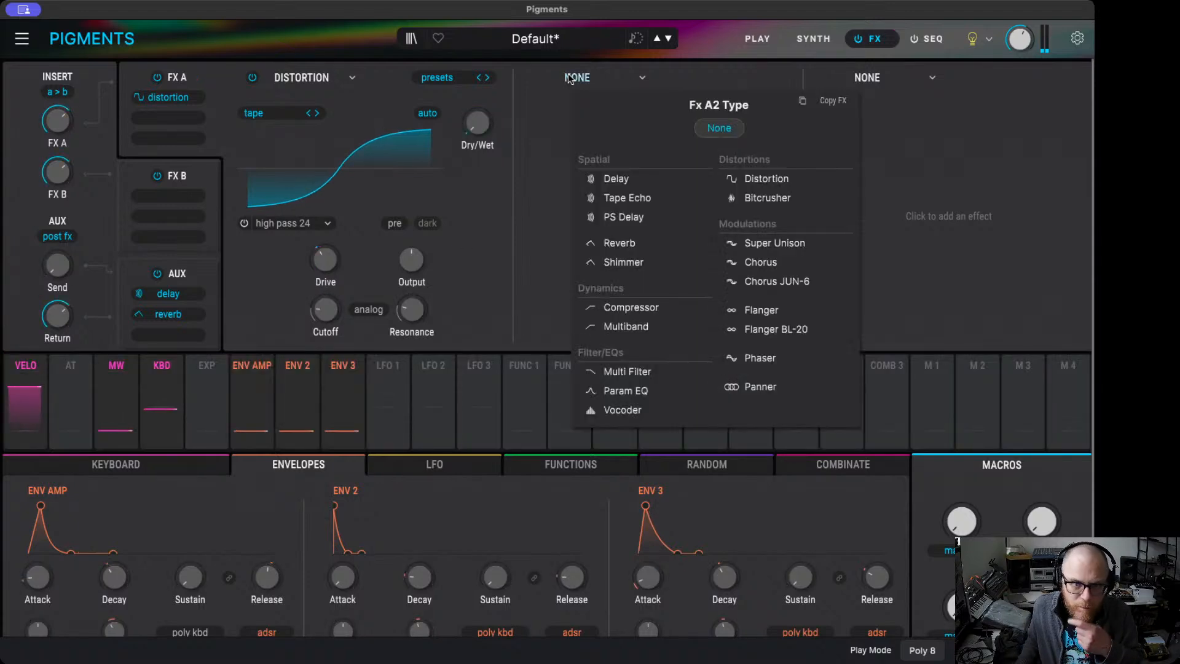
{"action": "left_click", "coordinate": [626, 326]}
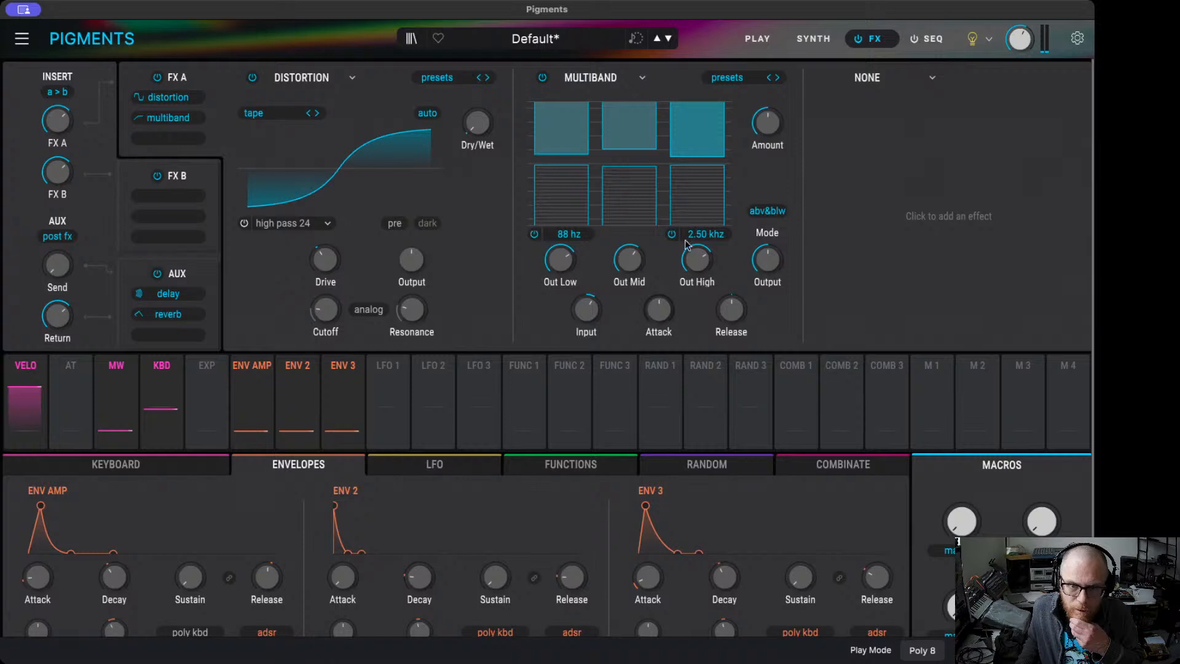
{"action": "left_click", "coordinate": [776, 79]}
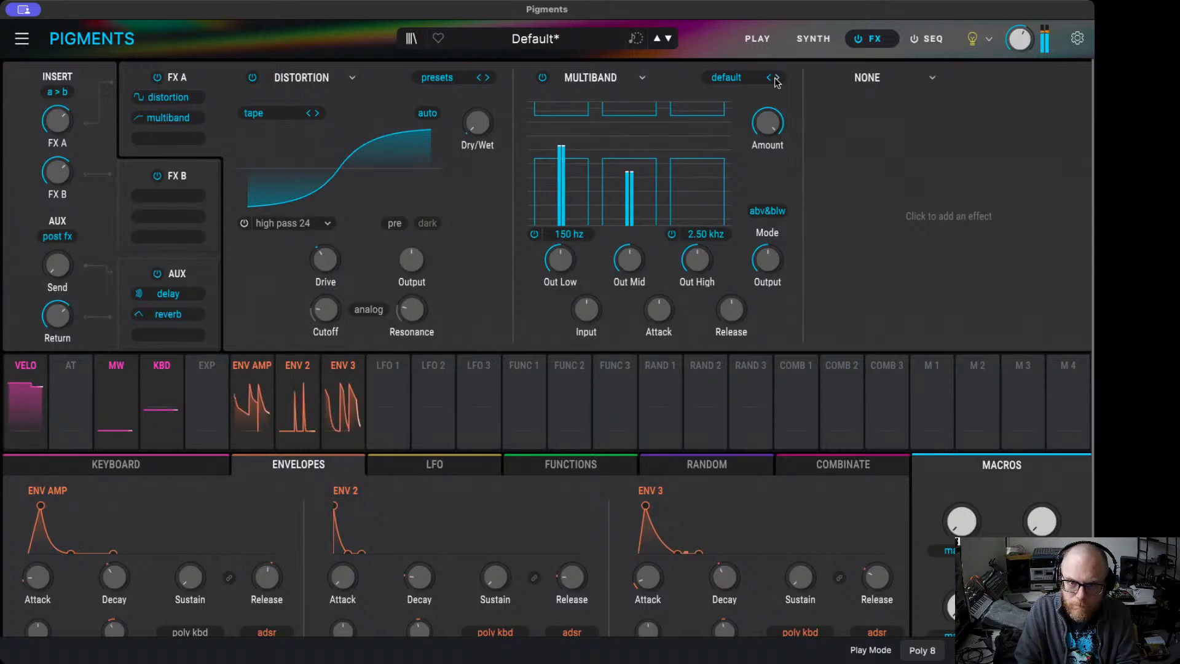
{"action": "left_click", "coordinate": [542, 79]}
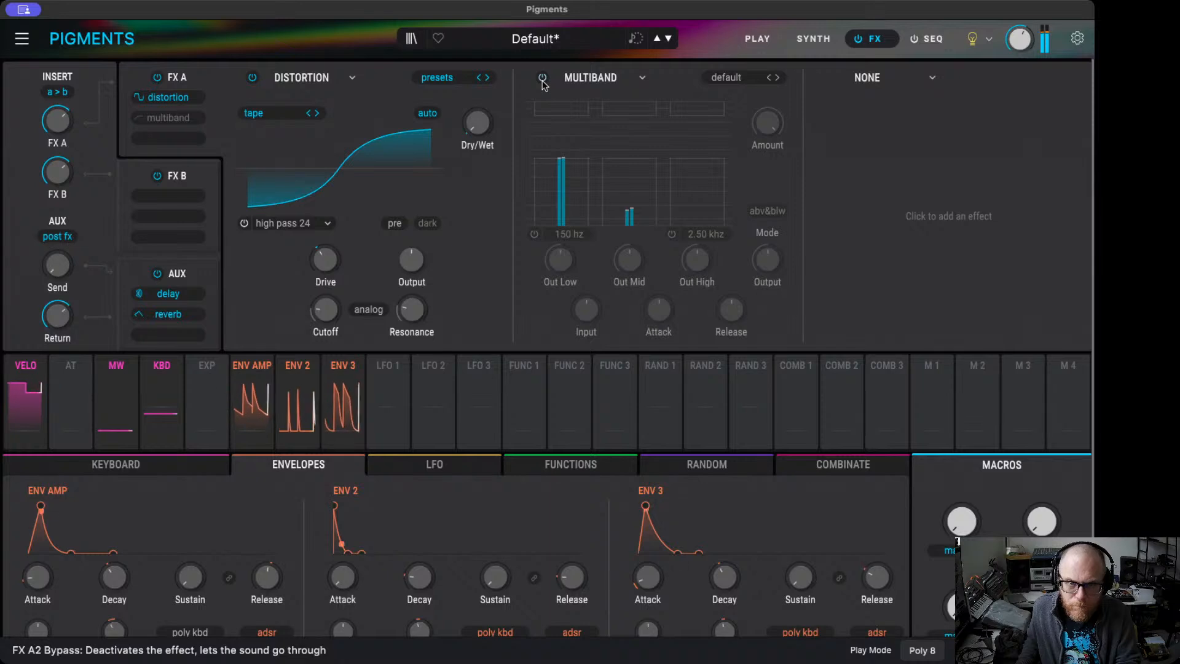
{"action": "left_click", "coordinate": [542, 78]}
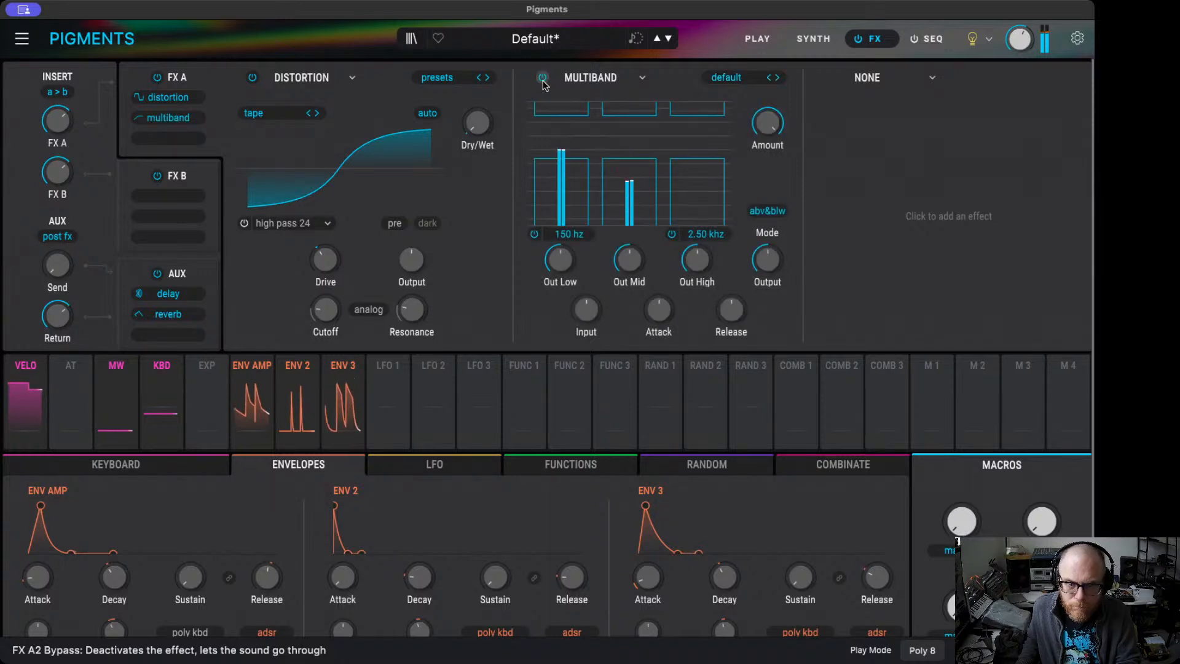
- Set the Multiband's low-mid crossover to 126 Hz and Out High to about 1.54 dB, comparing against bypass
{"action": "left_click_drag", "start_coordinate": [628, 258], "coordinate": [647, 248]}
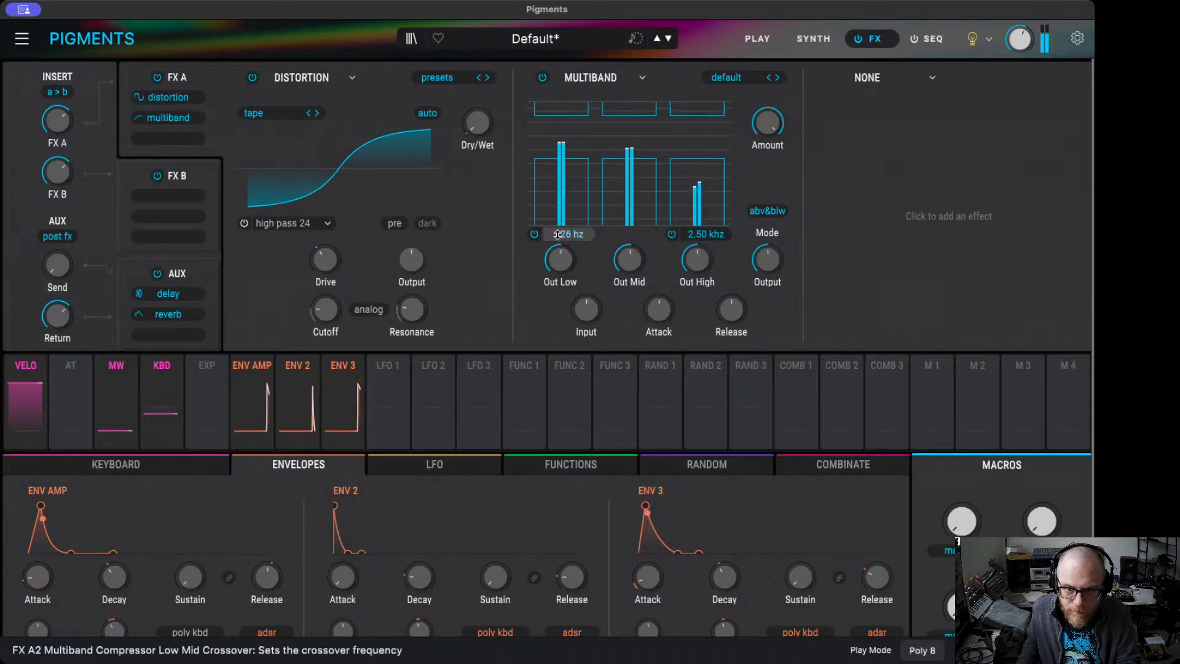
{"action": "left_click_drag", "start_coordinate": [697, 264], "coordinate": [698, 261]}
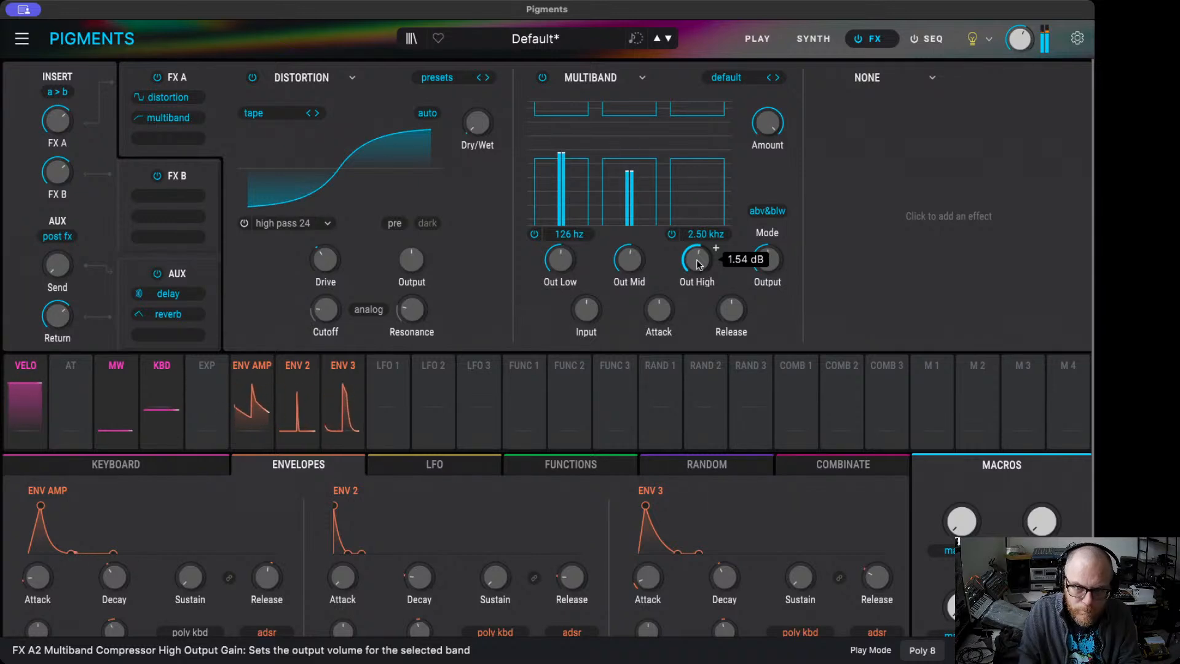
{"action": "left_click", "coordinate": [543, 79]}
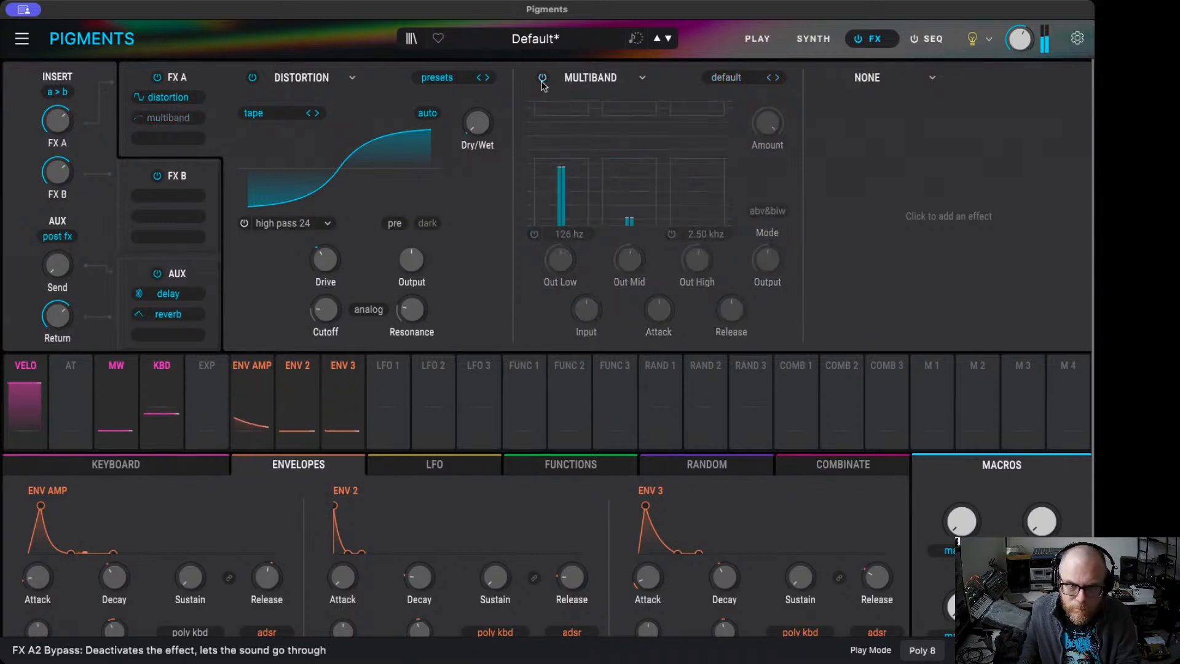
{"action": "left_click", "coordinate": [543, 79]}
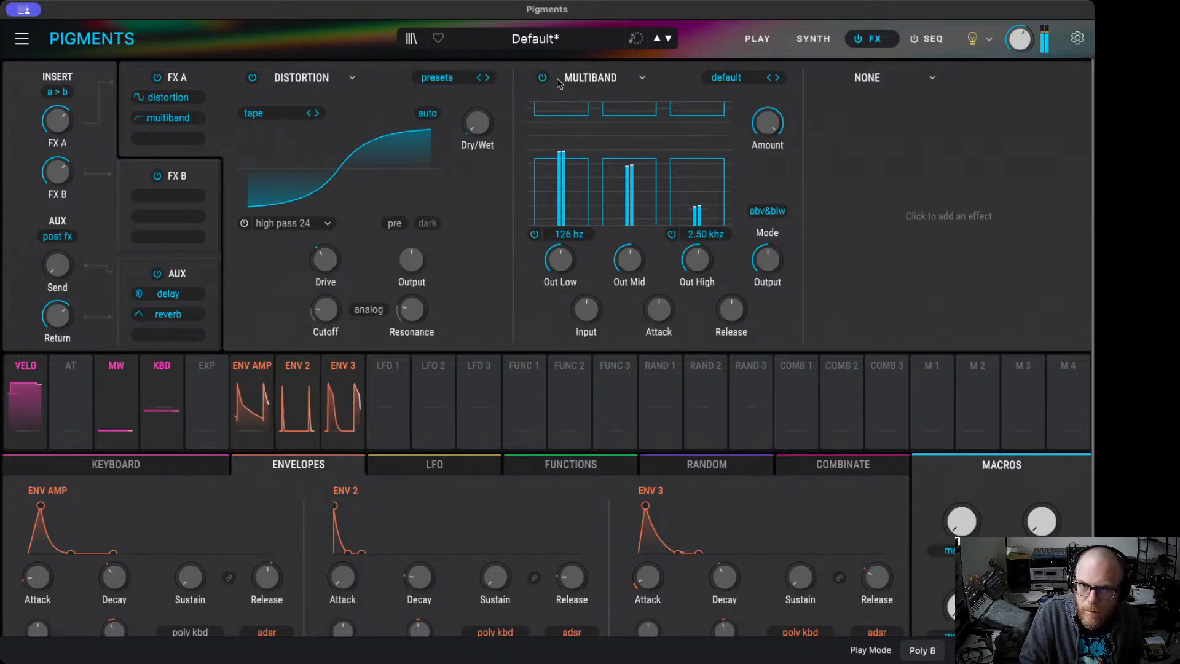
{"action": "mouse_move", "coordinate": [768, 121]}
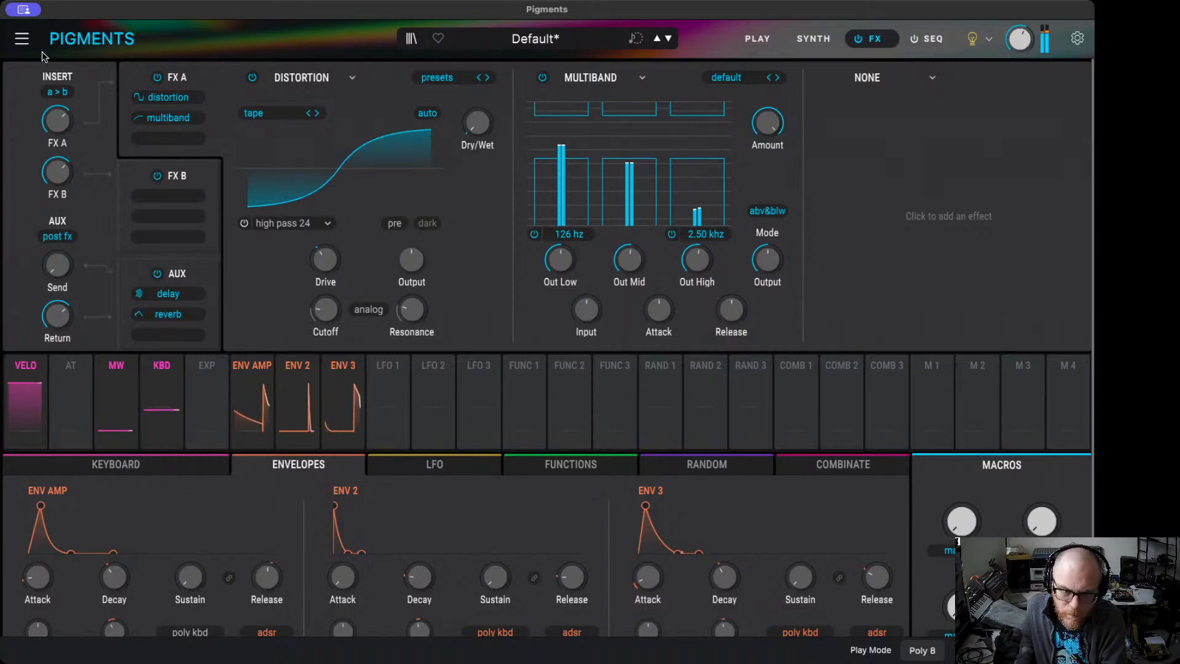
- Shorten the Env Amp's Release to about 918 ms
{"action": "left_click", "coordinate": [115, 464]}
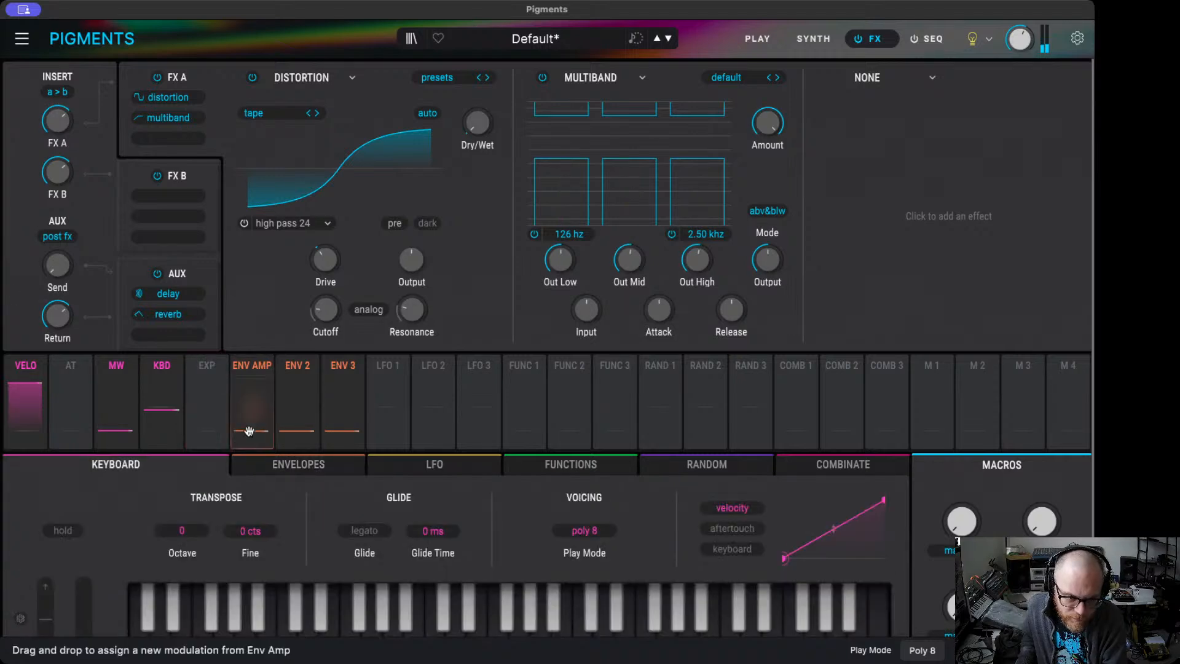
{"action": "left_click", "coordinate": [251, 365]}
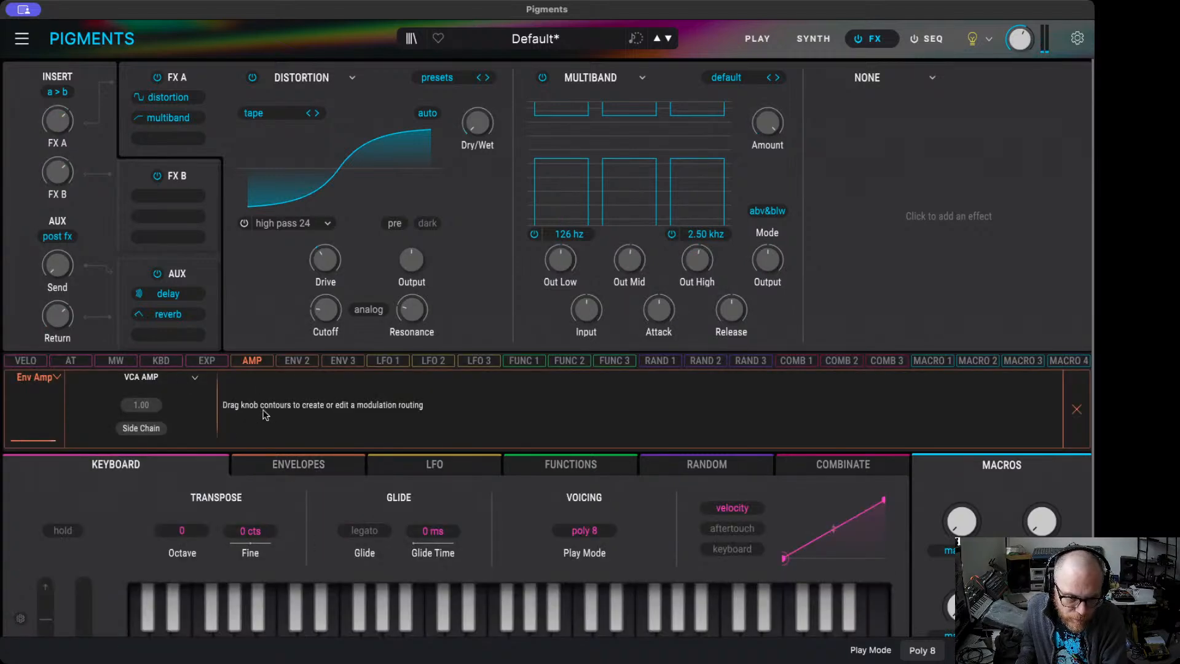
{"action": "left_click", "coordinate": [298, 464]}
{"action": "mouse_move", "coordinate": [267, 580]}
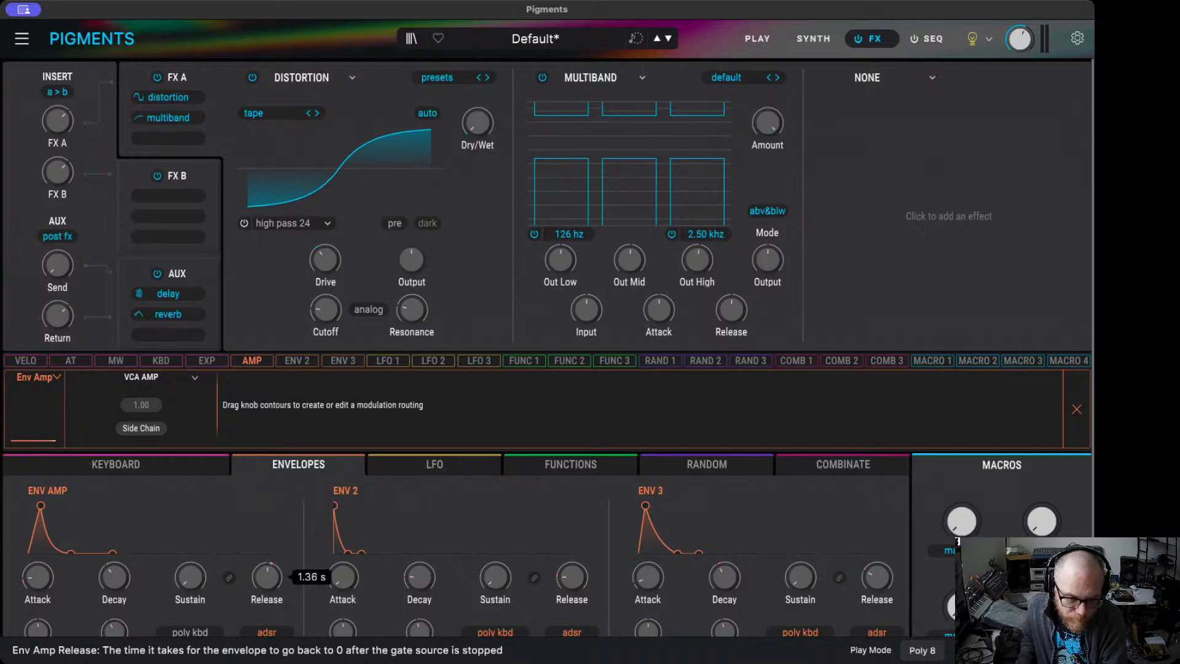
{"action": "left_click_drag", "start_coordinate": [267, 579], "coordinate": [267, 579]}
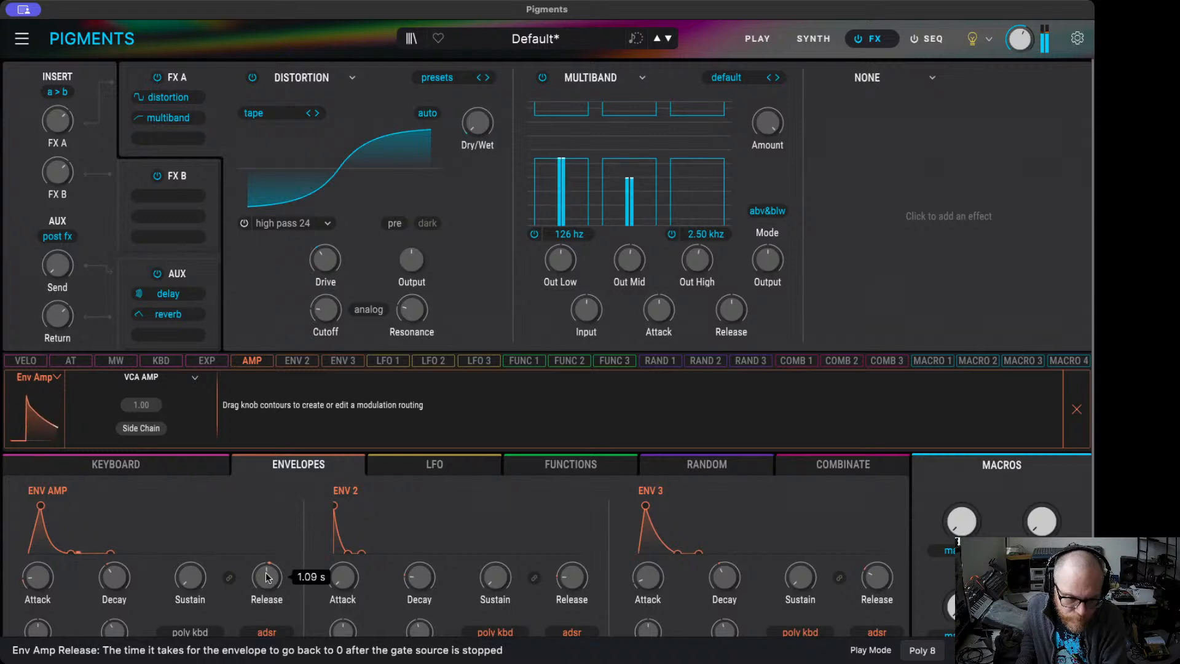
{"action": "left_click_drag", "start_coordinate": [268, 580], "coordinate": [268, 583]}
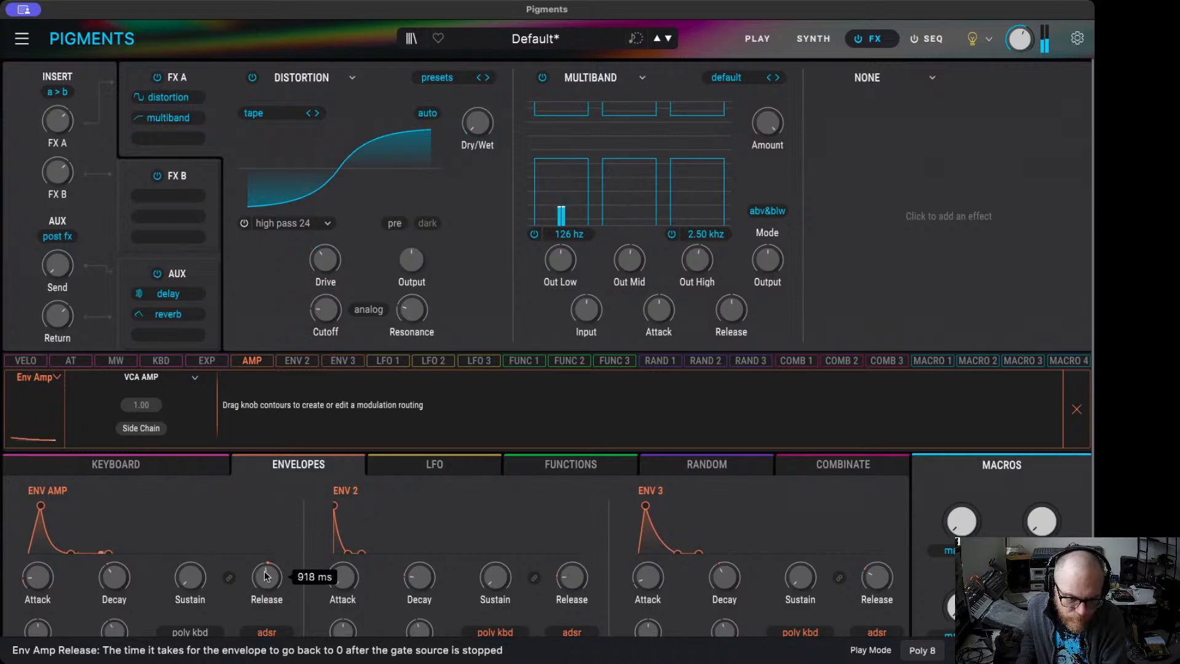
{"action": "mouse_move", "coordinate": [111, 576]}
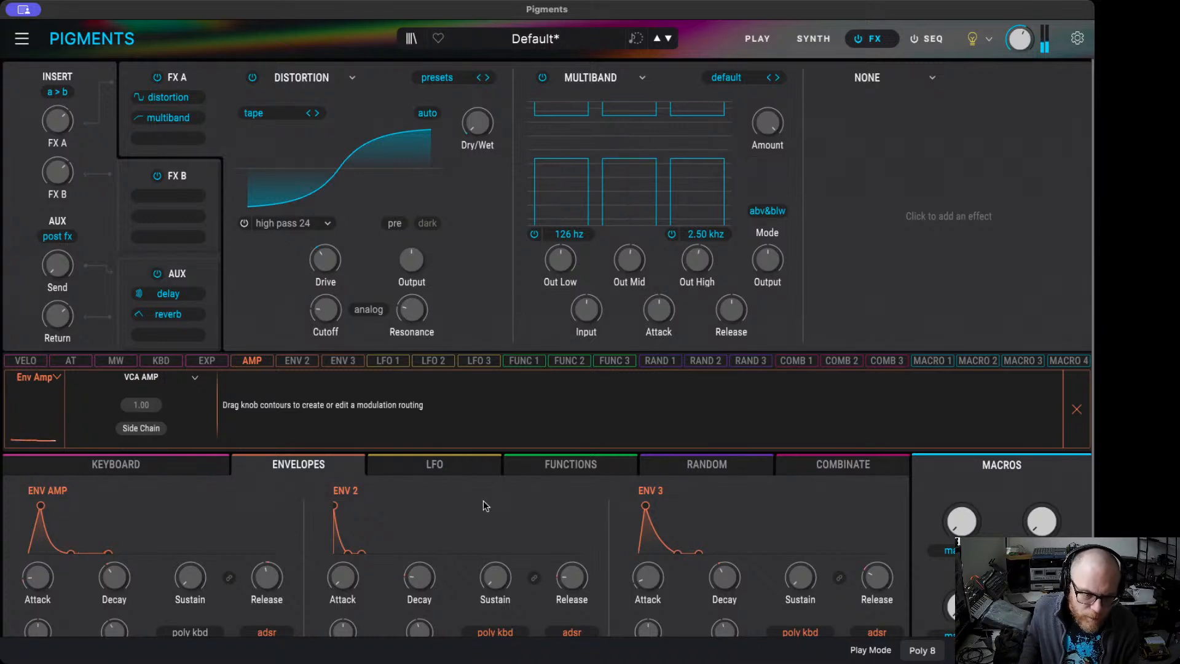
- Modulate the Env Amp's Decay and Release with Keyboard tracking, each by -0.11
{"action": "scroll", "coordinate": [422, 534], "scroll_direction": "down", "scroll_amount": 1}
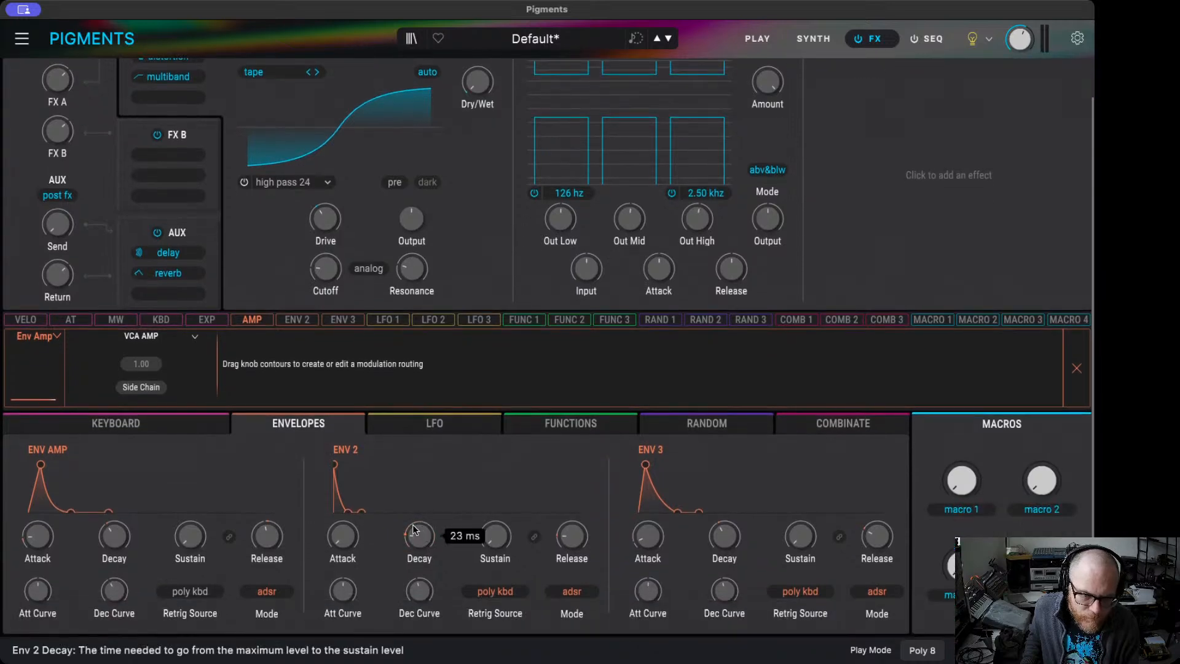
{"action": "left_click", "coordinate": [161, 320]}
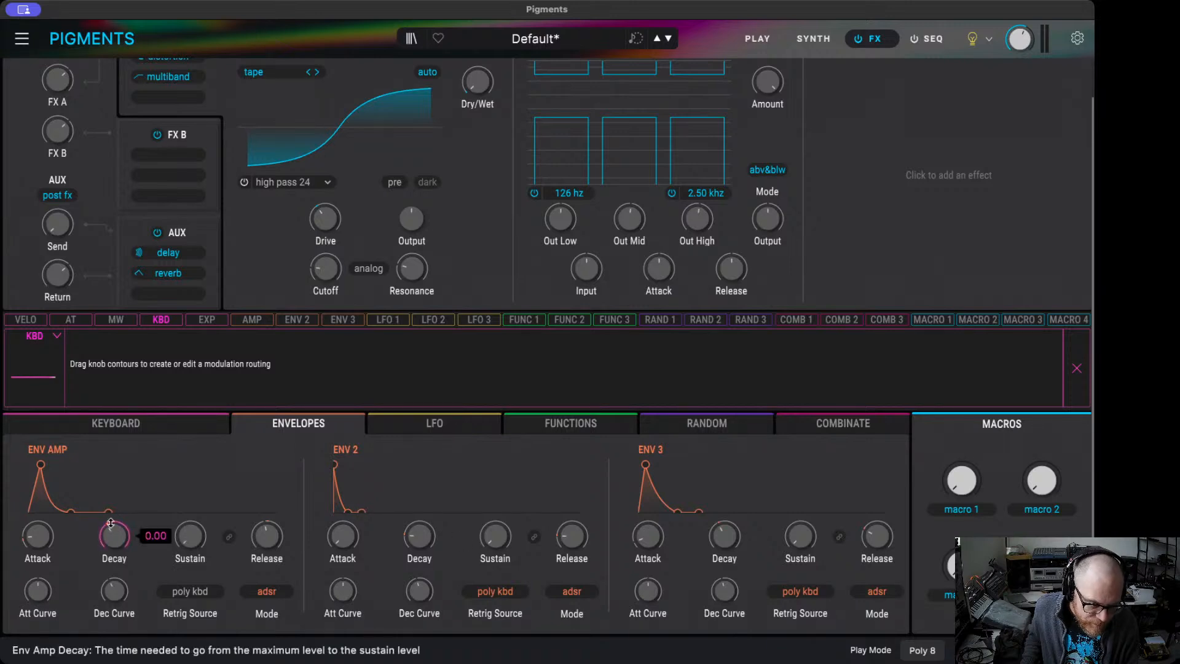
{"action": "left_click_drag", "start_coordinate": [114, 534], "coordinate": [114, 537]}
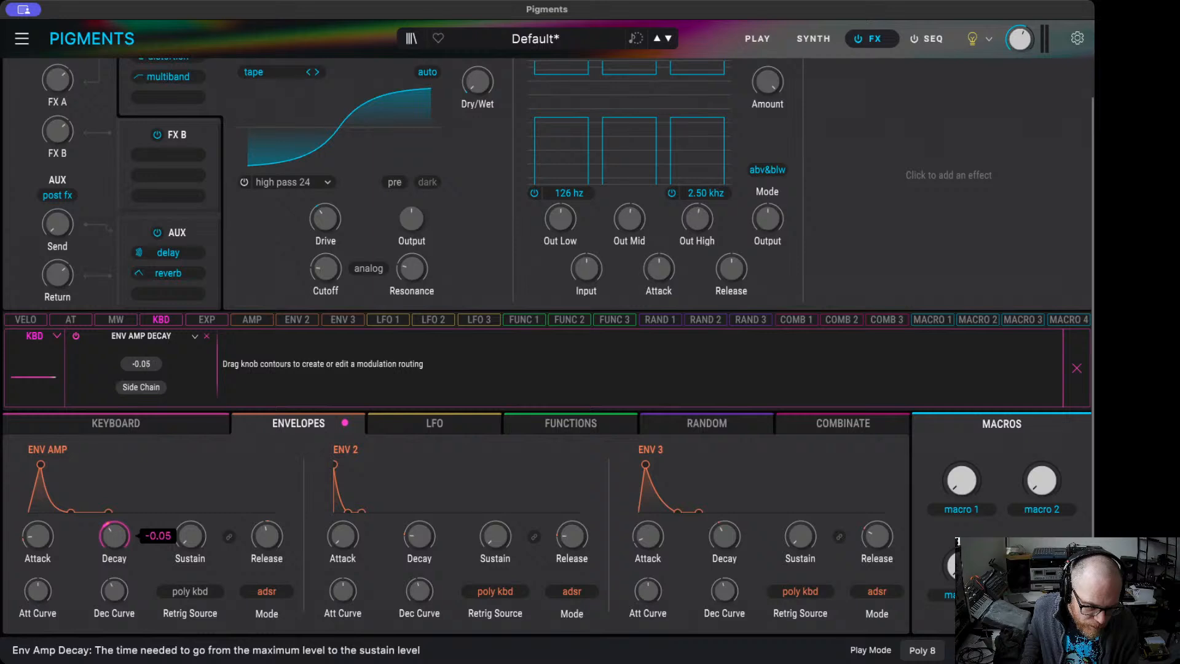
{"action": "left_click_drag", "start_coordinate": [266, 534], "coordinate": [267, 536]}
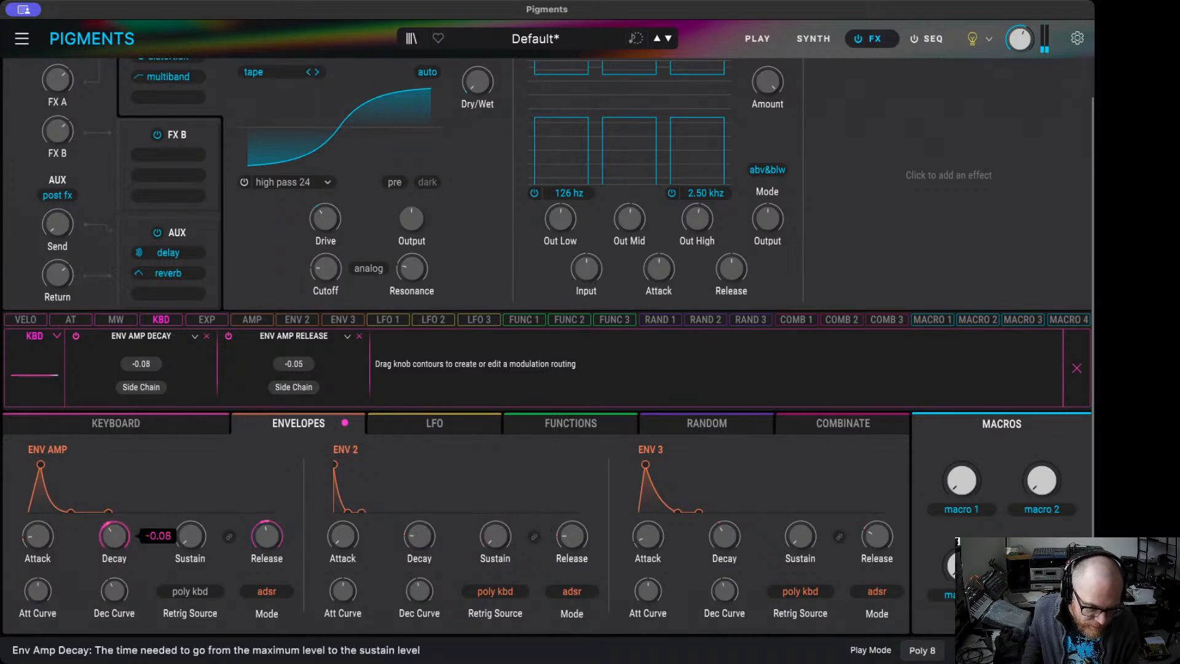
{"action": "left_click_drag", "start_coordinate": [113, 535], "coordinate": [113, 535]}
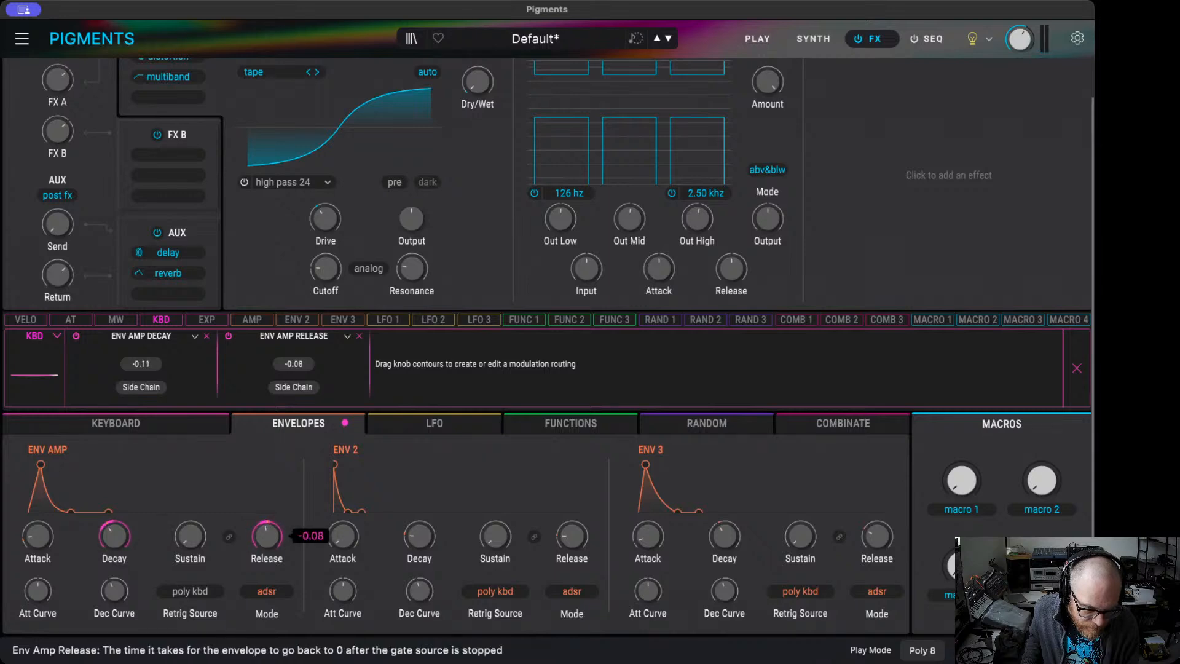
{"action": "left_click_drag", "start_coordinate": [267, 535], "coordinate": [266, 536]}
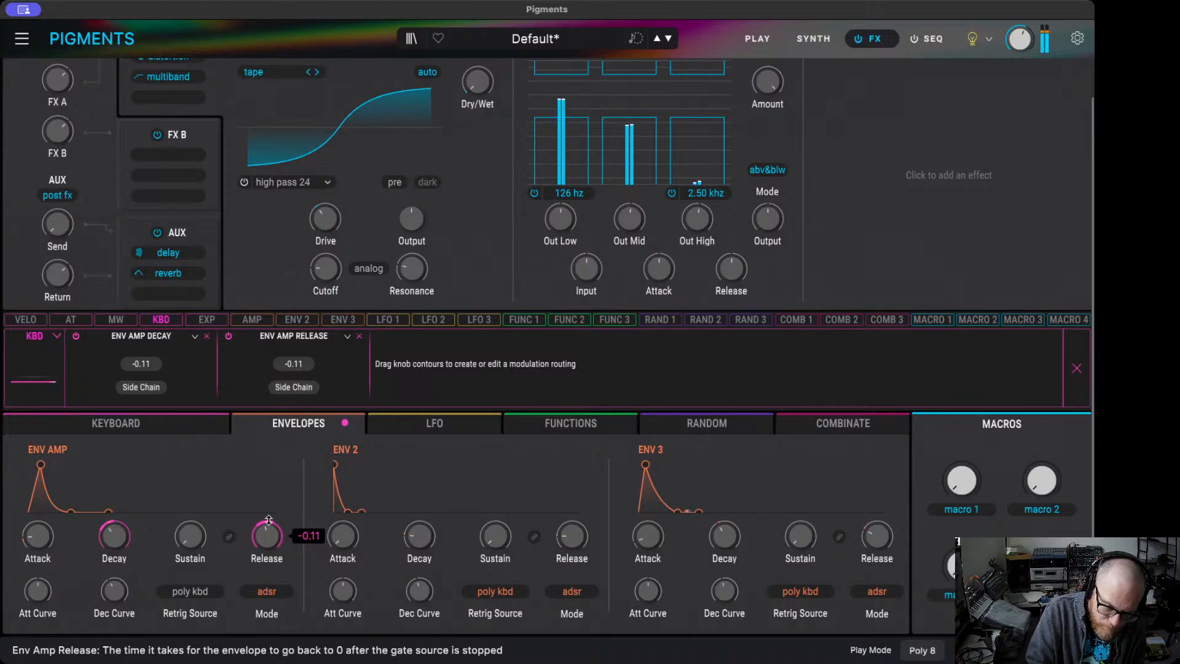
{"action": "left_click_drag", "start_coordinate": [271, 544], "coordinate": [271, 544]}
{"action": "left_click_drag", "start_coordinate": [114, 536], "coordinate": [114, 539]}
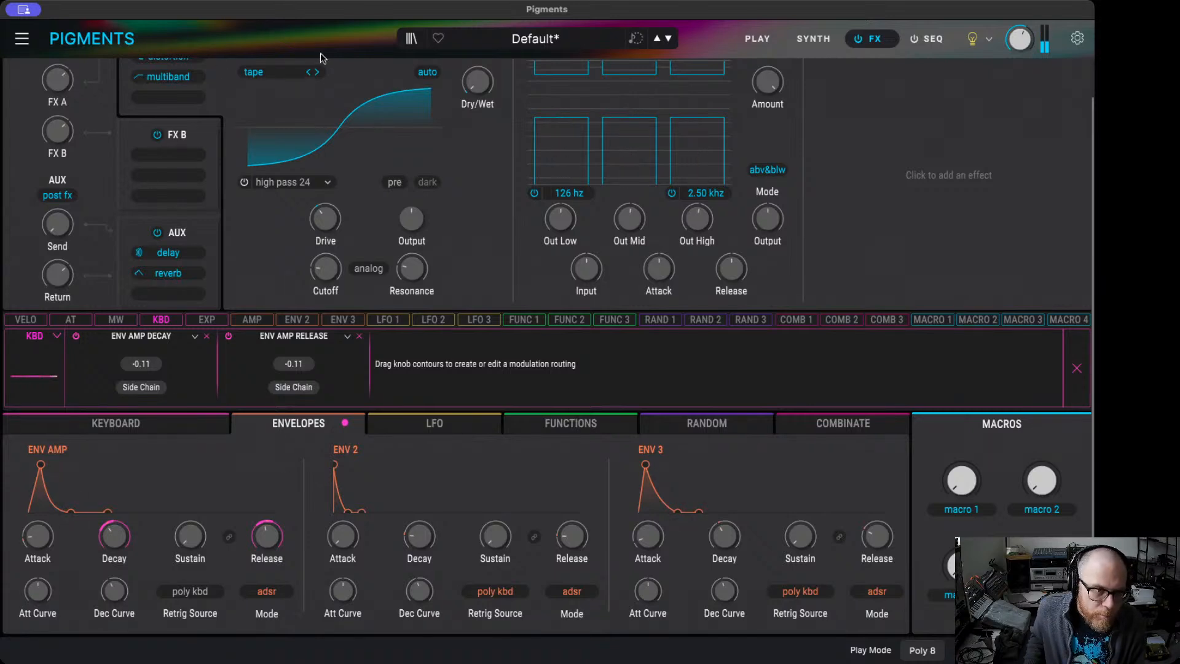
- Review the filter settings and the full list of velocity modulation routings on the patch's Synth page
{"action": "scroll", "coordinate": [321, 62], "scroll_direction": "up", "scroll_amount": 2}
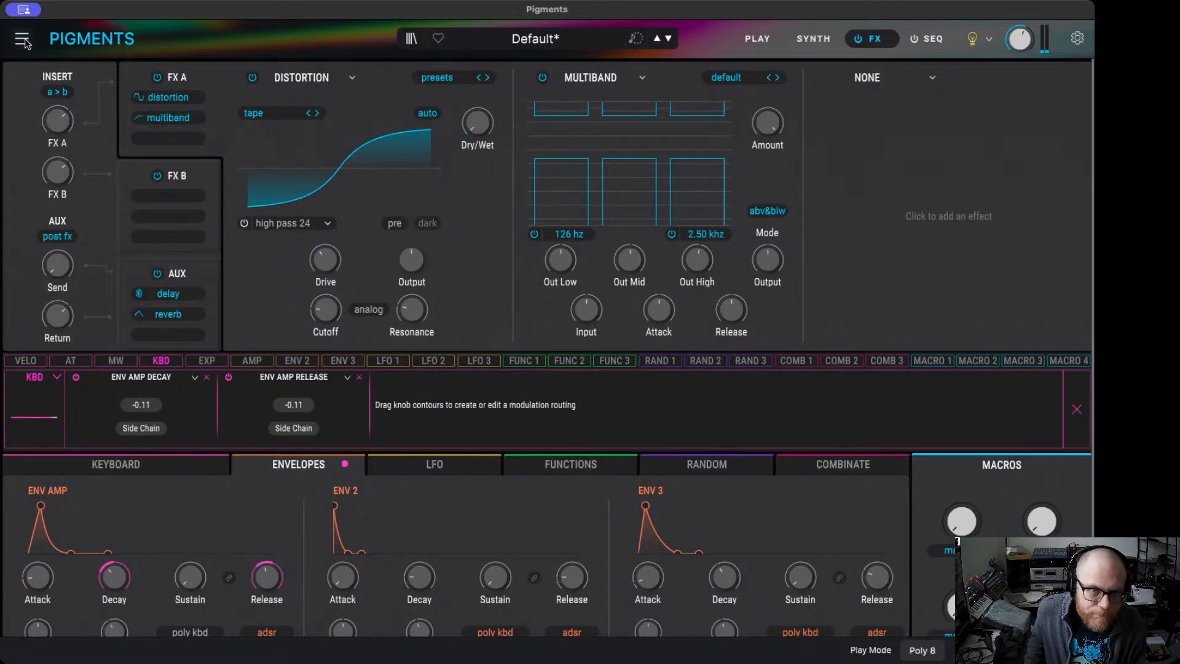
{"action": "left_click", "coordinate": [810, 39]}
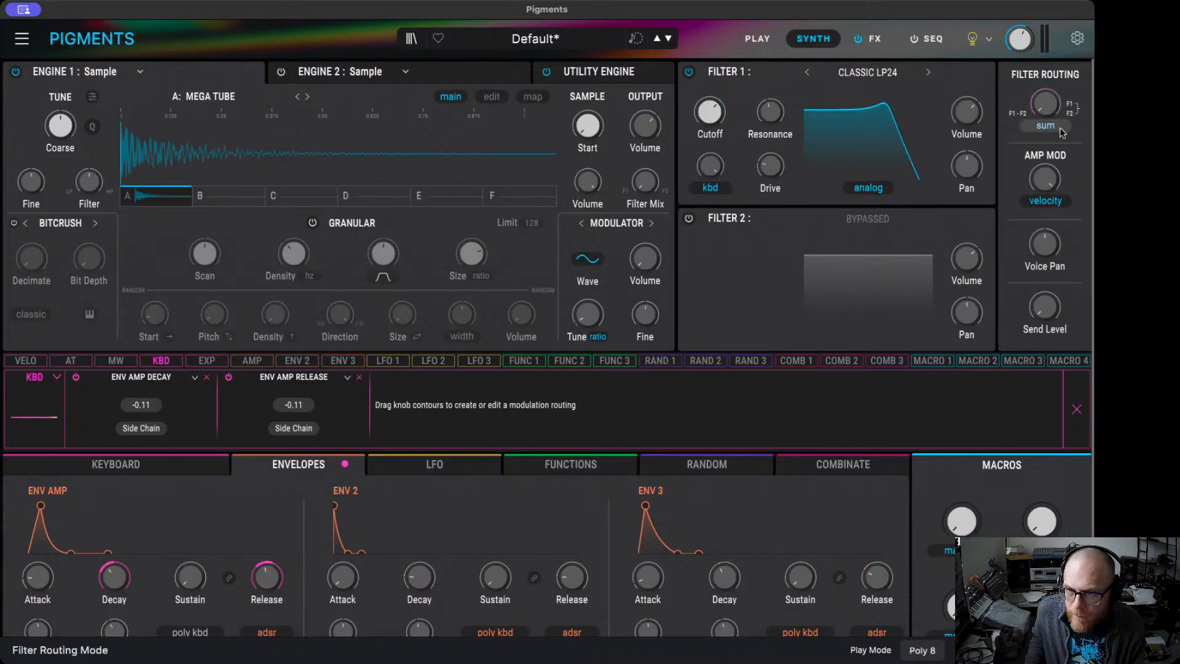
{"action": "mouse_move", "coordinate": [708, 111]}
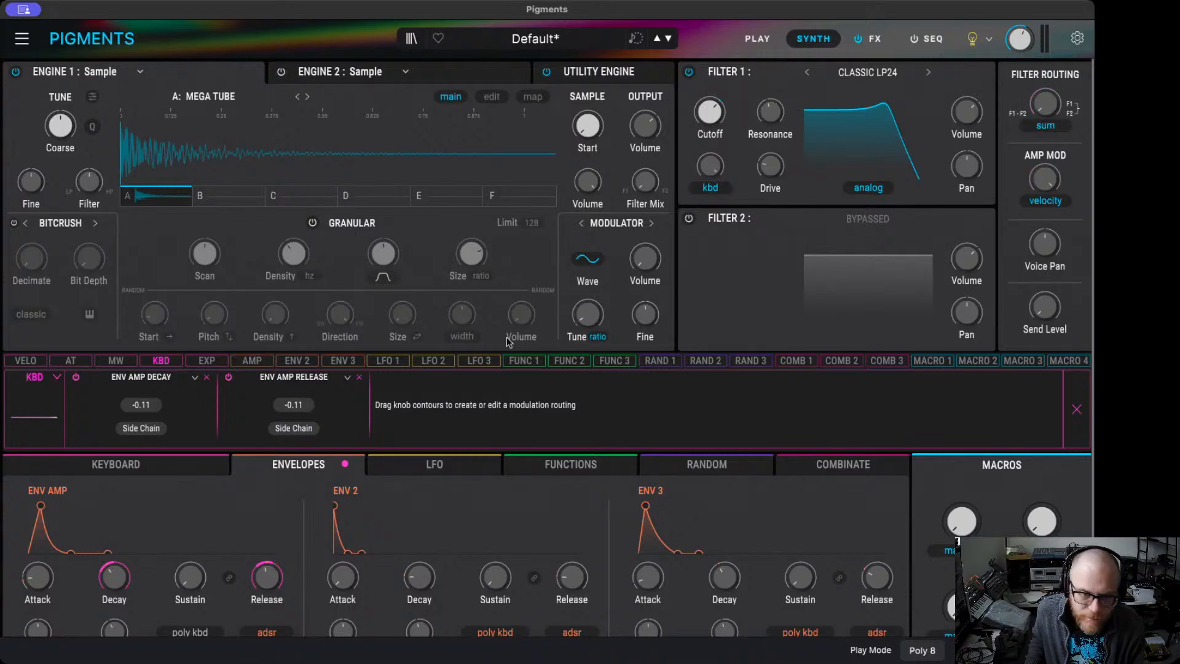
{"action": "left_click", "coordinate": [28, 363]}
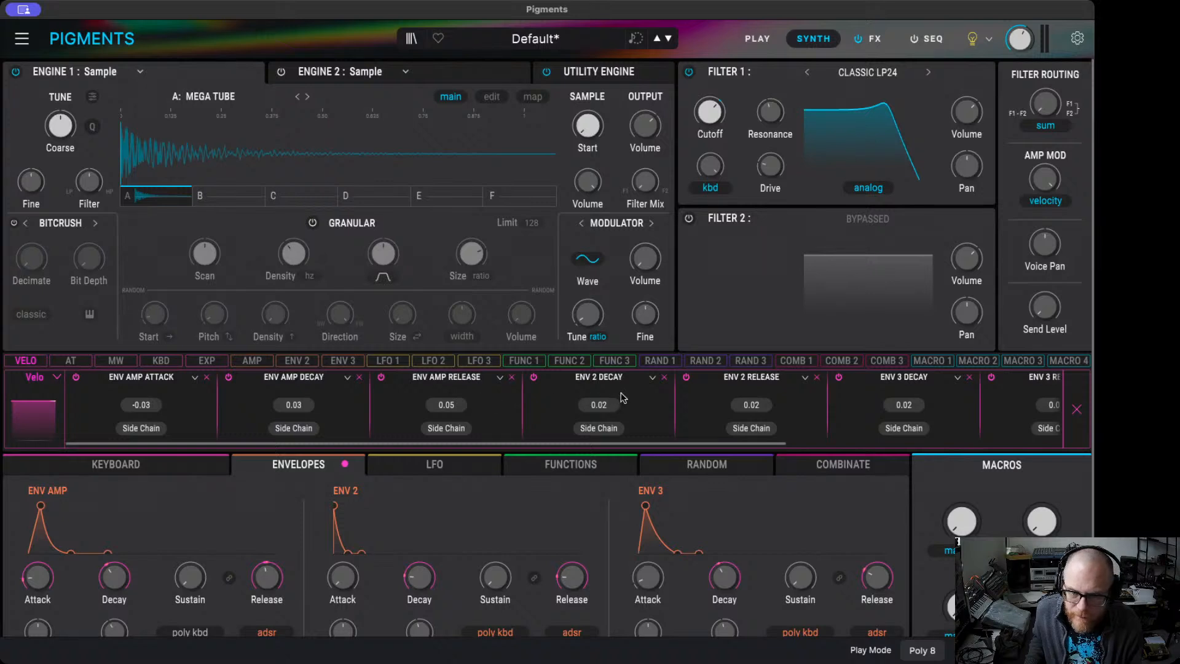
{"action": "left_click_drag", "start_coordinate": [780, 443], "coordinate": [1070, 449]}
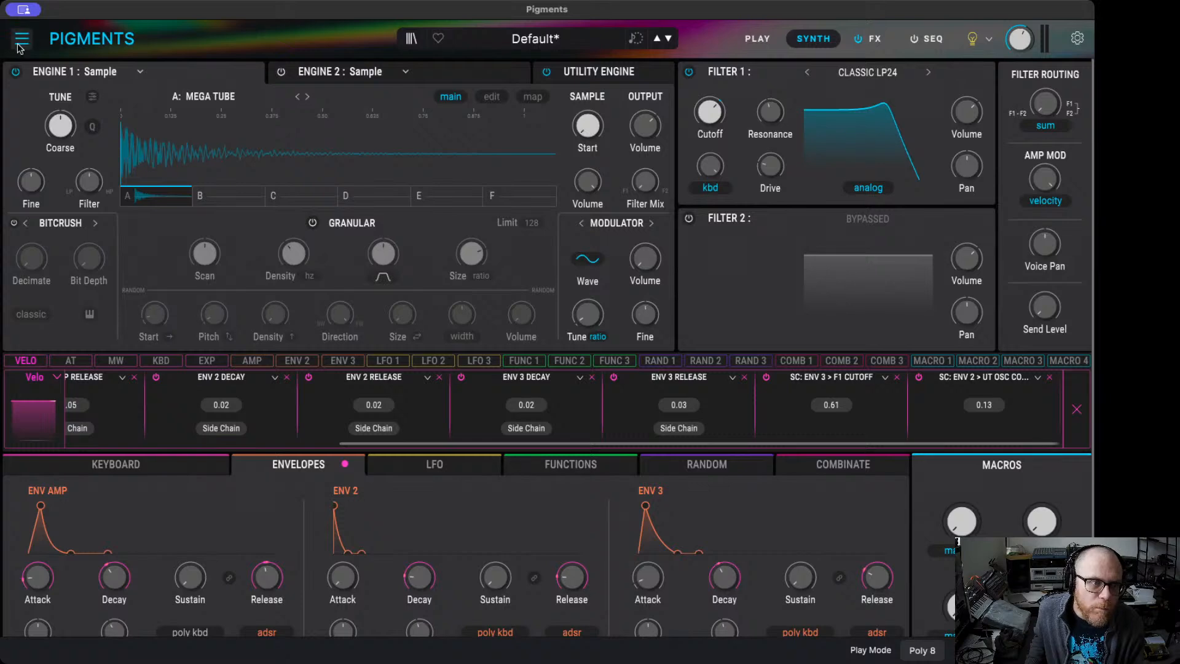
- Start saving the patch as a new preset named "Toms 'r' Us", with the artist's name as author and type Tom
{"action": "left_click", "coordinate": [85, 104]}
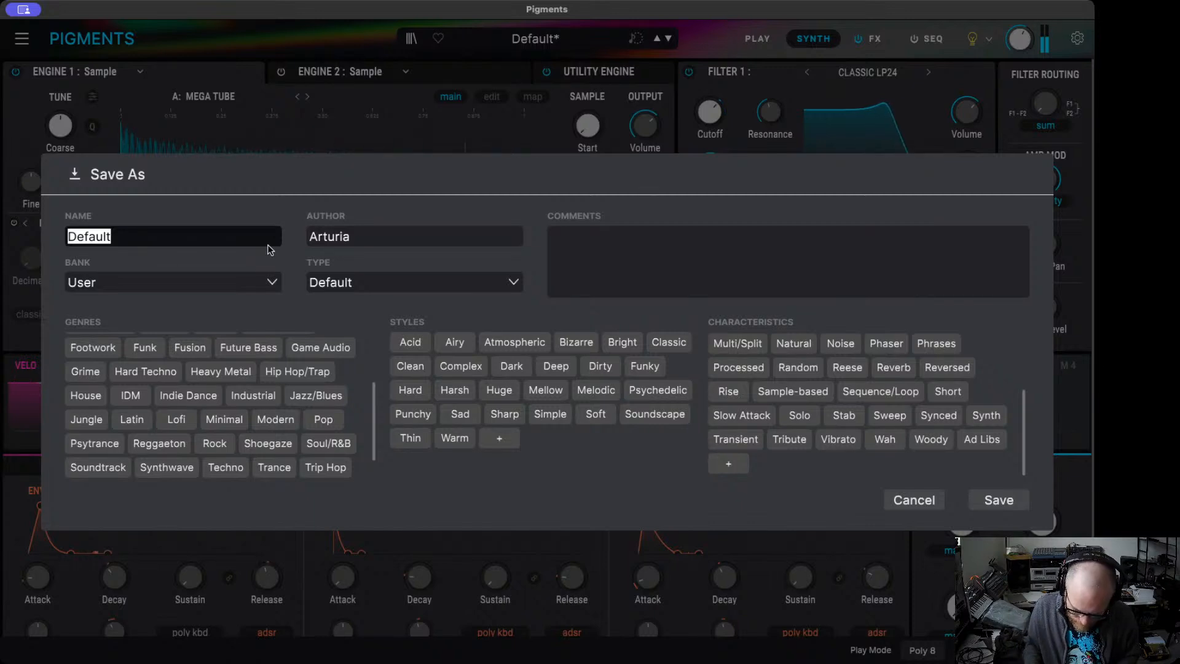
{"action": "type", "text": "T"}
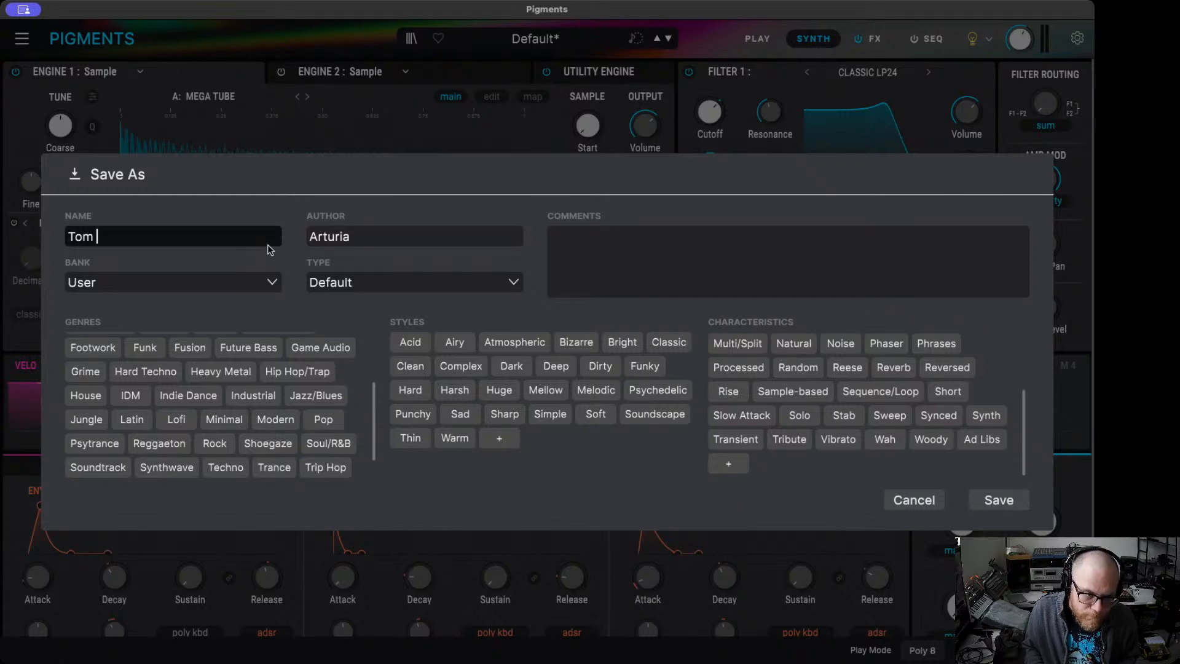
{"action": "type", "text": "om"}
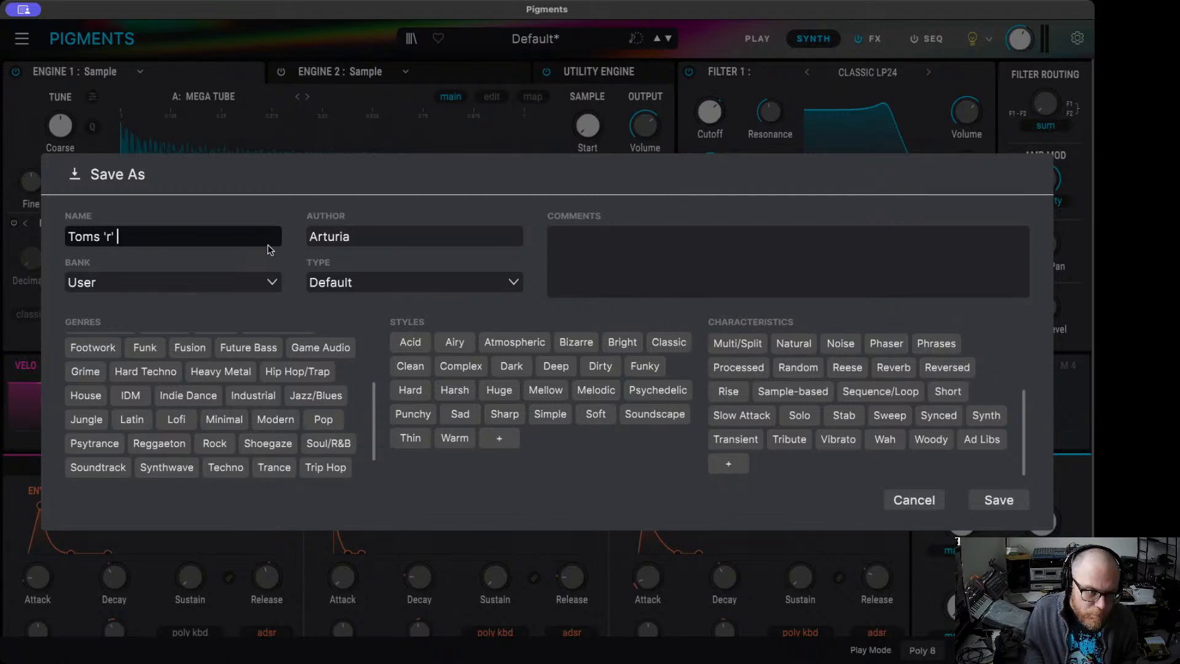
{"action": "left_click", "coordinate": [369, 235]}
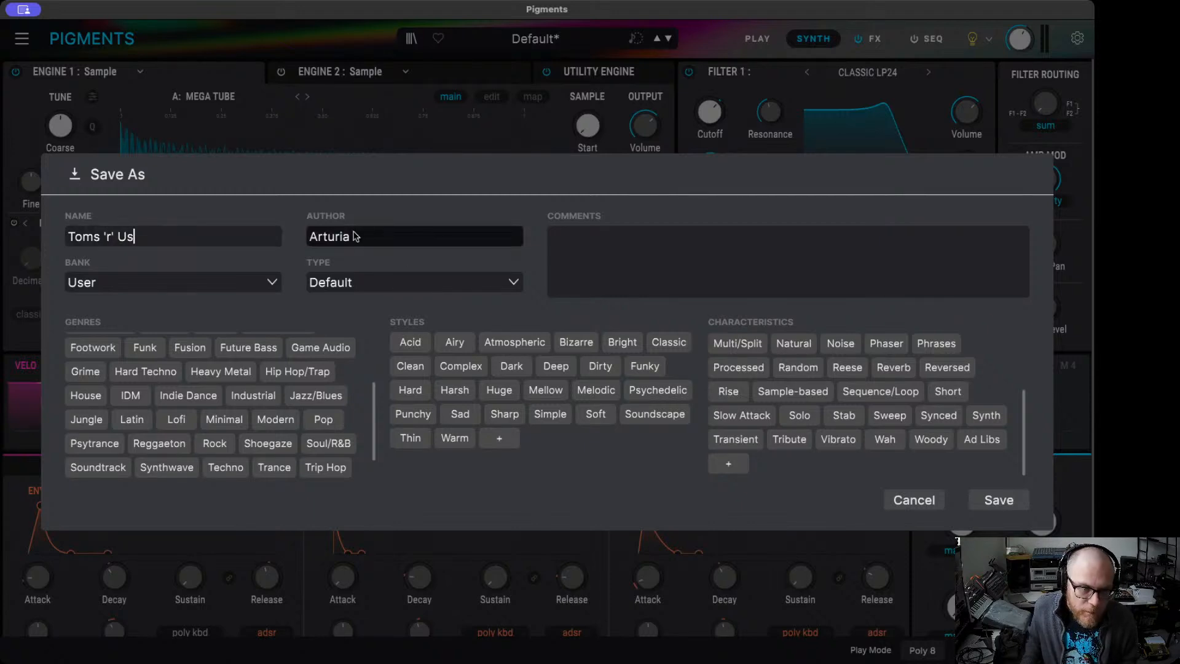
{"action": "double_click", "coordinate": [360, 243]}
{"action": "type", "text": "Ether Dive"}
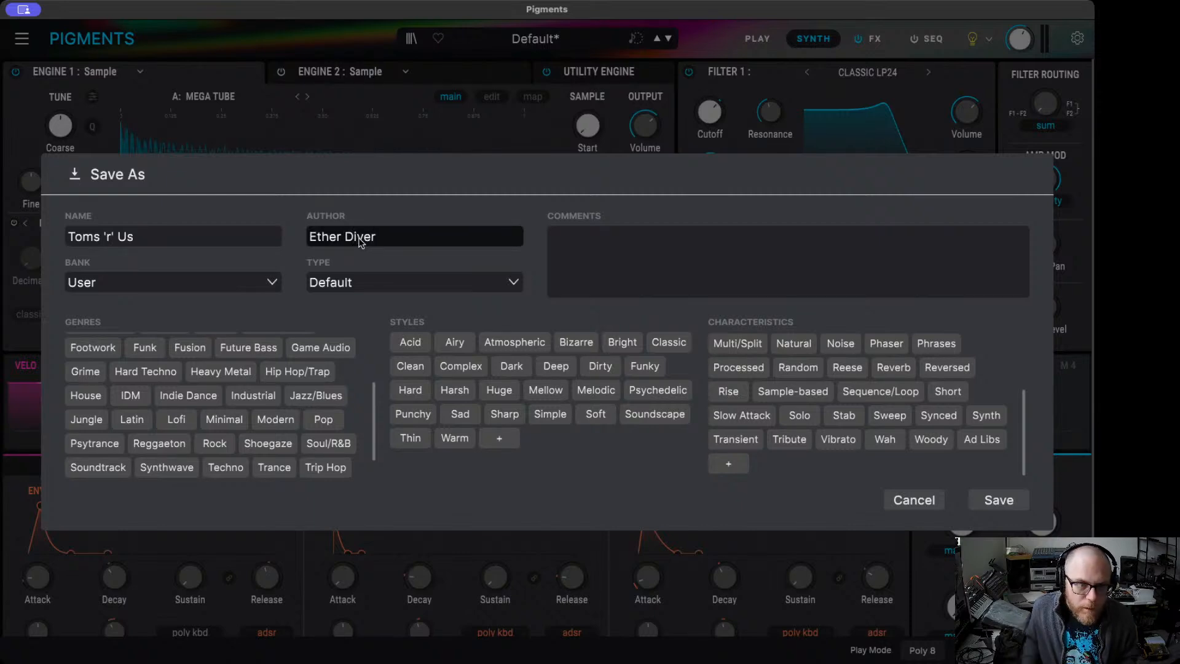
{"action": "type", "text": "r"}
{"action": "key", "text": "Tab"}
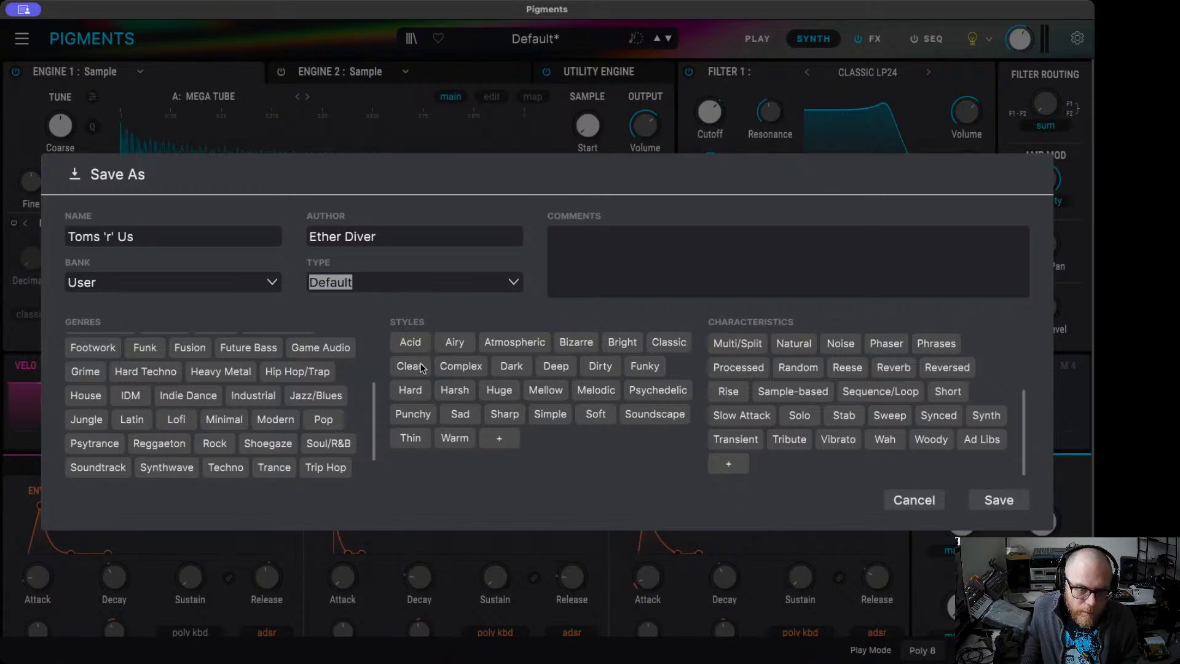
{"action": "type", "text": "Tom"}
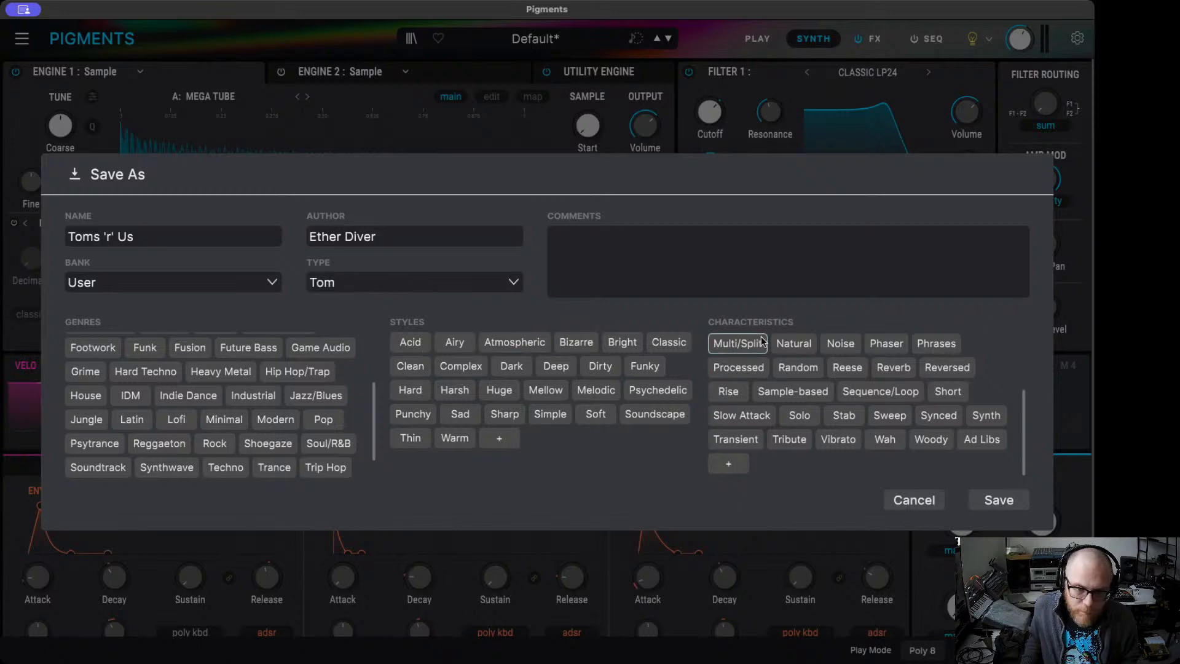
- Tag the preset's genres as Indie Dance, Rock, Techno, Industrial, Dubstep and Dub/Reggae
{"action": "scroll", "coordinate": [148, 441], "scroll_direction": "down", "scroll_amount": 2}
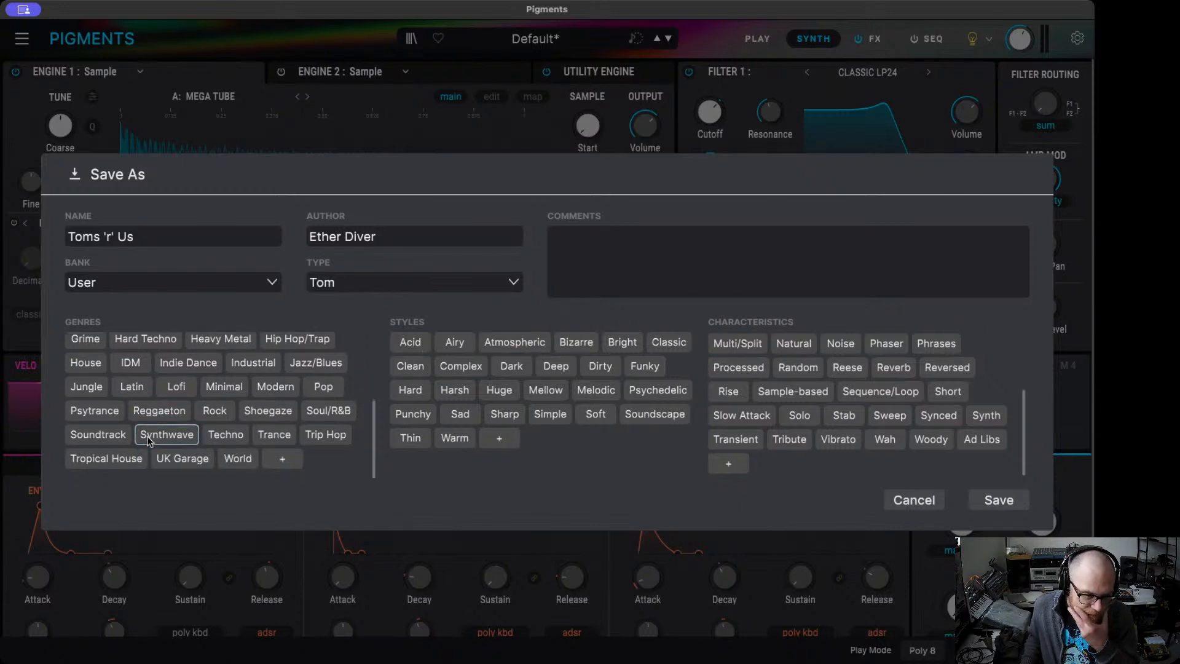
{"action": "left_click", "coordinate": [185, 362]}
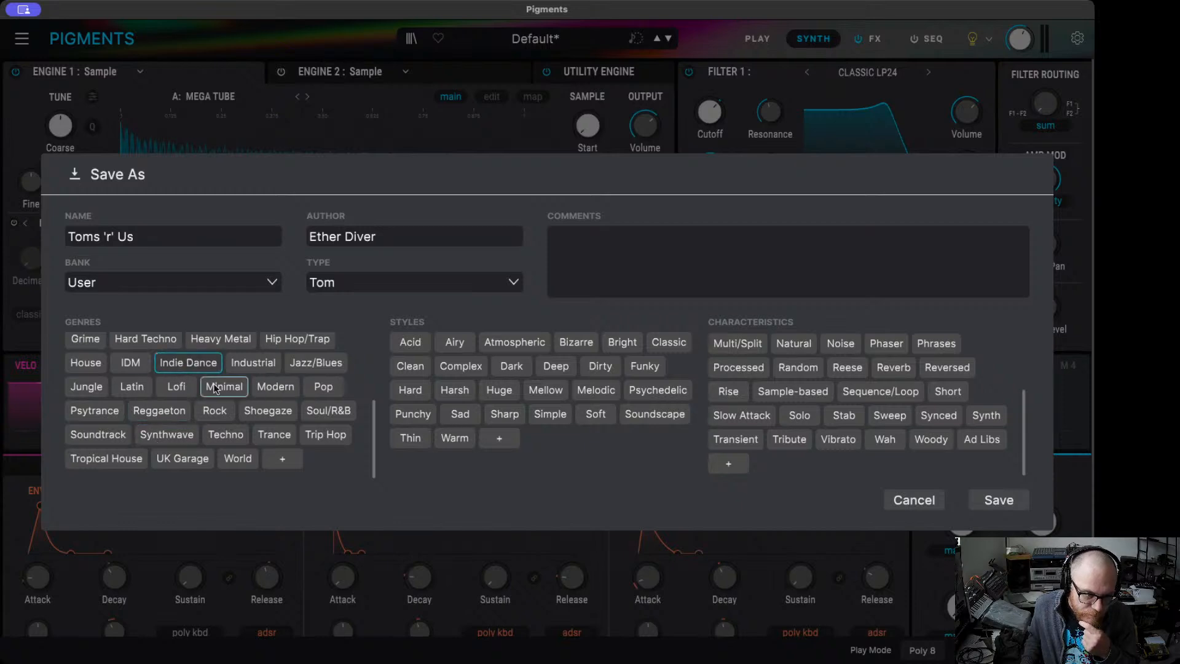
{"action": "left_click", "coordinate": [215, 410]}
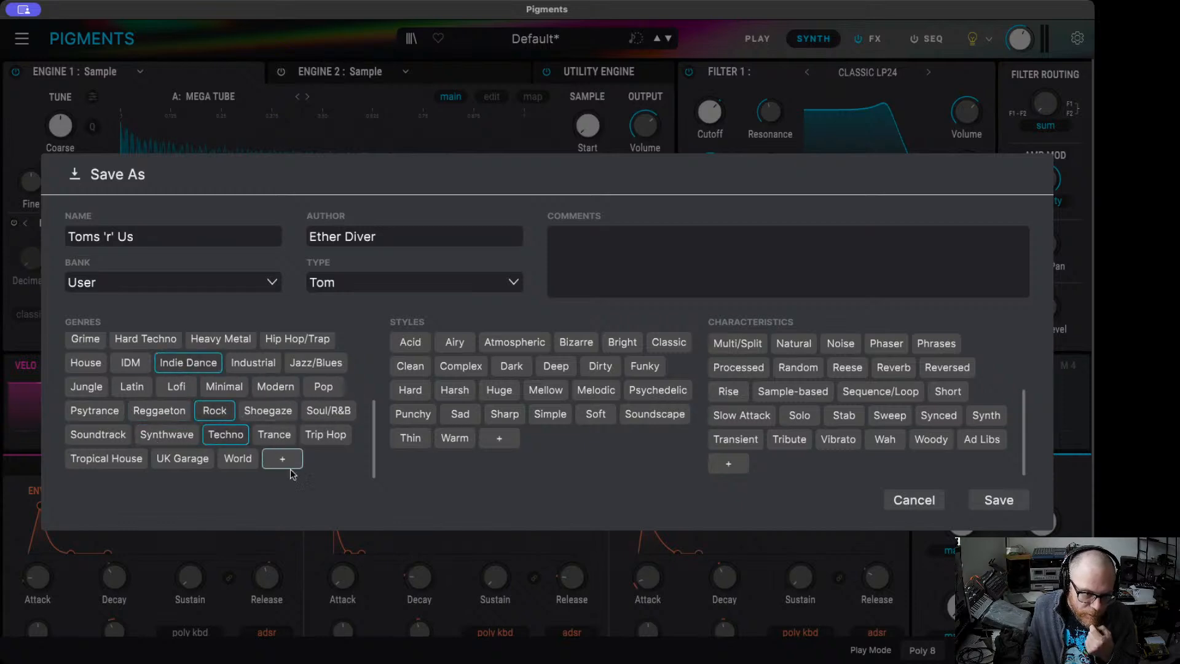
{"action": "scroll", "coordinate": [266, 458], "scroll_direction": "up", "scroll_amount": 2}
{"action": "left_click", "coordinate": [267, 391]}
{"action": "scroll", "coordinate": [246, 408], "scroll_direction": "up", "scroll_amount": 2}
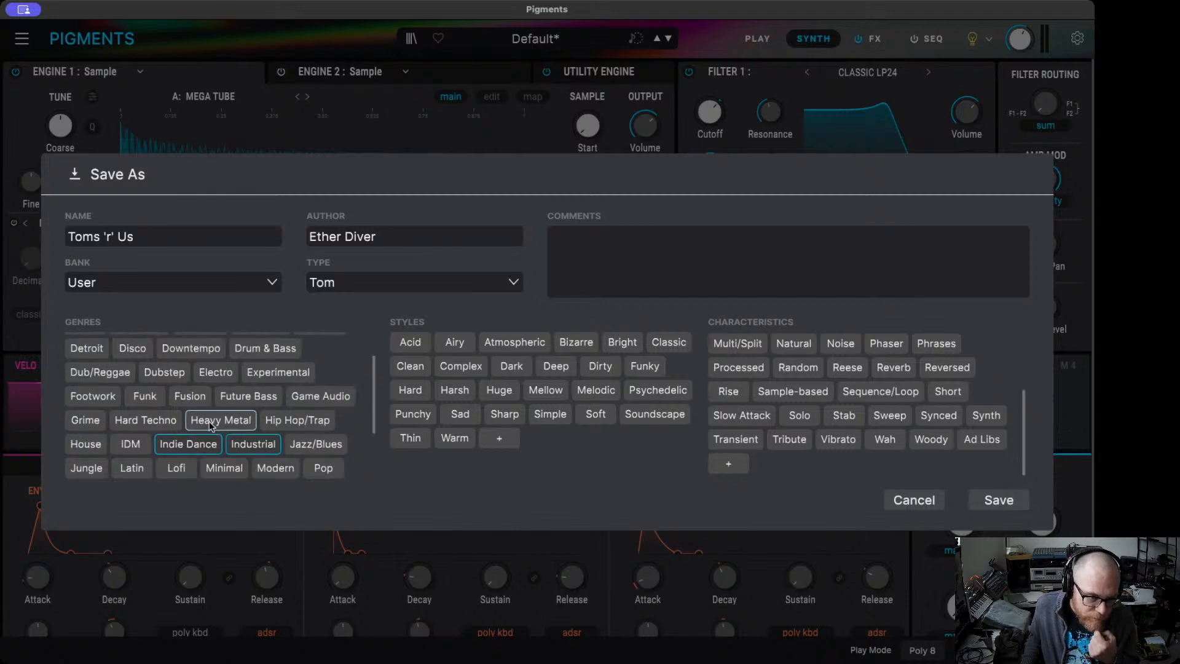
{"action": "left_click", "coordinate": [157, 370]}
{"action": "left_click", "coordinate": [95, 371]}
- Tag the preset with the styles Deep, Funky and Huge and the characteristics Sample-based and Layered, and save it
{"action": "left_click", "coordinate": [555, 367]}
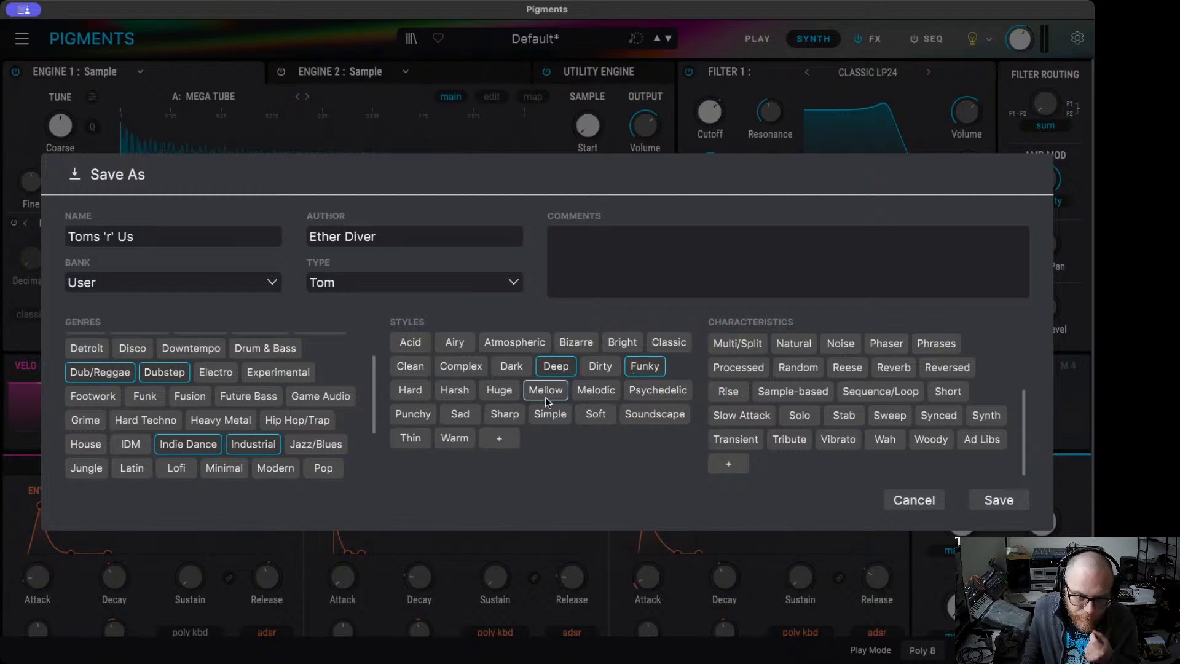
{"action": "left_click", "coordinate": [499, 392]}
{"action": "left_click", "coordinate": [793, 391]}
{"action": "scroll", "coordinate": [866, 431], "scroll_direction": "up", "scroll_amount": 3}
{"action": "left_click", "coordinate": [873, 417]}
{"action": "left_click", "coordinate": [875, 392]}
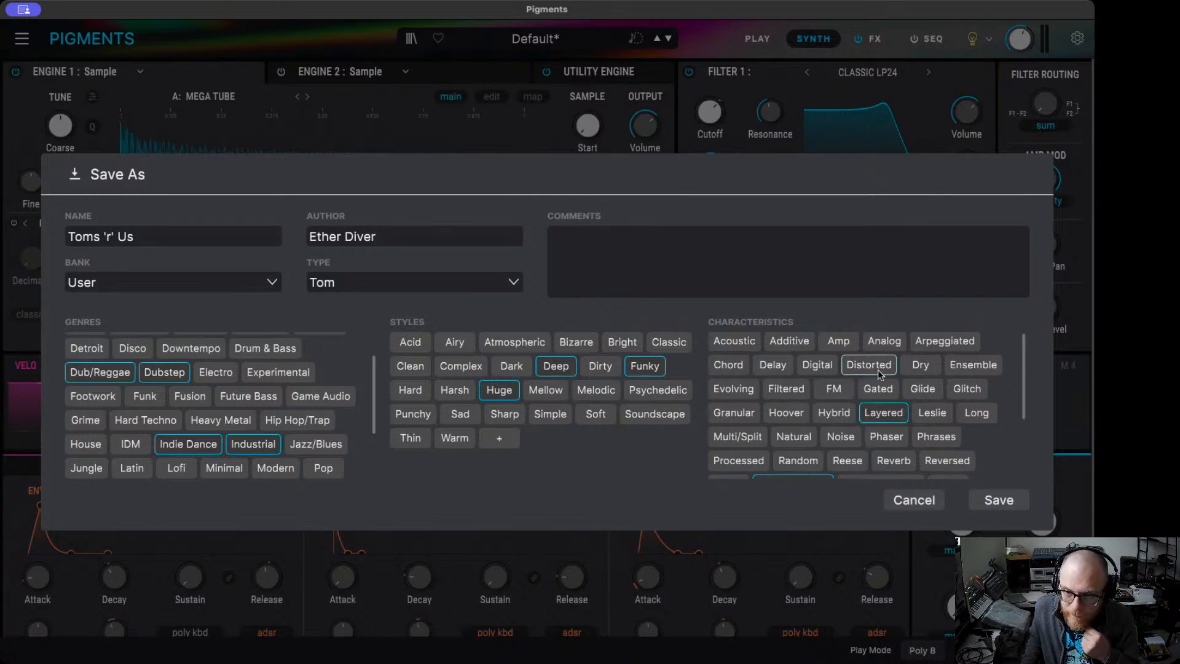
{"action": "scroll", "coordinate": [886, 367], "scroll_direction": "up", "scroll_amount": 1}
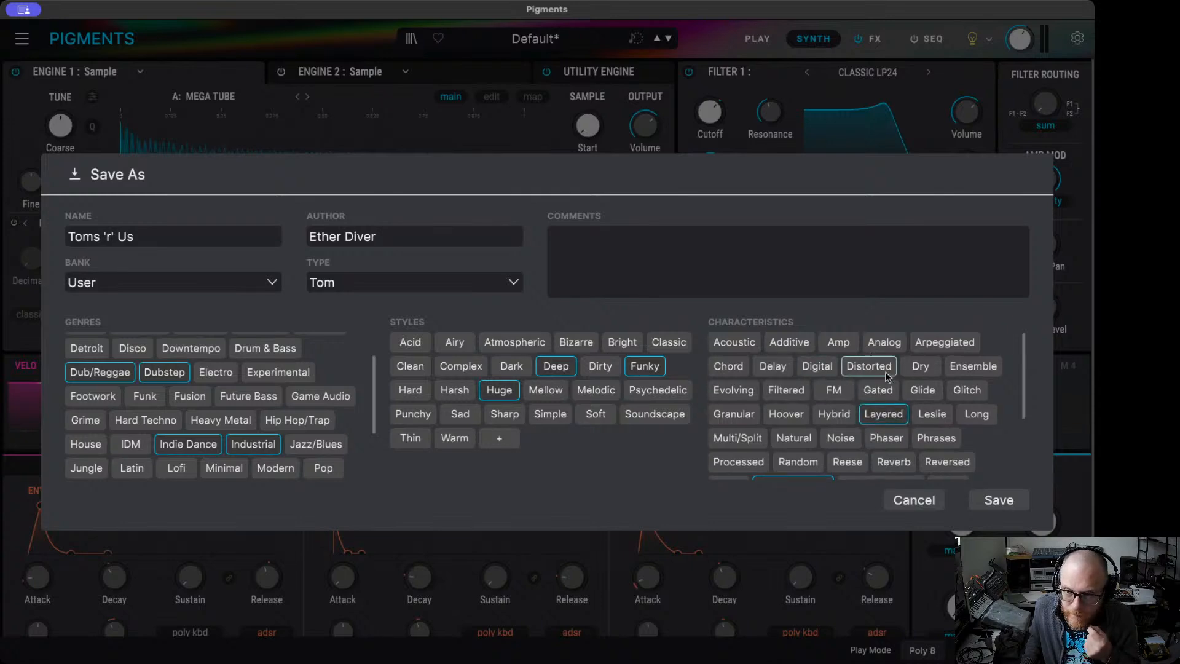
{"action": "left_click", "coordinate": [1009, 501]}
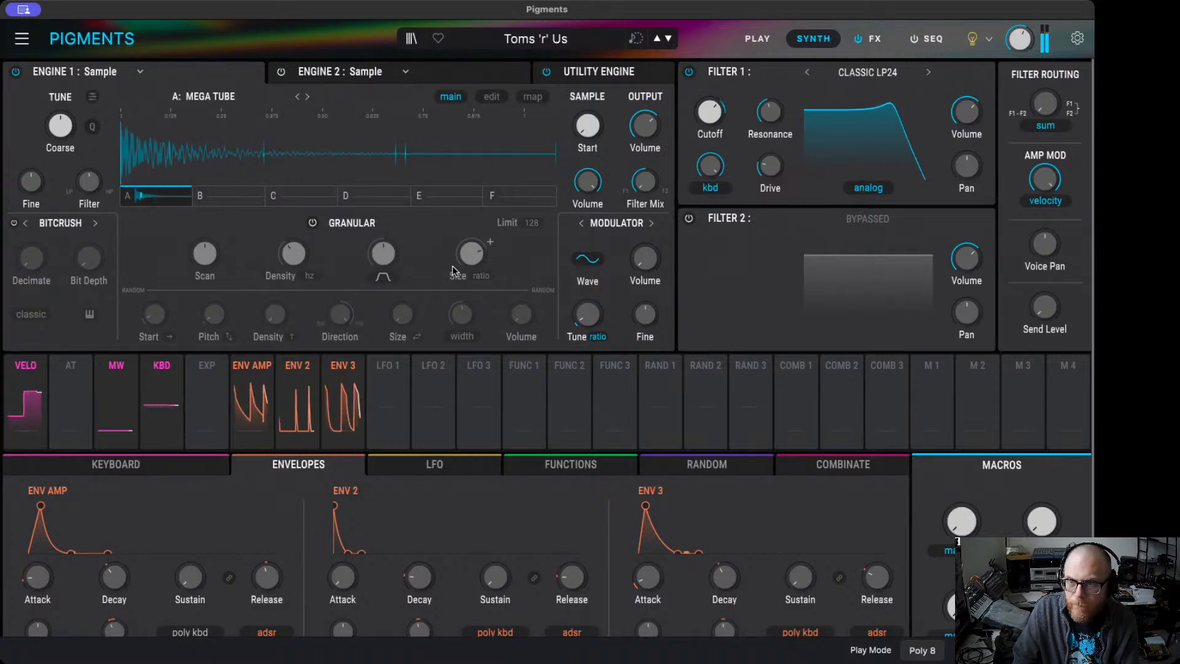
- Start a default preset with Engine 1 as Wavetable, with zero Env Amp Sustain and a raised Freq Mod amount
{"action": "left_click", "coordinate": [106, 72]}
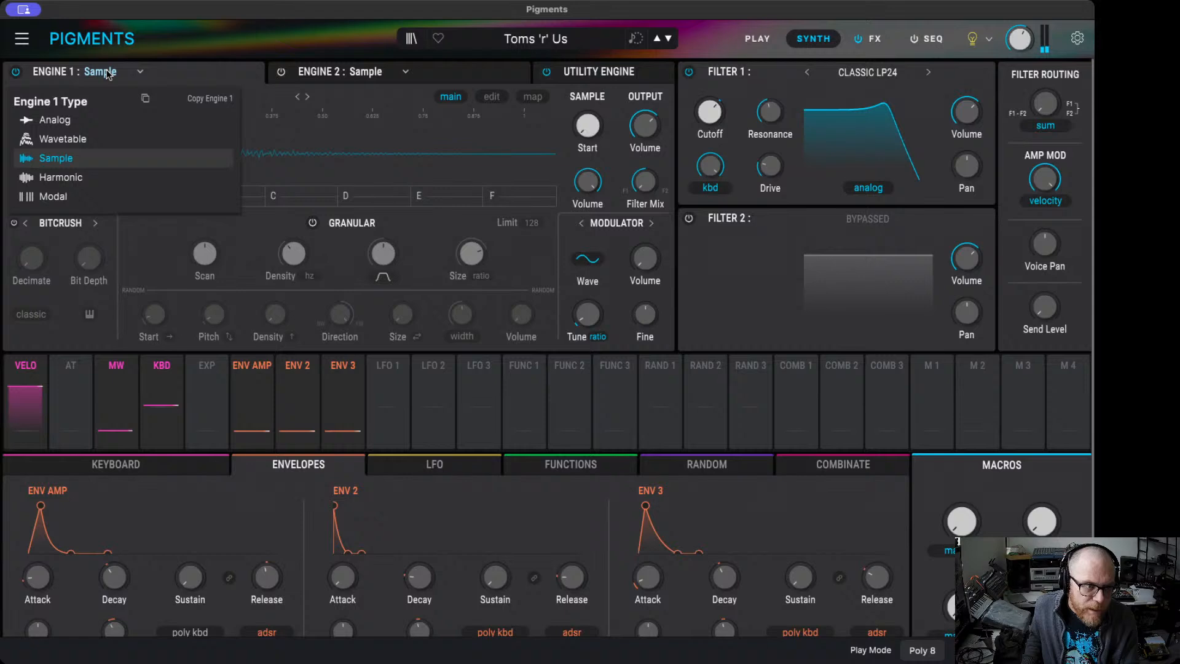
{"action": "left_click", "coordinate": [99, 145]}
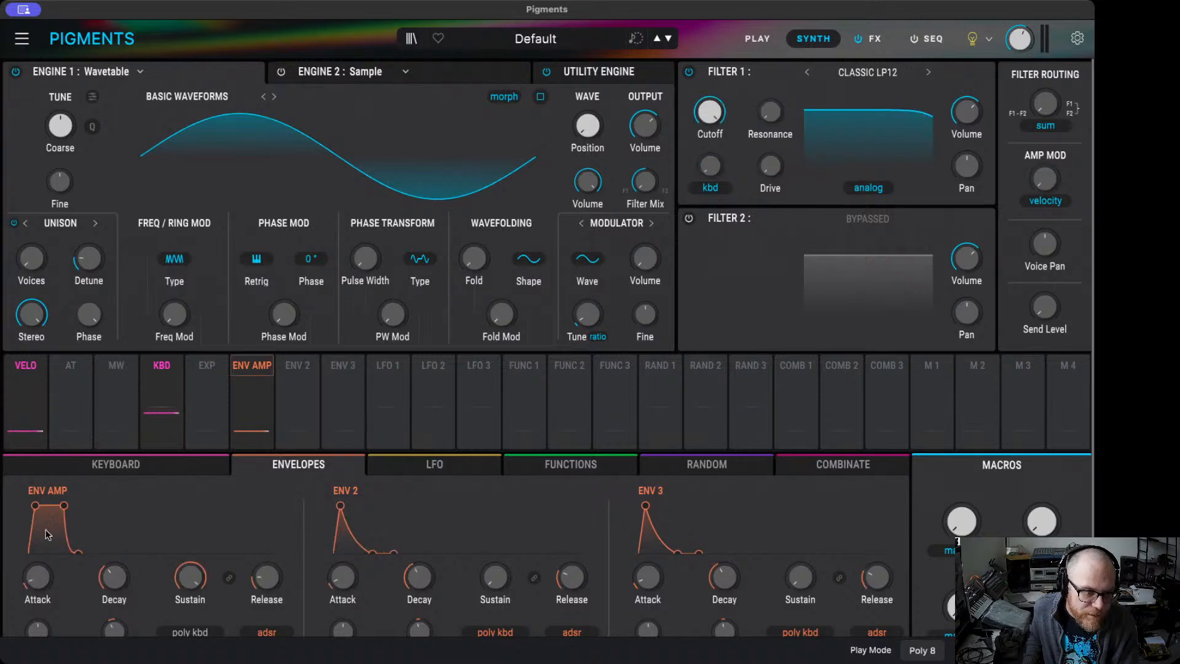
{"action": "left_click_drag", "start_coordinate": [73, 504], "coordinate": [63, 623]}
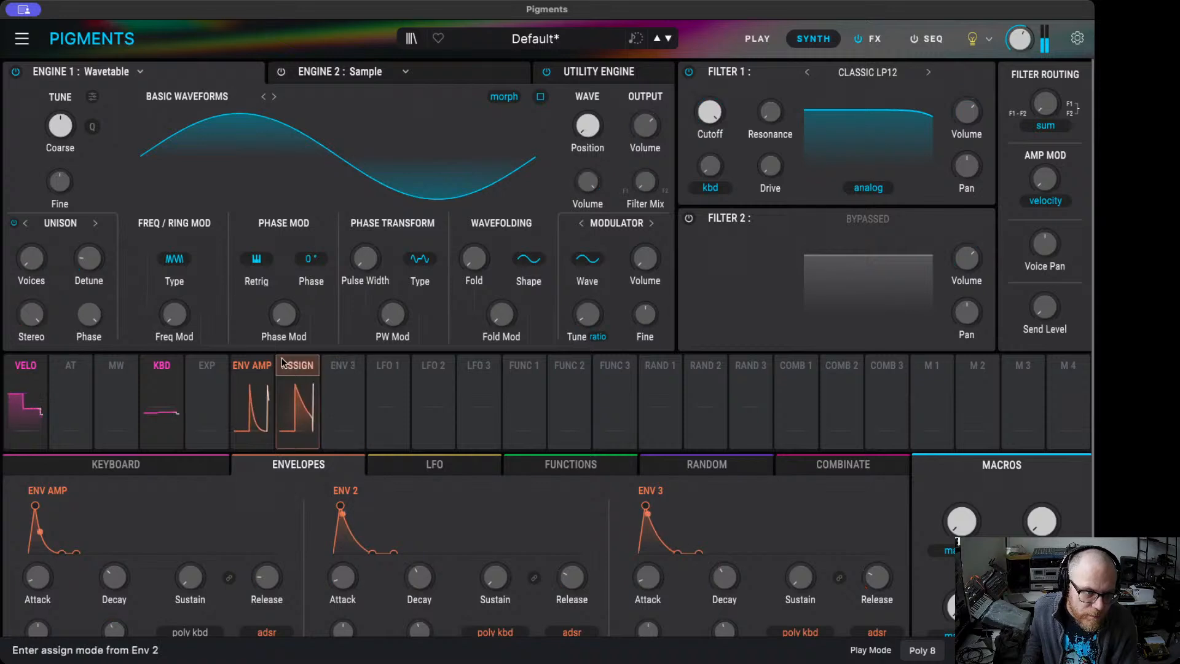
{"action": "mouse_move", "coordinate": [171, 307]}
{"action": "left_mouse_down"}
{"action": "mouse_move", "coordinate": [171, 258]}
{"action": "mouse_move", "coordinate": [171, 286]}
{"action": "left_mouse_up"}
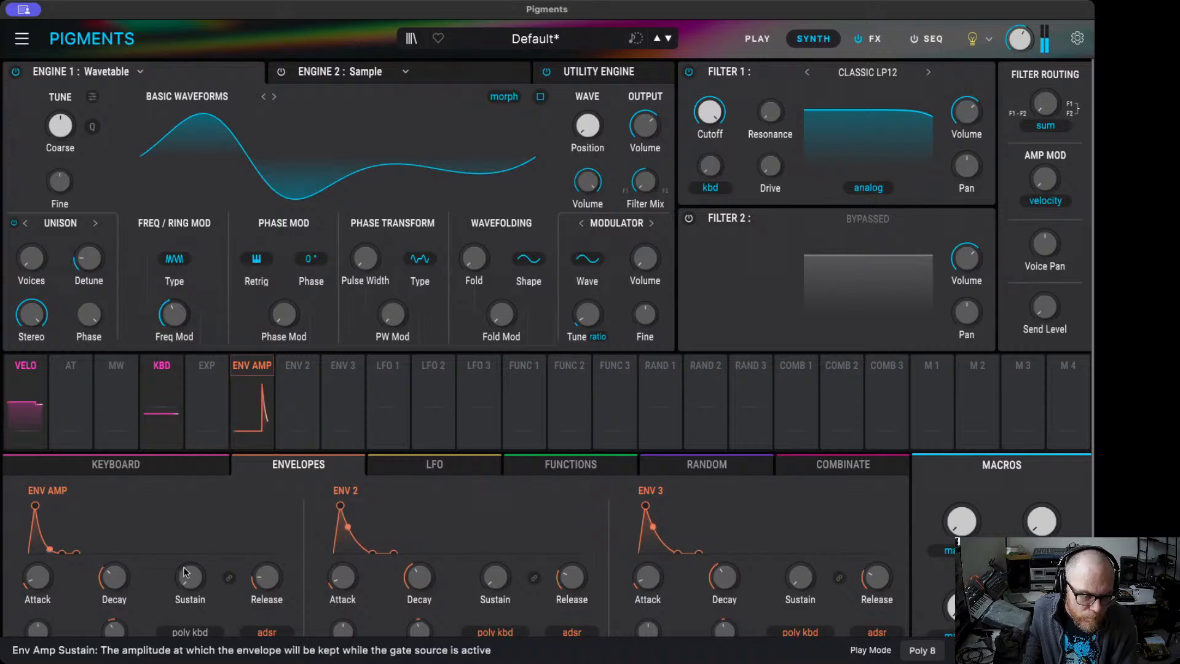
- Lengthen the Env Amp's Release and Attack slightly and reduce Env 2's Attack to its minimum
{"action": "left_click_drag", "start_coordinate": [281, 592], "coordinate": [281, 563]}
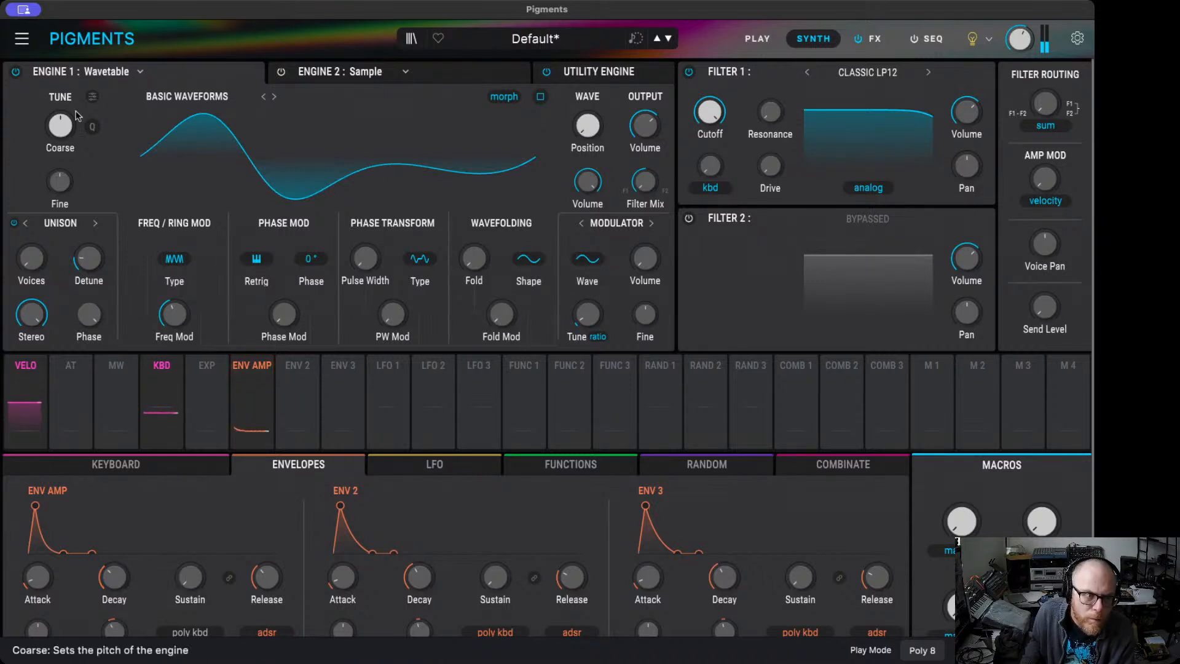
{"action": "left_click_drag", "start_coordinate": [342, 507], "coordinate": [323, 509]}
{"action": "left_click_drag", "start_coordinate": [37, 507], "coordinate": [43, 507]}
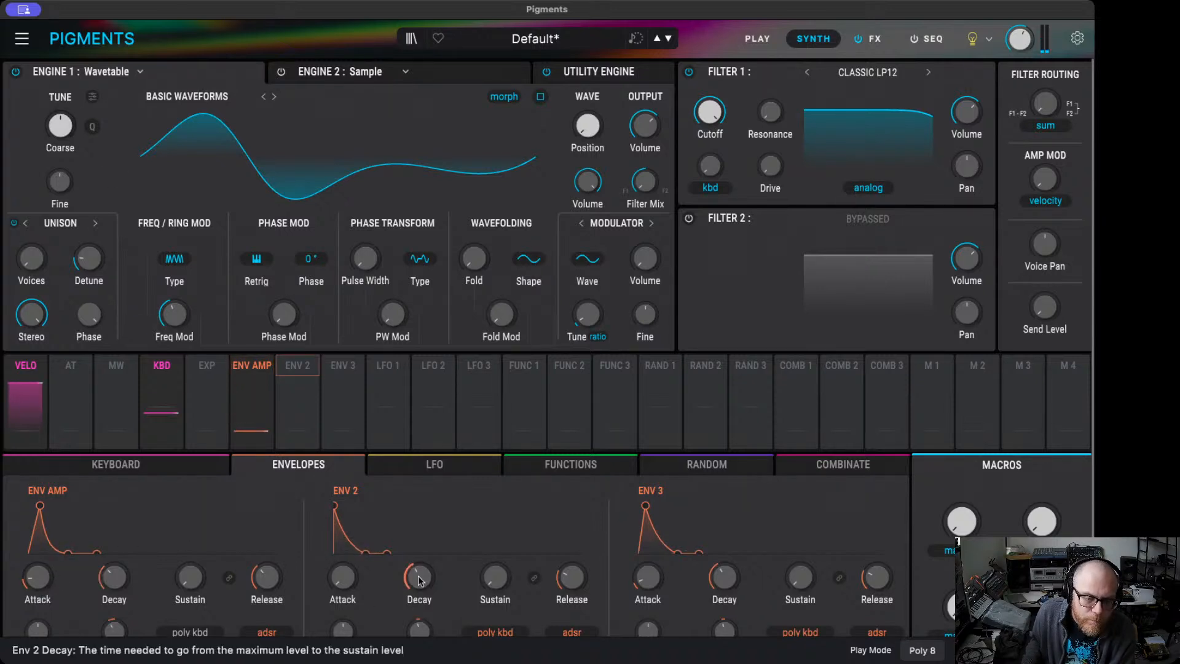
- Modulate Engine 1's Coarse tuning with Env 2 by 0.37 and shorten Env 2's Decay
{"action": "mouse_move", "coordinate": [424, 576]}
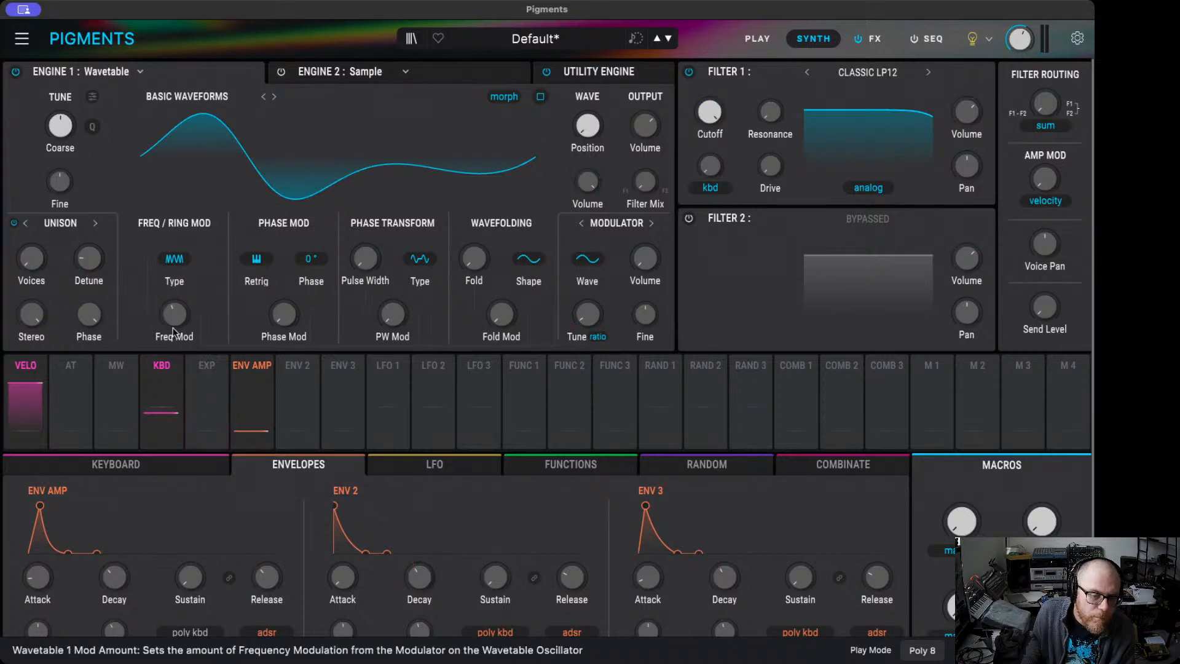
{"action": "left_click", "coordinate": [297, 366]}
{"action": "mouse_move", "coordinate": [60, 114]}
{"action": "left_mouse_down"}
{"action": "mouse_move", "coordinate": [61, 98]}
{"action": "mouse_move", "coordinate": [57, 117]}
{"action": "left_mouse_up"}
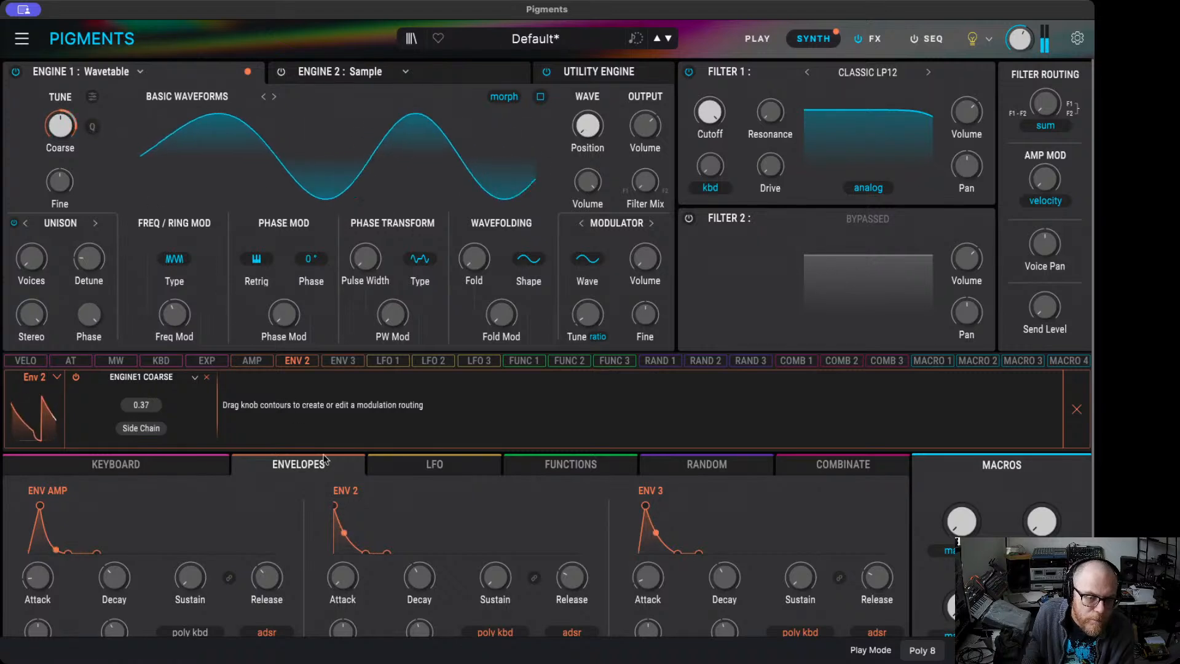
{"action": "mouse_move", "coordinate": [416, 585]}
{"action": "left_mouse_down"}
{"action": "mouse_move", "coordinate": [417, 605]}
{"action": "mouse_move", "coordinate": [419, 538]}
{"action": "mouse_move", "coordinate": [419, 590]}
{"action": "left_mouse_up"}
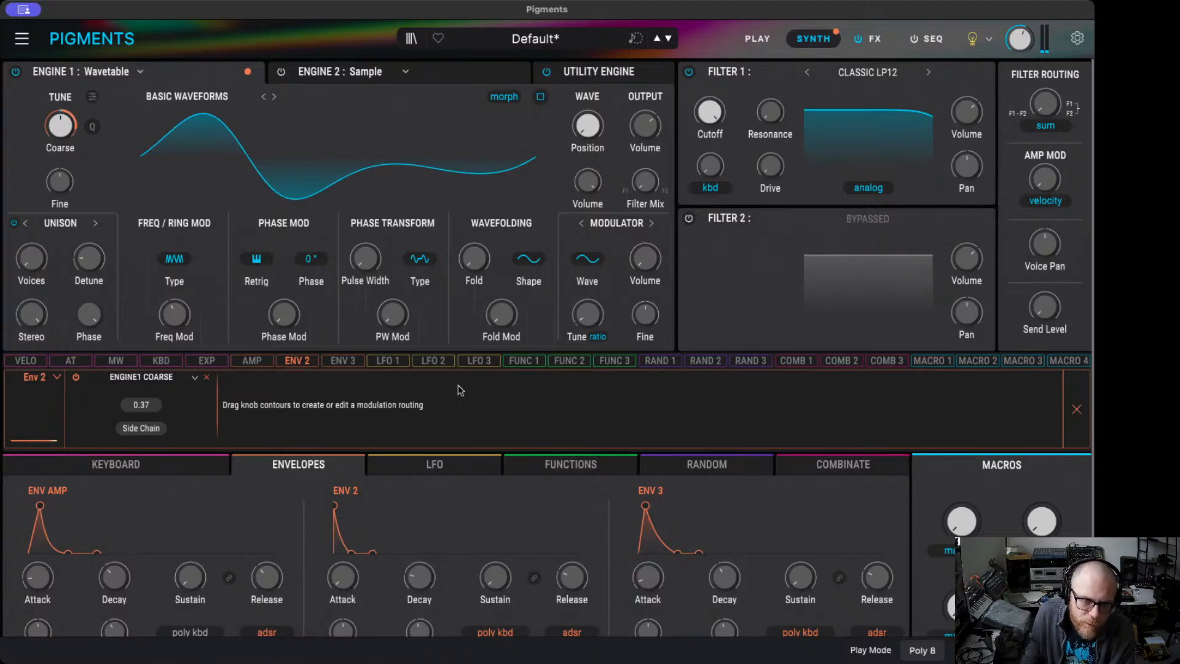
- Speed up LFO 1's Rate and modulate Engine 1's Freq Mod amount with LFO 1 by 0.30
{"action": "left_click", "coordinate": [381, 361]}
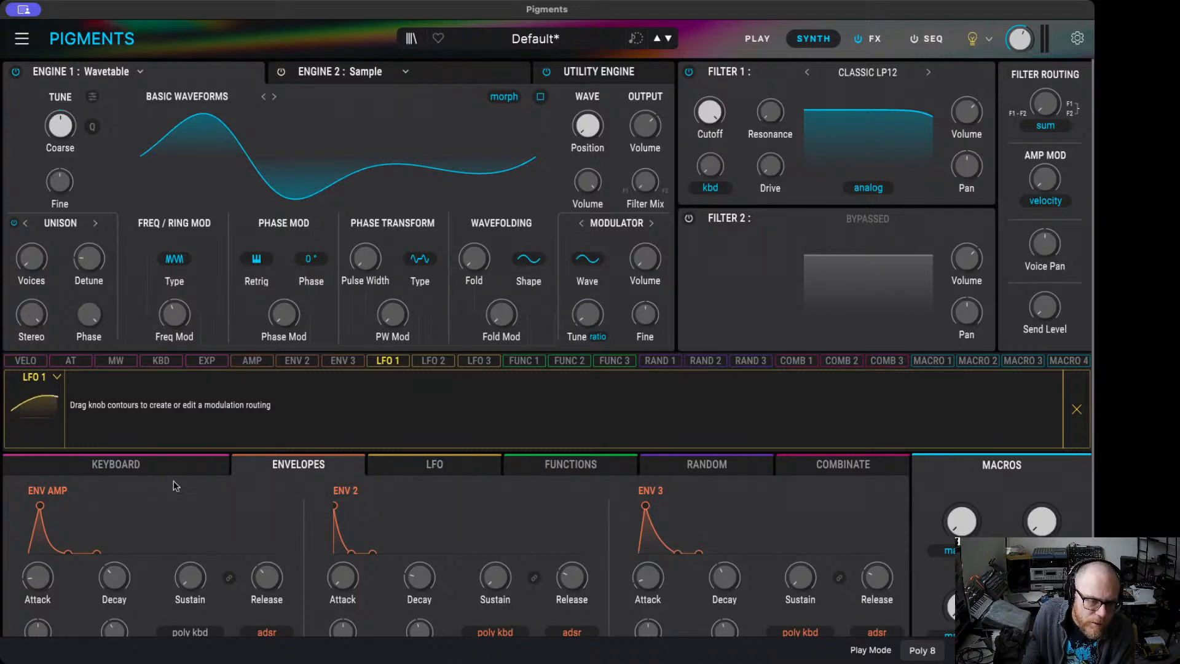
{"action": "left_click", "coordinate": [459, 466]}
{"action": "left_click_drag", "start_coordinate": [78, 589], "coordinate": [78, 518]}
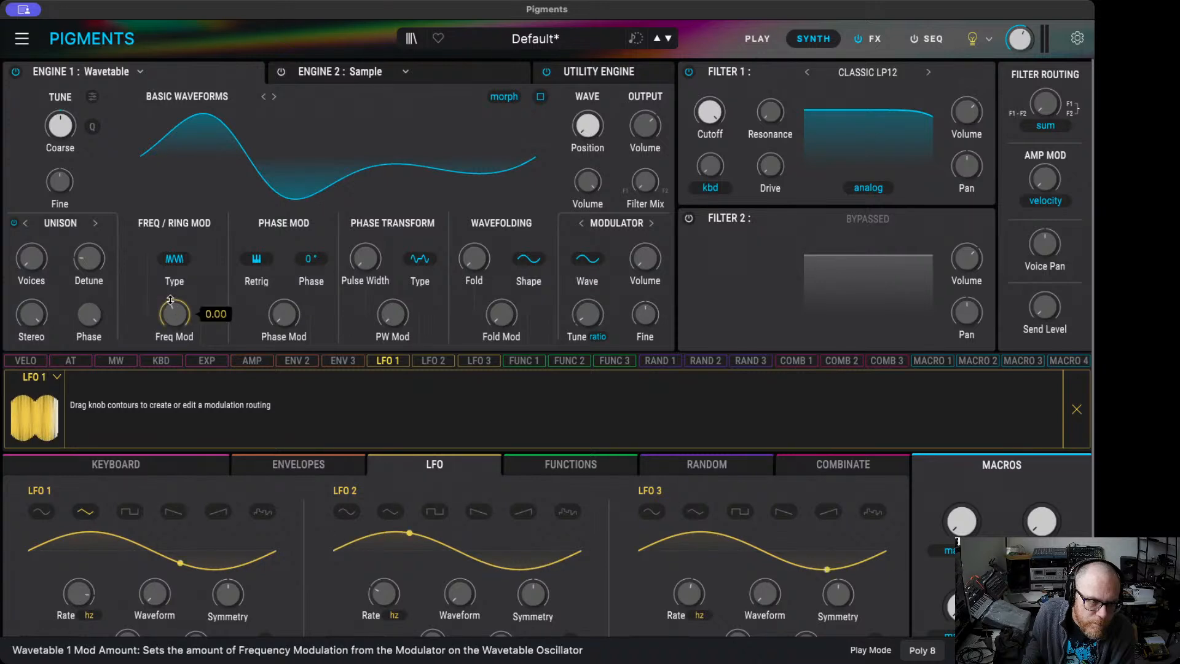
{"action": "left_click_drag", "start_coordinate": [171, 299], "coordinate": [171, 295]}
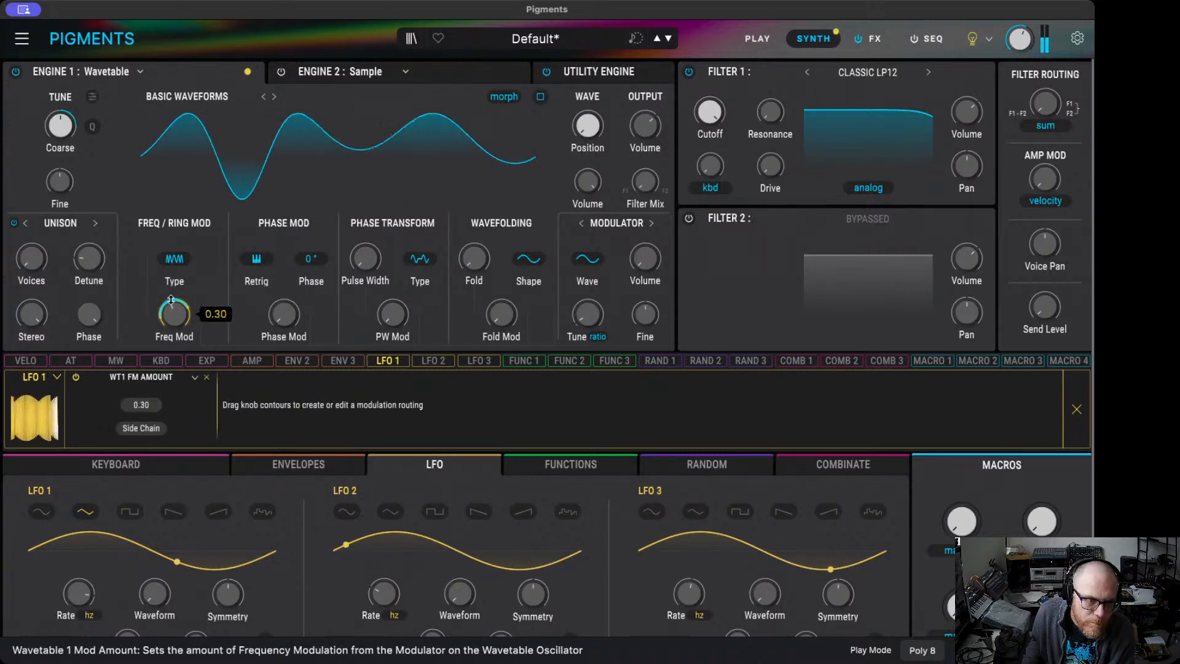
- Side-chain the LFO 1 modulation to Env 2 and switch Engine 1's frequency modulation type to ring modulation
{"action": "left_click", "coordinate": [141, 428]}
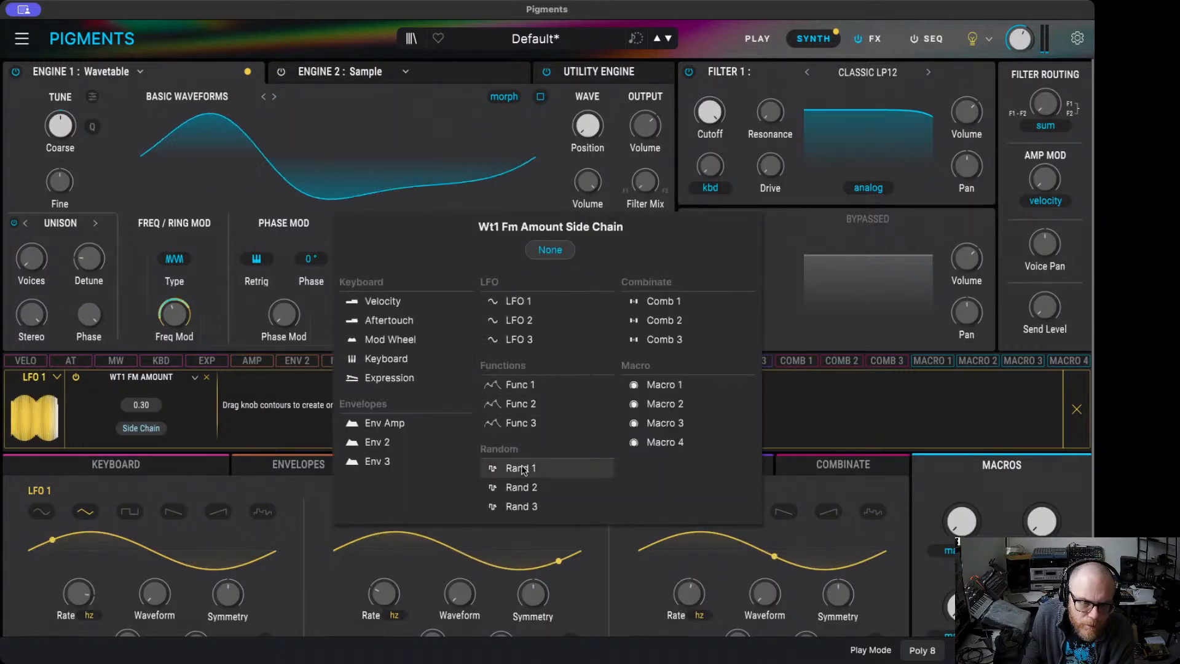
{"action": "left_click", "coordinate": [377, 444]}
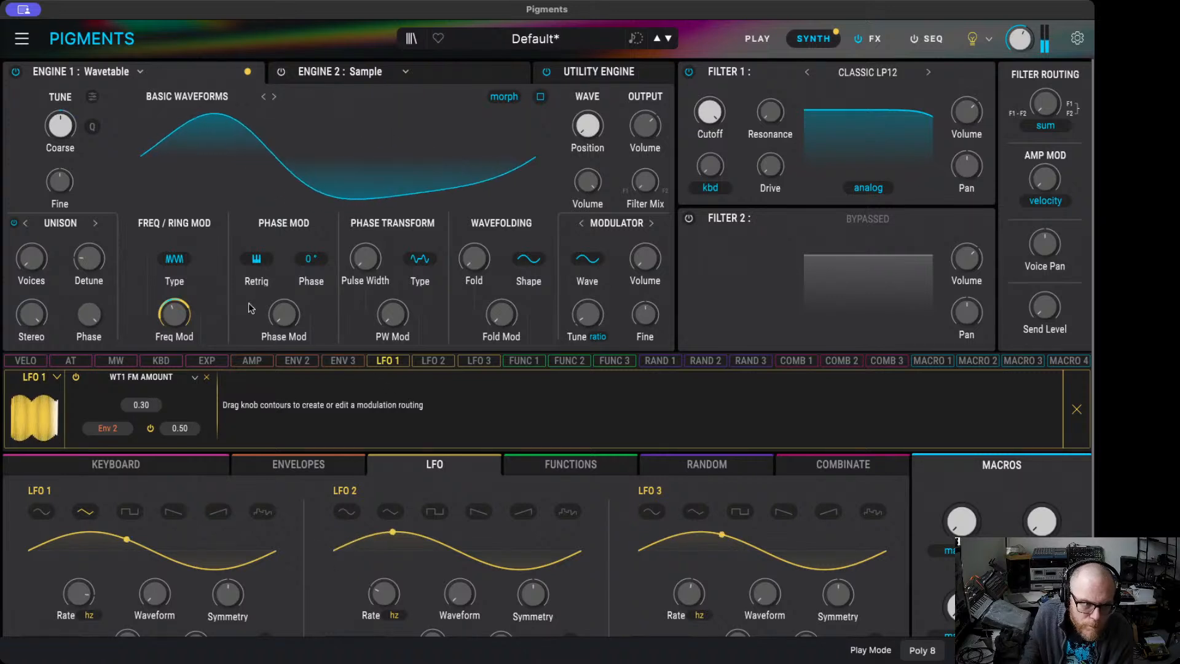
{"action": "left_click", "coordinate": [173, 258]}
{"action": "left_click", "coordinate": [153, 416]}
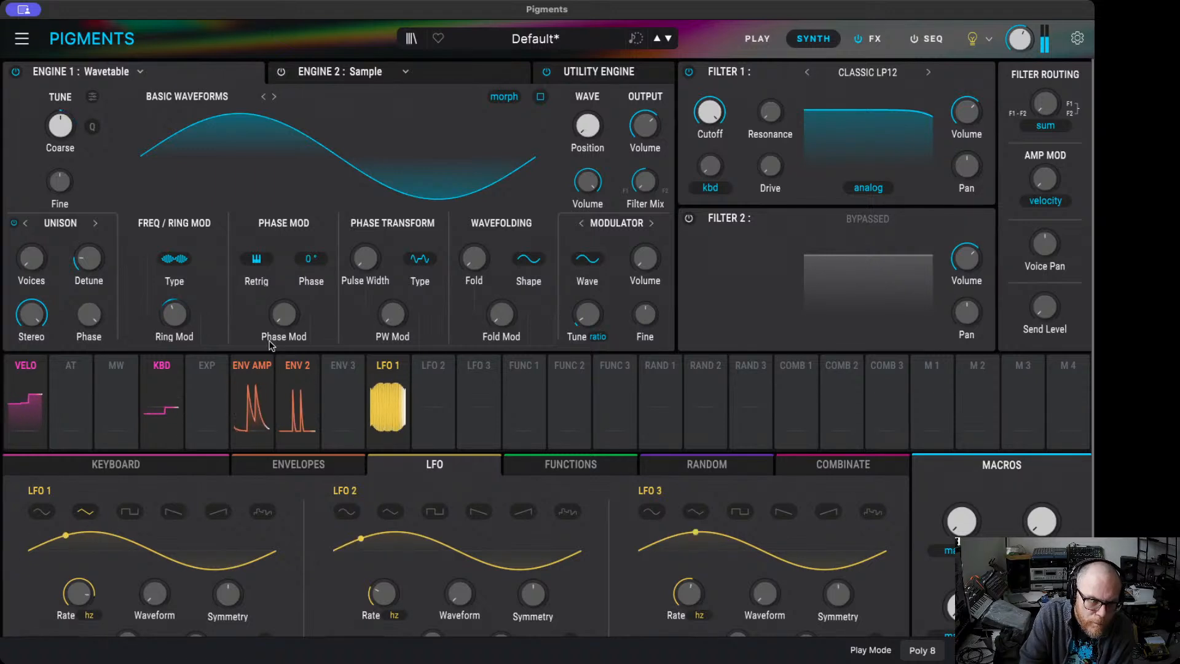
- Switch Engine 1's modulation type to frequency modulation and set LFO 1's Rate to about 36.6 Hz
{"action": "left_click_drag", "start_coordinate": [593, 317], "coordinate": [594, 303]}
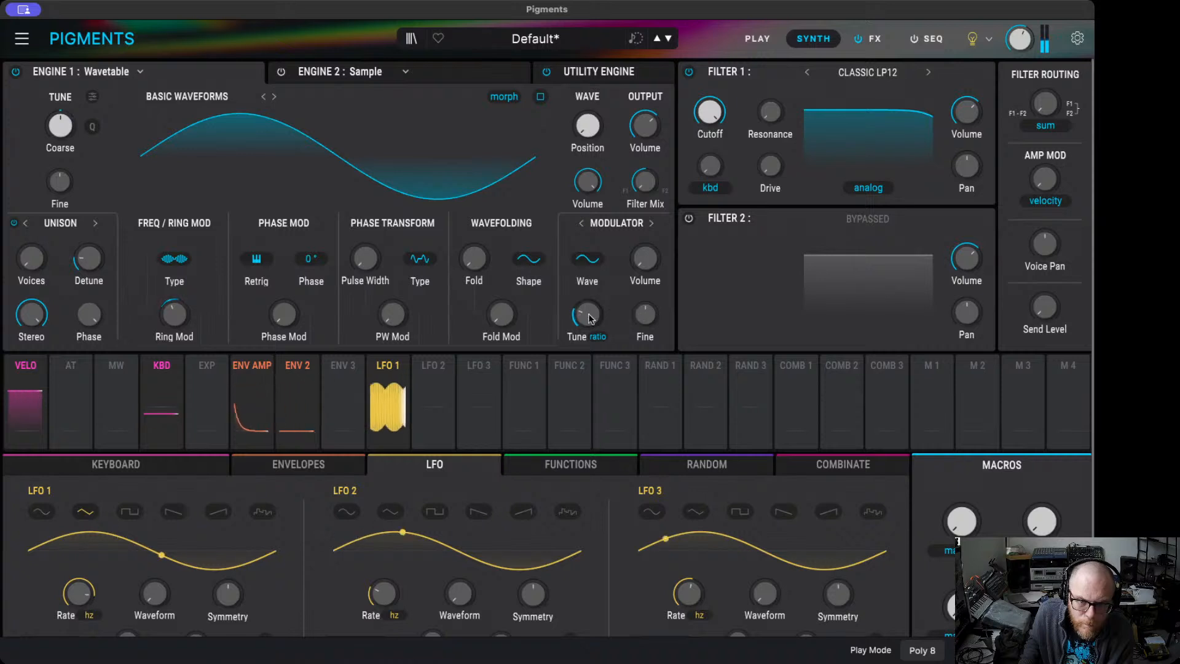
{"action": "left_click", "coordinate": [178, 261]}
{"action": "left_click", "coordinate": [183, 304]}
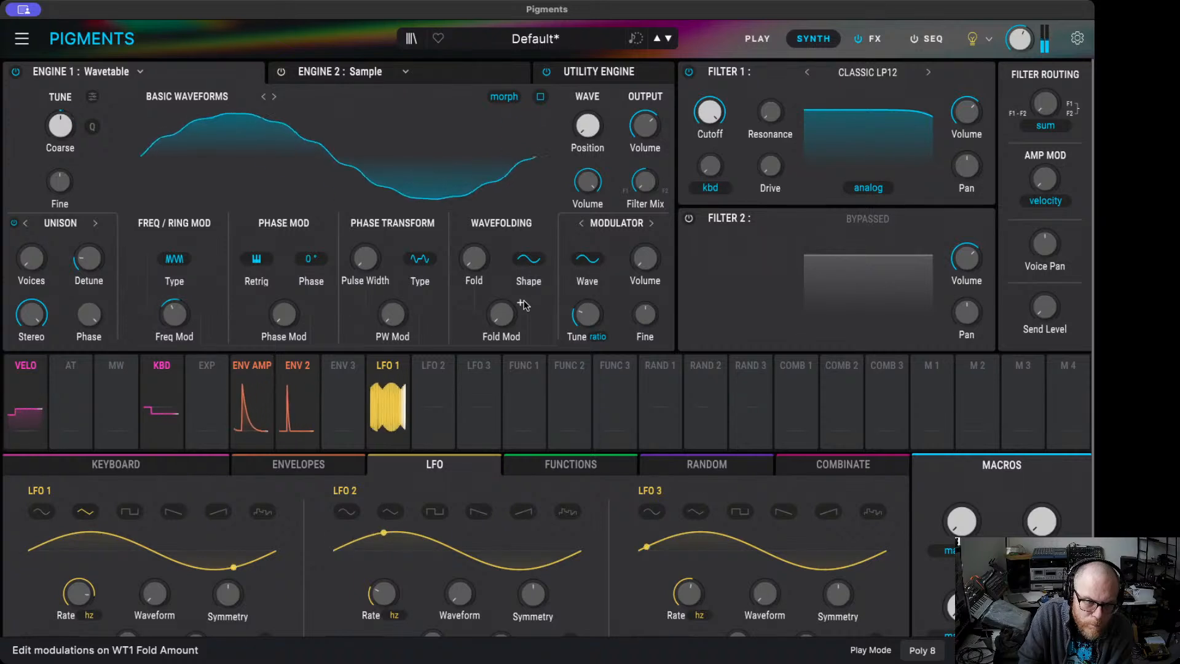
{"action": "left_click", "coordinate": [388, 365]}
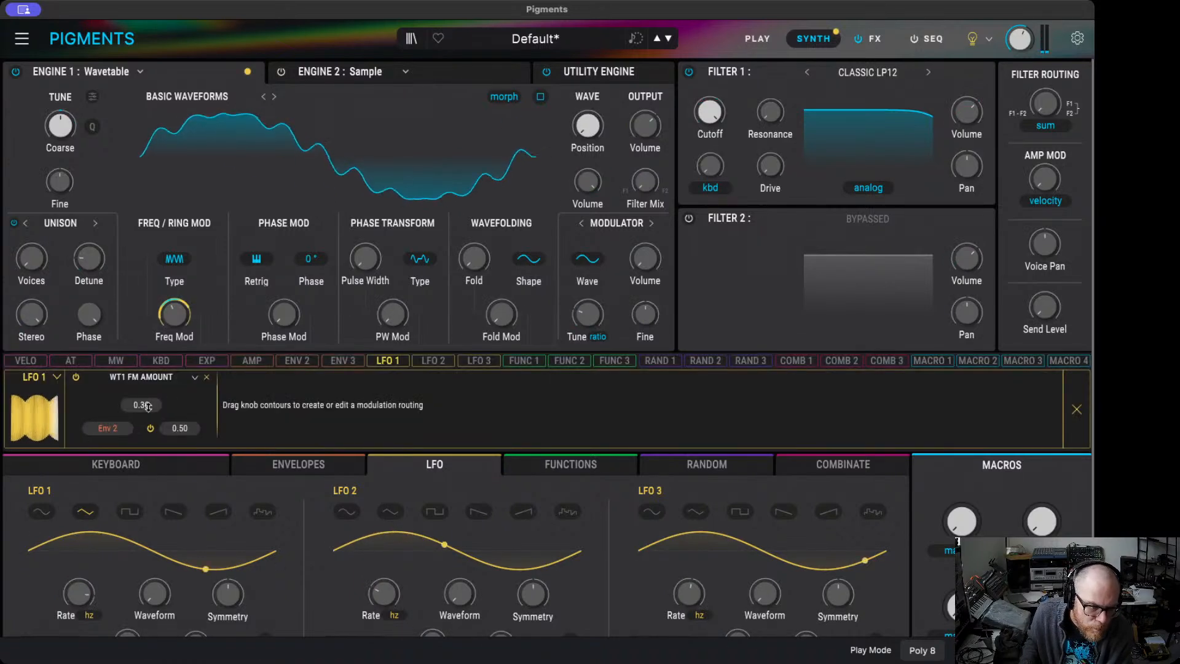
{"action": "mouse_move", "coordinate": [86, 594]}
{"action": "left_mouse_down"}
{"action": "mouse_move", "coordinate": [86, 571]}
{"action": "mouse_move", "coordinate": [86, 617]}
{"action": "left_mouse_up"}
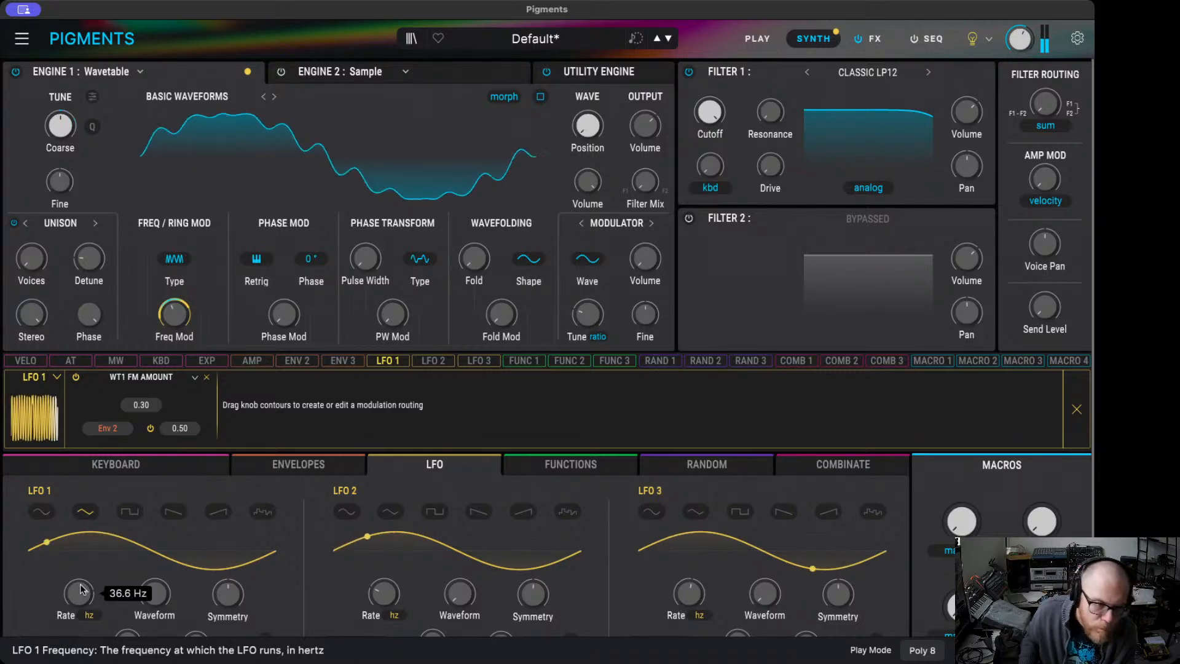
- Set Filter 1's Drive to 60%, lower its Cutoff with some added Resonance, and modulate the Cutoff with Env 3 by 0.23
{"action": "mouse_move", "coordinate": [774, 173]}
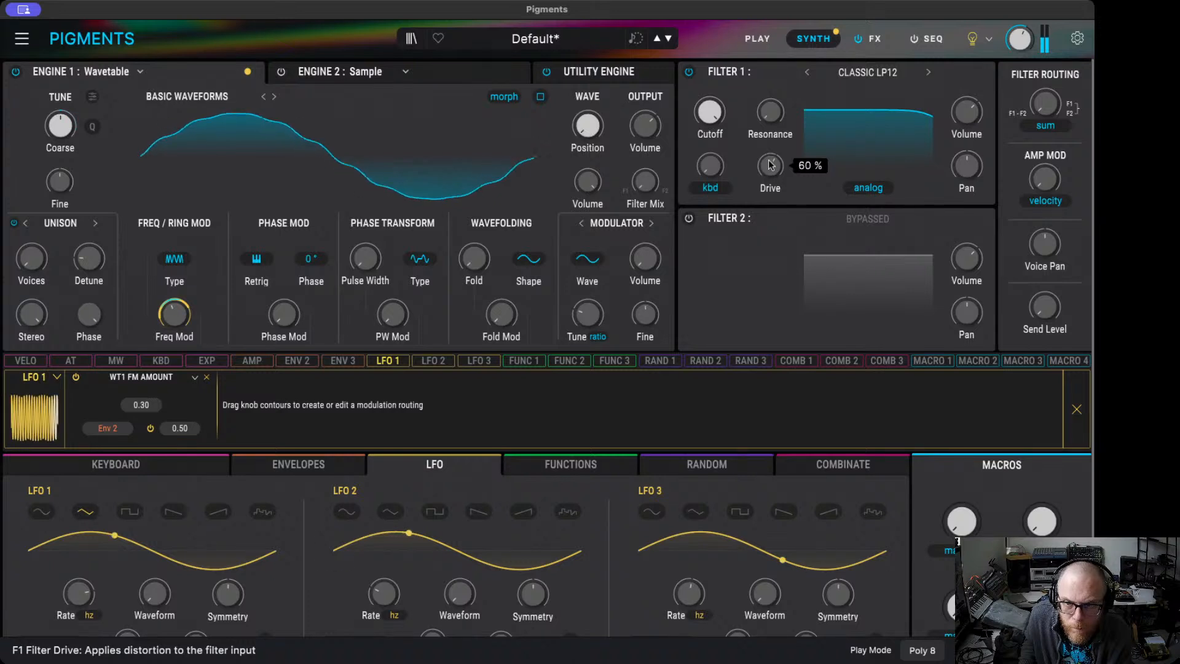
{"action": "left_click_drag", "start_coordinate": [710, 112], "coordinate": [778, 118]}
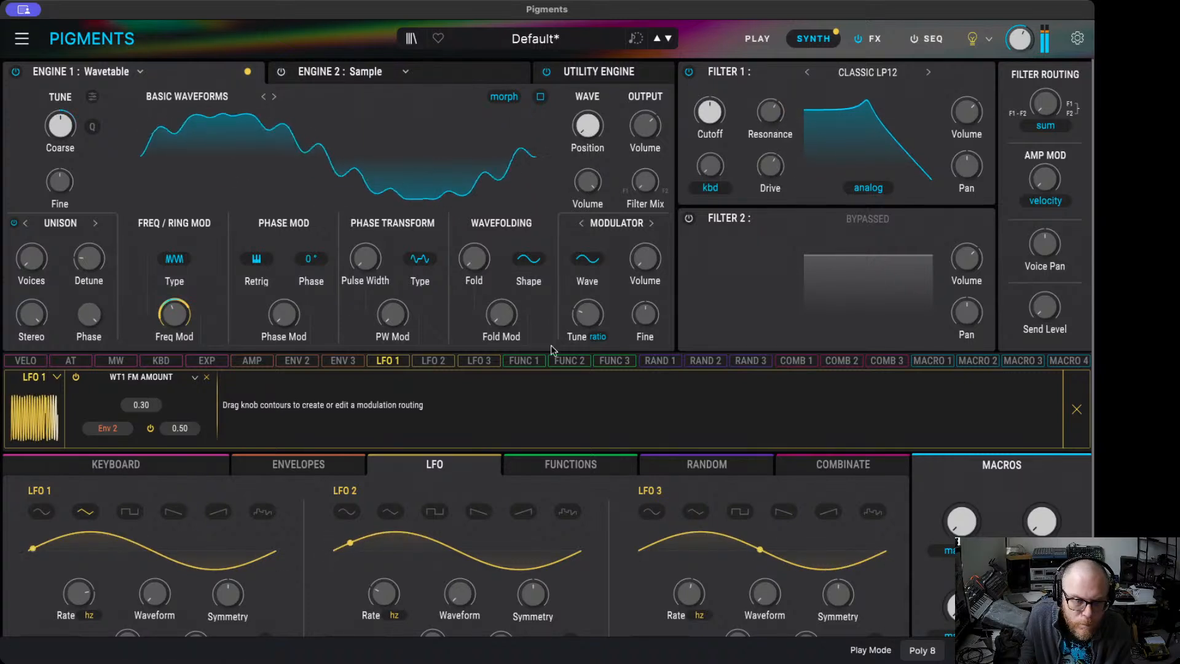
{"action": "left_click", "coordinate": [308, 466]}
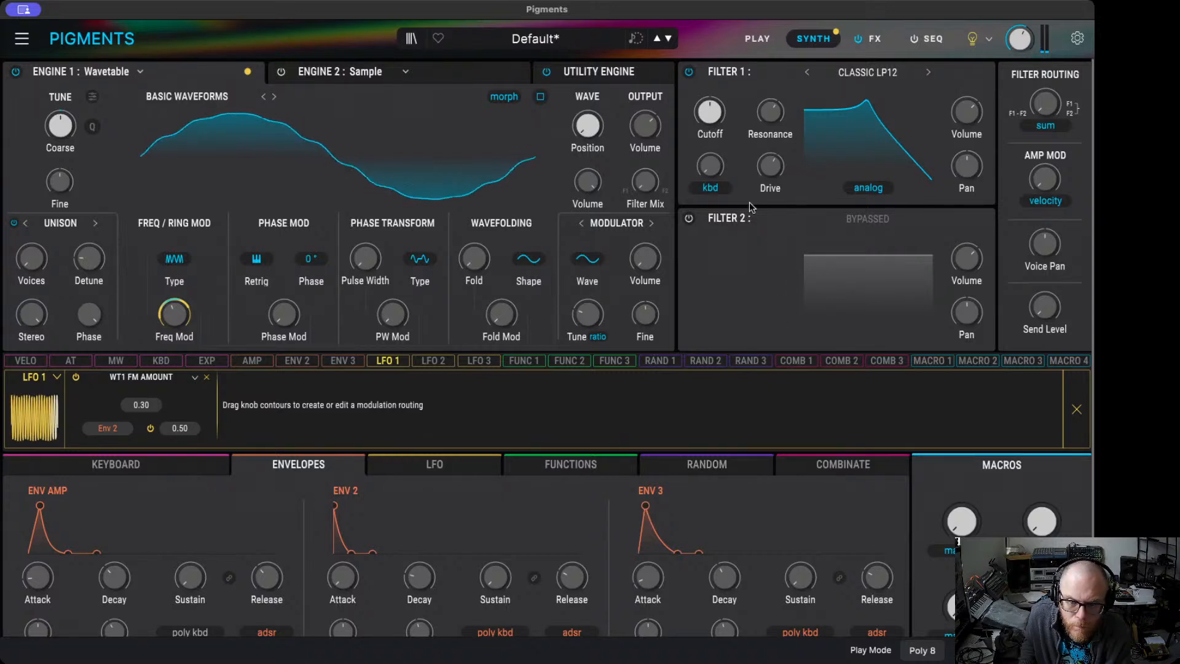
{"action": "left_click", "coordinate": [341, 361]}
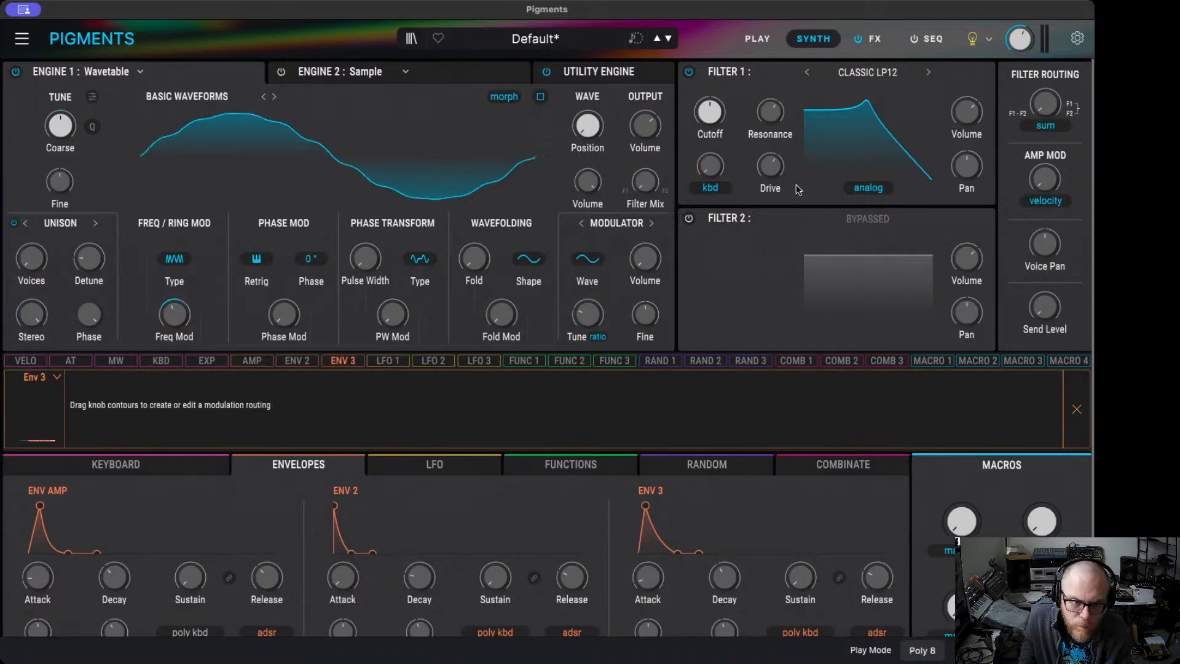
{"action": "left_click_drag", "start_coordinate": [711, 96], "coordinate": [710, 72]}
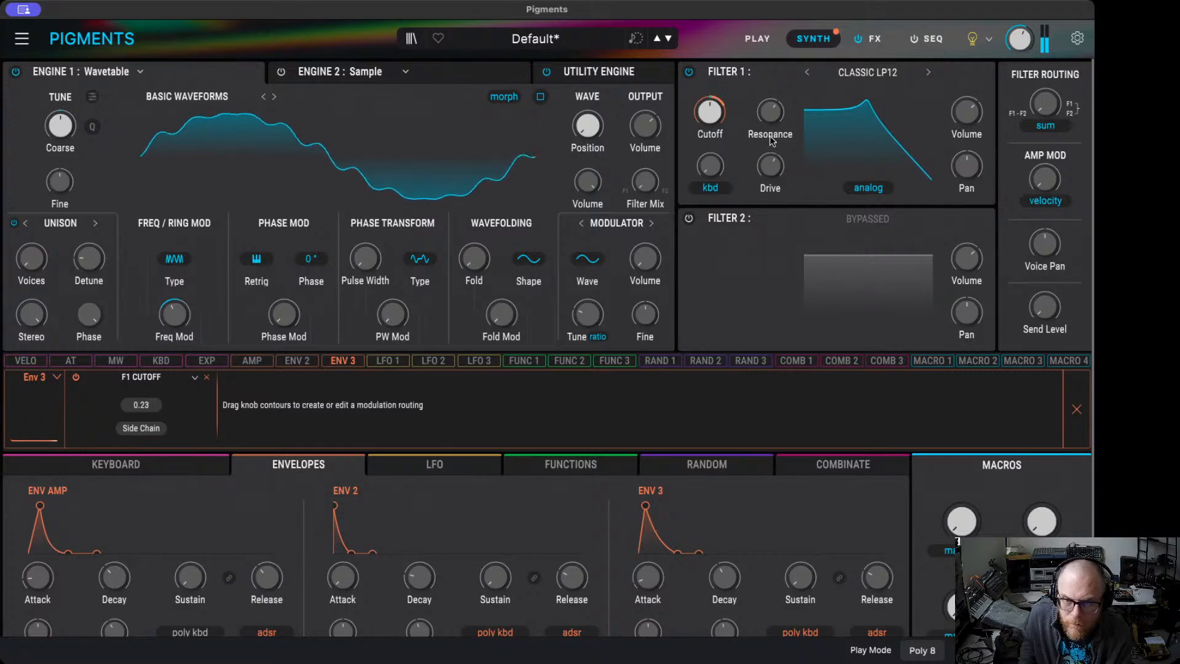
- Lower Filter 1's Cutoff to 155 Hz and set its Env 3 modulation amount to 0.31
{"action": "mouse_move", "coordinate": [772, 109]}
{"action": "mouse_move", "coordinate": [640, 178]}
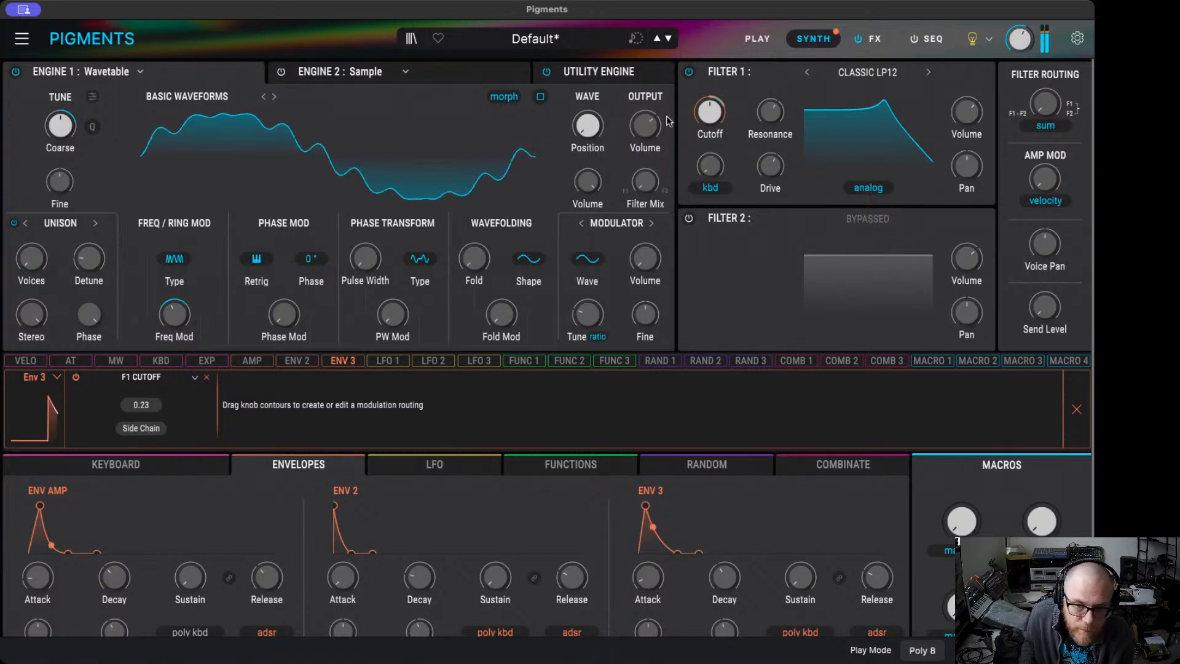
{"action": "mouse_move", "coordinate": [711, 115]}
{"action": "scroll", "coordinate": [712, 116], "scroll_direction": "down", "scroll_amount": 10}
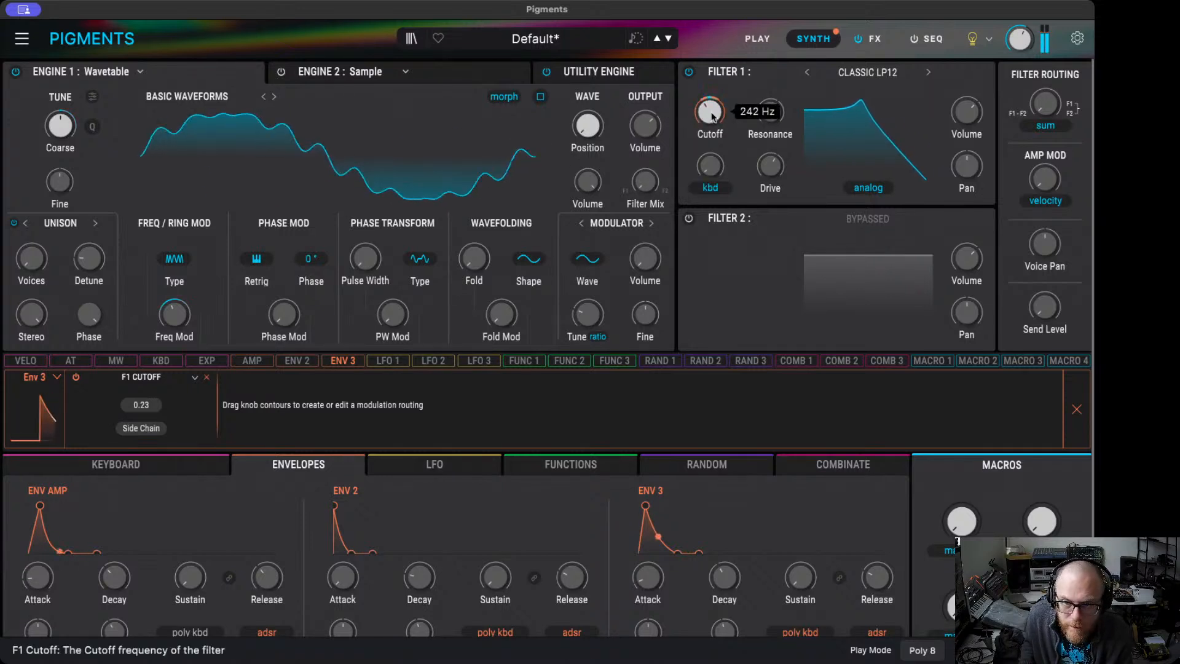
{"action": "left_click_drag", "start_coordinate": [712, 115], "coordinate": [713, 109]}
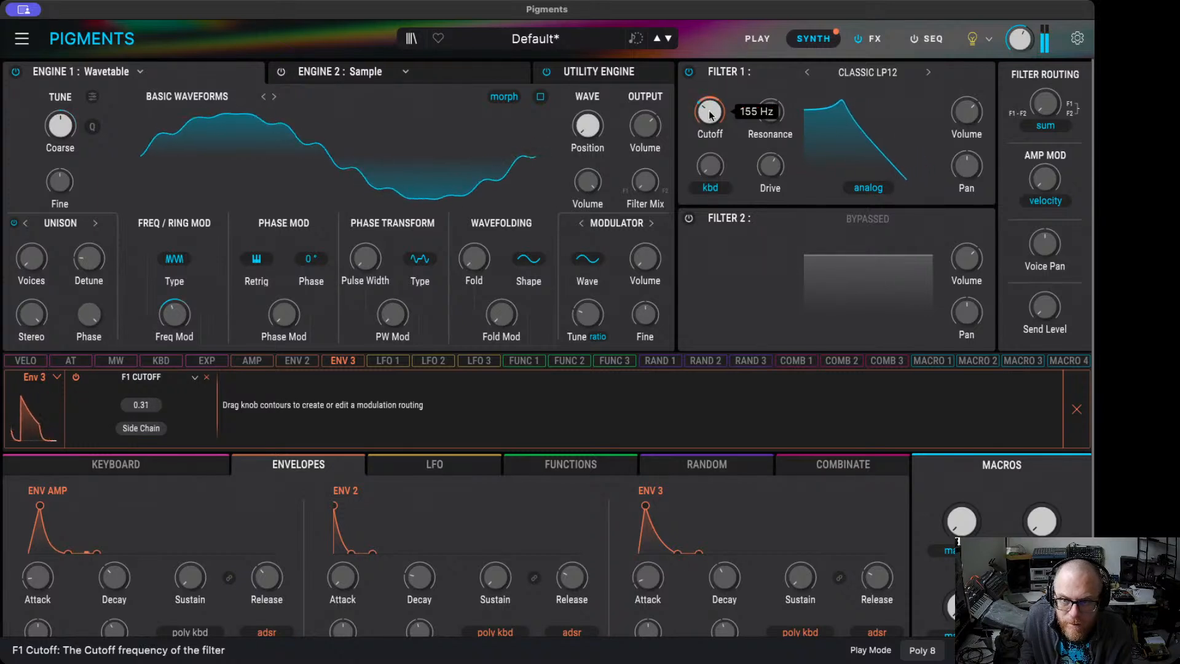
{"action": "scroll", "coordinate": [771, 111], "scroll_direction": "up", "scroll_amount": 8}
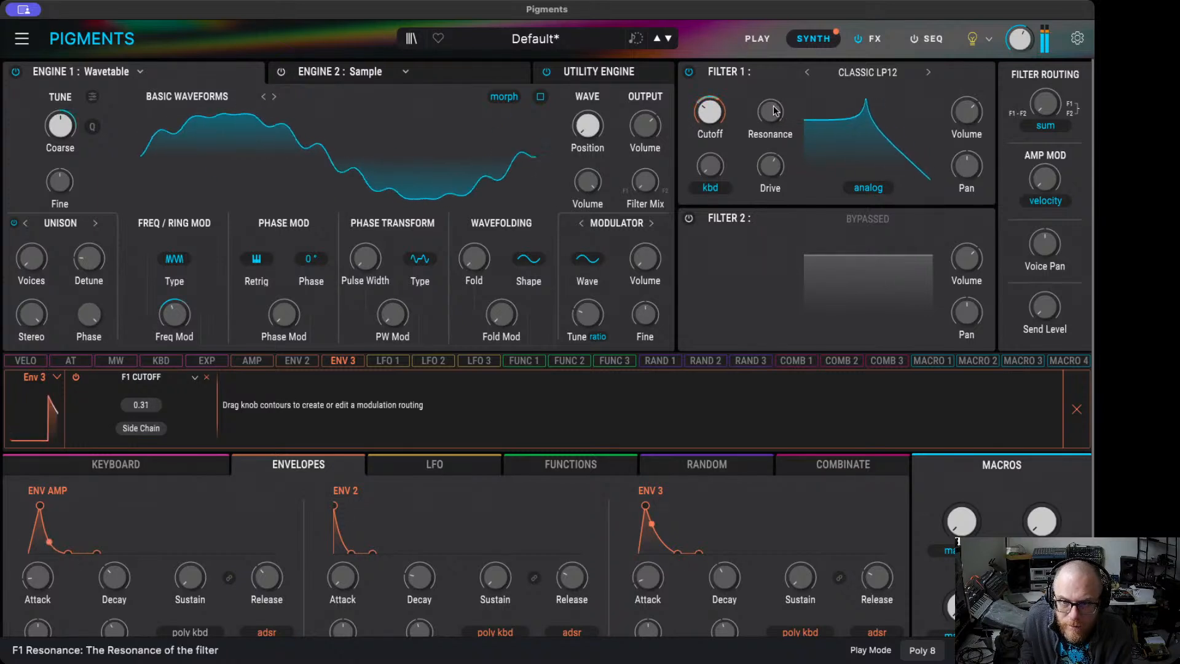
{"action": "scroll", "coordinate": [773, 113], "scroll_direction": "down", "scroll_amount": 6}
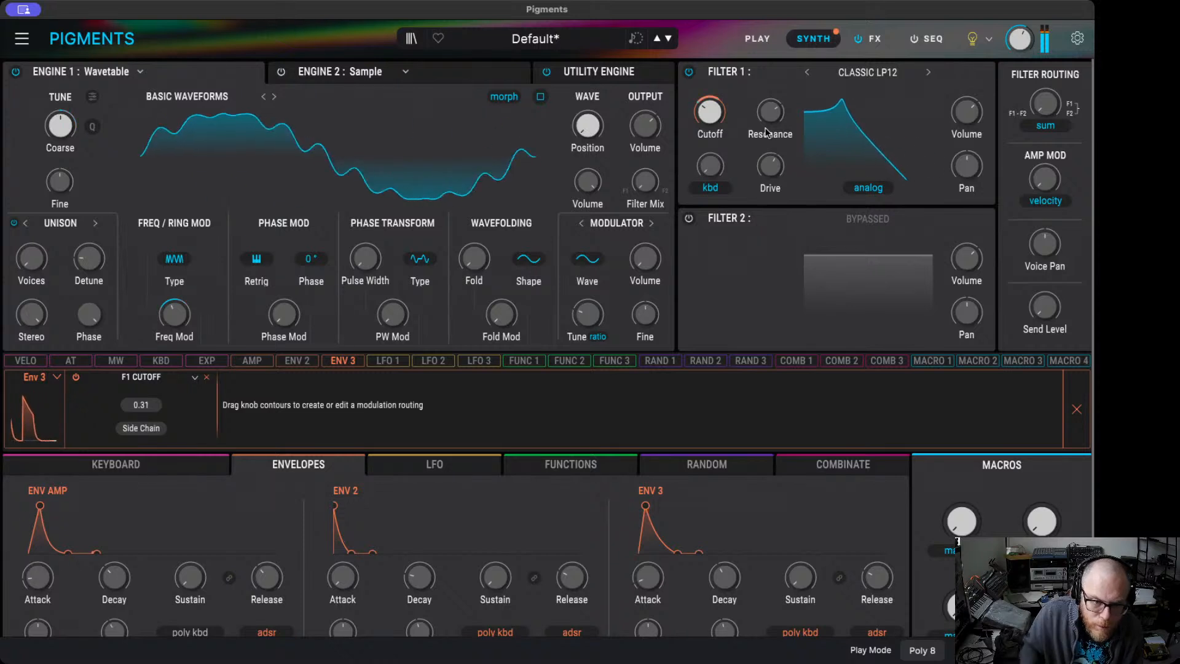
- Try out different amounts of Engine 1's Phase Mod, PW Mod, Pulse Width and Fold
{"action": "left_click", "coordinate": [252, 360]}
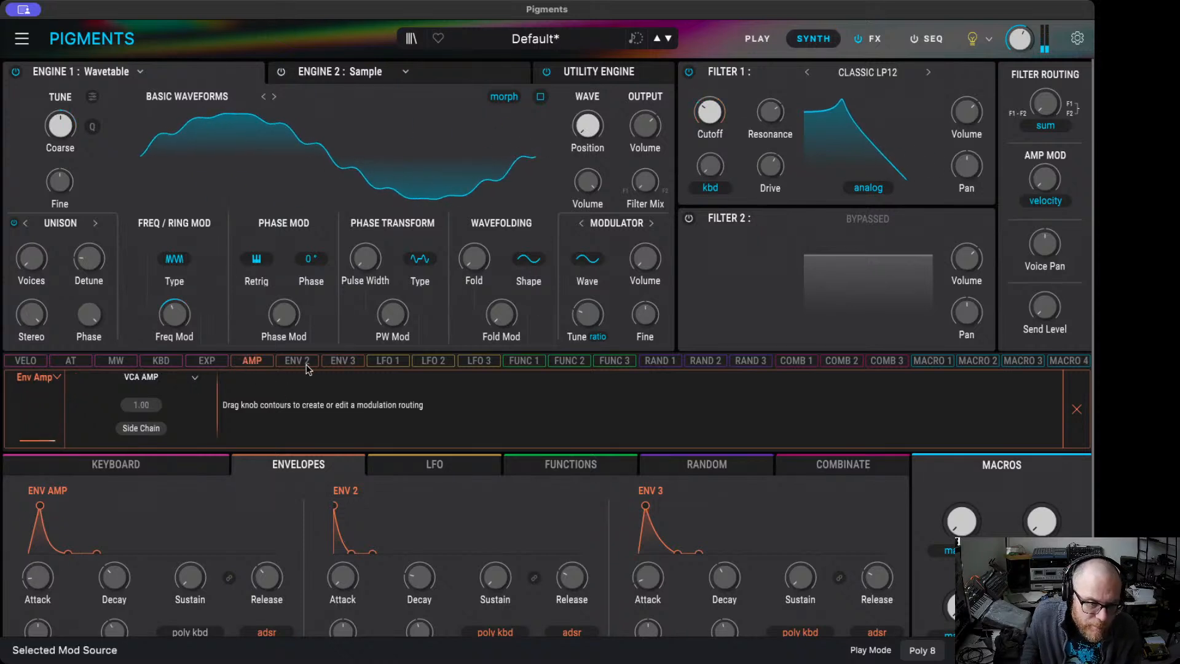
{"action": "mouse_move", "coordinate": [284, 314]}
{"action": "left_mouse_down"}
{"action": "mouse_move", "coordinate": [283, 231]}
{"action": "mouse_move", "coordinate": [283, 314]}
{"action": "left_mouse_up"}
{"action": "left_click_drag", "start_coordinate": [398, 309], "coordinate": [398, 313]}
{"action": "mouse_move", "coordinate": [392, 314]}
{"action": "left_mouse_down"}
{"action": "mouse_move", "coordinate": [392, 274]}
{"action": "mouse_move", "coordinate": [393, 316]}
{"action": "left_mouse_up"}
{"action": "mouse_move", "coordinate": [365, 258]}
{"action": "left_mouse_down"}
{"action": "mouse_move", "coordinate": [365, 194]}
{"action": "mouse_move", "coordinate": [365, 259]}
{"action": "left_mouse_up"}
{"action": "mouse_move", "coordinate": [474, 258]}
{"action": "left_mouse_down"}
{"action": "mouse_move", "coordinate": [473, 196]}
{"action": "mouse_move", "coordinate": [473, 255]}
{"action": "left_mouse_up"}
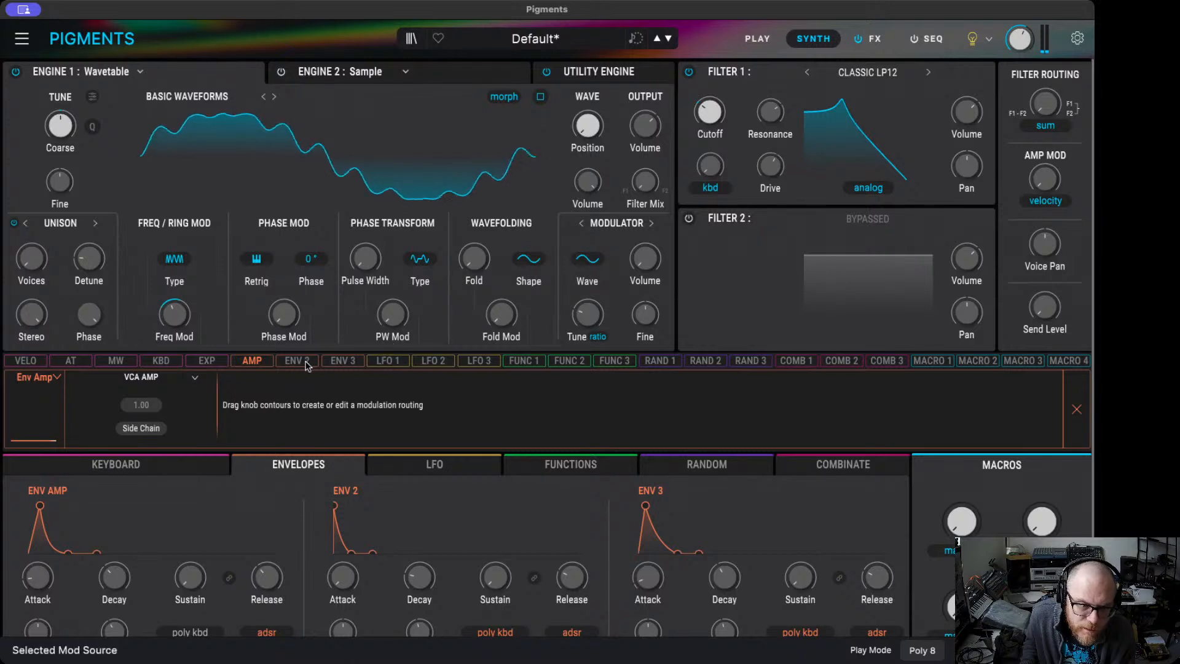
- Modulate Engine 1's wavefolding Fold amount with Env 3 by 0.59
{"action": "left_click", "coordinate": [350, 366]}
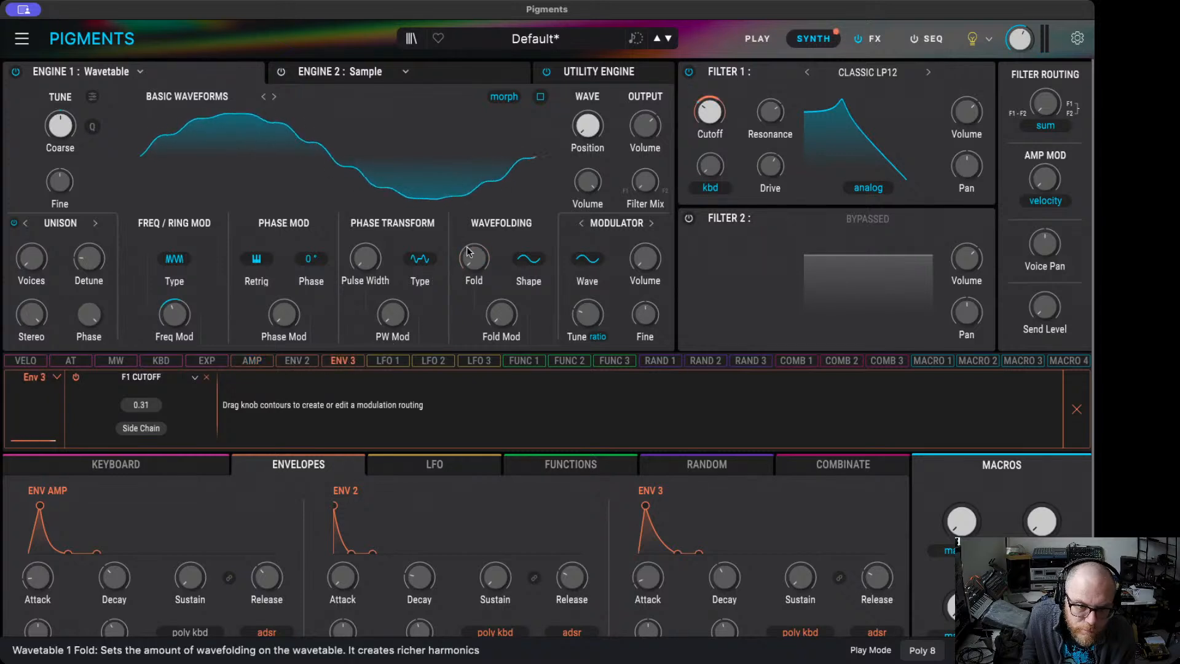
{"action": "left_click_drag", "start_coordinate": [474, 258], "coordinate": [468, 243]}
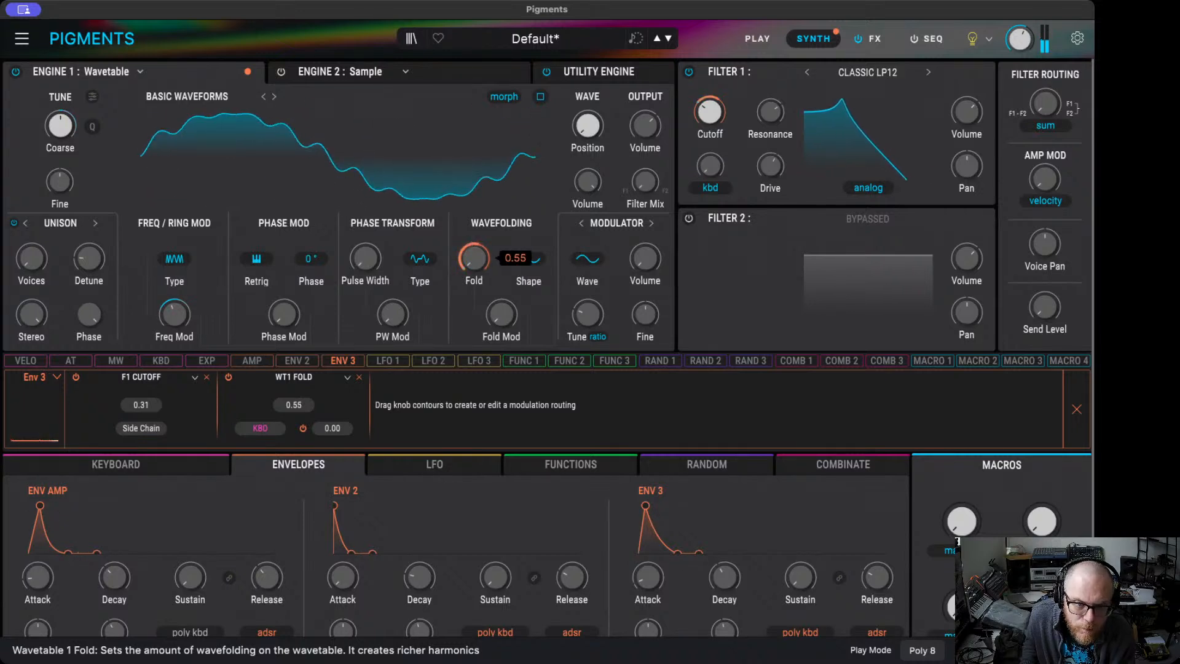
{"action": "mouse_move", "coordinate": [468, 244]}
{"action": "left_mouse_down"}
{"action": "mouse_move", "coordinate": [468, 265]}
{"action": "mouse_move", "coordinate": [468, 245]}
{"action": "left_mouse_up"}
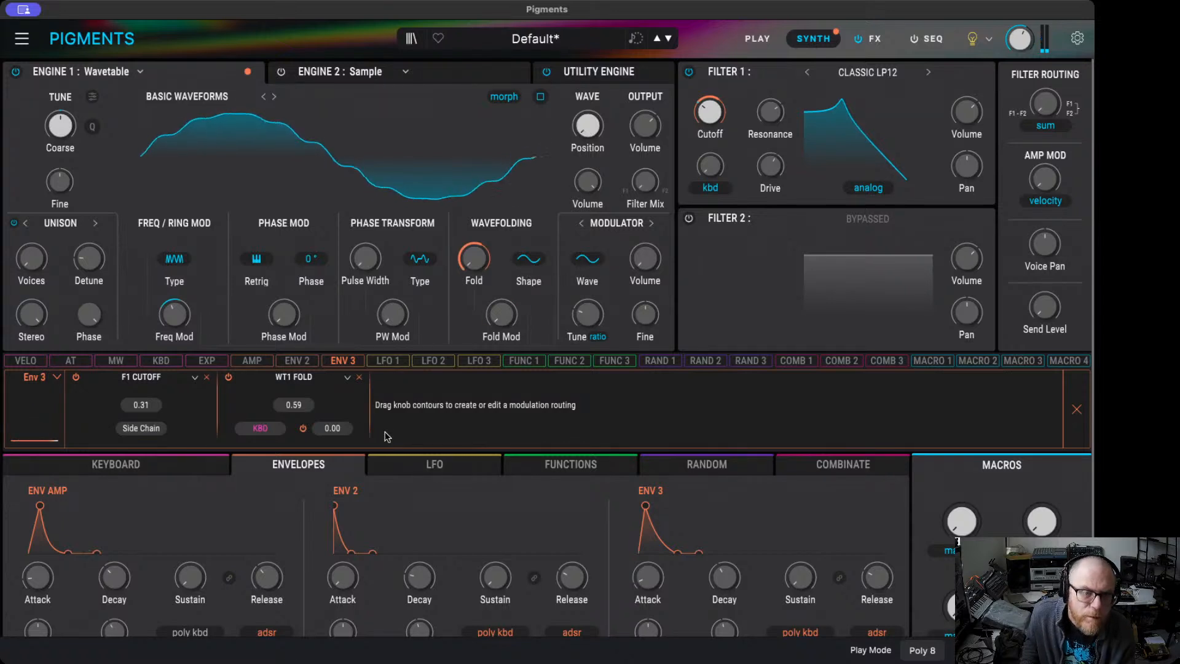
- Side-chain the Env 3 modulation of the Fold amount to the Mod Wheel with an amount of 1.00
{"action": "left_click", "coordinate": [267, 429]}
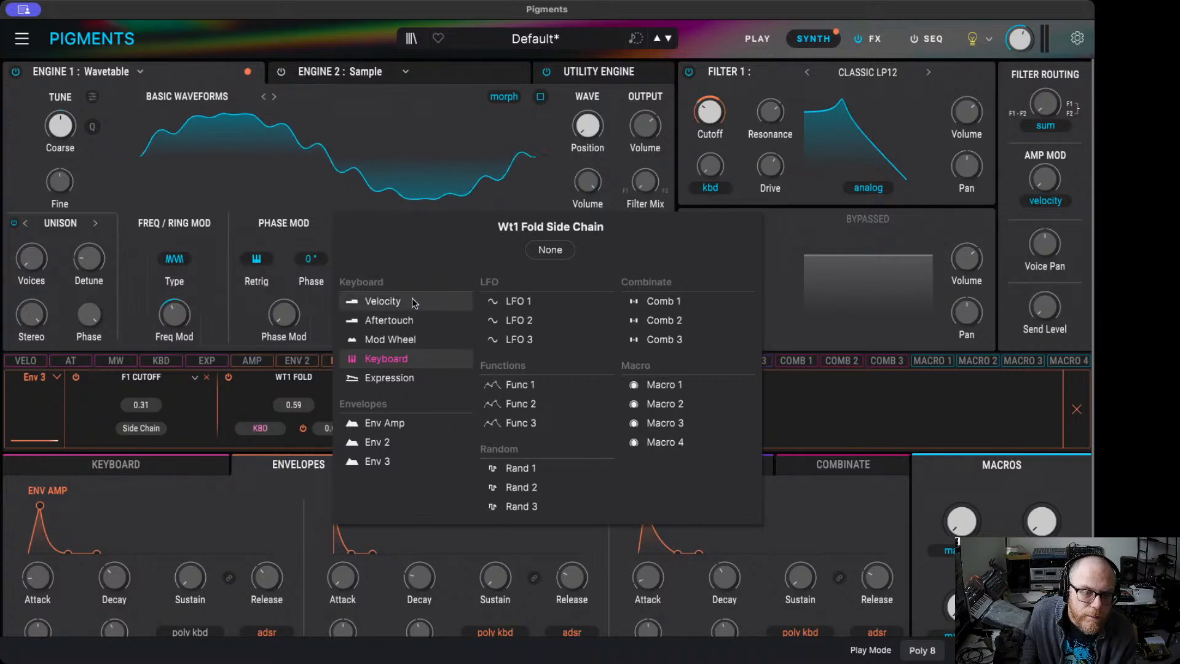
{"action": "left_click", "coordinate": [408, 301]}
{"action": "left_click", "coordinate": [275, 430]}
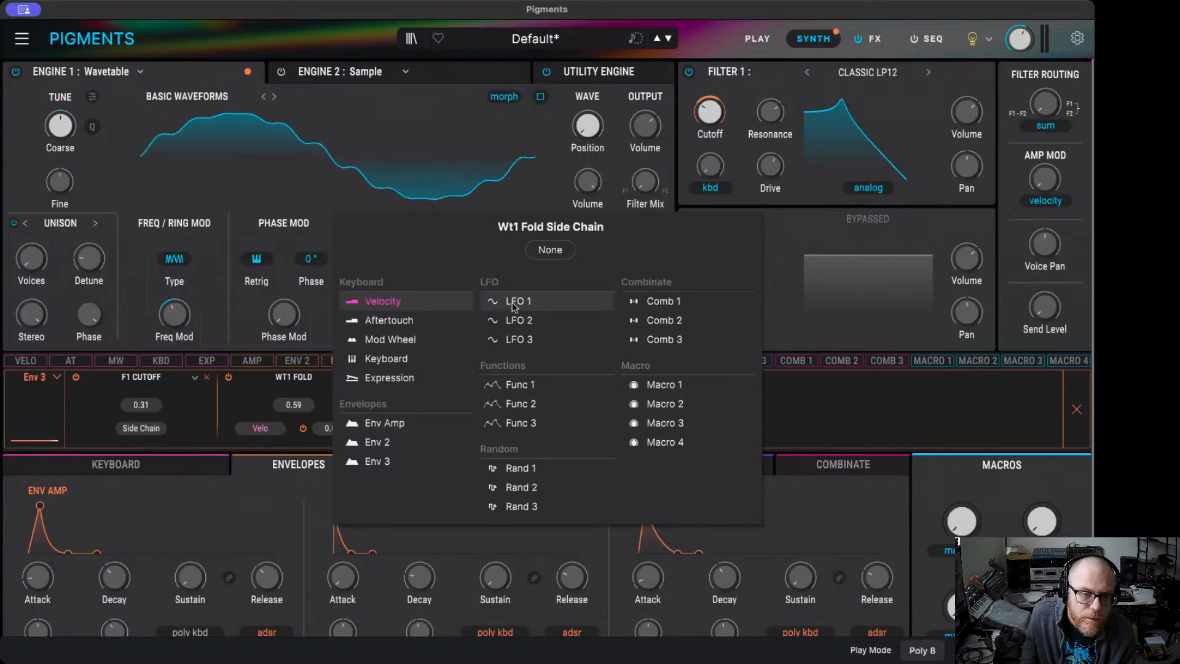
{"action": "left_click", "coordinate": [406, 339]}
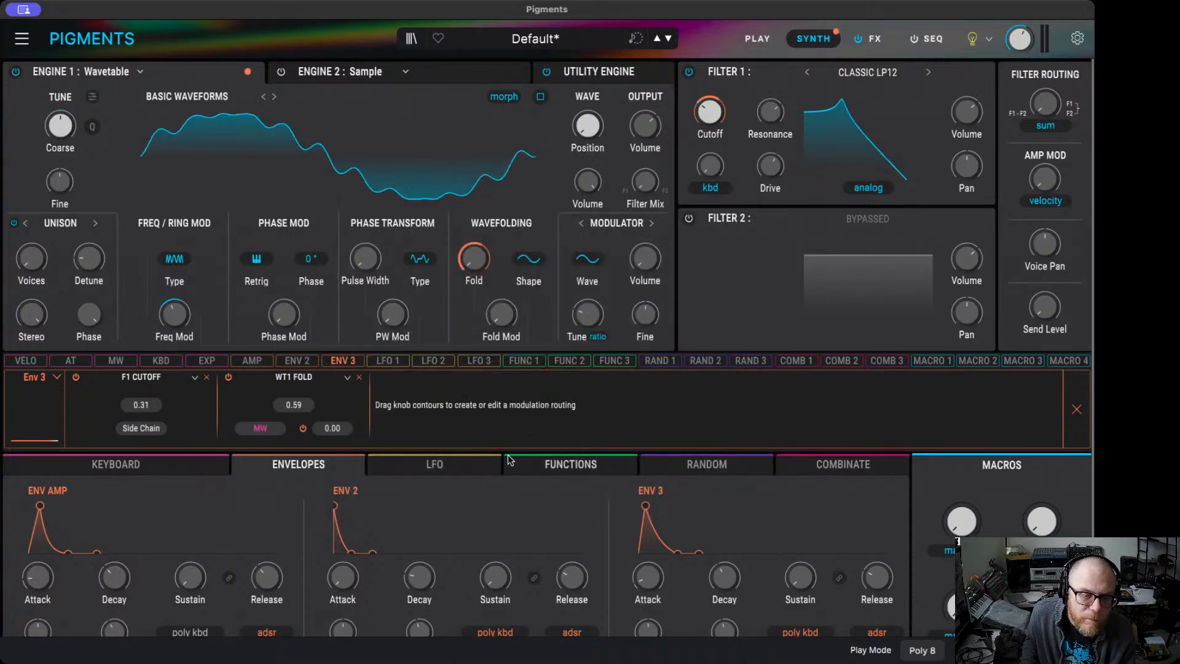
{"action": "left_click_drag", "start_coordinate": [346, 429], "coordinate": [346, 428]}
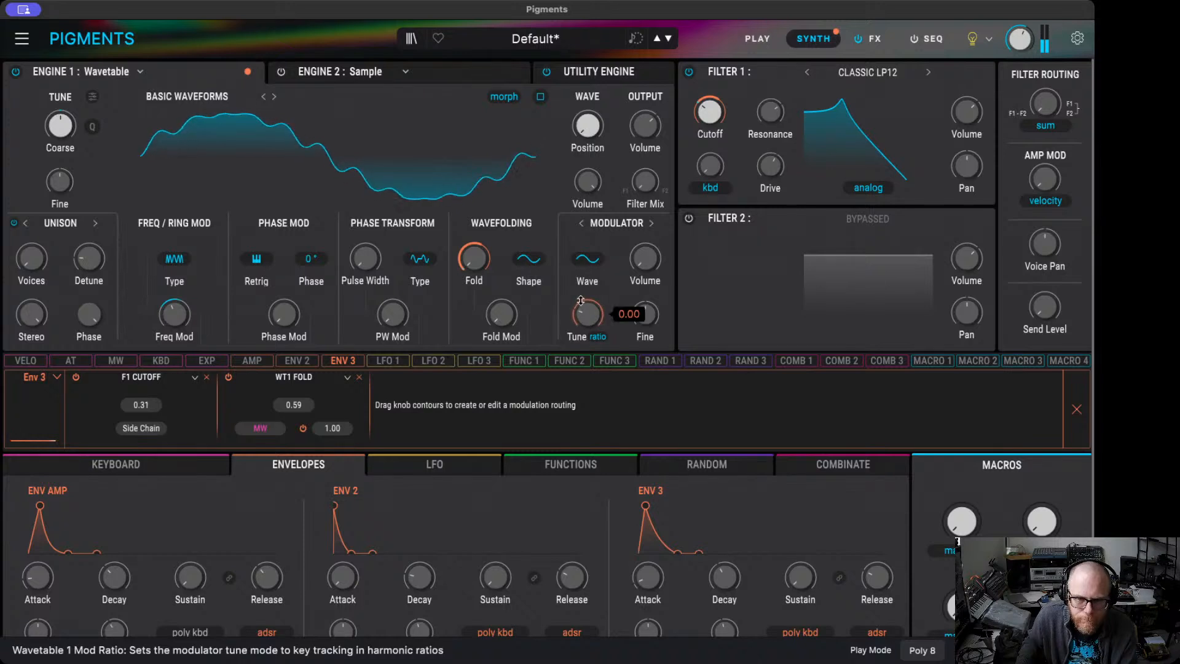
- Modulate the Tune of Engine 1's modulator with Env 3 by 0.47
{"action": "left_click_drag", "start_coordinate": [579, 298], "coordinate": [579, 264]}
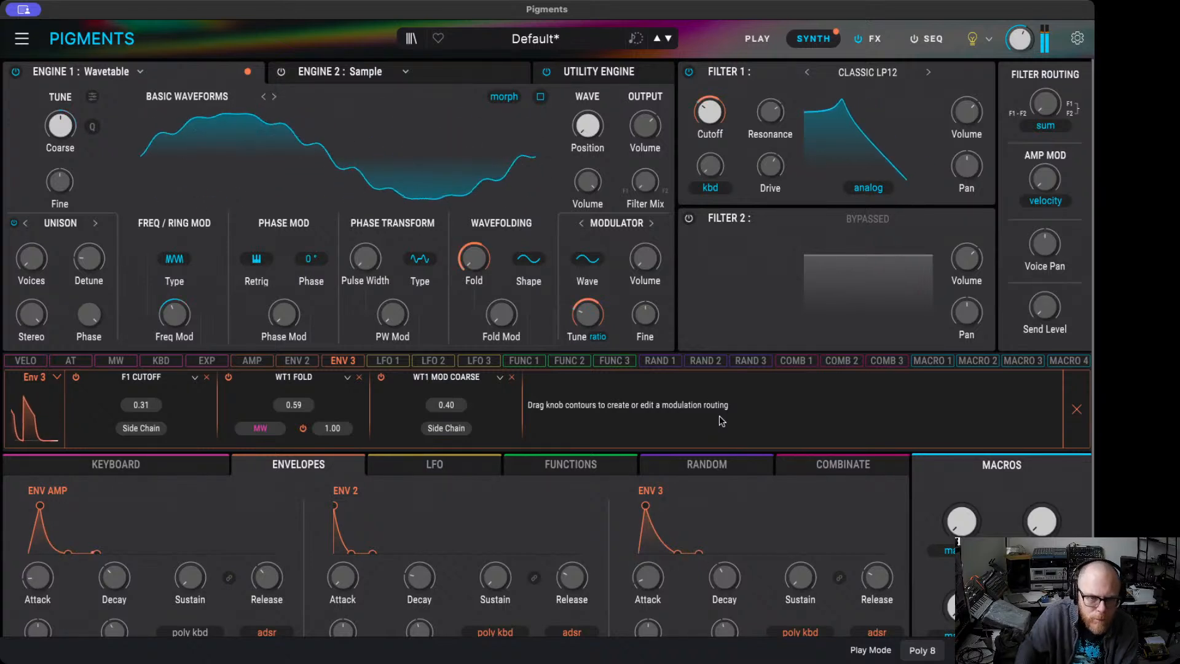
{"action": "left_click_drag", "start_coordinate": [585, 298], "coordinate": [585, 296]}
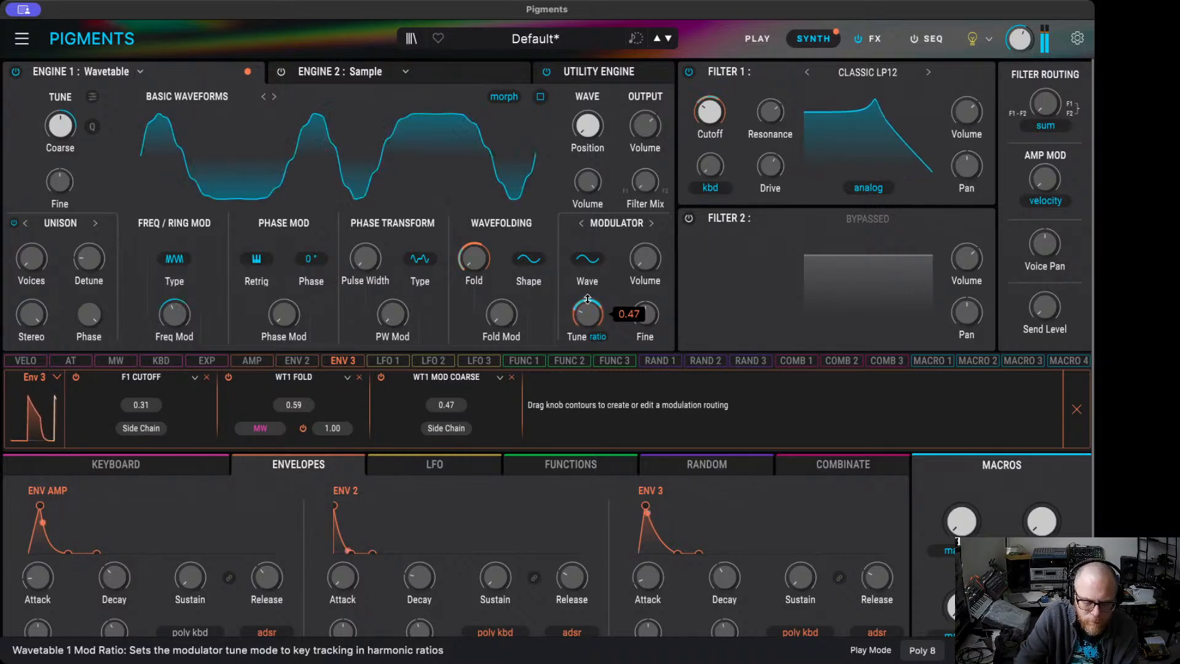
- Enable Filter 2 as a Comb Lowpass 6 filter and reduce its Freq and Gain
{"action": "left_click", "coordinate": [724, 223]}
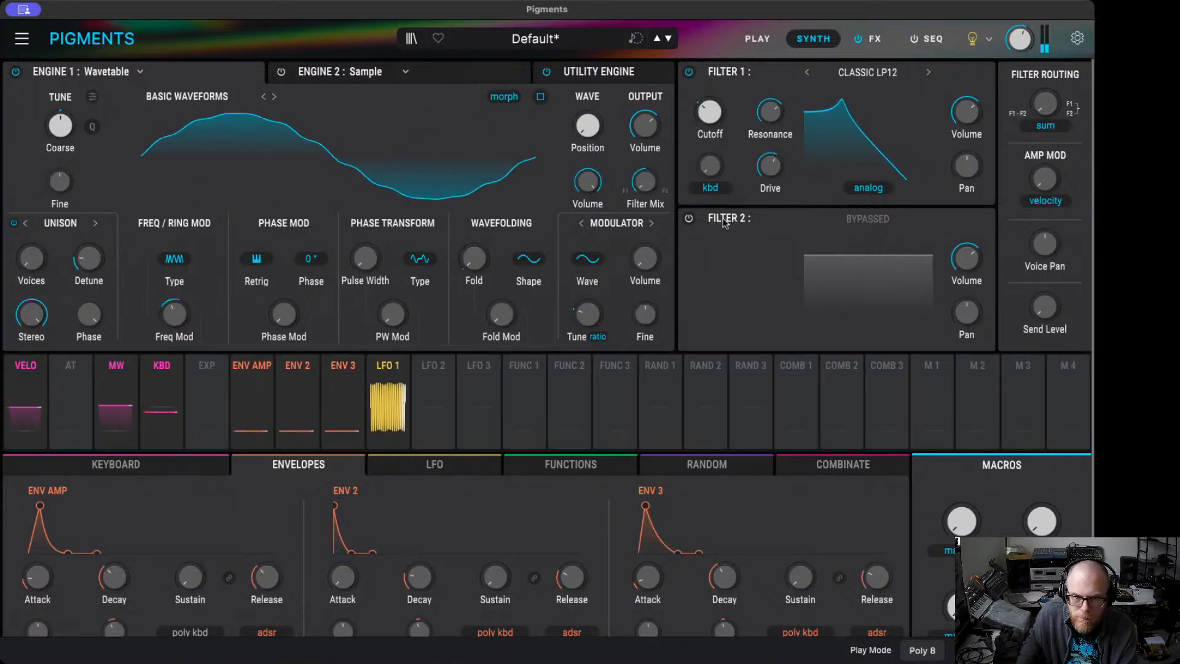
{"action": "left_click", "coordinate": [689, 219]}
{"action": "left_click", "coordinate": [867, 219]}
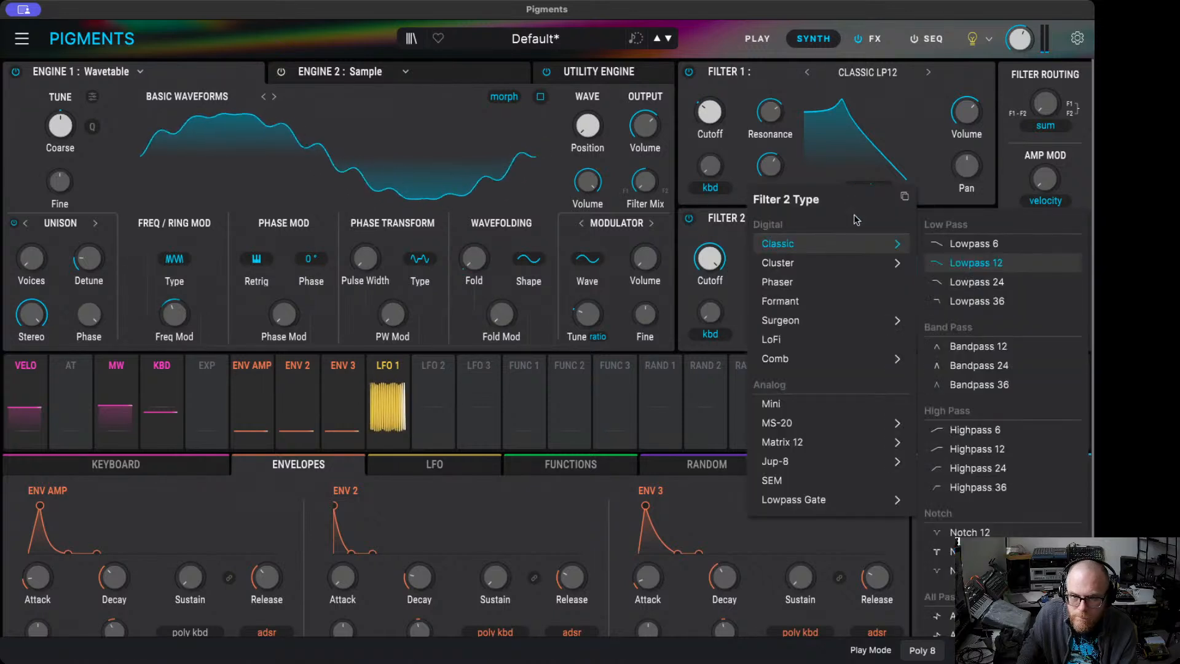
{"action": "mouse_move", "coordinate": [885, 358]}
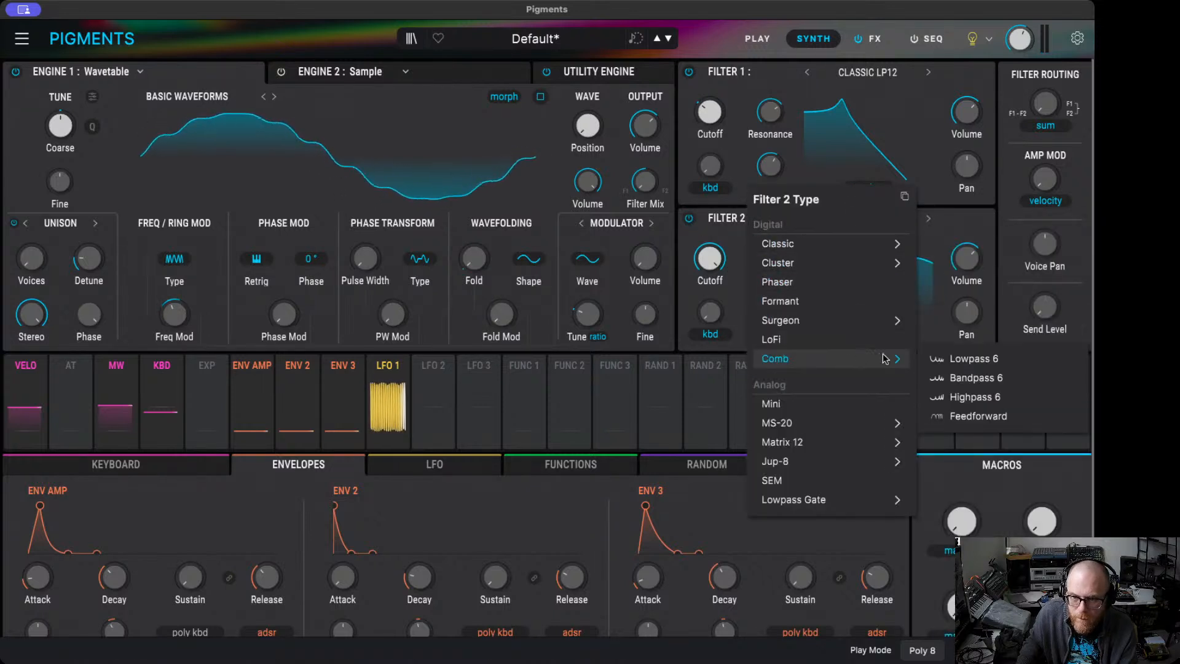
{"action": "left_click", "coordinate": [965, 358]}
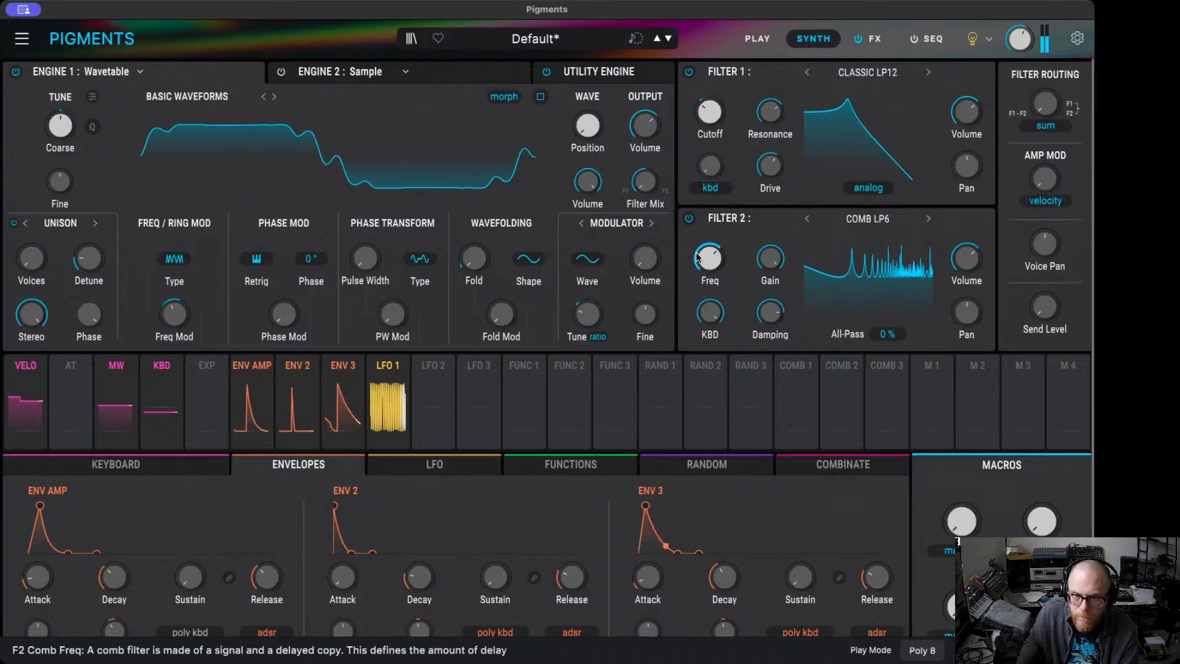
{"action": "left_click_drag", "start_coordinate": [759, 265], "coordinate": [785, 249]}
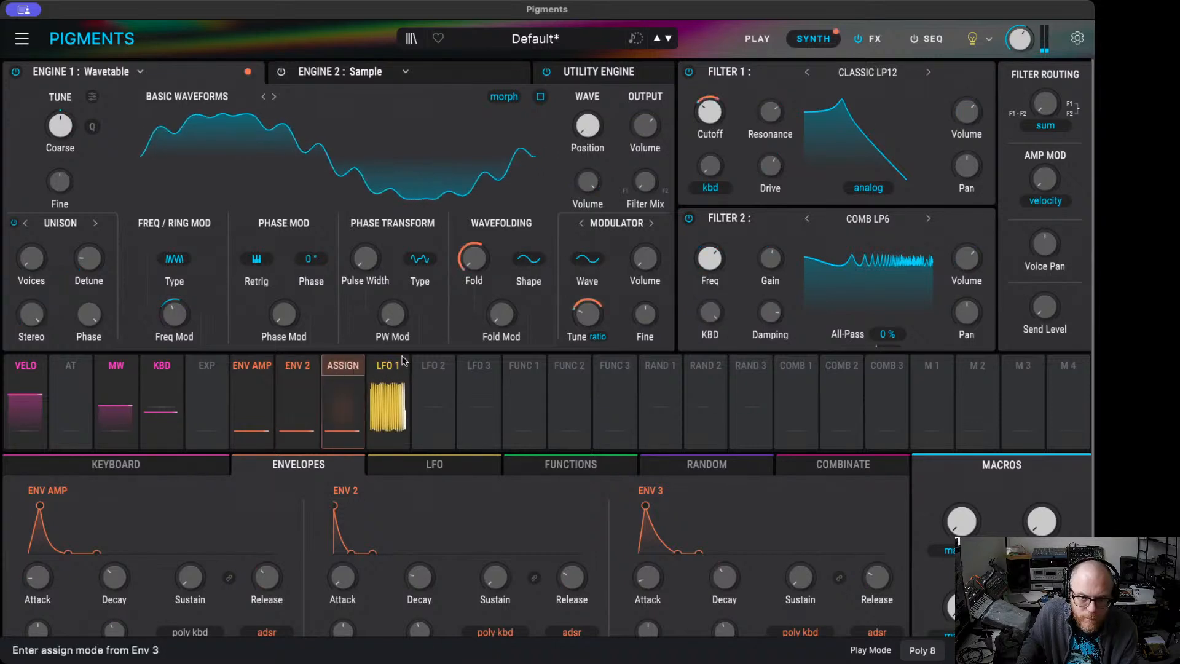
- Modulate Filter 2's Freq with Env 3 by 0.23 and set the base Freq to 119 Hz
{"action": "left_click", "coordinate": [343, 366]}
{"action": "left_click_drag", "start_coordinate": [707, 241], "coordinate": [707, 262]}
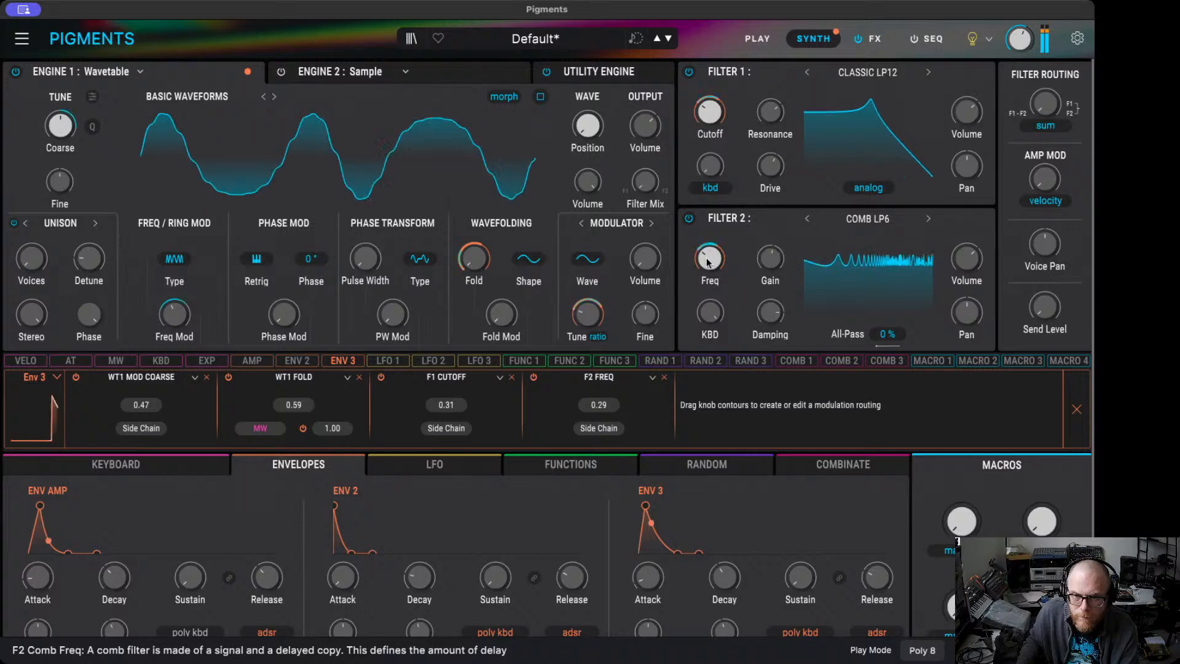
{"action": "scroll", "coordinate": [706, 262], "scroll_direction": "up", "scroll_amount": 3}
{"action": "scroll", "coordinate": [705, 263], "scroll_direction": "up", "scroll_amount": 6}
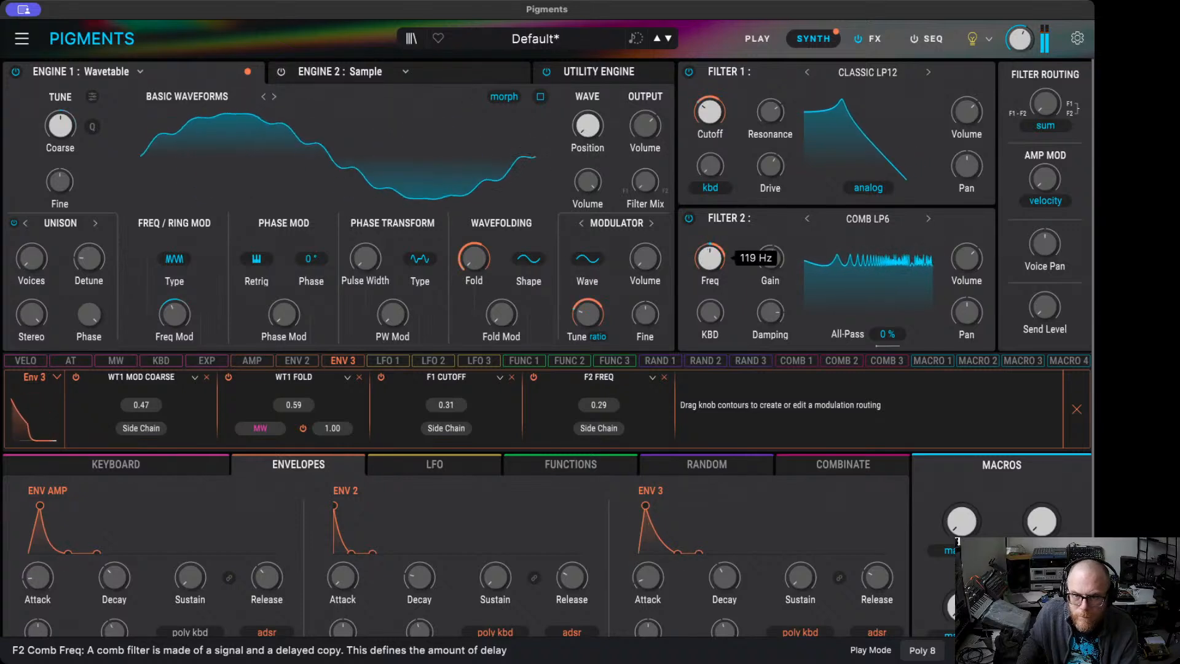
{"action": "left_click_drag", "start_coordinate": [717, 244], "coordinate": [717, 247]}
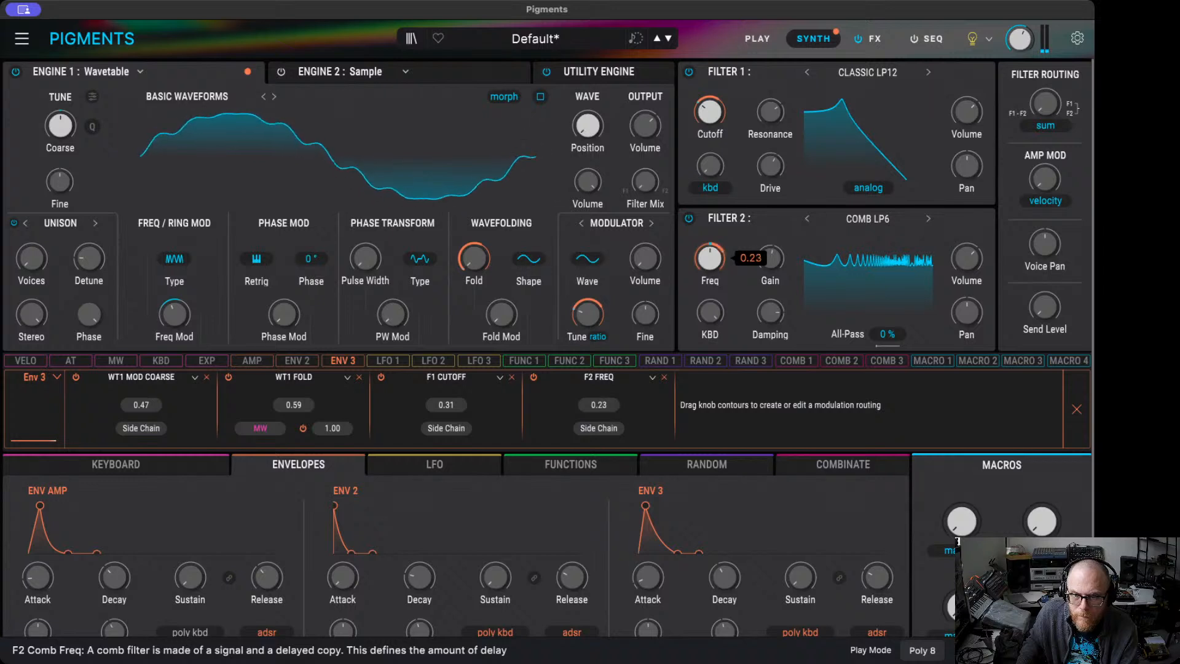
- Lower Filter 2's Damping frequency to 1908 Hz
{"action": "scroll", "coordinate": [711, 260], "scroll_direction": "down", "scroll_amount": 4}
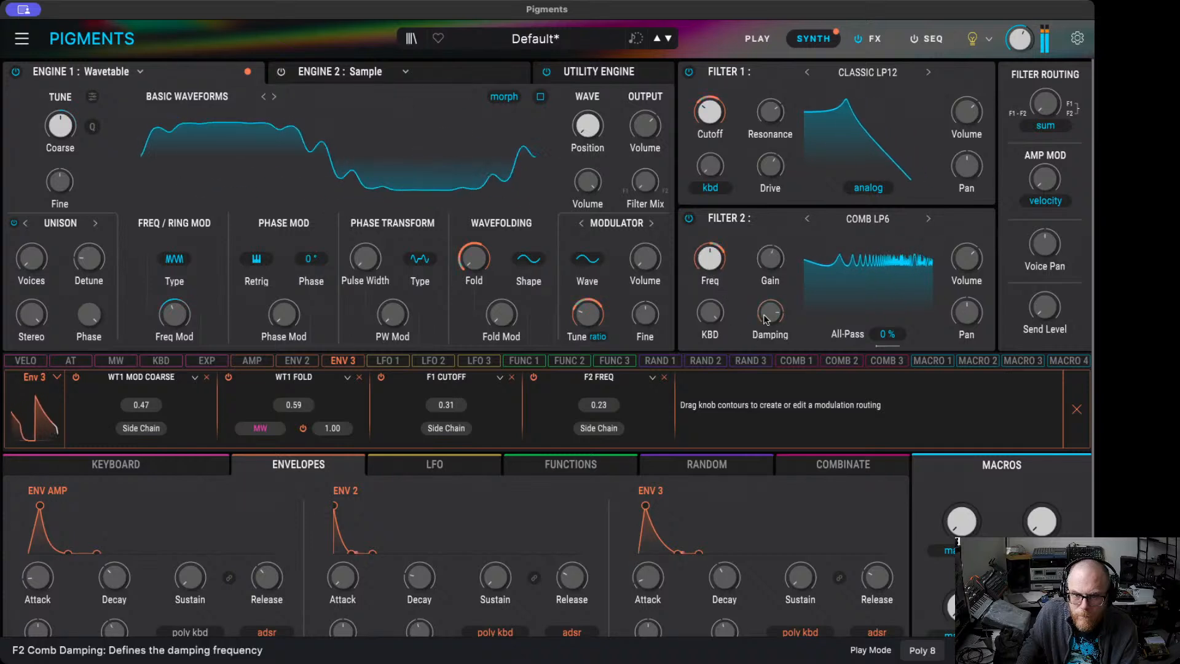
{"action": "scroll", "coordinate": [770, 312], "scroll_direction": "down", "scroll_amount": 4}
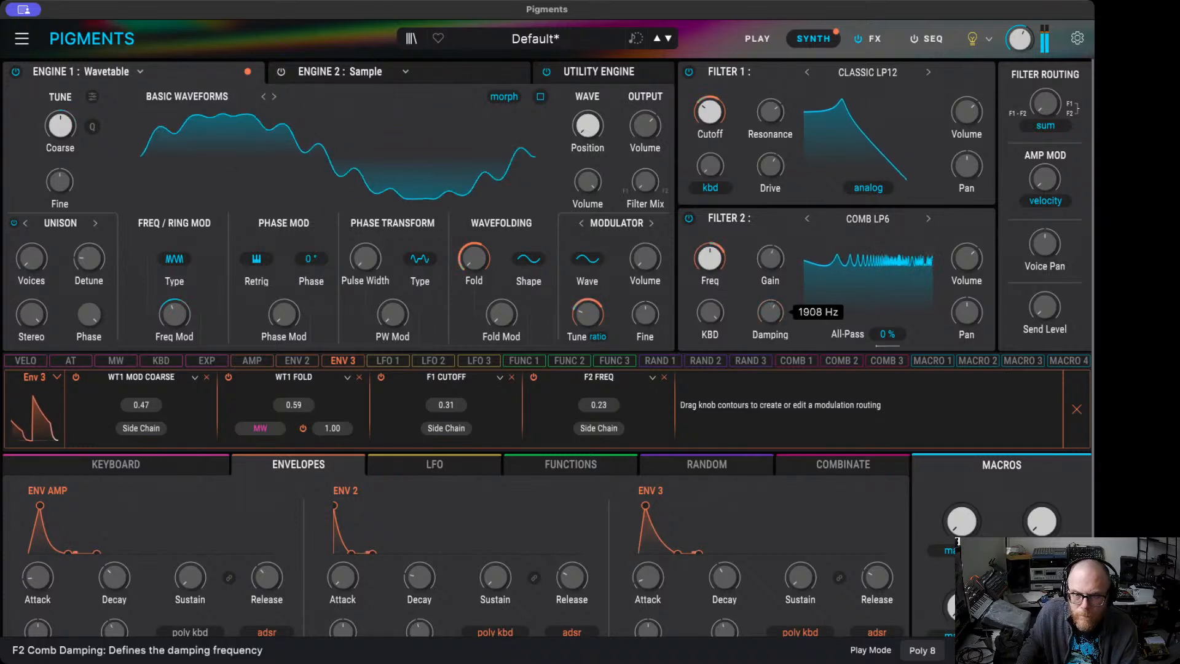
- Modulate Filter 2's Damping with Env 3 by 0.13, compare with the filter bypassed, and set its Gain to 0.495
{"action": "left_click_drag", "start_coordinate": [772, 314], "coordinate": [773, 301]}
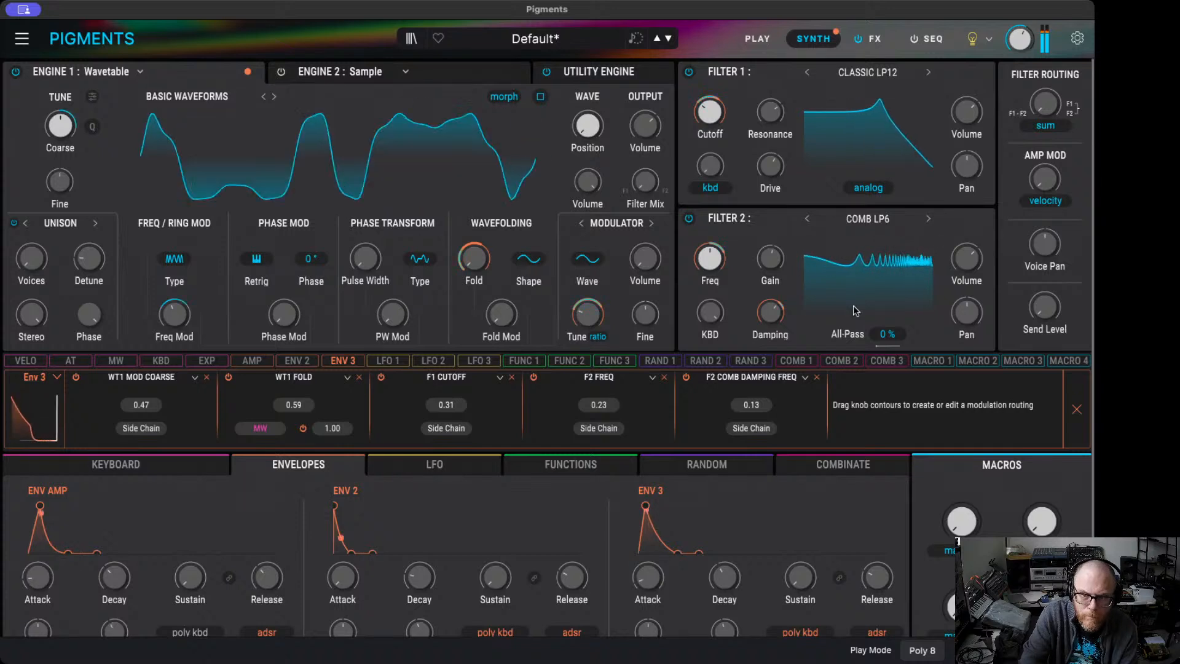
{"action": "left_click", "coordinate": [689, 218]}
{"action": "left_click", "coordinate": [689, 219]}
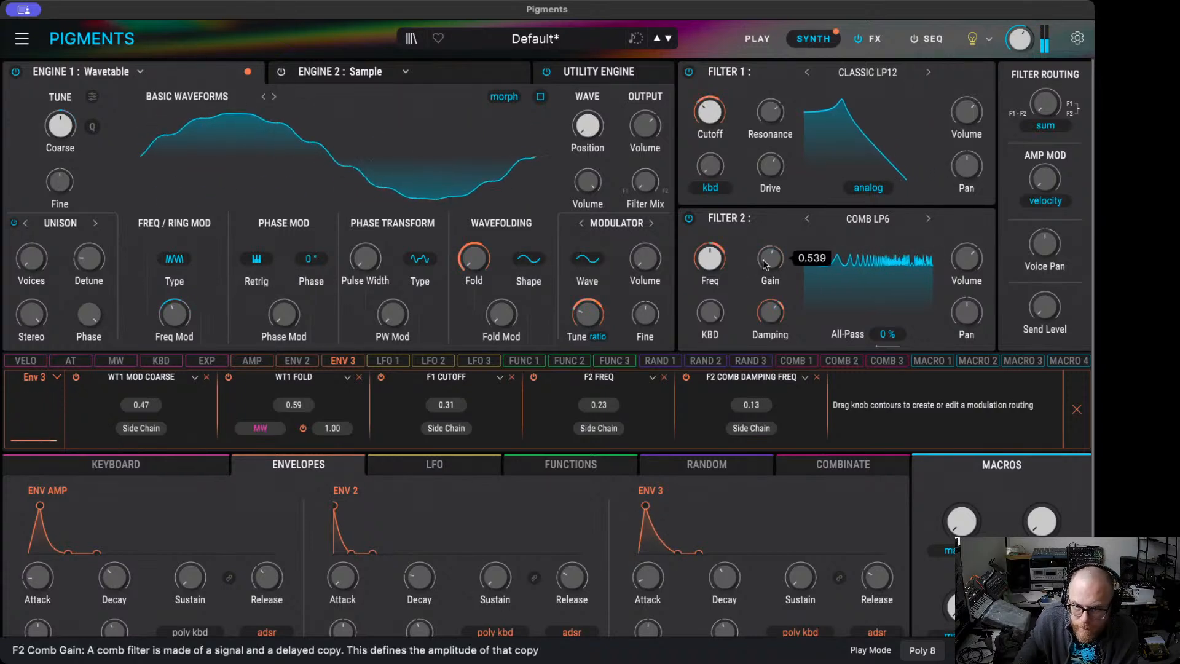
{"action": "mouse_move", "coordinate": [770, 258]}
{"action": "left_mouse_down"}
{"action": "mouse_move", "coordinate": [770, 172]}
{"action": "mouse_move", "coordinate": [770, 256]}
{"action": "mouse_move", "coordinate": [770, 235]}
{"action": "left_mouse_up"}
- Slow LFO 2 to about 0.2 Hz and modulate Filter 2's Gain with it by 0.13
{"action": "left_click", "coordinate": [404, 472]}
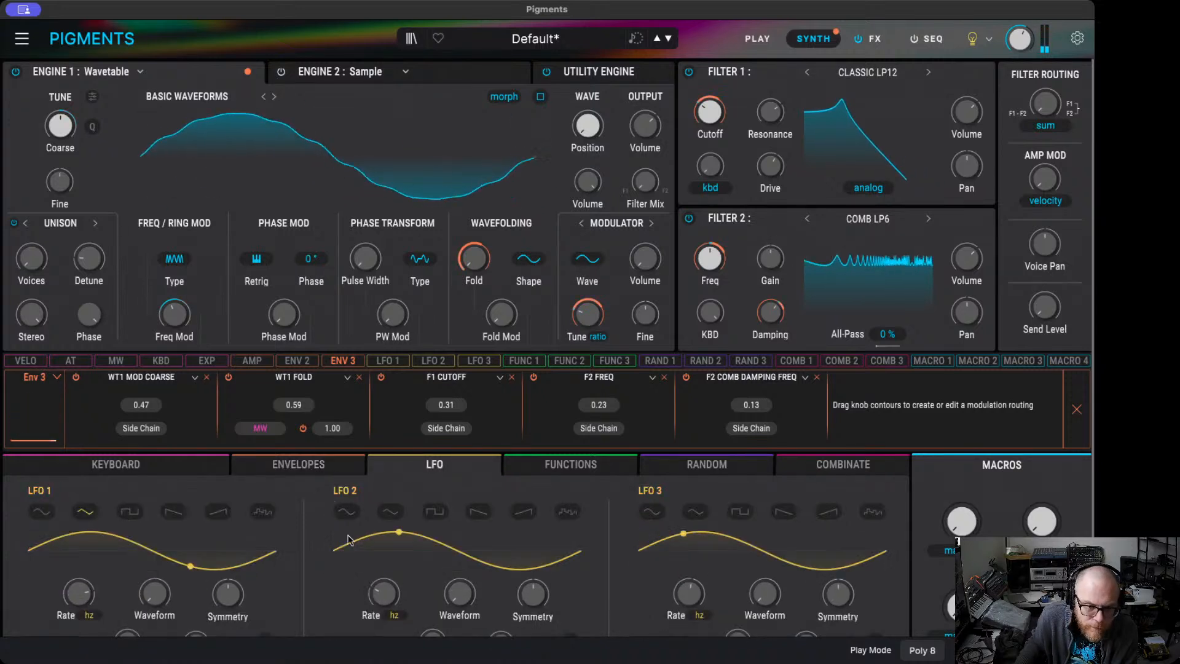
{"action": "mouse_move", "coordinate": [393, 593]}
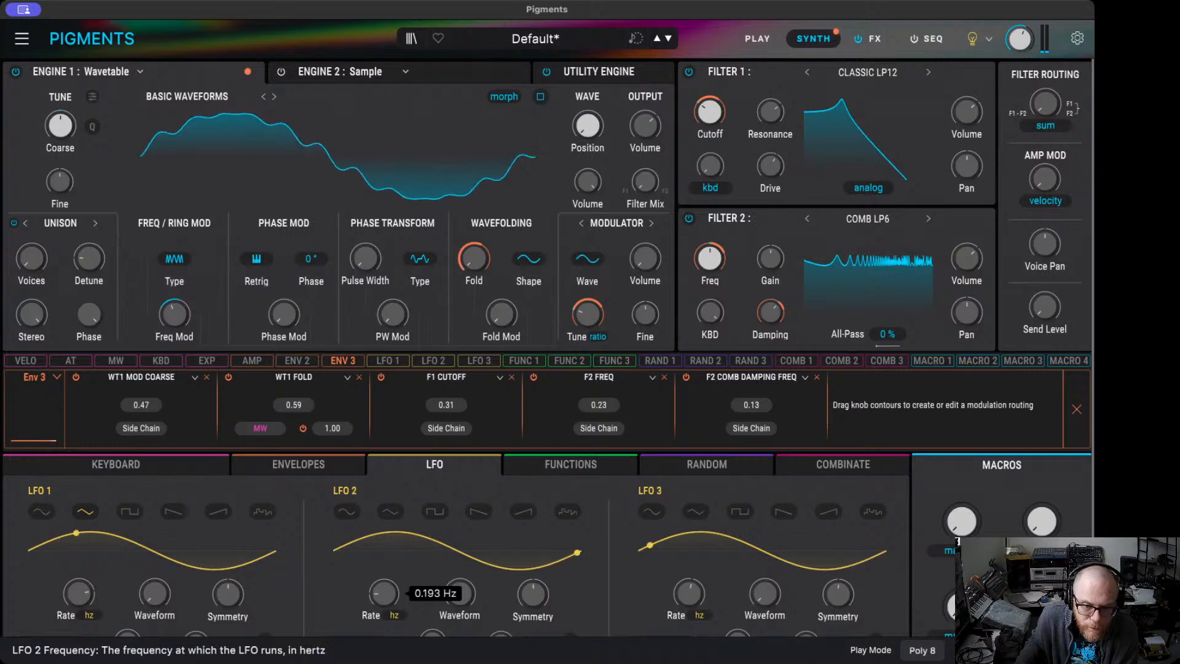
{"action": "left_click_drag", "start_coordinate": [384, 593], "coordinate": [383, 589]}
{"action": "mouse_move", "coordinate": [771, 246]}
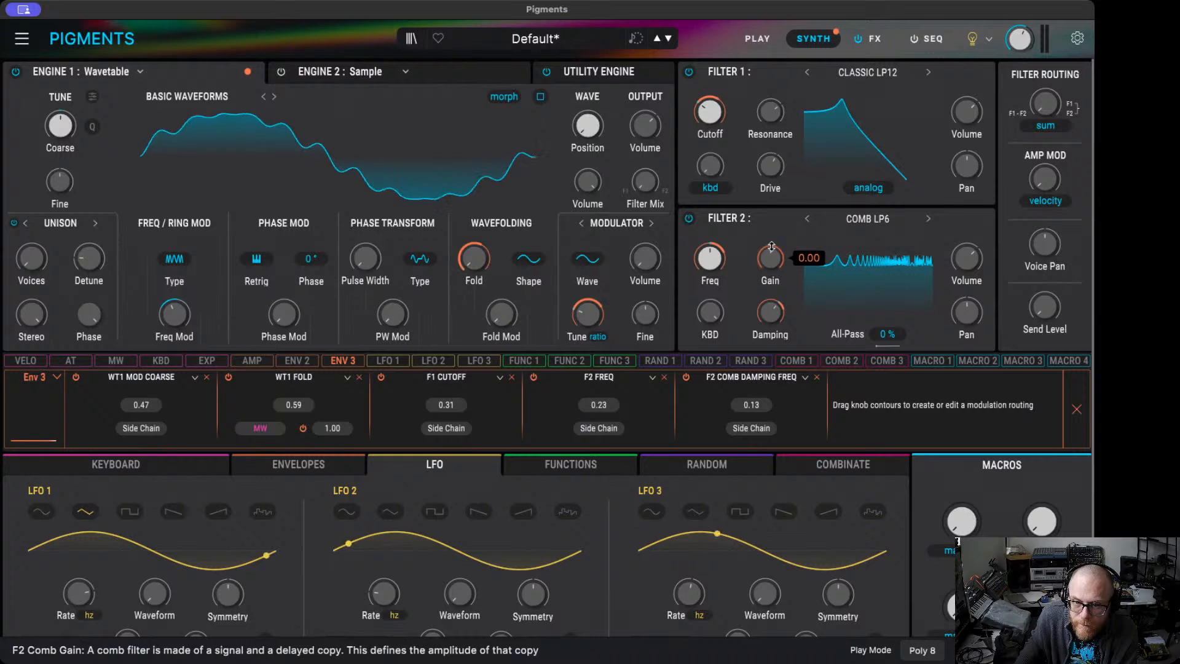
{"action": "left_click", "coordinate": [433, 360]}
{"action": "mouse_move", "coordinate": [771, 251]}
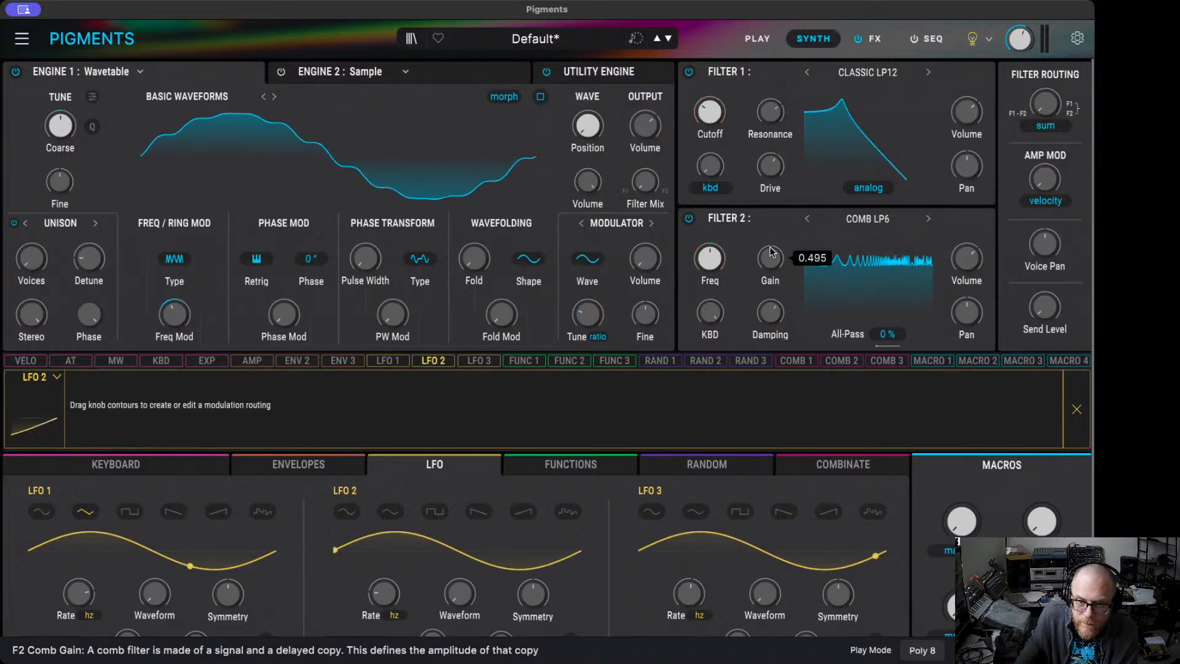
{"action": "left_click_drag", "start_coordinate": [770, 244], "coordinate": [770, 234]}
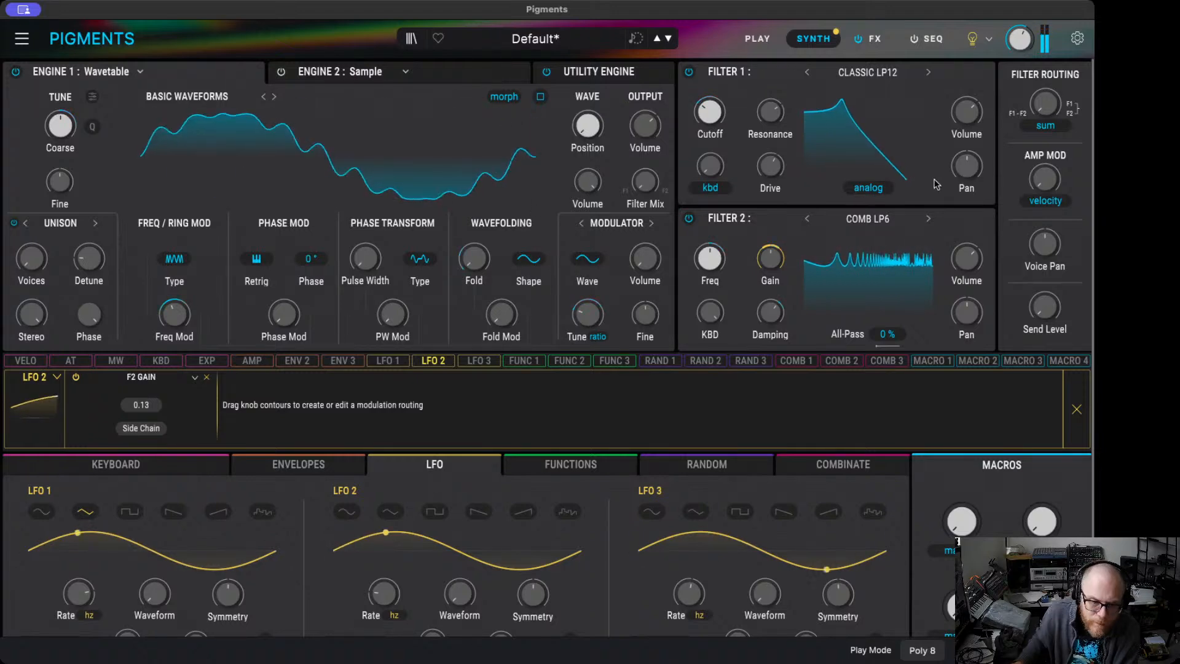
- Set LFO 2's retrigger source to Free Running and raise its modulation of Filter 2's Gain to 0.23
{"action": "scroll", "coordinate": [438, 455], "scroll_direction": "down", "scroll_amount": 1}
{"action": "left_click", "coordinate": [354, 602]}
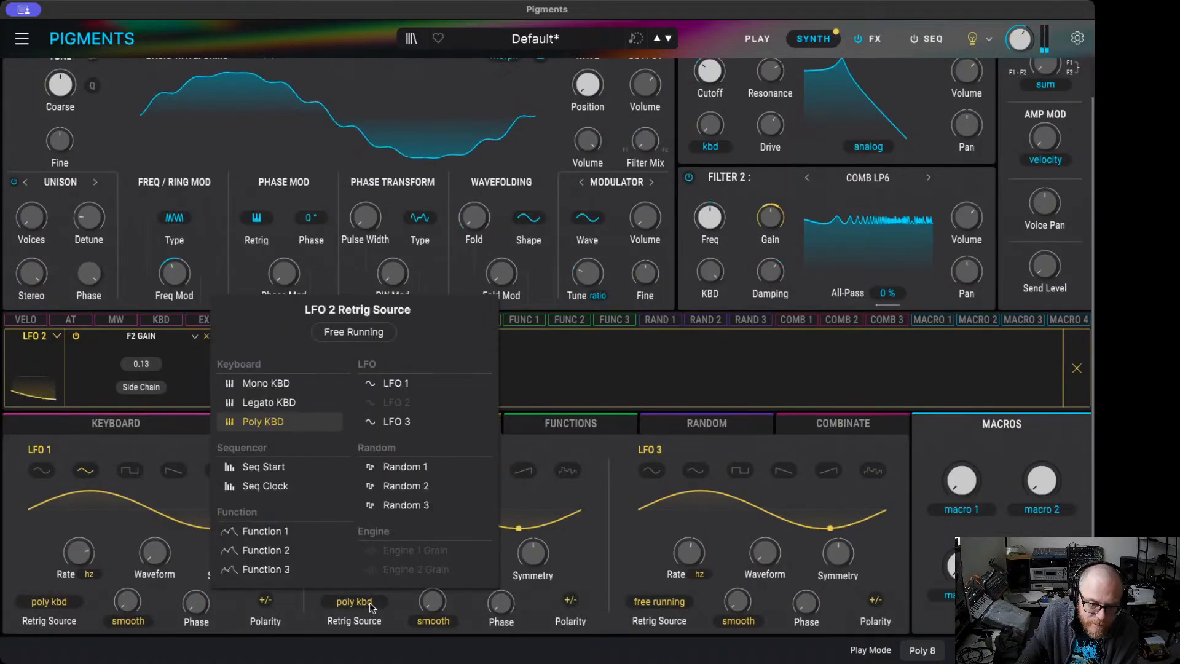
{"action": "left_click", "coordinate": [370, 332]}
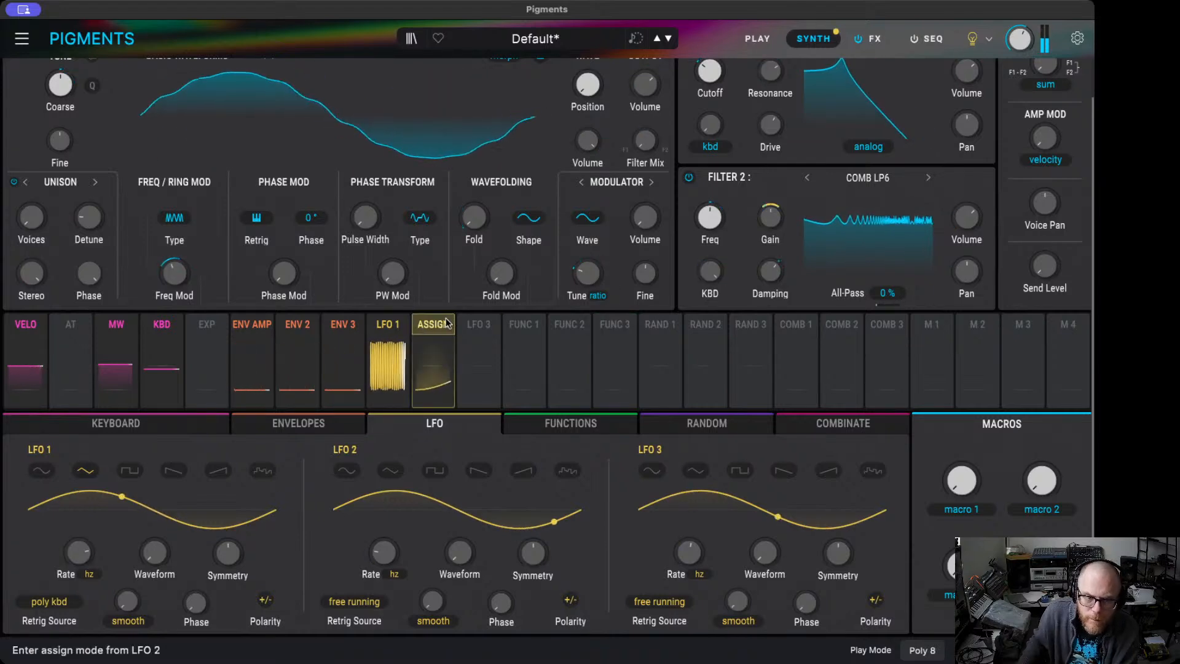
{"action": "left_click", "coordinate": [433, 367]}
{"action": "left_click", "coordinate": [771, 213]}
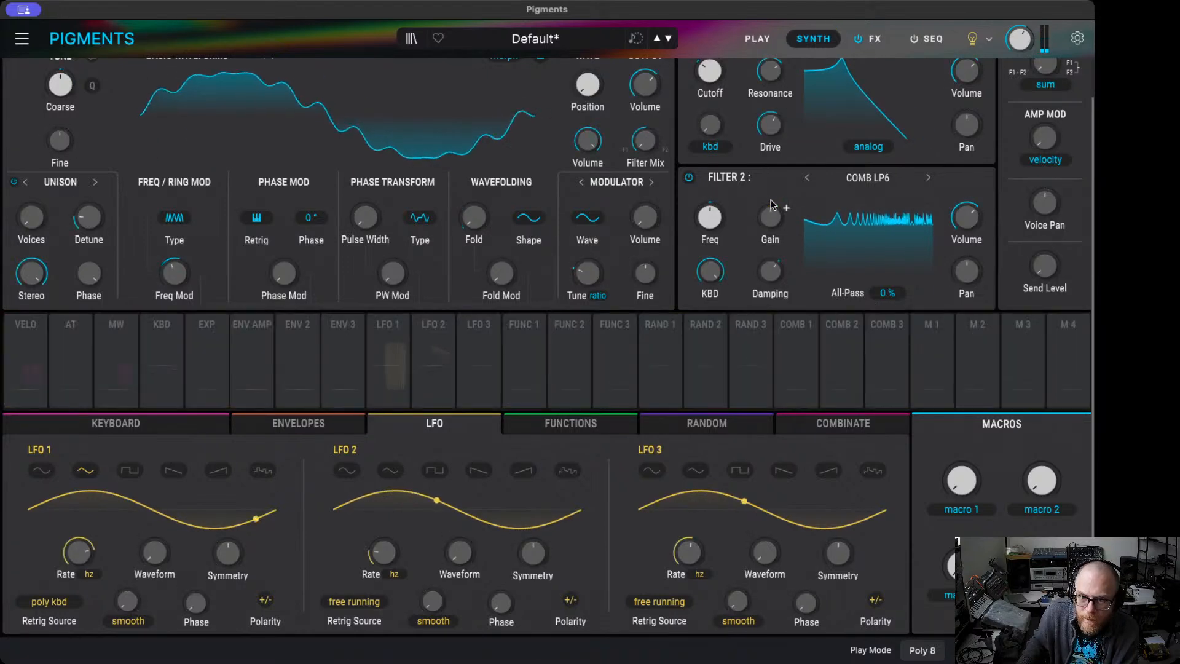
{"action": "left_click", "coordinate": [433, 368]}
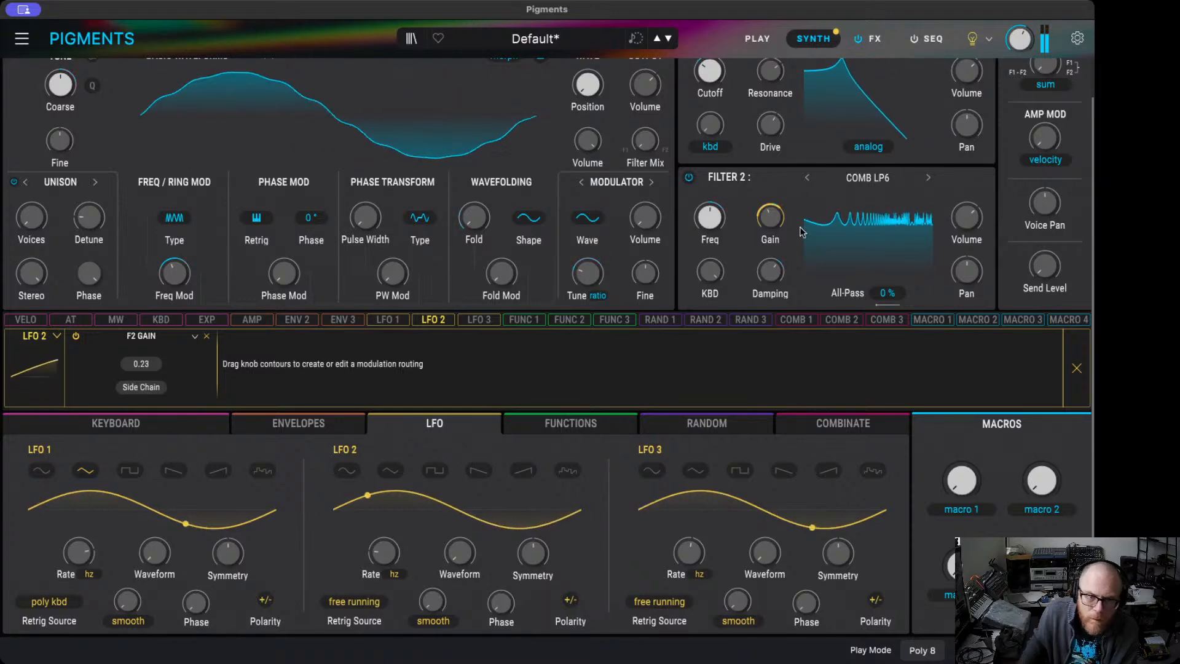
- Try Super Unison as the first effect of FX A
{"action": "scroll", "coordinate": [590, 288], "scroll_direction": "up", "scroll_amount": 3}
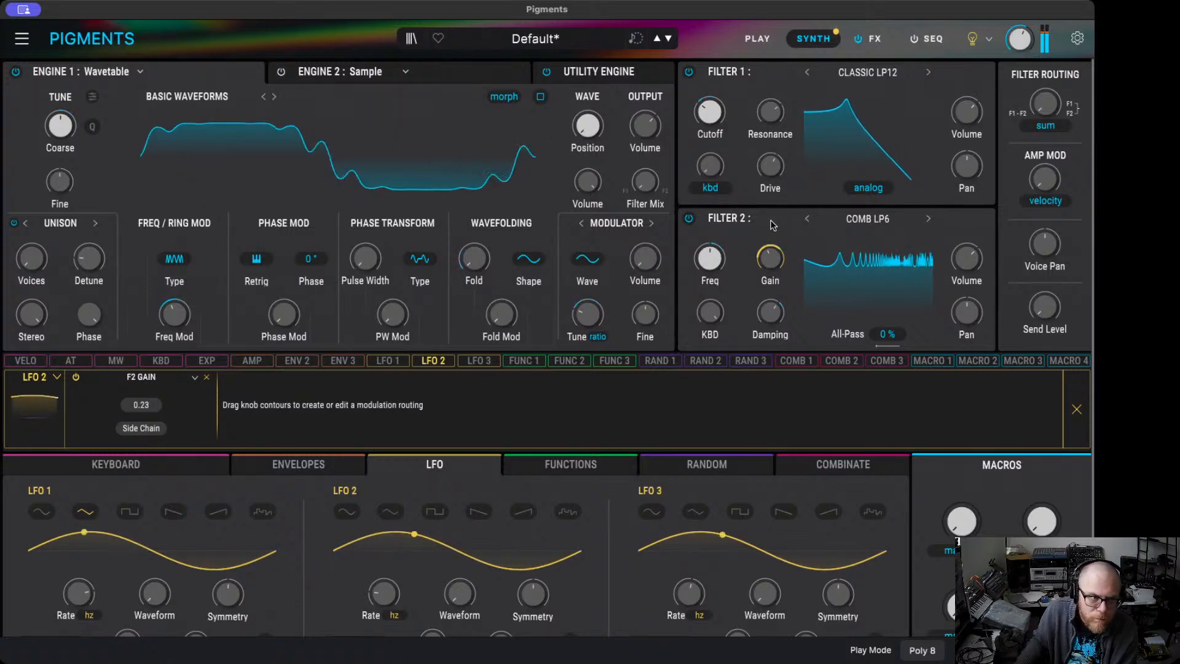
{"action": "left_click", "coordinate": [874, 39]}
{"action": "left_click", "coordinate": [300, 81]}
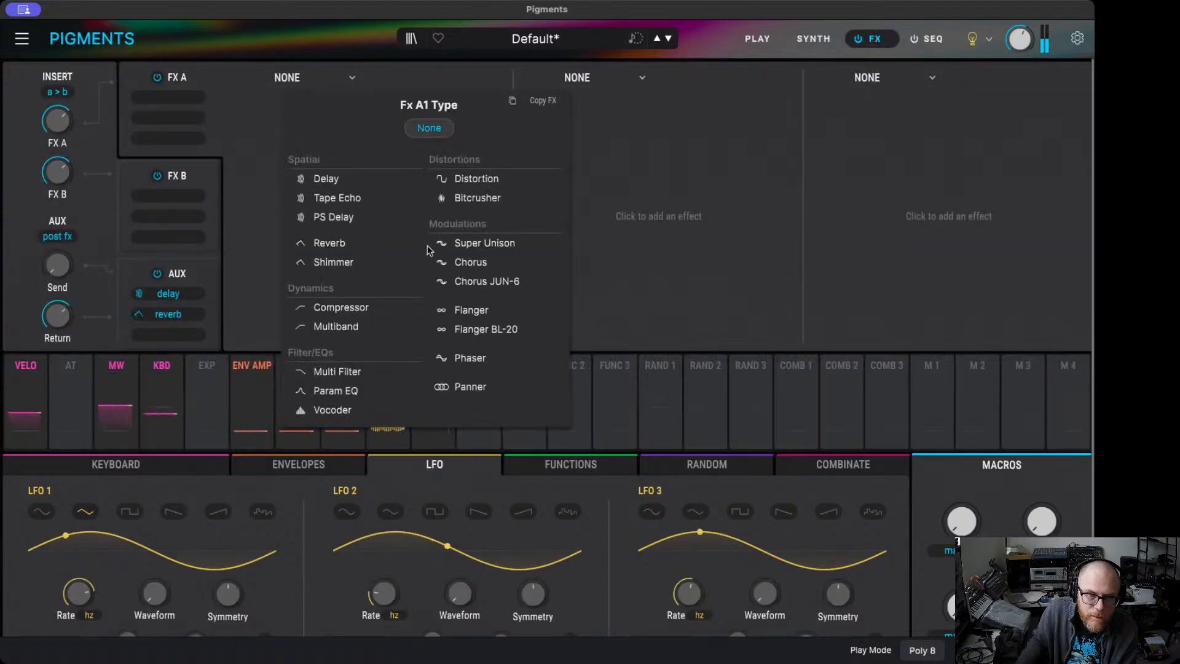
{"action": "left_click", "coordinate": [486, 243]}
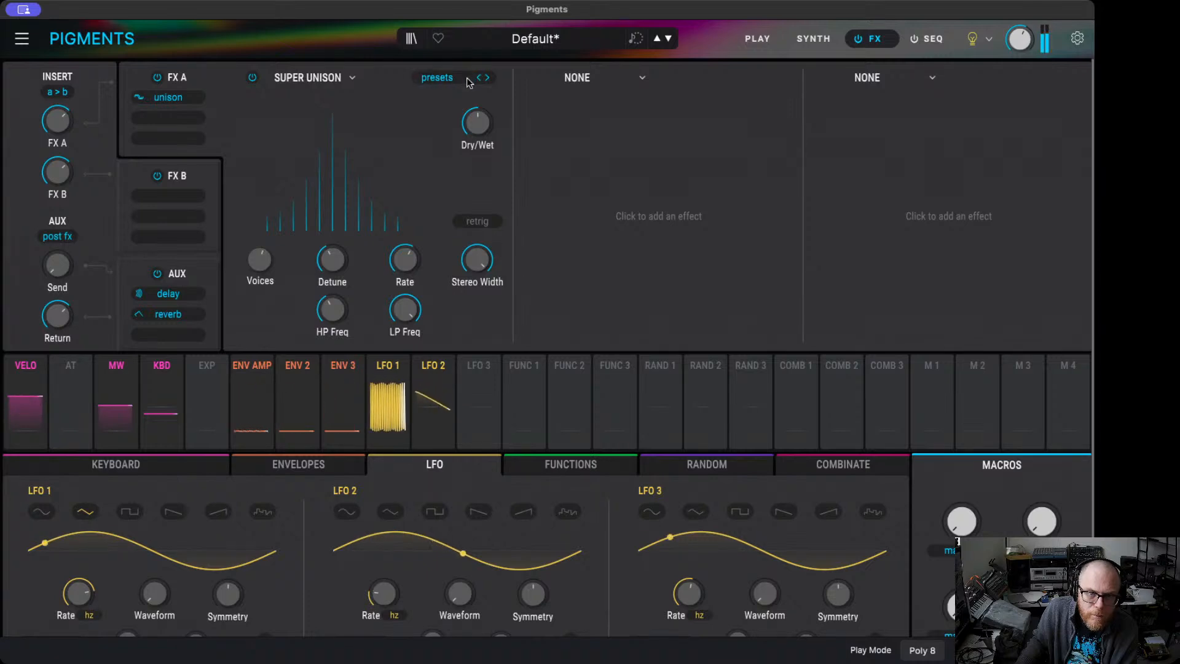
- Set the first FX A effect to Chorus with the vibrato preset and compare the sound with it bypassed
{"action": "left_click", "coordinate": [339, 78]}
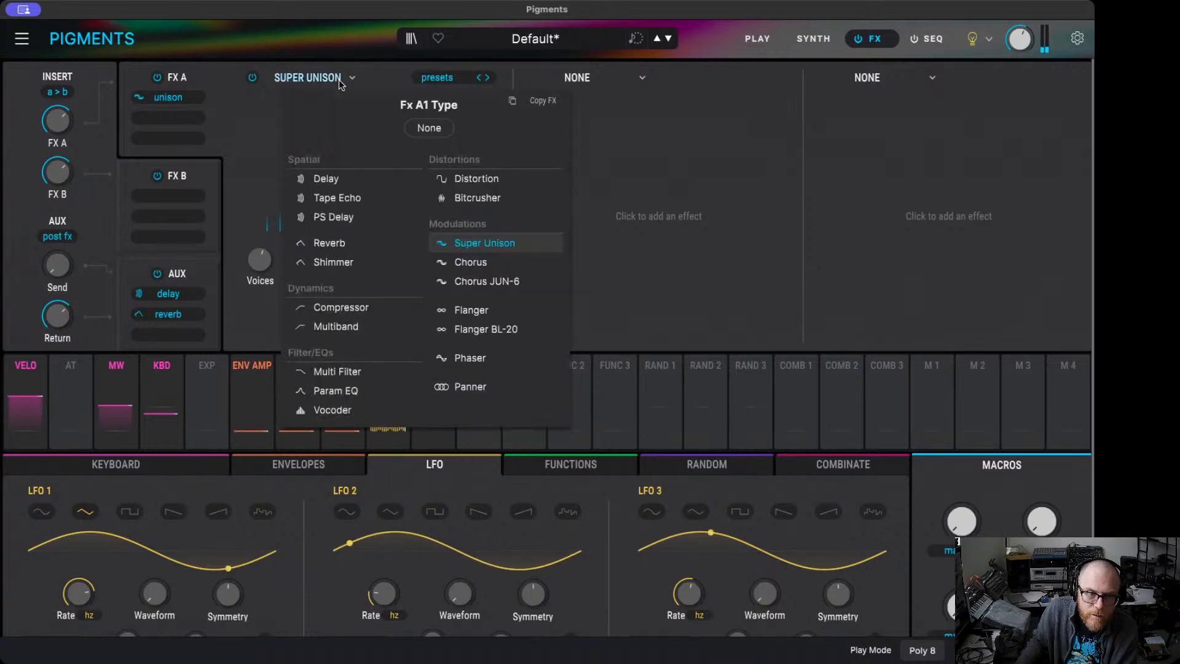
{"action": "left_click", "coordinate": [455, 262]}
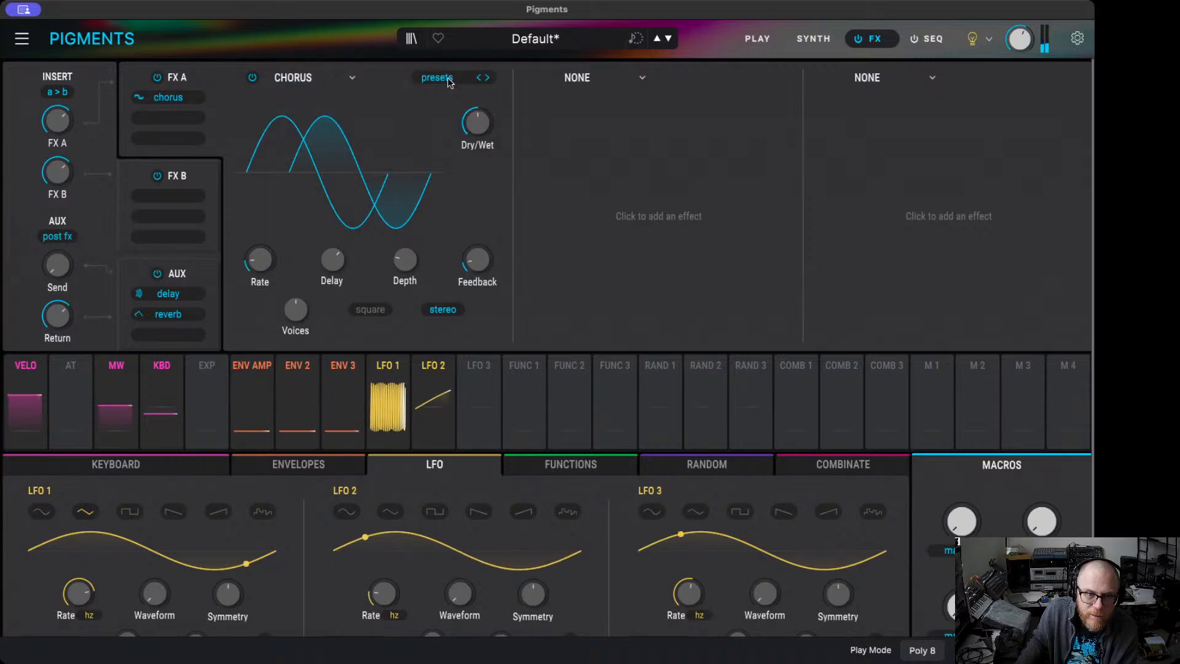
{"action": "left_click", "coordinate": [468, 182]}
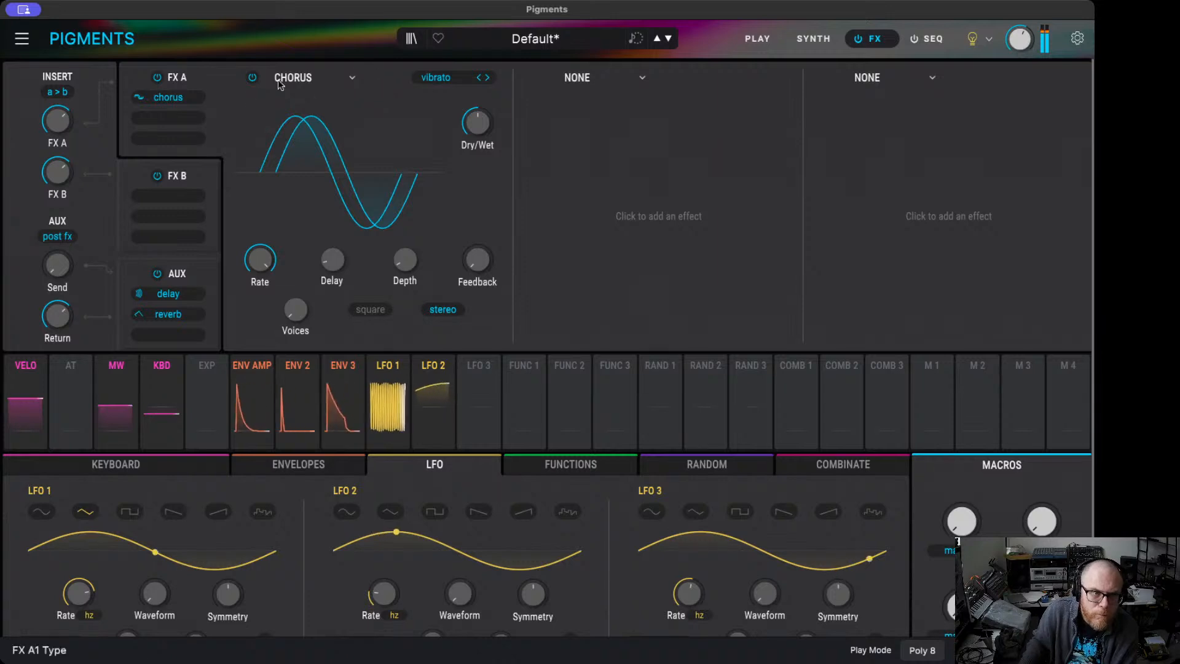
{"action": "left_click", "coordinate": [251, 78]}
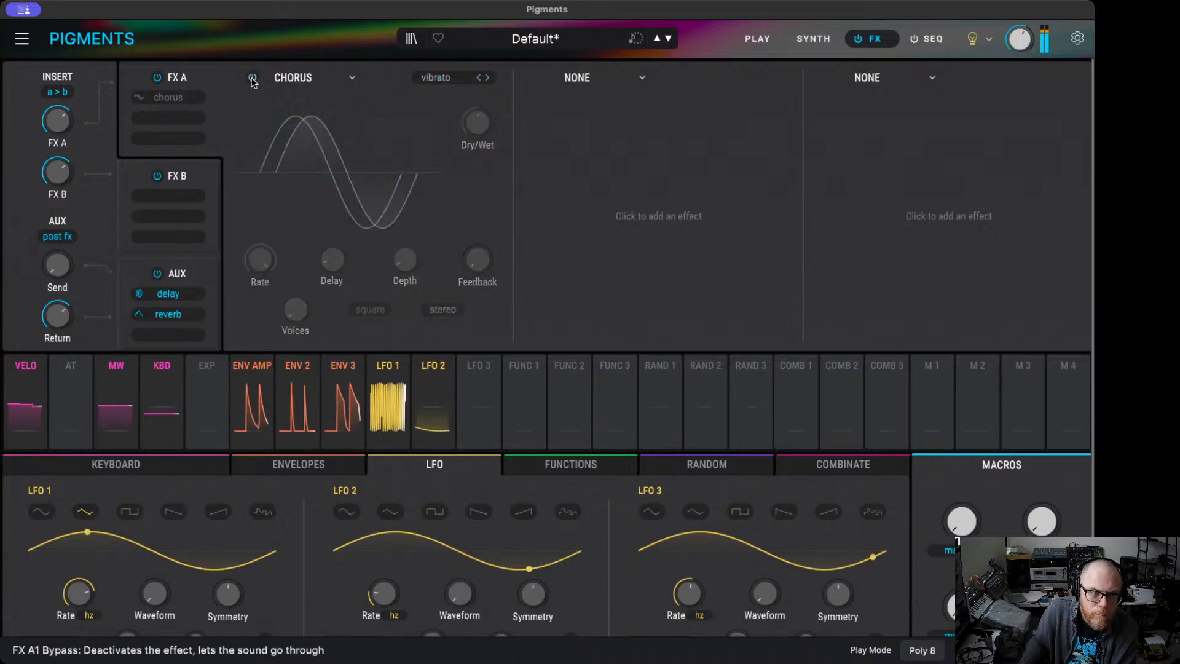
{"action": "left_click", "coordinate": [251, 78]}
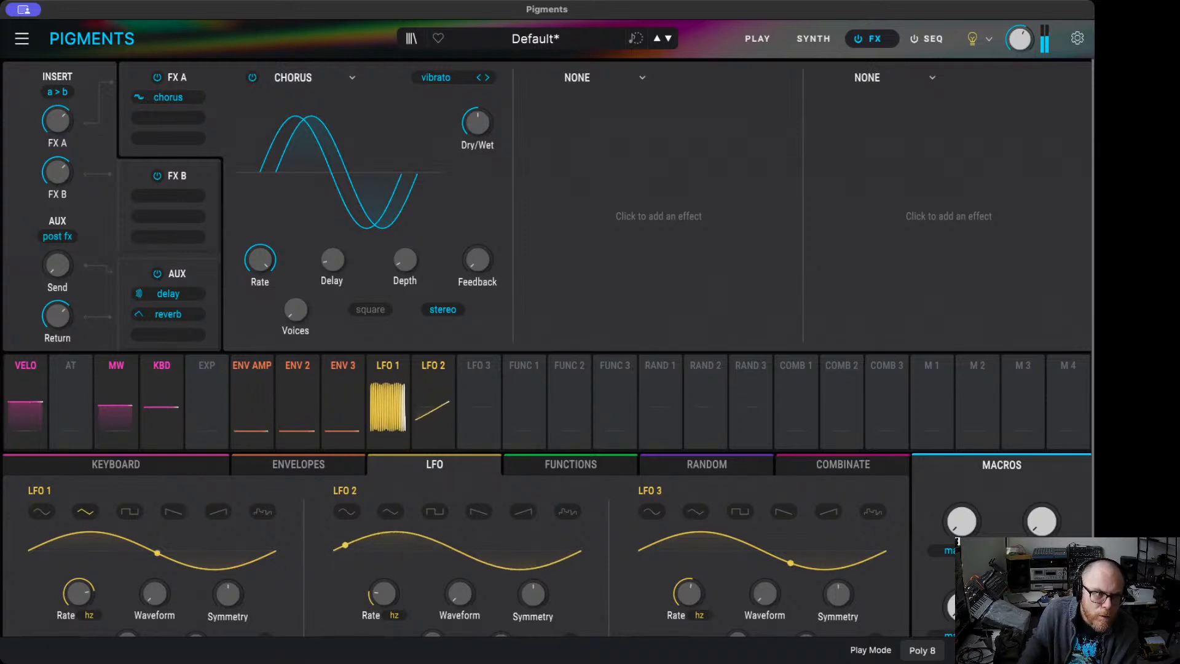
- Start saving the patch as a new preset named Percoletta, with the author's name entered and the type Percussion
{"action": "key", "text": "super+shift+s"}
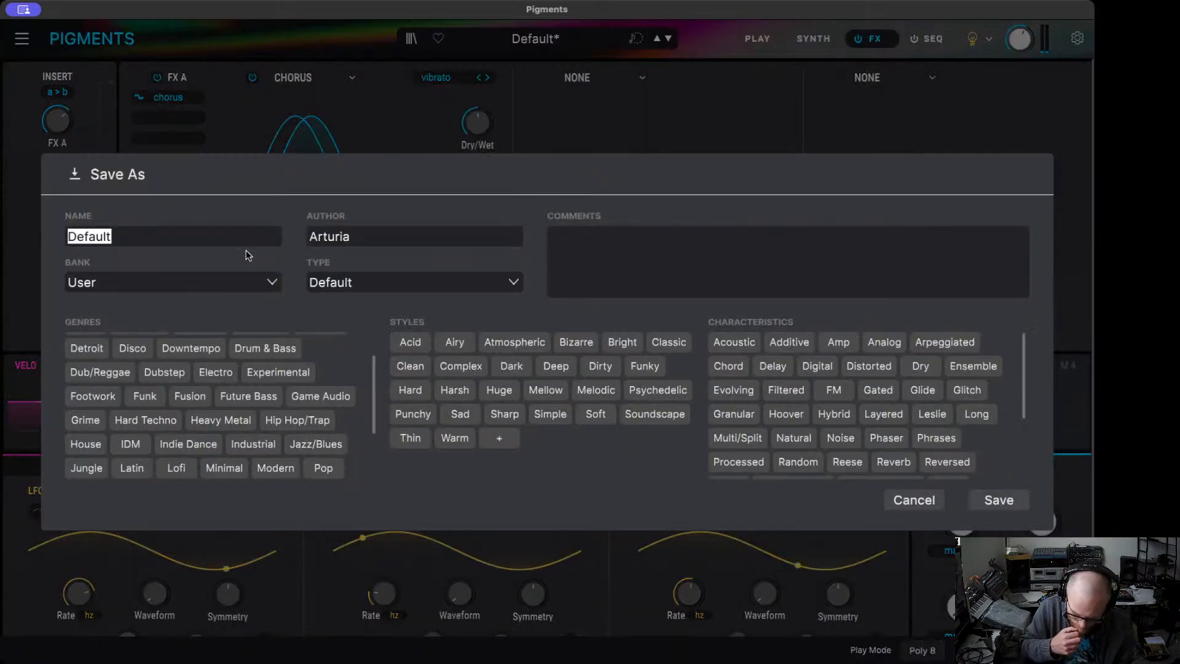
{"action": "type", "text": "Percoletta"}
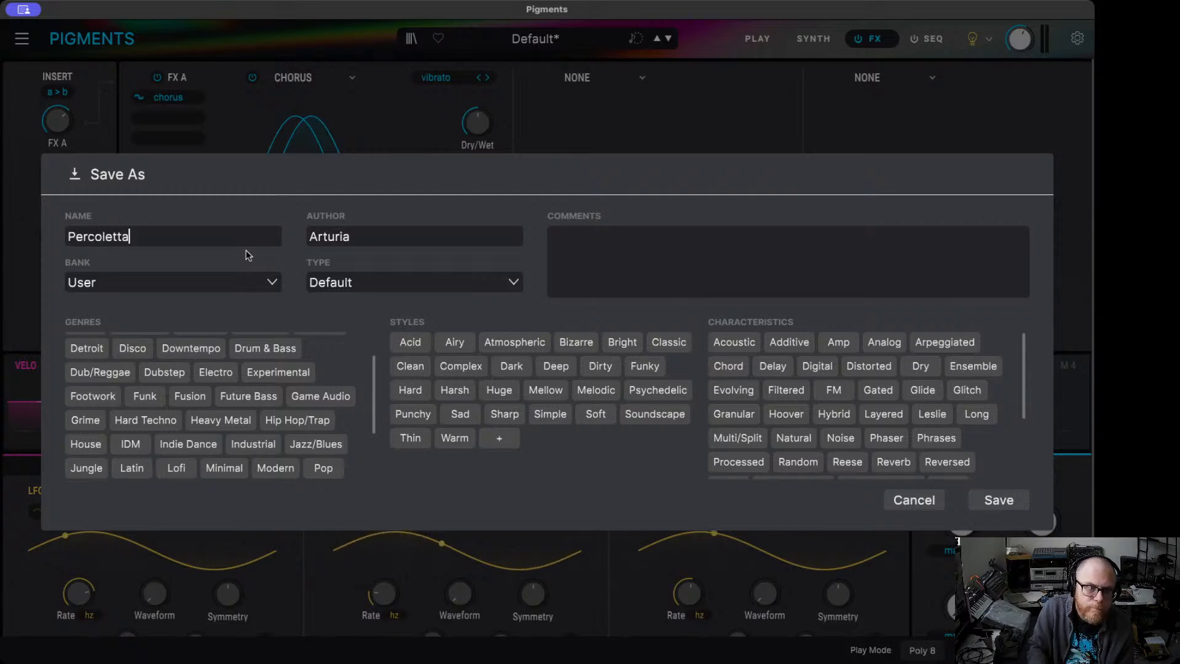
{"action": "key", "text": "Tab"}
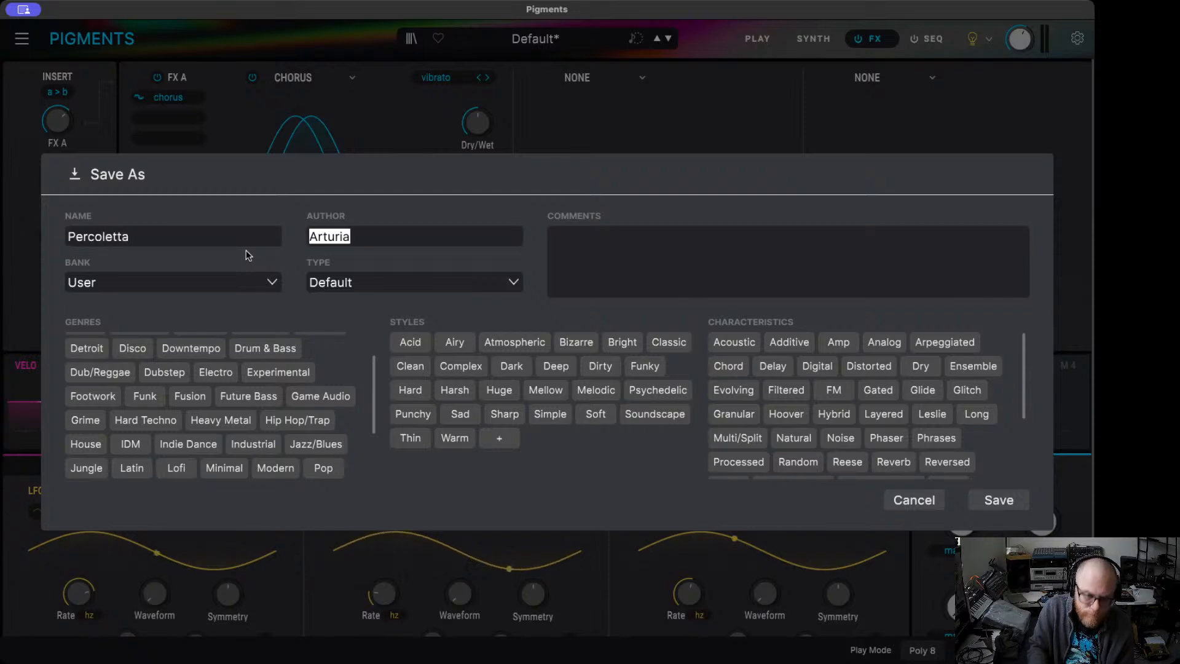
{"action": "type", "text": "Ether Diver"}
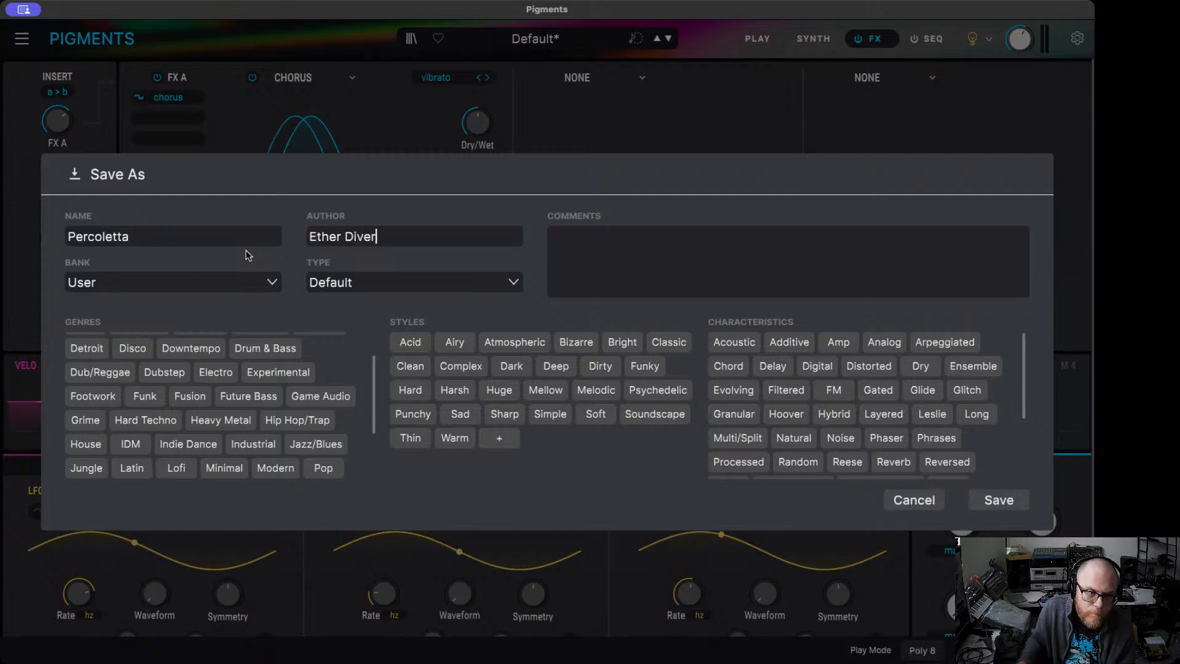
{"action": "left_click", "coordinate": [347, 282]}
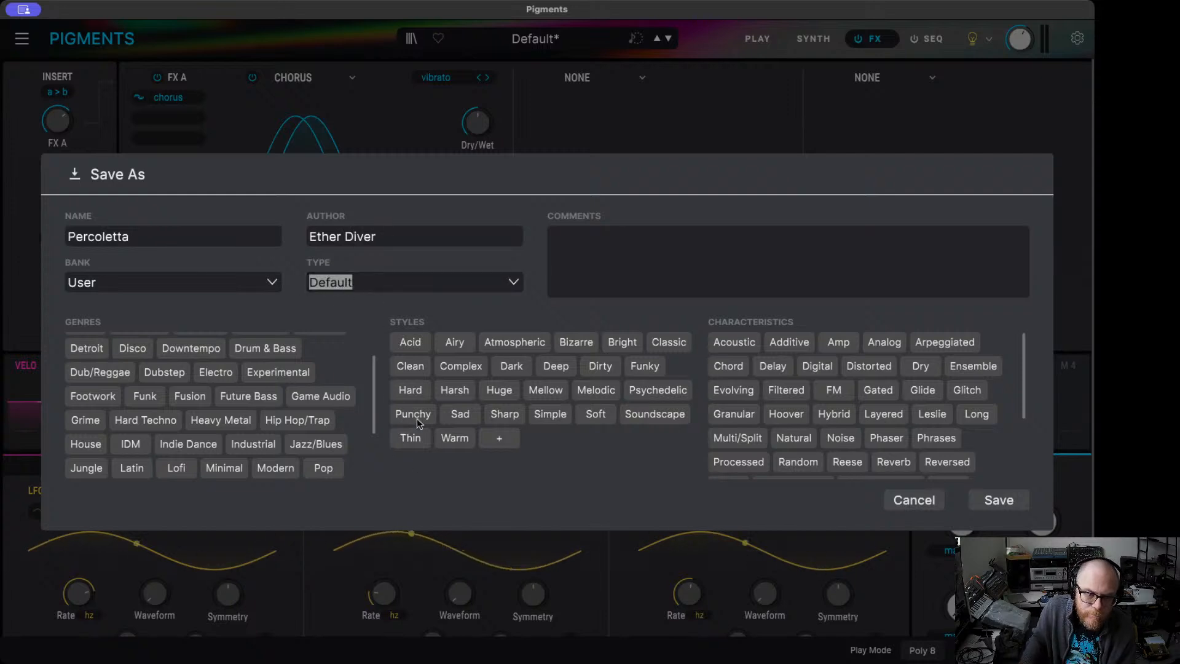
{"action": "left_click", "coordinate": [580, 303]}
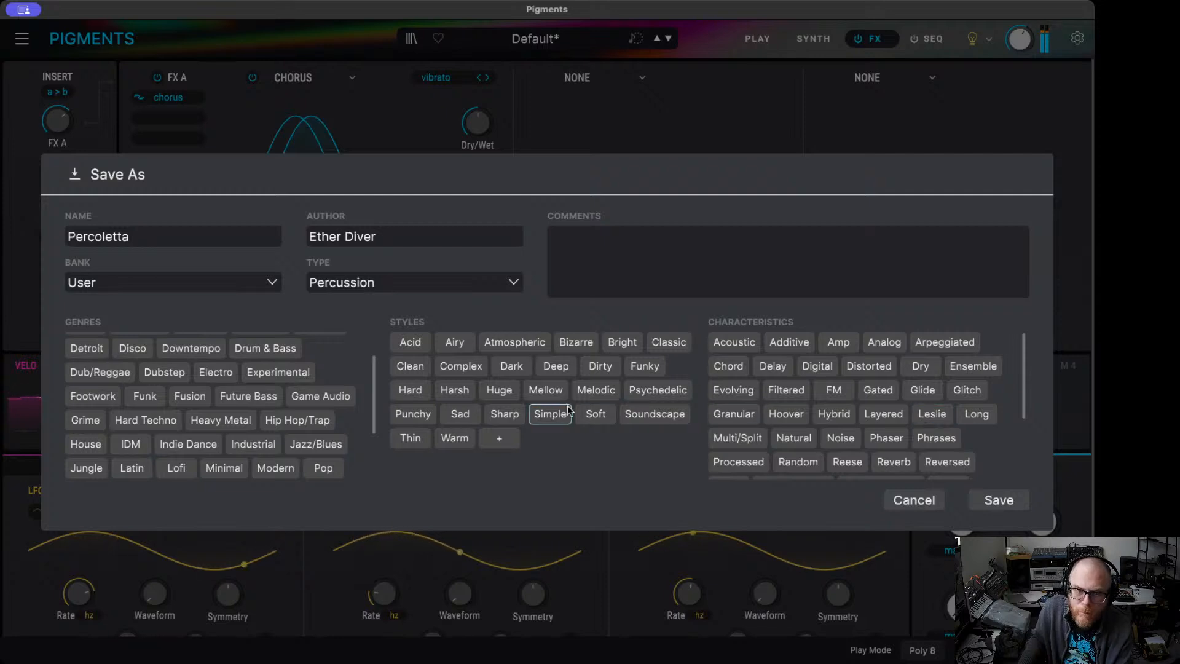
- Tag the preset as Future Bass, IDM, Techno, Psychedelic, Sharp, Dirty, Natural and FM, and save it
{"action": "left_click", "coordinate": [643, 394]}
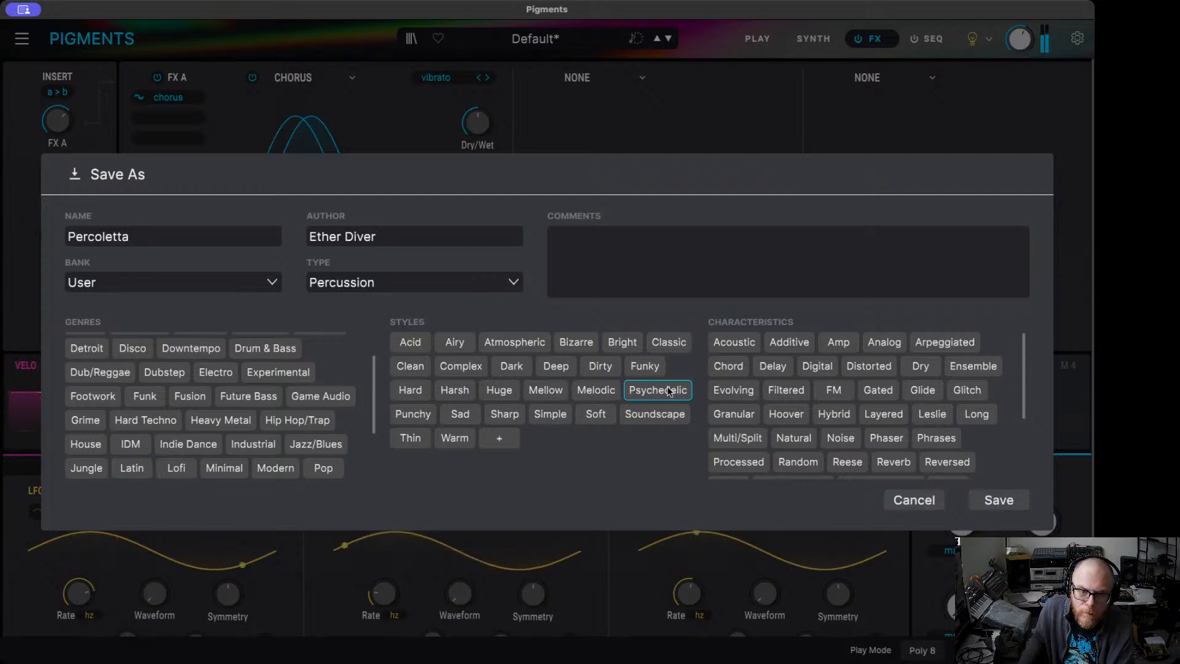
{"action": "left_click", "coordinate": [257, 398]}
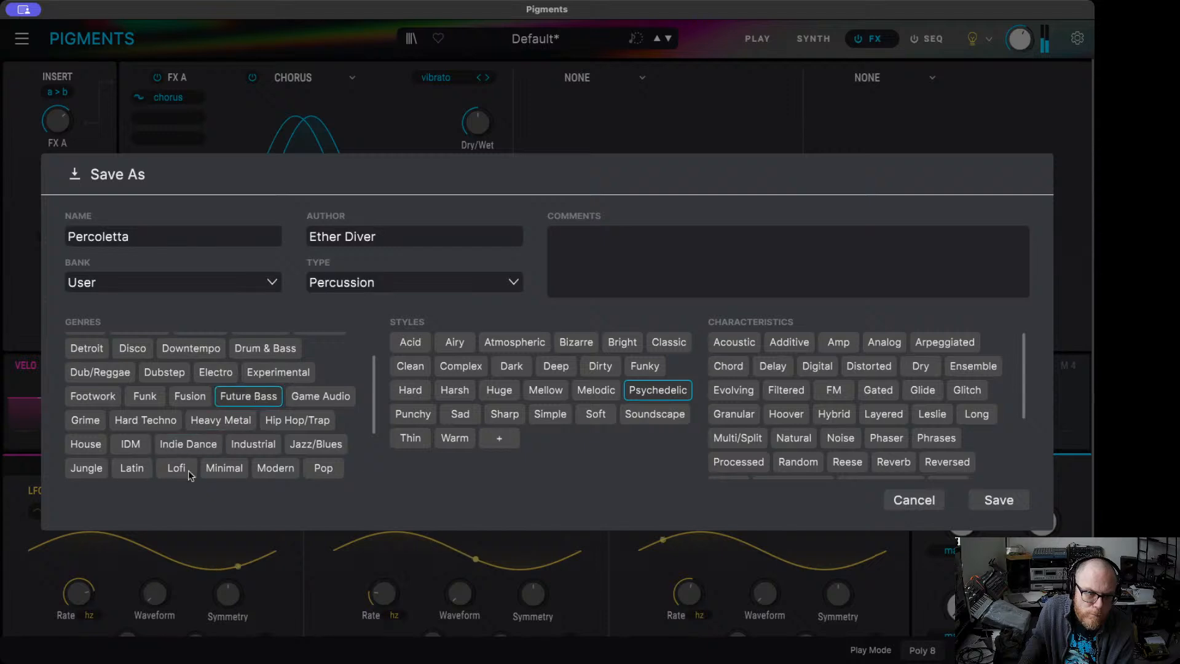
{"action": "left_click", "coordinate": [132, 446]}
{"action": "scroll", "coordinate": [140, 444], "scroll_direction": "down", "scroll_amount": 2}
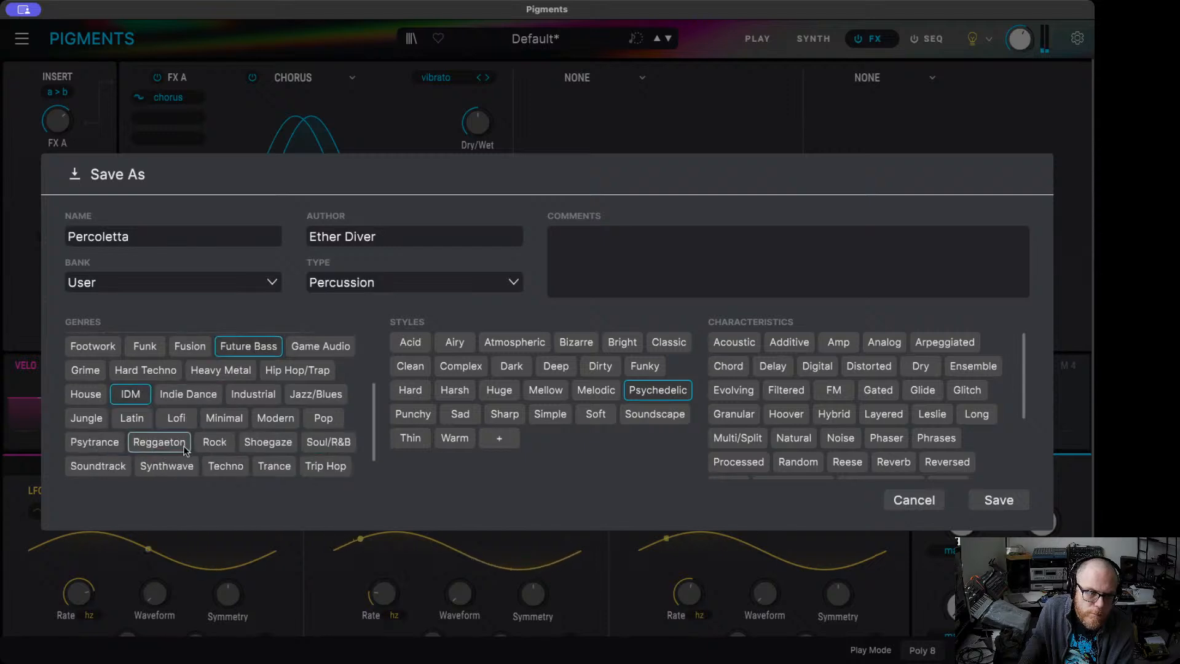
{"action": "left_click", "coordinate": [225, 466]}
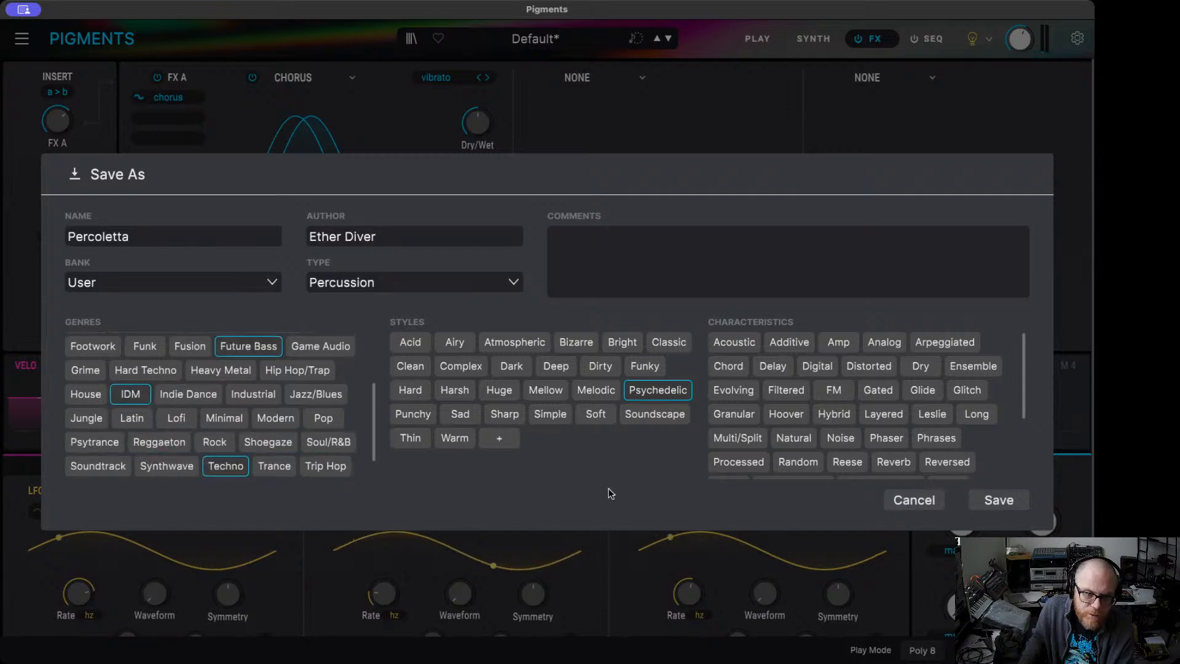
{"action": "left_click", "coordinate": [513, 418]}
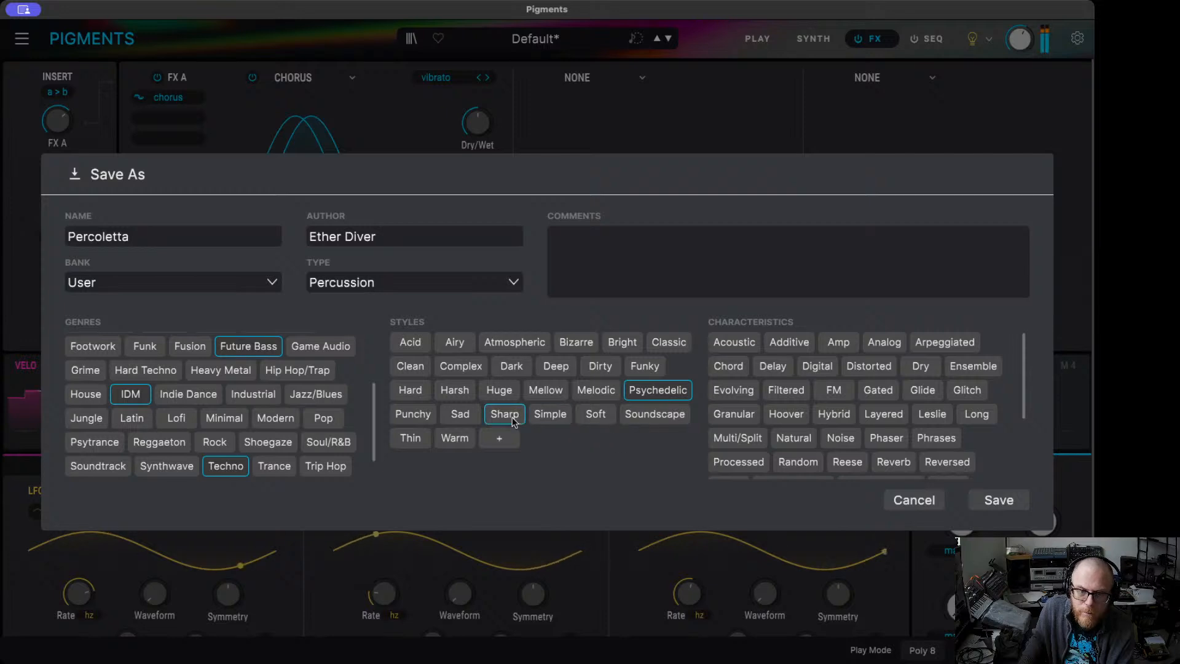
{"action": "left_click", "coordinate": [612, 368]}
{"action": "left_click", "coordinate": [795, 438]}
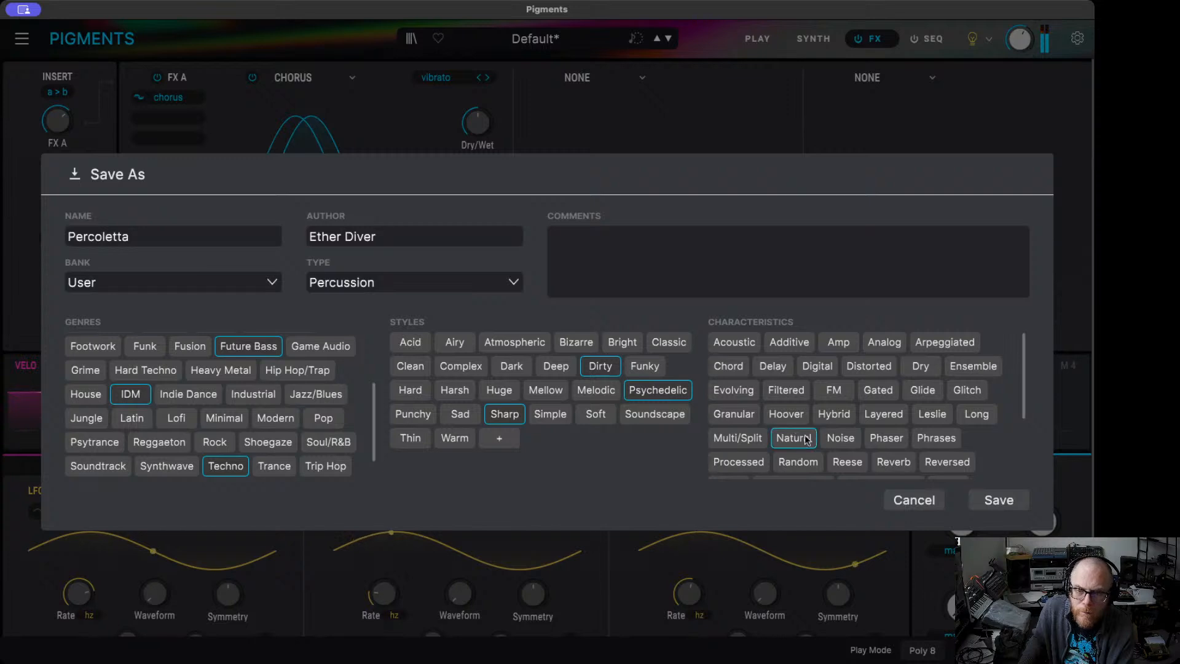
{"action": "left_click", "coordinate": [833, 389]}
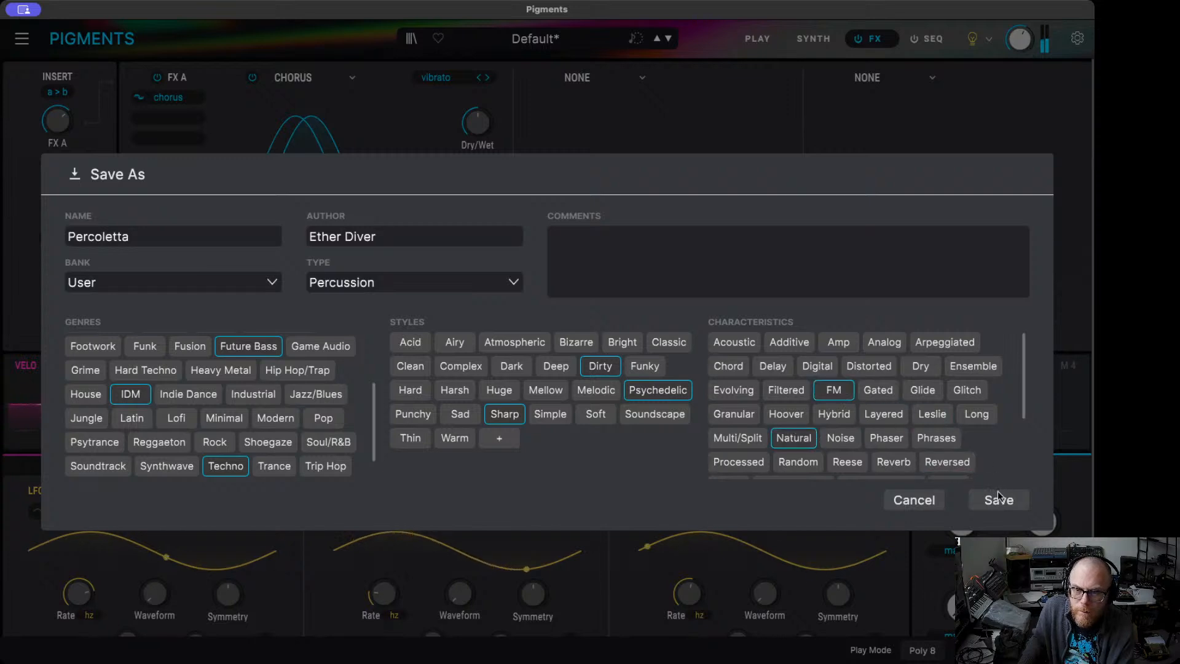
{"action": "left_click", "coordinate": [1000, 501]}
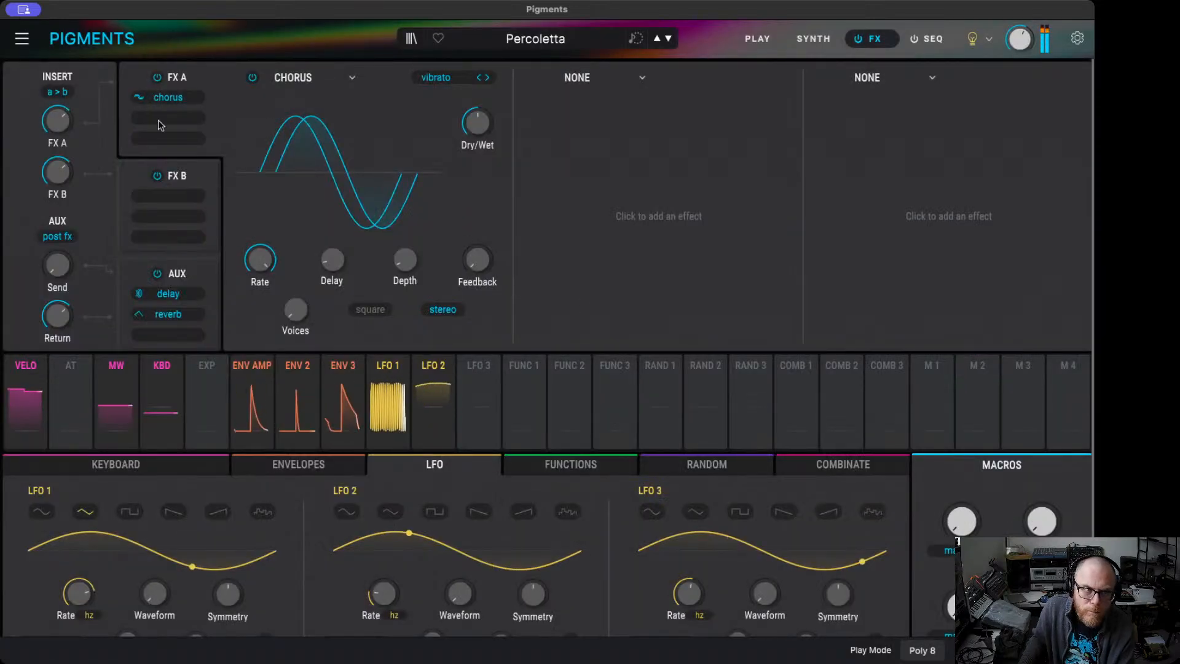
- Create a new default preset and open its synth engine settings
{"action": "left_click", "coordinate": [22, 39]}
{"action": "left_click", "coordinate": [39, 56]}
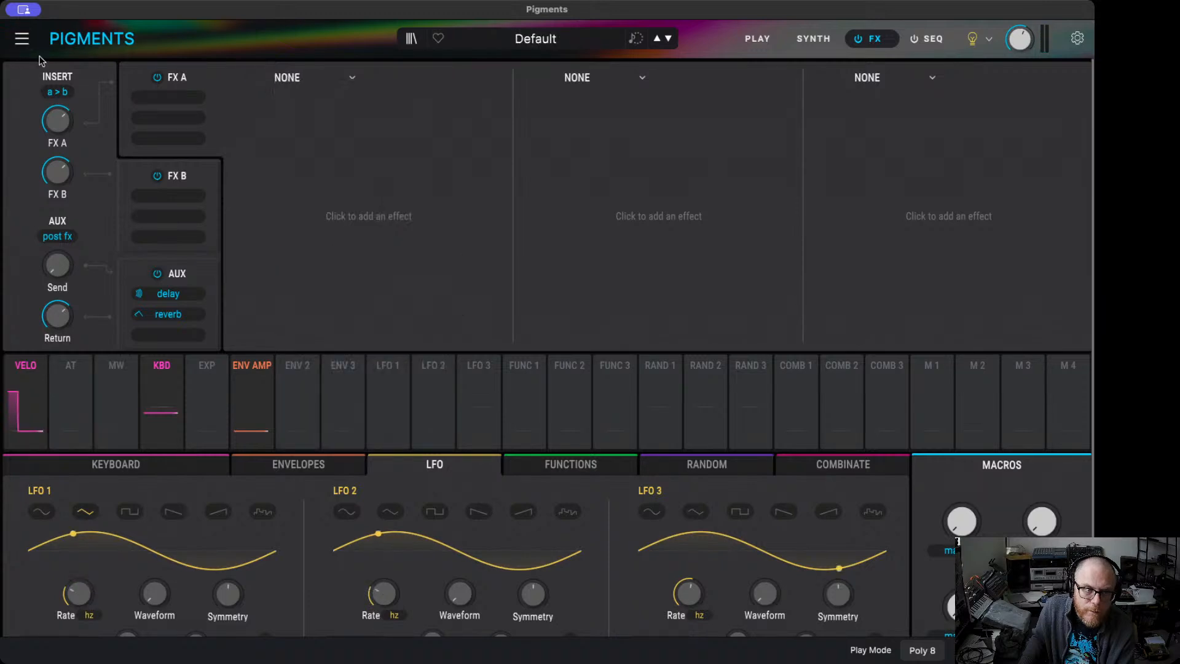
{"action": "left_click", "coordinate": [813, 39]}
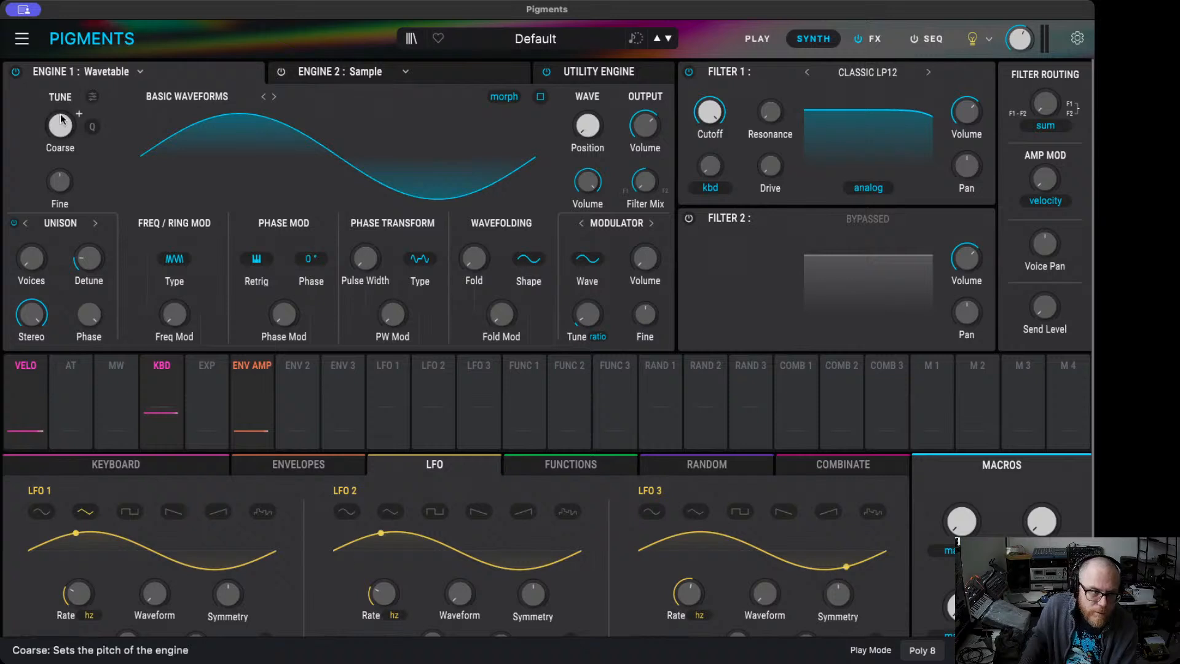
- Shape the amp envelope with zero attack and zero sustain, and remove the attack from Env 2
{"action": "left_click", "coordinate": [309, 464]}
{"action": "left_click_drag", "start_coordinate": [64, 505], "coordinate": [72, 575]}
{"action": "left_click_drag", "start_coordinate": [35, 505], "coordinate": [29, 505]}
{"action": "left_click_drag", "start_coordinate": [340, 504], "coordinate": [290, 508]}
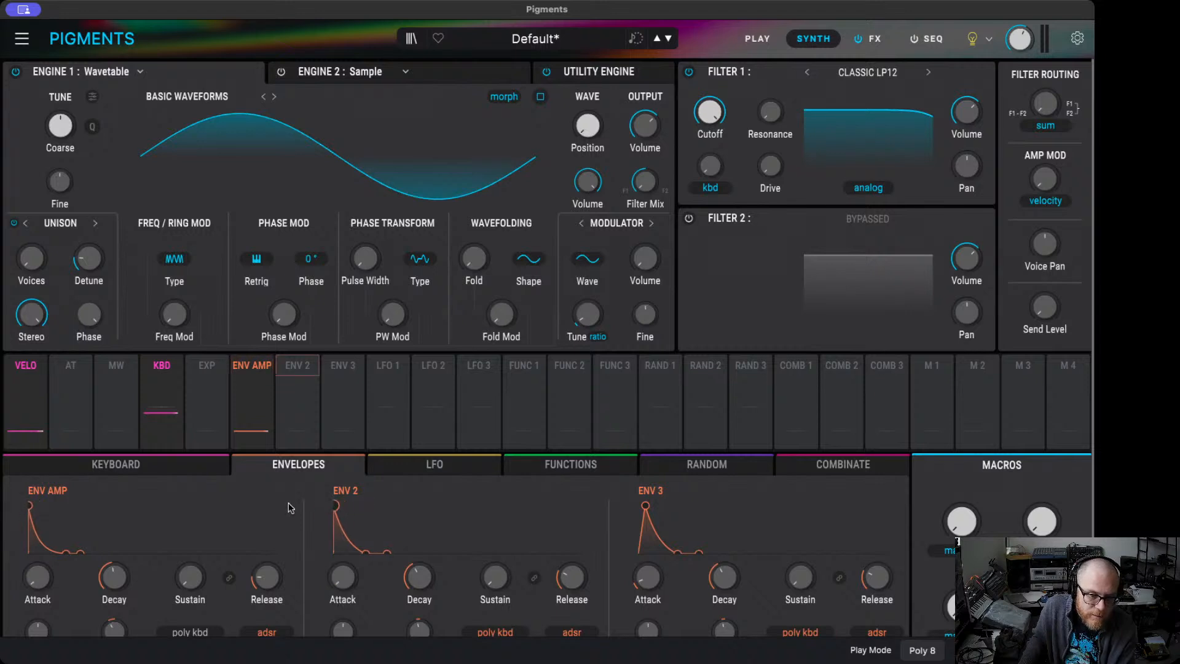
- Shorten the Env 2 decay and assign Env 2 to Engine 1's coarse tuning with an amount of 0.55
{"action": "left_click_drag", "start_coordinate": [419, 576], "coordinate": [419, 600]}
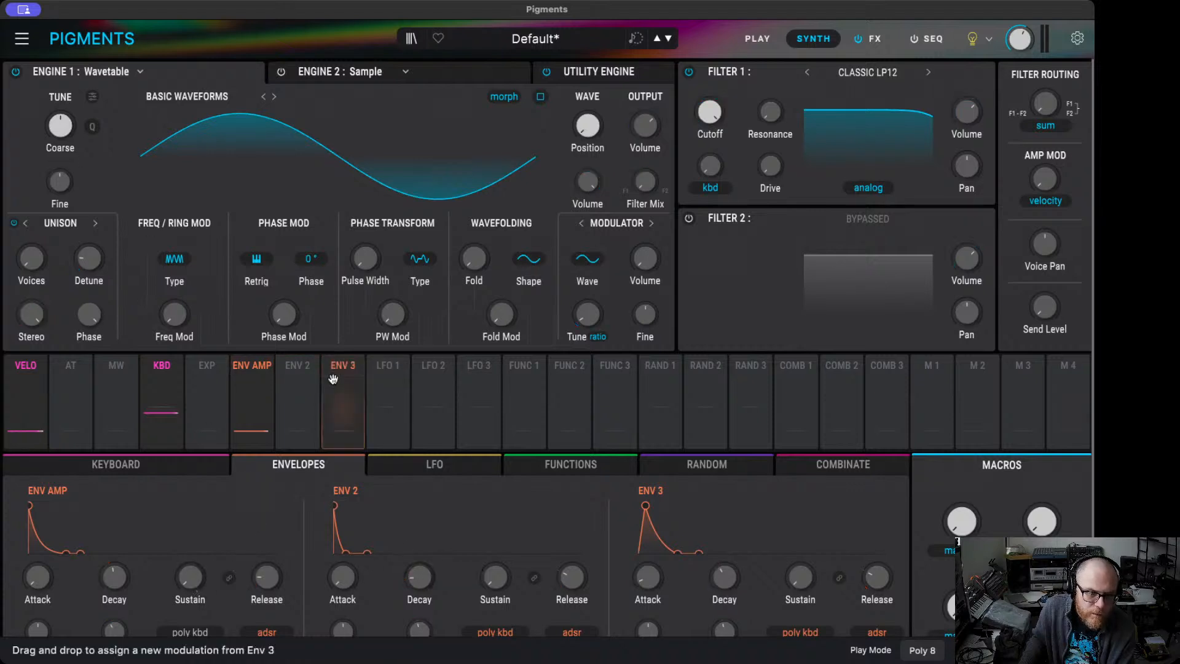
{"action": "left_click", "coordinate": [298, 367]}
{"action": "left_click_drag", "start_coordinate": [60, 111], "coordinate": [59, 92]}
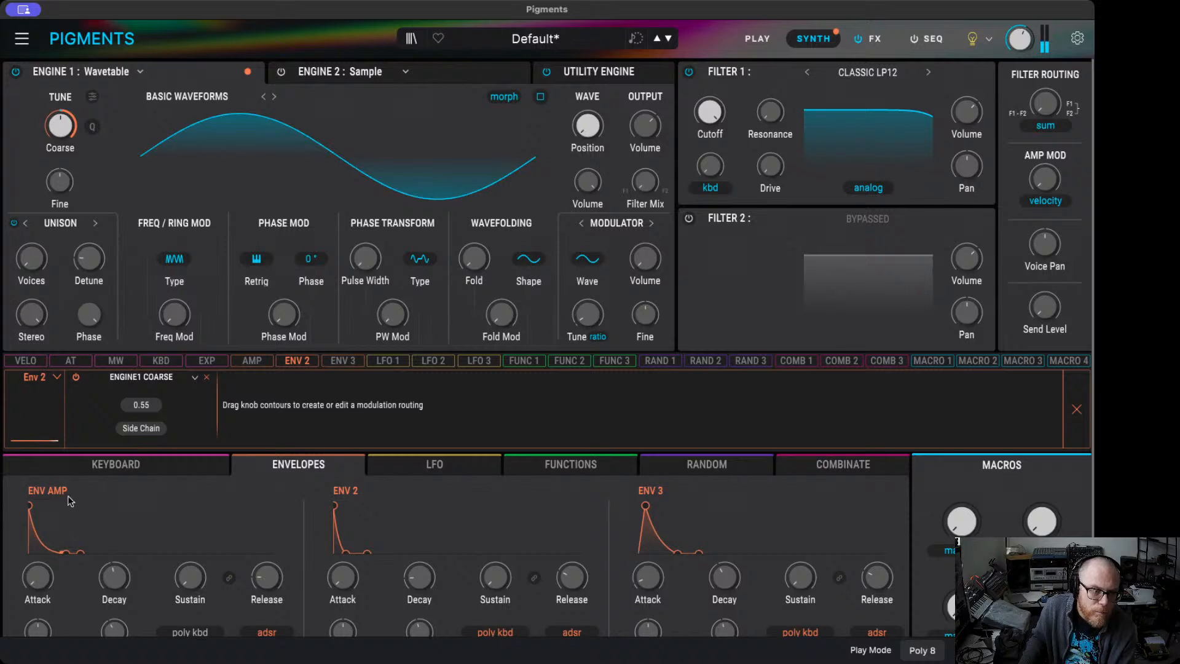
- Set the amp envelope's decay to about 367 ms and lengthen its release
{"action": "left_click_drag", "start_coordinate": [267, 577], "coordinate": [266, 560]}
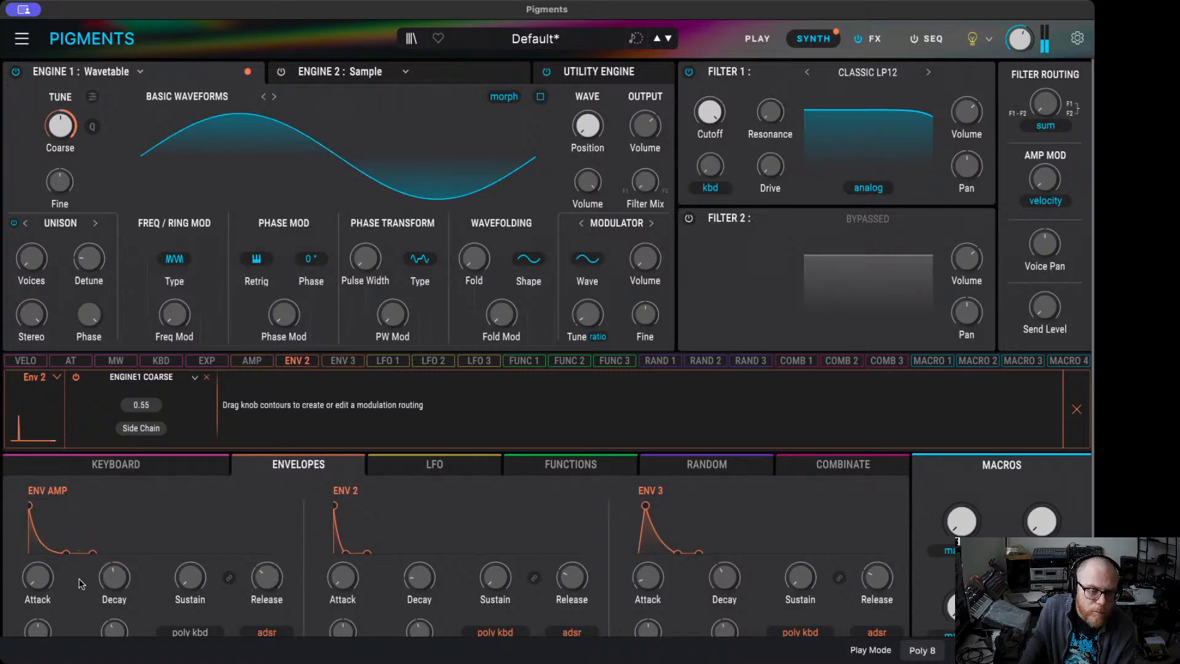
{"action": "left_click_drag", "start_coordinate": [114, 577], "coordinate": [115, 594]}
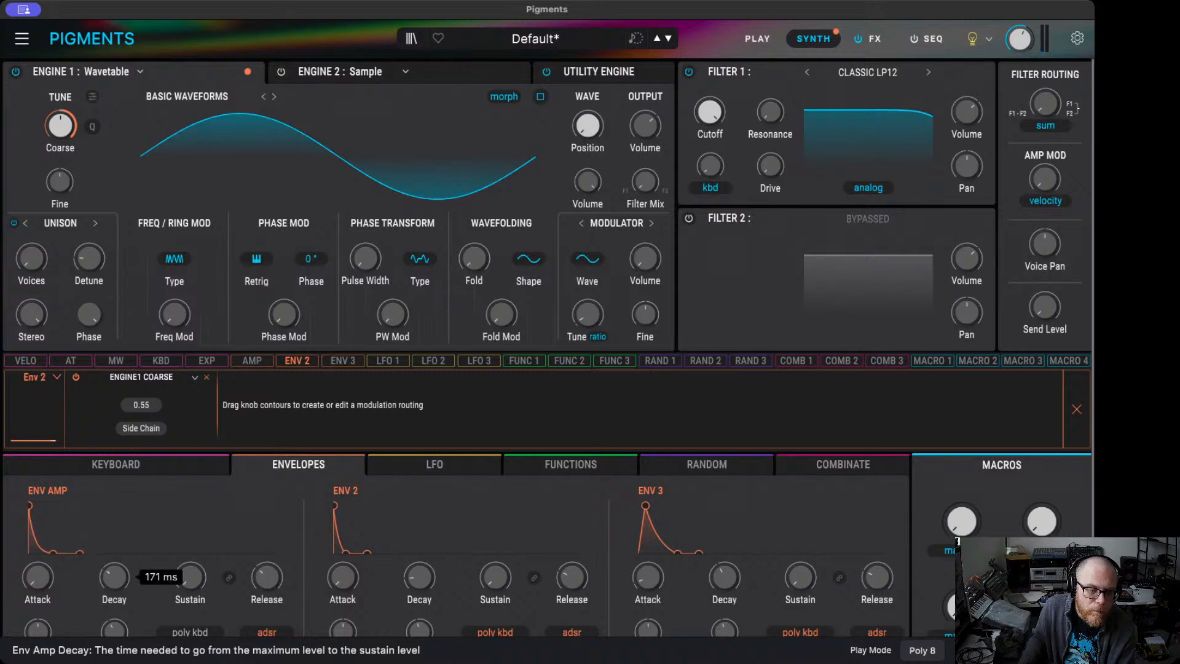
{"action": "left_click_drag", "start_coordinate": [116, 577], "coordinate": [116, 571]}
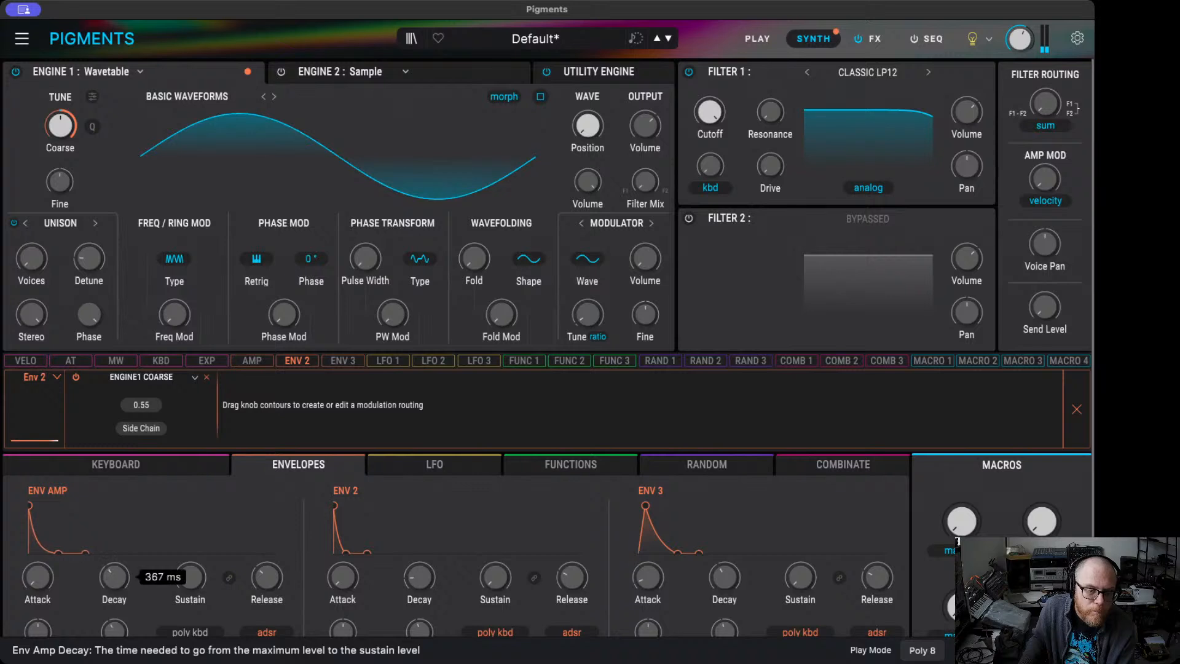
{"action": "left_click_drag", "start_coordinate": [267, 578], "coordinate": [266, 585]}
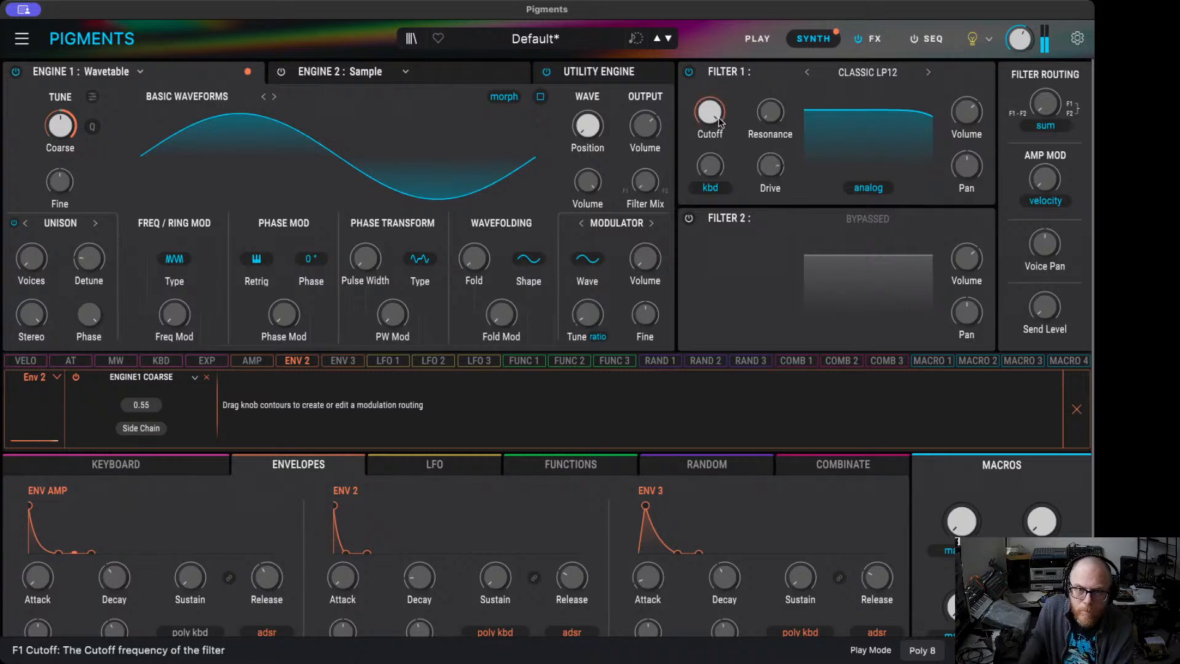
- Lower the Filter 1 cutoff slightly and adjust the filter's drive
{"action": "mouse_move", "coordinate": [710, 111]}
{"action": "left_mouse_down"}
{"action": "mouse_move", "coordinate": [709, 147]}
{"action": "mouse_move", "coordinate": [710, 126]}
{"action": "left_mouse_up"}
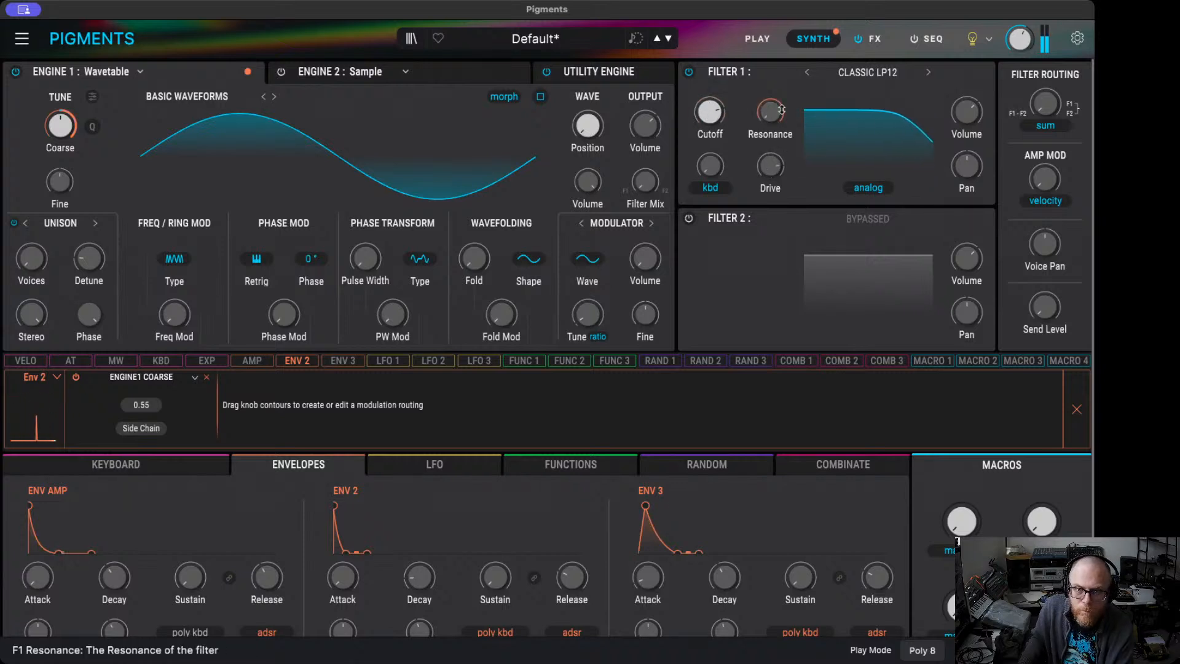
{"action": "left_click_drag", "start_coordinate": [771, 166], "coordinate": [771, 184]}
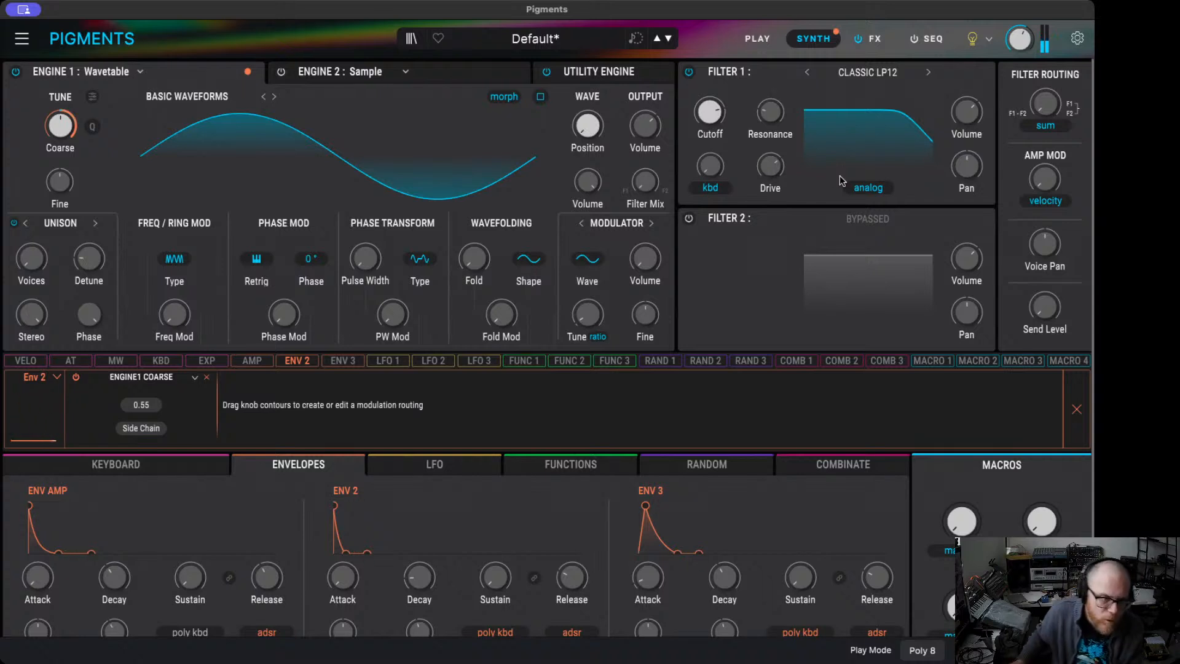
- Try frequency modulation on Engine 1 with different modulator tunings, and return the modulation amount to zero
{"action": "left_click_drag", "start_coordinate": [175, 315], "coordinate": [174, 203]}
{"action": "double_click", "coordinate": [182, 316]}
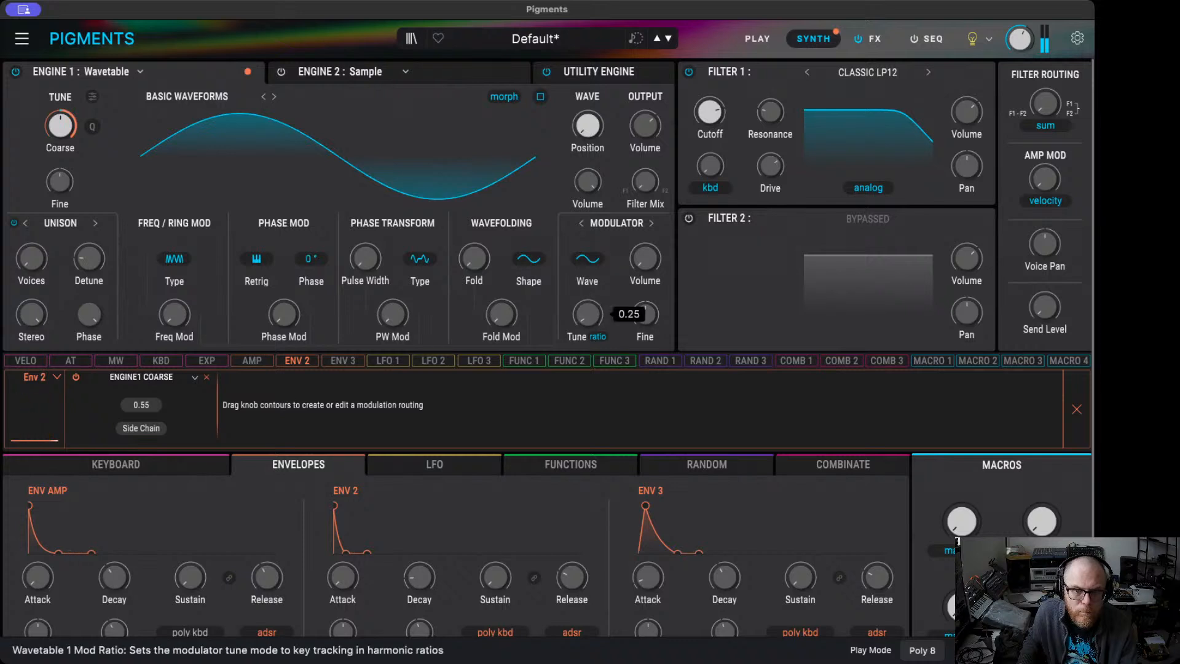
{"action": "left_click_drag", "start_coordinate": [175, 319], "coordinate": [174, 263]}
{"action": "left_click_drag", "start_coordinate": [585, 314], "coordinate": [585, 307]}
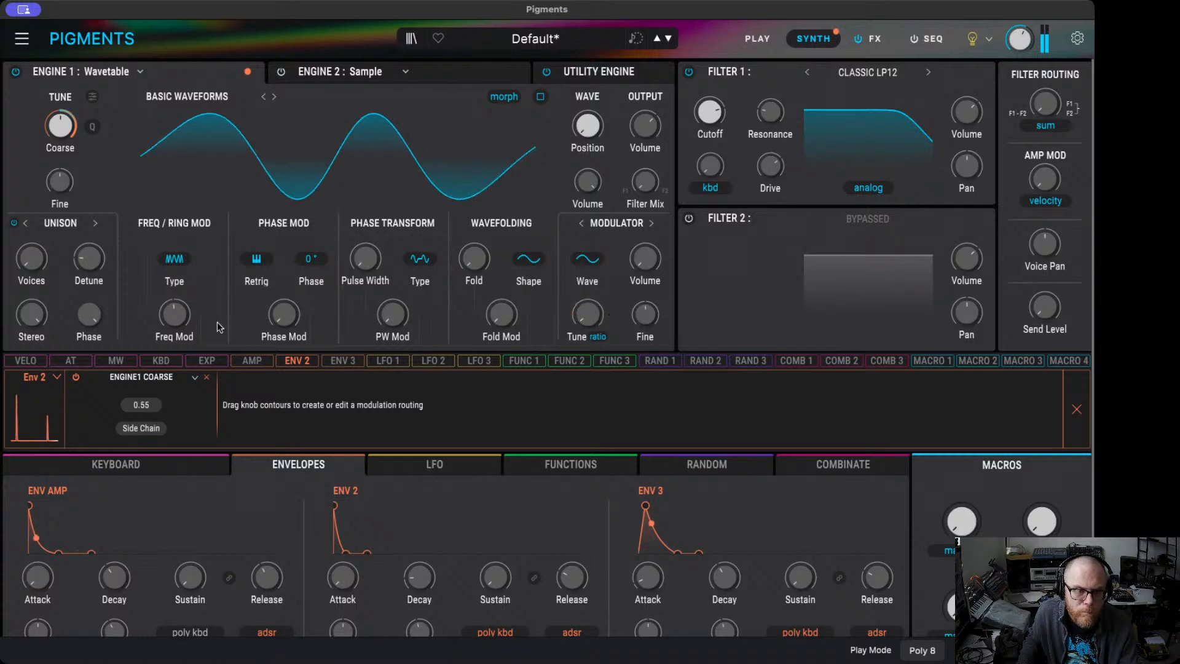
{"action": "left_click_drag", "start_coordinate": [181, 329], "coordinate": [182, 382]}
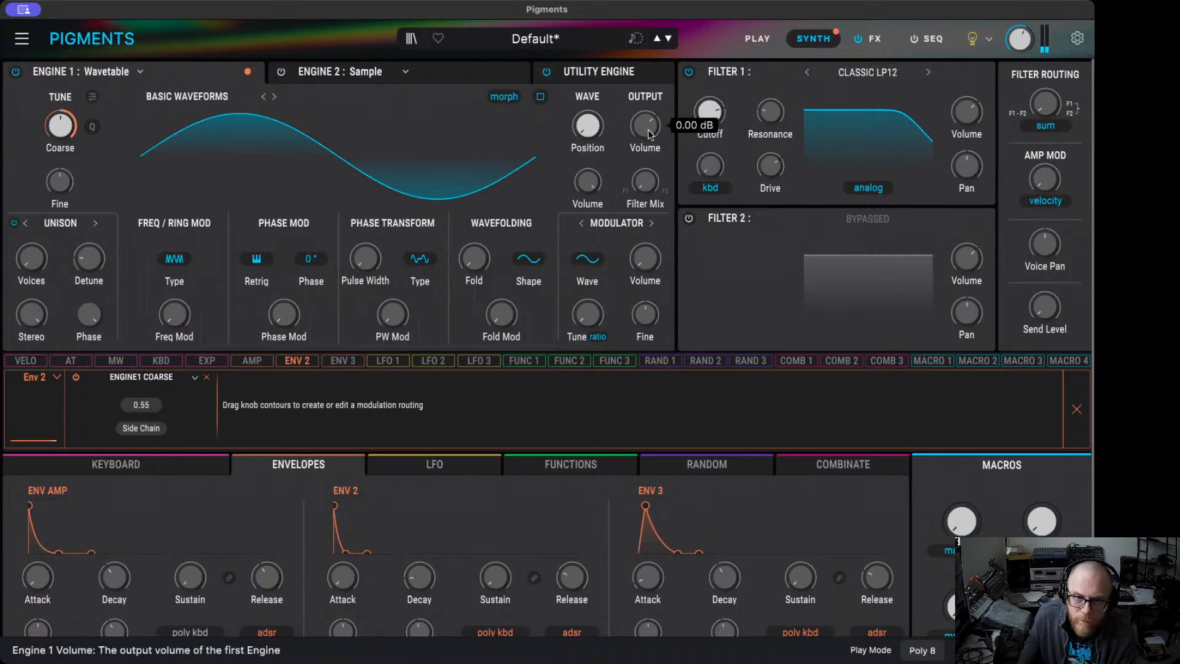
- Enable Noise 1 in the Utility Engine and load the Small Pops sample from the Crackles category
{"action": "left_click", "coordinate": [622, 73]}
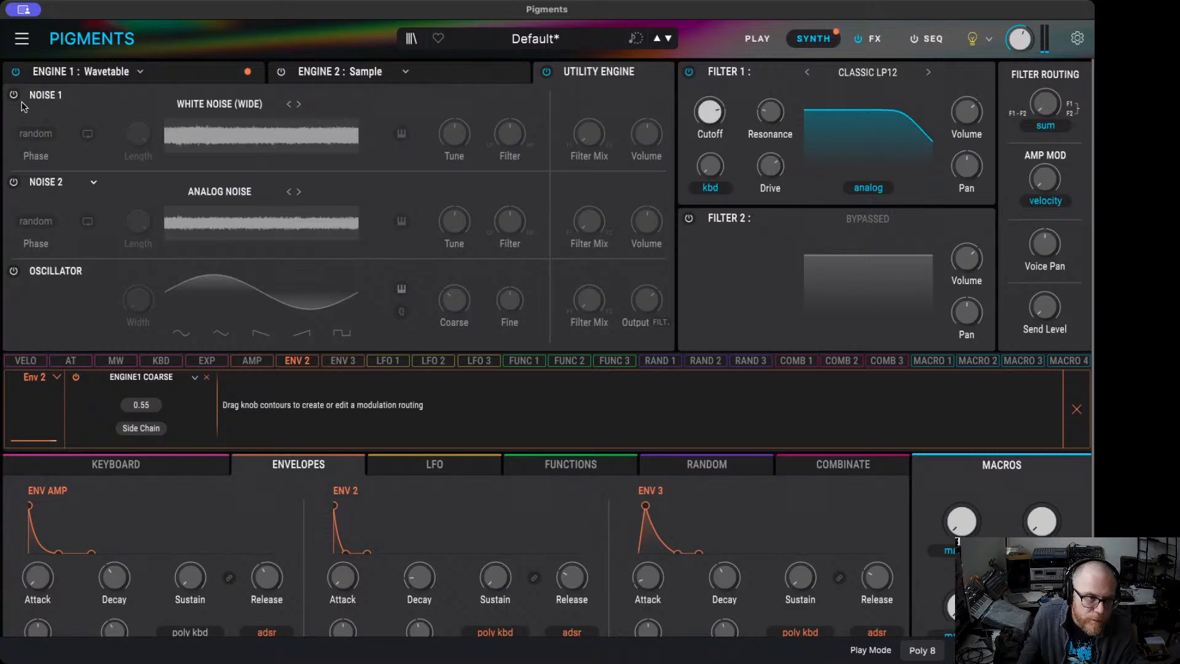
{"action": "left_click", "coordinate": [219, 104]}
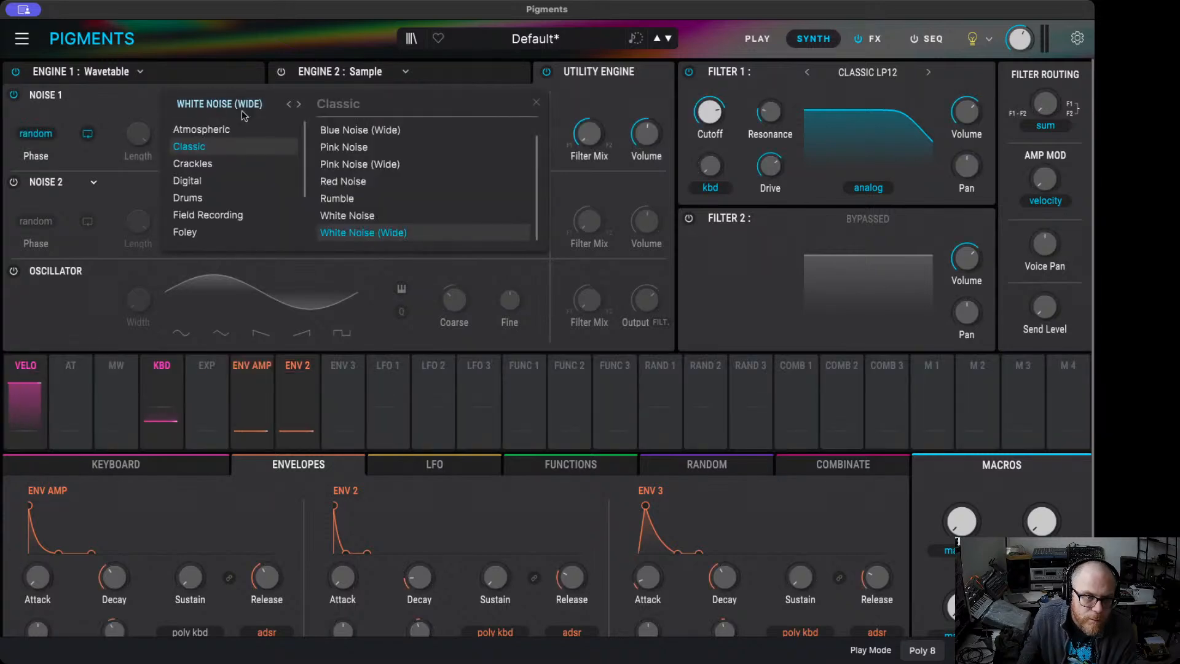
{"action": "left_click", "coordinate": [232, 181]}
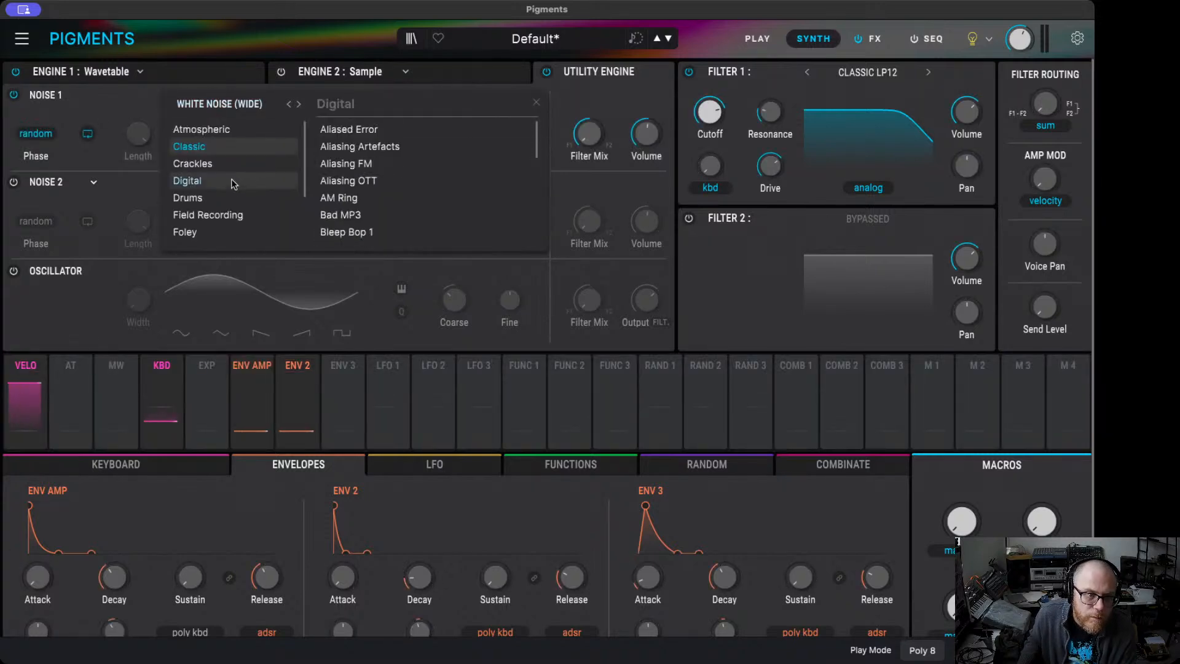
{"action": "left_click", "coordinate": [235, 198]}
{"action": "scroll", "coordinate": [387, 195], "scroll_direction": "down", "scroll_amount": 5}
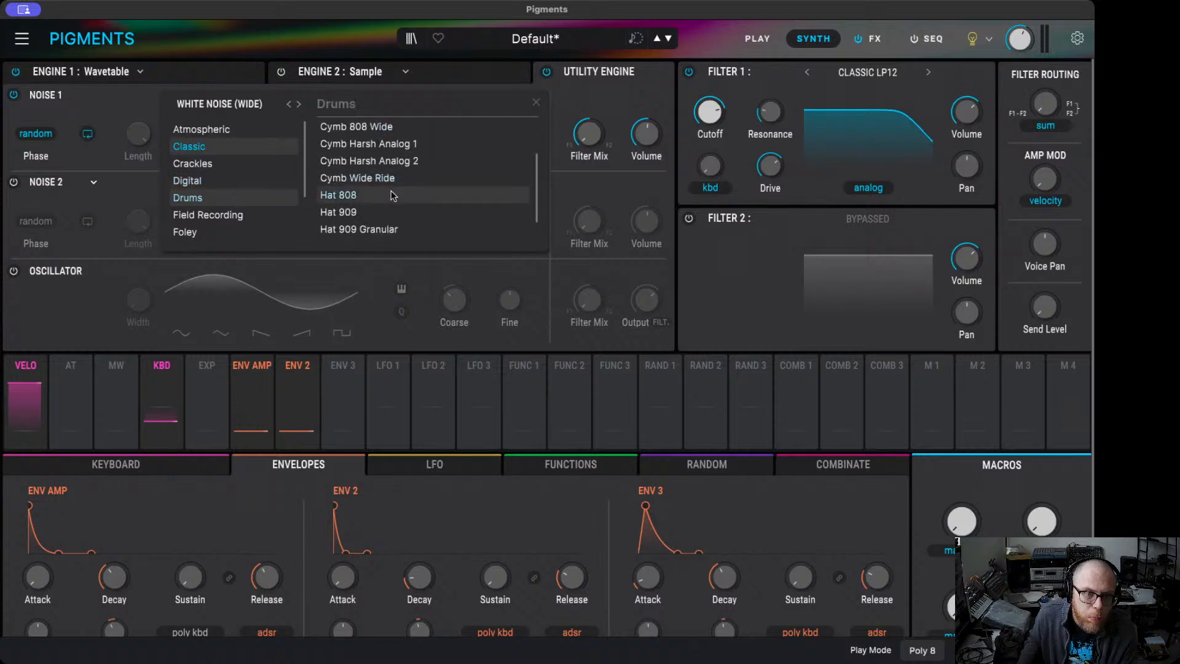
{"action": "scroll", "coordinate": [393, 198], "scroll_direction": "up", "scroll_amount": 5}
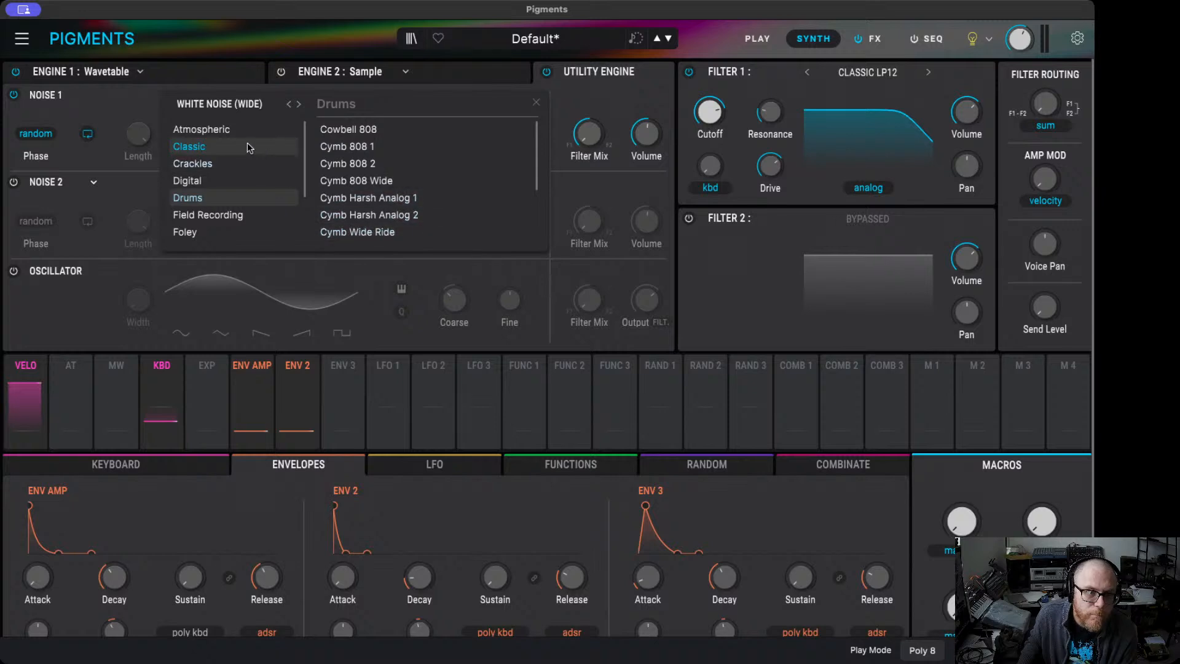
{"action": "left_click", "coordinate": [241, 161]}
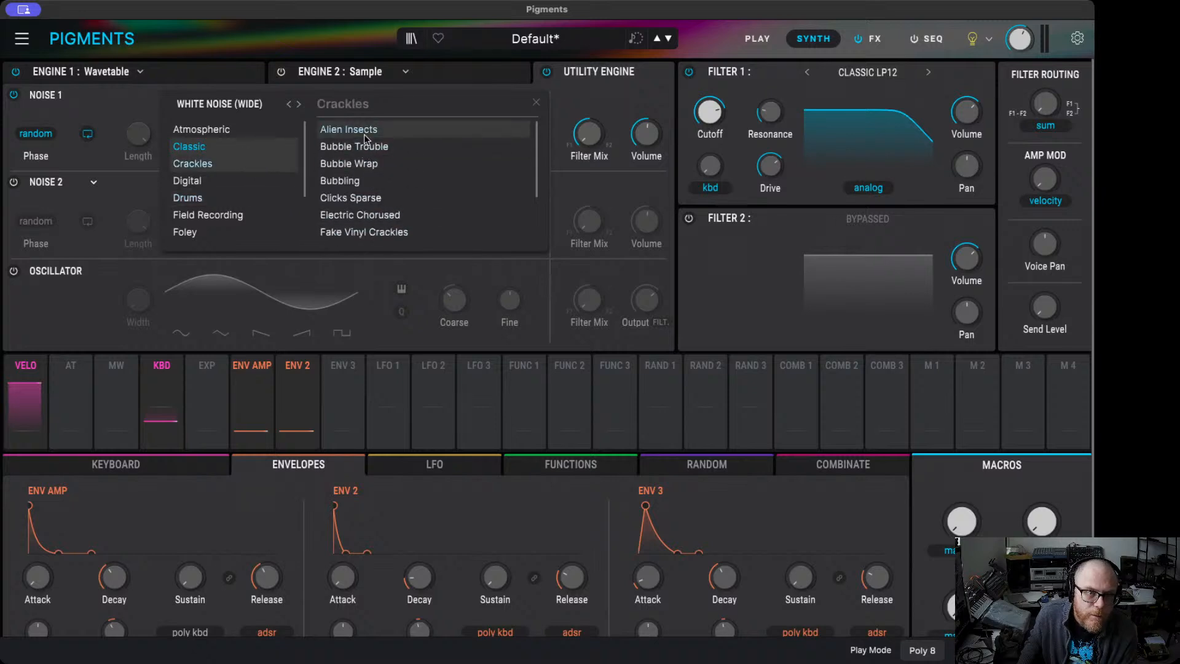
{"action": "scroll", "coordinate": [369, 151], "scroll_direction": "down", "scroll_amount": 4}
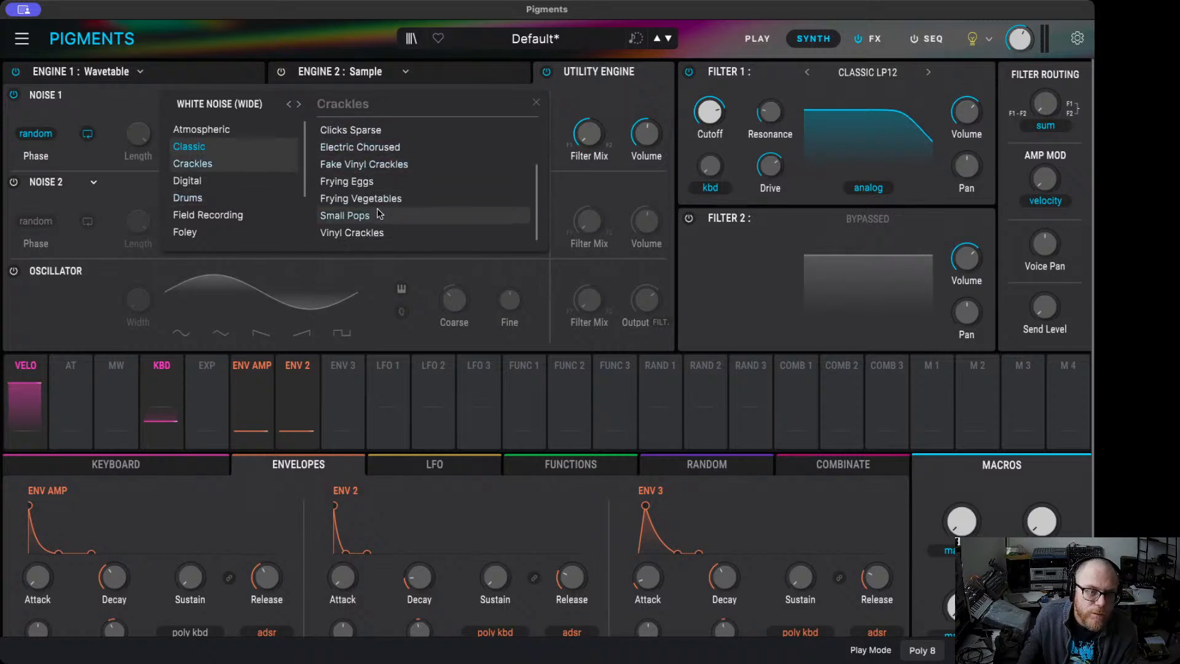
{"action": "left_click", "coordinate": [362, 216]}
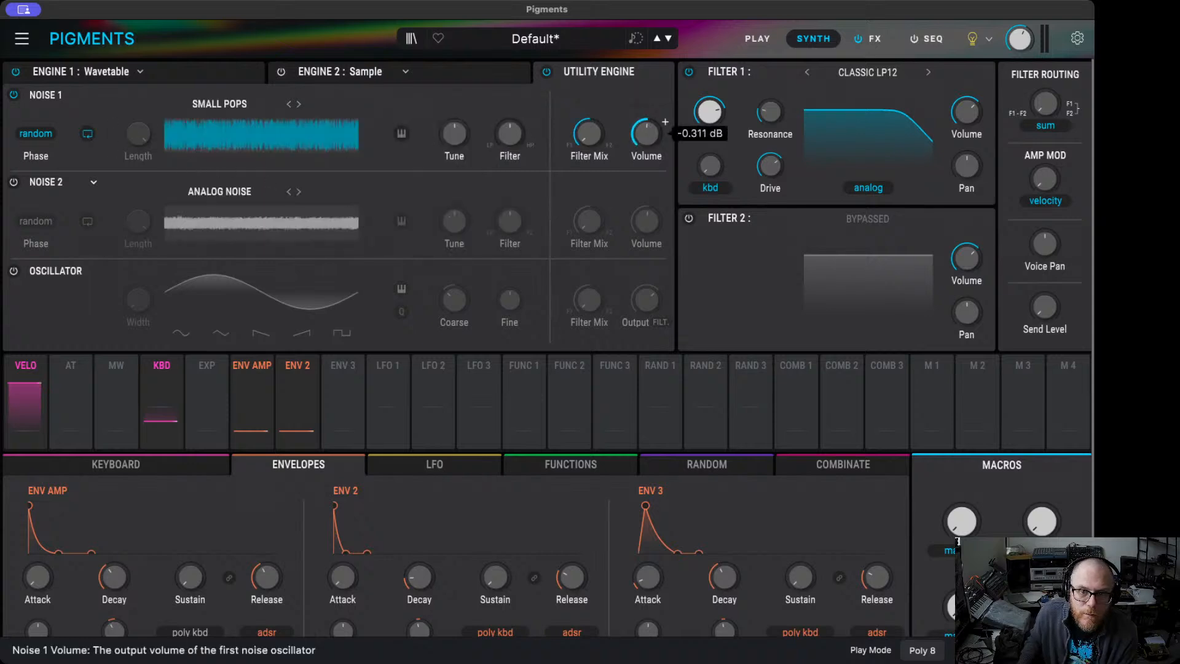
- Modulate the Noise 1 volume with Env 2, redoing the routing with an amount of 0.83, and remove the Env 3 attack
{"action": "left_click", "coordinate": [308, 372]}
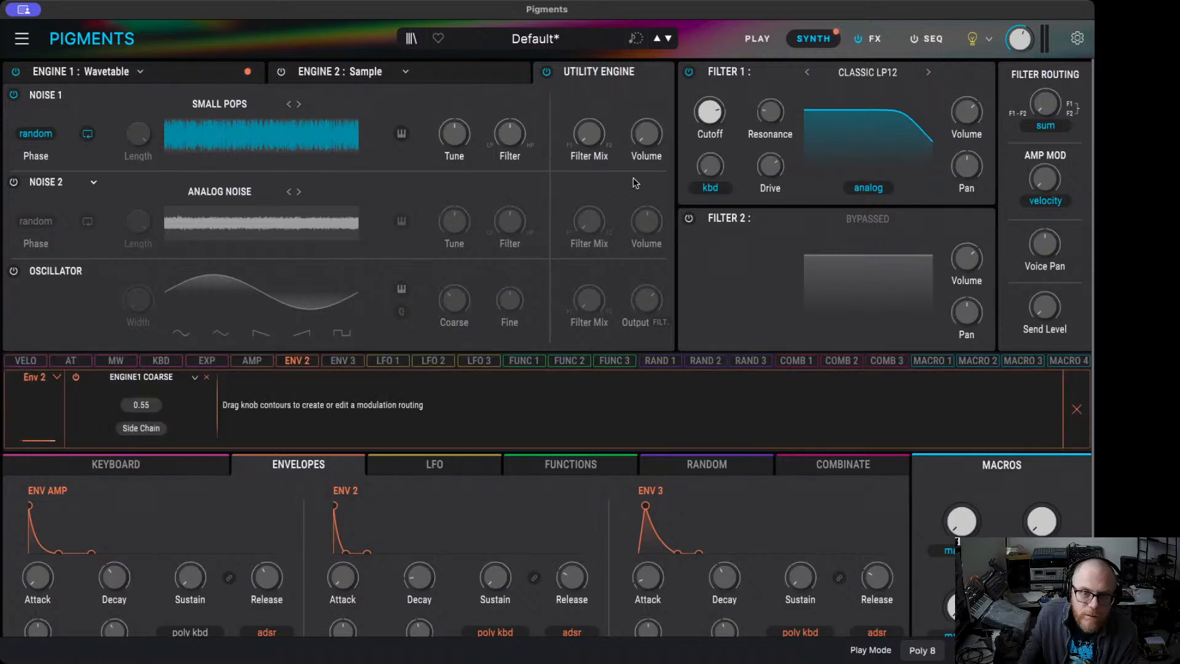
{"action": "left_click_drag", "start_coordinate": [642, 126], "coordinate": [674, 132]}
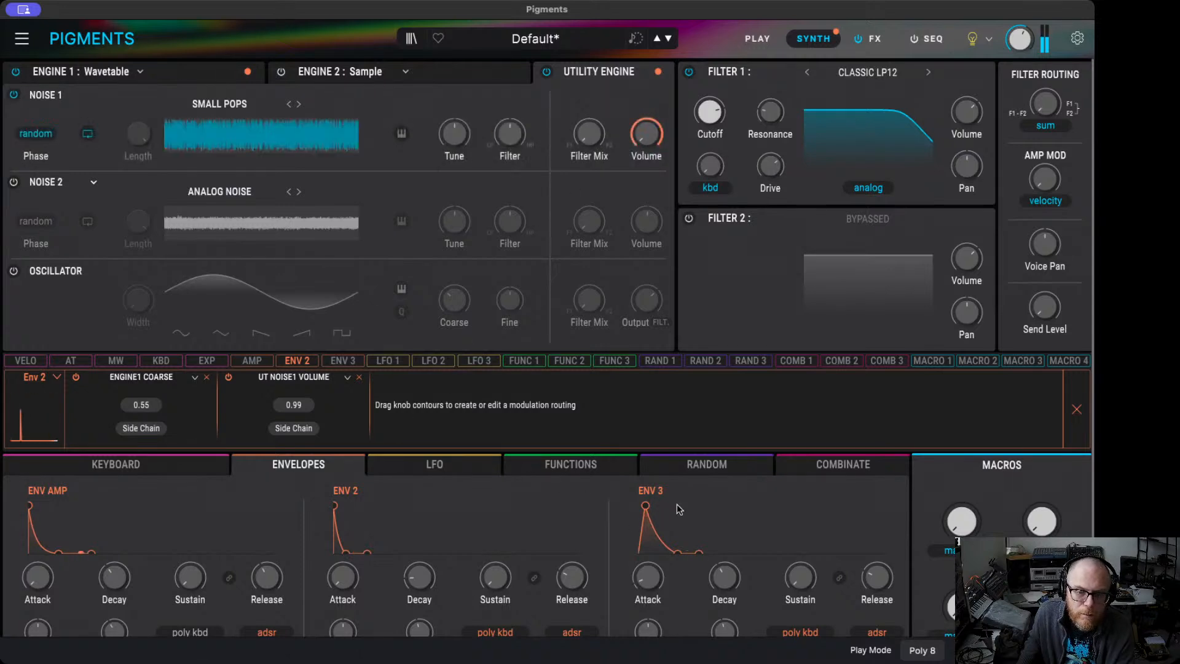
{"action": "left_click_drag", "start_coordinate": [645, 508], "coordinate": [639, 506]}
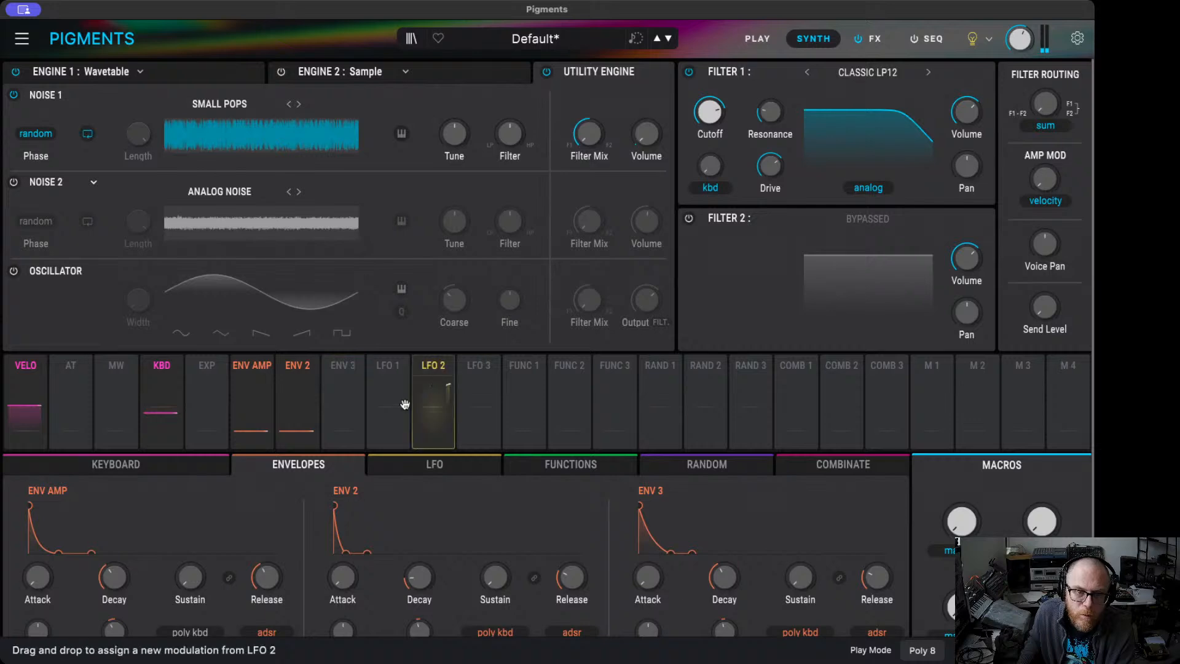
{"action": "left_click", "coordinate": [302, 367]}
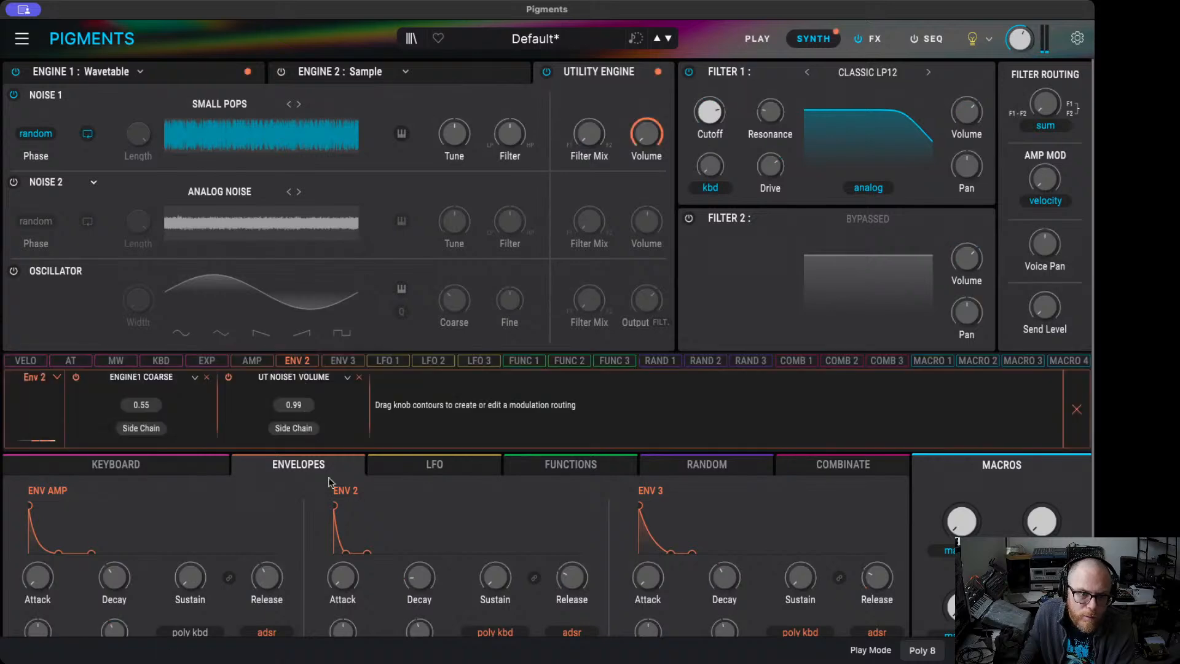
{"action": "left_click", "coordinate": [359, 378]}
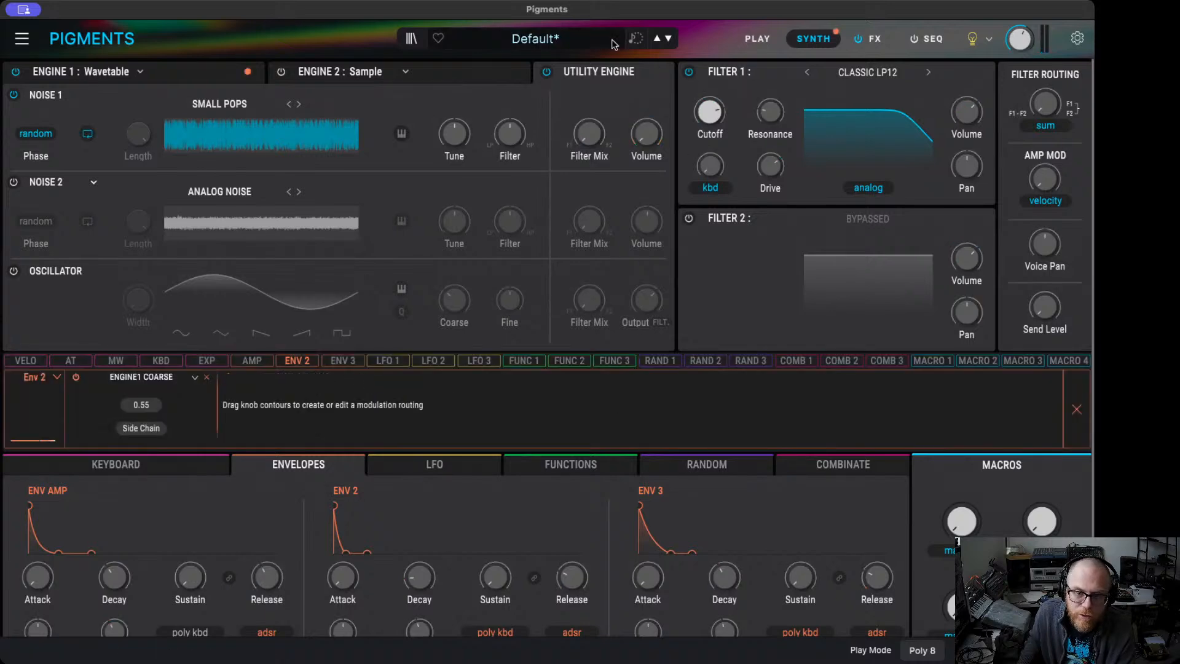
{"action": "left_click_drag", "start_coordinate": [655, 125], "coordinate": [655, 114]}
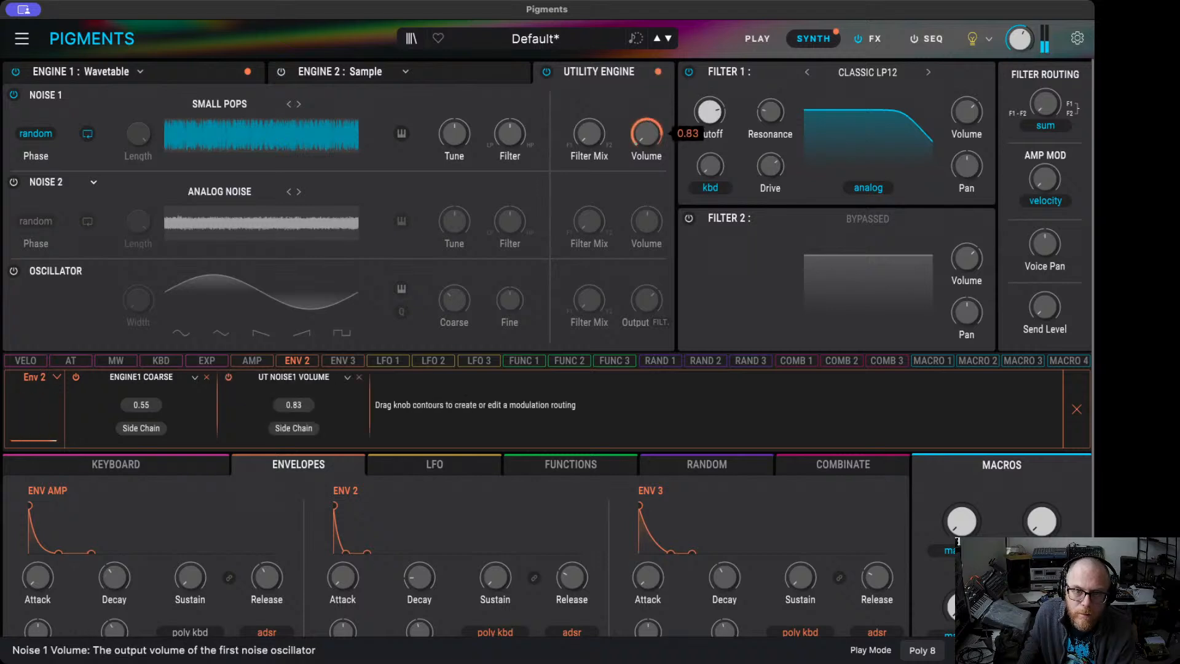
- Lengthen the Env 3 decay and release, and compare the sound with Noise 1 switched off and on
{"action": "left_click_drag", "start_coordinate": [725, 582], "coordinate": [727, 587]}
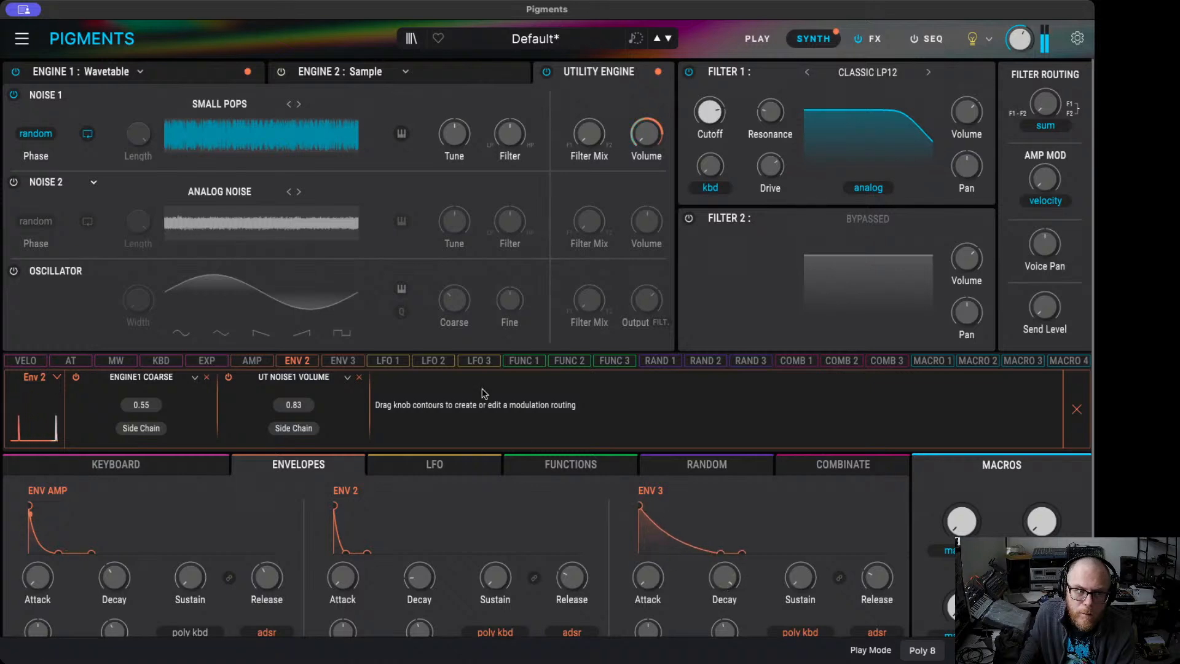
{"action": "left_click", "coordinate": [15, 96]}
{"action": "left_click", "coordinate": [15, 96]}
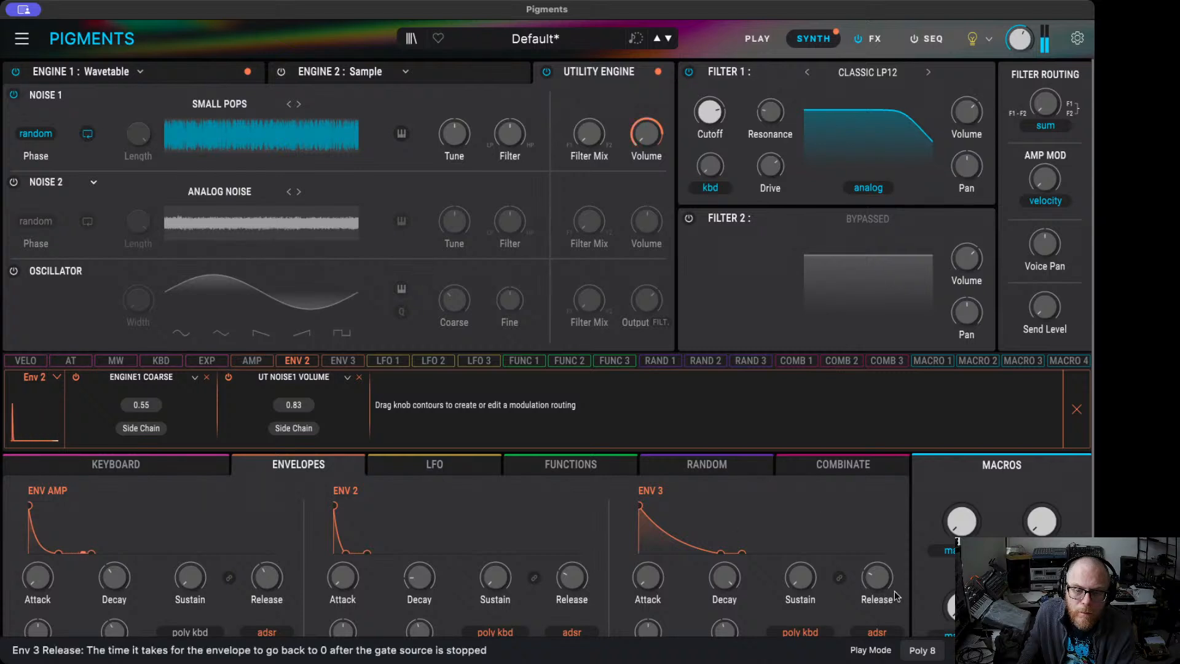
{"action": "left_click_drag", "start_coordinate": [882, 586], "coordinate": [882, 625]}
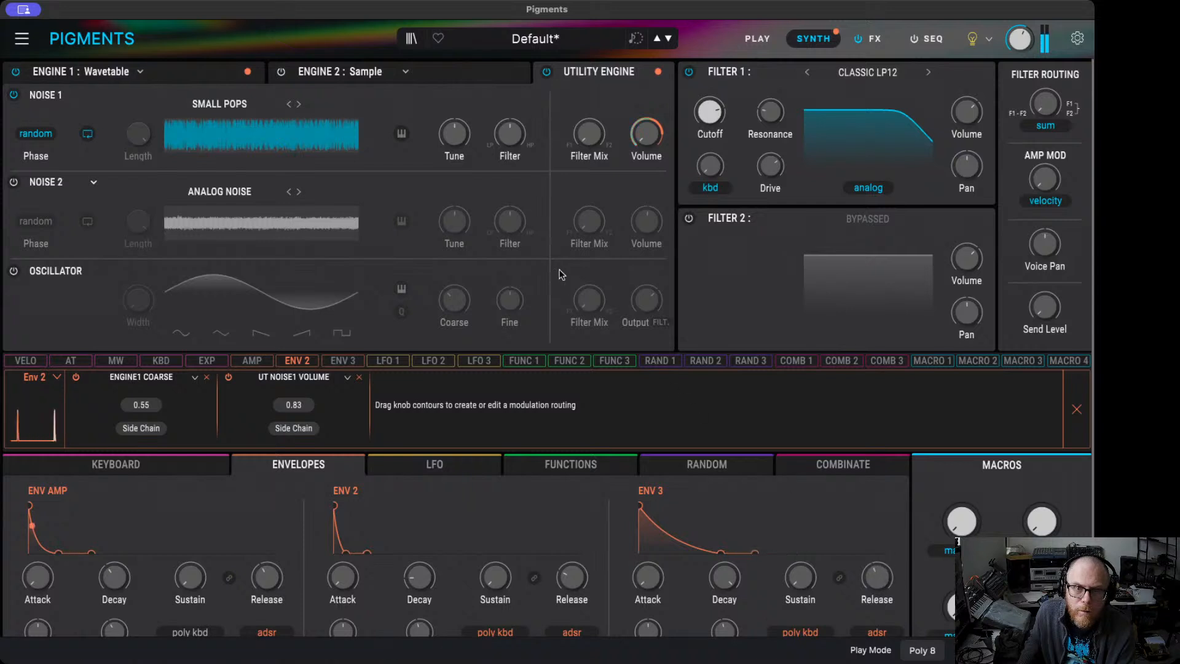
- Compare the sound with the Utility Engine bypassed, and set the base volume of Noise 1 to -70.0 dB
{"action": "left_click", "coordinate": [545, 73]}
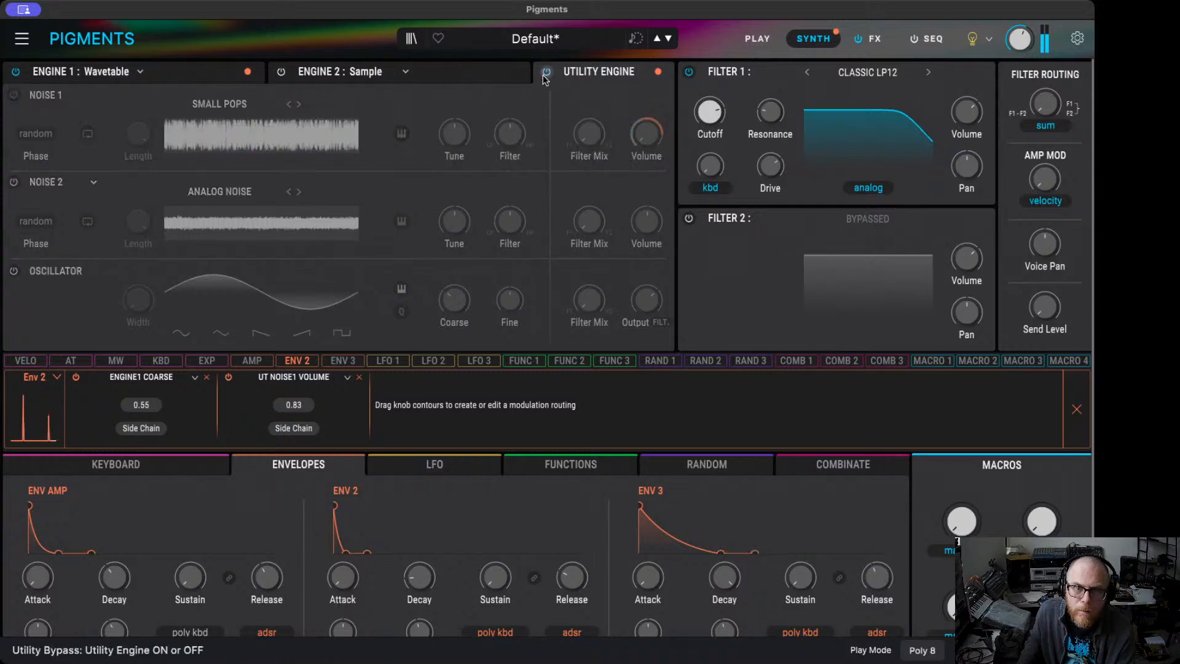
{"action": "left_click", "coordinate": [545, 73]}
{"action": "left_click_drag", "start_coordinate": [645, 133], "coordinate": [645, 209]}
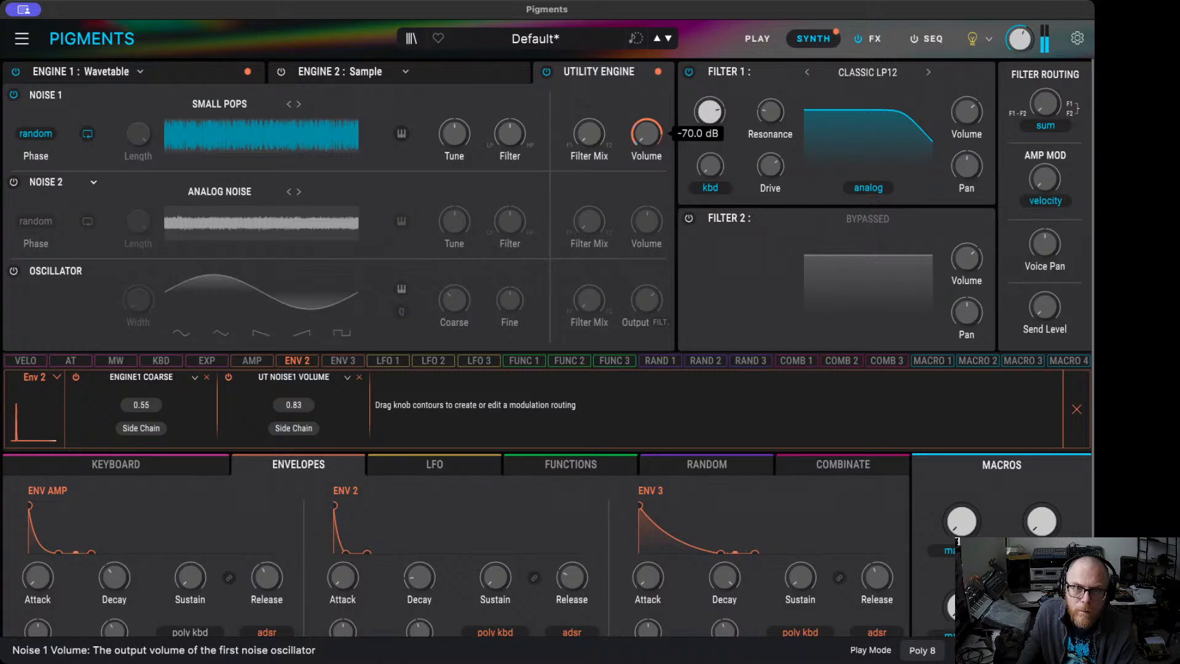
- Audition other samples for Noise 1 and load Hydro Digits
{"action": "left_click", "coordinate": [299, 105]}
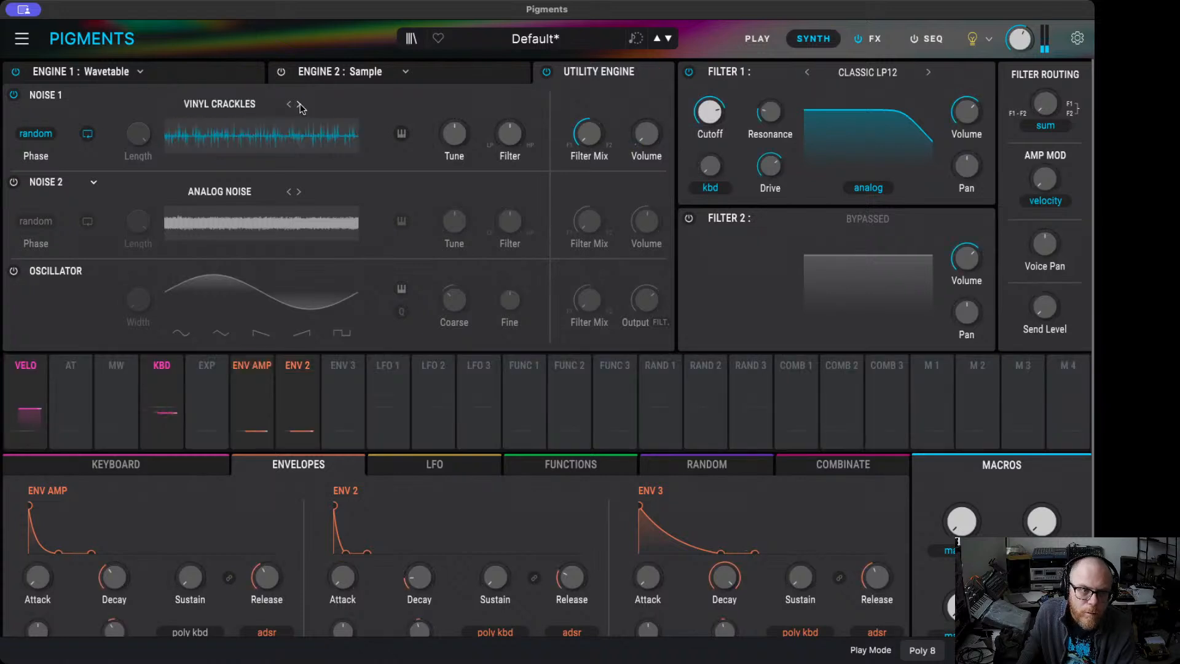
{"action": "left_click", "coordinate": [300, 105]}
{"action": "left_click", "coordinate": [300, 105]}
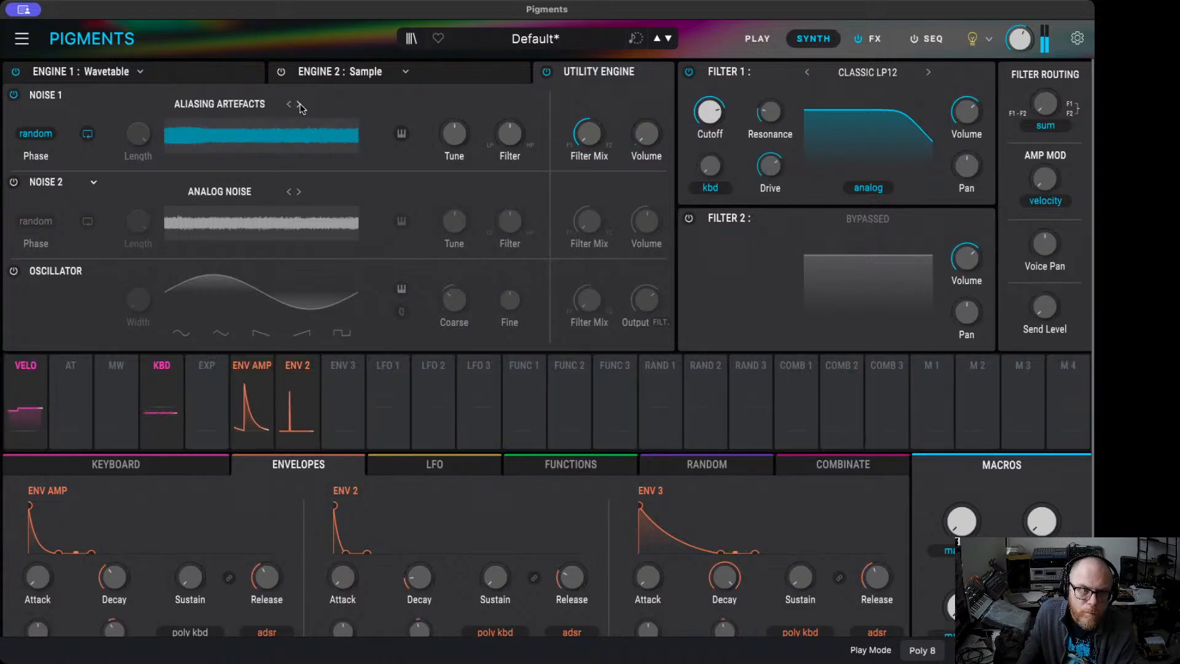
{"action": "left_click", "coordinate": [300, 105]}
{"action": "left_click", "coordinate": [299, 106]}
{"action": "left_click", "coordinate": [300, 105]}
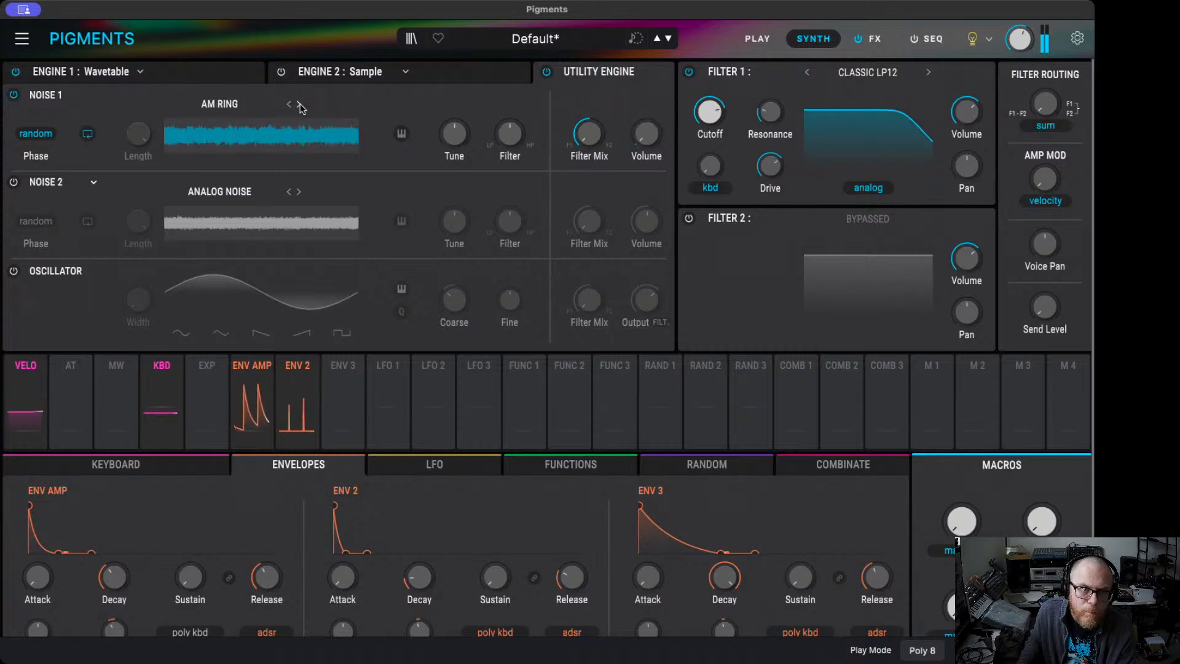
{"action": "left_click", "coordinate": [299, 105]}
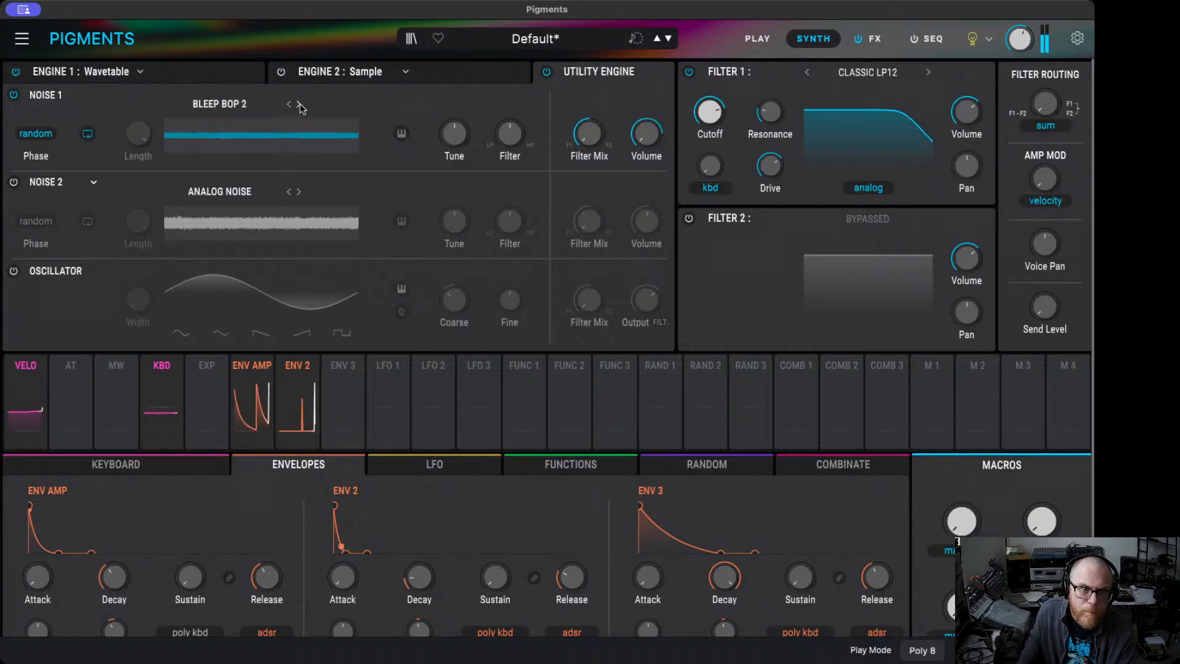
{"action": "left_click", "coordinate": [300, 105]}
{"action": "left_click", "coordinate": [289, 104]}
{"action": "left_click", "coordinate": [300, 105]}
{"action": "left_click", "coordinate": [300, 105]}
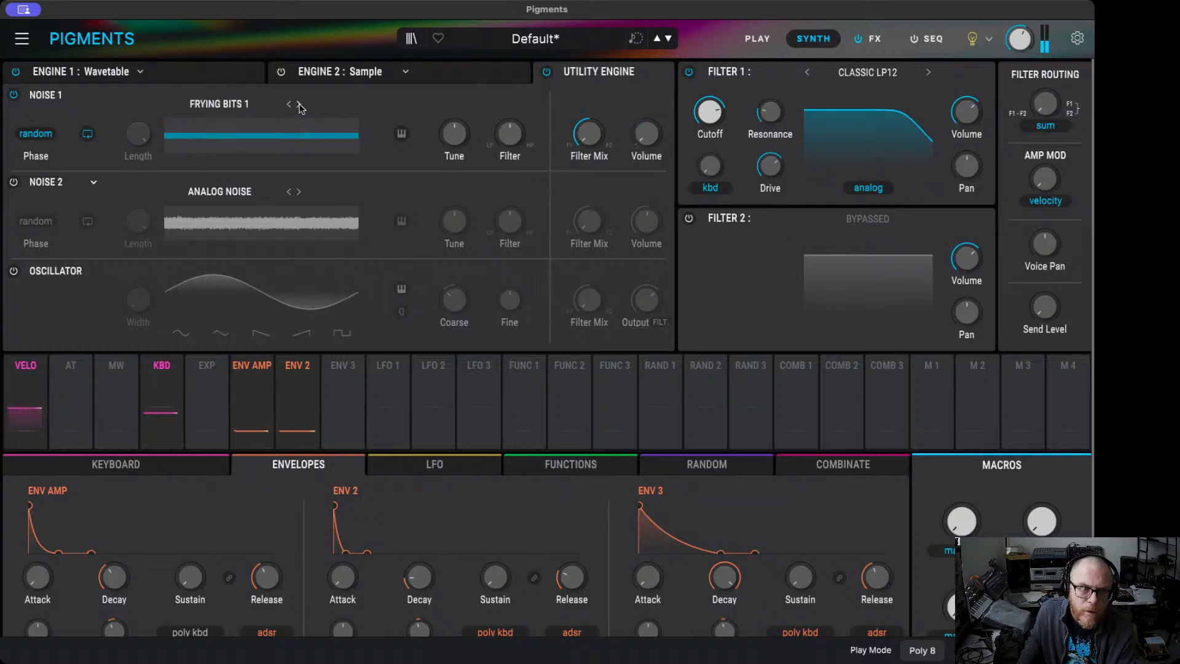
{"action": "left_click", "coordinate": [300, 105]}
{"action": "left_click", "coordinate": [299, 105]}
{"action": "left_click", "coordinate": [300, 105]}
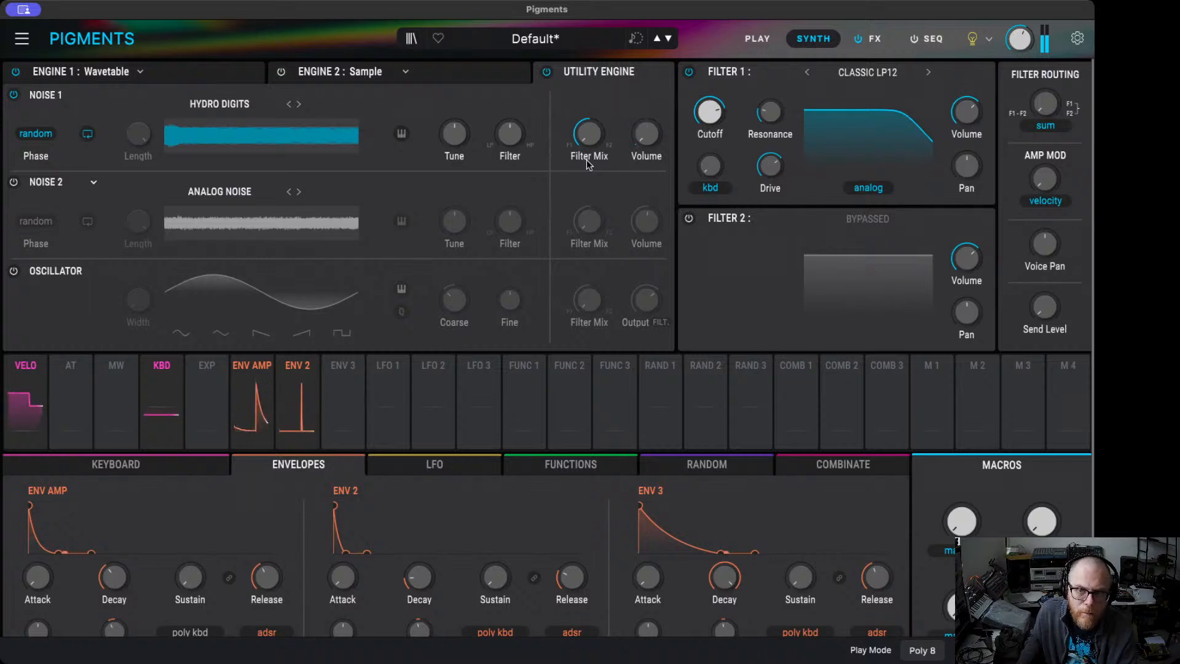
- Raise the Filter 1 cutoff and set its keyboard-sourced FM amount to 0.500
{"action": "mouse_move", "coordinate": [703, 120]}
{"action": "left_mouse_down"}
{"action": "mouse_move", "coordinate": [705, 143]}
{"action": "mouse_move", "coordinate": [710, 126]}
{"action": "left_mouse_up"}
{"action": "left_click_drag", "start_coordinate": [710, 173], "coordinate": [709, 154]}
{"action": "left_click_drag", "start_coordinate": [709, 114], "coordinate": [709, 92]}
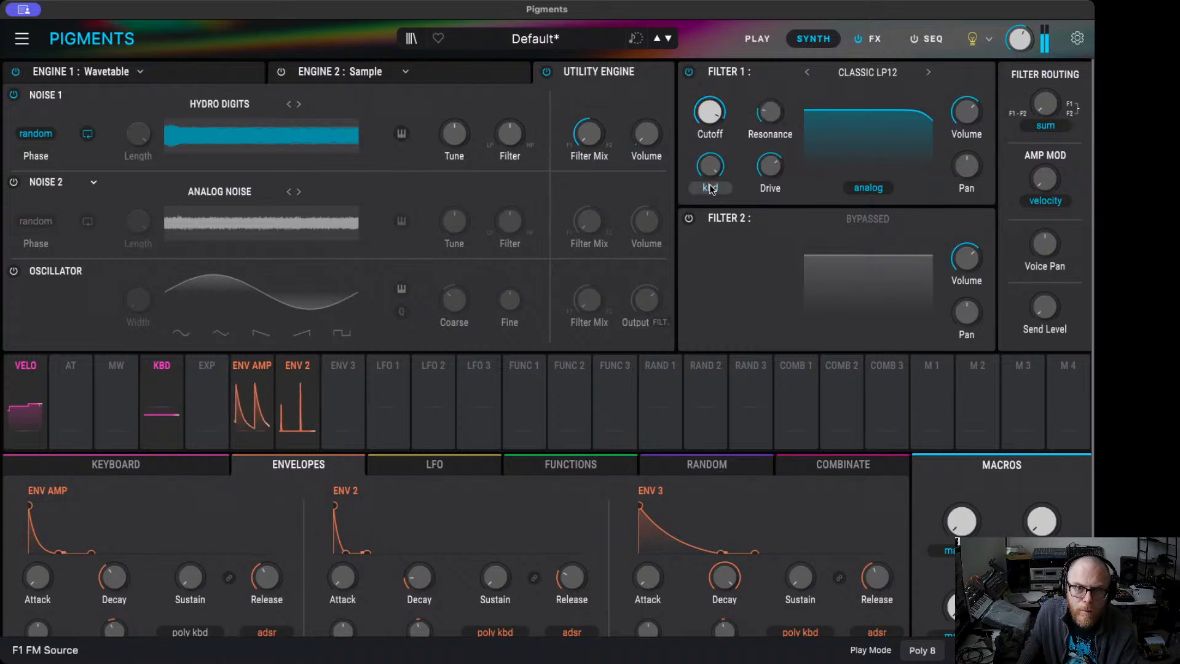
{"action": "left_click_drag", "start_coordinate": [710, 171], "coordinate": [710, 145]}
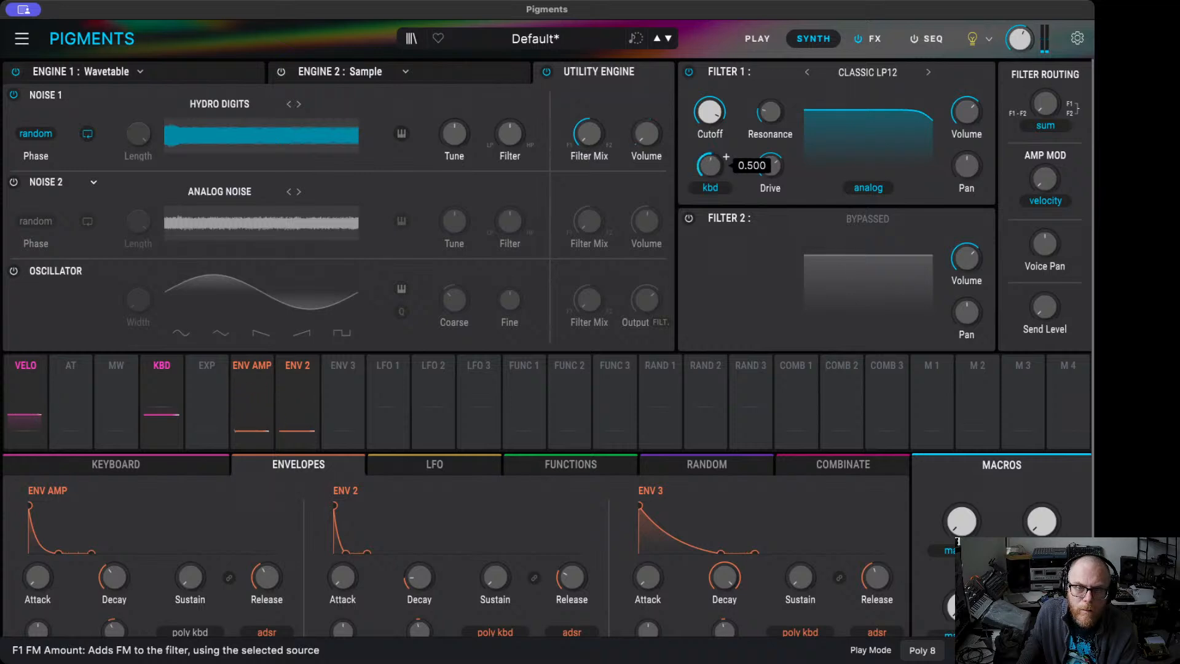
{"action": "mouse_move", "coordinate": [710, 111]}
{"action": "left_mouse_down"}
{"action": "mouse_move", "coordinate": [710, 123]}
{"action": "mouse_move", "coordinate": [710, 95]}
{"action": "mouse_move", "coordinate": [710, 111]}
{"action": "left_mouse_up"}
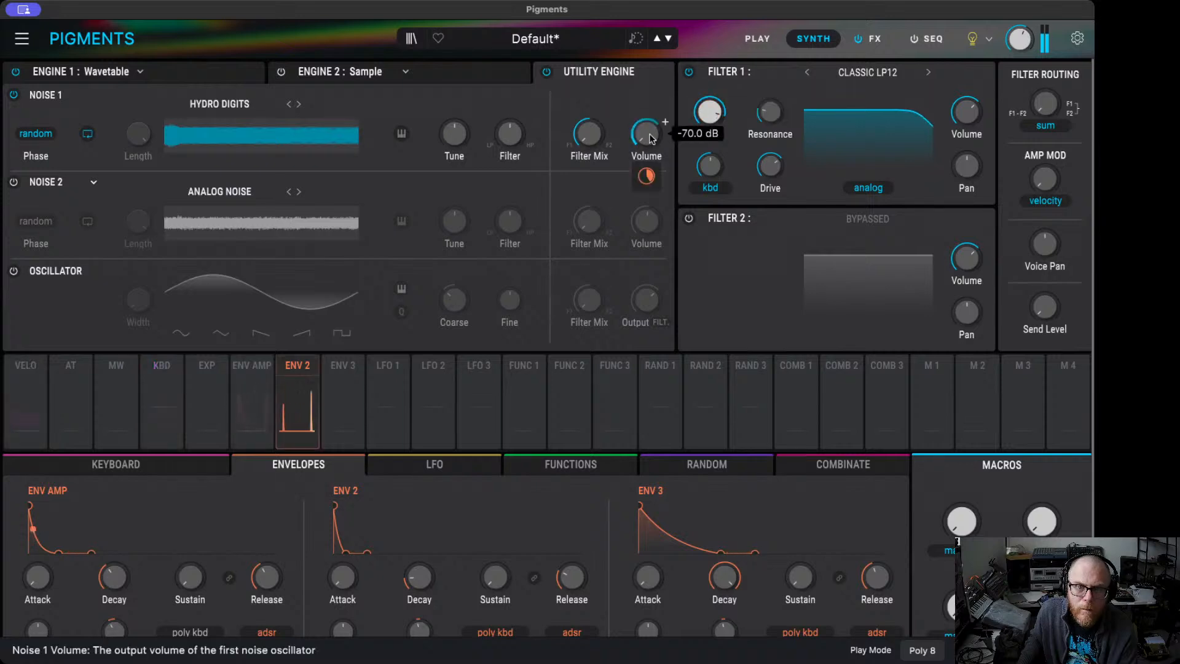
{"action": "mouse_move", "coordinate": [652, 179]}
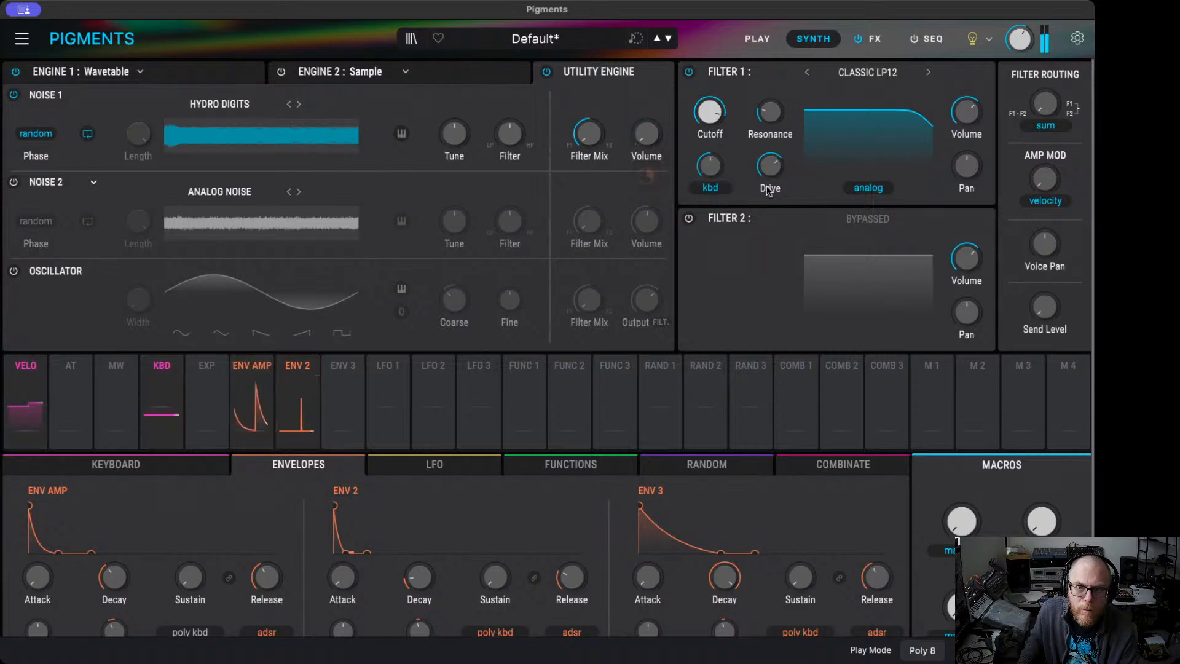
{"action": "mouse_move", "coordinate": [775, 180]}
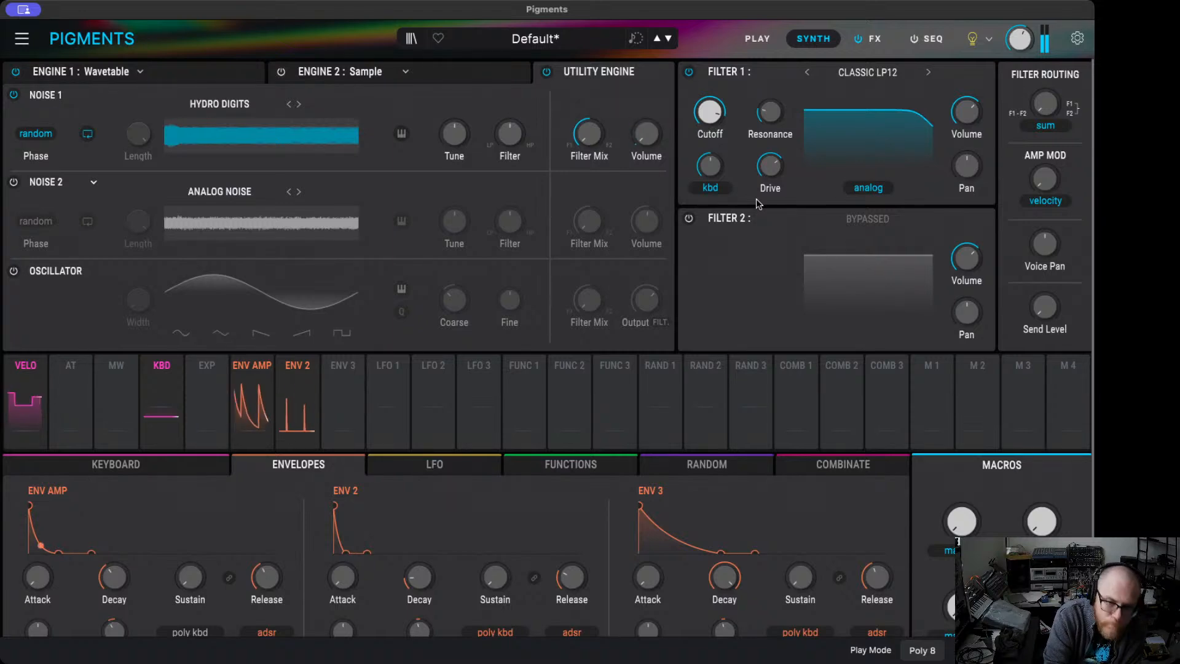
- Add a Distortion effect to the first slot of FX A and set its type to Overdrive
{"action": "left_click", "coordinate": [879, 40]}
{"action": "left_click", "coordinate": [315, 128]}
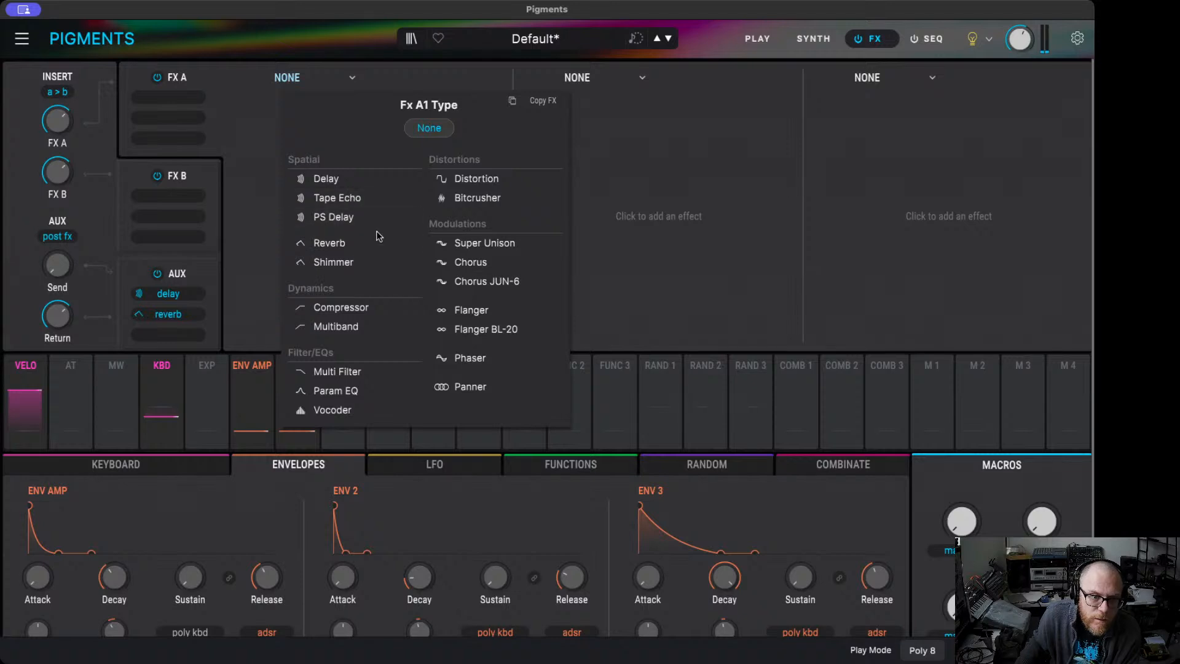
{"action": "left_click", "coordinate": [499, 181]}
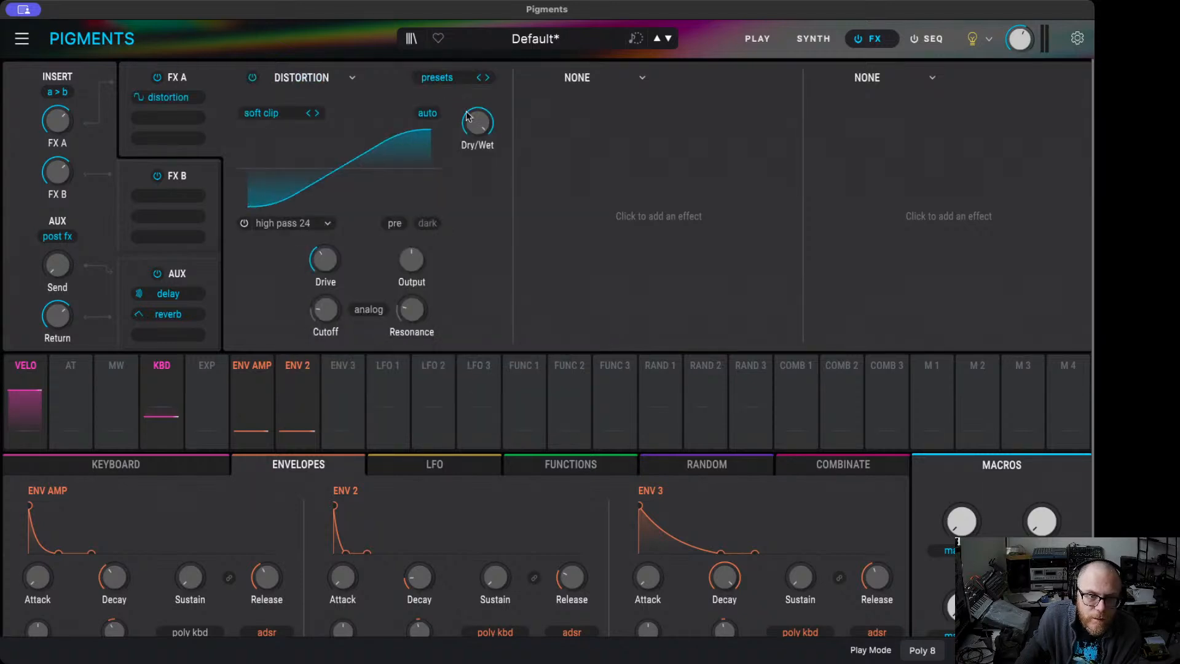
{"action": "left_click", "coordinate": [275, 114]}
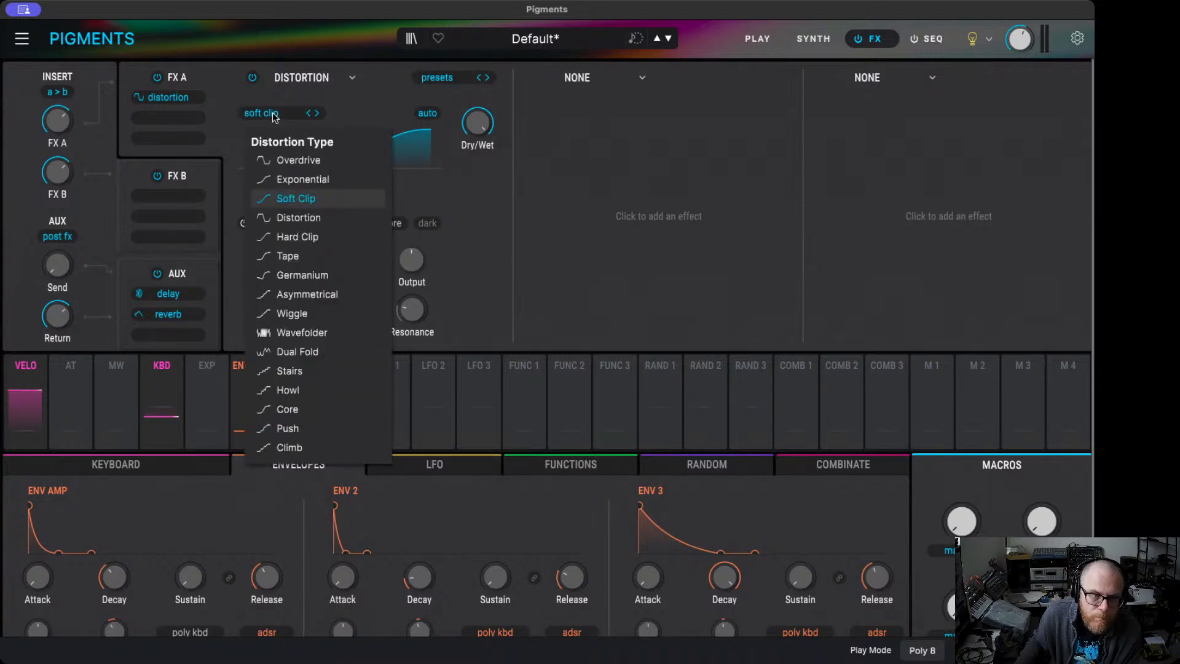
{"action": "left_click", "coordinate": [299, 161]}
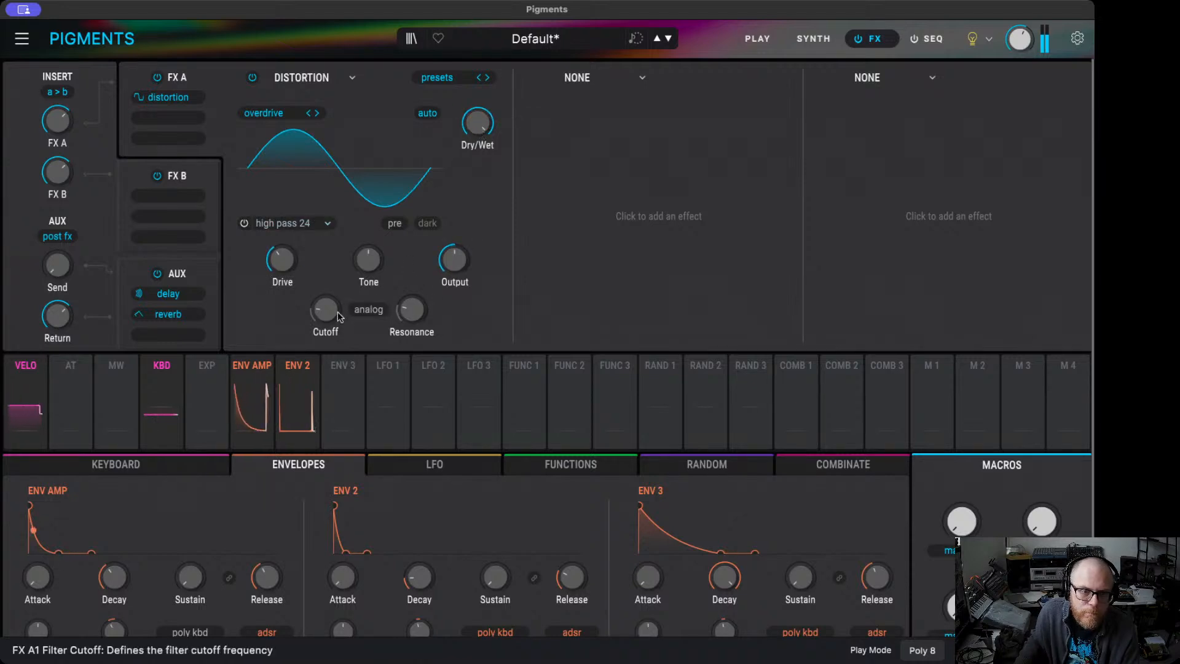
- Switch the distortion's filter to low-pass at 24 dB/oct and enable it
{"action": "left_click", "coordinate": [307, 224]}
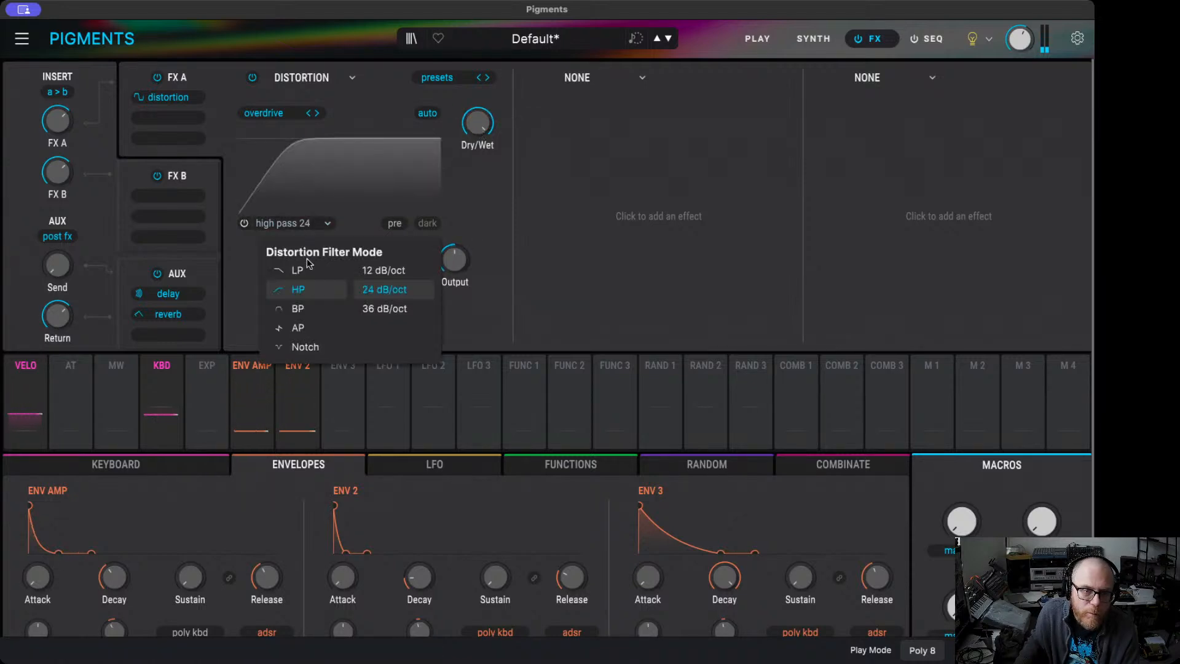
{"action": "left_click", "coordinate": [308, 271]}
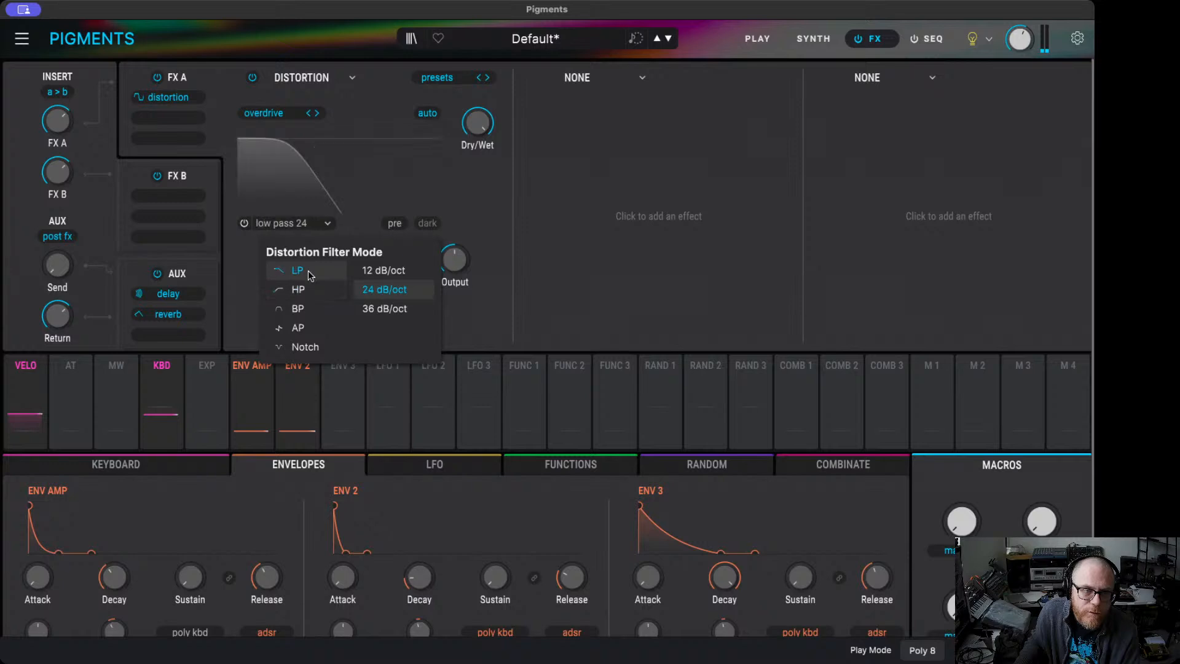
{"action": "left_click", "coordinate": [246, 227]}
{"action": "left_click", "coordinate": [244, 223]}
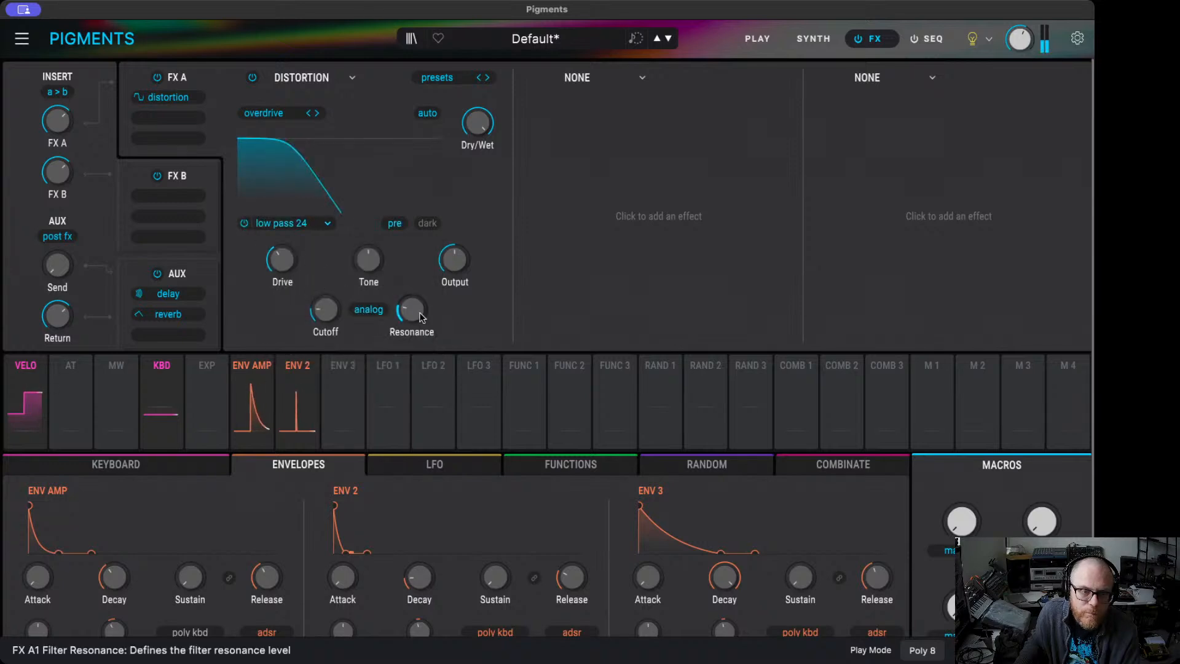
- Raise the distortion filter's cutoff and resonance, and set the overdrive's tone to 0.152 and output to 0.564
{"action": "left_click_drag", "start_coordinate": [324, 311], "coordinate": [344, 301]}
{"action": "left_click_drag", "start_coordinate": [430, 297], "coordinate": [430, 298]}
{"action": "left_click_drag", "start_coordinate": [344, 298], "coordinate": [344, 297]}
{"action": "left_click_drag", "start_coordinate": [387, 247], "coordinate": [387, 248]}
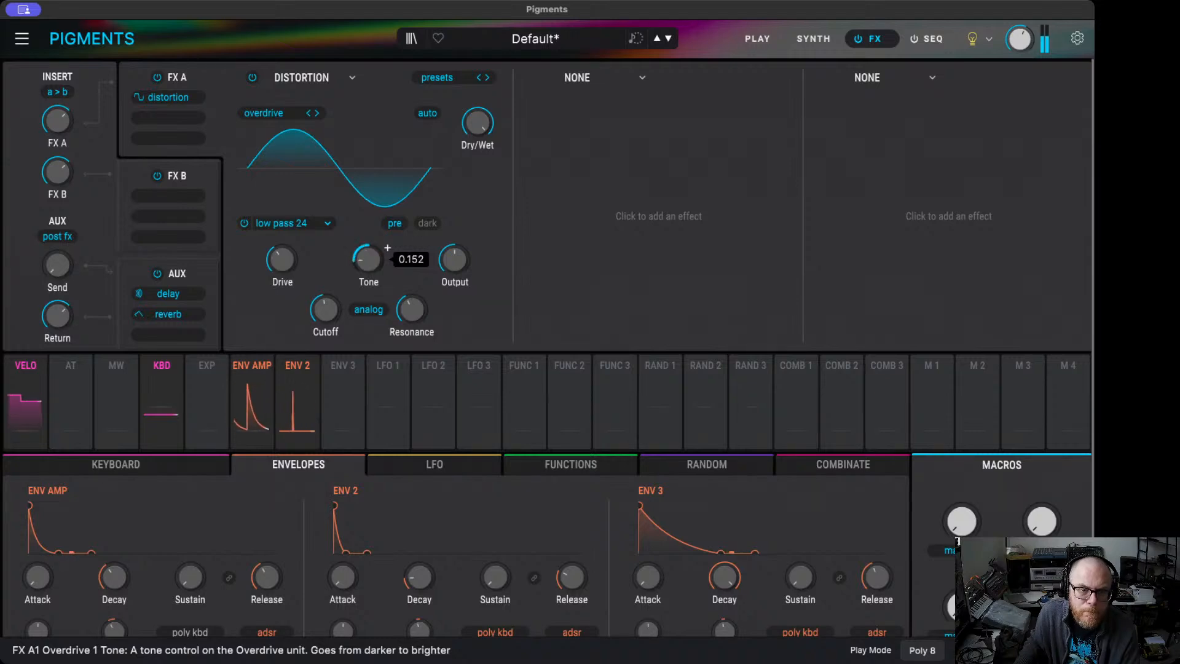
{"action": "left_click_drag", "start_coordinate": [468, 265], "coordinate": [467, 257]}
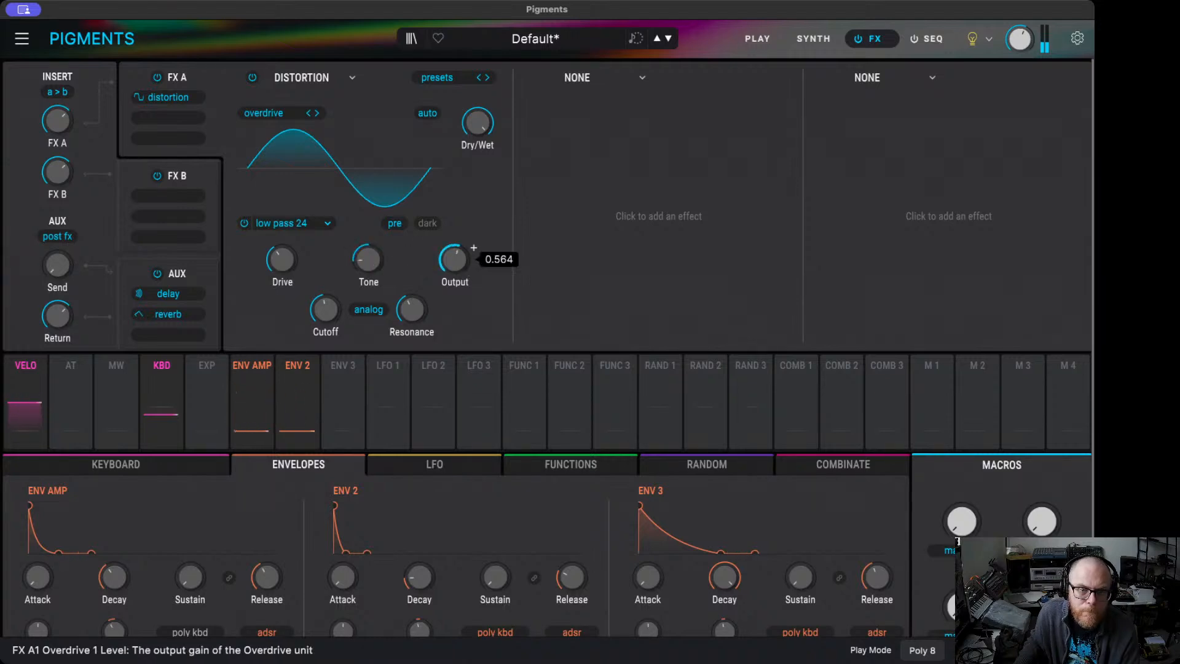
- Fine-tune the distortion filter's resonance and set its cutoff to 5317 Hz, comparing the sound with the effect bypassed
{"action": "left_click_drag", "start_coordinate": [325, 309], "coordinate": [325, 306]}
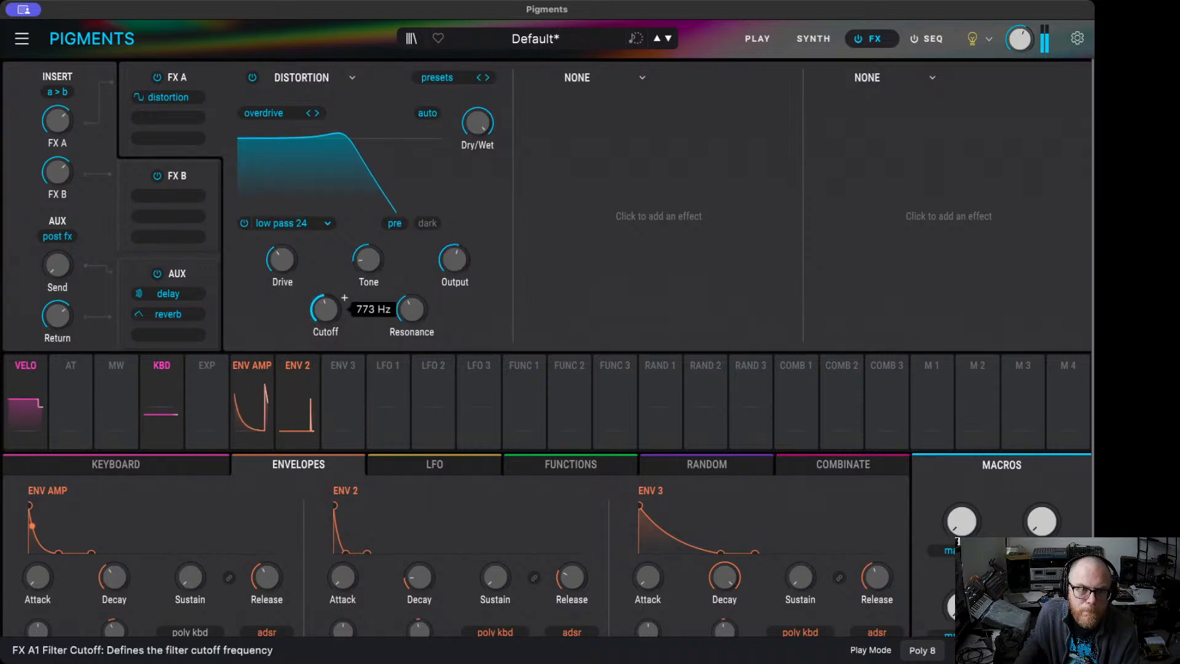
{"action": "left_click_drag", "start_coordinate": [411, 309], "coordinate": [411, 304]}
{"action": "left_click_drag", "start_coordinate": [325, 309], "coordinate": [325, 292]}
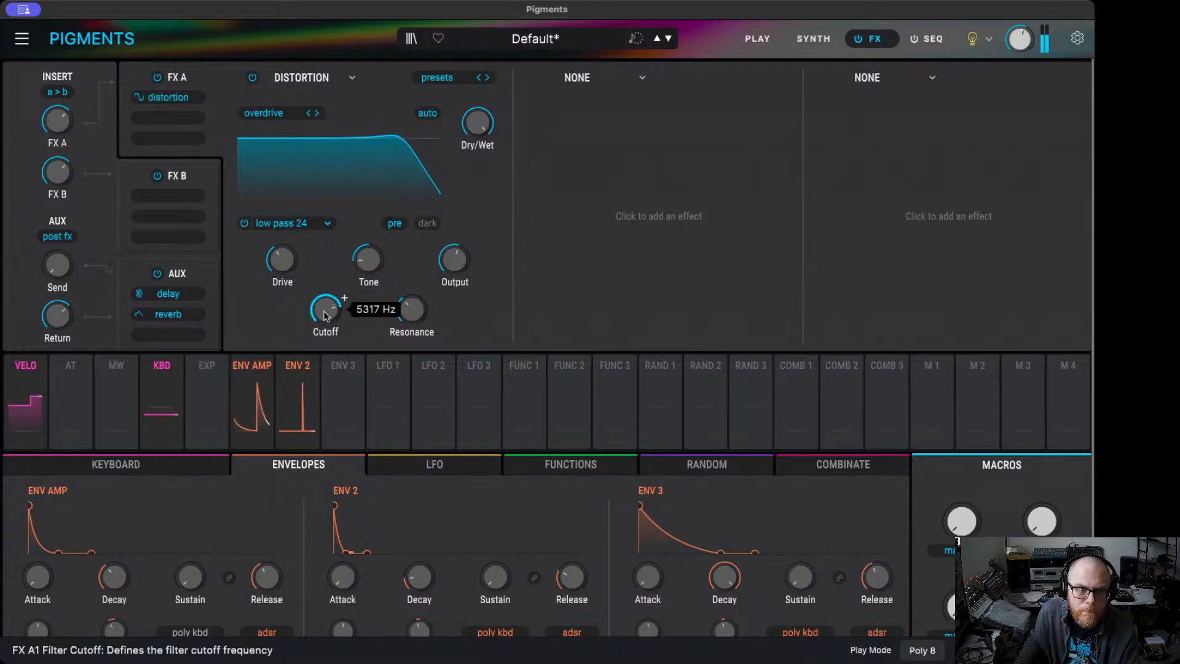
{"action": "left_click", "coordinate": [252, 80]}
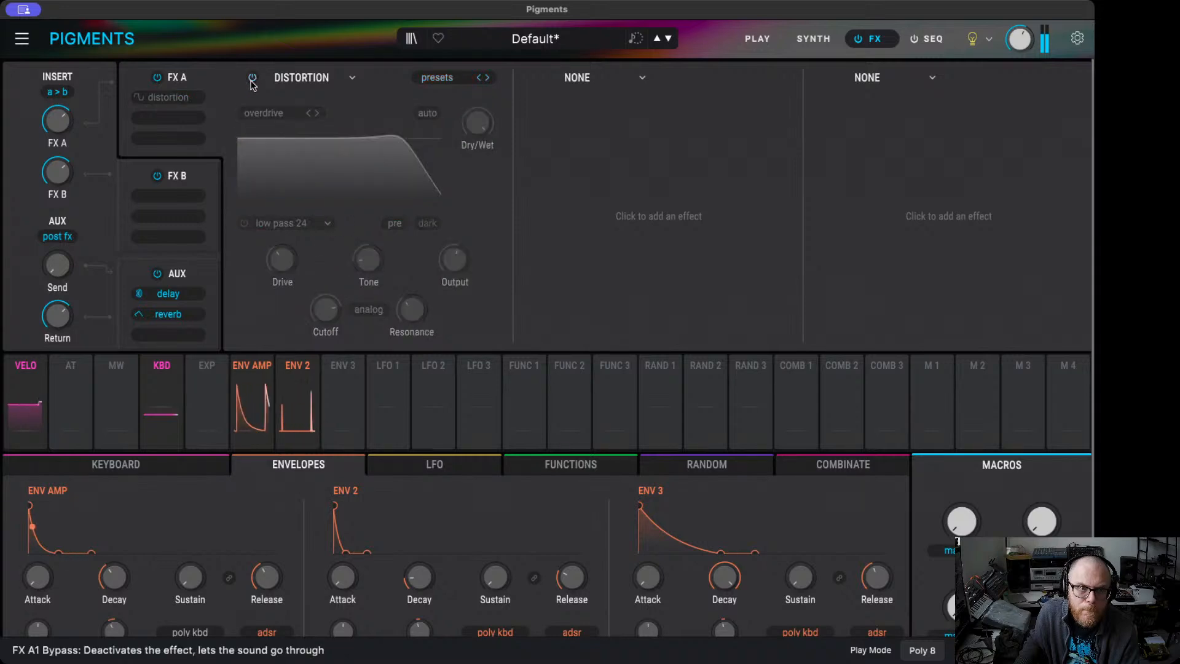
{"action": "left_click", "coordinate": [251, 79]}
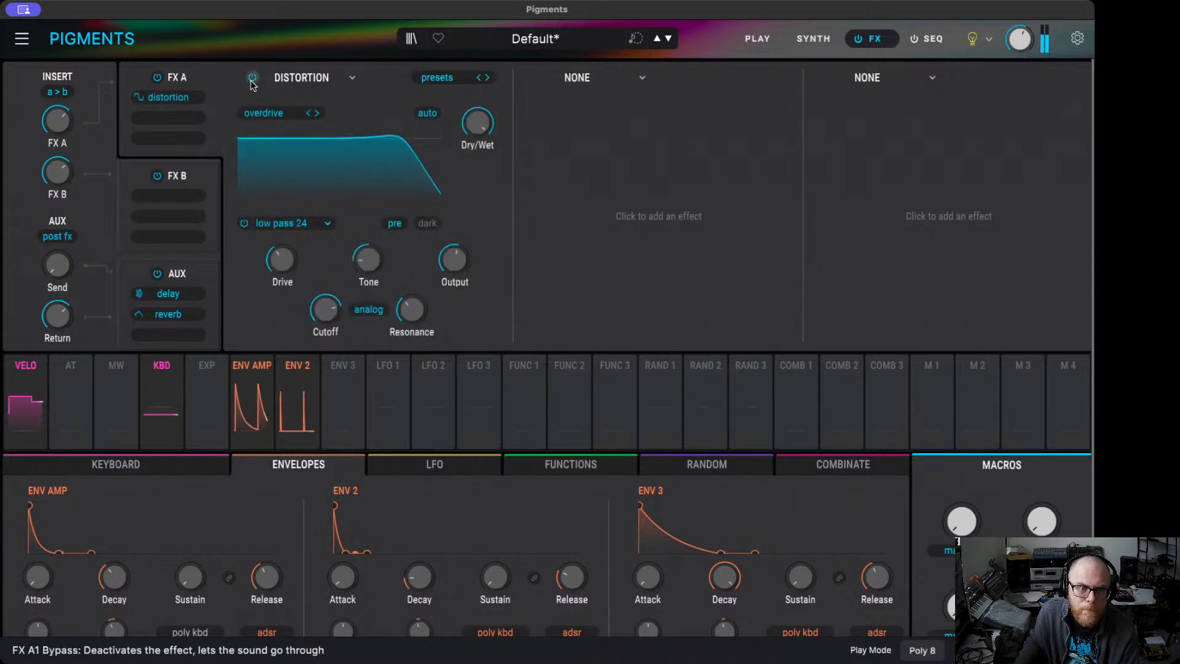
- Turn off the distortion's filter and, after trying other distortion types, select Exponential
{"action": "left_click", "coordinate": [243, 223]}
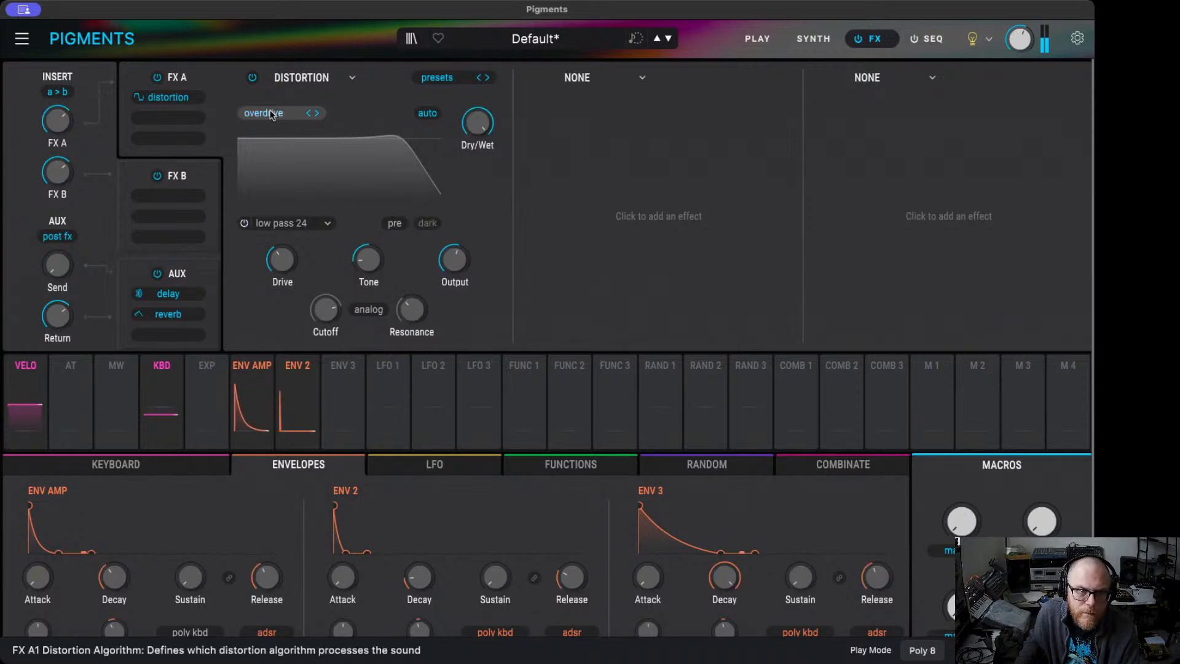
{"action": "left_click", "coordinate": [298, 114]}
{"action": "left_click", "coordinate": [320, 114]}
{"action": "left_click", "coordinate": [320, 114]}
{"action": "left_click", "coordinate": [319, 114]}
{"action": "left_click", "coordinate": [317, 115]}
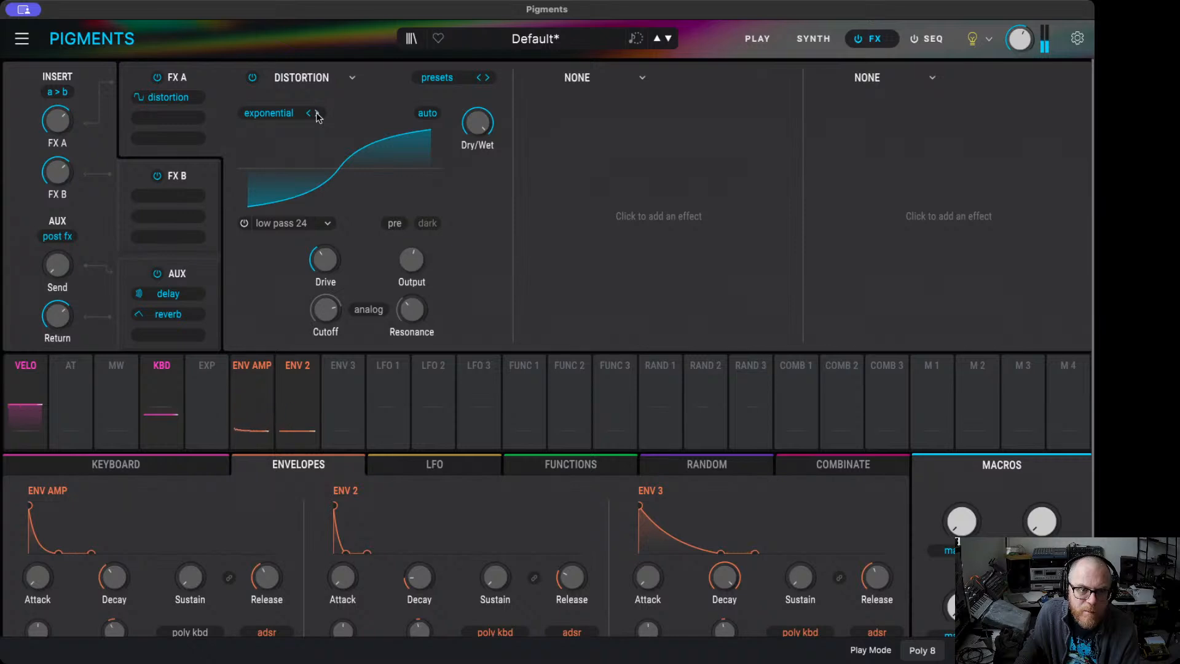
- Compare the sound with the distortion bypassed, lower its dry/wet mix to about half, and set the filter resonance to 0.500
{"action": "left_click", "coordinate": [252, 78]}
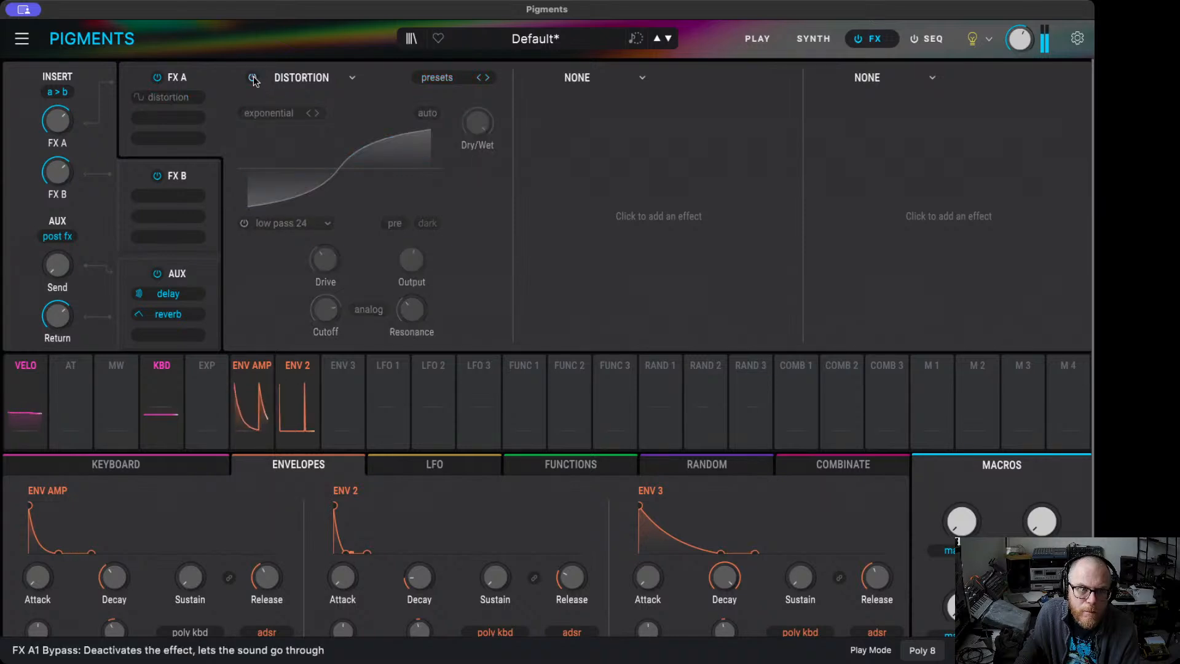
{"action": "left_click", "coordinate": [253, 78]}
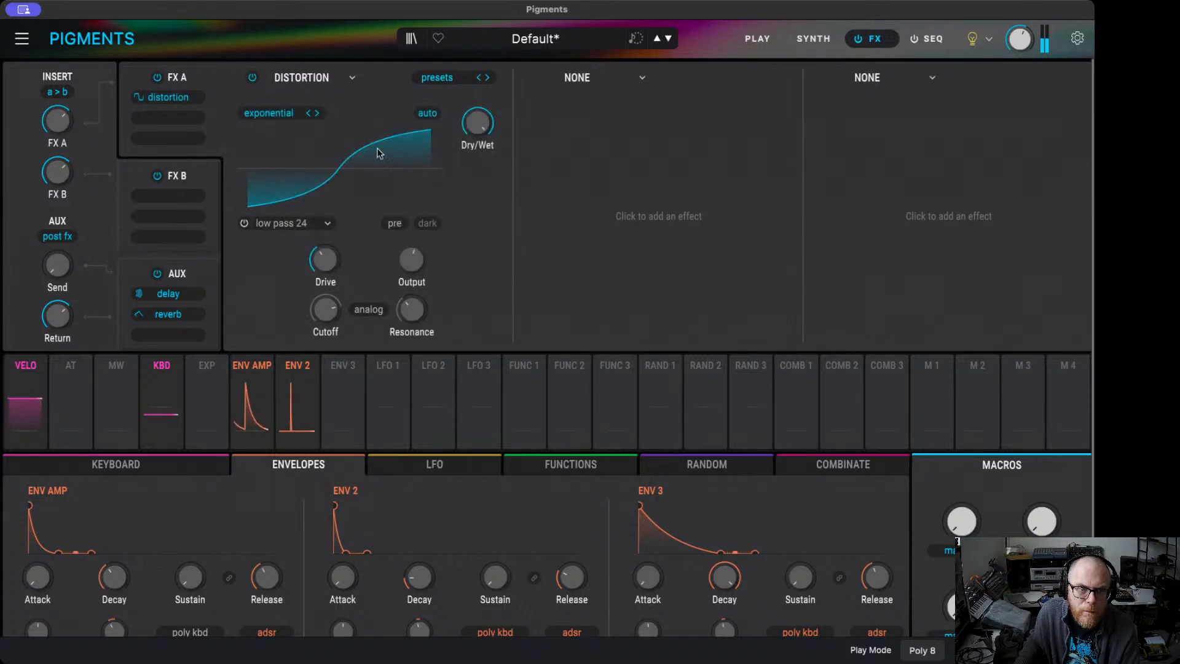
{"action": "left_click_drag", "start_coordinate": [477, 125], "coordinate": [477, 177]}
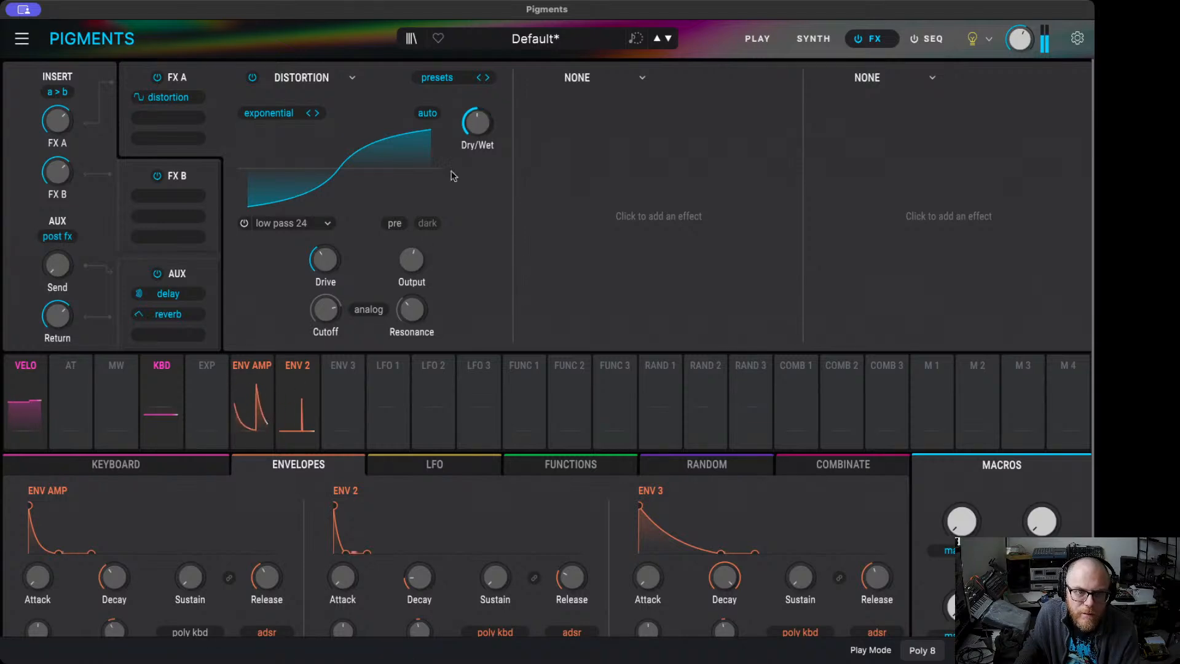
{"action": "mouse_move", "coordinate": [322, 265]}
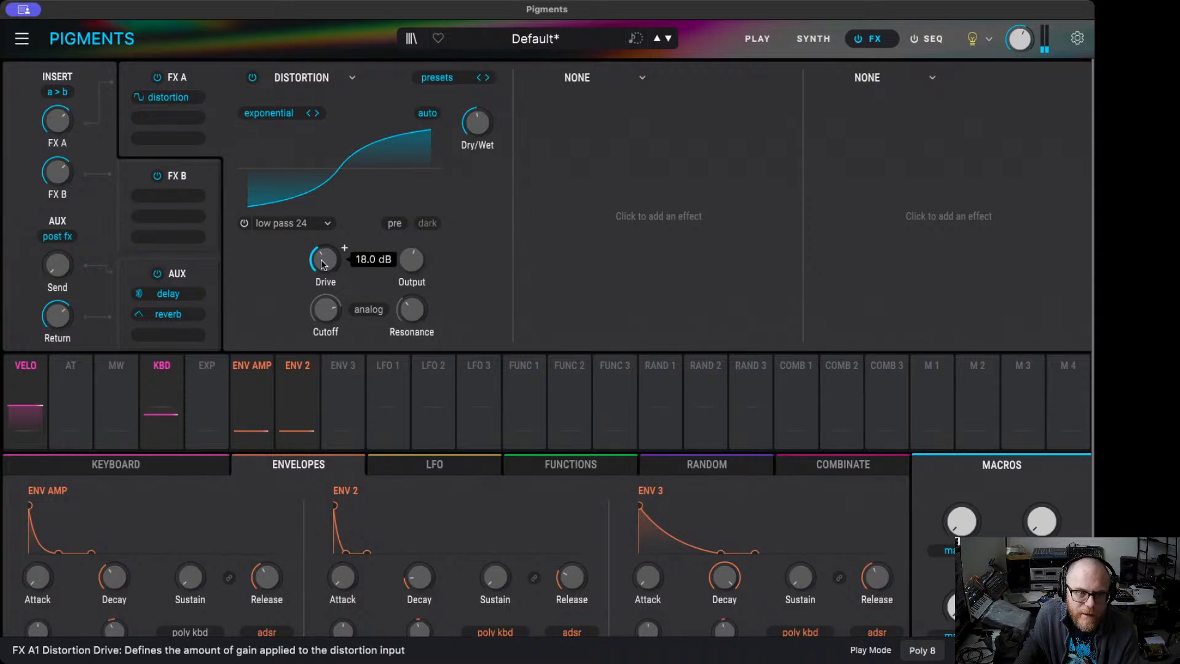
{"action": "mouse_move", "coordinate": [413, 312]}
{"action": "left_mouse_down"}
{"action": "mouse_move", "coordinate": [413, 284]}
{"action": "mouse_move", "coordinate": [413, 323]}
{"action": "left_mouse_up"}
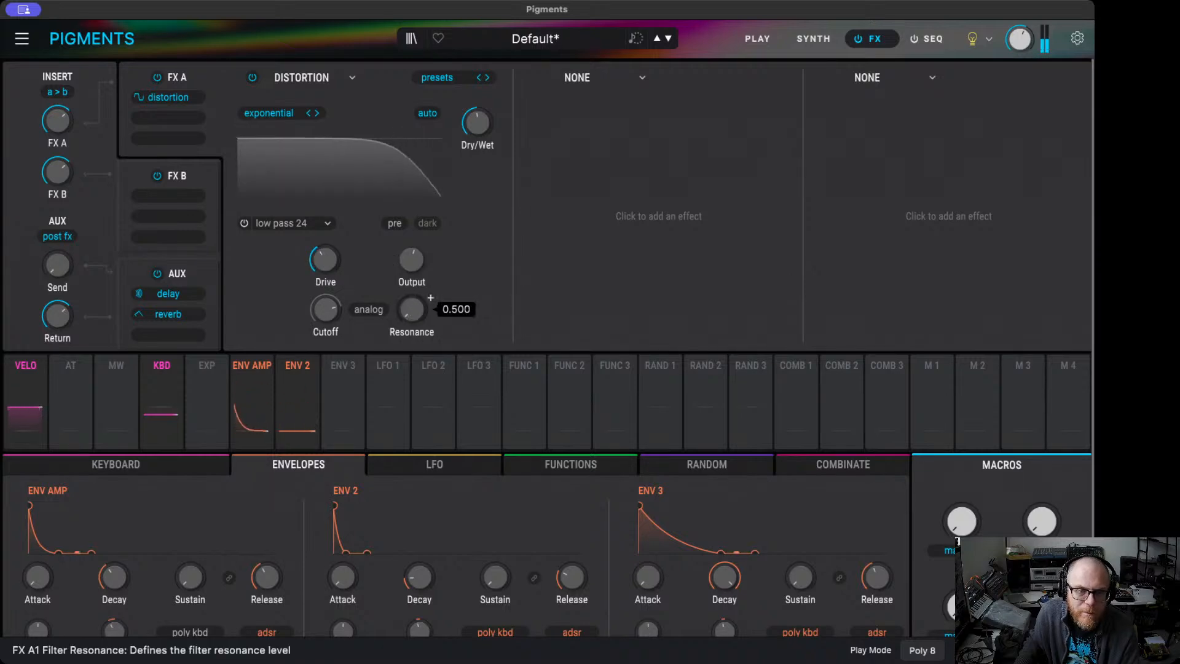
- Return the distortion to fully wet, compare it with the effect bypassed, and raise its drive
{"action": "left_click", "coordinate": [256, 80]}
{"action": "left_click", "coordinate": [256, 80]}
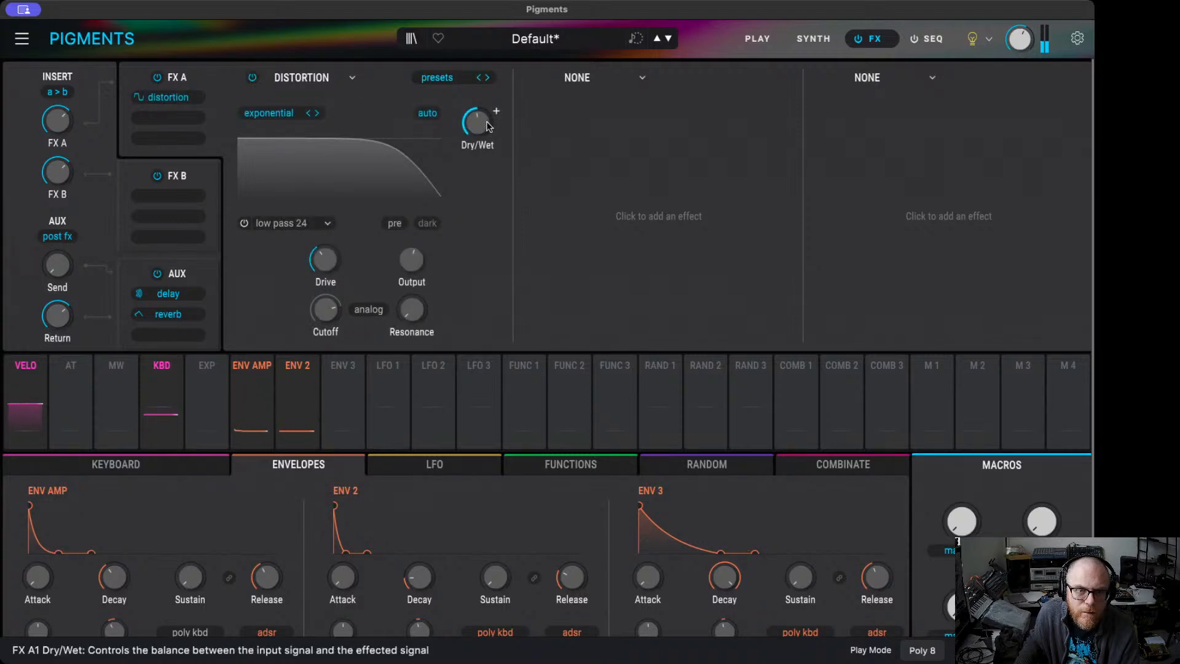
{"action": "left_click", "coordinate": [254, 81]}
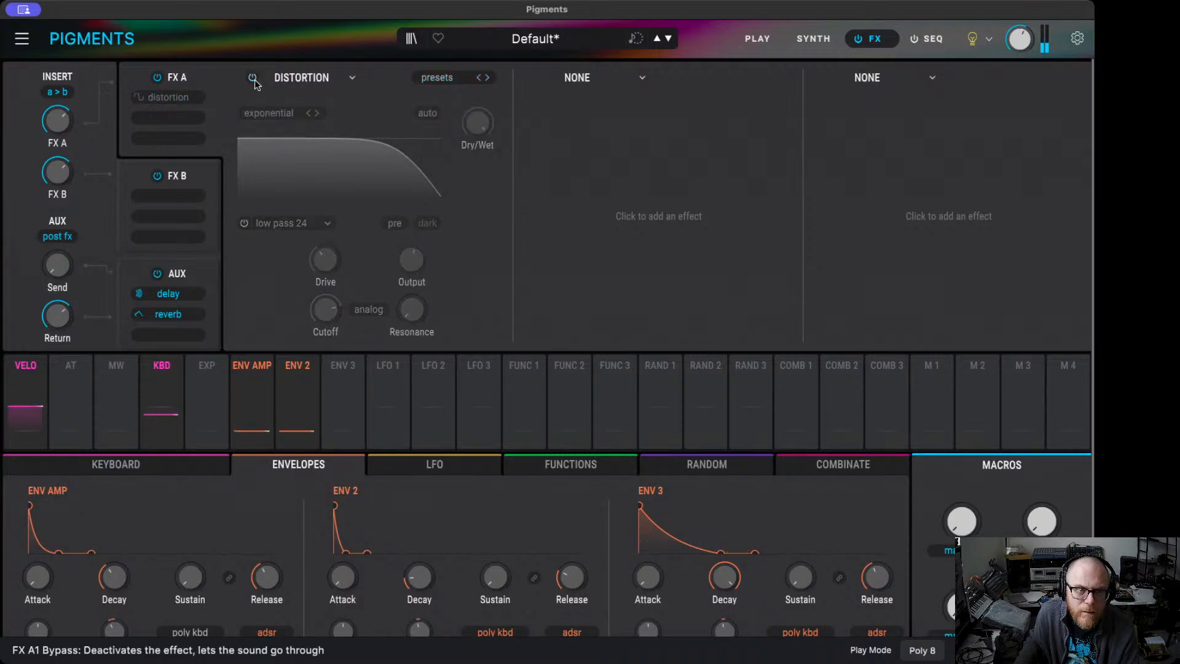
{"action": "left_click", "coordinate": [254, 79]}
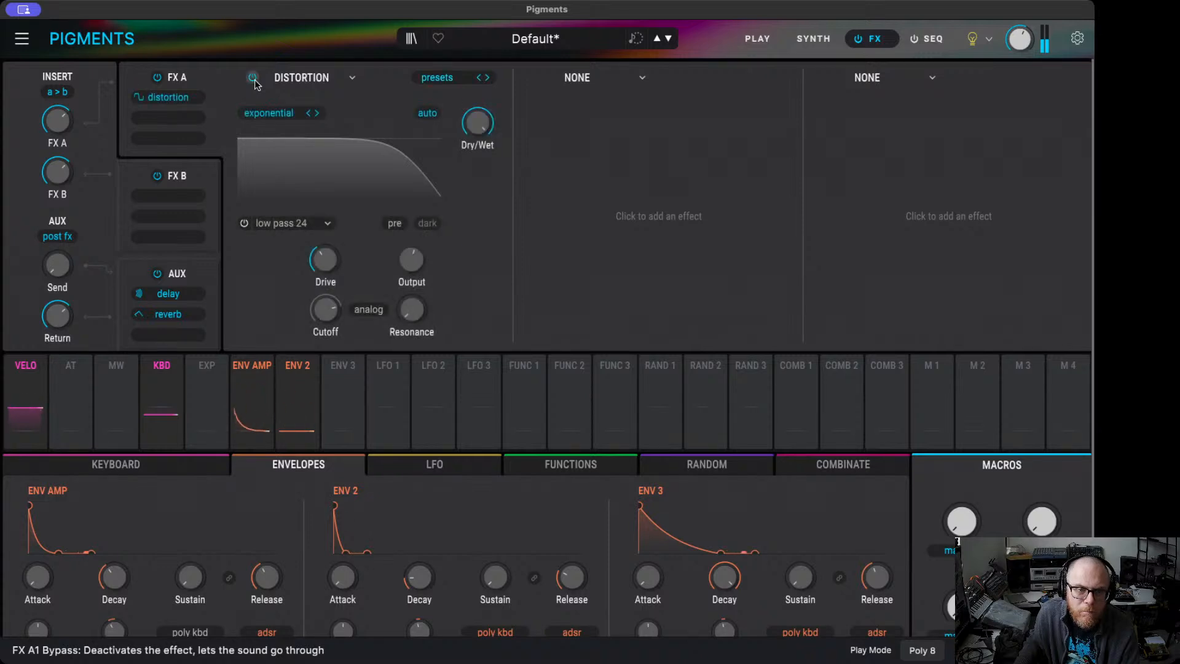
{"action": "left_click_drag", "start_coordinate": [325, 266], "coordinate": [326, 250]}
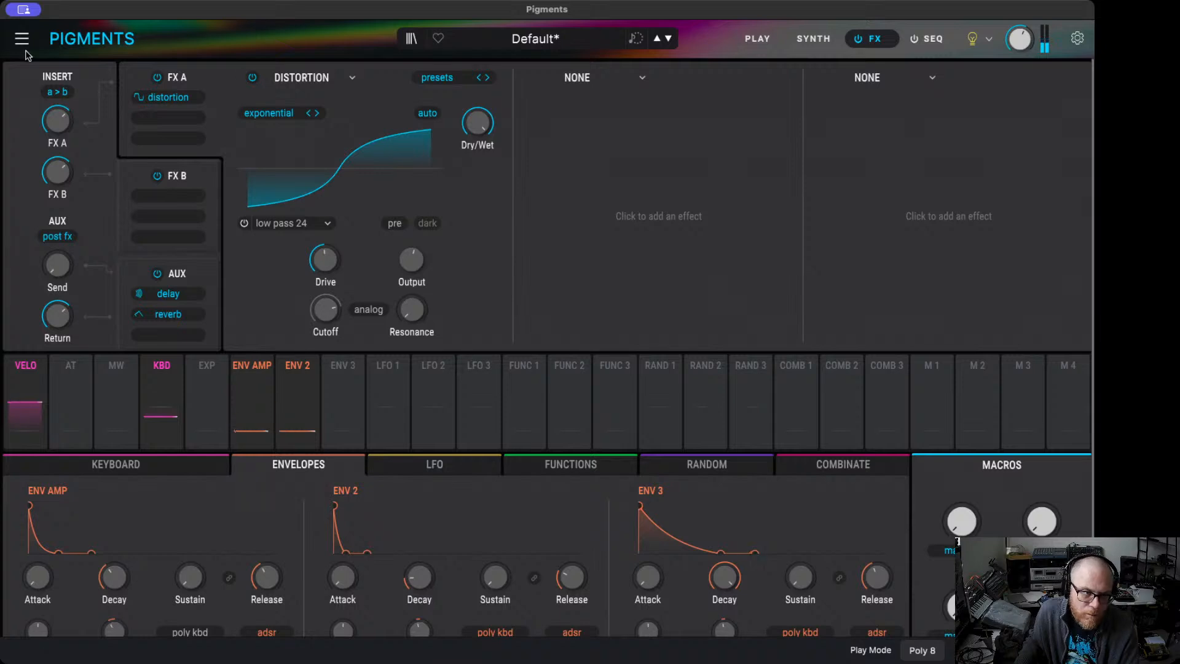
- Set the velocity amp modulation amount to 0.500 in the synth's output routing
{"action": "left_click", "coordinate": [647, 188]}
{"action": "left_click", "coordinate": [813, 40]}
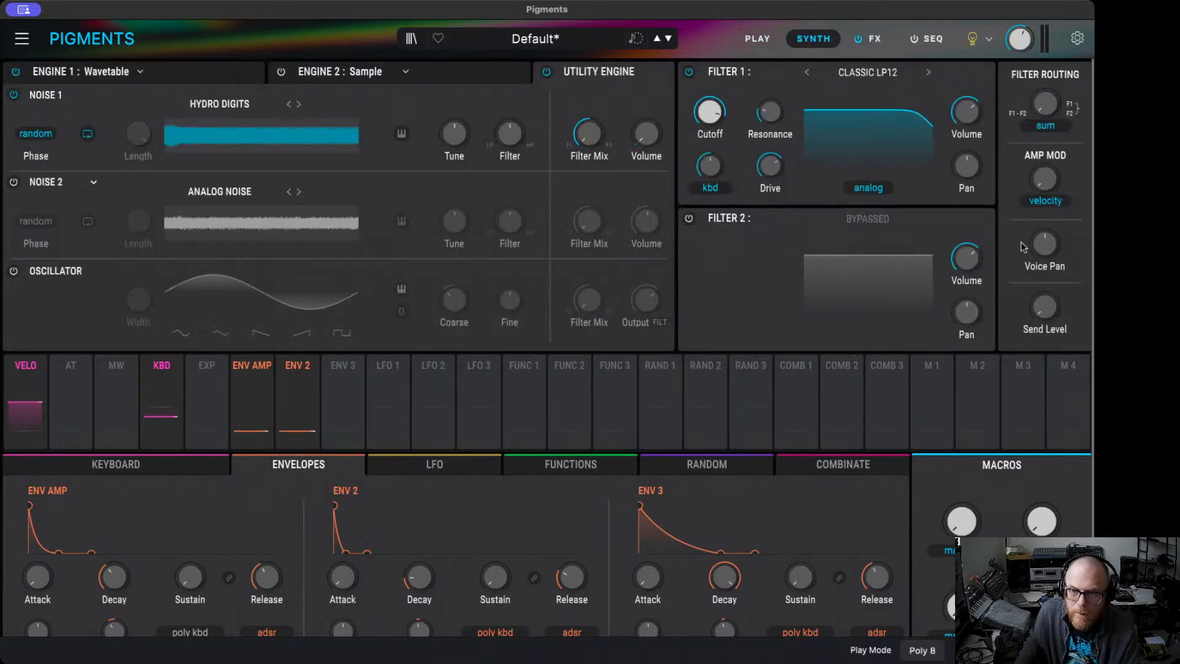
{"action": "left_click_drag", "start_coordinate": [1044, 186], "coordinate": [1045, 132]}
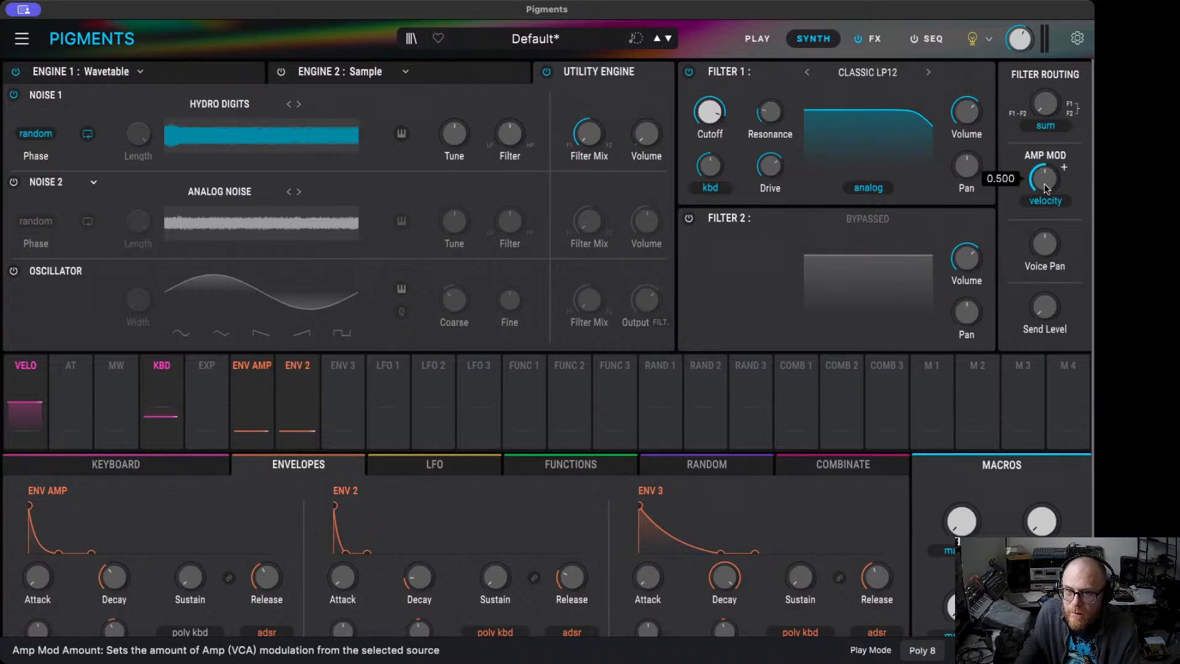
- Route velocity to the Filter 1 cutoff with a modulation amount of 0.03
{"action": "mouse_move", "coordinate": [724, 111]}
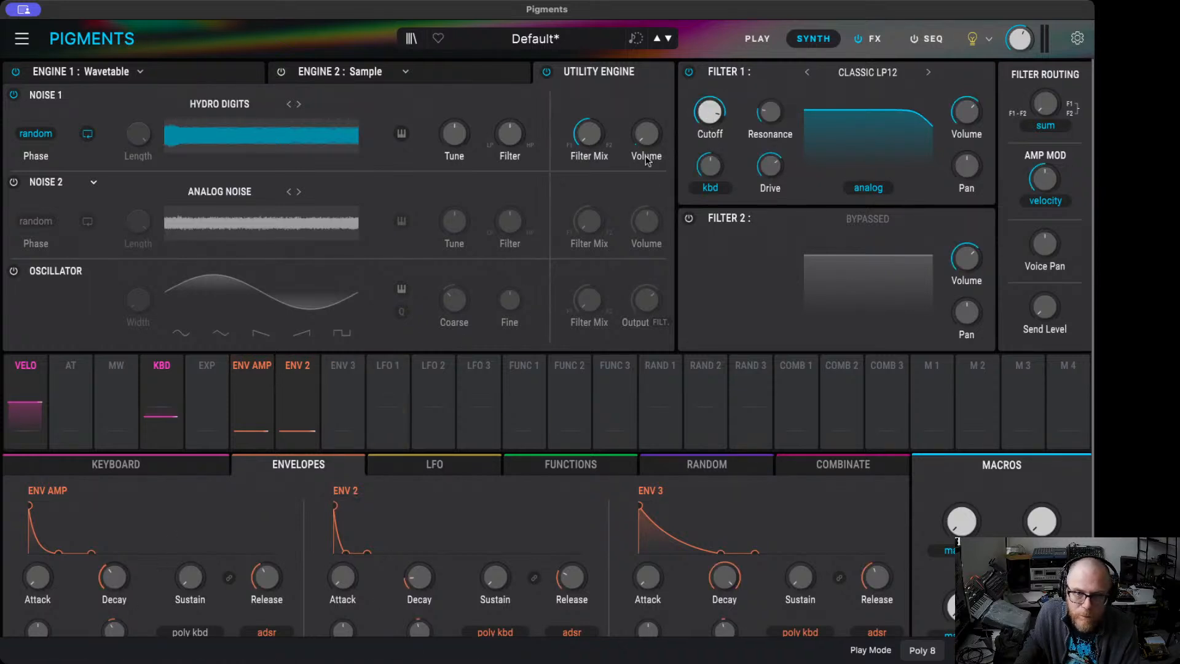
{"action": "left_click", "coordinate": [38, 368]}
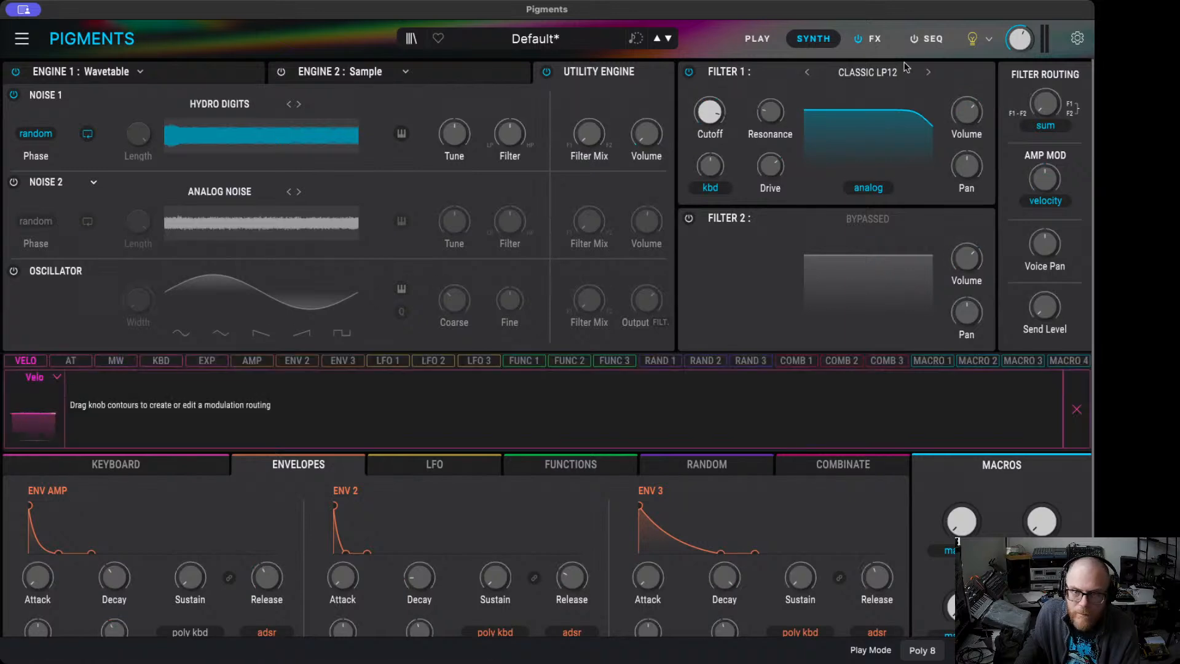
{"action": "left_click_drag", "start_coordinate": [723, 106], "coordinate": [723, 103]}
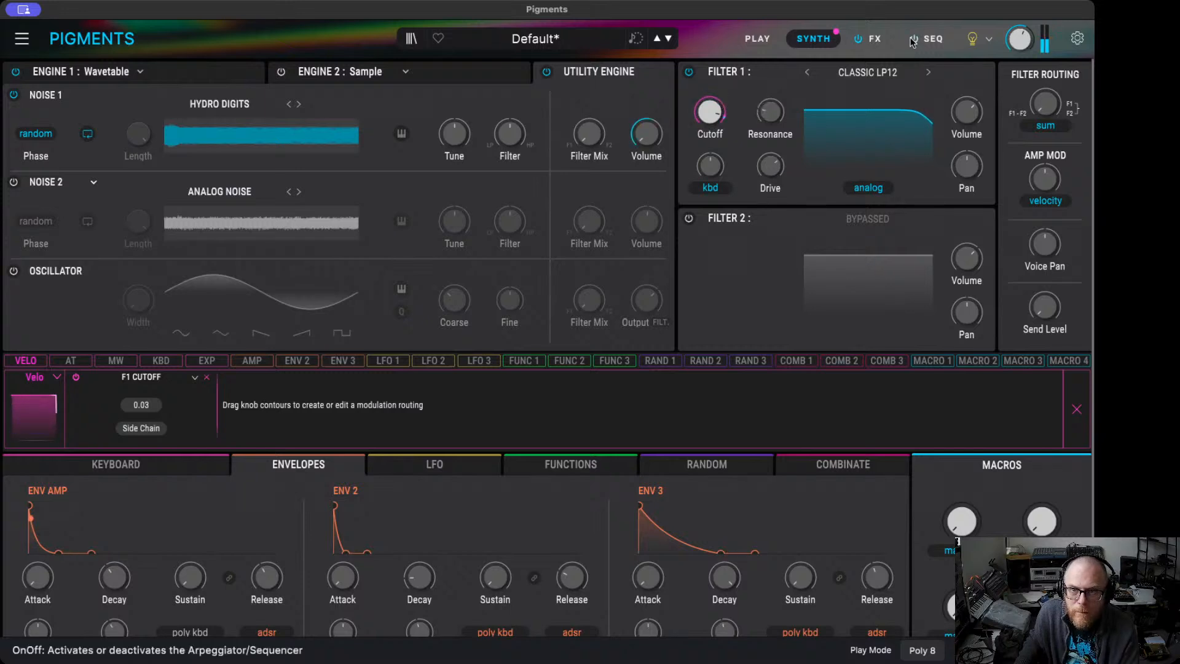
- Route velocity to the distortion's drive with a modulation amount of 0.03
{"action": "left_click", "coordinate": [872, 39]}
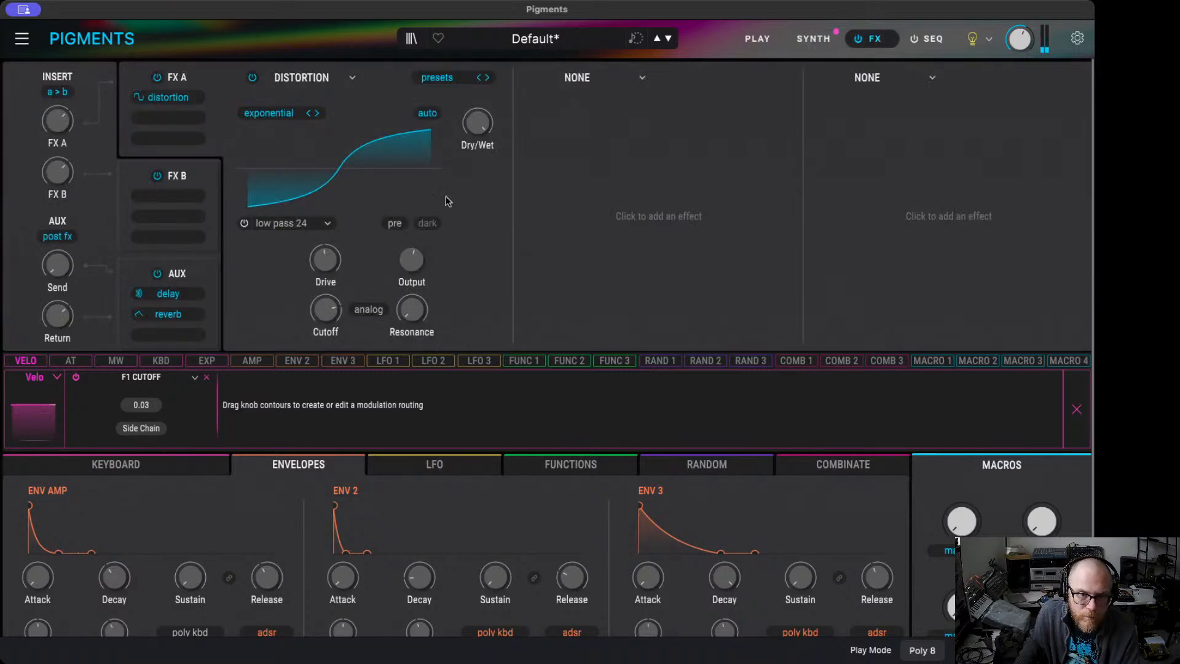
{"action": "mouse_move", "coordinate": [324, 258]}
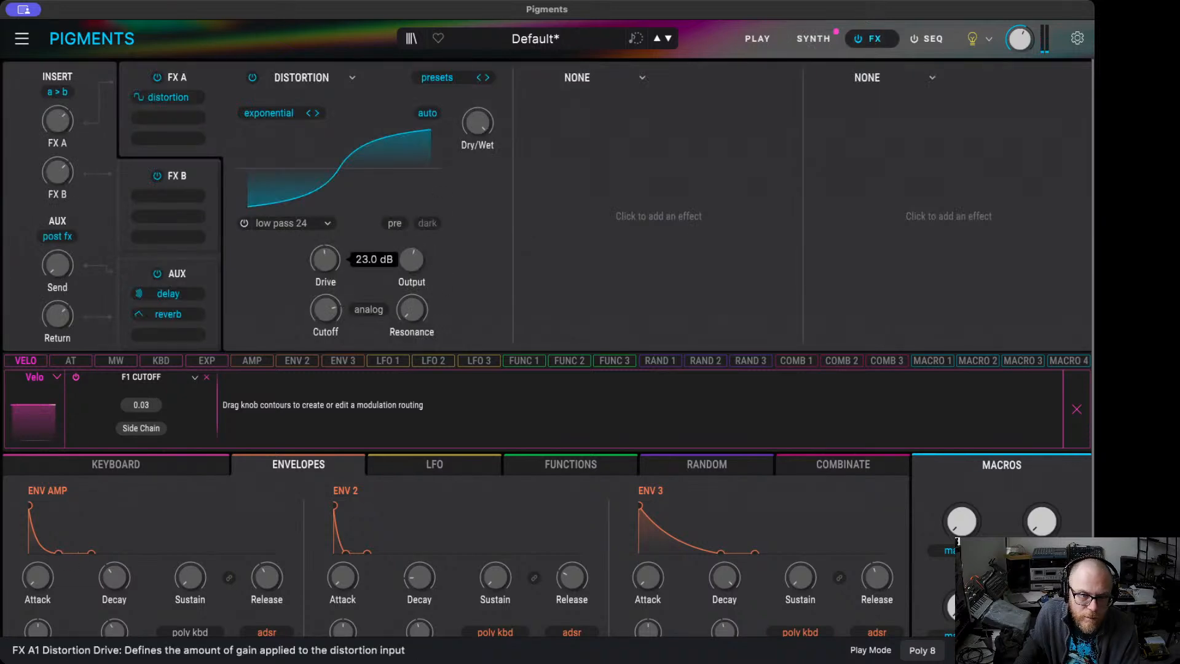
{"action": "left_click_drag", "start_coordinate": [323, 244], "coordinate": [323, 241]}
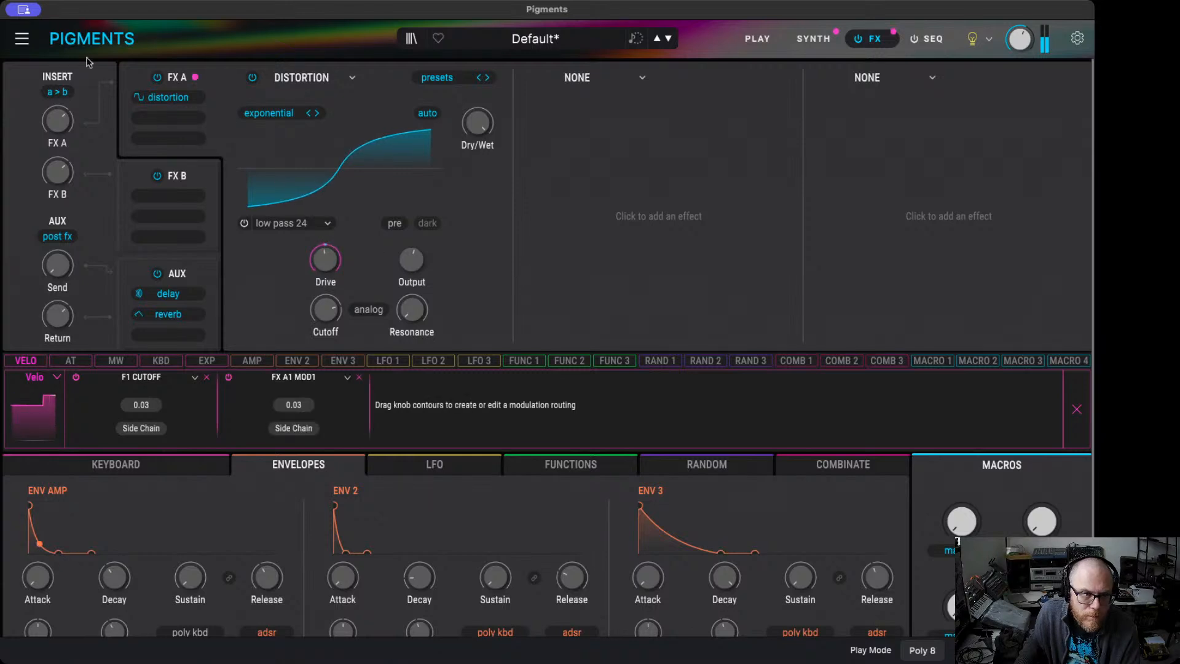
- Start saving the patch as a new preset named Drive Kick, enter the author's name, and set the type to Kick
{"action": "left_click", "coordinate": [21, 40]}
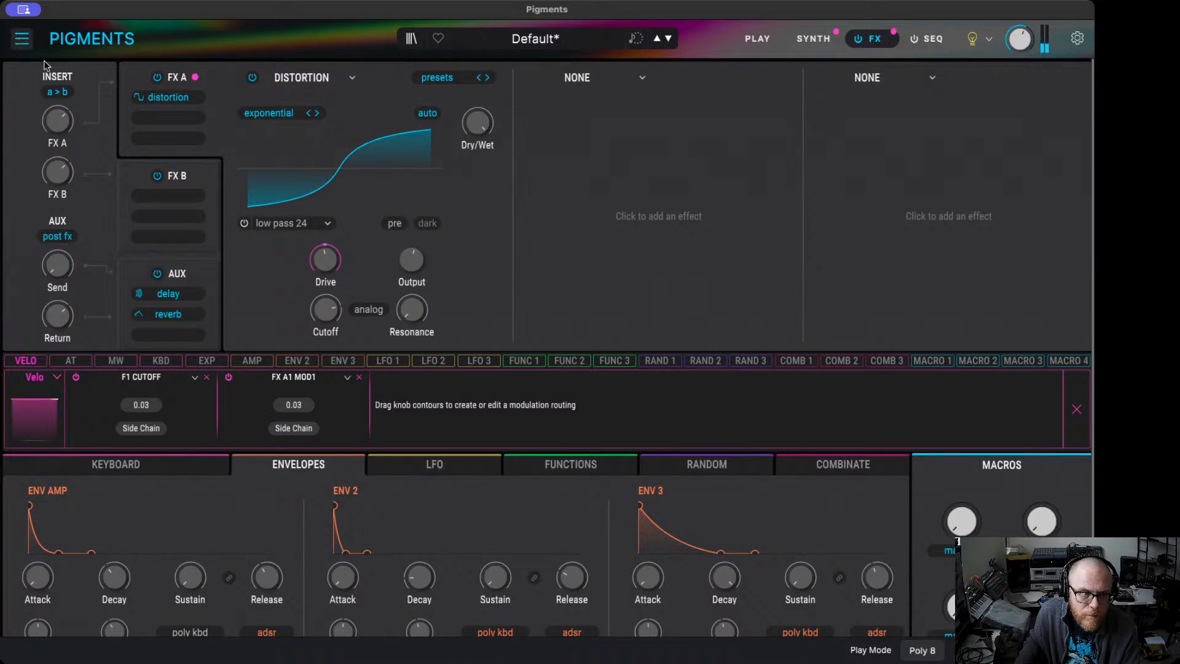
{"action": "left_click", "coordinate": [51, 103]}
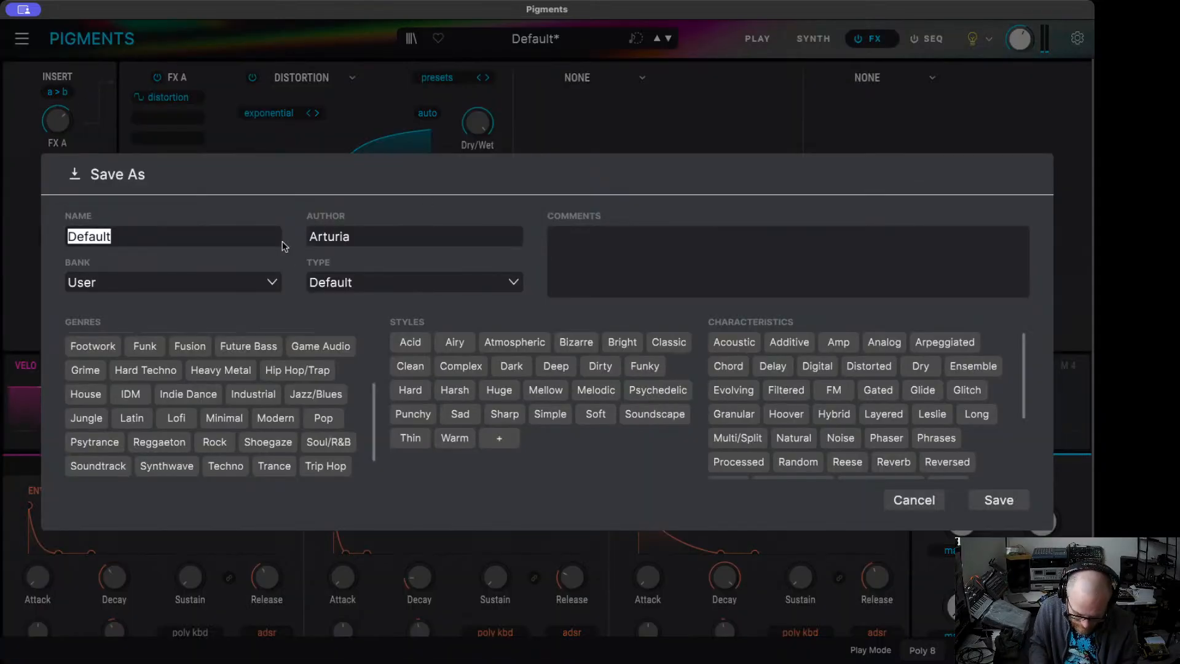
{"action": "type", "text": "Drive Kick"}
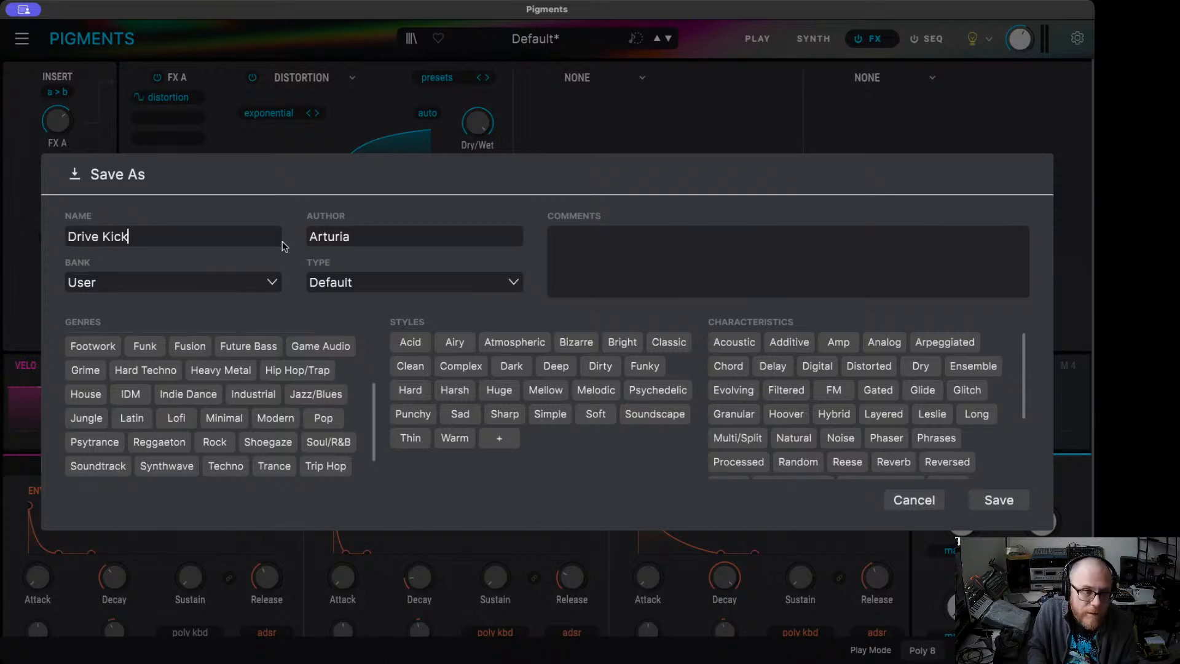
{"action": "key", "text": "Tab"}
{"action": "type", "text": "E"}
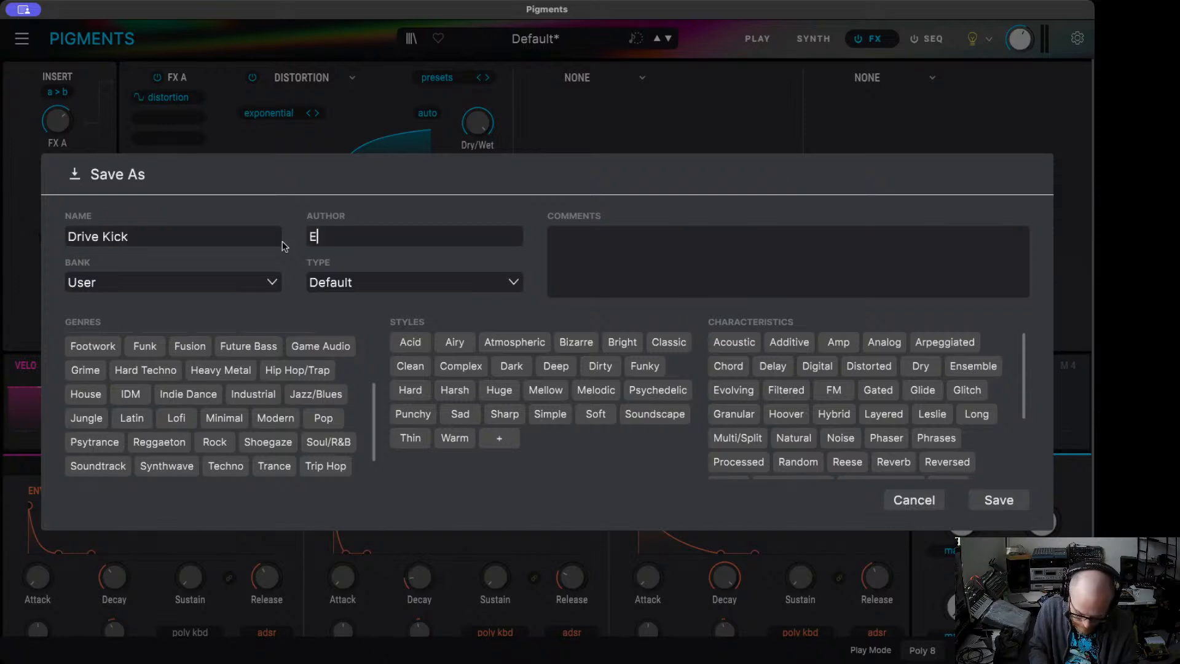
{"action": "type", "text": "ther Divre"}
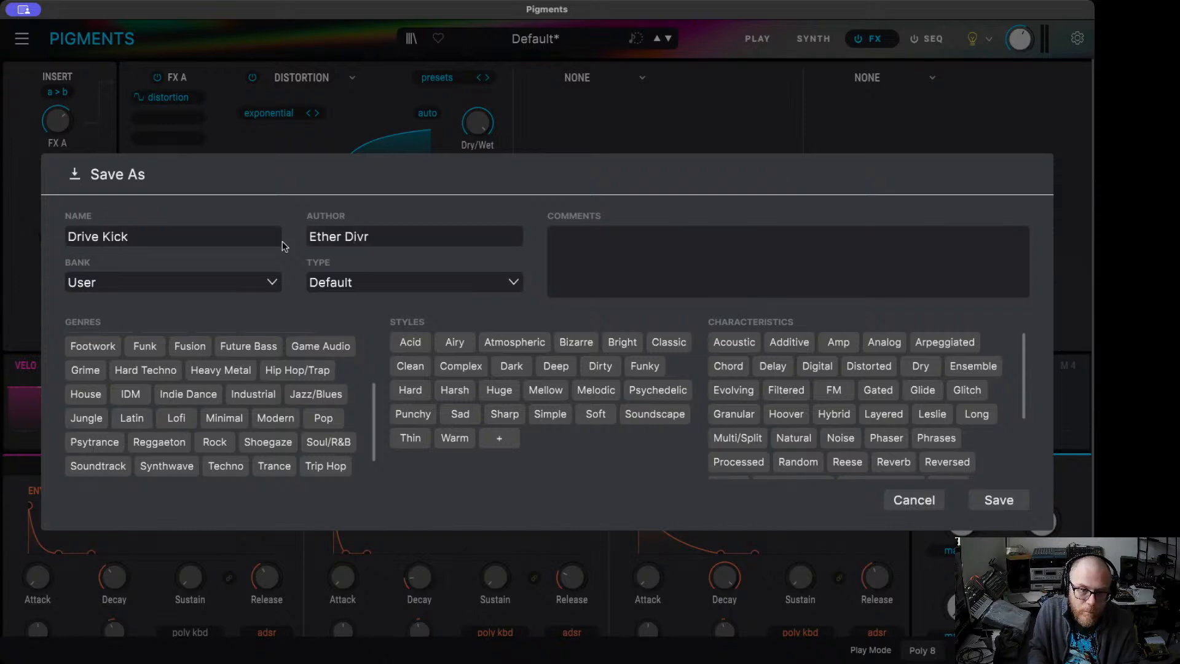
{"action": "key", "text": "BackSpace"}
{"action": "key", "text": "BackSpace"}
{"action": "type", "text": "er"}
{"action": "key", "text": "Tab"}
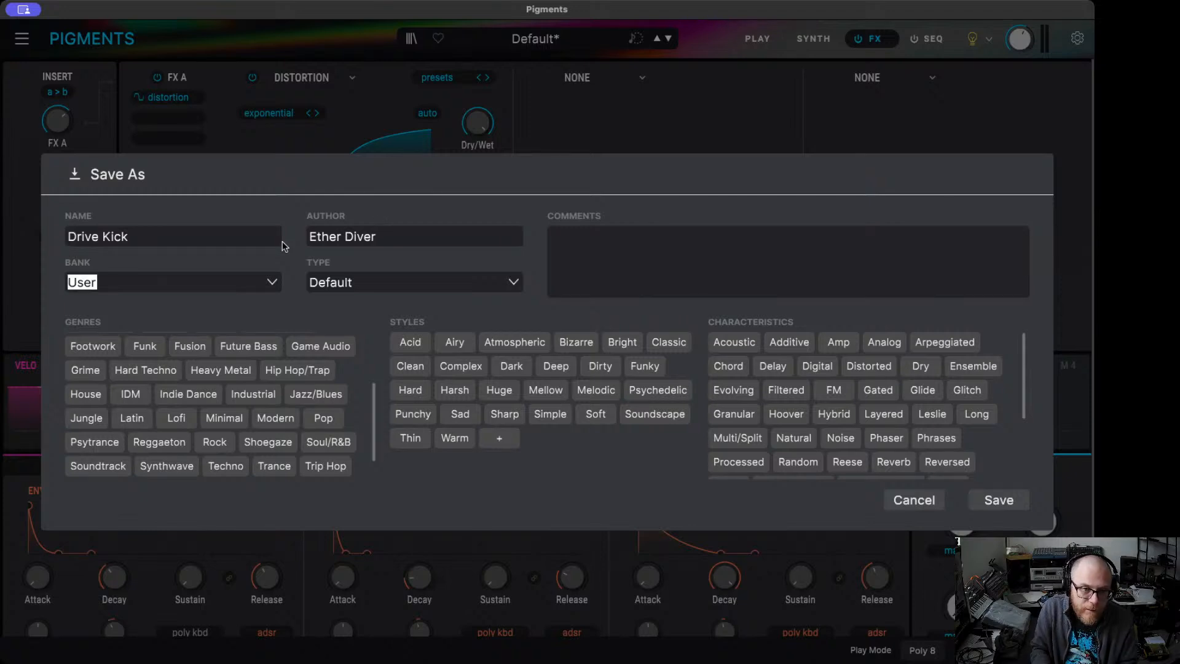
{"action": "key", "text": "Tab"}
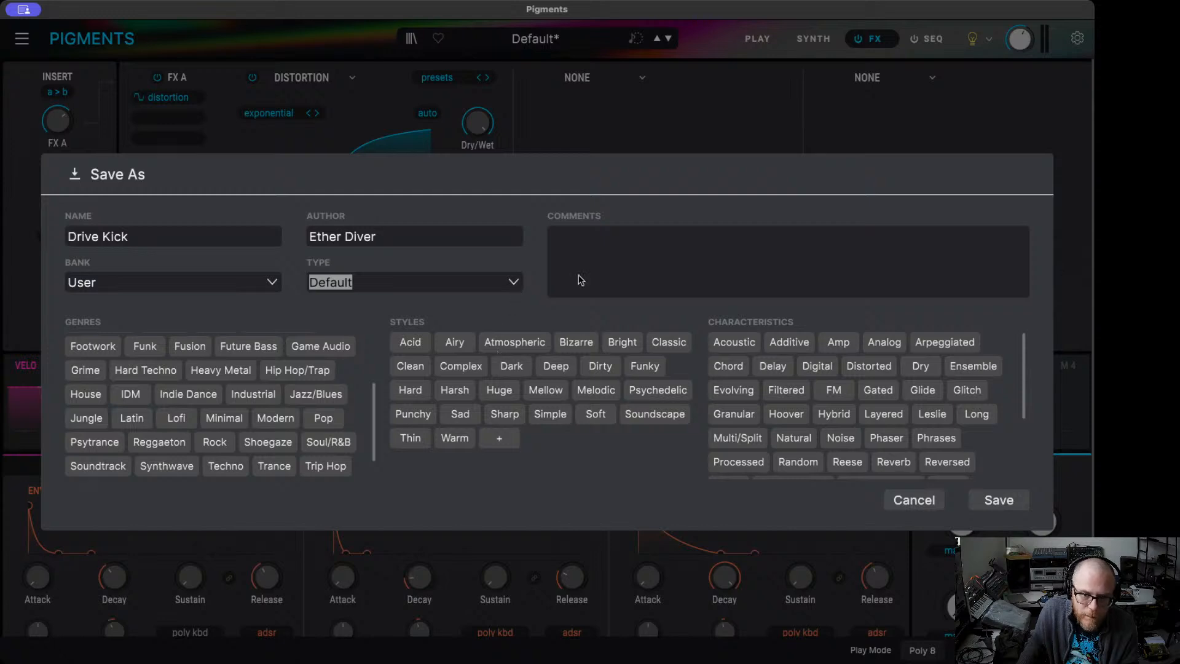
{"action": "type", "text": "Kick"}
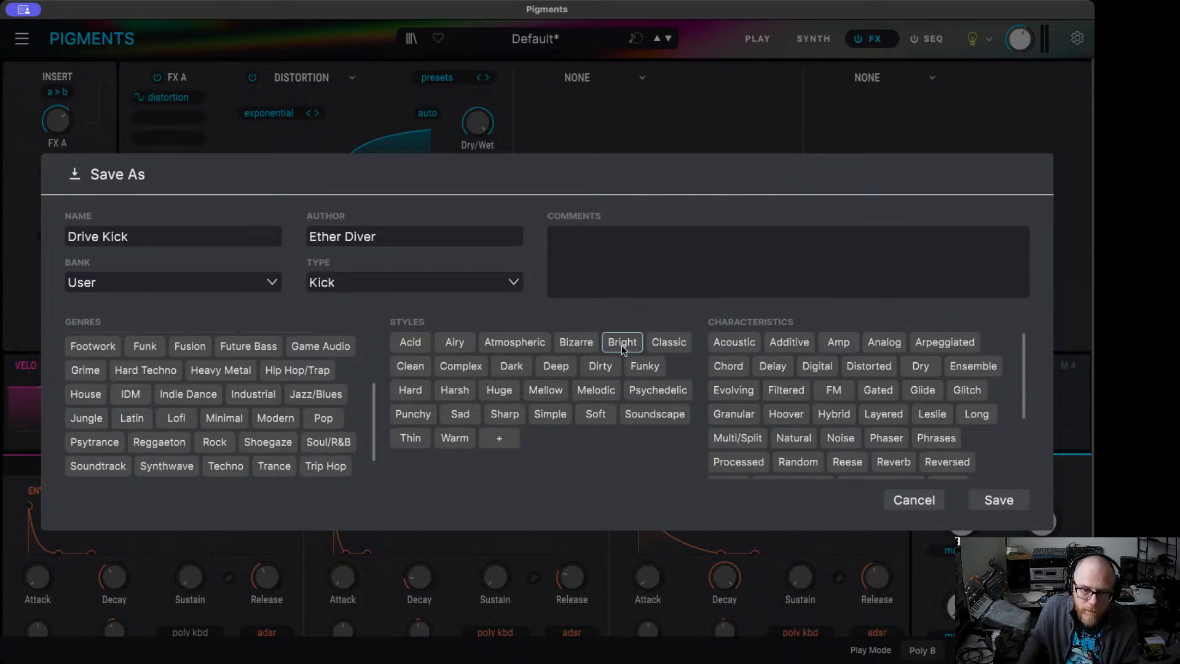
- Tag the preset with the Dirty style, the Distorted characteristic, and genres including Indie Dance, IDM and Lofi
{"action": "left_click", "coordinate": [600, 367]}
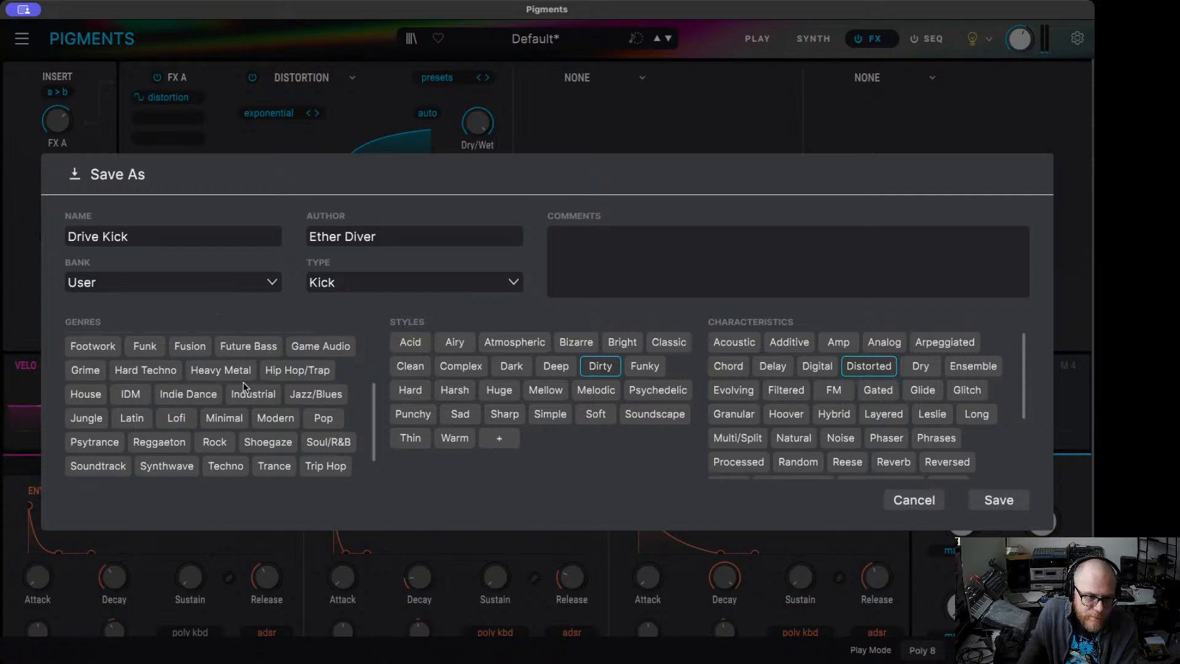
{"action": "left_click", "coordinate": [198, 399]}
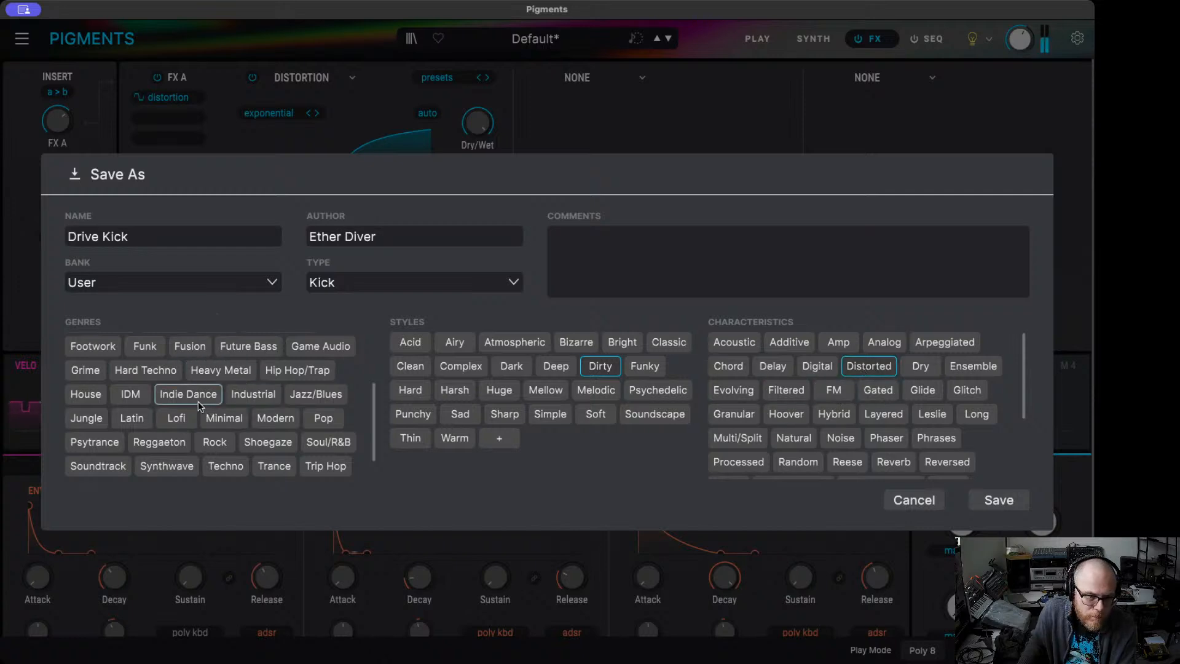
{"action": "left_click", "coordinate": [131, 394]}
{"action": "left_click", "coordinate": [177, 418]}
{"action": "scroll", "coordinate": [303, 441], "scroll_direction": "down", "scroll_amount": 1}
{"action": "scroll", "coordinate": [245, 440], "scroll_direction": "up", "scroll_amount": 1}
{"action": "scroll", "coordinate": [215, 439], "scroll_direction": "down", "scroll_amount": 1}
{"action": "left_click", "coordinate": [223, 434]}
{"action": "scroll", "coordinate": [223, 435], "scroll_direction": "up", "scroll_amount": 5}
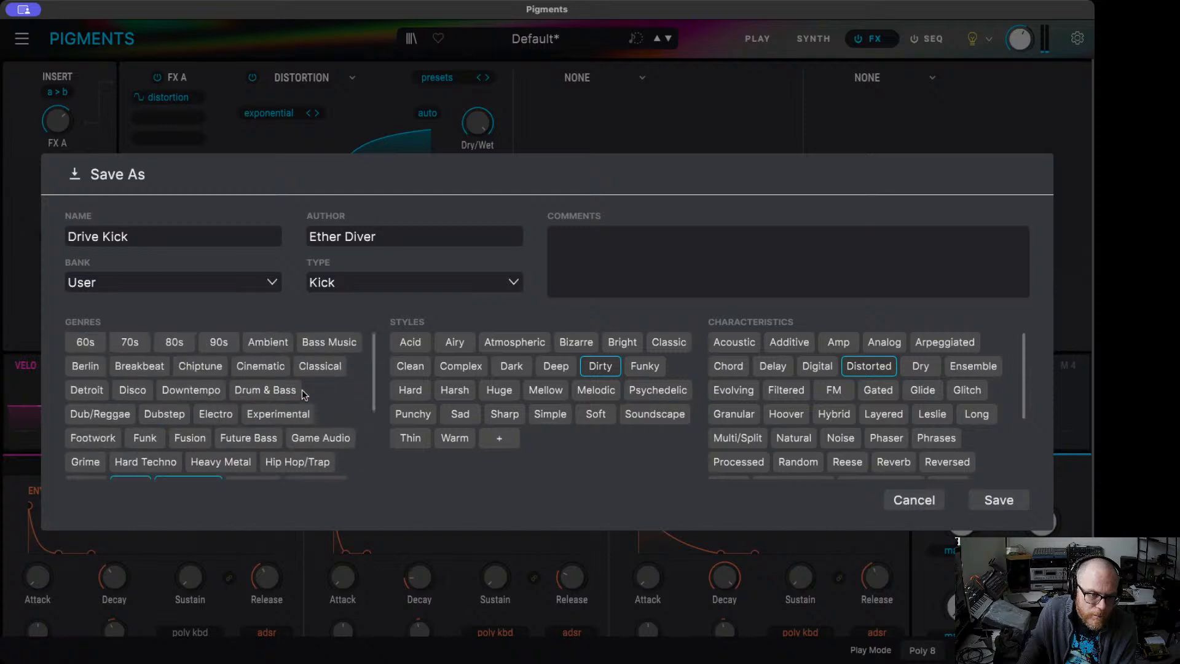
- Add the genres Breakbeat, Drum & Bass, Experimental, Dubstep and Dub/Reggae, and save the preset
{"action": "left_click", "coordinate": [141, 367]}
{"action": "left_click", "coordinate": [272, 393]}
{"action": "left_click", "coordinate": [278, 414]}
{"action": "left_click", "coordinate": [164, 415]}
{"action": "left_click", "coordinate": [96, 417]}
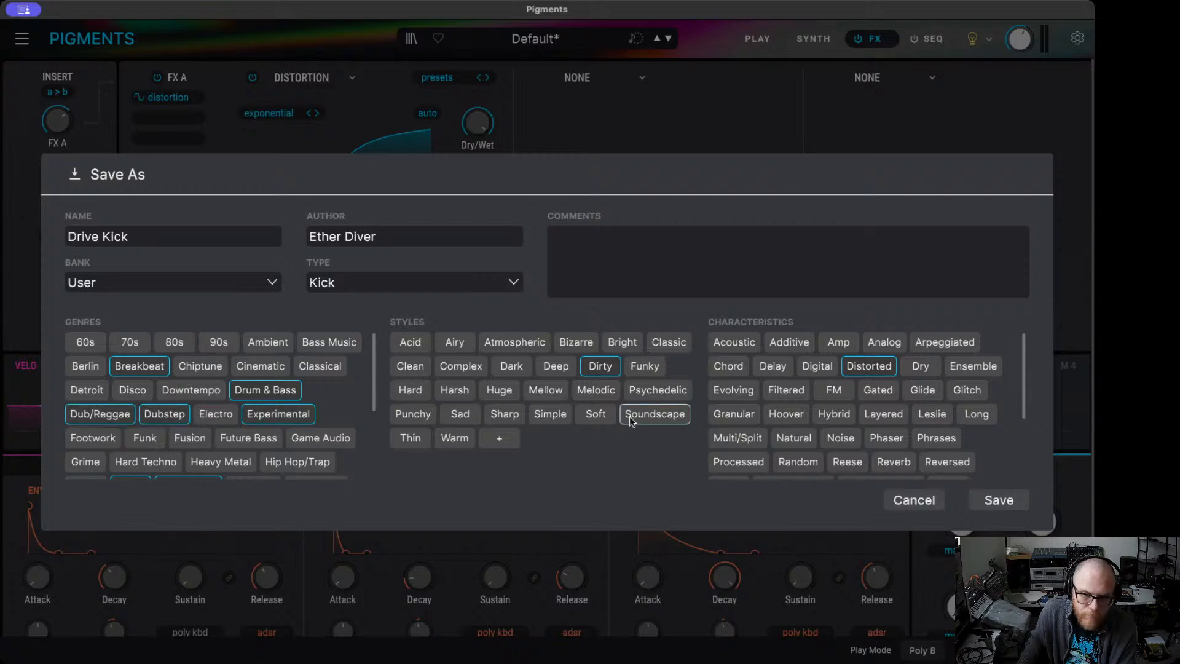
{"action": "scroll", "coordinate": [827, 414], "scroll_direction": "down", "scroll_amount": 3}
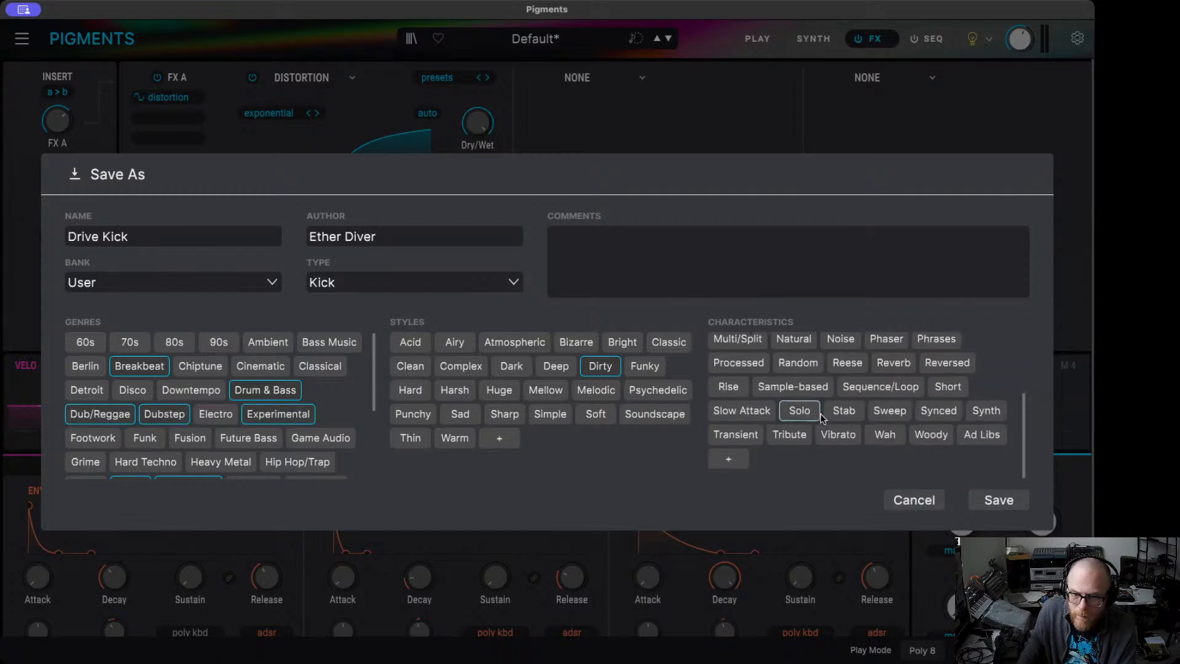
{"action": "left_click", "coordinate": [999, 500]}
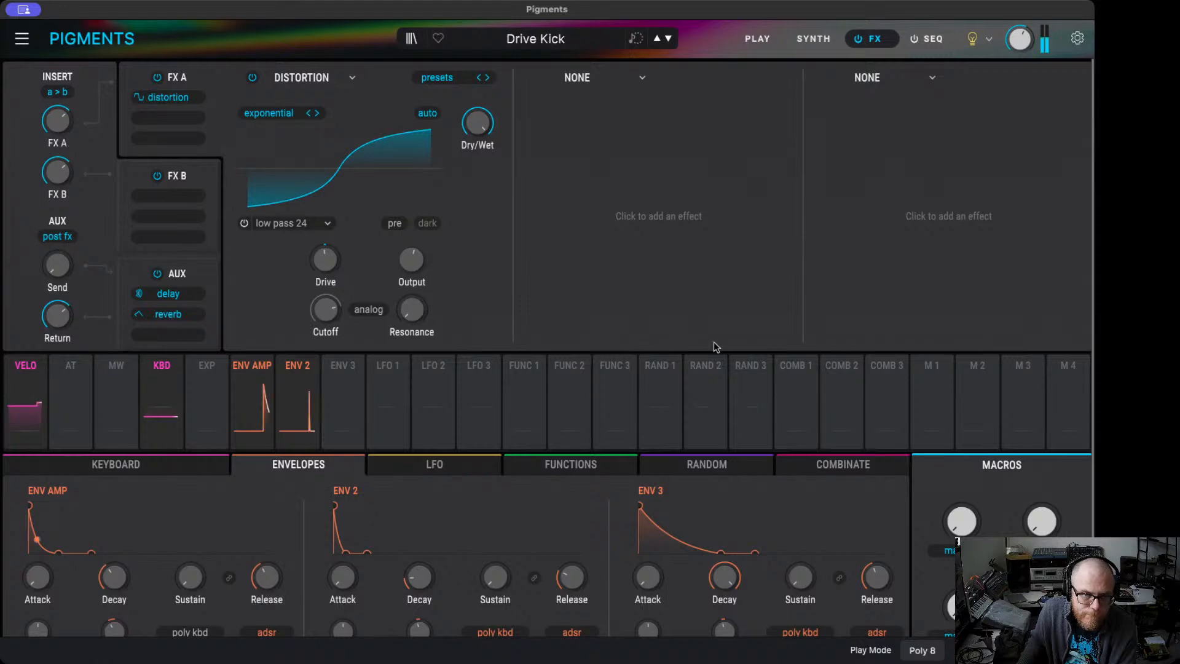
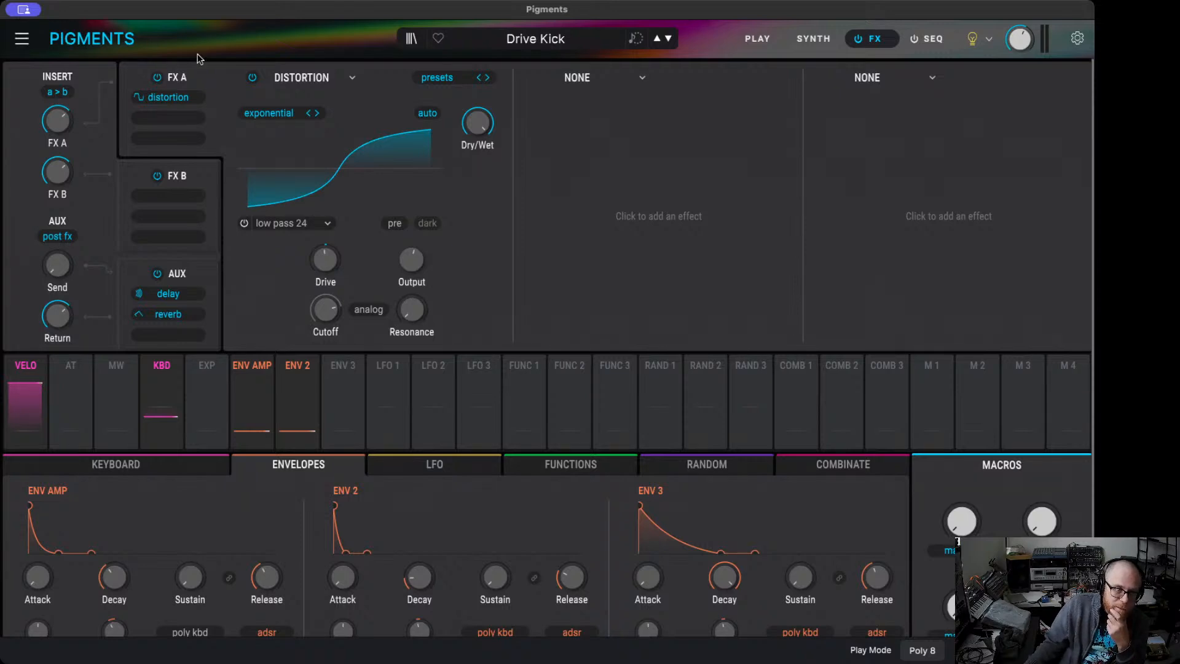
- Review Engine 1's wavetable settings and engine types, the three envelopes, and the amp modulation amount
{"action": "left_click", "coordinate": [813, 39]}
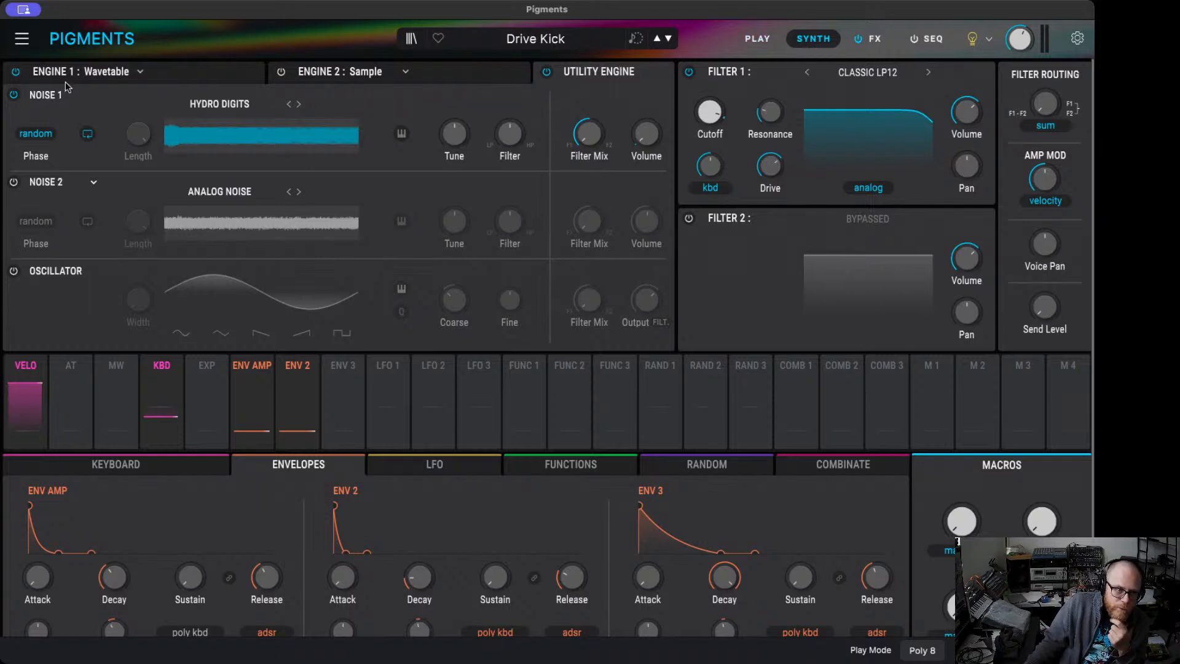
{"action": "left_click", "coordinate": [91, 73]}
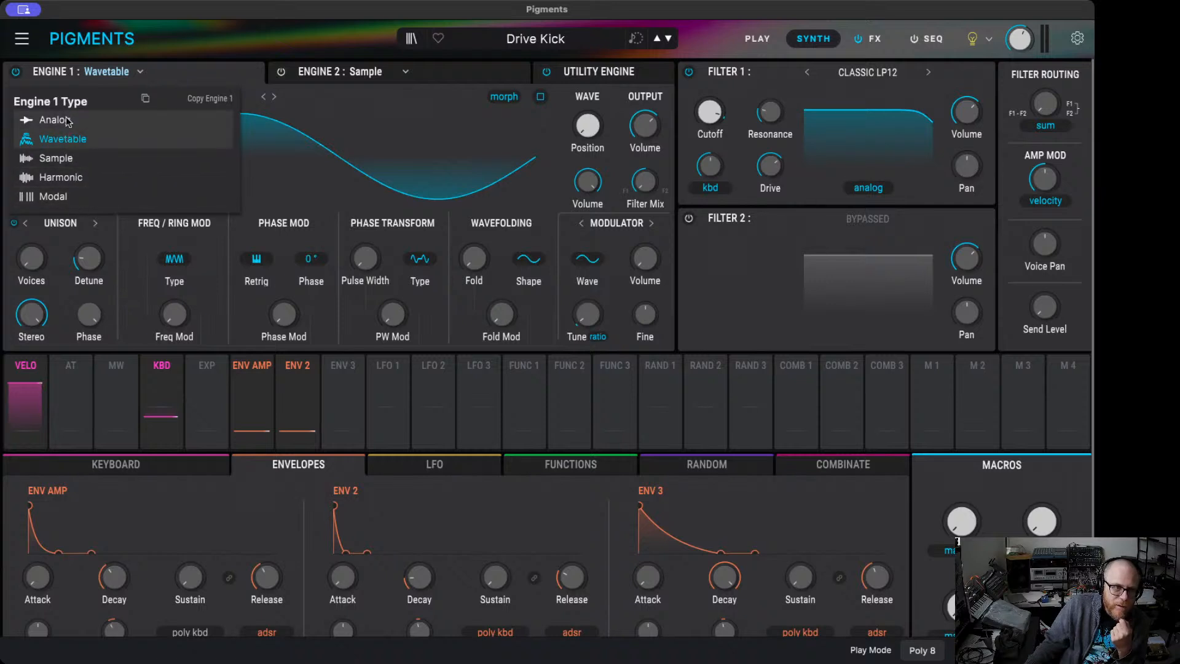
{"action": "left_click", "coordinate": [122, 79]}
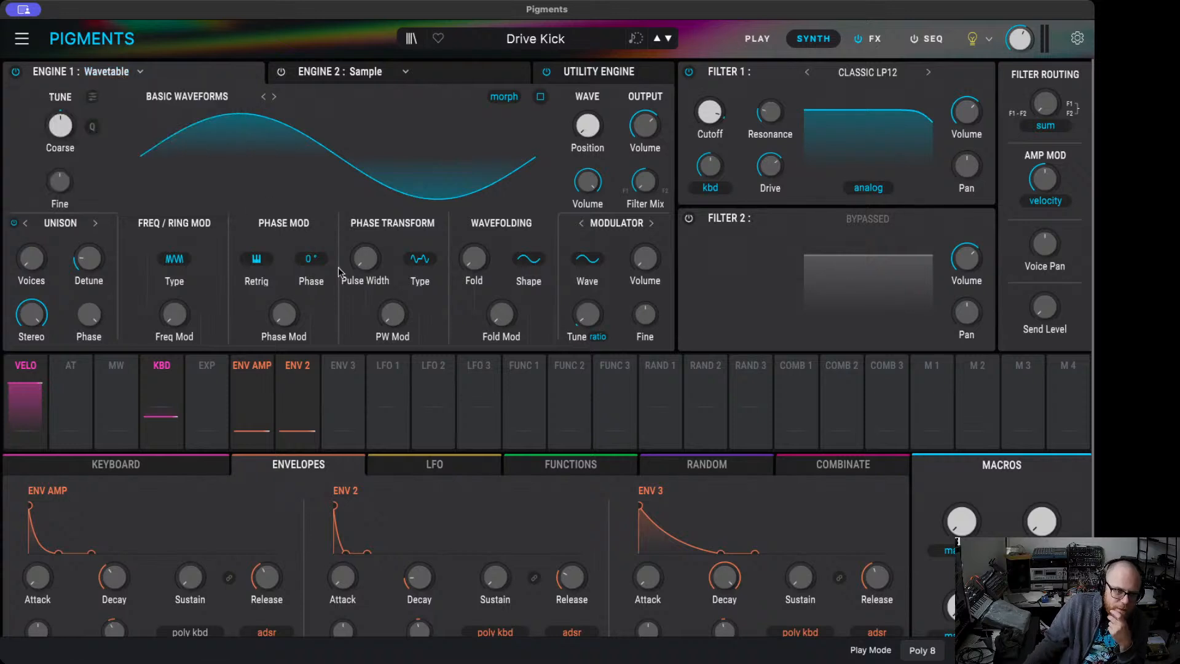
{"action": "scroll", "coordinate": [246, 506], "scroll_direction": "down", "scroll_amount": 2}
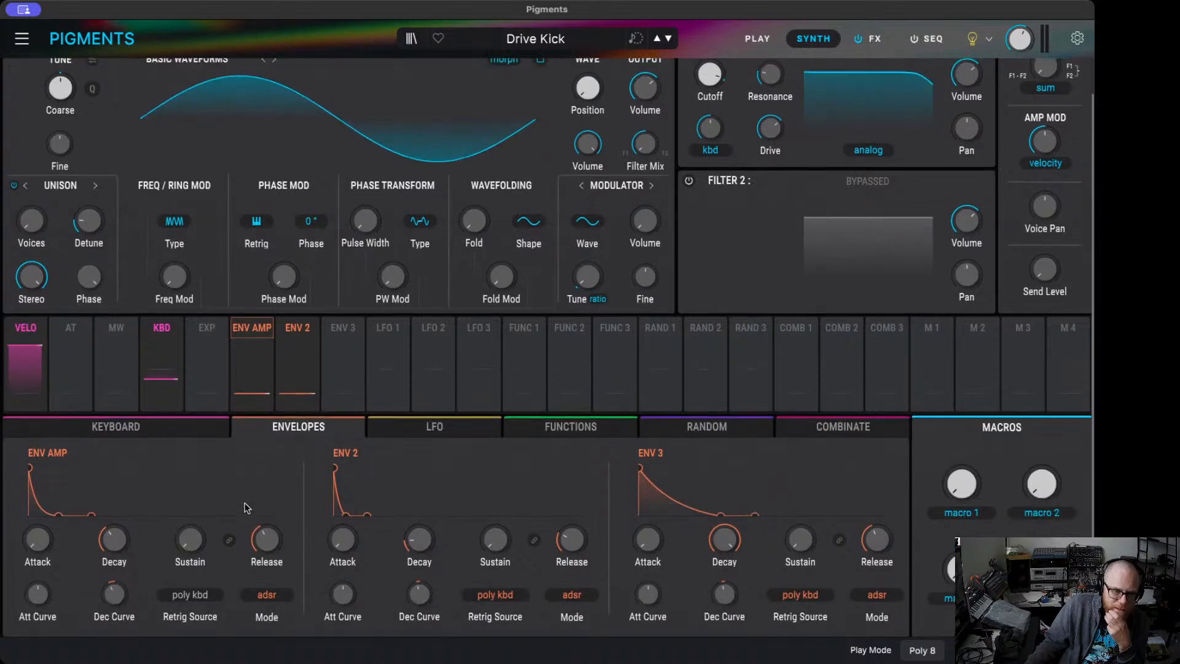
{"action": "scroll", "coordinate": [246, 506], "scroll_direction": "up", "scroll_amount": 1}
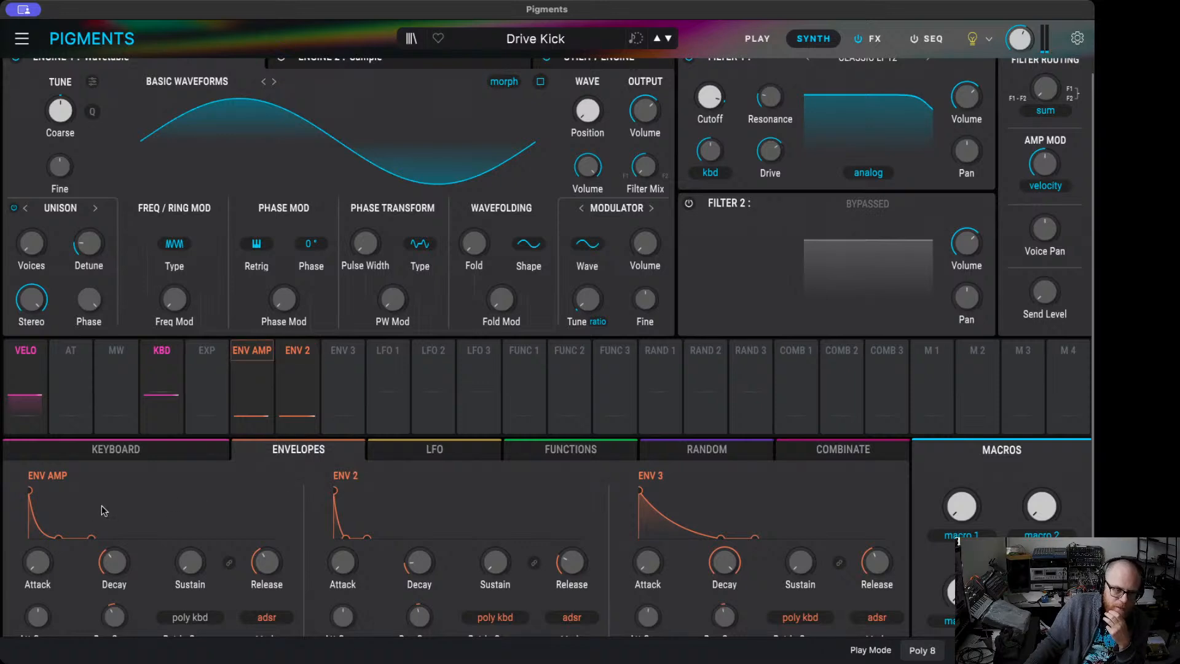
{"action": "mouse_move", "coordinate": [44, 568]}
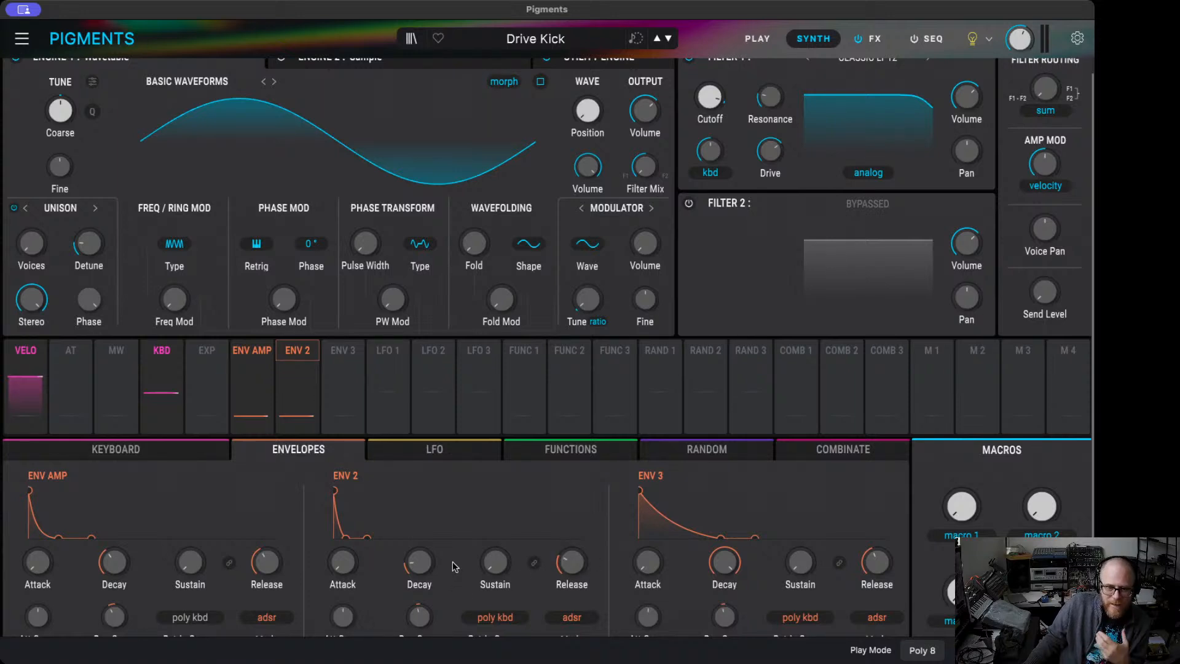
{"action": "mouse_move", "coordinate": [412, 570]}
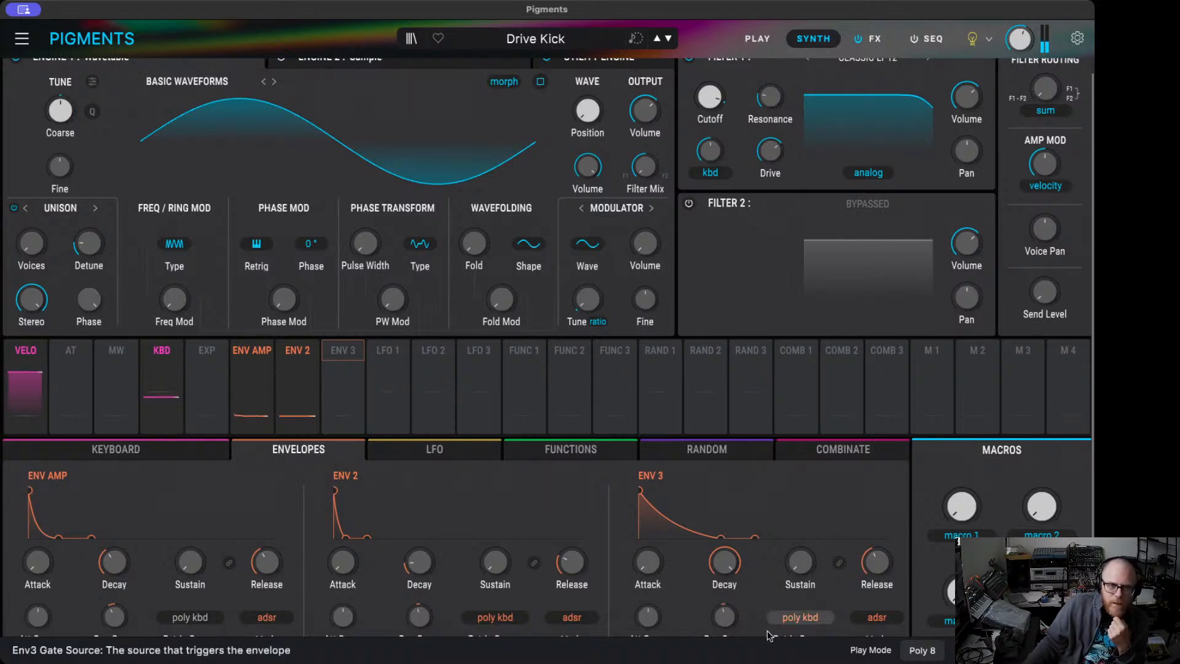
{"action": "scroll", "coordinate": [640, 430], "scroll_direction": "up", "scroll_amount": 1}
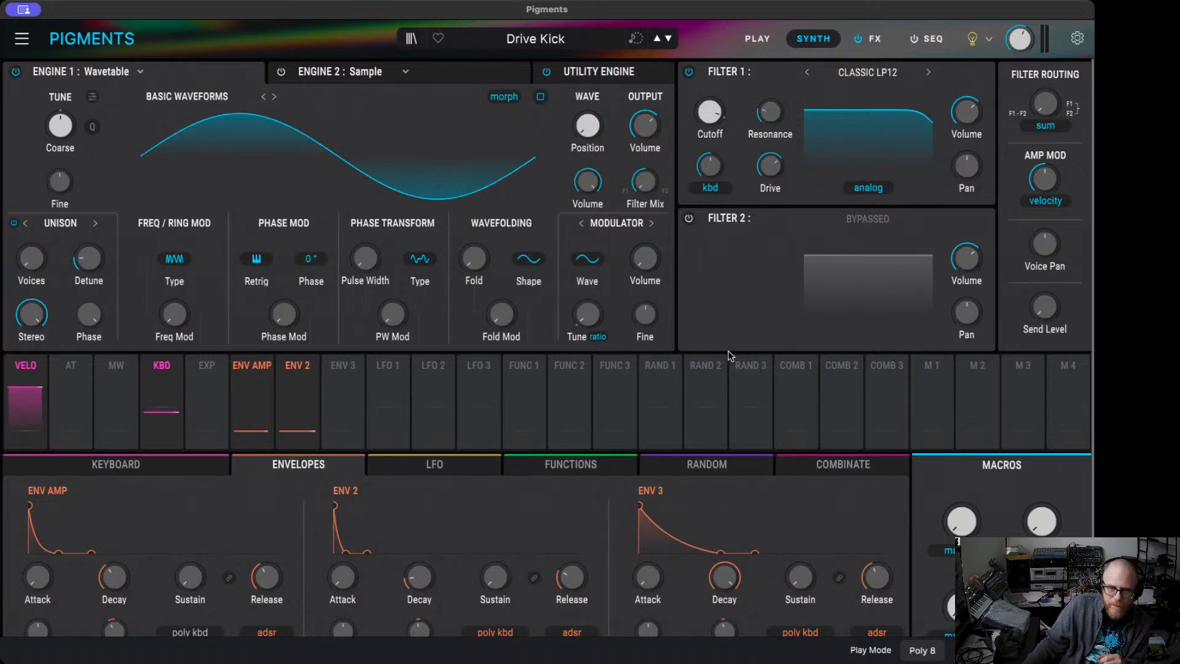
{"action": "mouse_move", "coordinate": [1044, 178]}
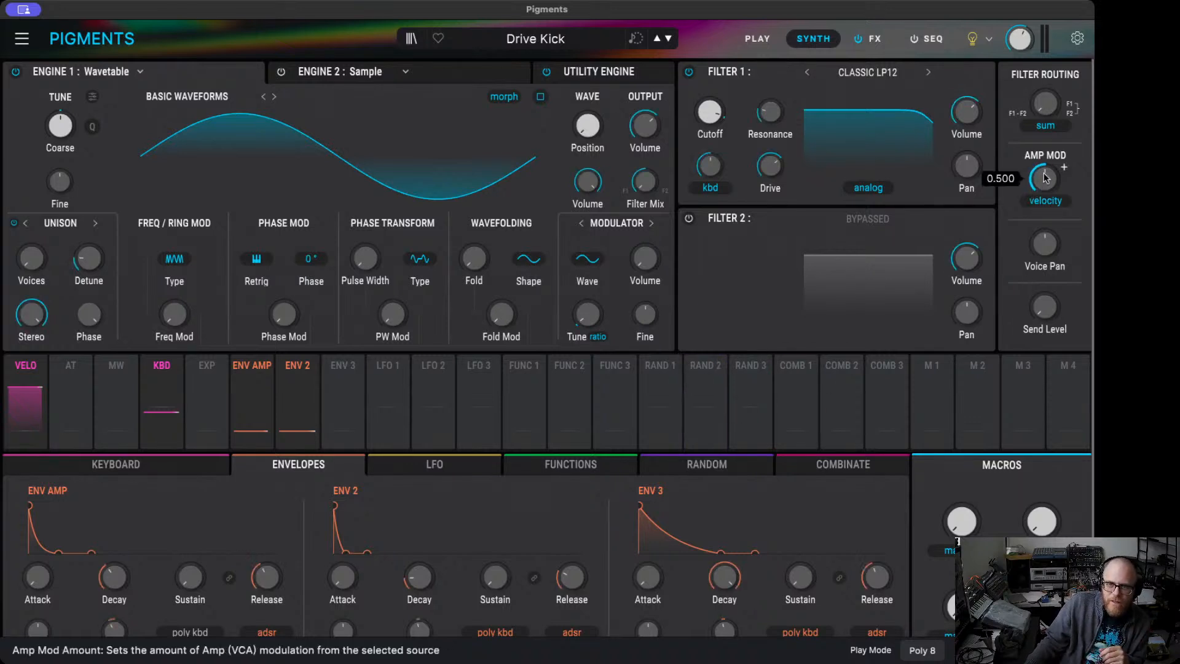
{"action": "mouse_move", "coordinate": [966, 327]}
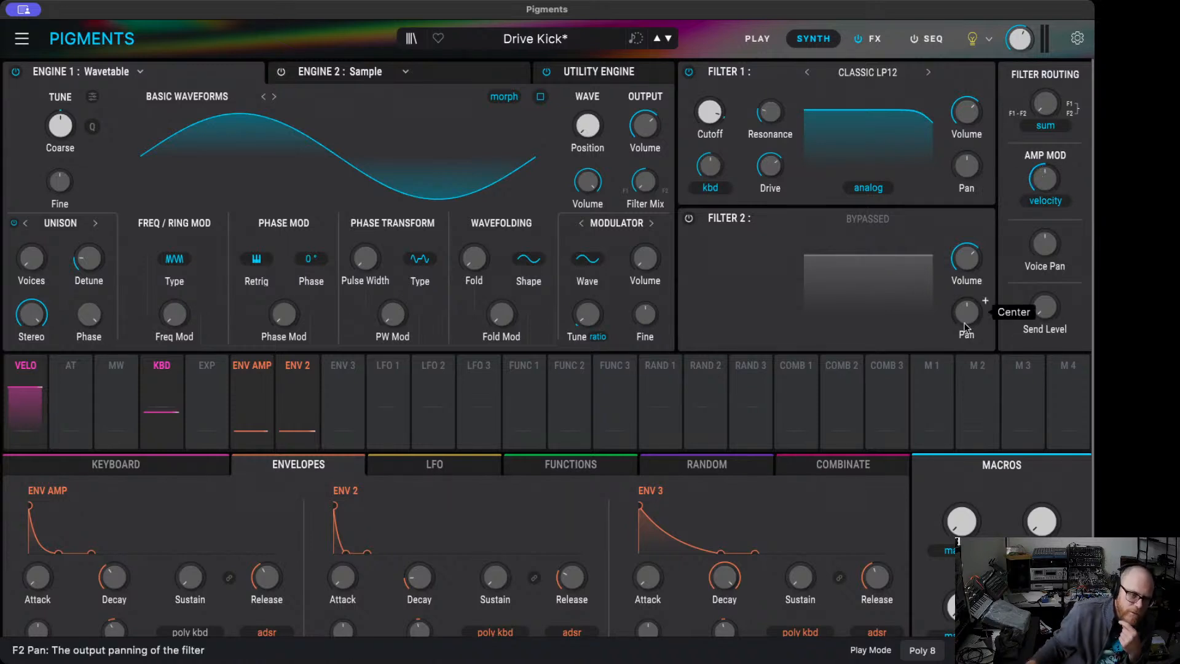
- Open the mod wheel's modulation routings
{"action": "left_click", "coordinate": [117, 393]}
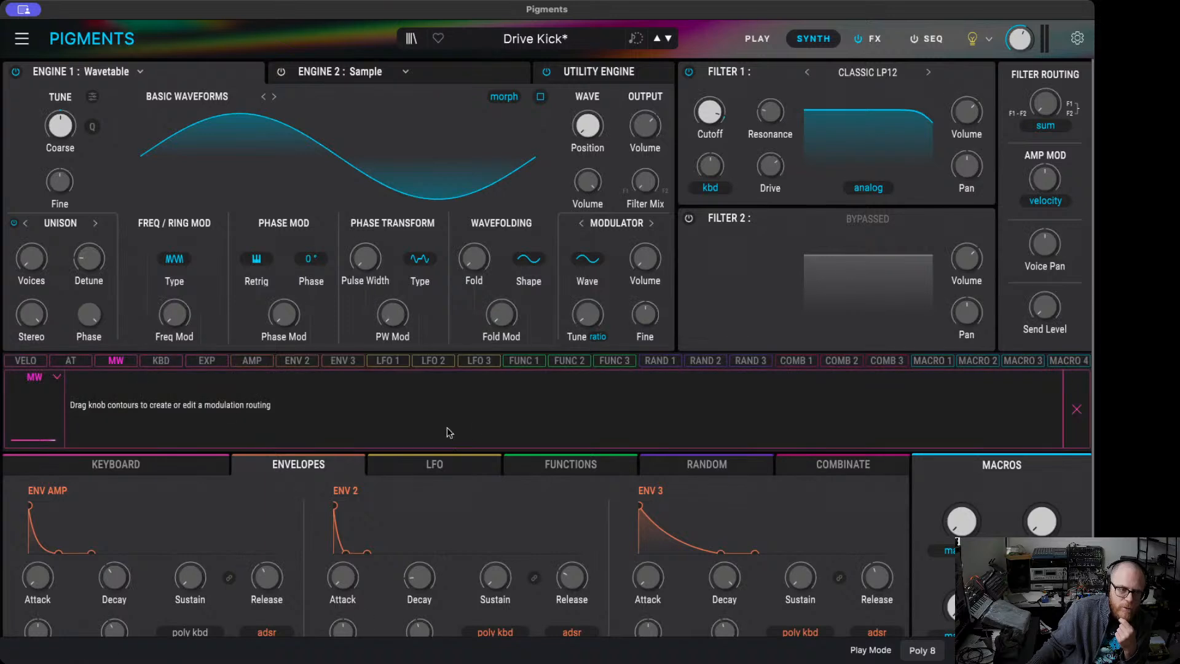